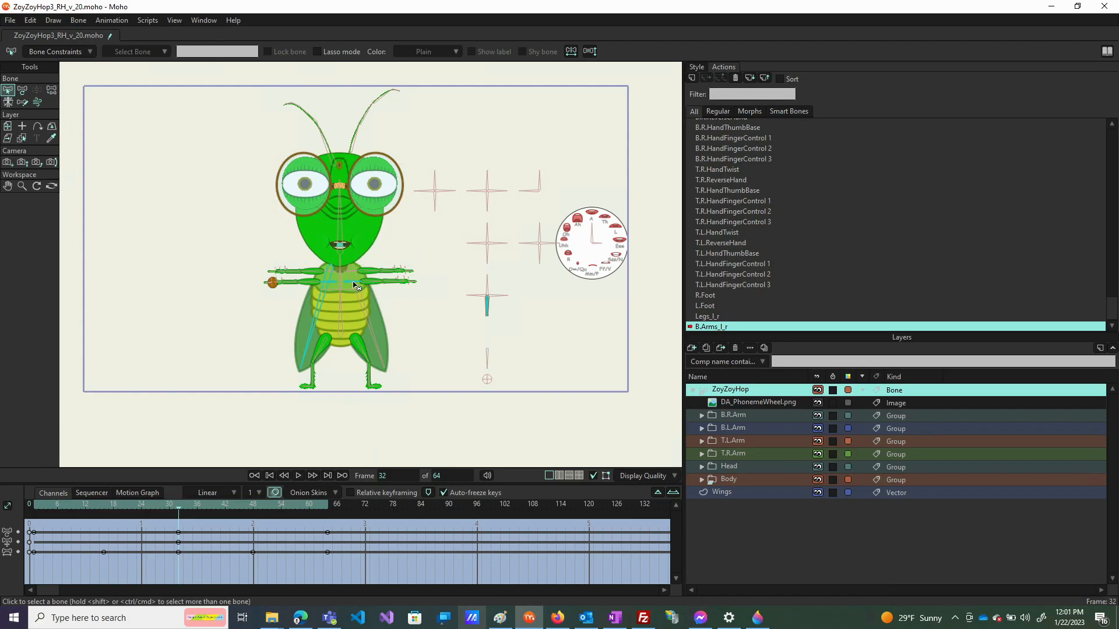
Check that animated layer order is enabled in the ZoyZoyHop bone layer's depth sort settings and accept them
{"action": "double_click", "coordinate": [745, 394]}
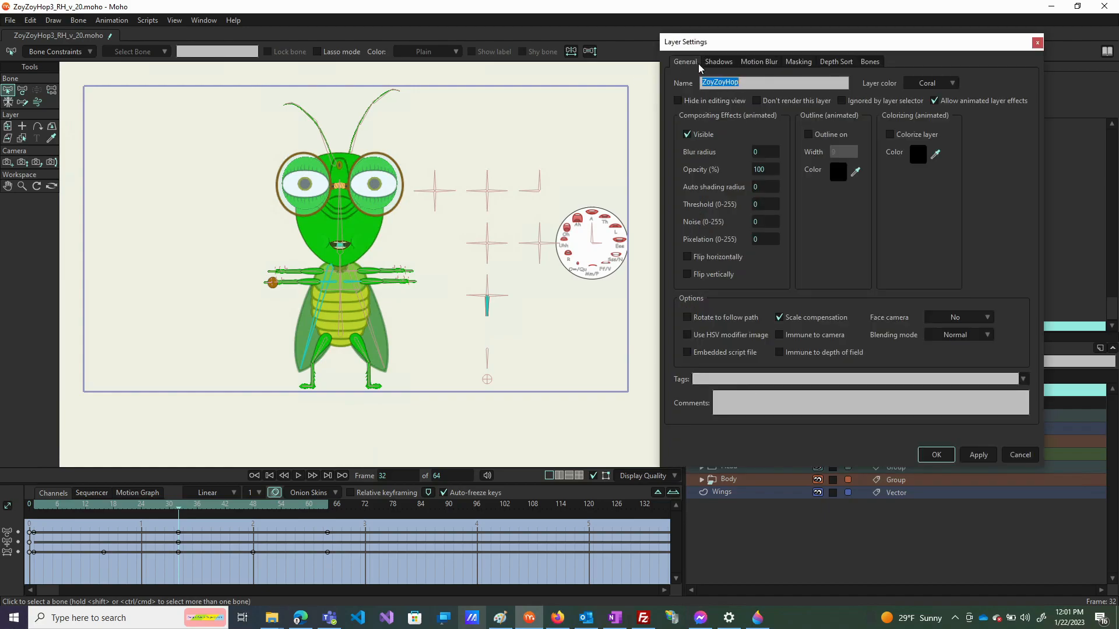
{"action": "left_click", "coordinate": [837, 62]}
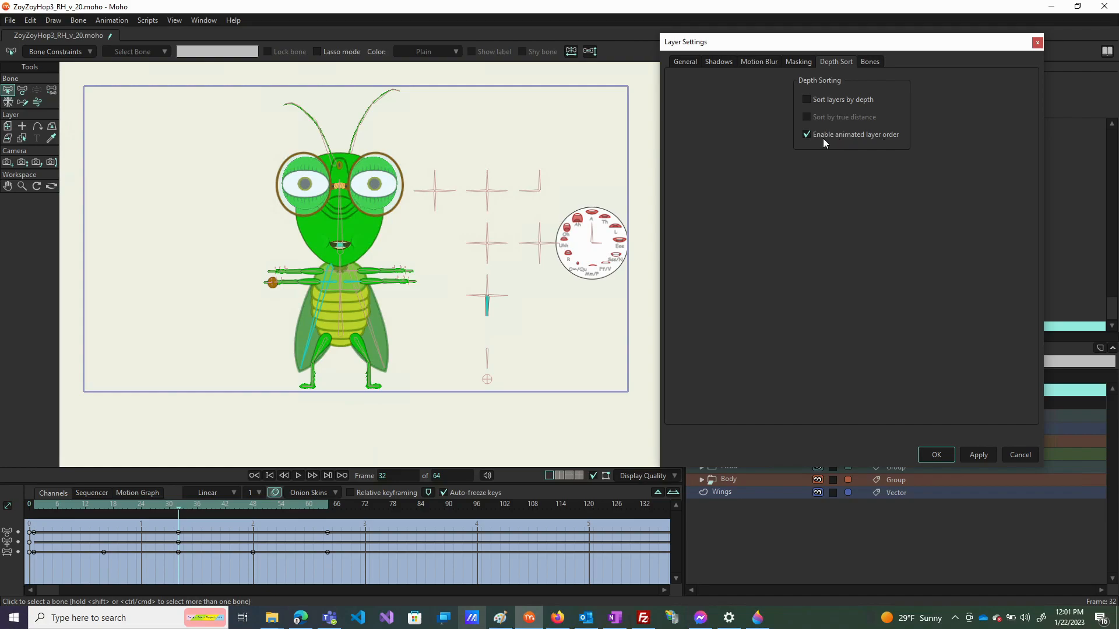
{"action": "left_click", "coordinate": [984, 454]}
{"action": "left_click", "coordinate": [937, 455]}
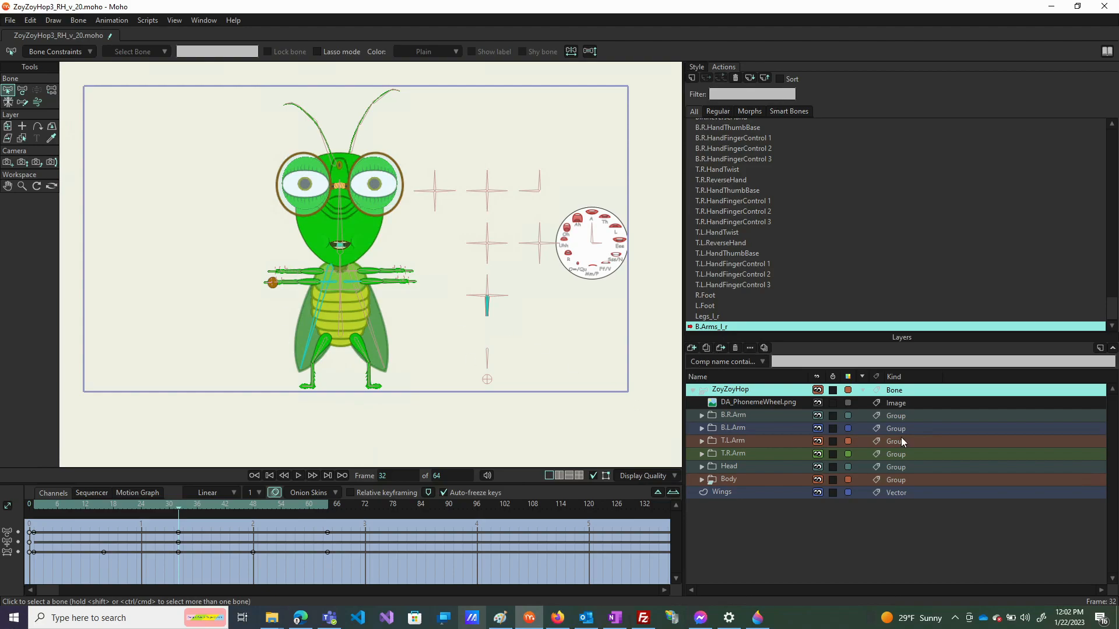
Inspect the depth sort settings of the Hand group inside B.L.Arm, and collapse both groups again
{"action": "left_click", "coordinate": [702, 428]}
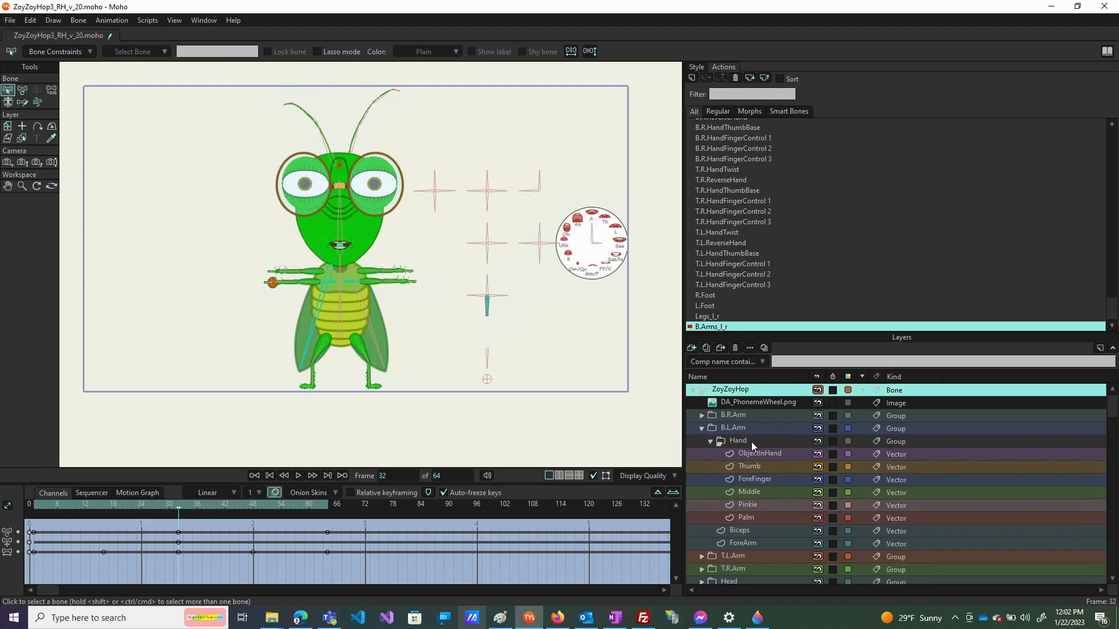
{"action": "left_click", "coordinate": [751, 442]}
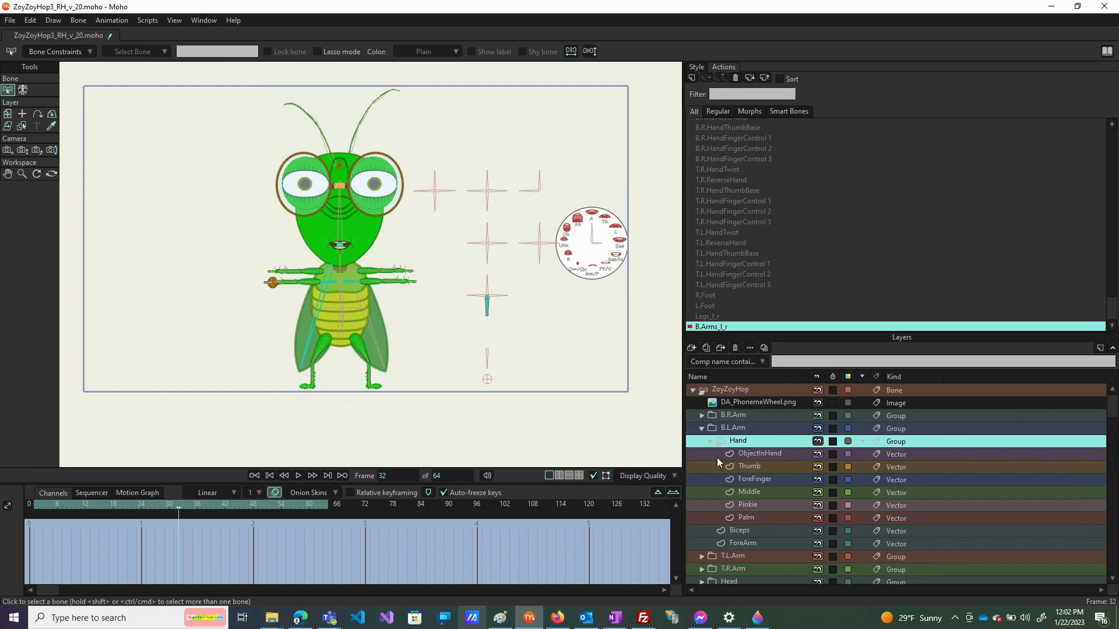
{"action": "double_click", "coordinate": [767, 440]}
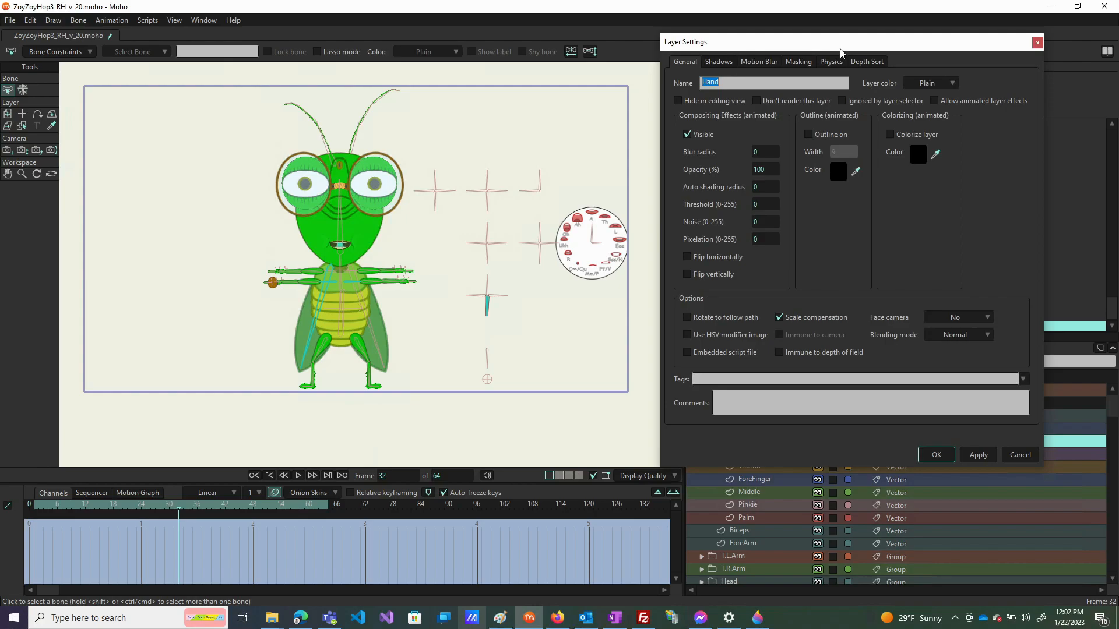
{"action": "left_click", "coordinate": [864, 62]}
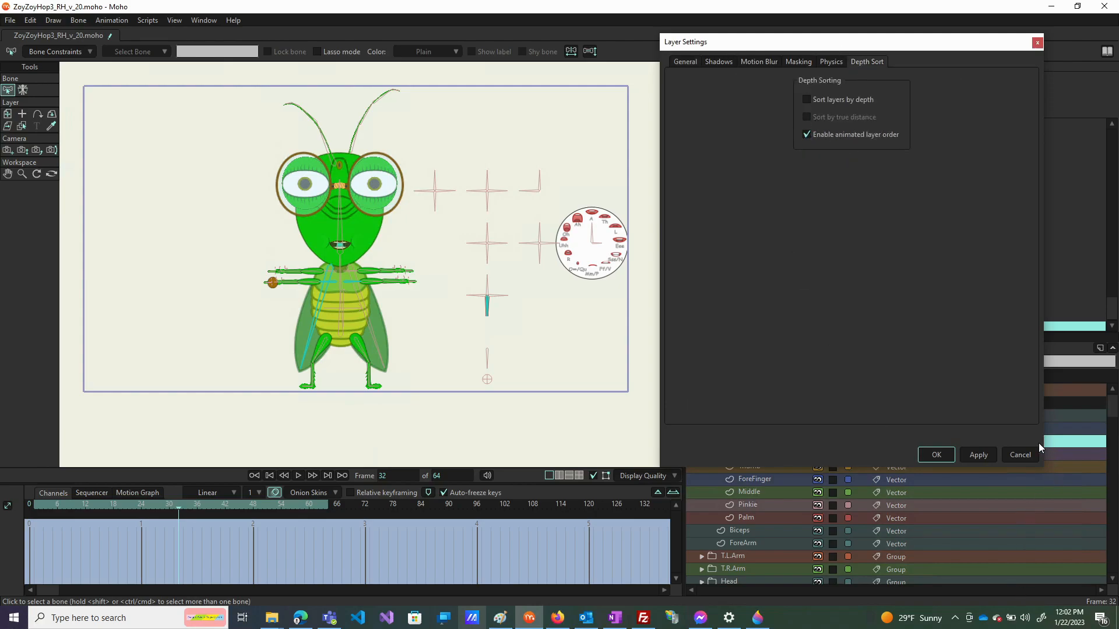
{"action": "left_click", "coordinate": [1014, 457]}
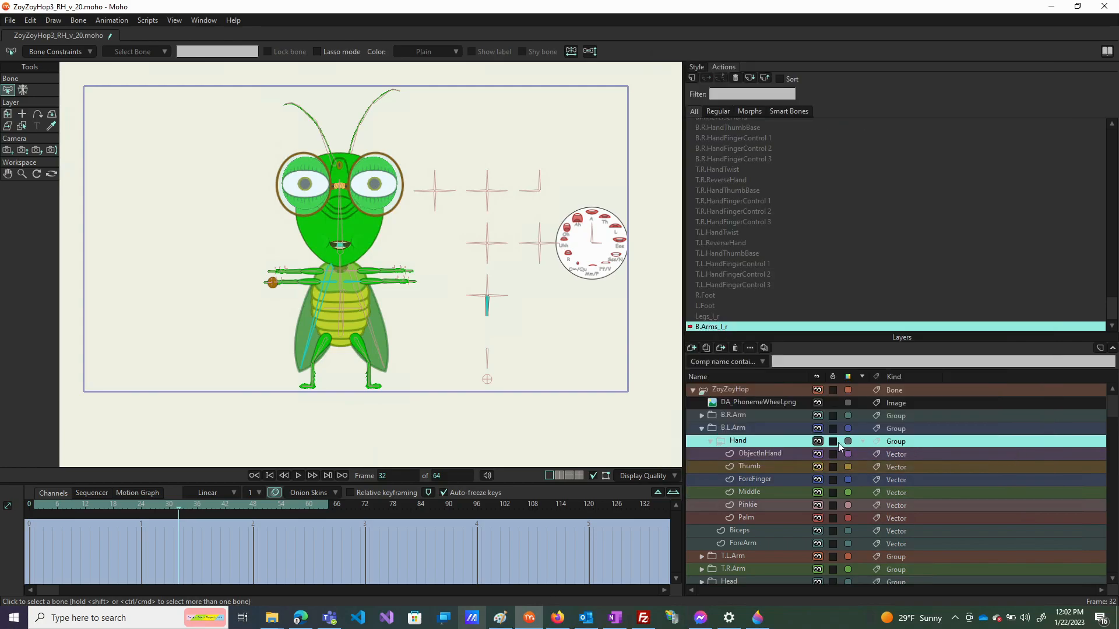
{"action": "left_click", "coordinate": [707, 440]}
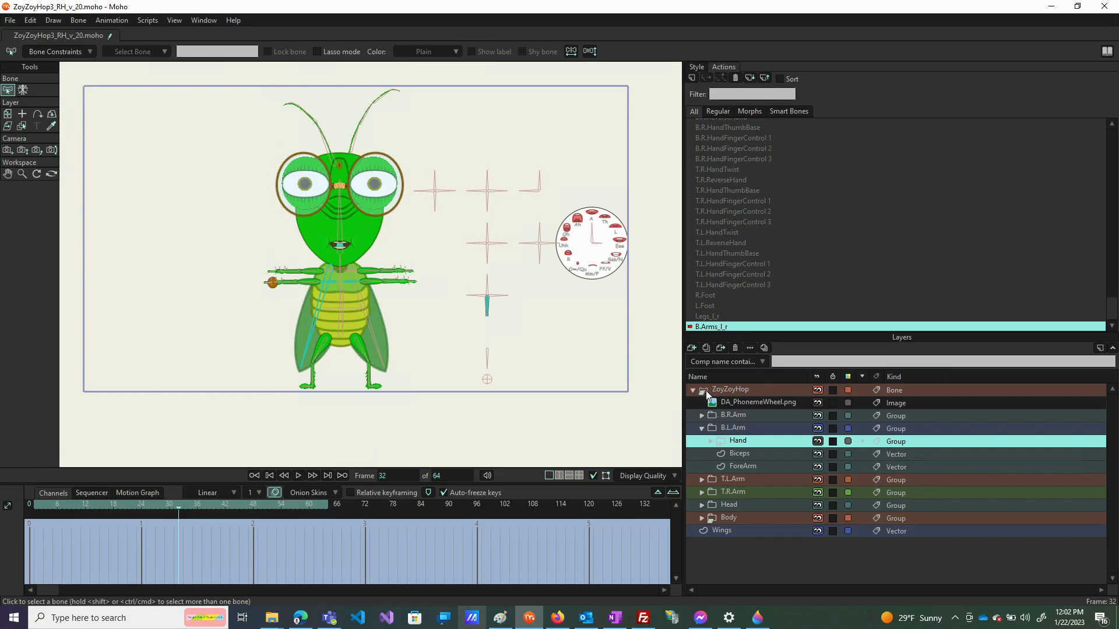
{"action": "left_click", "coordinate": [701, 428]}
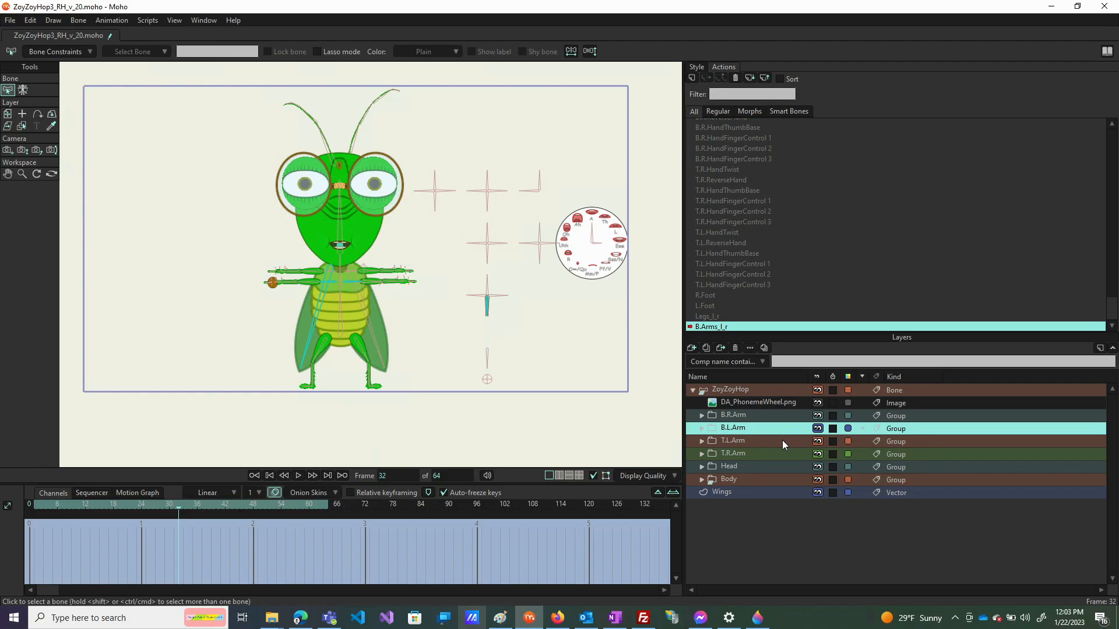
Examine the character's upper and lower arms up close, from the shoulders to the hands
{"action": "scroll", "coordinate": [357, 266], "scroll_direction": "up", "scroll_amount": 1}
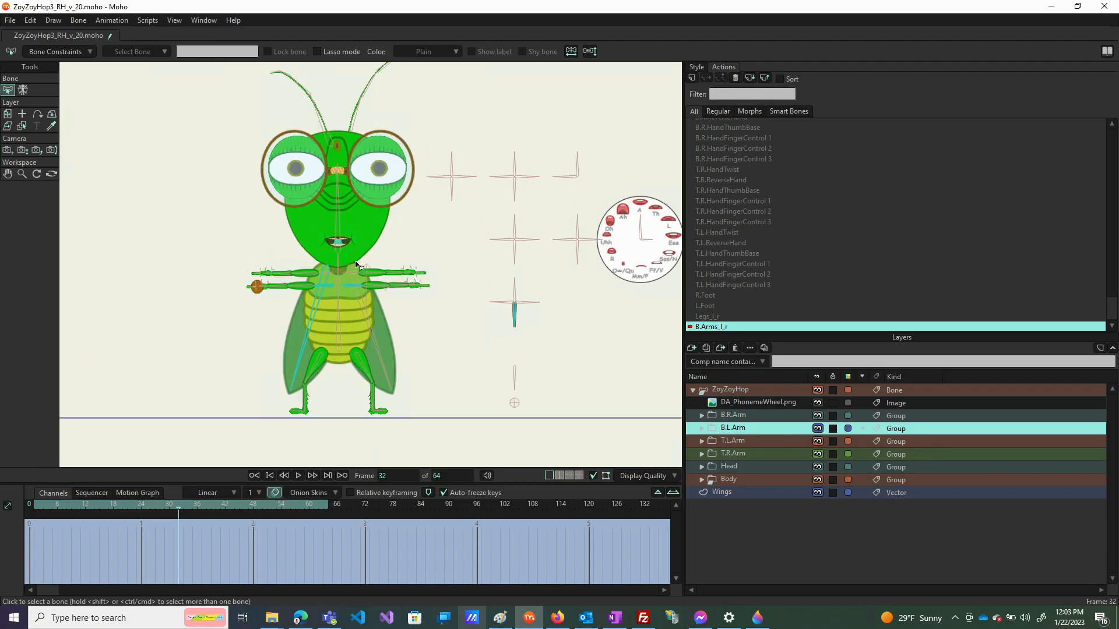
{"action": "scroll", "coordinate": [357, 265], "scroll_direction": "up", "scroll_amount": 3}
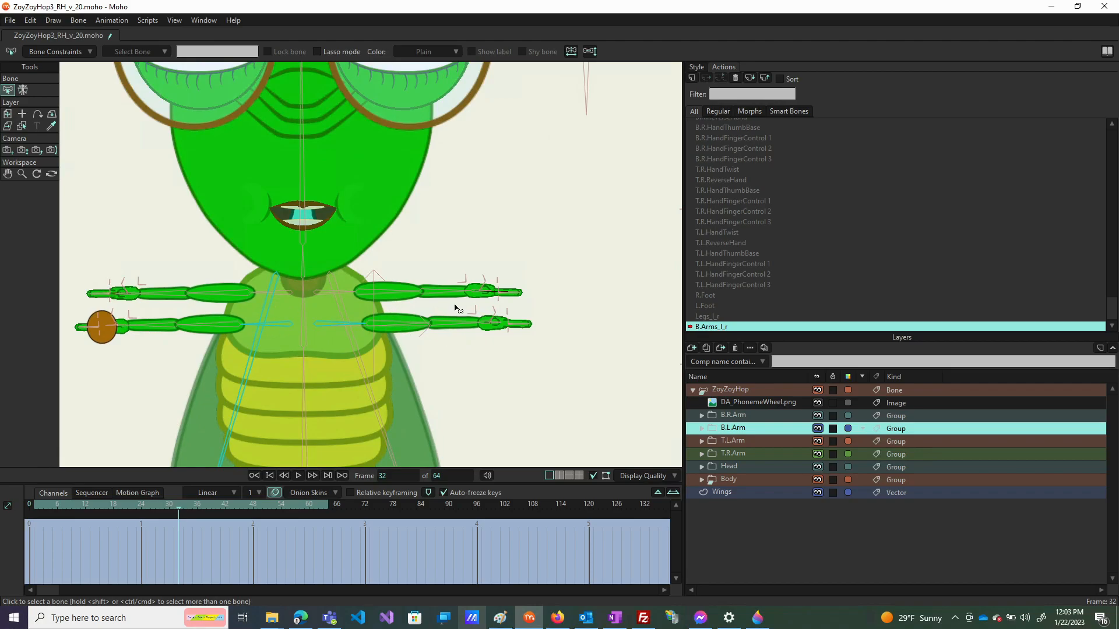
{"action": "scroll", "coordinate": [517, 294], "scroll_direction": "down", "scroll_amount": 2}
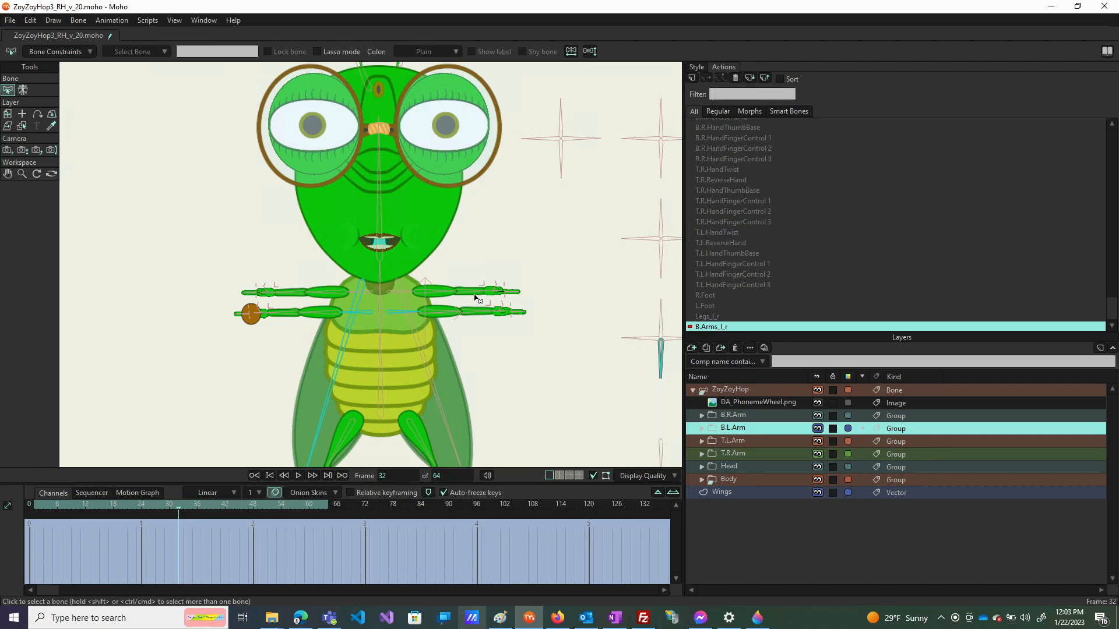
{"action": "scroll", "coordinate": [475, 299], "scroll_direction": "up", "scroll_amount": 3}
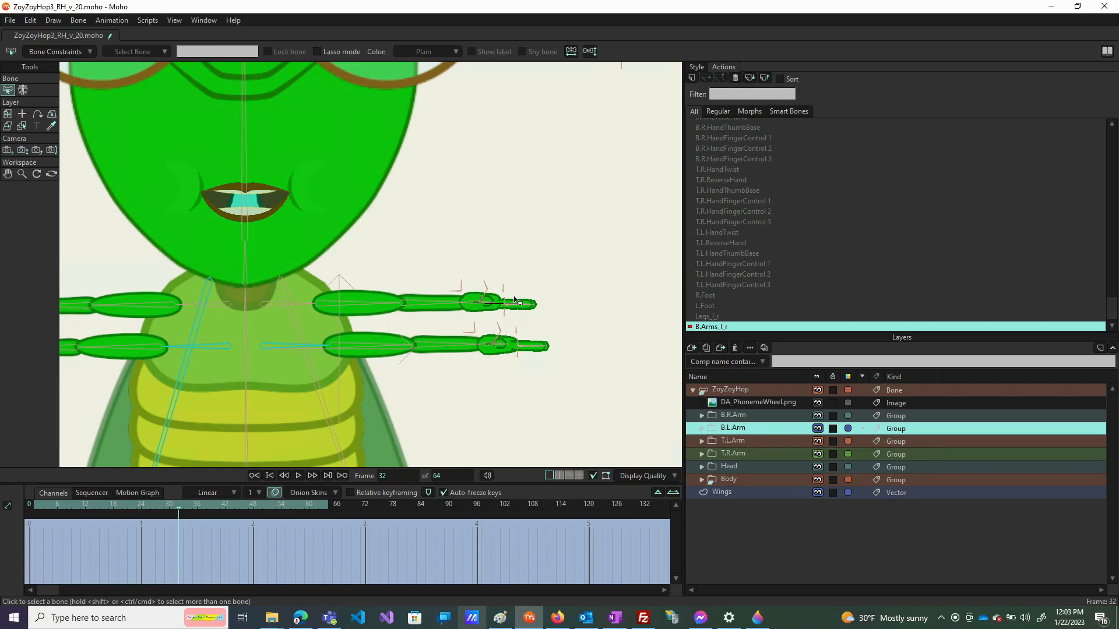
{"action": "scroll", "coordinate": [489, 301], "scroll_direction": "down", "scroll_amount": 2}
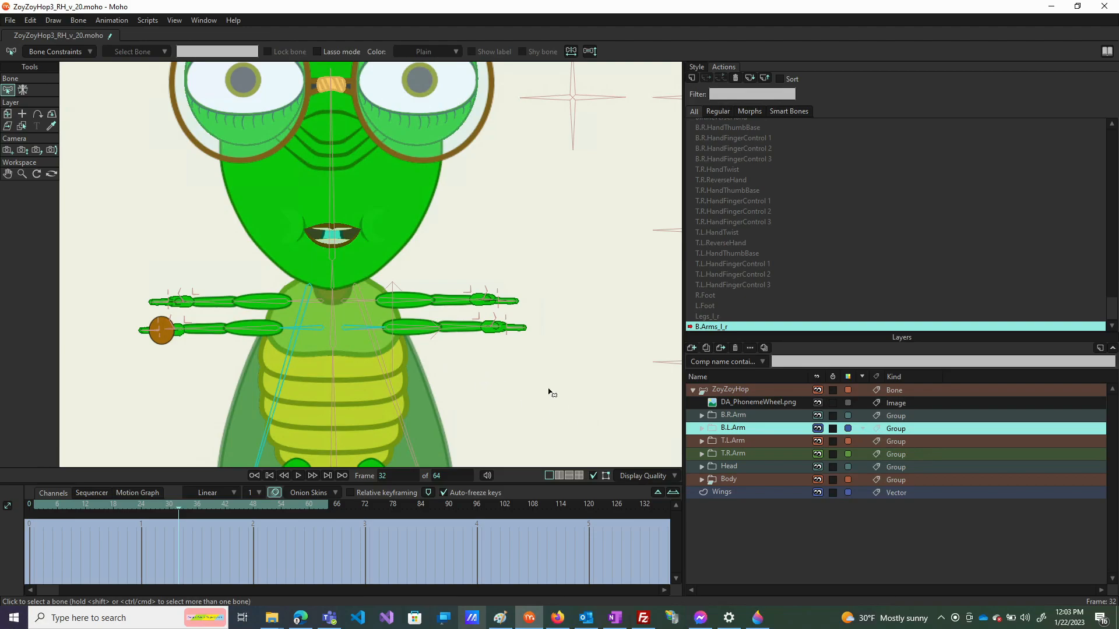
{"action": "scroll", "coordinate": [309, 335], "scroll_direction": "down", "scroll_amount": 3}
{"action": "scroll", "coordinate": [329, 362], "scroll_direction": "up", "scroll_amount": 4}
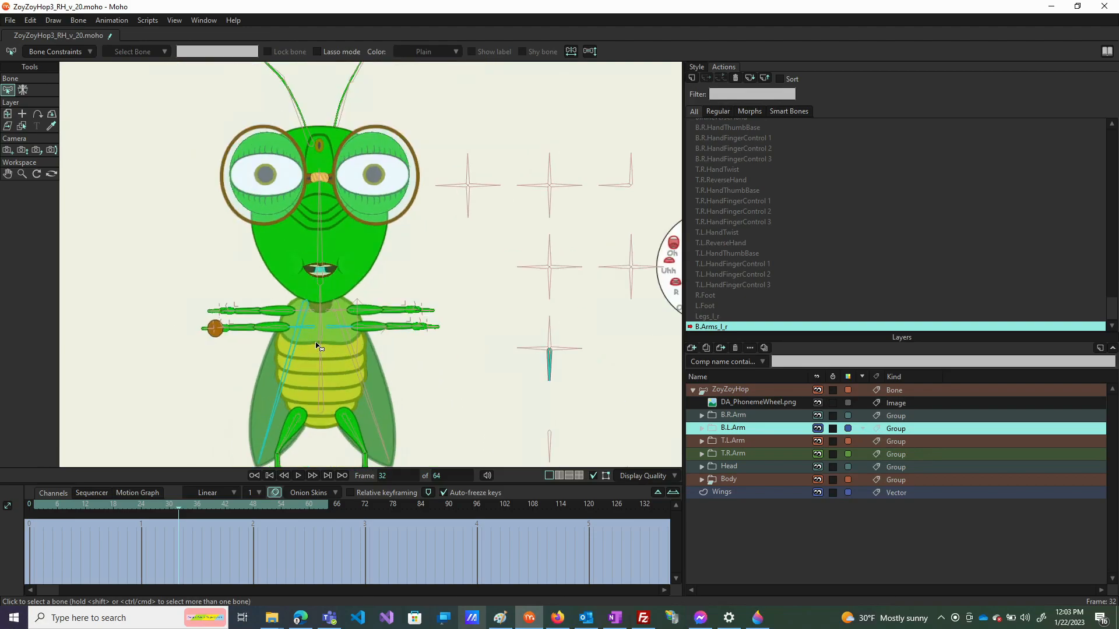
{"action": "scroll", "coordinate": [321, 330], "scroll_direction": "down", "scroll_amount": 1}
{"action": "scroll", "coordinate": [320, 329], "scroll_direction": "down", "scroll_amount": 1}
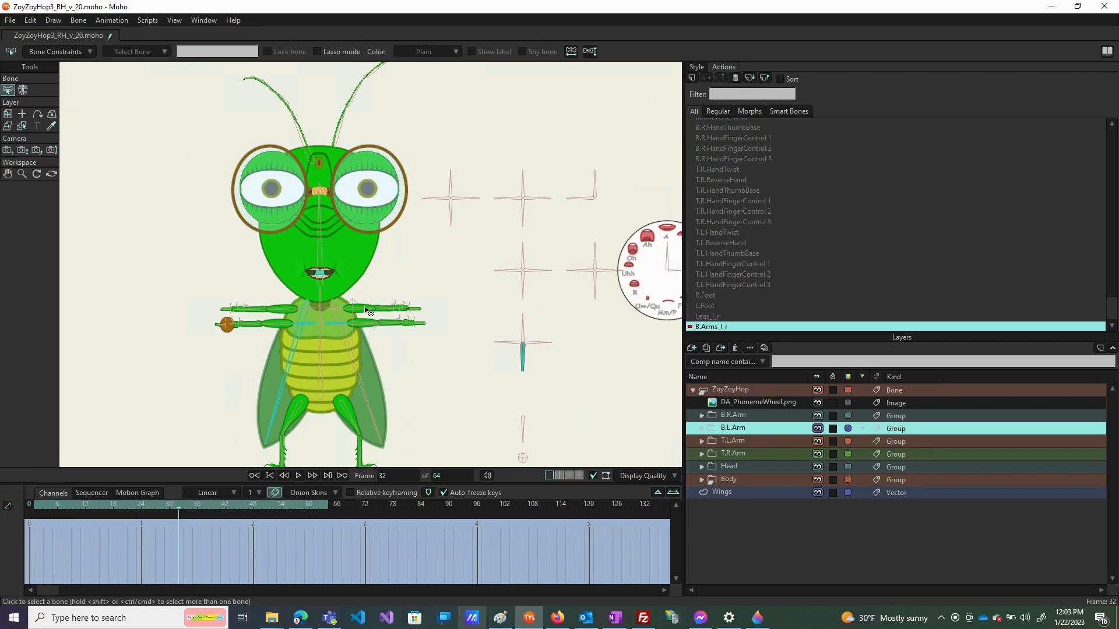
Delete the T.Arms_l_r control bone from the ZoyZoyHop layer at frame 0 of the Mainline
{"action": "left_click", "coordinate": [750, 390]}
{"action": "left_click", "coordinate": [524, 333]}
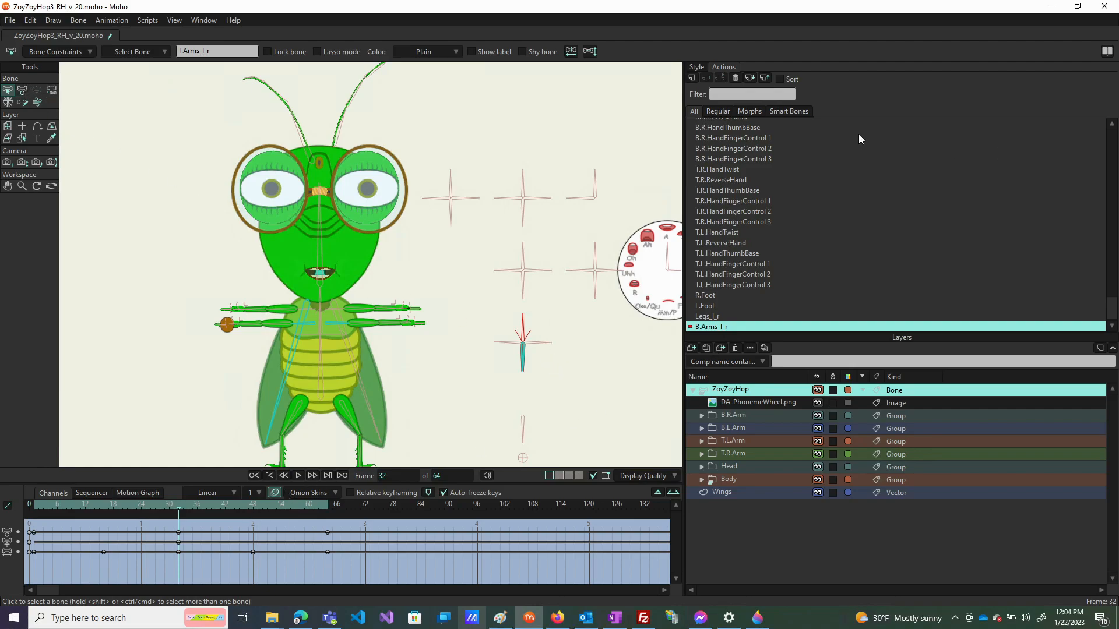
{"action": "left_click", "coordinate": [716, 149]}
{"action": "scroll", "coordinate": [716, 150], "scroll_direction": "up", "scroll_amount": 2}
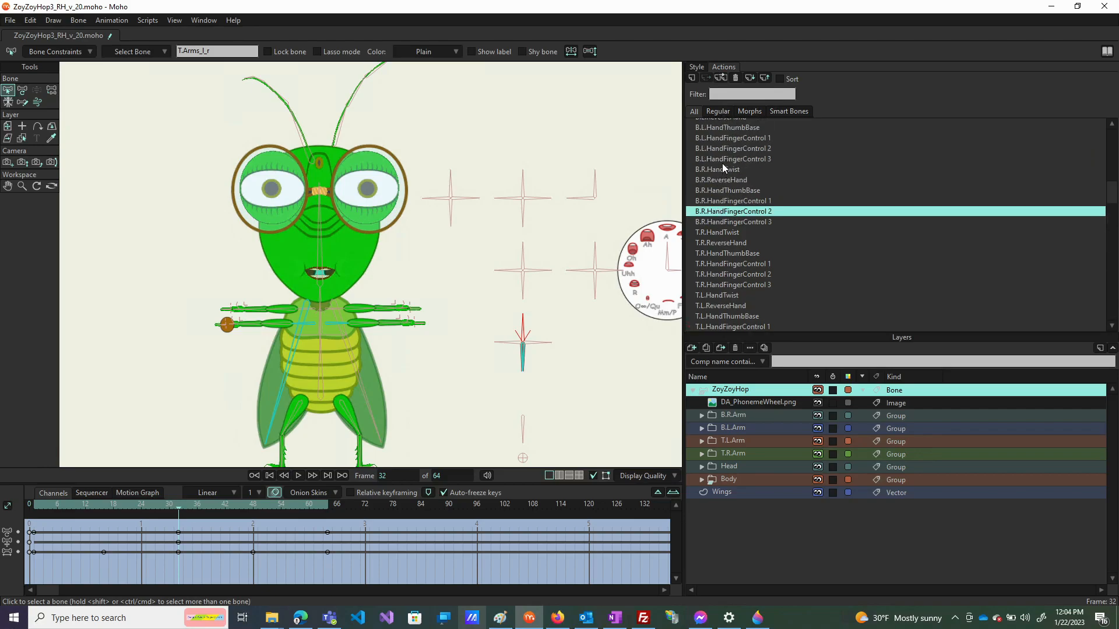
{"action": "scroll", "coordinate": [723, 169], "scroll_direction": "up", "scroll_amount": 1}
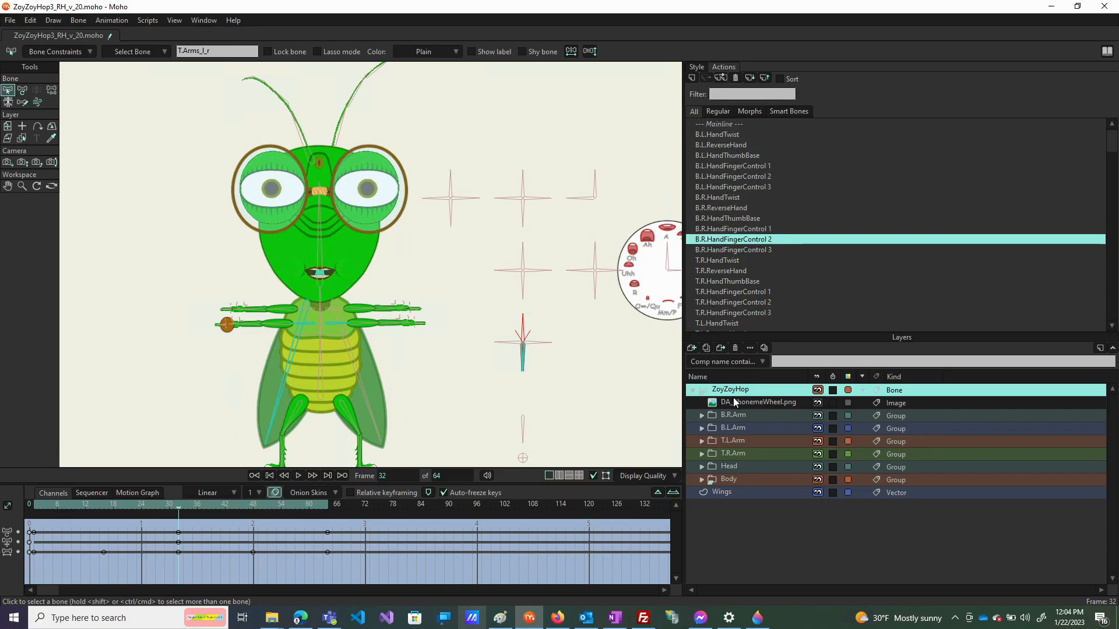
{"action": "left_click", "coordinate": [718, 124]}
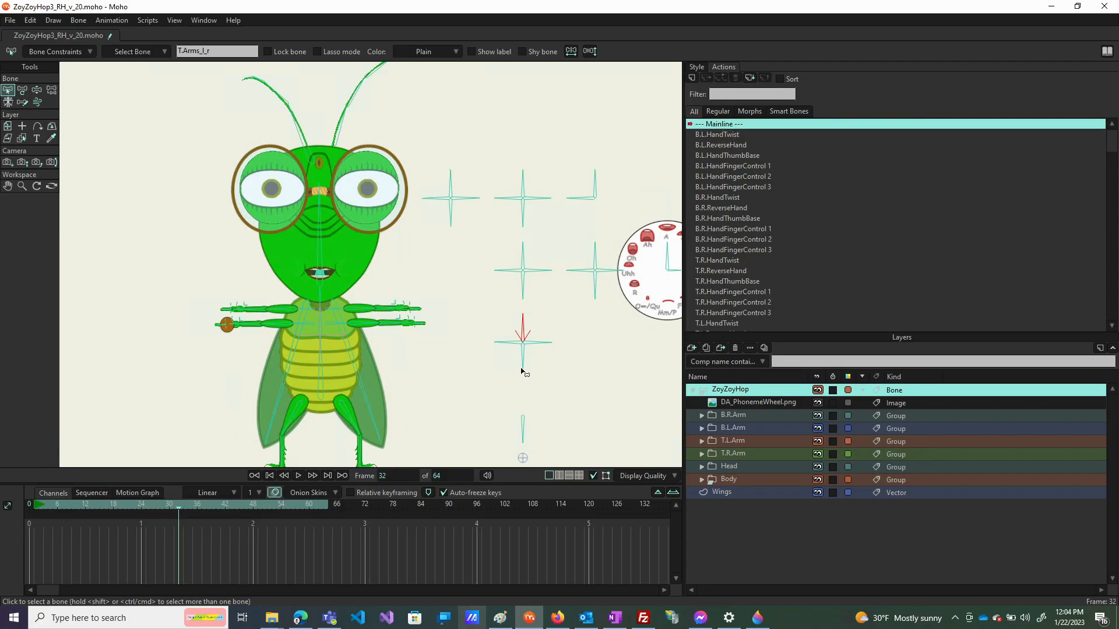
{"action": "left_click", "coordinate": [30, 504]}
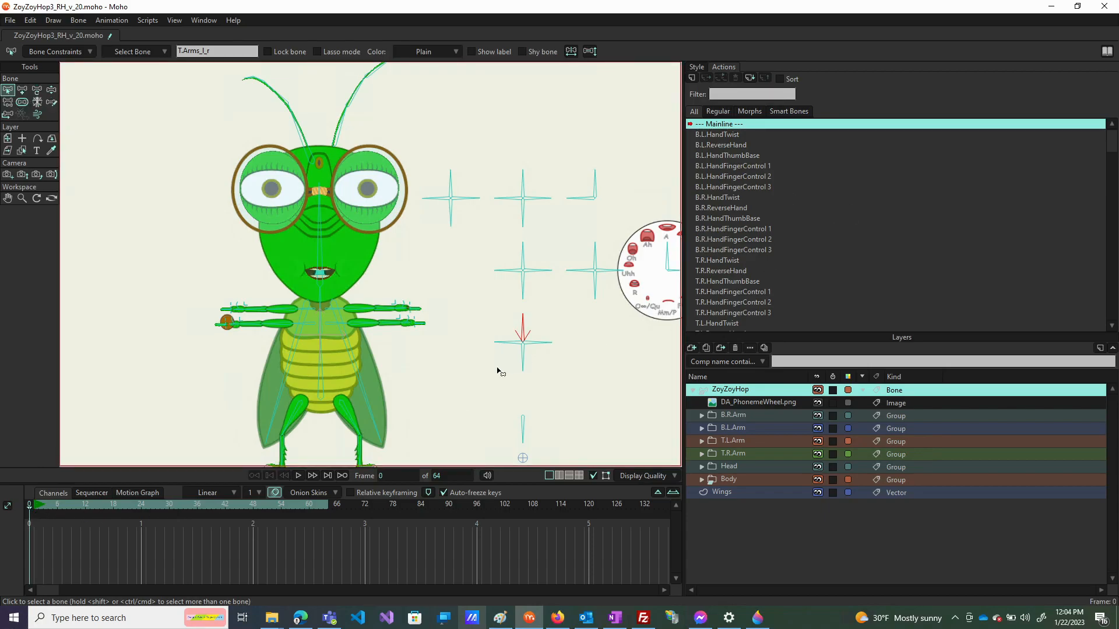
{"action": "key", "text": "Delete"}
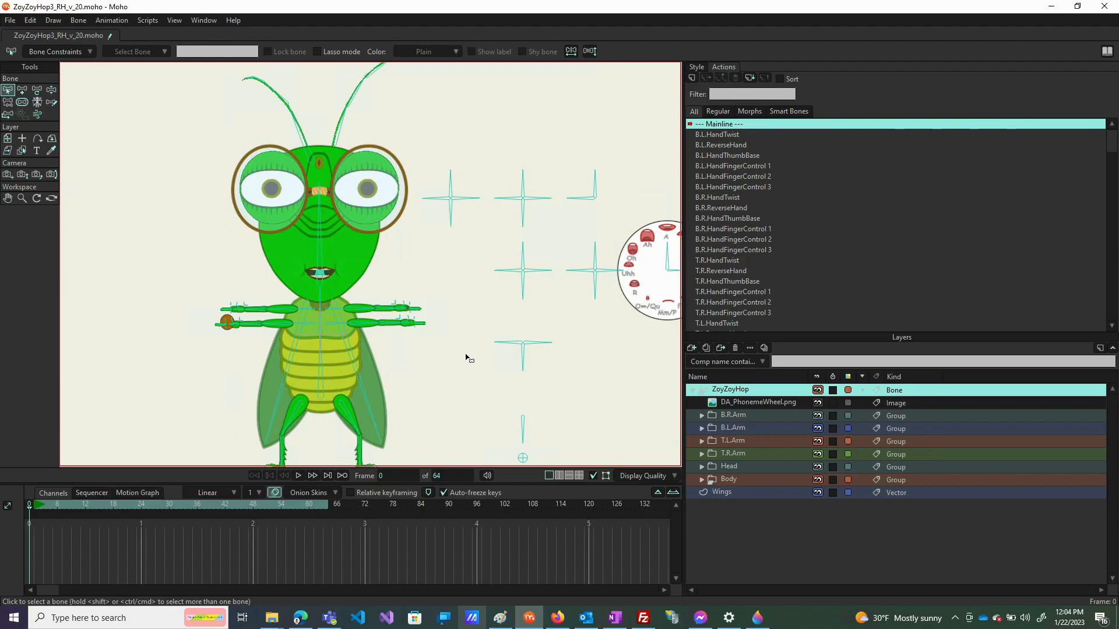
Delete the B.Arms_l_r action from the ZoyZoyHop layer's actions
{"action": "scroll", "coordinate": [733, 303], "scroll_direction": "down", "scroll_amount": 3}
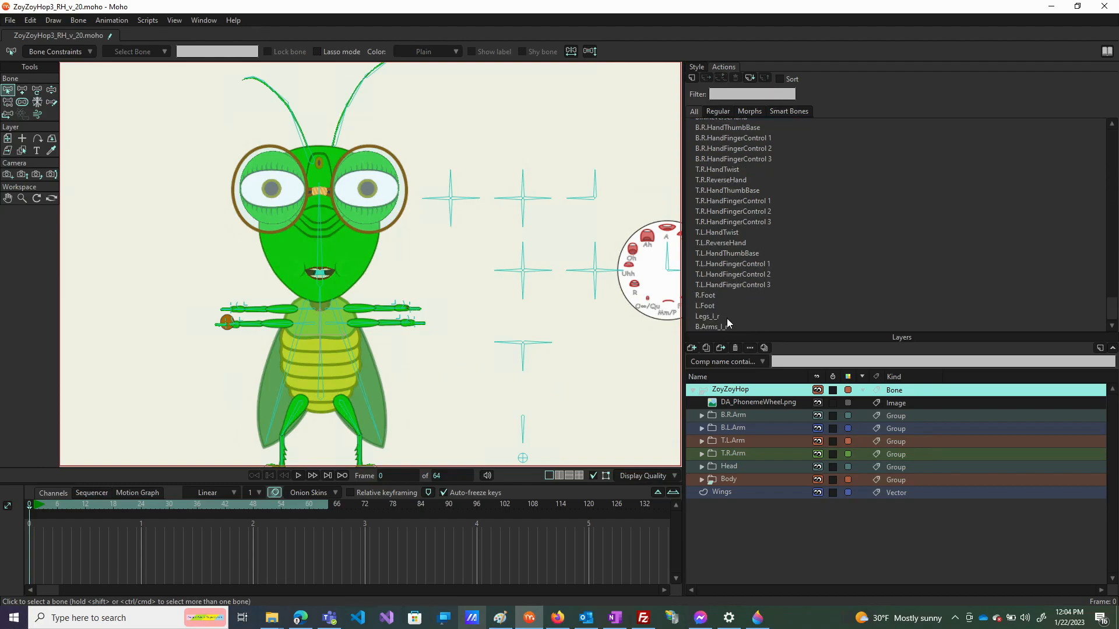
{"action": "left_click", "coordinate": [715, 329]}
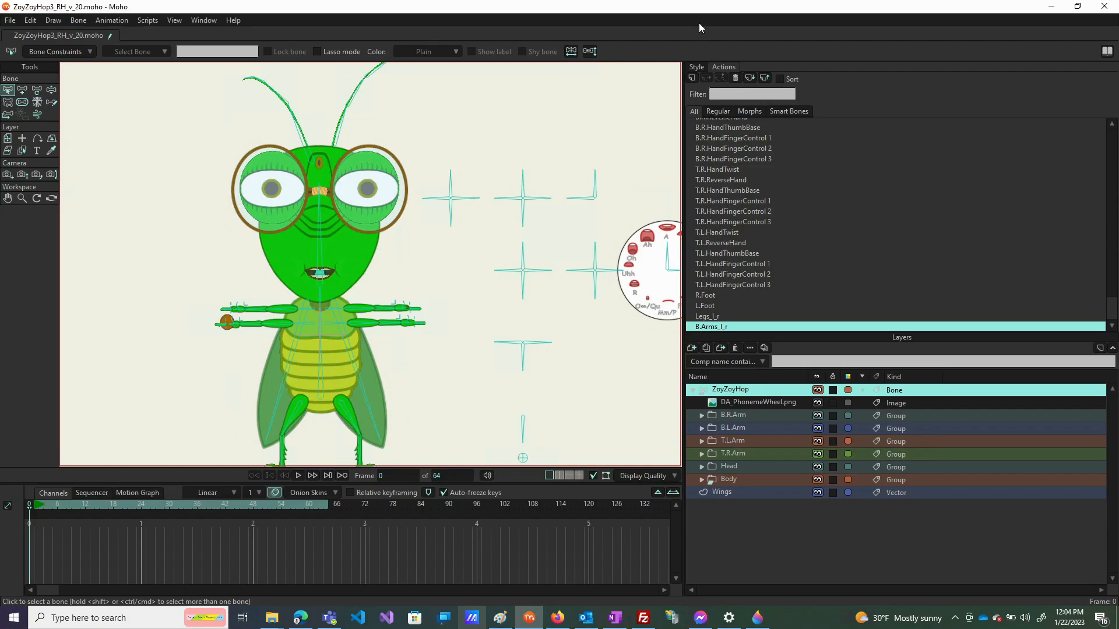
{"action": "left_click", "coordinate": [735, 80]}
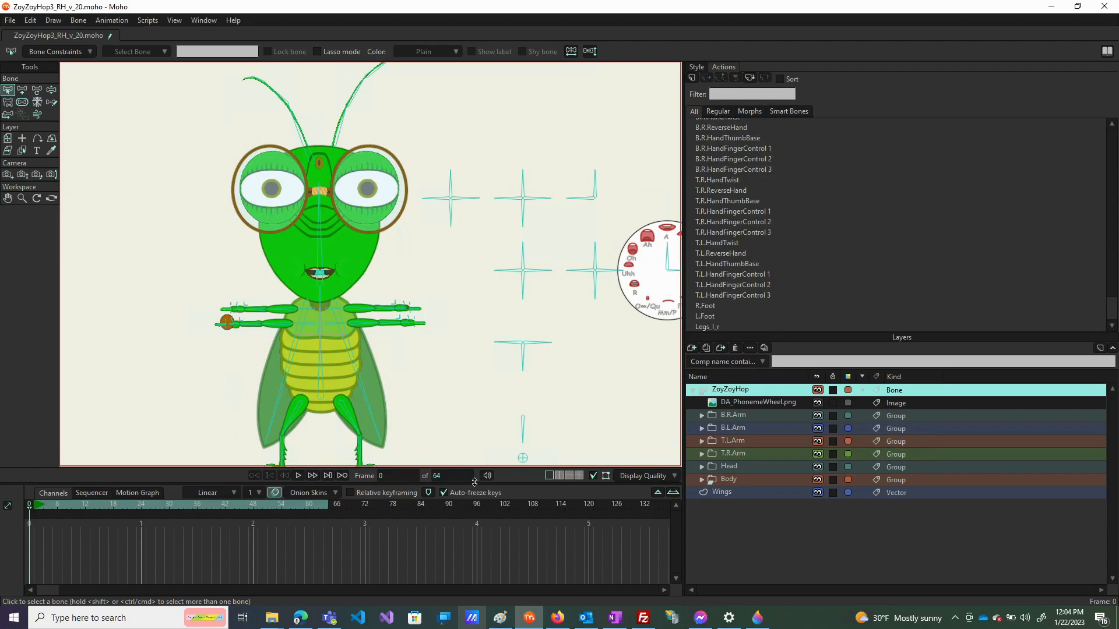
Rename the B.Arms_l_r control bone to TorsoTwist and create a smart bone action of the same name for it
{"action": "left_click", "coordinate": [522, 351]}
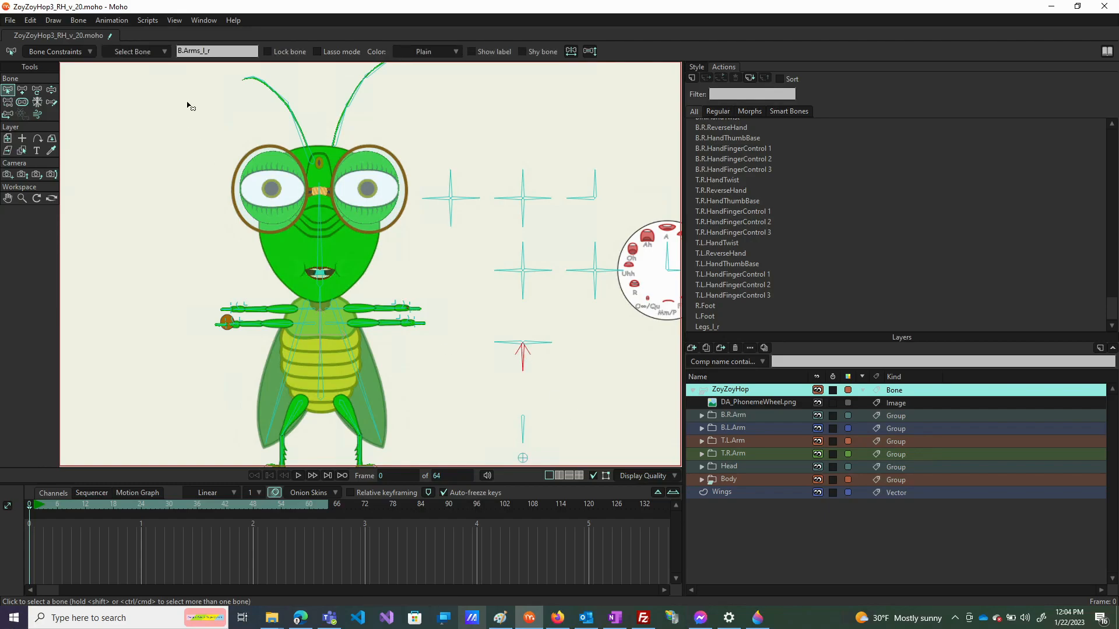
{"action": "left_click", "coordinate": [228, 50]}
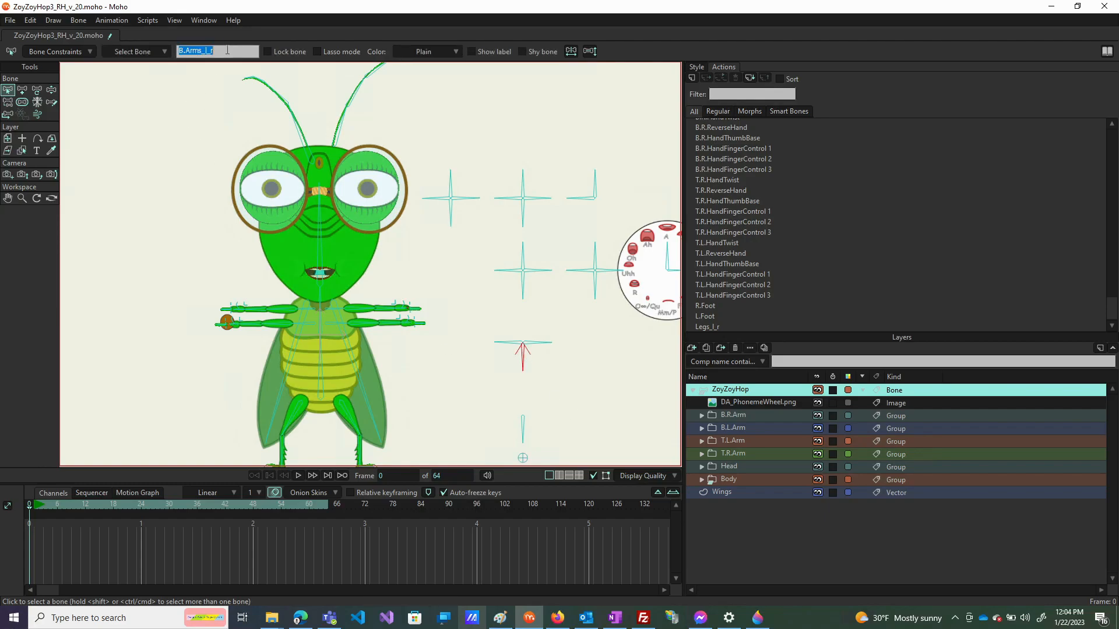
{"action": "type", "text": "TorsoTwist"}
{"action": "key", "text": "Return"}
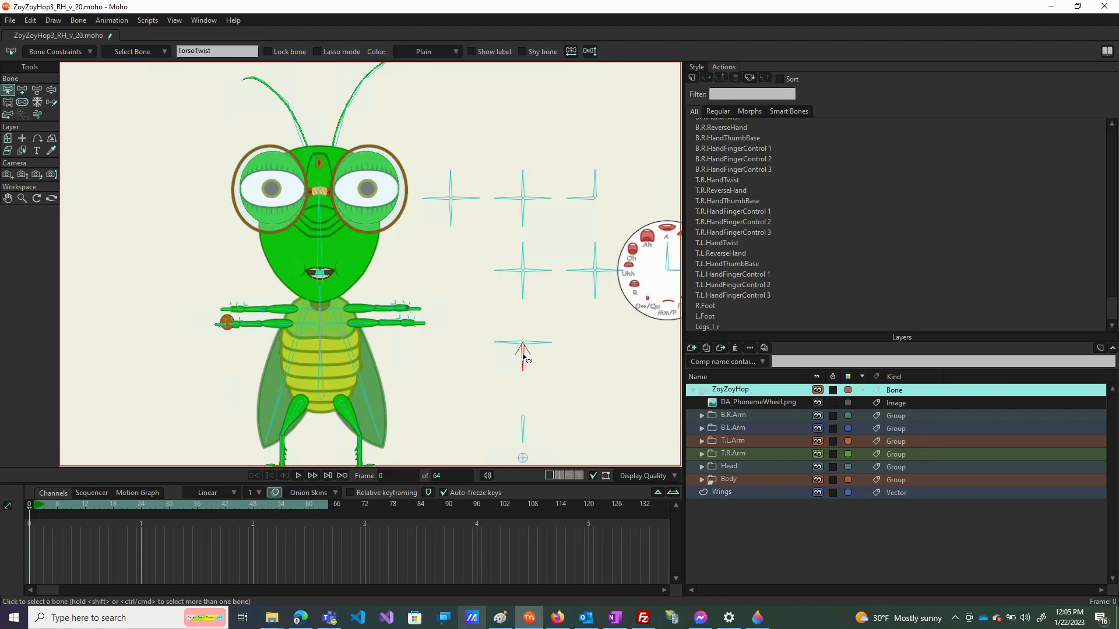
{"action": "left_click", "coordinate": [688, 78]}
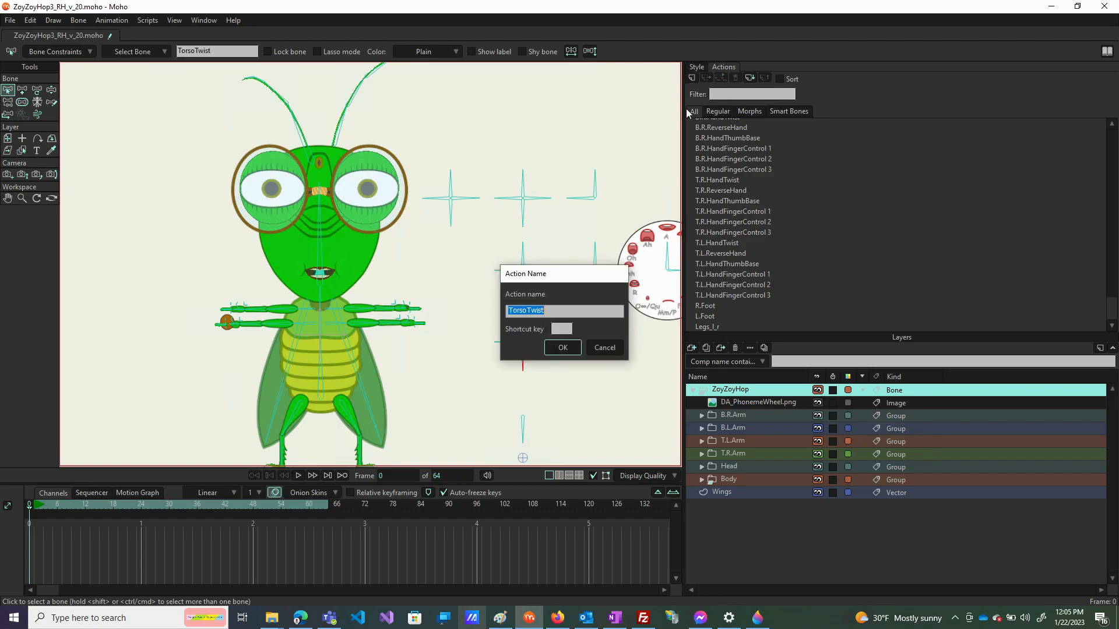
{"action": "left_click", "coordinate": [562, 348]}
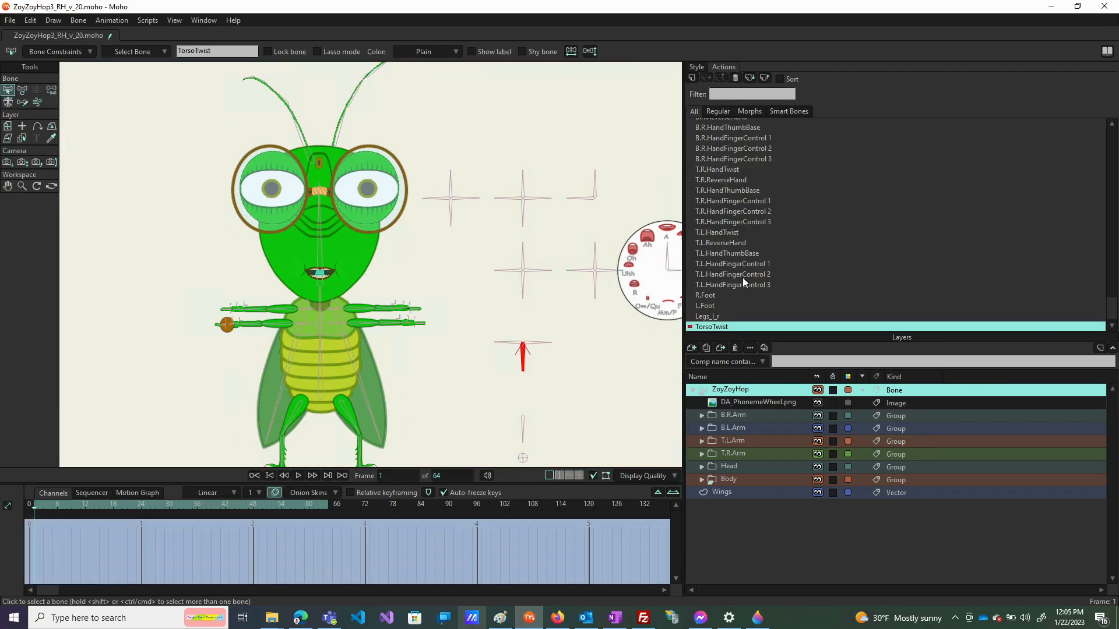
Rotate the TorsoTwist control bone to about 238° at frame 1 and about 302° at frame 64 of its action
{"action": "left_click", "coordinate": [23, 92]}
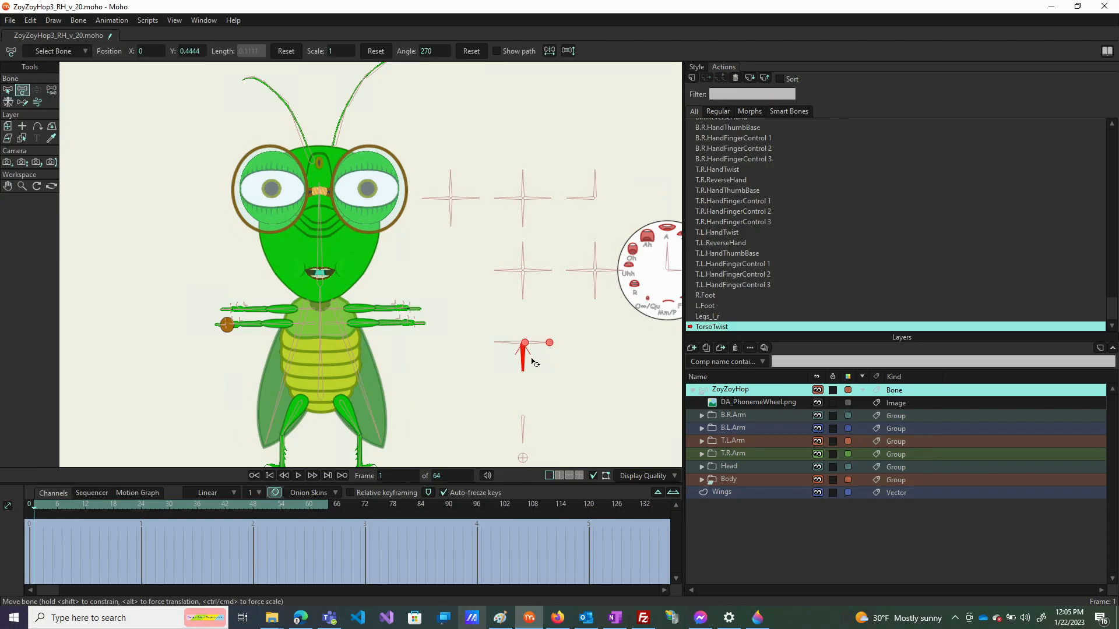
{"action": "left_click_drag", "start_coordinate": [523, 368], "coordinate": [462, 349]}
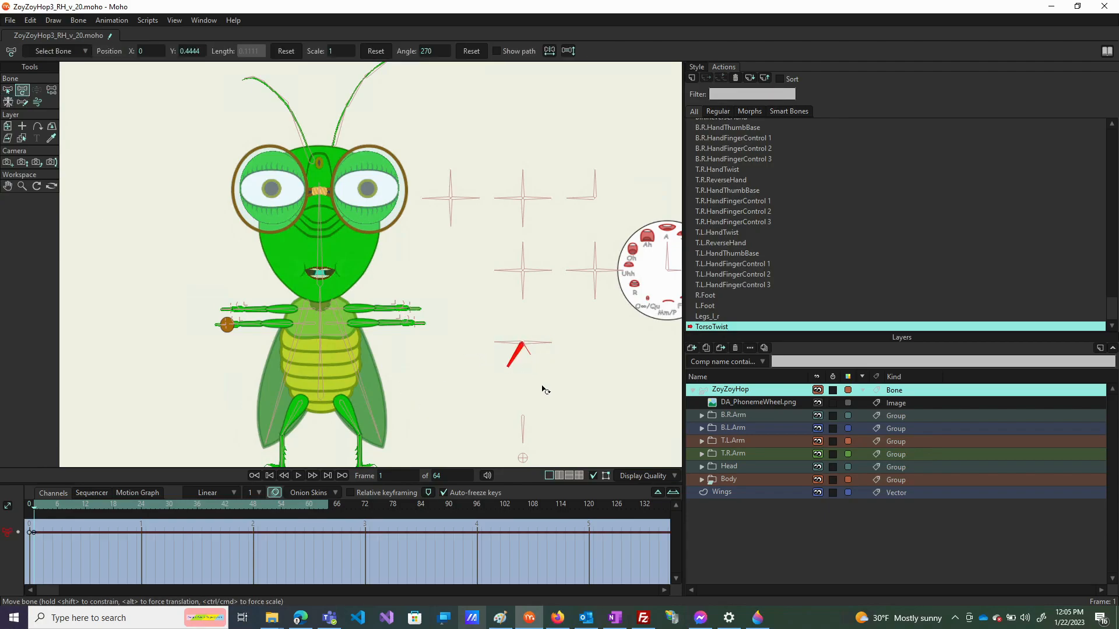
{"action": "left_click_drag", "start_coordinate": [323, 506], "coordinate": [329, 510]}
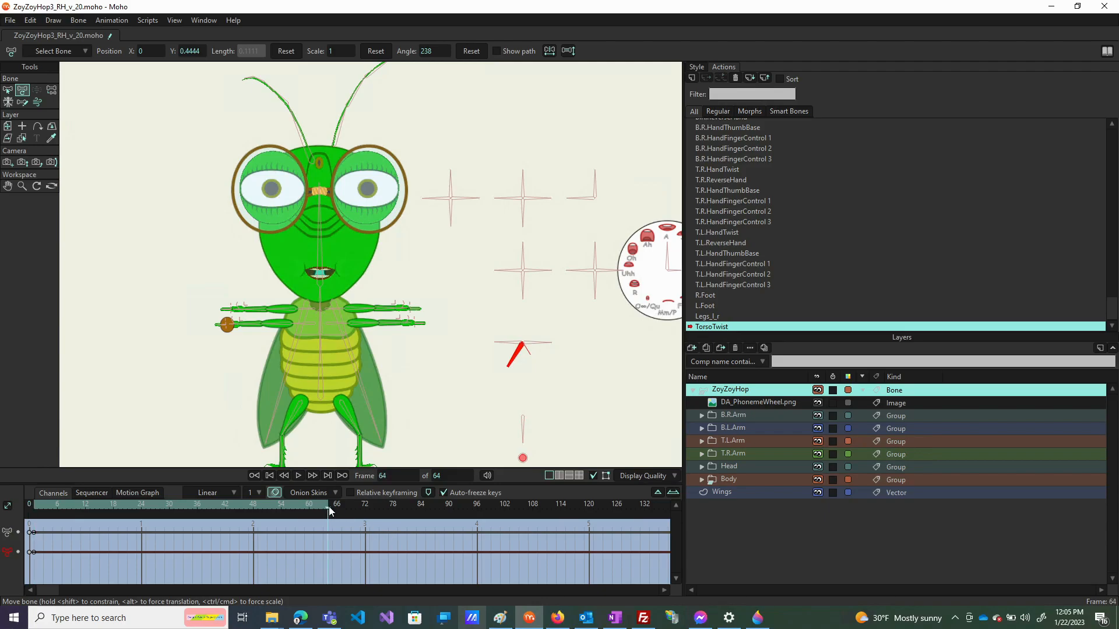
{"action": "left_click_drag", "start_coordinate": [512, 356], "coordinate": [614, 364]}
{"action": "scroll", "coordinate": [336, 315], "scroll_direction": "up", "scroll_amount": 5}
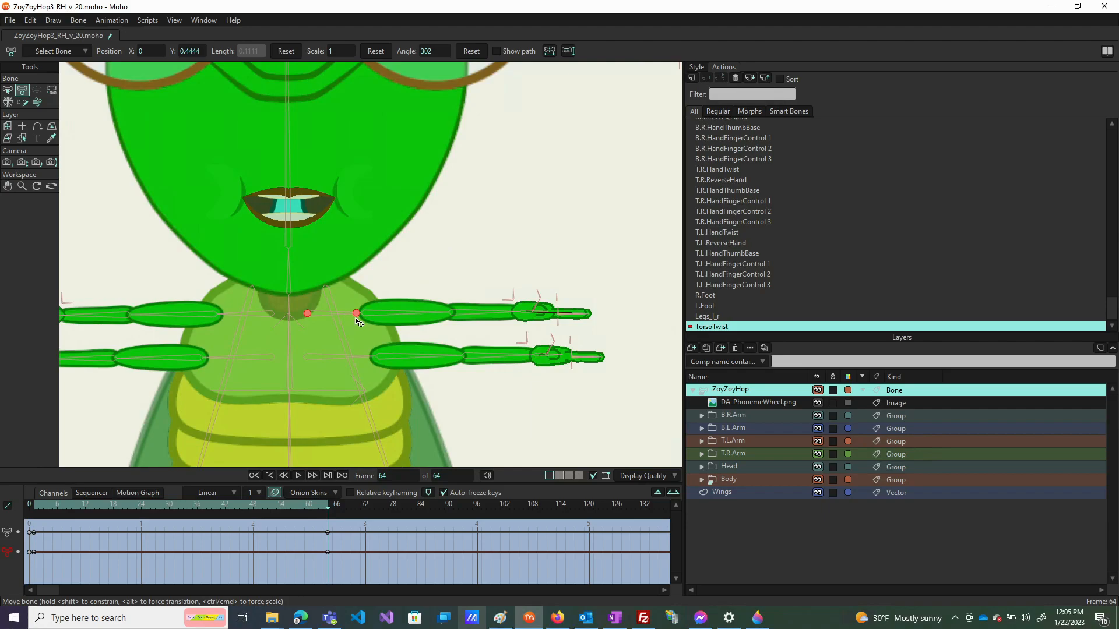
At frame 64 of the TorsoTwist action, shorten the T.L.Collar bone toward the torso's centre and the B.L.Collar bone to a scale of about 0.6
{"action": "left_click_drag", "start_coordinate": [357, 315], "coordinate": [307, 315]}
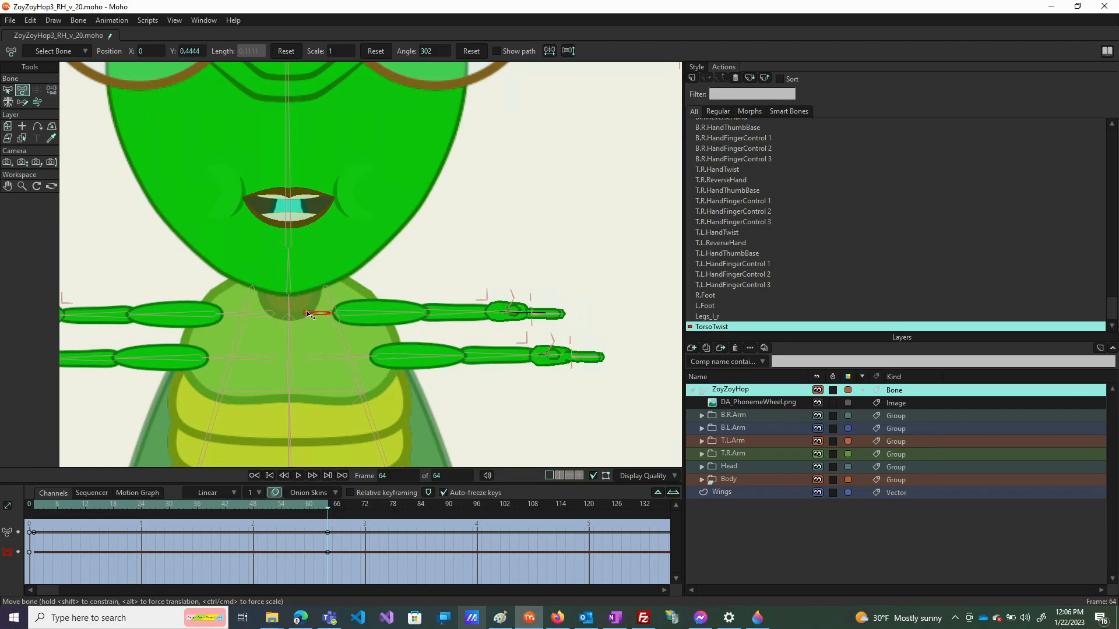
{"action": "left_click", "coordinate": [362, 358]}
{"action": "left_click_drag", "start_coordinate": [363, 359], "coordinate": [328, 358]}
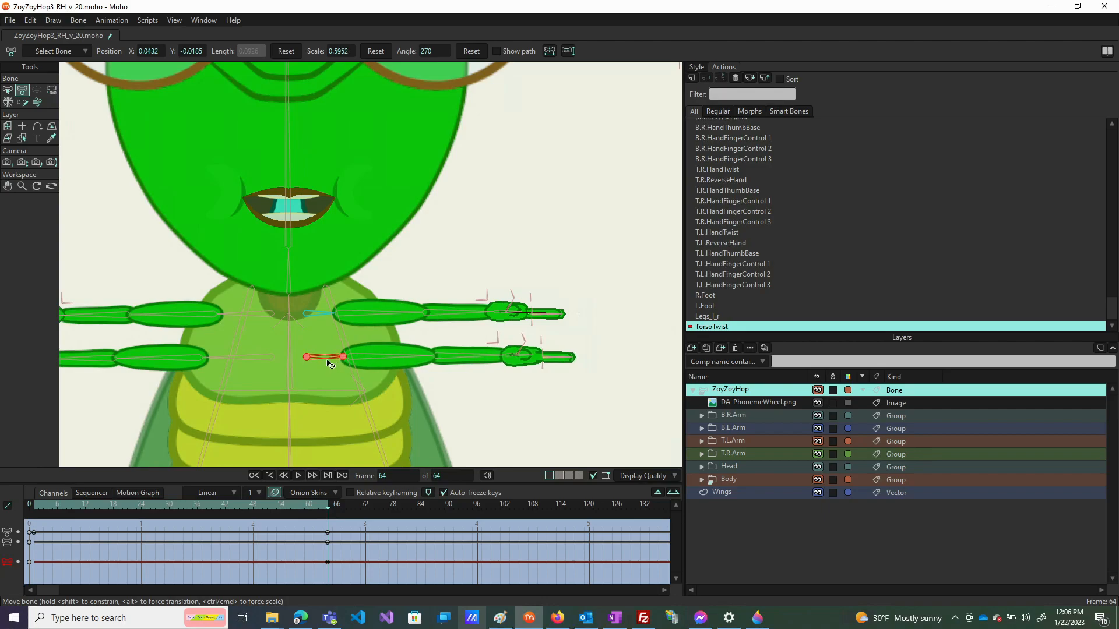
Shrink the T.R.Collar bone toward the torso's centre to a scale of about 0.005 at frame 64
{"action": "left_click", "coordinate": [222, 315]}
{"action": "left_click_drag", "start_coordinate": [222, 315], "coordinate": [2, 228]}
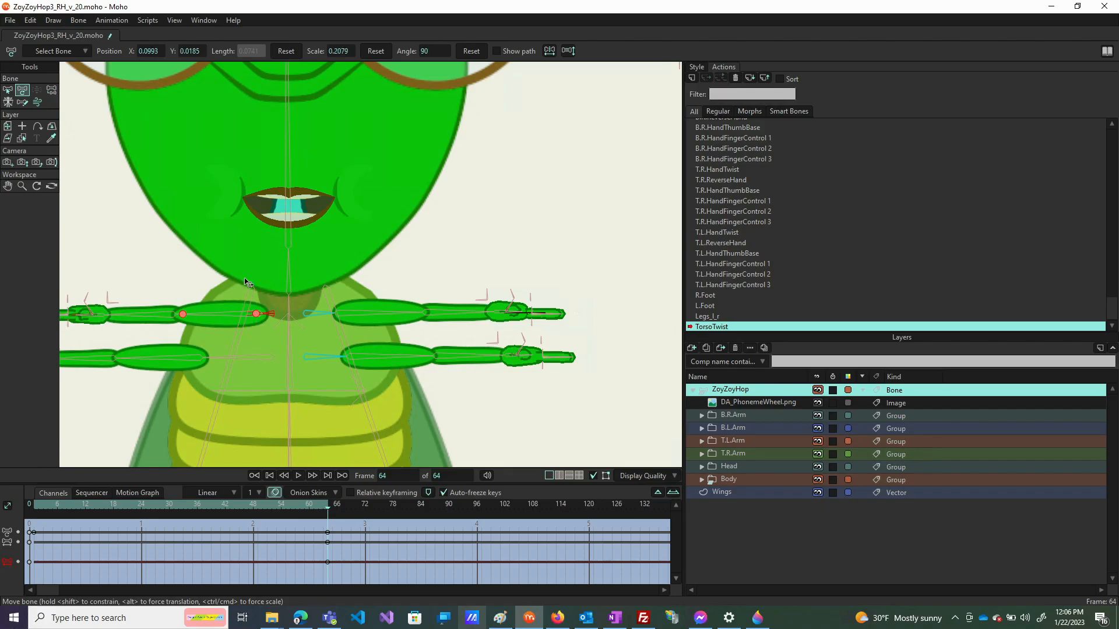
{"action": "scroll", "coordinate": [254, 310], "scroll_direction": "up", "scroll_amount": 5}
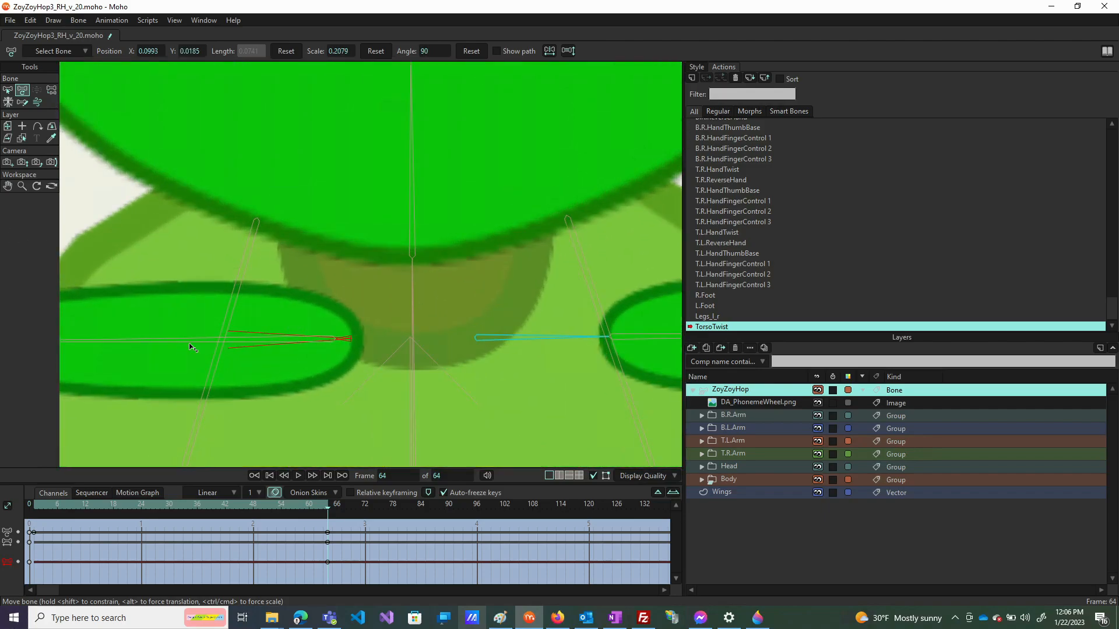
{"action": "left_click_drag", "start_coordinate": [190, 344], "coordinate": [3, 281]}
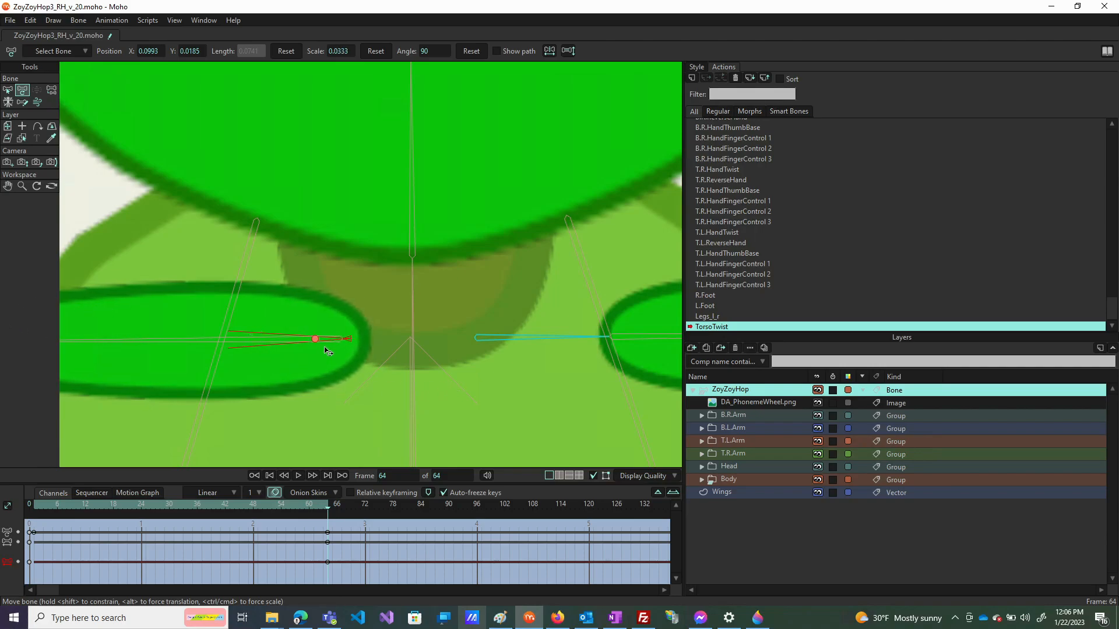
{"action": "left_click", "coordinate": [342, 341]}
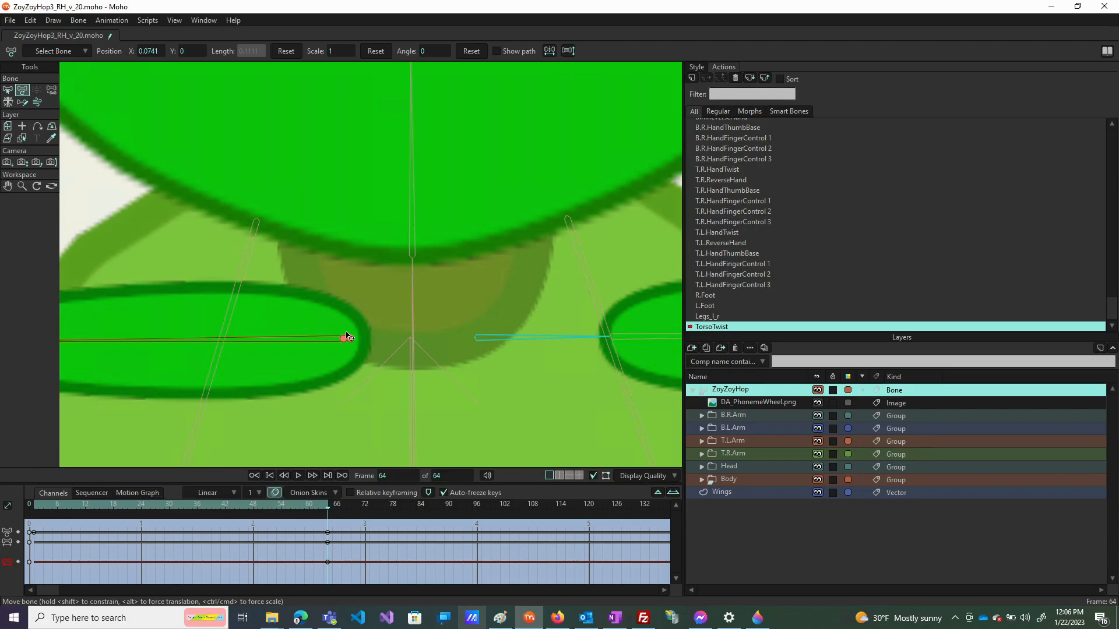
{"action": "left_click", "coordinate": [348, 339]}
{"action": "scroll", "coordinate": [349, 340], "scroll_direction": "up", "scroll_amount": 2}
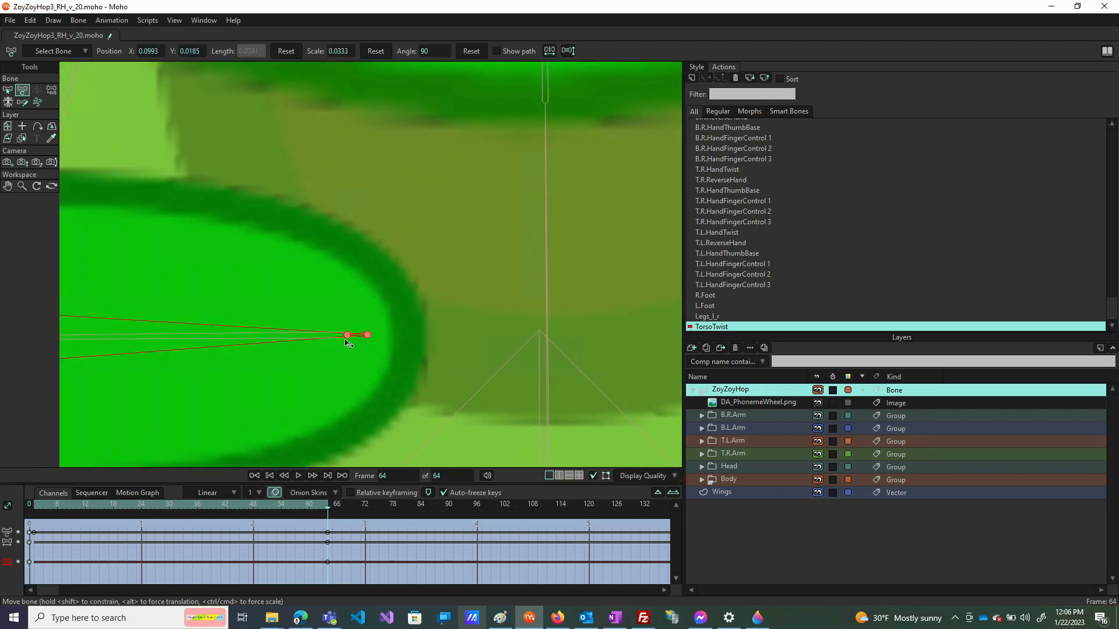
{"action": "scroll", "coordinate": [349, 340], "scroll_direction": "up", "scroll_amount": 3}
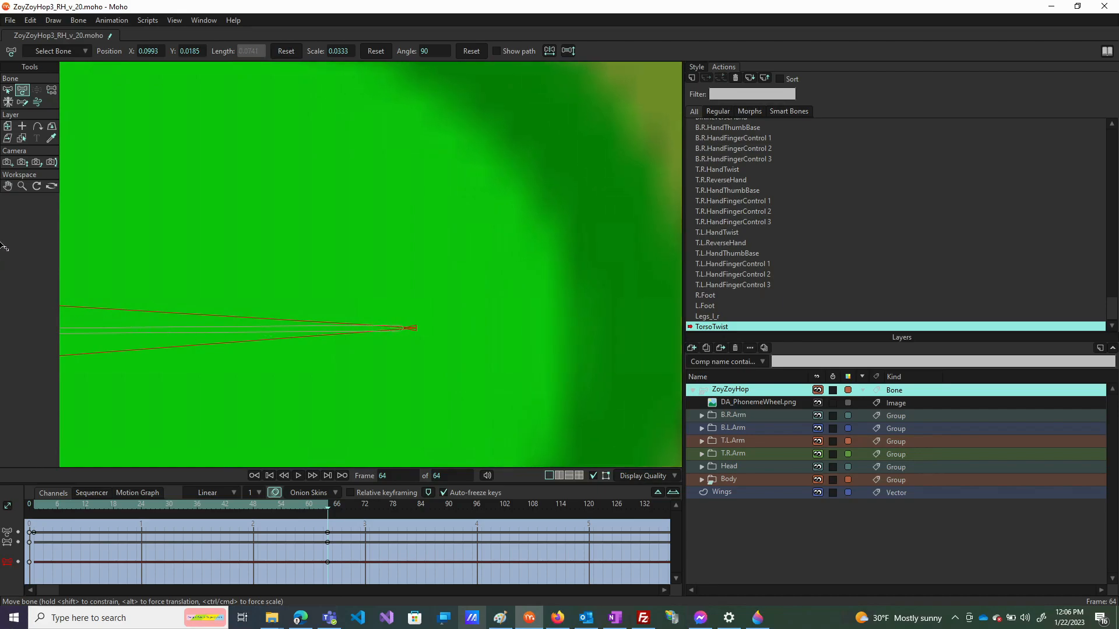
{"action": "left_click_drag", "start_coordinate": [418, 328], "coordinate": [376, 318]}
{"action": "scroll", "coordinate": [377, 321], "scroll_direction": "down", "scroll_amount": 3}
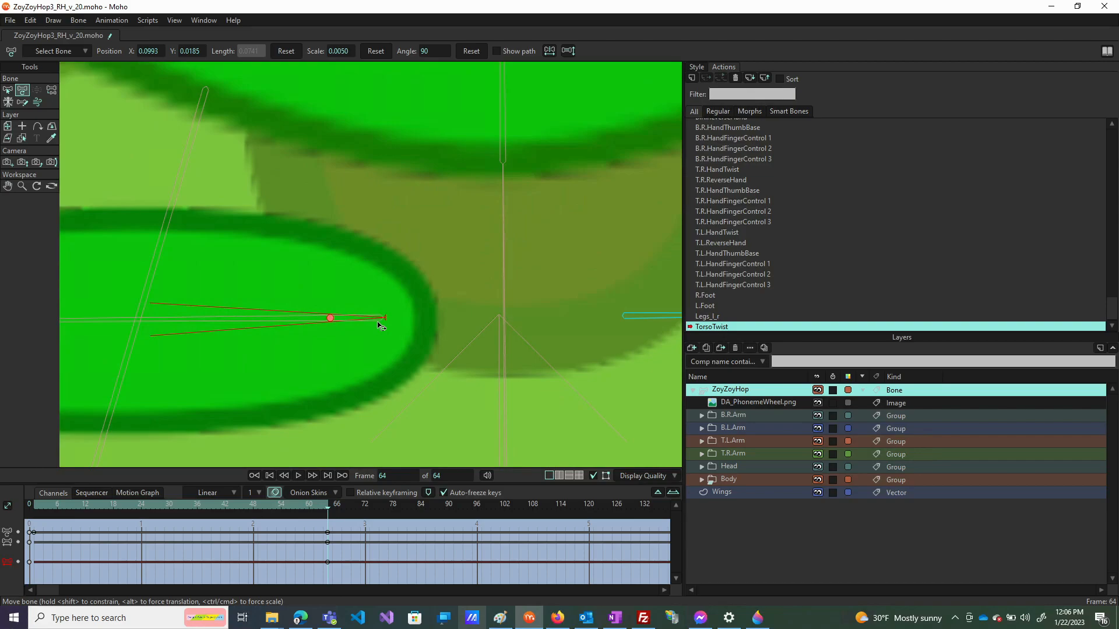
{"action": "scroll", "coordinate": [380, 320], "scroll_direction": "up", "scroll_amount": 3}
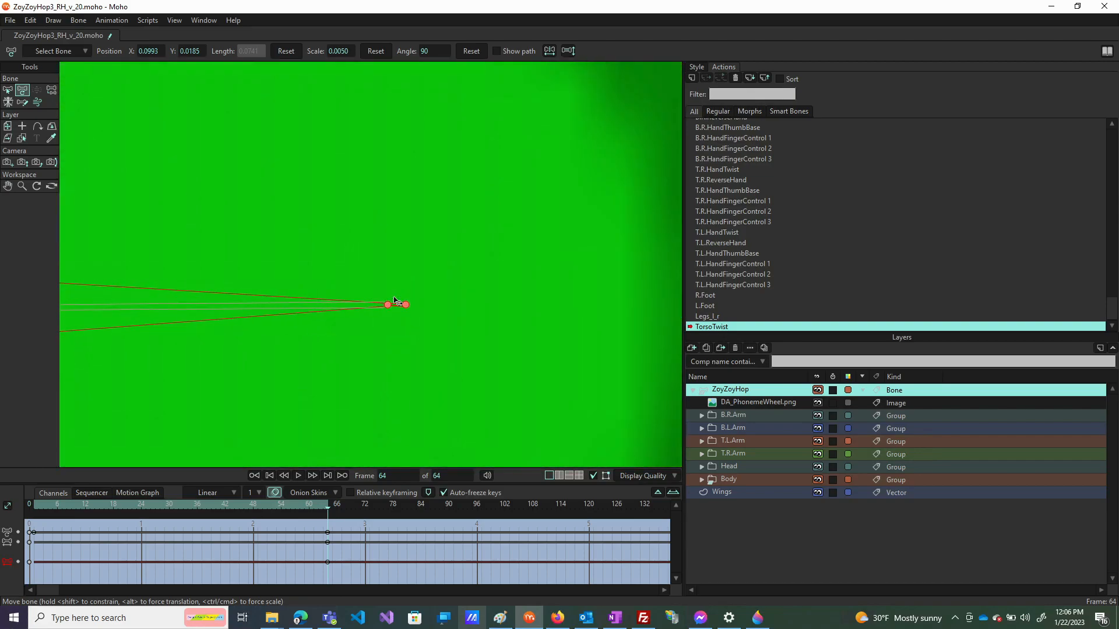
{"action": "scroll", "coordinate": [395, 301], "scroll_direction": "up", "scroll_amount": 2}
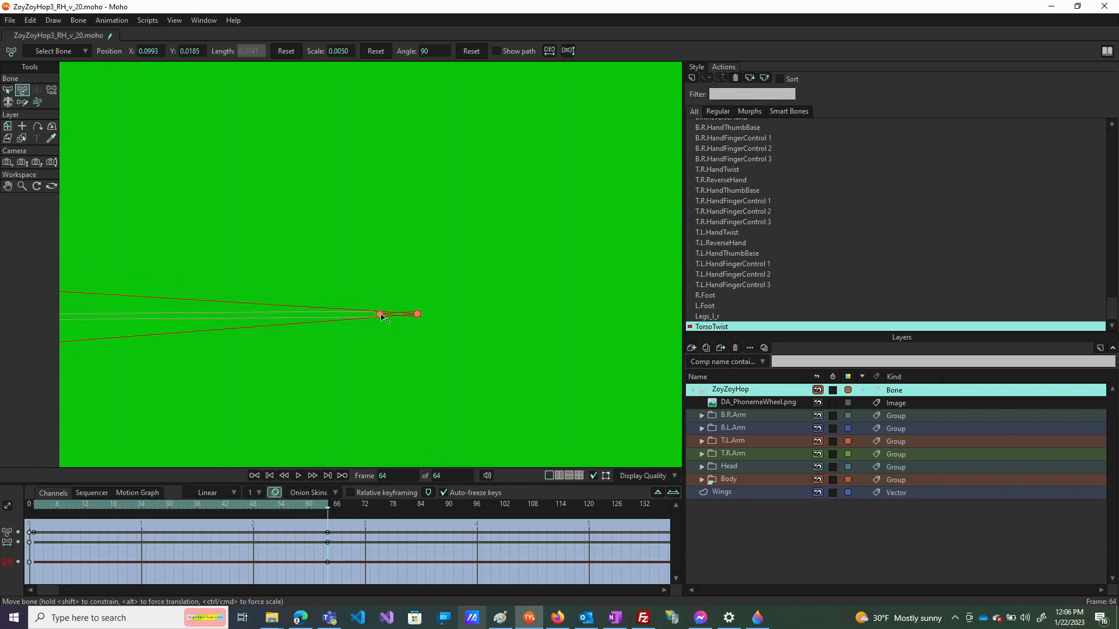
{"action": "scroll", "coordinate": [382, 317], "scroll_direction": "down", "scroll_amount": 3}
{"action": "scroll", "coordinate": [382, 327], "scroll_direction": "down", "scroll_amount": 3}
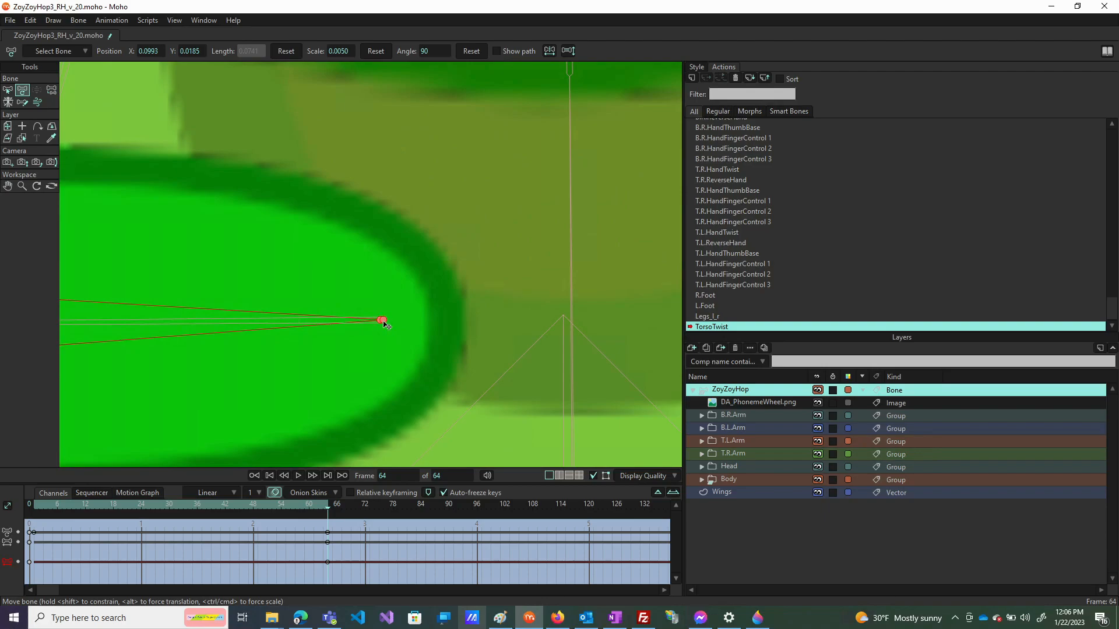
Shrink the B.R.Collar bone toward the torso's centre to a scale of about 0.004 at frame 64
{"action": "scroll", "coordinate": [382, 321], "scroll_direction": "down", "scroll_amount": 4}
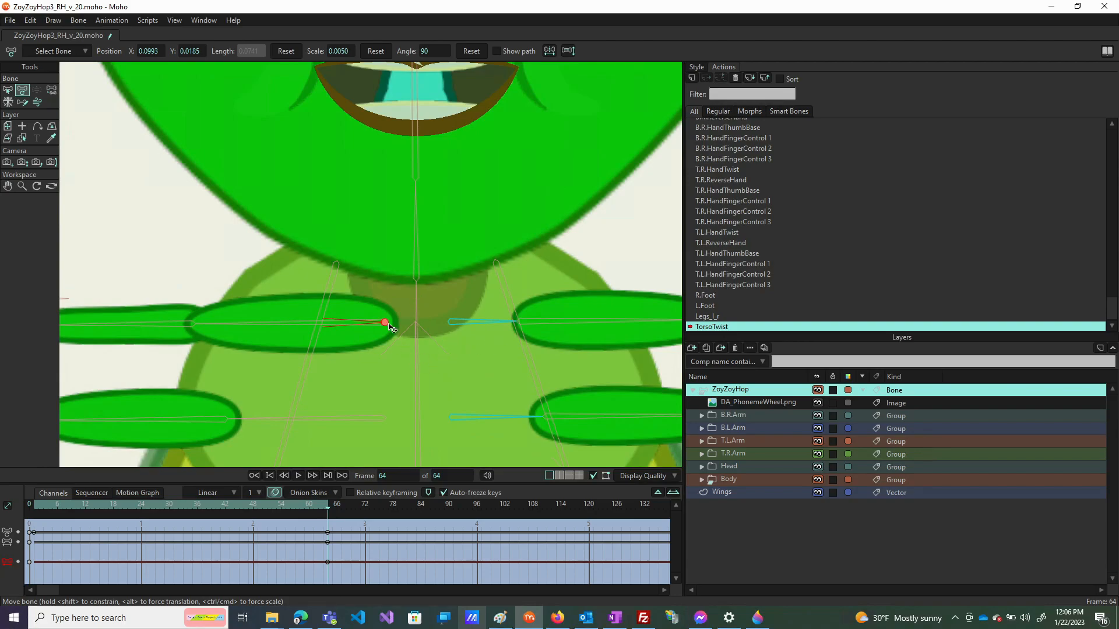
{"action": "scroll", "coordinate": [385, 326], "scroll_direction": "down", "scroll_amount": 4}
{"action": "scroll", "coordinate": [387, 333], "scroll_direction": "up", "scroll_amount": 6}
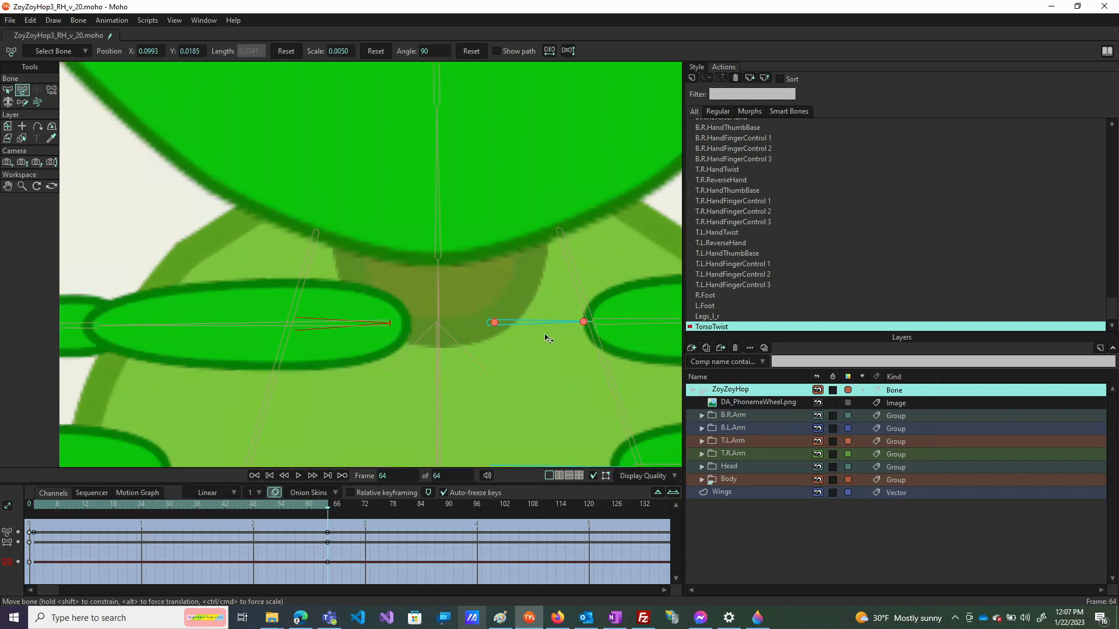
{"action": "scroll", "coordinate": [324, 364], "scroll_direction": "down", "scroll_amount": 3}
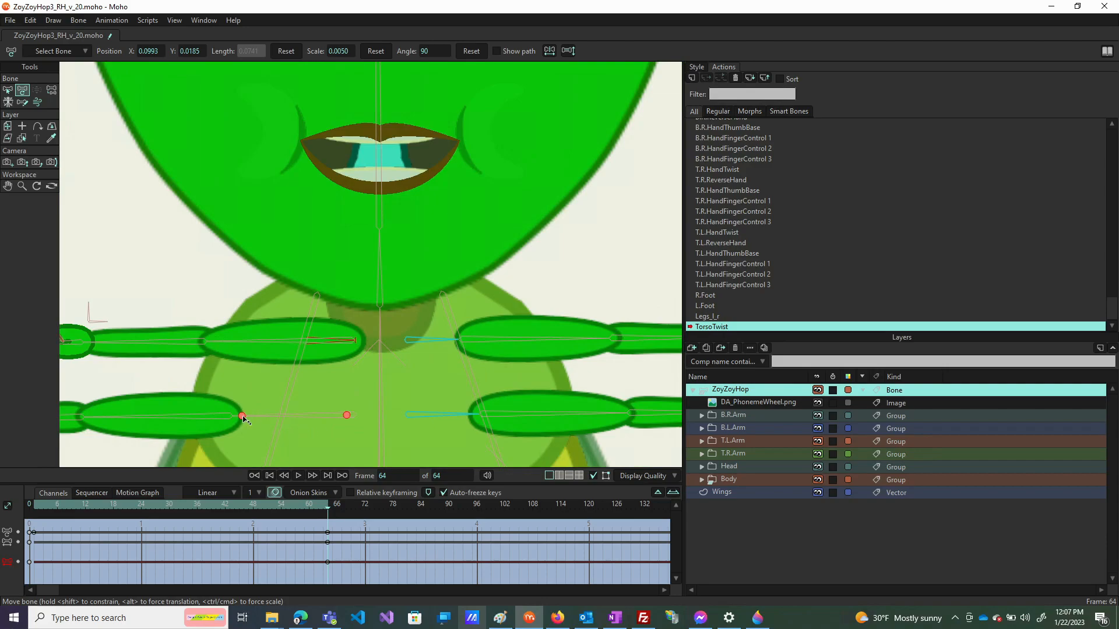
{"action": "left_click_drag", "start_coordinate": [243, 417], "coordinate": [5, 358]}
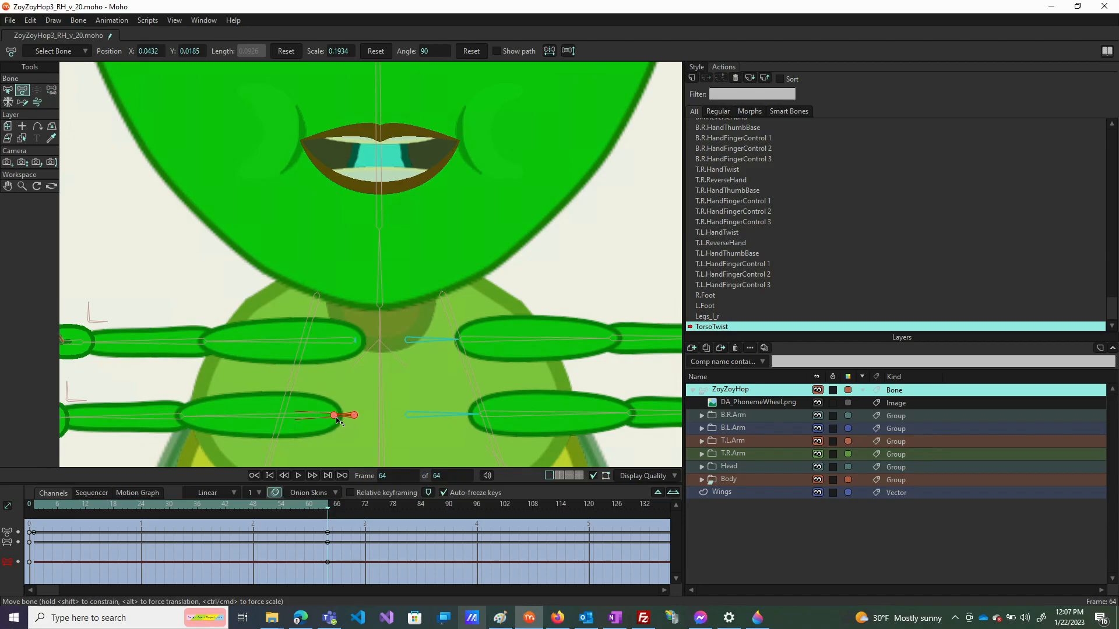
{"action": "left_click_drag", "start_coordinate": [335, 416], "coordinate": [2, 420]}
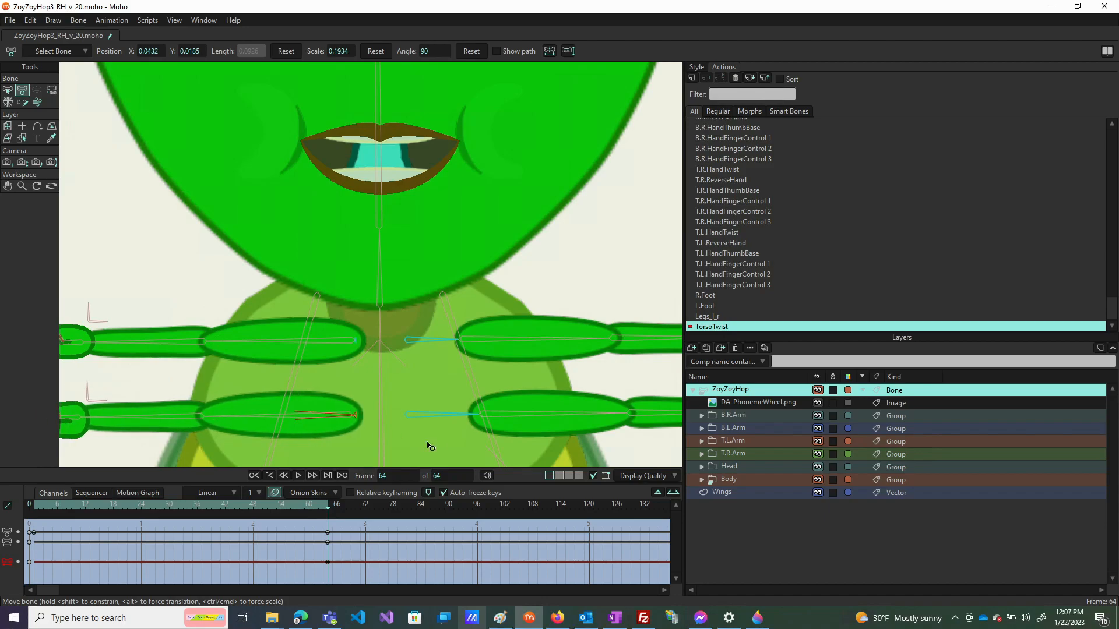
{"action": "scroll", "coordinate": [357, 416], "scroll_direction": "up", "scroll_amount": 5}
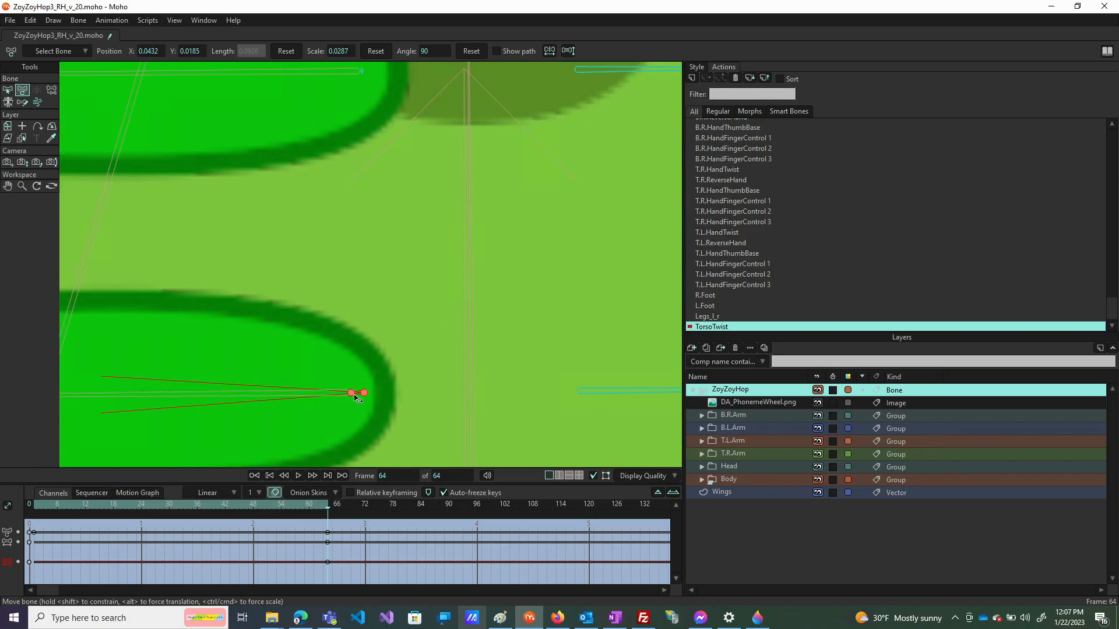
{"action": "left_click_drag", "start_coordinate": [352, 395], "coordinate": [342, 344]}
{"action": "scroll", "coordinate": [345, 344], "scroll_direction": "down", "scroll_amount": 9}
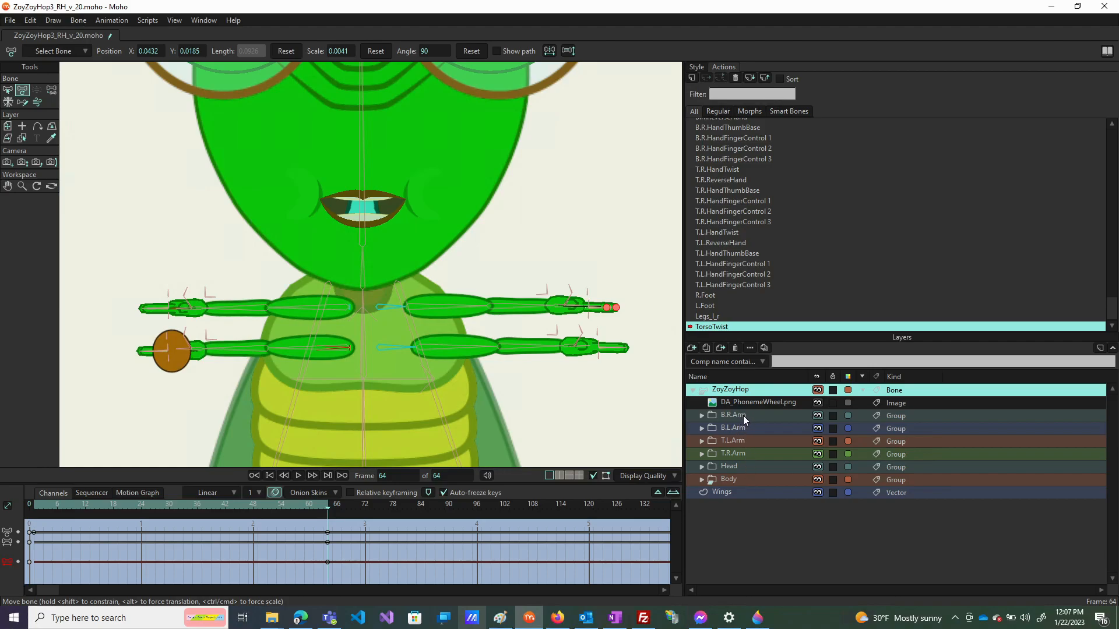
Reorder the layers at frame 64 so that T.L.Arm and B.L.Arm sit directly below Body, with B.R.Arm kept on top
{"action": "left_click_drag", "start_coordinate": [760, 413], "coordinate": [755, 485]}
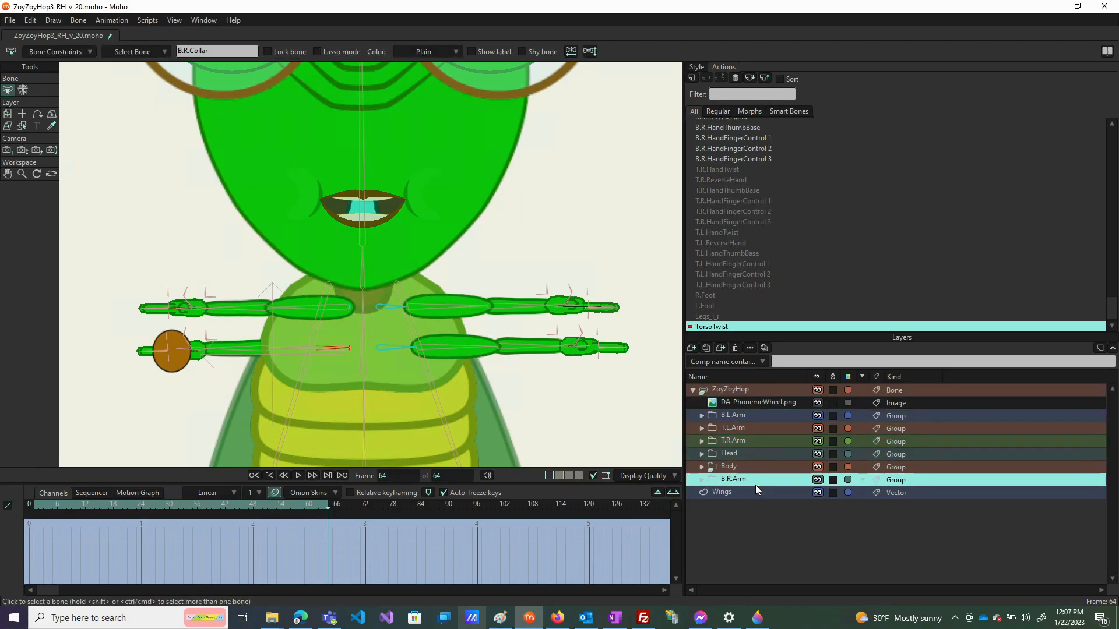
{"action": "left_click", "coordinate": [749, 439]}
{"action": "left_click_drag", "start_coordinate": [750, 480], "coordinate": [749, 473]}
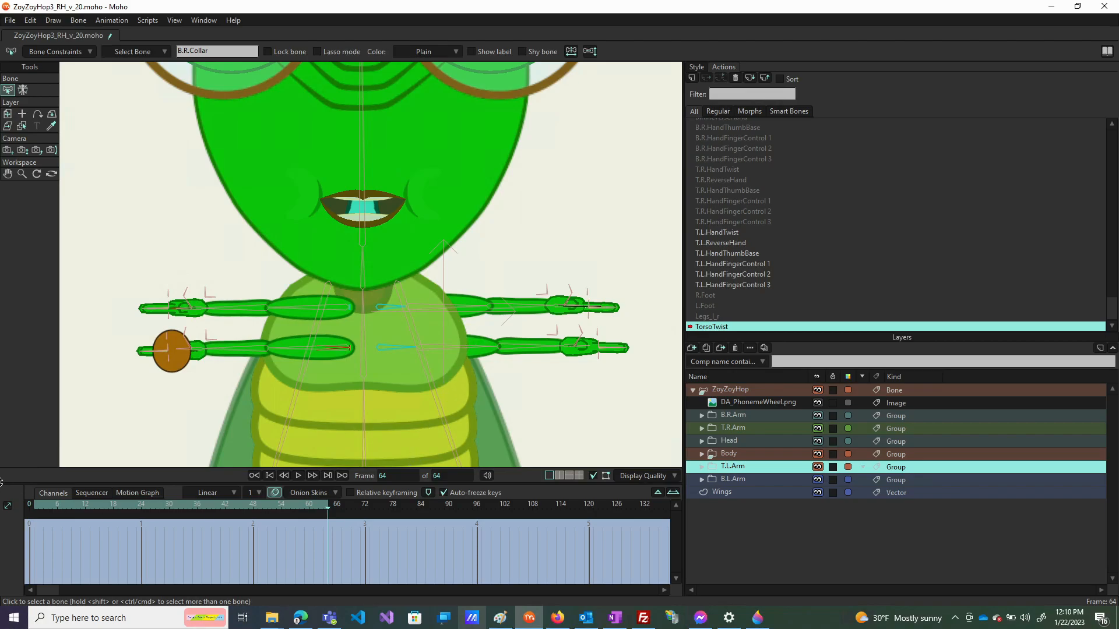
At frame 48 of the TorsoTwist action, stretch the ZoyZoyHop layer's B.L.Collar bone outward to the torso's edge
{"action": "left_click", "coordinate": [33, 505]}
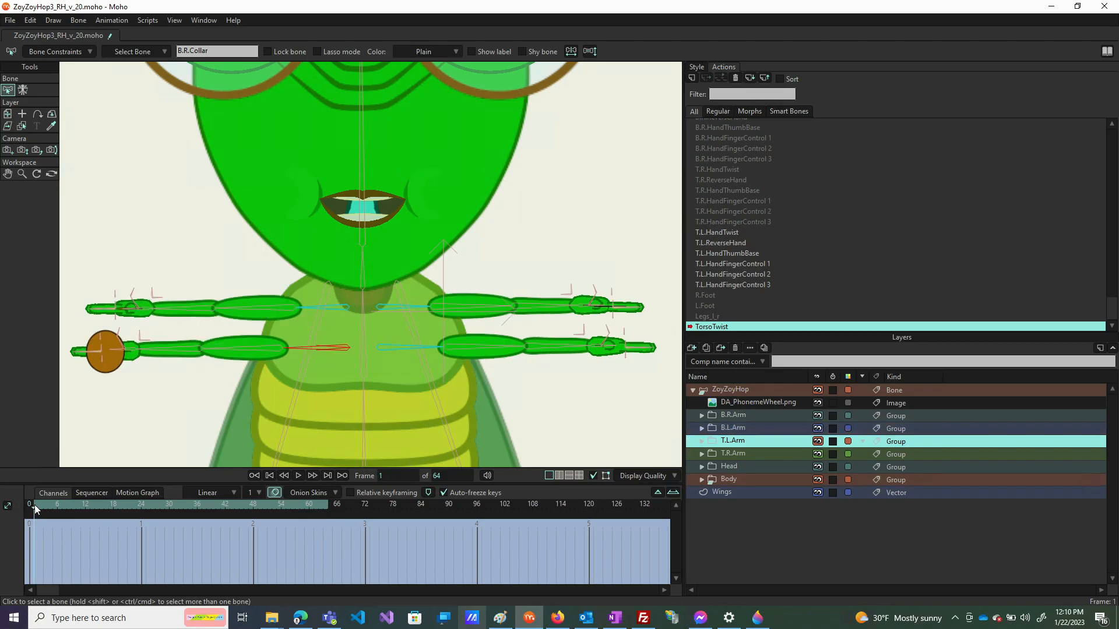
{"action": "left_click_drag", "start_coordinate": [35, 509], "coordinate": [255, 516]}
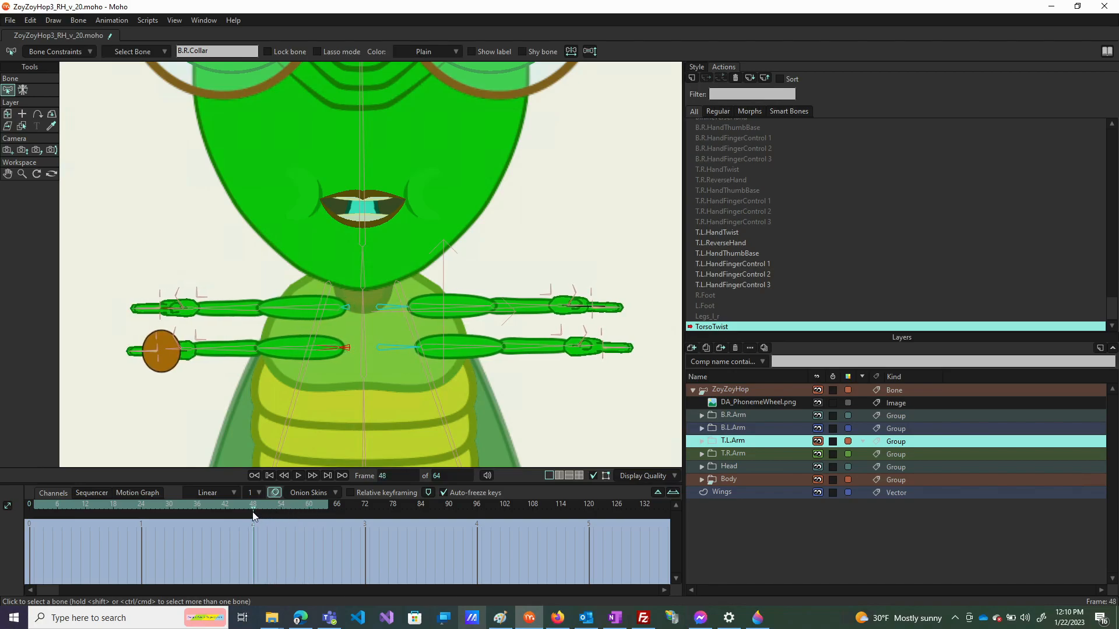
{"action": "left_click", "coordinate": [768, 395]}
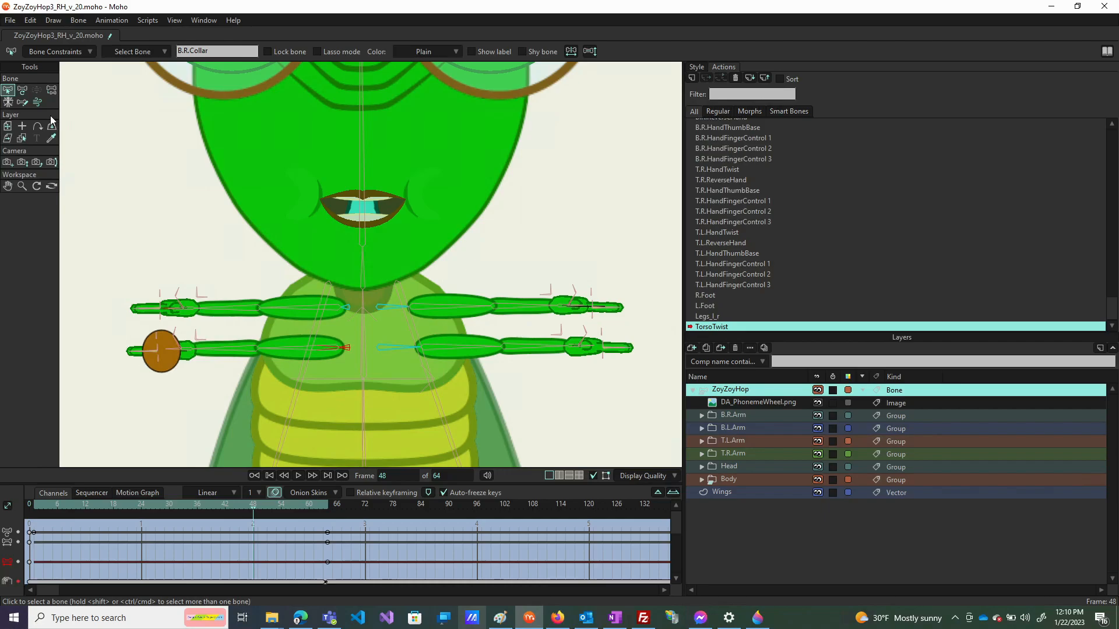
{"action": "key", "text": "t"}
{"action": "left_click", "coordinate": [414, 348]}
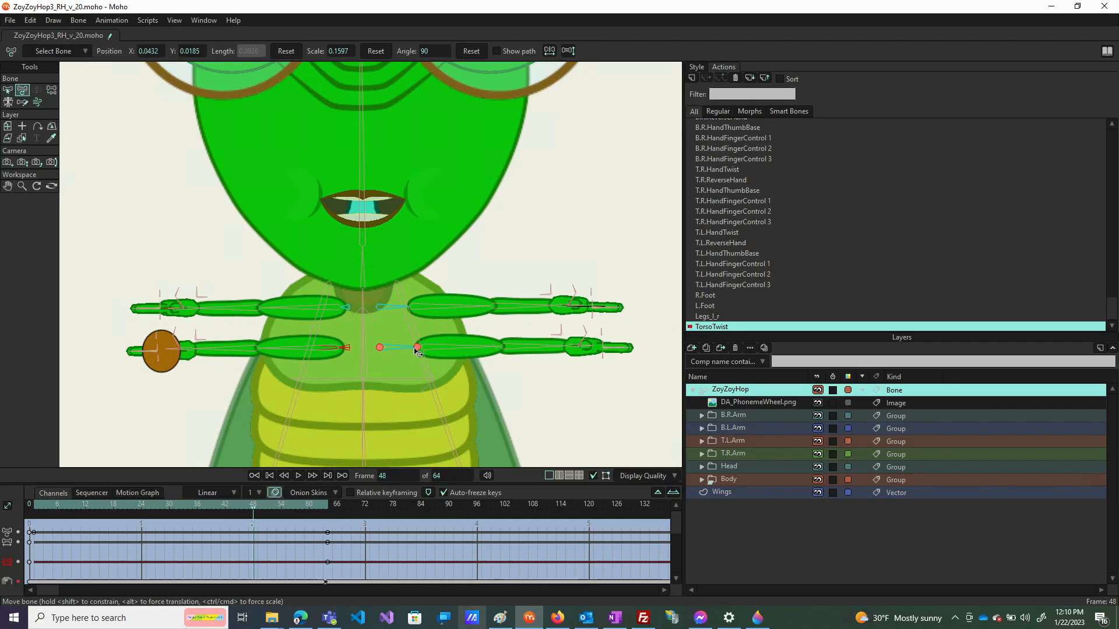
{"action": "left_click_drag", "start_coordinate": [416, 350], "coordinate": [478, 366]}
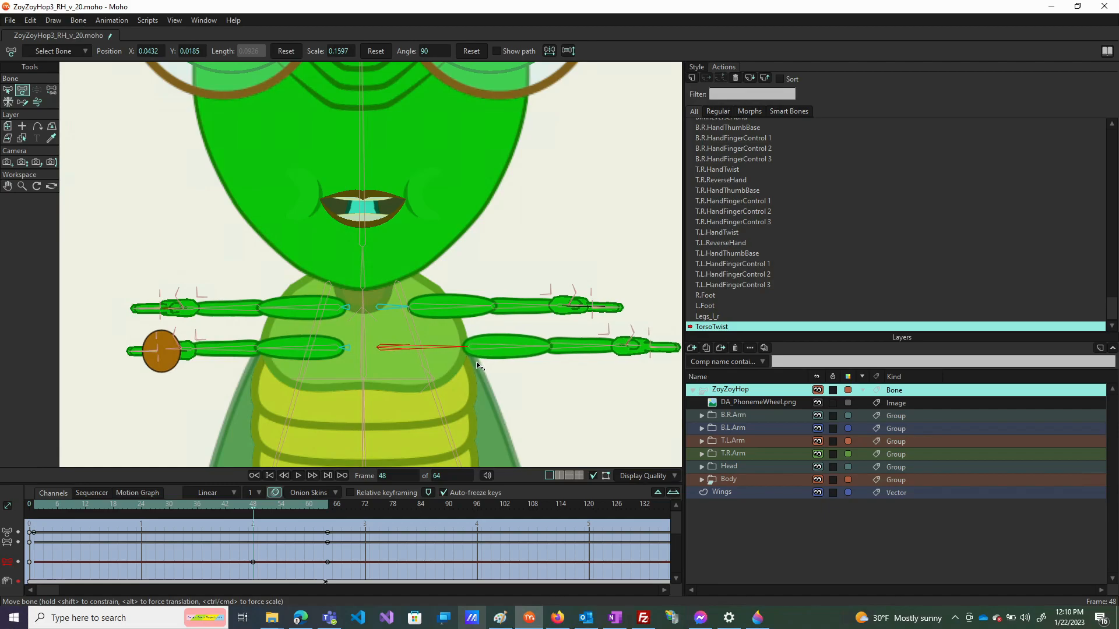
{"action": "left_click", "coordinate": [461, 347]}
Stretch the T.L.Collar bone outward to a scale of about 1.4 at frame 48, roughly matching the lower arm
{"action": "left_click", "coordinate": [404, 306]}
{"action": "left_click", "coordinate": [399, 313]}
{"action": "scroll", "coordinate": [402, 313], "scroll_direction": "up", "scroll_amount": 4}
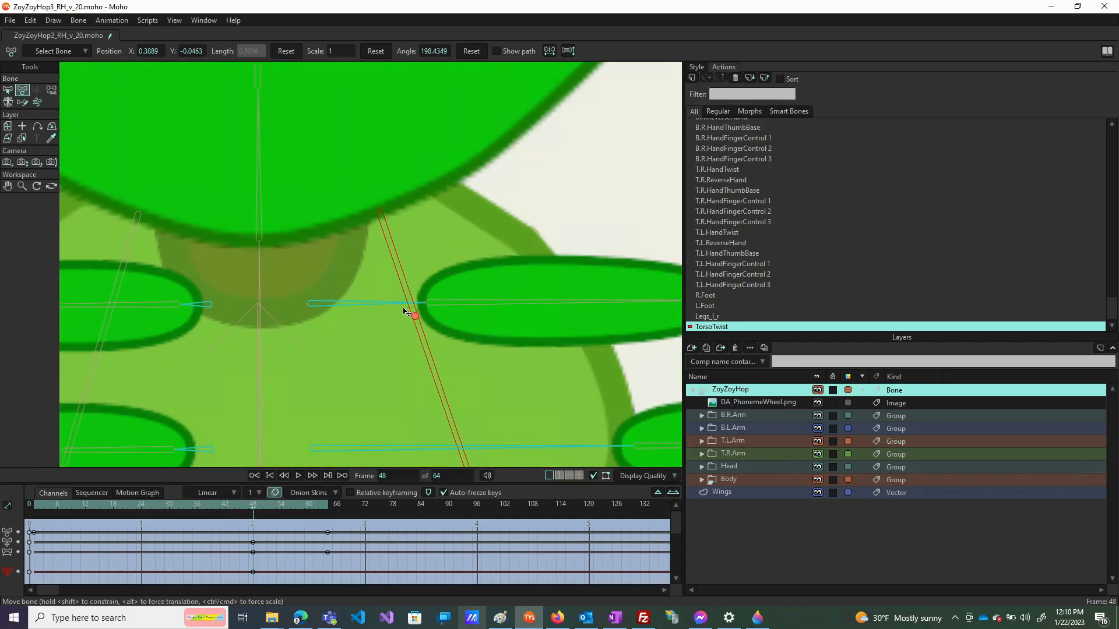
{"action": "scroll", "coordinate": [406, 306], "scroll_direction": "up", "scroll_amount": 2}
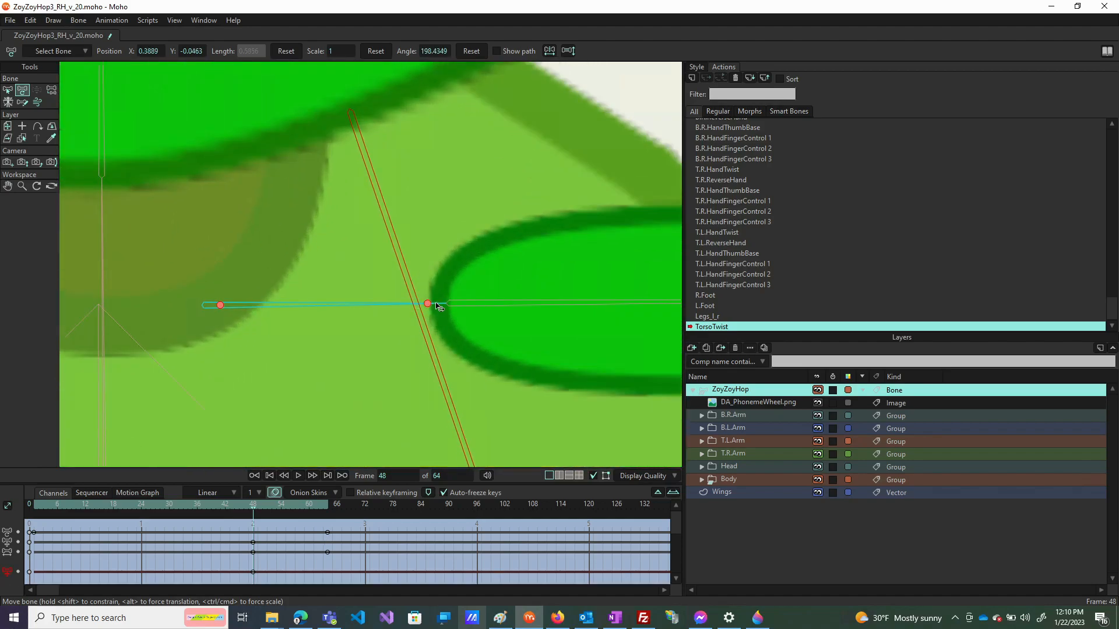
{"action": "left_click_drag", "start_coordinate": [428, 304], "coordinate": [693, 311]}
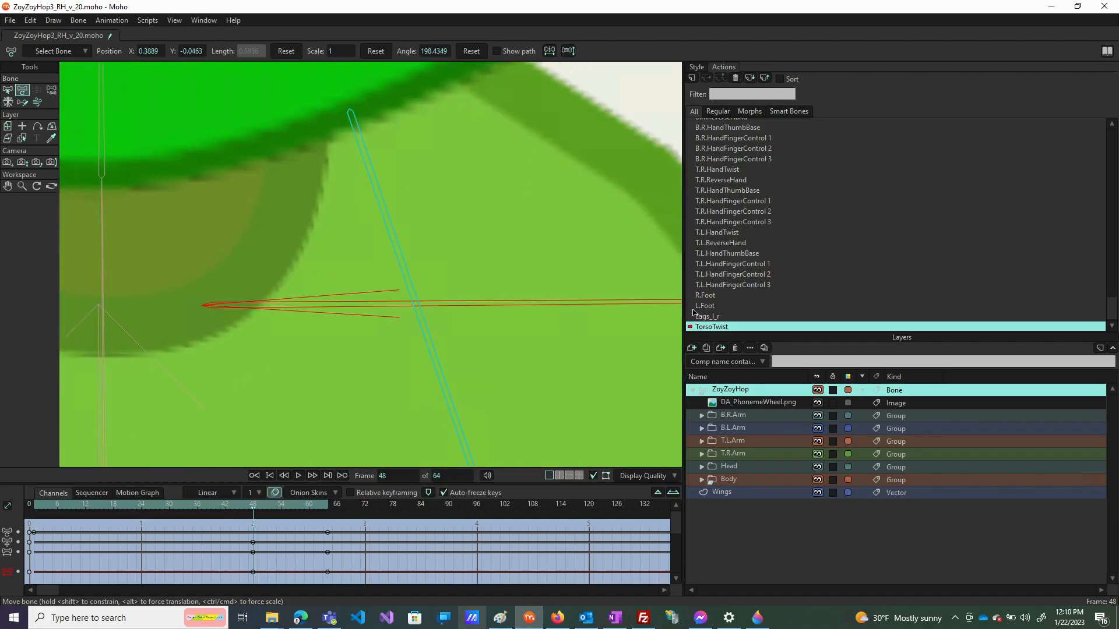
{"action": "scroll", "coordinate": [376, 318], "scroll_direction": "down", "scroll_amount": 5}
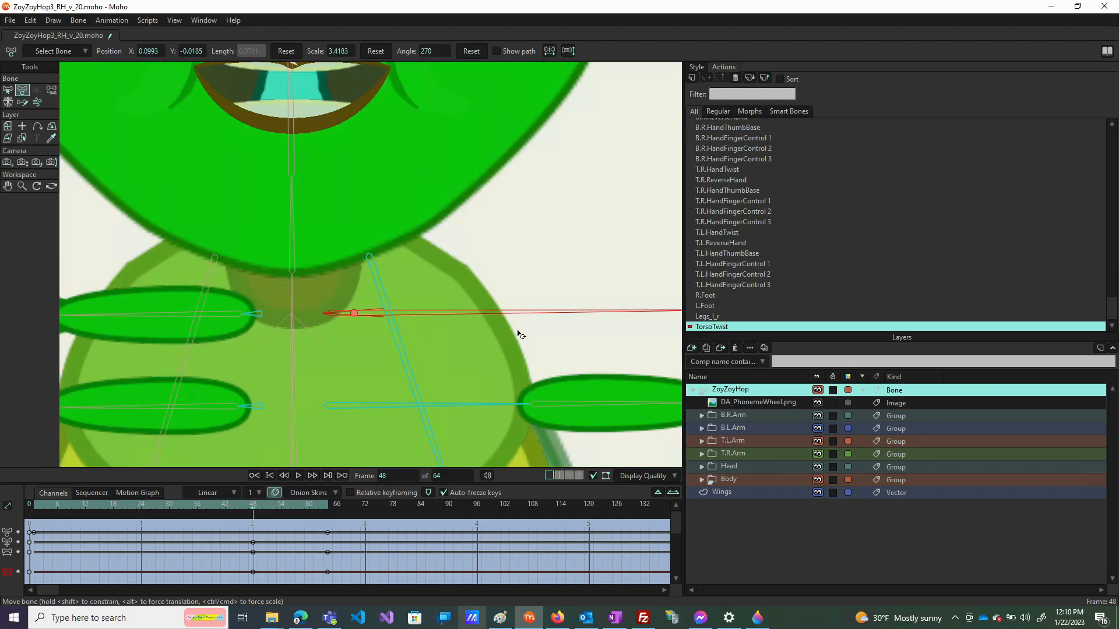
{"action": "scroll", "coordinate": [496, 332], "scroll_direction": "up", "scroll_amount": 3}
{"action": "scroll", "coordinate": [460, 338], "scroll_direction": "down", "scroll_amount": 3}
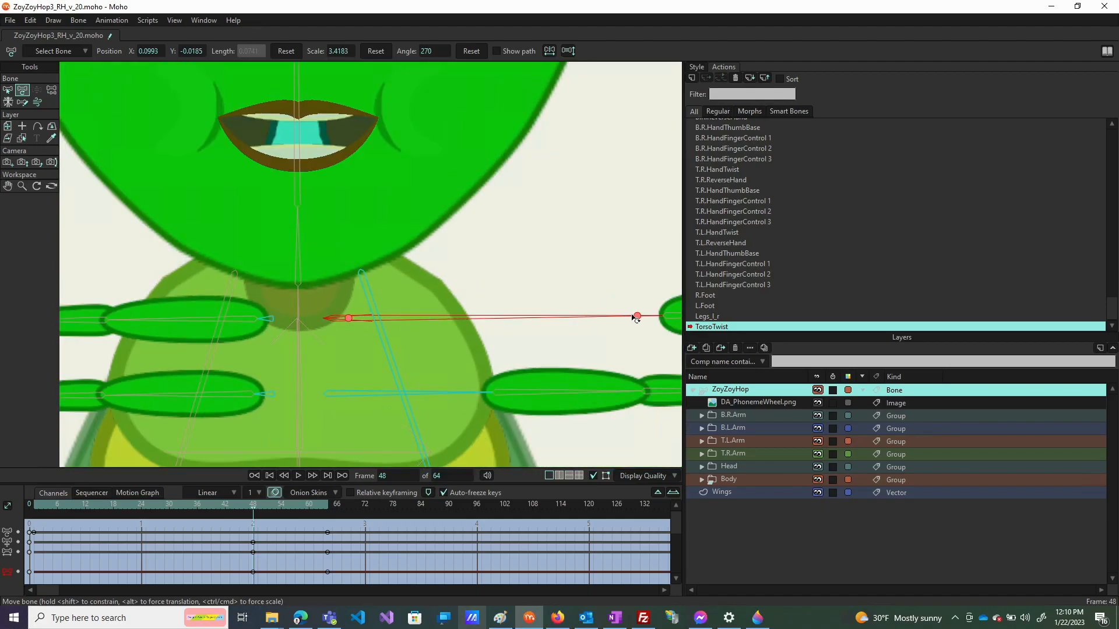
{"action": "left_click_drag", "start_coordinate": [637, 317], "coordinate": [459, 318]}
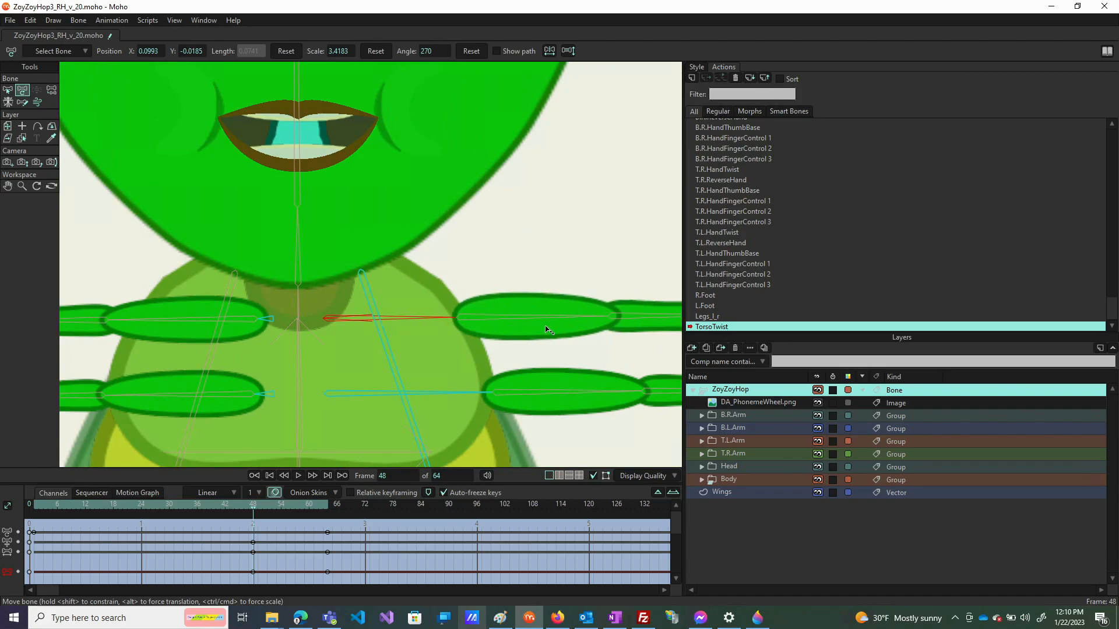
{"action": "left_click_drag", "start_coordinate": [548, 330], "coordinate": [553, 331]}
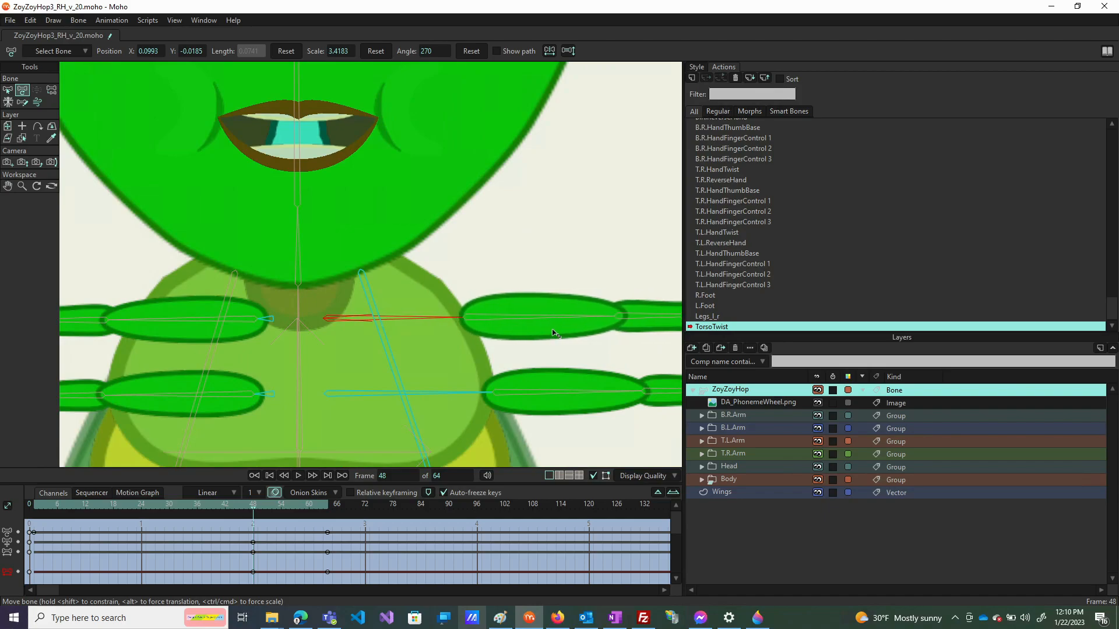
Move the B.L.Arm layer below Body in the layer order at frame 48
{"action": "scroll", "coordinate": [553, 334], "scroll_direction": "down", "scroll_amount": 4}
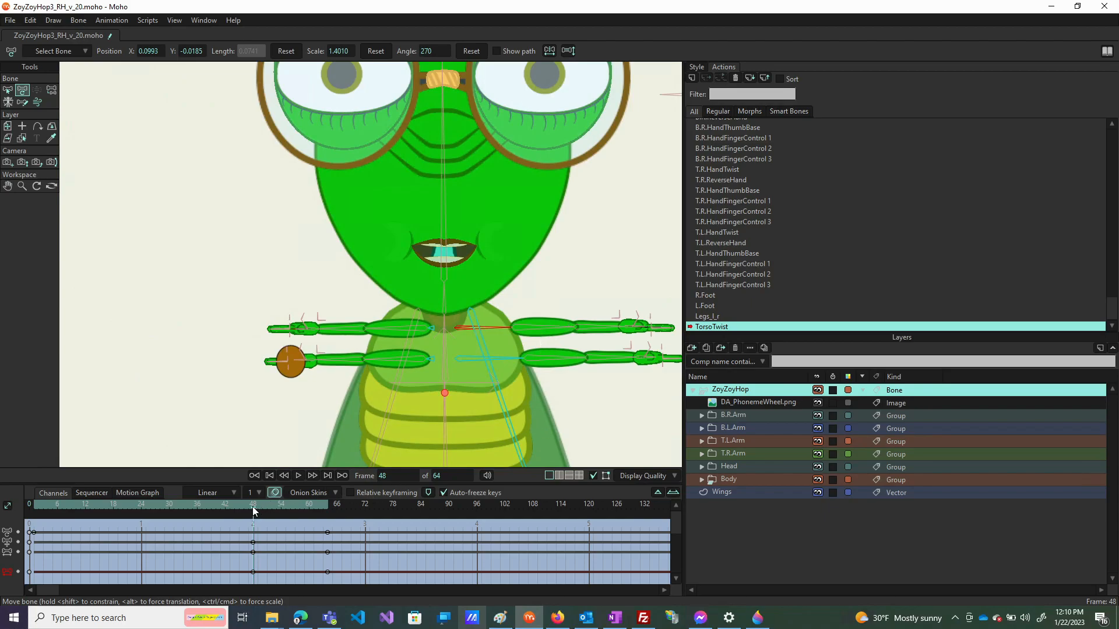
{"action": "mouse_move", "coordinate": [257, 506]}
{"action": "left_mouse_down"}
{"action": "mouse_move", "coordinate": [341, 520]}
{"action": "mouse_move", "coordinate": [254, 512]}
{"action": "left_mouse_up"}
{"action": "left_click_drag", "start_coordinate": [755, 427], "coordinate": [755, 478]}
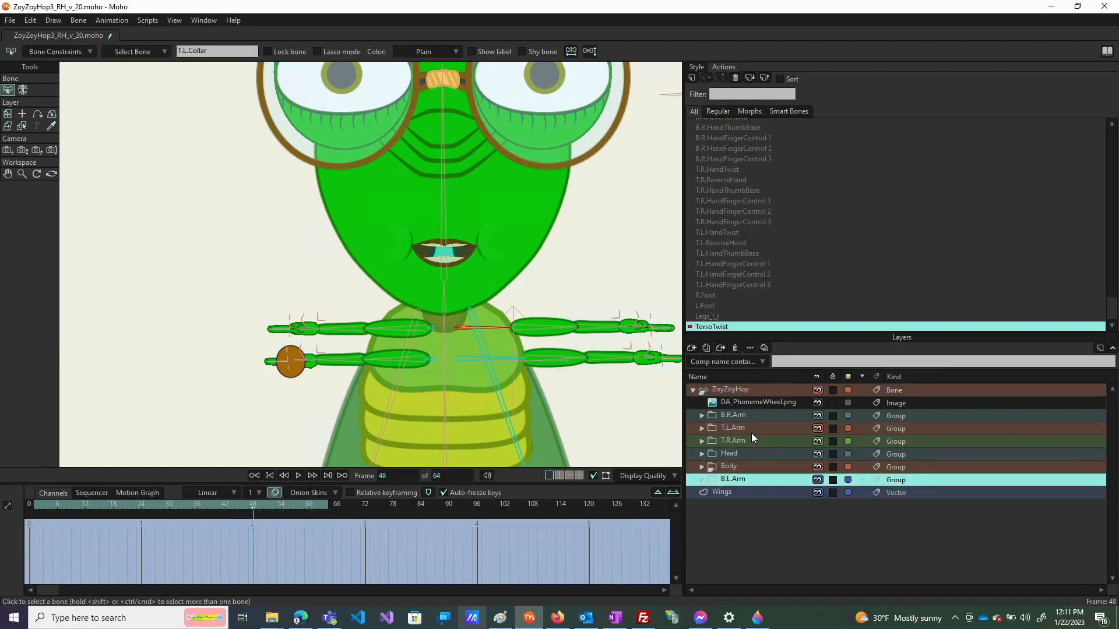
Move the T.L.Arm layer directly below Body and above B.L.Arm in the layer order at frame 48
{"action": "left_click_drag", "start_coordinate": [750, 429], "coordinate": [750, 475]}
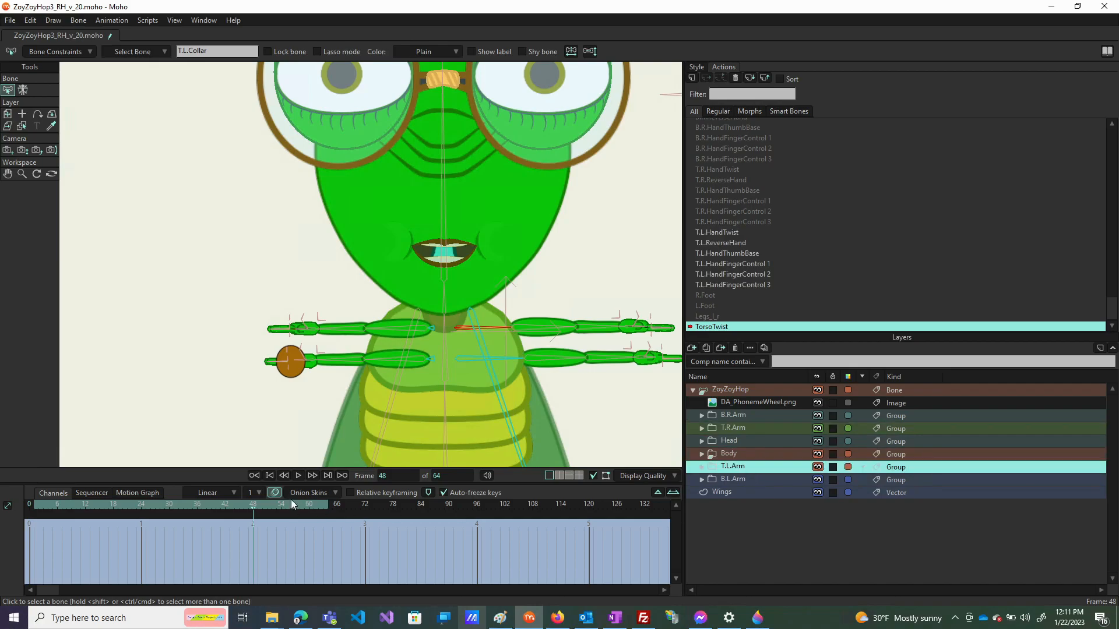
At frame 1 of the TorsoTwist action, shrink the ZoyZoyHop layer's T.L.Collar bone inward to a scale of about 0.01
{"action": "left_click_drag", "start_coordinate": [252, 512], "coordinate": [35, 510]}
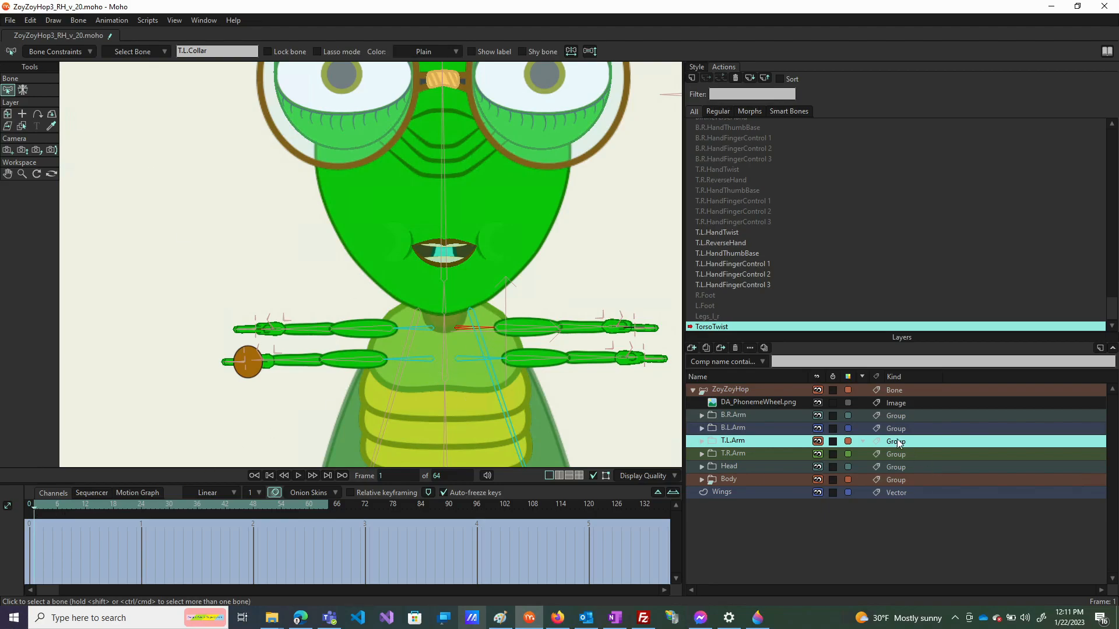
{"action": "left_click", "coordinate": [752, 390]}
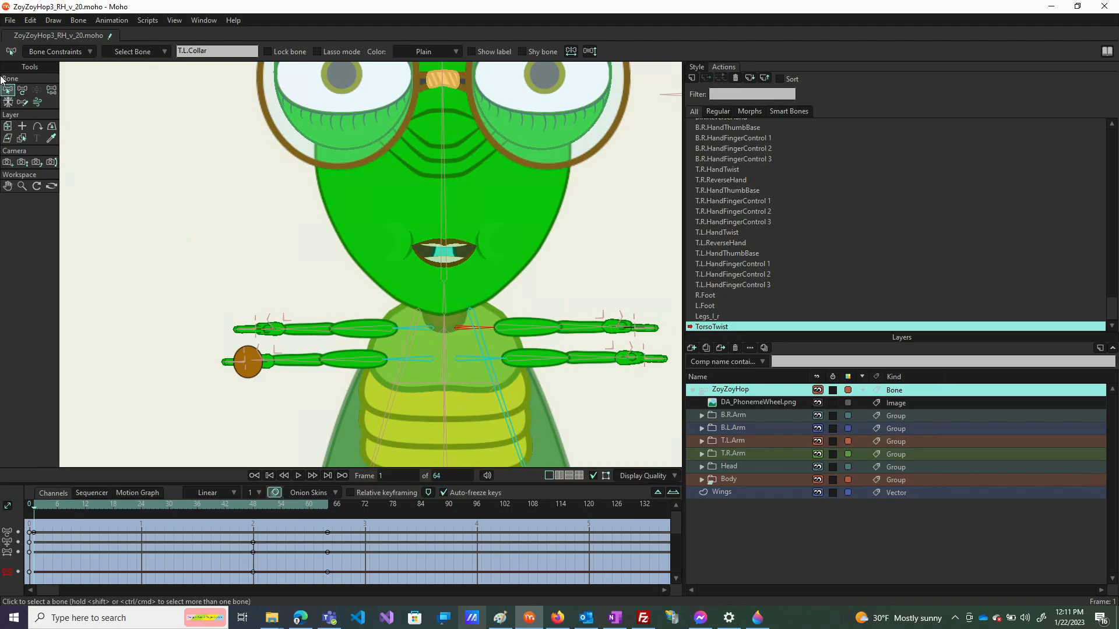
{"action": "left_click", "coordinate": [22, 92]}
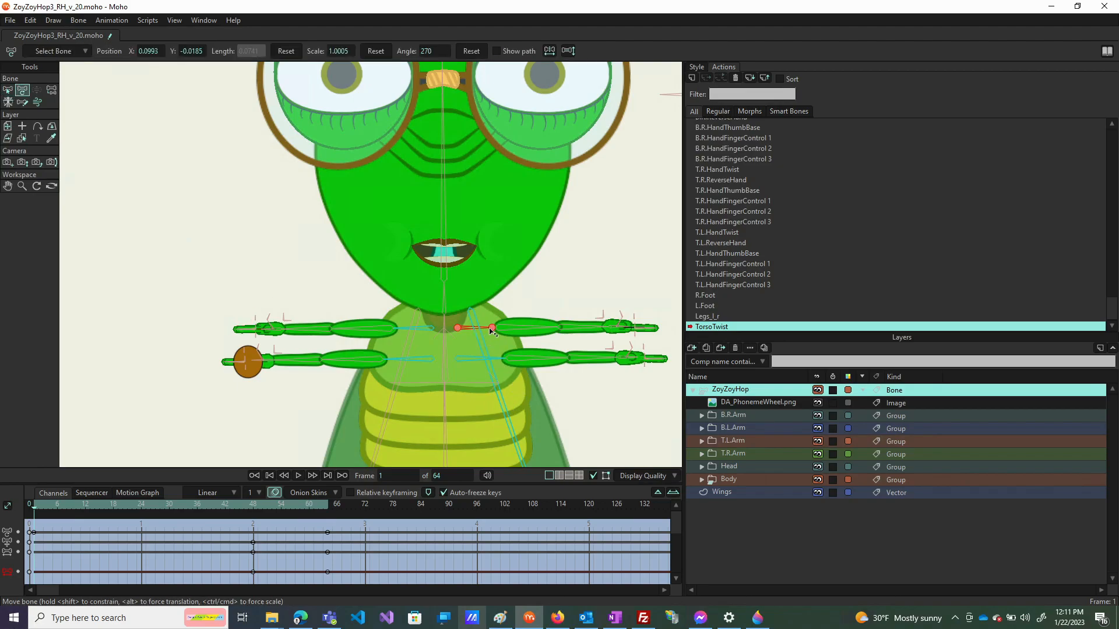
{"action": "left_click_drag", "start_coordinate": [490, 329], "coordinate": [3, 264]}
{"action": "scroll", "coordinate": [452, 335], "scroll_direction": "up", "scroll_amount": 5}
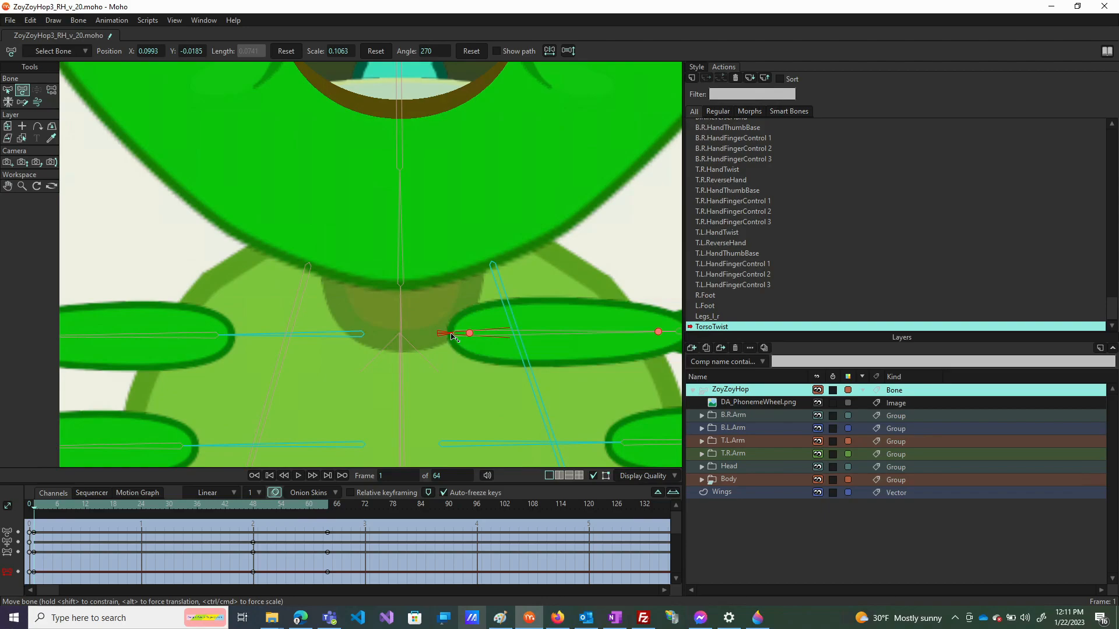
{"action": "scroll", "coordinate": [451, 337], "scroll_direction": "up", "scroll_amount": 5}
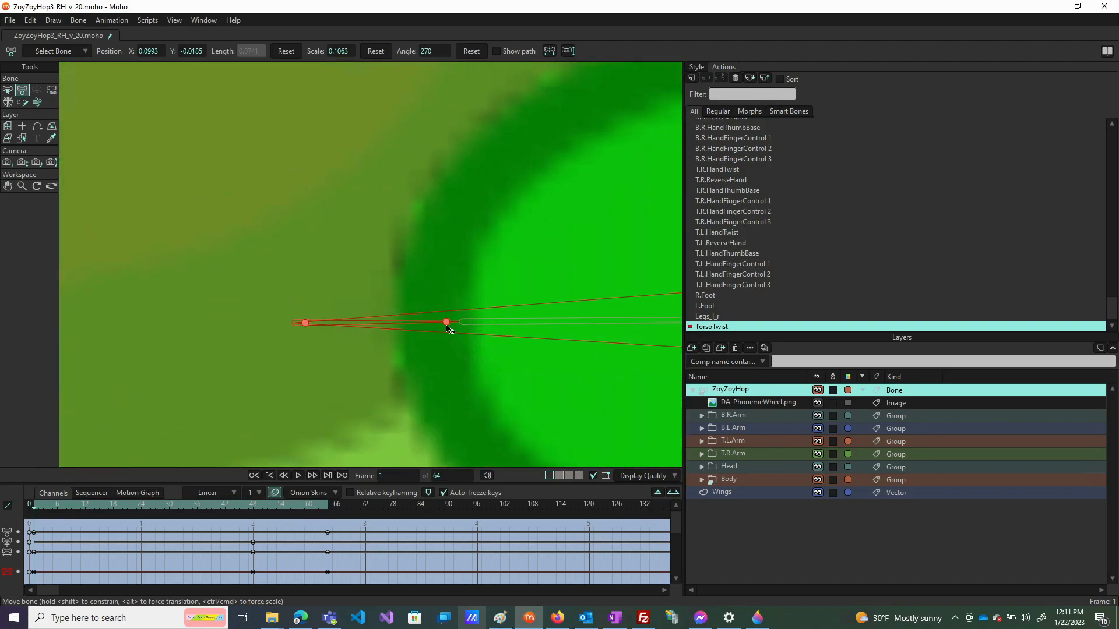
{"action": "left_click_drag", "start_coordinate": [449, 329], "coordinate": [448, 339]}
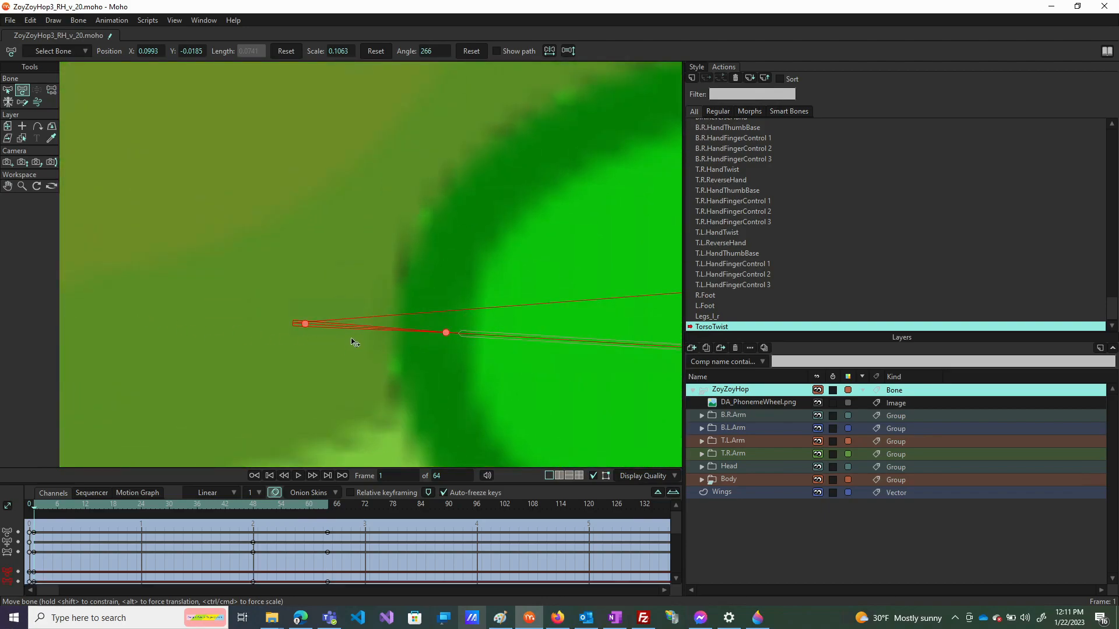
{"action": "key", "text": "ctrl+z"}
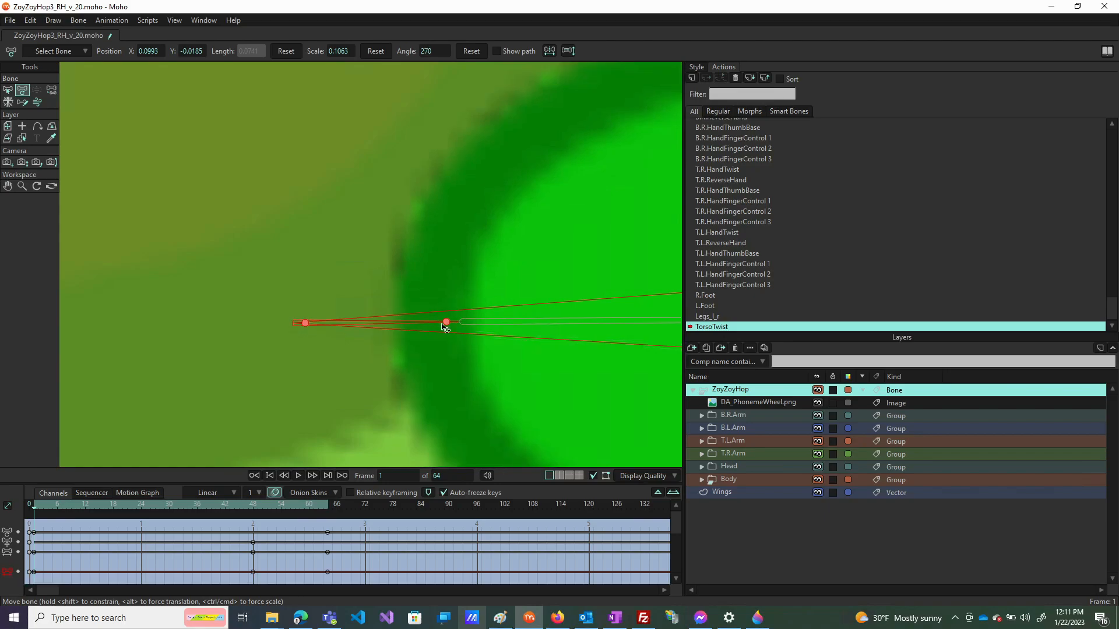
{"action": "left_click_drag", "start_coordinate": [446, 322], "coordinate": [275, 327]}
Shrink the B.L.Collar bone at frame 1 to a scale of about 0.005, pulling the lower arm in beneath the upper one
{"action": "left_click_drag", "start_coordinate": [334, 273], "coordinate": [460, 328]}
{"action": "scroll", "coordinate": [466, 361], "scroll_direction": "up", "scroll_amount": 5}
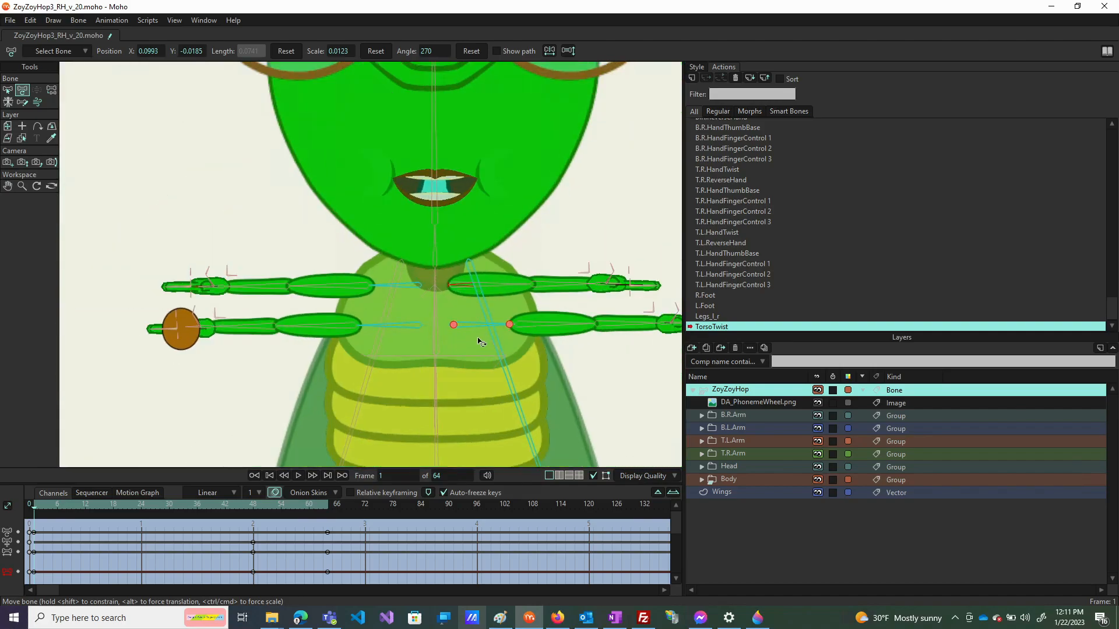
{"action": "left_click_drag", "start_coordinate": [509, 314], "coordinate": [2, 324]}
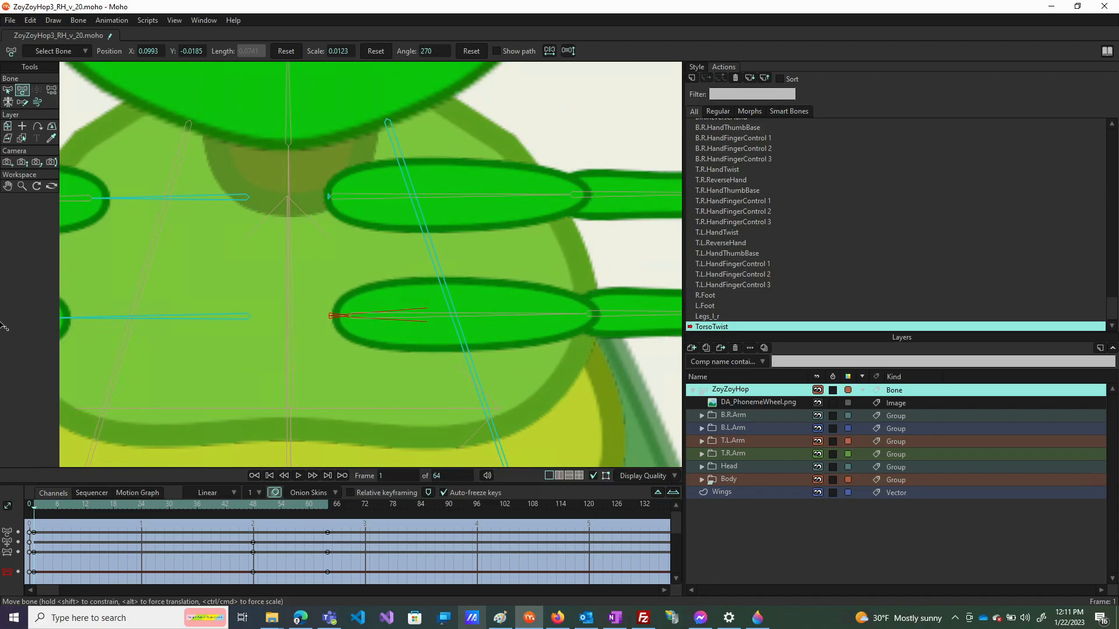
{"action": "scroll", "coordinate": [332, 390], "scroll_direction": "up", "scroll_amount": 5}
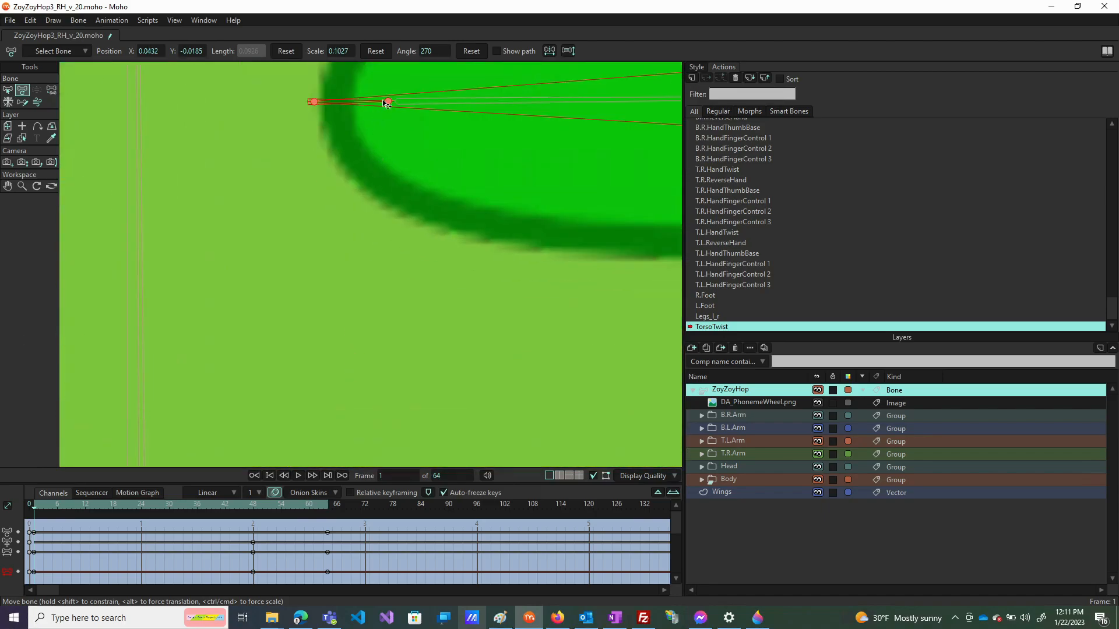
{"action": "left_click_drag", "start_coordinate": [389, 104], "coordinate": [303, 146]}
{"action": "scroll", "coordinate": [300, 113], "scroll_direction": "up", "scroll_amount": 5}
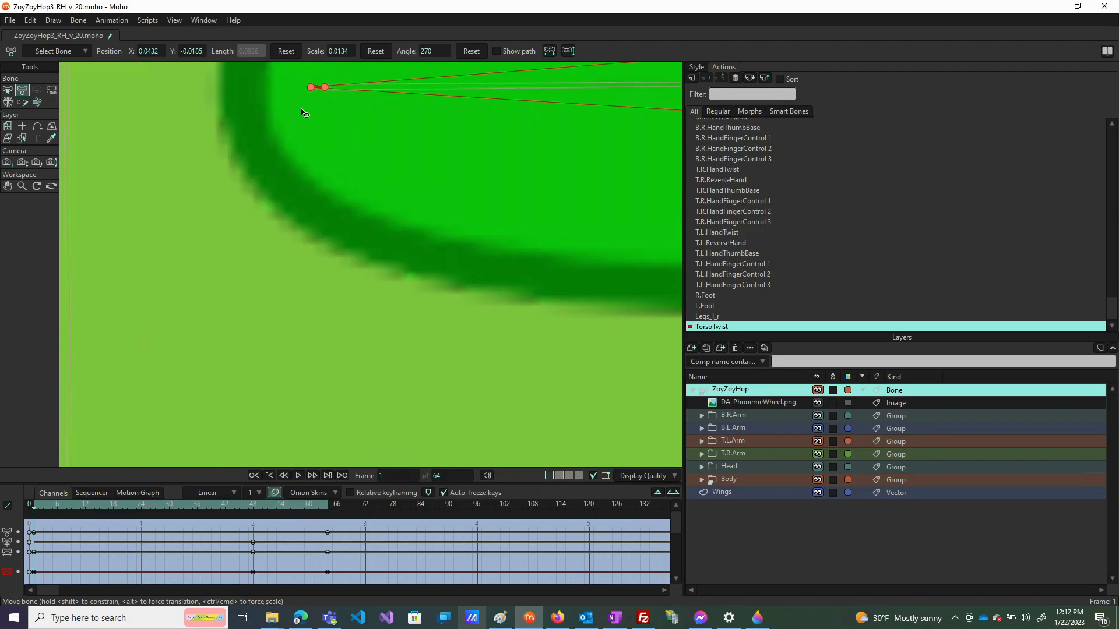
{"action": "left_click_drag", "start_coordinate": [282, 252], "coordinate": [329, 418]}
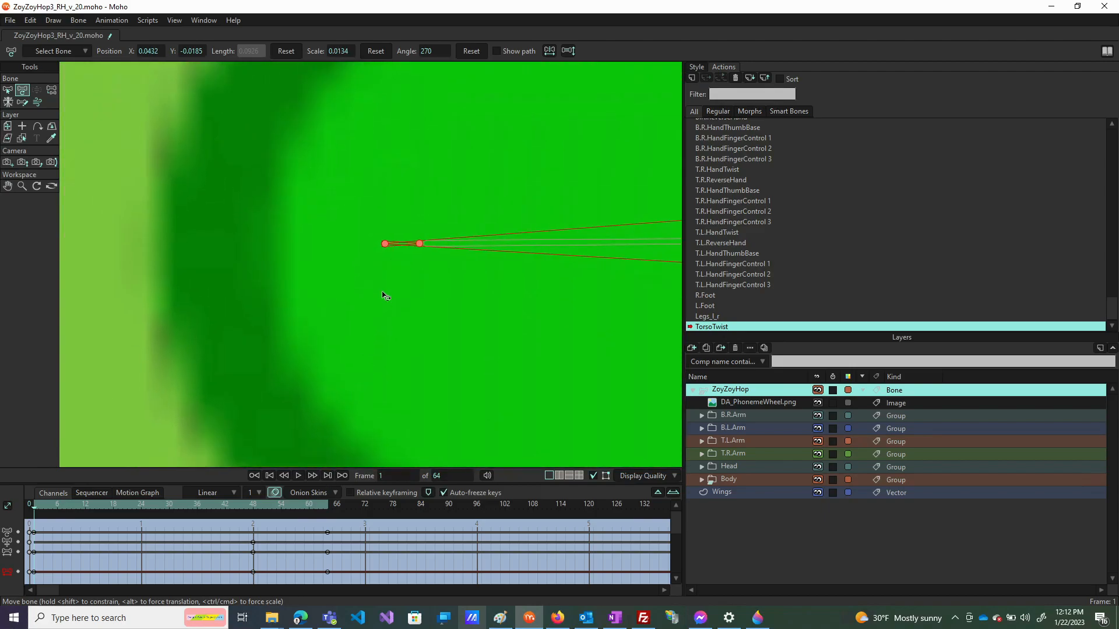
{"action": "left_click_drag", "start_coordinate": [421, 244], "coordinate": [413, 287]}
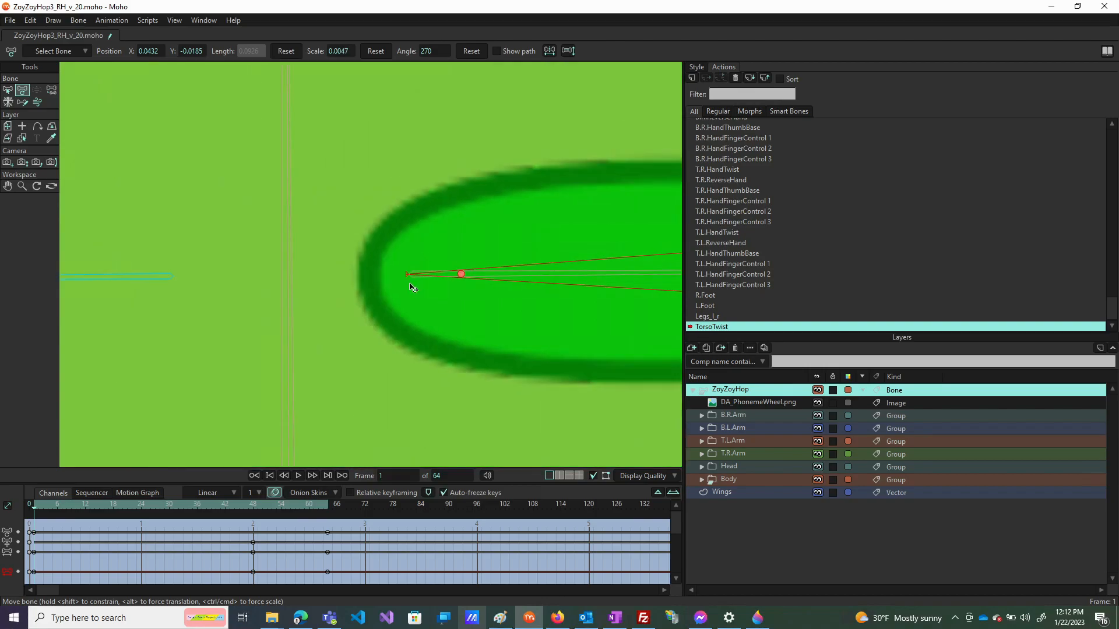
At frame 16, stretch the T.R.Collar and B.R.Collar bones outward to the torso's edge, the lower one to a scale of about 1.33
{"action": "scroll", "coordinate": [412, 287], "scroll_direction": "down", "scroll_amount": 8}
{"action": "scroll", "coordinate": [251, 427], "scroll_direction": "up", "scroll_amount": 3}
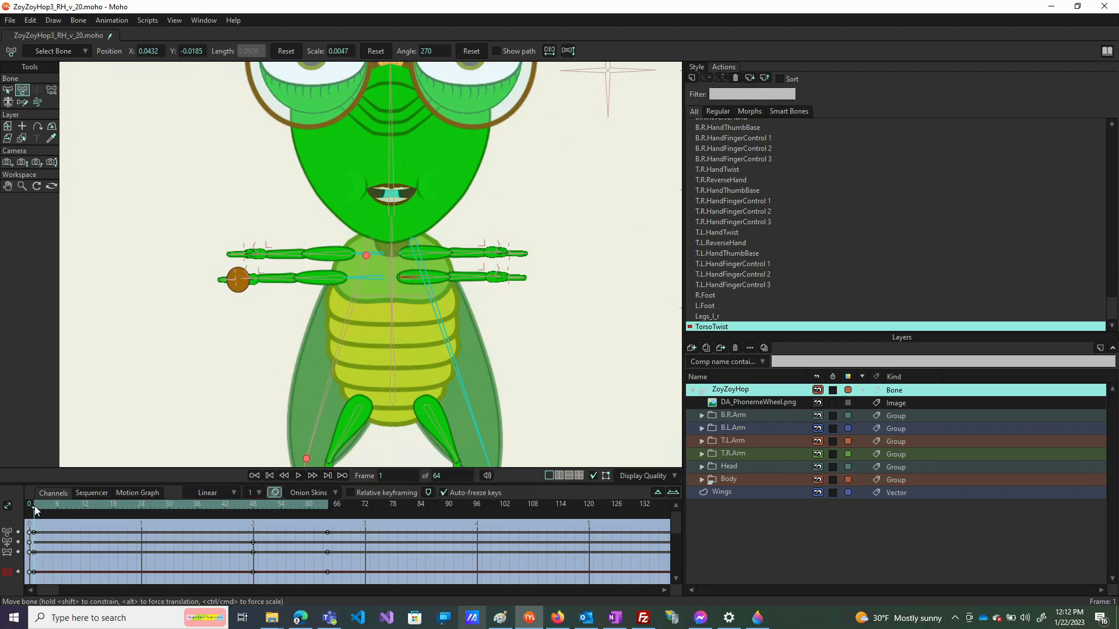
{"action": "left_click_drag", "start_coordinate": [35, 512], "coordinate": [374, 524]}
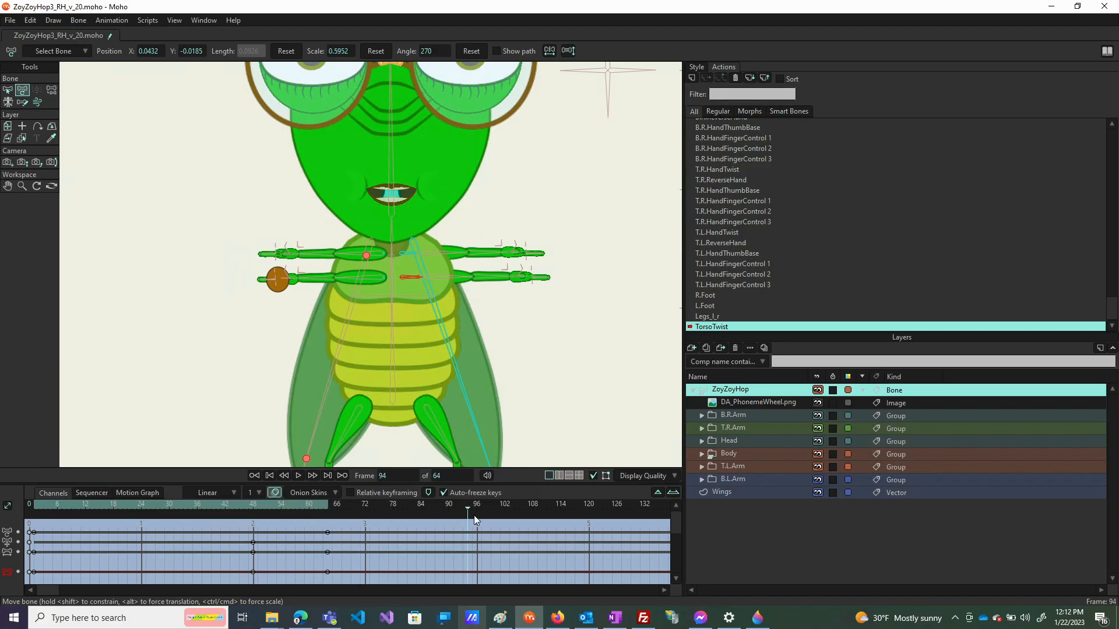
{"action": "left_click_drag", "start_coordinate": [230, 526], "coordinate": [107, 552]}
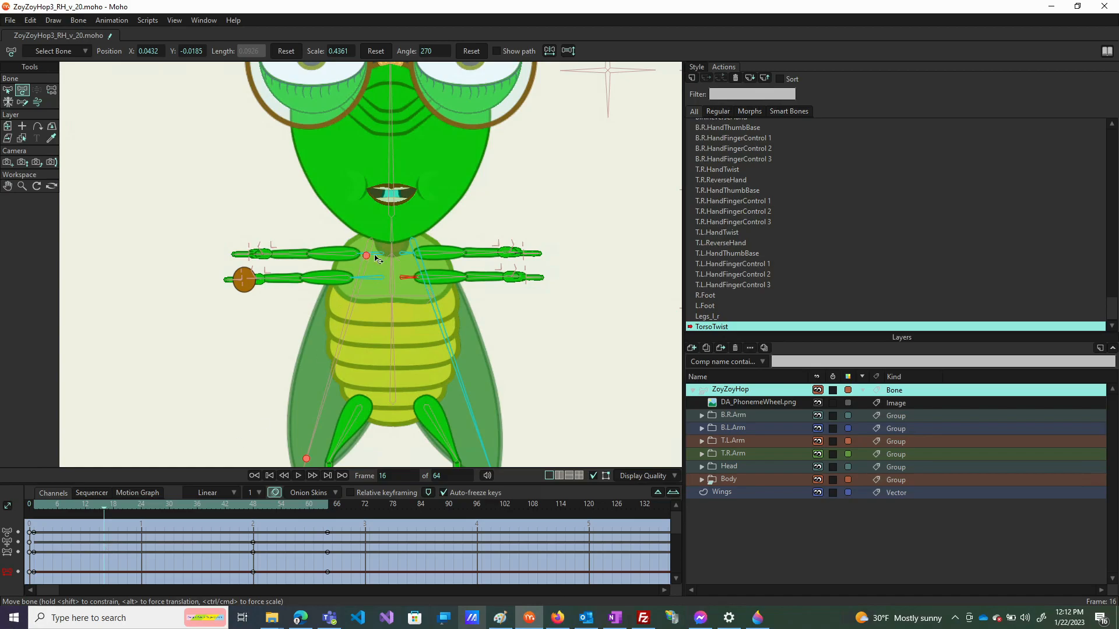
{"action": "scroll", "coordinate": [370, 253], "scroll_direction": "up", "scroll_amount": 5}
{"action": "left_click_drag", "start_coordinate": [342, 258], "coordinate": [385, 260]}
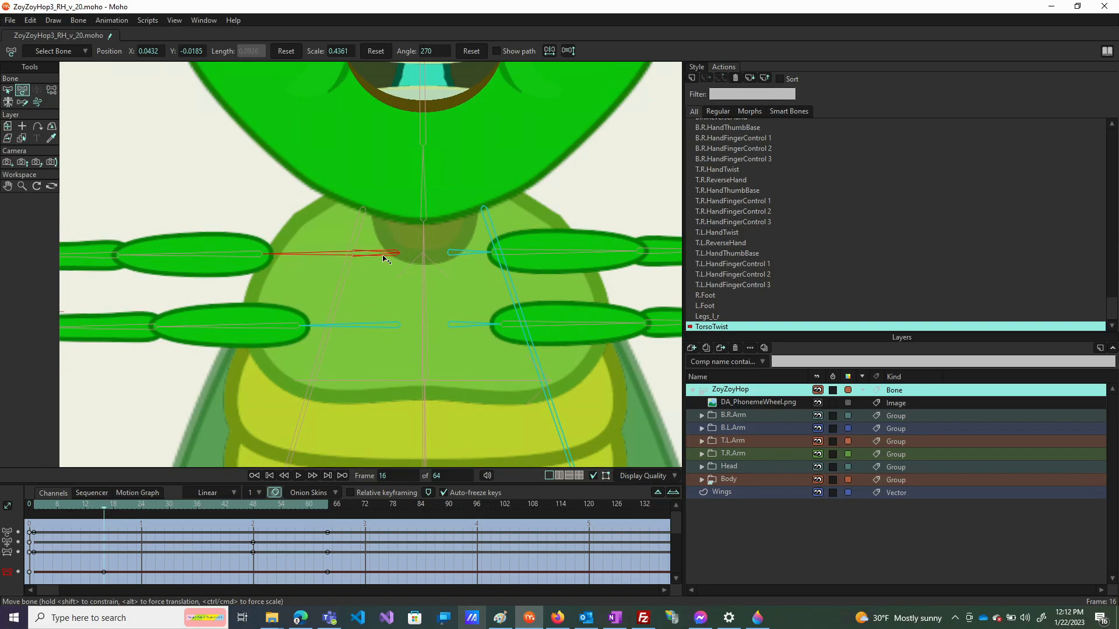
{"action": "left_click", "coordinate": [316, 324]}
{"action": "left_click_drag", "start_coordinate": [310, 326], "coordinate": [342, 329]}
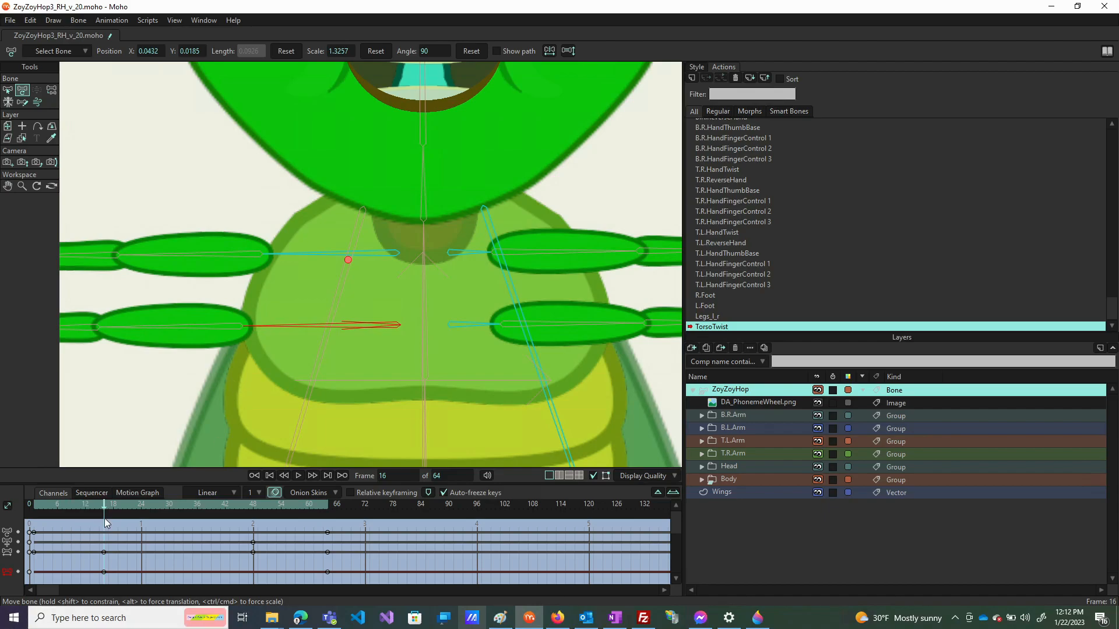
Reorder the layers at frame 16 so that T.R.Arm and B.R.Arm sit directly below Body
{"action": "mouse_move", "coordinate": [104, 508]}
{"action": "left_mouse_down"}
{"action": "mouse_move", "coordinate": [38, 513]}
{"action": "mouse_move", "coordinate": [102, 516]}
{"action": "left_mouse_up"}
{"action": "left_click", "coordinate": [750, 416]}
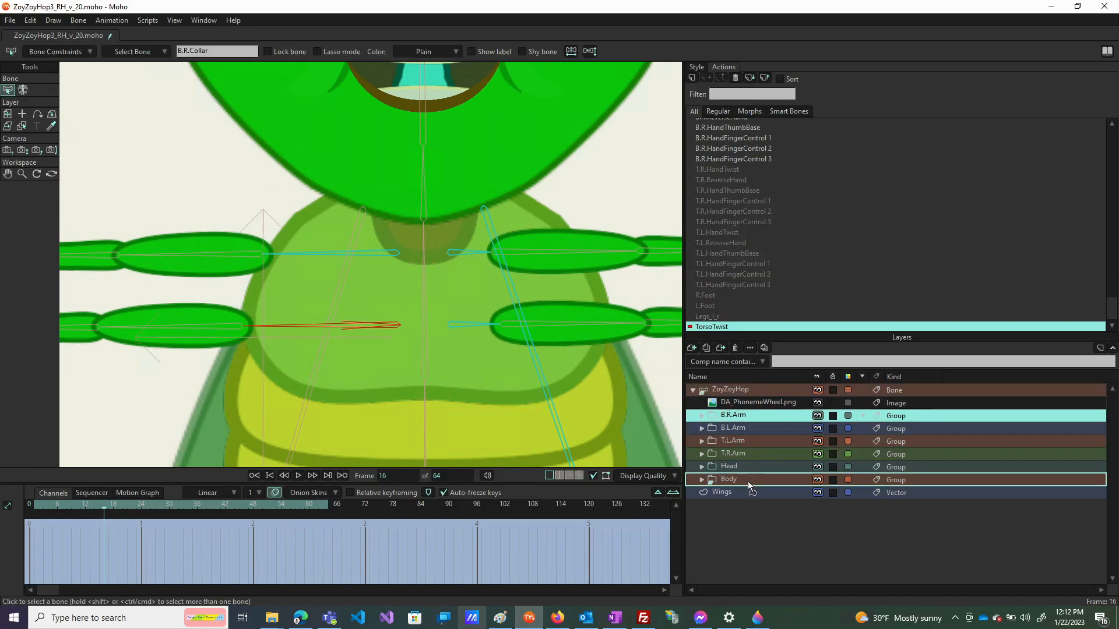
{"action": "left_click_drag", "start_coordinate": [748, 485], "coordinate": [749, 489]}
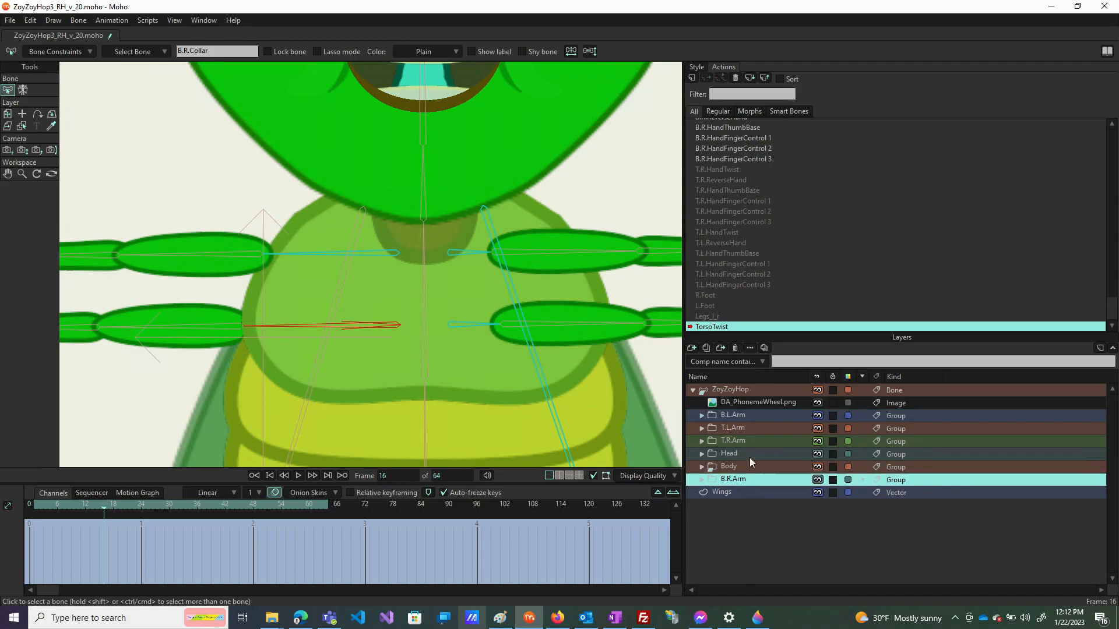
{"action": "left_click_drag", "start_coordinate": [750, 438], "coordinate": [749, 476]}
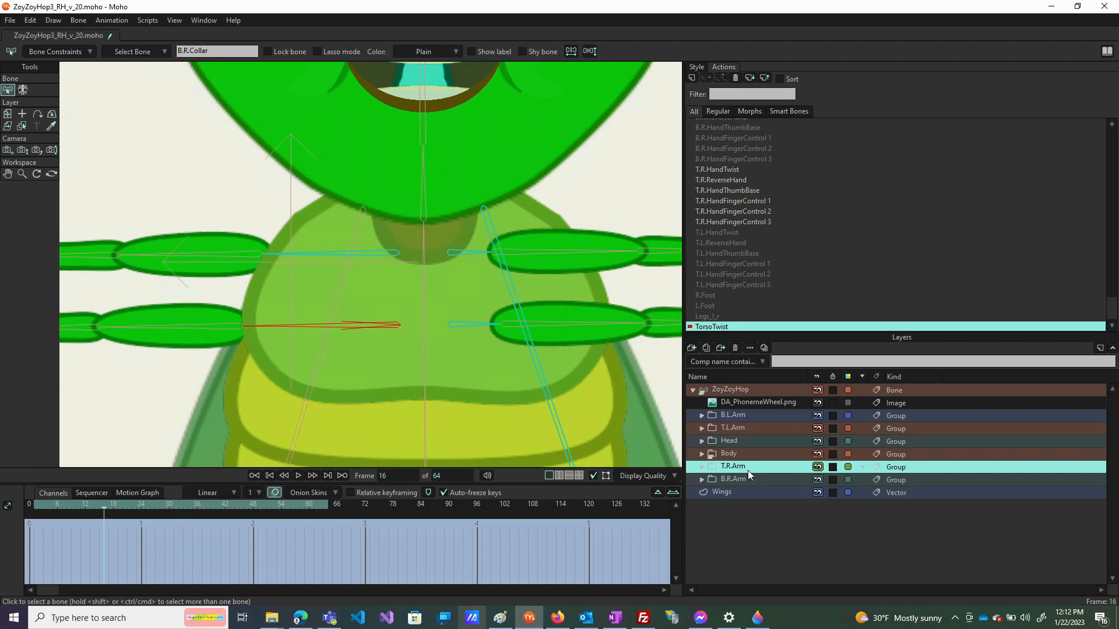
Reorder the layers at frame 1 so that B.R.Arm and T.R.Arm sit directly below Body
{"action": "left_click", "coordinate": [36, 505]}
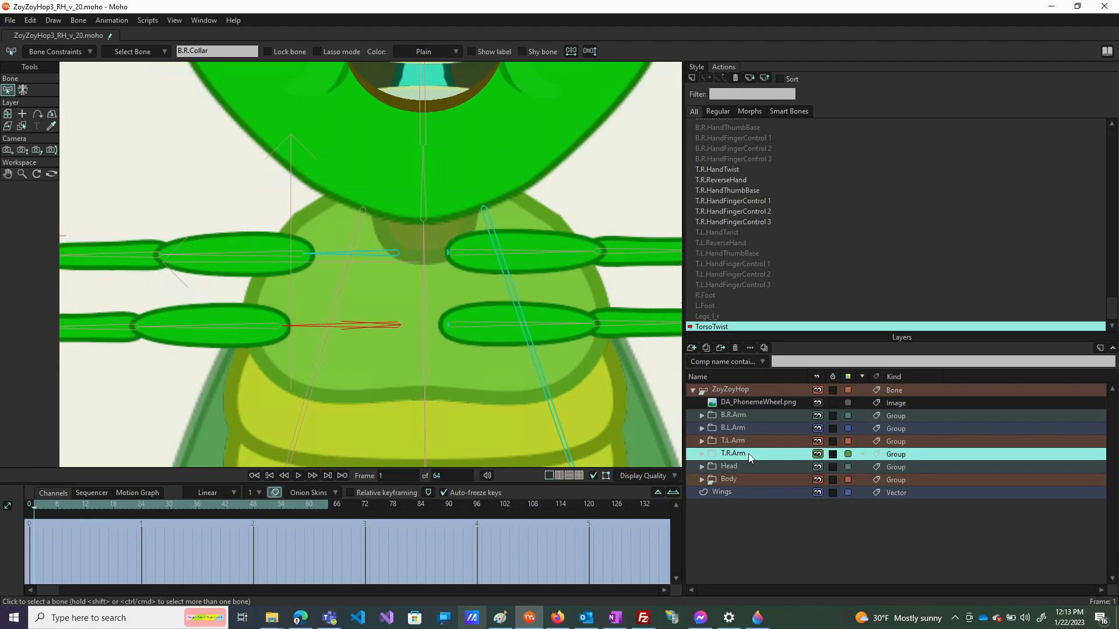
{"action": "left_click_drag", "start_coordinate": [748, 454], "coordinate": [749, 487]}
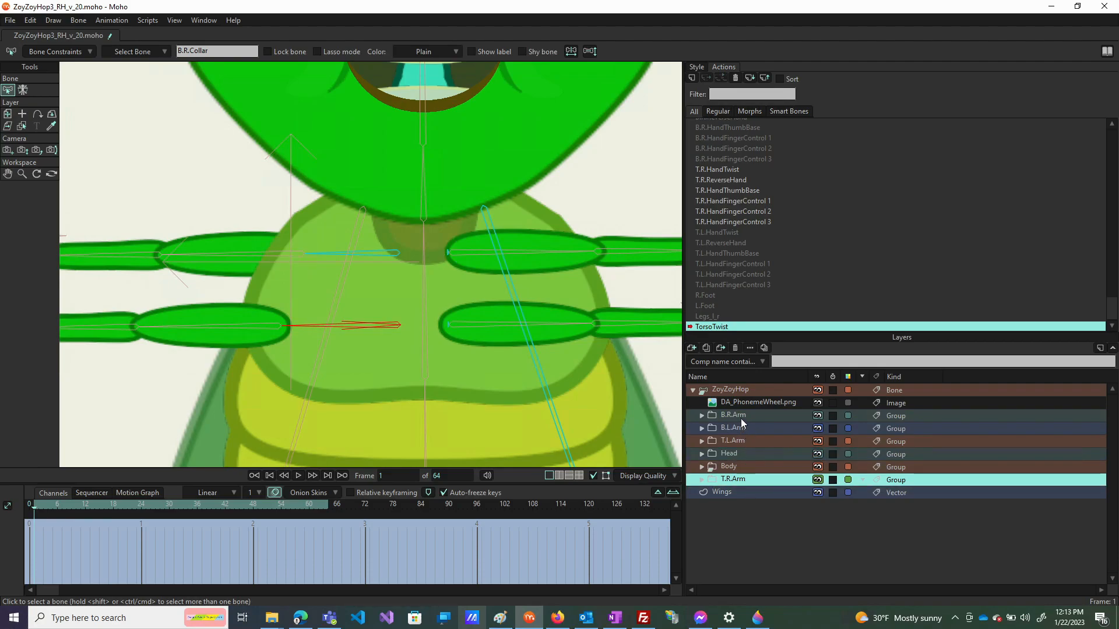
{"action": "left_click", "coordinate": [750, 416]}
{"action": "left_click_drag", "start_coordinate": [750, 417], "coordinate": [740, 473]}
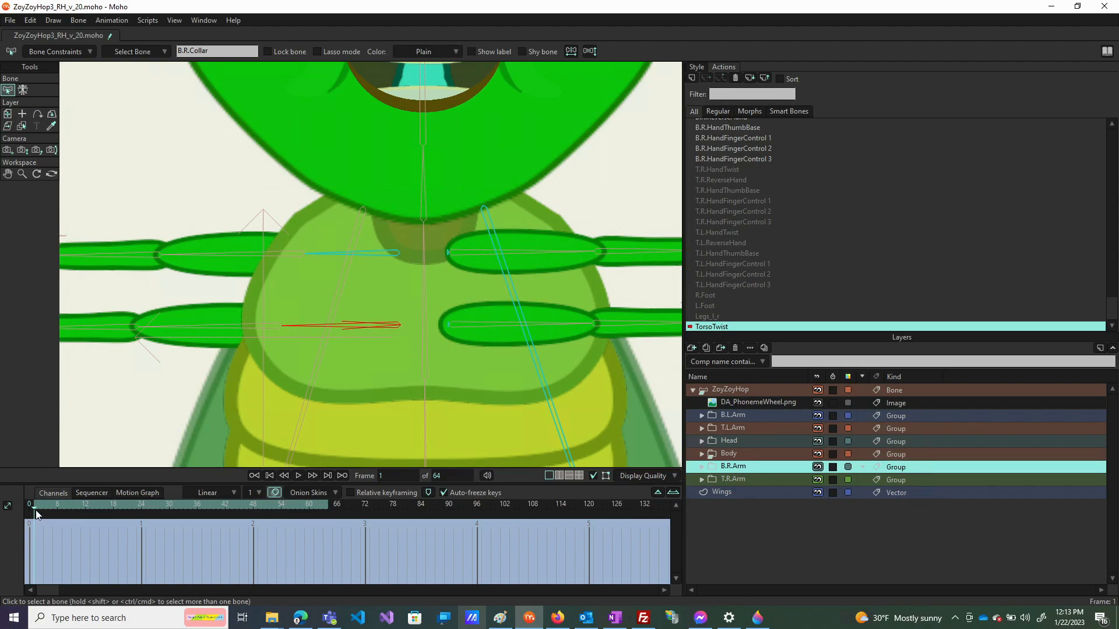
At frame 17, move T.R.Arm back above T.L.Arm and B.R.Arm to the top of the arm layers
{"action": "left_click_drag", "start_coordinate": [36, 512], "coordinate": [102, 512]}
{"action": "left_click", "coordinate": [121, 519]}
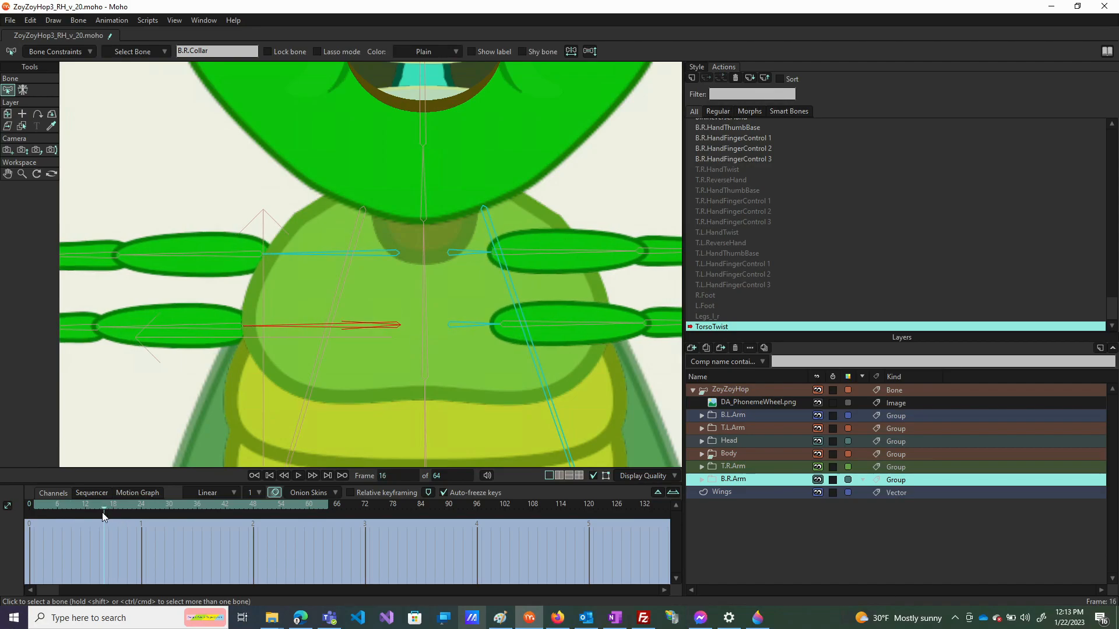
{"action": "left_click", "coordinate": [106, 516]}
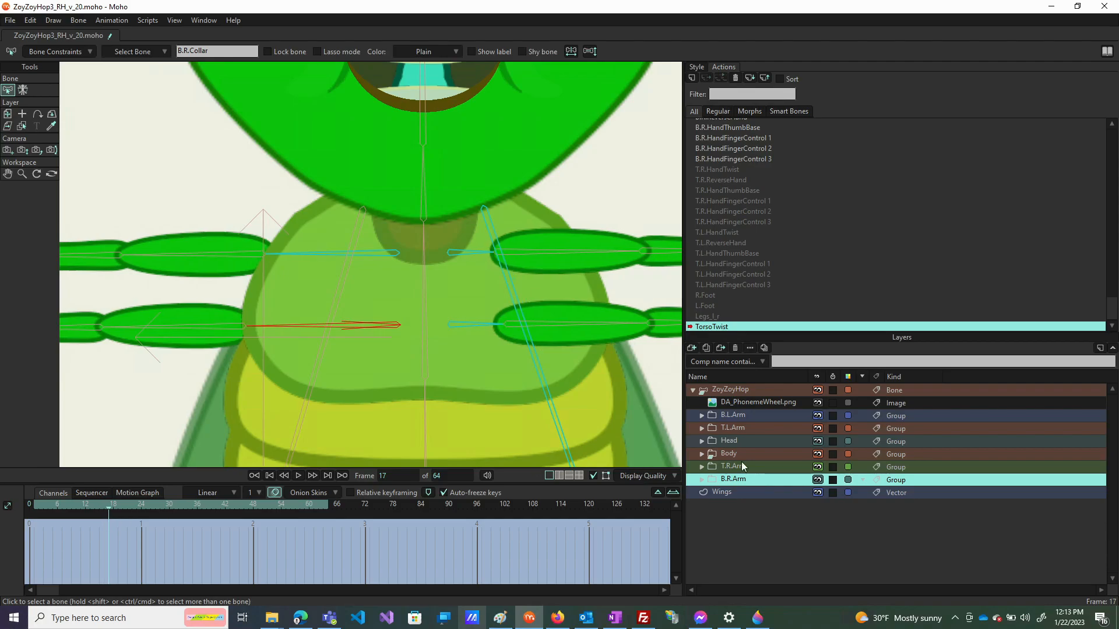
{"action": "left_click_drag", "start_coordinate": [756, 463], "coordinate": [751, 426]}
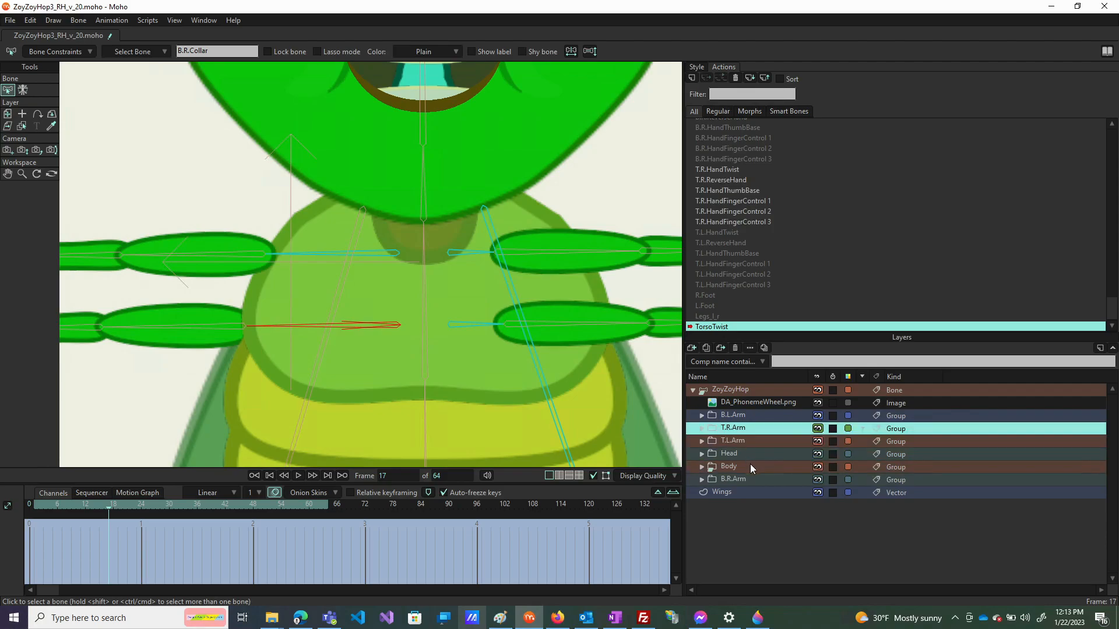
{"action": "left_click_drag", "start_coordinate": [751, 476], "coordinate": [746, 410]}
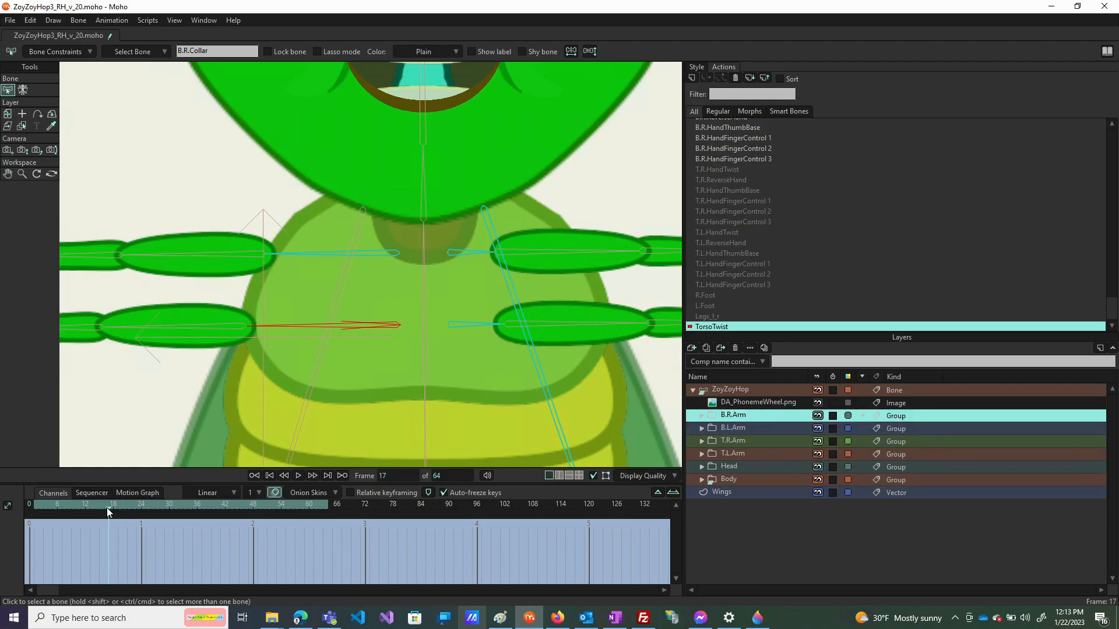
Key the Thorax's lower middle point in place at frame 32, and at frame 1 shift it sideways toward the right arms to X about -0.08
{"action": "left_click_drag", "start_coordinate": [107, 508], "coordinate": [180, 505]}
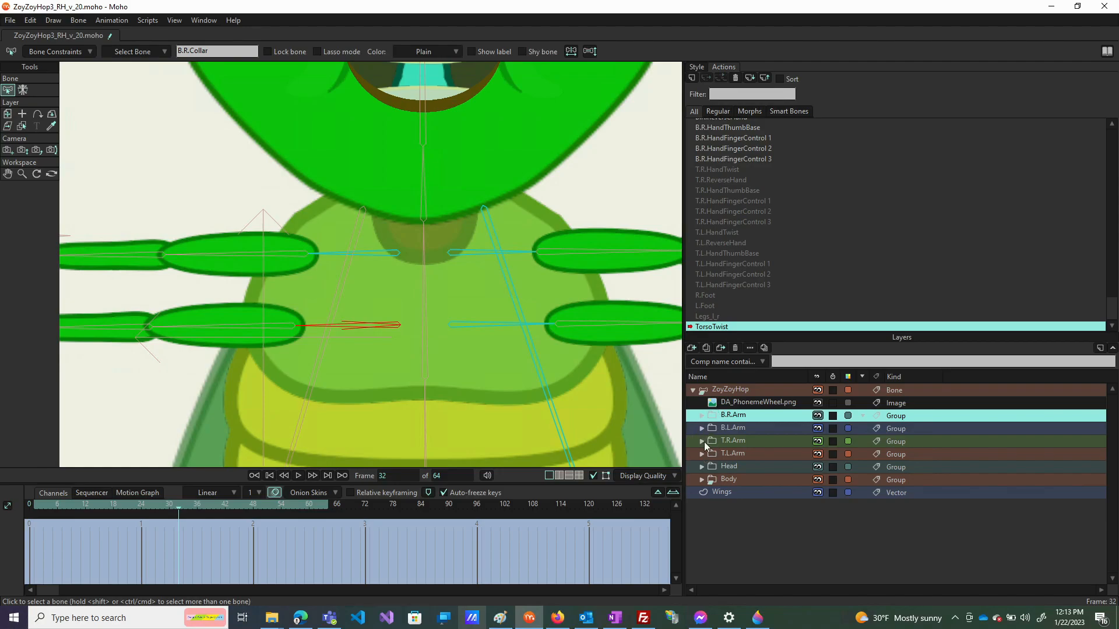
{"action": "left_click", "coordinate": [702, 479]}
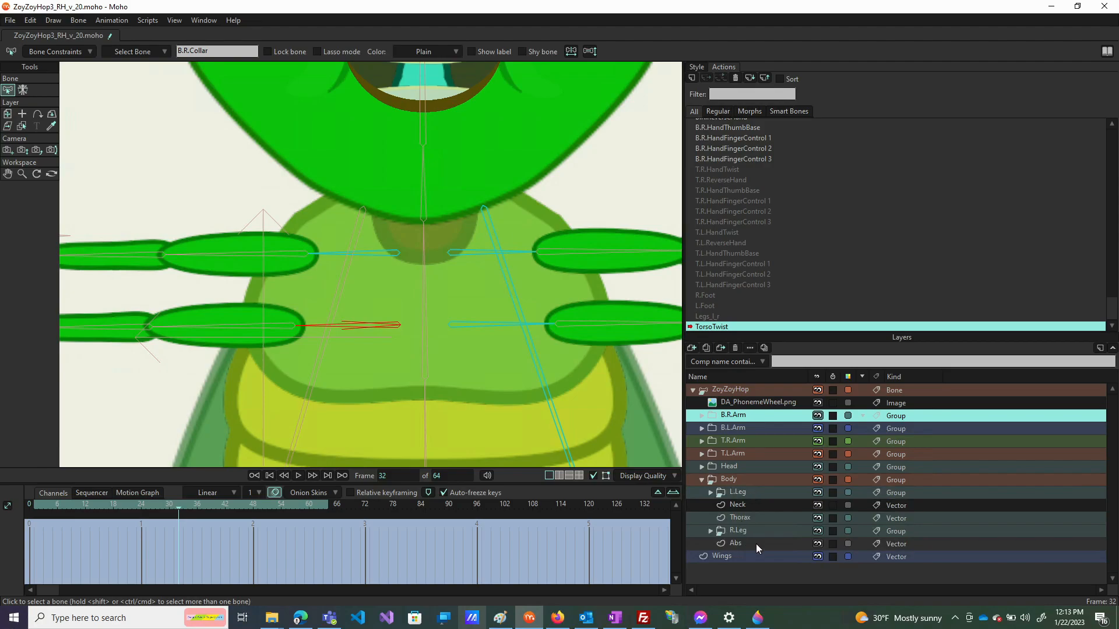
{"action": "left_click", "coordinate": [754, 519]}
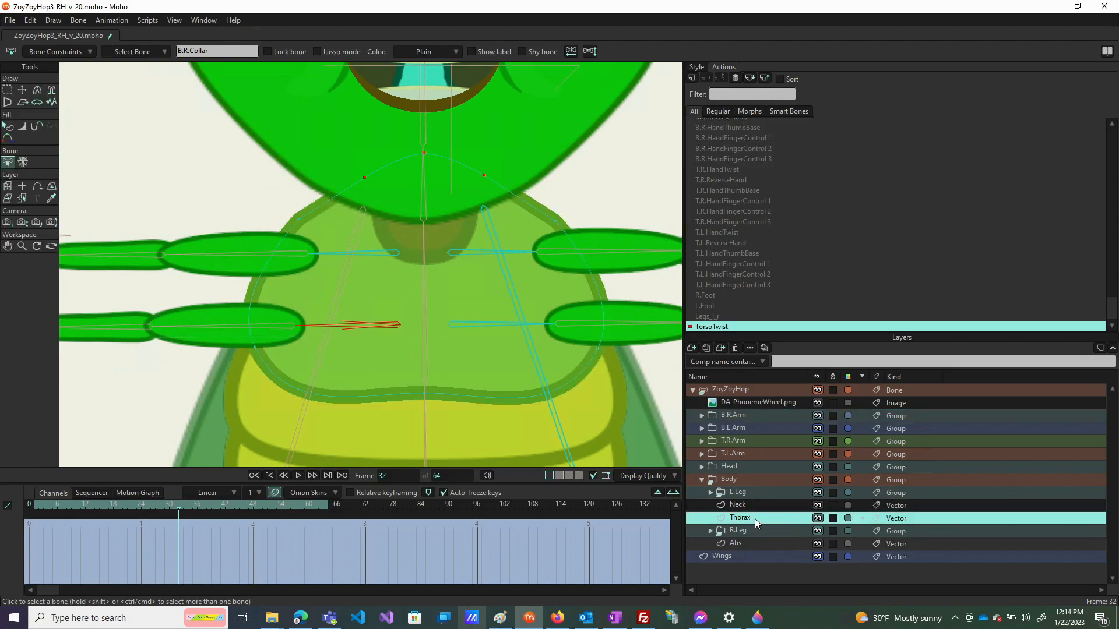
{"action": "key", "text": "t"}
{"action": "left_click", "coordinate": [425, 394]}
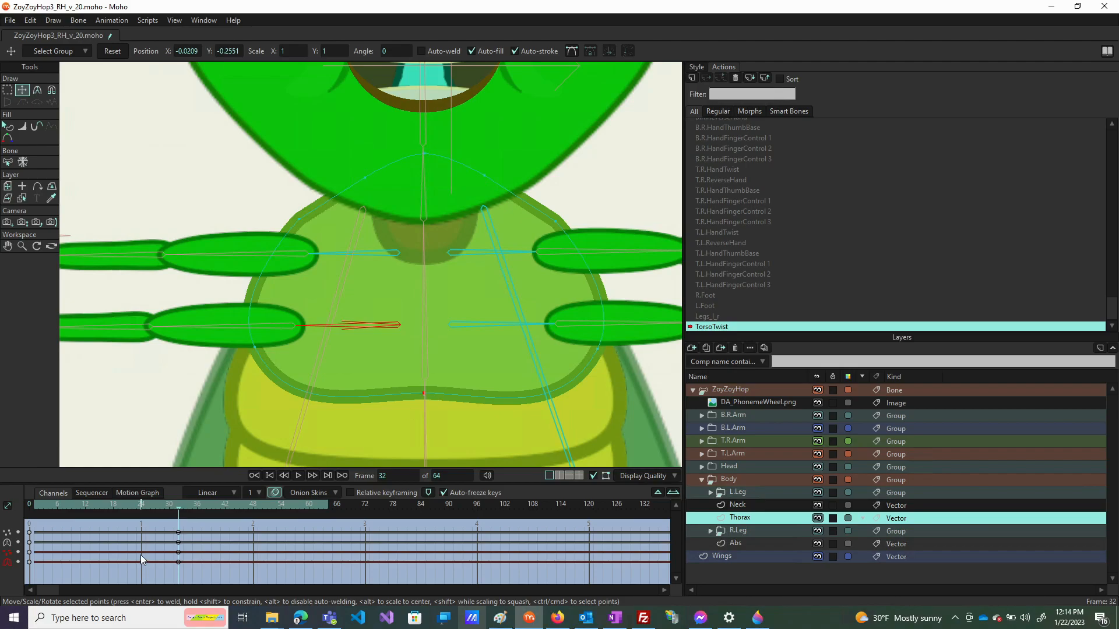
{"action": "left_click", "coordinate": [33, 507]}
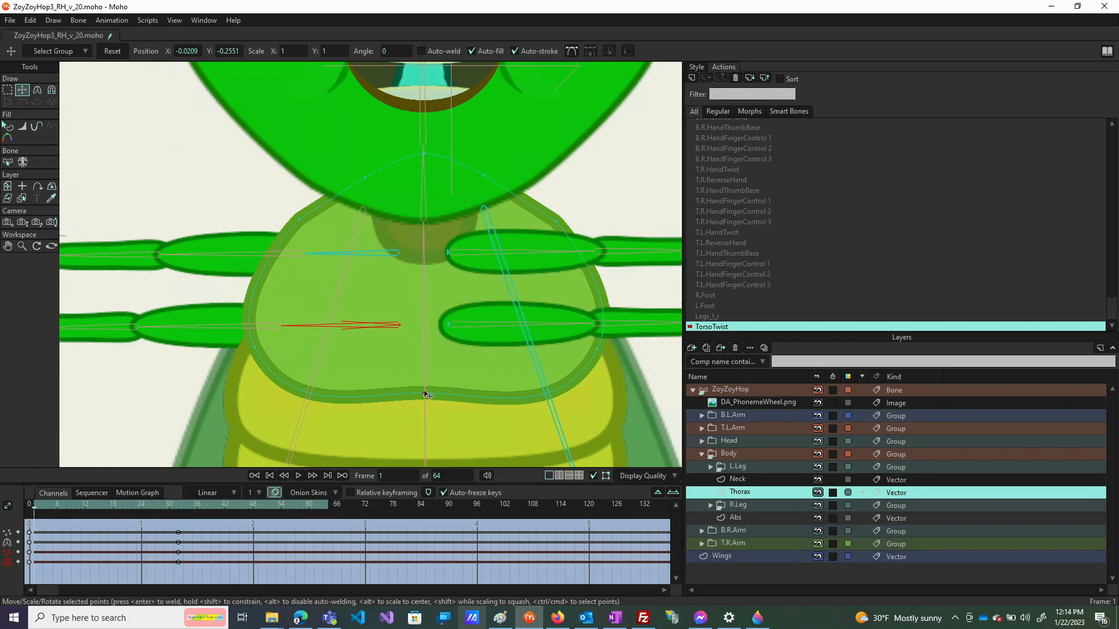
{"action": "left_click_drag", "start_coordinate": [425, 396], "coordinate": [350, 391]}
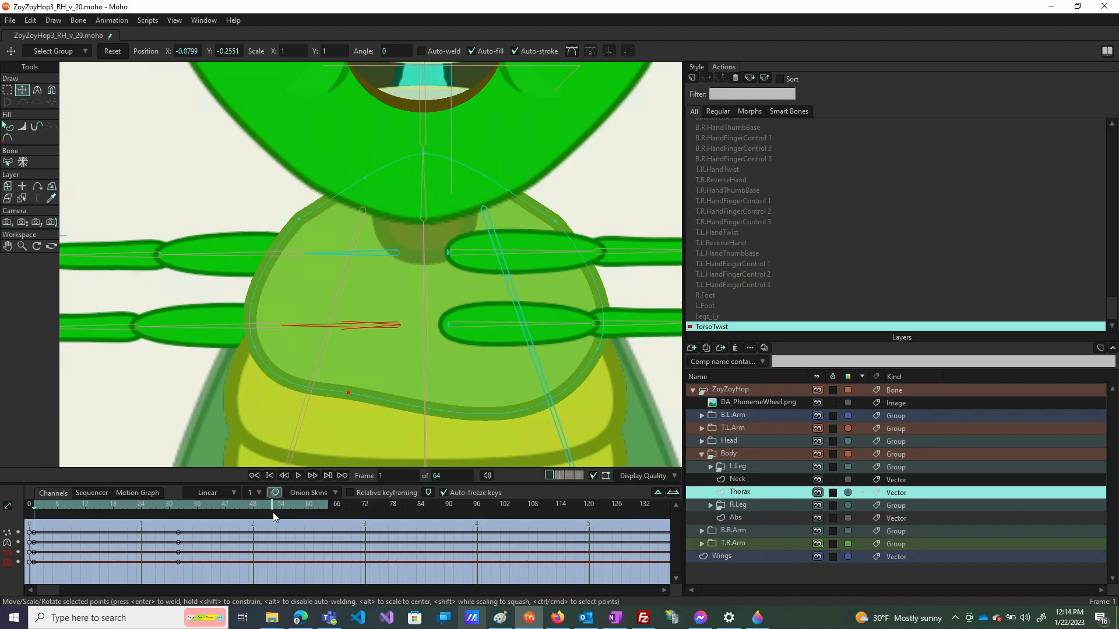
At frame 64, shift the Thorax's lower middle point sideways toward the left arms to X about 0.02
{"action": "left_click", "coordinate": [324, 506]}
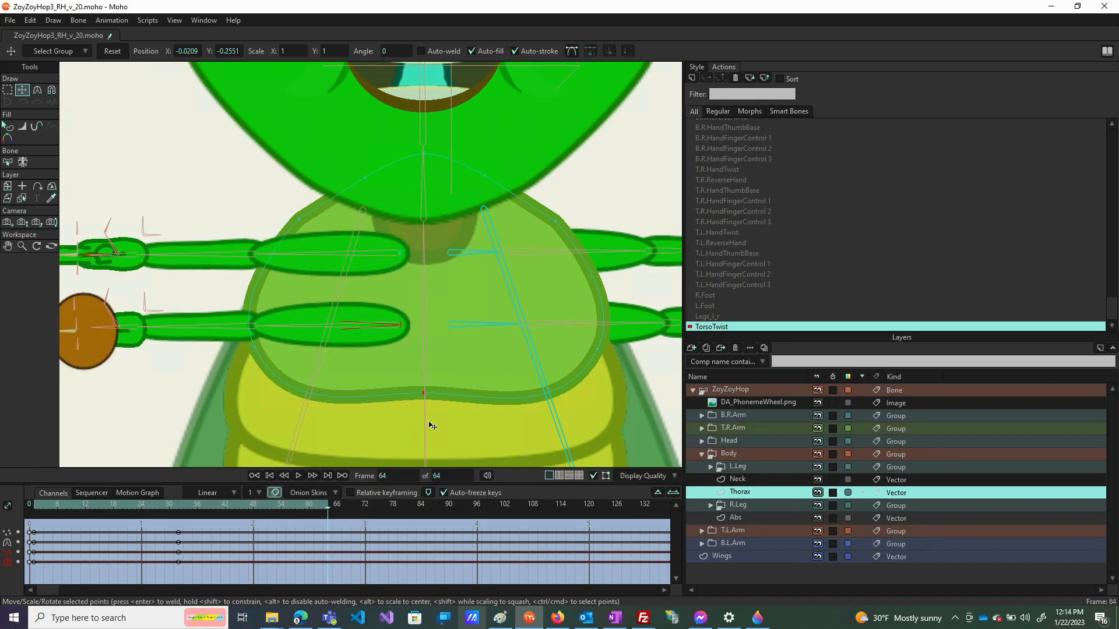
{"action": "left_click_drag", "start_coordinate": [424, 394], "coordinate": [477, 392]}
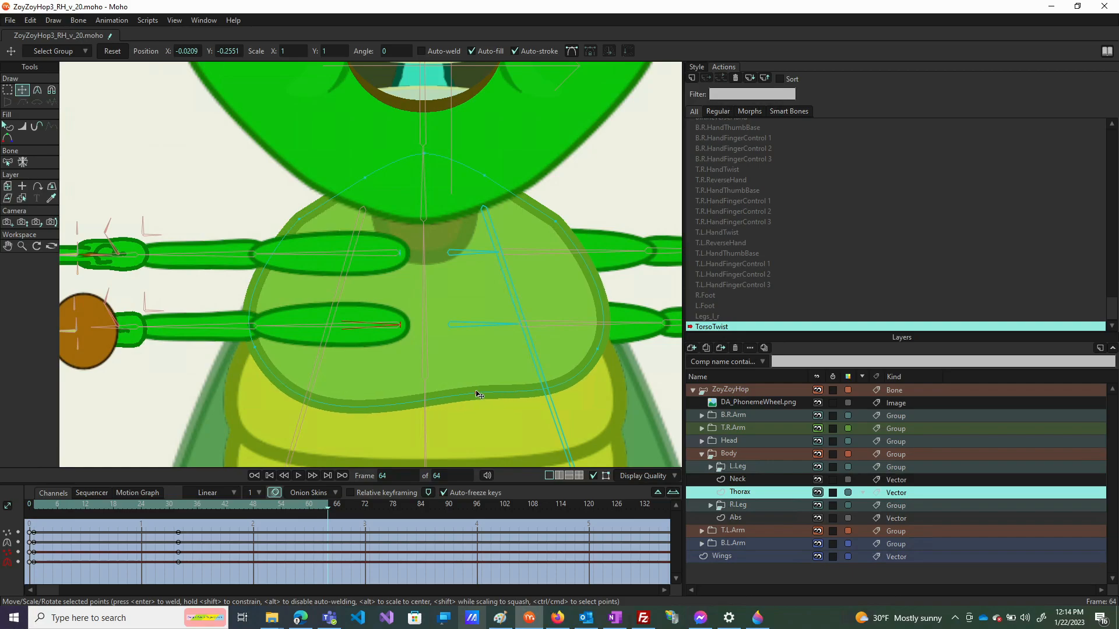
{"action": "left_click_drag", "start_coordinate": [477, 391], "coordinate": [477, 393]}
{"action": "mouse_move", "coordinate": [331, 511]}
{"action": "left_mouse_down"}
{"action": "mouse_move", "coordinate": [51, 515]}
{"action": "mouse_move", "coordinate": [359, 511]}
{"action": "mouse_move", "coordinate": [224, 517]}
{"action": "mouse_move", "coordinate": [129, 508]}
{"action": "mouse_move", "coordinate": [56, 485]}
{"action": "mouse_move", "coordinate": [47, 495]}
{"action": "mouse_move", "coordinate": [179, 515]}
{"action": "mouse_move", "coordinate": [388, 516]}
{"action": "mouse_move", "coordinate": [248, 526]}
{"action": "mouse_move", "coordinate": [325, 531]}
{"action": "left_mouse_up"}
Adjust curvature at frame 64 by shortening the lower handle of the Thorax's side point next to the right arms
{"action": "key", "text": "c"}
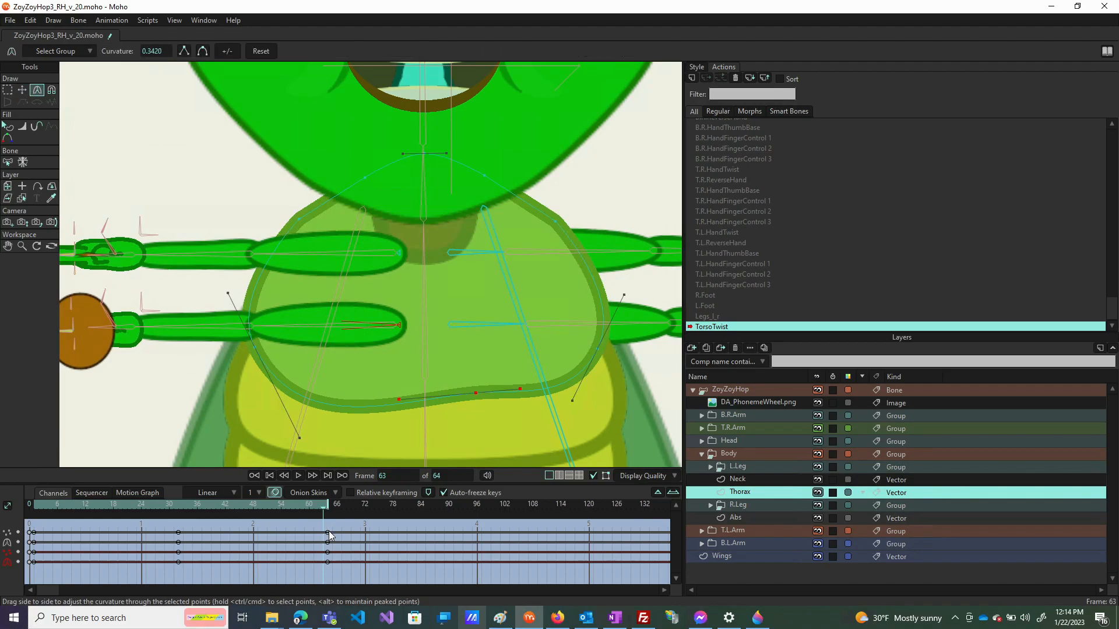
{"action": "left_click", "coordinate": [178, 505]}
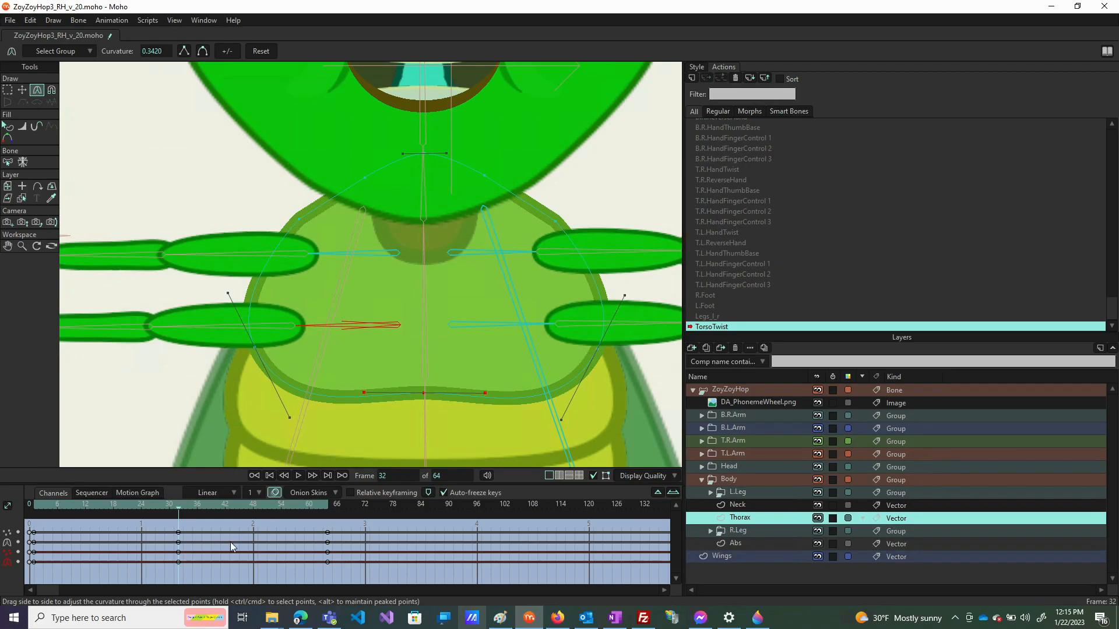
{"action": "left_click_drag", "start_coordinate": [179, 512], "coordinate": [327, 521]}
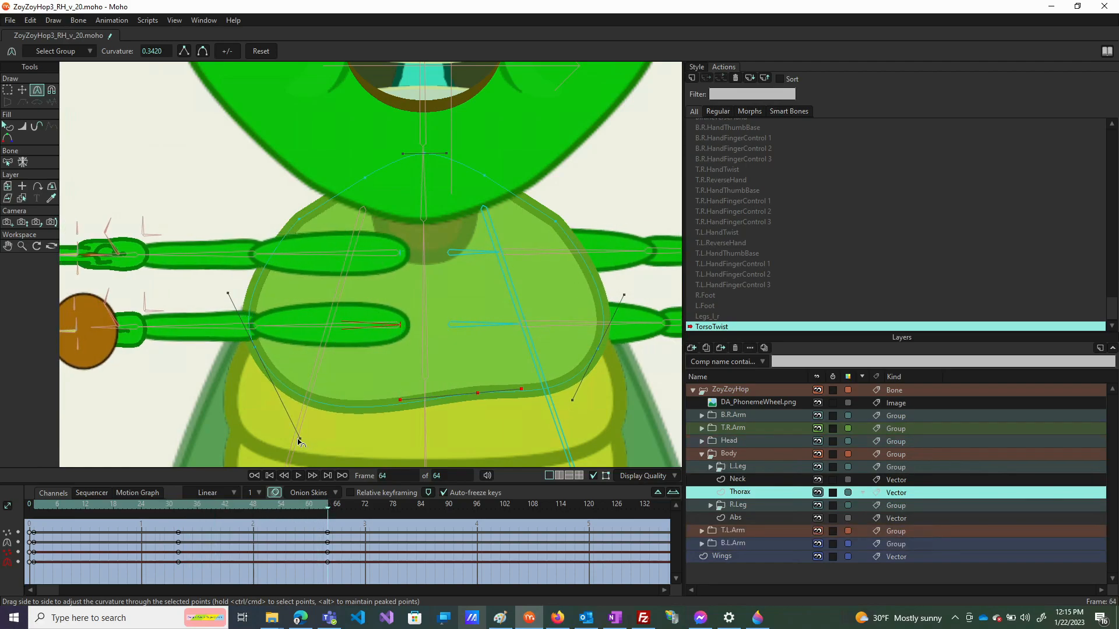
{"action": "key", "text": "t"}
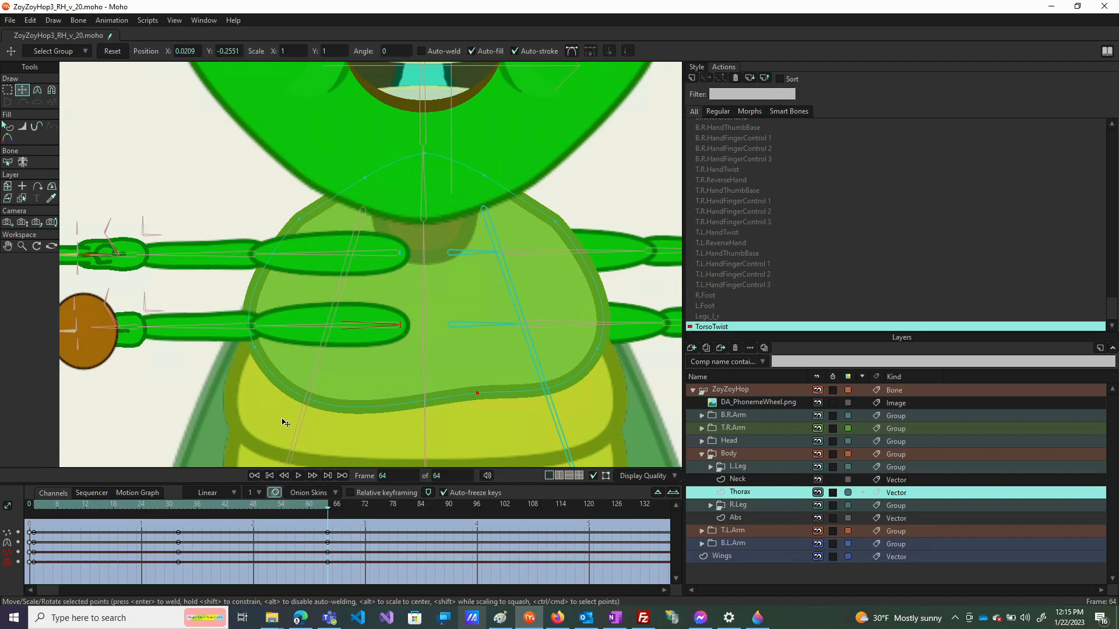
{"action": "key", "text": "c"}
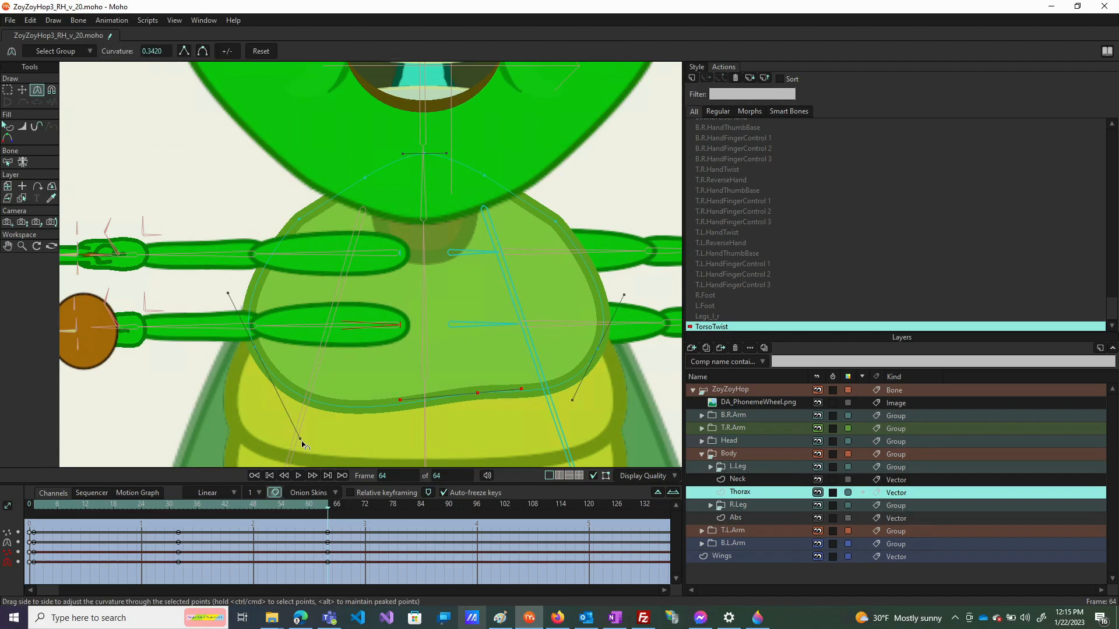
{"action": "left_click_drag", "start_coordinate": [303, 444], "coordinate": [289, 423]}
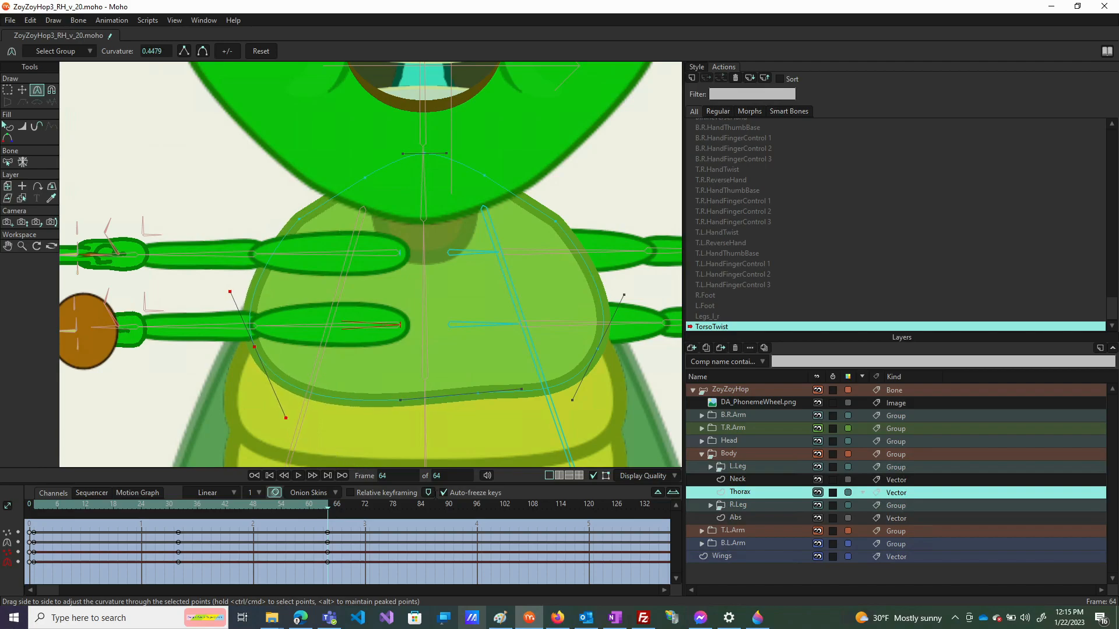
At frame 1, shorten the lower curvature handle of the Thorax's side point next to the left arms
{"action": "left_click", "coordinate": [36, 507]}
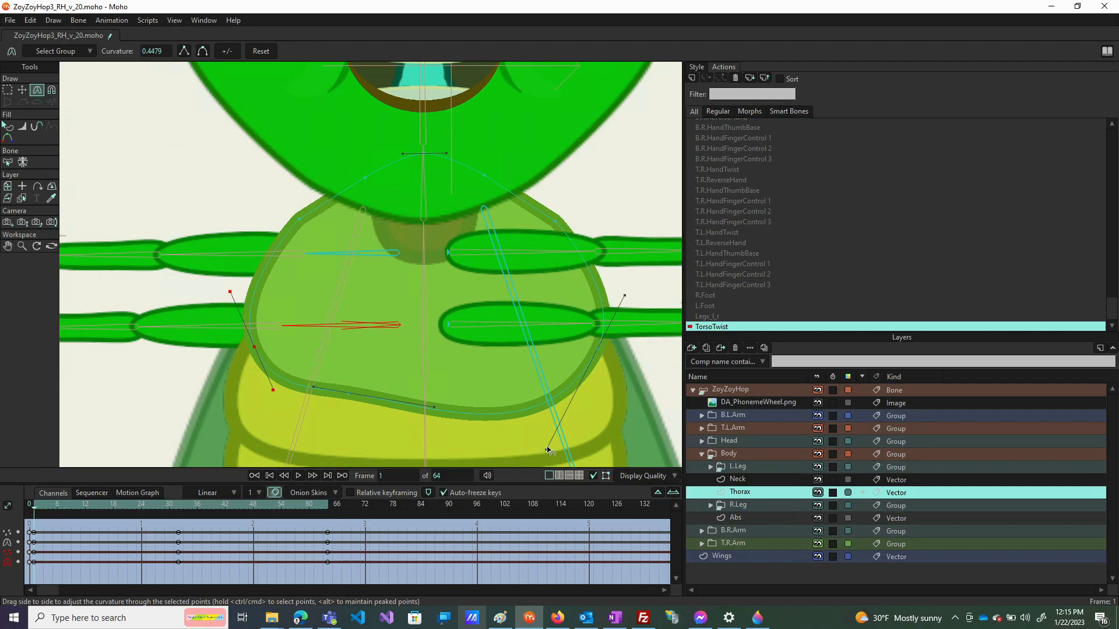
{"action": "left_click_drag", "start_coordinate": [547, 449], "coordinate": [557, 426]}
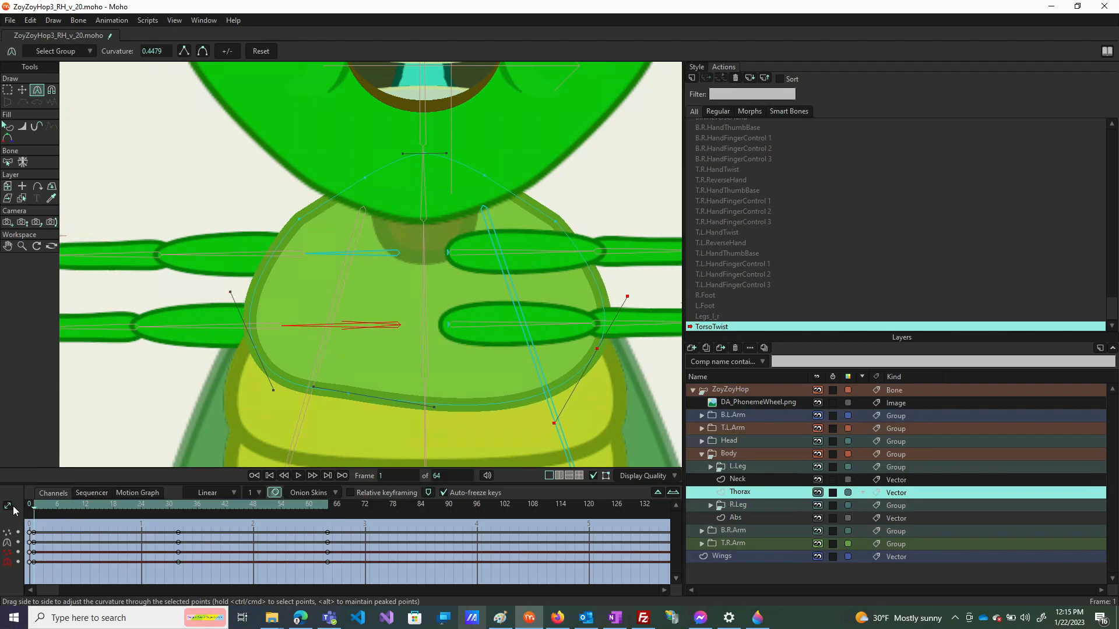
{"action": "left_click_drag", "start_coordinate": [38, 507], "coordinate": [160, 507]}
{"action": "left_click_drag", "start_coordinate": [97, 488], "coordinate": [380, 522]}
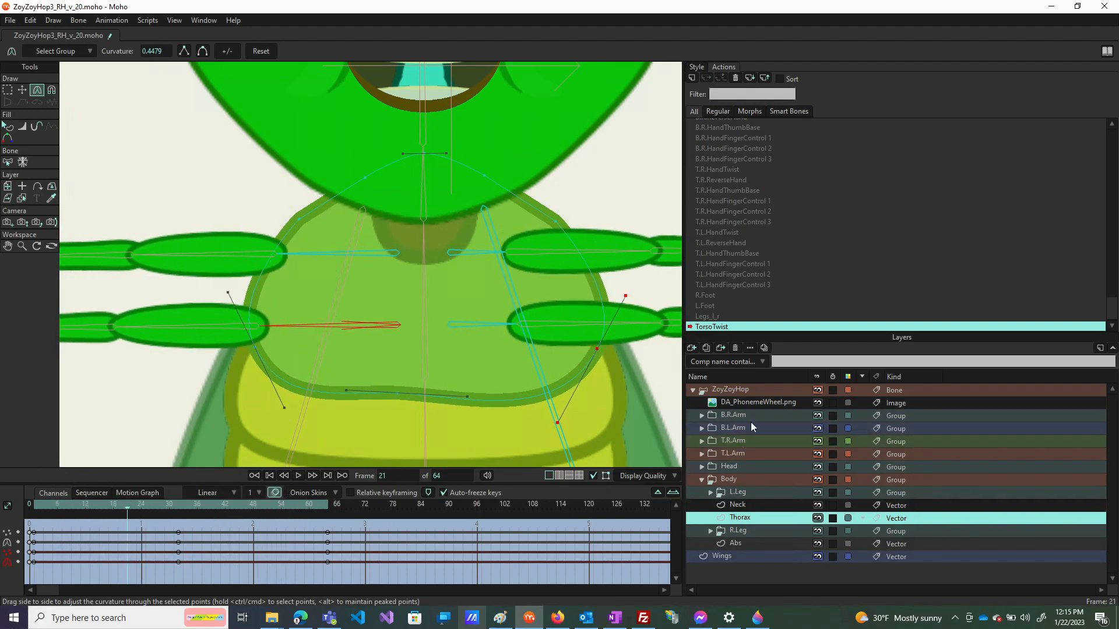
Examine the torso twist on the whole character from the ZoyZoyHop layer, around frames 21 to 37
{"action": "left_click", "coordinate": [744, 390]}
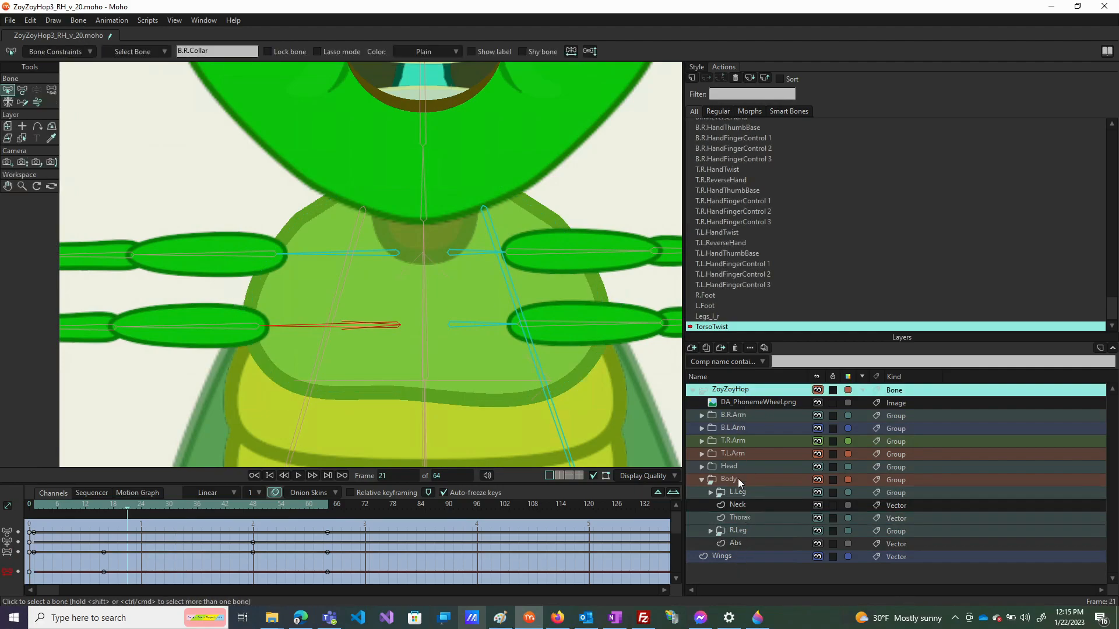
{"action": "left_click", "coordinate": [703, 479]}
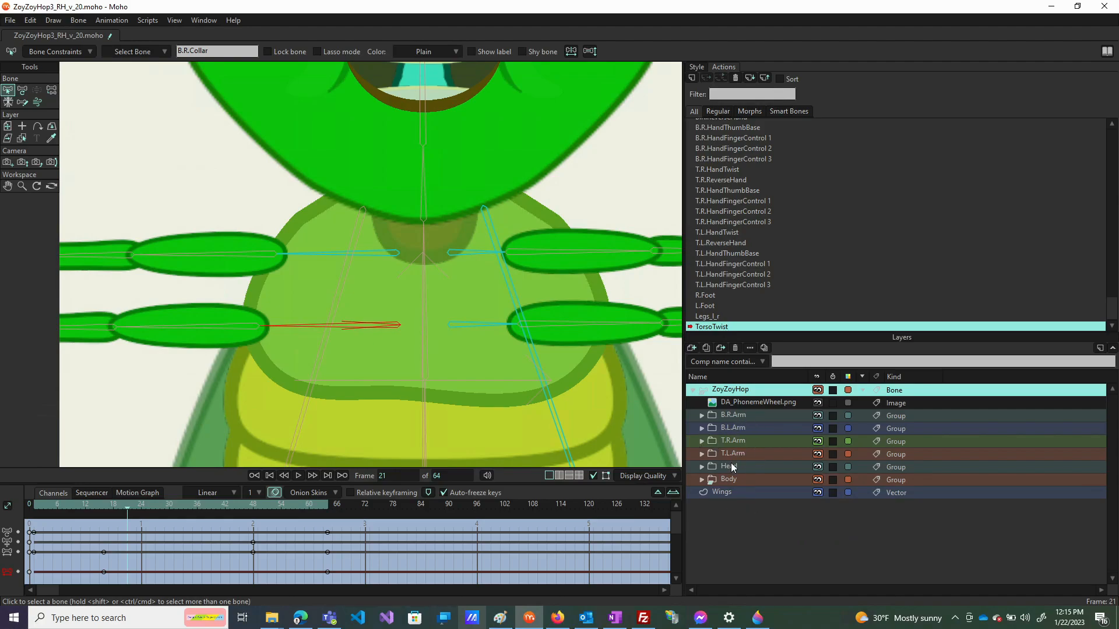
{"action": "scroll", "coordinate": [371, 314], "scroll_direction": "down", "scroll_amount": 2}
{"action": "scroll", "coordinate": [356, 358], "scroll_direction": "down", "scroll_amount": 1}
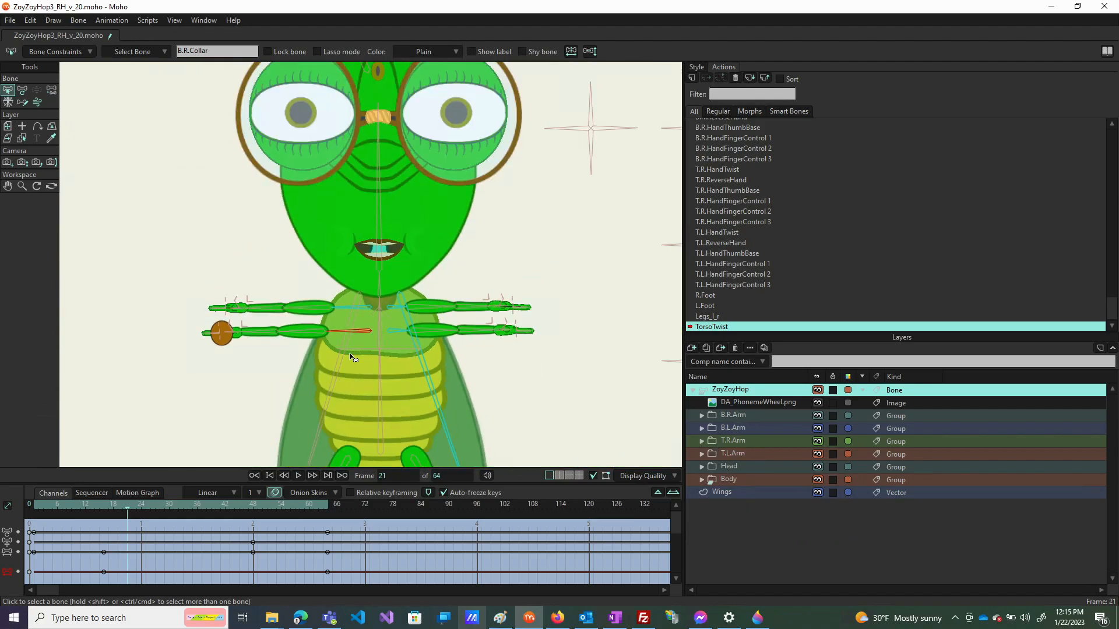
{"action": "left_click_drag", "start_coordinate": [357, 350], "coordinate": [335, 290]}
{"action": "left_click_drag", "start_coordinate": [270, 354], "coordinate": [219, 344]}
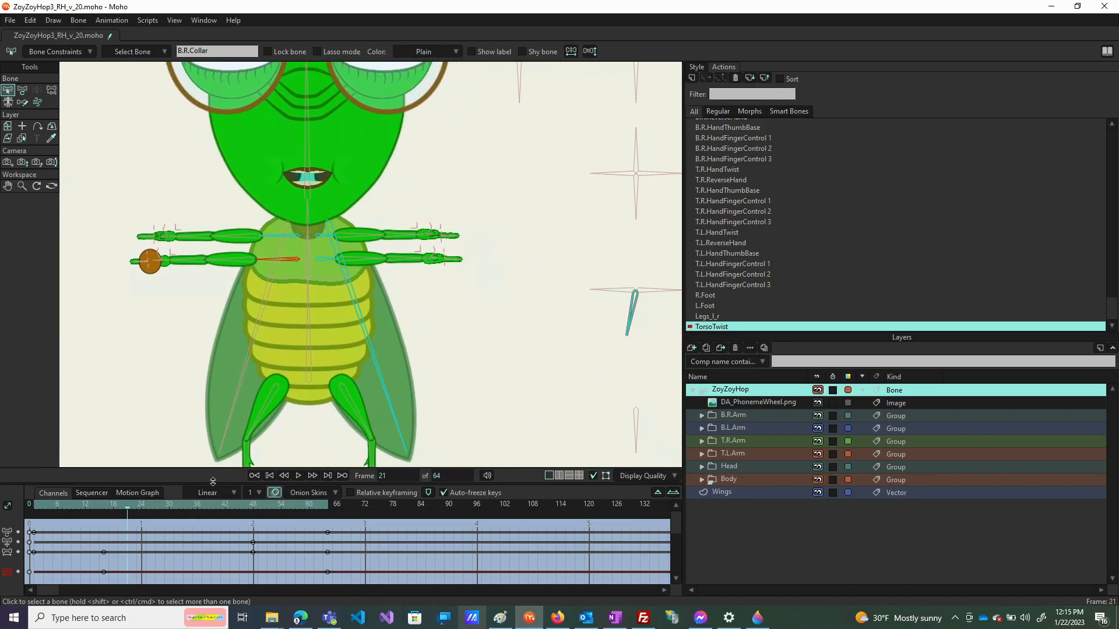
{"action": "left_click", "coordinate": [177, 505]}
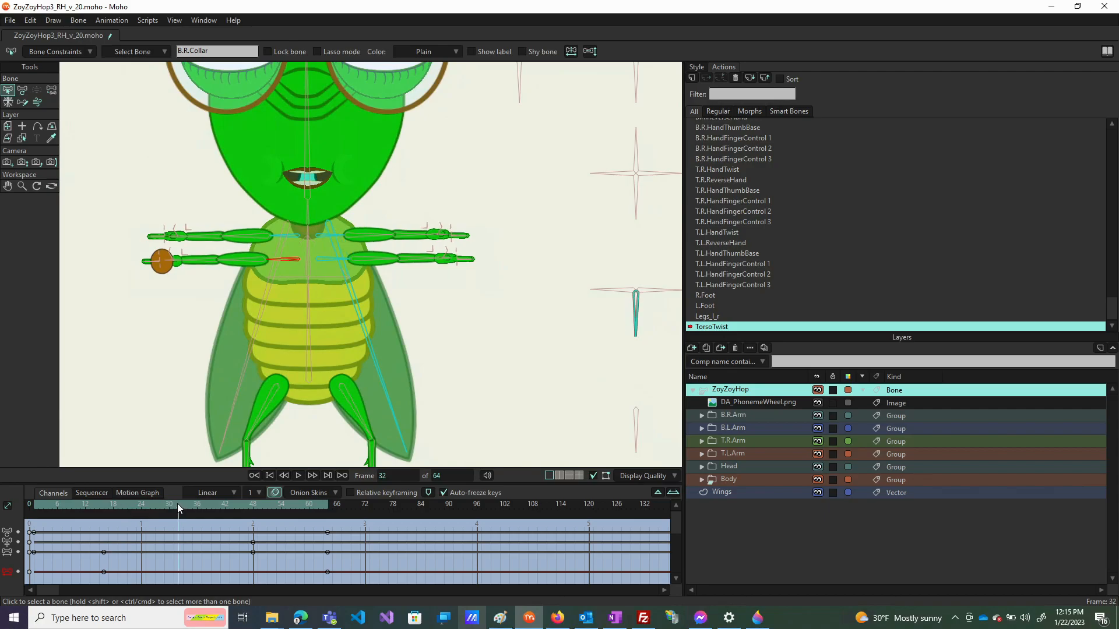
{"action": "left_click_drag", "start_coordinate": [177, 504], "coordinate": [202, 508]}
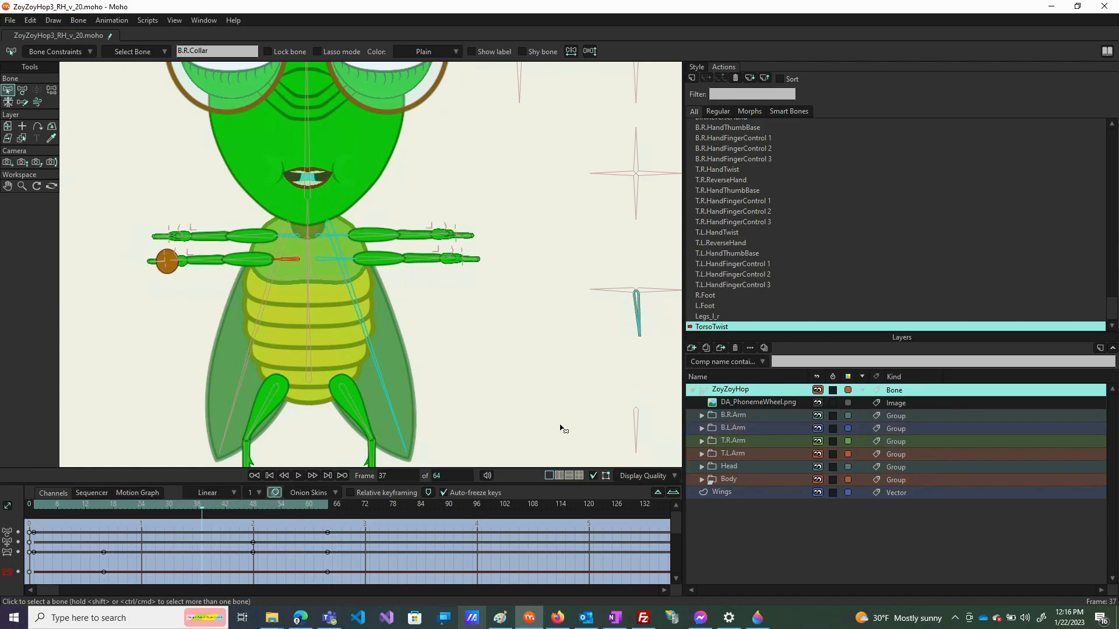
At frame 1, move the Thorax's shoulder point on the right-arm side inward to X about -0.103, Y about -0.123
{"action": "left_click", "coordinate": [702, 480]}
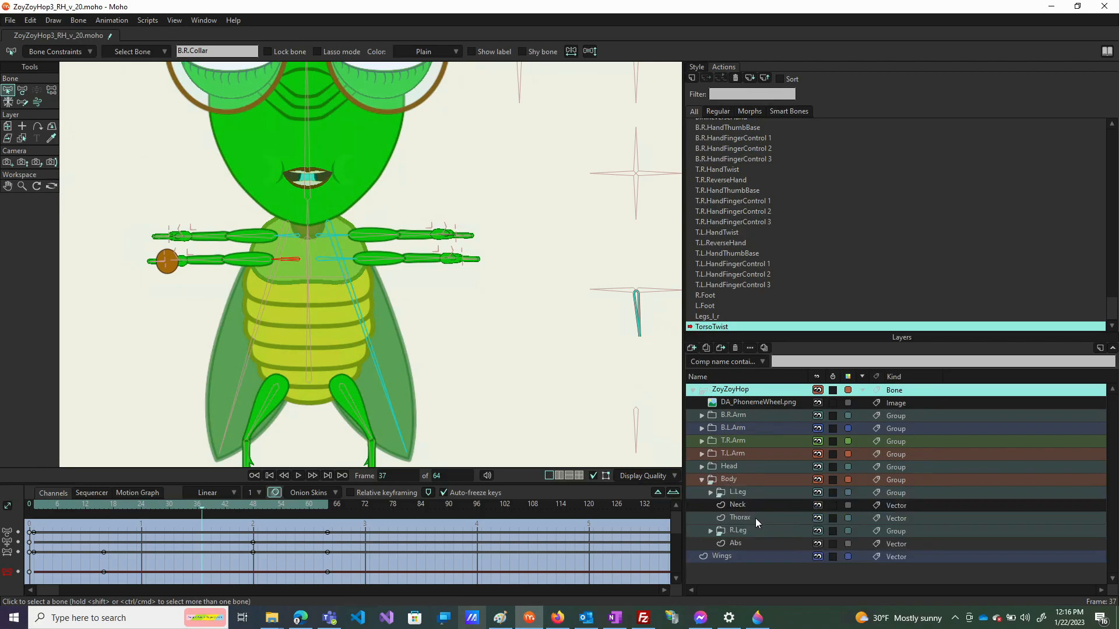
{"action": "left_click", "coordinate": [755, 517]}
{"action": "scroll", "coordinate": [237, 219], "scroll_direction": "up", "scroll_amount": 2}
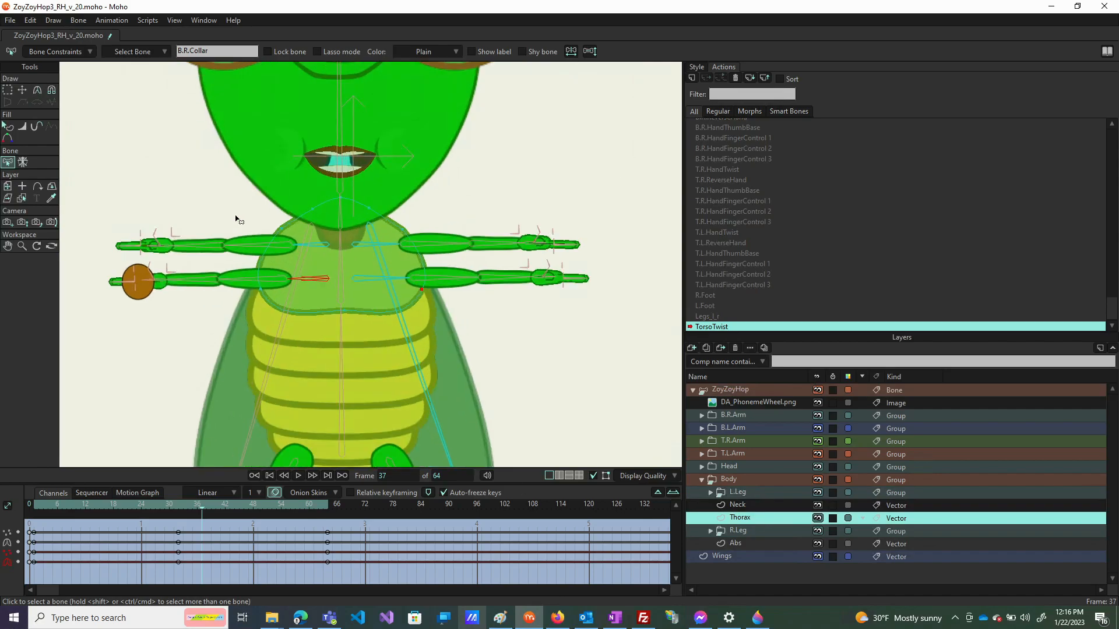
{"action": "scroll", "coordinate": [237, 219], "scroll_direction": "up", "scroll_amount": 1}
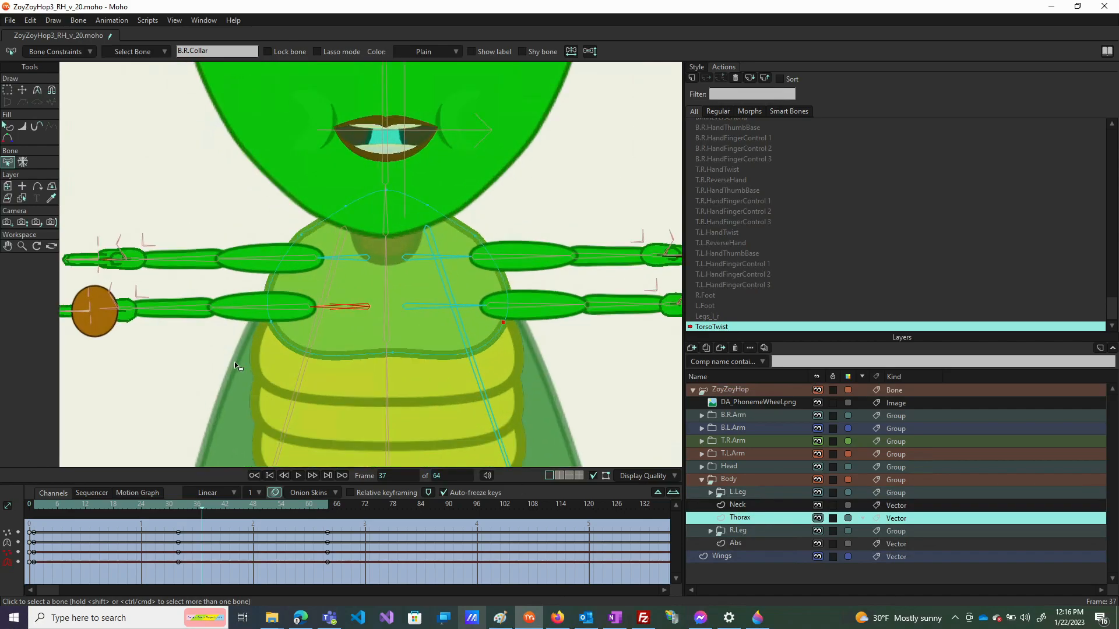
{"action": "left_click", "coordinate": [180, 503]}
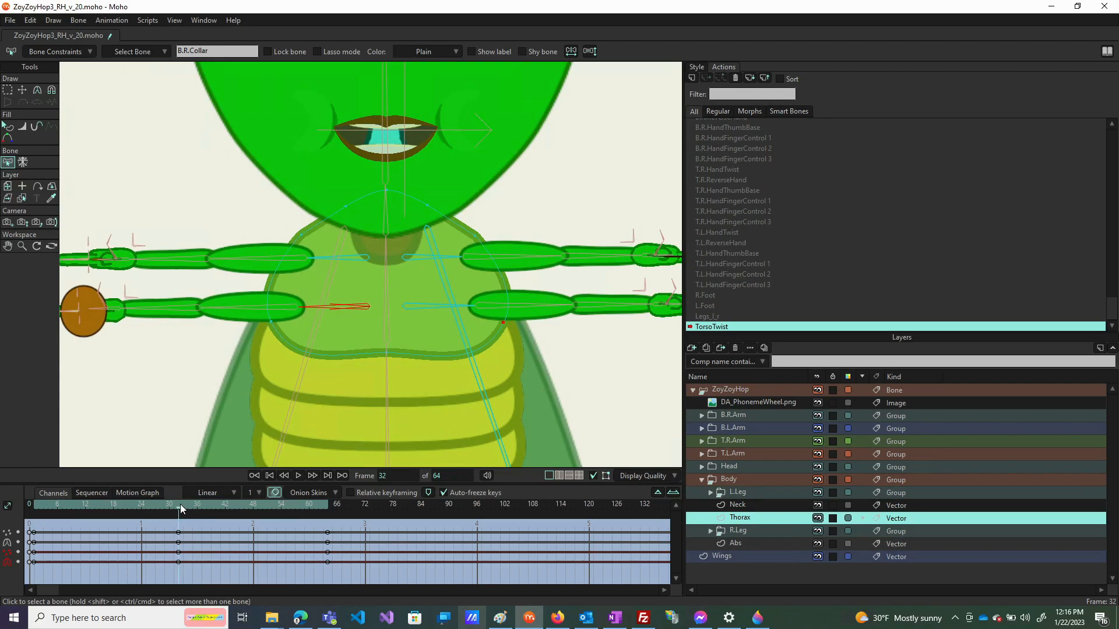
{"action": "left_click", "coordinate": [412, 350]}
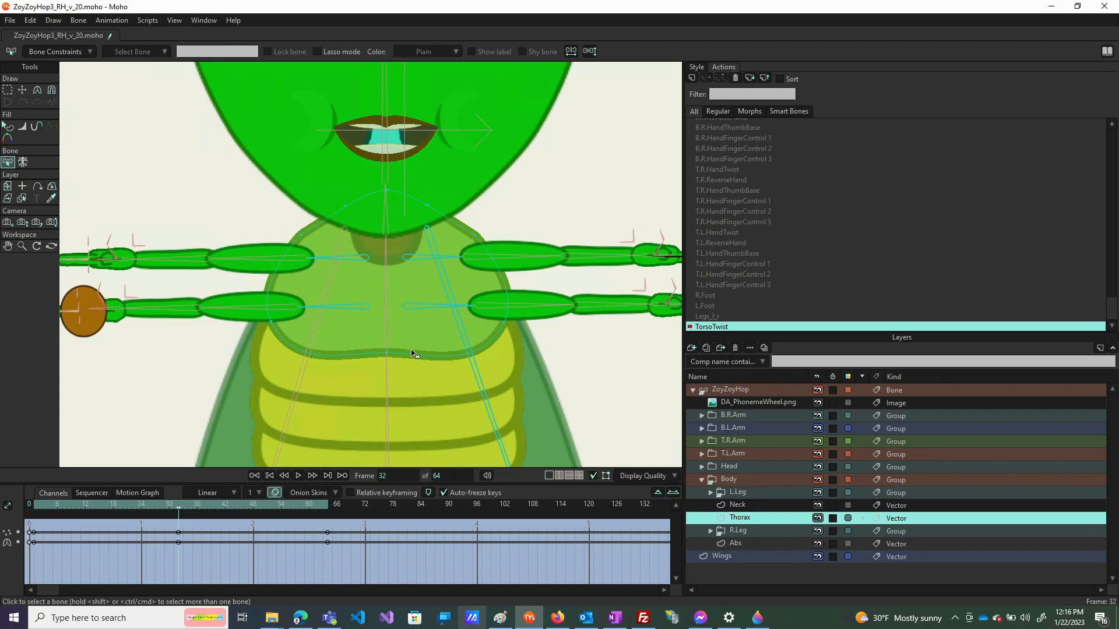
{"action": "key", "text": "t"}
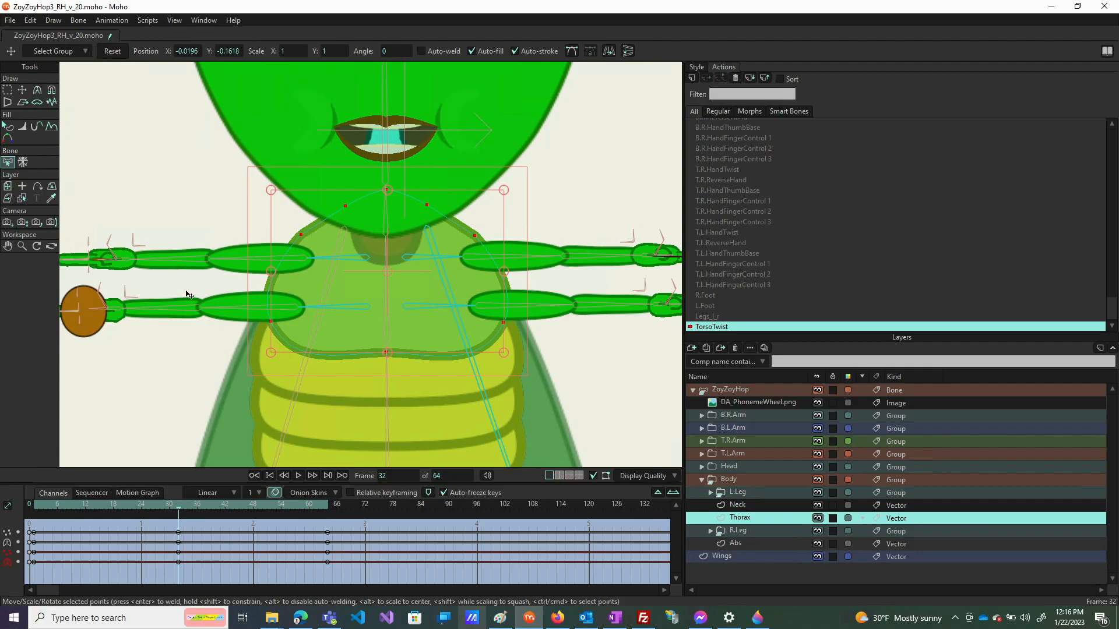
{"action": "left_click", "coordinate": [34, 507]}
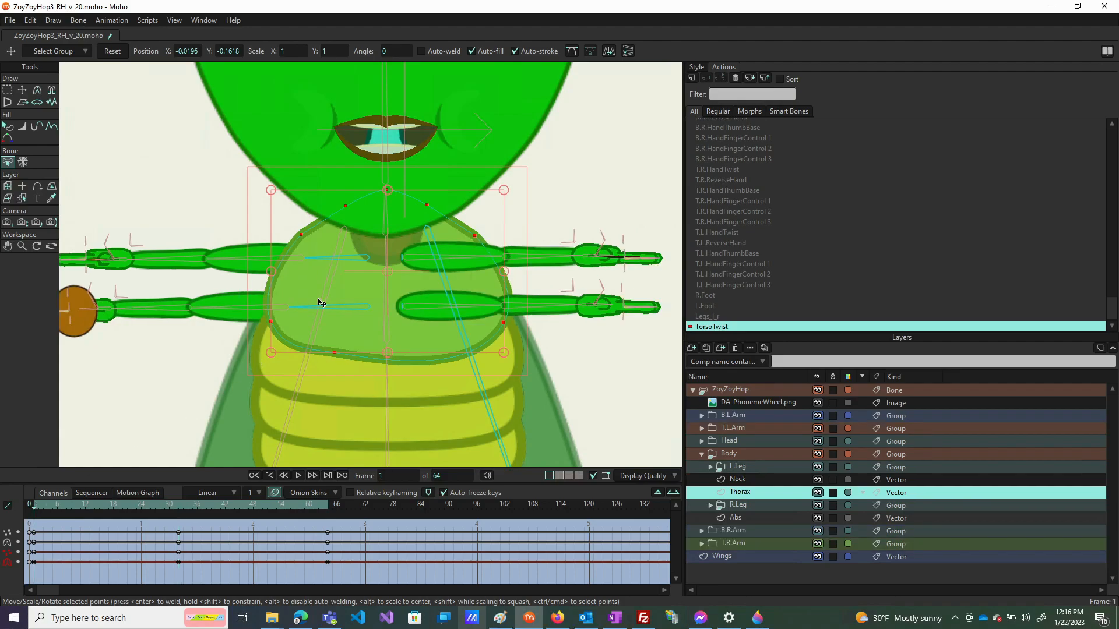
{"action": "left_click", "coordinate": [302, 237]}
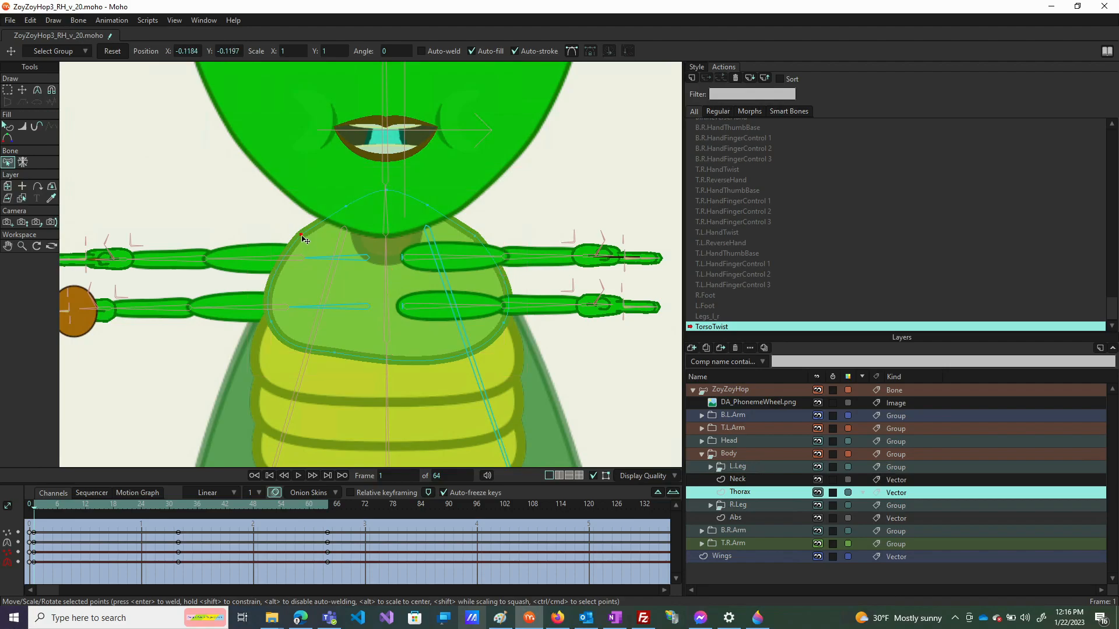
{"action": "left_click_drag", "start_coordinate": [304, 239], "coordinate": [316, 243]}
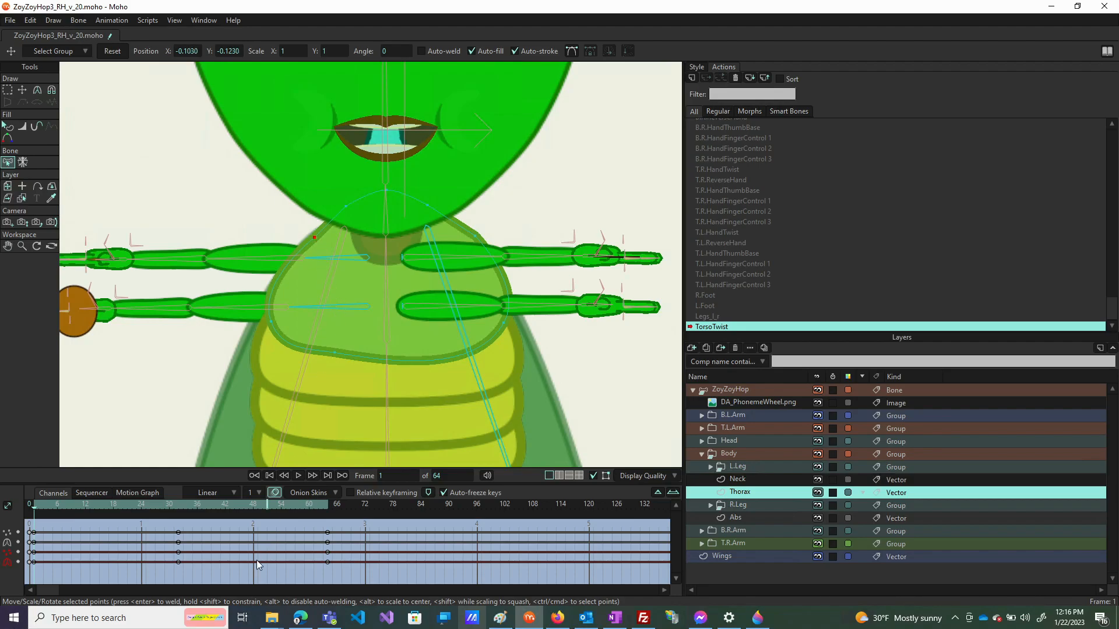
At frame 64, move the Thorax's shoulder point on the left-arm side inward to X about 0.067, Y about -0.123
{"action": "left_click", "coordinate": [325, 511]}
{"action": "left_click", "coordinate": [328, 511]}
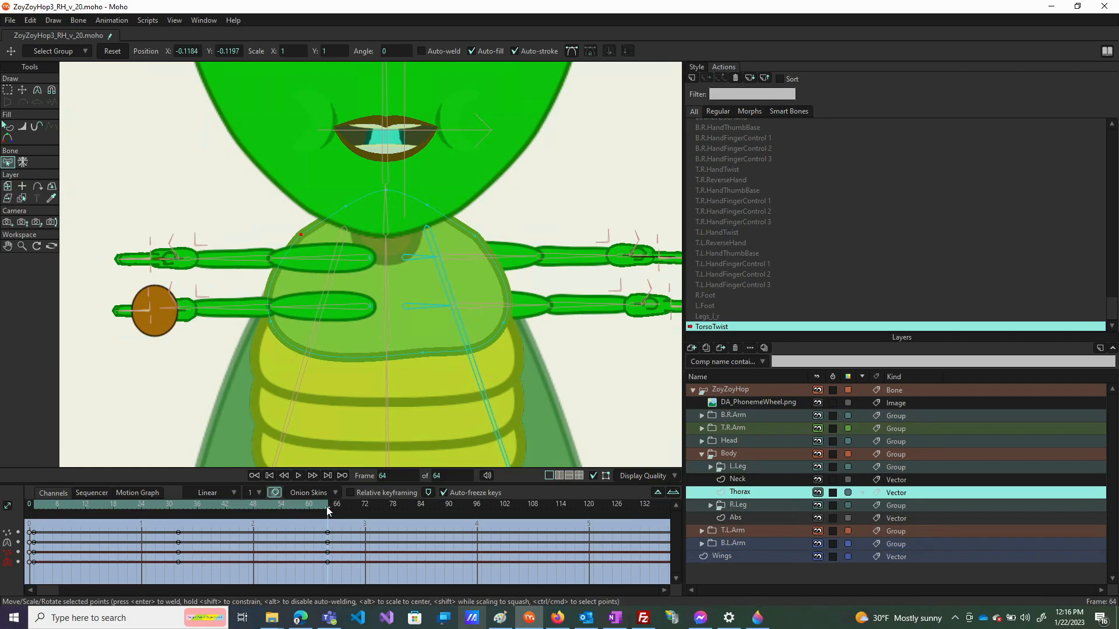
{"action": "left_click", "coordinate": [469, 239]}
{"action": "left_click_drag", "start_coordinate": [465, 238], "coordinate": [464, 241]}
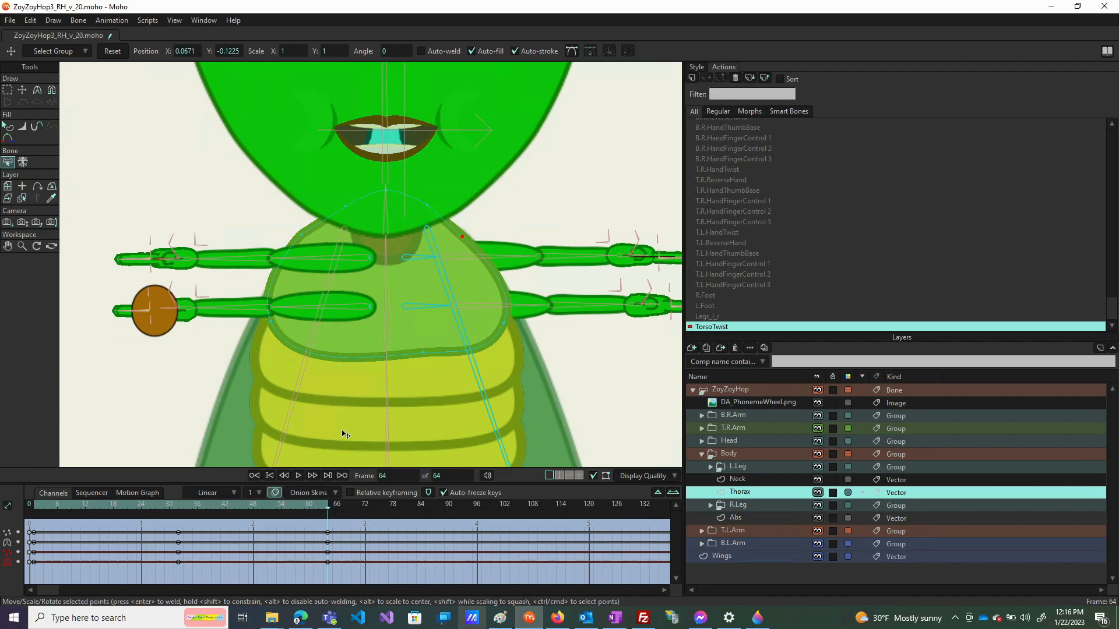
Check the motion across the frames and nudge the Thorax's lower middle point at frame 64 to X about 0.03
{"action": "left_click_drag", "start_coordinate": [327, 515], "coordinate": [395, 504]}
{"action": "left_click_drag", "start_coordinate": [327, 513], "coordinate": [295, 524]}
{"action": "left_click_drag", "start_coordinate": [201, 537], "coordinate": [328, 518]}
{"action": "left_click_drag", "start_coordinate": [424, 355], "coordinate": [429, 356]}
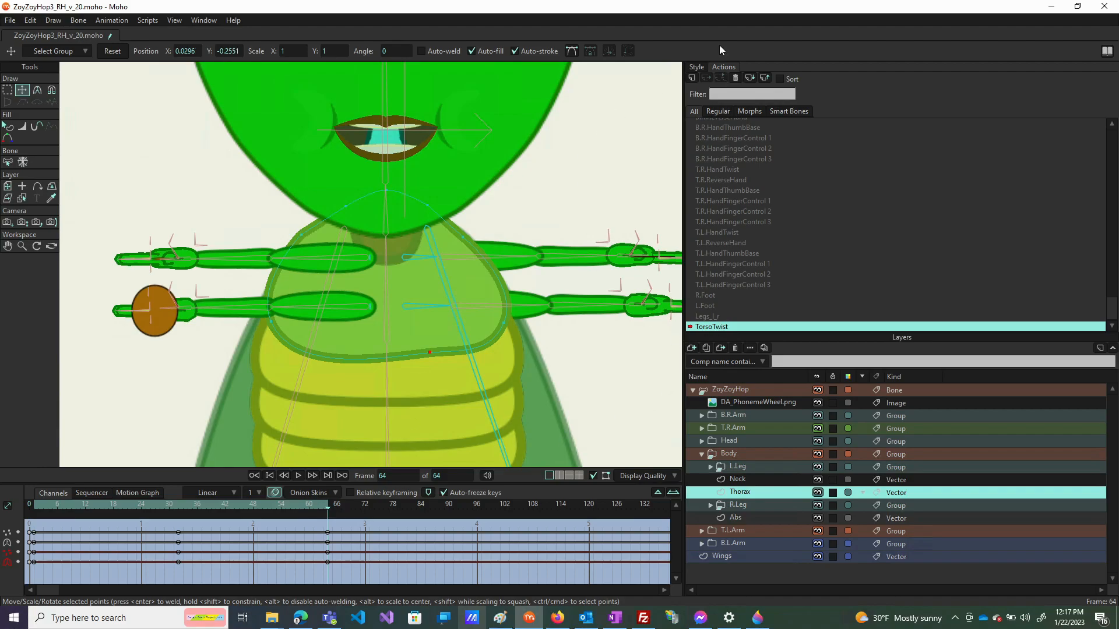
Return from the TorsoTwist action to the Mainline
{"action": "left_click", "coordinate": [688, 146]}
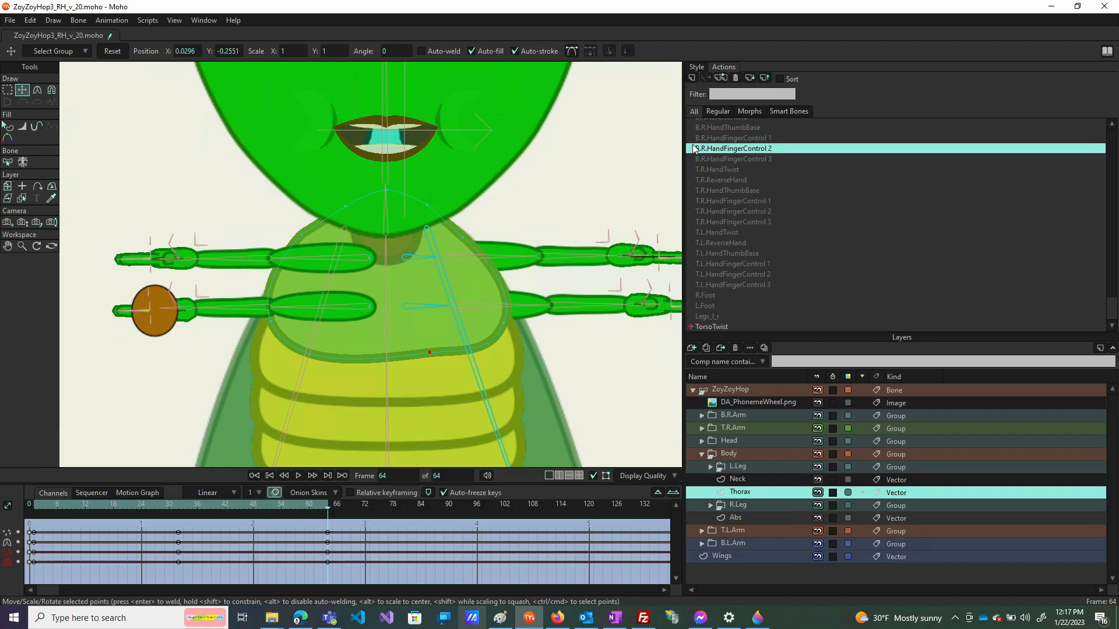
{"action": "scroll", "coordinate": [720, 141], "scroll_direction": "up", "scroll_amount": 3}
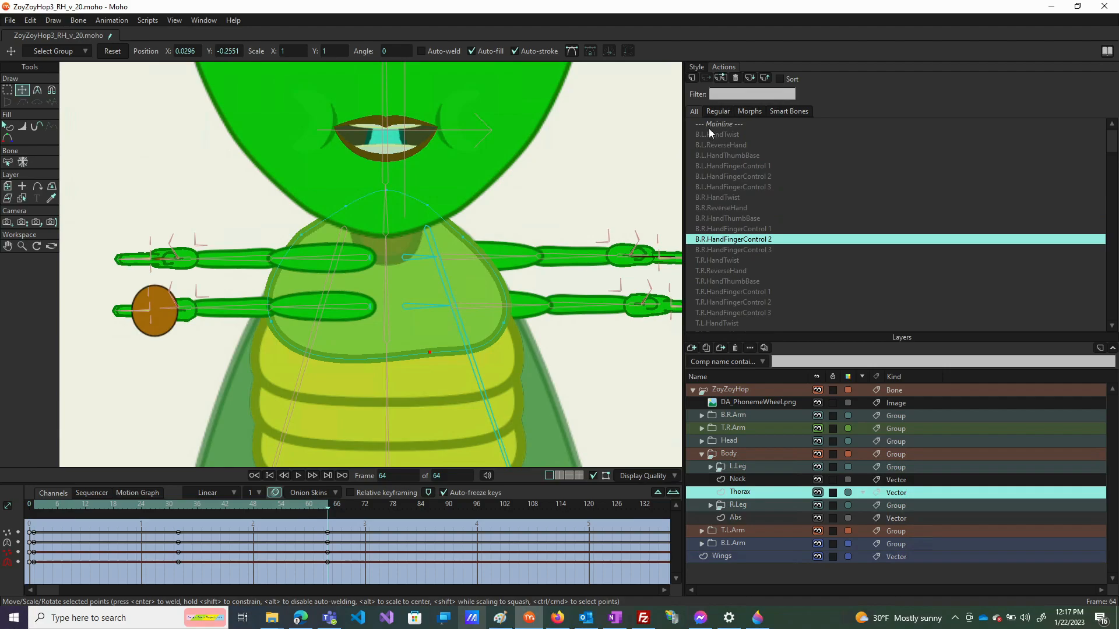
{"action": "double_click", "coordinate": [708, 128]}
{"action": "scroll", "coordinate": [129, 354], "scroll_direction": "down", "scroll_amount": 4}
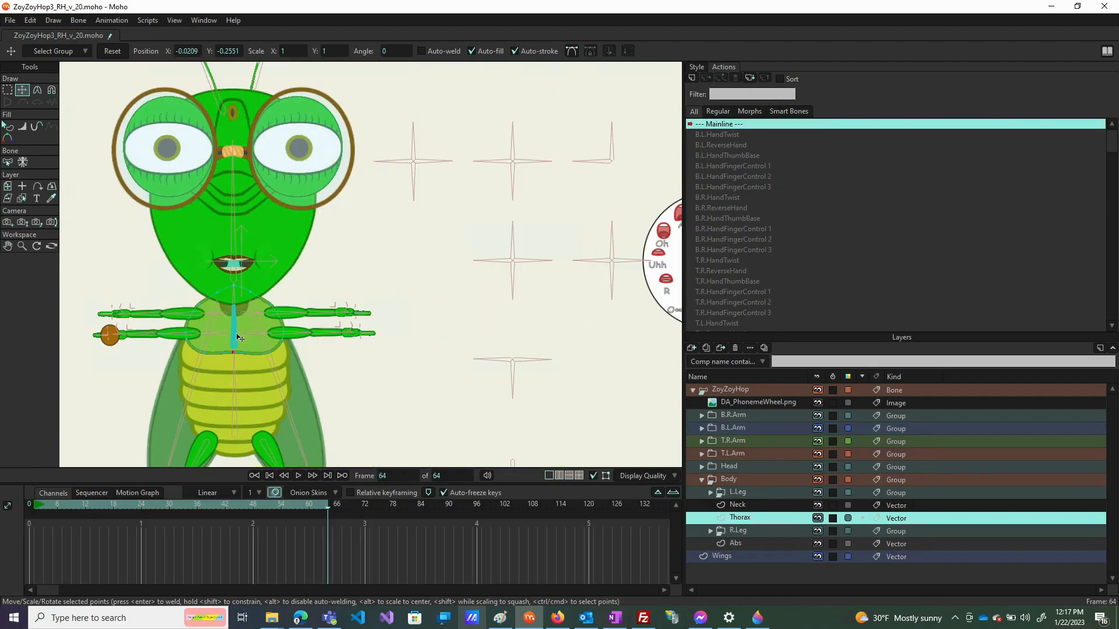
Select the ZoyZoyHop bone layer with the Manipulate Bones tool and delete all its keyframes from the Mainline timeline
{"action": "left_click", "coordinate": [742, 384]}
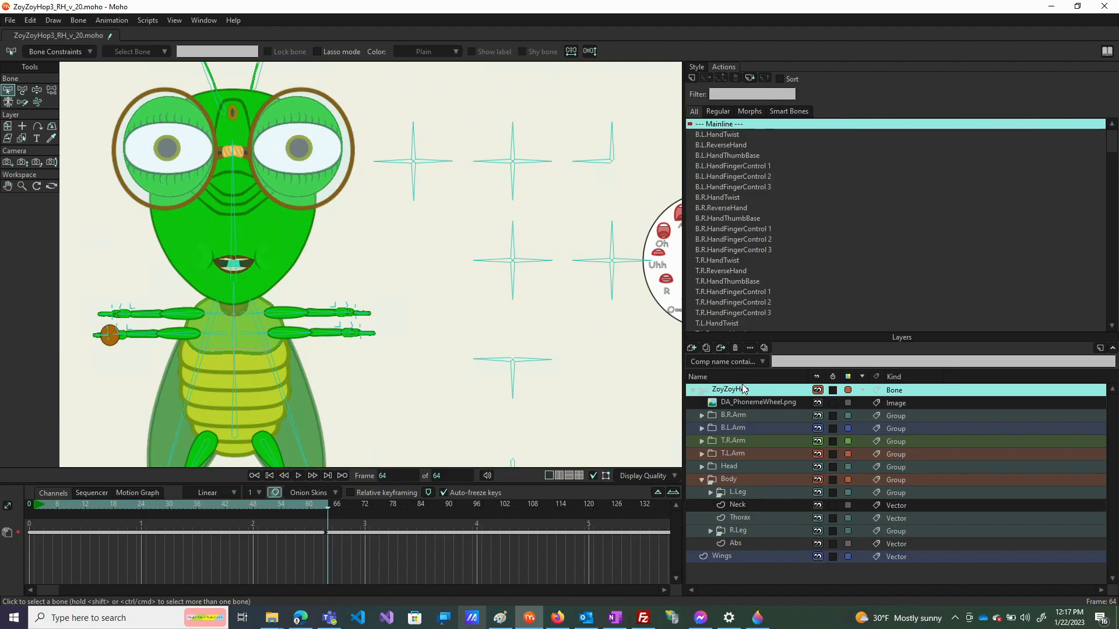
{"action": "left_click", "coordinate": [36, 91]}
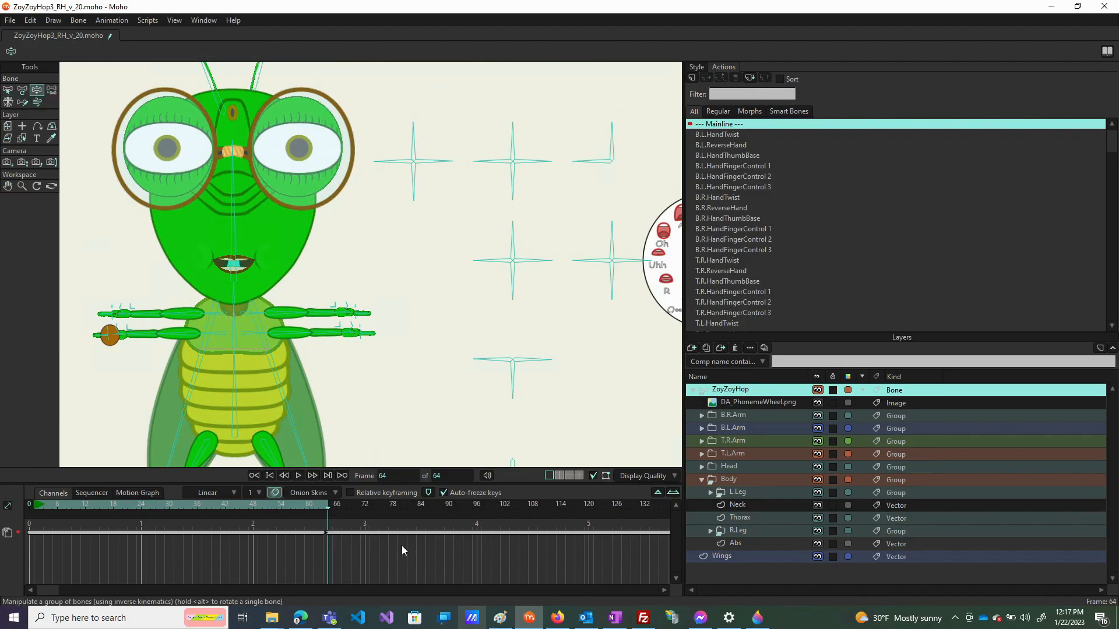
{"action": "left_click_drag", "start_coordinate": [395, 560], "coordinate": [1, 491]}
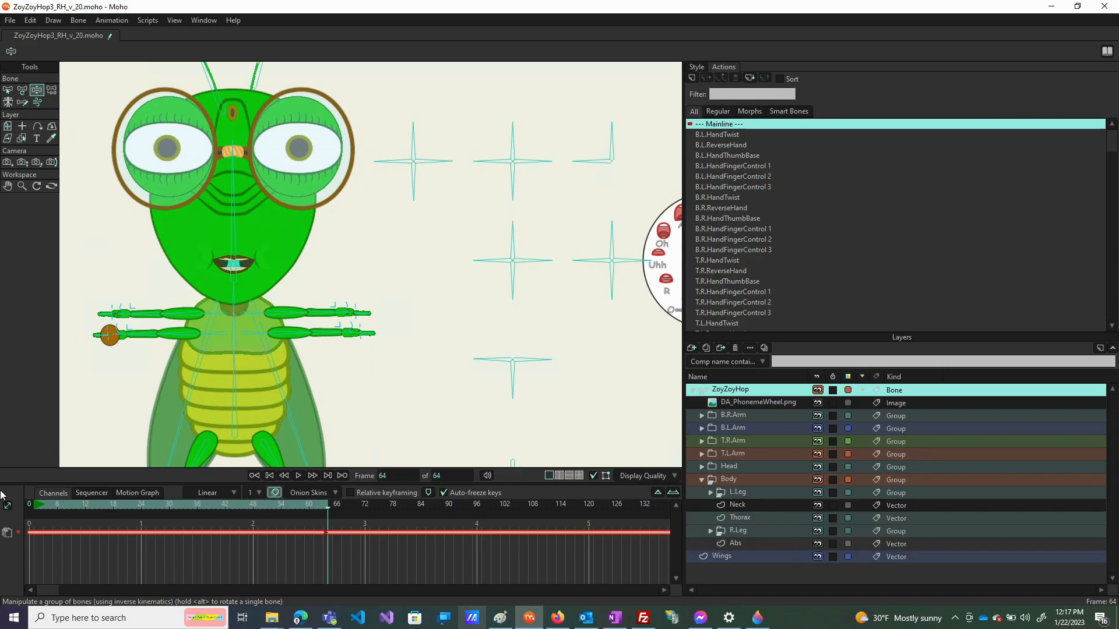
{"action": "key", "text": "Delete"}
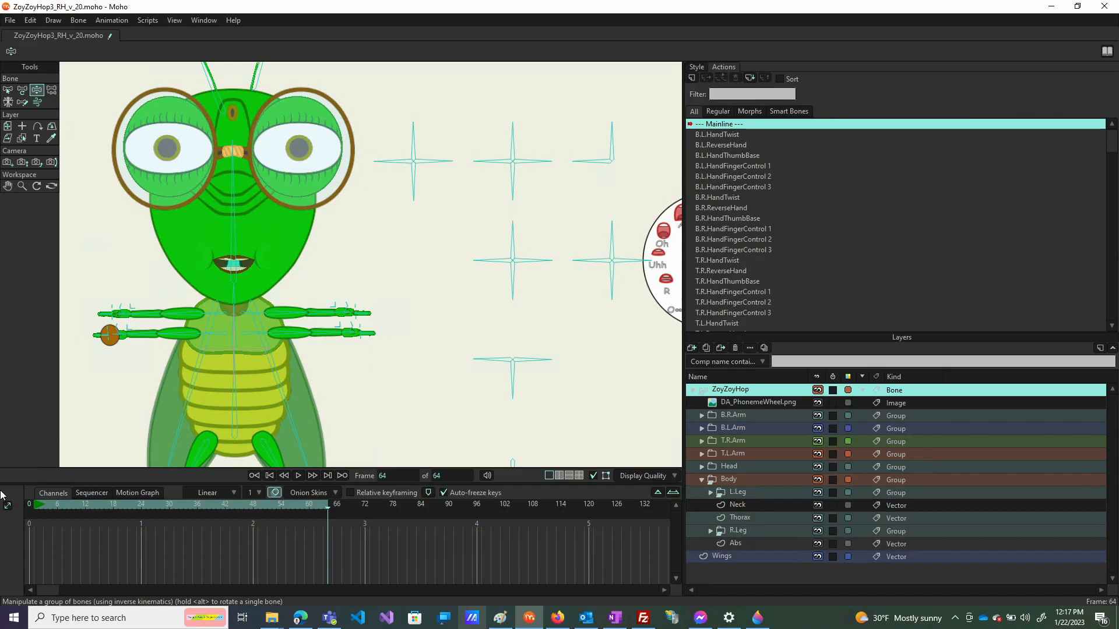
Rewind to frame 0, set the animation's end frame to 500 and bring the whole character and its controls into view
{"action": "left_click", "coordinate": [272, 477]}
{"action": "left_click", "coordinate": [444, 474]}
{"action": "type", "text": "500"}
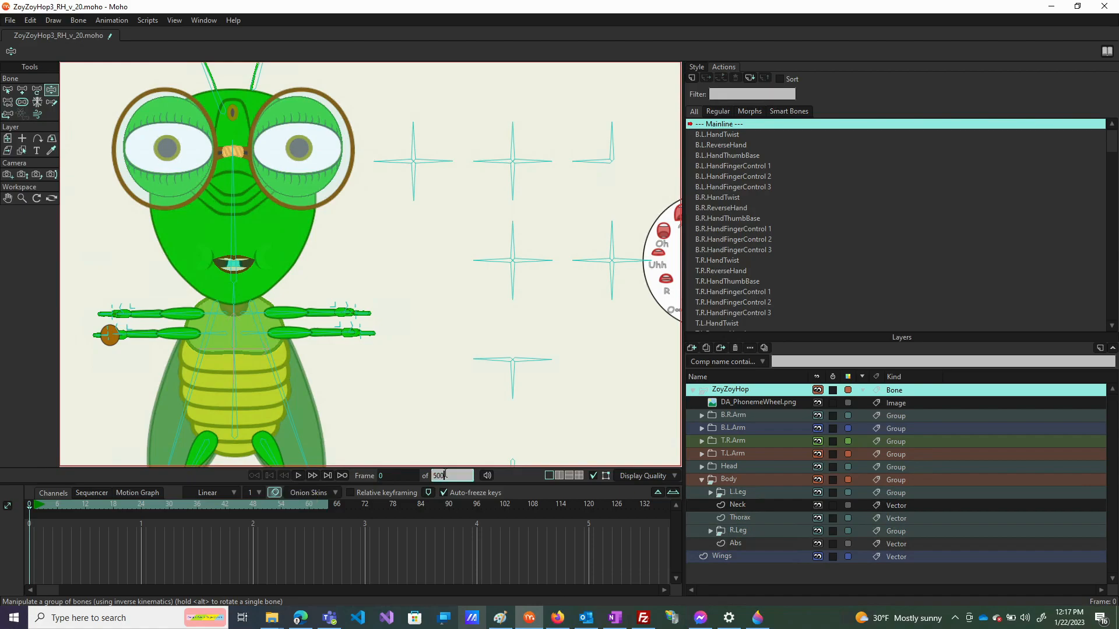
{"action": "key", "text": "Return"}
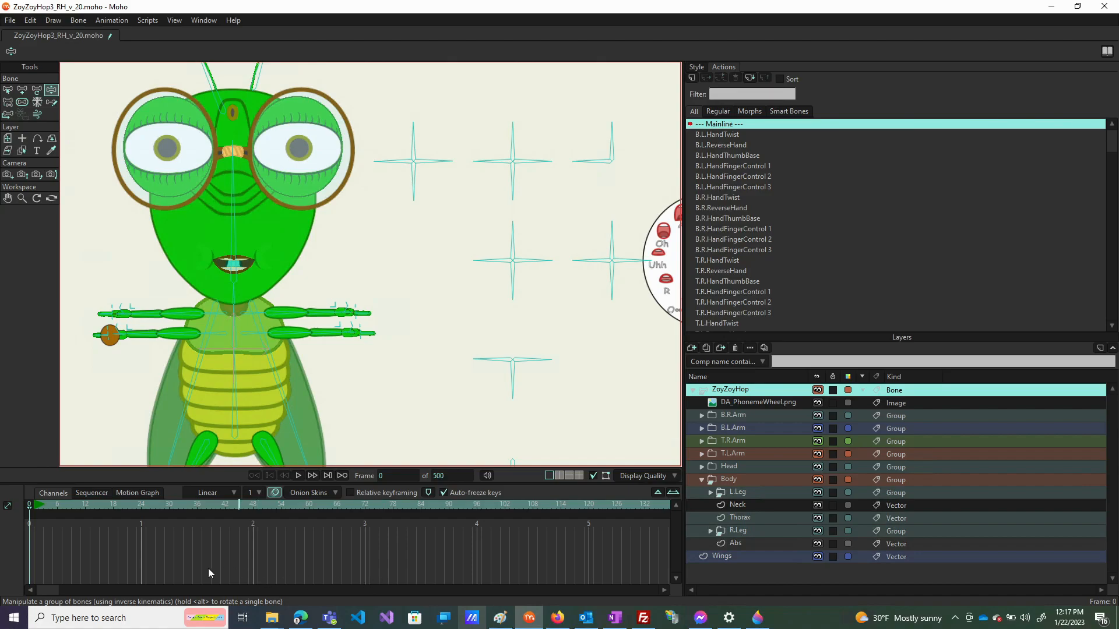
{"action": "scroll", "coordinate": [630, 353], "scroll_direction": "down", "scroll_amount": 3}
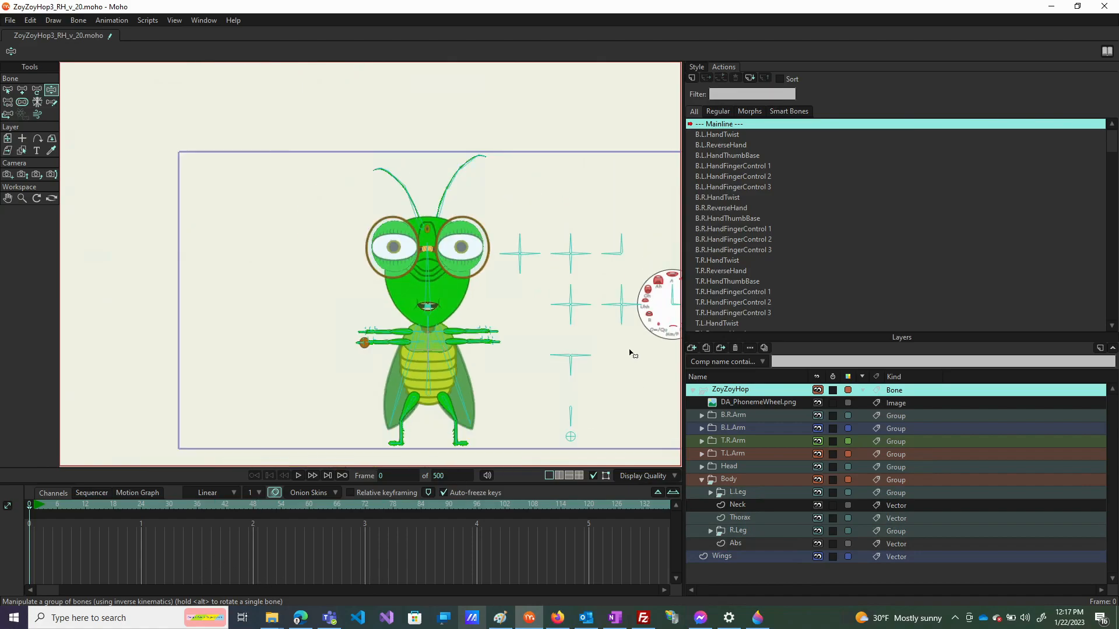
{"action": "left_click_drag", "start_coordinate": [448, 390], "coordinate": [417, 371]}
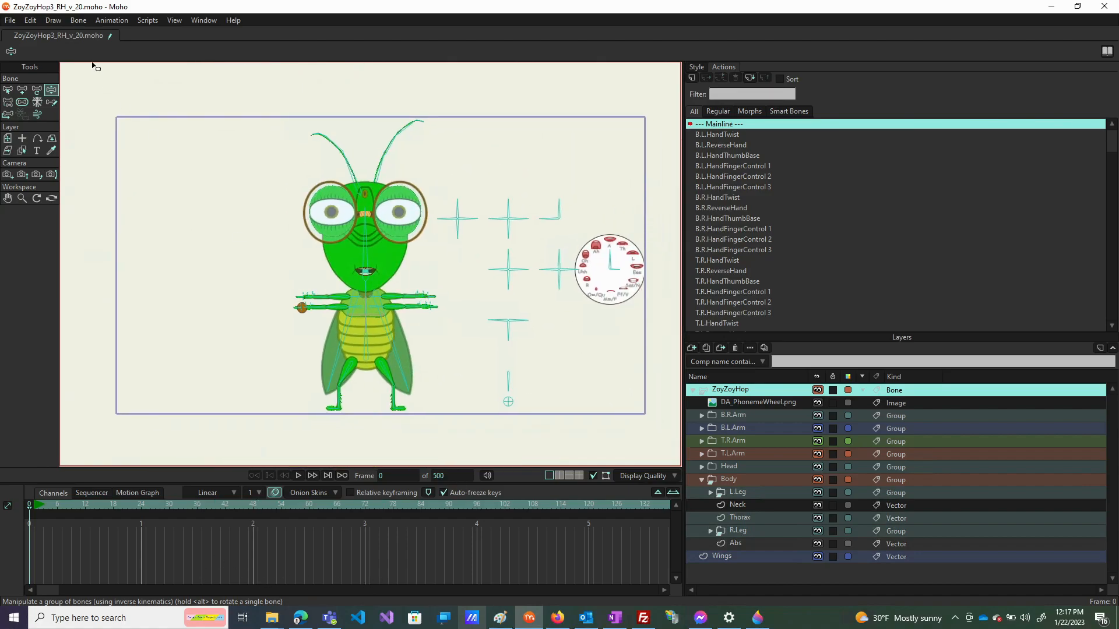
Test the torso twist and leg control bones by swinging each to both sides on the Mainline
{"action": "mouse_move", "coordinate": [510, 334]}
{"action": "left_mouse_down"}
{"action": "mouse_move", "coordinate": [493, 338]}
{"action": "mouse_move", "coordinate": [509, 333]}
{"action": "mouse_move", "coordinate": [527, 341]}
{"action": "mouse_move", "coordinate": [497, 343]}
{"action": "mouse_move", "coordinate": [525, 349]}
{"action": "mouse_move", "coordinate": [489, 341]}
{"action": "mouse_move", "coordinate": [525, 345]}
{"action": "mouse_move", "coordinate": [500, 341]}
{"action": "left_mouse_up"}
{"action": "mouse_move", "coordinate": [509, 385]}
{"action": "left_mouse_down"}
{"action": "mouse_move", "coordinate": [491, 384]}
{"action": "mouse_move", "coordinate": [529, 394]}
{"action": "mouse_move", "coordinate": [502, 392]}
{"action": "left_mouse_up"}
{"action": "left_click_drag", "start_coordinate": [504, 341], "coordinate": [490, 338]}
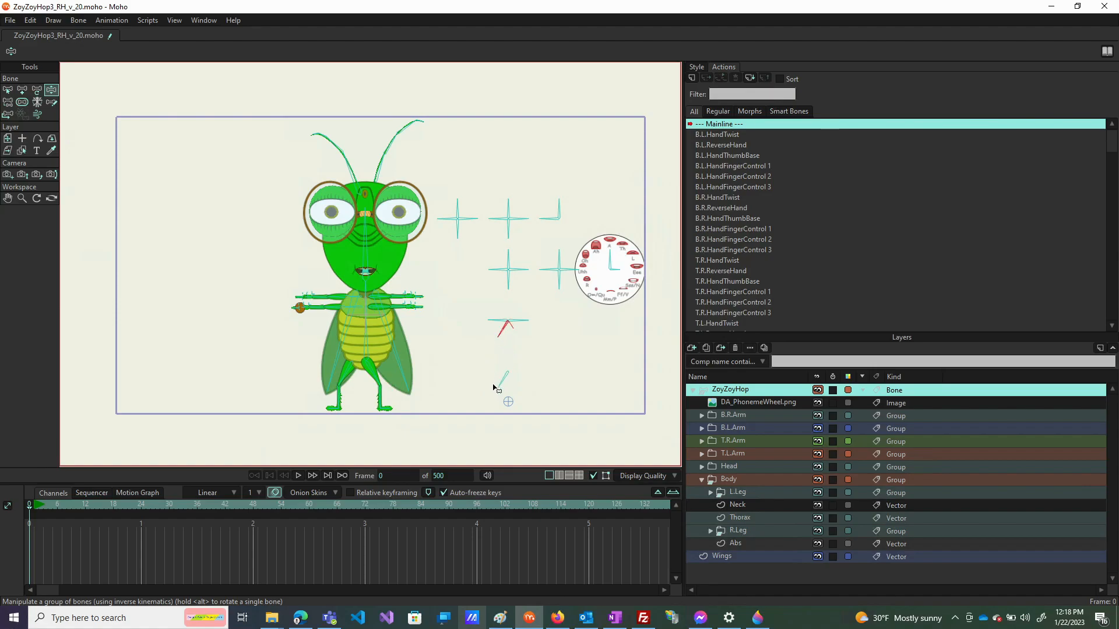
{"action": "left_click_drag", "start_coordinate": [494, 388], "coordinate": [516, 388]}
{"action": "left_click_drag", "start_coordinate": [512, 330], "coordinate": [535, 342]}
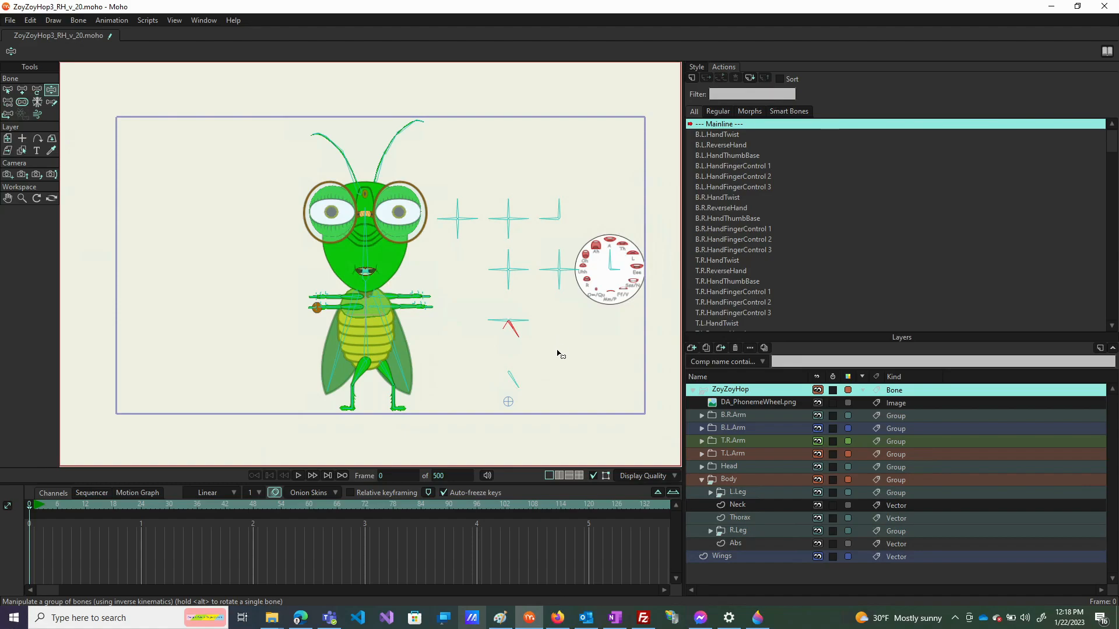
{"action": "mouse_move", "coordinate": [509, 382]}
{"action": "left_mouse_down"}
{"action": "mouse_move", "coordinate": [460, 392]}
{"action": "mouse_move", "coordinate": [532, 393]}
{"action": "mouse_move", "coordinate": [494, 389]}
{"action": "mouse_move", "coordinate": [524, 362]}
{"action": "mouse_move", "coordinate": [511, 335]}
{"action": "mouse_move", "coordinate": [495, 343]}
{"action": "mouse_move", "coordinate": [538, 338]}
{"action": "mouse_move", "coordinate": [488, 345]}
{"action": "mouse_move", "coordinate": [517, 349]}
{"action": "mouse_move", "coordinate": [497, 359]}
{"action": "mouse_move", "coordinate": [506, 356]}
{"action": "mouse_move", "coordinate": [512, 385]}
{"action": "left_mouse_up"}
{"action": "left_click", "coordinate": [509, 383]}
{"action": "mouse_move", "coordinate": [516, 387]}
{"action": "left_mouse_down"}
{"action": "mouse_move", "coordinate": [500, 382]}
{"action": "mouse_move", "coordinate": [523, 388]}
{"action": "mouse_move", "coordinate": [511, 392]}
{"action": "left_mouse_up"}
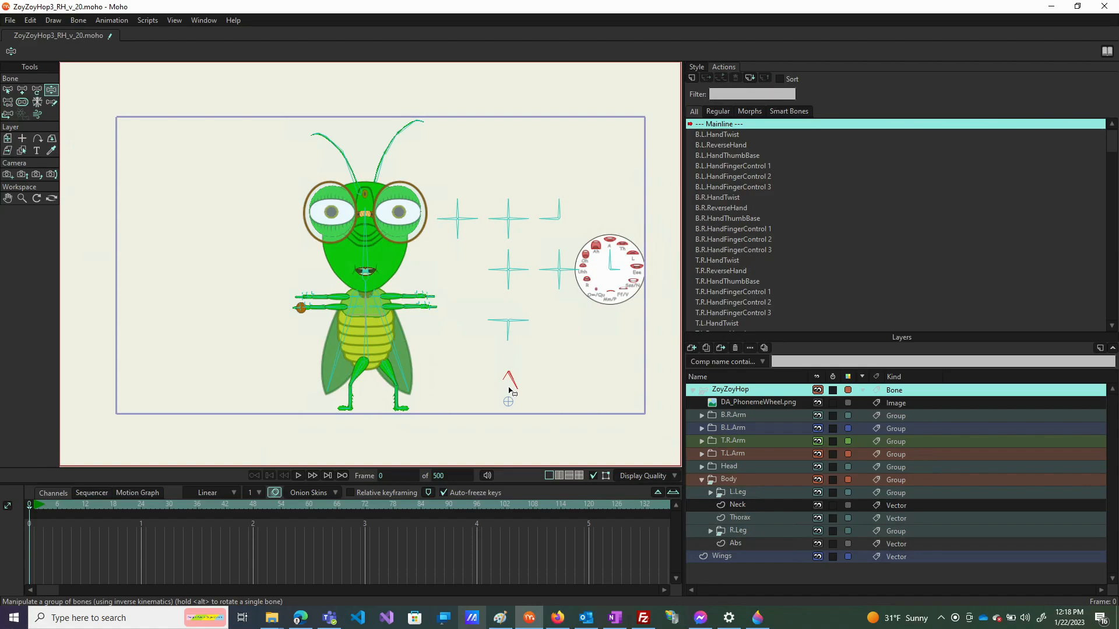
Select the Abs layer in the Body group and open the Legs_l_r smart bone action for editing
{"action": "left_click", "coordinate": [752, 542]}
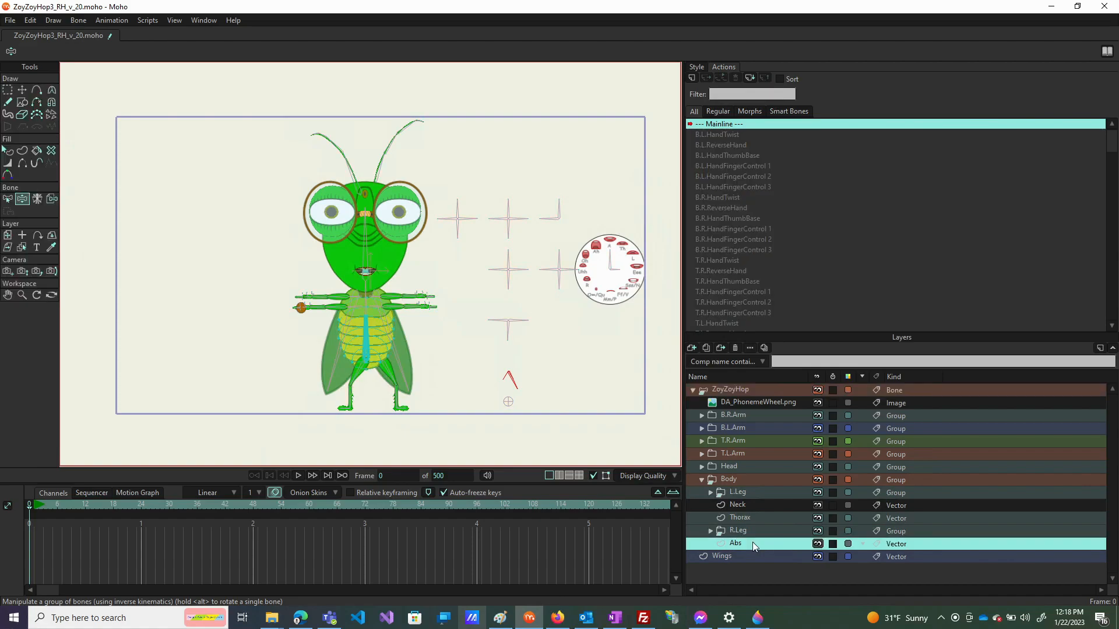
{"action": "scroll", "coordinate": [736, 291], "scroll_direction": "down", "scroll_amount": 3}
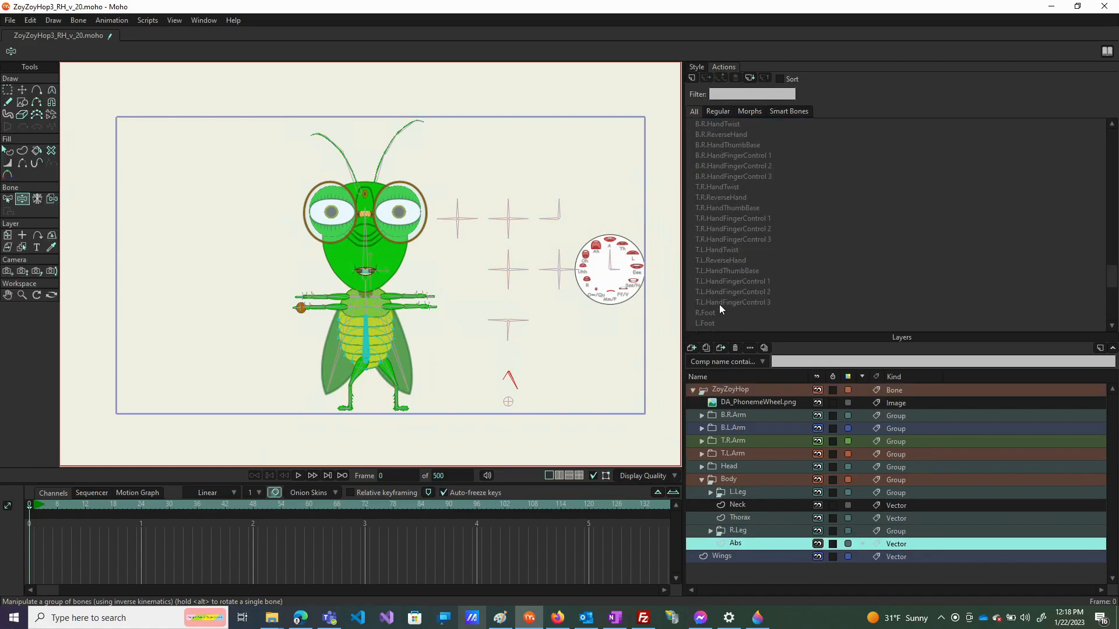
{"action": "scroll", "coordinate": [708, 290], "scroll_direction": "up", "scroll_amount": 3}
{"action": "scroll", "coordinate": [715, 292], "scroll_direction": "down", "scroll_amount": 3}
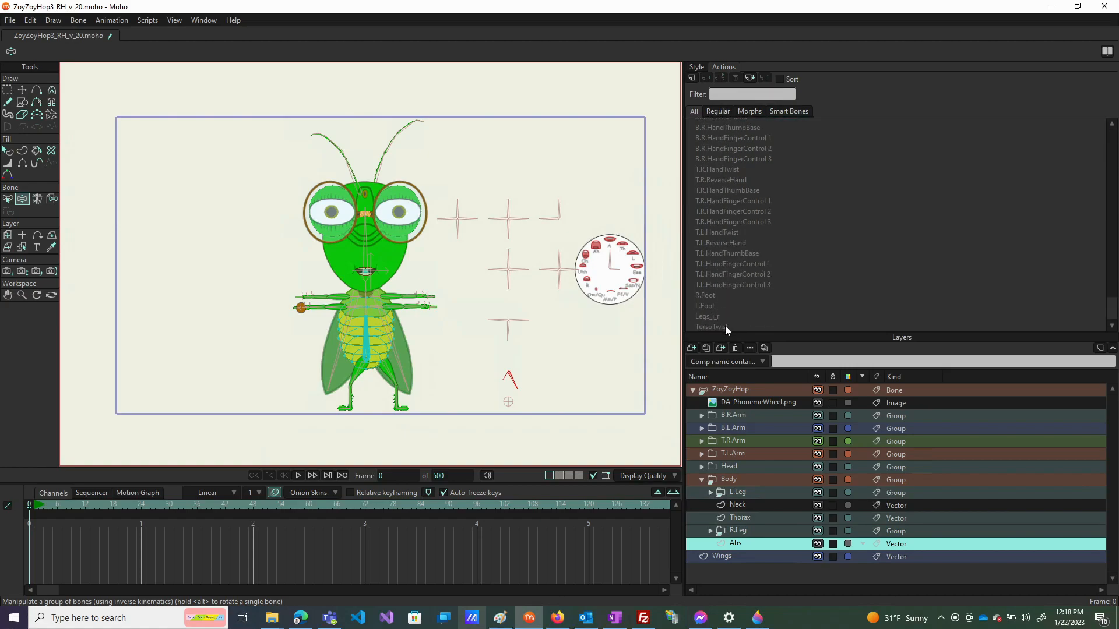
{"action": "double_click", "coordinate": [712, 317]}
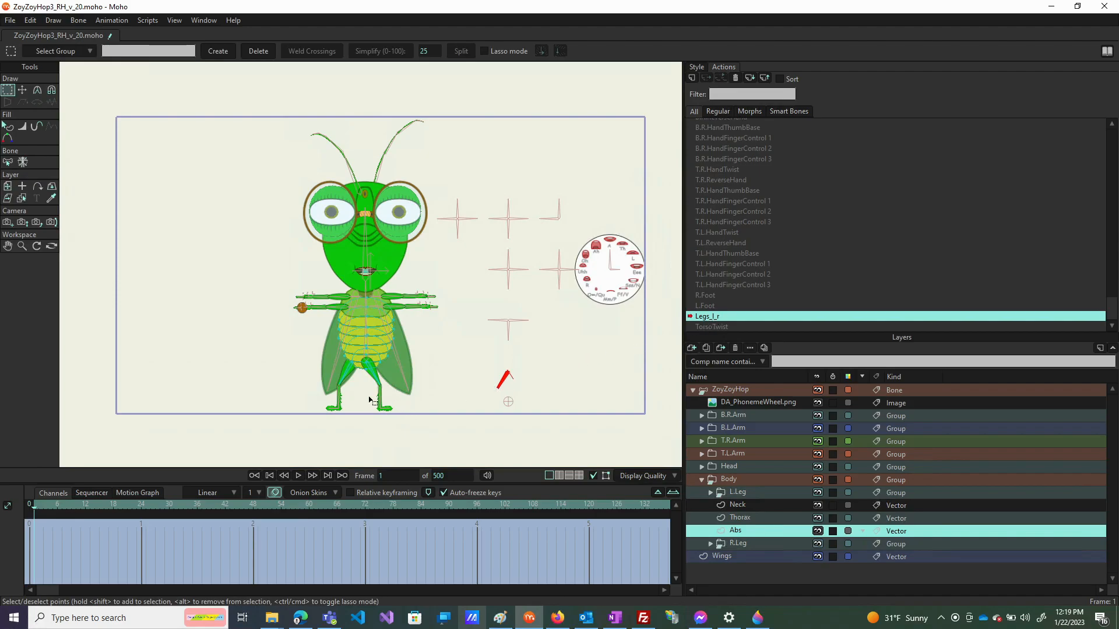
At frame 1 of the Legs_l_r action, select all the Abs points and narrow them horizontally from both sides
{"action": "key", "text": "t"}
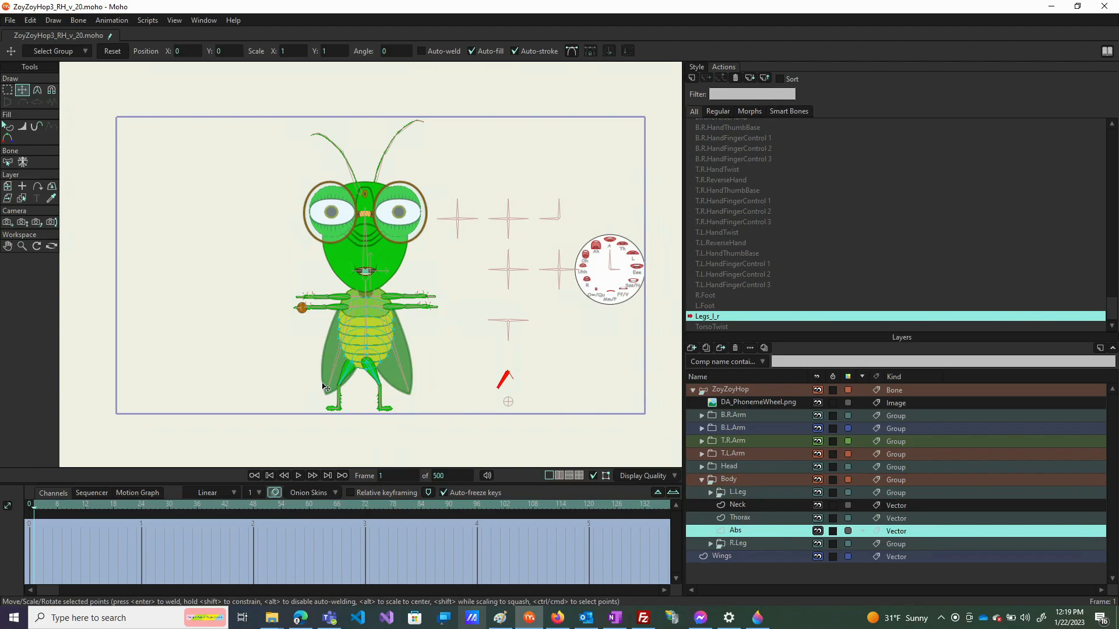
{"action": "key", "text": "g"}
{"action": "left_click_drag", "start_coordinate": [430, 396], "coordinate": [296, 297]}
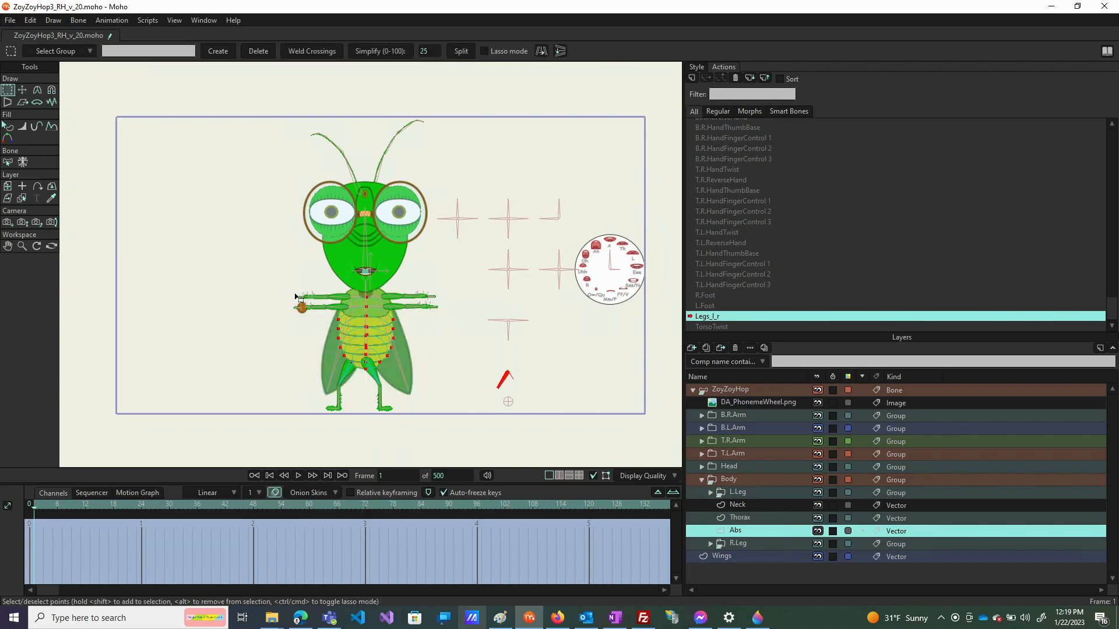
{"action": "key", "text": "t"}
{"action": "scroll", "coordinate": [376, 332], "scroll_direction": "up", "scroll_amount": 2}
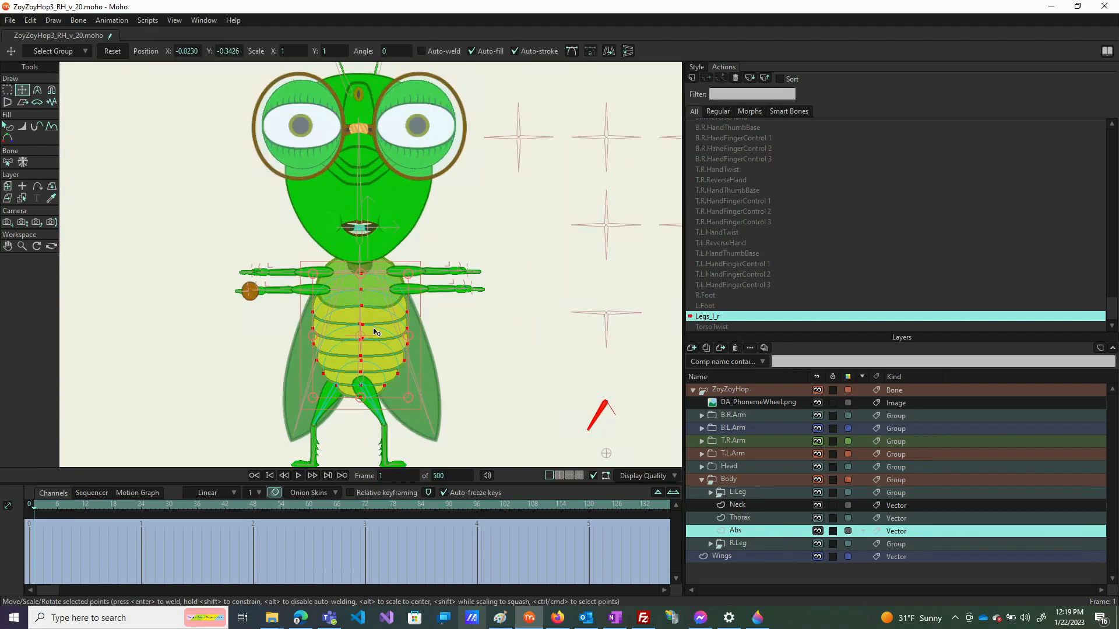
{"action": "scroll", "coordinate": [376, 332], "scroll_direction": "up", "scroll_amount": 1}
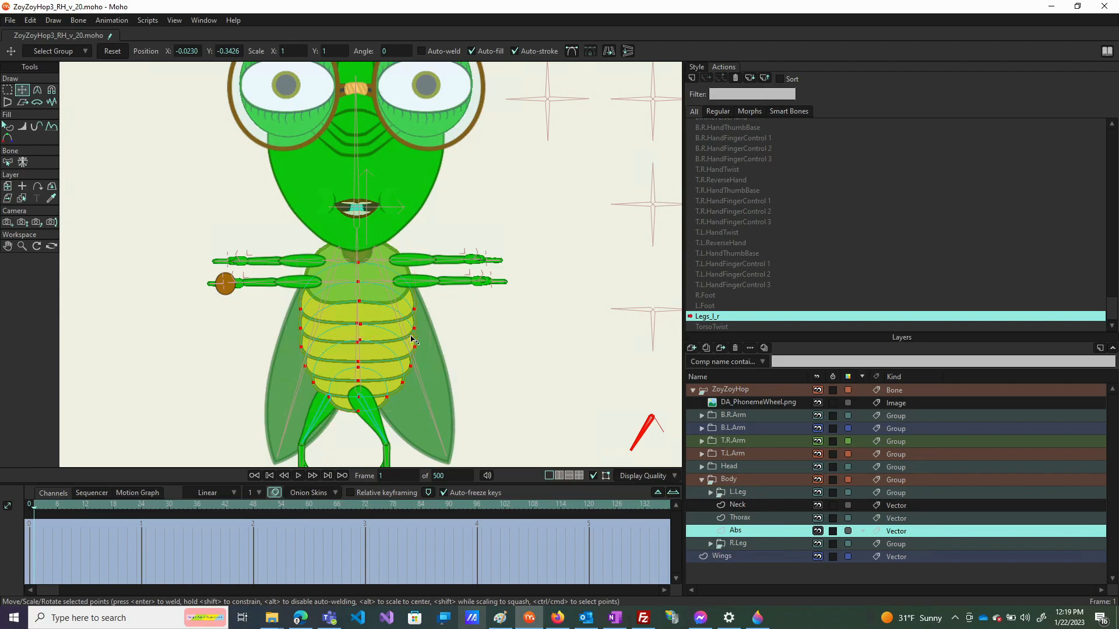
{"action": "left_click_drag", "start_coordinate": [415, 341], "coordinate": [402, 341]}
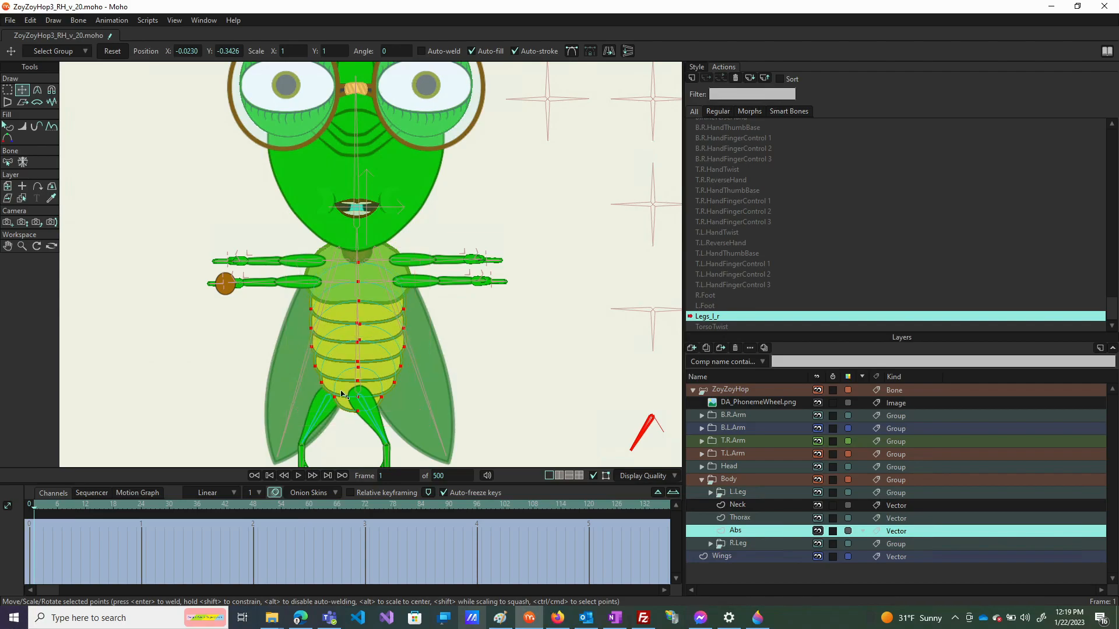
Key the narrowed Abs shape at frame 64 and select all its points again
{"action": "left_click", "coordinate": [326, 504]}
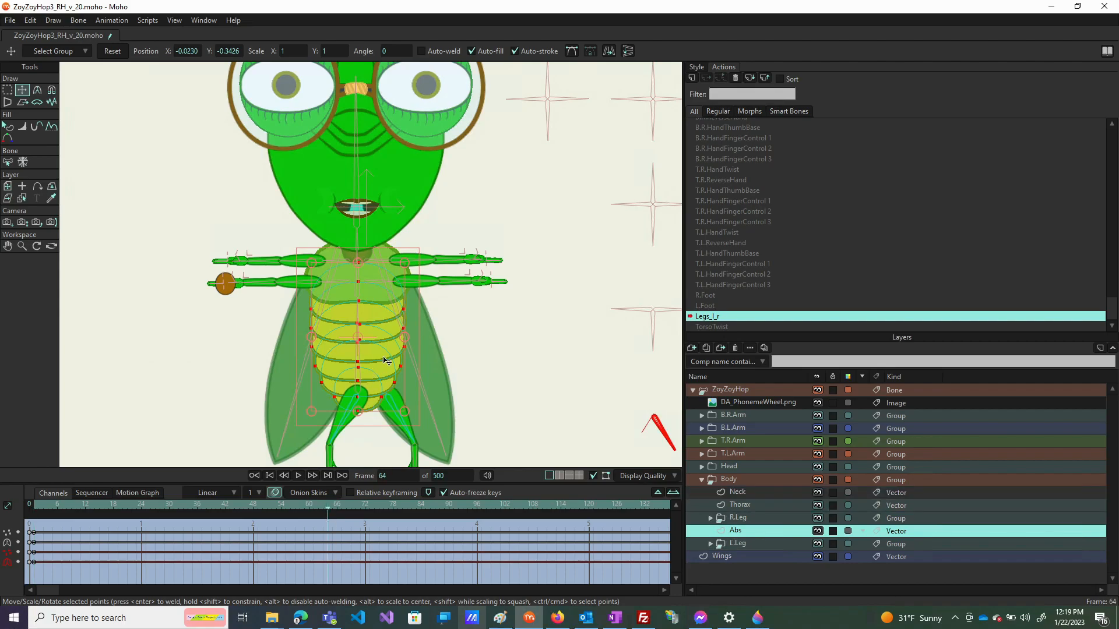
{"action": "double_click", "coordinate": [404, 341]}
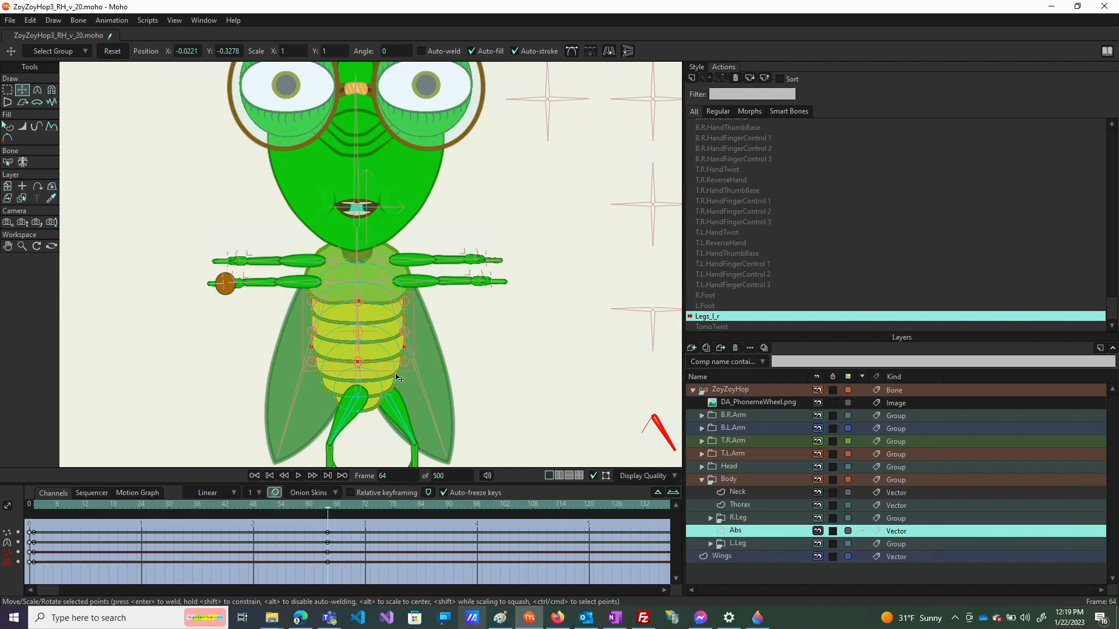
{"action": "key", "text": "g"}
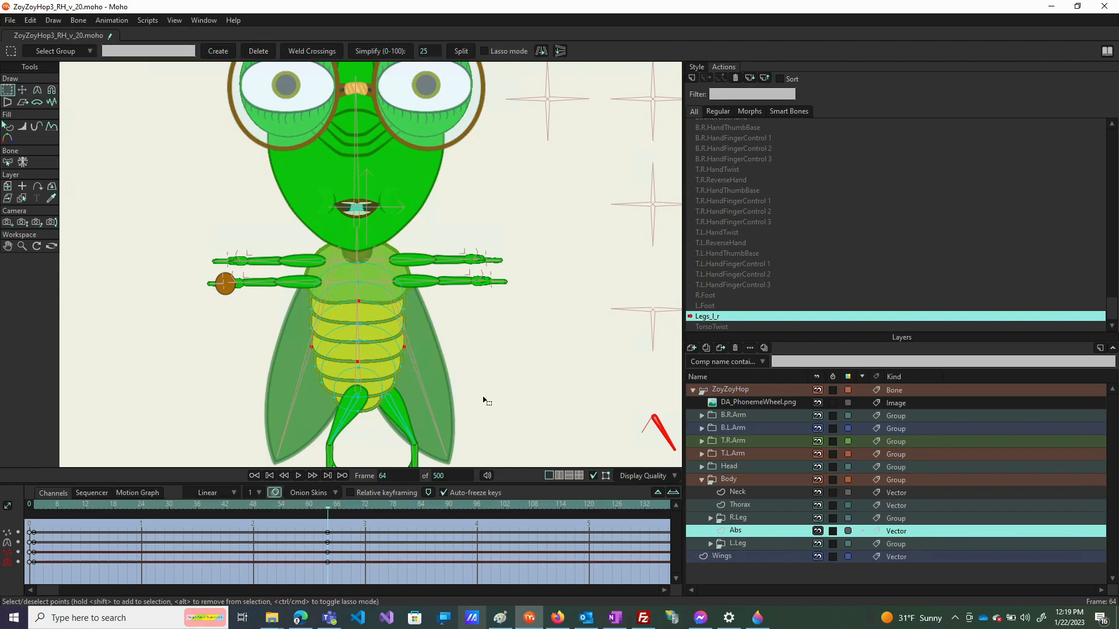
{"action": "left_click_drag", "start_coordinate": [485, 437], "coordinate": [161, 149]}
{"action": "key", "text": "t"}
{"action": "left_click", "coordinate": [385, 329], "text": "ctrl"}
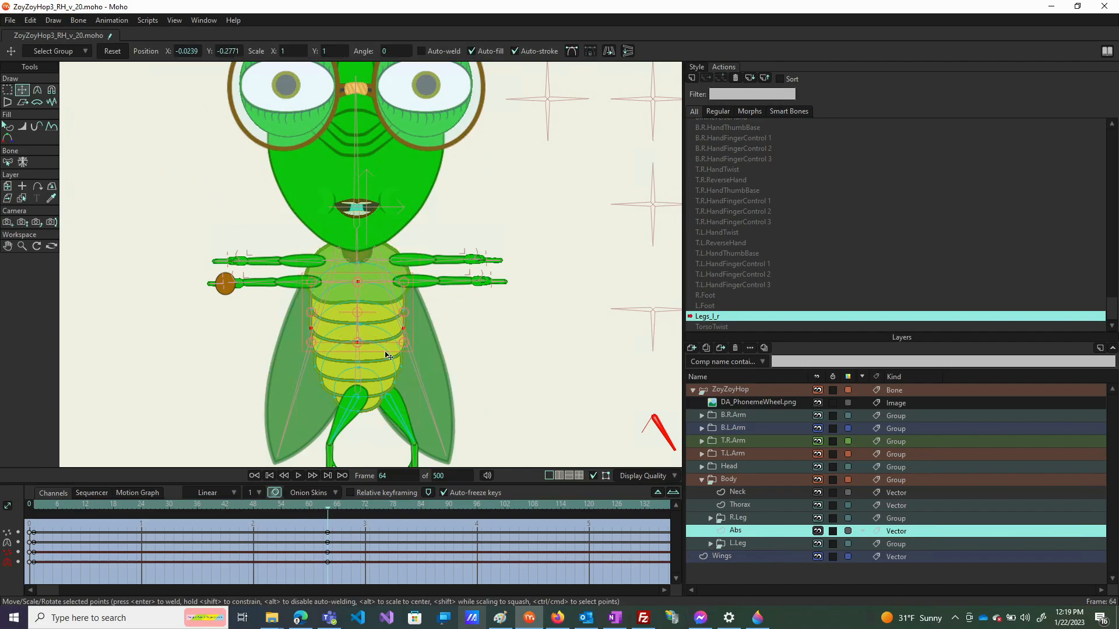
{"action": "key", "text": "g"}
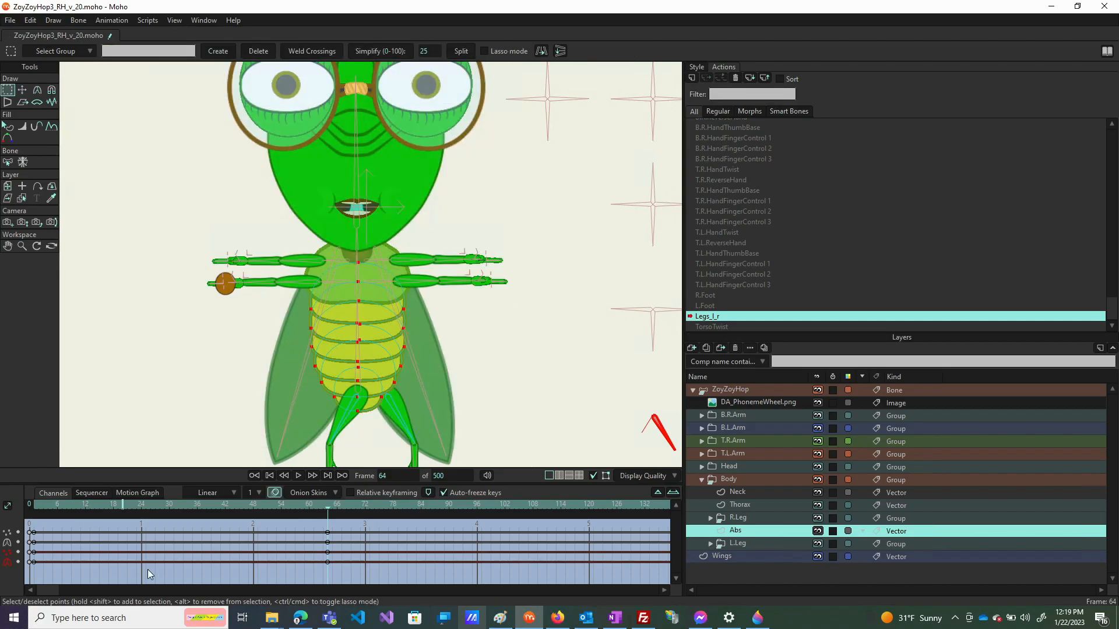
At frame 32, reset all Abs points to their original full width and scrub the timeline to check the change
{"action": "left_click", "coordinate": [178, 503]}
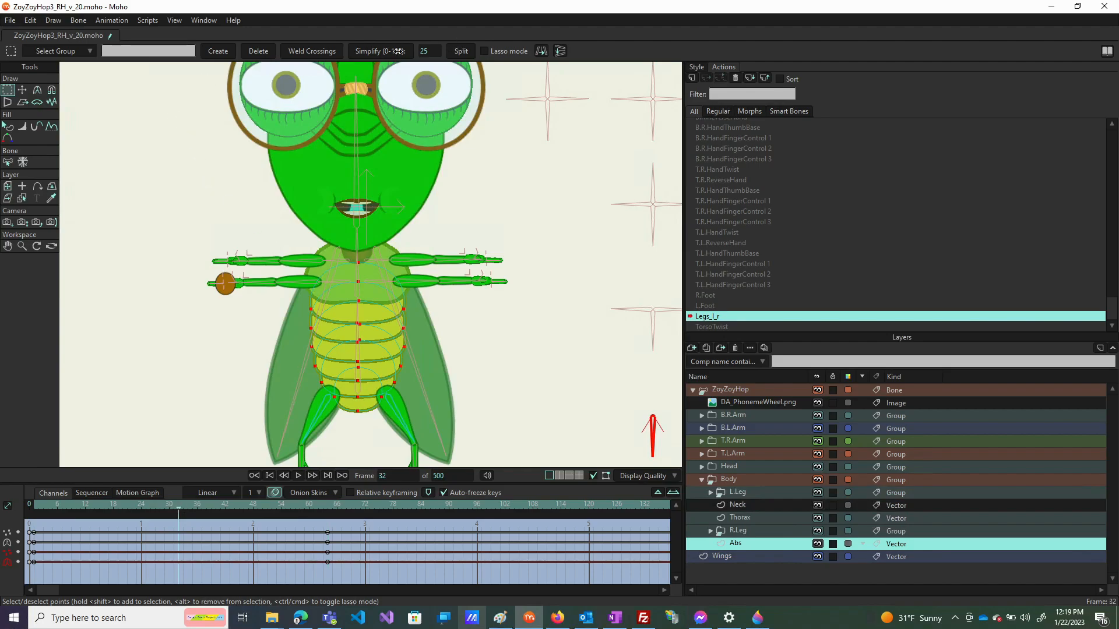
{"action": "left_click", "coordinate": [23, 92]}
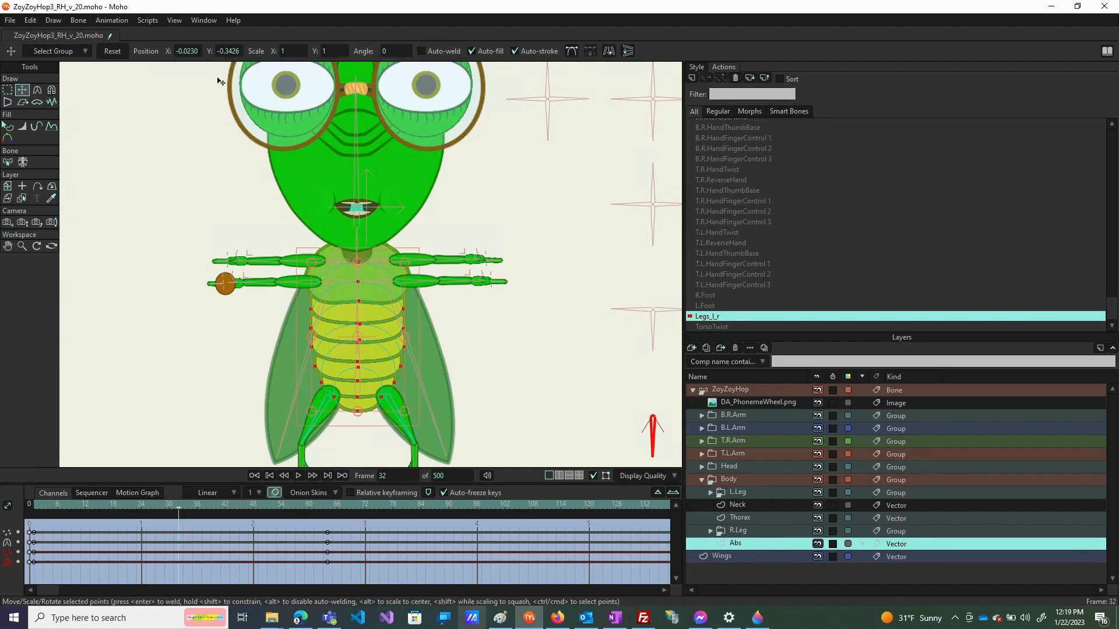
{"action": "left_click", "coordinate": [110, 54]}
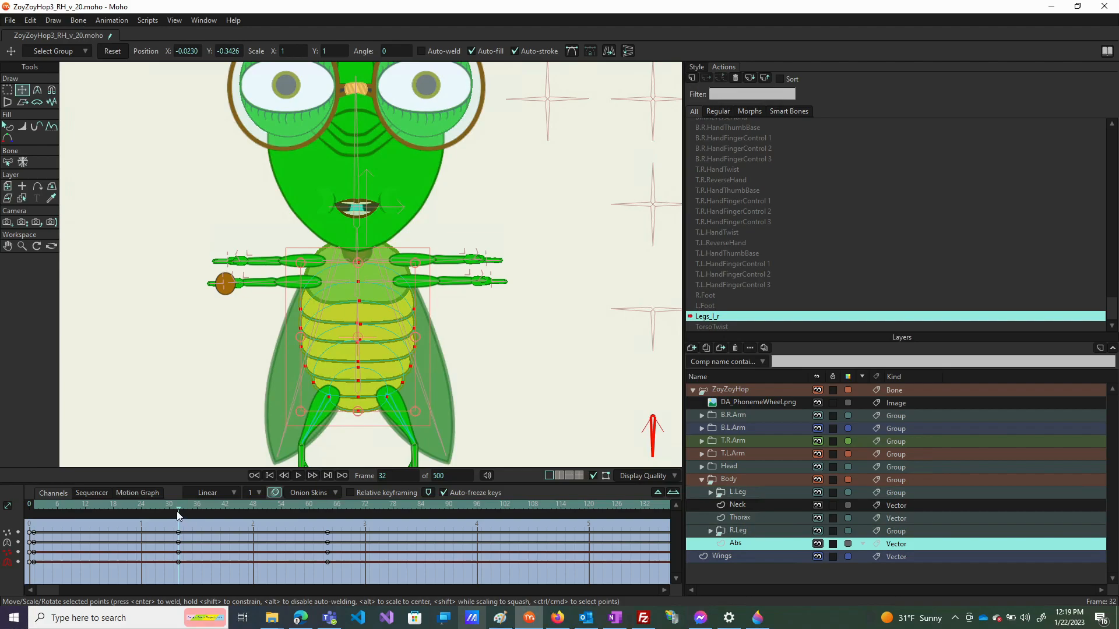
{"action": "left_click_drag", "start_coordinate": [179, 511], "coordinate": [150, 519]}
{"action": "left_click_drag", "start_coordinate": [229, 519], "coordinate": [254, 516]}
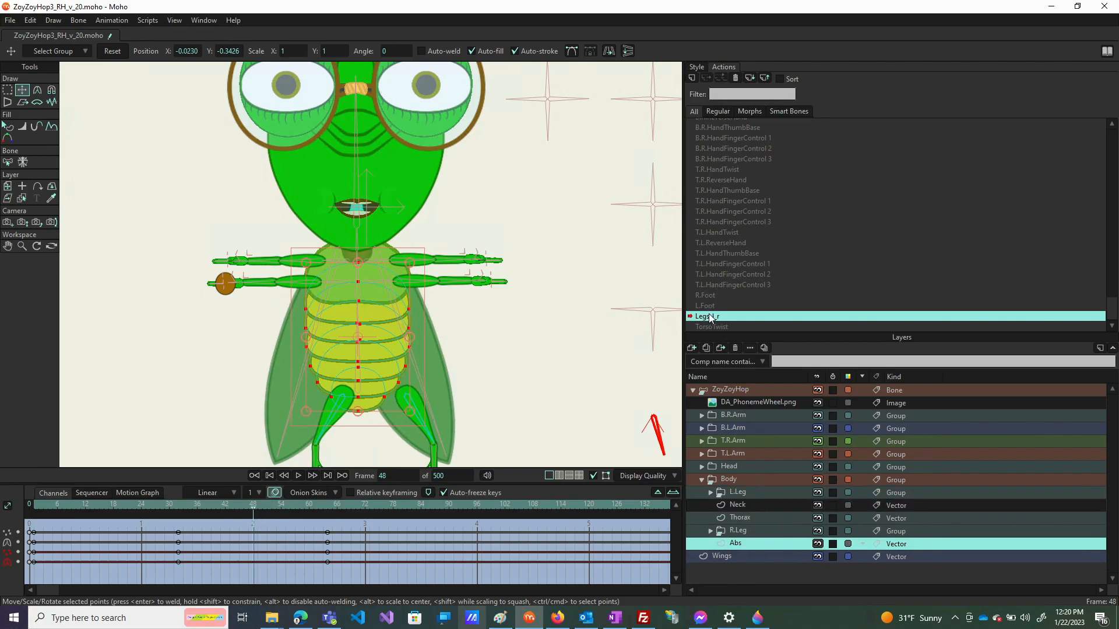
On the ZoyZoyHop layer at frame 48, move the left leg's upper bone slightly inward toward the abdomen
{"action": "left_click", "coordinate": [722, 393]}
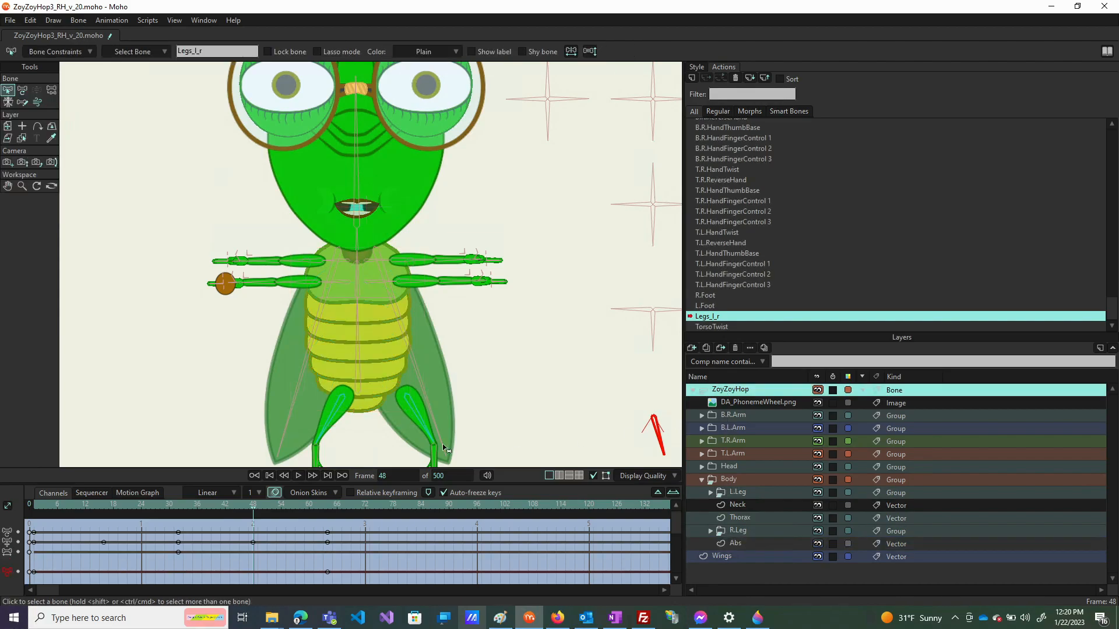
{"action": "left_click", "coordinate": [23, 89]}
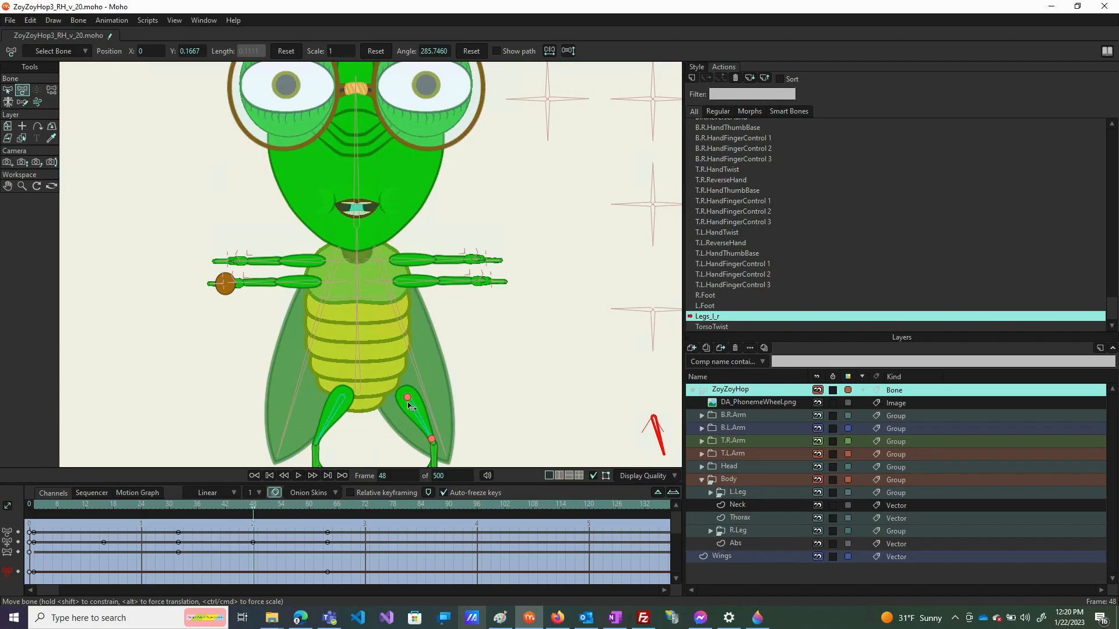
{"action": "left_click", "coordinate": [409, 401]}
{"action": "left_click_drag", "start_coordinate": [409, 401], "coordinate": [404, 401]}
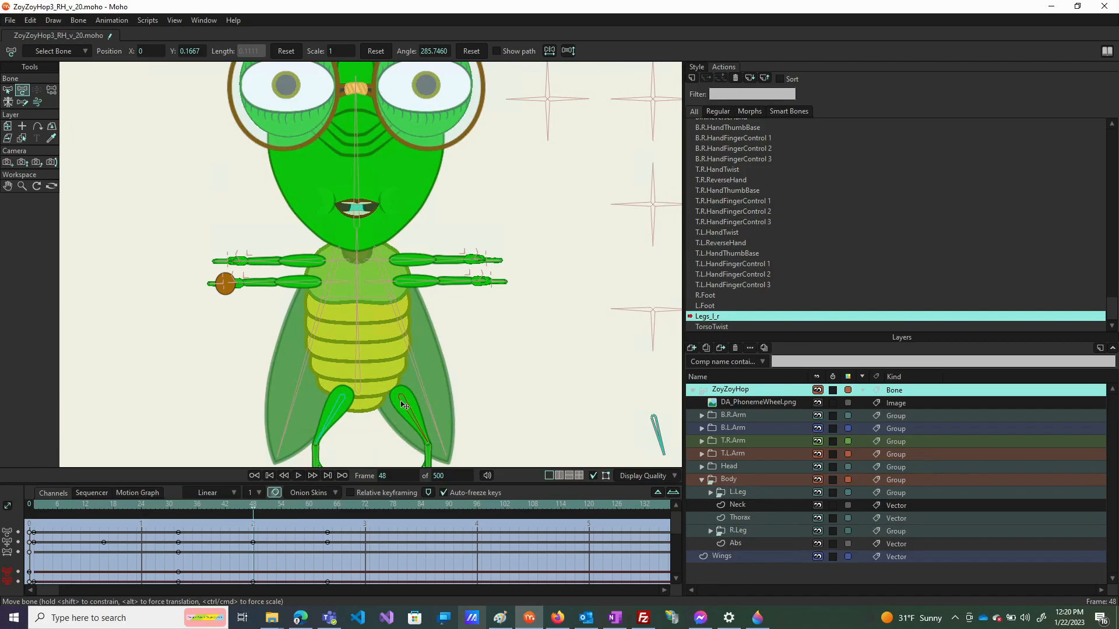
At frame 16, move the right thigh bone slightly inward toward the abdomen
{"action": "left_click", "coordinate": [104, 504]}
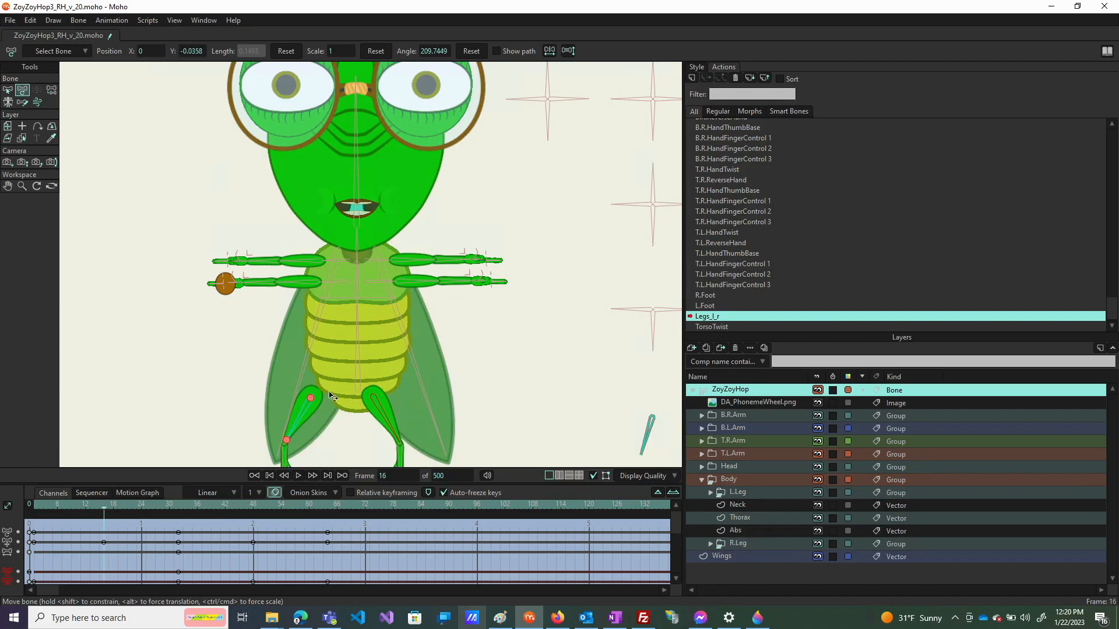
{"action": "left_click_drag", "start_coordinate": [308, 396], "coordinate": [311, 397]}
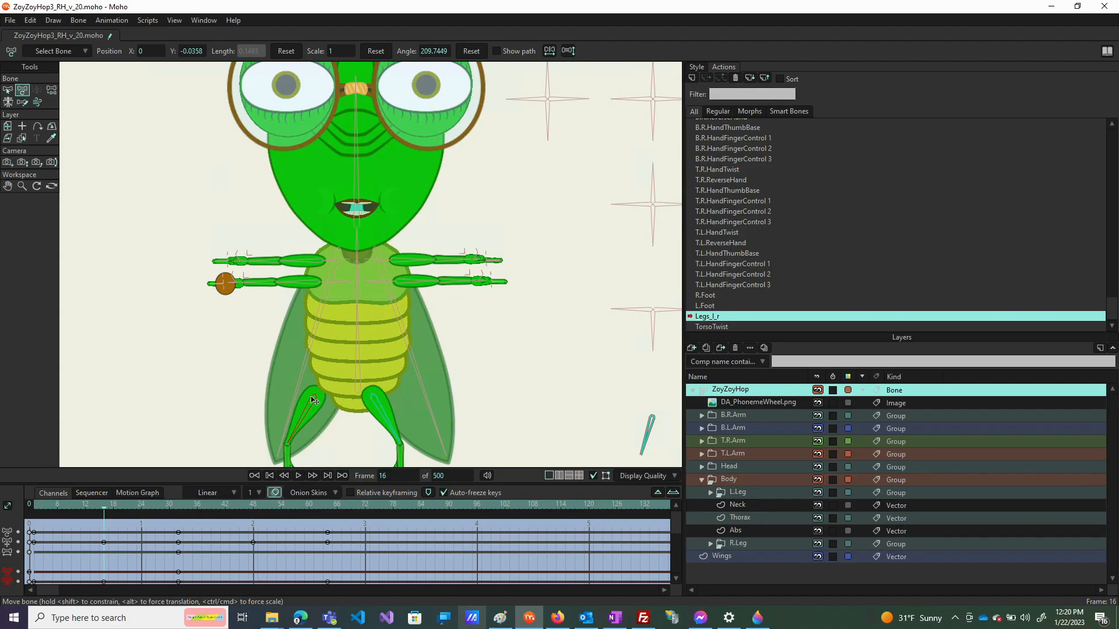
{"action": "left_click_drag", "start_coordinate": [311, 398], "coordinate": [311, 399]}
Return to the Mainline and test the leg and torso twist control bones in both directions with Manipulate Bones
{"action": "scroll", "coordinate": [753, 160], "scroll_direction": "up", "scroll_amount": 3}
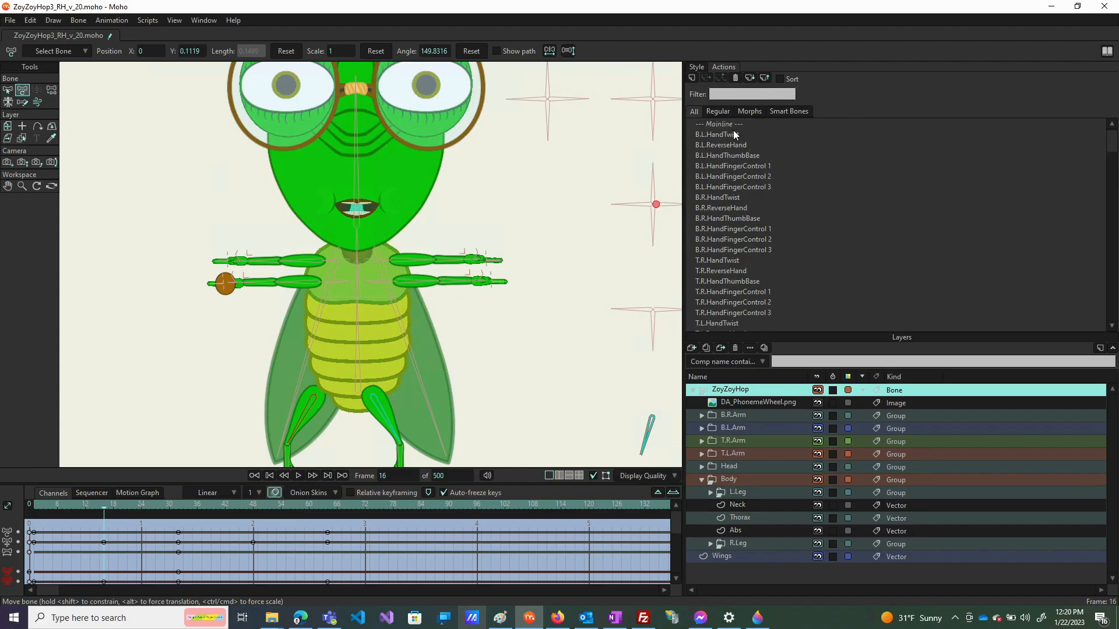
{"action": "double_click", "coordinate": [728, 124]}
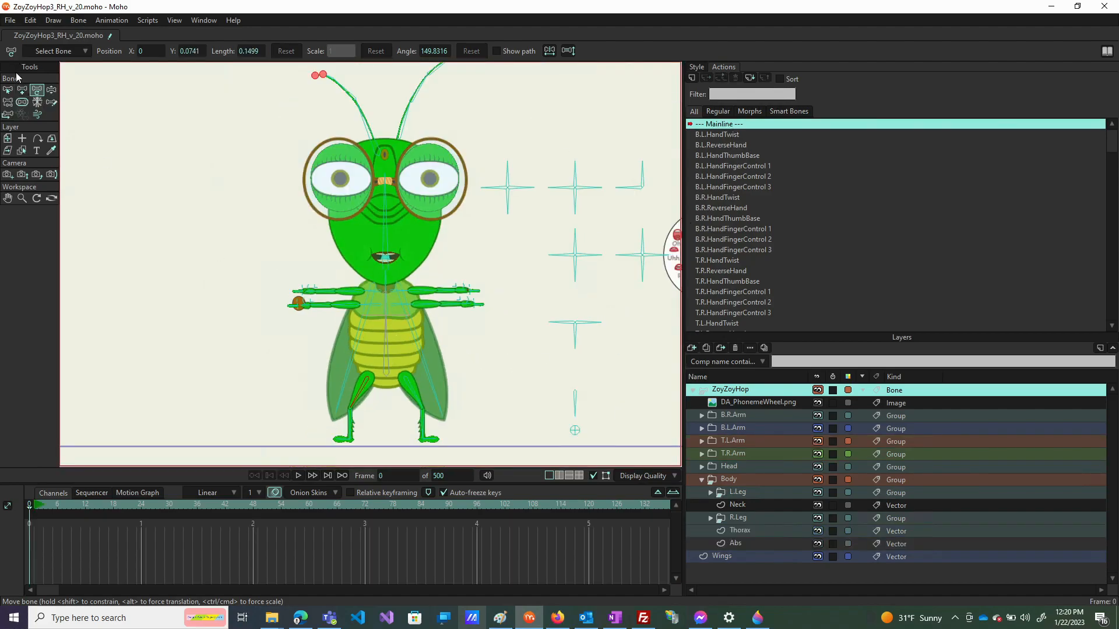
{"action": "left_click", "coordinate": [52, 91]}
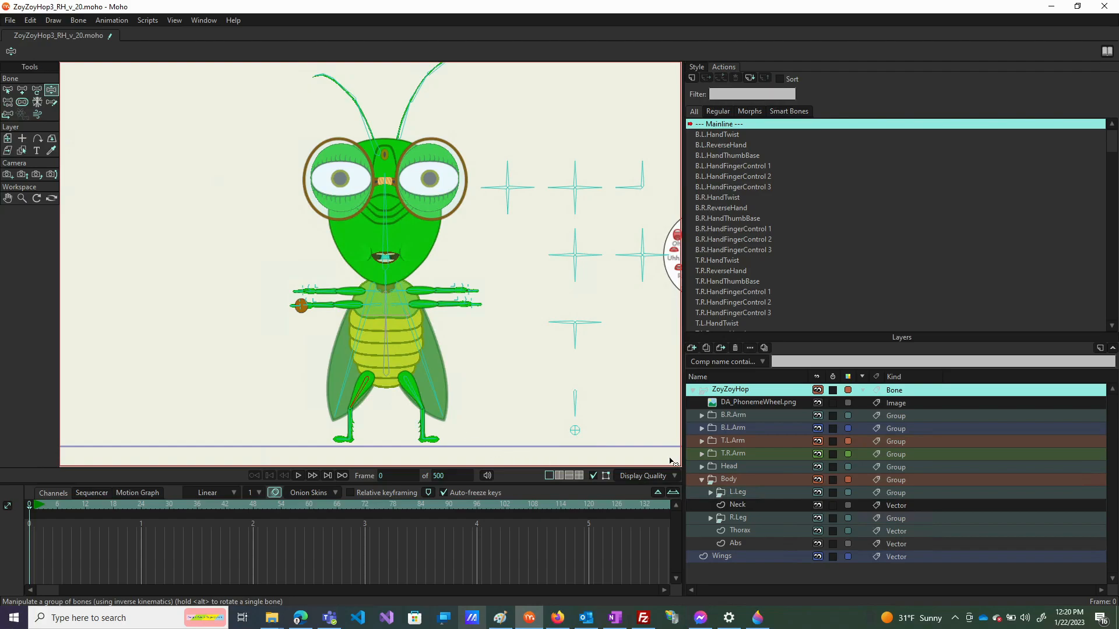
{"action": "left_click_drag", "start_coordinate": [585, 416], "coordinate": [608, 445]}
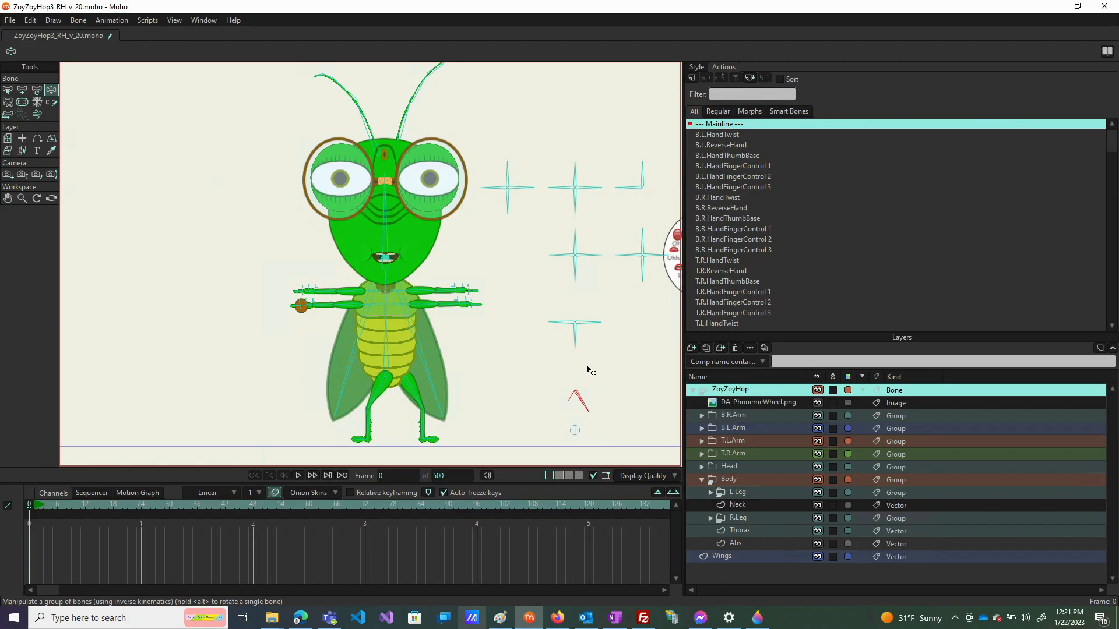
{"action": "left_click_drag", "start_coordinate": [579, 357], "coordinate": [644, 384]}
{"action": "left_click_drag", "start_coordinate": [579, 412], "coordinate": [548, 422]}
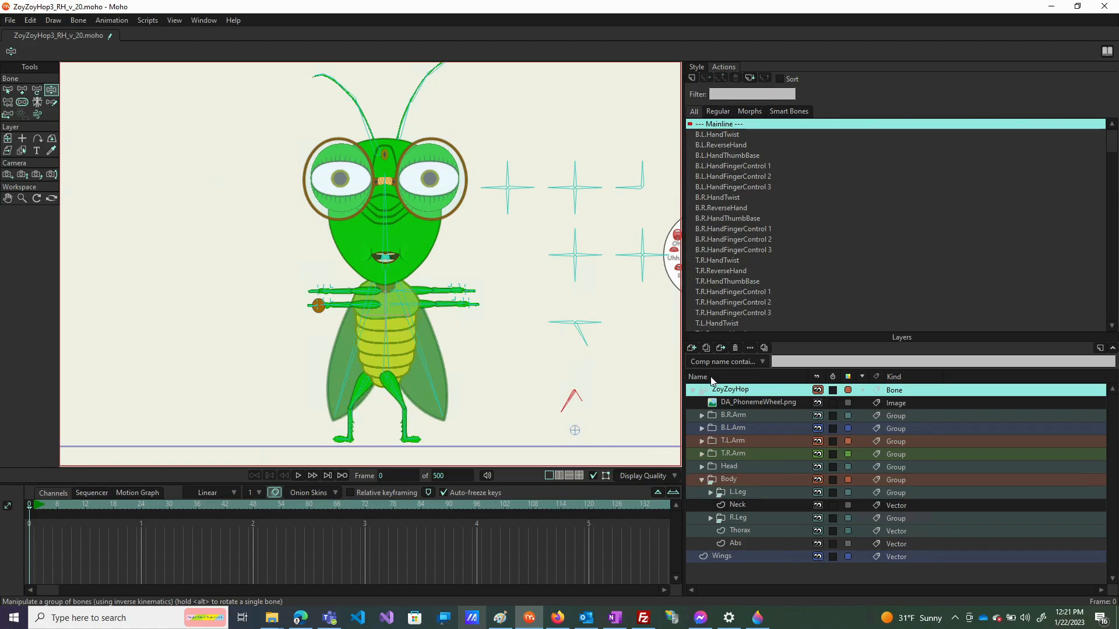
Reactivate the Legs_l_r action and move the R.Thigh bone inward under the abdomen at frame 1
{"action": "scroll", "coordinate": [718, 325], "scroll_direction": "down", "scroll_amount": 3}
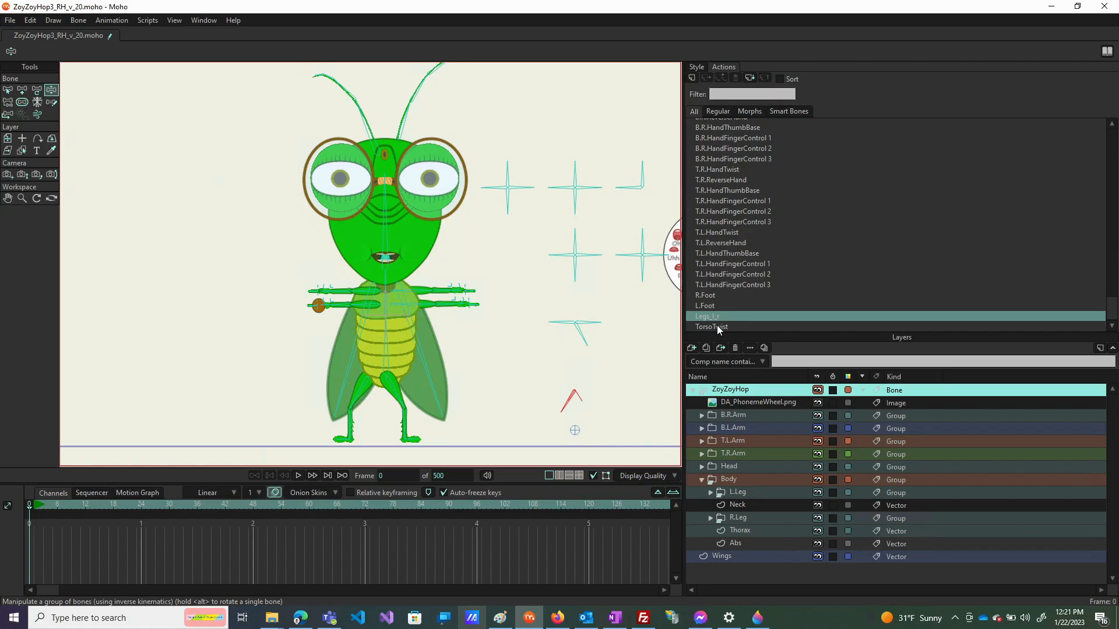
{"action": "double_click", "coordinate": [720, 317]}
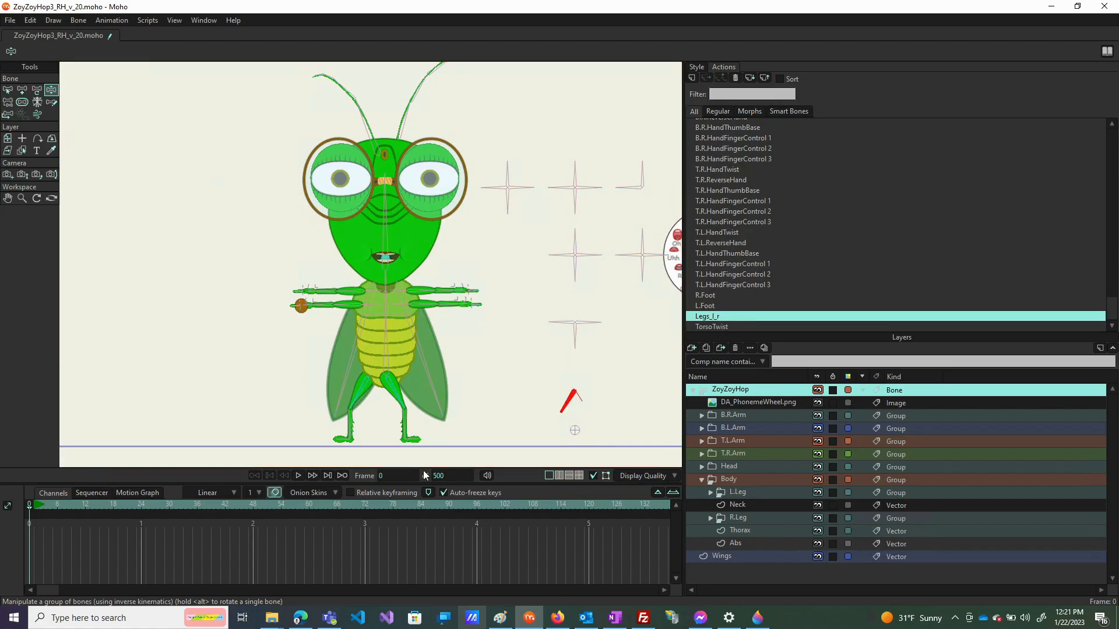
{"action": "scroll", "coordinate": [371, 382], "scroll_direction": "up", "scroll_amount": 5}
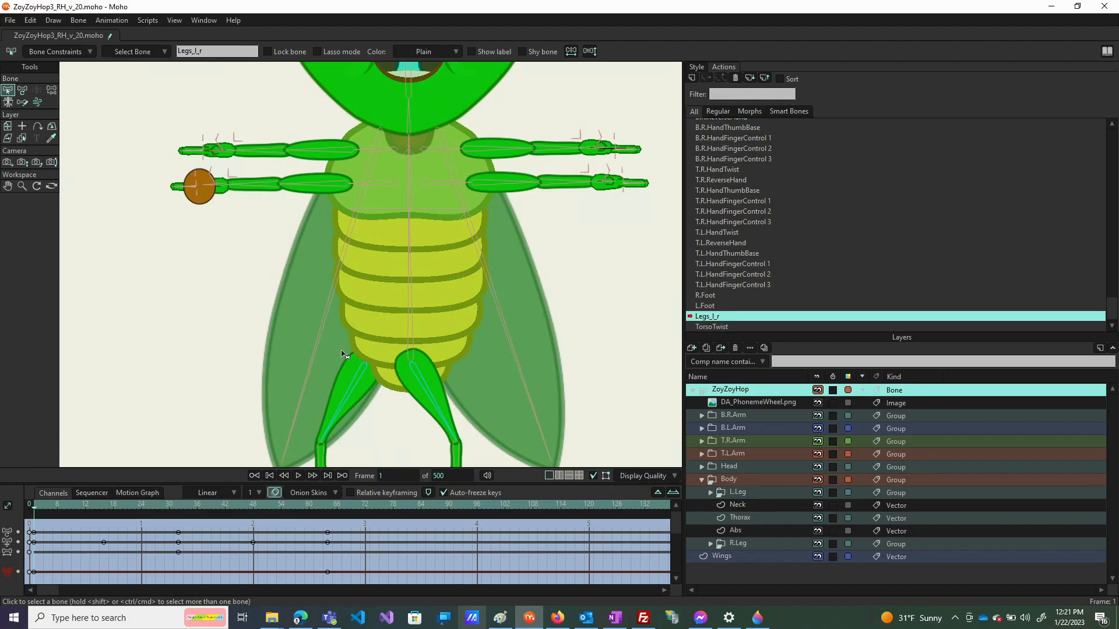
{"action": "left_click", "coordinate": [369, 371]}
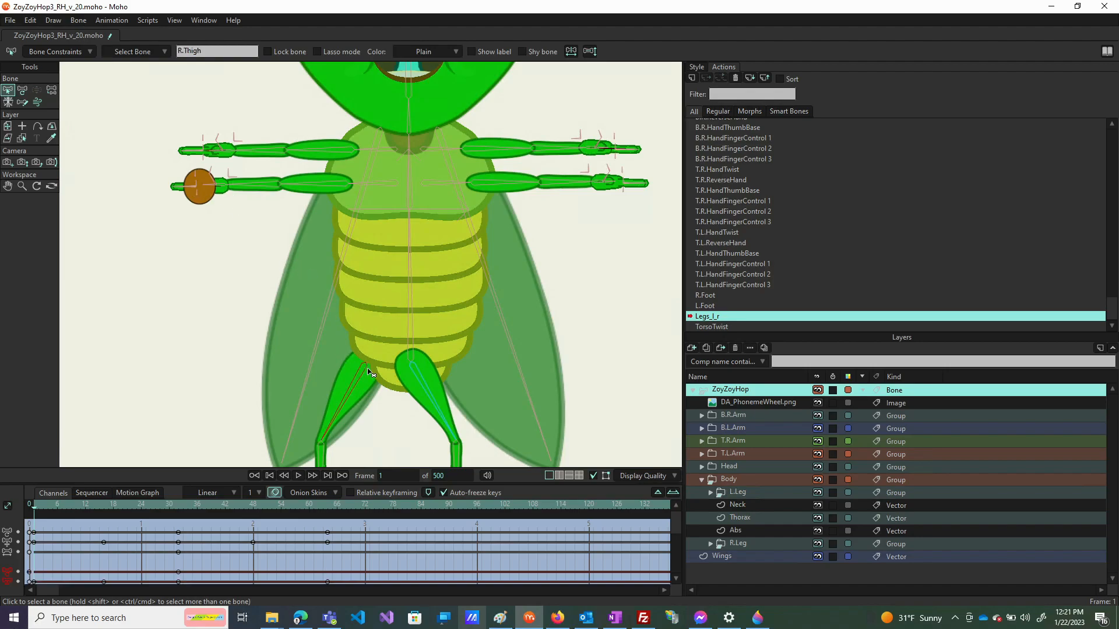
{"action": "key", "text": "t"}
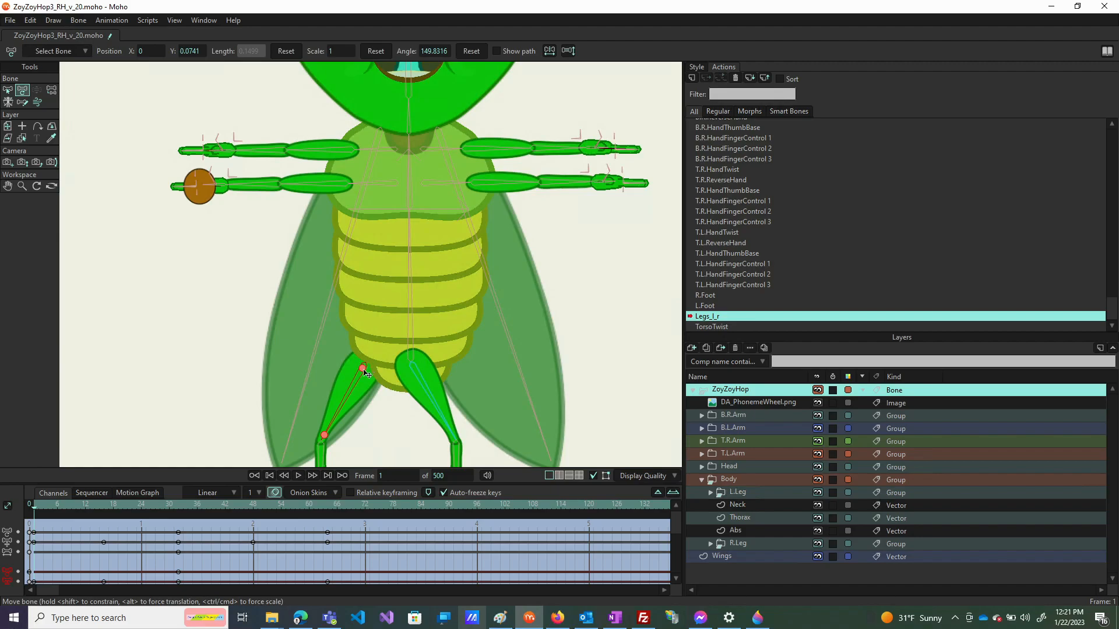
{"action": "left_click_drag", "start_coordinate": [366, 373], "coordinate": [387, 378]}
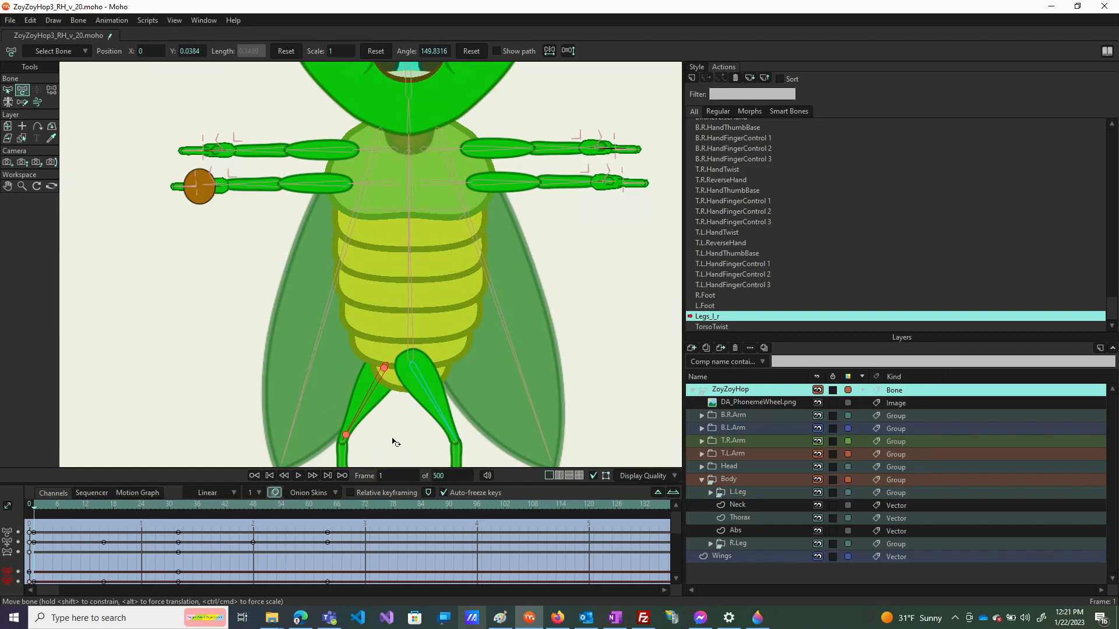
At frame 64, move the left thigh bone inward so it sits under the narrowed abdomen
{"action": "left_click", "coordinate": [330, 506]}
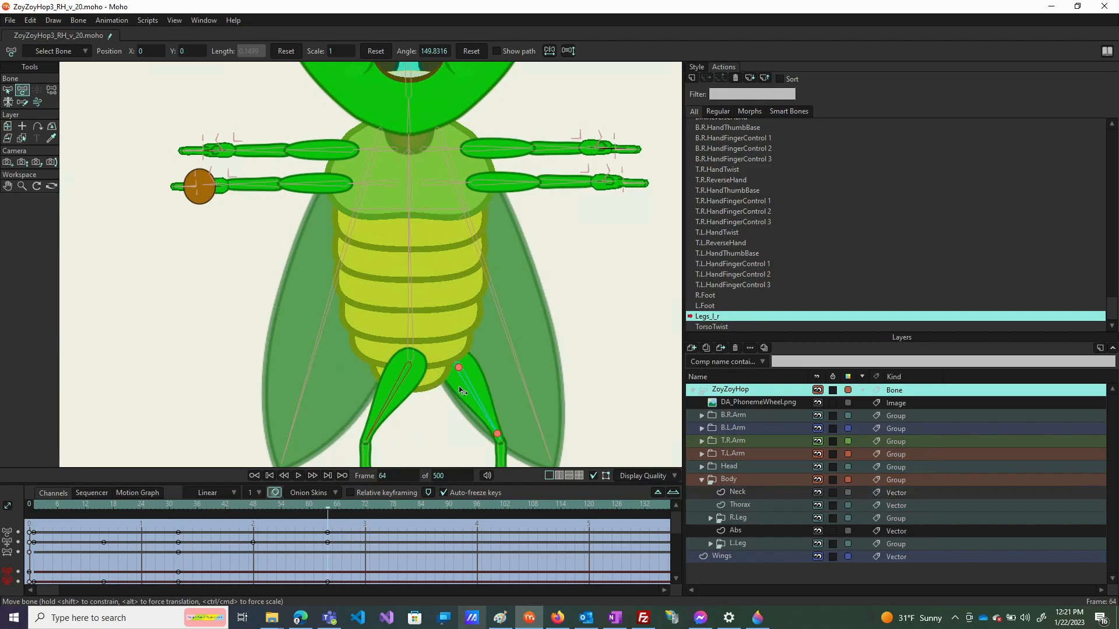
{"action": "left_click_drag", "start_coordinate": [459, 370], "coordinate": [444, 370]}
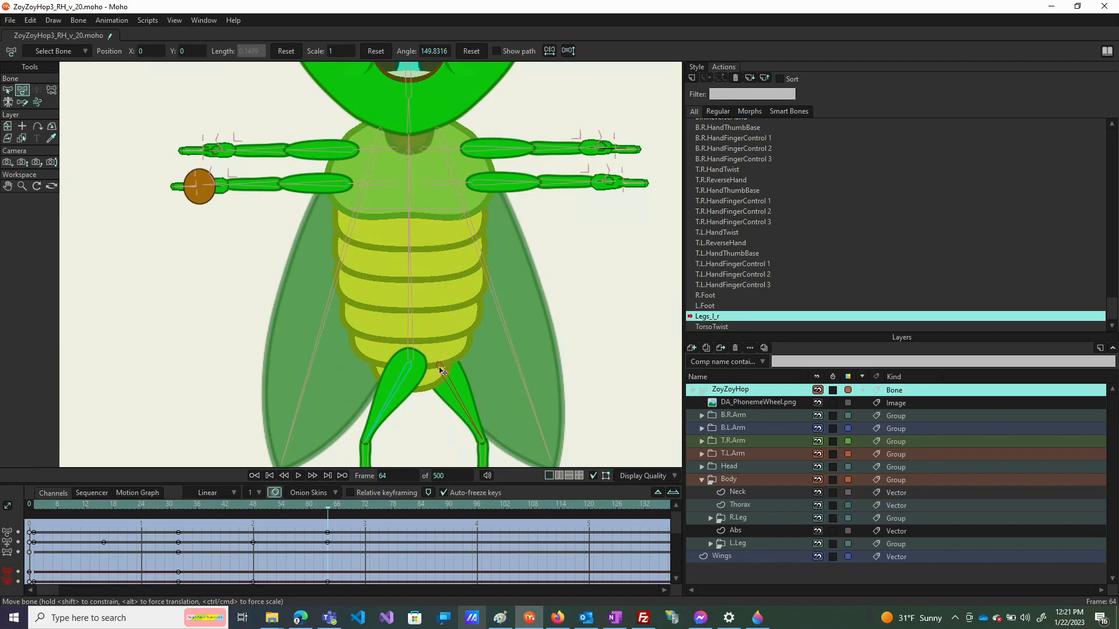
{"action": "left_click_drag", "start_coordinate": [443, 371], "coordinate": [440, 374]}
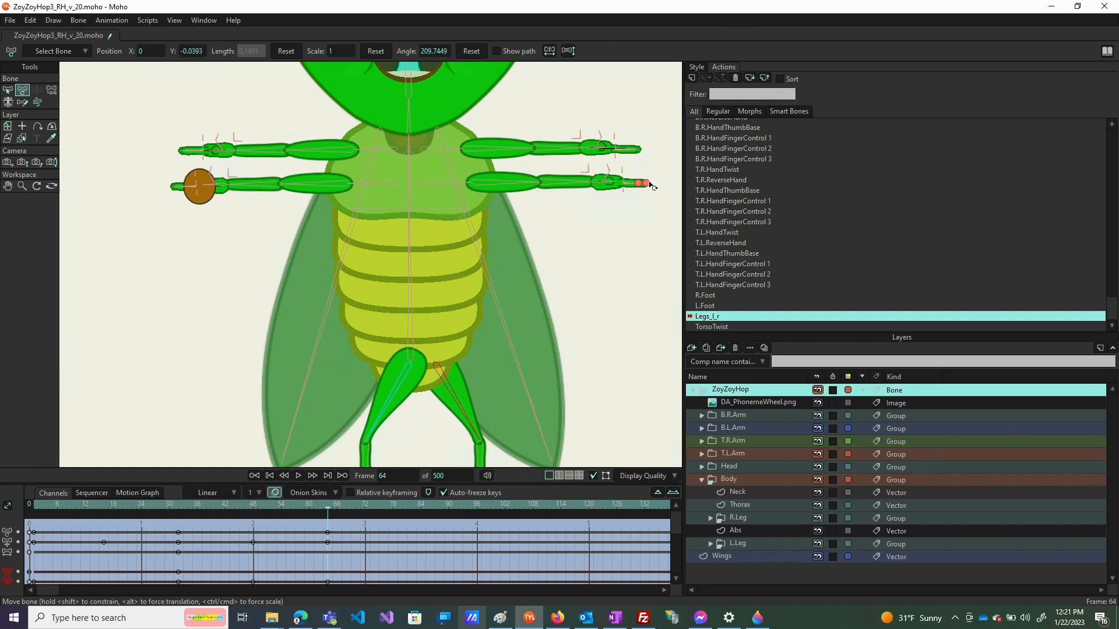
Go back to the Mainline and swing the Legs_l_r and TorsoTwist control bones to test the combined turn
{"action": "scroll", "coordinate": [374, 415], "scroll_direction": "down", "scroll_amount": 5}
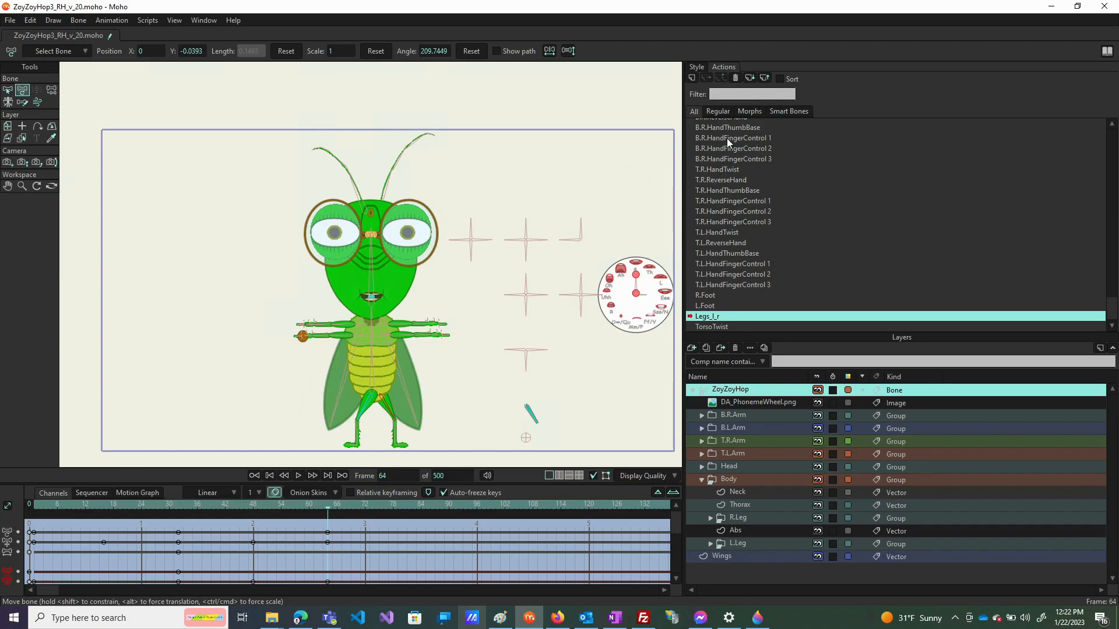
{"action": "scroll", "coordinate": [727, 138], "scroll_direction": "up", "scroll_amount": 5}
{"action": "double_click", "coordinate": [720, 125]}
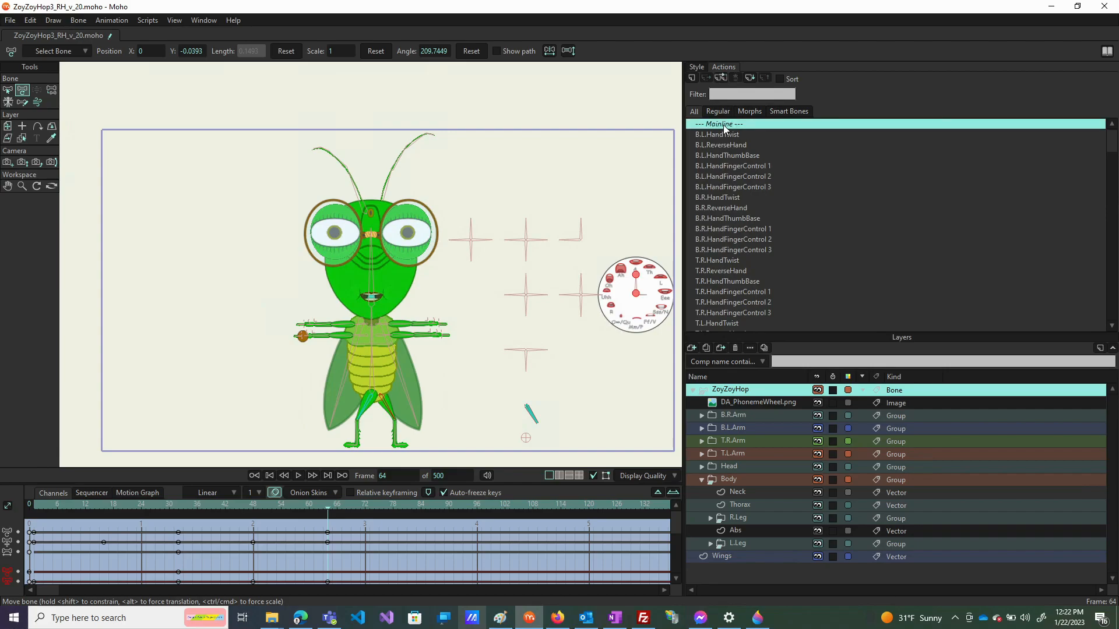
{"action": "left_click", "coordinate": [56, 93]}
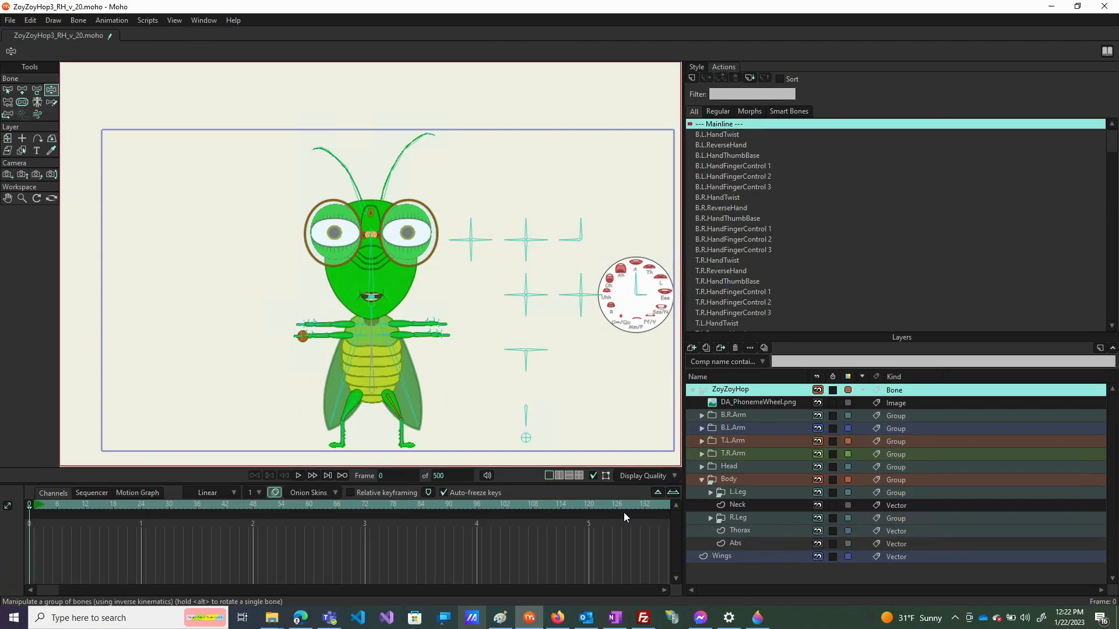
{"action": "left_click_drag", "start_coordinate": [526, 423], "coordinate": [494, 446]}
{"action": "left_click_drag", "start_coordinate": [529, 379], "coordinate": [577, 386]}
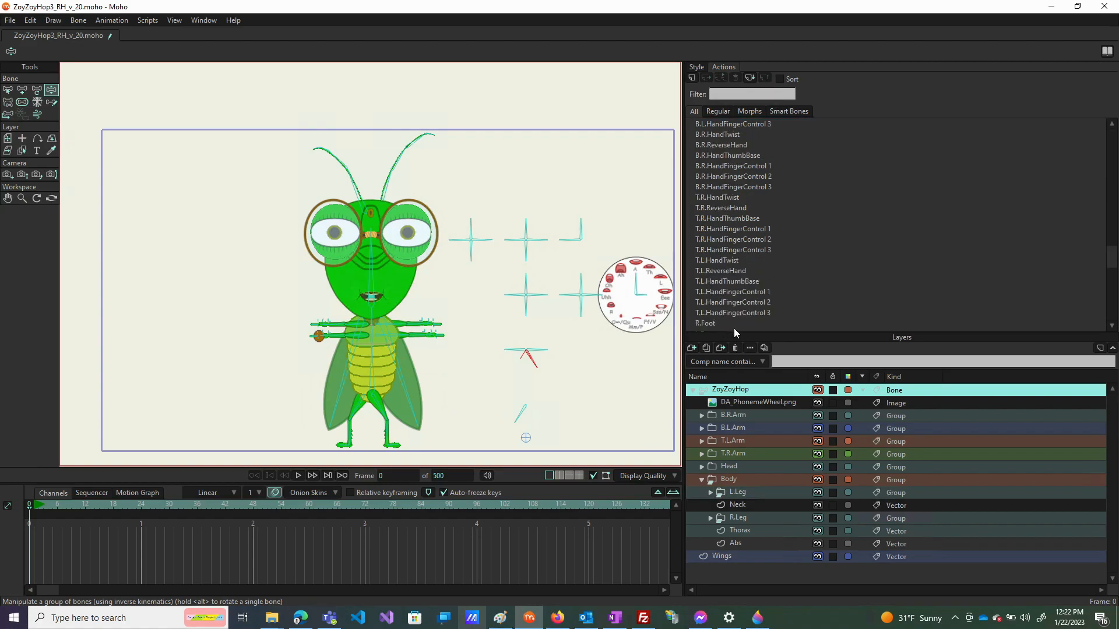
Activate the TorsoTwist action and rename it ThoraxTwist
{"action": "scroll", "coordinate": [730, 327], "scroll_direction": "down", "scroll_amount": 3}
{"action": "double_click", "coordinate": [730, 328]}
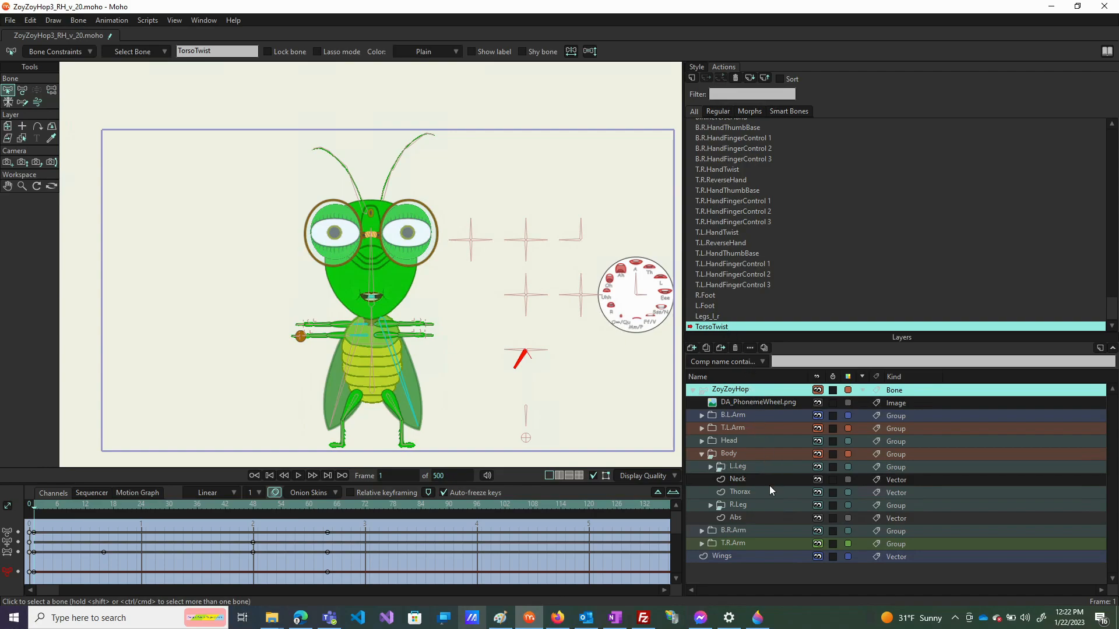
{"action": "right_click", "coordinate": [710, 328]}
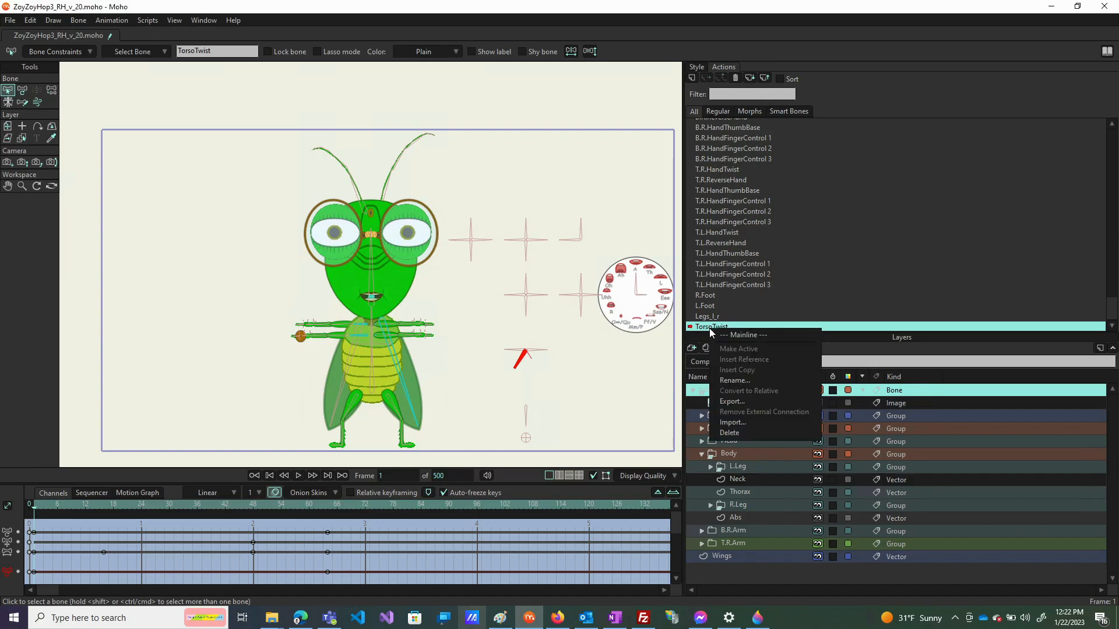
{"action": "left_click", "coordinate": [729, 380]}
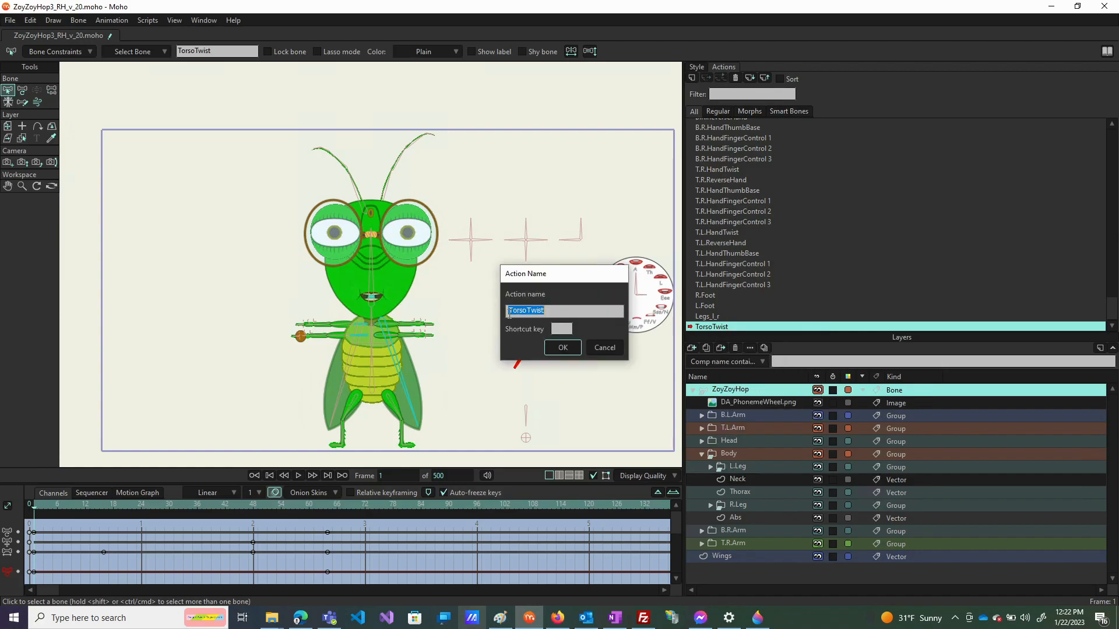
{"action": "left_click_drag", "start_coordinate": [515, 312], "coordinate": [528, 309]}
{"action": "key", "text": "BackSpace"}
{"action": "key", "text": "BackSpace"}
{"action": "type", "text": "horax"}
{"action": "left_click", "coordinate": [561, 348]}
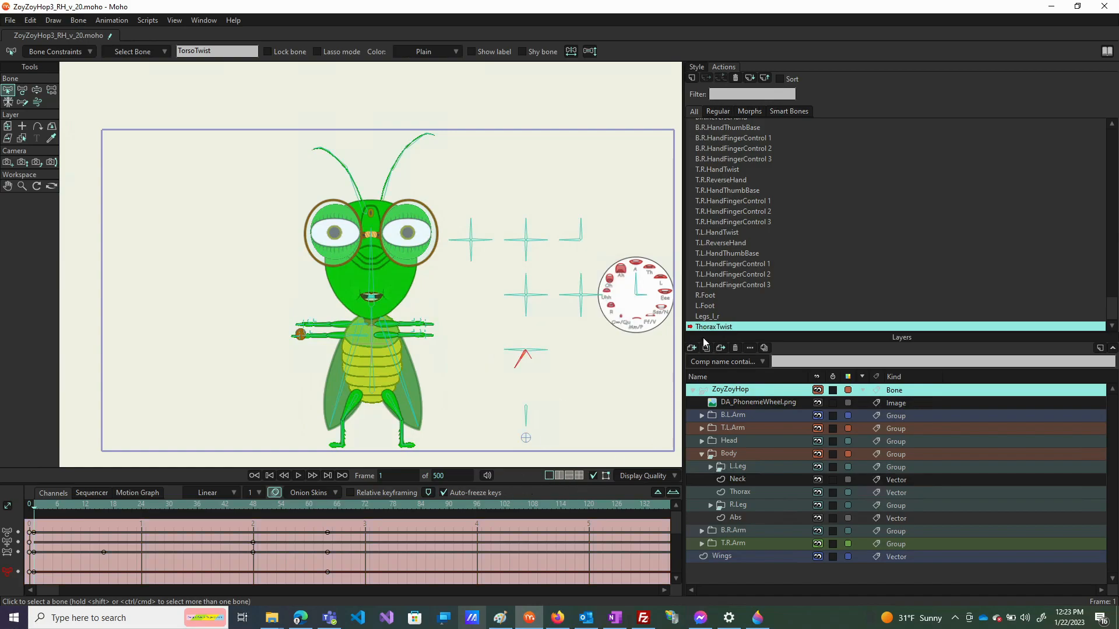
Rename the matching TorsoTwist control bone to ThoraxTwist
{"action": "double_click", "coordinate": [193, 51]}
{"action": "left_click", "coordinate": [198, 51]}
{"action": "left_click_drag", "start_coordinate": [193, 51], "coordinate": [188, 51]}
{"action": "key", "text": "BackSpace"}
{"action": "key", "text": "BackSpace"}
{"action": "type", "text": "horax"}
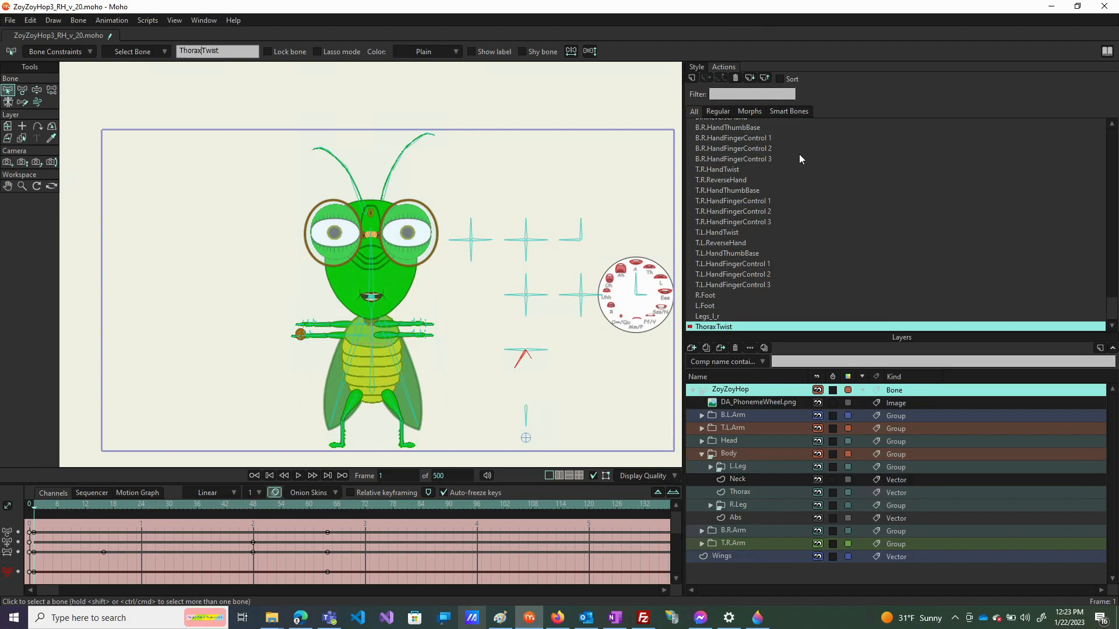
{"action": "left_click", "coordinate": [743, 142]}
Return to the Mainline and swing the ThoraxTwist bone both ways to test the renamed smart bone
{"action": "scroll", "coordinate": [742, 142], "scroll_direction": "up", "scroll_amount": 3}
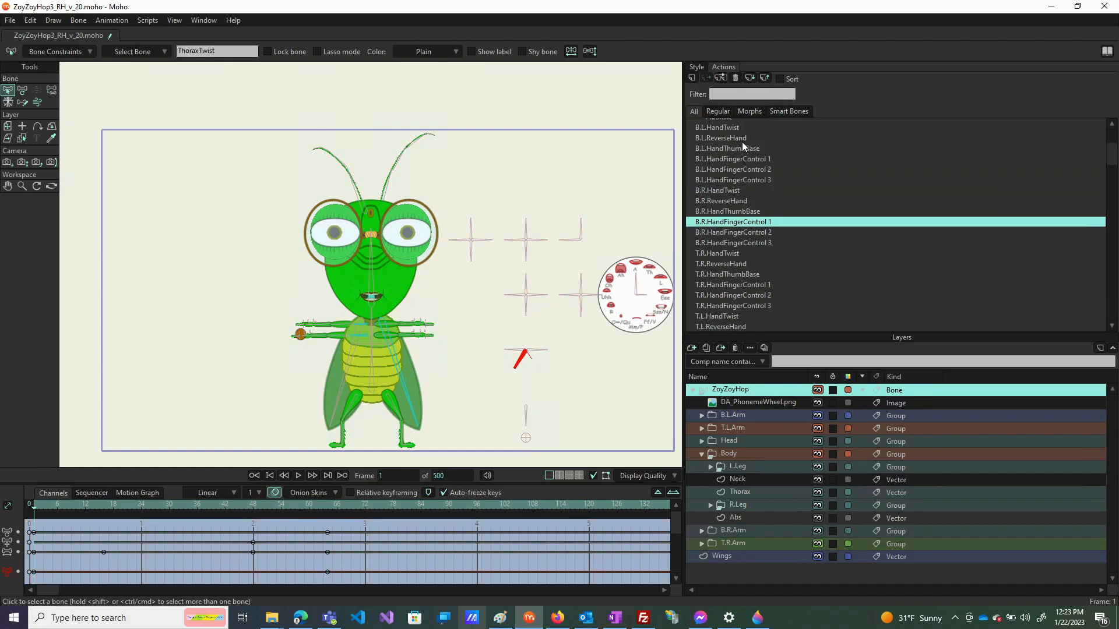
{"action": "left_click", "coordinate": [726, 124]}
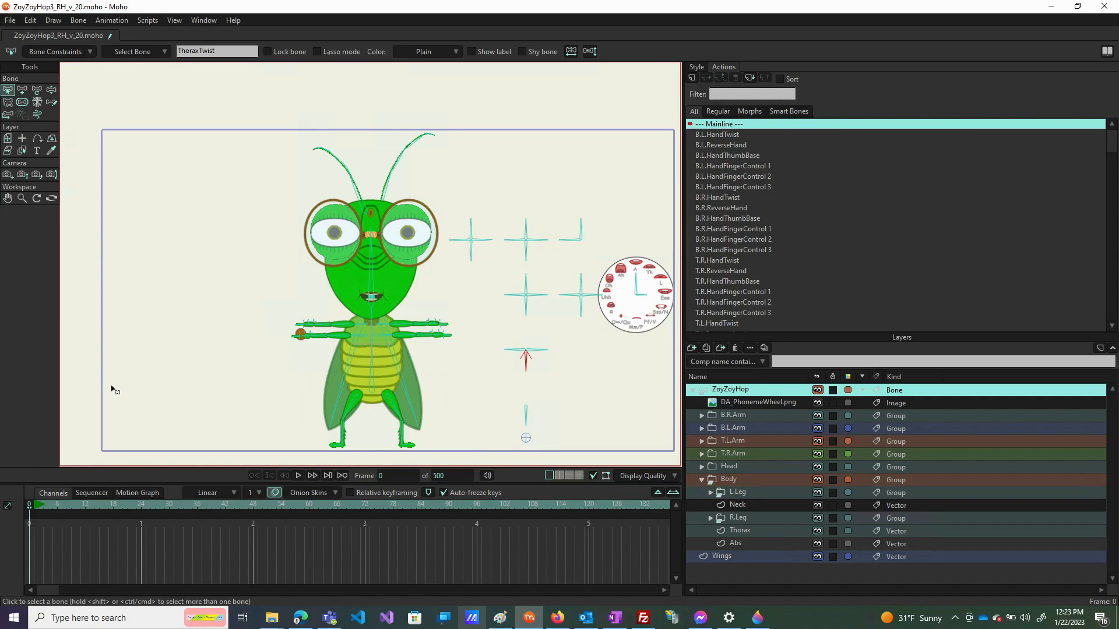
{"action": "left_click", "coordinate": [53, 91]}
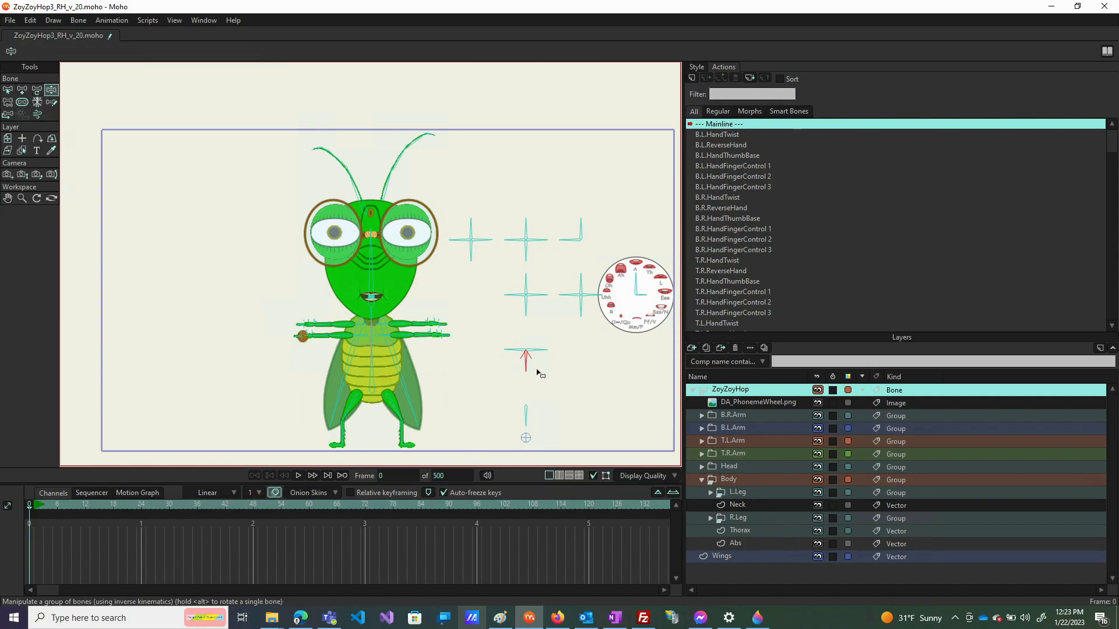
{"action": "mouse_move", "coordinate": [525, 370]}
{"action": "left_mouse_down"}
{"action": "mouse_move", "coordinate": [513, 371]}
{"action": "mouse_move", "coordinate": [554, 380]}
{"action": "mouse_move", "coordinate": [527, 366]}
{"action": "mouse_move", "coordinate": [499, 372]}
{"action": "mouse_move", "coordinate": [555, 381]}
{"action": "mouse_move", "coordinate": [508, 379]}
{"action": "mouse_move", "coordinate": [542, 385]}
{"action": "mouse_move", "coordinate": [519, 370]}
{"action": "left_mouse_up"}
{"action": "scroll", "coordinate": [728, 264], "scroll_direction": "down", "scroll_amount": 3}
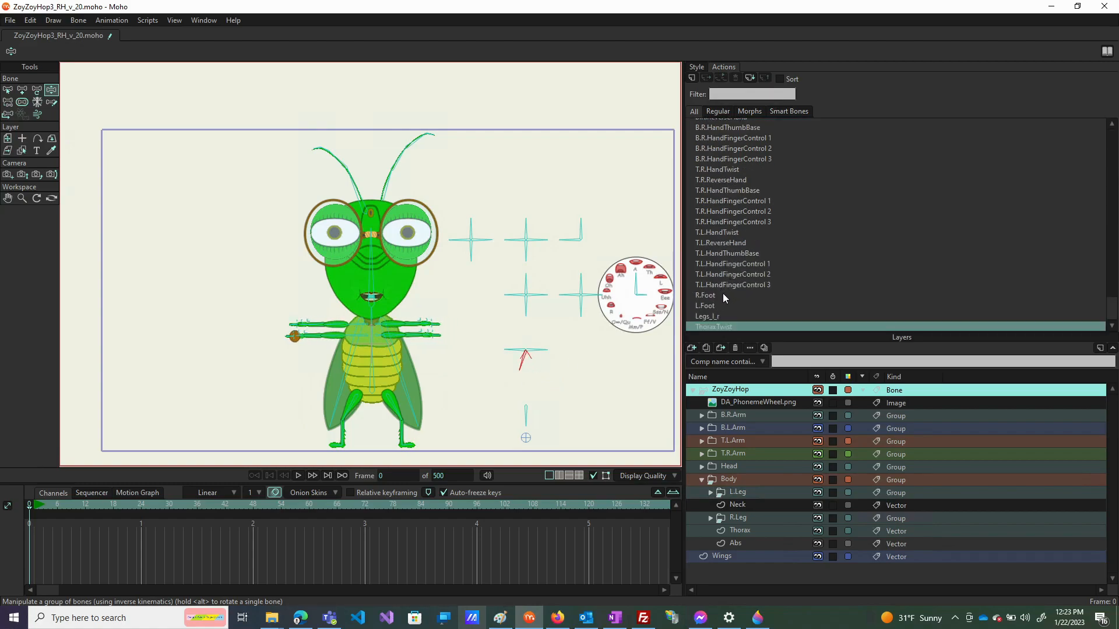
{"action": "mouse_move", "coordinate": [521, 369]}
{"action": "left_mouse_down"}
{"action": "mouse_move", "coordinate": [512, 361]}
{"action": "mouse_move", "coordinate": [522, 375]}
{"action": "mouse_move", "coordinate": [536, 369]}
{"action": "left_mouse_up"}
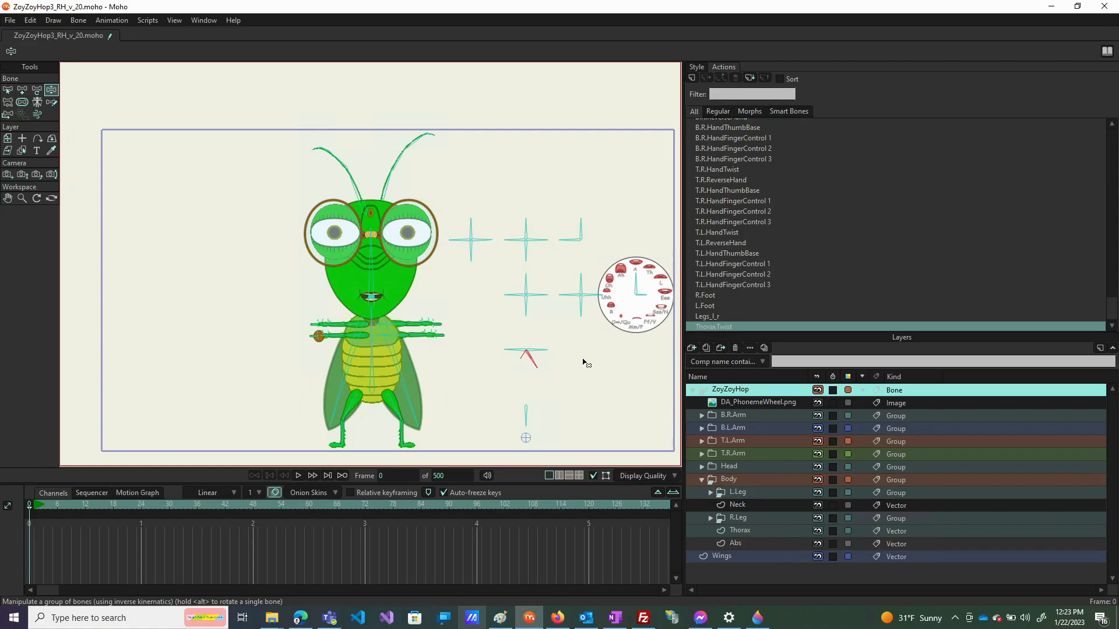
In the ThoraxTwist action at frame 1, move the Thorax layer's lower-left edge point inward with Transform Points
{"action": "left_click", "coordinate": [725, 326]}
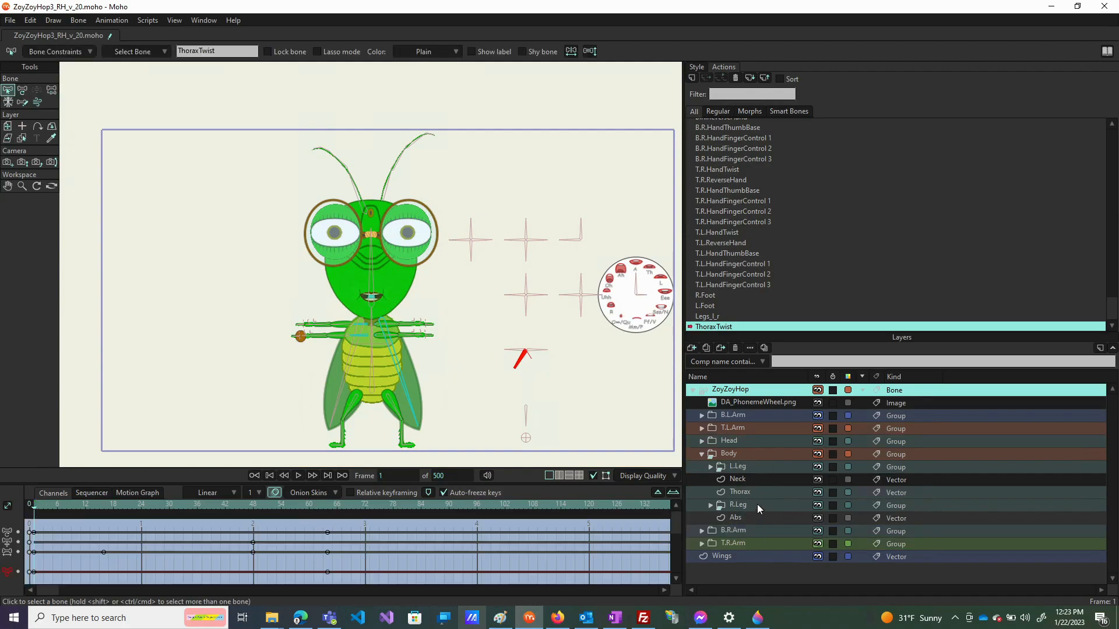
{"action": "left_click", "coordinate": [740, 492]}
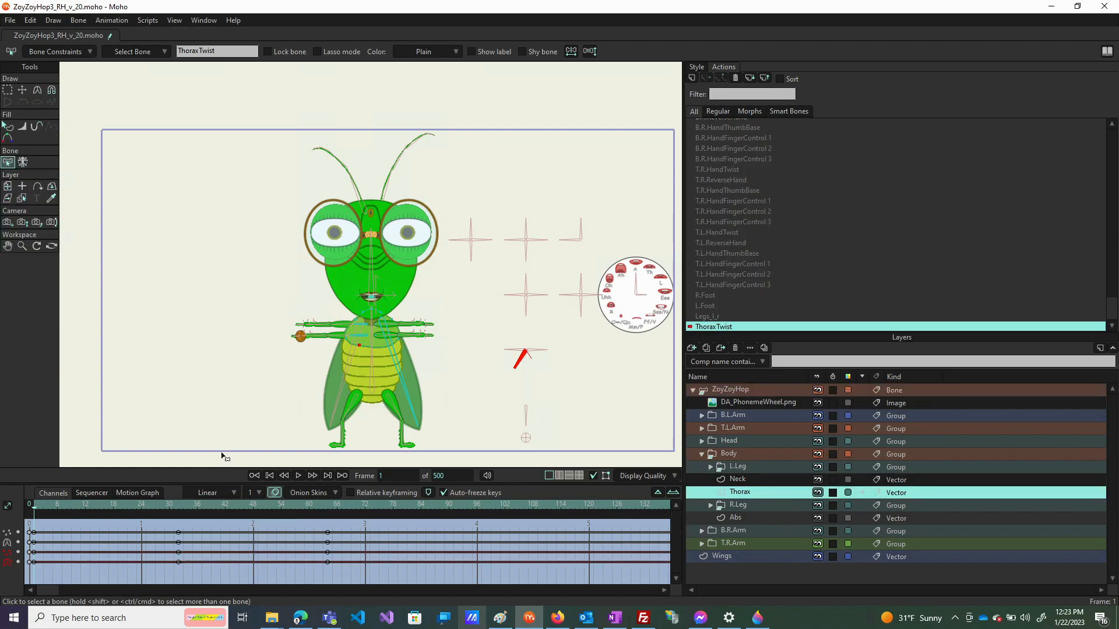
{"action": "left_click", "coordinate": [23, 91]}
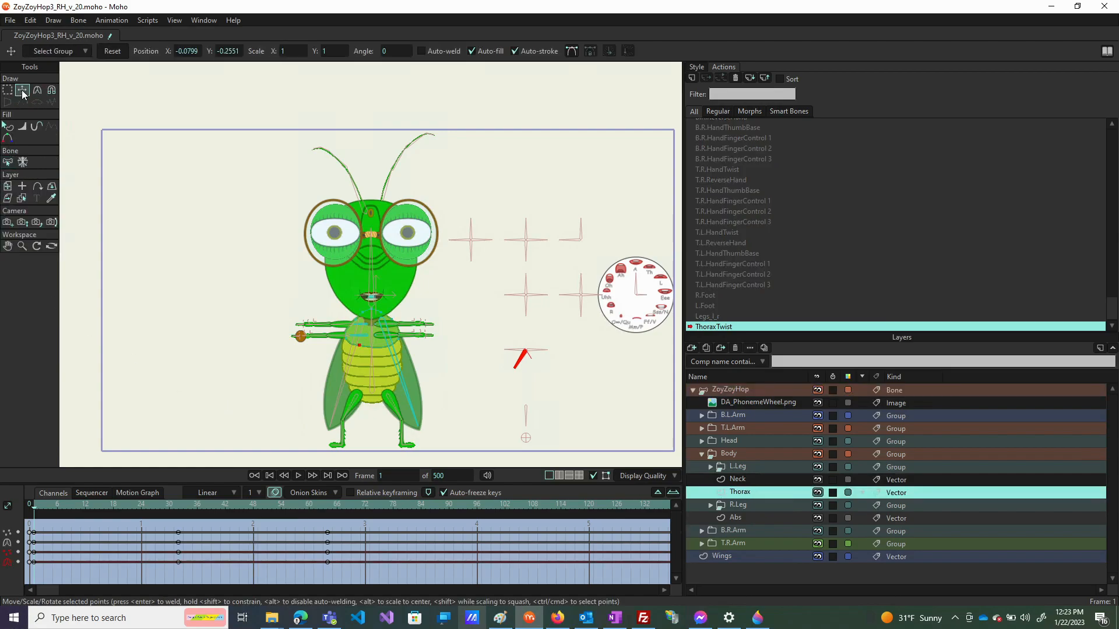
{"action": "scroll", "coordinate": [387, 348], "scroll_direction": "up", "scroll_amount": 5}
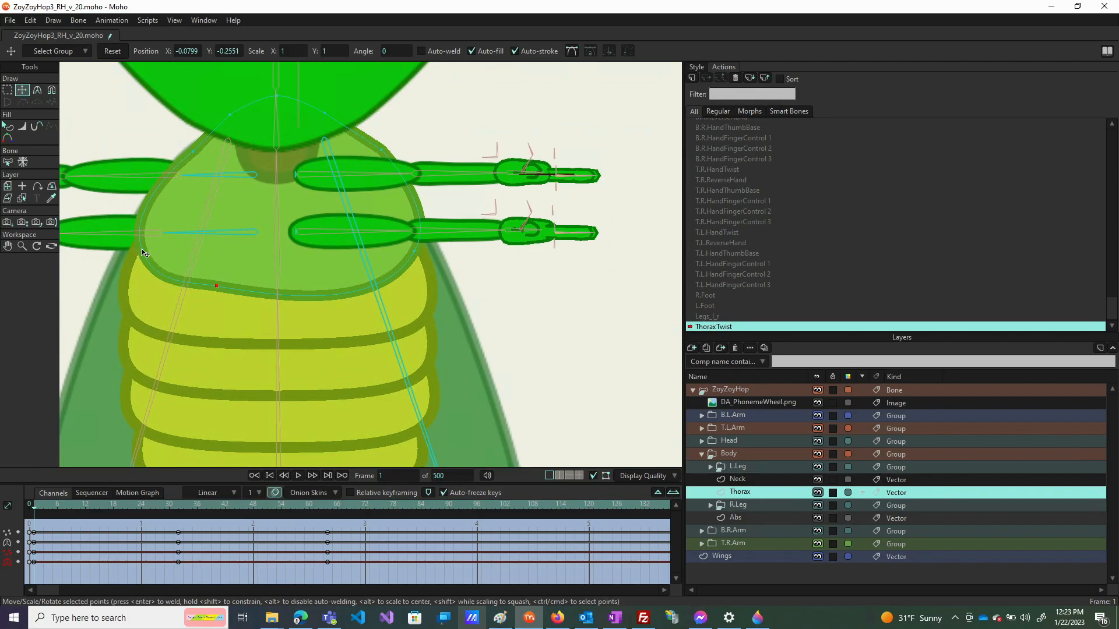
{"action": "left_click_drag", "start_coordinate": [143, 252], "coordinate": [157, 252]}
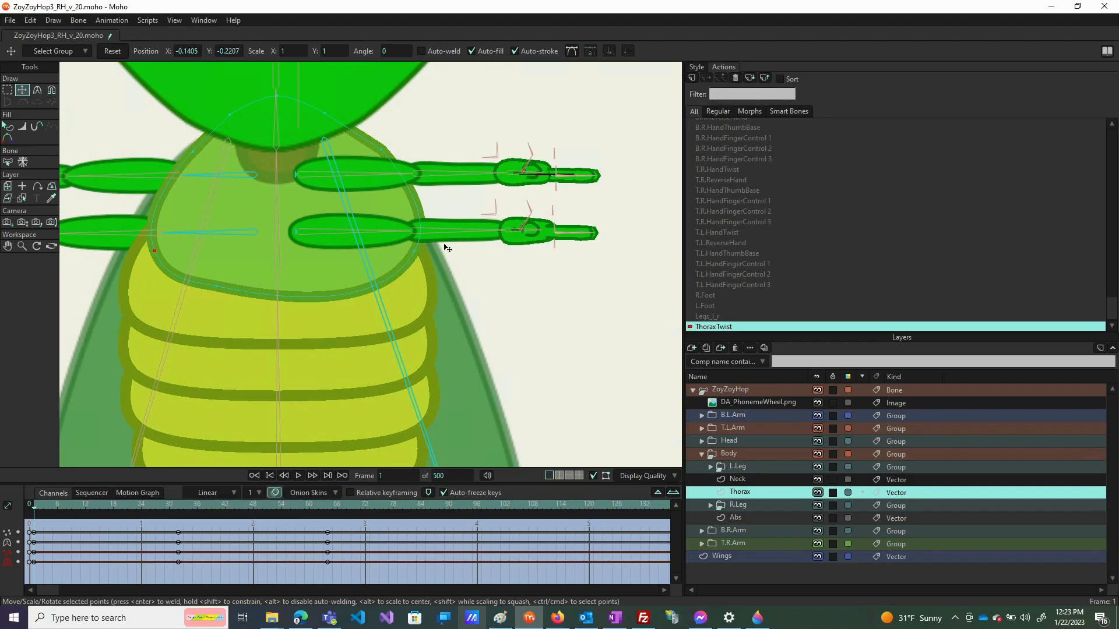
In the ThoraxTwist action at frame 64, move the Thorax layer's lower-right and lower-left edge points inward
{"action": "left_click", "coordinate": [330, 506]}
{"action": "left_click_drag", "start_coordinate": [414, 251], "coordinate": [403, 255]}
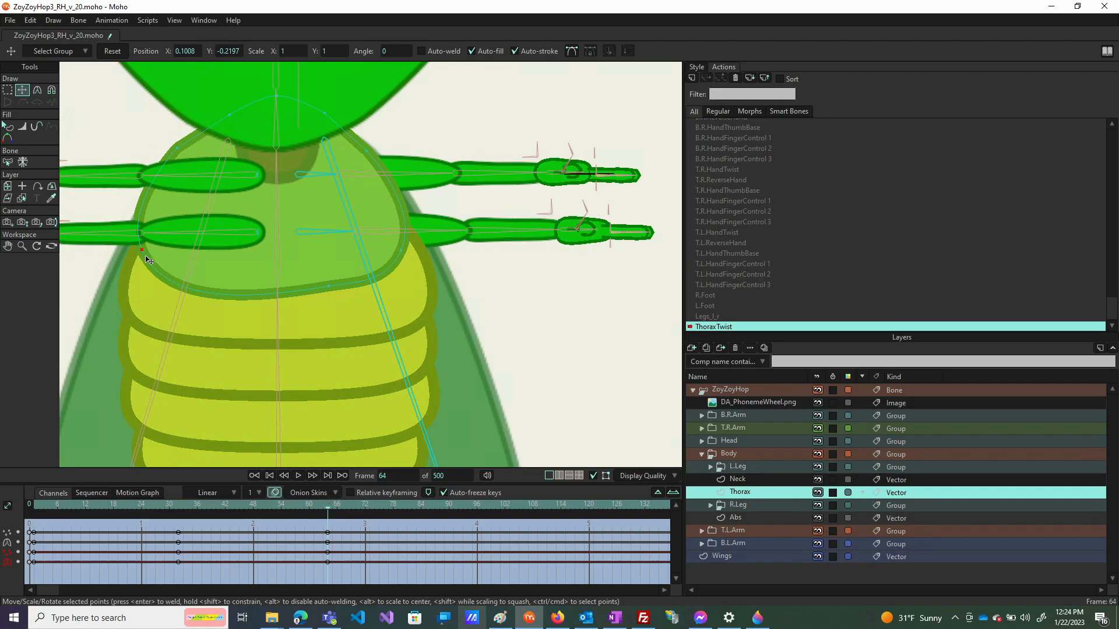
{"action": "left_click_drag", "start_coordinate": [150, 260], "coordinate": [157, 259]}
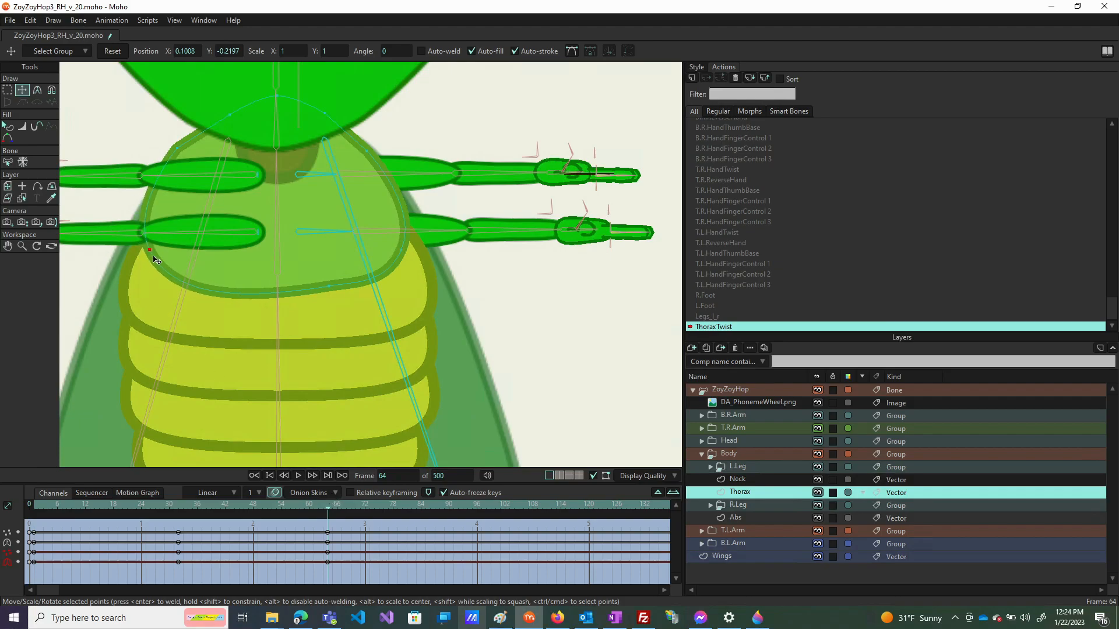
At frame 1, pull the Thorax layer's lower-right and upper-right edge points inward and select its upper-left edge point
{"action": "left_click", "coordinate": [35, 511]}
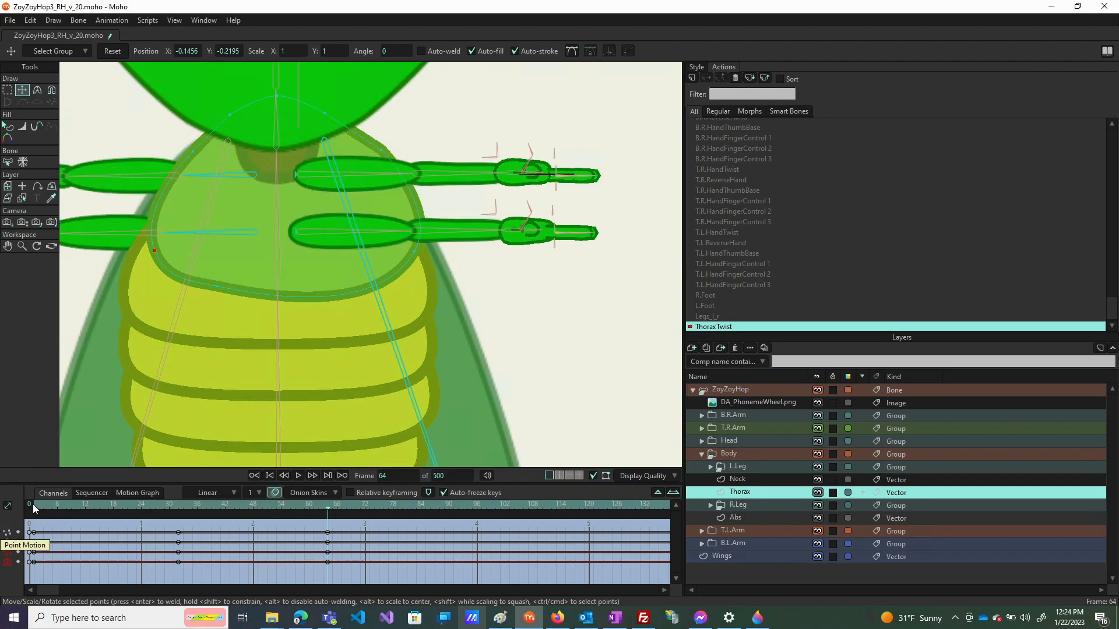
{"action": "left_click_drag", "start_coordinate": [415, 249], "coordinate": [405, 255]}
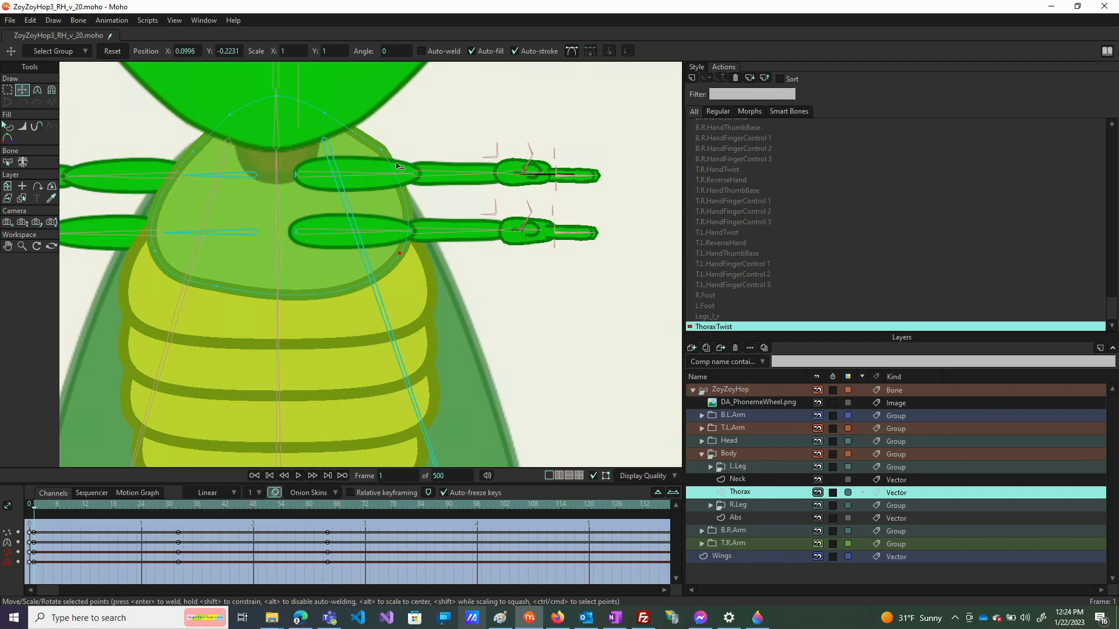
{"action": "left_click_drag", "start_coordinate": [380, 151], "coordinate": [374, 151]}
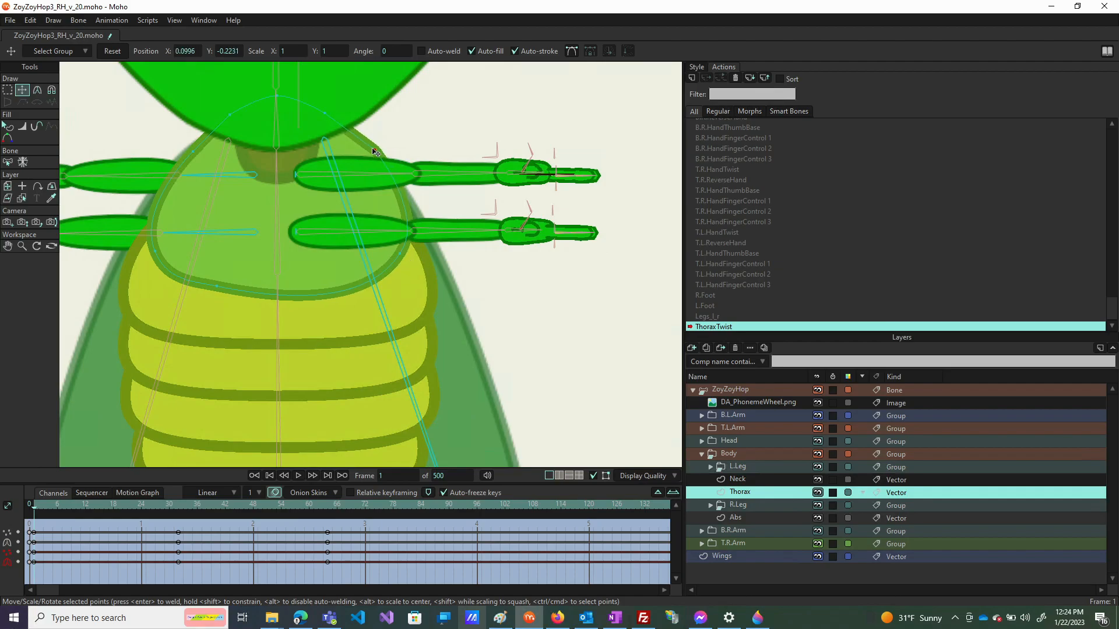
{"action": "left_click", "coordinate": [196, 151]}
At frame 64, move the Thorax layer's upper-left and upper-right edge points slightly inward
{"action": "left_click", "coordinate": [327, 504]}
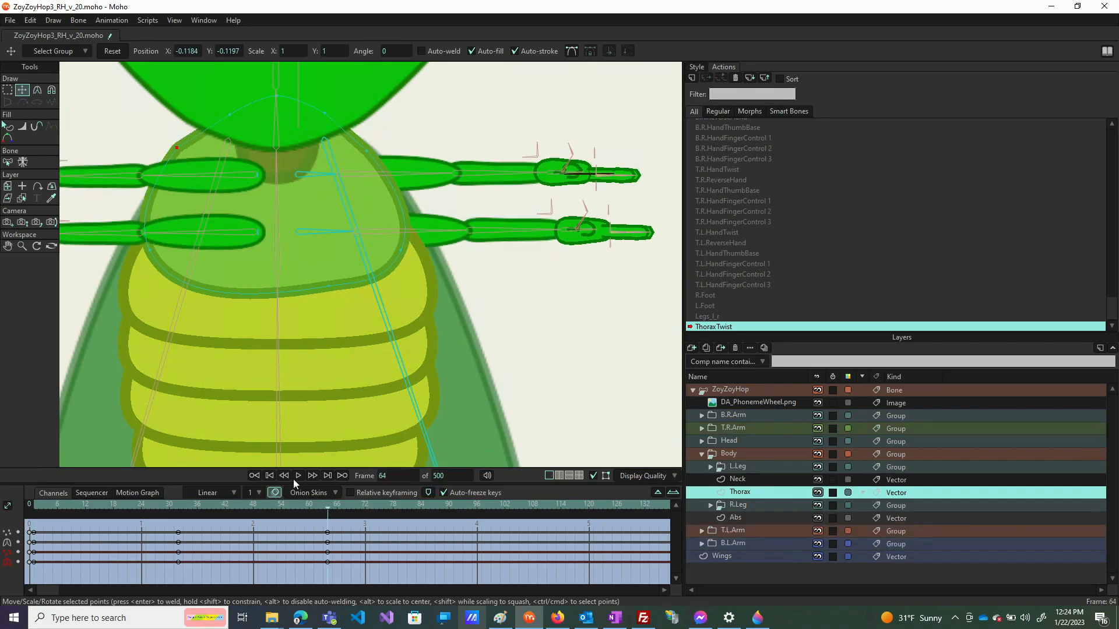
{"action": "left_click_drag", "start_coordinate": [178, 146], "coordinate": [186, 150]}
{"action": "left_click", "coordinate": [361, 152]}
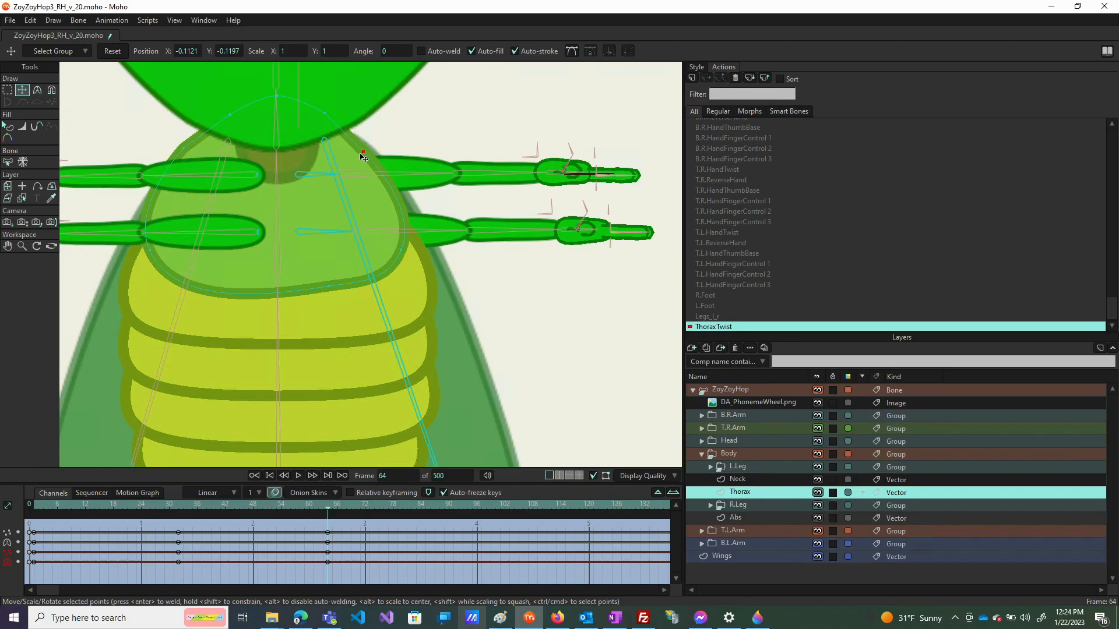
Return to the Mainline and swing the ThoraxTwist and leg control bones of the ZoyZoyHop rig with Manipulate Bones
{"action": "scroll", "coordinate": [797, 180], "scroll_direction": "up", "scroll_amount": 3}
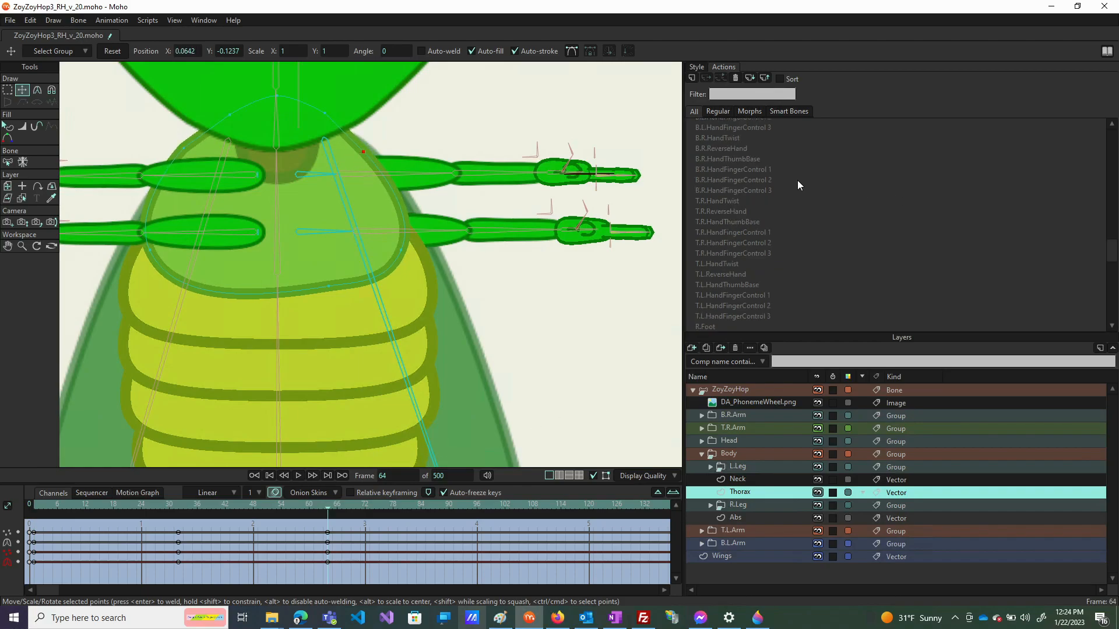
{"action": "left_click", "coordinate": [736, 127]}
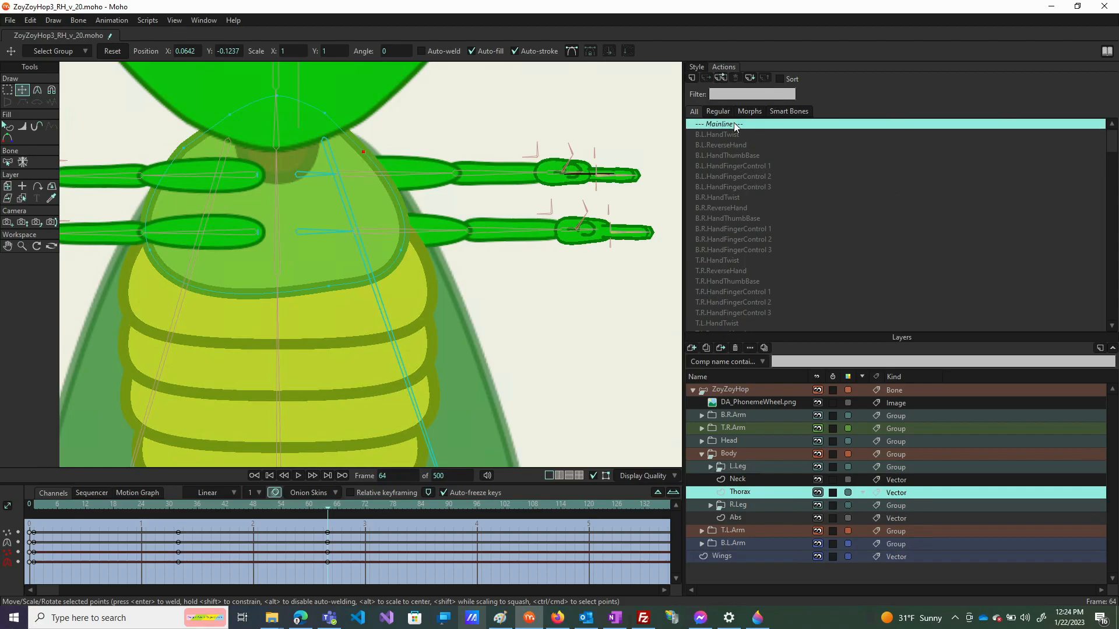
{"action": "scroll", "coordinate": [466, 226], "scroll_direction": "down", "scroll_amount": 5}
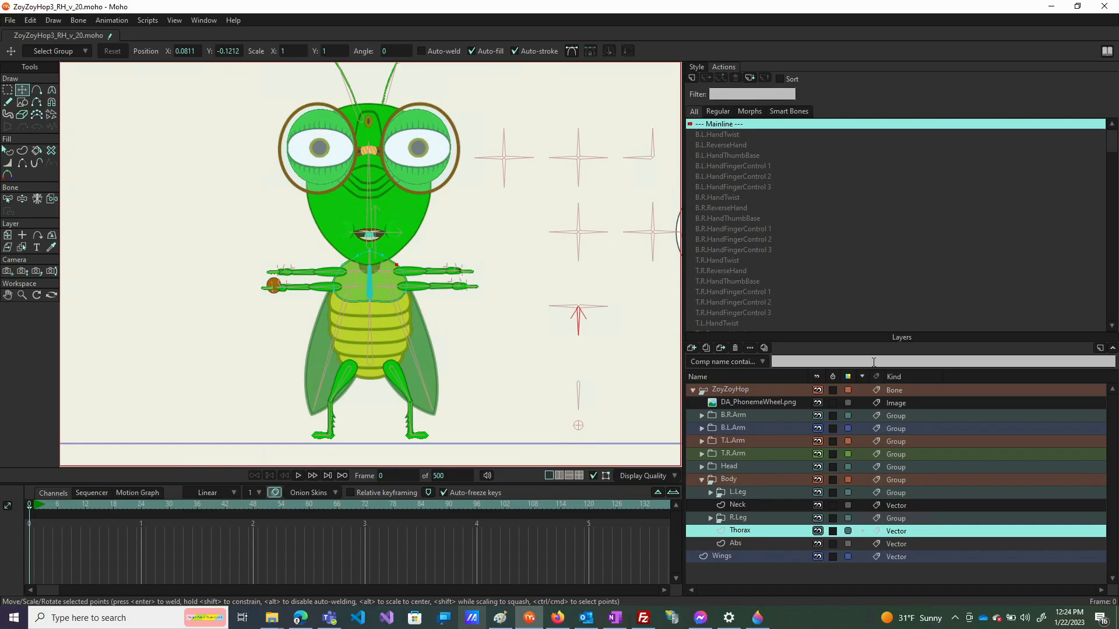
{"action": "left_click", "coordinate": [711, 393]}
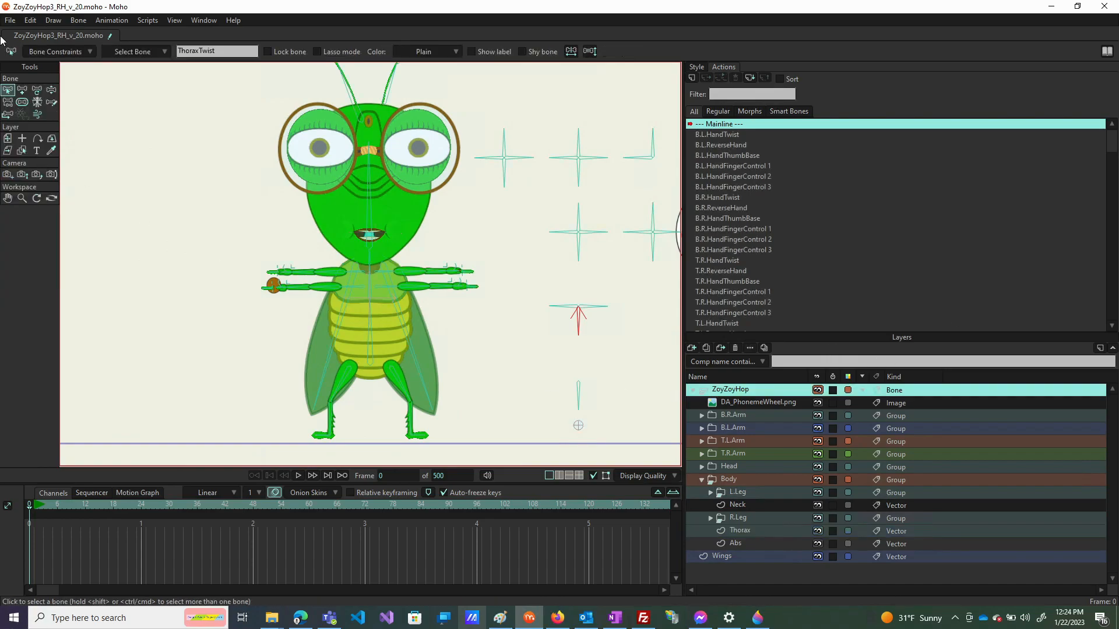
{"action": "left_click", "coordinate": [51, 90]}
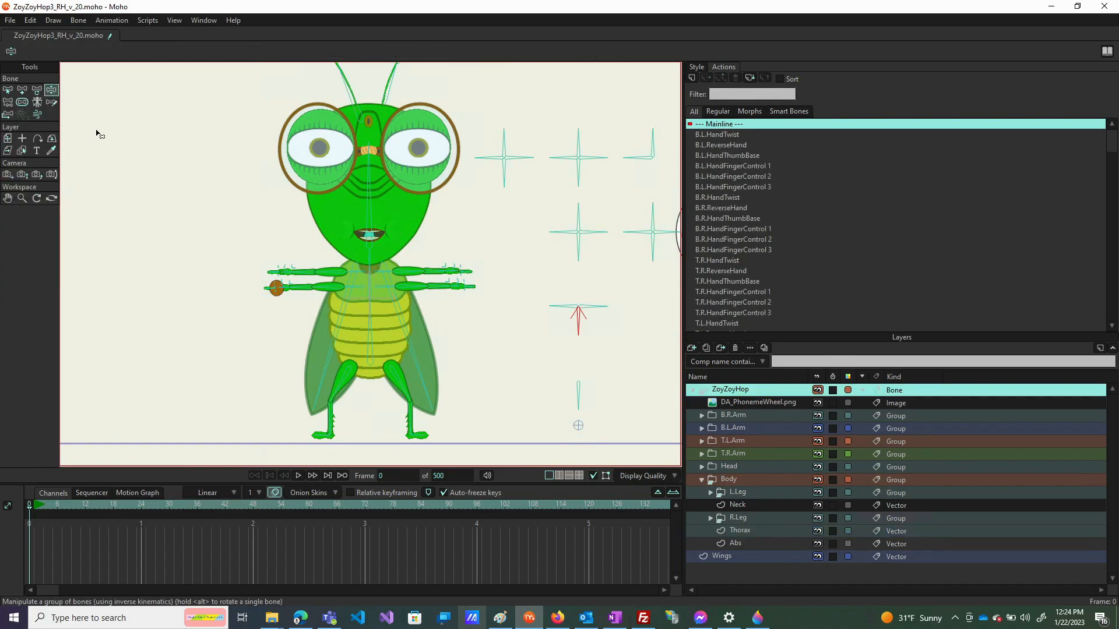
{"action": "left_click_drag", "start_coordinate": [576, 341], "coordinate": [630, 356]}
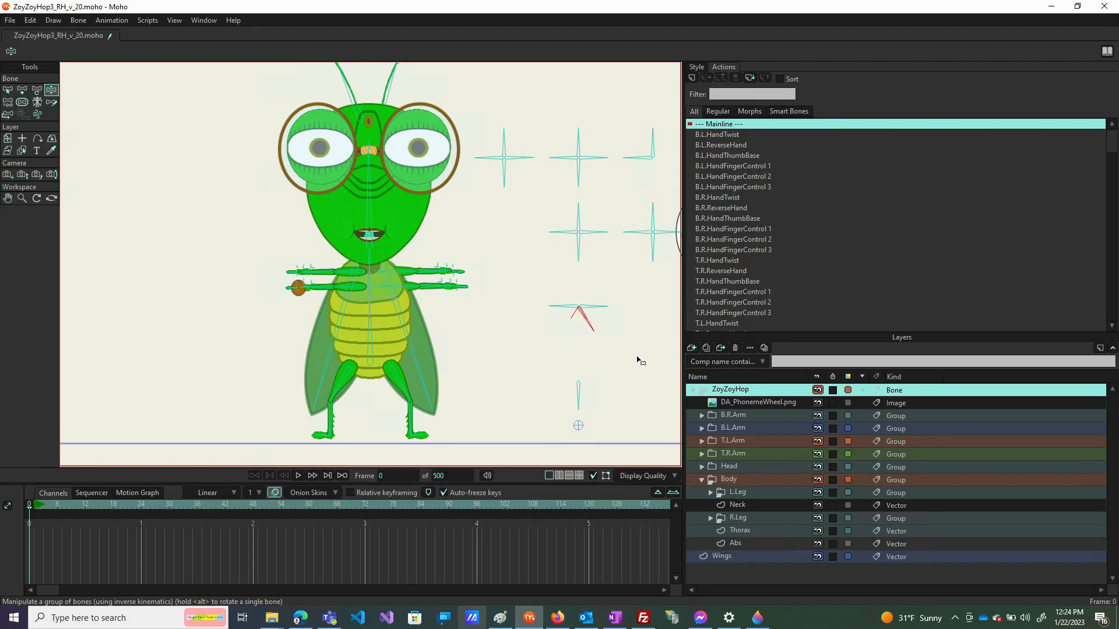
{"action": "left_click_drag", "start_coordinate": [575, 401], "coordinate": [560, 418]}
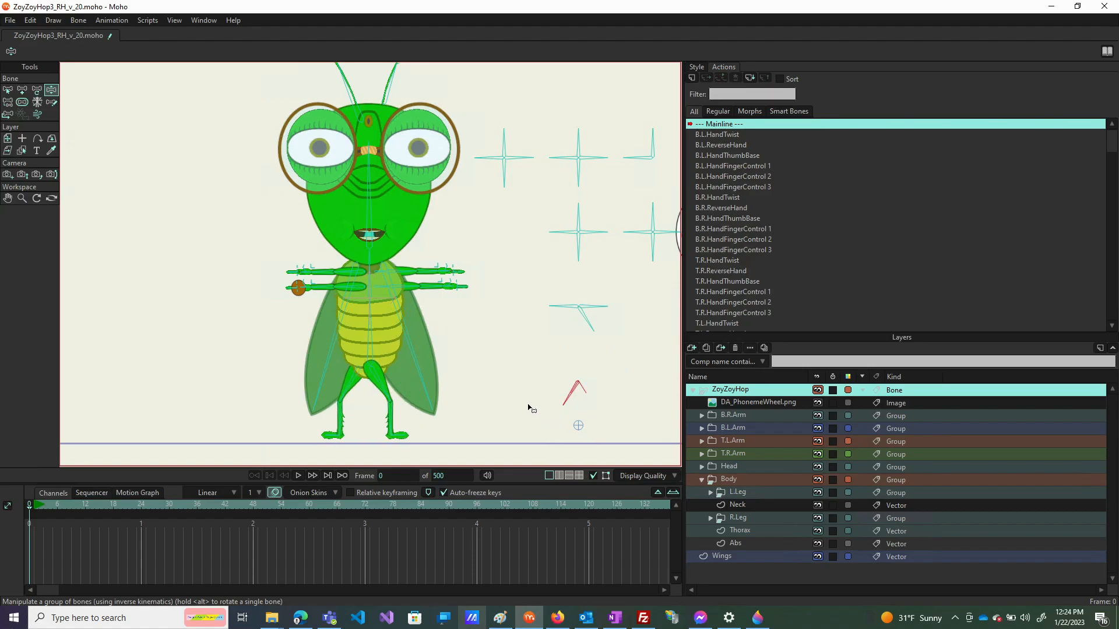
Swing the ThoraxTwist control bone again and examine how the arms meet the thorax edges up close
{"action": "left_click", "coordinate": [574, 342]}
{"action": "mouse_move", "coordinate": [574, 343]}
{"action": "left_mouse_down"}
{"action": "mouse_move", "coordinate": [542, 349]}
{"action": "mouse_move", "coordinate": [578, 345]}
{"action": "mouse_move", "coordinate": [548, 325]}
{"action": "mouse_move", "coordinate": [609, 344]}
{"action": "mouse_move", "coordinate": [570, 348]}
{"action": "left_mouse_up"}
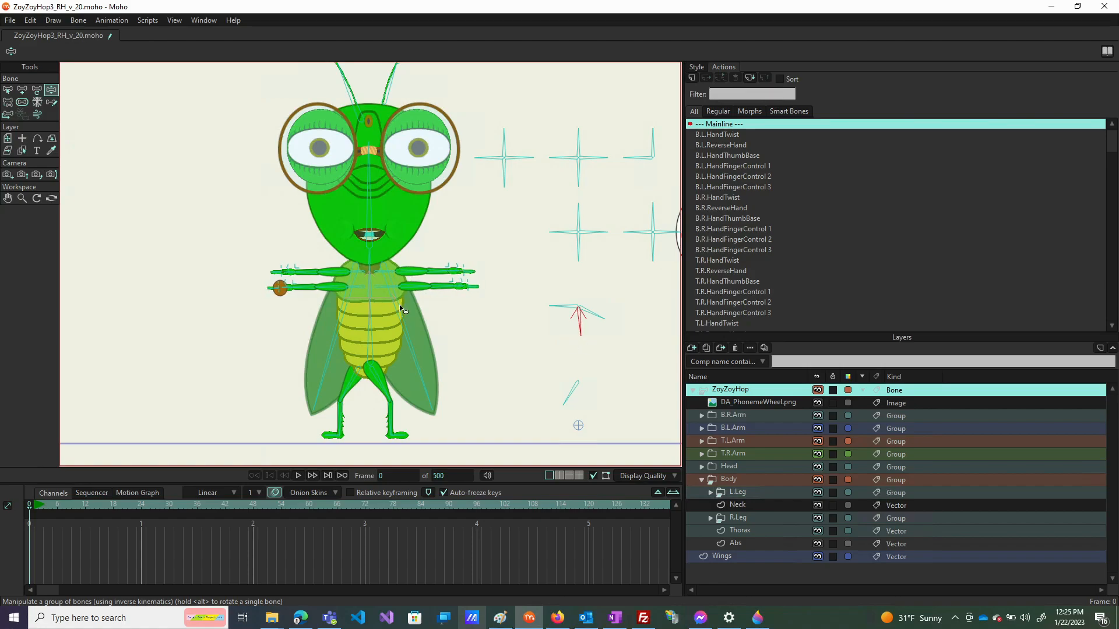
{"action": "scroll", "coordinate": [371, 295], "scroll_direction": "up", "scroll_amount": 1}
{"action": "scroll", "coordinate": [371, 296], "scroll_direction": "up", "scroll_amount": 1}
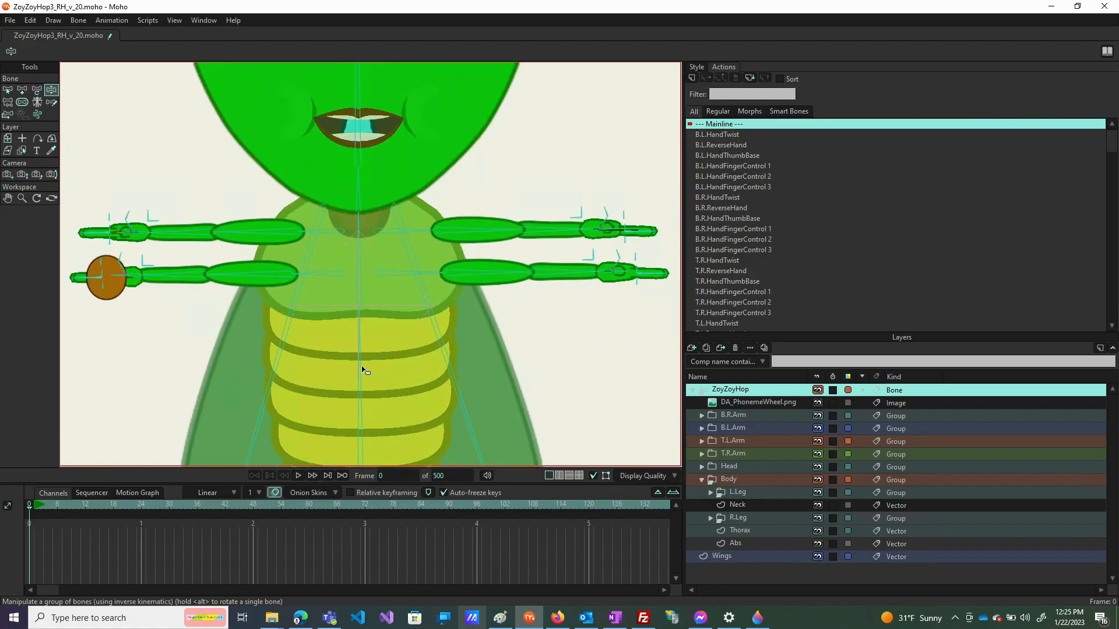
{"action": "scroll", "coordinate": [324, 348], "scroll_direction": "up", "scroll_amount": 2}
{"action": "scroll", "coordinate": [324, 349], "scroll_direction": "down", "scroll_amount": 3}
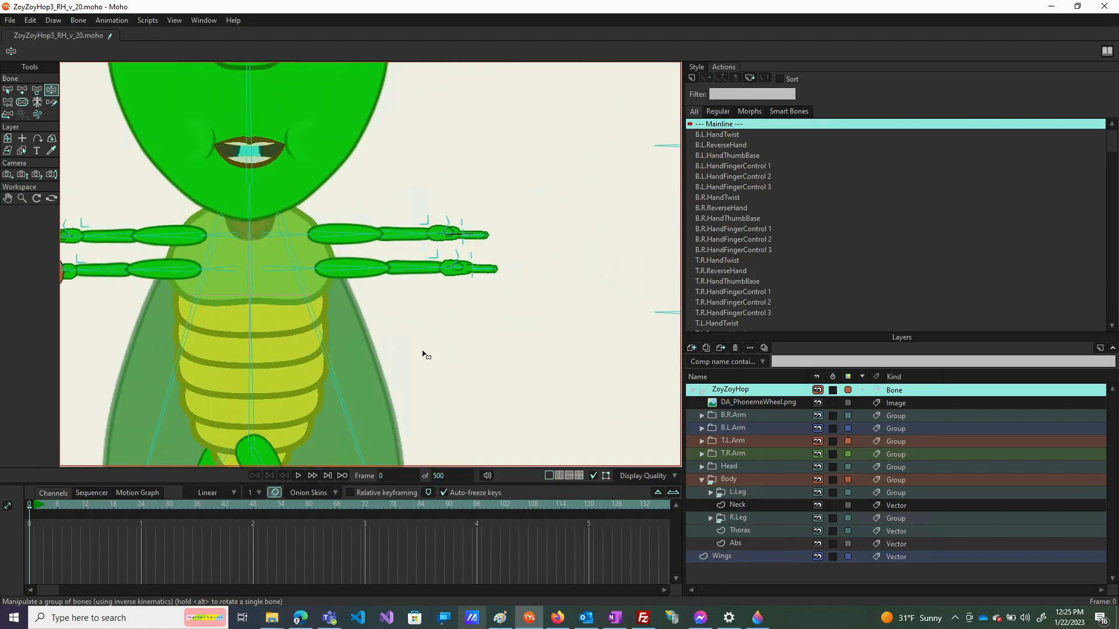
{"action": "scroll", "coordinate": [432, 345], "scroll_direction": "down", "scroll_amount": 1}
{"action": "left_click_drag", "start_coordinate": [445, 344], "coordinate": [484, 344]}
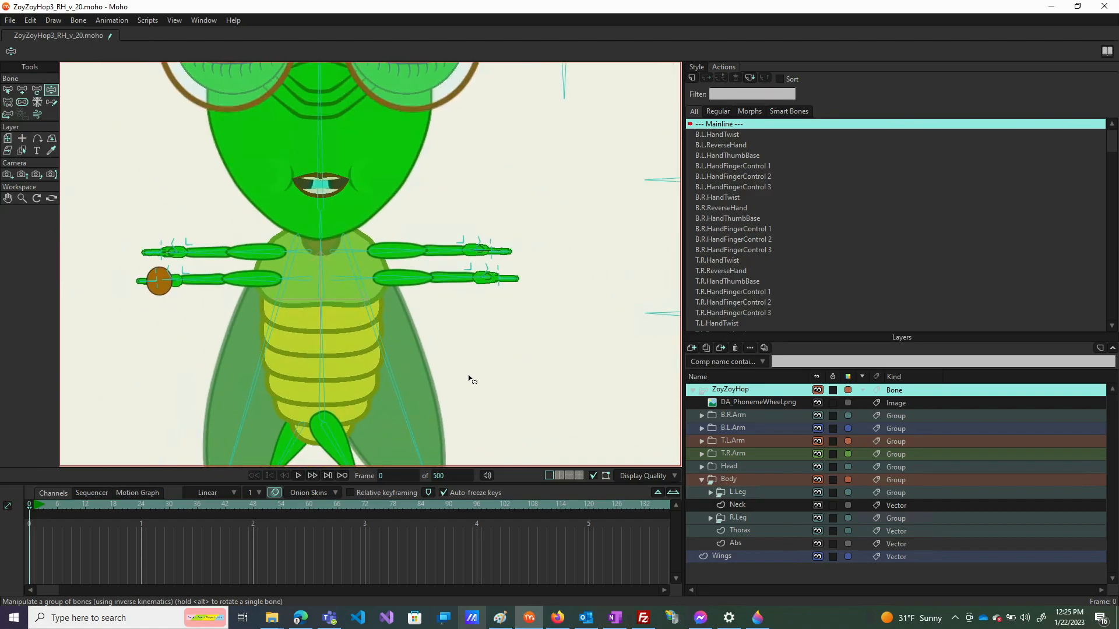
{"action": "scroll", "coordinate": [467, 378], "scroll_direction": "down", "scroll_amount": 1}
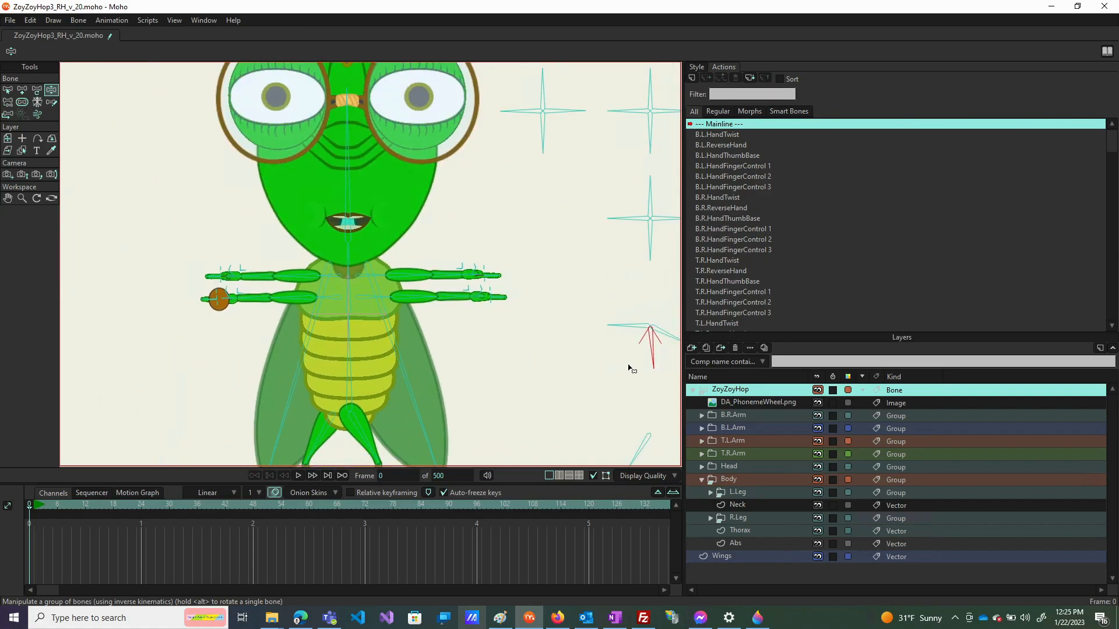
{"action": "left_click_drag", "start_coordinate": [642, 371], "coordinate": [679, 388]}
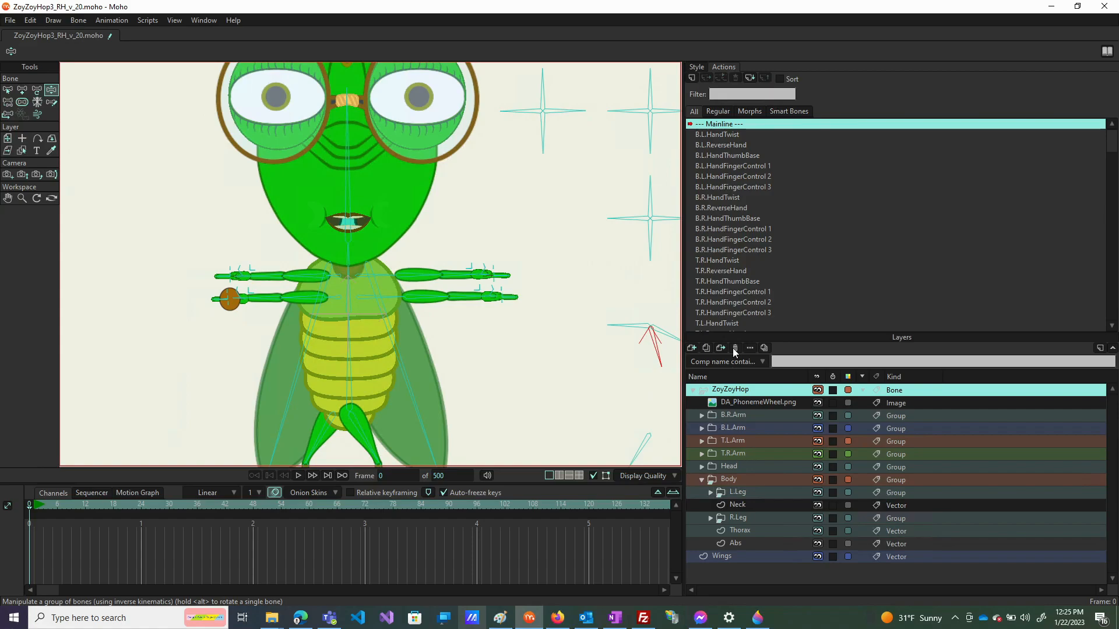
In the ThoraxTwist action at frame 48, shorten the two right-side shoulder bones, scaling the upper one to about 1.33
{"action": "scroll", "coordinate": [732, 316], "scroll_direction": "down", "scroll_amount": 3}
{"action": "left_click", "coordinate": [730, 326]}
{"action": "double_click", "coordinate": [729, 326]}
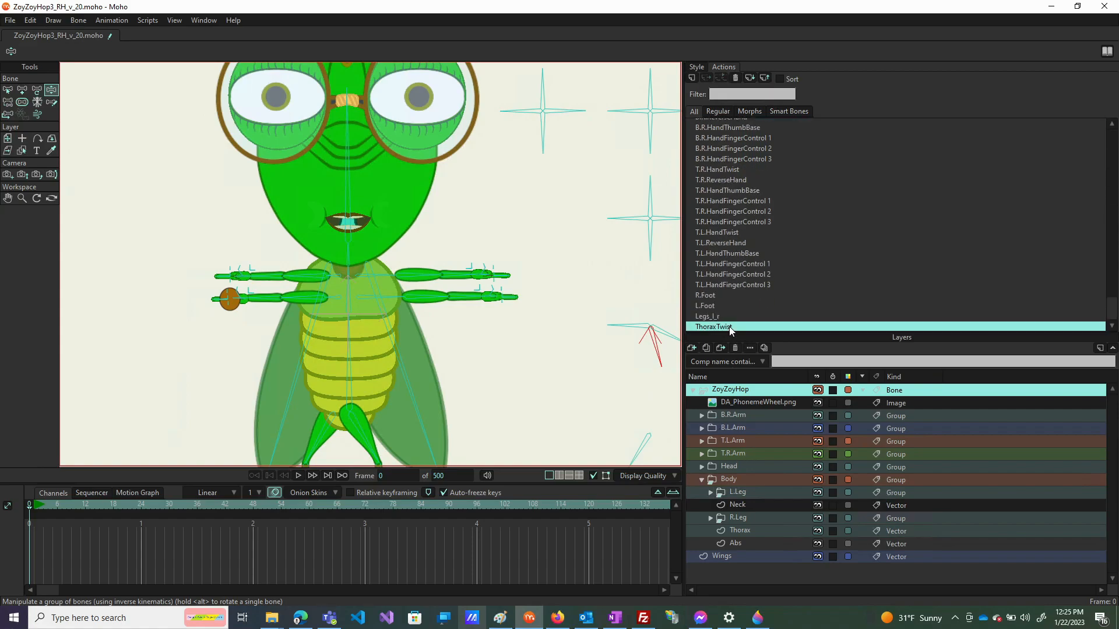
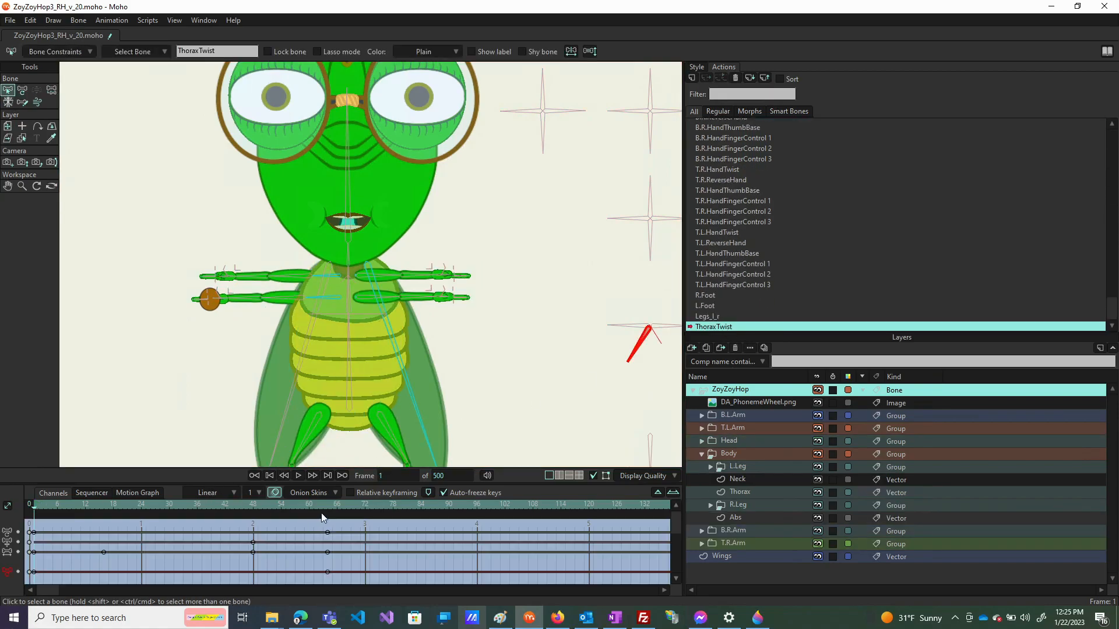
{"action": "left_click", "coordinate": [254, 507]}
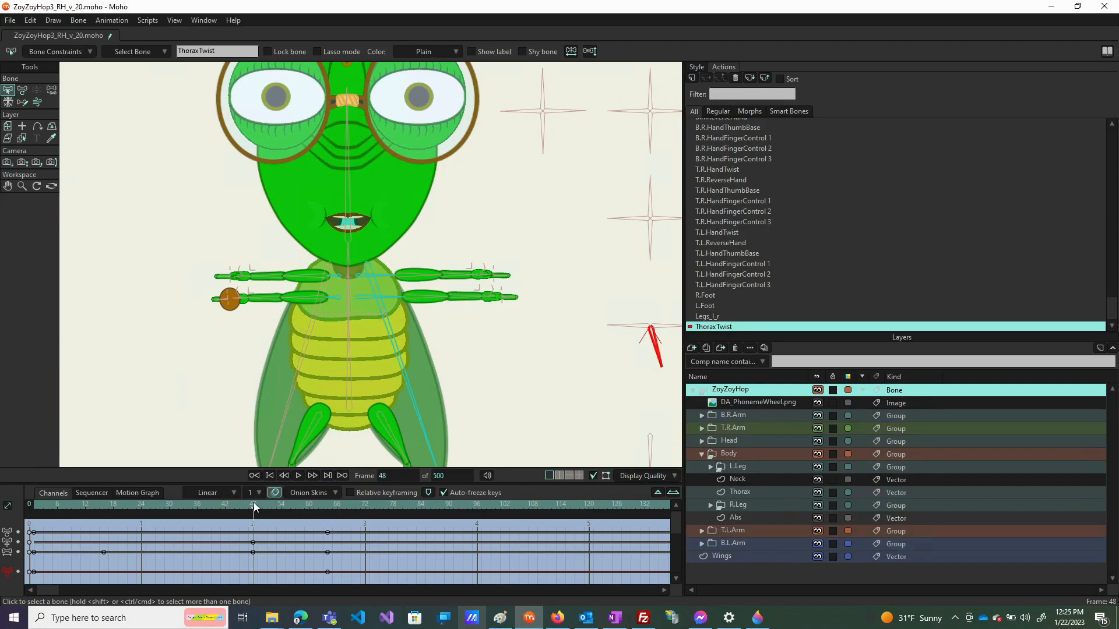
{"action": "left_click", "coordinate": [22, 91]}
{"action": "scroll", "coordinate": [395, 325], "scroll_direction": "up", "scroll_amount": 3}
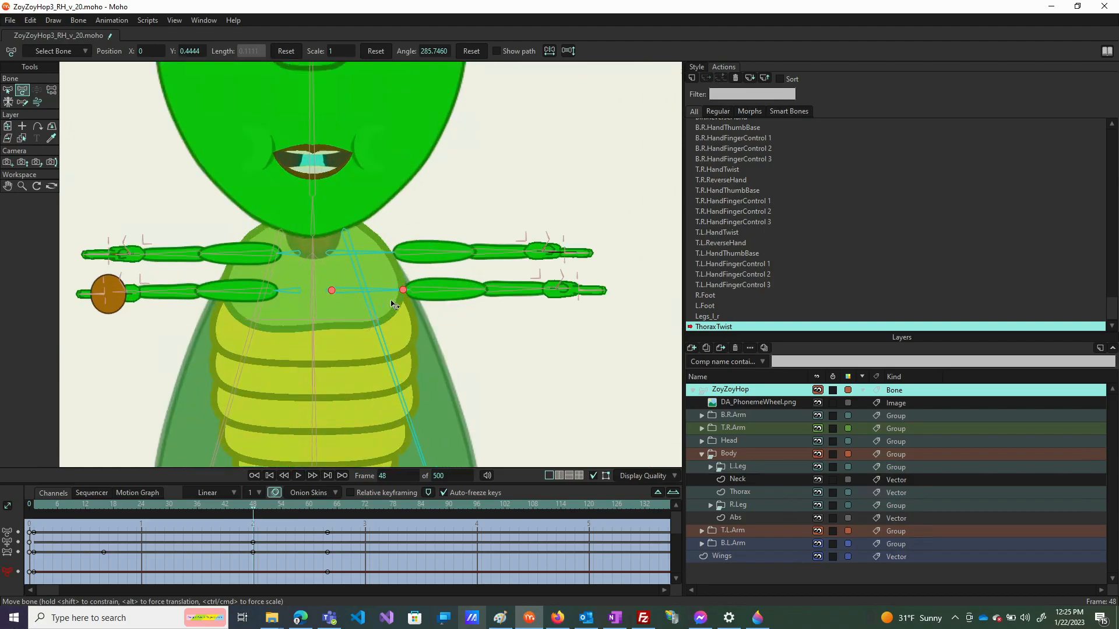
{"action": "left_click_drag", "start_coordinate": [408, 287], "coordinate": [403, 289]}
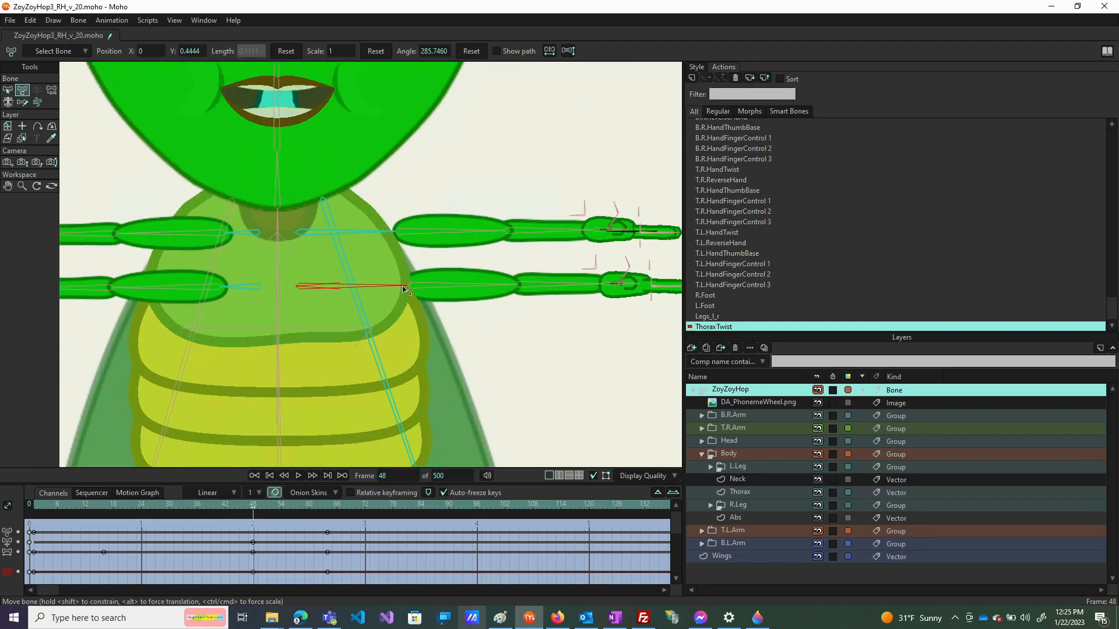
{"action": "left_click", "coordinate": [386, 233]}
{"action": "left_click_drag", "start_coordinate": [387, 231], "coordinate": [384, 233]}
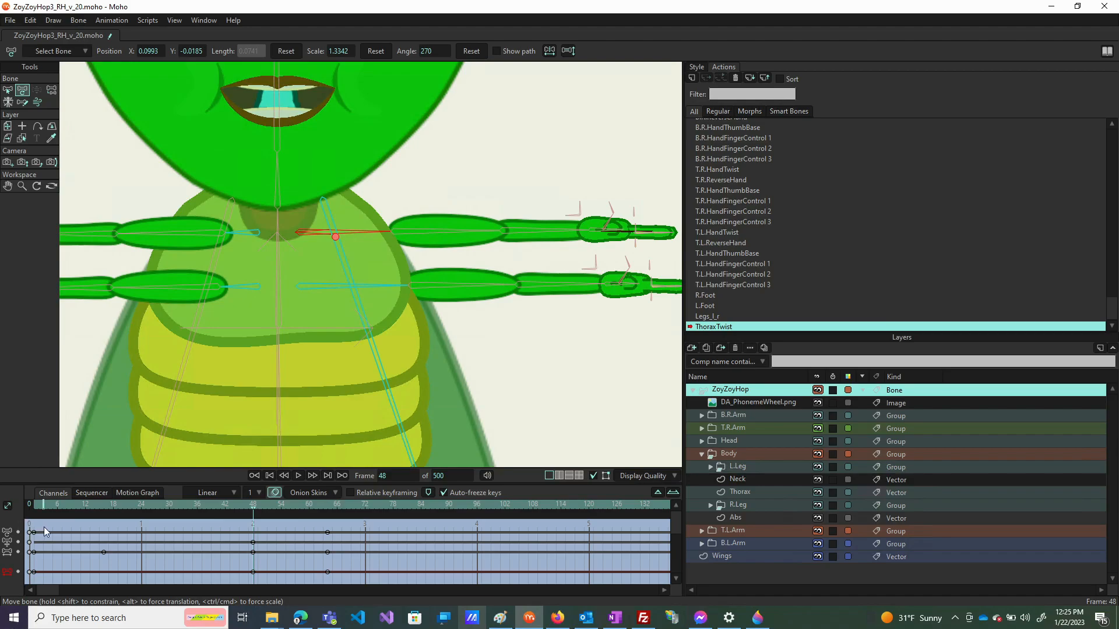
At frame 16, shorten the two left-side shoulder bones, scaling the upper one to about 1.35
{"action": "left_click", "coordinate": [101, 506]}
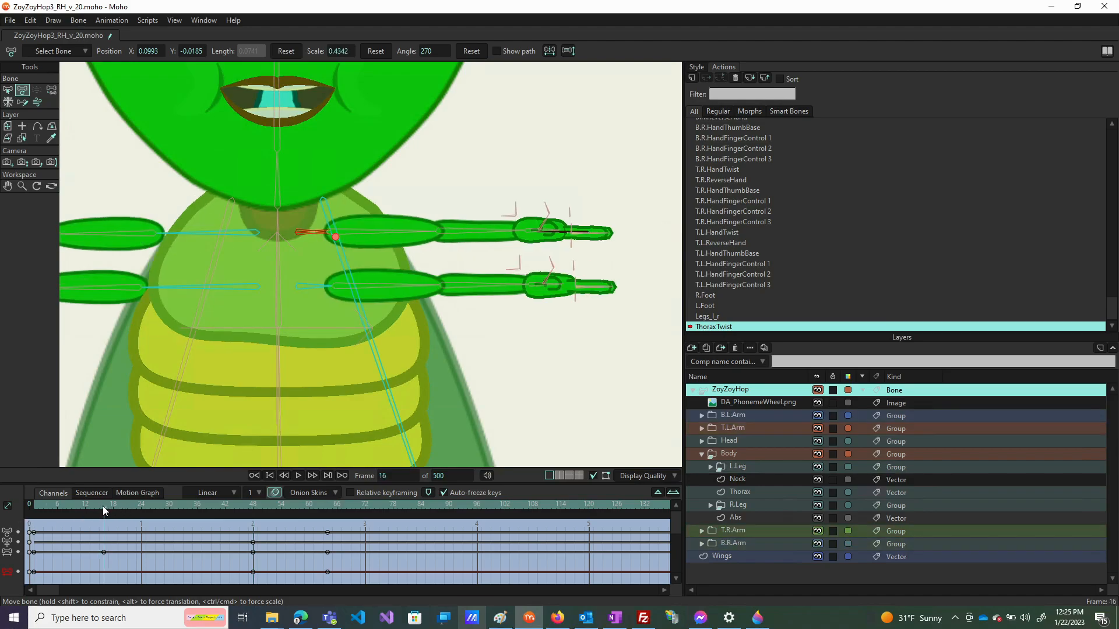
{"action": "left_click", "coordinate": [150, 289]}
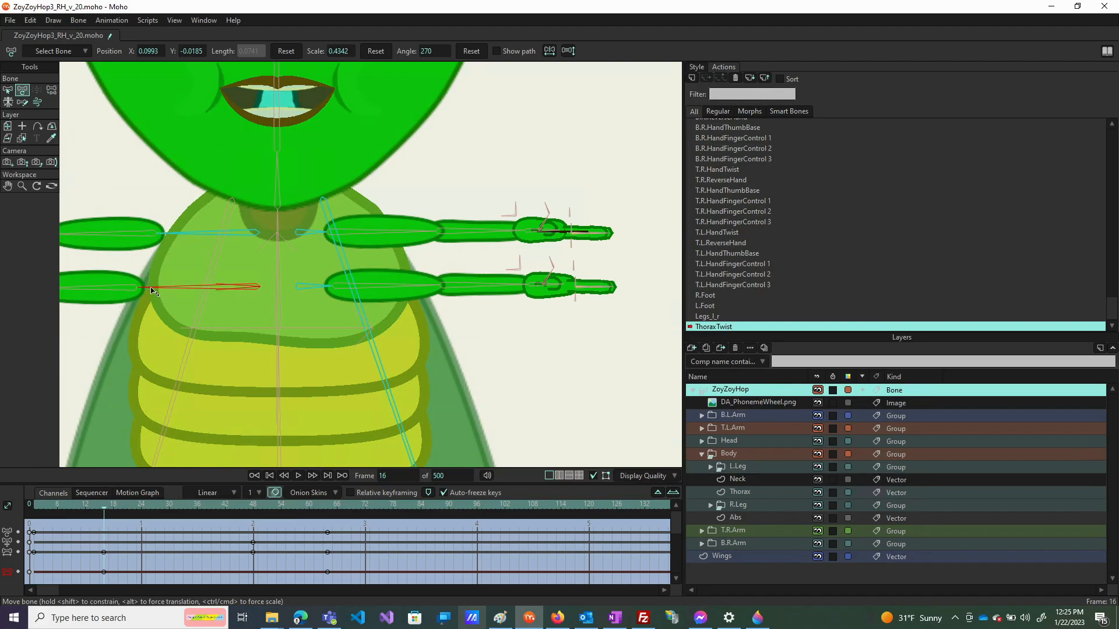
{"action": "left_click", "coordinate": [165, 234]}
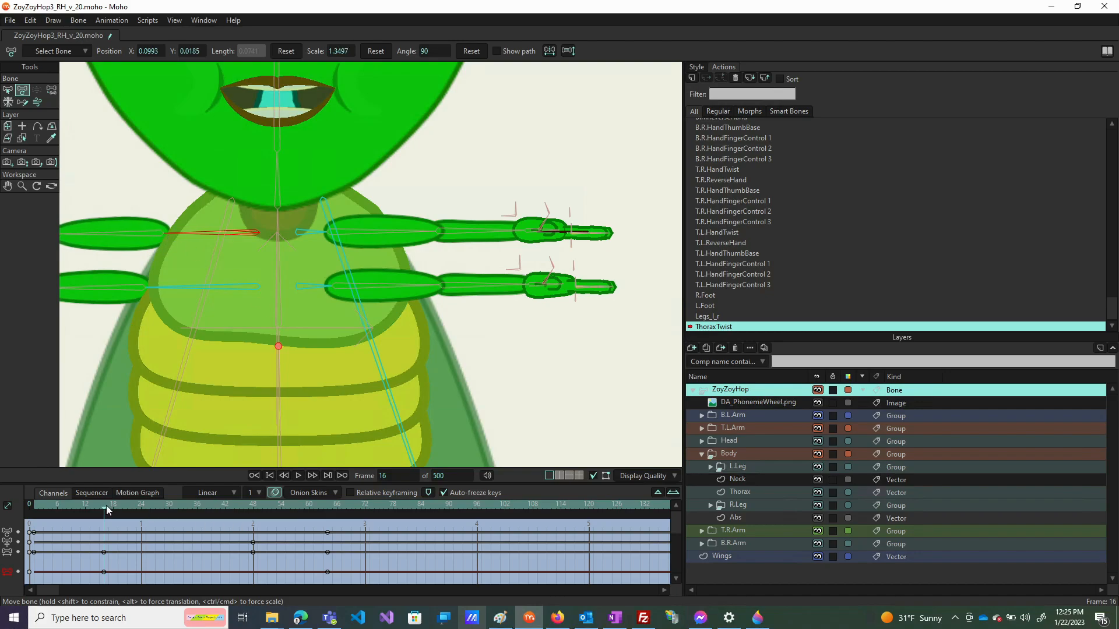
At frame 48, lengthen the lower right-side shoulder bone slightly so its arm sits farther out from the thorax
{"action": "left_click_drag", "start_coordinate": [103, 504], "coordinate": [253, 521]}
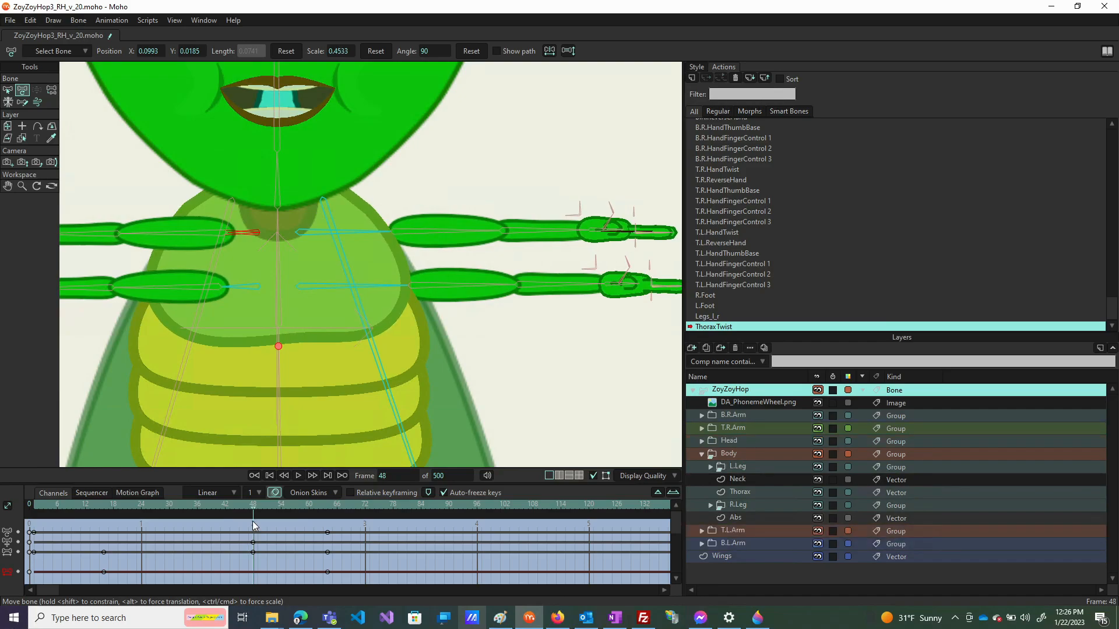
{"action": "left_click_drag", "start_coordinate": [402, 287], "coordinate": [406, 287]}
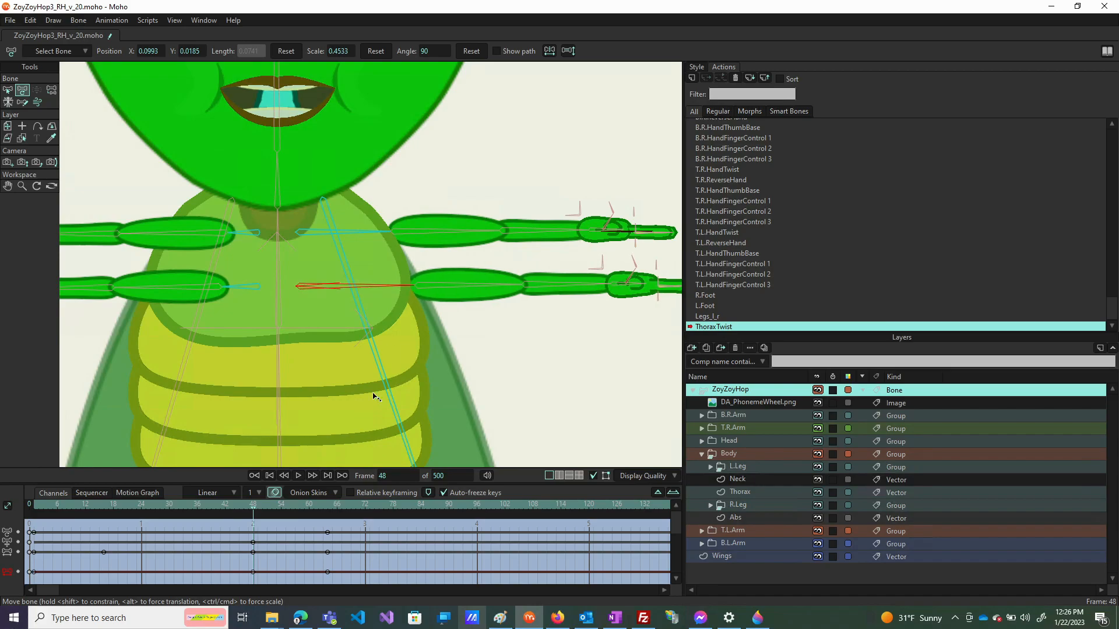
At frame 82, scale the lower right-side shoulder bone to 0.5221 and shift the resulting keyframes to frame 64
{"action": "left_click_drag", "start_coordinate": [254, 512], "coordinate": [474, 518]}
{"action": "left_click_drag", "start_coordinate": [240, 495], "coordinate": [412, 513]}
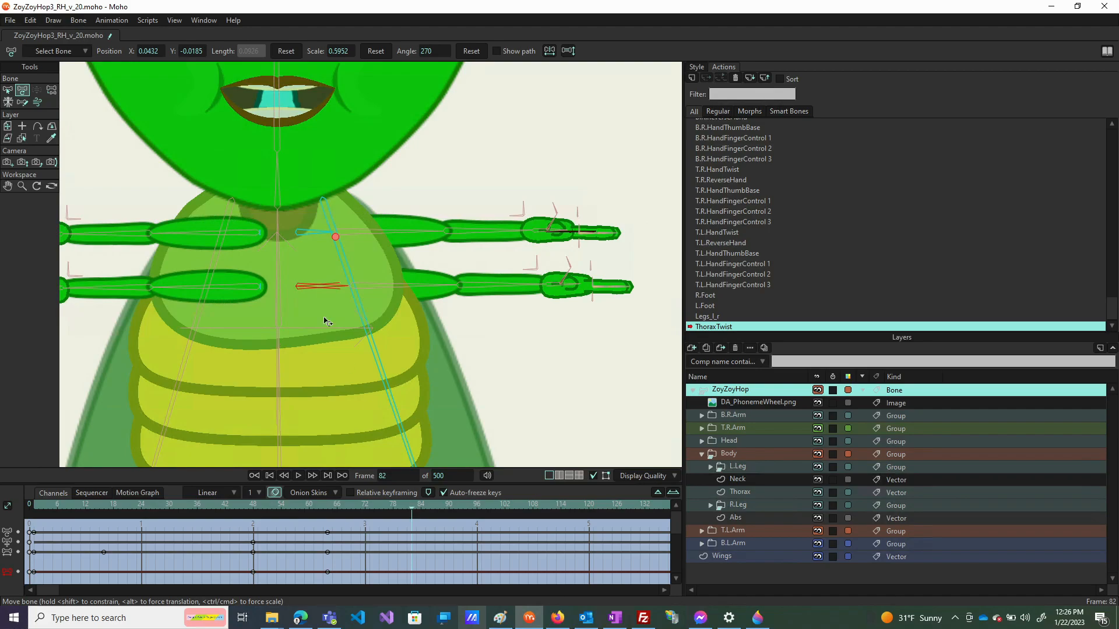
{"action": "left_click_drag", "start_coordinate": [345, 288], "coordinate": [337, 286]}
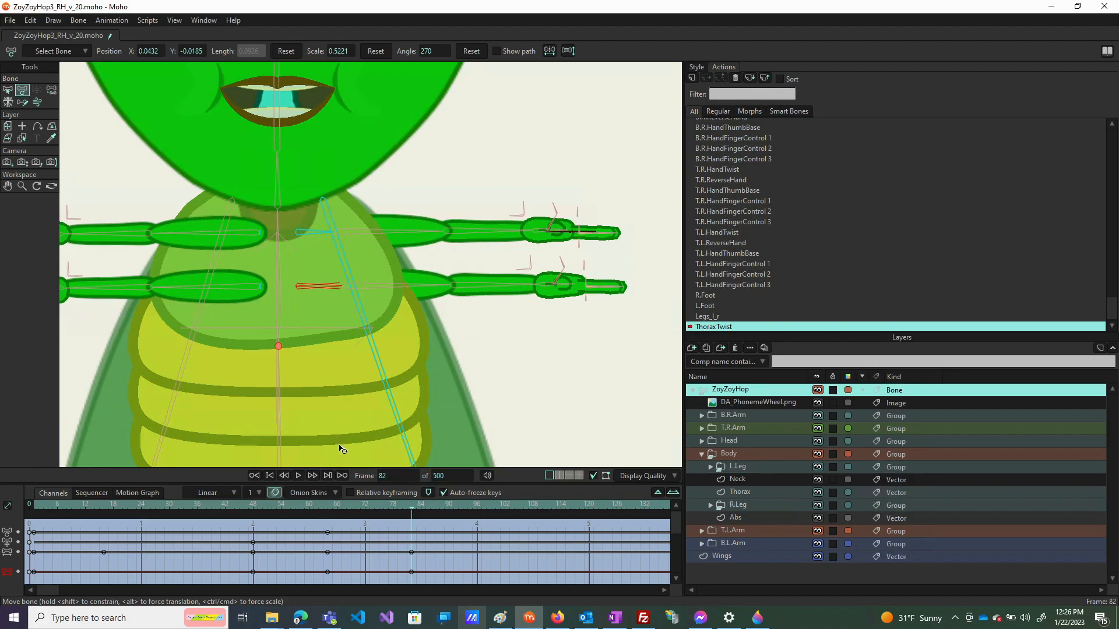
{"action": "left_click_drag", "start_coordinate": [426, 537], "coordinate": [394, 589]}
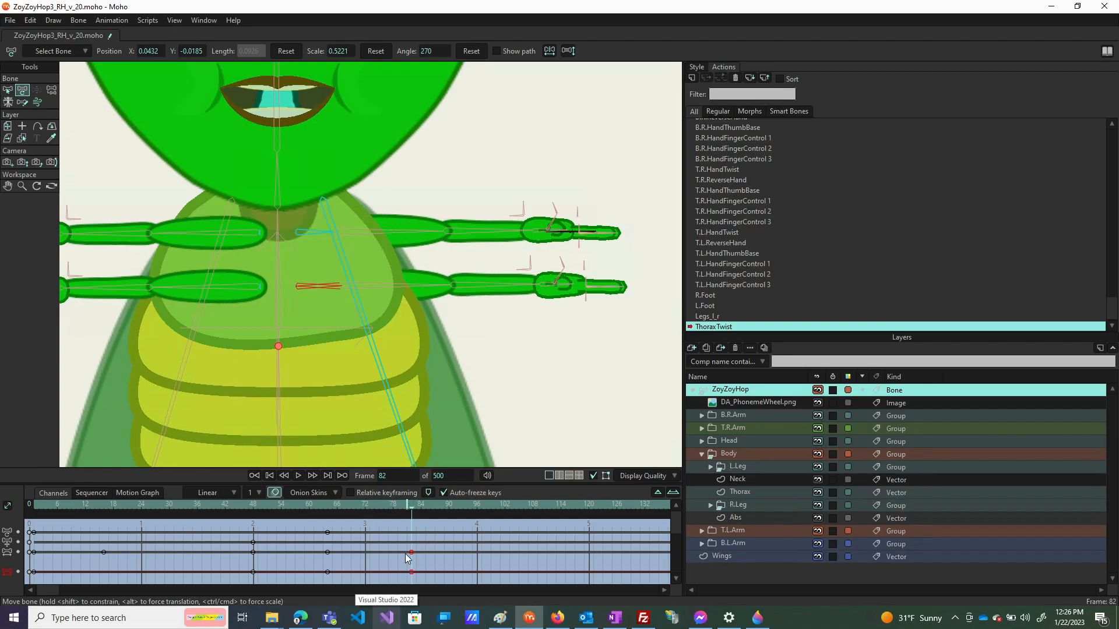
{"action": "left_click_drag", "start_coordinate": [412, 552], "coordinate": [327, 562]}
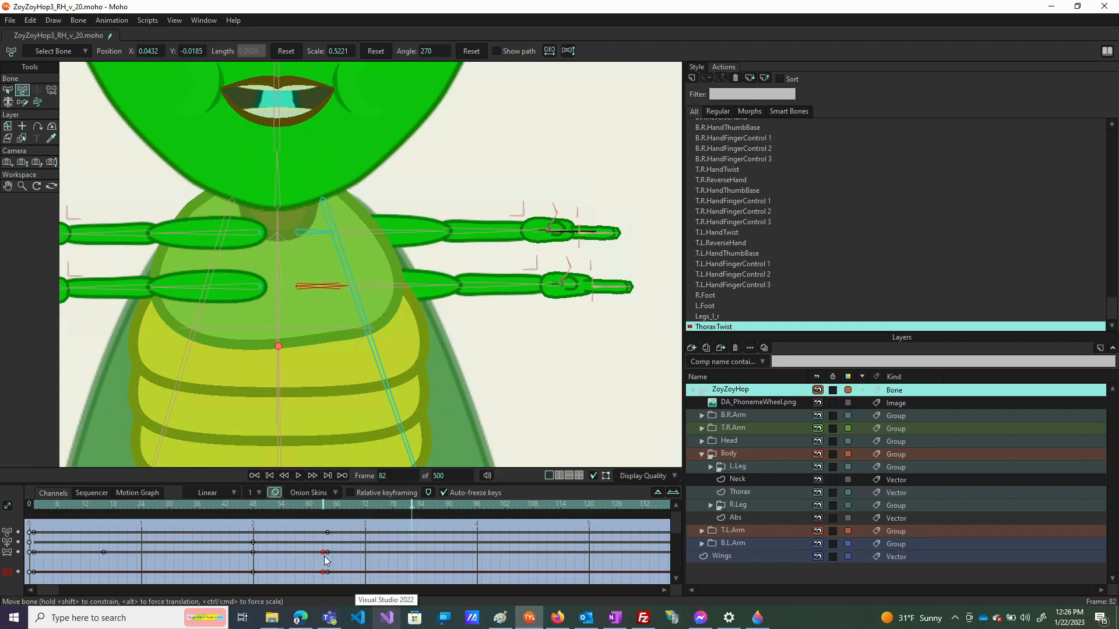
At frame 1, shorten the two left-side shoulder bones, scaling the upper one to about 0.507
{"action": "left_click", "coordinate": [329, 505]}
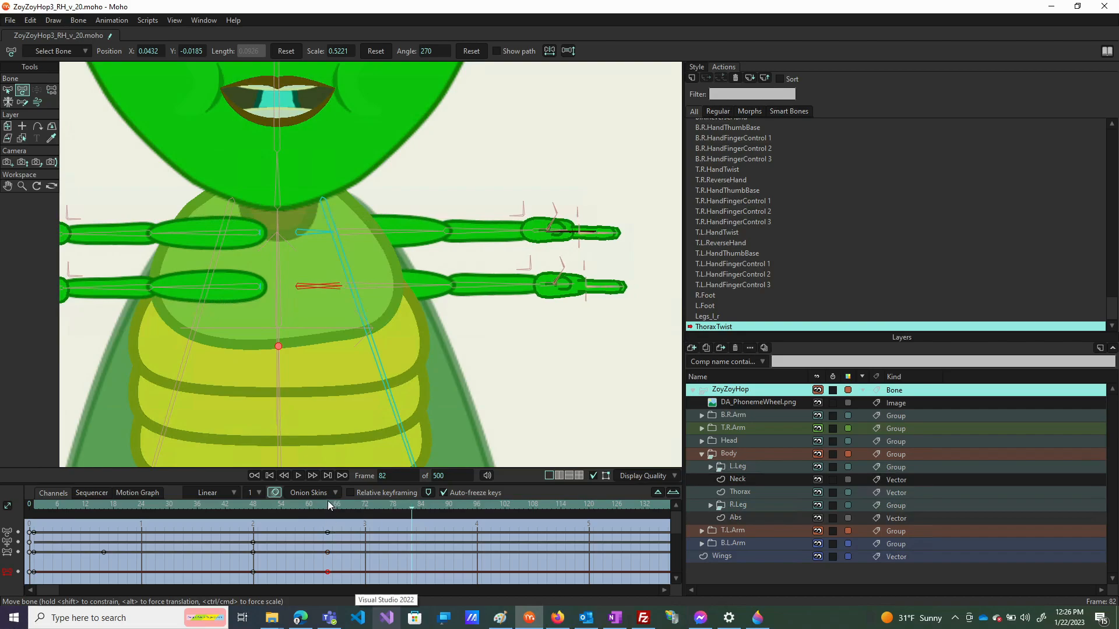
{"action": "left_click_drag", "start_coordinate": [261, 503], "coordinate": [35, 504]}
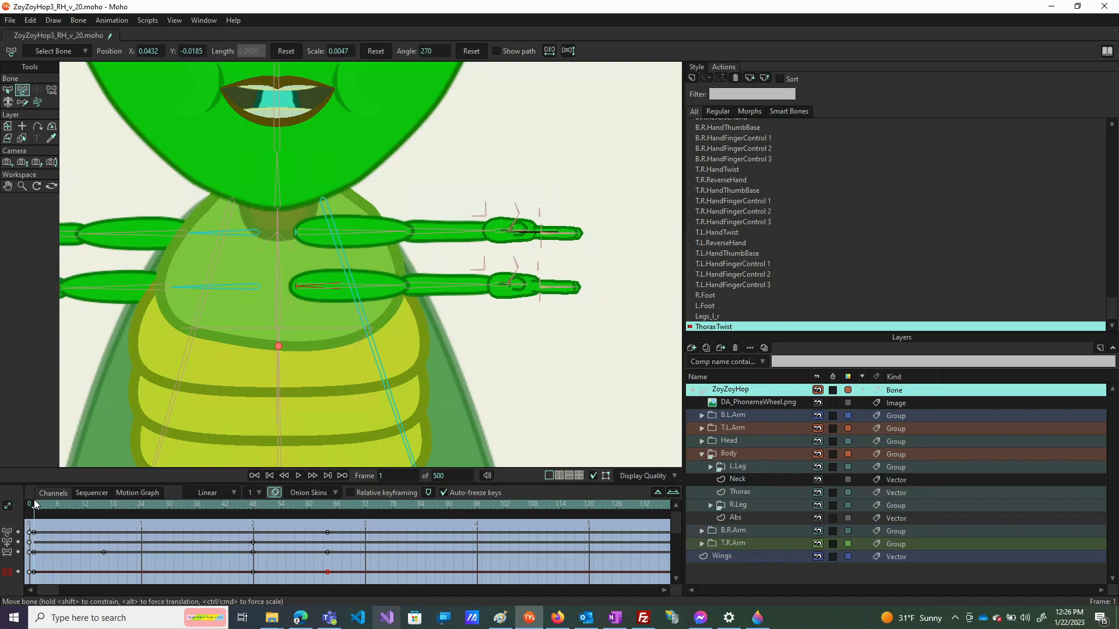
{"action": "left_click_drag", "start_coordinate": [35, 505], "coordinate": [22, 536]}
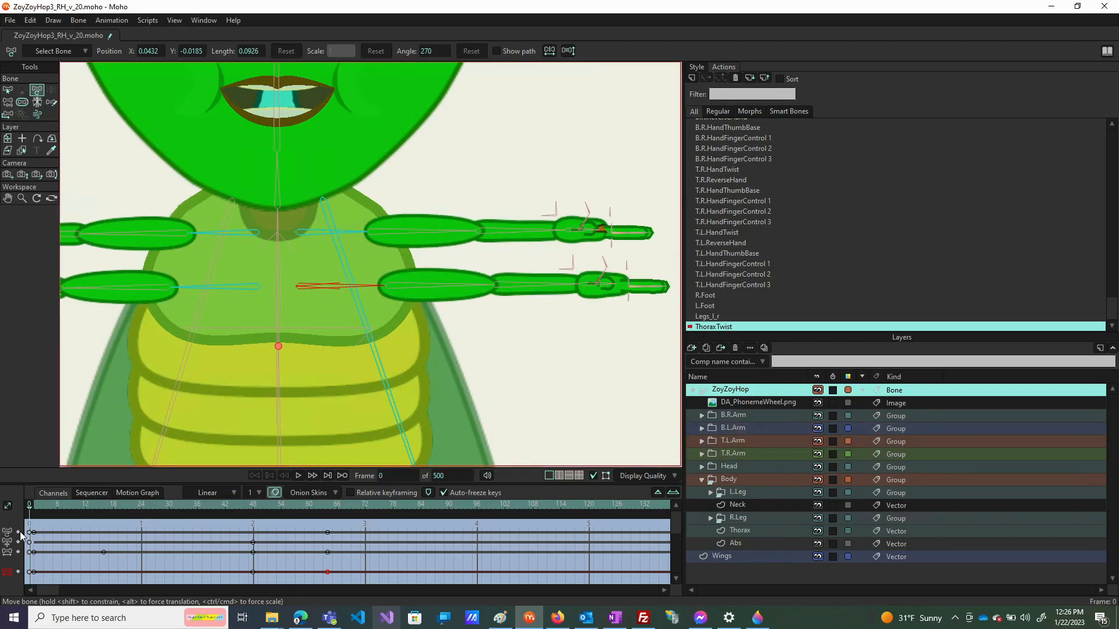
{"action": "left_click", "coordinate": [35, 509]}
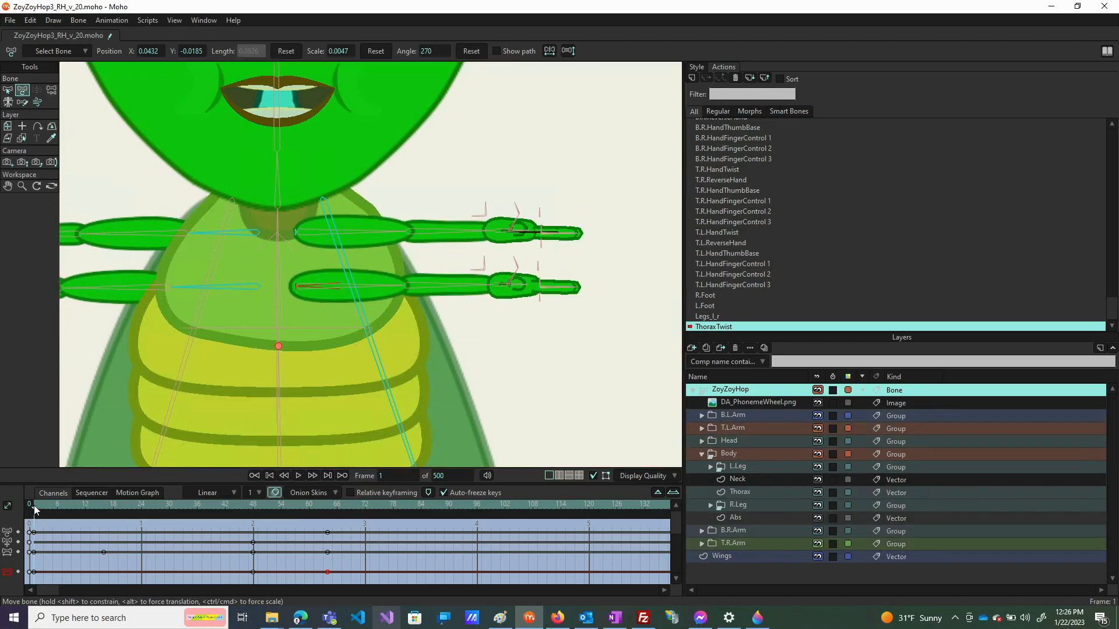
{"action": "mouse_move", "coordinate": [35, 509]}
{"action": "left_mouse_down"}
{"action": "mouse_move", "coordinate": [335, 539]}
{"action": "mouse_move", "coordinate": [36, 529]}
{"action": "left_mouse_up"}
{"action": "left_click_drag", "start_coordinate": [194, 235], "coordinate": [146, 236]}
{"action": "left_click", "coordinate": [176, 285]}
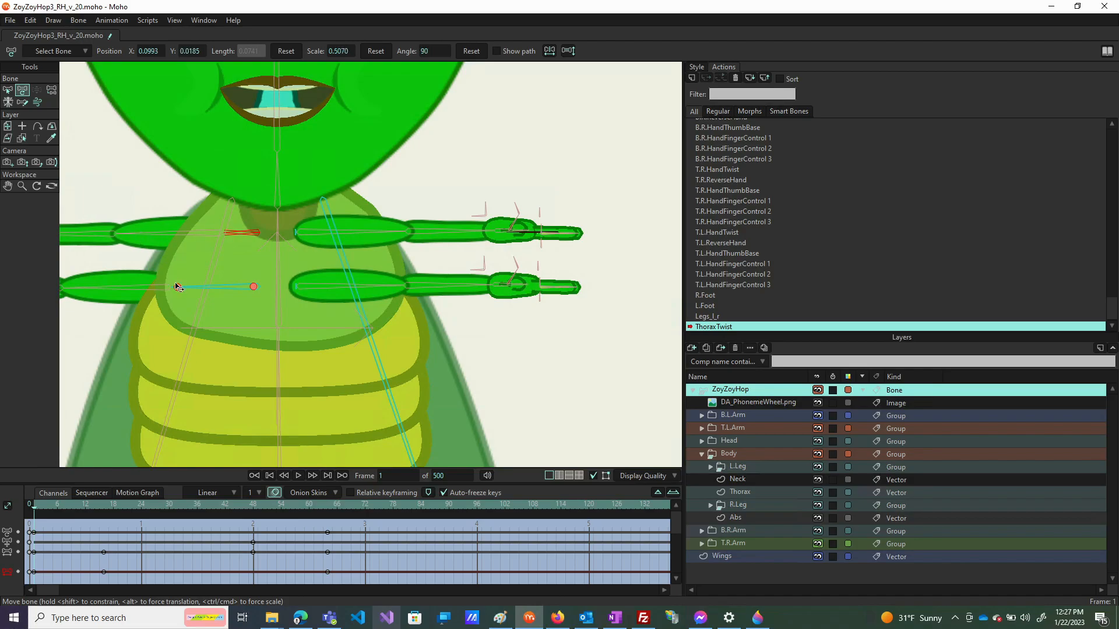
{"action": "left_click_drag", "start_coordinate": [179, 286], "coordinate": [106, 283]}
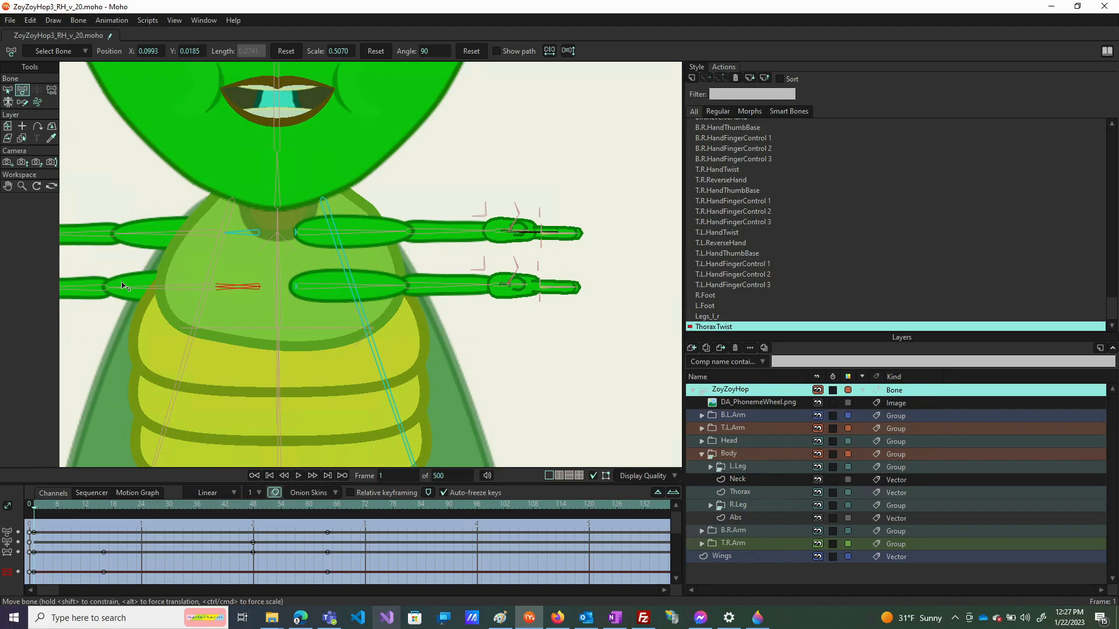
Return to the Mainline and test the thorax twist by swinging its control bone with the Manipulate Bones tool
{"action": "left_click_drag", "start_coordinate": [36, 505], "coordinate": [129, 504]}
{"action": "scroll", "coordinate": [711, 151], "scroll_direction": "up", "scroll_amount": 5}
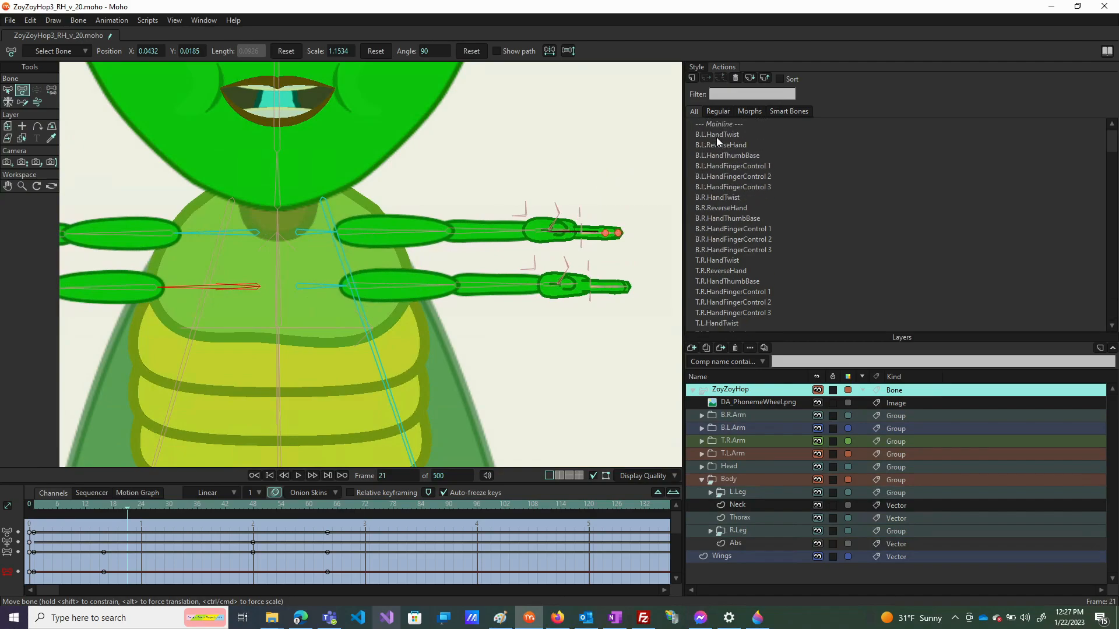
{"action": "double_click", "coordinate": [717, 126]}
{"action": "scroll", "coordinate": [408, 225], "scroll_direction": "down", "scroll_amount": 6}
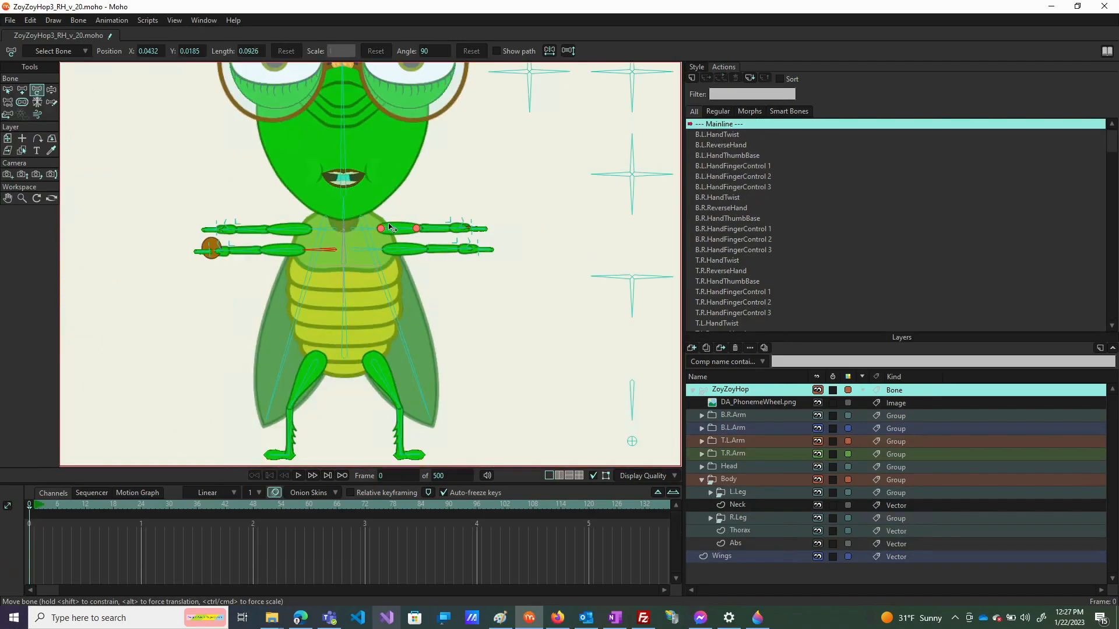
{"action": "scroll", "coordinate": [379, 274], "scroll_direction": "up", "scroll_amount": 4}
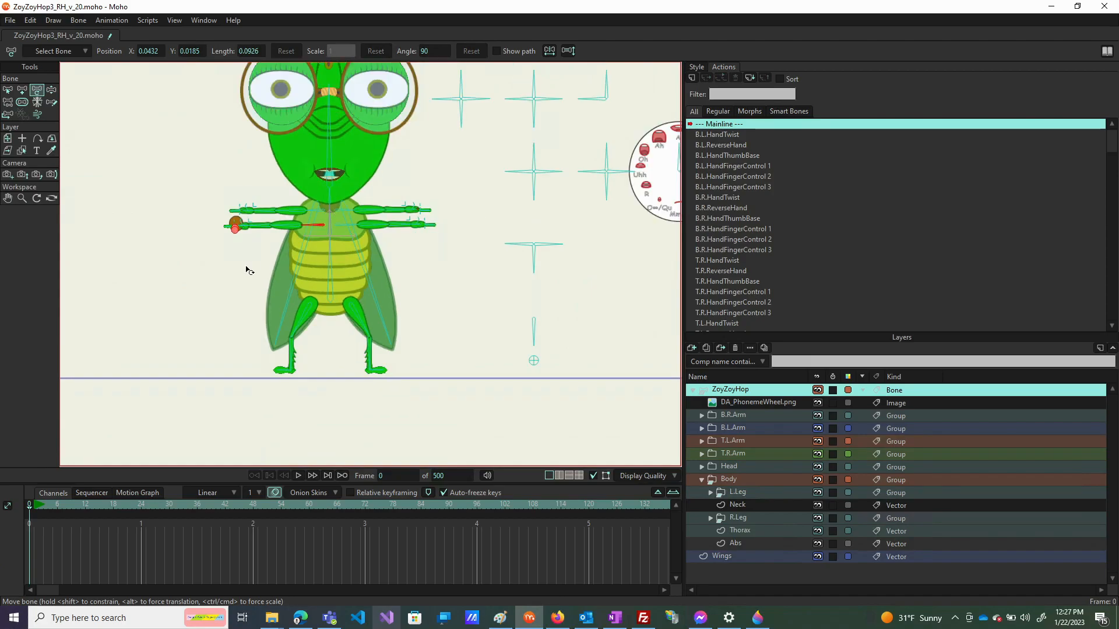
{"action": "left_click", "coordinate": [51, 90]}
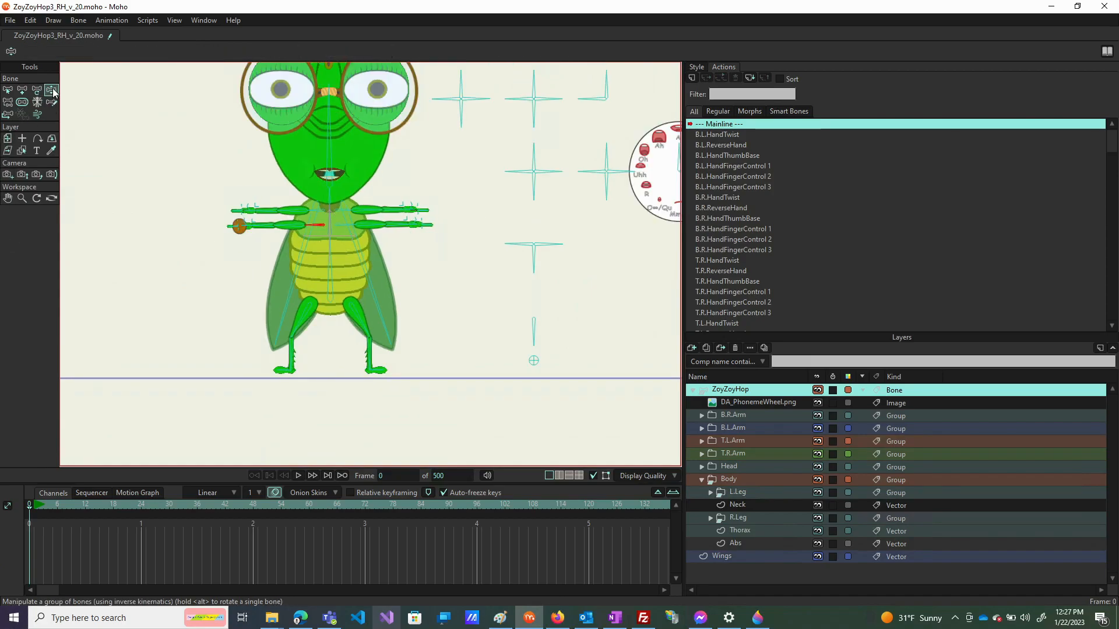
{"action": "left_click_drag", "start_coordinate": [543, 263], "coordinate": [502, 290]}
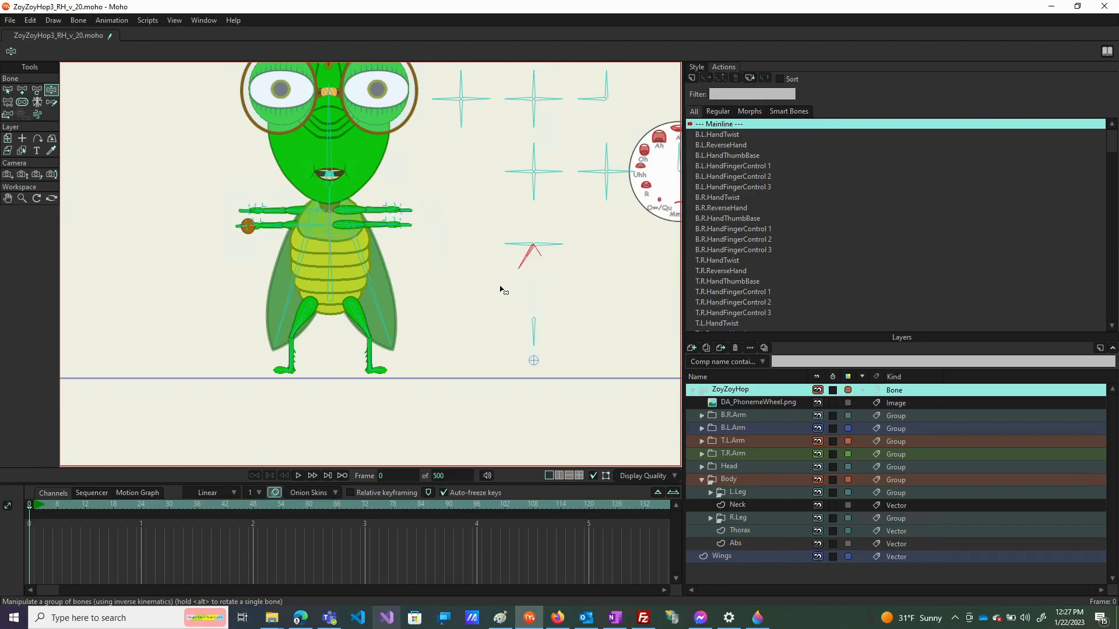
Test the combined rig by swinging the legs control bone, bending the left-side leg, and moving both left-side arms across the body
{"action": "left_click_drag", "start_coordinate": [515, 350], "coordinate": [594, 353]}
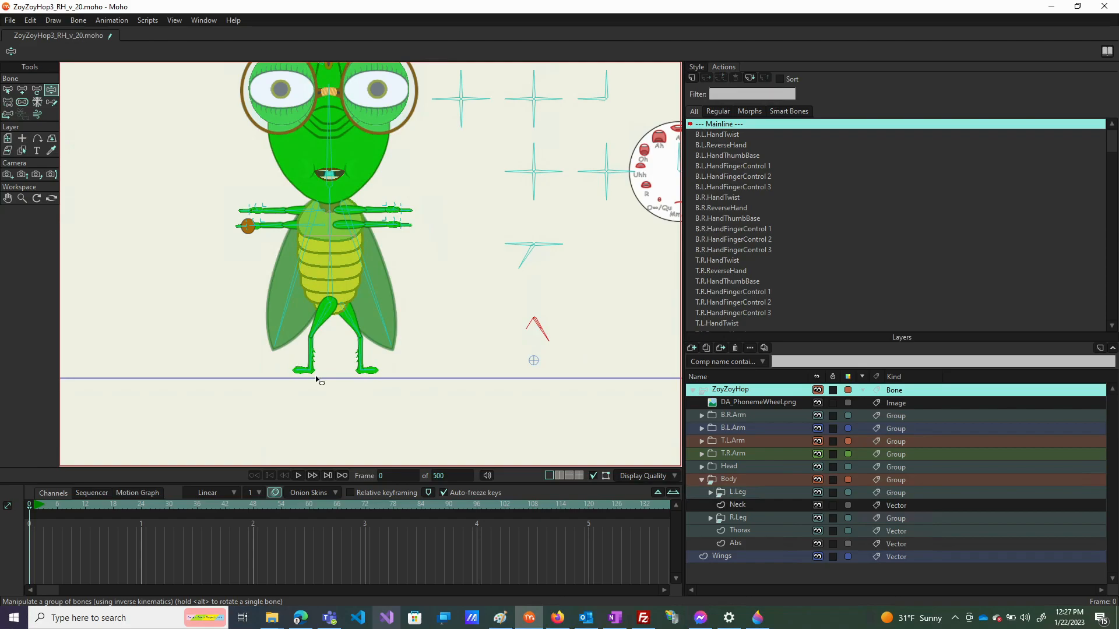
{"action": "left_click", "coordinate": [309, 369]}
{"action": "left_click_drag", "start_coordinate": [308, 370], "coordinate": [330, 350]}
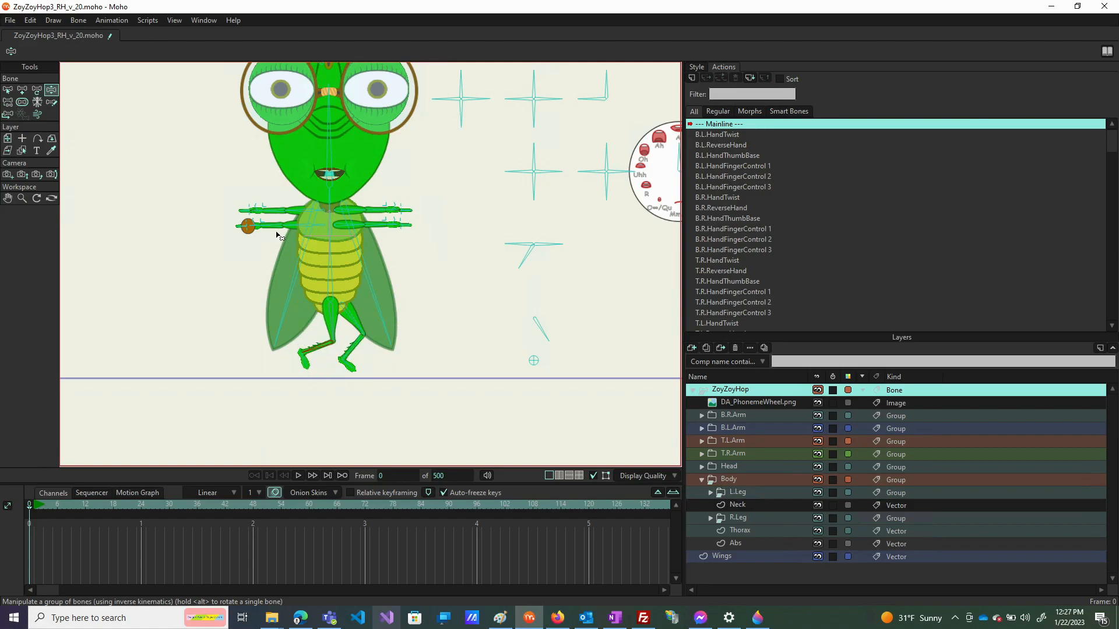
{"action": "left_click_drag", "start_coordinate": [266, 227], "coordinate": [408, 286]}
{"action": "left_click_drag", "start_coordinate": [289, 213], "coordinate": [419, 206]}
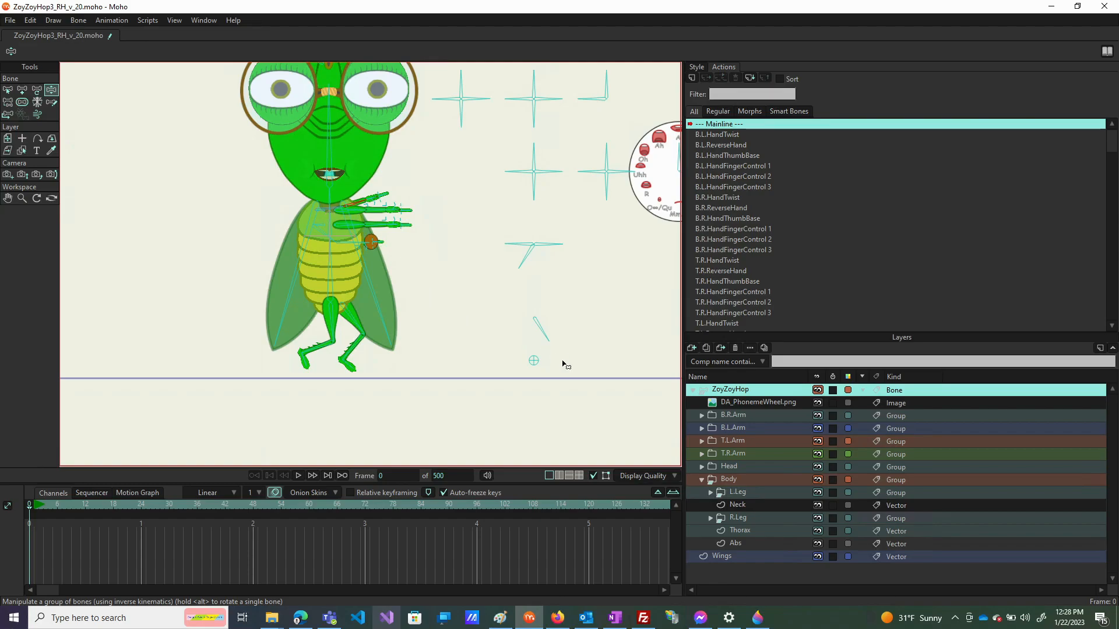
Reopen the ThoraxTwist action and at frame 1 scale the upper left-side shoulder bone to 0.0784 and the lower to 0.0818
{"action": "scroll", "coordinate": [731, 319], "scroll_direction": "down", "scroll_amount": 3}
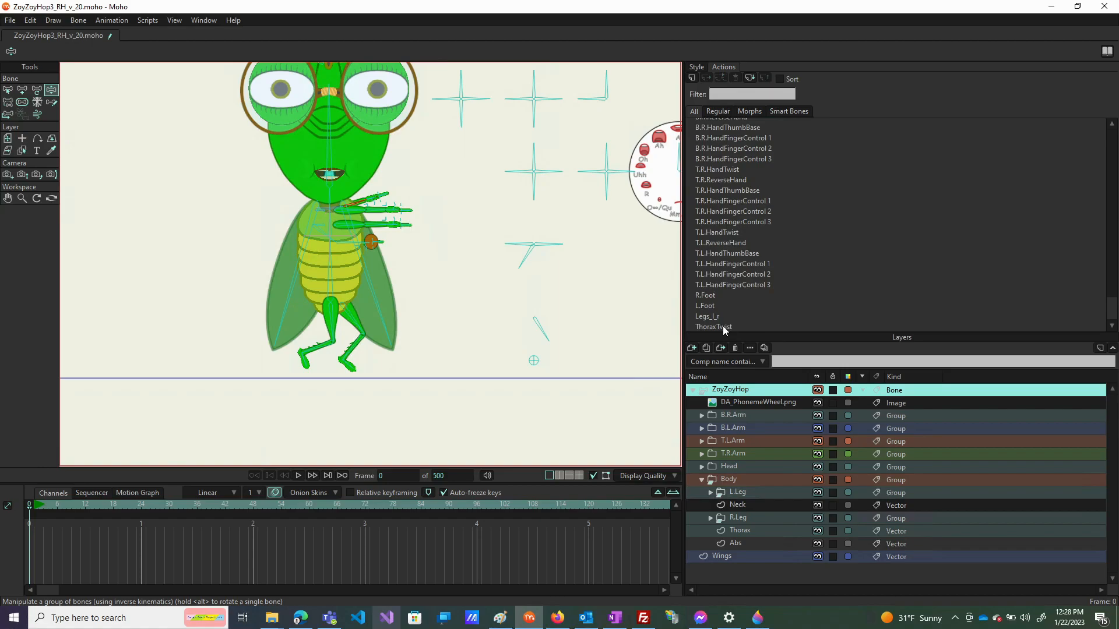
{"action": "double_click", "coordinate": [729, 327]}
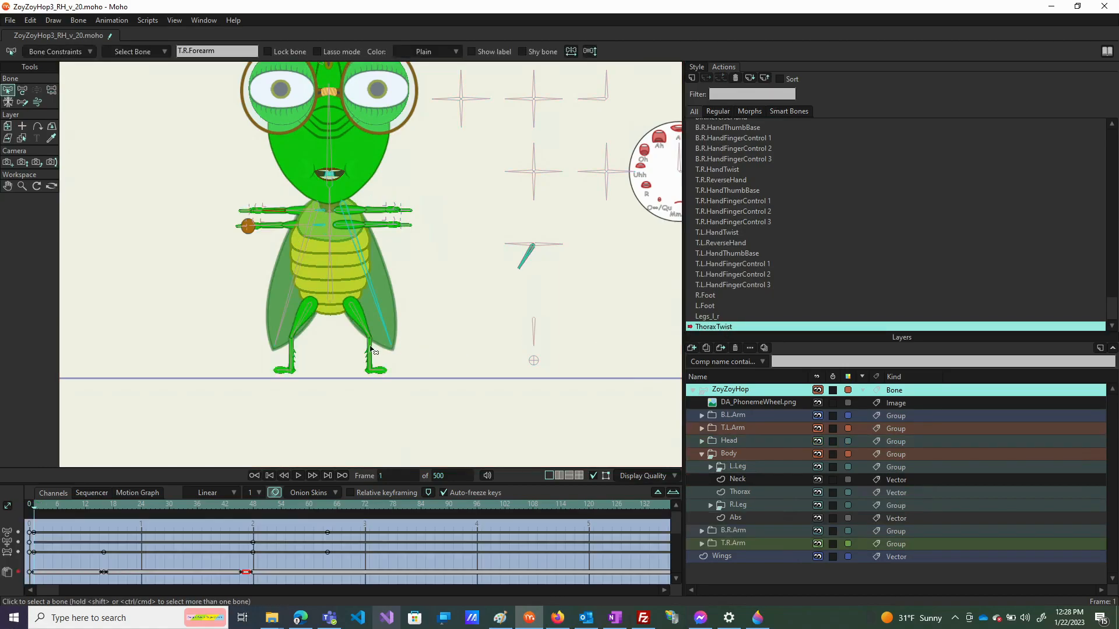
{"action": "left_click", "coordinate": [24, 91]}
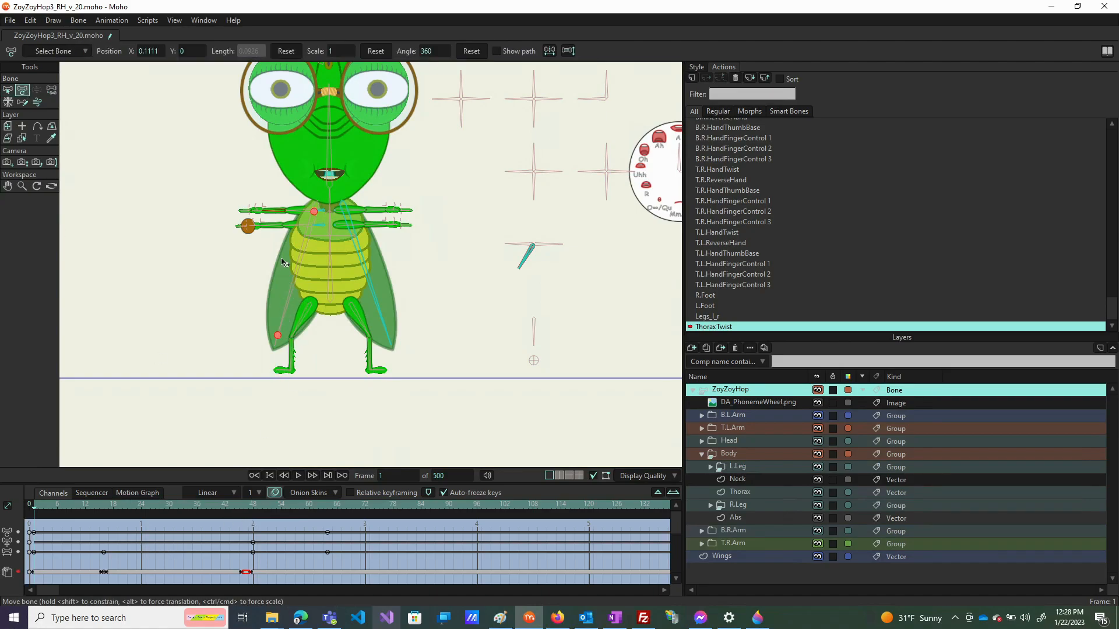
{"action": "scroll", "coordinate": [282, 262], "scroll_direction": "up", "scroll_amount": 3}
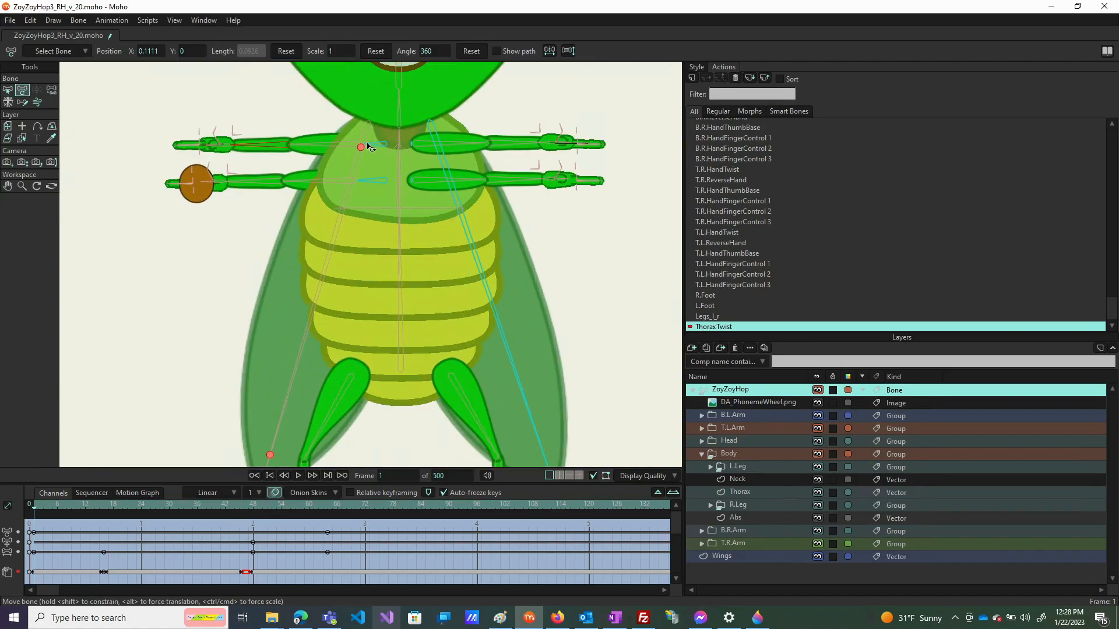
{"action": "scroll", "coordinate": [369, 147], "scroll_direction": "up", "scroll_amount": 4}
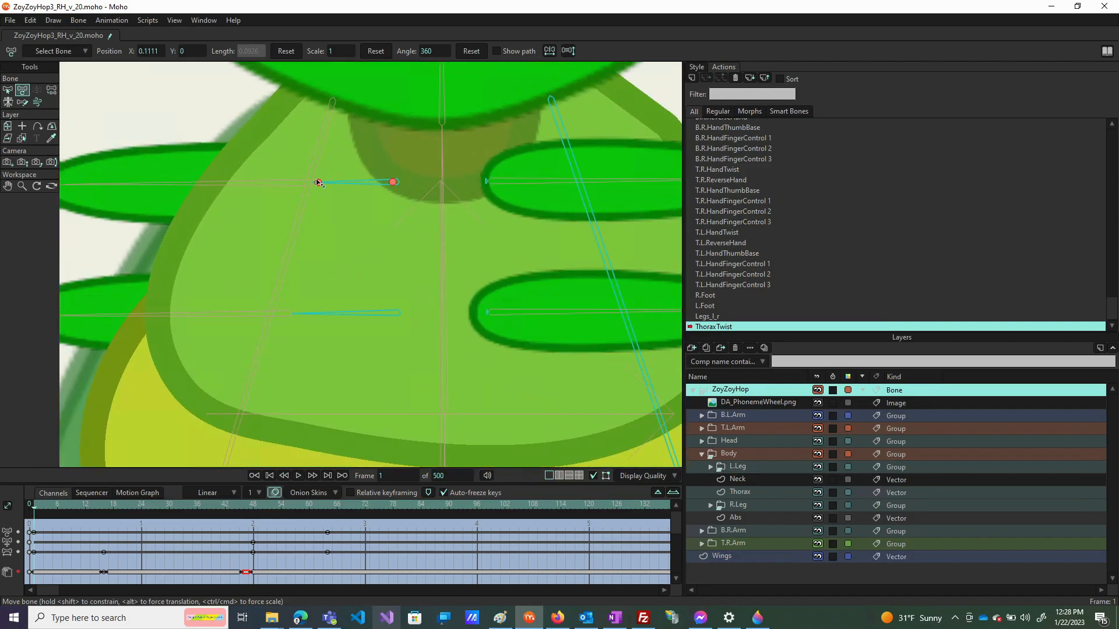
{"action": "left_click", "coordinate": [319, 183]}
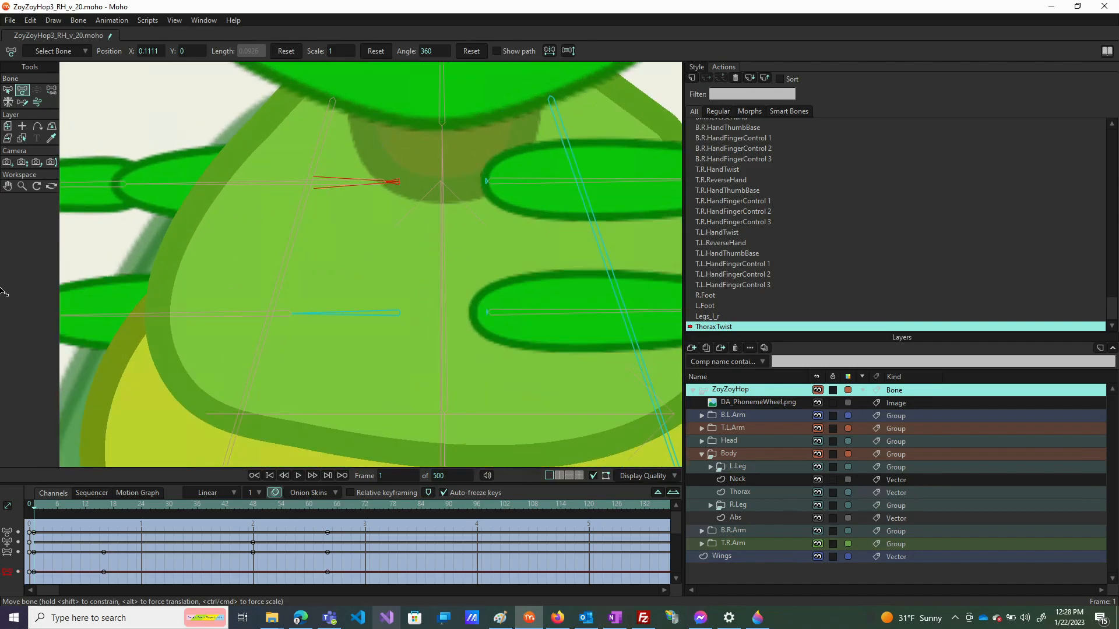
{"action": "left_click", "coordinate": [332, 350]}
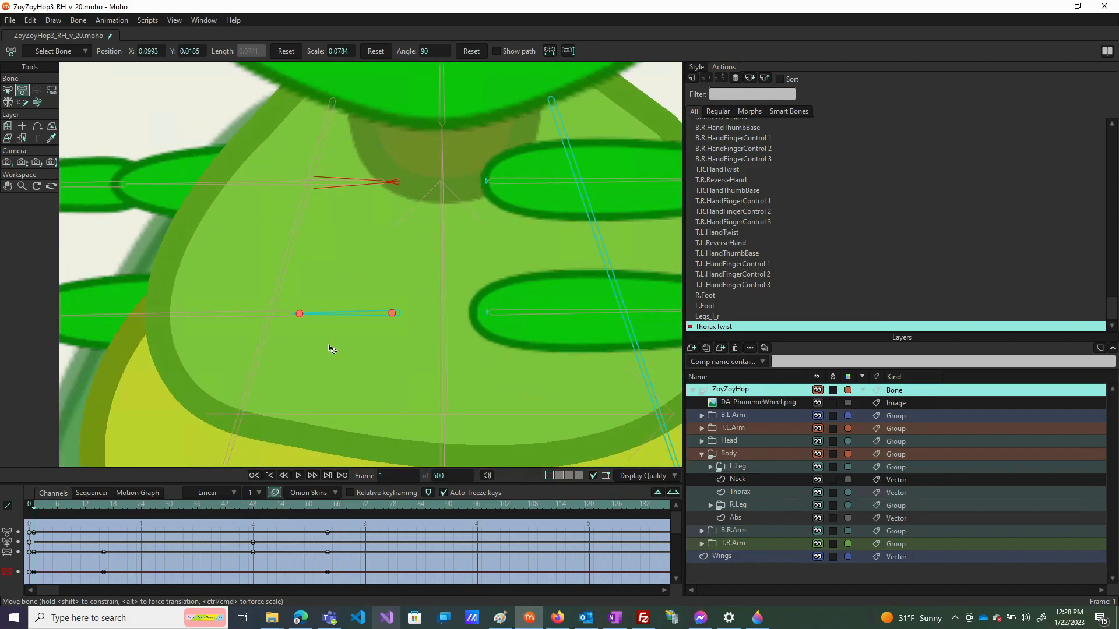
{"action": "left_click", "coordinate": [300, 315]}
At frame 64, scale the upper right-side shoulder bone to 0.0708 and the lower one to 0.0696
{"action": "scroll", "coordinate": [260, 424], "scroll_direction": "down", "scroll_amount": 5}
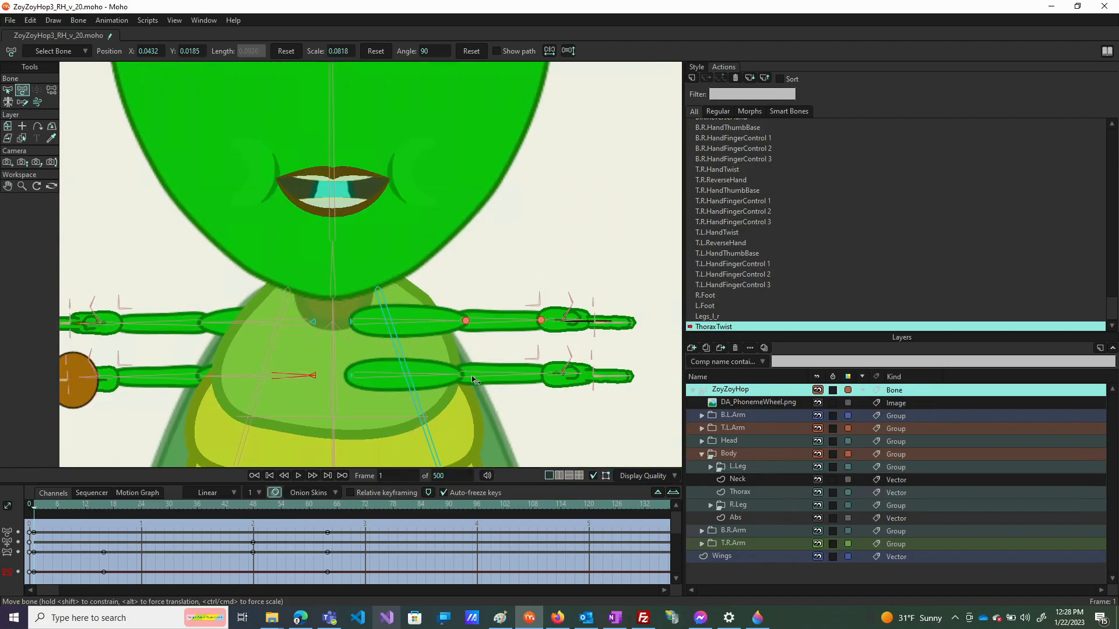
{"action": "left_click", "coordinate": [327, 505]}
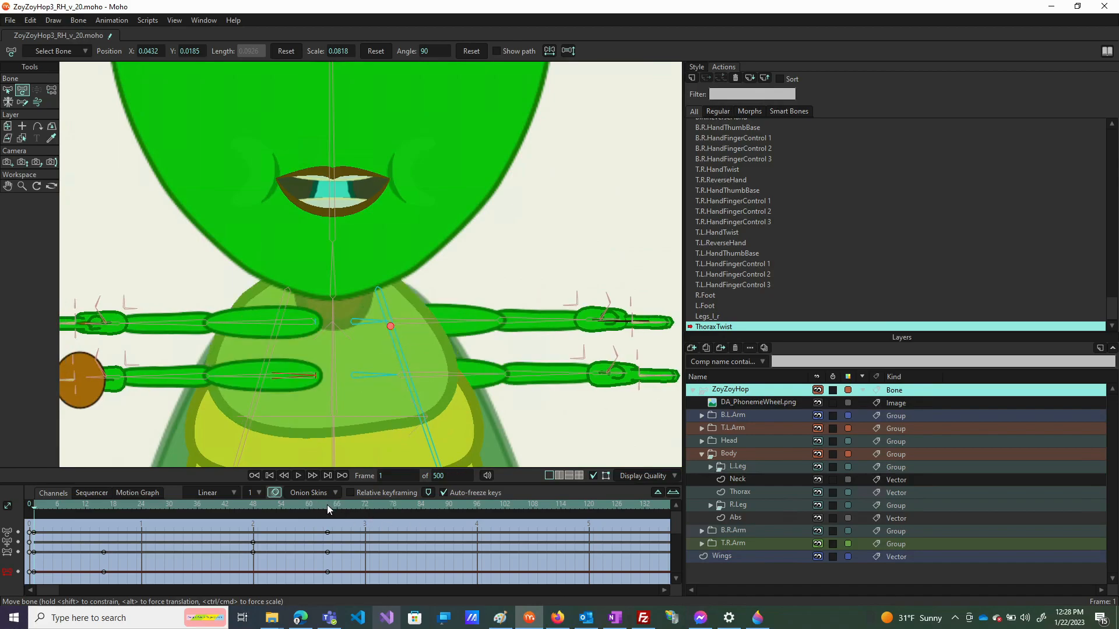
{"action": "left_click", "coordinate": [387, 324]}
{"action": "scroll", "coordinate": [385, 325], "scroll_direction": "up", "scroll_amount": 4}
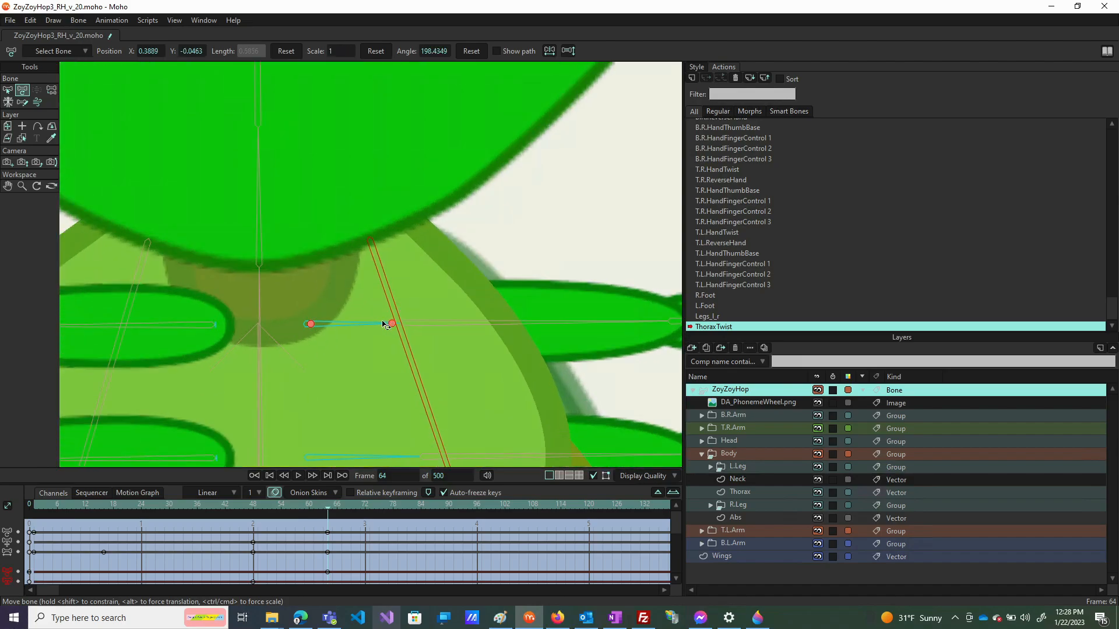
{"action": "left_click_drag", "start_coordinate": [391, 324], "coordinate": [3, 240]}
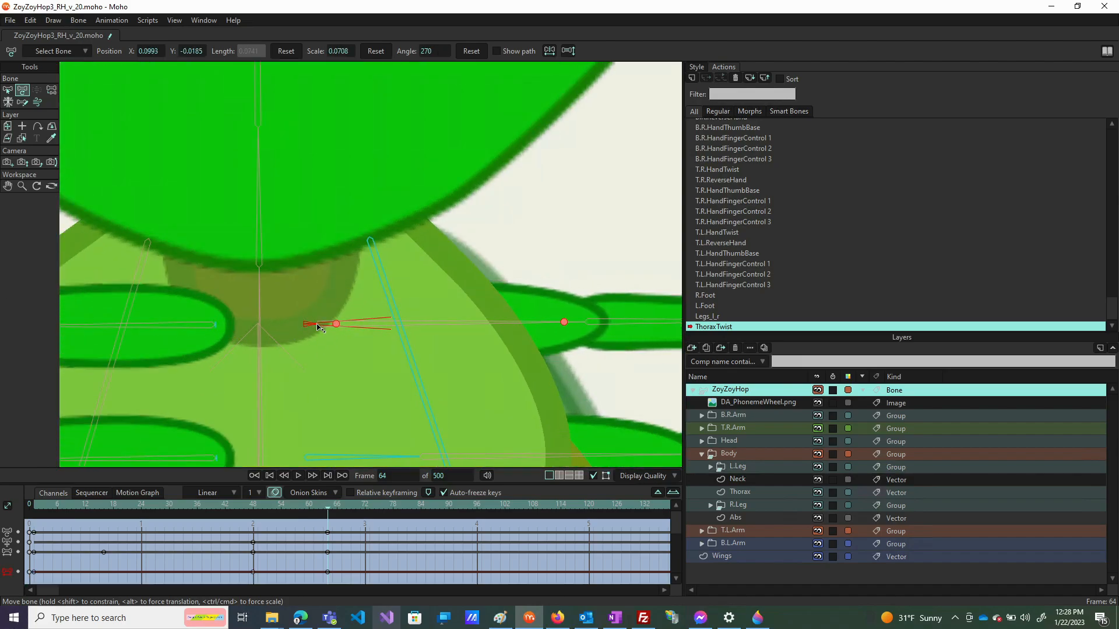
{"action": "scroll", "coordinate": [320, 328], "scroll_direction": "down", "scroll_amount": 2}
{"action": "left_click", "coordinate": [316, 409]}
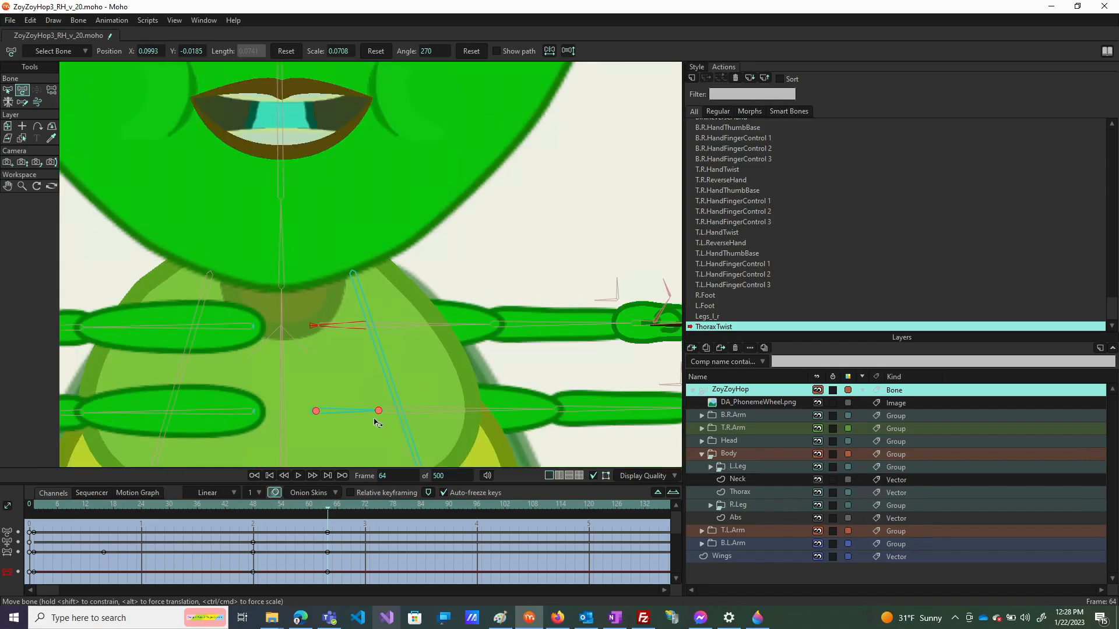
{"action": "left_click_drag", "start_coordinate": [379, 414], "coordinate": [3, 350]}
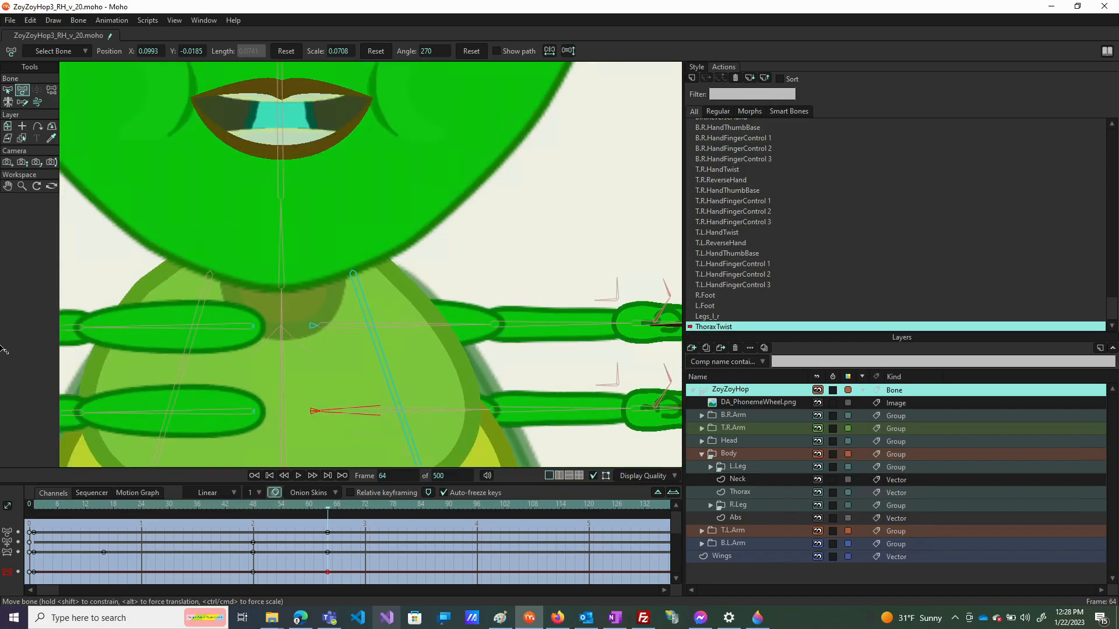
{"action": "left_click", "coordinate": [342, 409]}
{"action": "left_click_drag", "start_coordinate": [334, 413], "coordinate": [319, 418]}
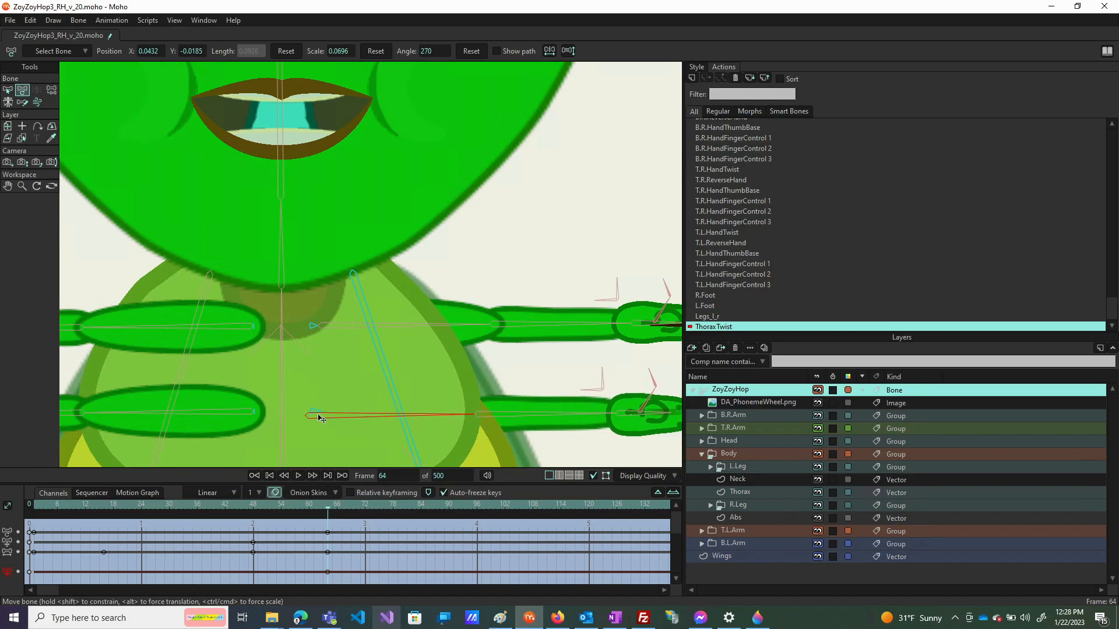
{"action": "key", "text": "ctrl+z"}
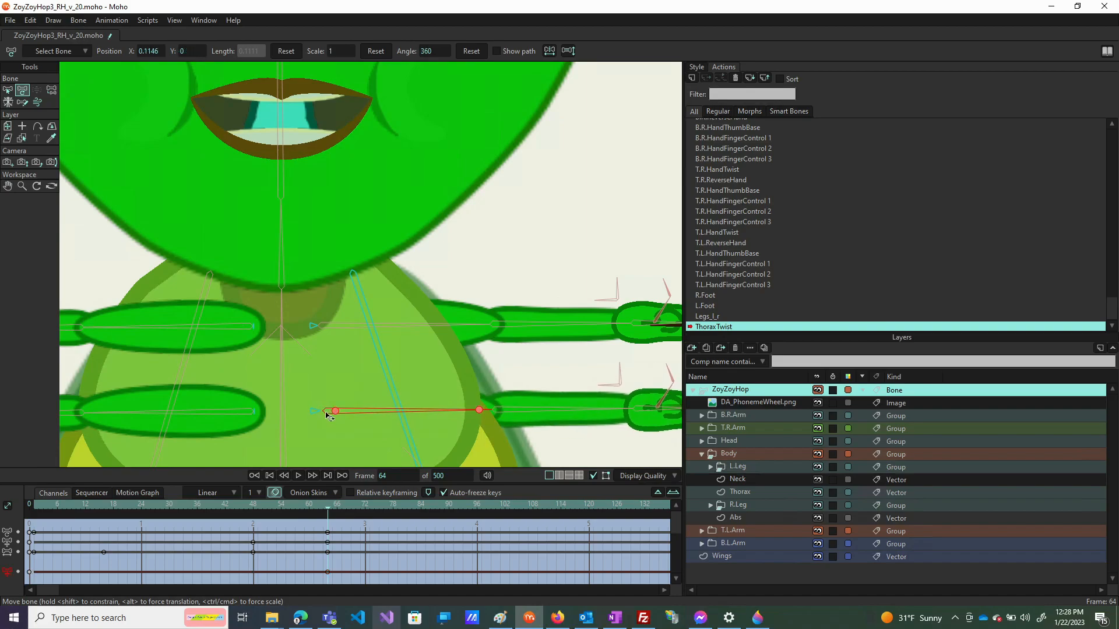
{"action": "left_click", "coordinate": [339, 419]}
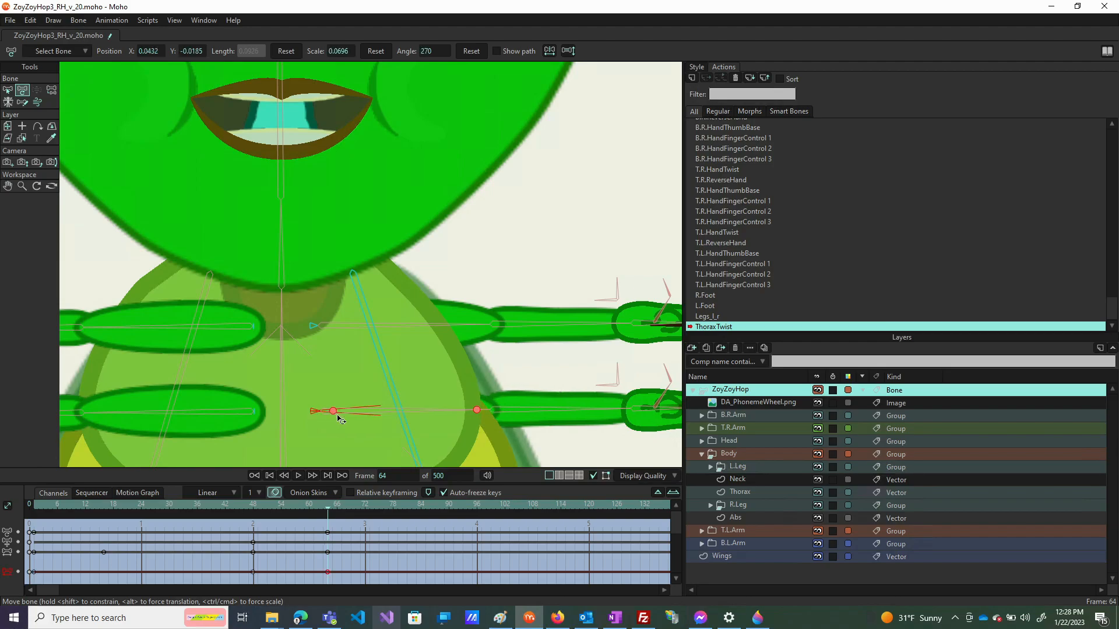
{"action": "left_click_drag", "start_coordinate": [337, 421], "coordinate": [309, 413]}
{"action": "left_click", "coordinate": [320, 415]}
{"action": "left_click", "coordinate": [320, 415]}
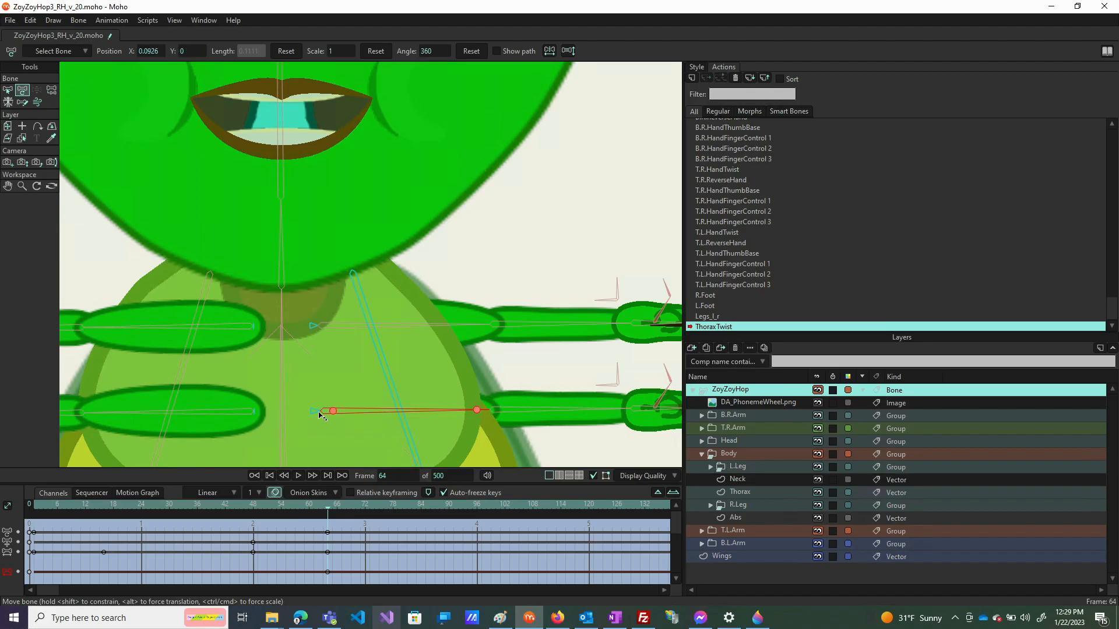
At frame 64, shorten the right-side shoulder bones further, scaling the lower one to 0.0180 and the upper one to 0.0137
{"action": "left_click", "coordinate": [320, 415]}
{"action": "scroll", "coordinate": [311, 413], "scroll_direction": "up", "scroll_amount": 3}
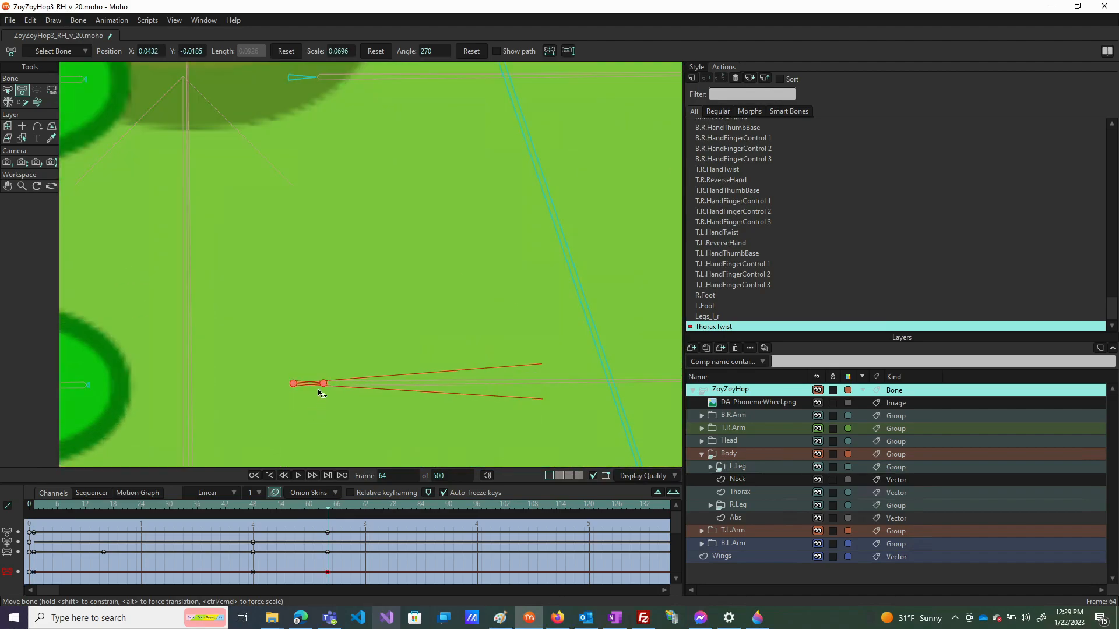
{"action": "left_click_drag", "start_coordinate": [324, 386], "coordinate": [293, 383]}
{"action": "scroll", "coordinate": [398, 288], "scroll_direction": "down", "scroll_amount": 3}
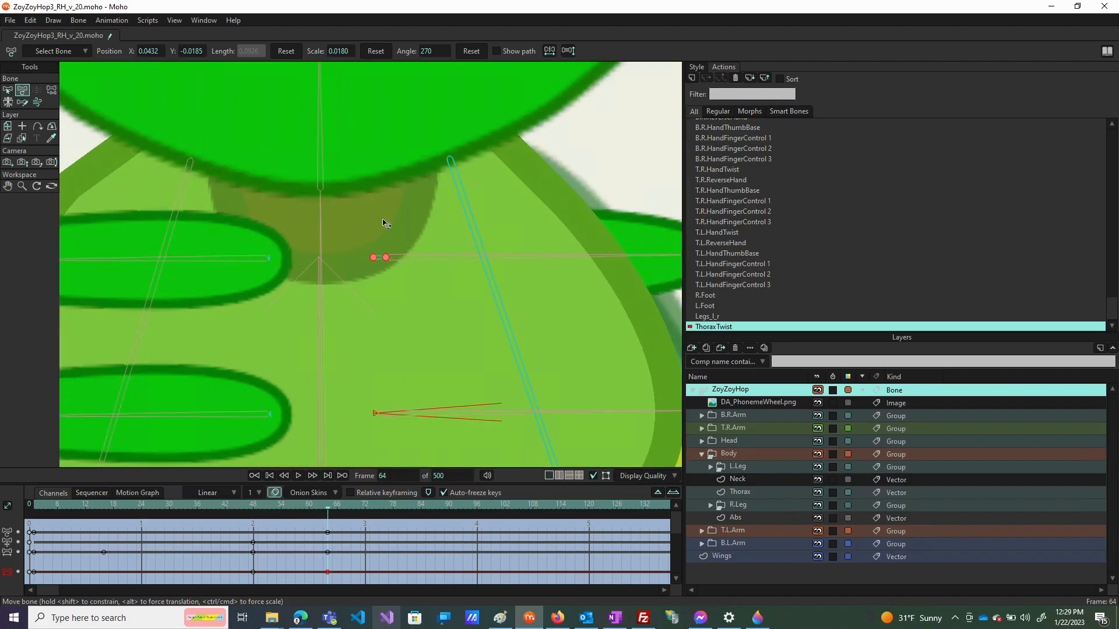
{"action": "scroll", "coordinate": [377, 239], "scroll_direction": "up", "scroll_amount": 5}
{"action": "left_click", "coordinate": [394, 271]}
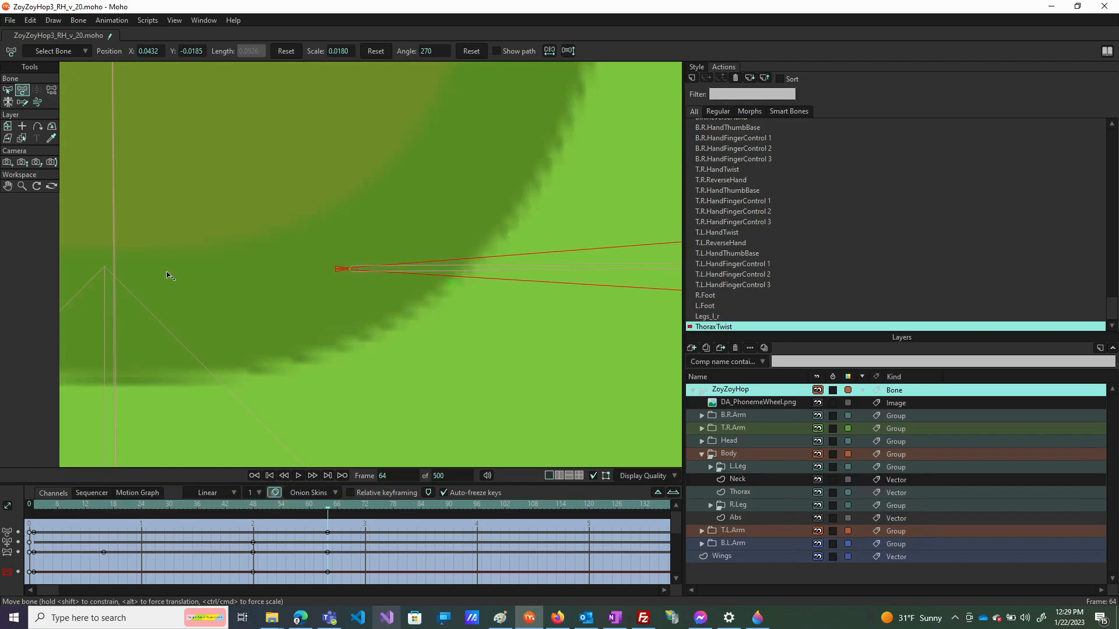
{"action": "scroll", "coordinate": [435, 269], "scroll_direction": "down", "scroll_amount": 5}
{"action": "left_click", "coordinate": [401, 370]}
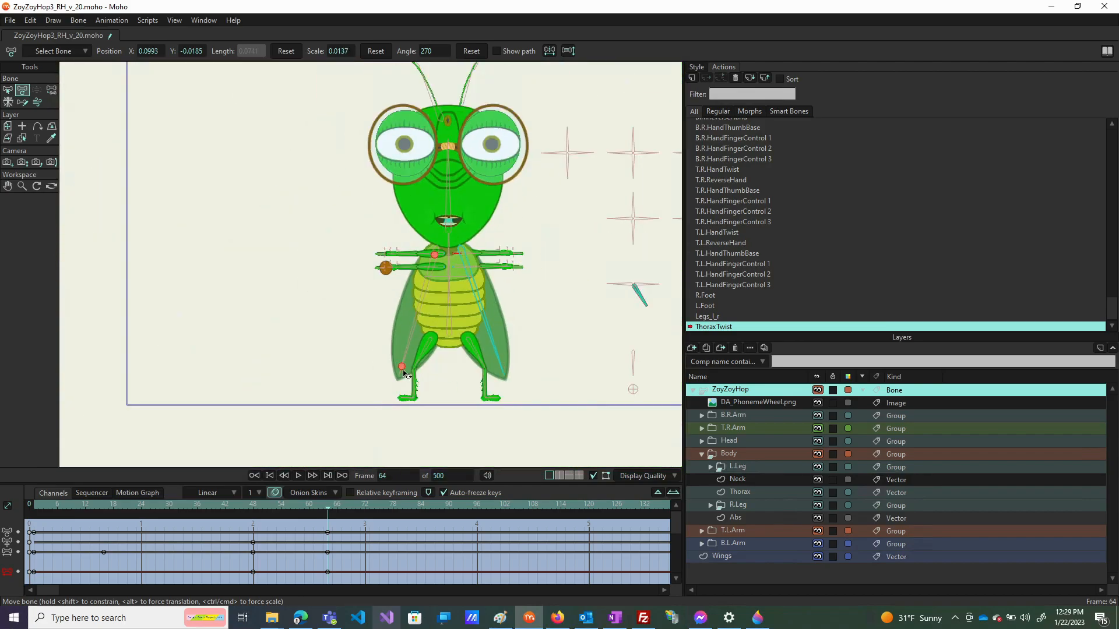
Return to the mainline at frame 0 and test the rig by swinging the ThoraxTwist and legs control bones
{"action": "left_click", "coordinate": [712, 131]}
{"action": "scroll", "coordinate": [712, 130], "scroll_direction": "up", "scroll_amount": 3}
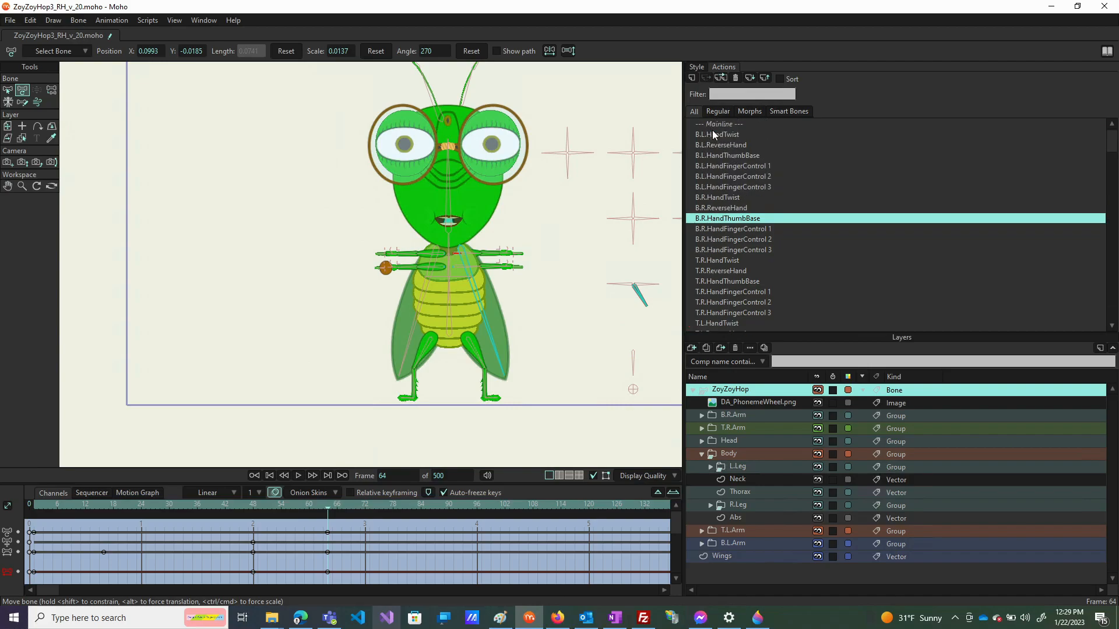
{"action": "left_click", "coordinate": [712, 130]}
{"action": "left_click", "coordinate": [714, 126]}
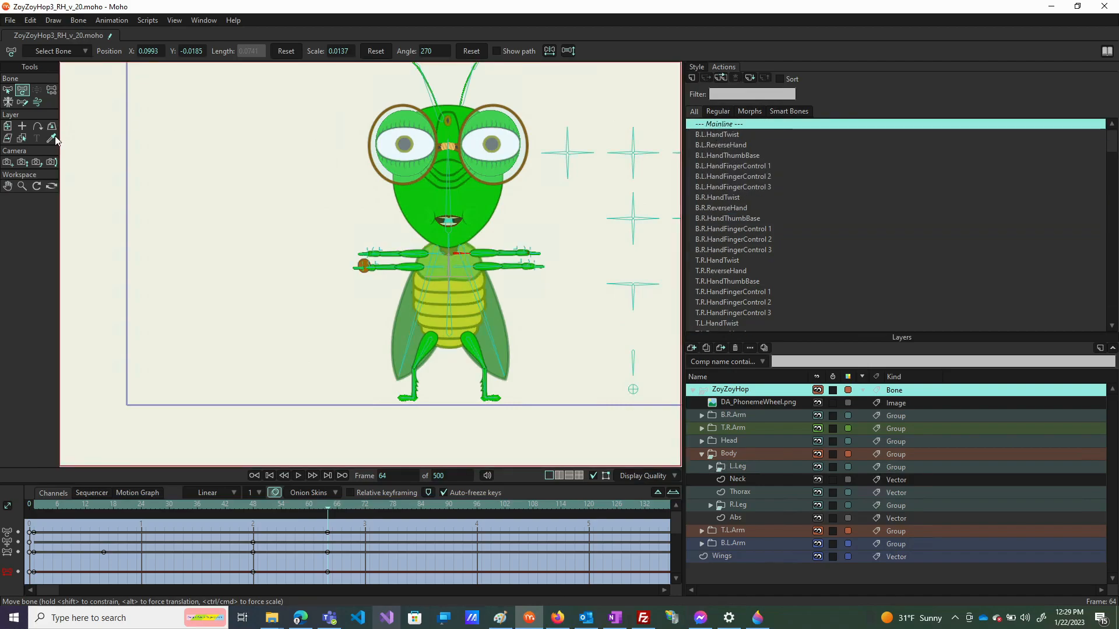
{"action": "key", "text": "shift+Left"}
{"action": "left_click", "coordinate": [51, 90]}
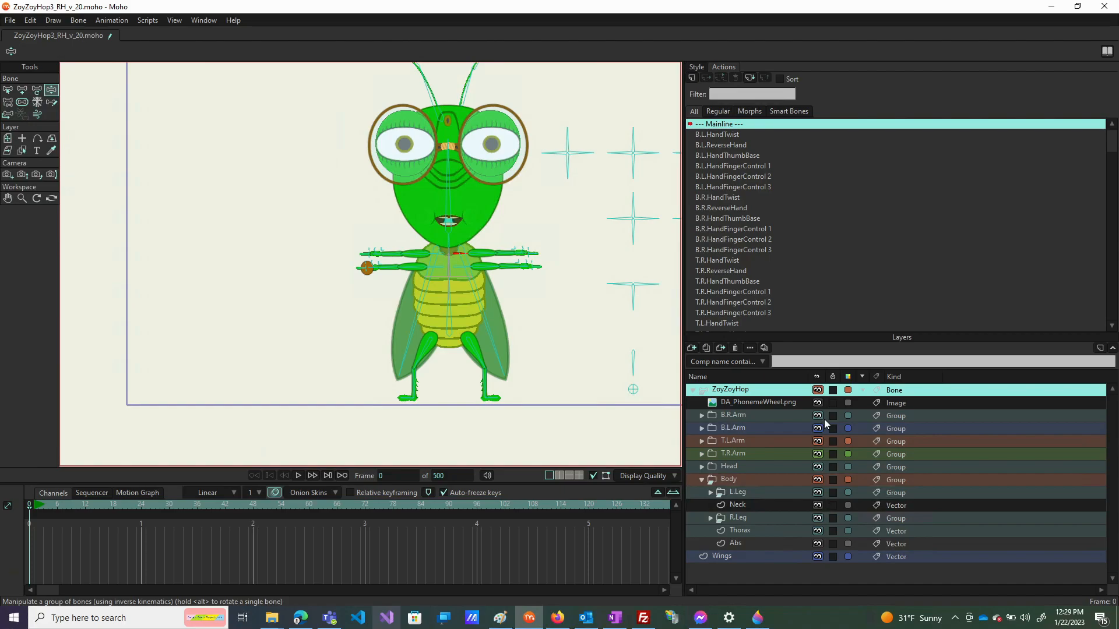
{"action": "left_click_drag", "start_coordinate": [635, 313], "coordinate": [516, 368]}
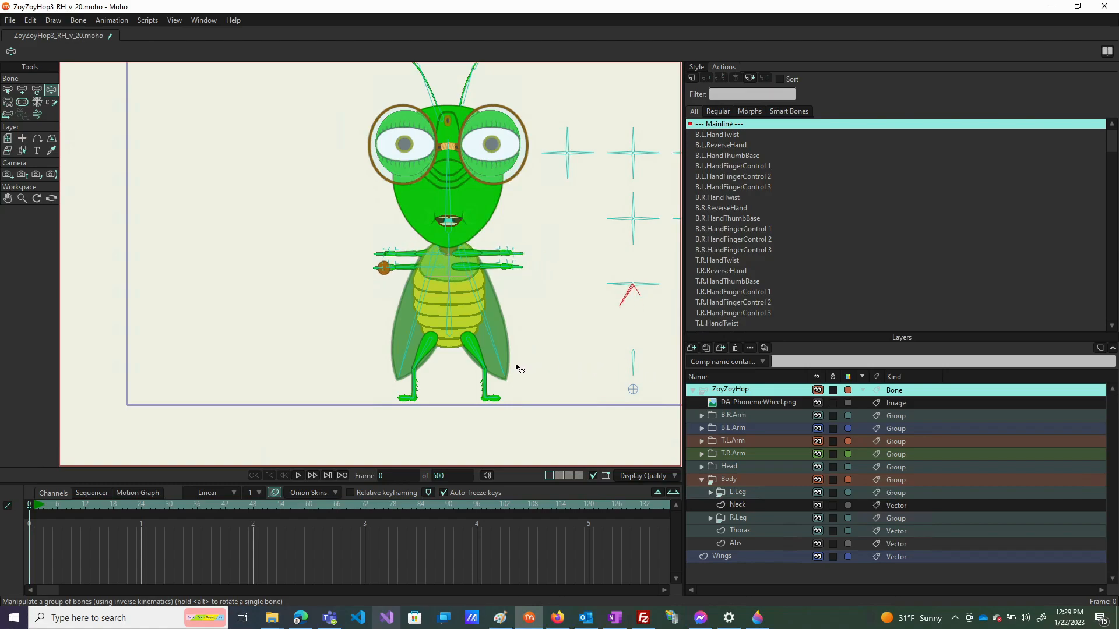
{"action": "left_click_drag", "start_coordinate": [634, 371], "coordinate": [585, 387]}
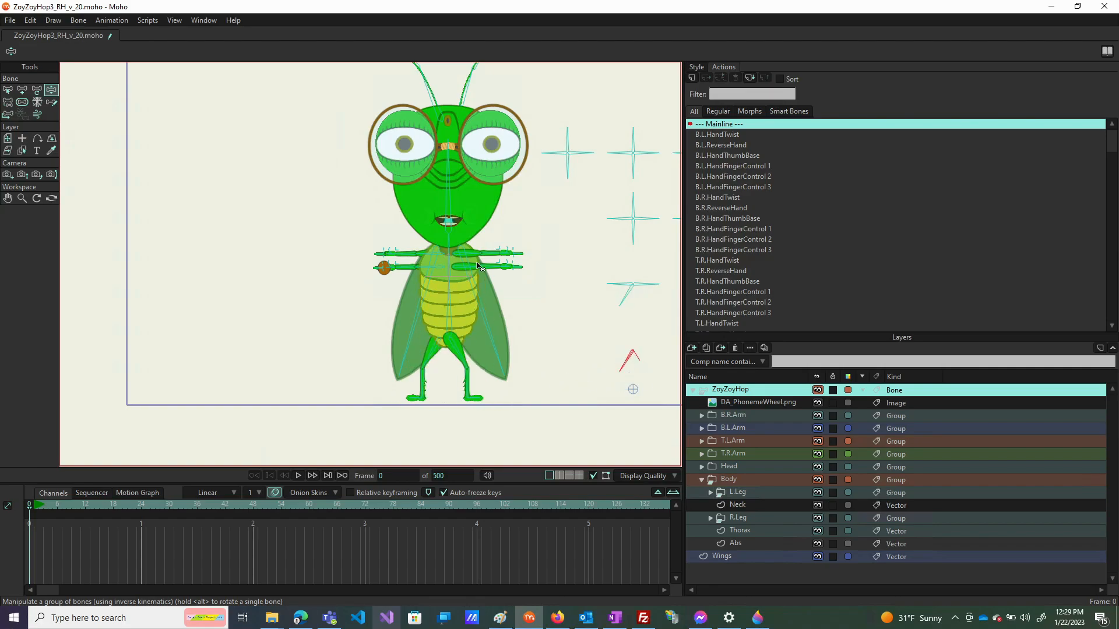
Test-pose the limbs by moving both left-side arms across the body, bending a leg, and lowering an arm
{"action": "left_click_drag", "start_coordinate": [426, 274], "coordinate": [474, 279]}
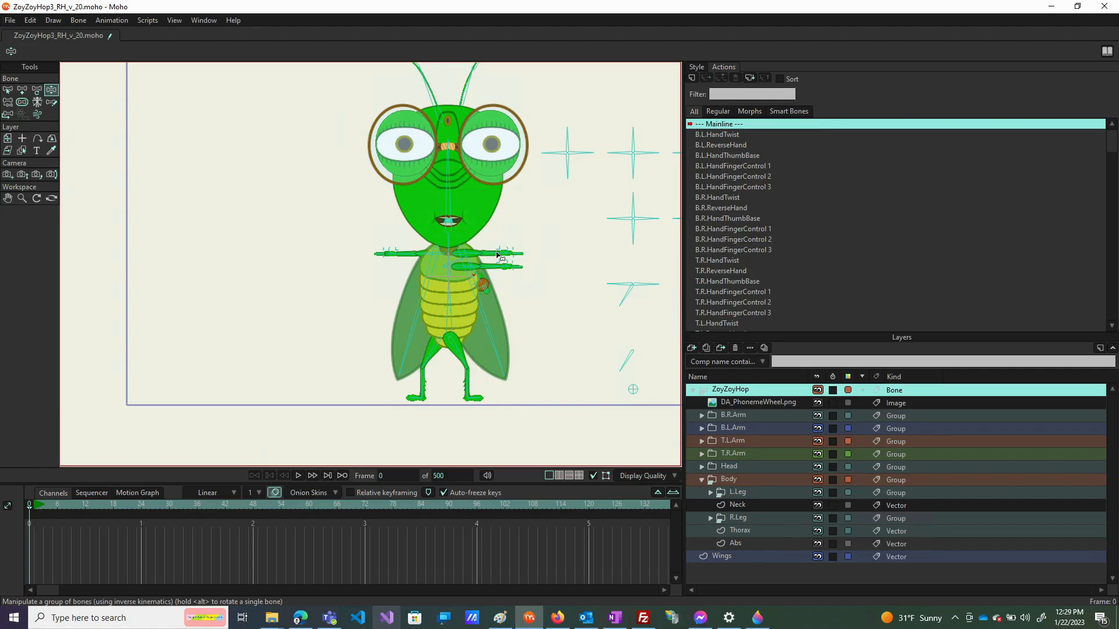
{"action": "left_click", "coordinate": [511, 249]}
{"action": "left_click_drag", "start_coordinate": [403, 266], "coordinate": [540, 277]}
{"action": "left_click", "coordinate": [625, 371]}
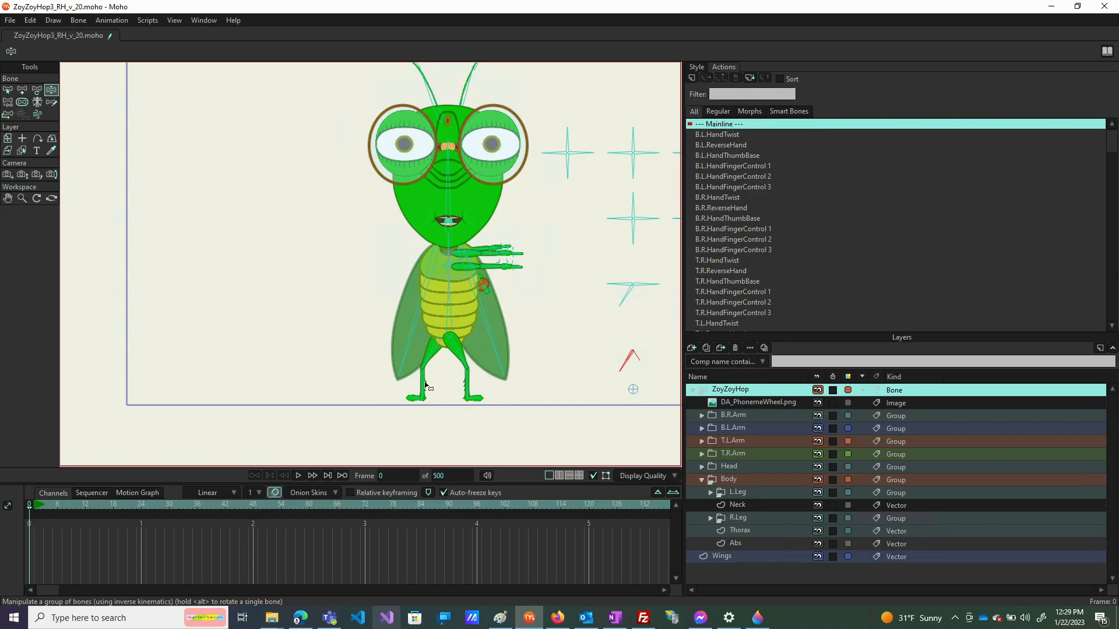
{"action": "mouse_move", "coordinate": [425, 386]}
{"action": "left_mouse_down"}
{"action": "mouse_move", "coordinate": [423, 376]}
{"action": "mouse_move", "coordinate": [425, 412]}
{"action": "mouse_move", "coordinate": [452, 417]}
{"action": "mouse_move", "coordinate": [468, 399]}
{"action": "mouse_move", "coordinate": [432, 385]}
{"action": "mouse_move", "coordinate": [430, 370]}
{"action": "left_mouse_up"}
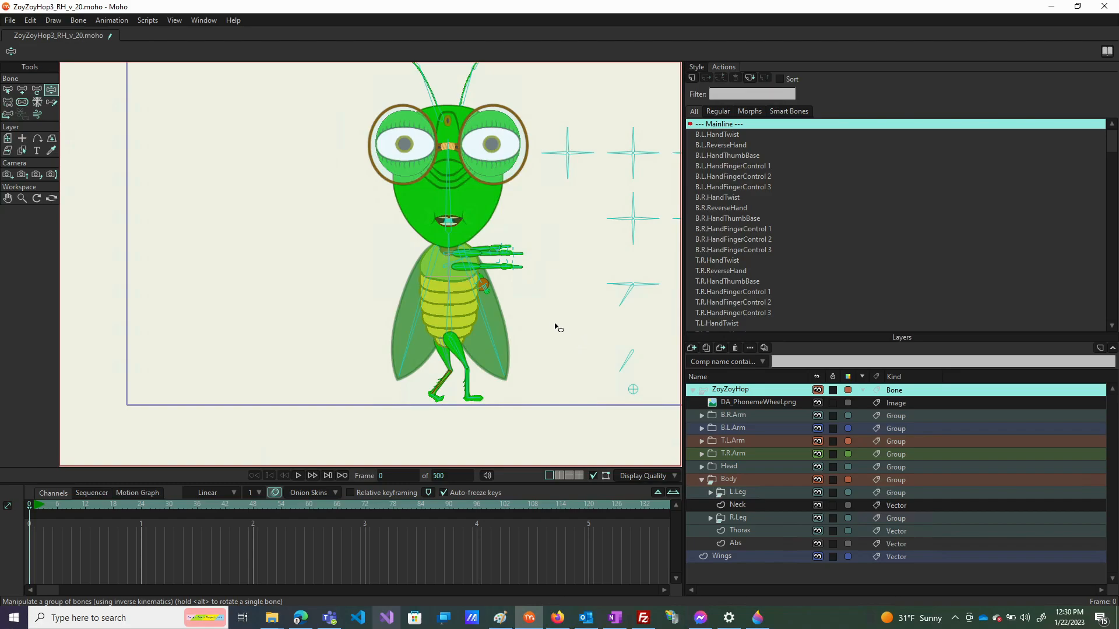
{"action": "left_click_drag", "start_coordinate": [470, 262], "coordinate": [492, 272]}
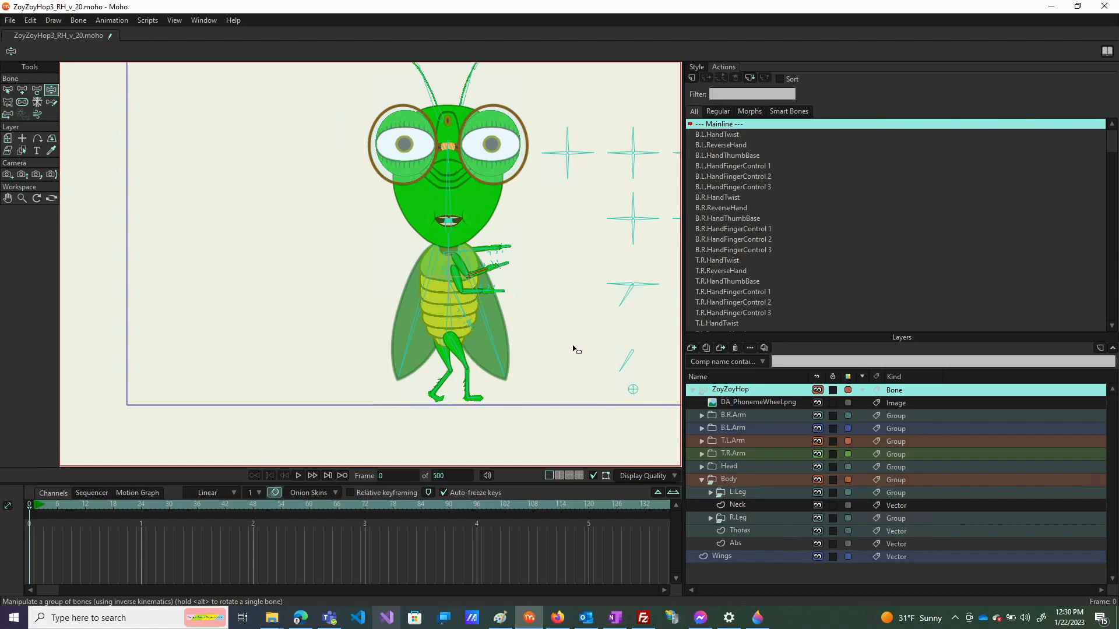
Test the legs control bone swung to the opposite side, along with further swings of the ThoraxTwist control bone
{"action": "left_click_drag", "start_coordinate": [622, 368], "coordinate": [656, 391]}
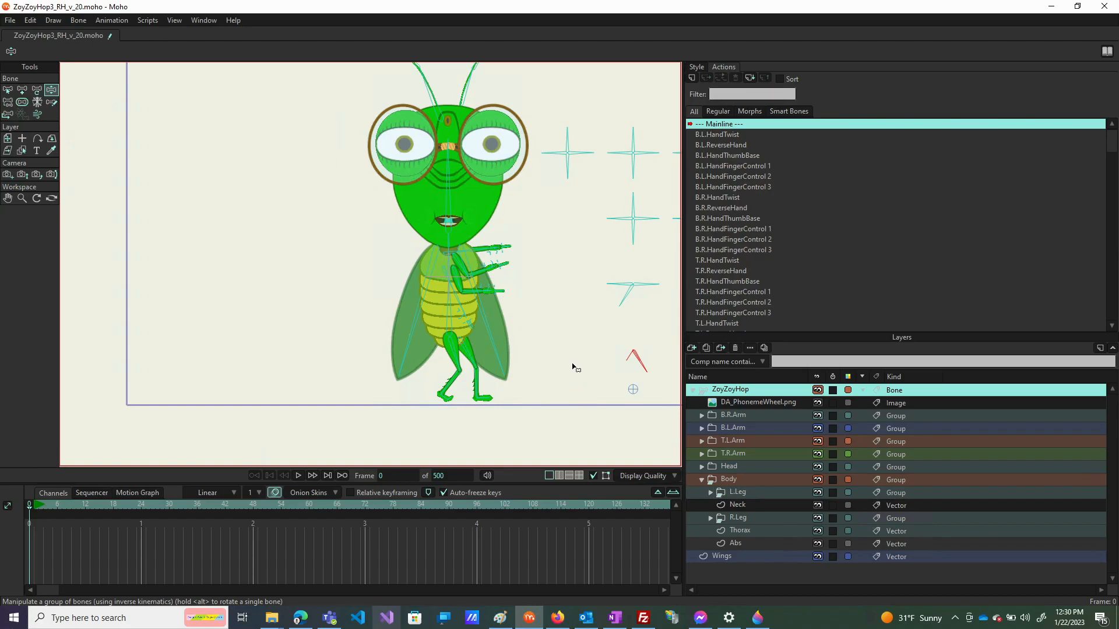
{"action": "left_click_drag", "start_coordinate": [627, 302], "coordinate": [619, 384]}
{"action": "left_click_drag", "start_coordinate": [633, 304], "coordinate": [663, 334]}
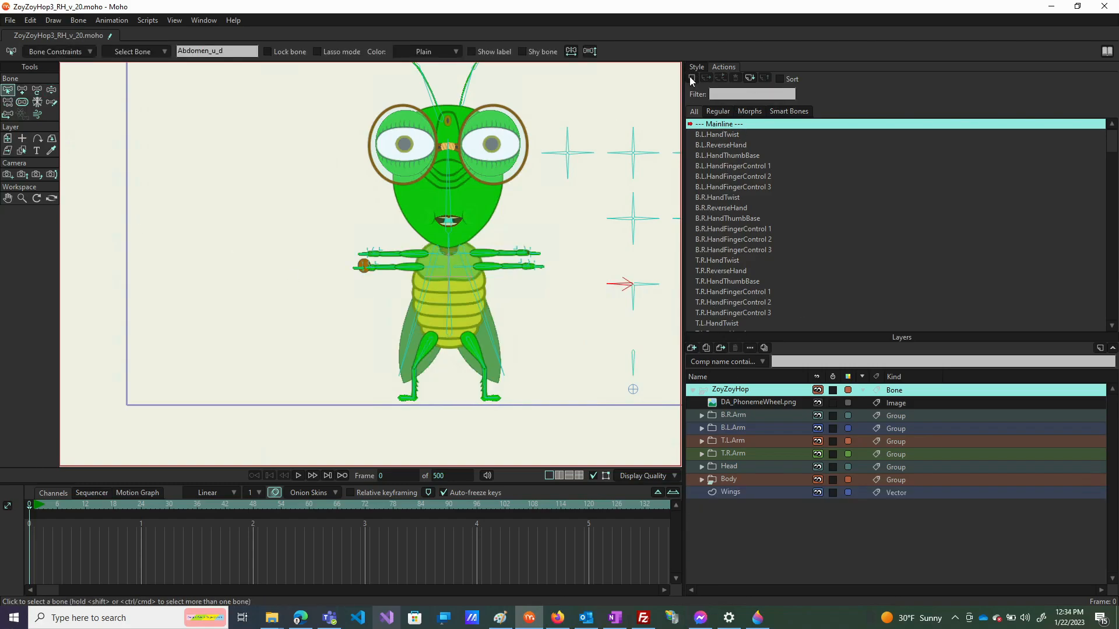
Create a smart bone action for the Abdomen_u_d control bone and ready it for bone transforms
{"action": "left_click", "coordinate": [690, 77]}
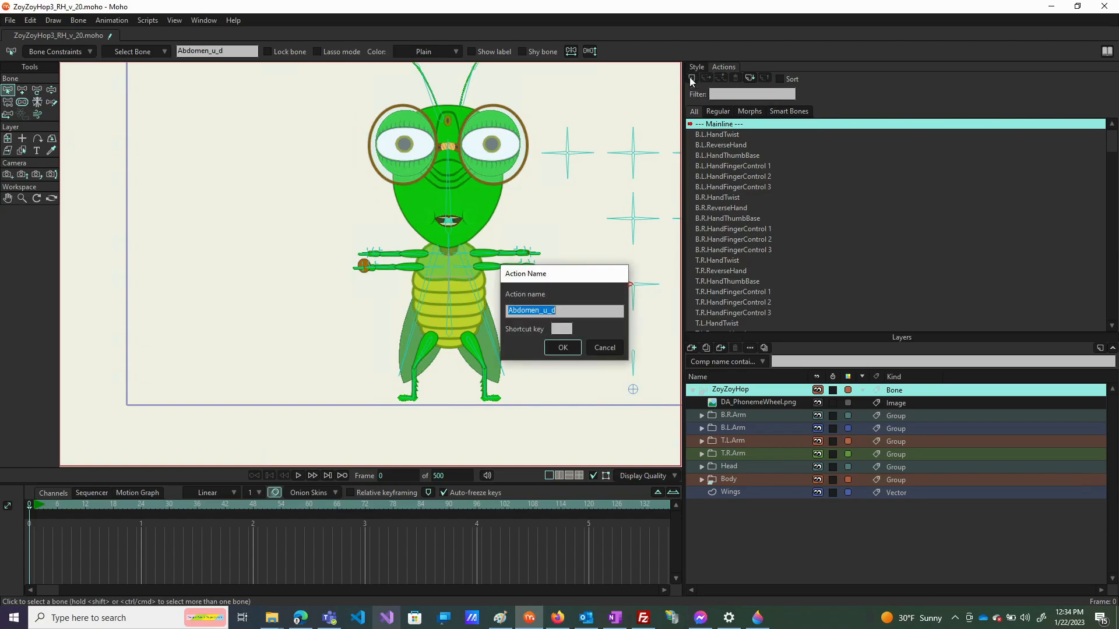
{"action": "left_click", "coordinate": [562, 349]}
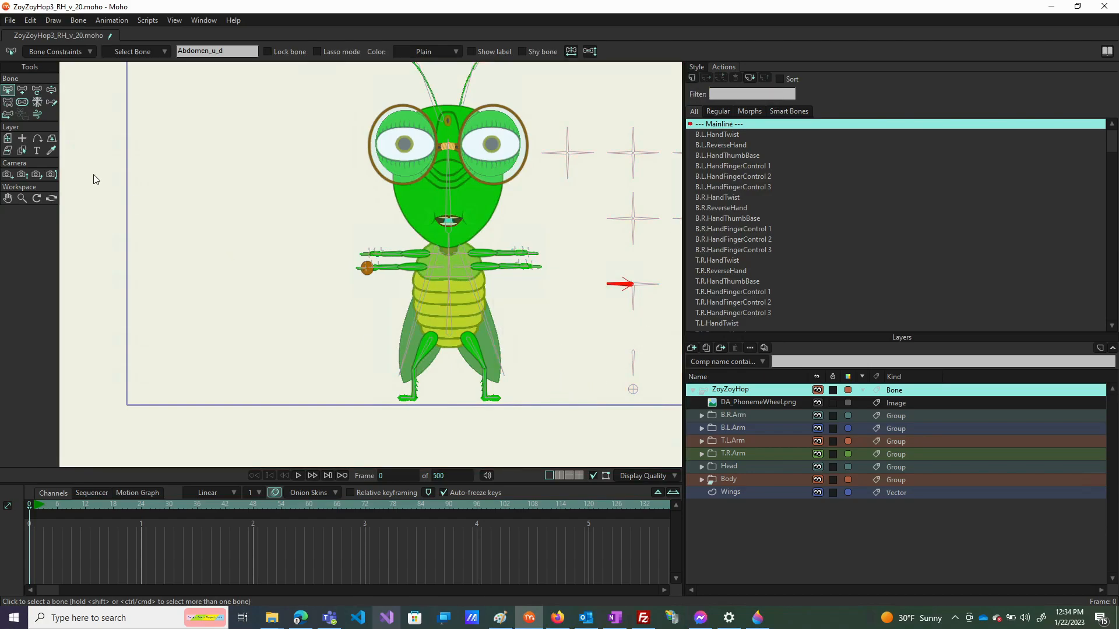
{"action": "left_click", "coordinate": [23, 90]}
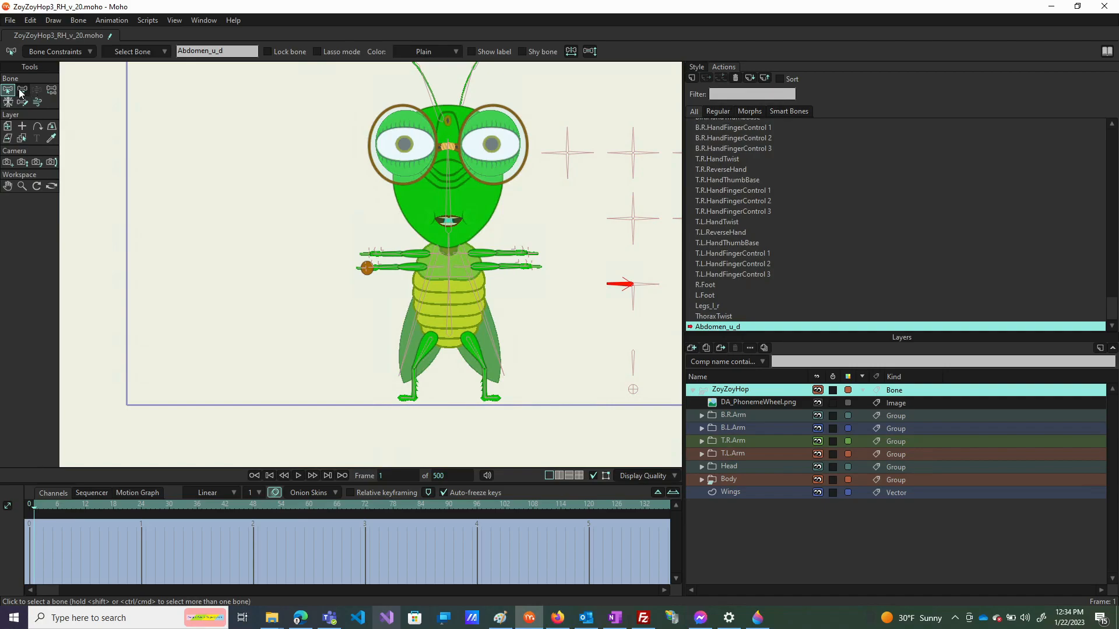
At frame 1, rotate the Abdomen_u_d control bone to 210.8989° and scale the abdomen bone to 0.5181
{"action": "left_click_drag", "start_coordinate": [622, 291], "coordinate": [624, 318]}
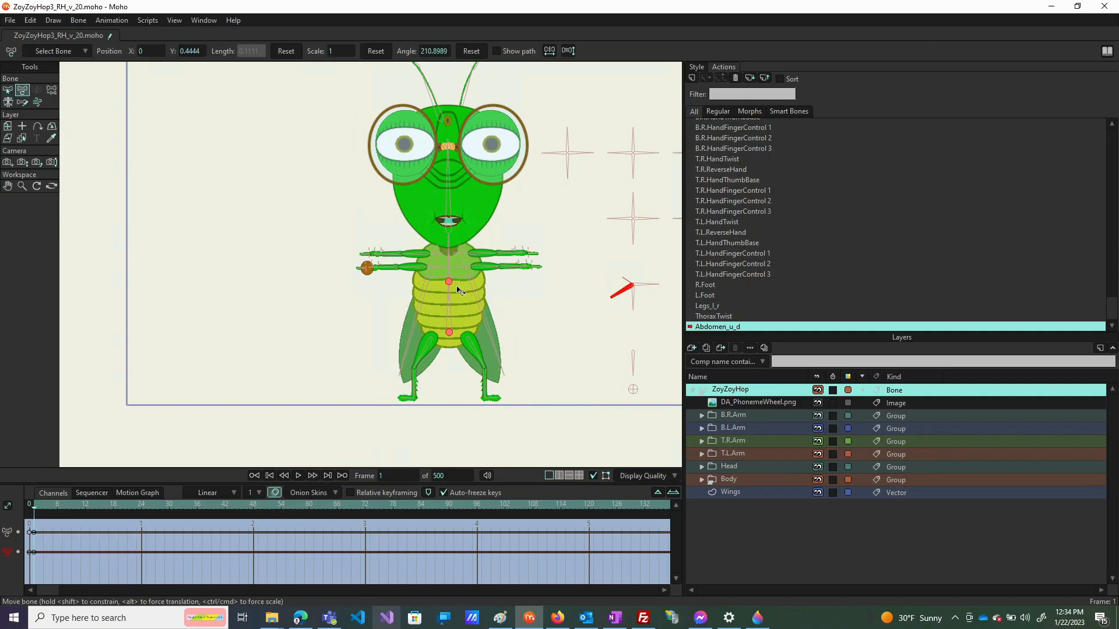
{"action": "left_click_drag", "start_coordinate": [448, 285], "coordinate": [395, 361]}
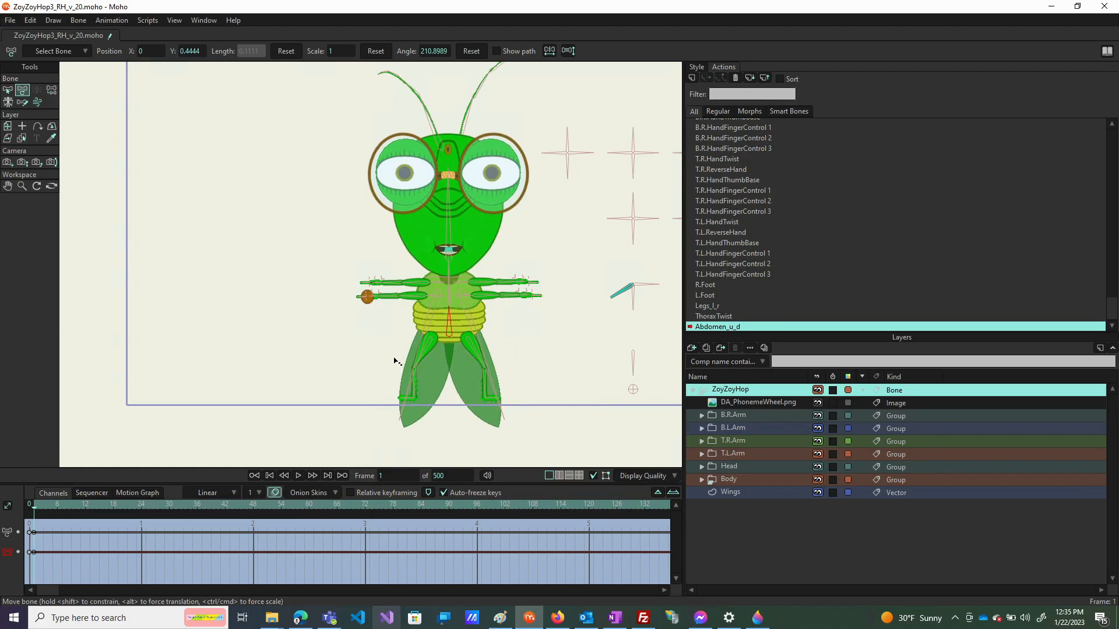
{"action": "left_click", "coordinate": [409, 398]}
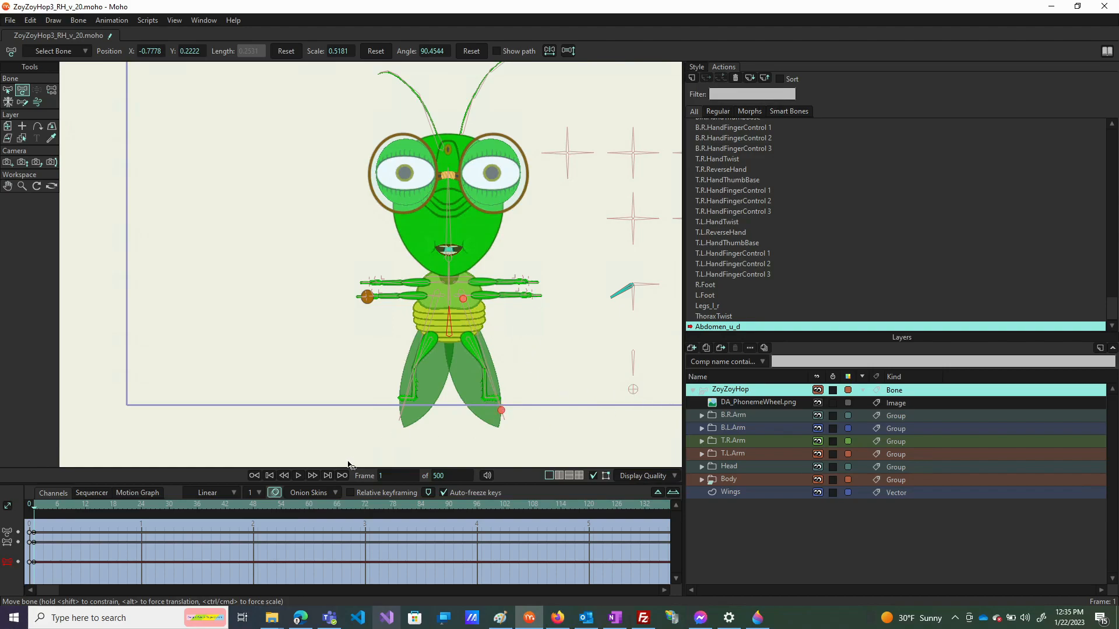
At frame 64, rotate the Abdomen_u_d control bone upward and stretch the abdomen bone to a scale of 1.9067
{"action": "left_click", "coordinate": [324, 504]}
{"action": "left_click_drag", "start_coordinate": [627, 289], "coordinate": [621, 258]}
{"action": "left_click_drag", "start_coordinate": [449, 309], "coordinate": [608, 291]}
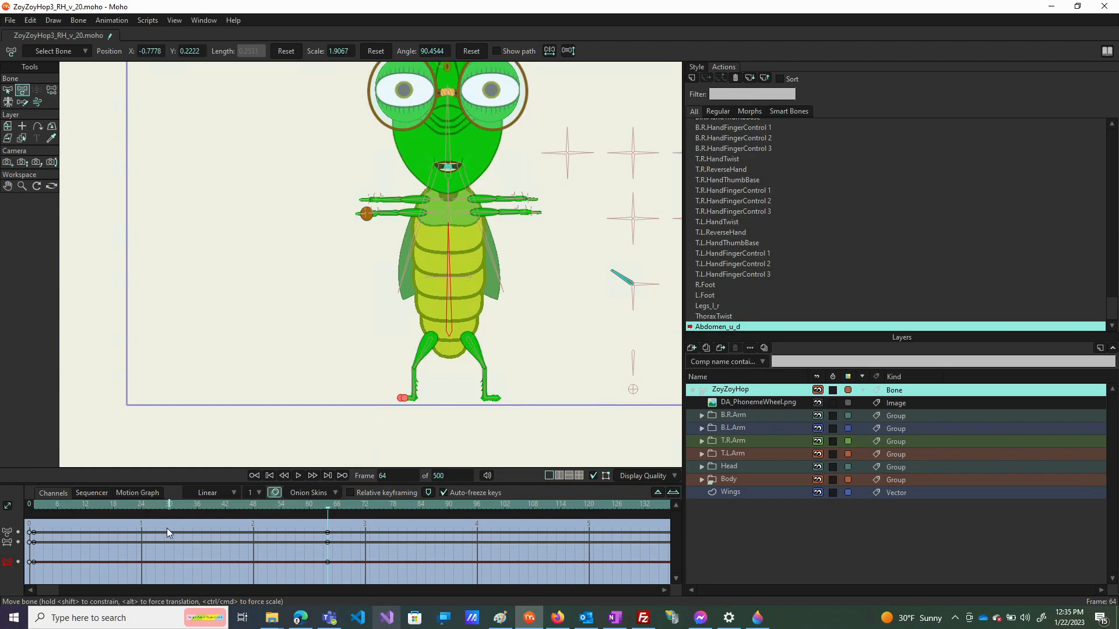
Compare the poses at frames 32 and 0, and reduce the abdomen bone's scale at frame 64 to 1.8512
{"action": "left_click", "coordinate": [183, 508]}
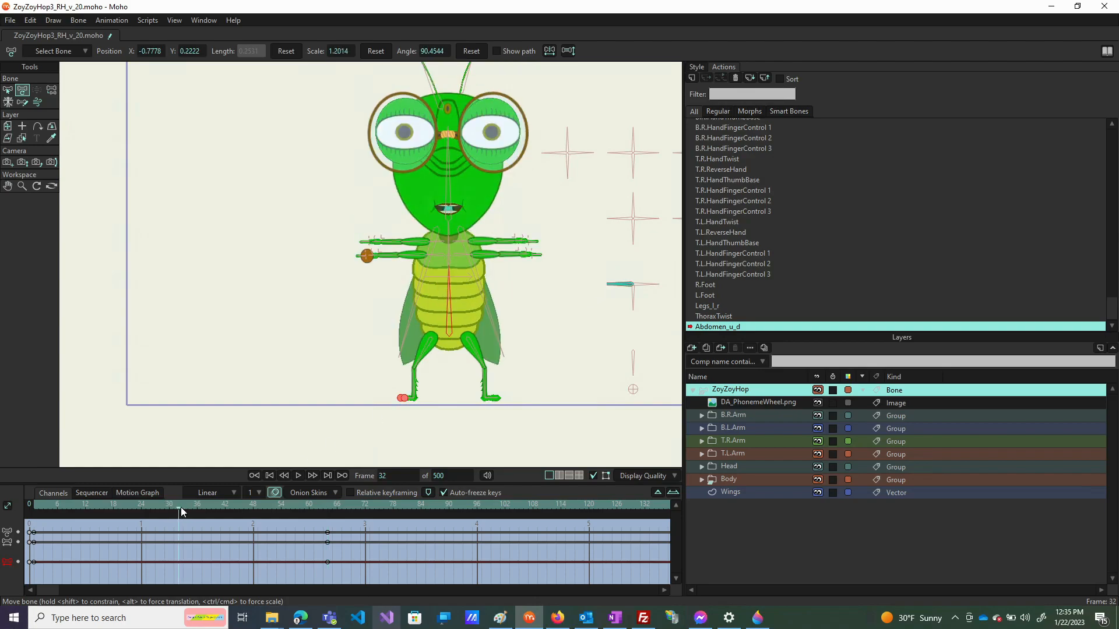
{"action": "left_click", "coordinate": [28, 506]}
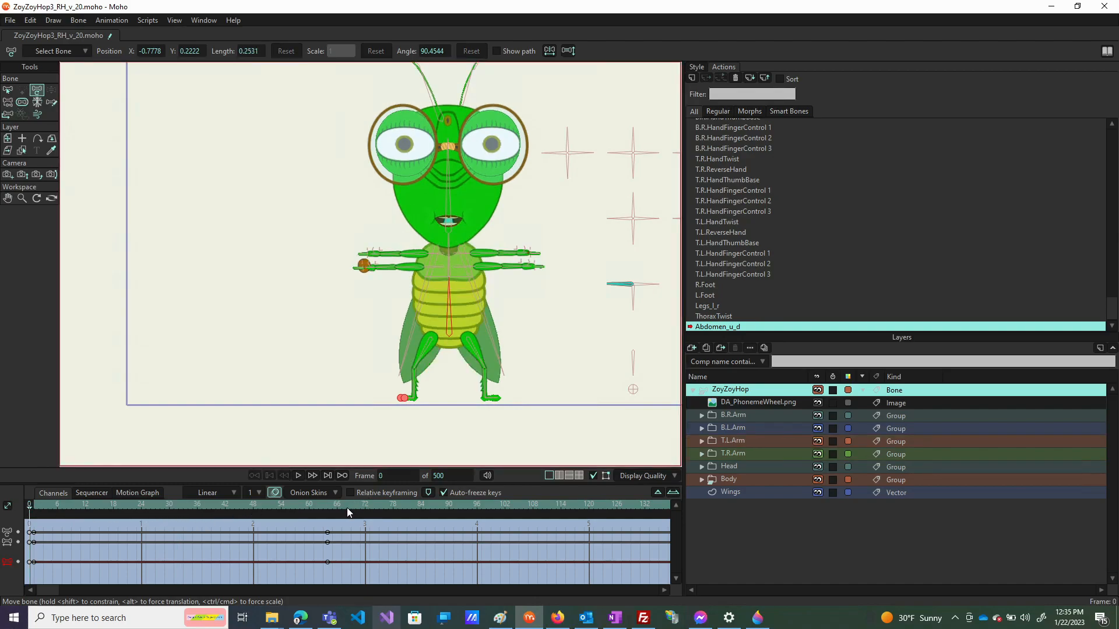
{"action": "left_click", "coordinate": [328, 505]}
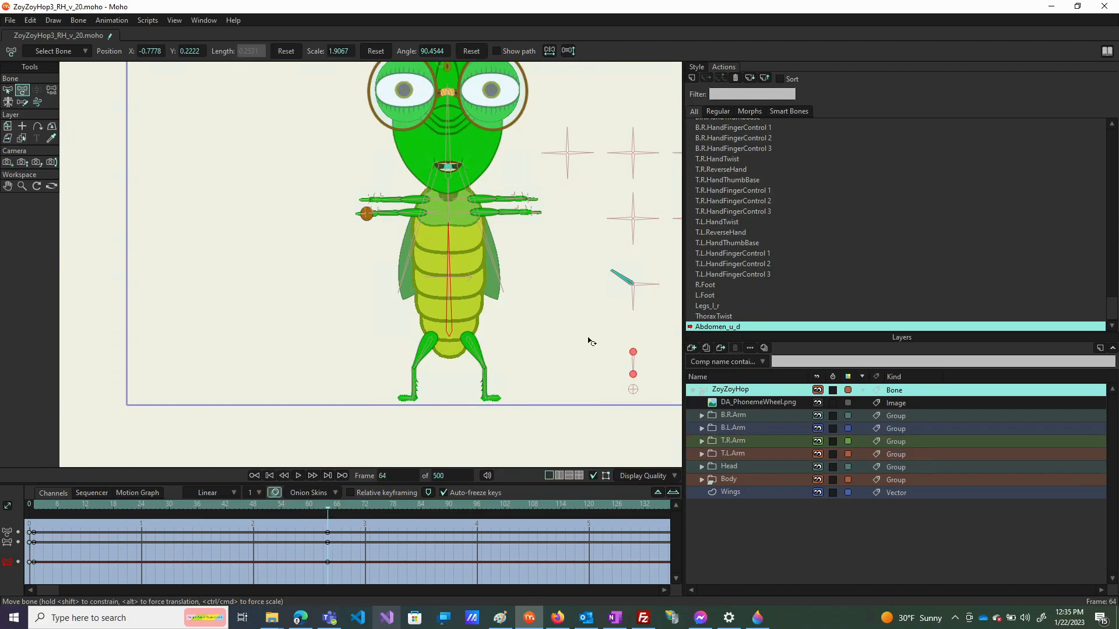
{"action": "mouse_move", "coordinate": [447, 232]}
{"action": "left_mouse_down"}
{"action": "mouse_move", "coordinate": [437, 241]}
{"action": "mouse_move", "coordinate": [447, 248]}
{"action": "left_mouse_up"}
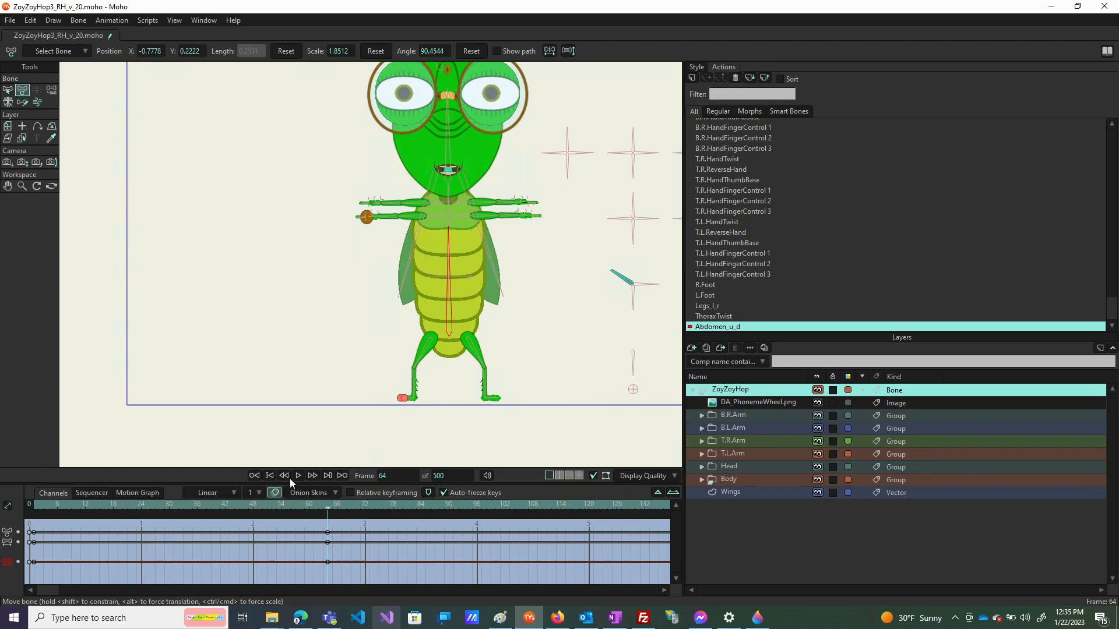
At frame 32, reset the abdomen bone's angle, scale and position, and scrub the neighbouring frames to check the motion
{"action": "left_click", "coordinate": [178, 508]}
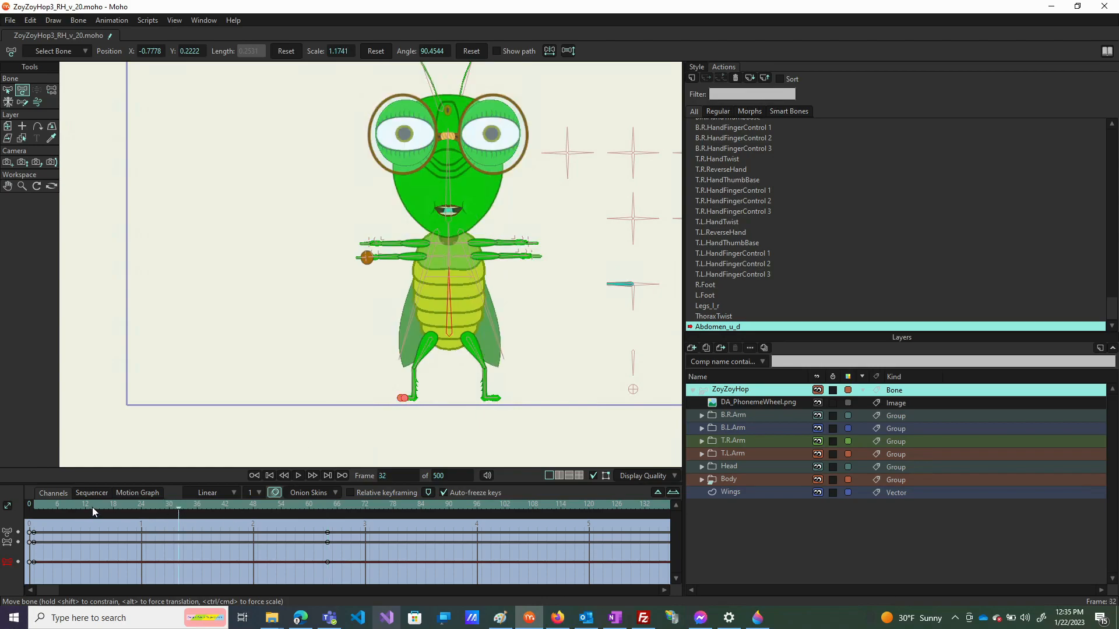
{"action": "left_click", "coordinate": [30, 503]}
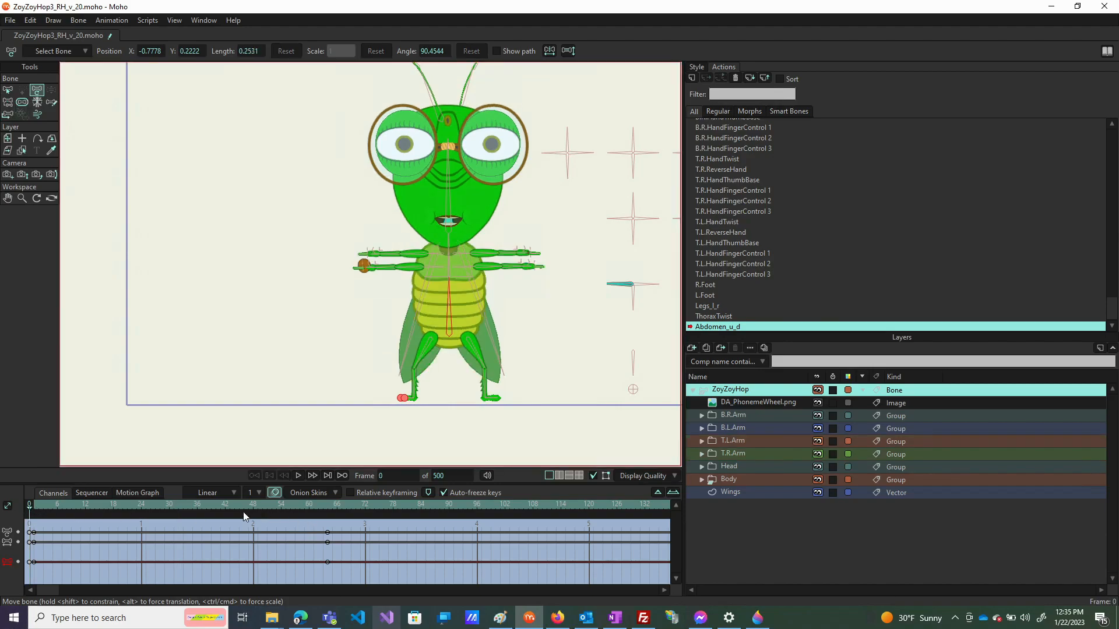
{"action": "left_click", "coordinate": [177, 506]}
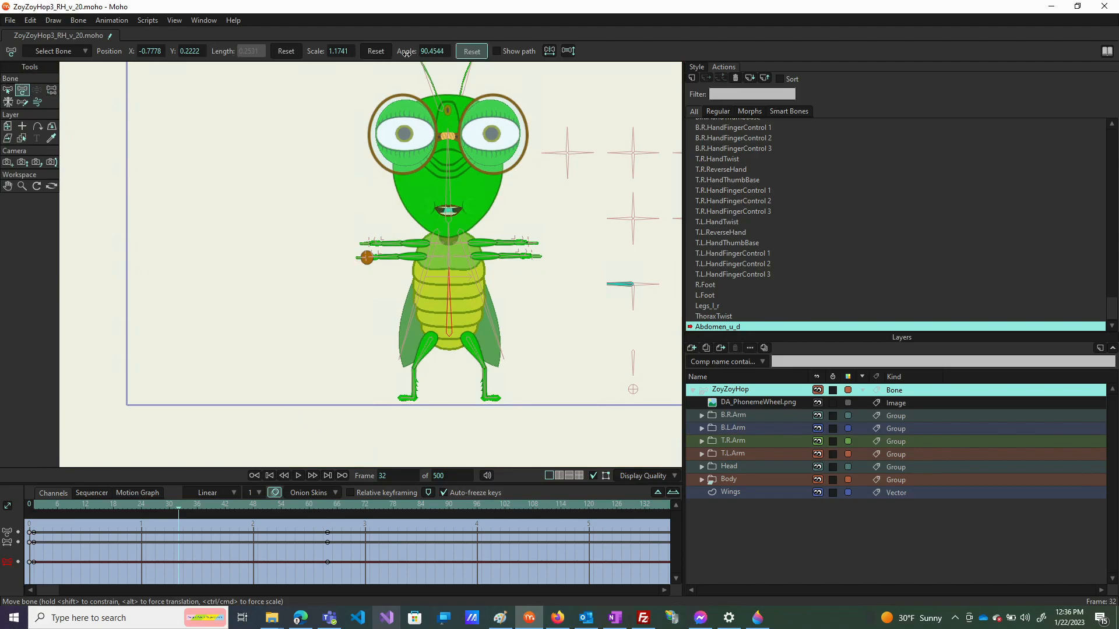
{"action": "left_click", "coordinate": [376, 51]}
{"action": "left_click", "coordinate": [282, 52]}
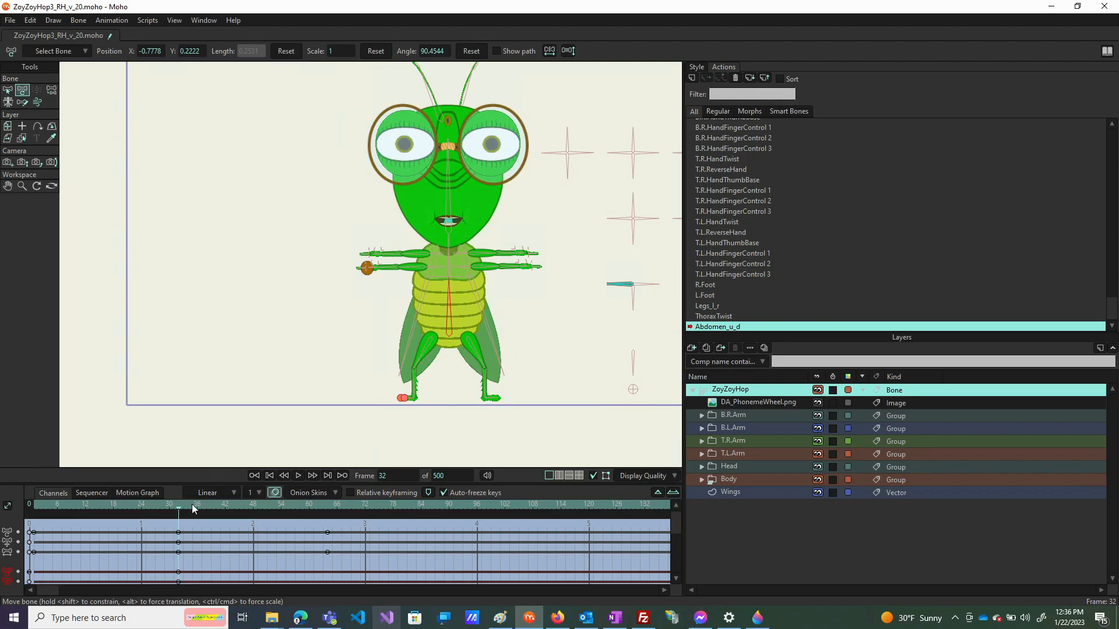
{"action": "mouse_move", "coordinate": [180, 513]}
{"action": "left_mouse_down"}
{"action": "mouse_move", "coordinate": [295, 502]}
{"action": "mouse_move", "coordinate": [58, 505]}
{"action": "mouse_move", "coordinate": [160, 504]}
{"action": "left_mouse_up"}
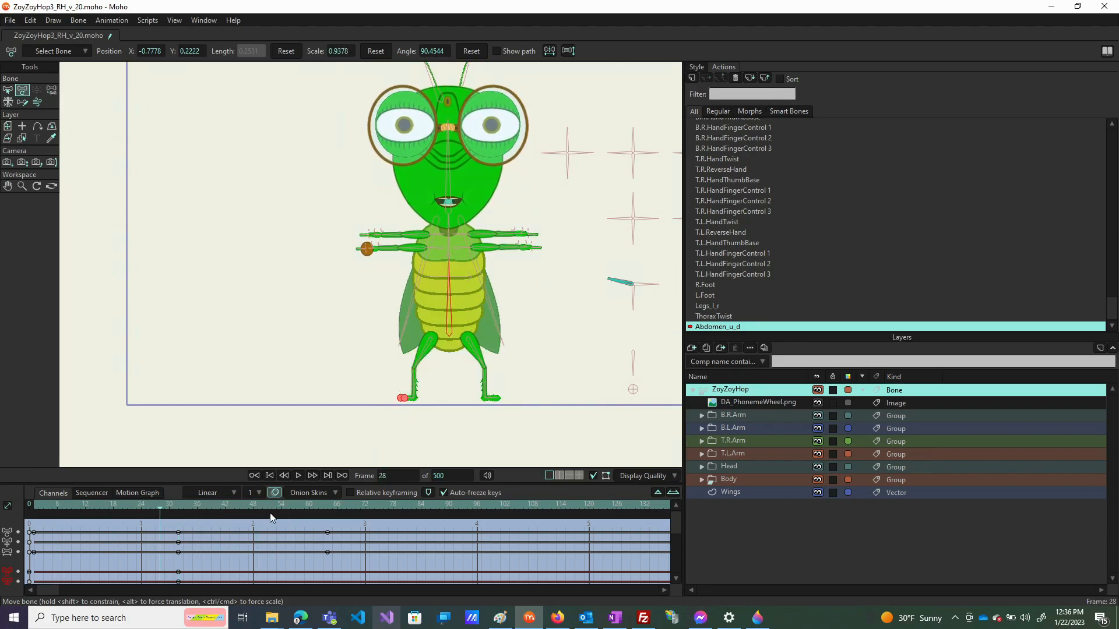
{"action": "left_click_drag", "start_coordinate": [271, 518], "coordinate": [184, 507]}
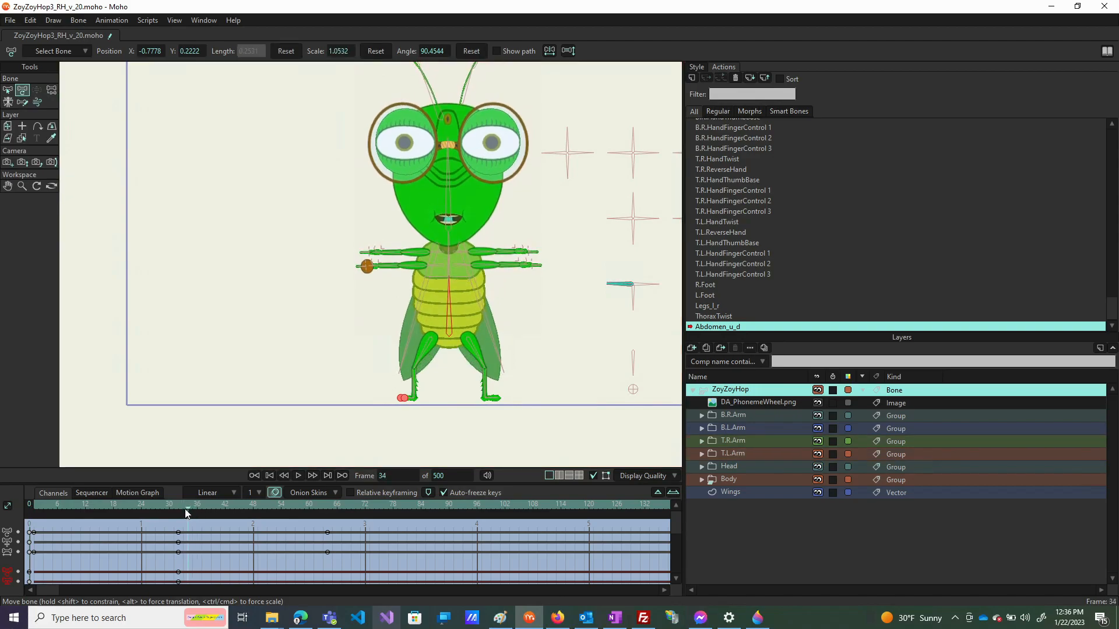
Return to the mainline, select the B.Arms_u_d control bone, and create a smart bone action for it
{"action": "left_click", "coordinate": [738, 135]}
{"action": "scroll", "coordinate": [732, 123], "scroll_direction": "up", "scroll_amount": 3}
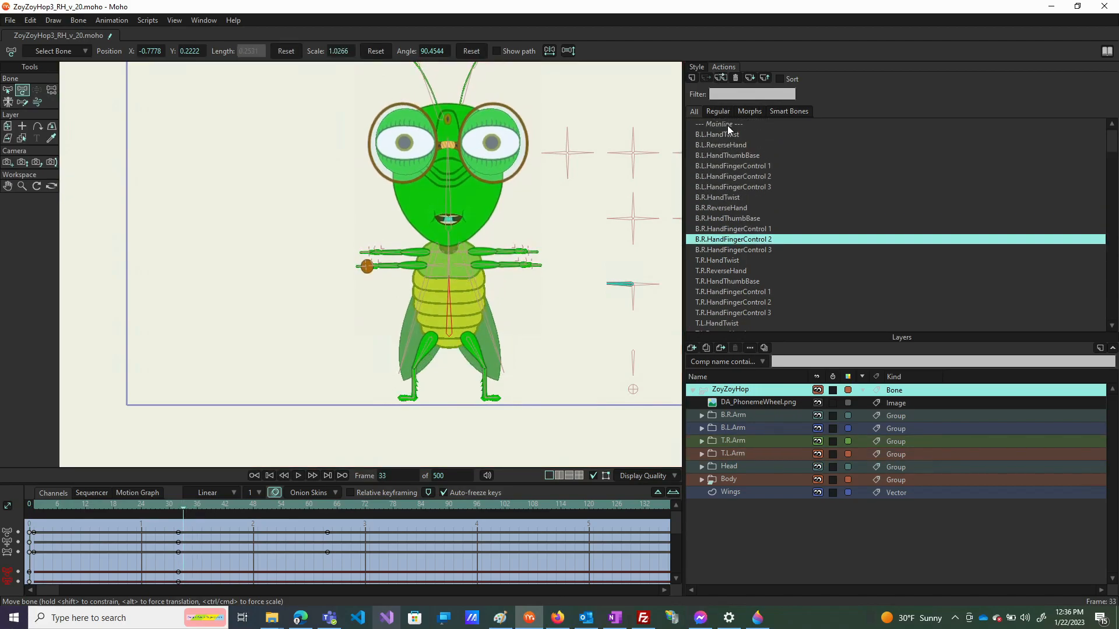
{"action": "double_click", "coordinate": [727, 125]}
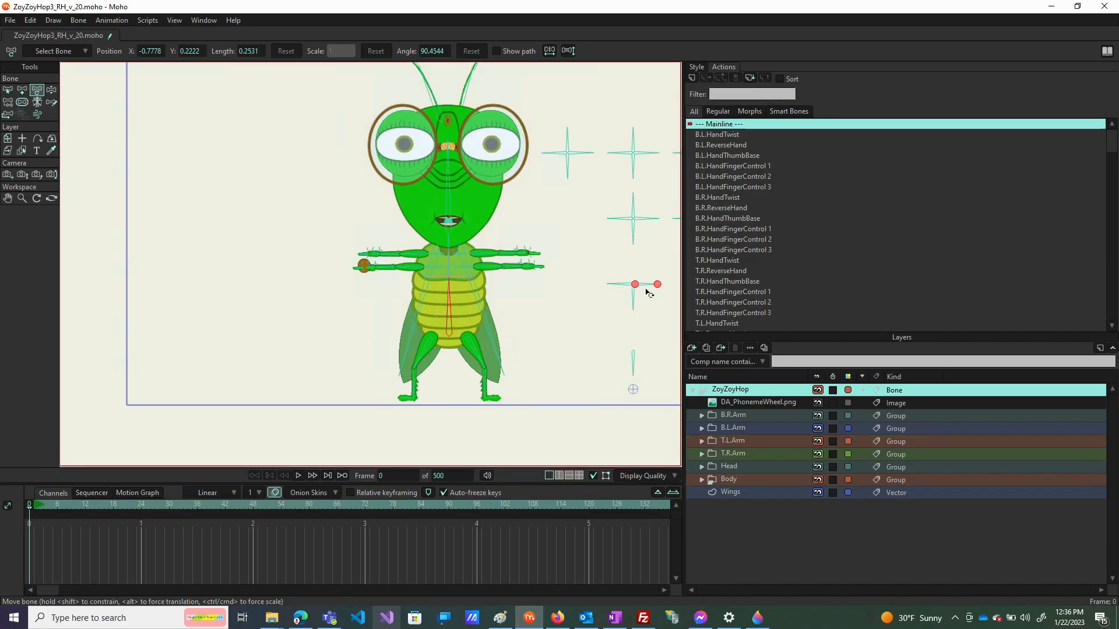
{"action": "left_click", "coordinate": [645, 285]}
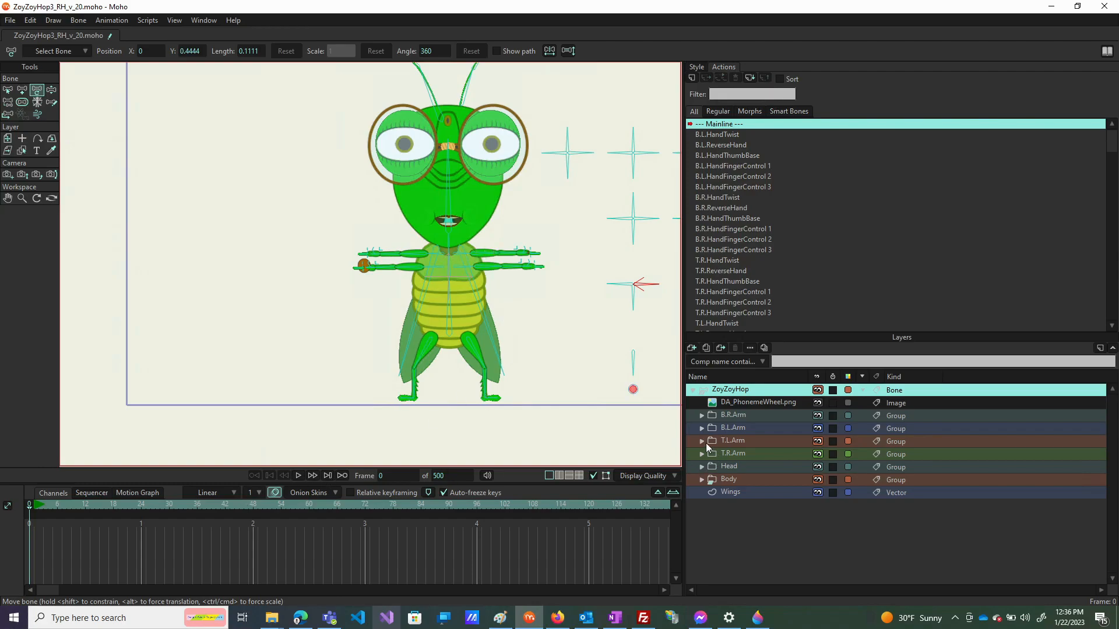
{"action": "left_click", "coordinate": [692, 78]}
{"action": "left_click", "coordinate": [563, 348]}
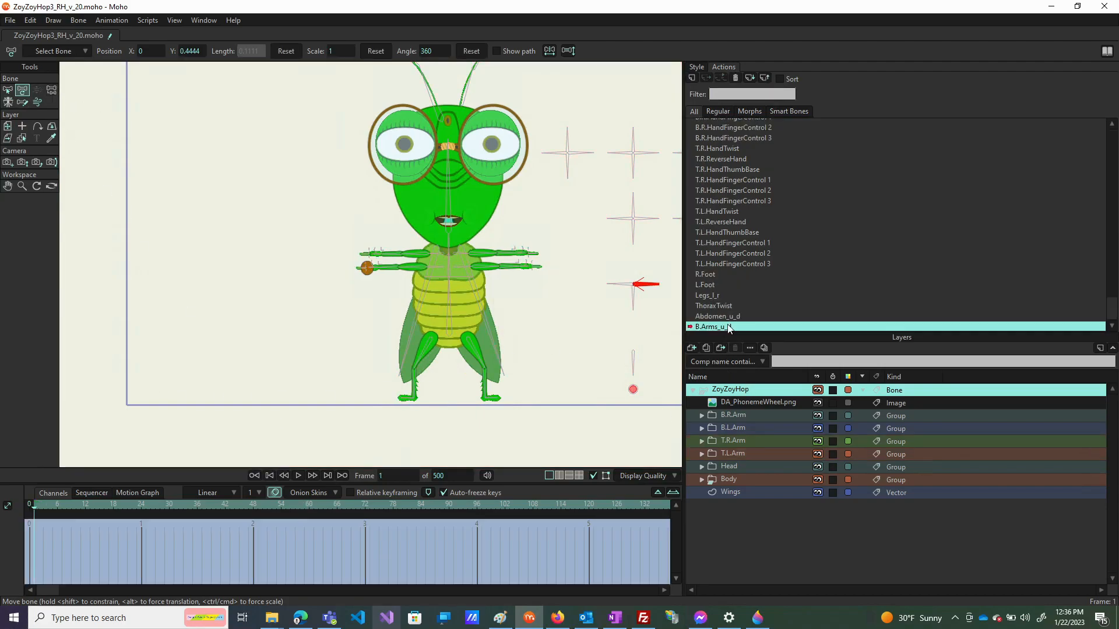
At frame 1 of the B.Arms_u_d action, rotate the control bone downward to 328 degrees
{"action": "left_click_drag", "start_coordinate": [654, 285], "coordinate": [650, 320]}
{"action": "left_click", "coordinate": [638, 348]}
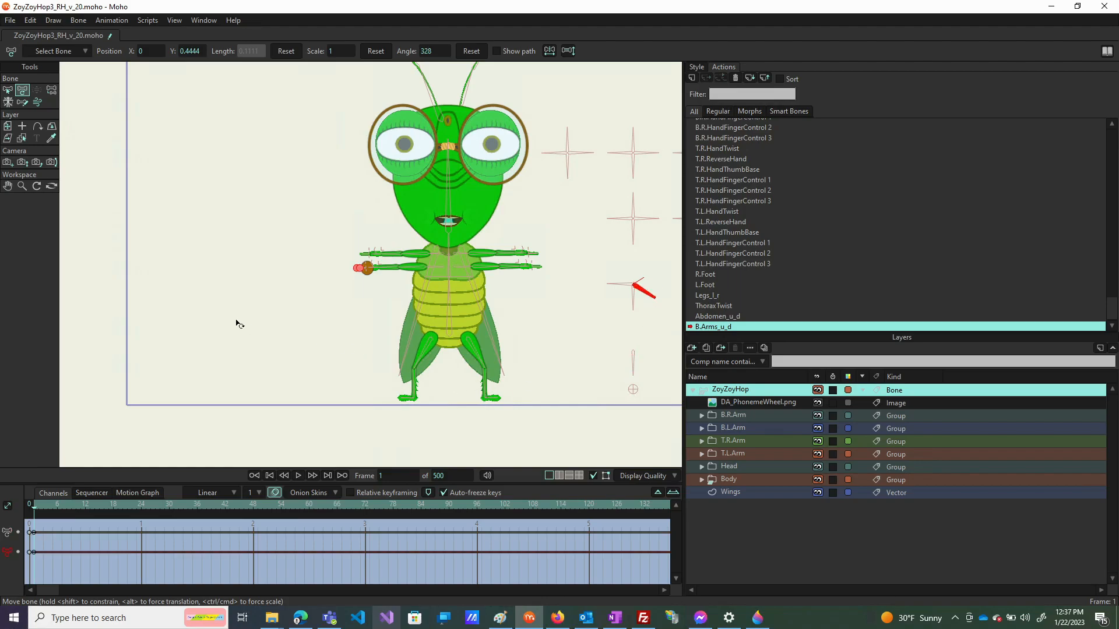
At frame 1, select both bottom-arm collar bones and move them down together to a position X of 0.0076
{"action": "left_click", "coordinate": [451, 267]}
{"action": "scroll", "coordinate": [451, 269], "scroll_direction": "up", "scroll_amount": 5}
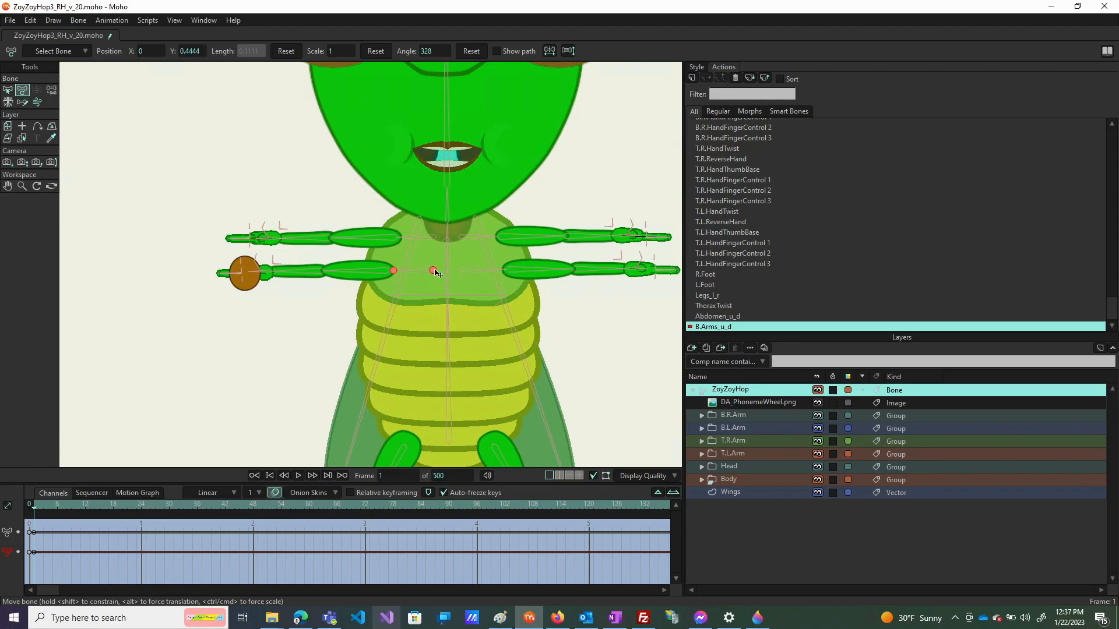
{"action": "left_click", "coordinate": [436, 273]}
{"action": "left_click", "coordinate": [467, 273]}
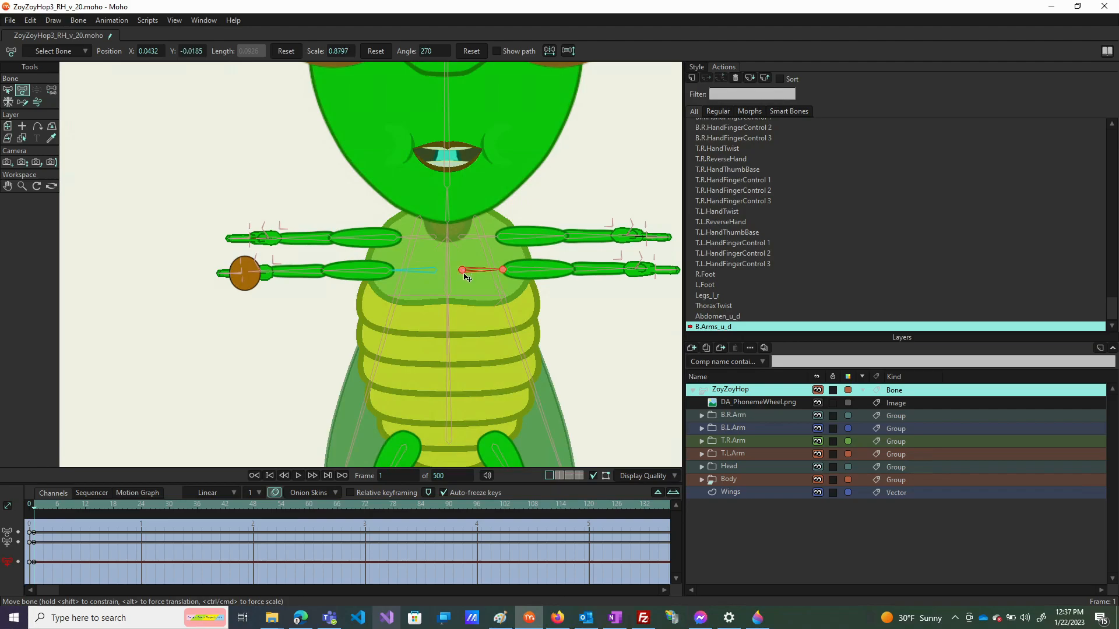
{"action": "key", "text": "b"}
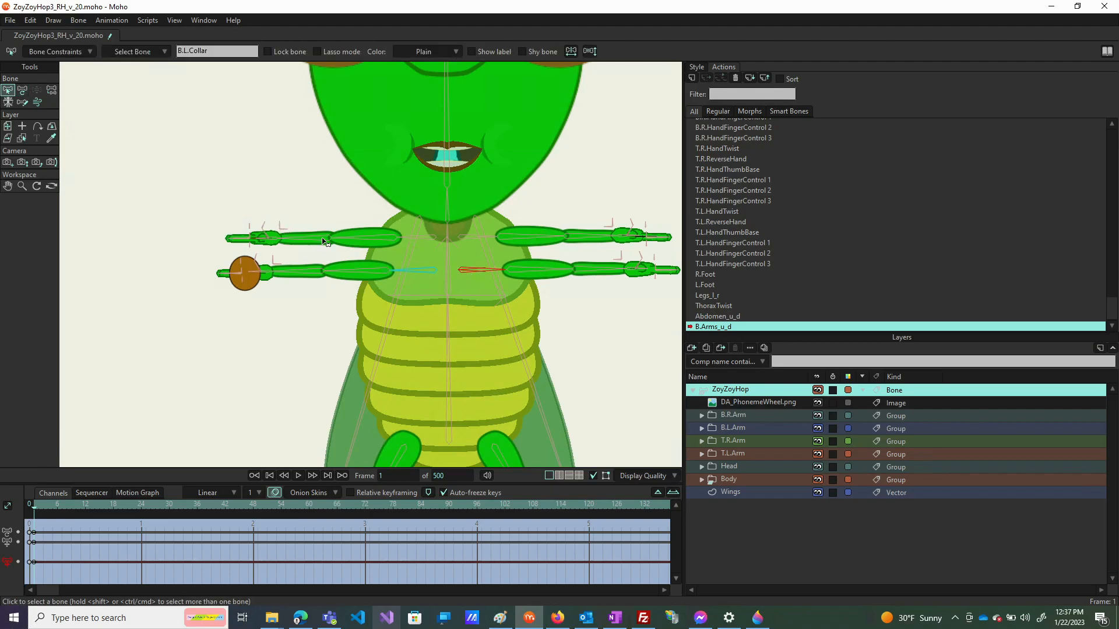
{"action": "left_click", "coordinate": [432, 272], "text": "shift"}
{"action": "key", "text": "t"}
{"action": "left_click_drag", "start_coordinate": [463, 270], "coordinate": [462, 269]}
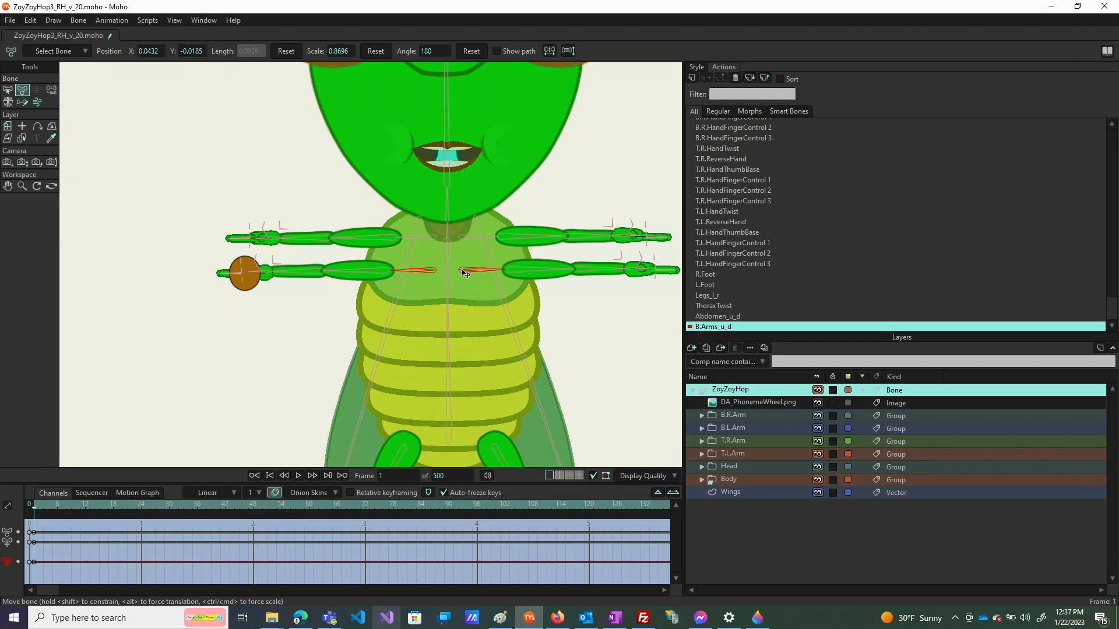
{"action": "left_click_drag", "start_coordinate": [465, 272], "coordinate": [463, 292]}
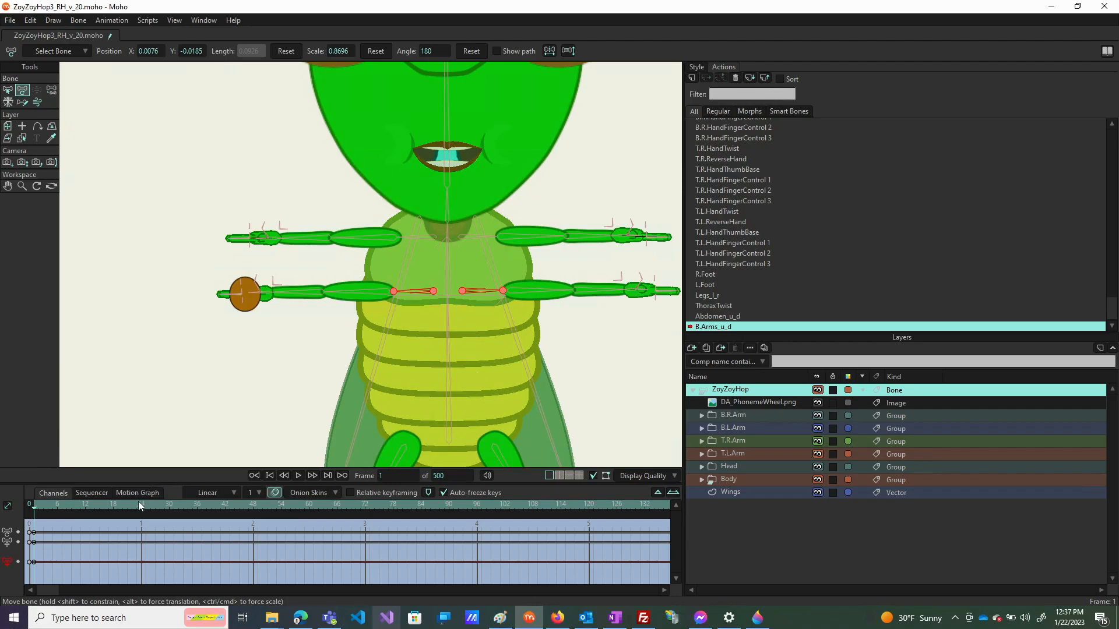
At frame 64, raise both bottom collar bones to a position X of 0.0997 and shorten them to a scale of 0.7468
{"action": "left_click", "coordinate": [331, 505]}
{"action": "left_click_drag", "start_coordinate": [466, 294], "coordinate": [468, 239]}
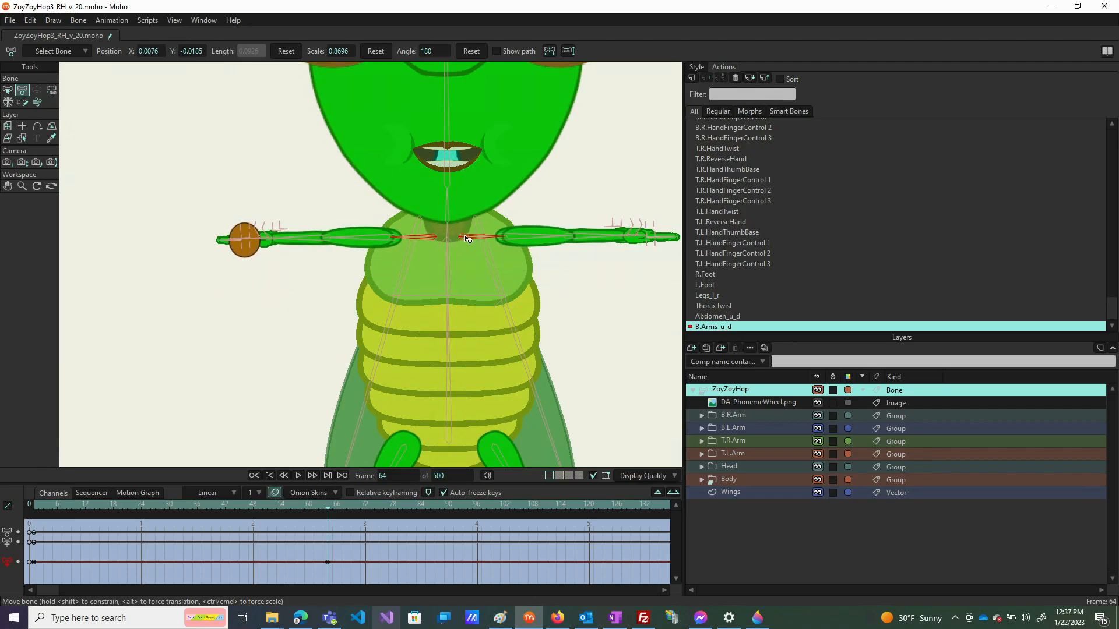
{"action": "left_click", "coordinate": [505, 236]}
{"action": "left_click", "coordinate": [504, 237]}
{"action": "left_click_drag", "start_coordinate": [504, 237], "coordinate": [497, 241]}
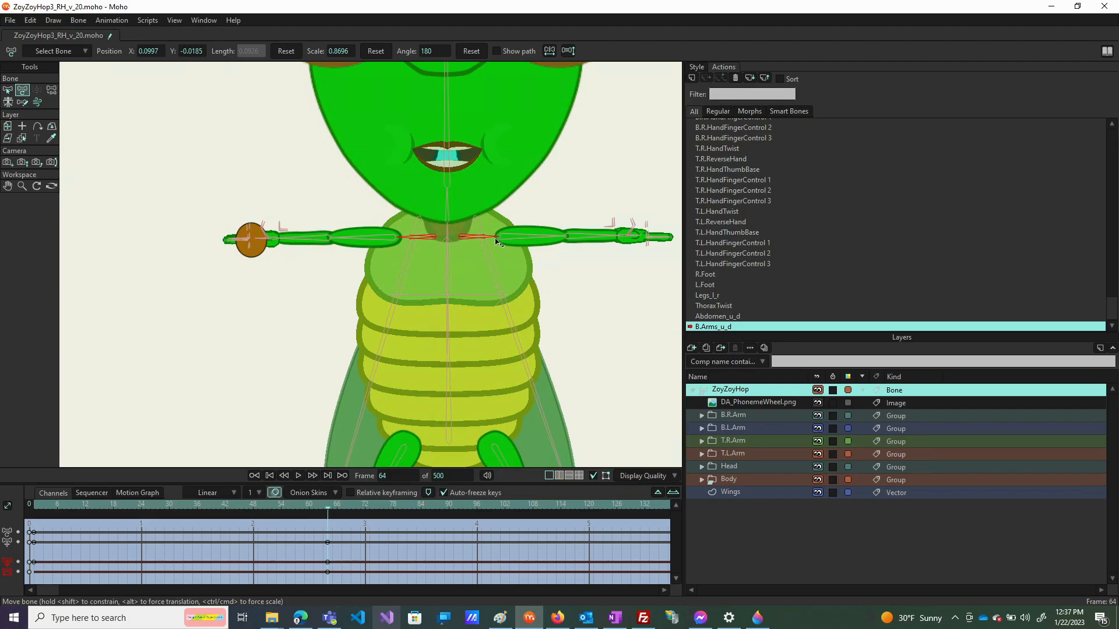
{"action": "left_click_drag", "start_coordinate": [496, 241], "coordinate": [497, 241]}
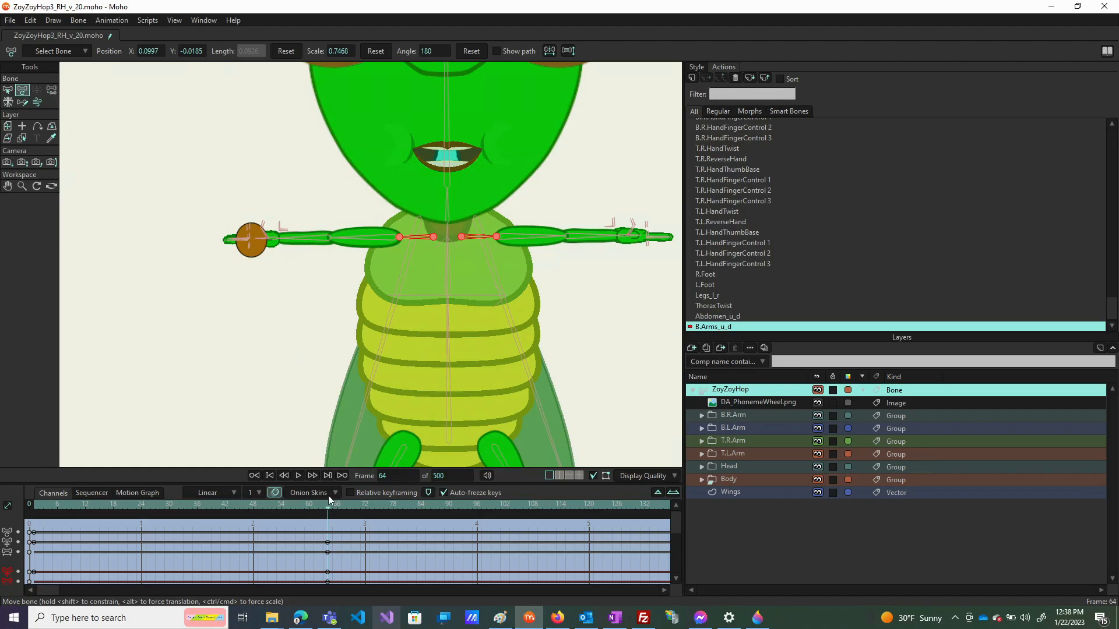
At frame 32, reset the position and scale of both bottom collar bones
{"action": "left_click", "coordinate": [179, 508]}
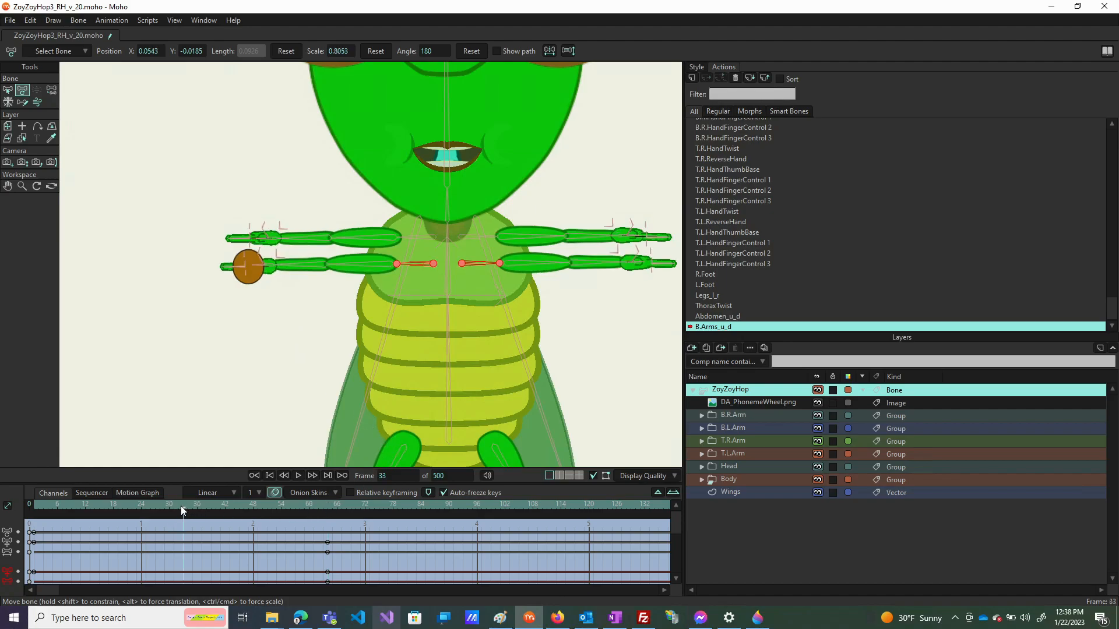
{"action": "left_click", "coordinate": [287, 50]}
{"action": "left_click", "coordinate": [373, 51]}
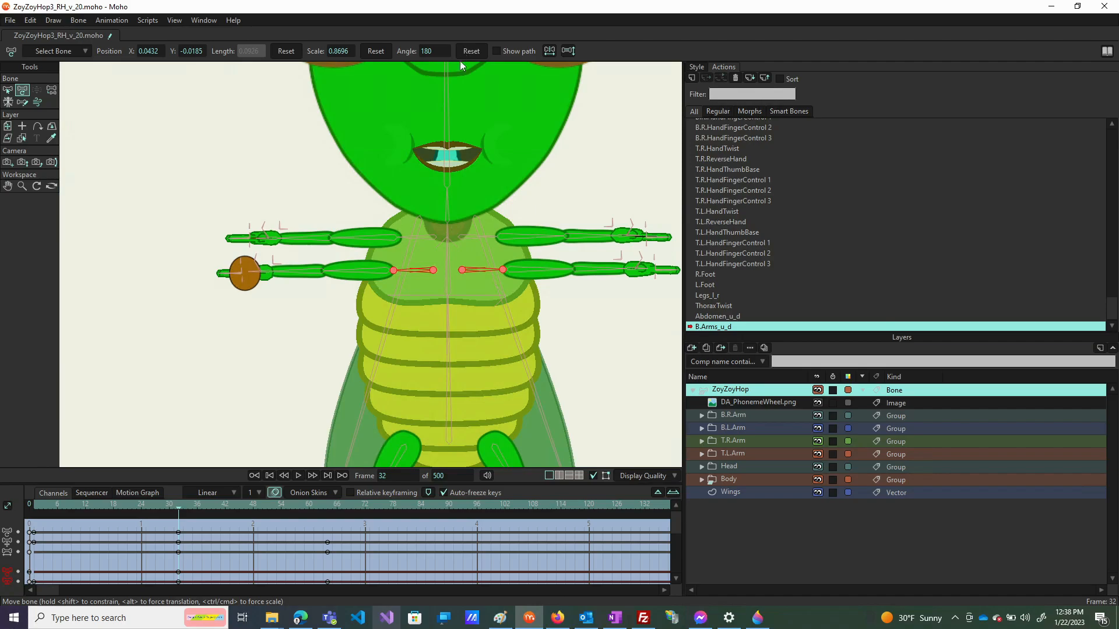
Return to the mainline and test the B.Arms_u_d control bone by rotating it upward with Manipulate Bones
{"action": "scroll", "coordinate": [255, 261], "scroll_direction": "down", "scroll_amount": 3}
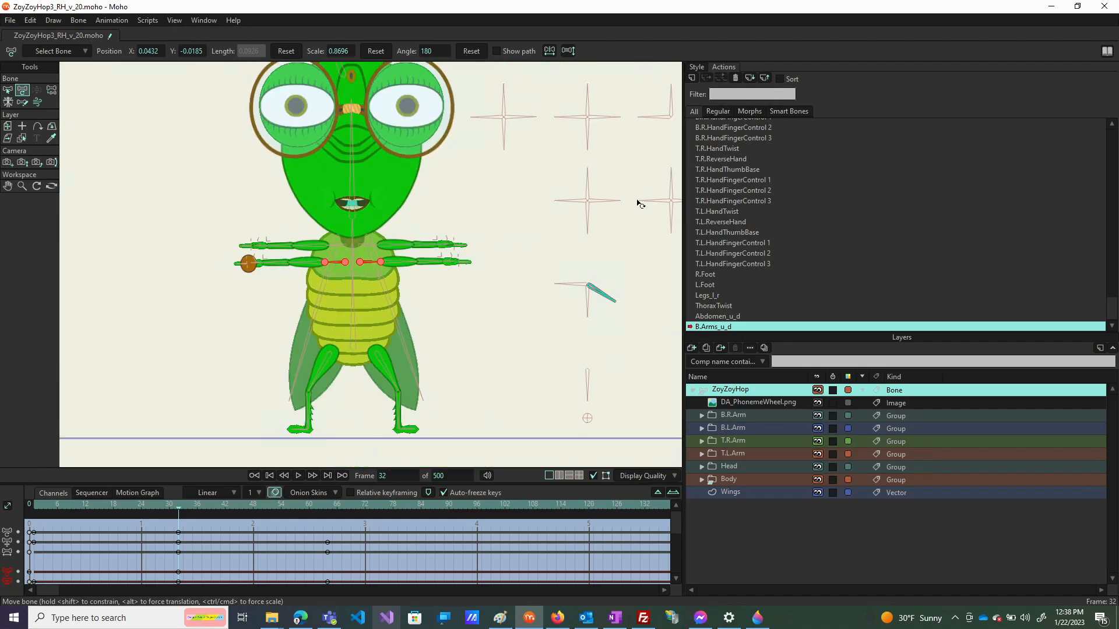
{"action": "scroll", "coordinate": [732, 169], "scroll_direction": "up", "scroll_amount": 4}
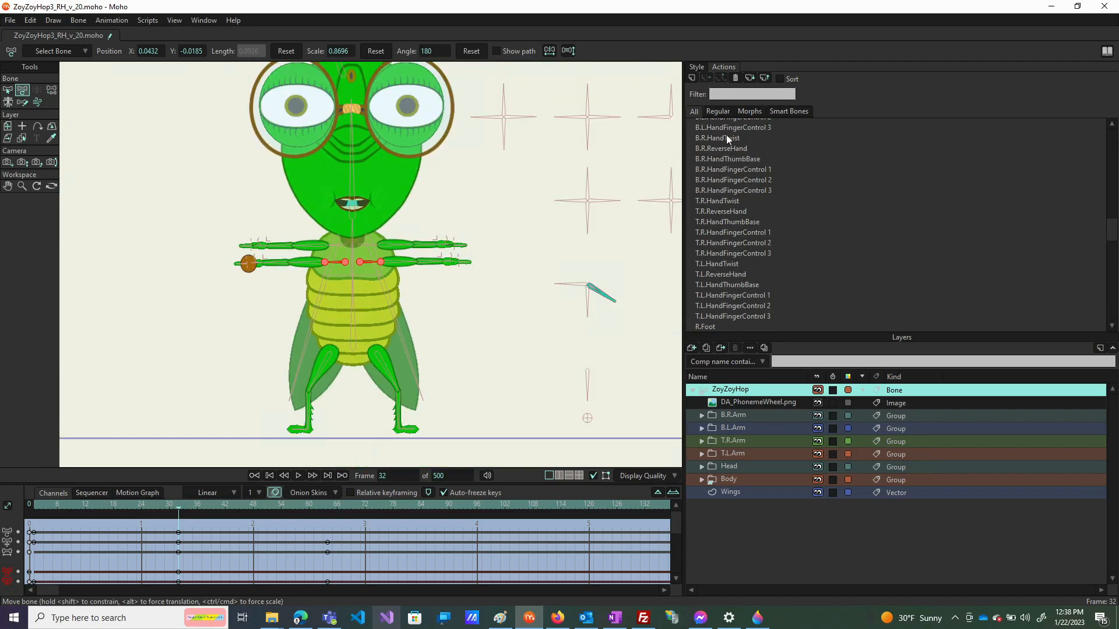
{"action": "left_click", "coordinate": [719, 125]}
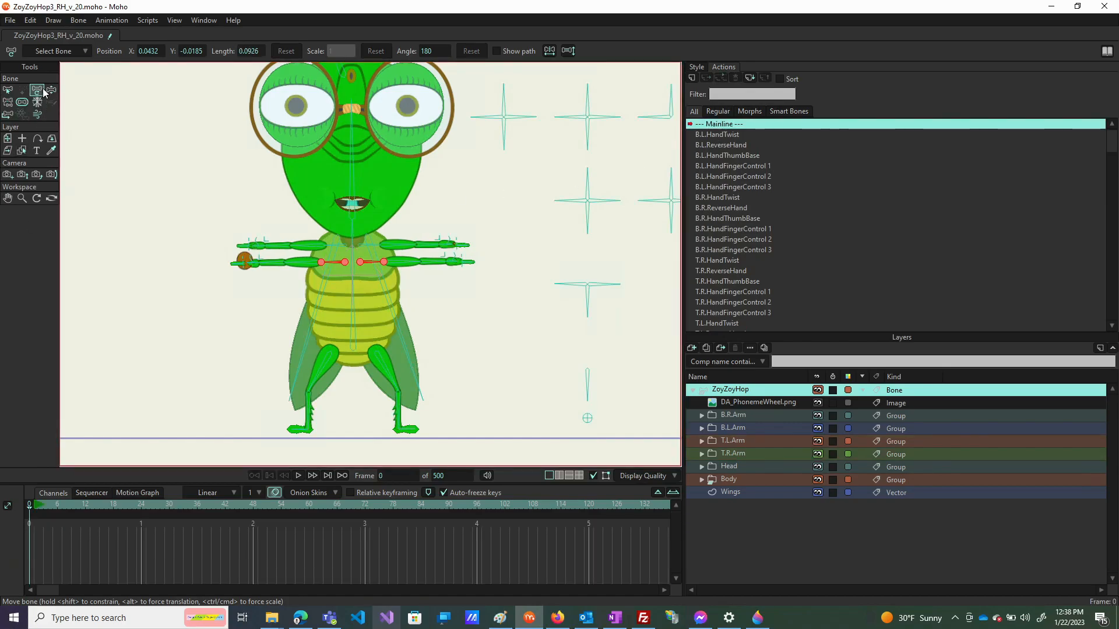
{"action": "left_click", "coordinate": [53, 90]}
{"action": "mouse_move", "coordinate": [607, 285]}
{"action": "left_mouse_down"}
{"action": "mouse_move", "coordinate": [606, 309]}
{"action": "mouse_move", "coordinate": [608, 258]}
{"action": "mouse_move", "coordinate": [614, 327]}
{"action": "mouse_move", "coordinate": [617, 257]}
{"action": "mouse_move", "coordinate": [614, 267]}
{"action": "left_mouse_up"}
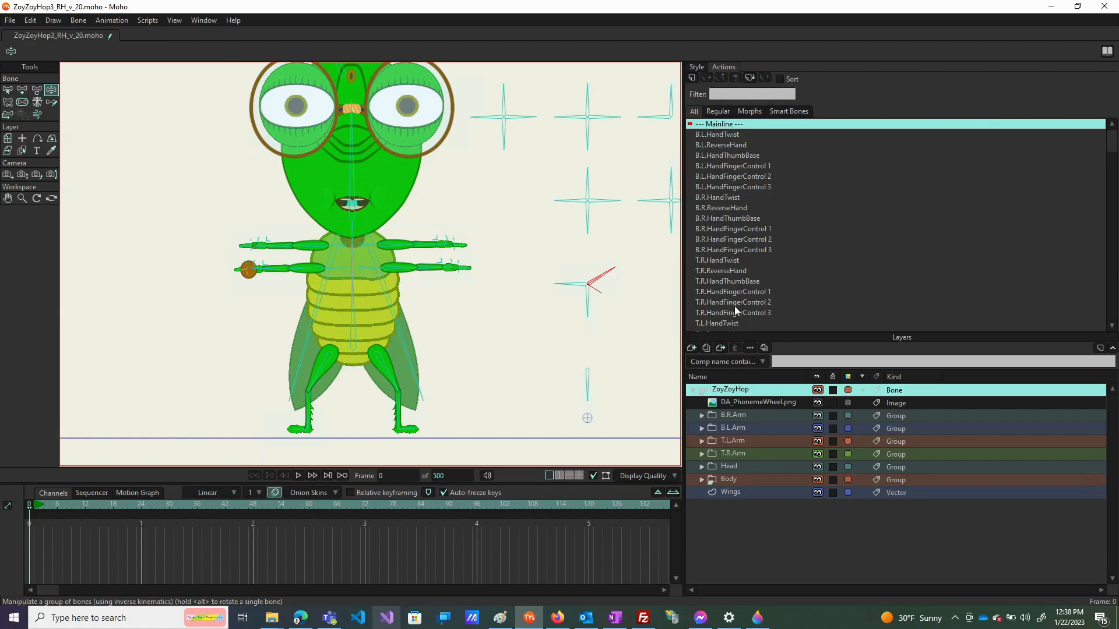
Reopen the B.Arms_u_d action and rotate its control bone upward to 392 degrees at frame 64
{"action": "left_click", "coordinate": [733, 305]}
{"action": "scroll", "coordinate": [732, 306], "scroll_direction": "down", "scroll_amount": 4}
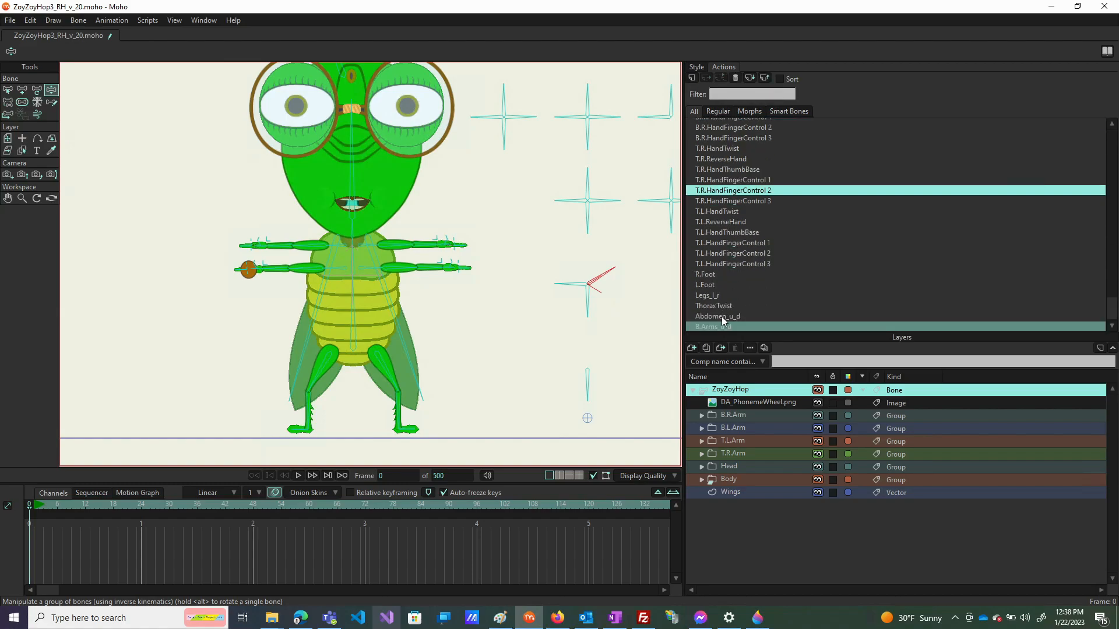
{"action": "left_click", "coordinate": [712, 326]}
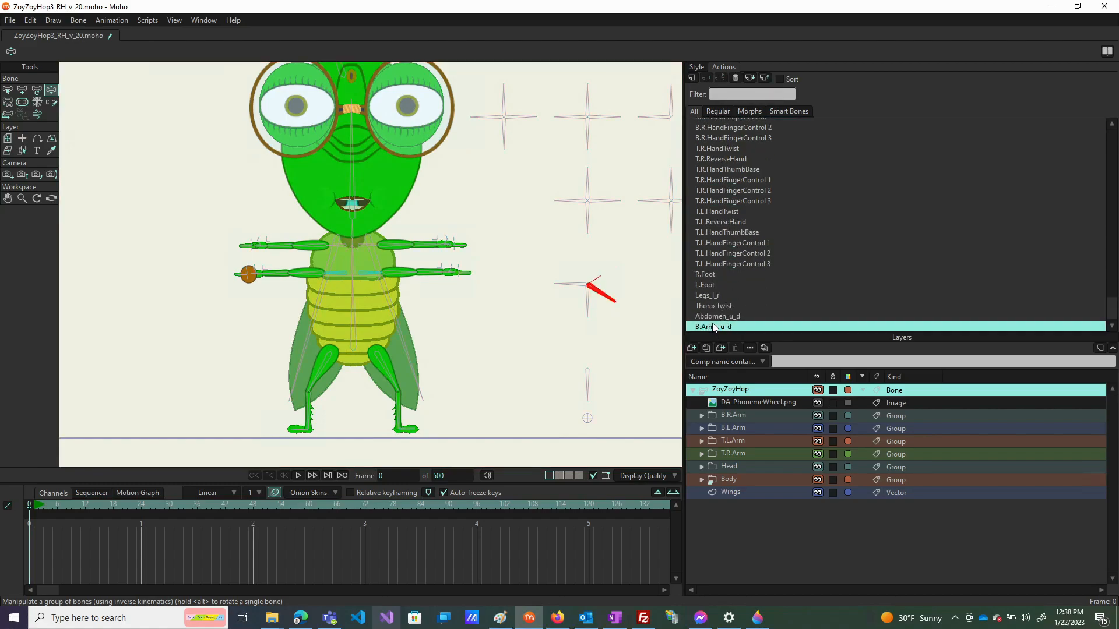
{"action": "double_click", "coordinate": [715, 327]}
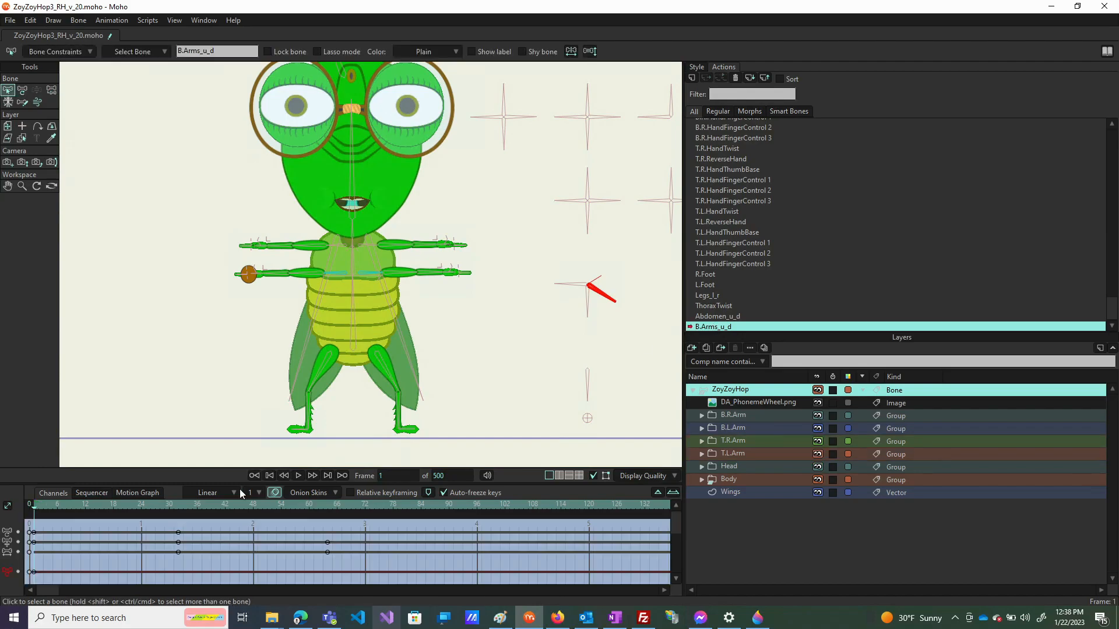
{"action": "left_click", "coordinate": [327, 505]}
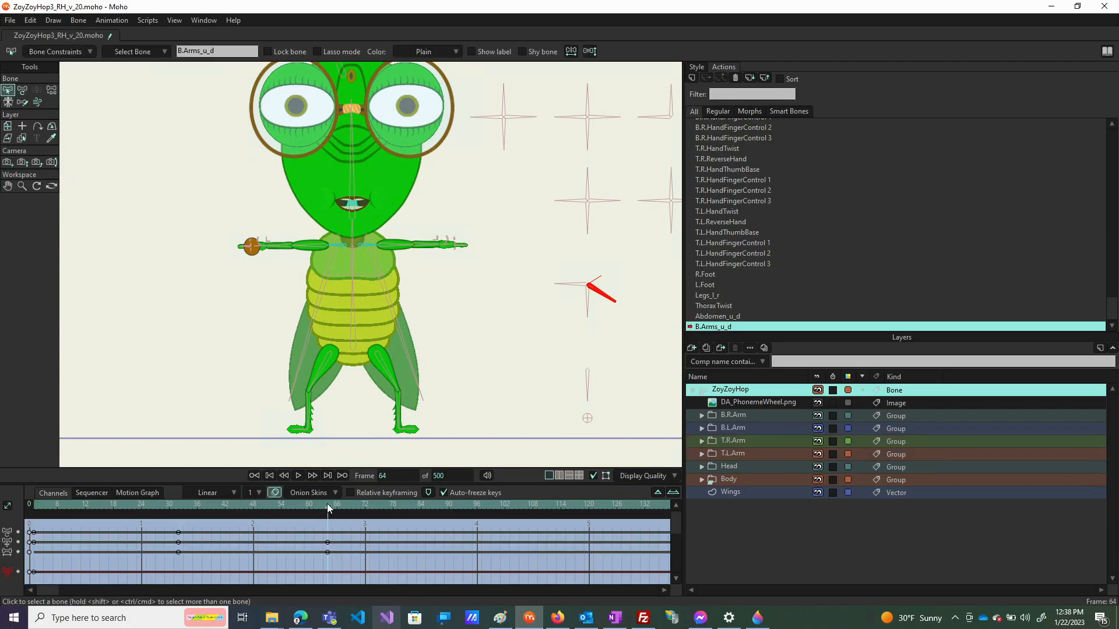
{"action": "left_click", "coordinate": [22, 90]}
{"action": "left_click_drag", "start_coordinate": [606, 298], "coordinate": [612, 268]}
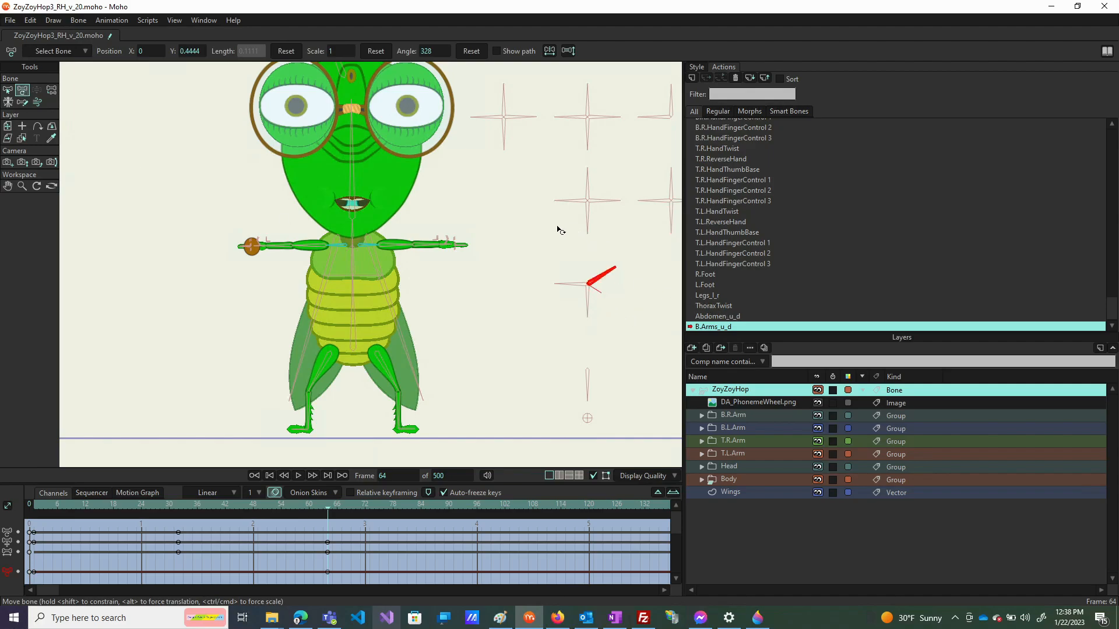
Go back to the mainline and retest the bottom arms' upward movement by swinging the B.Arms_u_d control bone
{"action": "scroll", "coordinate": [730, 177], "scroll_direction": "up", "scroll_amount": 2}
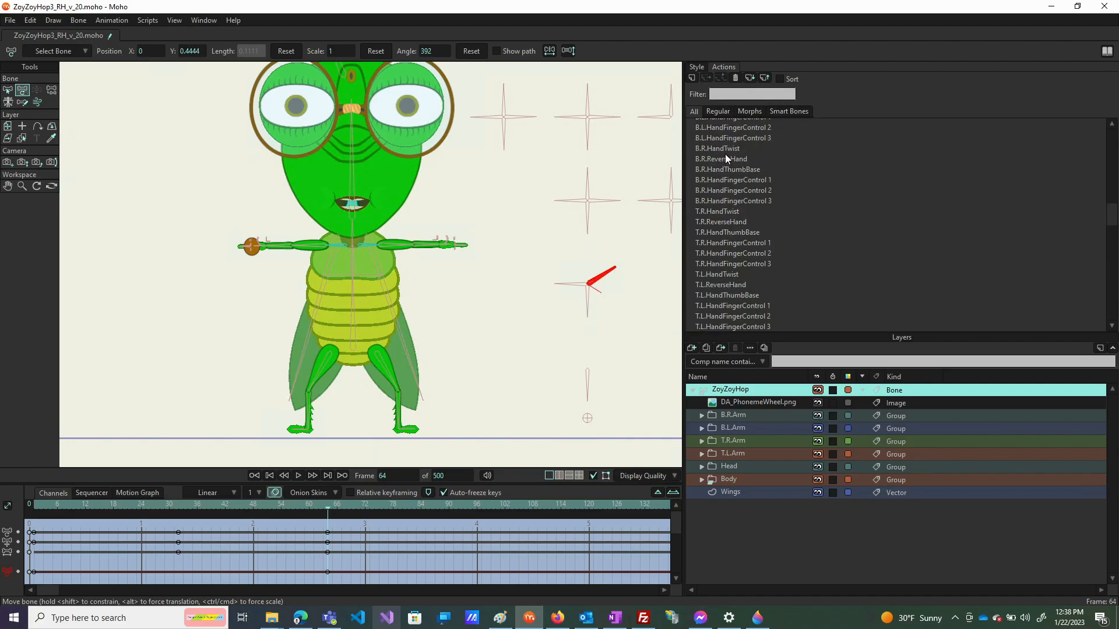
{"action": "scroll", "coordinate": [725, 159], "scroll_direction": "up", "scroll_amount": 2}
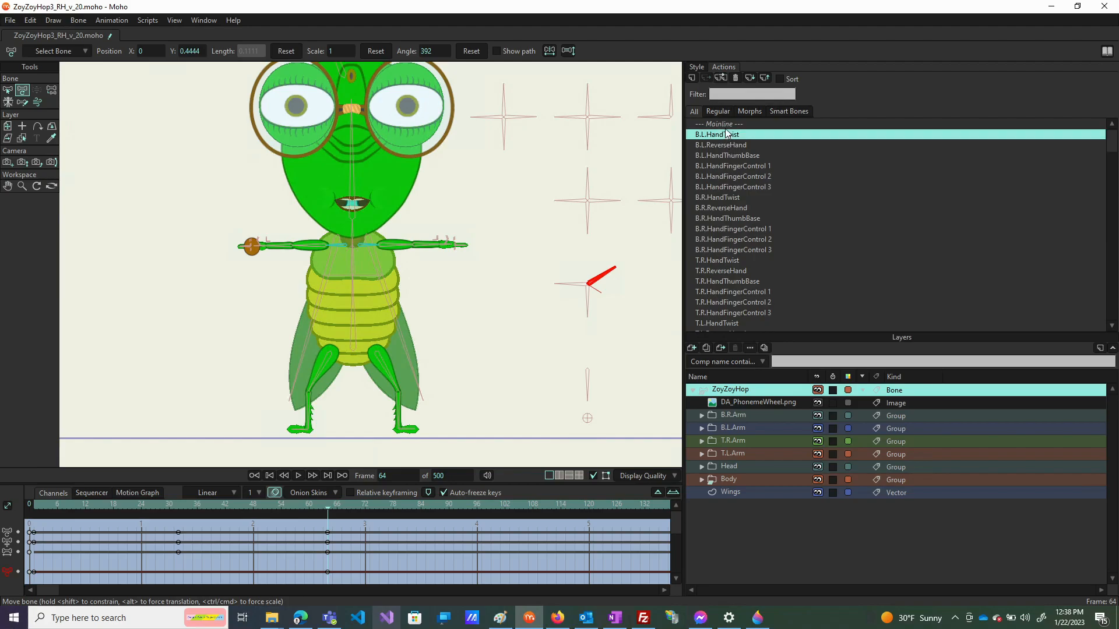
{"action": "double_click", "coordinate": [725, 126]}
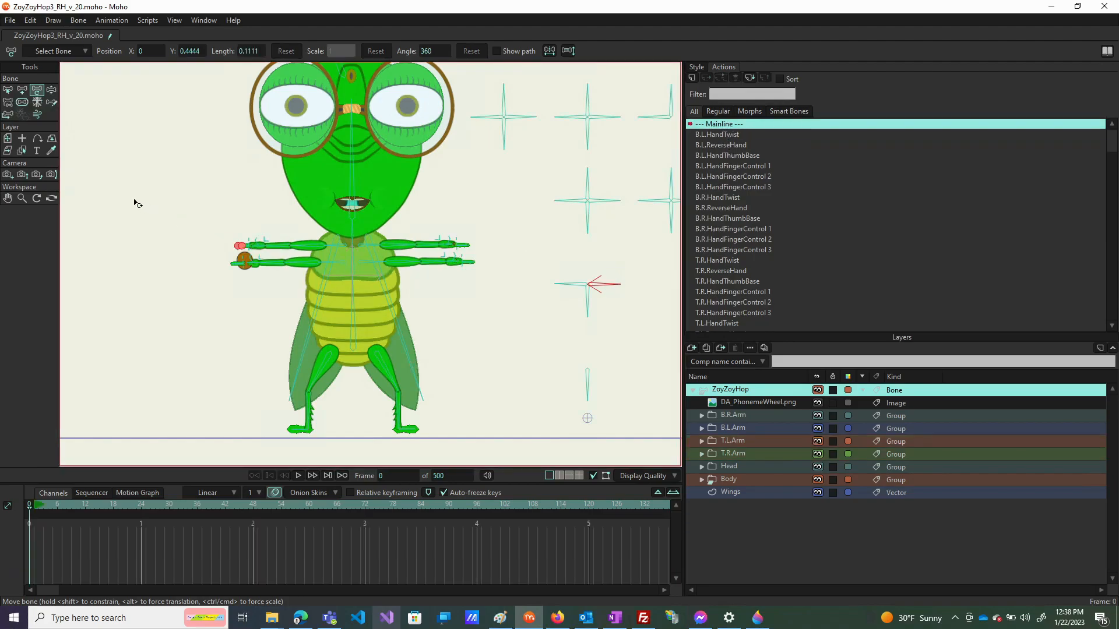
{"action": "left_click", "coordinate": [52, 90]}
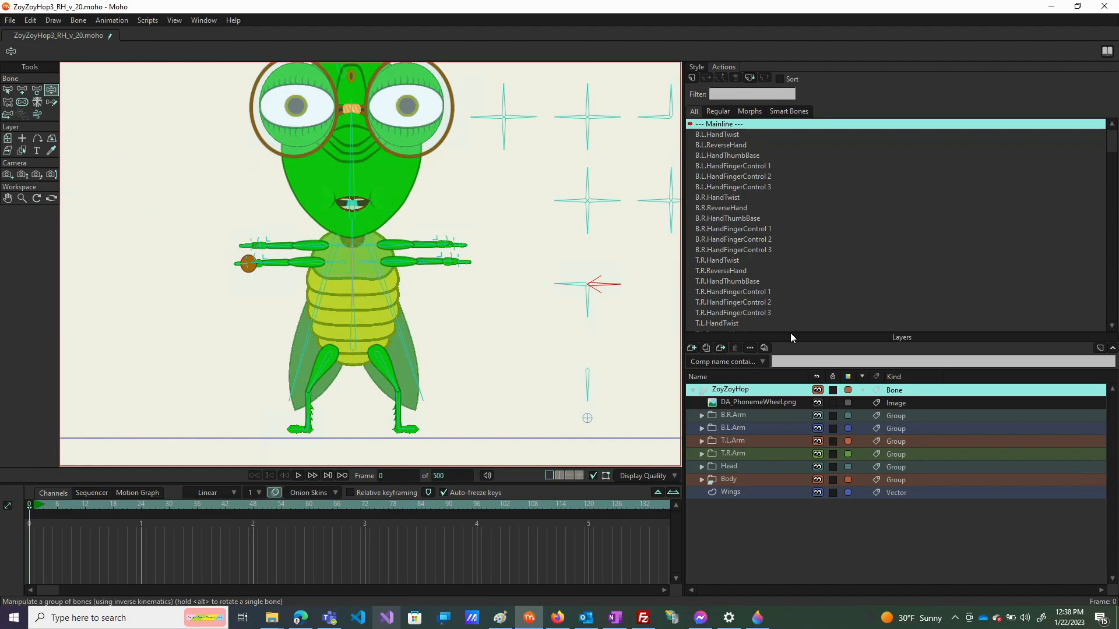
{"action": "left_click_drag", "start_coordinate": [602, 293], "coordinate": [619, 263]}
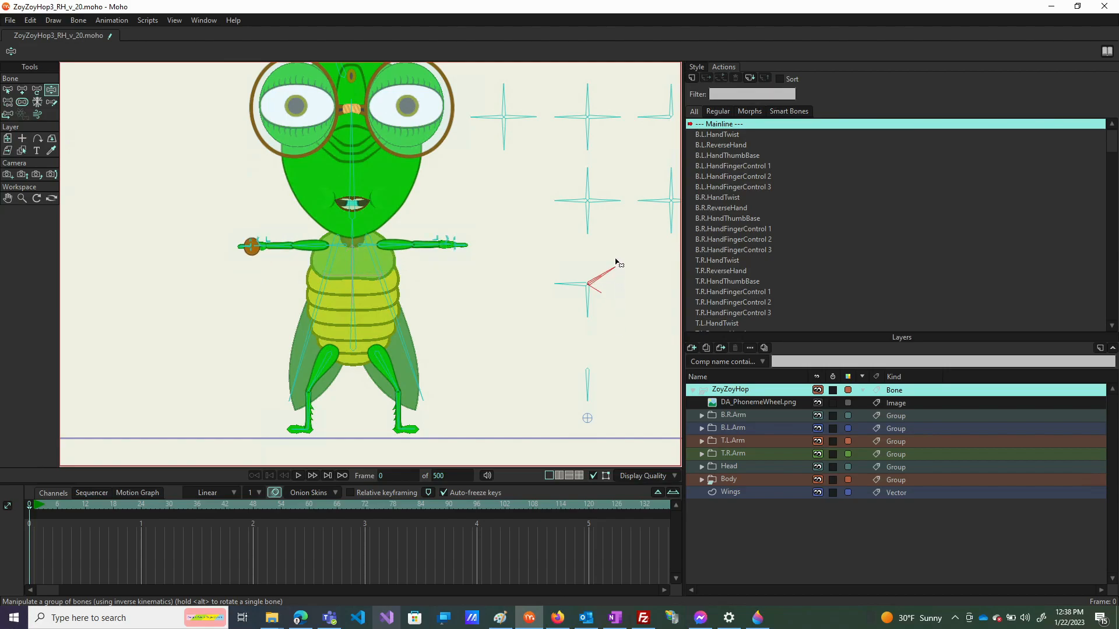
Test the rig by bending the arms into different poses and swinging the downward-pointing control bone, and reset the pose on the mainline
{"action": "scroll", "coordinate": [503, 266], "scroll_direction": "down", "scroll_amount": 2}
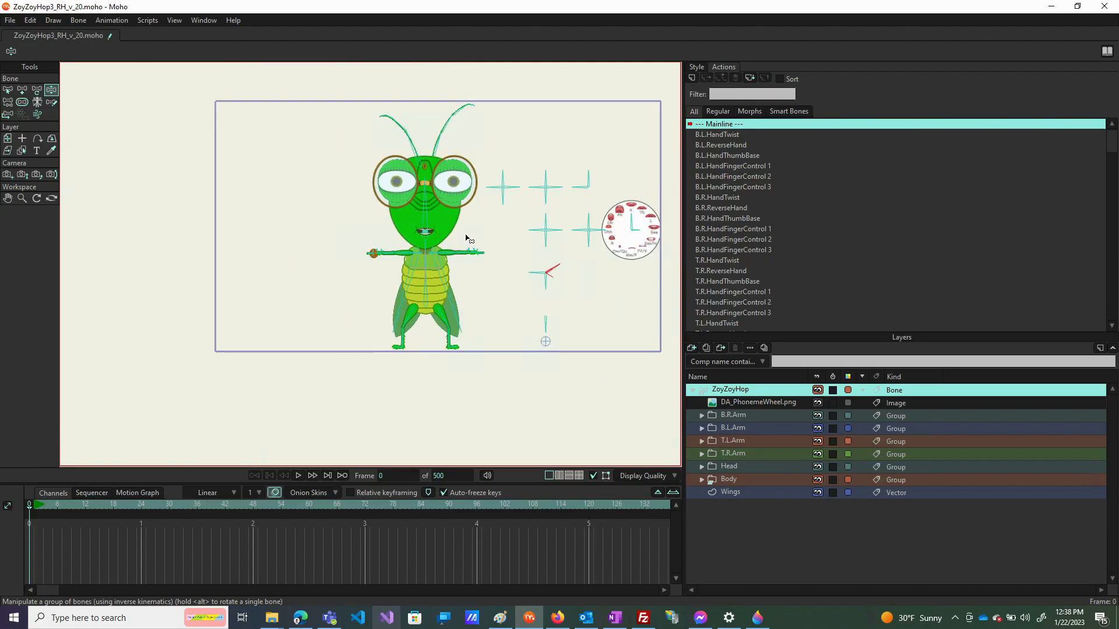
{"action": "scroll", "coordinate": [463, 239], "scroll_direction": "up", "scroll_amount": 3}
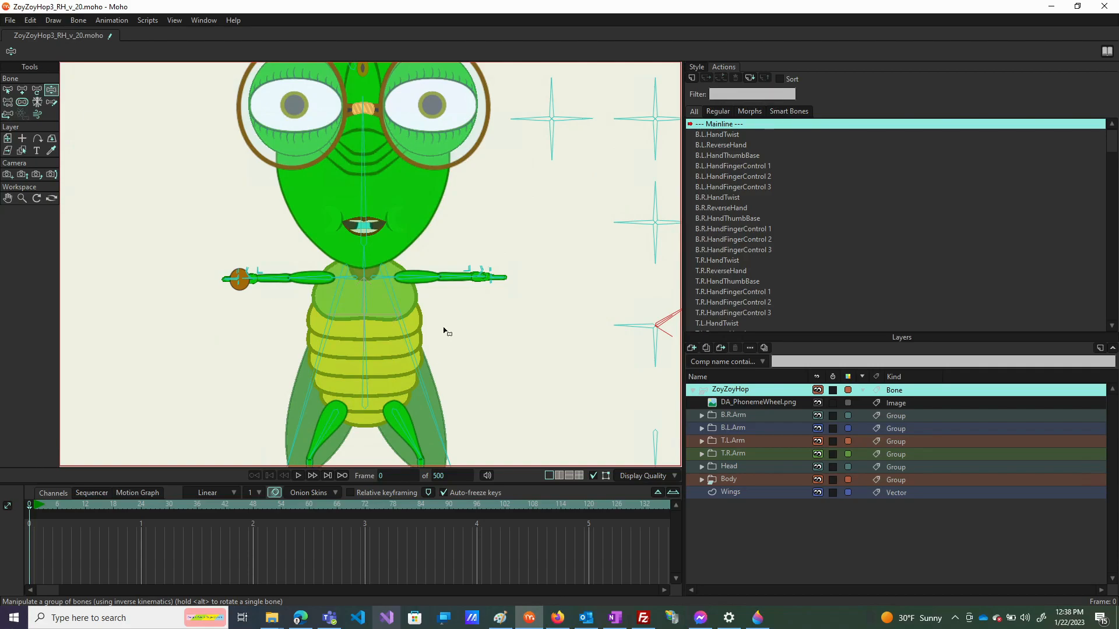
{"action": "left_click_drag", "start_coordinate": [444, 287], "coordinate": [421, 341]}
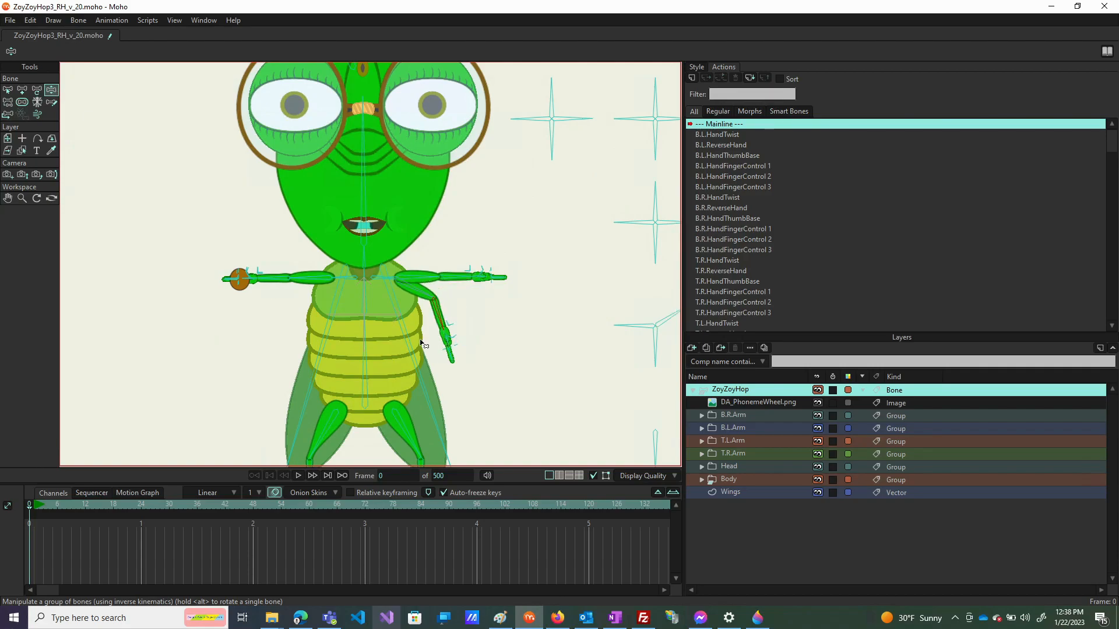
{"action": "left_click_drag", "start_coordinate": [465, 282], "coordinate": [425, 236]}
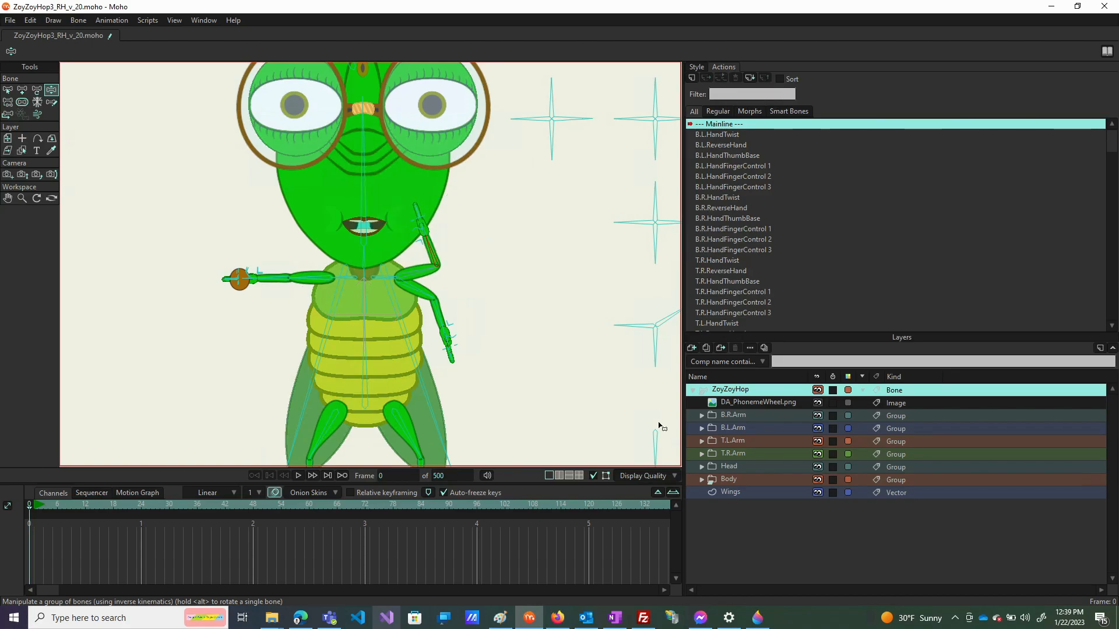
{"action": "mouse_move", "coordinate": [661, 362]}
{"action": "left_mouse_down"}
{"action": "mouse_move", "coordinate": [653, 350]}
{"action": "mouse_move", "coordinate": [641, 357]}
{"action": "mouse_move", "coordinate": [652, 350]}
{"action": "mouse_move", "coordinate": [680, 369]}
{"action": "mouse_move", "coordinate": [669, 364]}
{"action": "left_mouse_up"}
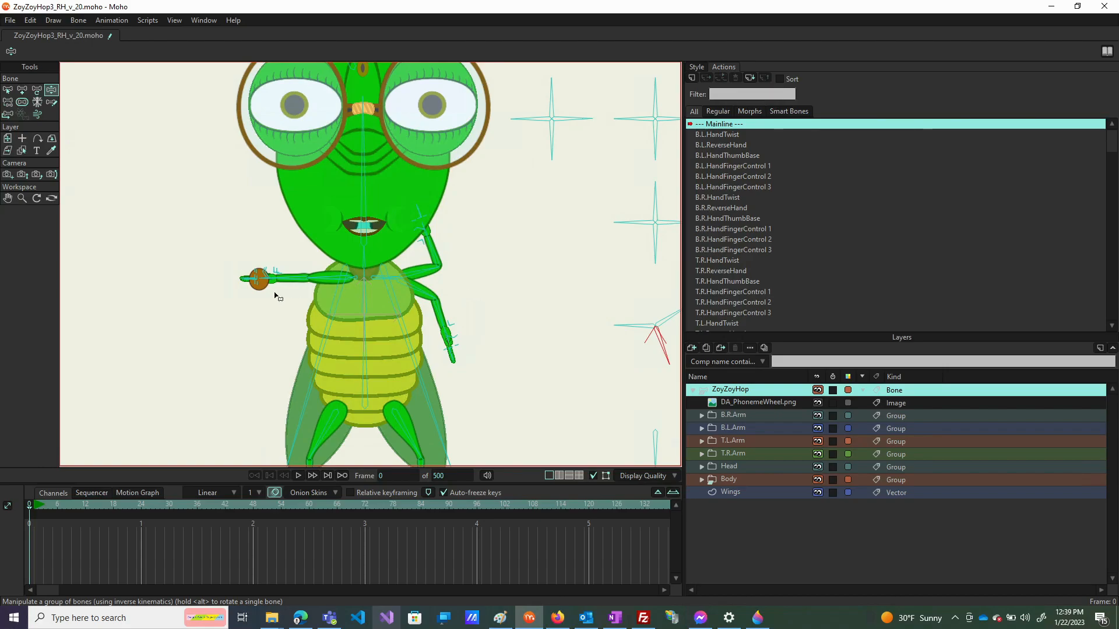
{"action": "left_click_drag", "start_coordinate": [282, 285], "coordinate": [311, 226]}
{"action": "left_click_drag", "start_coordinate": [441, 257], "coordinate": [438, 205]}
{"action": "scroll", "coordinate": [394, 275], "scroll_direction": "down", "scroll_amount": 5}
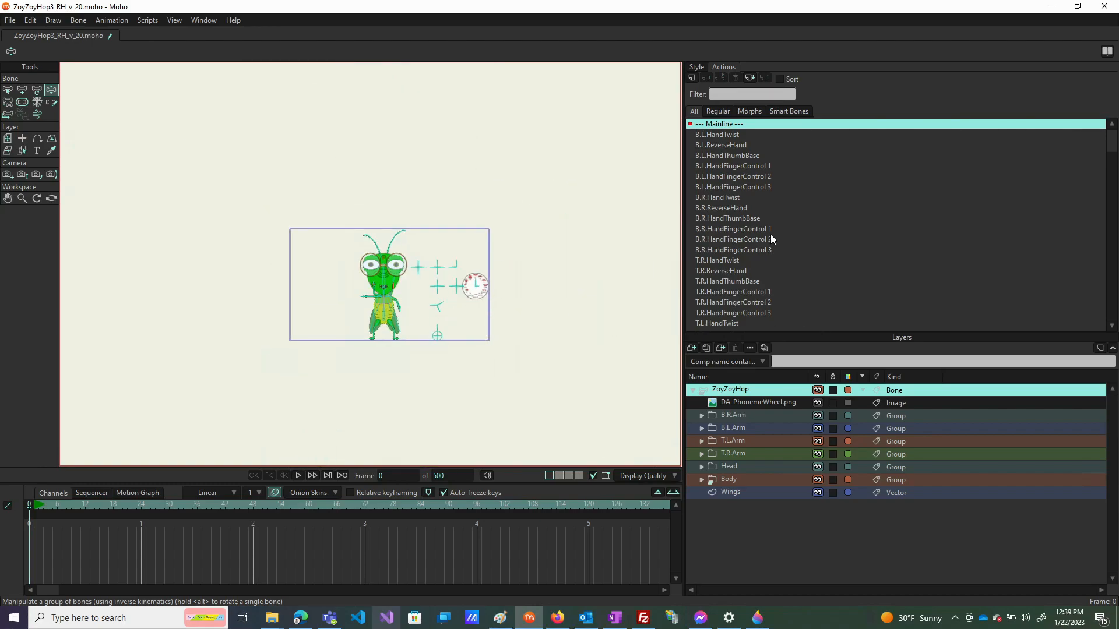
{"action": "left_click", "coordinate": [730, 127]}
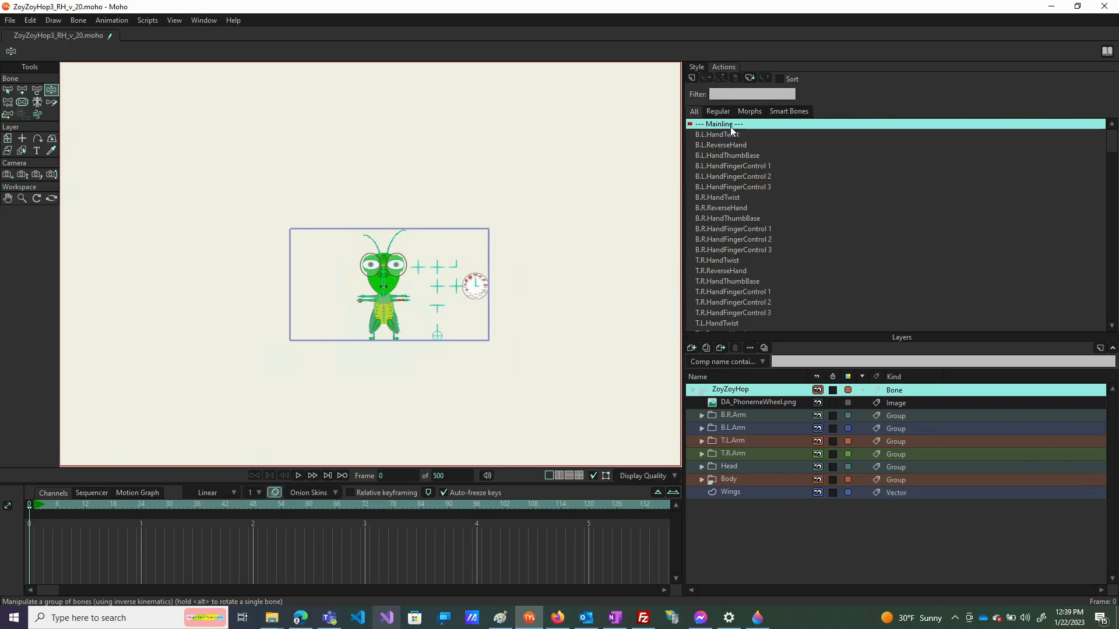
Select the Jaw_u_d control bone on the mainline with the Select Bone tool
{"action": "scroll", "coordinate": [446, 315], "scroll_direction": "up", "scroll_amount": 5}
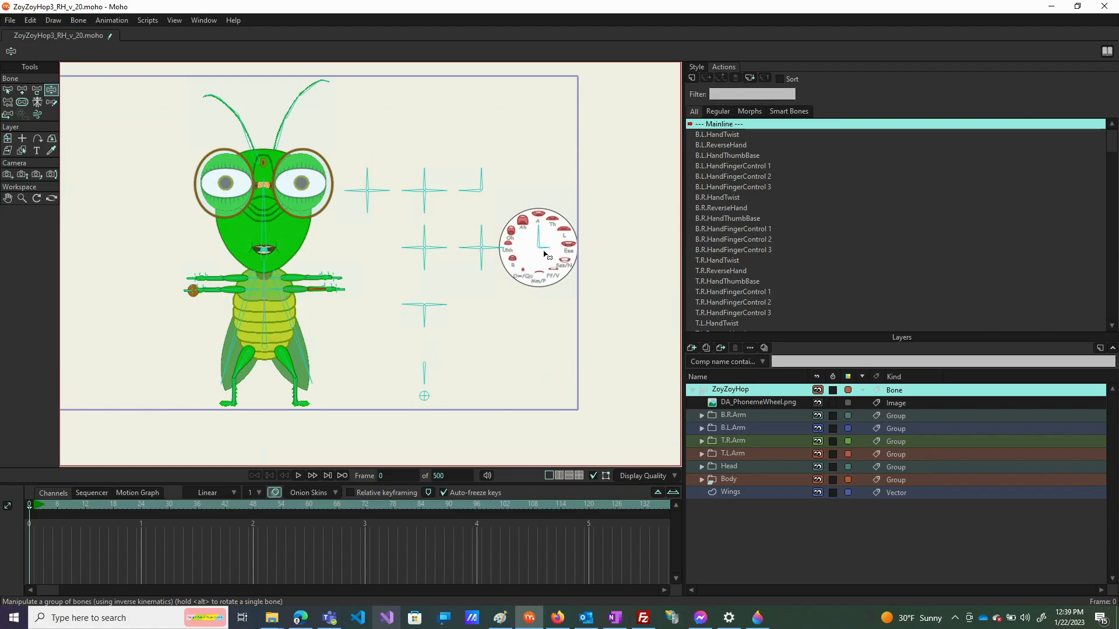
{"action": "left_click", "coordinate": [417, 248]}
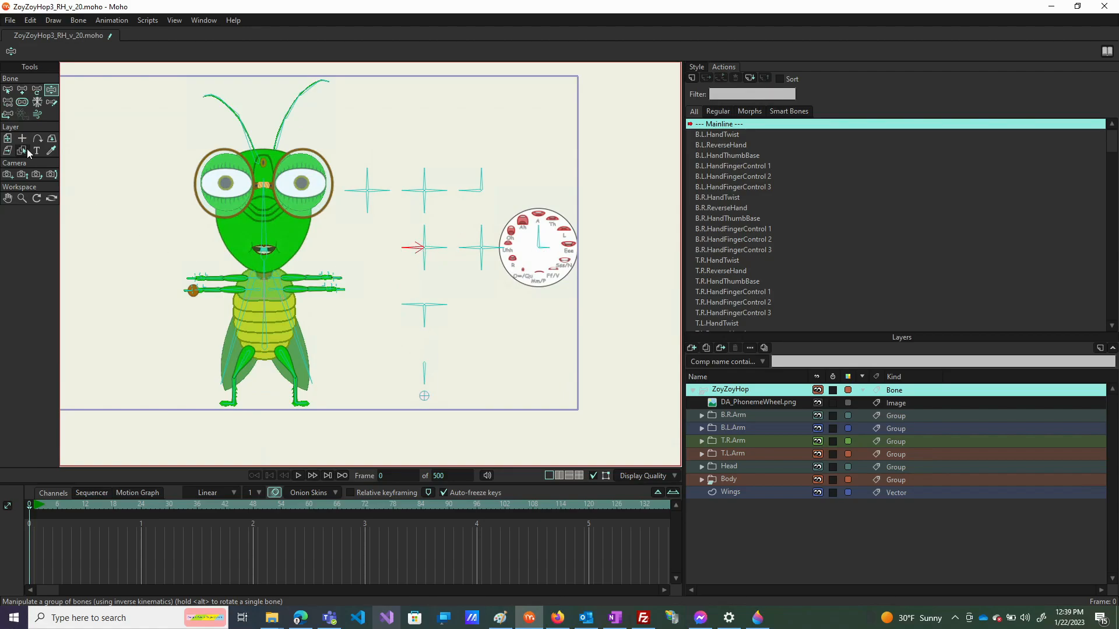
{"action": "left_click", "coordinate": [8, 93]}
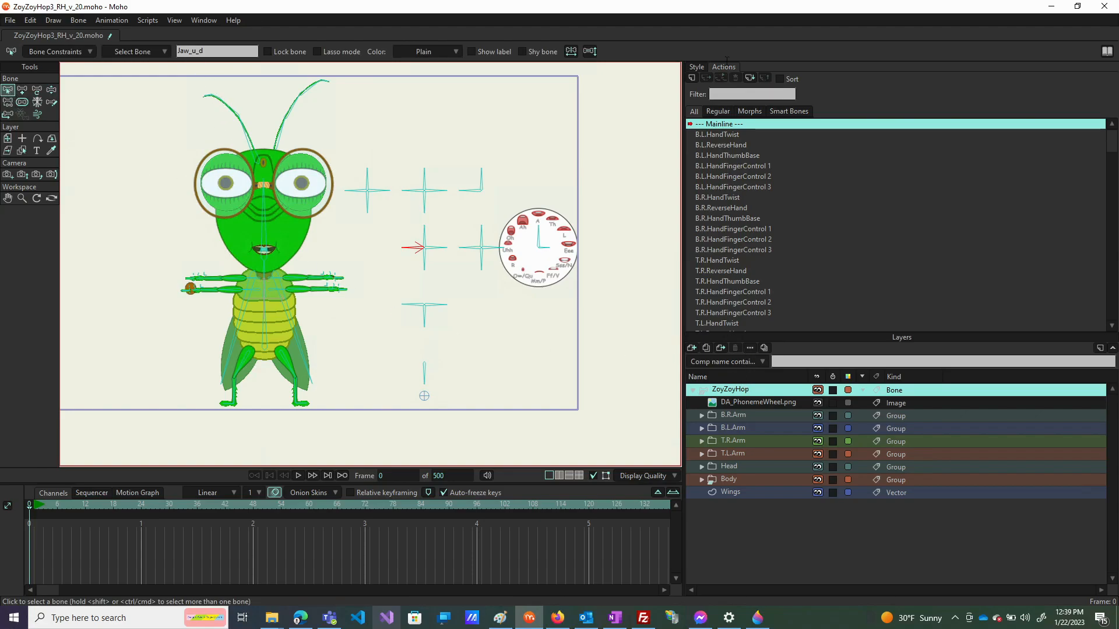
Create the Jaw_u_d smart bone action and expand the Head group to look through its mouth and face layers
{"action": "left_click", "coordinate": [691, 78]}
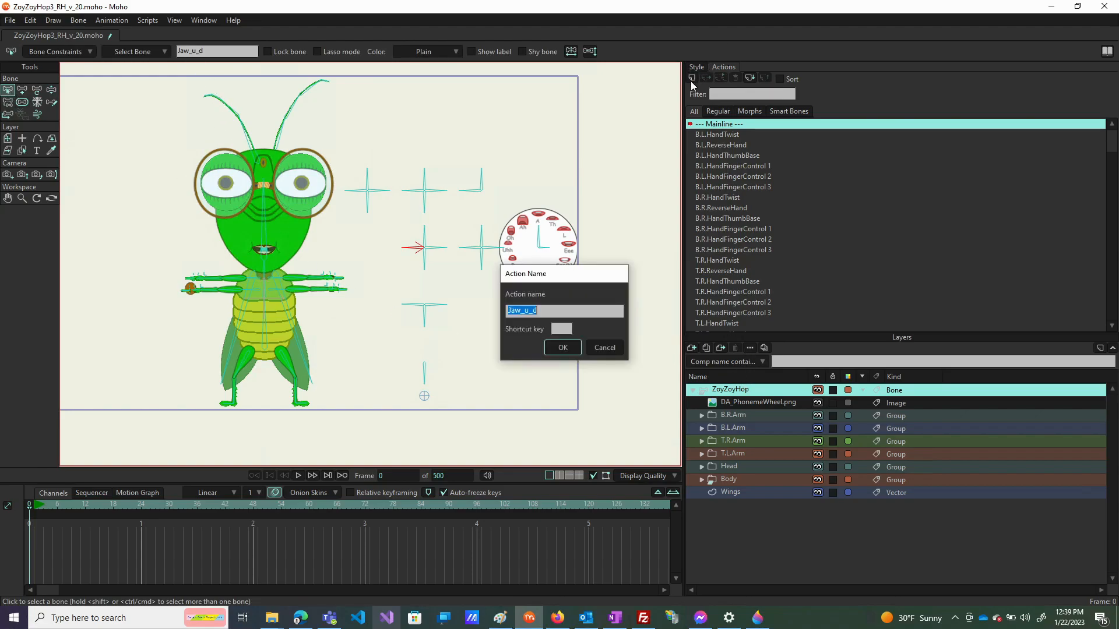
{"action": "left_click", "coordinate": [563, 348]}
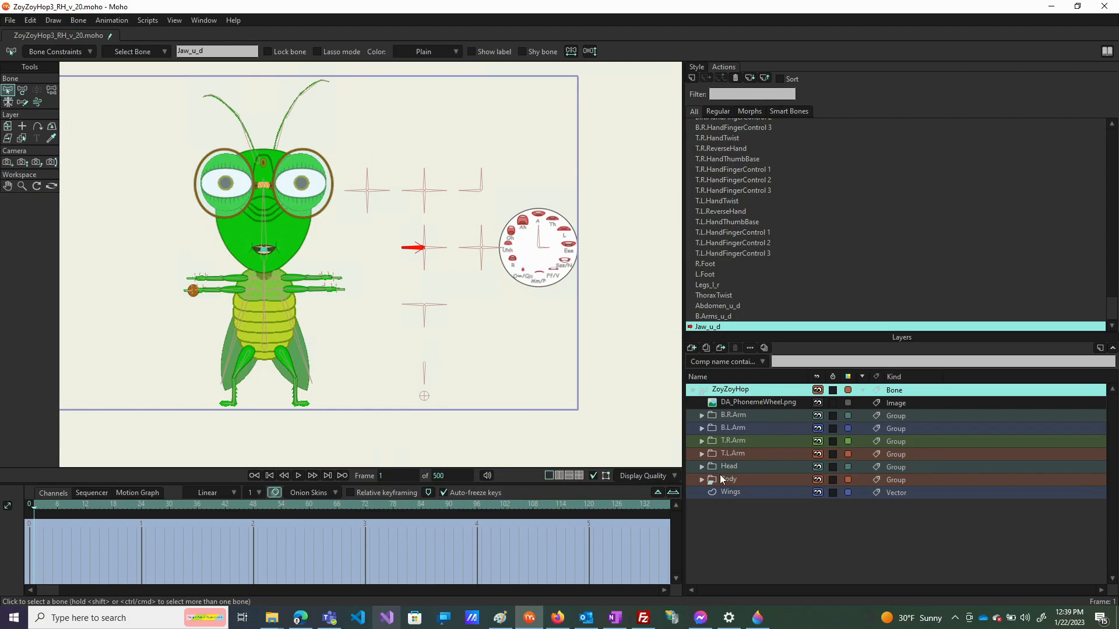
{"action": "left_click", "coordinate": [702, 467]}
{"action": "scroll", "coordinate": [736, 483], "scroll_direction": "down", "scroll_amount": 3}
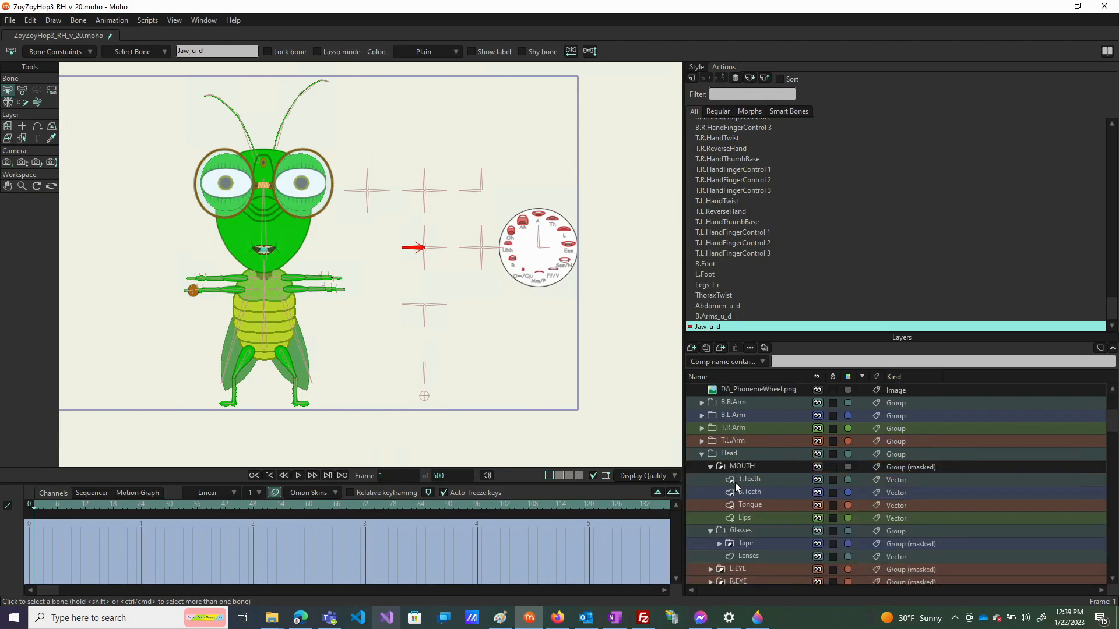
{"action": "scroll", "coordinate": [735, 480], "scroll_direction": "down", "scroll_amount": 2}
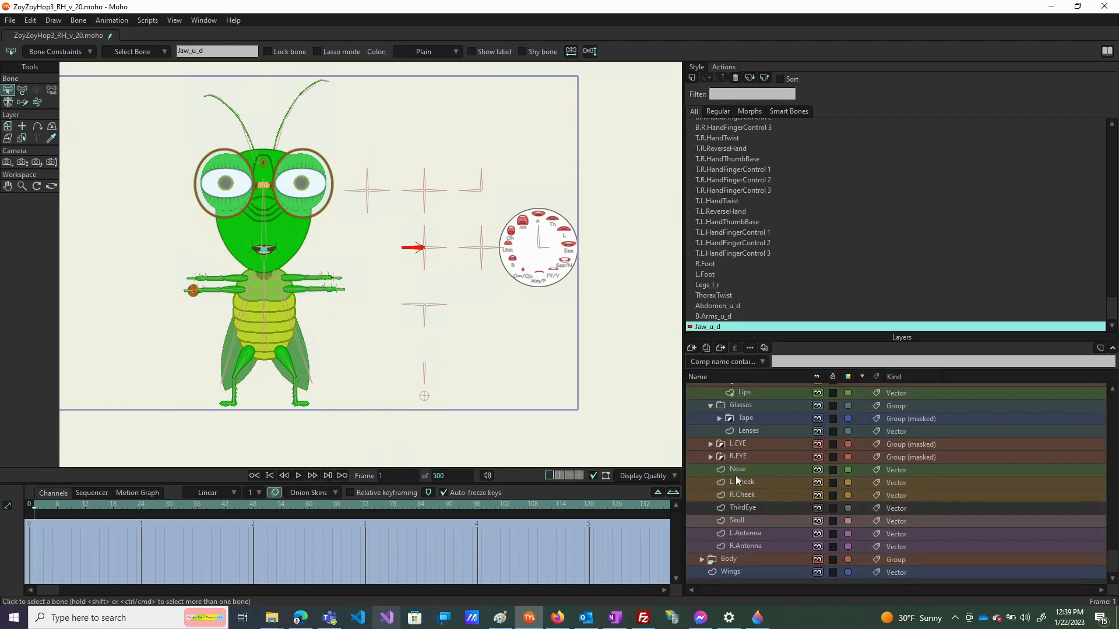
{"action": "scroll", "coordinate": [736, 446], "scroll_direction": "up", "scroll_amount": 2}
{"action": "scroll", "coordinate": [737, 446], "scroll_direction": "up", "scroll_amount": 2}
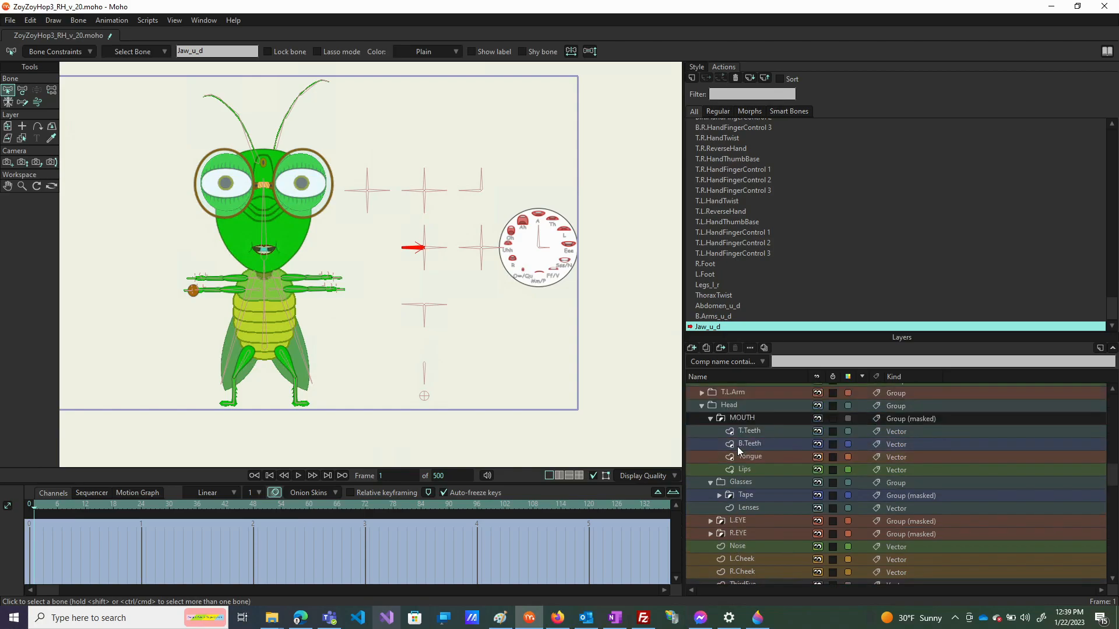
{"action": "scroll", "coordinate": [736, 446], "scroll_direction": "up", "scroll_amount": 1}
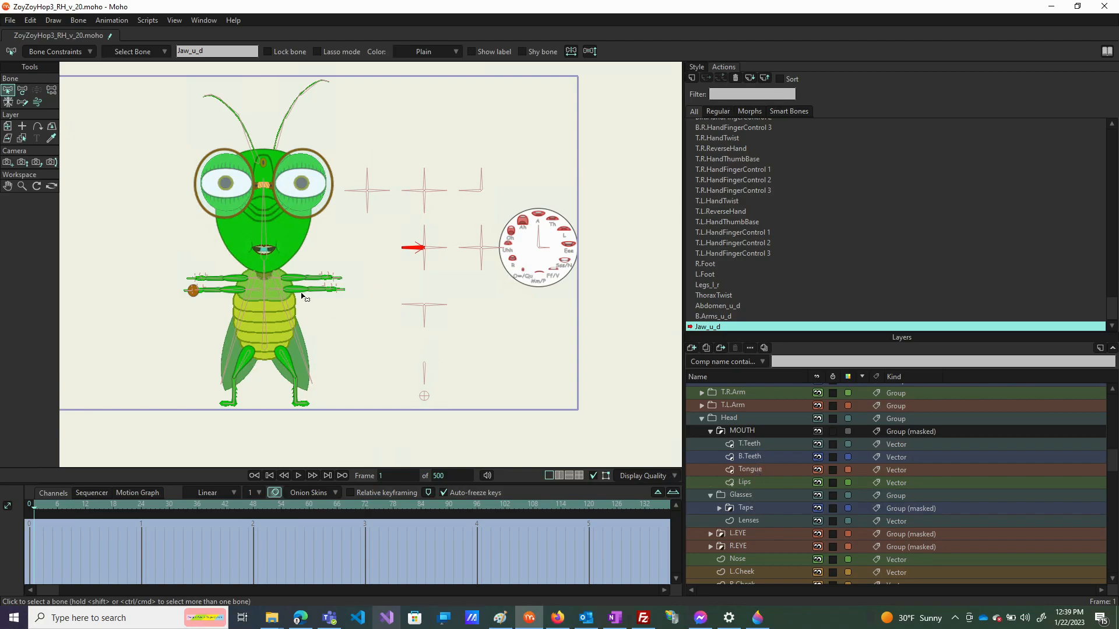
Select the points along the chin on the Skull layer
{"action": "scroll", "coordinate": [256, 259], "scroll_direction": "up", "scroll_amount": 2}
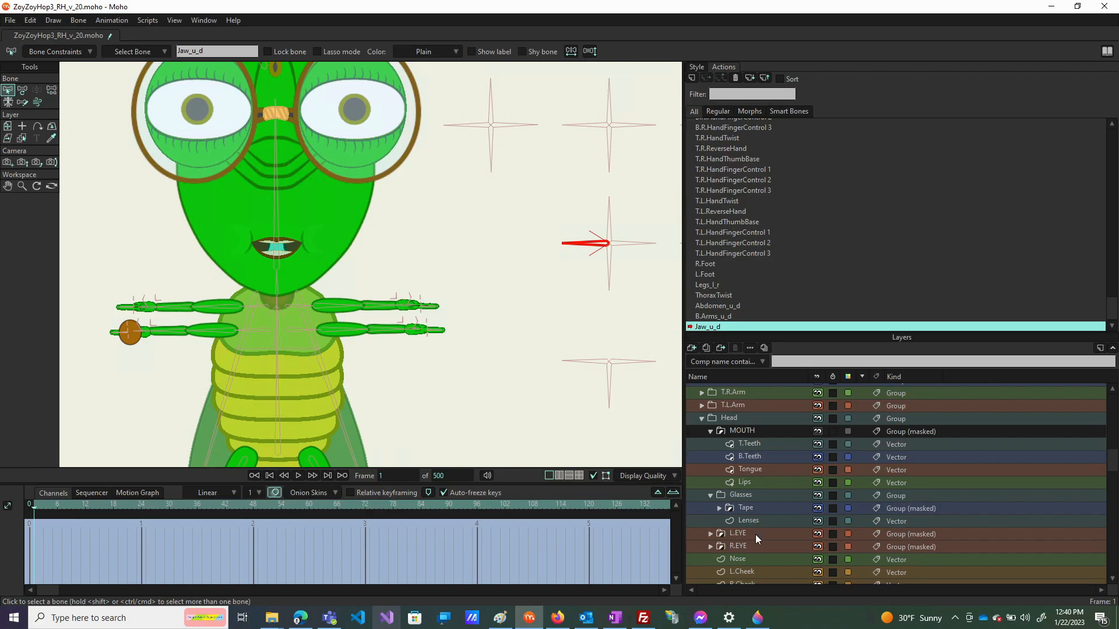
{"action": "scroll", "coordinate": [755, 534], "scroll_direction": "down", "scroll_amount": 2}
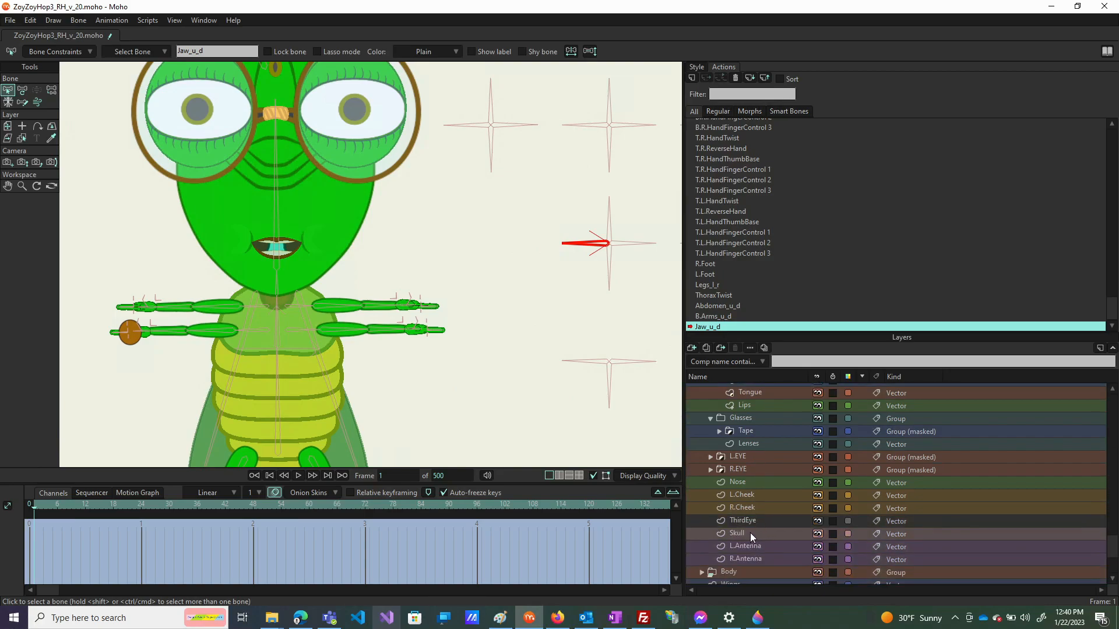
{"action": "left_click", "coordinate": [749, 532]}
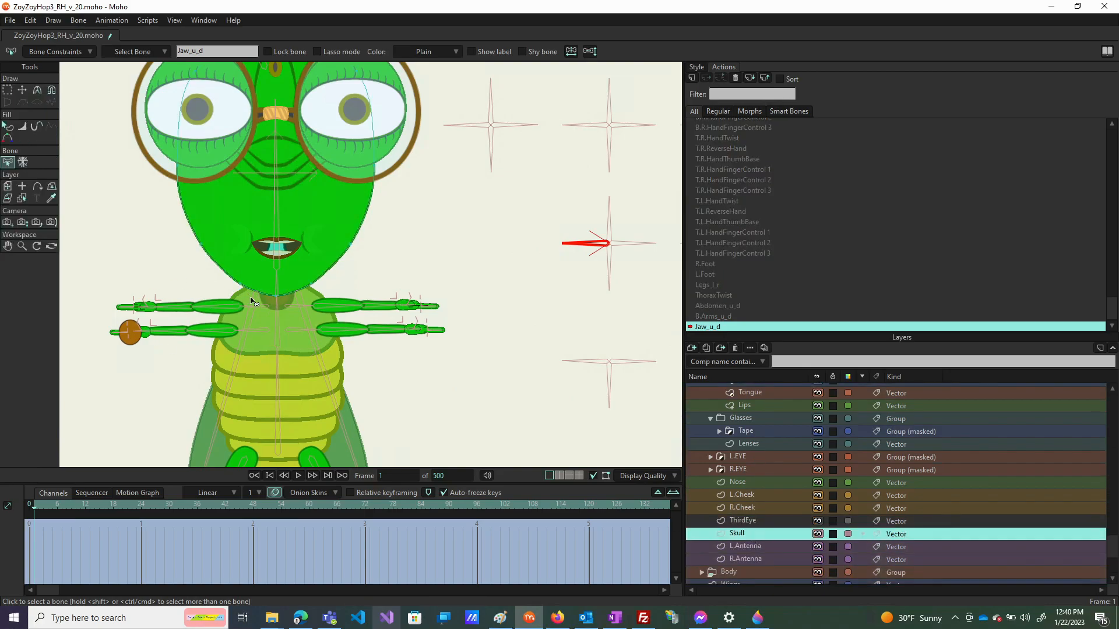
{"action": "left_click", "coordinate": [7, 91]}
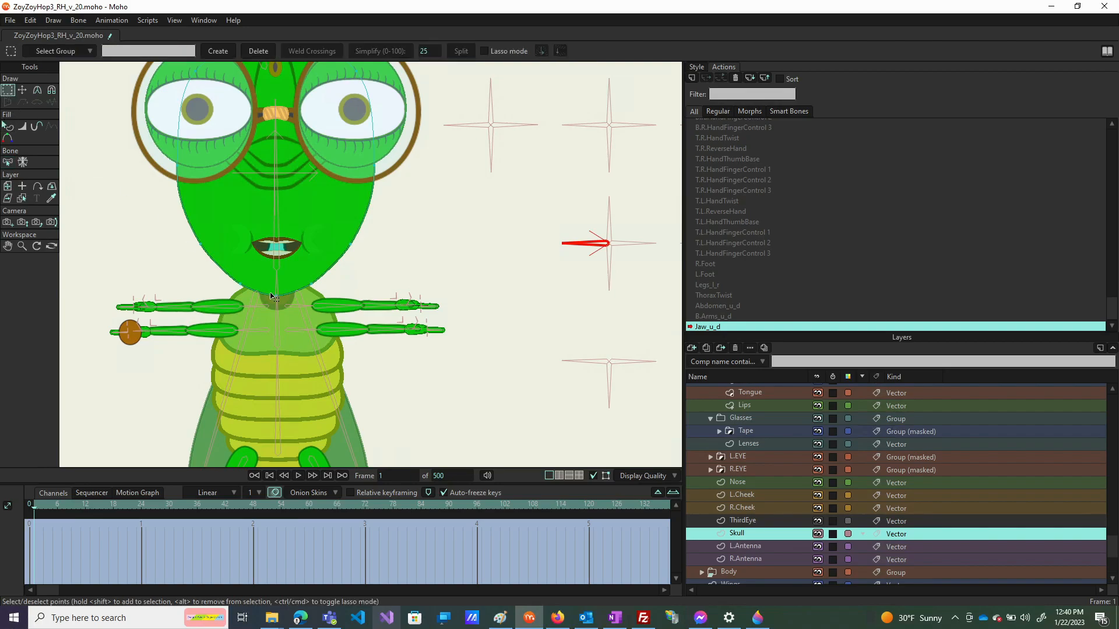
{"action": "left_click_drag", "start_coordinate": [222, 274], "coordinate": [343, 317]}
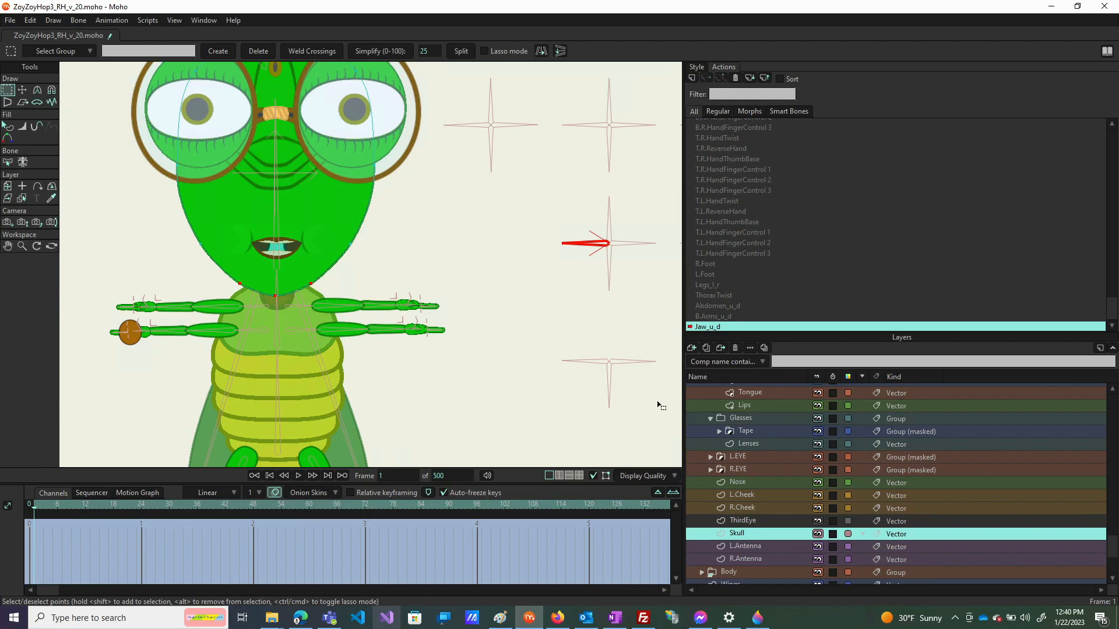
On the ZoyZoyHop bone layer, rotate the Jaw_u_d control bone to 212 degrees at frame 1 and 148 degrees at frame 64
{"action": "scroll", "coordinate": [718, 428], "scroll_direction": "up", "scroll_amount": 4}
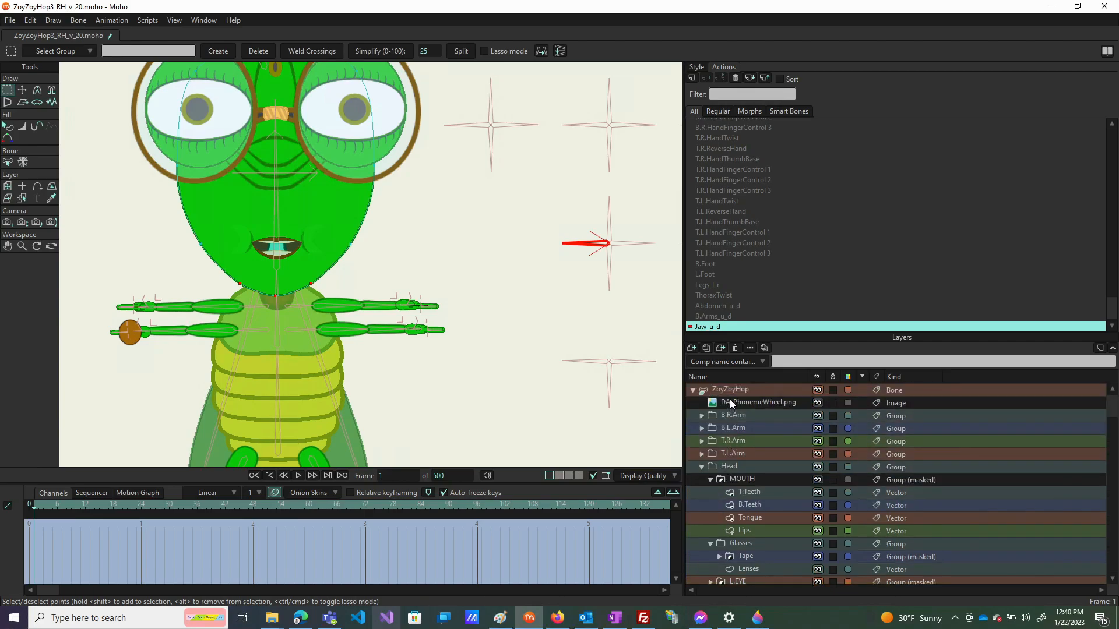
{"action": "left_click", "coordinate": [730, 390]}
{"action": "key", "text": "t"}
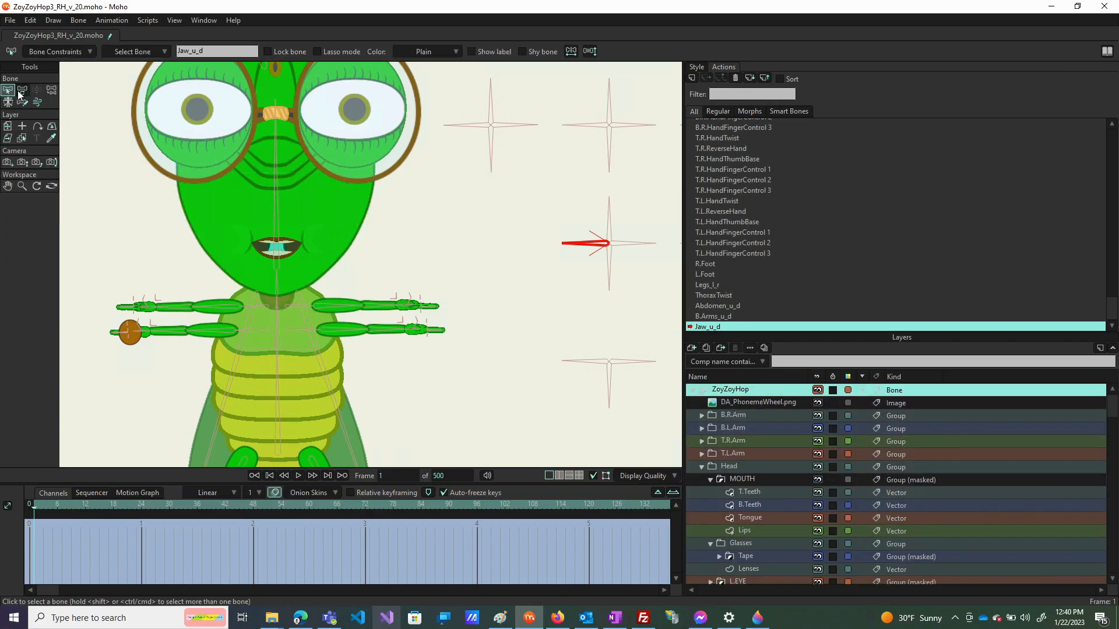
{"action": "left_click_drag", "start_coordinate": [586, 245], "coordinate": [589, 303]}
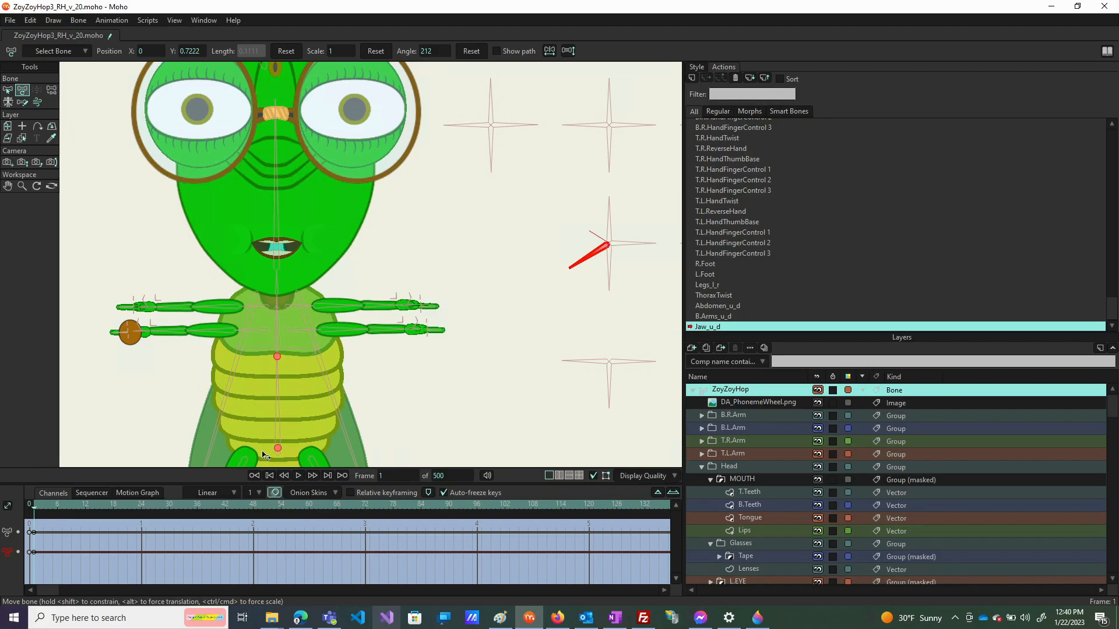
{"action": "left_click_drag", "start_coordinate": [325, 505], "coordinate": [326, 505]}
{"action": "left_click_drag", "start_coordinate": [595, 260], "coordinate": [478, 302]}
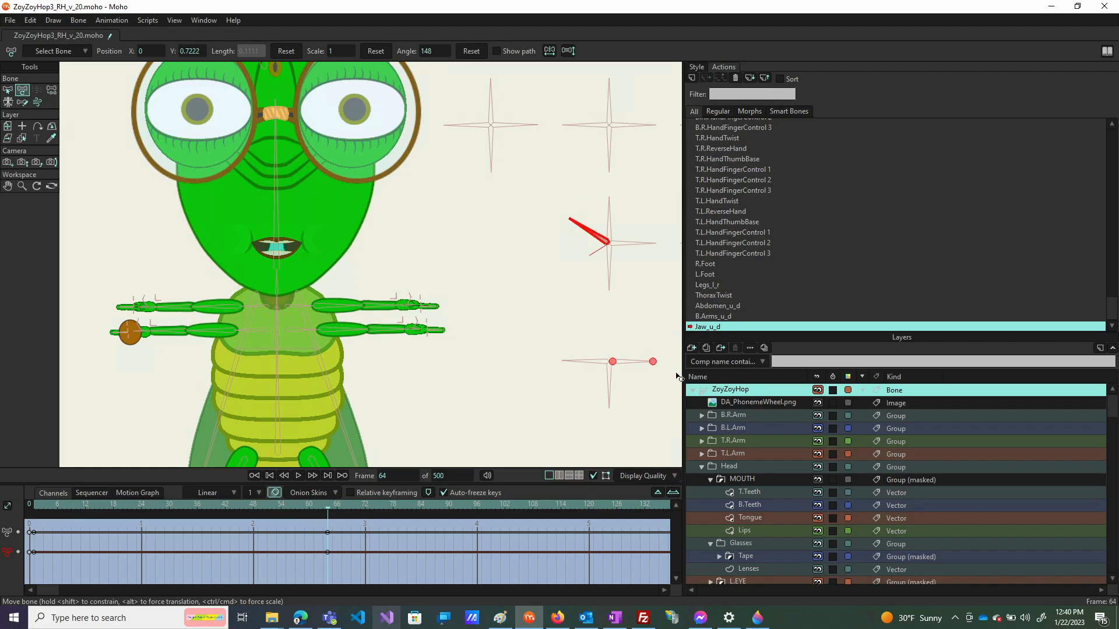
Select all points of the B.Teeth layer and move them up to a Y position of -0.5135 at frame 64
{"action": "scroll", "coordinate": [755, 502], "scroll_direction": "down", "scroll_amount": 1}
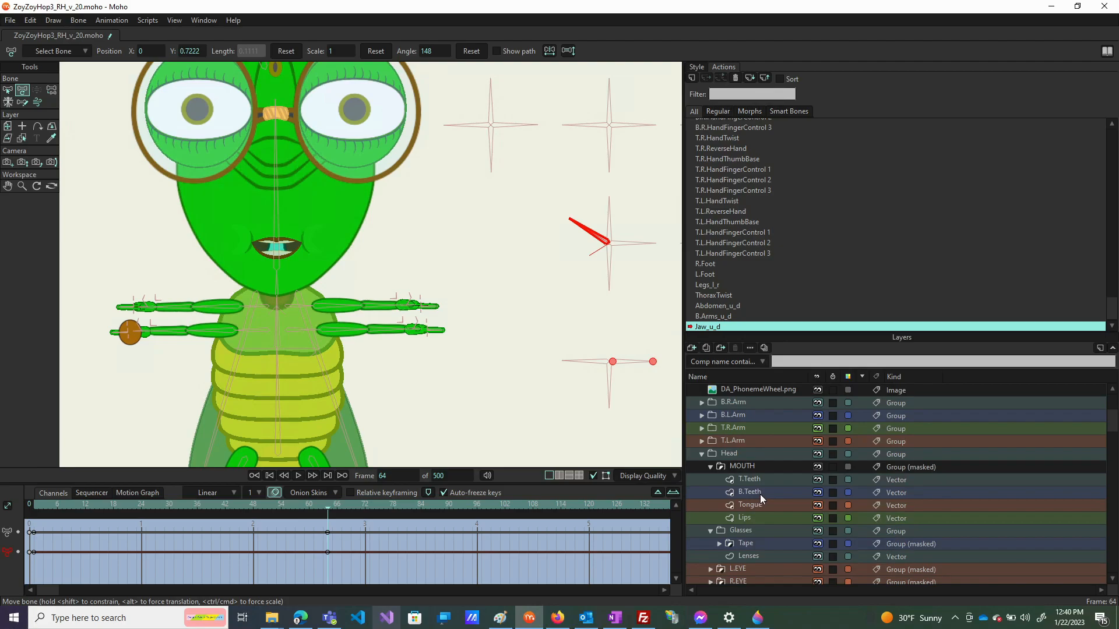
{"action": "left_click", "coordinate": [761, 493]}
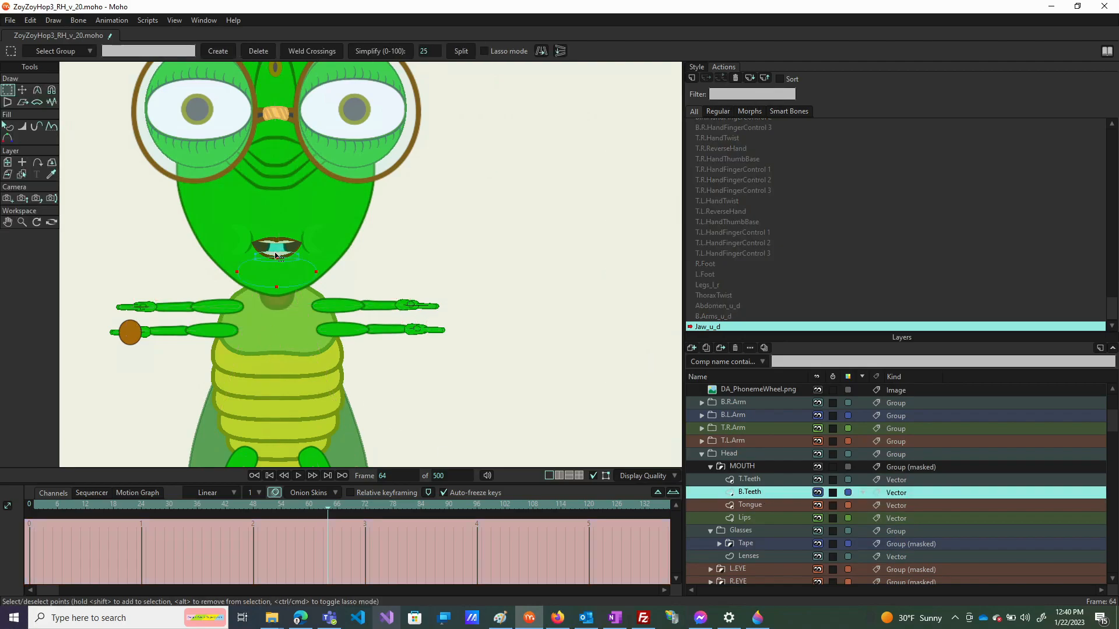
{"action": "scroll", "coordinate": [276, 255], "scroll_direction": "up", "scroll_amount": 3}
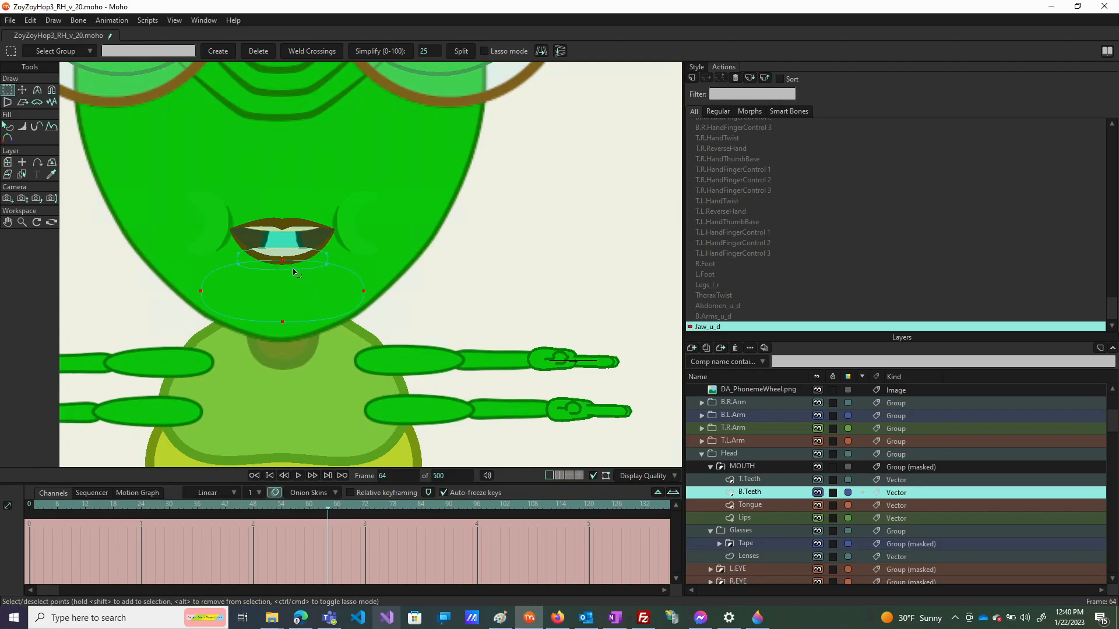
{"action": "left_click_drag", "start_coordinate": [120, 219], "coordinate": [495, 392]}
{"action": "key", "text": "t"}
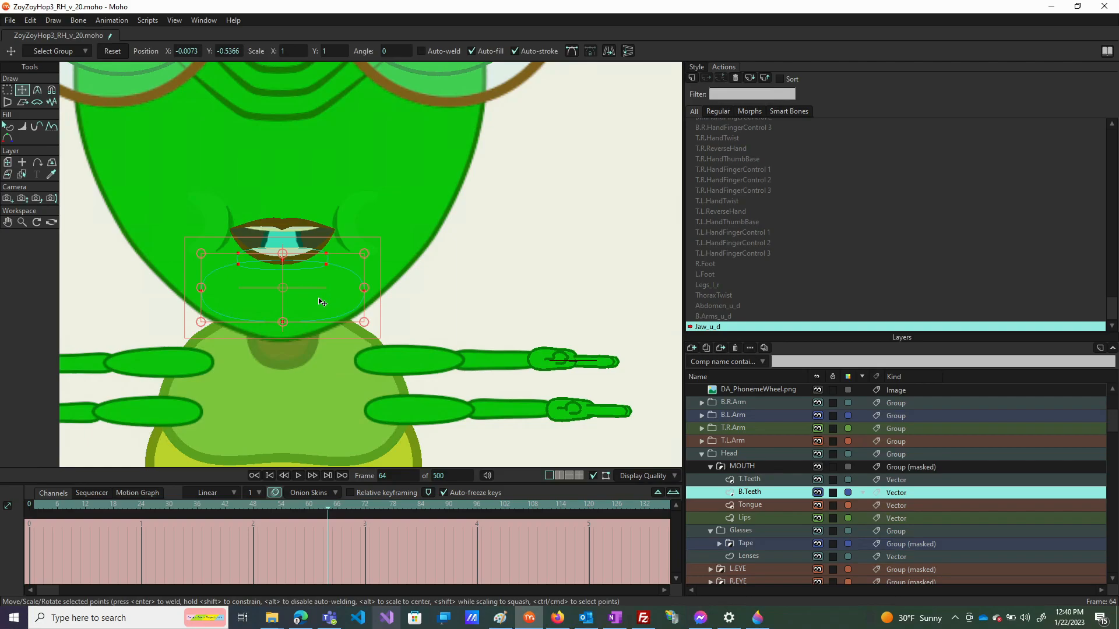
{"action": "left_click_drag", "start_coordinate": [319, 301], "coordinate": [326, 280]}
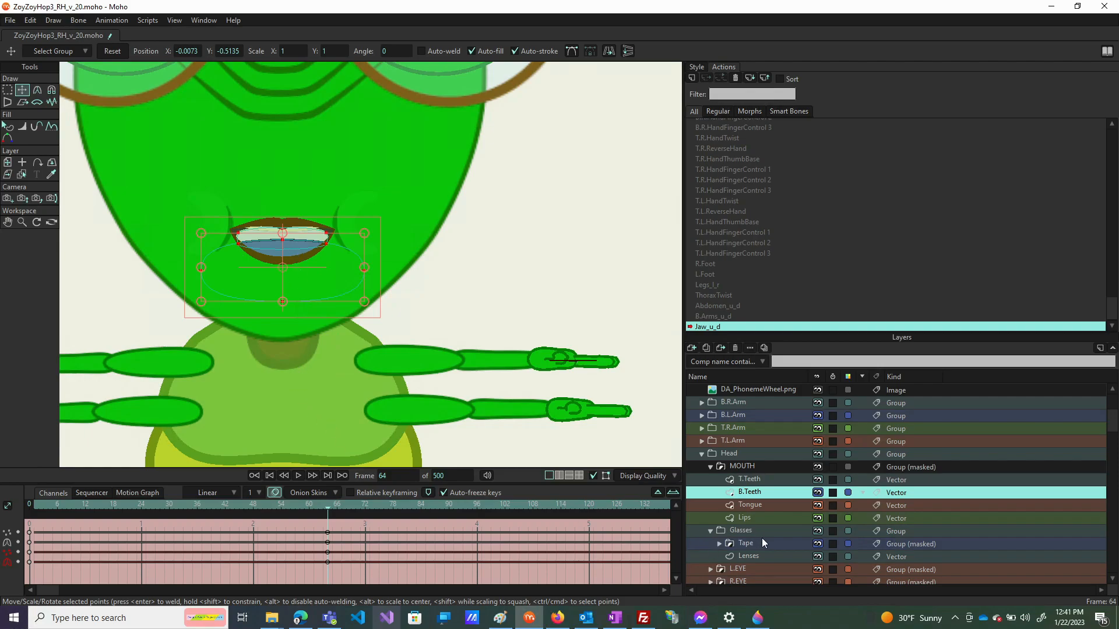
Move the Skull's chin points up to Y -0.4934 at frame 64 and down to Y -0.5456 at frame 1
{"action": "scroll", "coordinate": [761, 529], "scroll_direction": "down", "scroll_amount": 3}
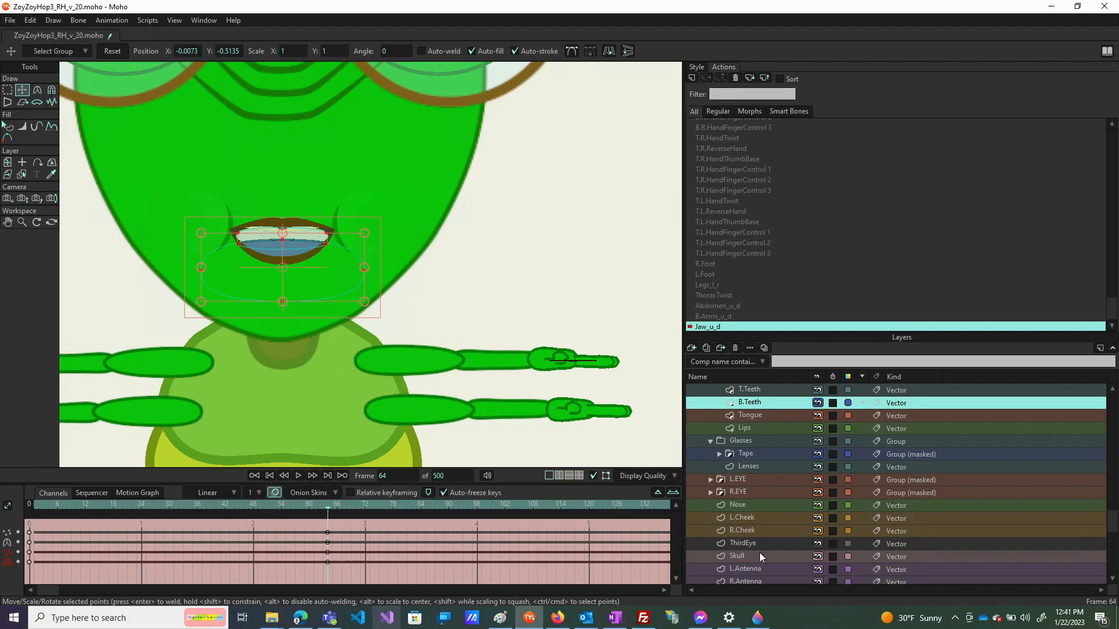
{"action": "left_click", "coordinate": [759, 557]}
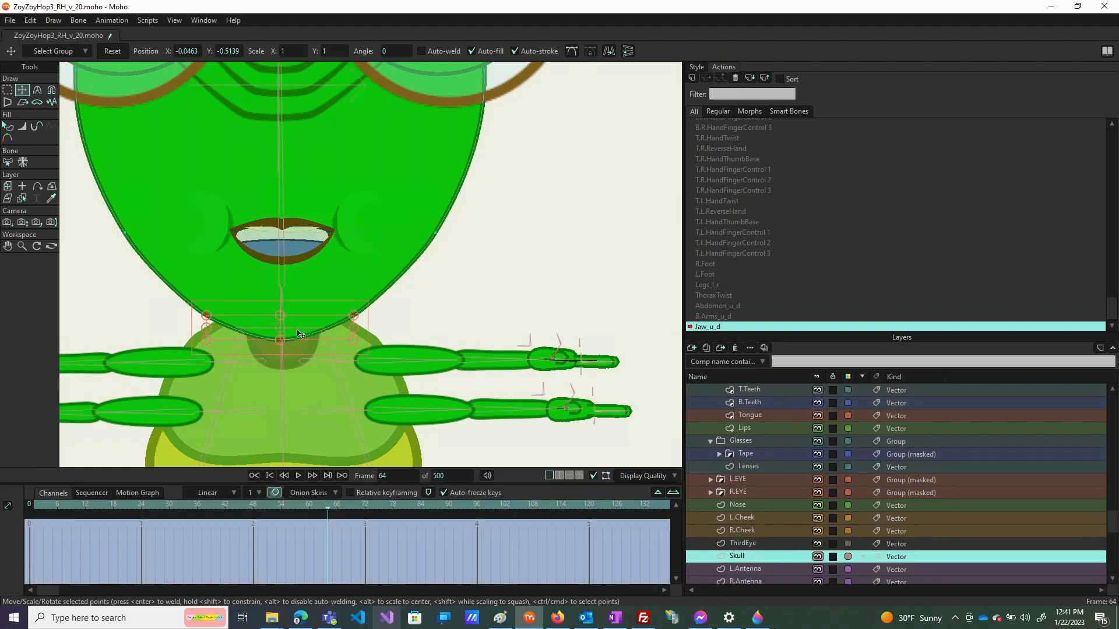
{"action": "left_click_drag", "start_coordinate": [299, 334], "coordinate": [299, 315]}
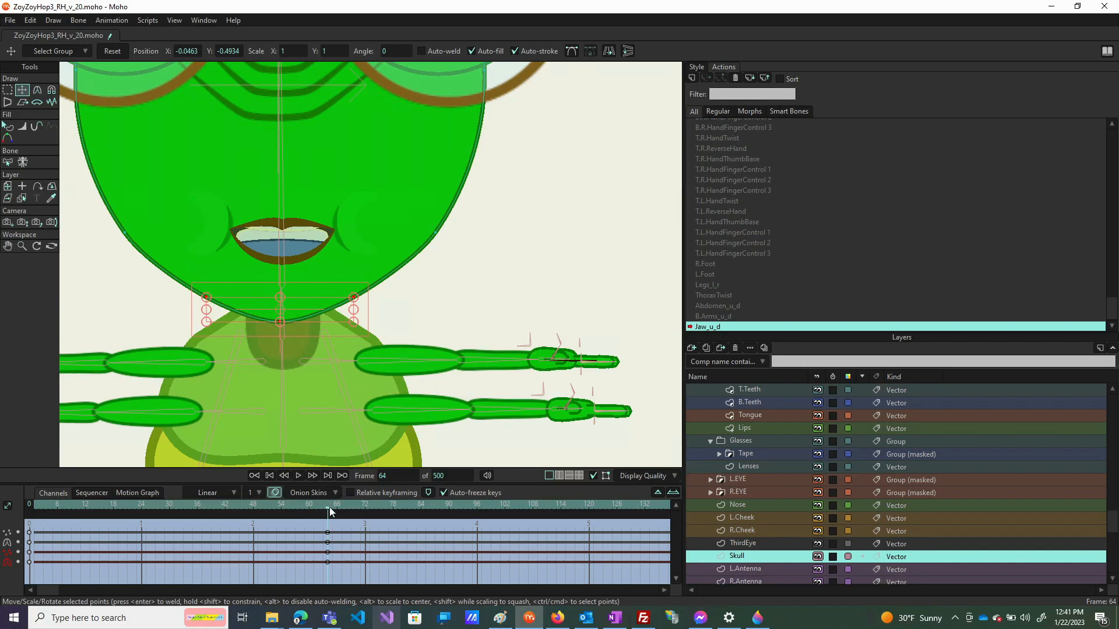
{"action": "left_click_drag", "start_coordinate": [328, 511], "coordinate": [46, 499]}
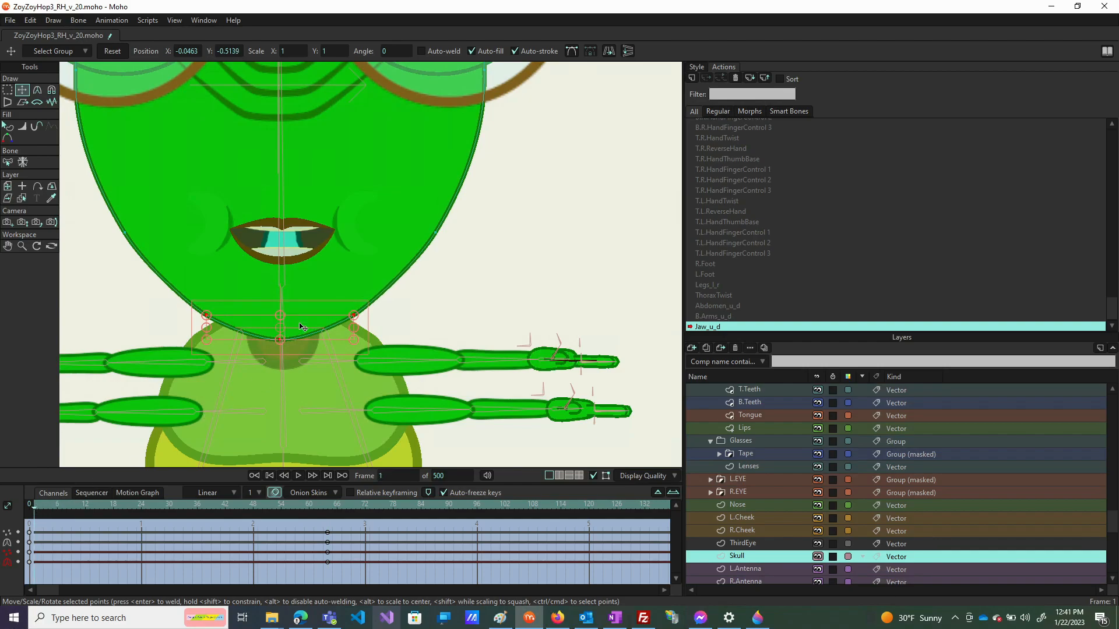
{"action": "left_click_drag", "start_coordinate": [302, 327], "coordinate": [303, 357]}
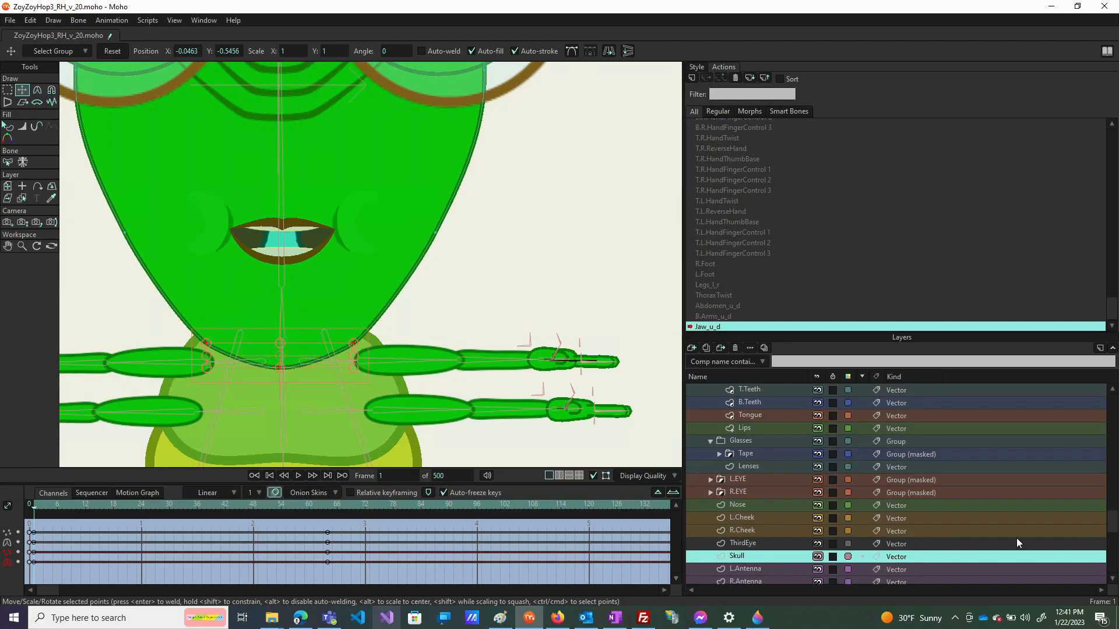
Lower the B.Teeth points to a Y position of -0.5650 at frame 1, scrubbing the timeline to compare with frame 64
{"action": "left_click", "coordinate": [777, 403]}
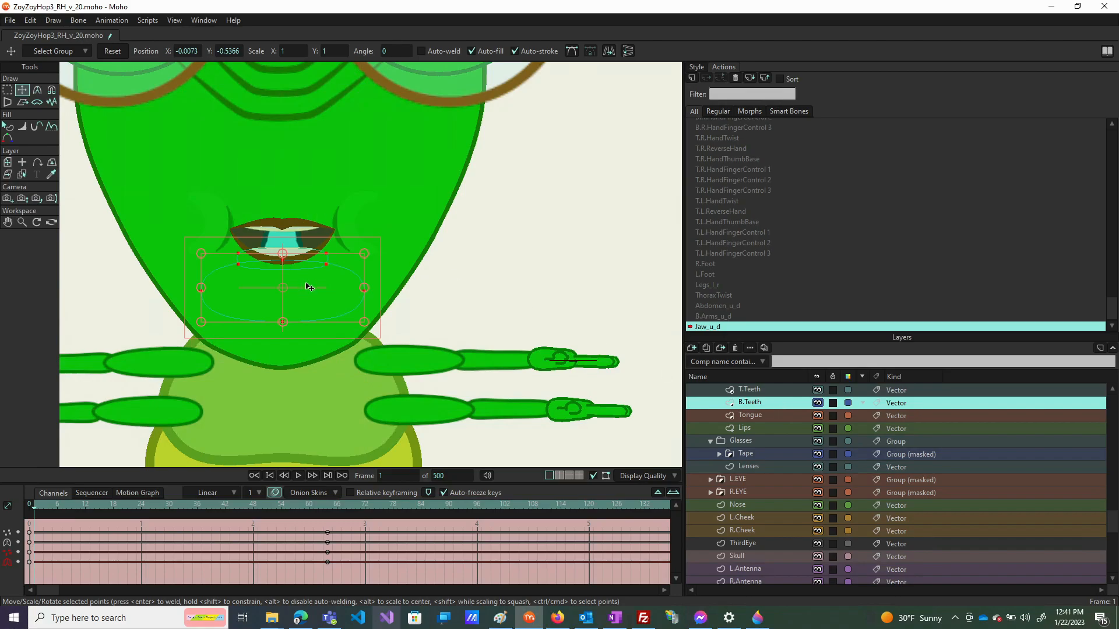
{"action": "left_click_drag", "start_coordinate": [310, 288], "coordinate": [309, 319]}
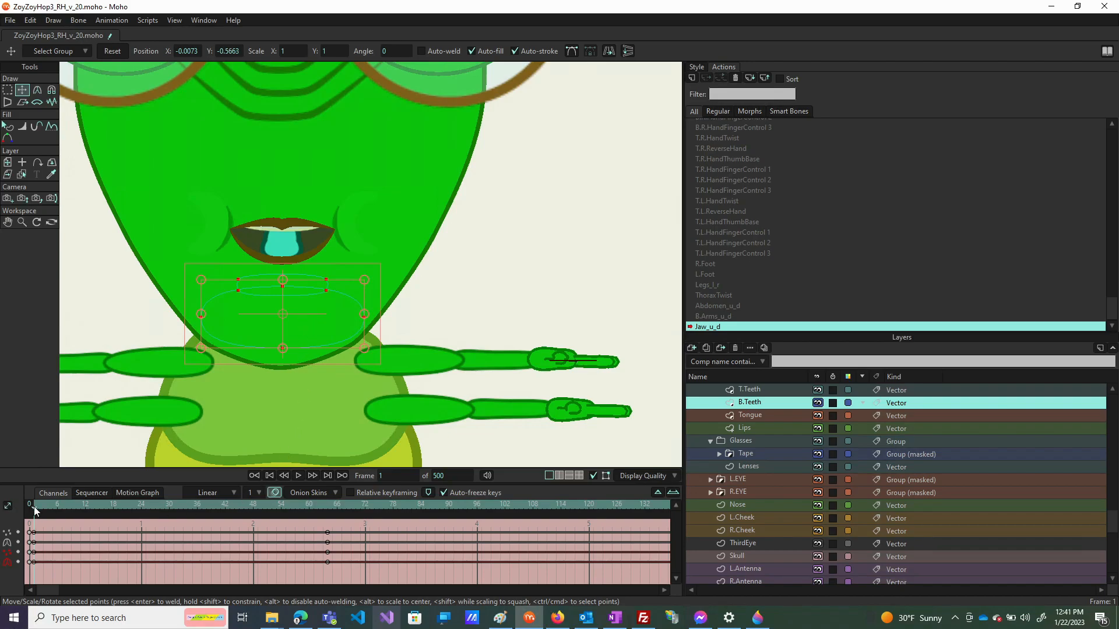
{"action": "left_click_drag", "start_coordinate": [35, 511], "coordinate": [328, 509]}
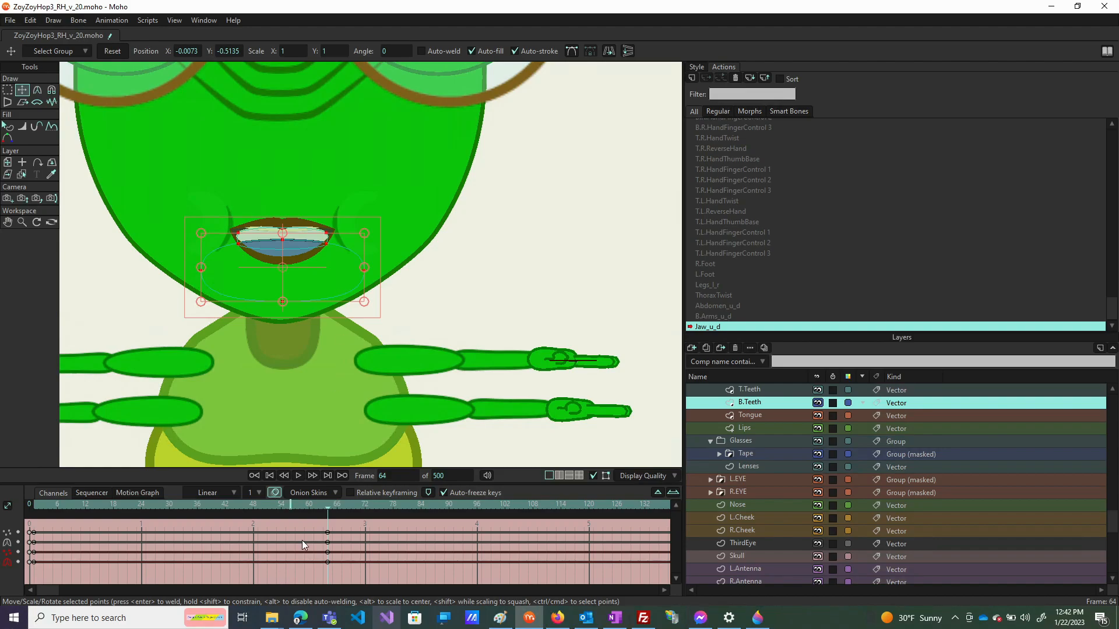
{"action": "left_click_drag", "start_coordinate": [325, 511], "coordinate": [37, 513]}
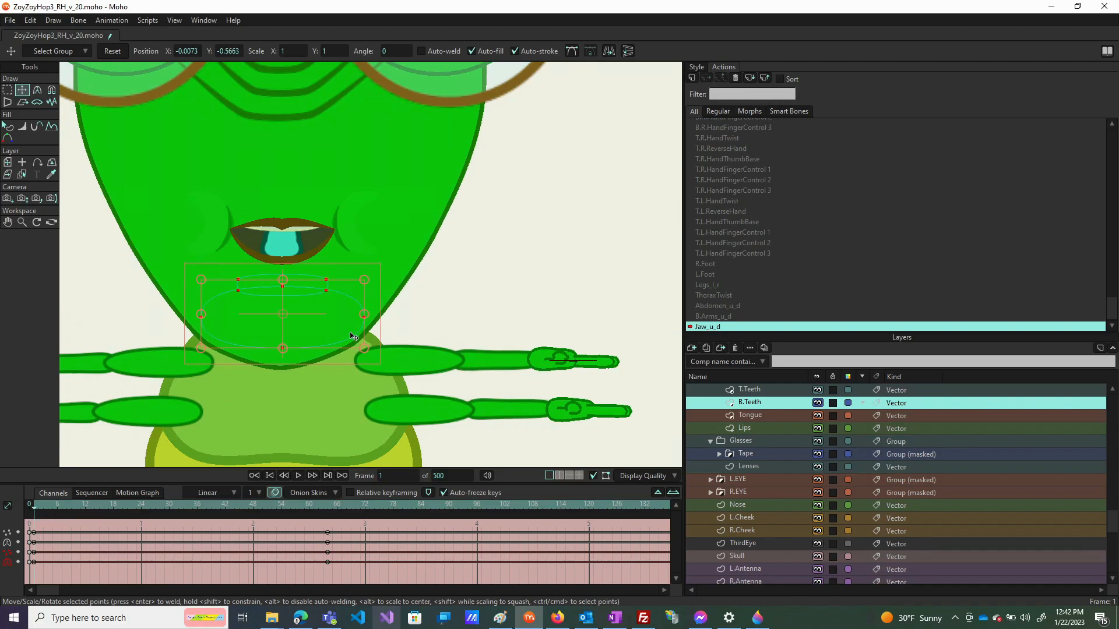
{"action": "left_click_drag", "start_coordinate": [331, 321], "coordinate": [332, 321]}
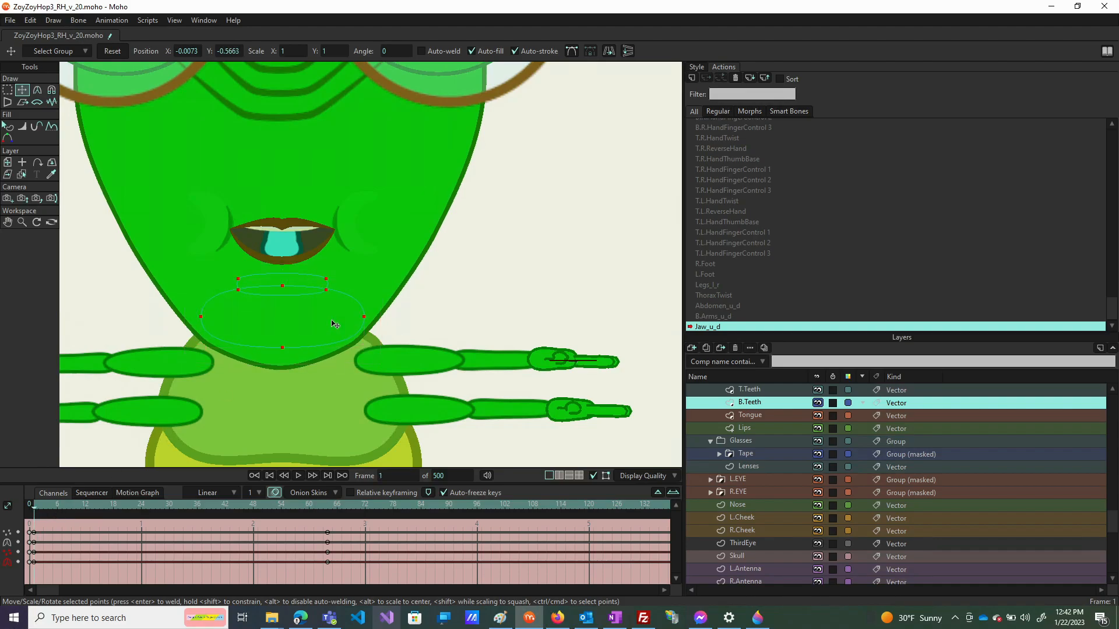
{"action": "left_click_drag", "start_coordinate": [334, 323], "coordinate": [335, 324]}
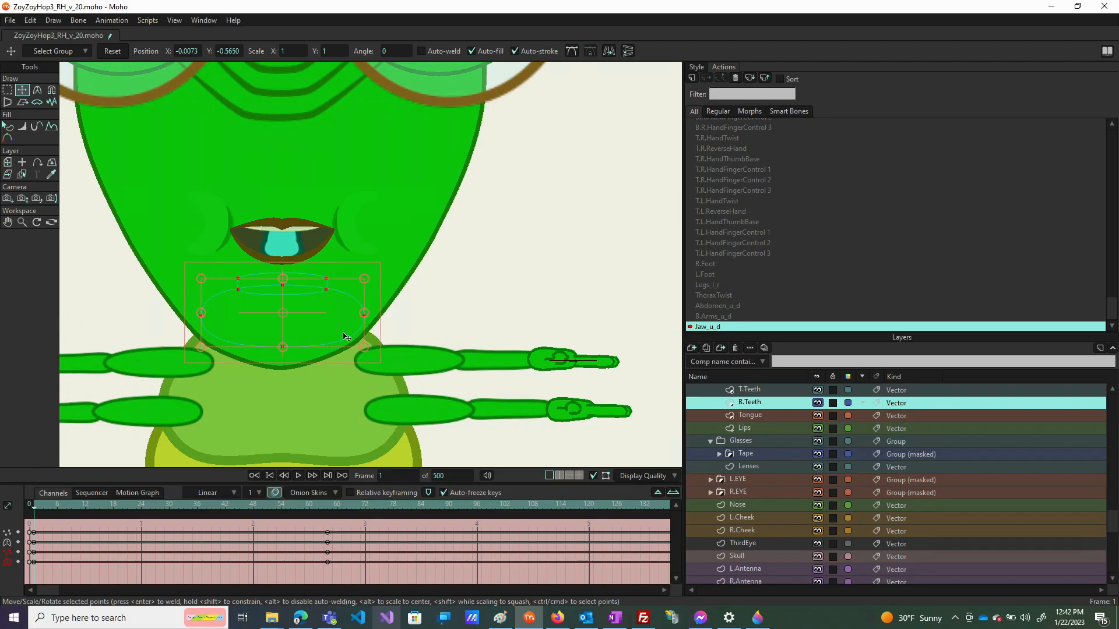
Reset the B.Teeth points to their original position at frame 32 and scrub the timeline to check the jaw movement
{"action": "left_click", "coordinate": [43, 511]}
{"action": "left_click_drag", "start_coordinate": [113, 515], "coordinate": [220, 514]}
{"action": "mouse_move", "coordinate": [322, 514]}
{"action": "left_mouse_down"}
{"action": "mouse_move", "coordinate": [251, 525]}
{"action": "mouse_move", "coordinate": [37, 512]}
{"action": "mouse_move", "coordinate": [318, 519]}
{"action": "left_mouse_up"}
{"action": "left_click_drag", "start_coordinate": [208, 520], "coordinate": [138, 533]}
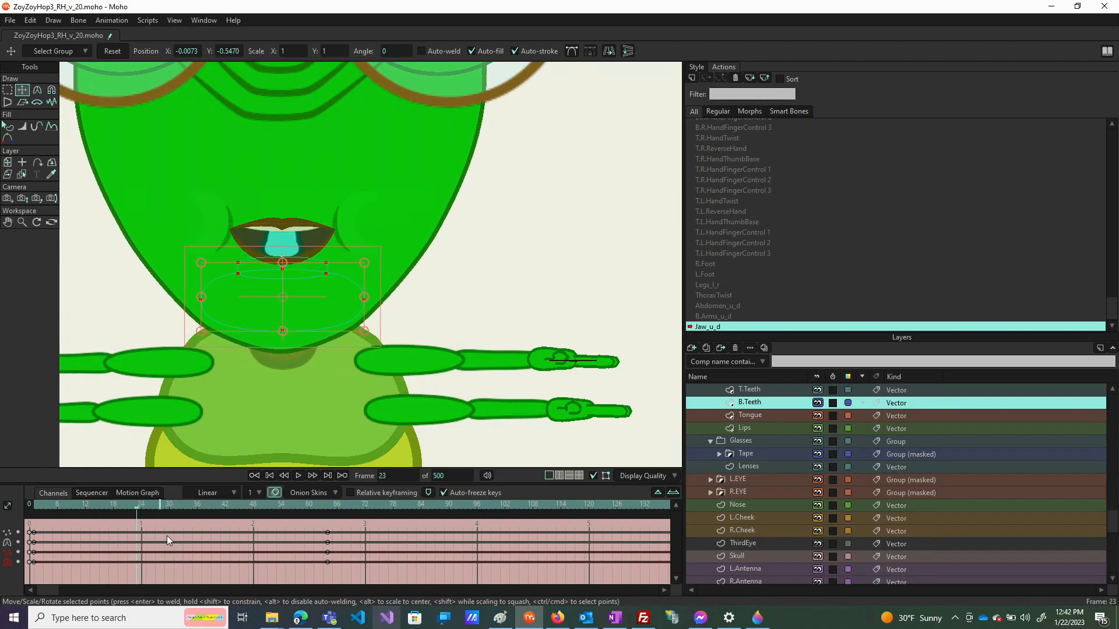
{"action": "left_click", "coordinate": [180, 504]}
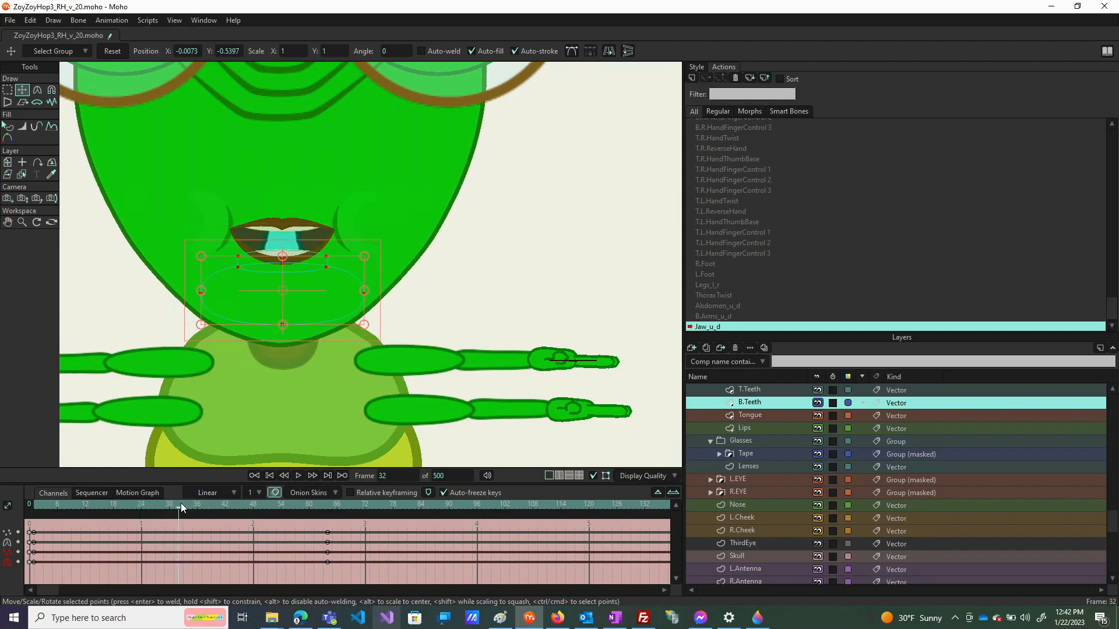
{"action": "left_click", "coordinate": [114, 51]}
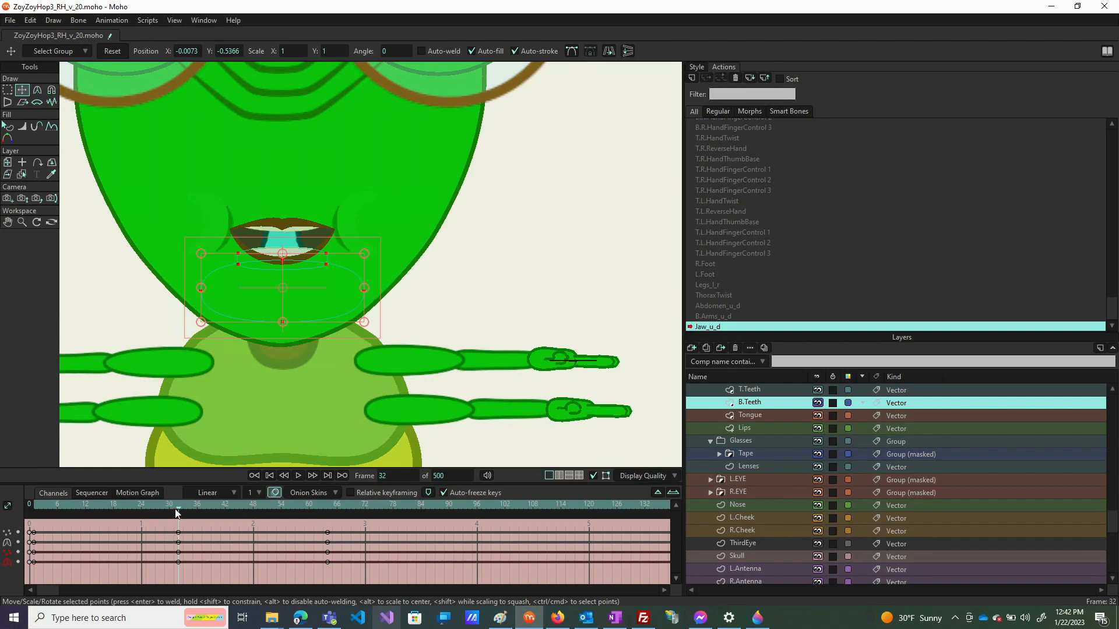
{"action": "mouse_move", "coordinate": [207, 508]}
{"action": "left_mouse_down"}
{"action": "mouse_move", "coordinate": [349, 506]}
{"action": "mouse_move", "coordinate": [188, 506]}
{"action": "left_mouse_up"}
{"action": "left_click_drag", "start_coordinate": [106, 531], "coordinate": [142, 552]}
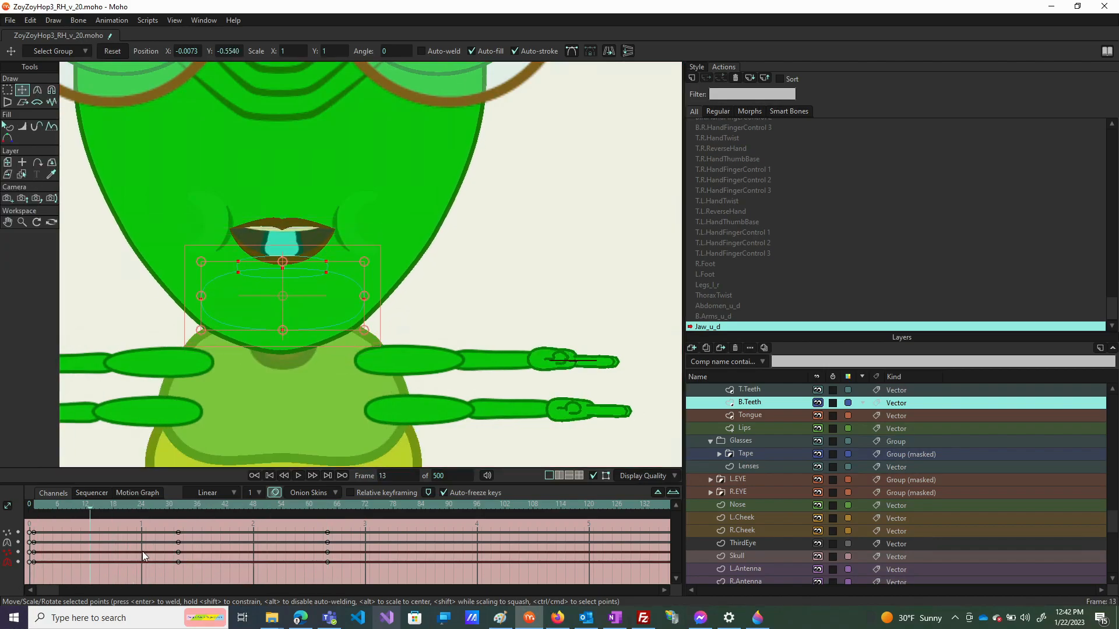
Leave the Jaw_u_d action for the Mainline, return to frame 0 with the view reset, and select the ZoyZoyHop bone layer
{"action": "scroll", "coordinate": [733, 166], "scroll_direction": "up", "scroll_amount": 5}
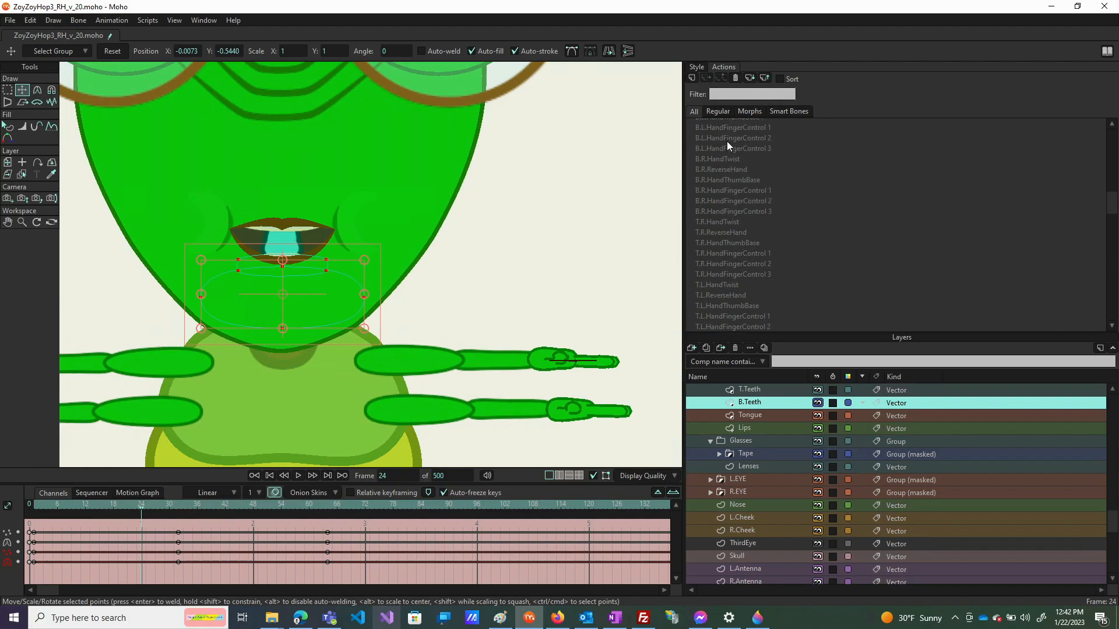
{"action": "left_click", "coordinate": [725, 125]}
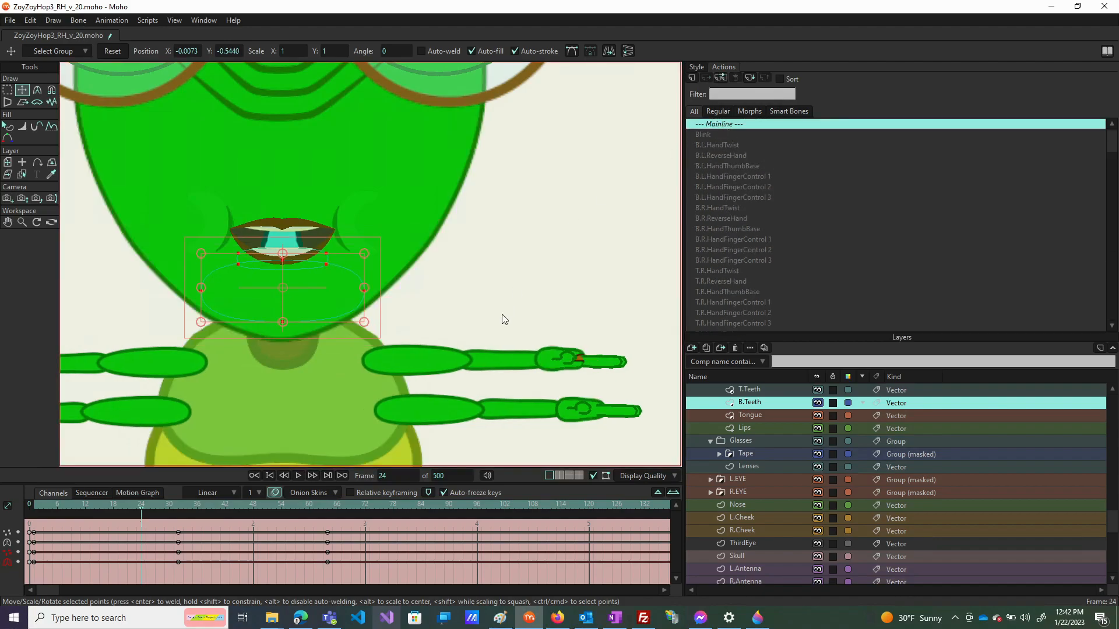
{"action": "key", "text": "ctrl+r"}
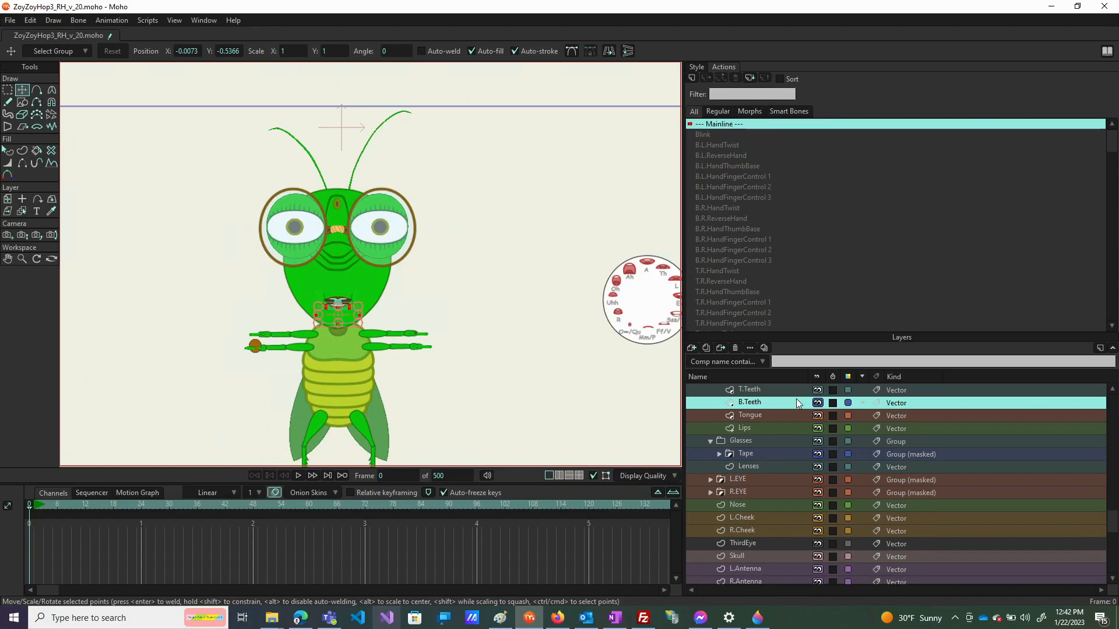
{"action": "scroll", "coordinate": [765, 396], "scroll_direction": "up", "scroll_amount": 4}
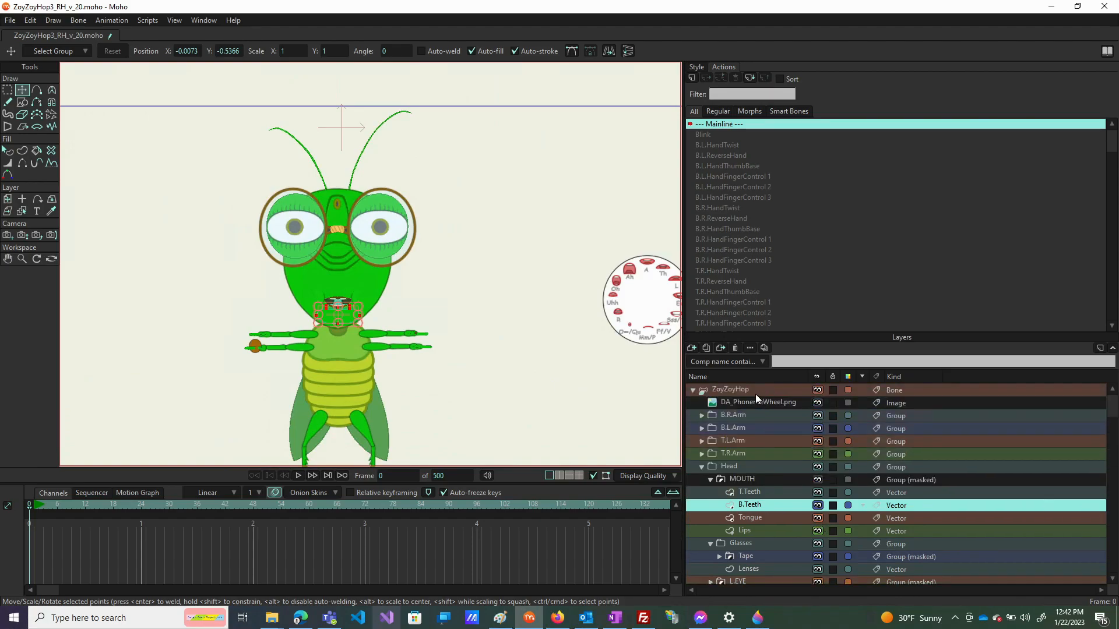
{"action": "left_click", "coordinate": [756, 392]}
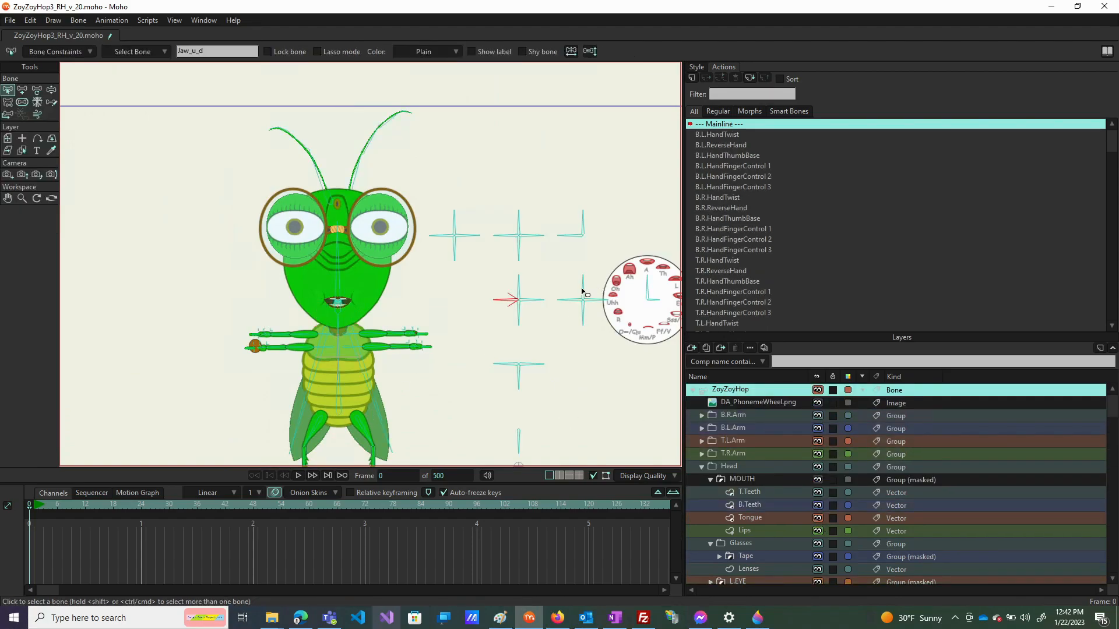
Select the LipsWidth control bone and create a new action named LipsWidth for it
{"action": "left_click", "coordinate": [520, 296]}
{"action": "left_click", "coordinate": [691, 77]}
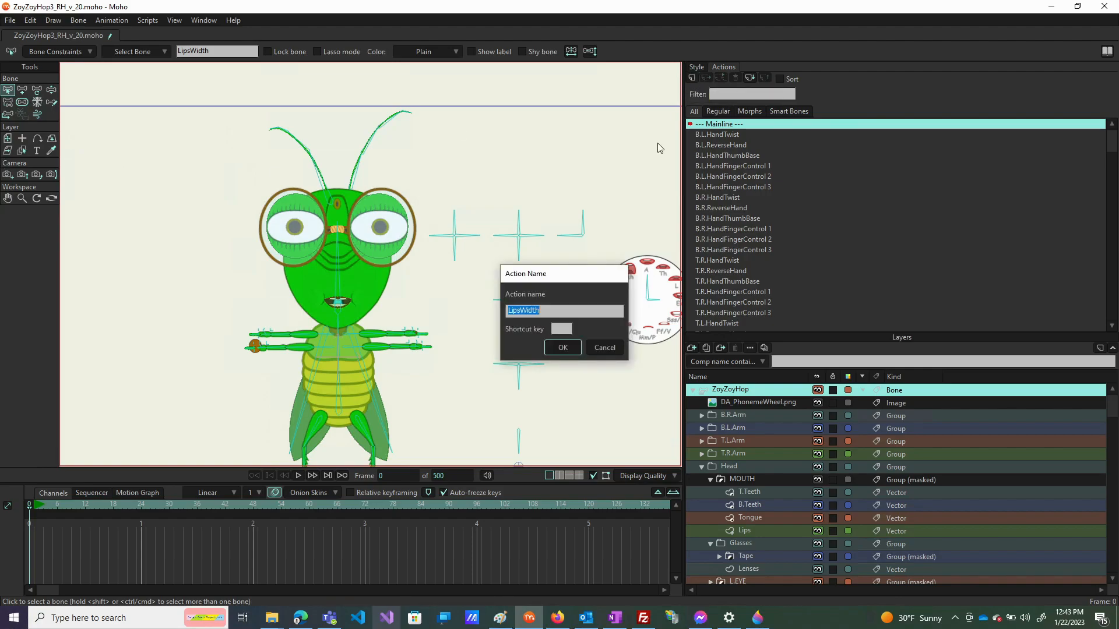
{"action": "left_click", "coordinate": [569, 348]}
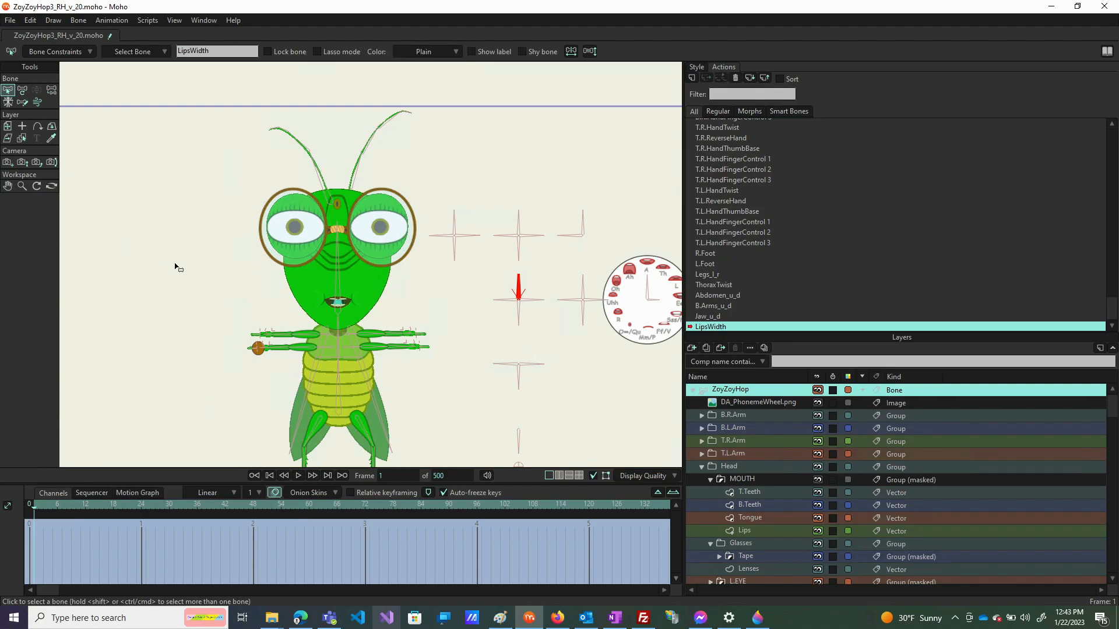
Select the Lips layer in the MOUTH group for point editing in the LipsWidth action at frame 1
{"action": "left_click", "coordinate": [760, 531]}
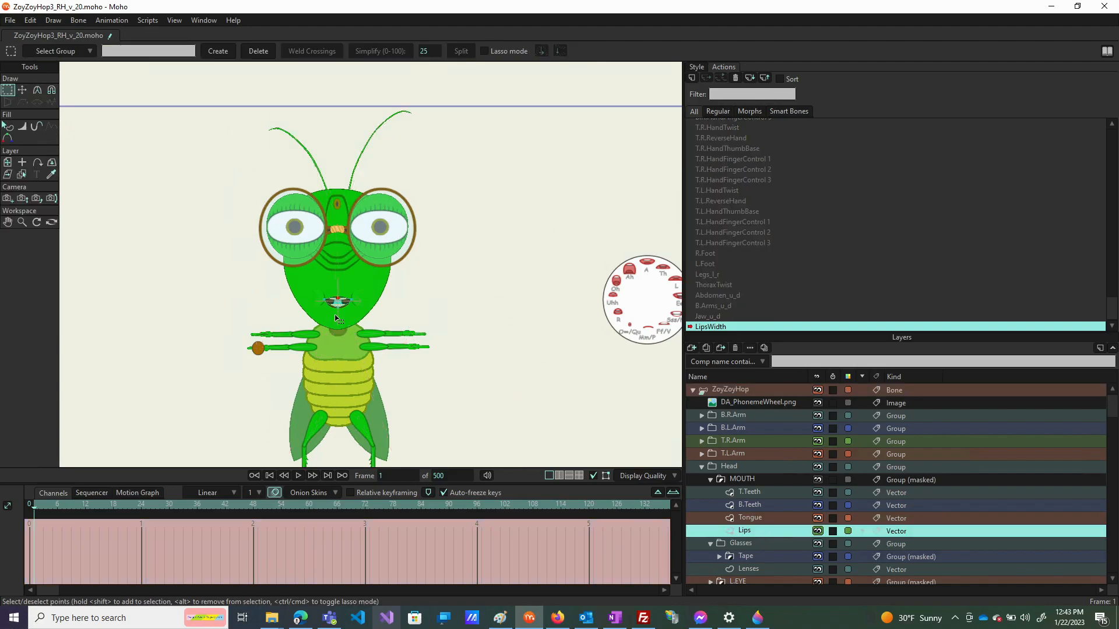
{"action": "scroll", "coordinate": [336, 320], "scroll_direction": "up", "scroll_amount": 8}
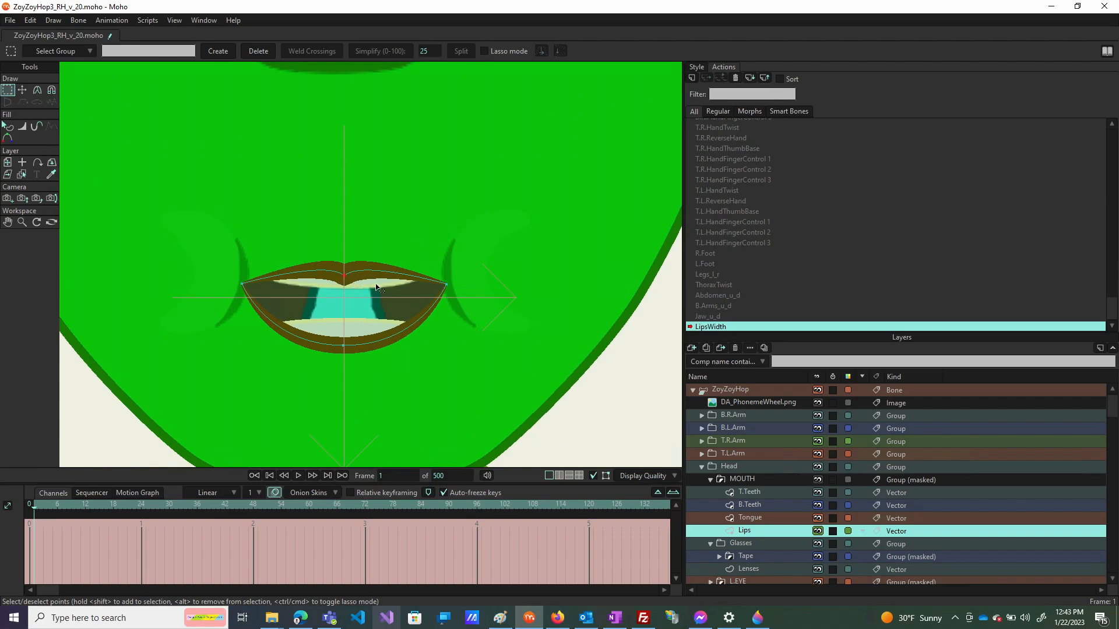
{"action": "scroll", "coordinate": [353, 334], "scroll_direction": "down", "scroll_amount": 5}
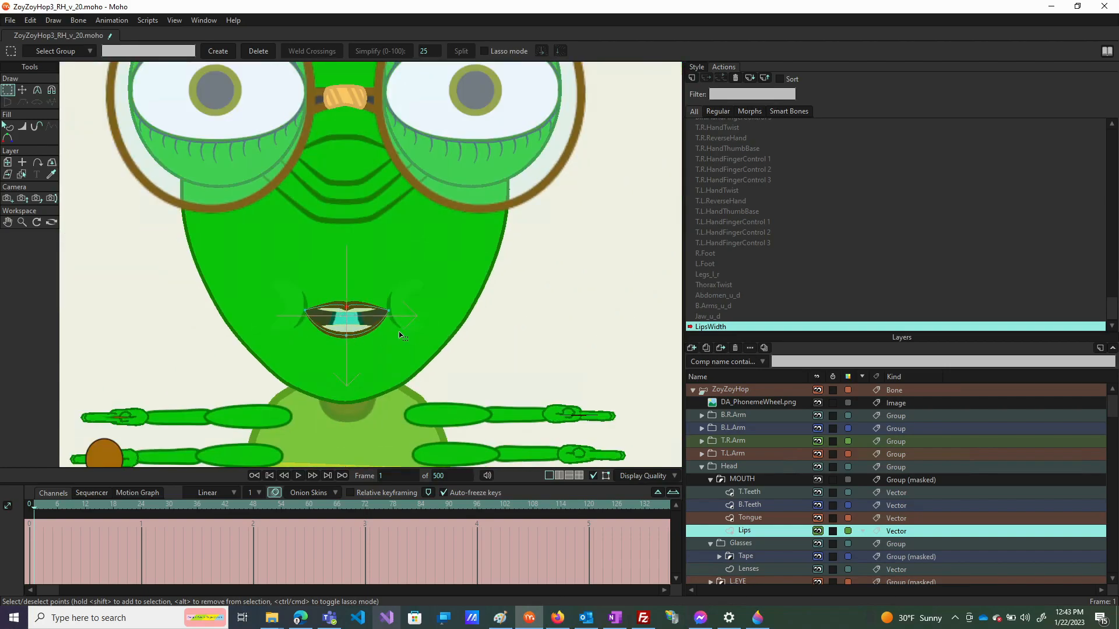
Select both corner points of the Lips at frame 1 of the LipsWidth action and scale them outward into a wide mouth
{"action": "scroll", "coordinate": [350, 323], "scroll_direction": "up", "scroll_amount": 3}
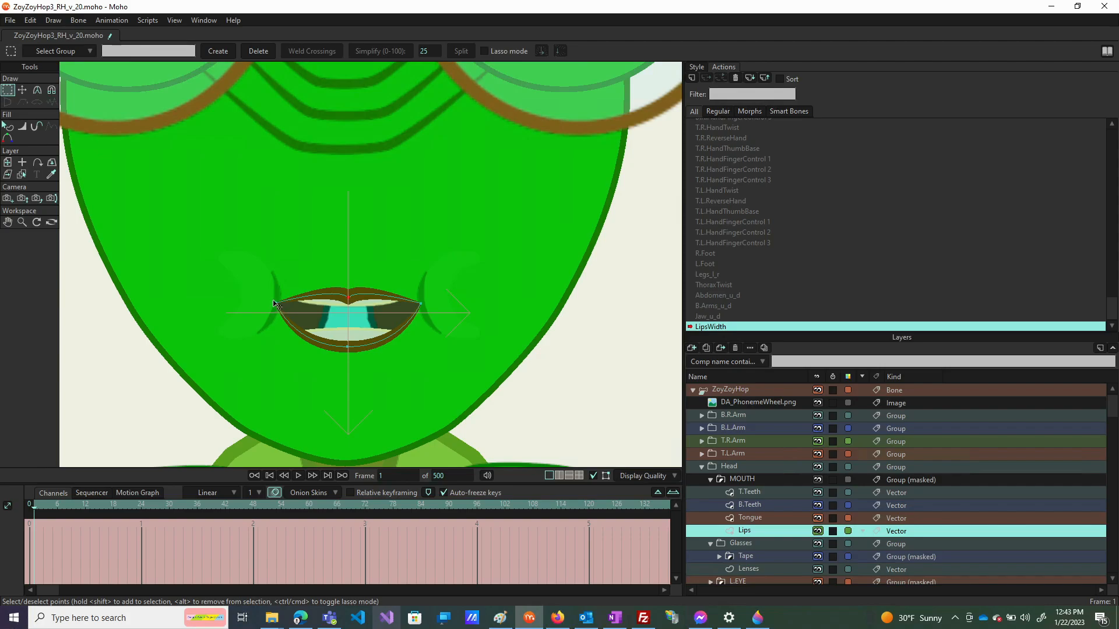
{"action": "left_click_drag", "start_coordinate": [261, 294], "coordinate": [292, 317]}
{"action": "left_click_drag", "start_coordinate": [413, 274], "coordinate": [452, 341]}
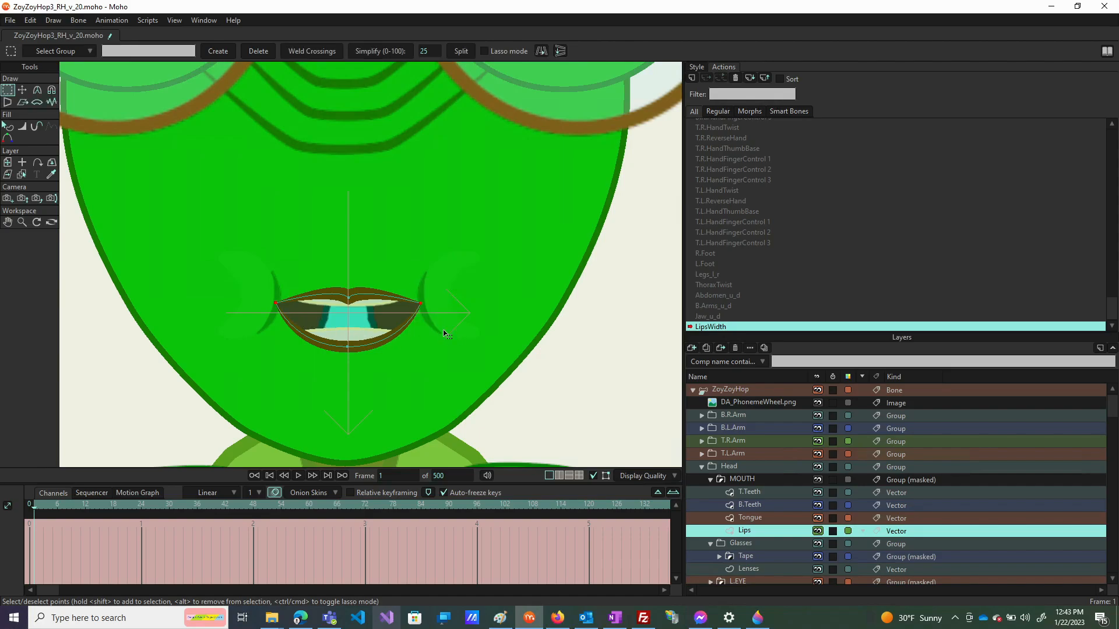
{"action": "key", "text": "t"}
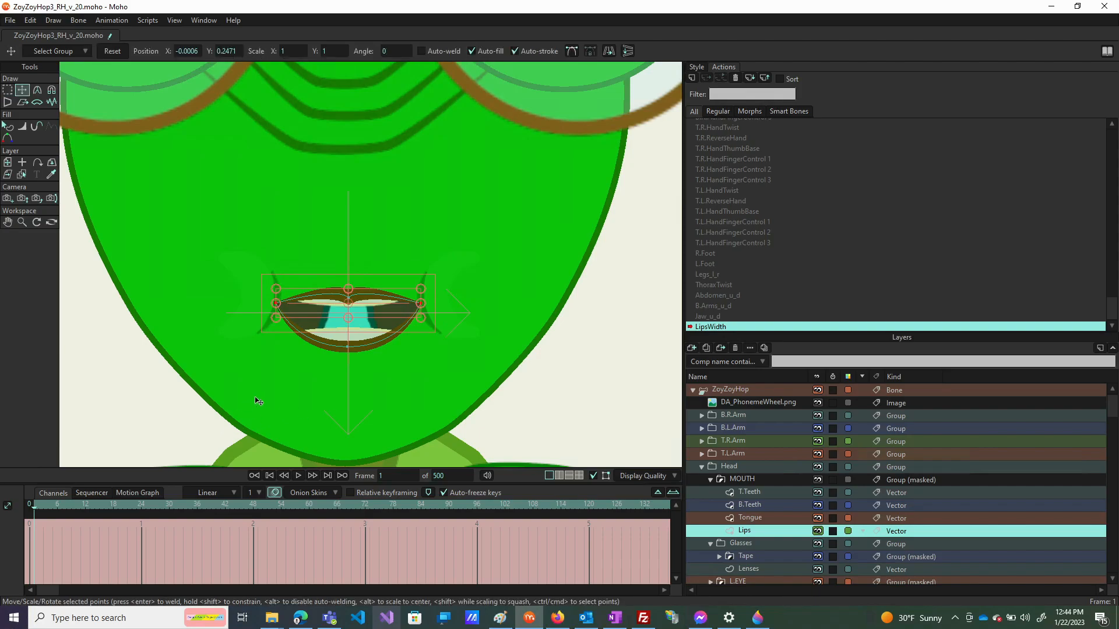
{"action": "scroll", "coordinate": [335, 302], "scroll_direction": "down", "scroll_amount": 5}
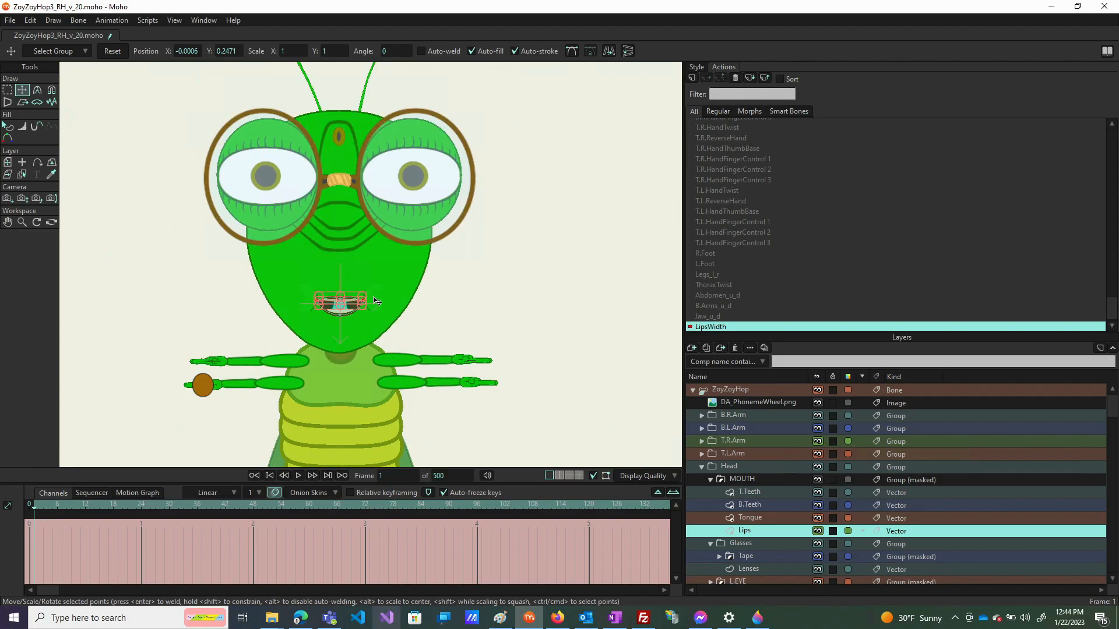
{"action": "scroll", "coordinate": [350, 304], "scroll_direction": "up", "scroll_amount": 3}
{"action": "scroll", "coordinate": [350, 305], "scroll_direction": "up", "scroll_amount": 2}
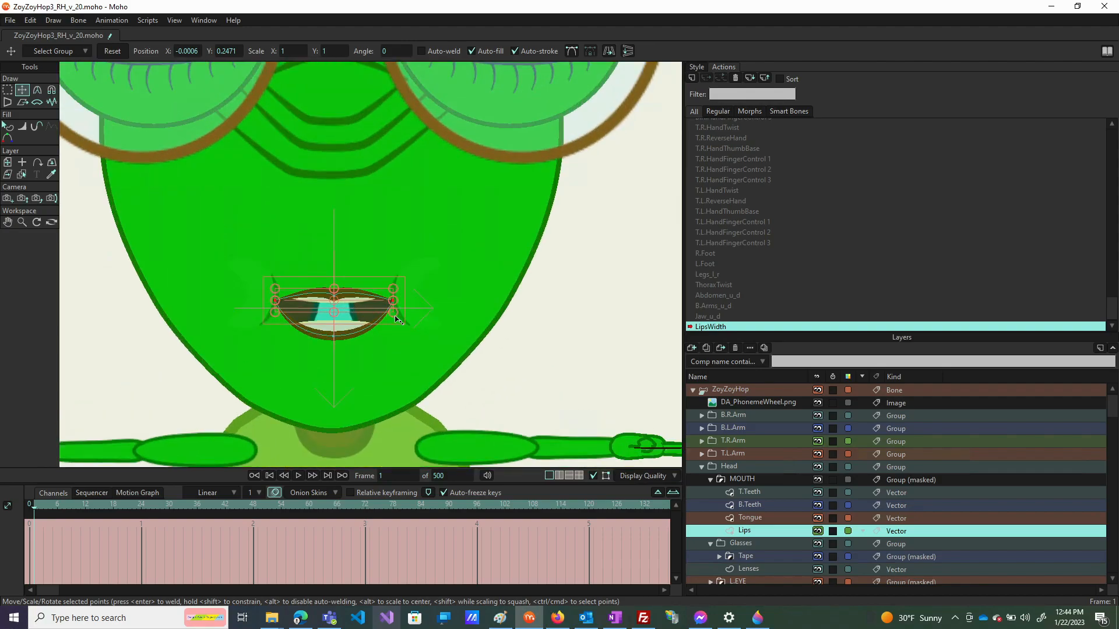
{"action": "left_click_drag", "start_coordinate": [395, 302], "coordinate": [484, 306]}
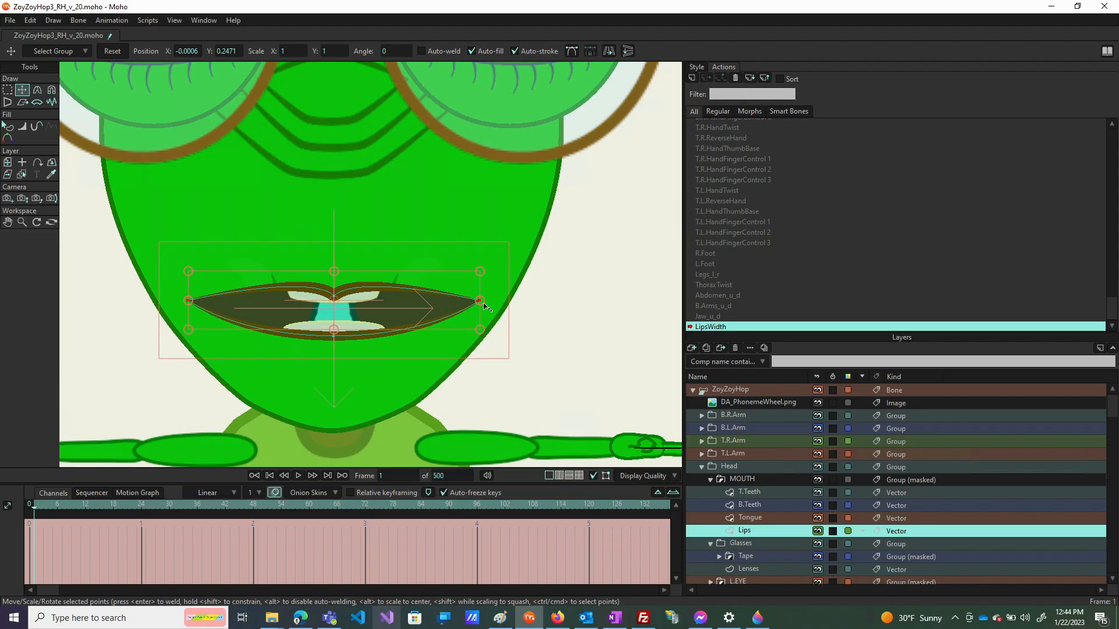
At frame 64, scale the lip corner points symmetrically inward to form a small, narrow mouth
{"action": "scroll", "coordinate": [484, 305], "scroll_direction": "down", "scroll_amount": 5}
{"action": "scroll", "coordinate": [213, 337], "scroll_direction": "down", "scroll_amount": 3}
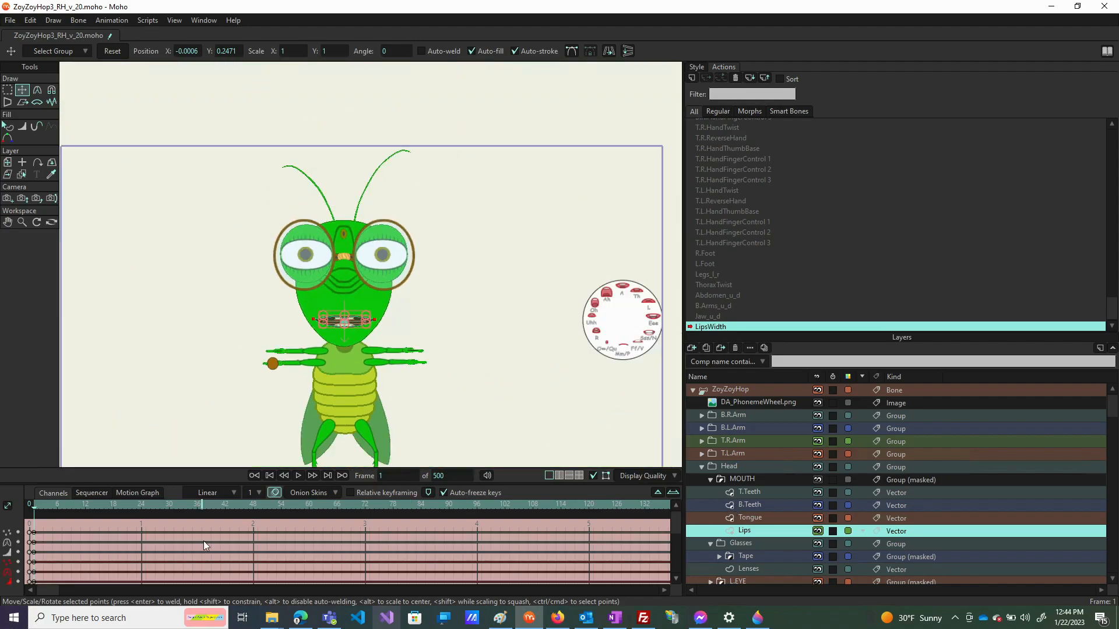
{"action": "left_click", "coordinate": [329, 506]}
{"action": "scroll", "coordinate": [370, 320], "scroll_direction": "up", "scroll_amount": 3}
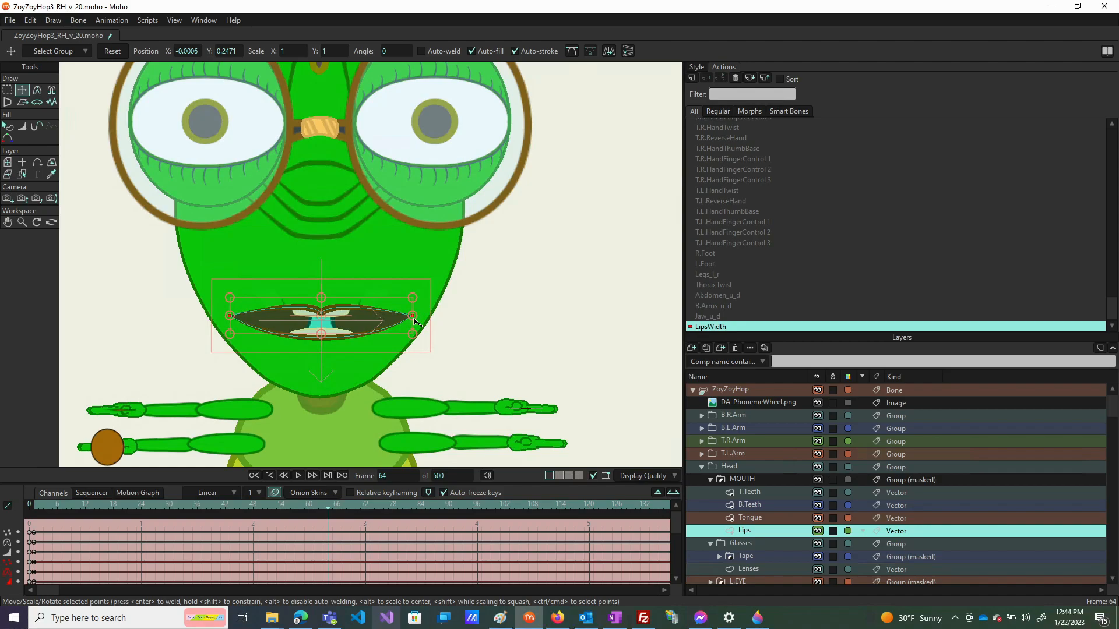
{"action": "left_click_drag", "start_coordinate": [413, 317], "coordinate": [380, 318]}
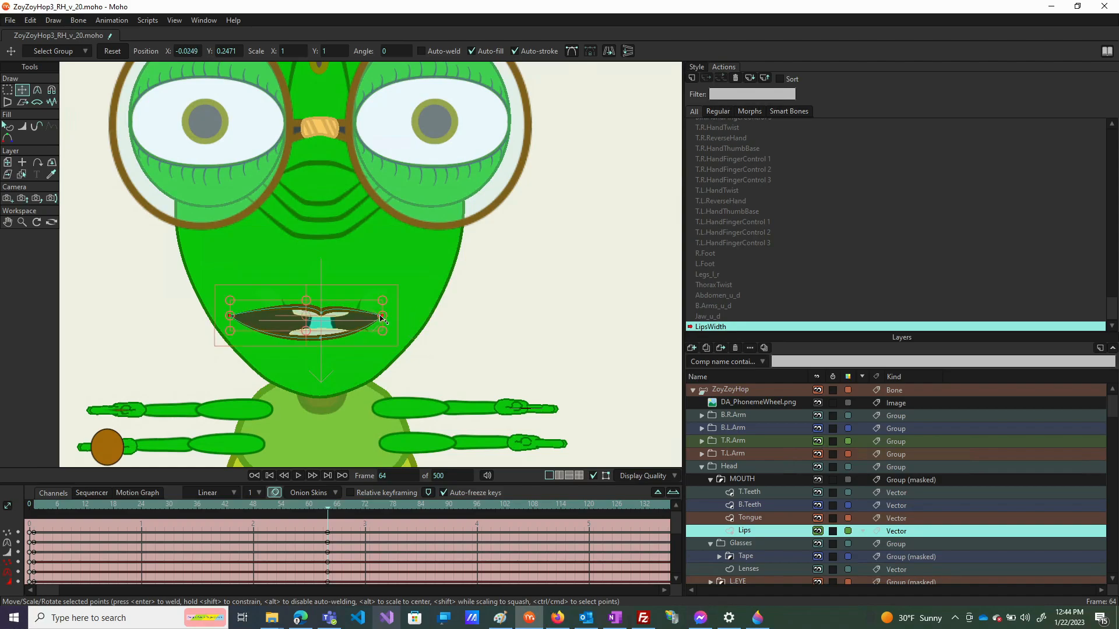
{"action": "key", "text": "ctrl+z"}
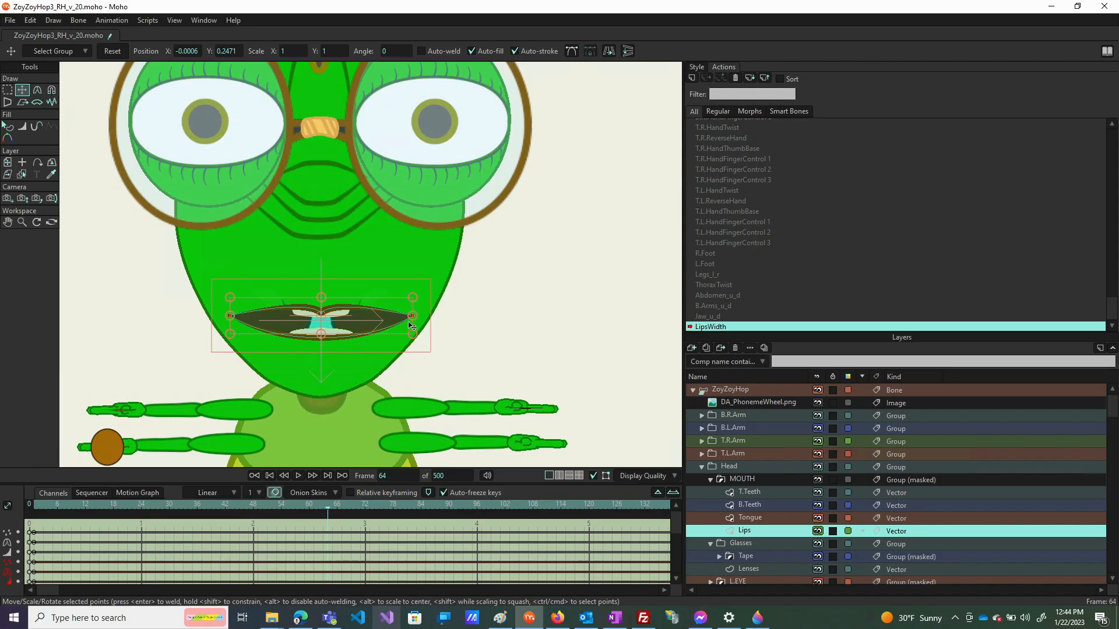
{"action": "left_click_drag", "start_coordinate": [414, 317], "coordinate": [332, 325]}
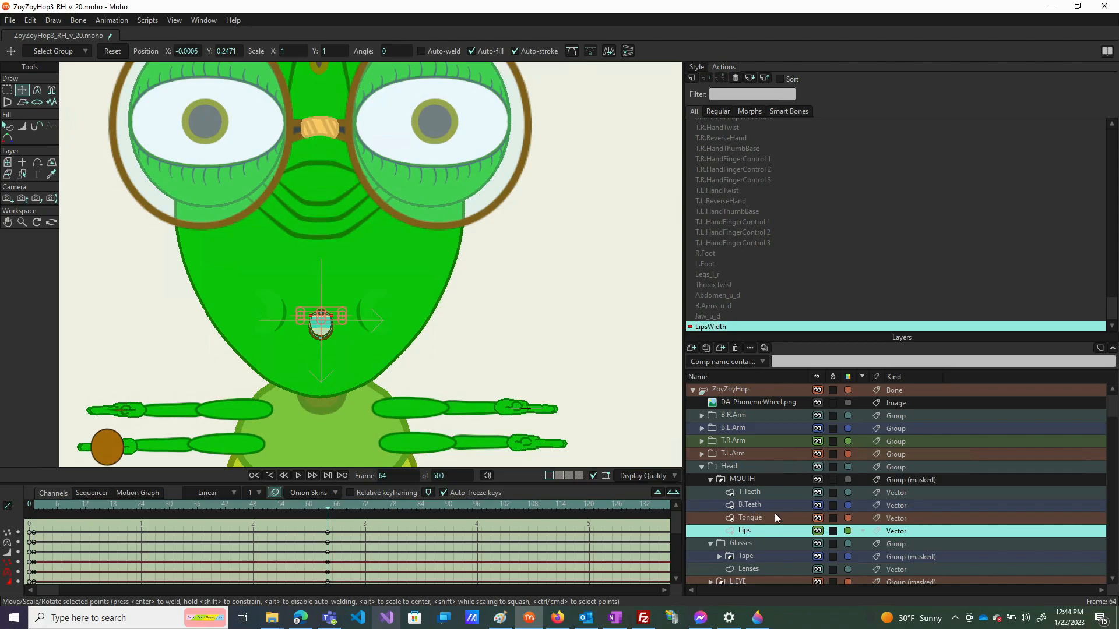
Select all points of the R.Cheek layer and move them inward beside the narrow mouth at frame 64, to X about -0.06
{"action": "scroll", "coordinate": [764, 524], "scroll_direction": "down", "scroll_amount": 4}
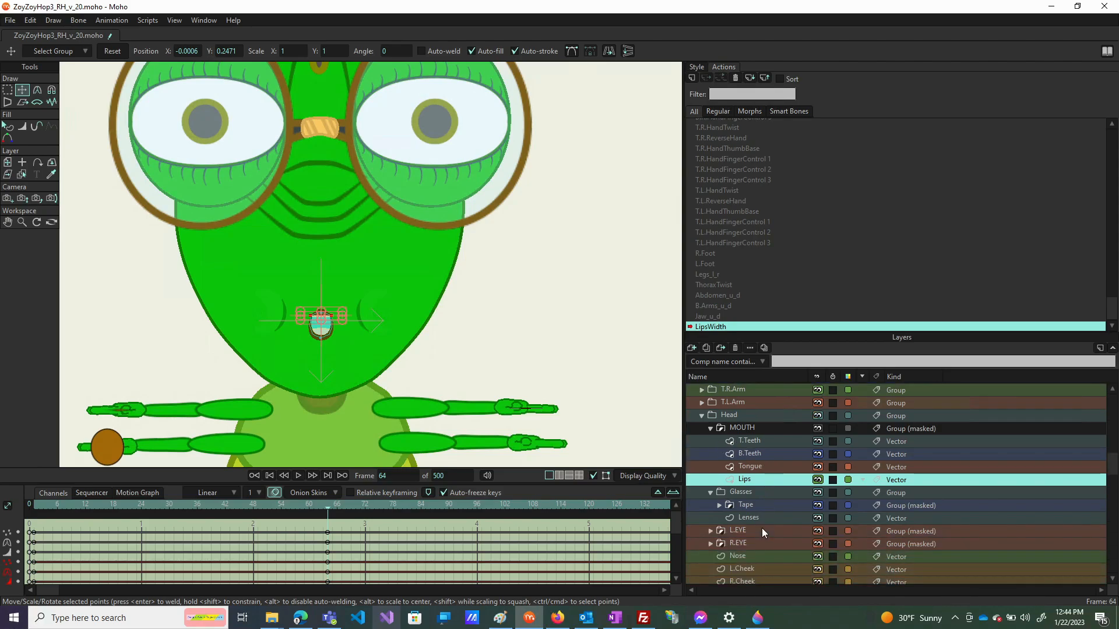
{"action": "scroll", "coordinate": [761, 529], "scroll_direction": "up", "scroll_amount": 3}
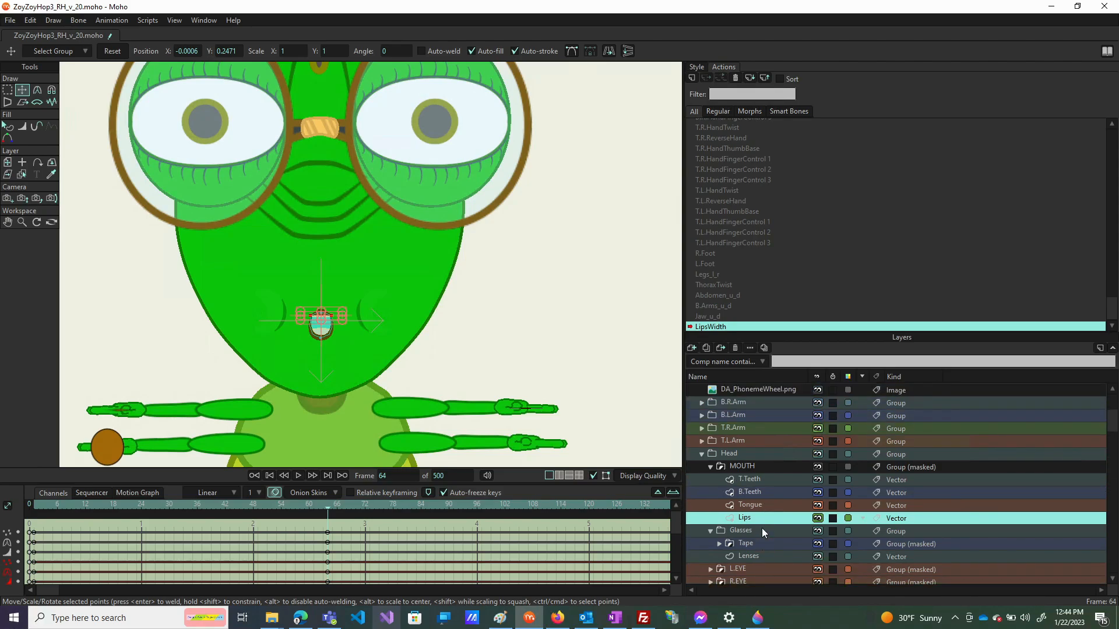
{"action": "scroll", "coordinate": [761, 528], "scroll_direction": "down", "scroll_amount": 7}
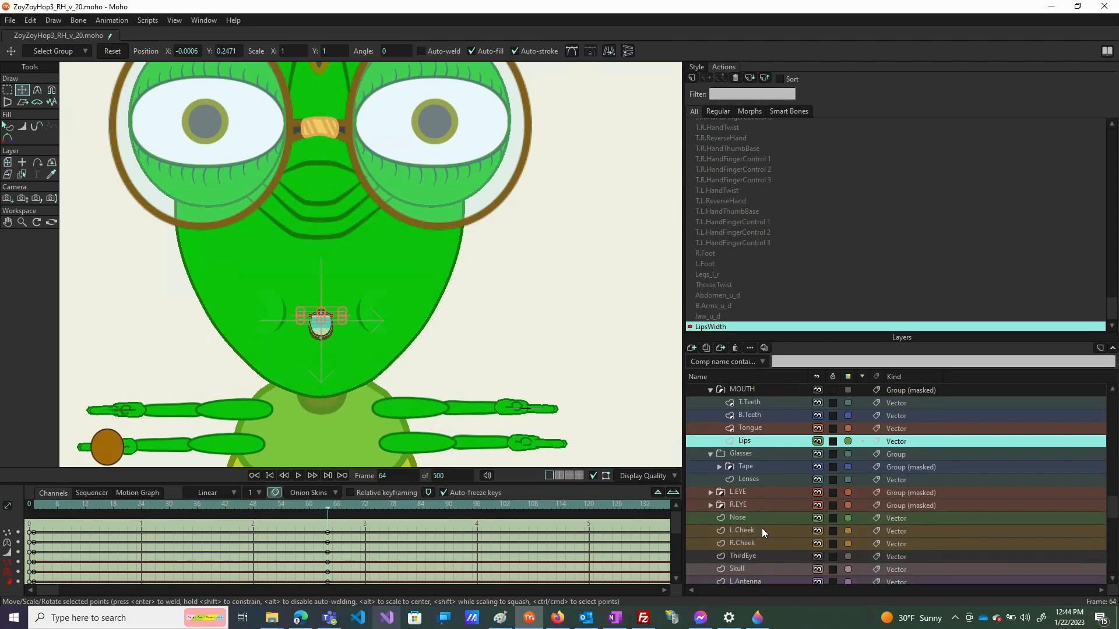
{"action": "left_click", "coordinate": [761, 528]}
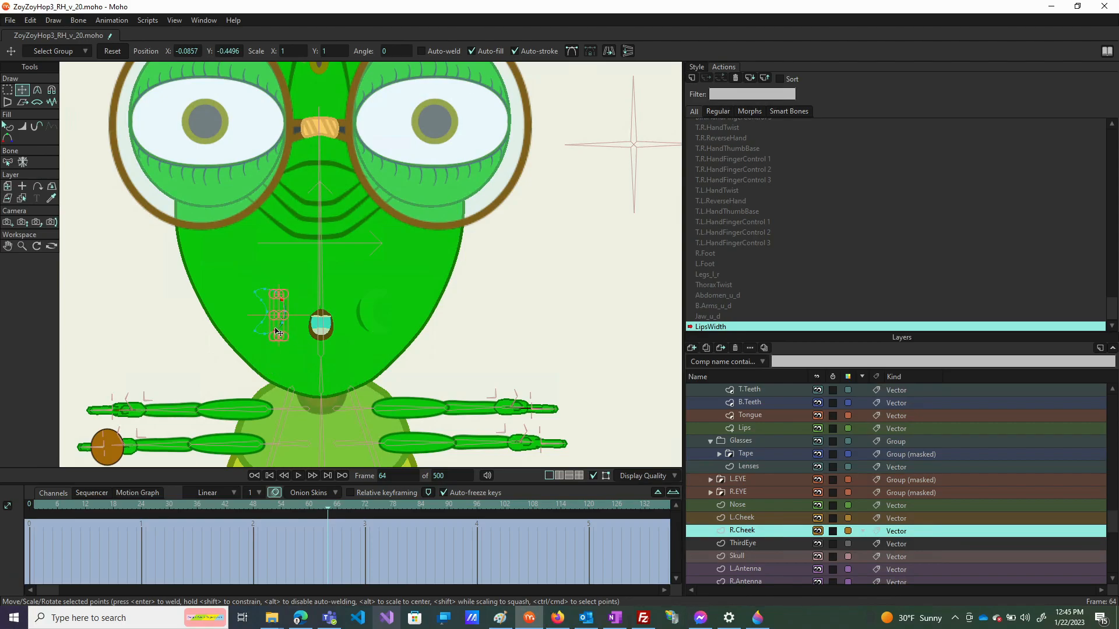
{"action": "left_click_drag", "start_coordinate": [265, 331], "coordinate": [272, 327]}
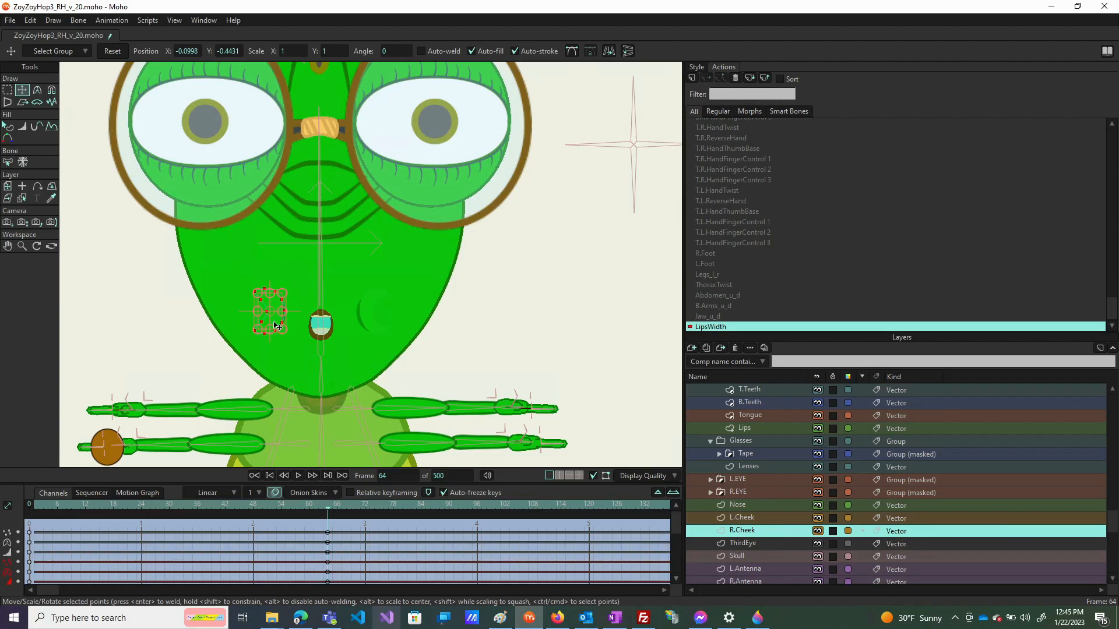
{"action": "left_click_drag", "start_coordinate": [278, 327], "coordinate": [302, 330]}
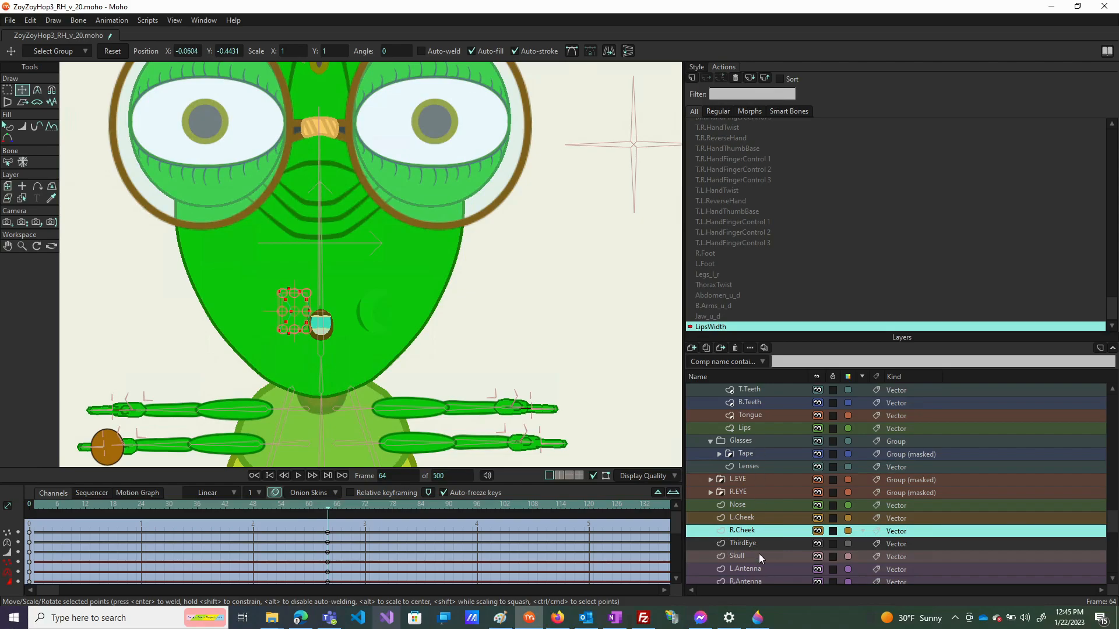
Move all L.Cheek points inward beside the narrow mouth at frame 64, to X about 0.025
{"action": "left_click", "coordinate": [767, 516]}
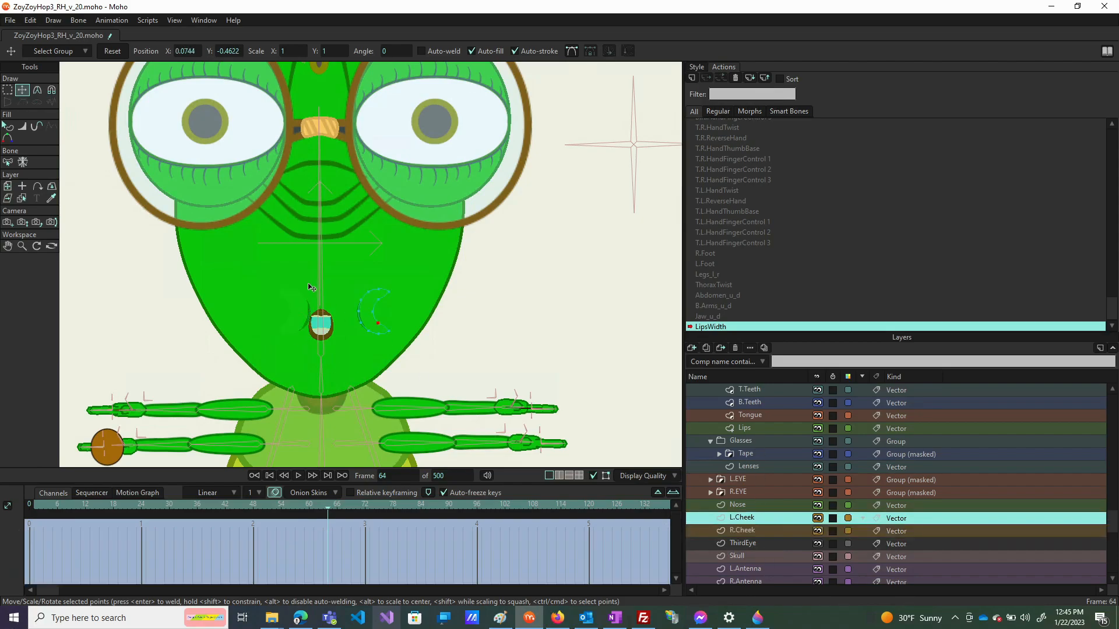
{"action": "left_click", "coordinate": [365, 313]}
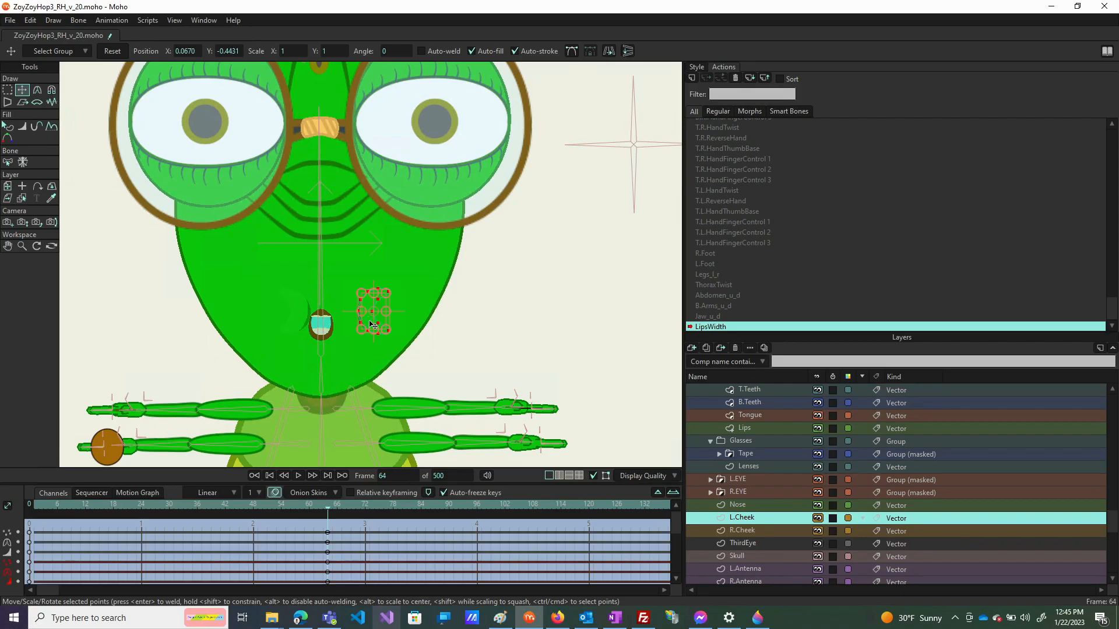
{"action": "left_click_drag", "start_coordinate": [369, 325], "coordinate": [341, 322]}
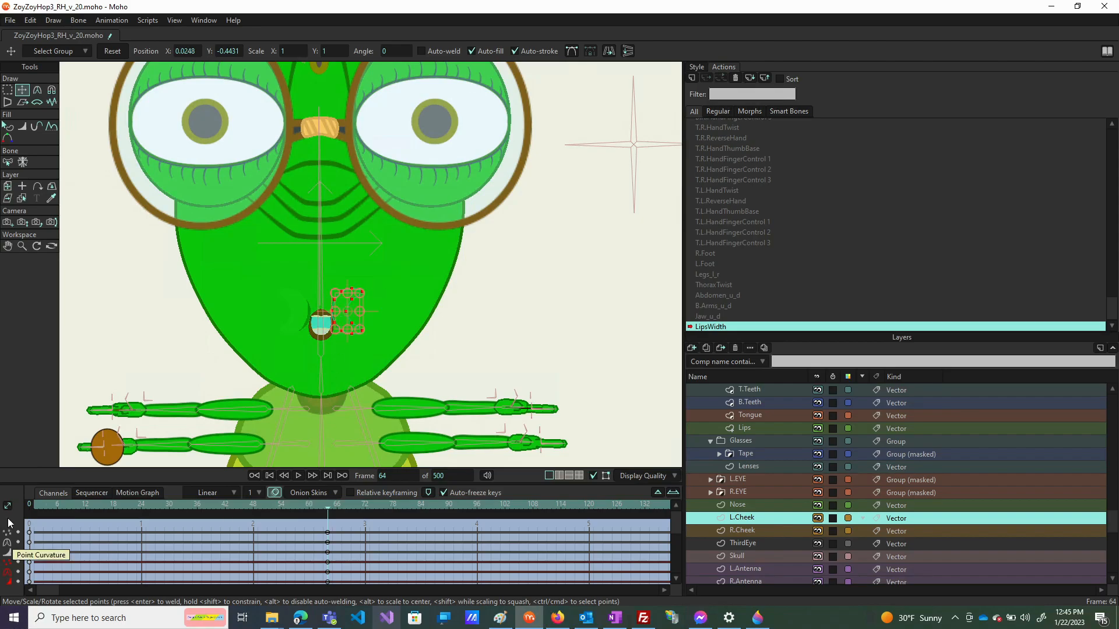
At frame 1, move the L.Cheek points outward to the corner of the wide mouth, to X about 0.118
{"action": "left_click", "coordinate": [37, 505]}
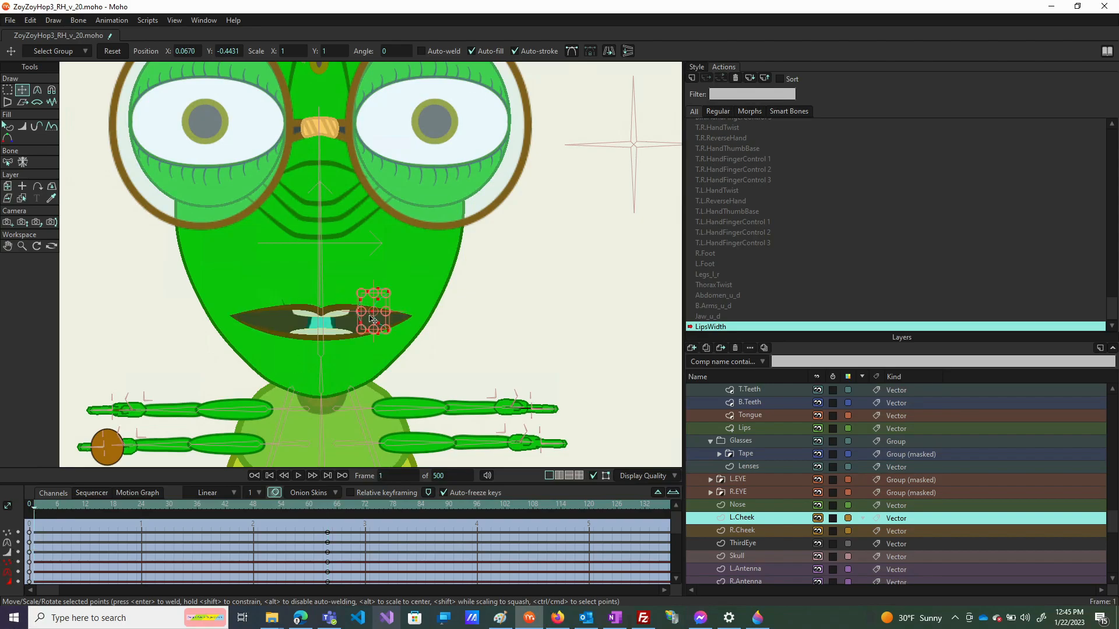
{"action": "left_click_drag", "start_coordinate": [370, 316], "coordinate": [401, 317]}
{"action": "scroll", "coordinate": [399, 363], "scroll_direction": "up", "scroll_amount": 1}
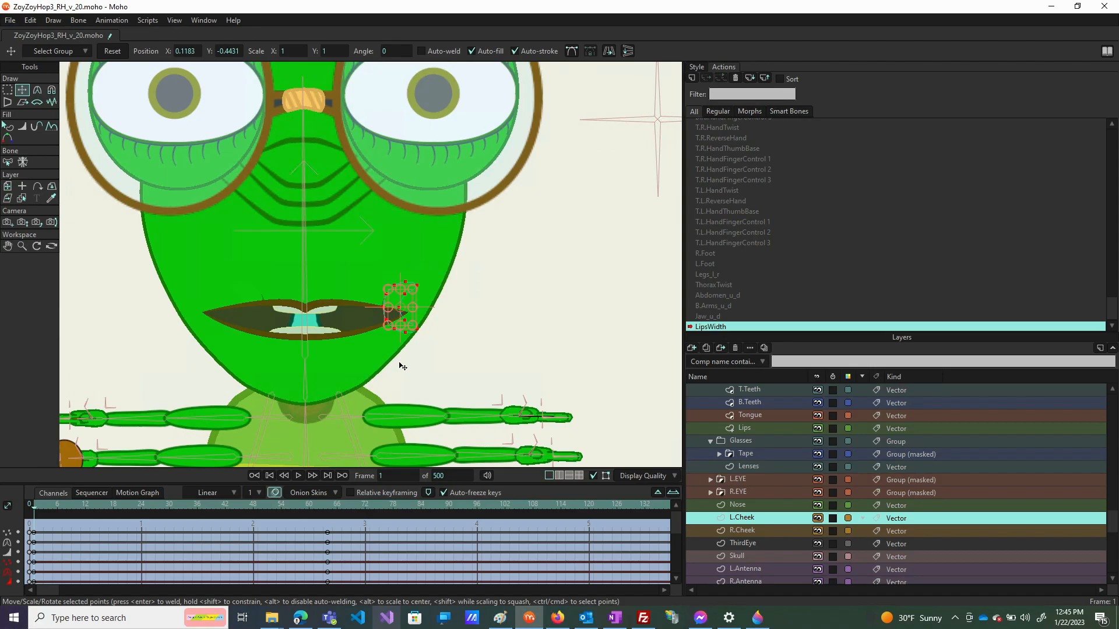
Switch to the Mainline action and delete the outer points of the L.Cheek shape, keeping only the curve beside the mouth
{"action": "scroll", "coordinate": [750, 208], "scroll_direction": "up", "scroll_amount": 5}
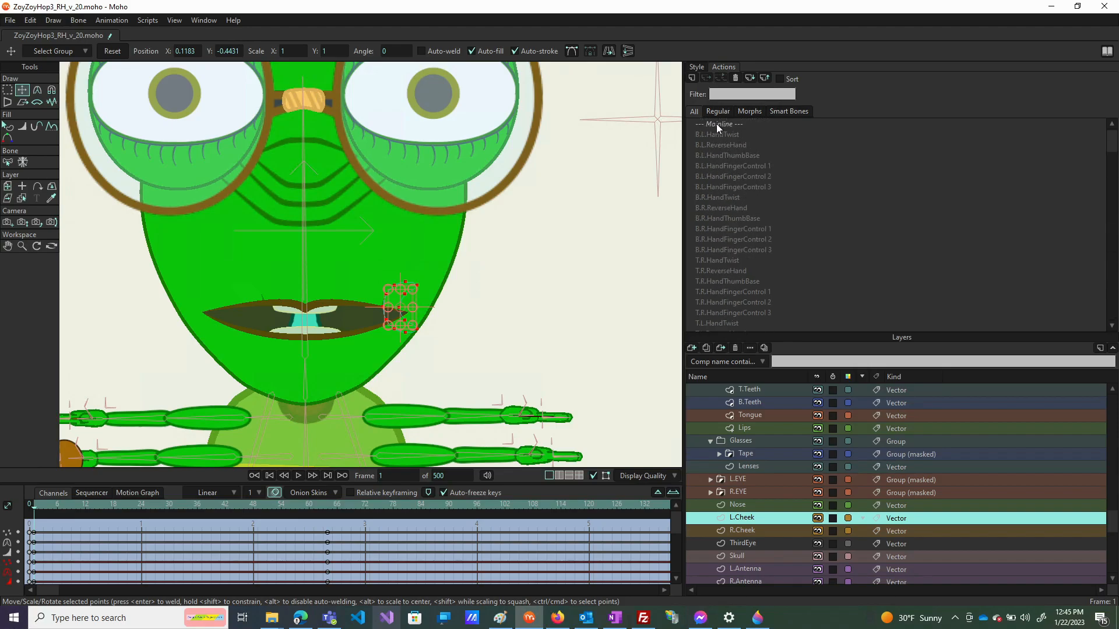
{"action": "left_click", "coordinate": [716, 123]}
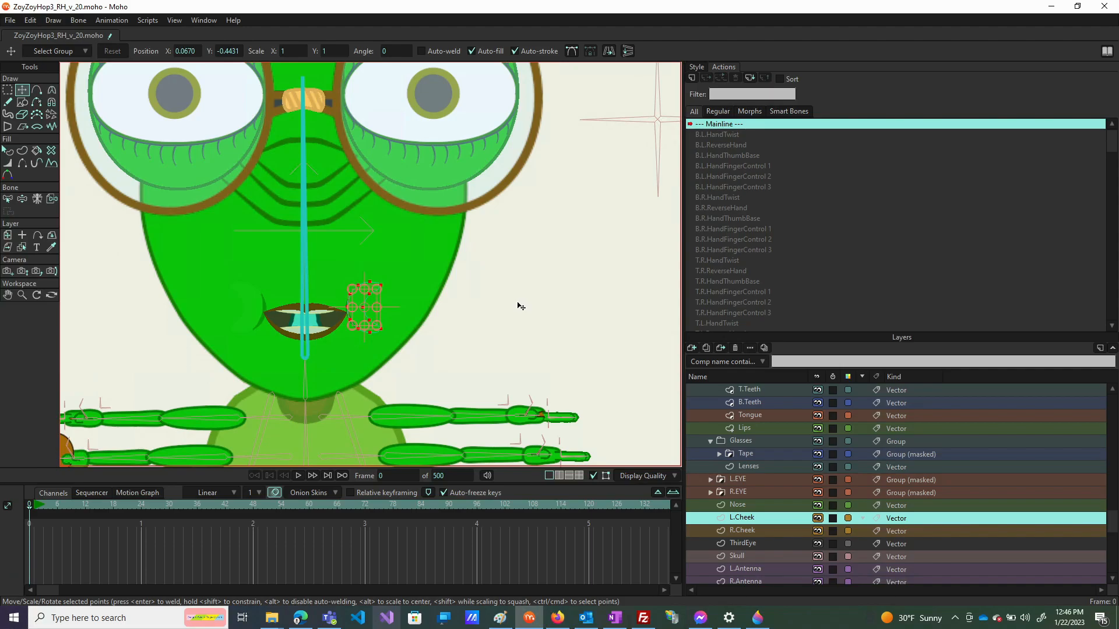
{"action": "scroll", "coordinate": [368, 304], "scroll_direction": "up", "scroll_amount": 5}
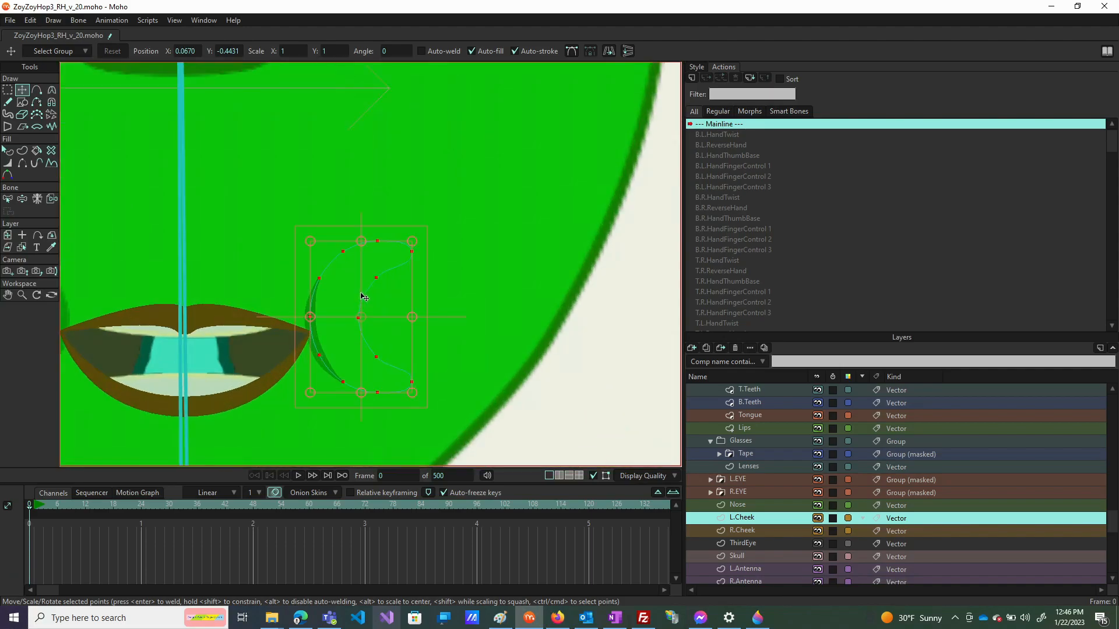
{"action": "scroll", "coordinate": [363, 297], "scroll_direction": "up", "scroll_amount": 2}
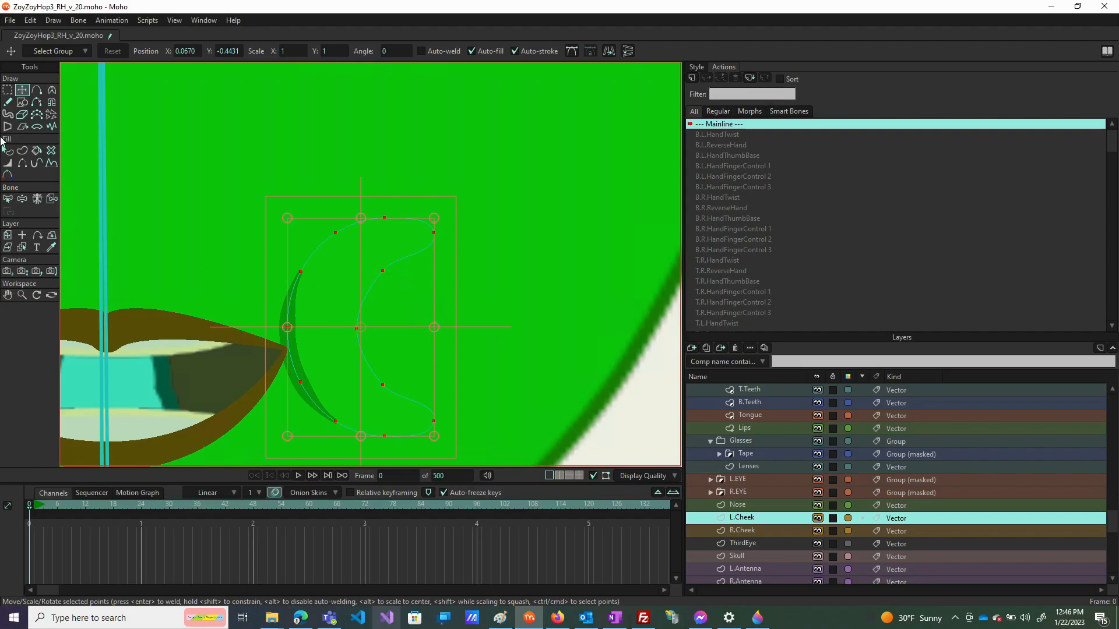
{"action": "left_click", "coordinate": [7, 89]}
{"action": "left_click_drag", "start_coordinate": [515, 206], "coordinate": [346, 478]}
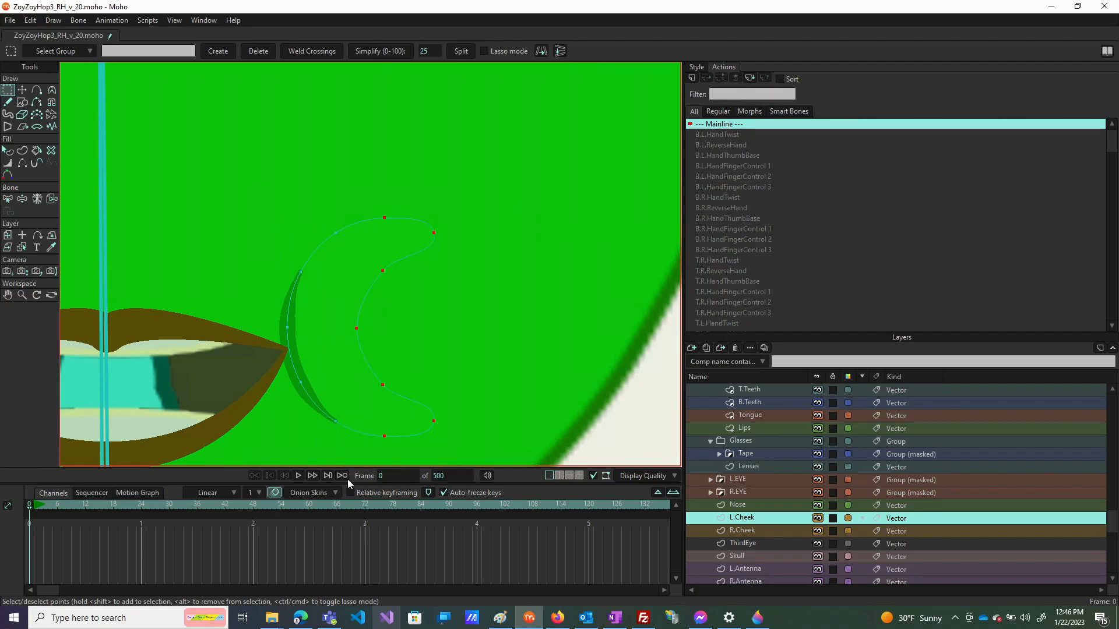
{"action": "left_click", "coordinate": [539, 286]}
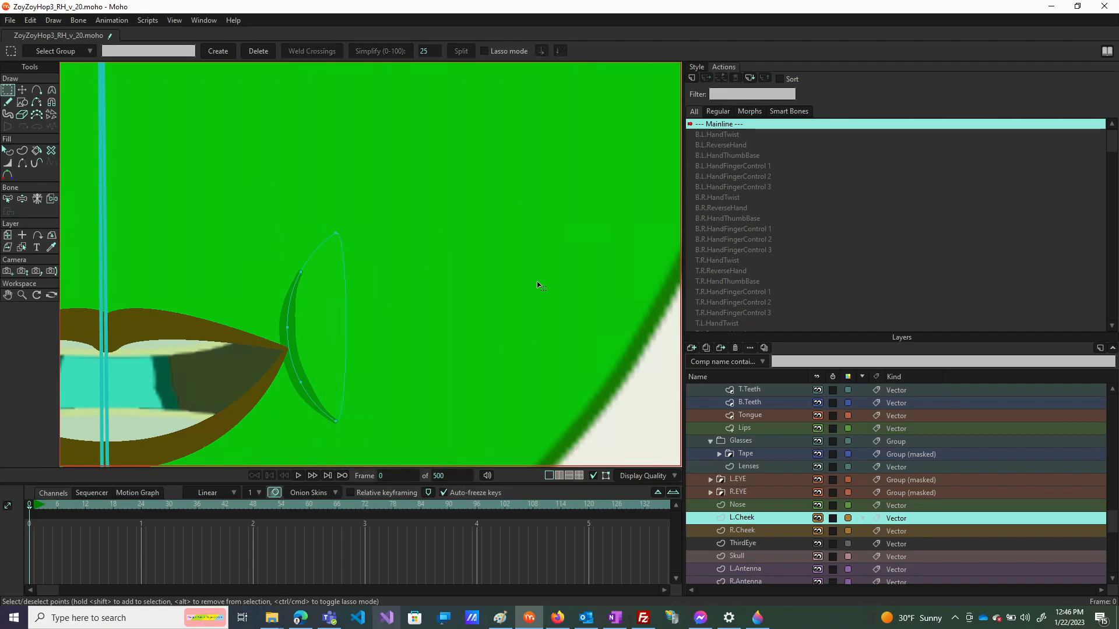
{"action": "scroll", "coordinate": [536, 280], "scroll_direction": "down", "scroll_amount": 5}
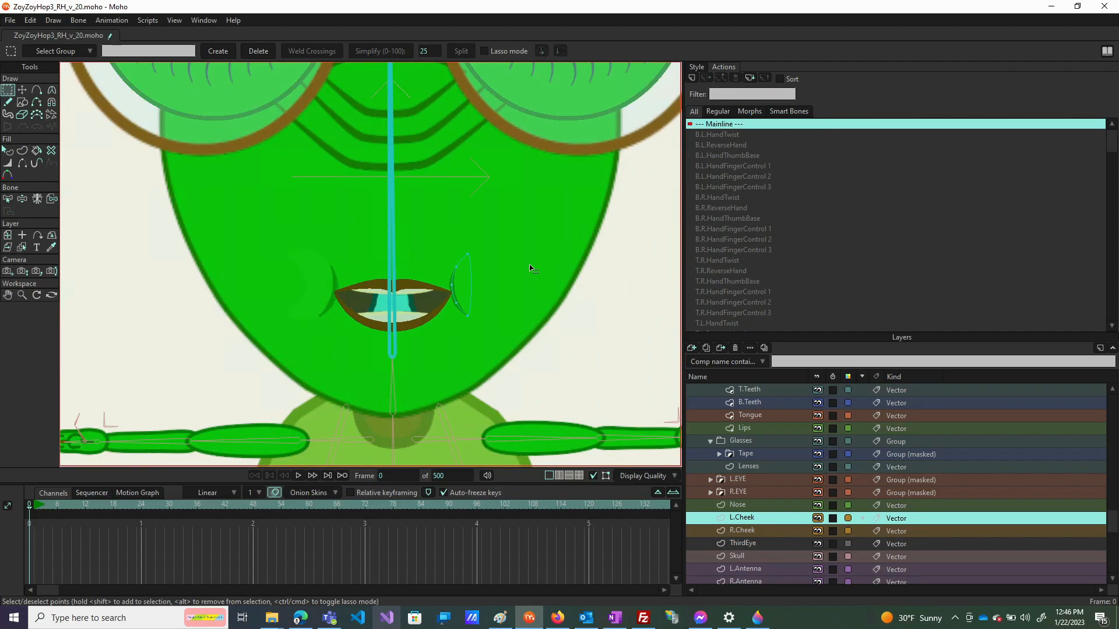
Delete the outer points of the R.Cheek shape in the Mainline, keeping only the curve beside the mouth
{"action": "left_click", "coordinate": [764, 532]}
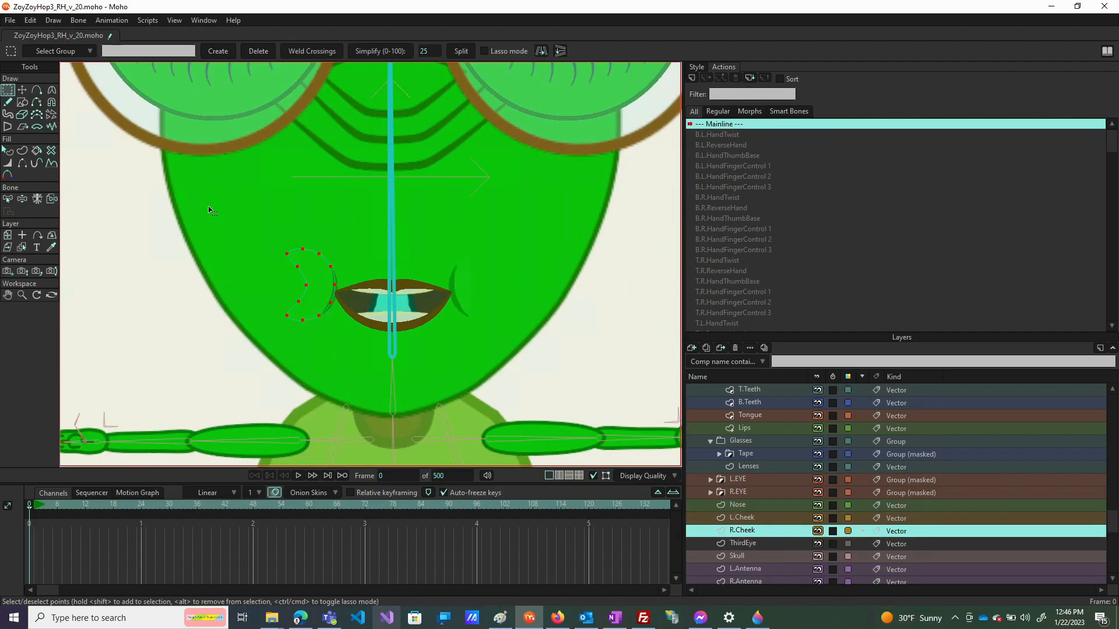
{"action": "left_click_drag", "start_coordinate": [235, 207], "coordinate": [319, 350]}
{"action": "key", "text": "Delete"}
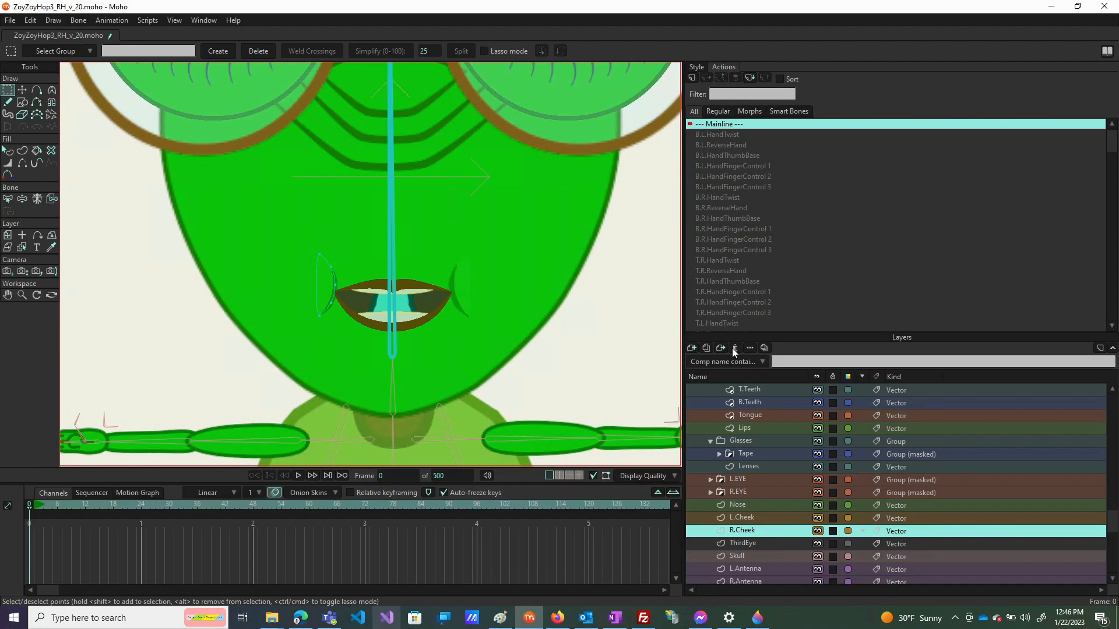
In the LipsWidth action at frame 1, move all L.Cheek points outward beside the wide mouth's corner, to X about 0.138
{"action": "scroll", "coordinate": [729, 324], "scroll_direction": "down", "scroll_amount": 4}
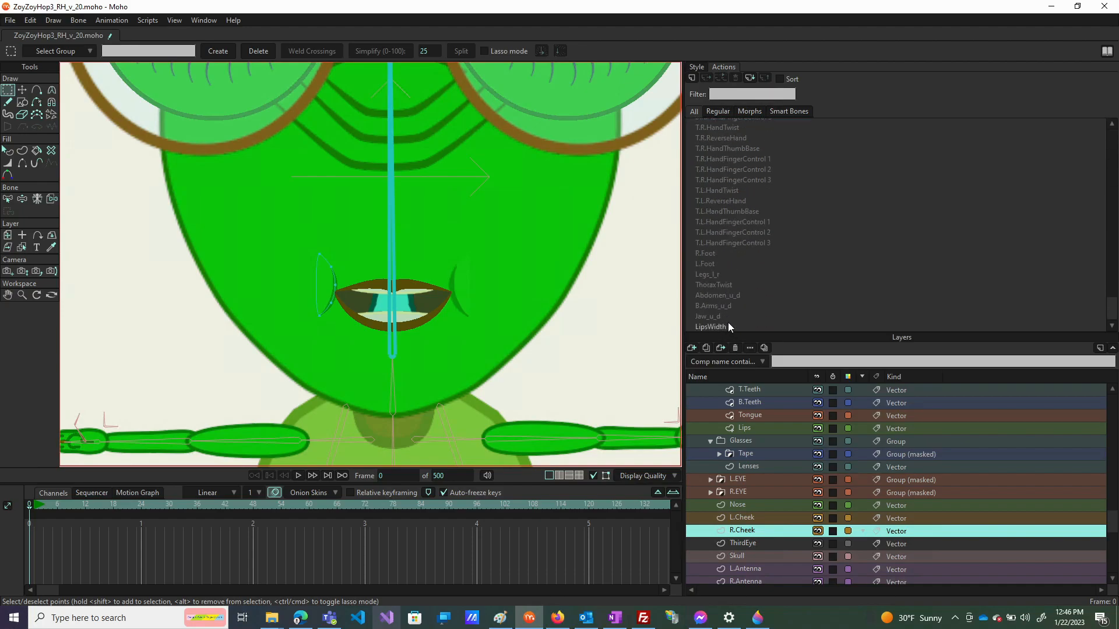
{"action": "double_click", "coordinate": [714, 326]}
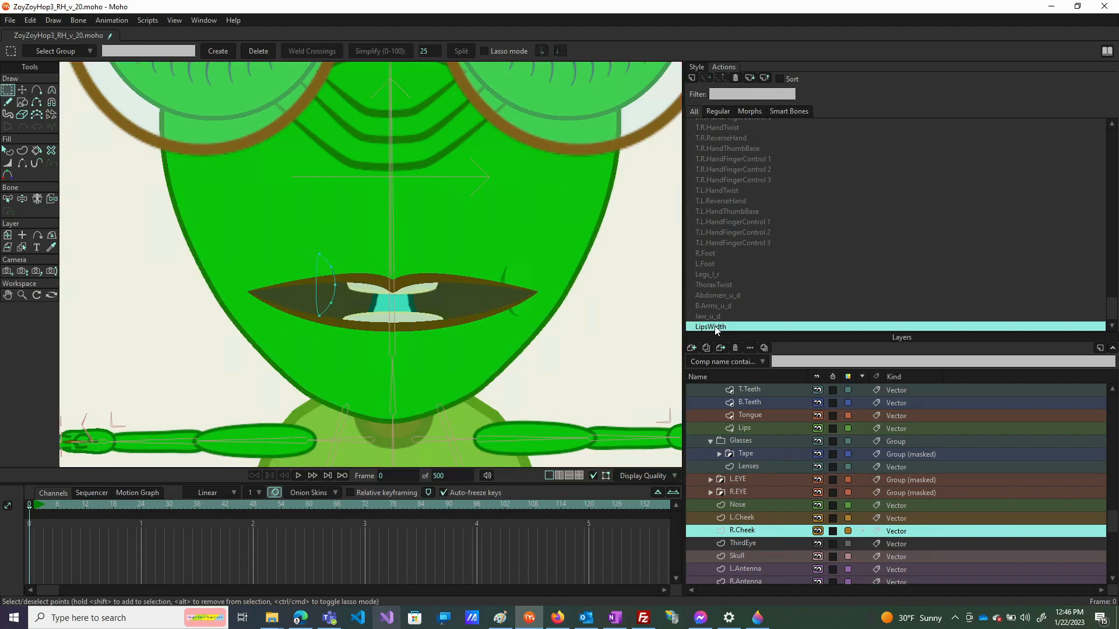
{"action": "left_click", "coordinate": [748, 518]}
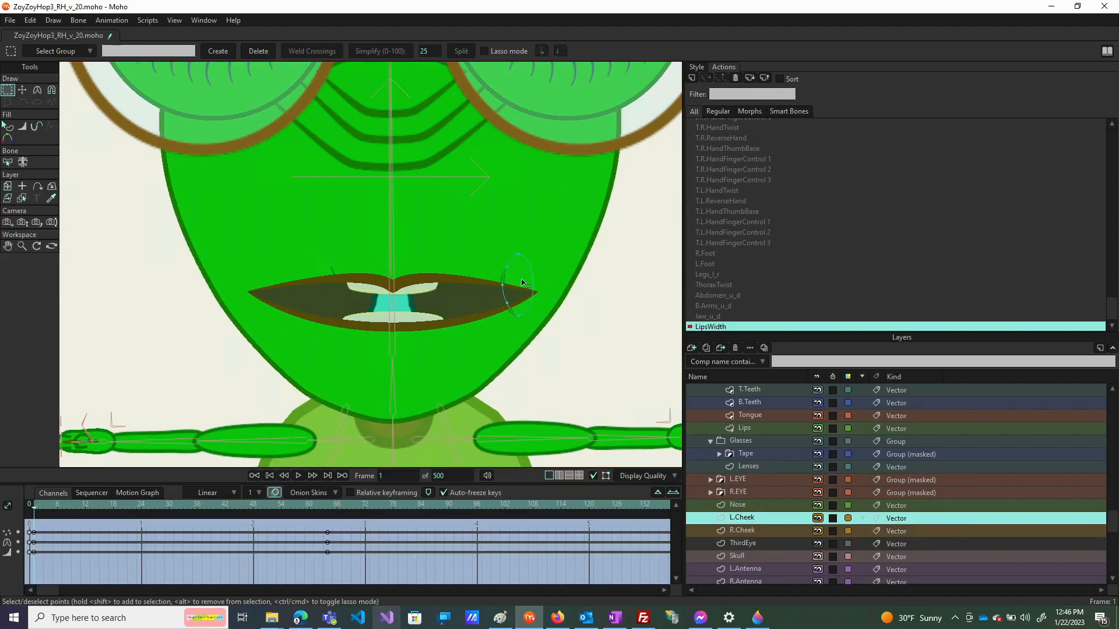
{"action": "left_click_drag", "start_coordinate": [548, 278], "coordinate": [520, 279]}
{"action": "key", "text": "t"}
{"action": "key", "text": "ctrl+a"}
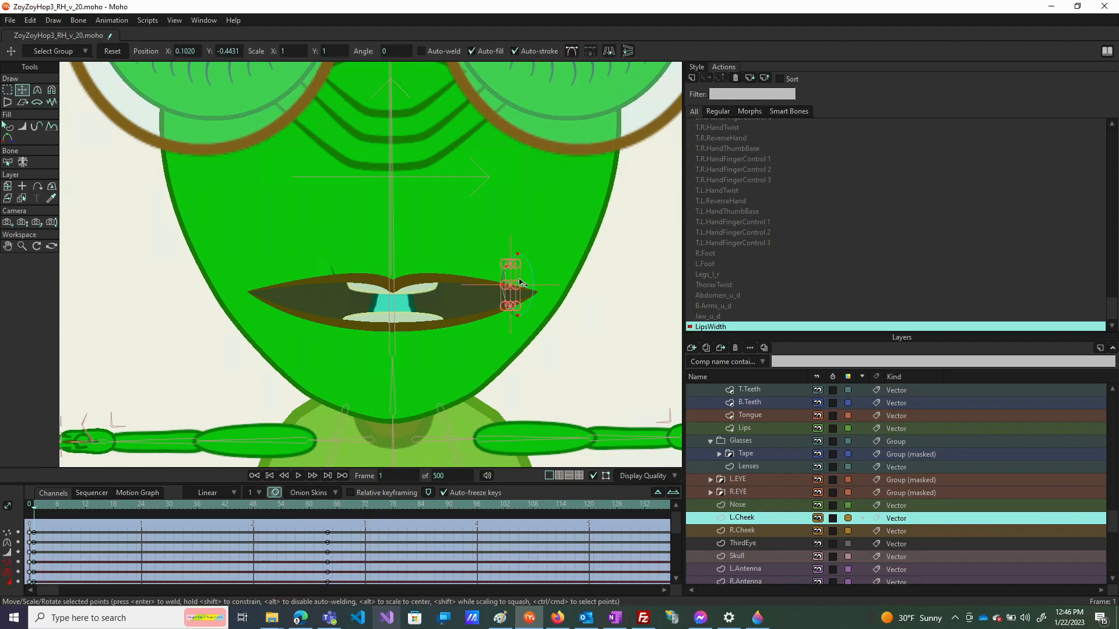
{"action": "left_click_drag", "start_coordinate": [515, 282], "coordinate": [549, 282]}
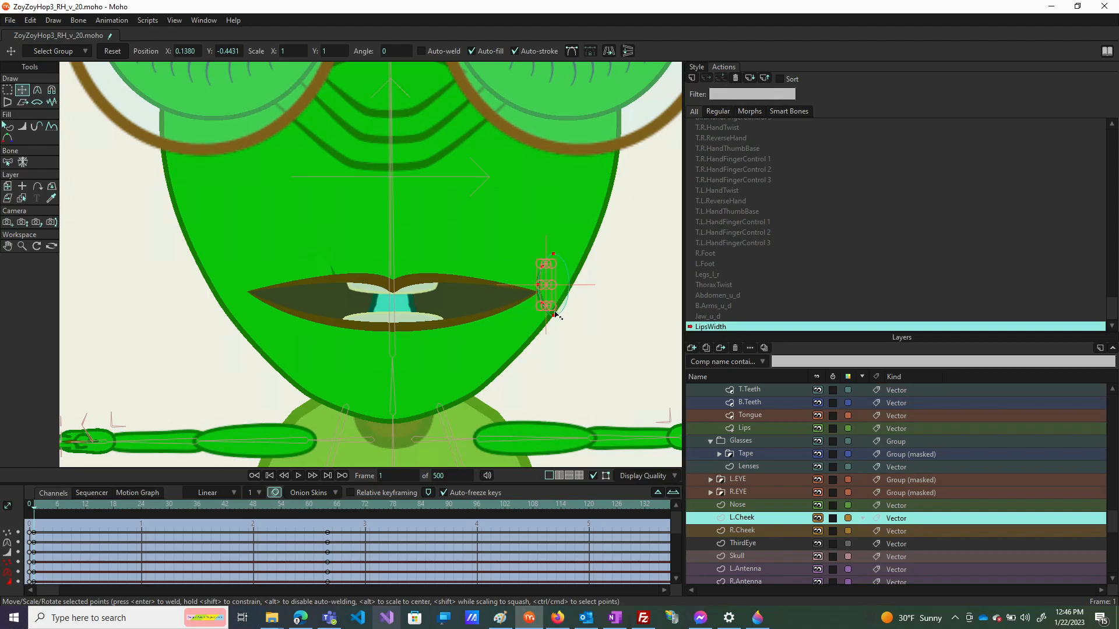
Adjust the curve handles of the L.Cheek's lower and upper end points at frame 1 to flatten its outer edge
{"action": "left_click", "coordinate": [555, 318]}
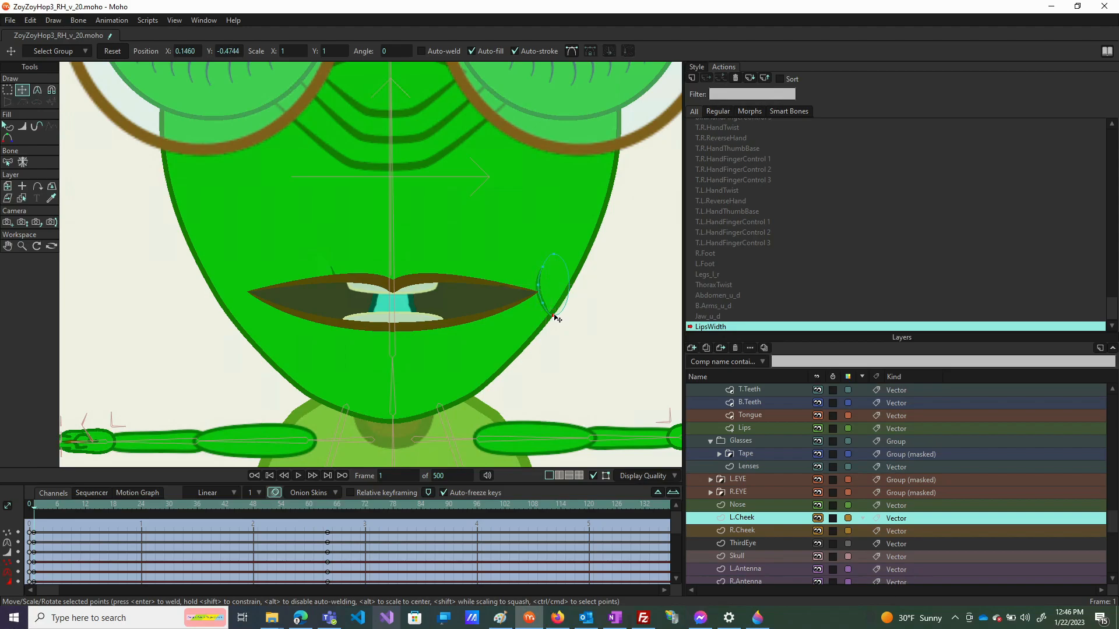
{"action": "key", "text": "c"}
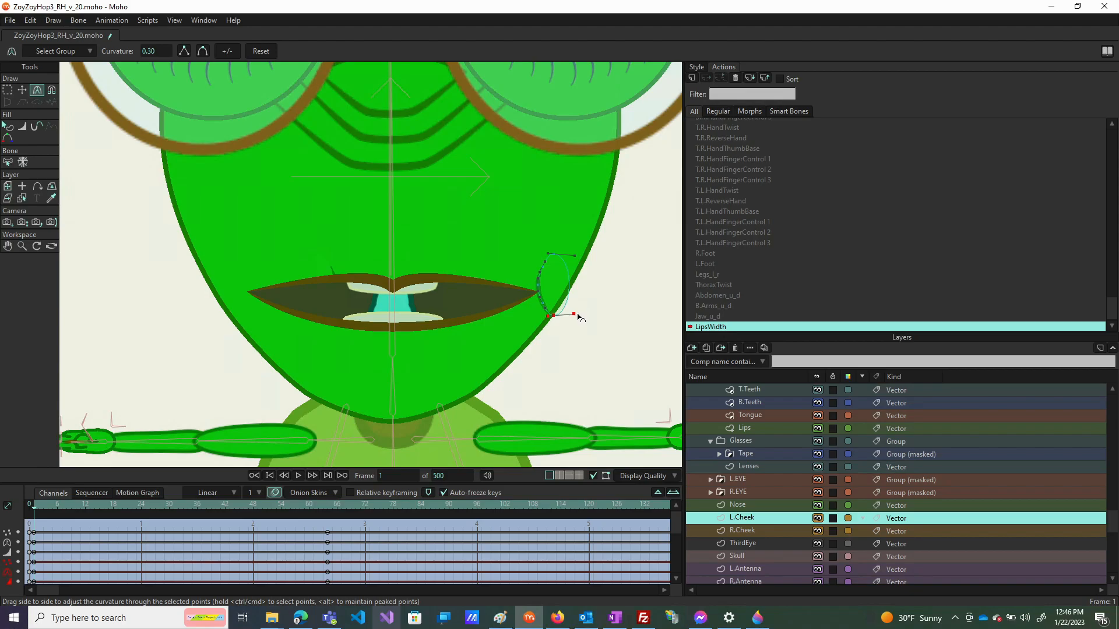
{"action": "left_click_drag", "start_coordinate": [576, 317], "coordinate": [560, 302]}
{"action": "left_click_drag", "start_coordinate": [585, 259], "coordinate": [571, 278]}
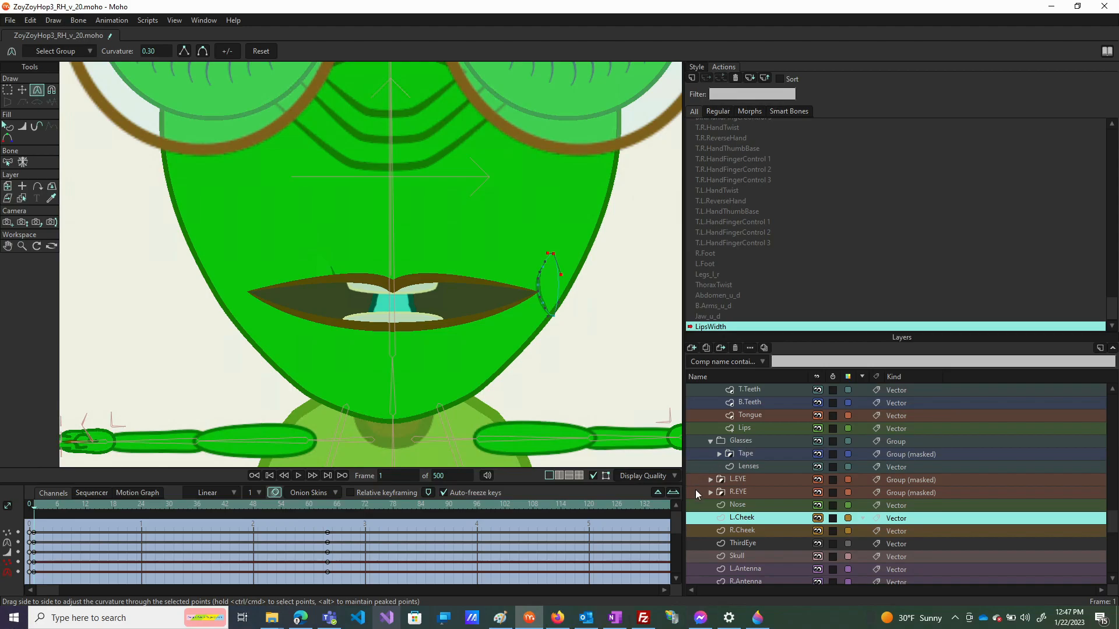
Move all R.Cheek points outward beside the wide mouth's corner at frame 1, to X about -0.173
{"action": "left_click", "coordinate": [741, 531]}
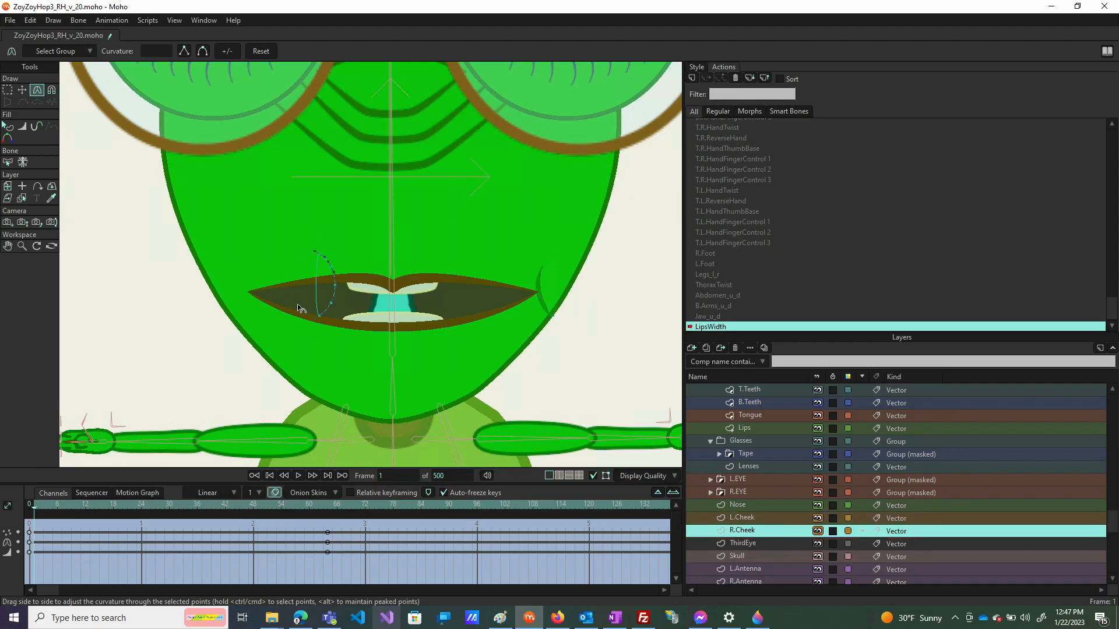
{"action": "key", "text": "t"}
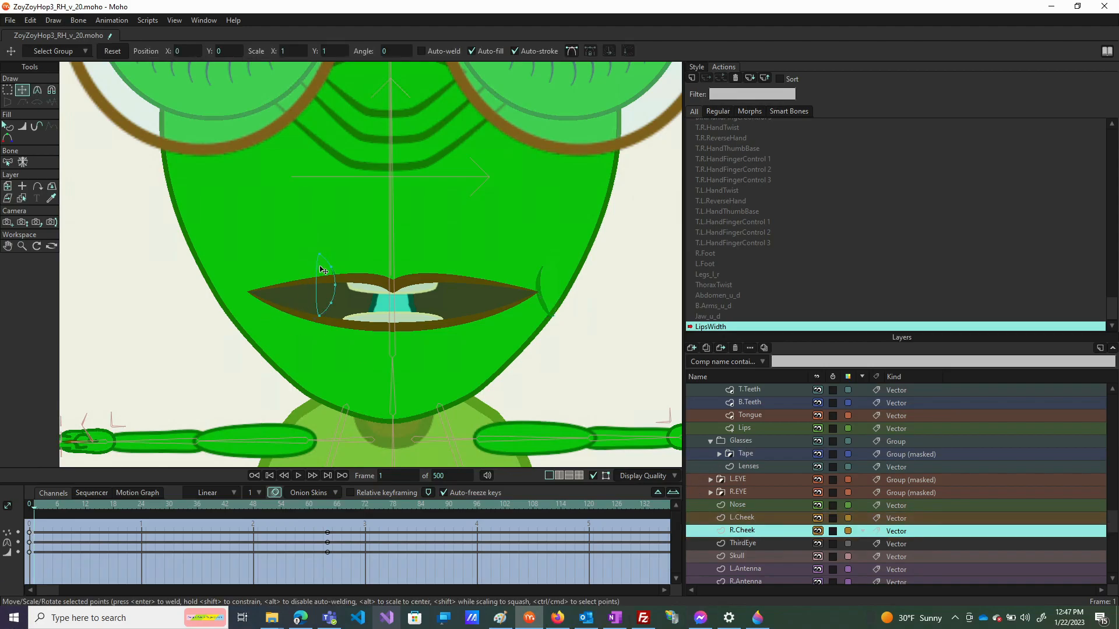
{"action": "key", "text": "ctrl+a"}
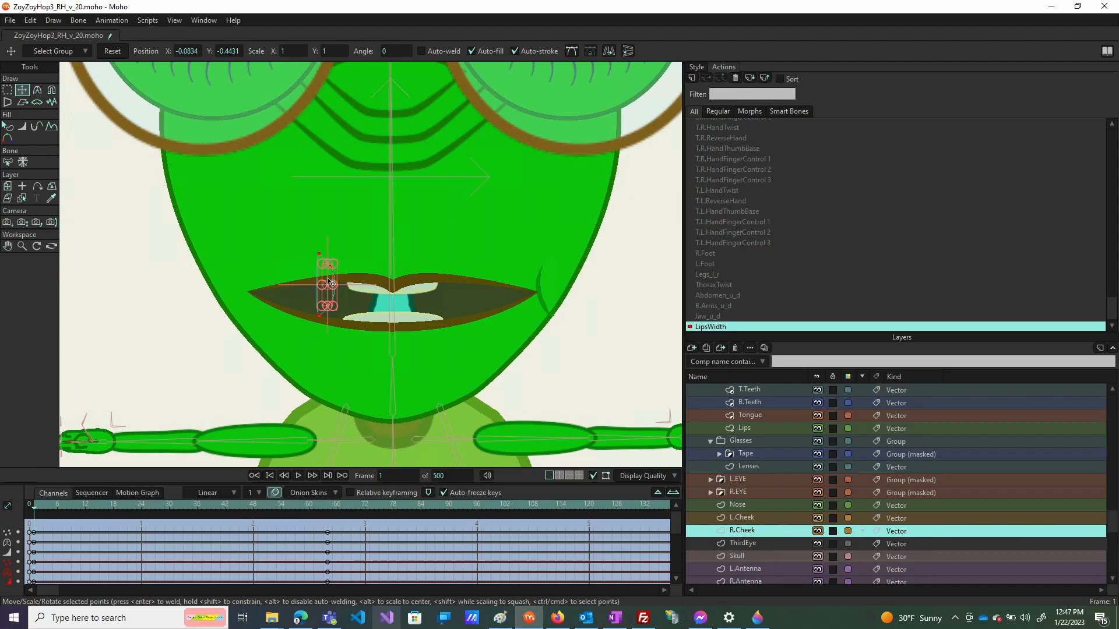
{"action": "left_click_drag", "start_coordinate": [331, 282], "coordinate": [243, 282]}
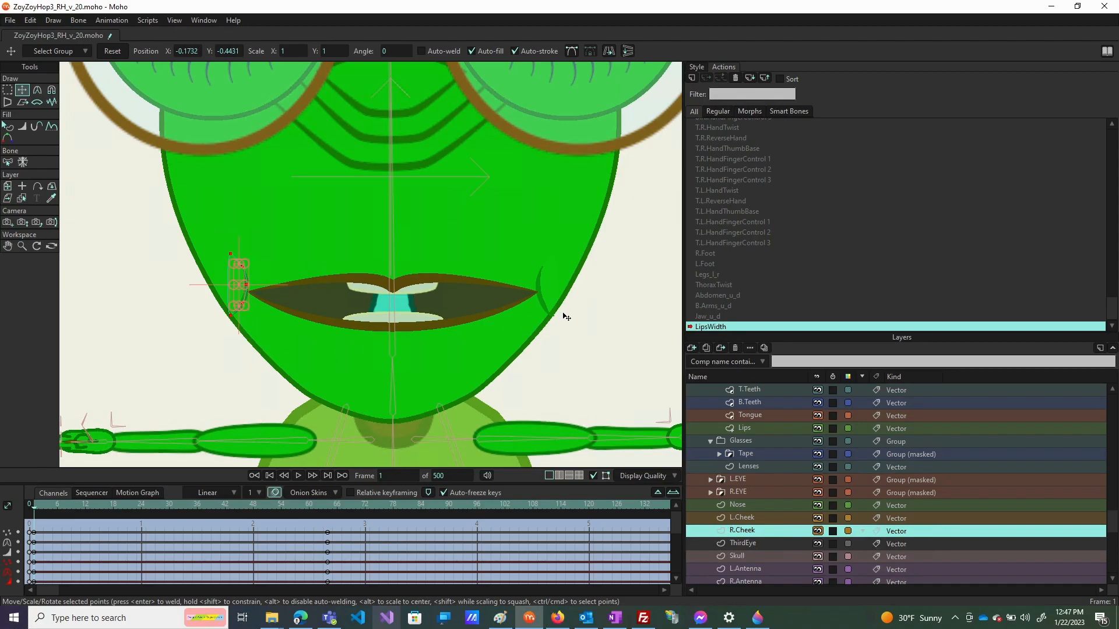
{"action": "left_click", "coordinate": [547, 306]}
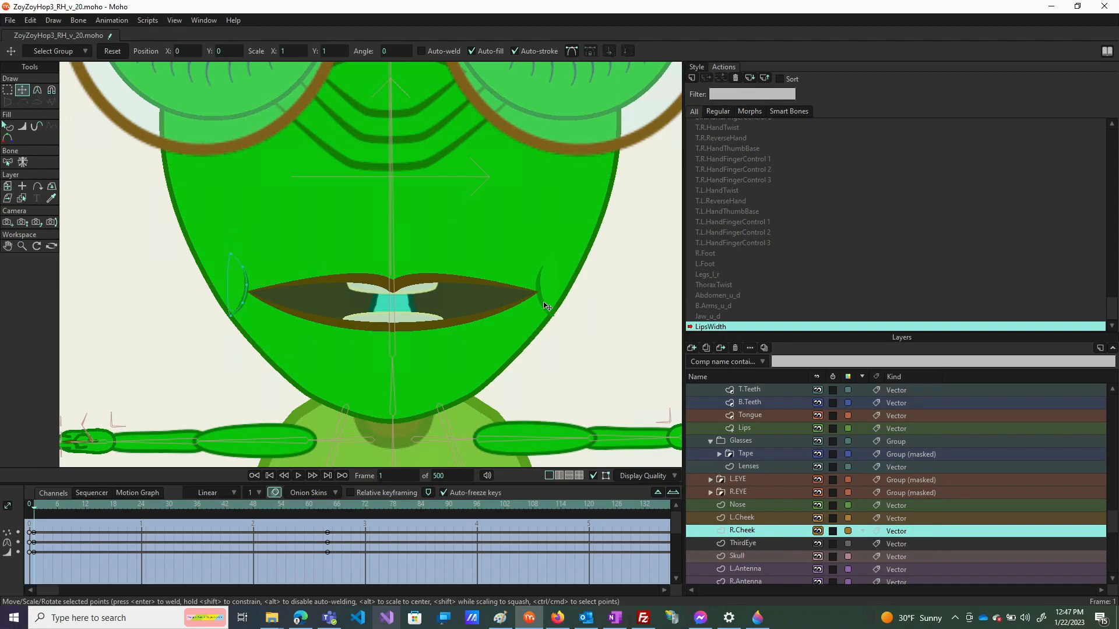
Reset all L.Cheek points to their rest position at frame 32 of the LipsWidth action
{"action": "left_click", "coordinate": [760, 517]}
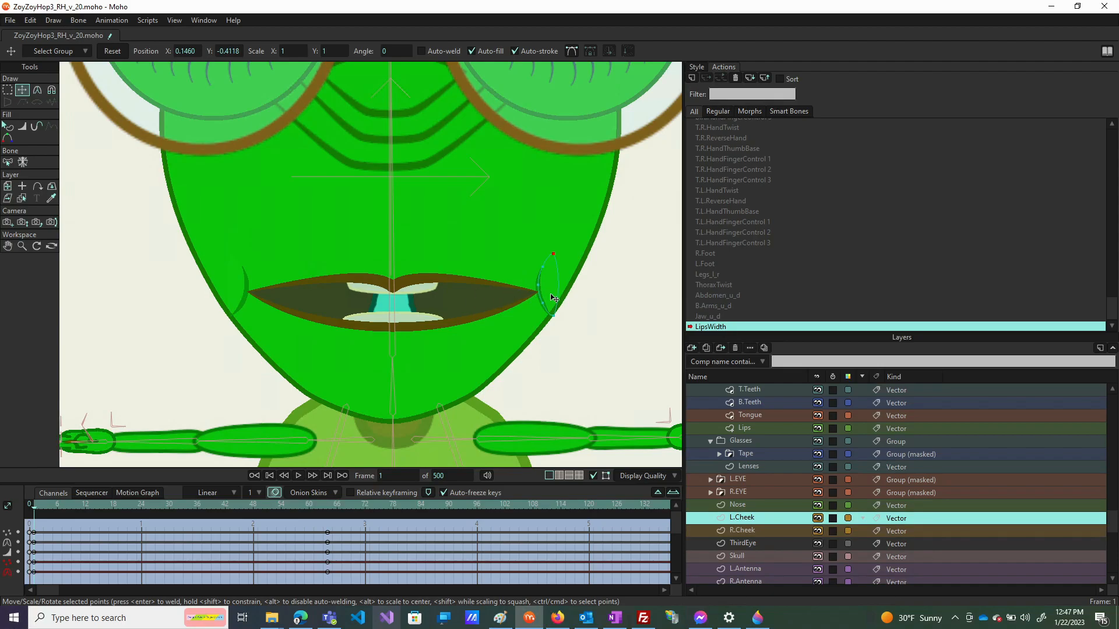
{"action": "scroll", "coordinate": [447, 311], "scroll_direction": "down", "scroll_amount": 3}
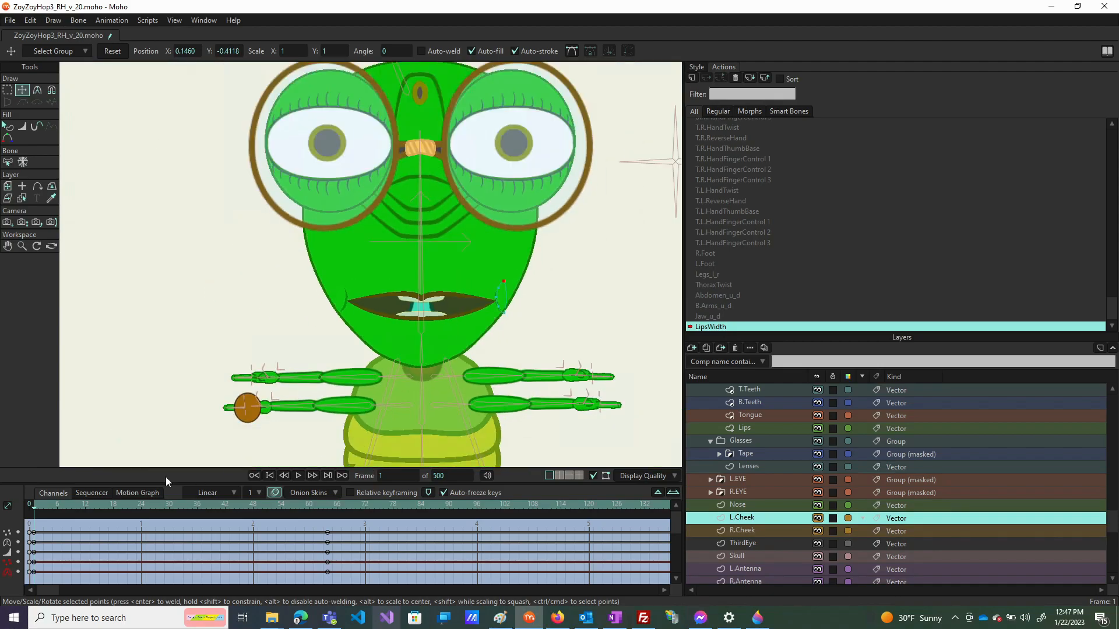
{"action": "left_click", "coordinate": [328, 512]}
{"action": "left_click_drag", "start_coordinate": [328, 509], "coordinate": [365, 509]}
{"action": "mouse_move", "coordinate": [179, 526]}
{"action": "left_mouse_down"}
{"action": "mouse_move", "coordinate": [278, 520]}
{"action": "mouse_move", "coordinate": [49, 516]}
{"action": "mouse_move", "coordinate": [327, 535]}
{"action": "mouse_move", "coordinate": [26, 523]}
{"action": "mouse_move", "coordinate": [143, 528]}
{"action": "mouse_move", "coordinate": [207, 499]}
{"action": "mouse_move", "coordinate": [183, 513]}
{"action": "left_mouse_up"}
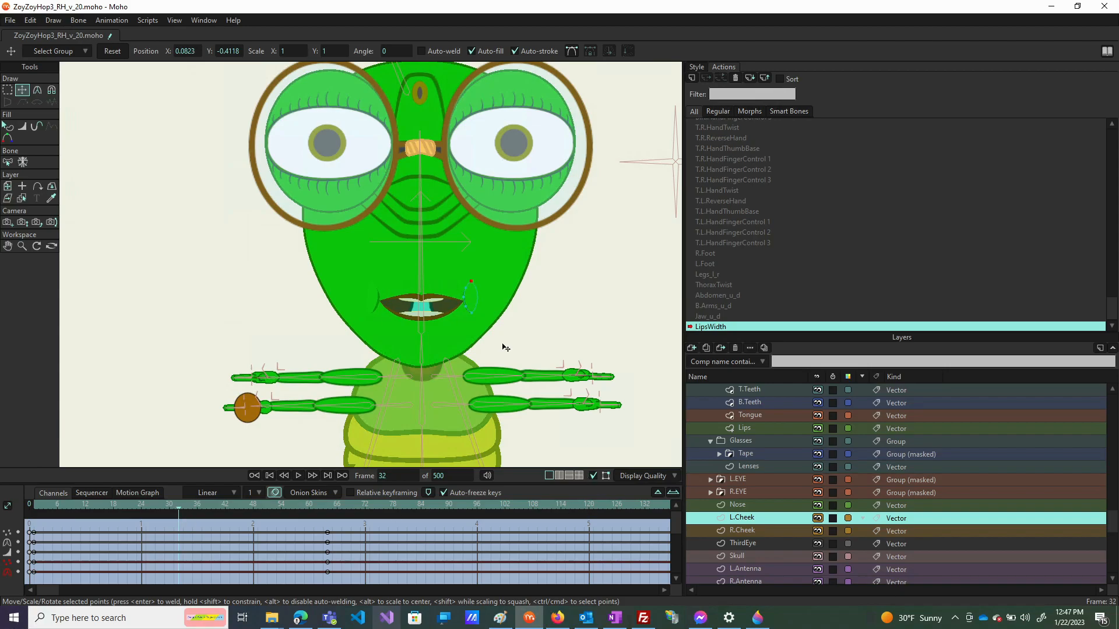
{"action": "left_click", "coordinate": [478, 302]}
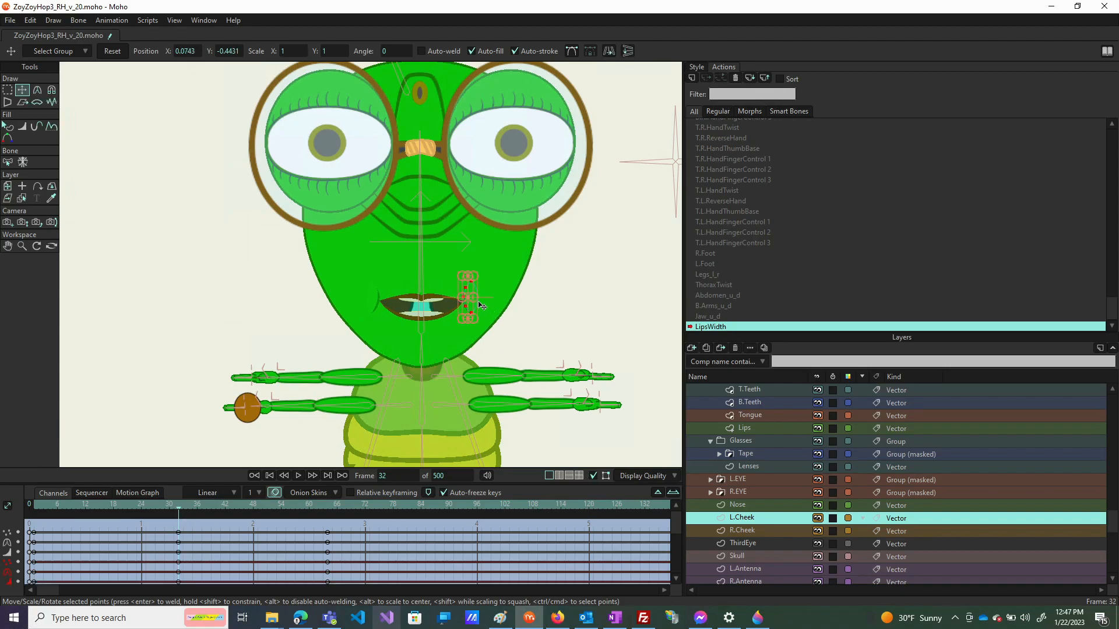
{"action": "left_click", "coordinate": [111, 53]}
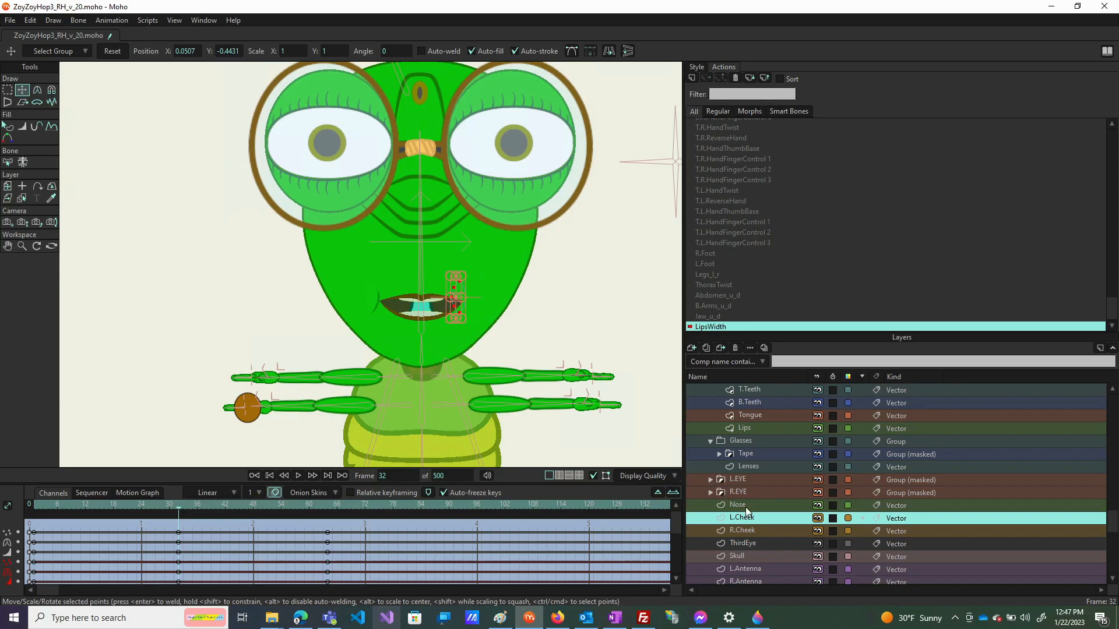
At frame 32, reset all R.Cheek points and the Lips points to their rest positions
{"action": "left_click", "coordinate": [762, 528]}
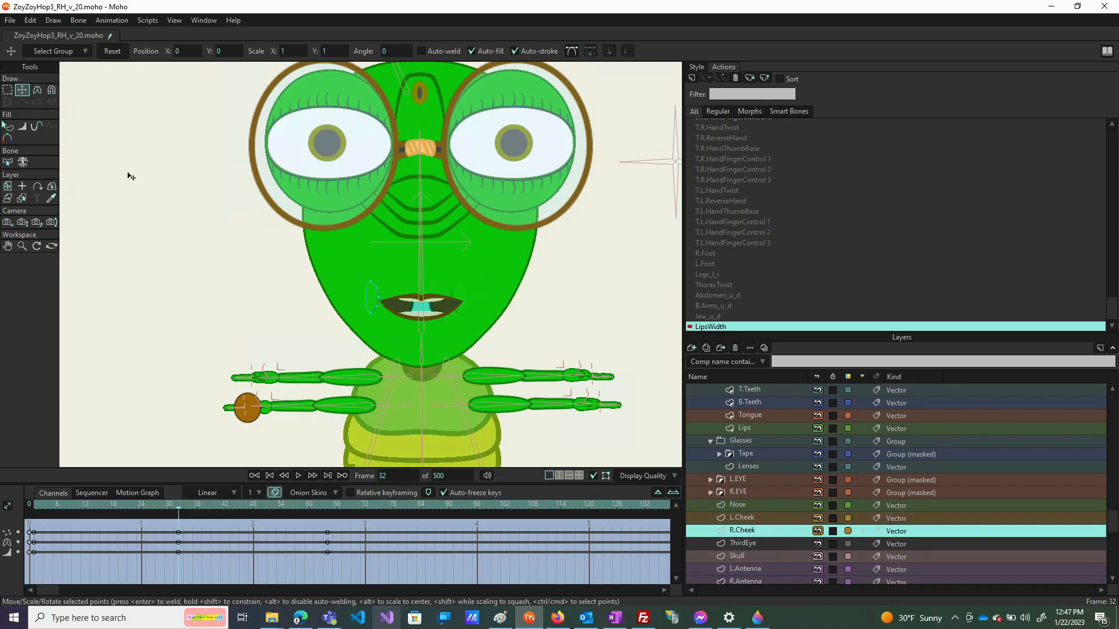
{"action": "left_click", "coordinate": [109, 52]}
{"action": "left_click", "coordinate": [106, 54]}
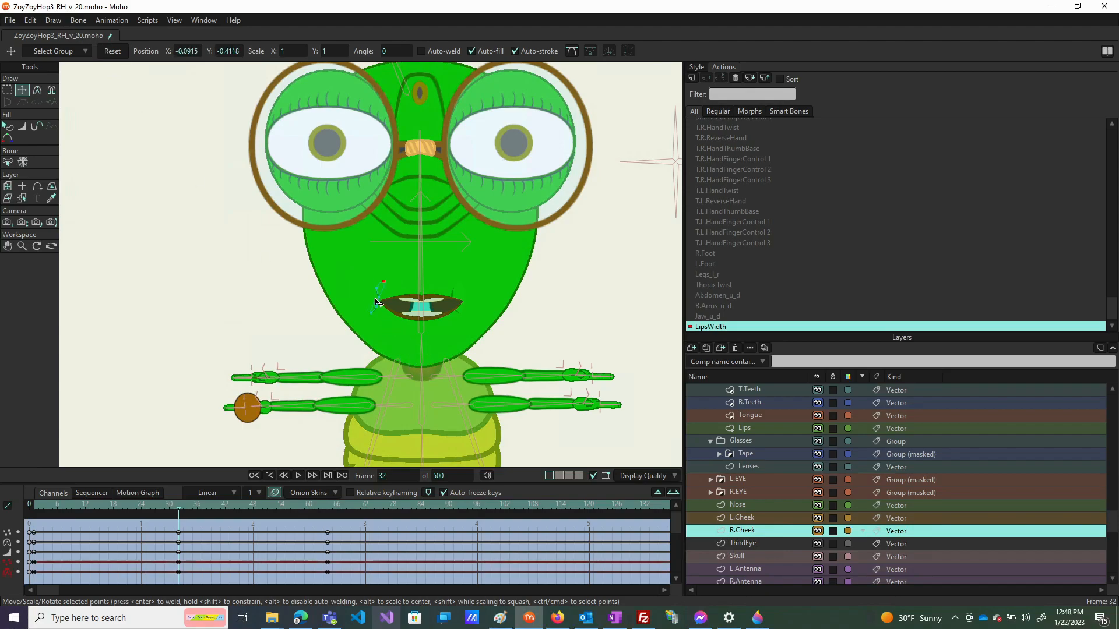
{"action": "left_click_drag", "start_coordinate": [376, 303], "coordinate": [382, 296]}
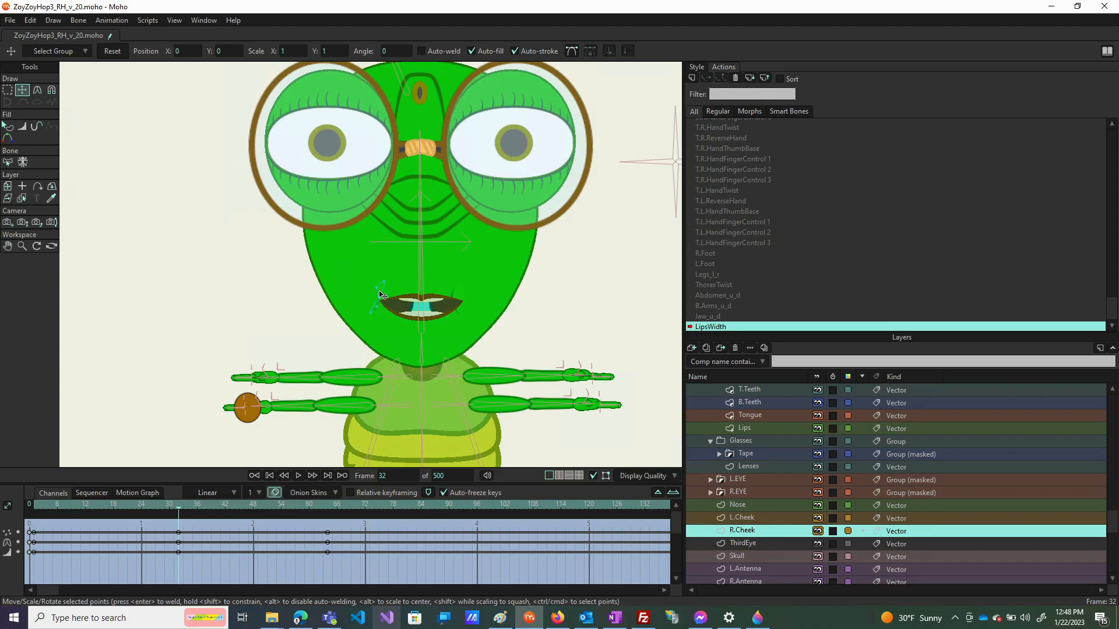
{"action": "key", "text": "ctrl+a"}
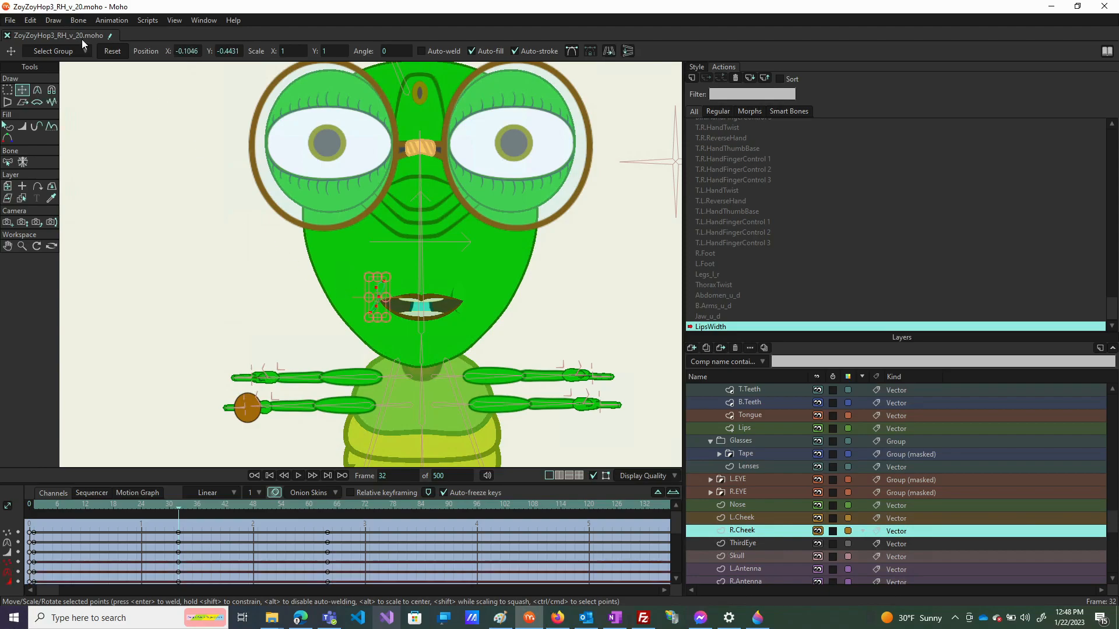
{"action": "left_click", "coordinate": [98, 49]}
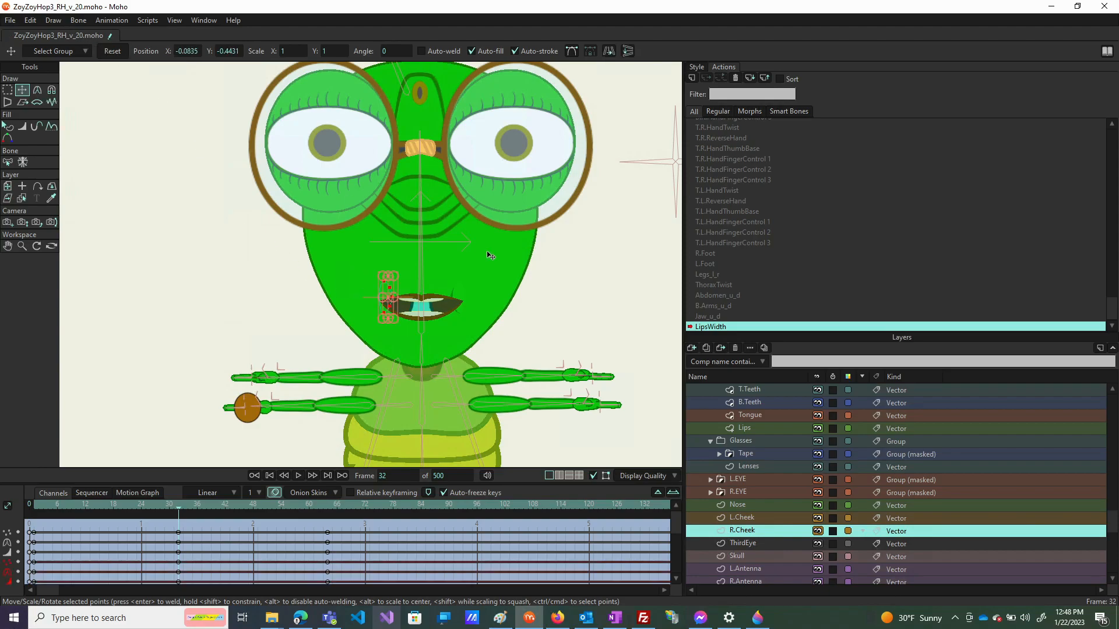
{"action": "left_click", "coordinate": [765, 429]}
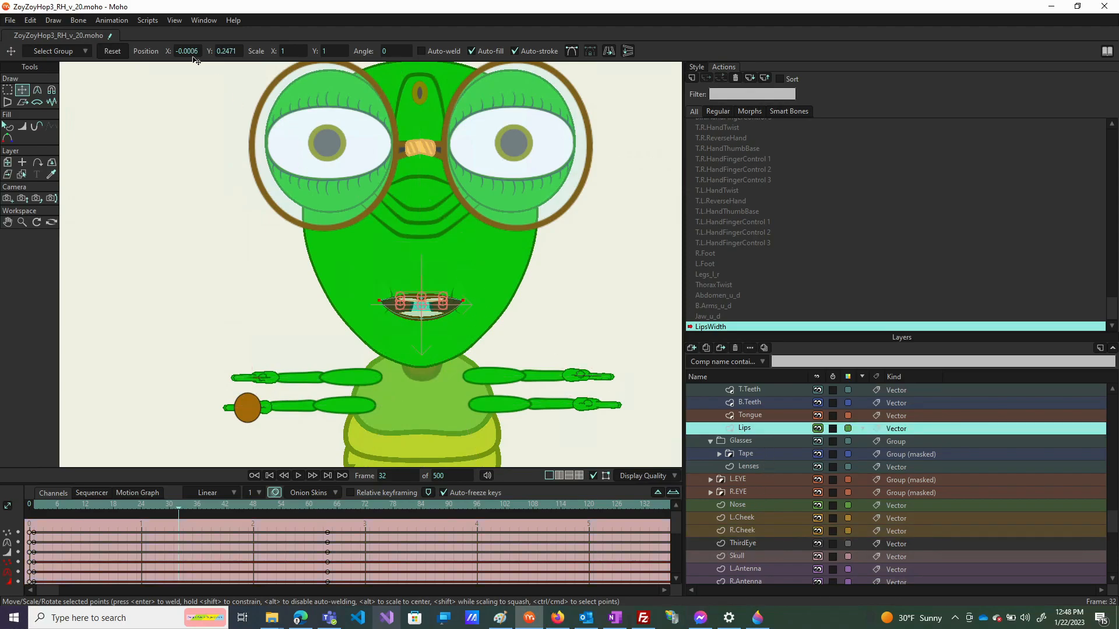
{"action": "left_click", "coordinate": [120, 50]}
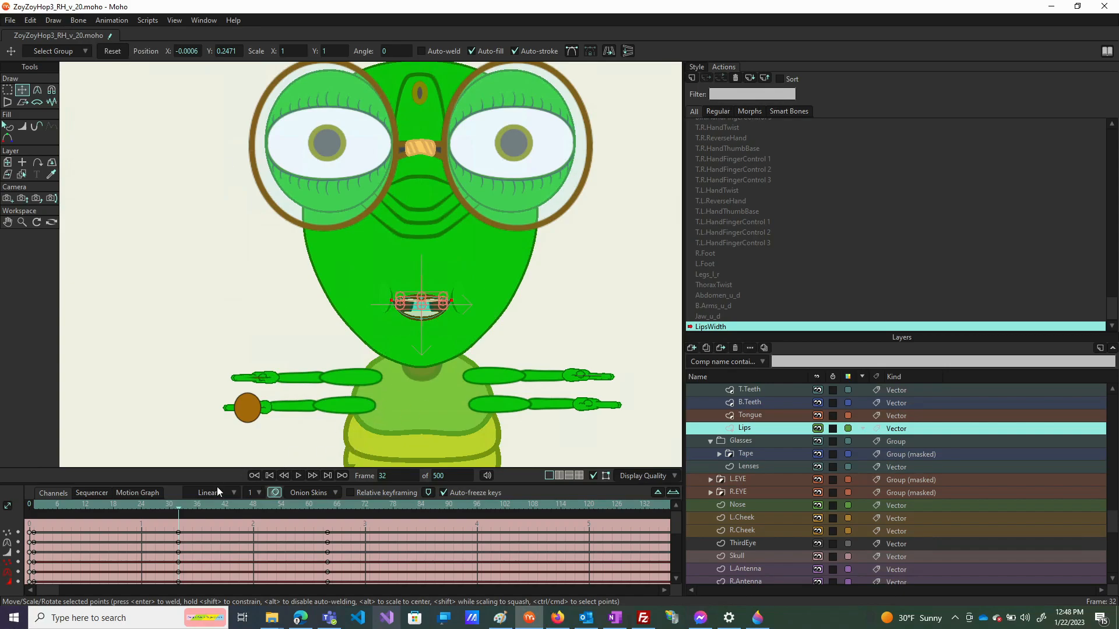
Return to the Mainline action and check the ZoyZoyHop bone layer's arm pose with the Manipulate Bones tool
{"action": "scroll", "coordinate": [726, 174], "scroll_direction": "up", "scroll_amount": 5}
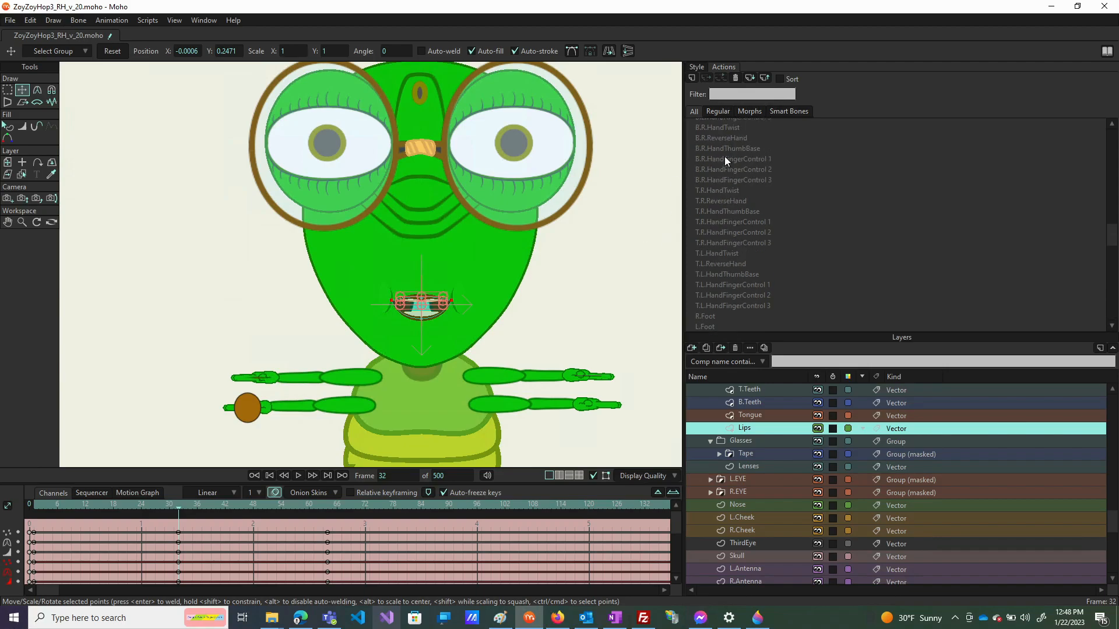
{"action": "scroll", "coordinate": [725, 150], "scroll_direction": "up", "scroll_amount": 1}
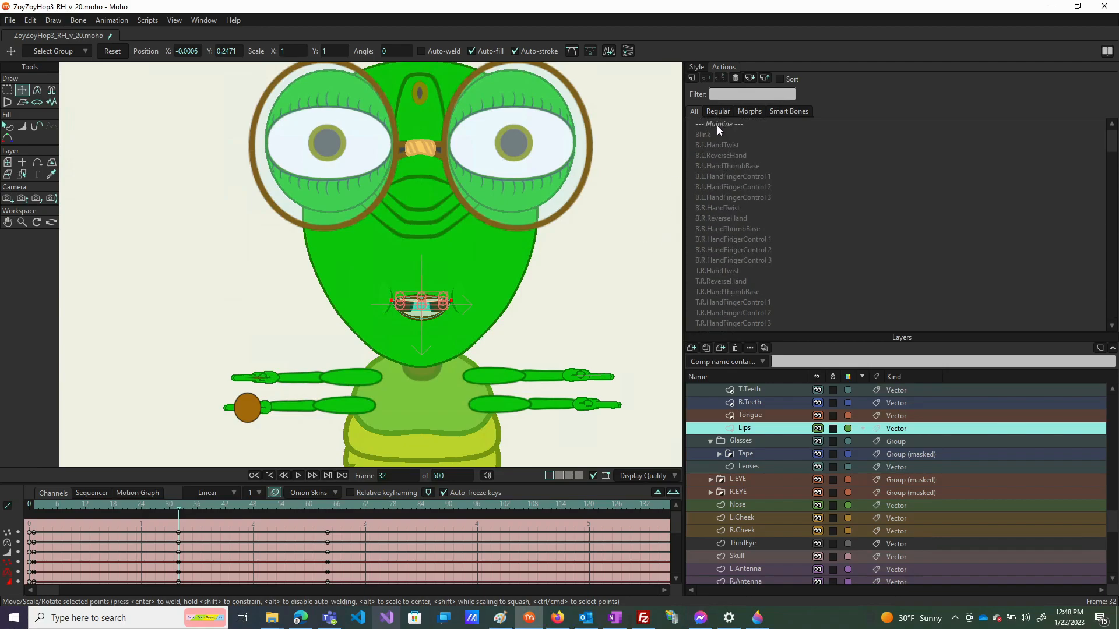
{"action": "double_click", "coordinate": [716, 124]}
{"action": "scroll", "coordinate": [240, 318], "scroll_direction": "down", "scroll_amount": 3}
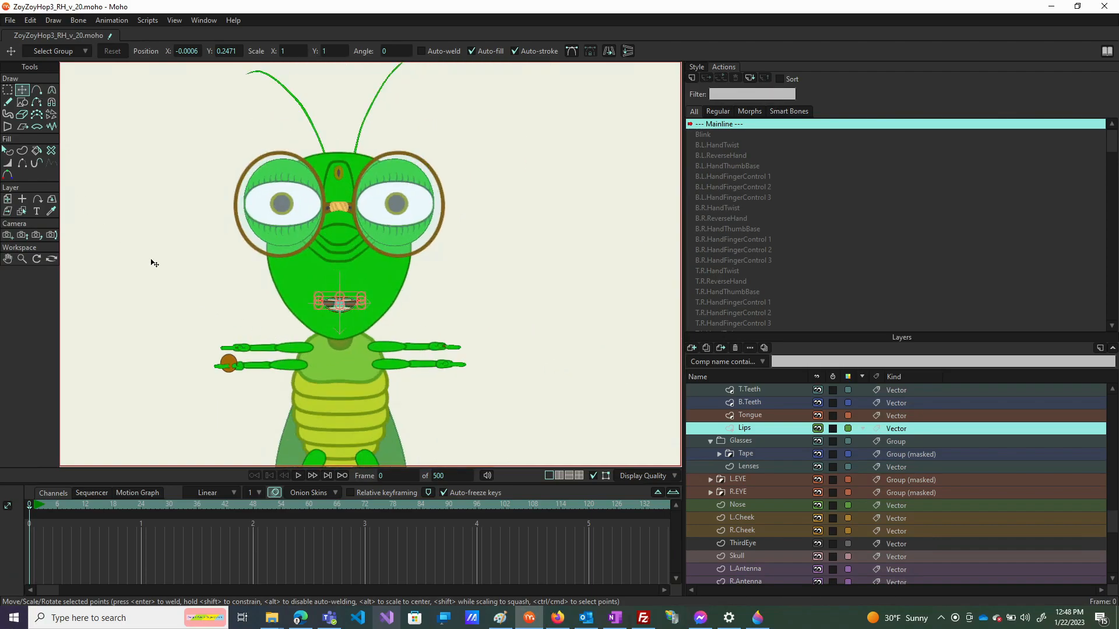
{"action": "scroll", "coordinate": [759, 418], "scroll_direction": "up", "scroll_amount": 5}
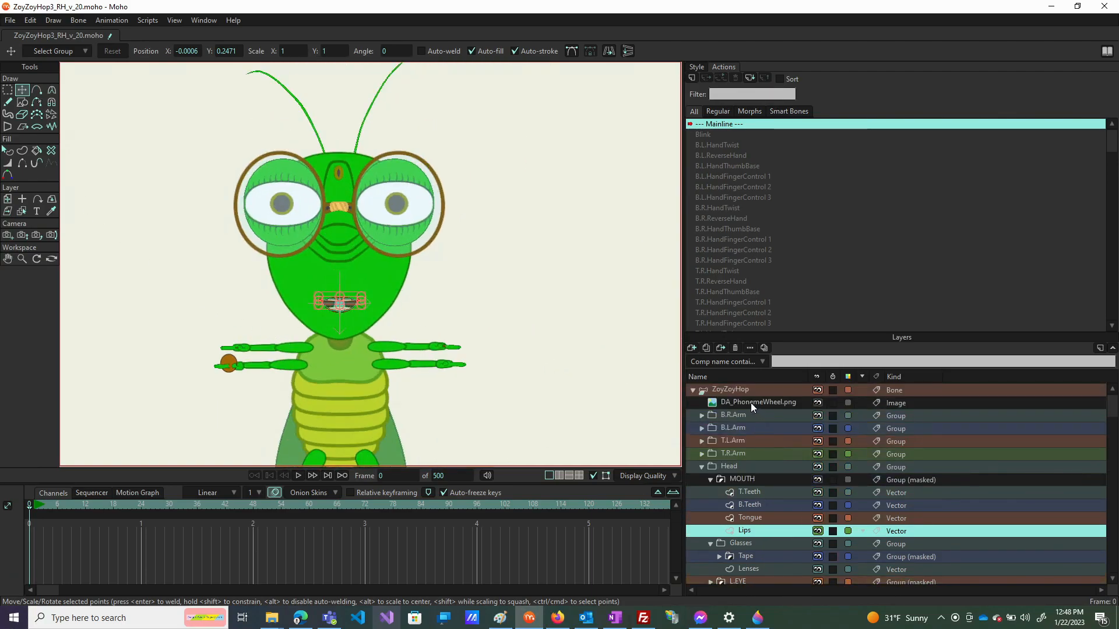
{"action": "left_click", "coordinate": [745, 389]}
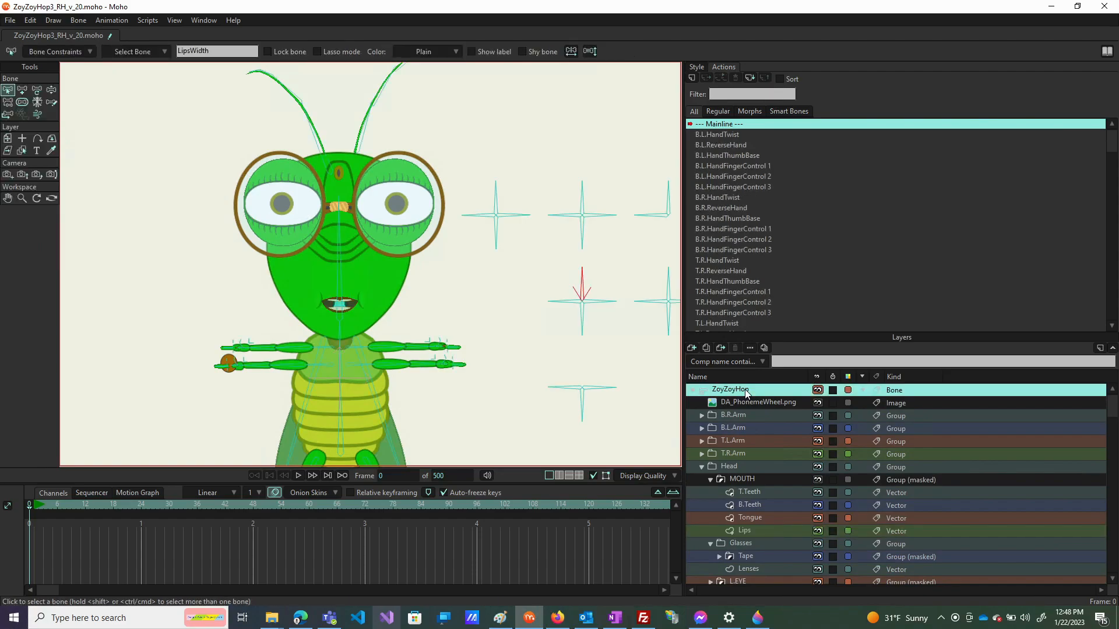
{"action": "left_click", "coordinate": [50, 91]}
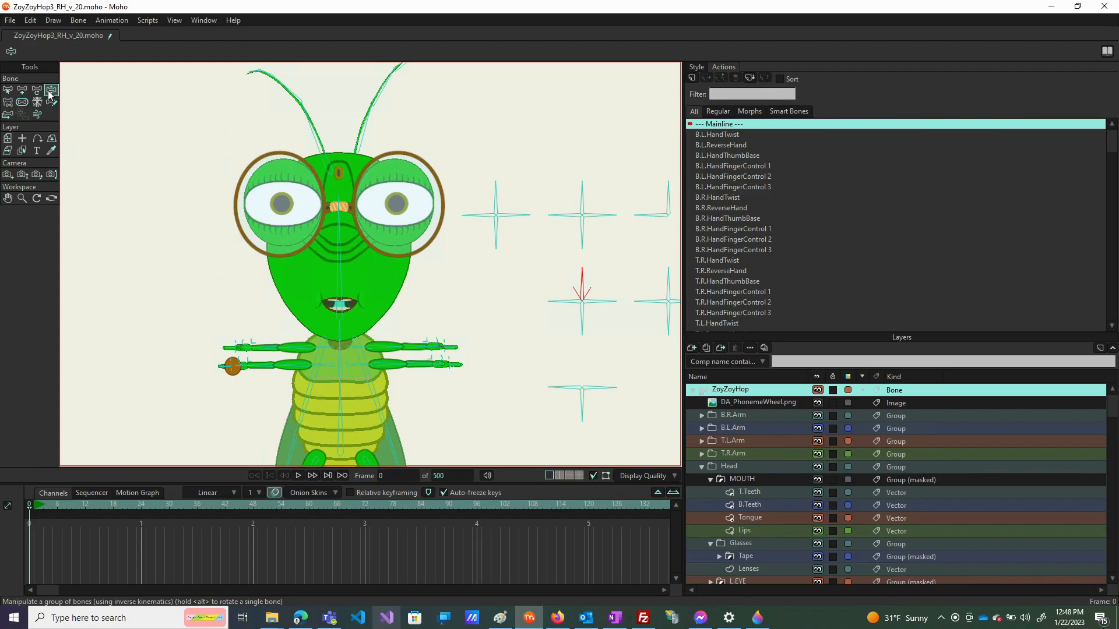
{"action": "left_click", "coordinate": [8, 93]}
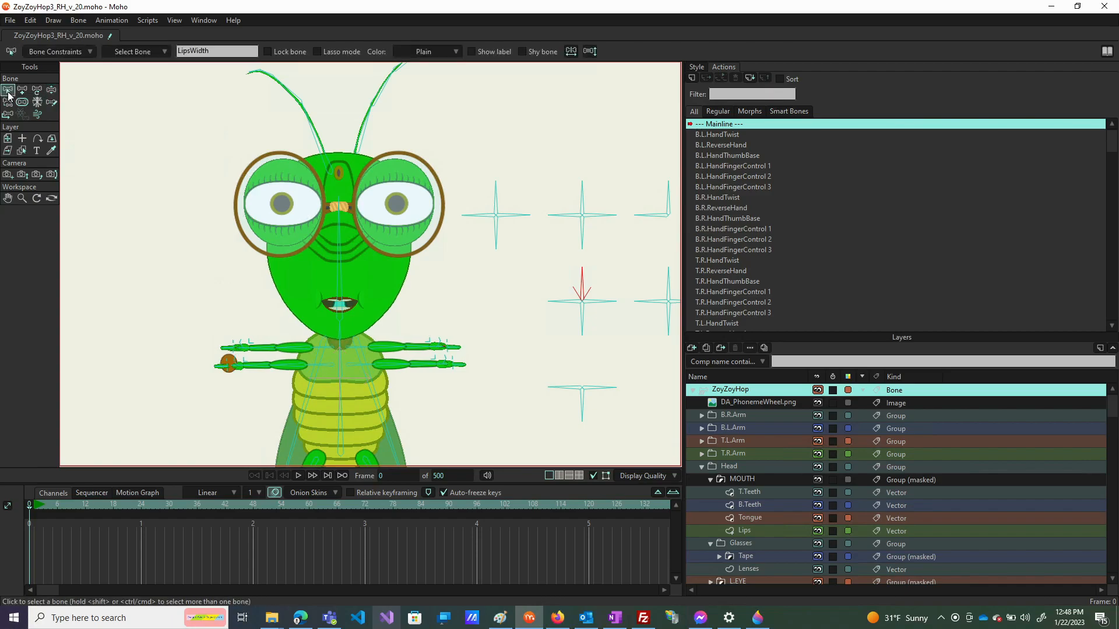
{"action": "left_click", "coordinate": [50, 92]}
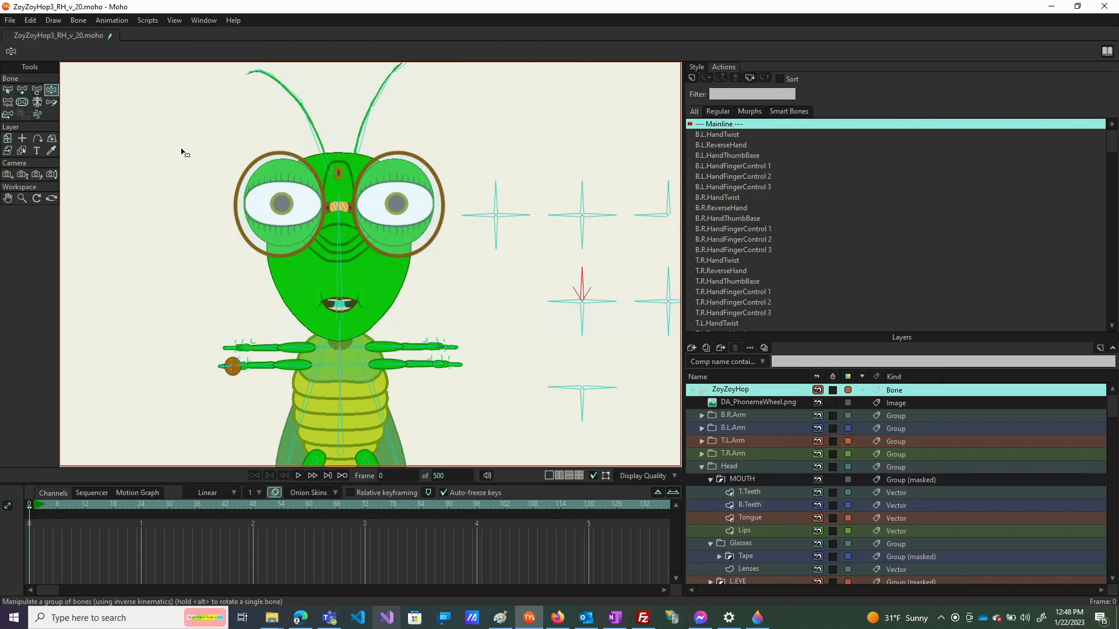
Examine the grasshopper's arm and body poses in the B.Arms_u_d and Abdomen_u_d smart bone actions
{"action": "scroll", "coordinate": [718, 302], "scroll_direction": "down", "scroll_amount": 4}
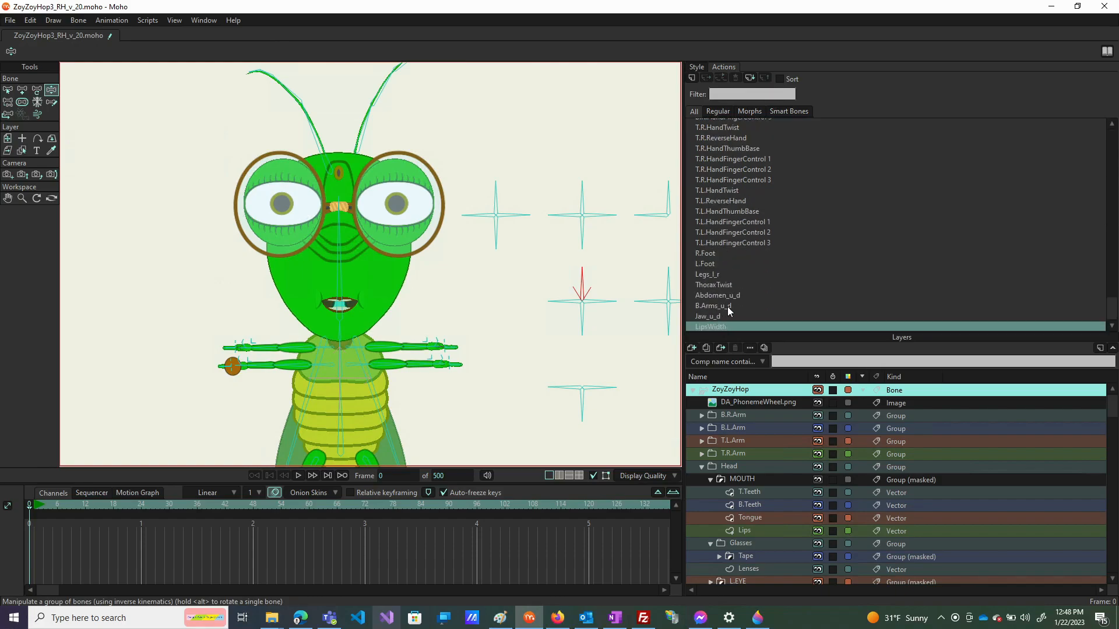
{"action": "double_click", "coordinate": [728, 306]}
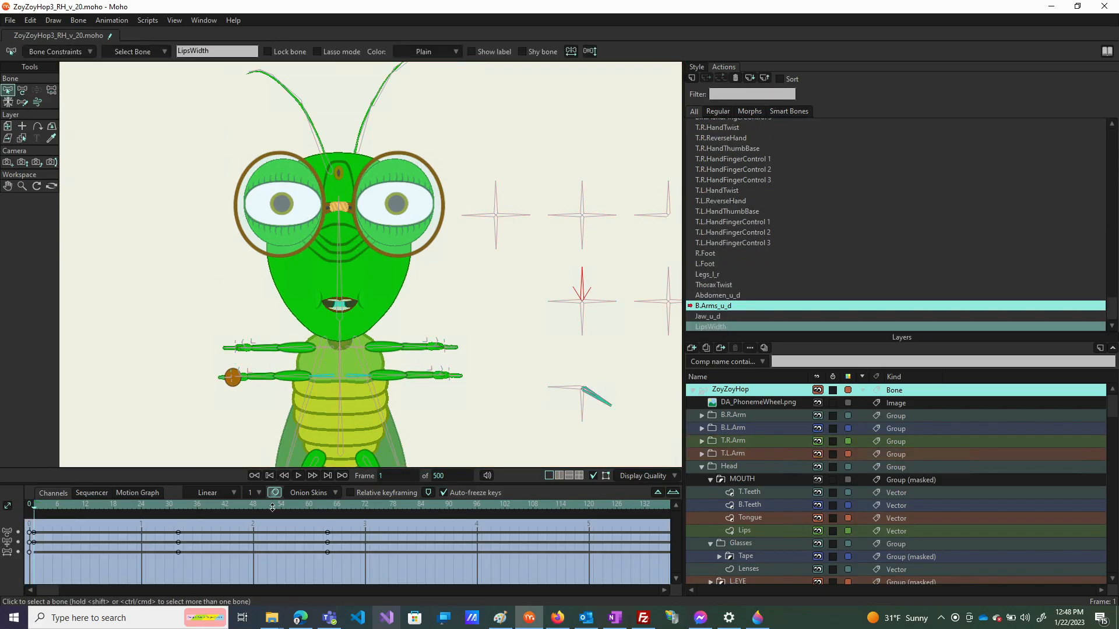
{"action": "double_click", "coordinate": [720, 297]}
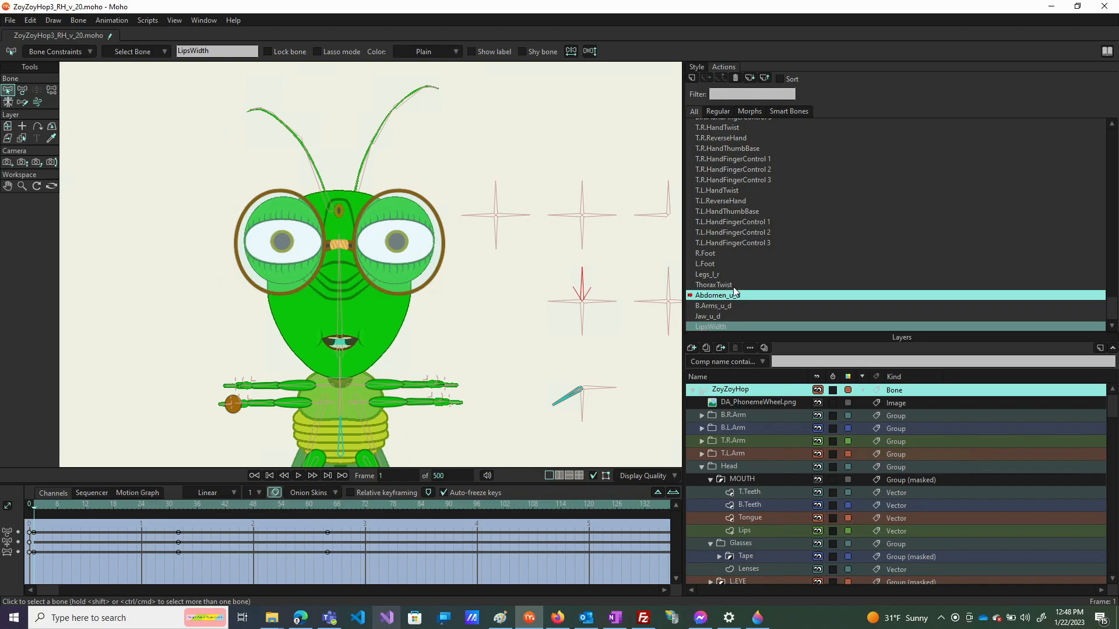
At frame 32 of the ThoraxTwist action, select all the arm and upper-body bones and reset their scale
{"action": "left_click", "coordinate": [722, 287]}
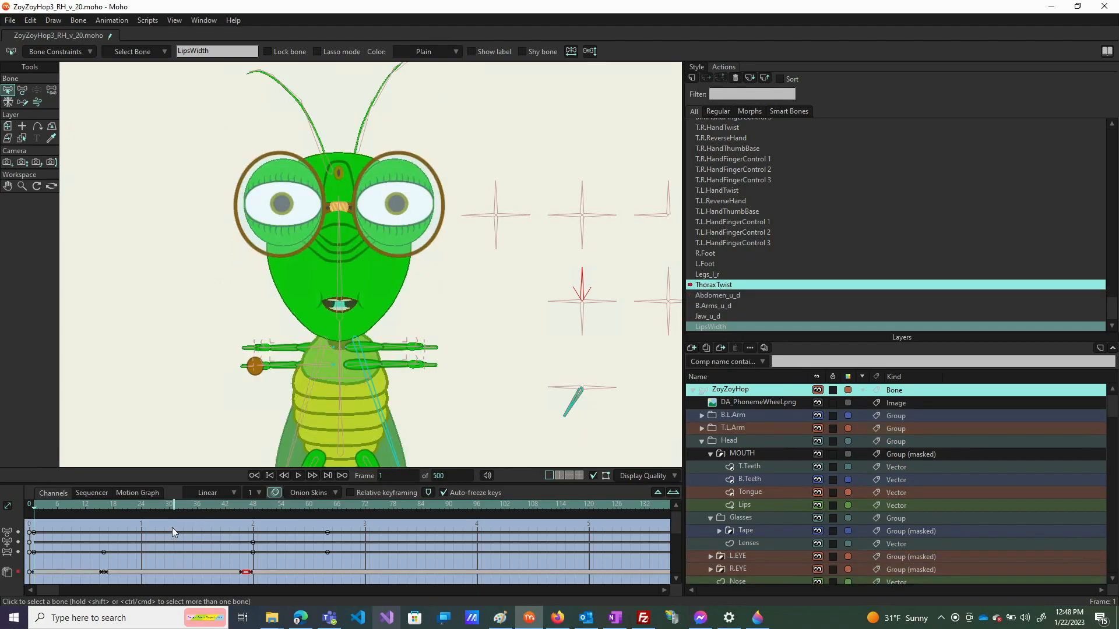
{"action": "left_click", "coordinate": [179, 507]}
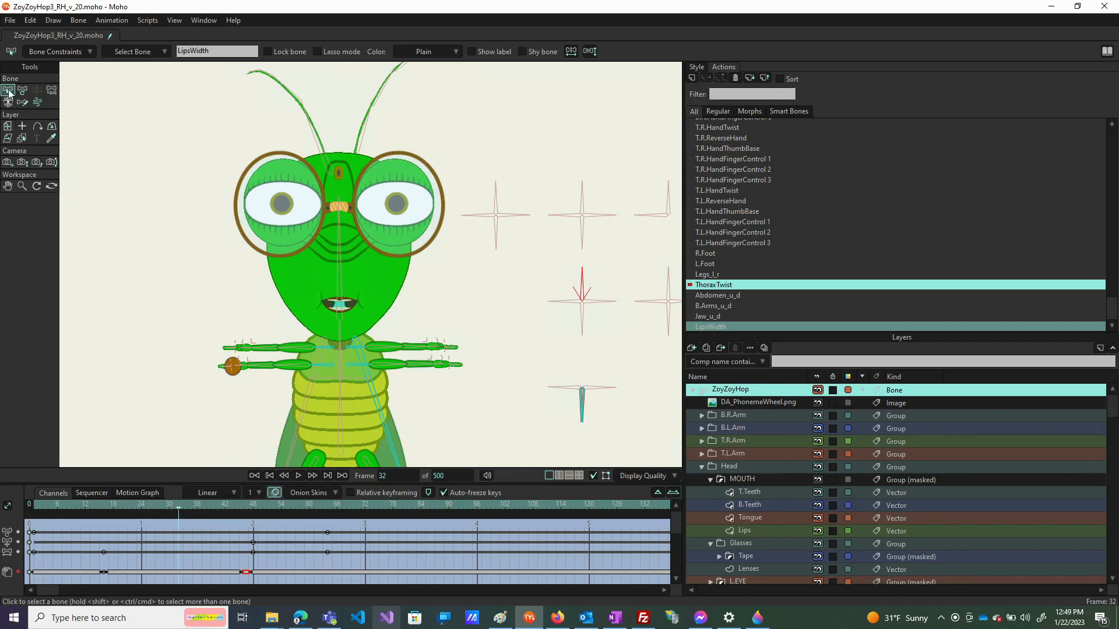
{"action": "left_click_drag", "start_coordinate": [503, 370], "coordinate": [146, 347]}
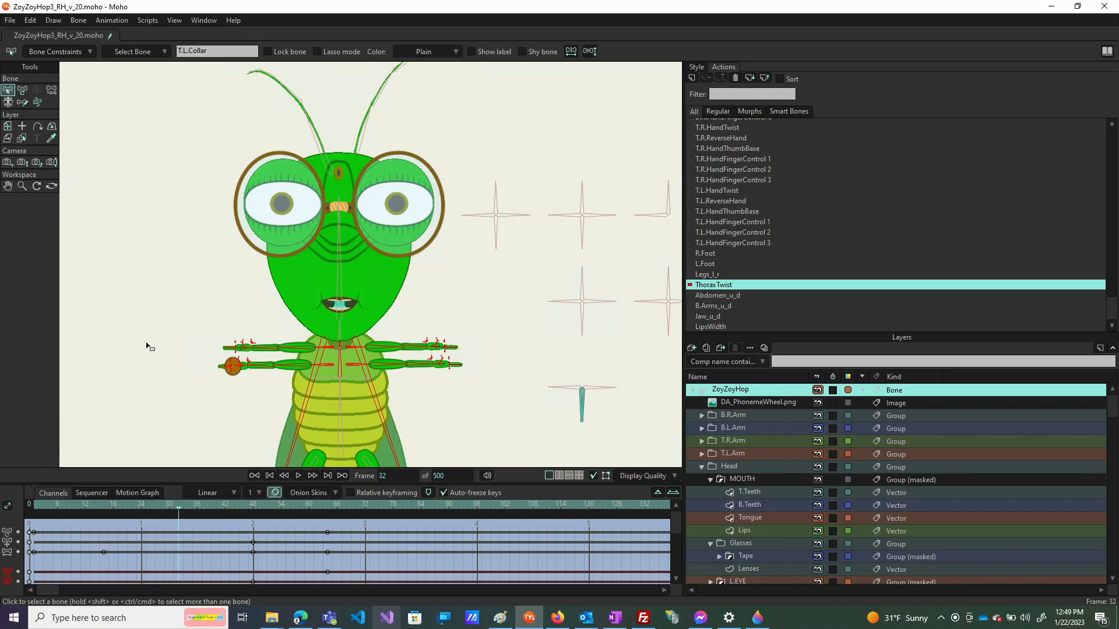
{"action": "left_click", "coordinate": [23, 94]}
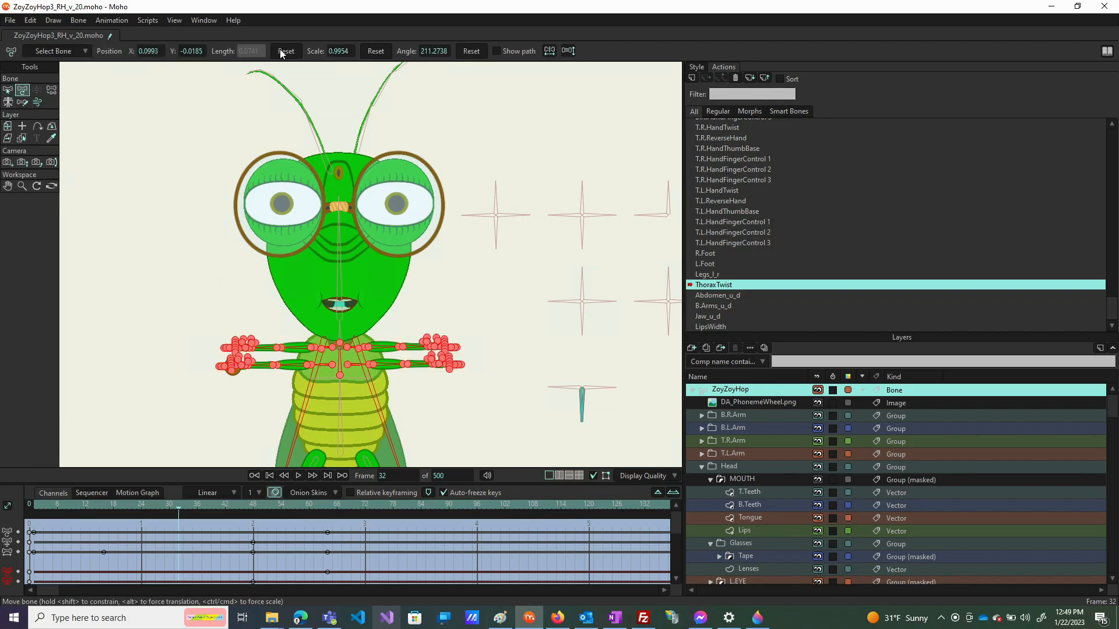
{"action": "left_click", "coordinate": [376, 52]}
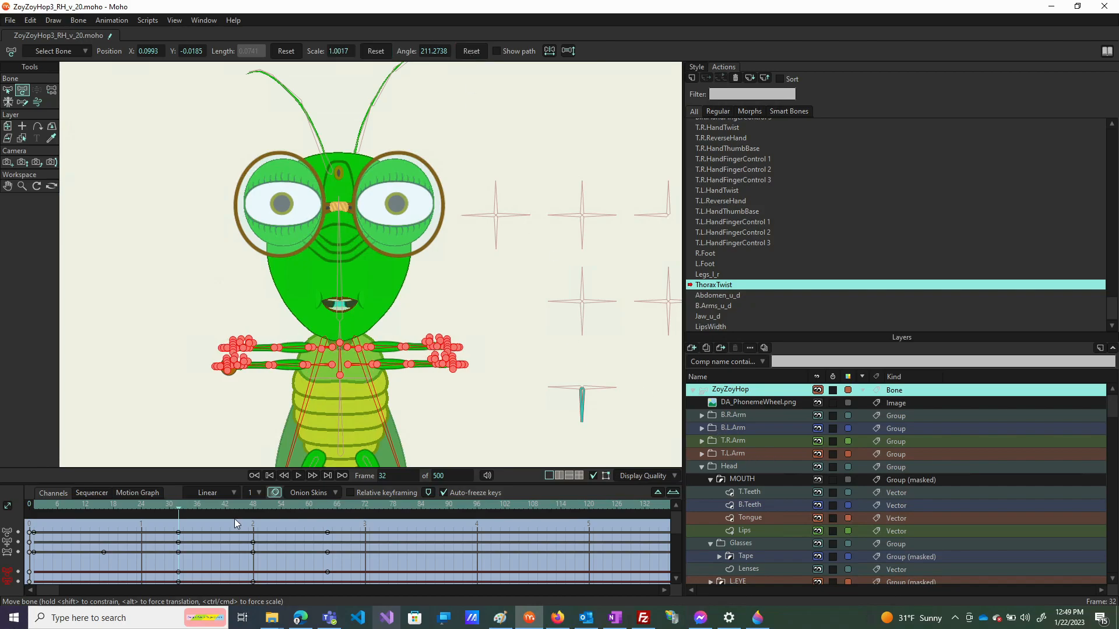
Return to the Mainline action and compare the arm pose between the Select Bone, Transform Bone and Manipulate Bones tools
{"action": "scroll", "coordinate": [750, 131], "scroll_direction": "up", "scroll_amount": 4}
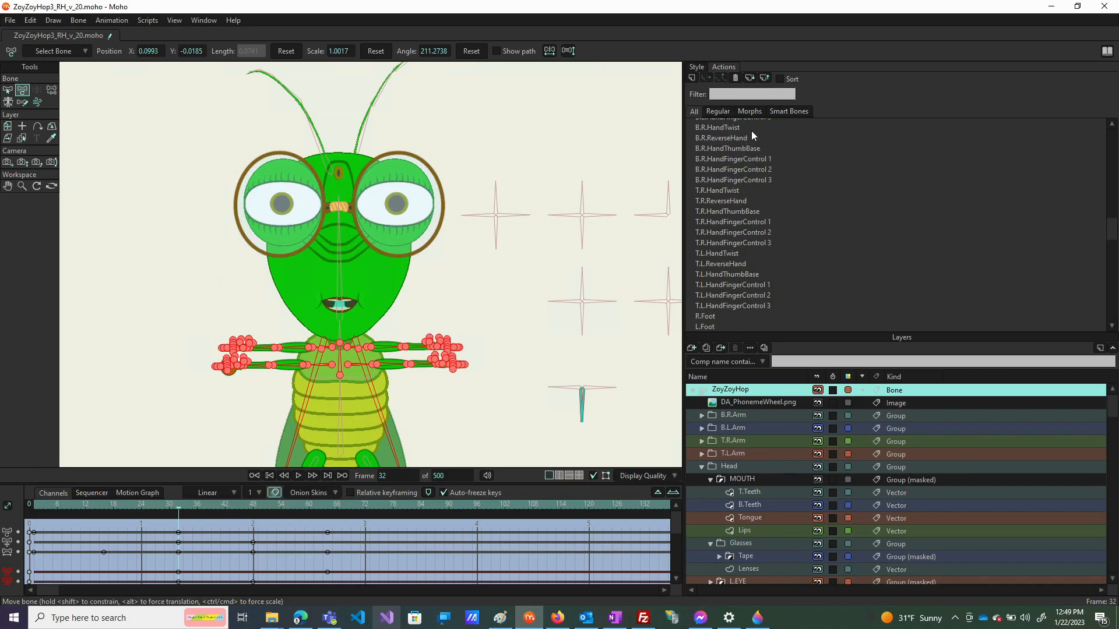
{"action": "double_click", "coordinate": [730, 124]}
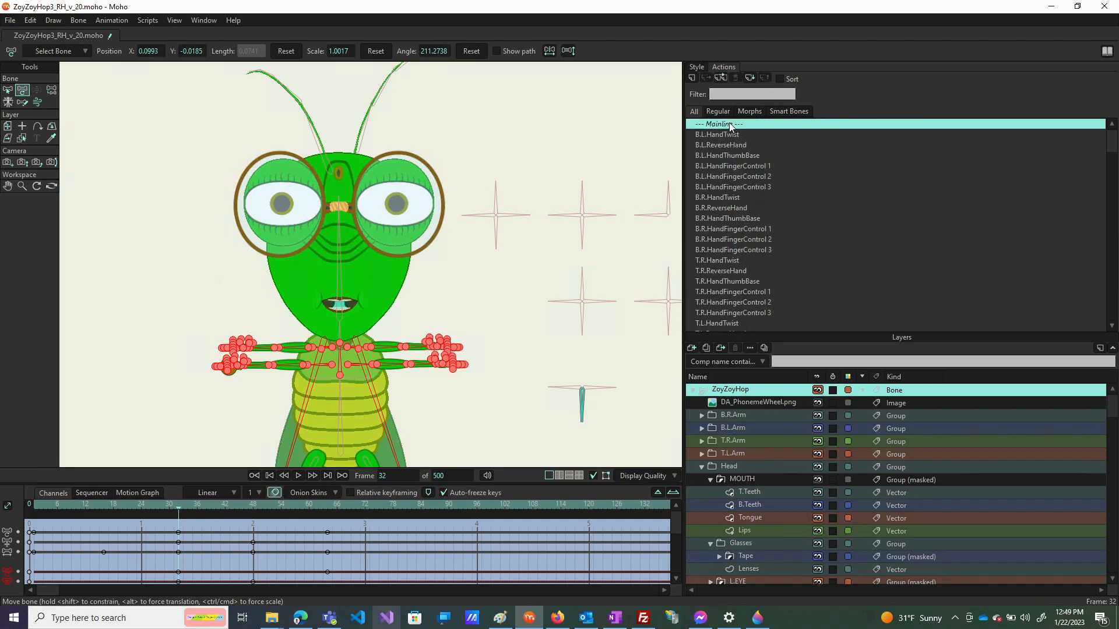
{"action": "left_click", "coordinate": [7, 90]}
{"action": "left_click", "coordinate": [107, 112]}
{"action": "left_click", "coordinate": [36, 91]}
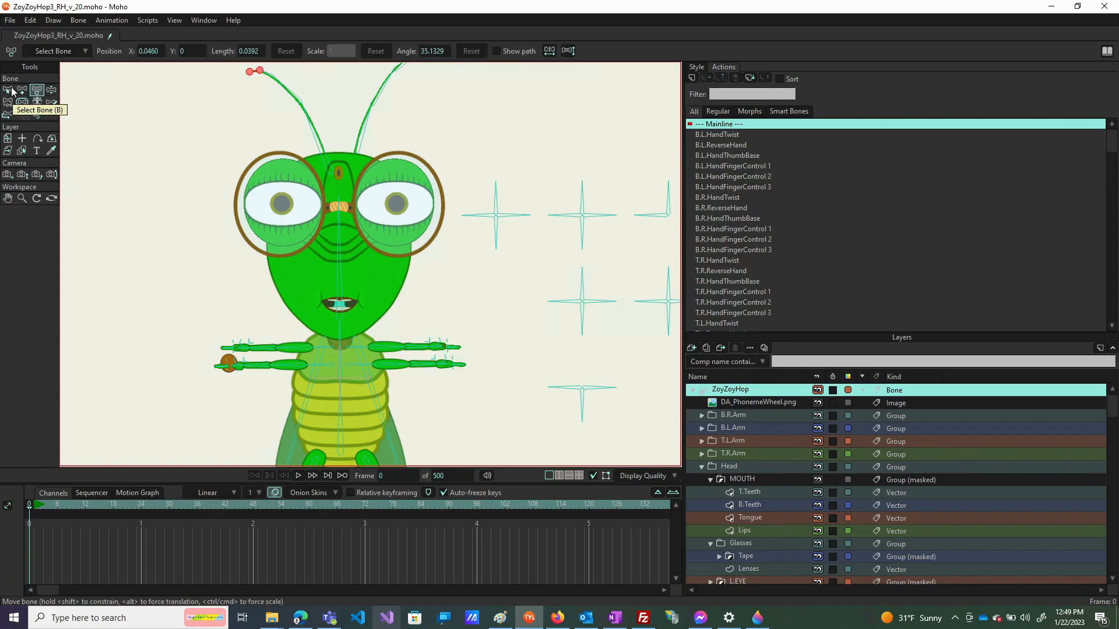
{"action": "left_click", "coordinate": [51, 91]}
{"action": "left_click", "coordinate": [7, 90]}
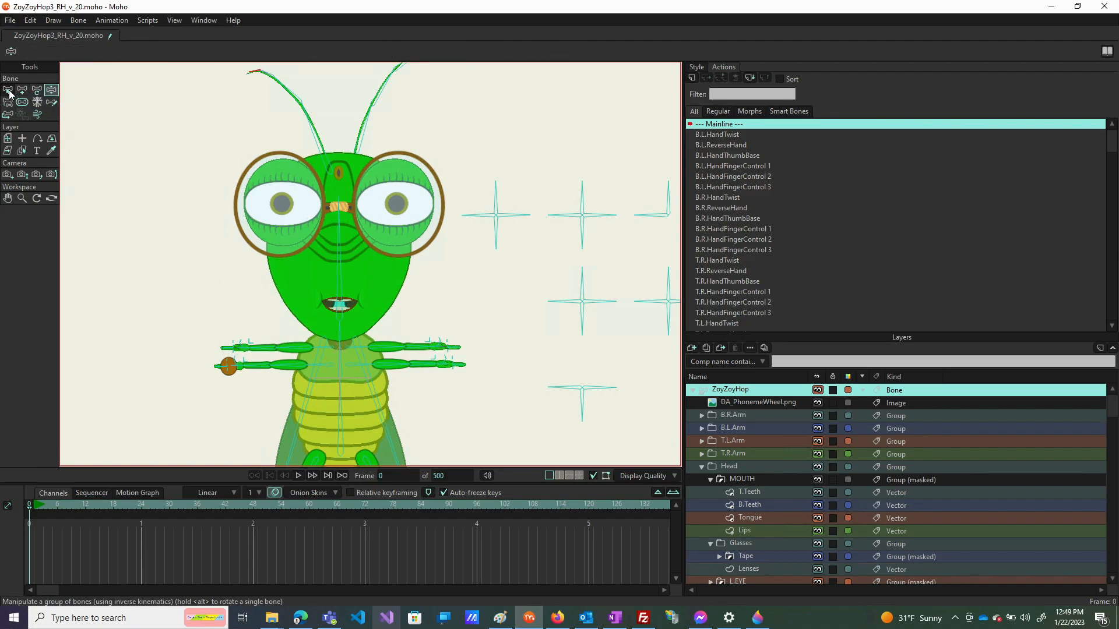
{"action": "left_click", "coordinate": [52, 91]}
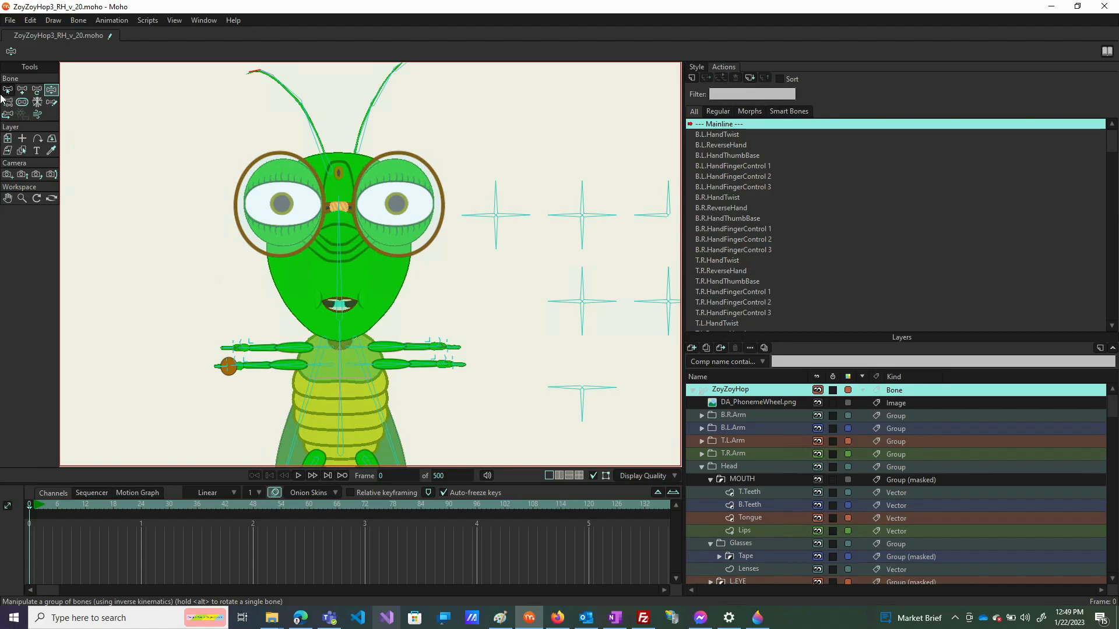
{"action": "left_click", "coordinate": [7, 91]}
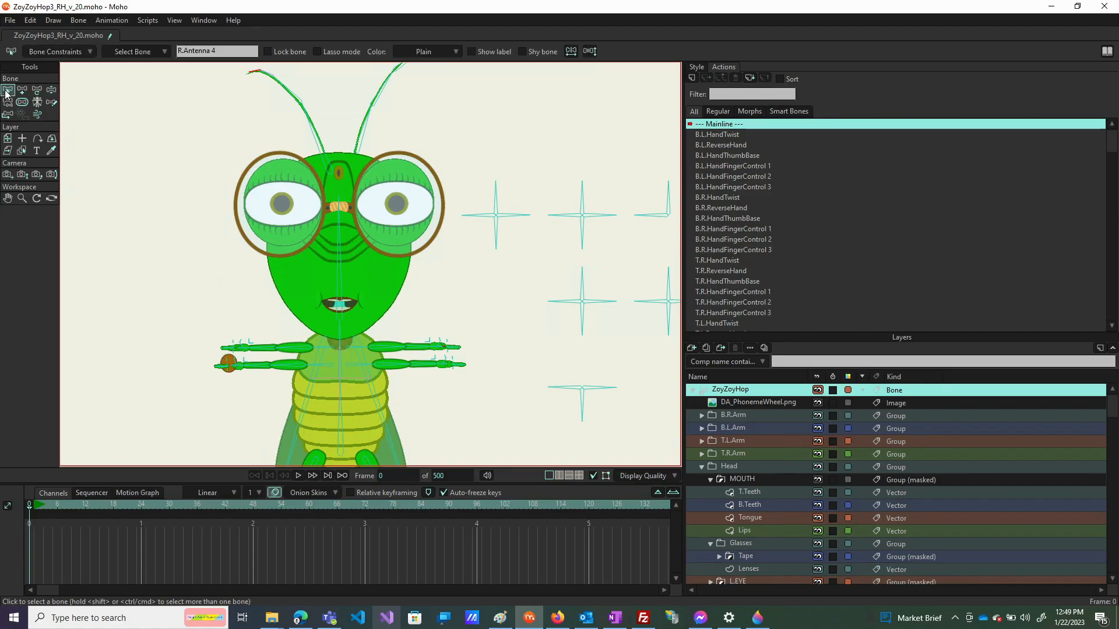
{"action": "left_click", "coordinate": [52, 90]}
At frame 32 of the Jaw_u_d action, examine the transform values of the B.Teeth layer's selected points
{"action": "scroll", "coordinate": [749, 295], "scroll_direction": "down", "scroll_amount": 2}
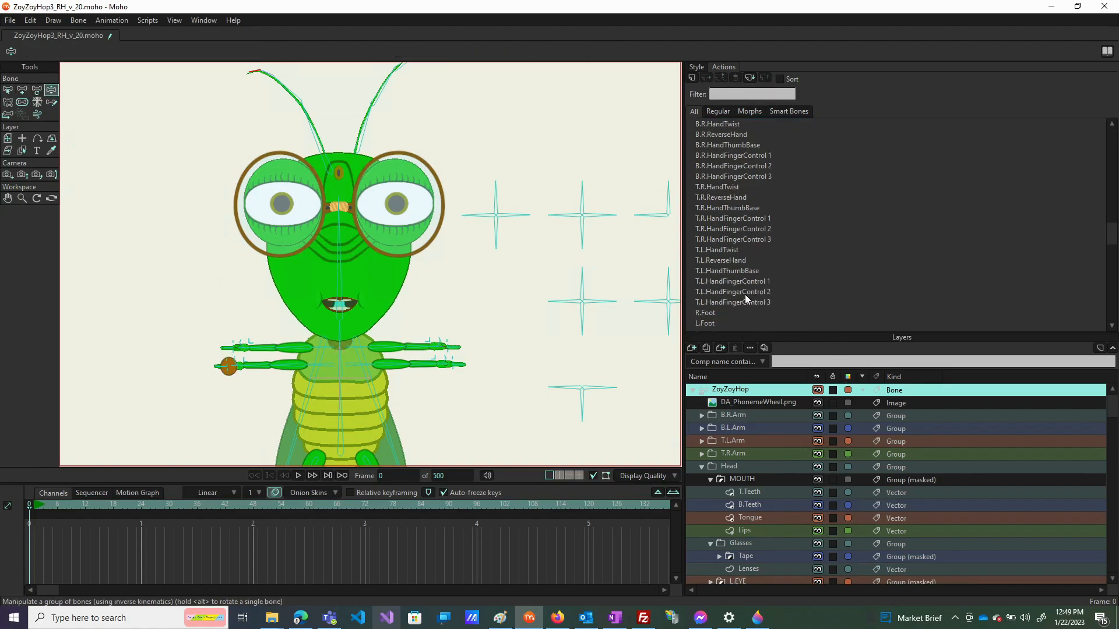
{"action": "scroll", "coordinate": [744, 295], "scroll_direction": "down", "scroll_amount": 2}
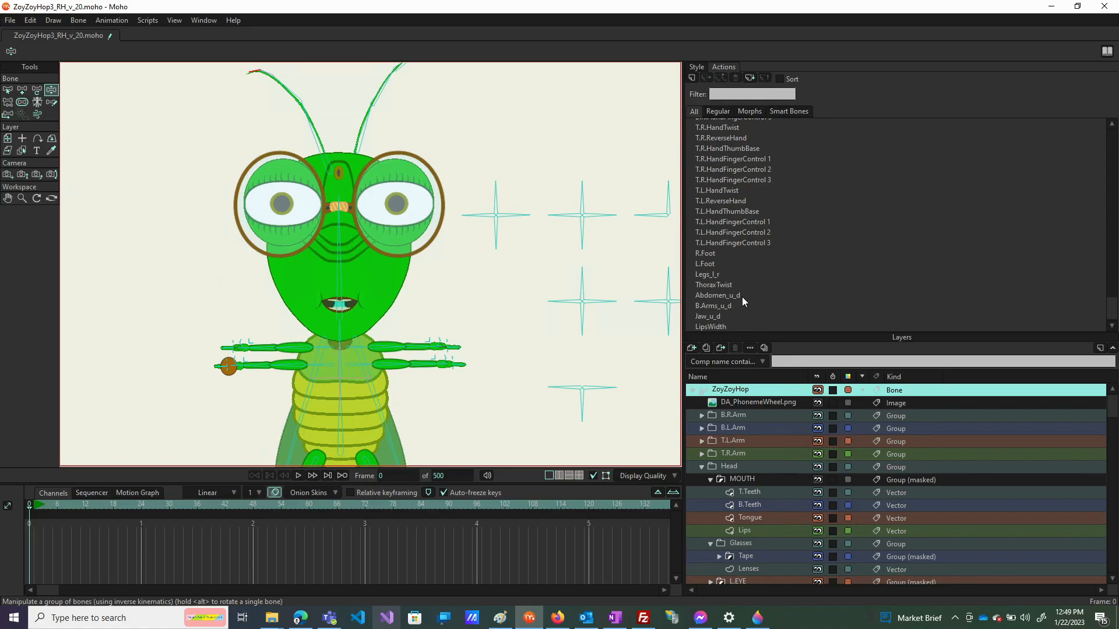
{"action": "double_click", "coordinate": [709, 317]}
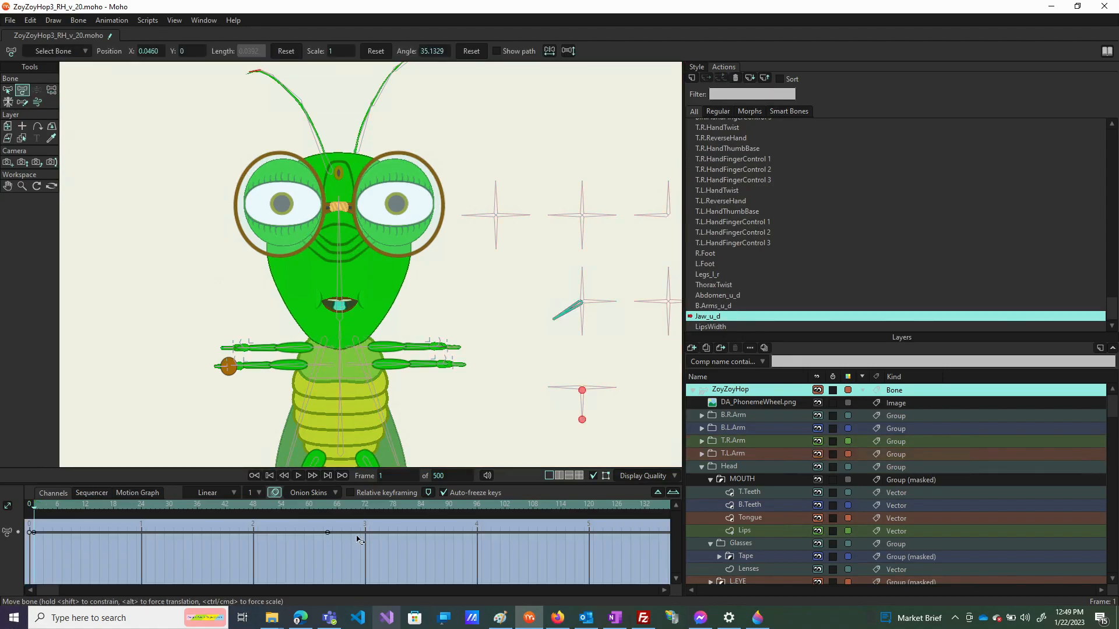
{"action": "left_click", "coordinate": [178, 508]}
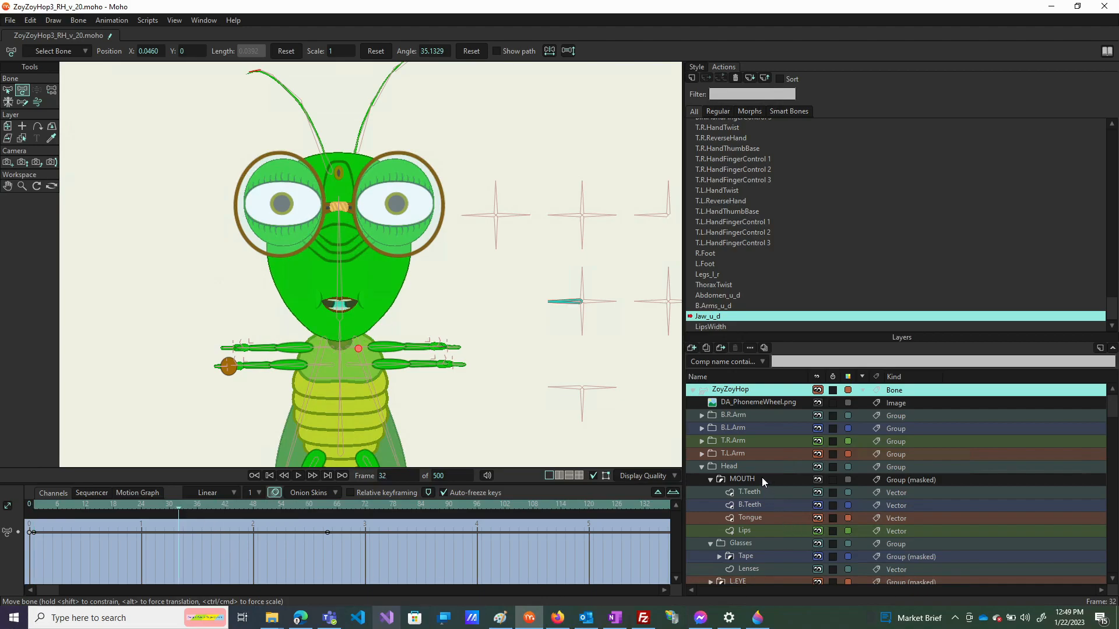
{"action": "scroll", "coordinate": [761, 478], "scroll_direction": "down", "scroll_amount": 2}
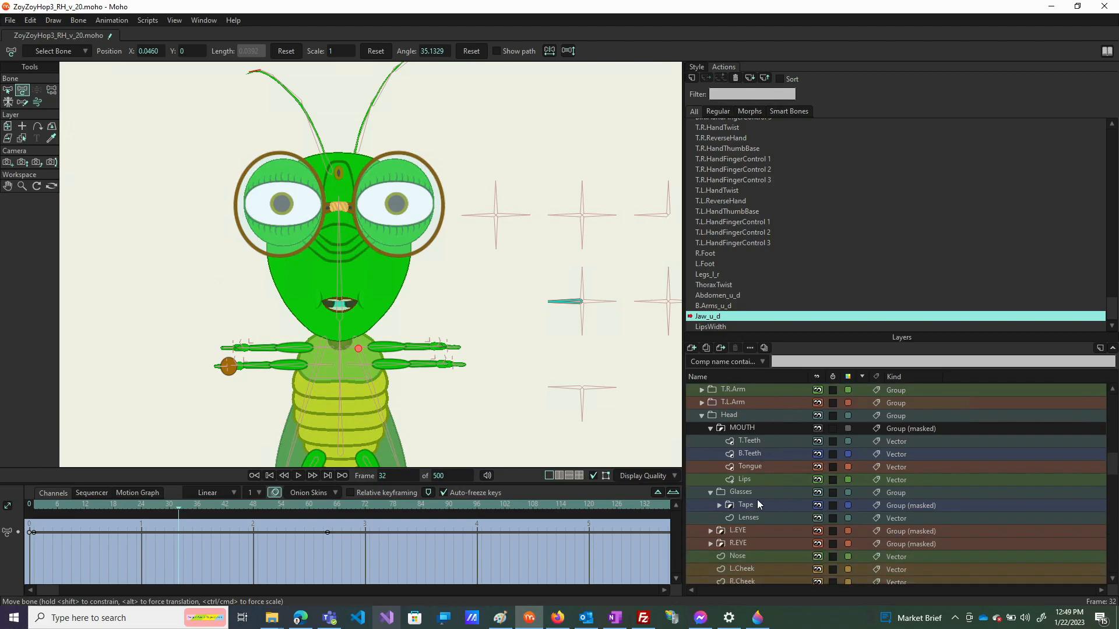
{"action": "left_click", "coordinate": [760, 456]}
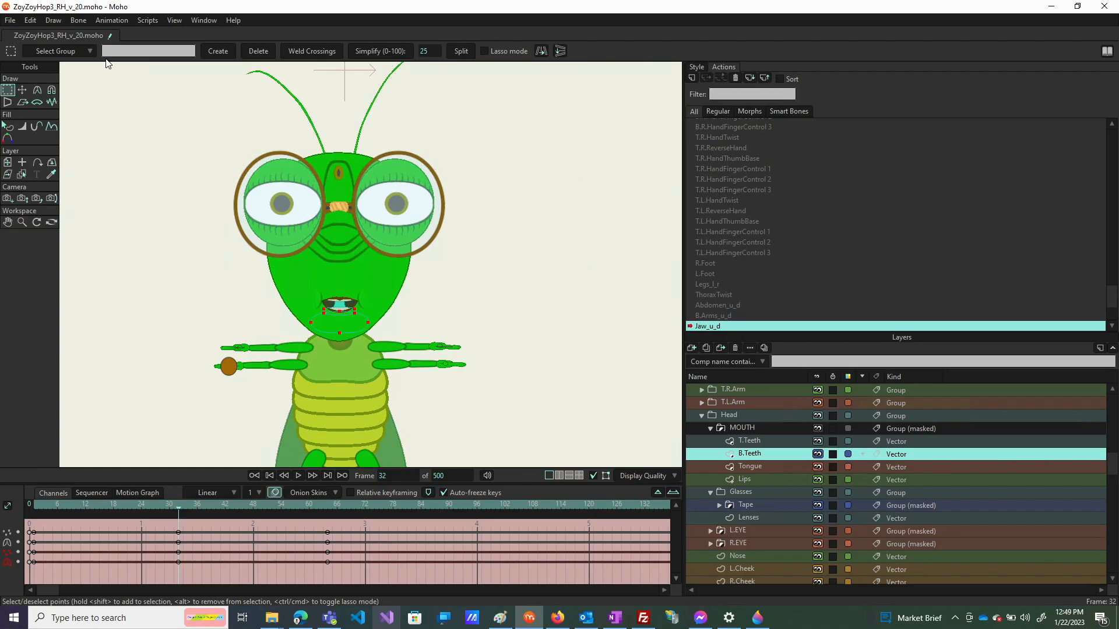
{"action": "left_click", "coordinate": [22, 91]}
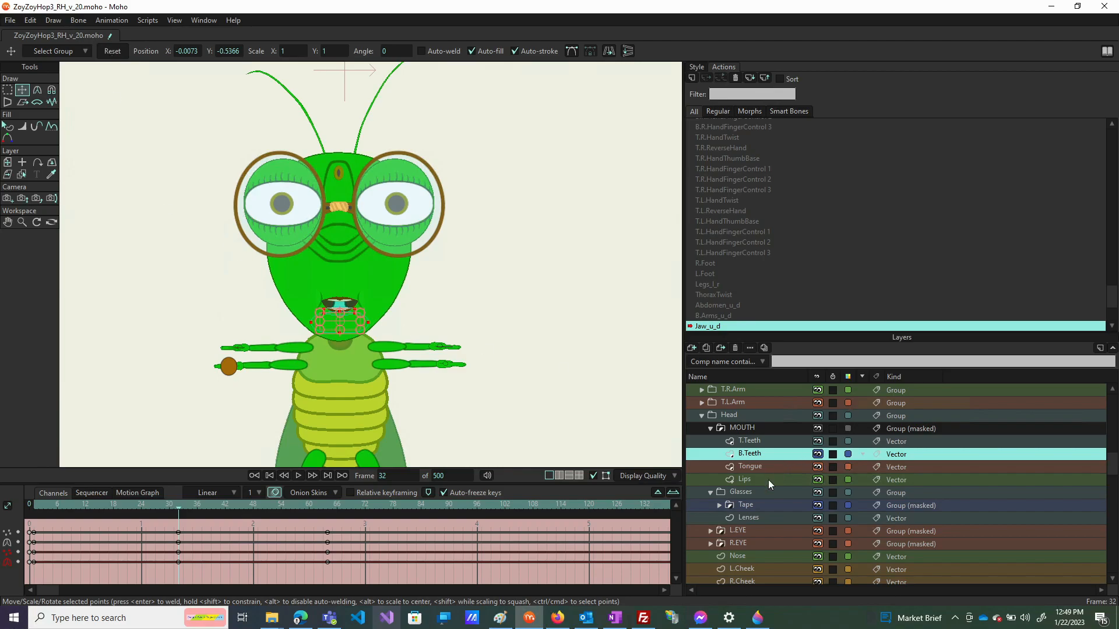
Reset the Skull layer's selected chin points to their rest position at frame 32 of the Jaw_u_d action
{"action": "scroll", "coordinate": [762, 510], "scroll_direction": "down", "scroll_amount": 5}
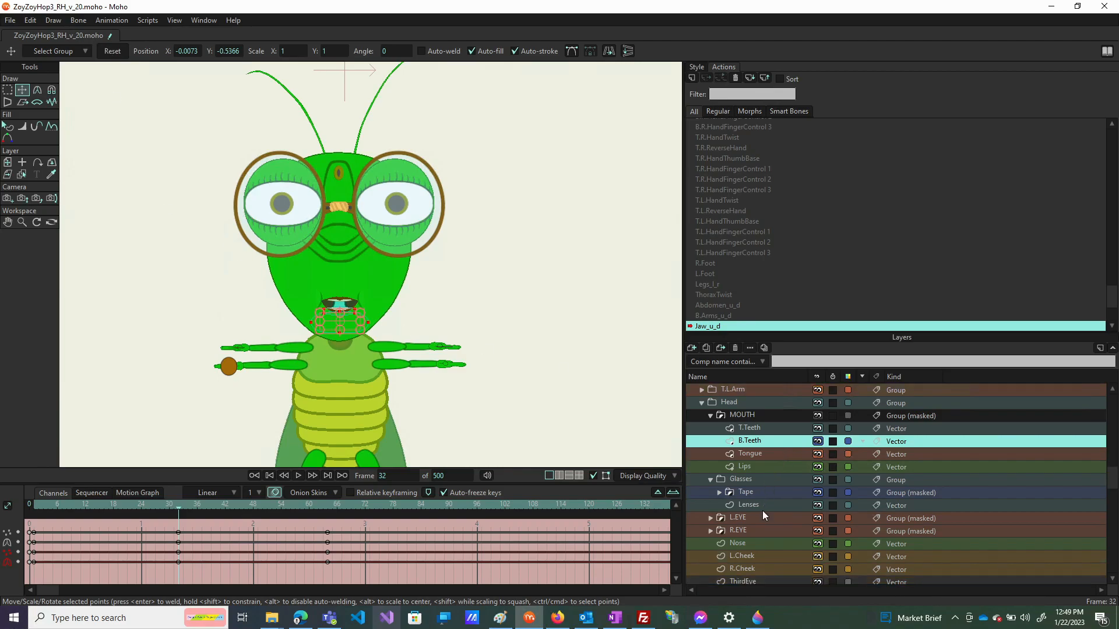
{"action": "left_click", "coordinate": [761, 545]}
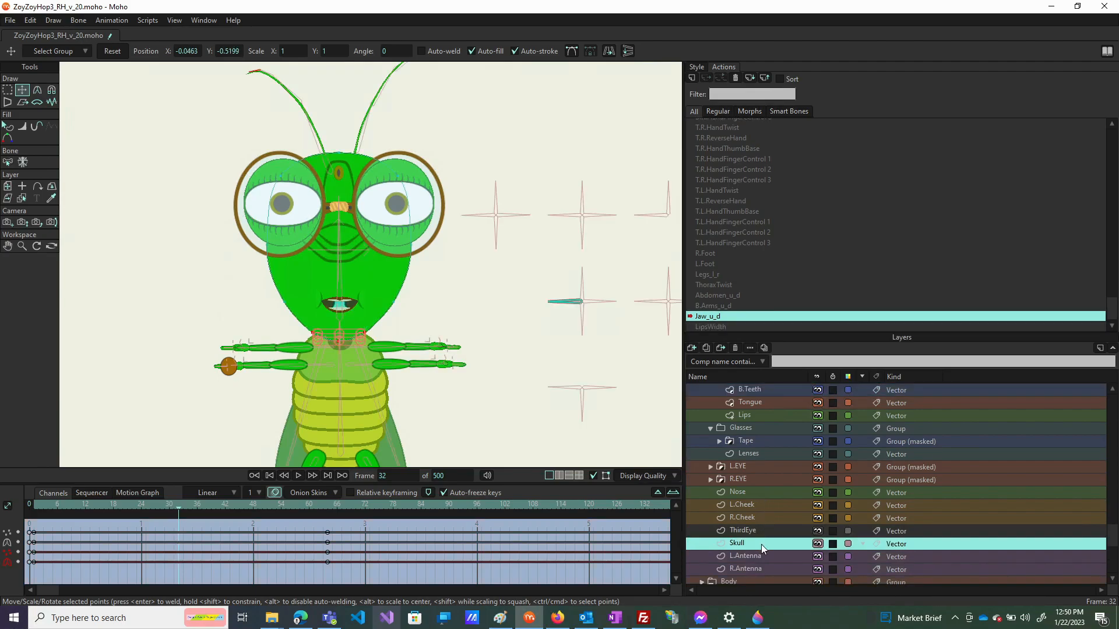
{"action": "left_click", "coordinate": [112, 53]}
Return to the ZoyZoyHop bone layer in the Mainline action and recheck the arm pose with the Select Bone and Manipulate Bones tools
{"action": "scroll", "coordinate": [758, 157], "scroll_direction": "up", "scroll_amount": 4}
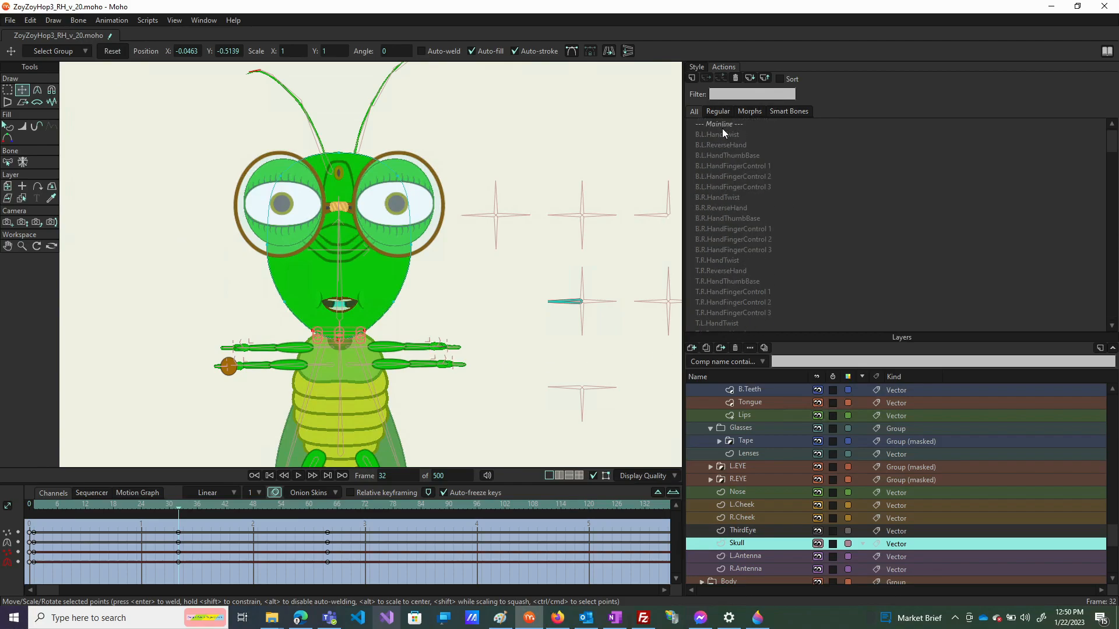
{"action": "left_click", "coordinate": [722, 126]}
{"action": "double_click", "coordinate": [721, 126]}
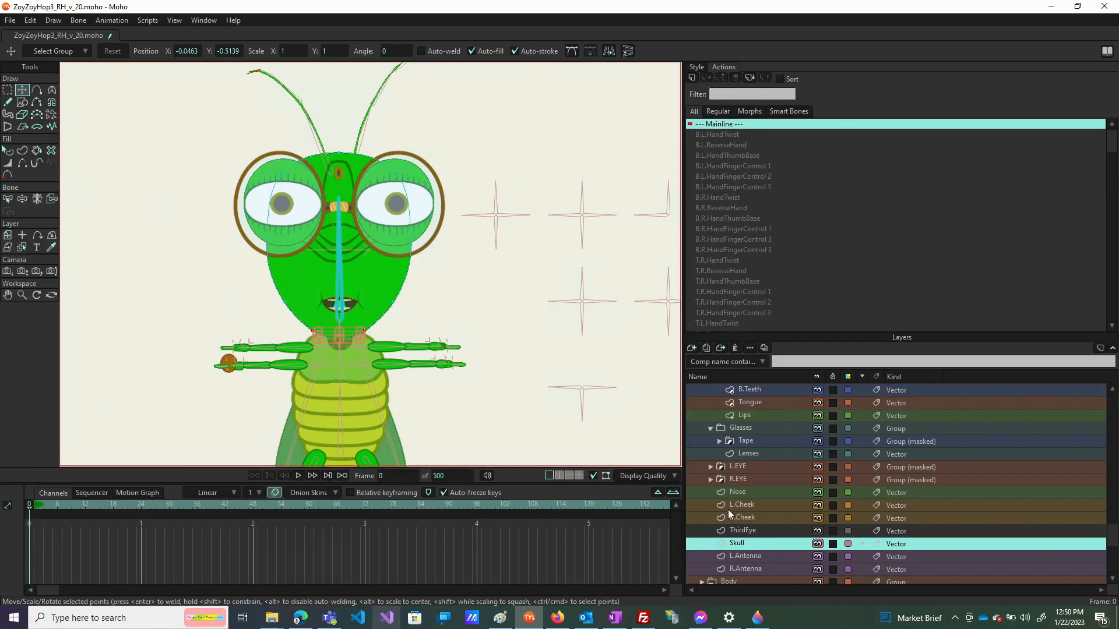
{"action": "scroll", "coordinate": [736, 440], "scroll_direction": "up", "scroll_amount": 3}
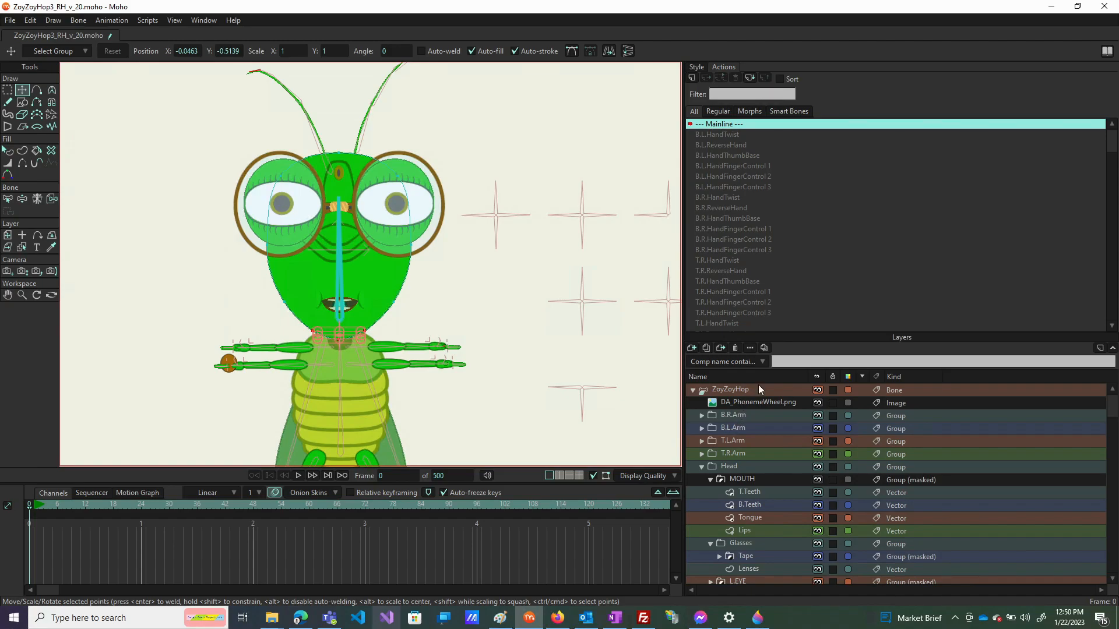
{"action": "left_click", "coordinate": [757, 389]}
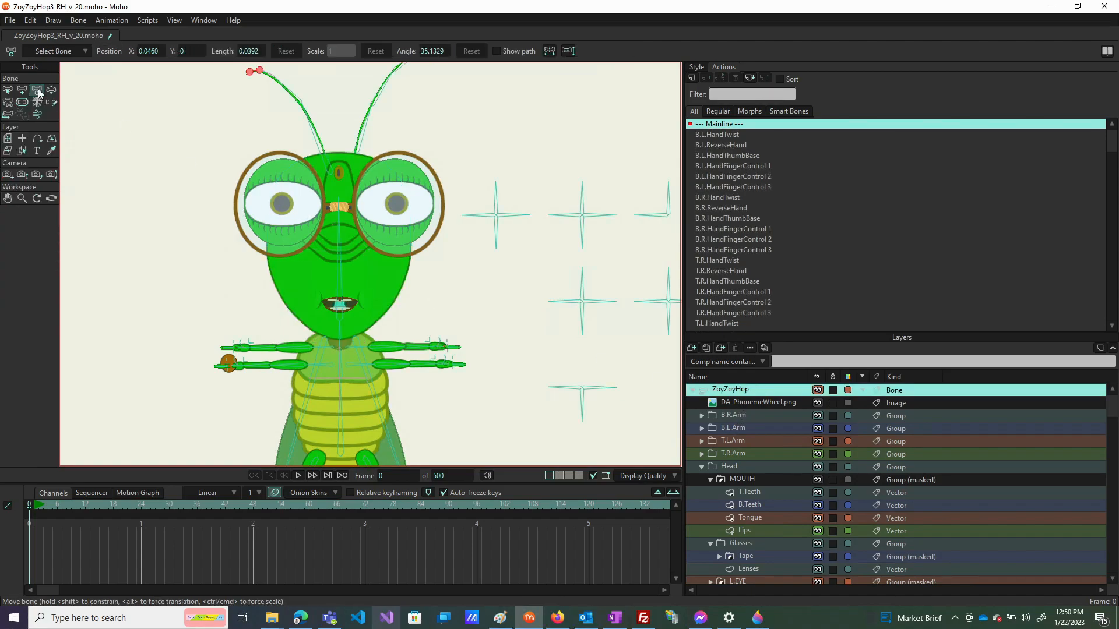
{"action": "left_click", "coordinate": [9, 92]}
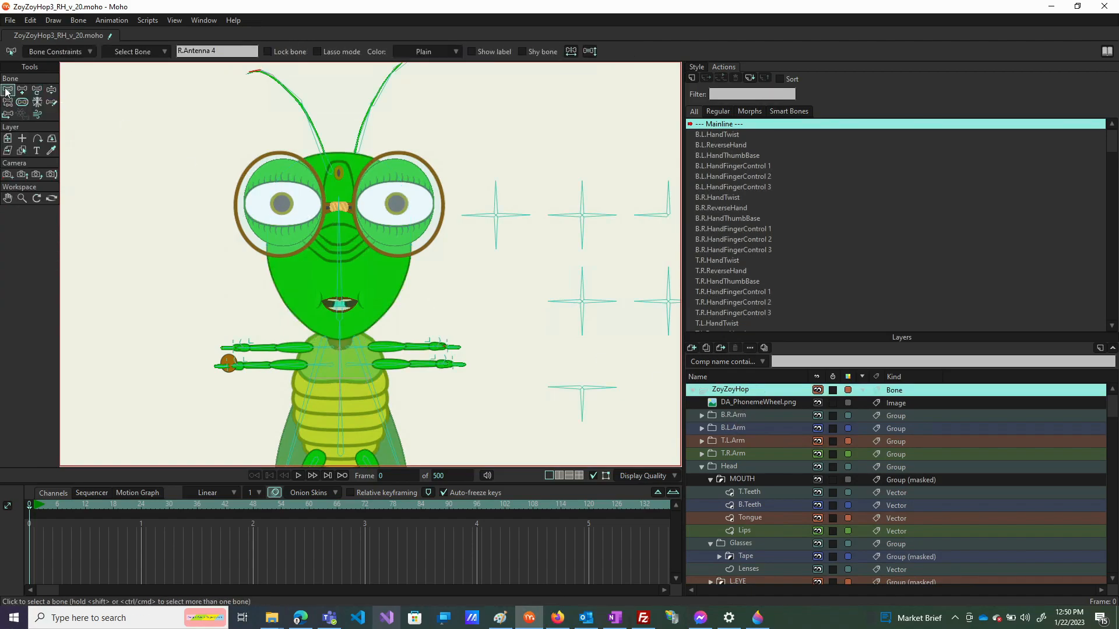
{"action": "left_click", "coordinate": [52, 92]}
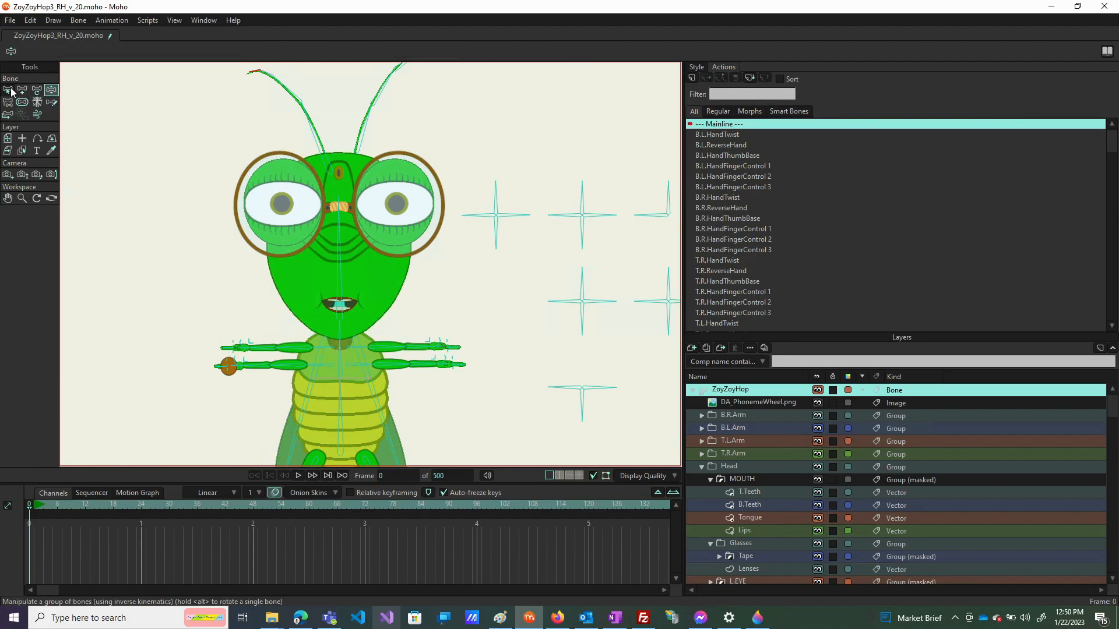
{"action": "left_click", "coordinate": [10, 91]}
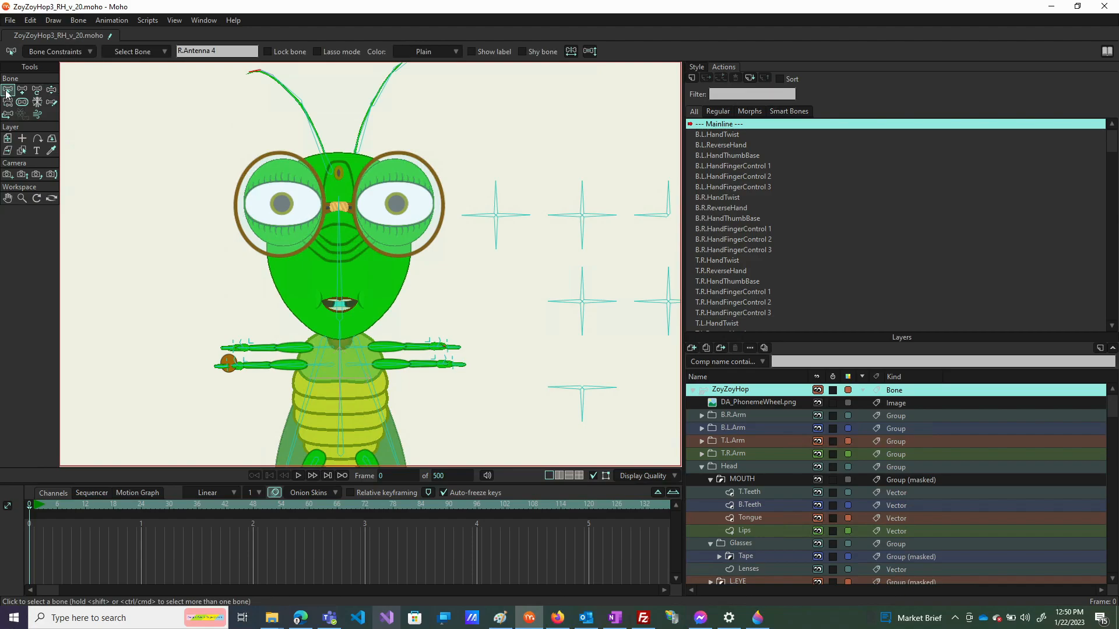
{"action": "left_click", "coordinate": [51, 92]}
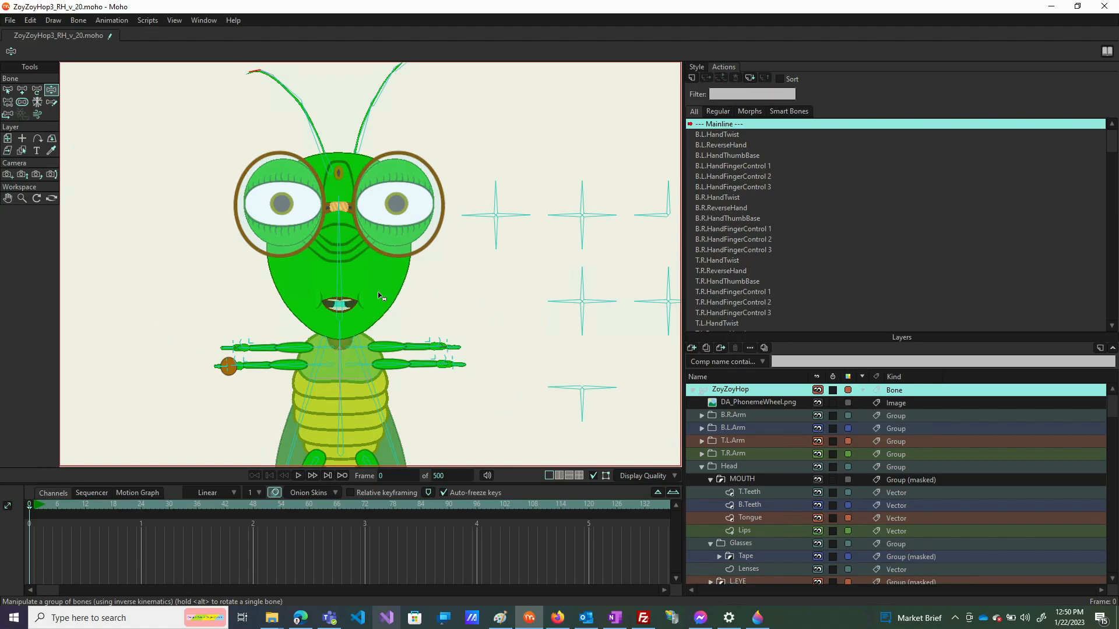
Compare the full-body pose of the grasshopper between the Select Bone and Manipulate Bones tools
{"action": "scroll", "coordinate": [470, 214], "scroll_direction": "down", "scroll_amount": 1}
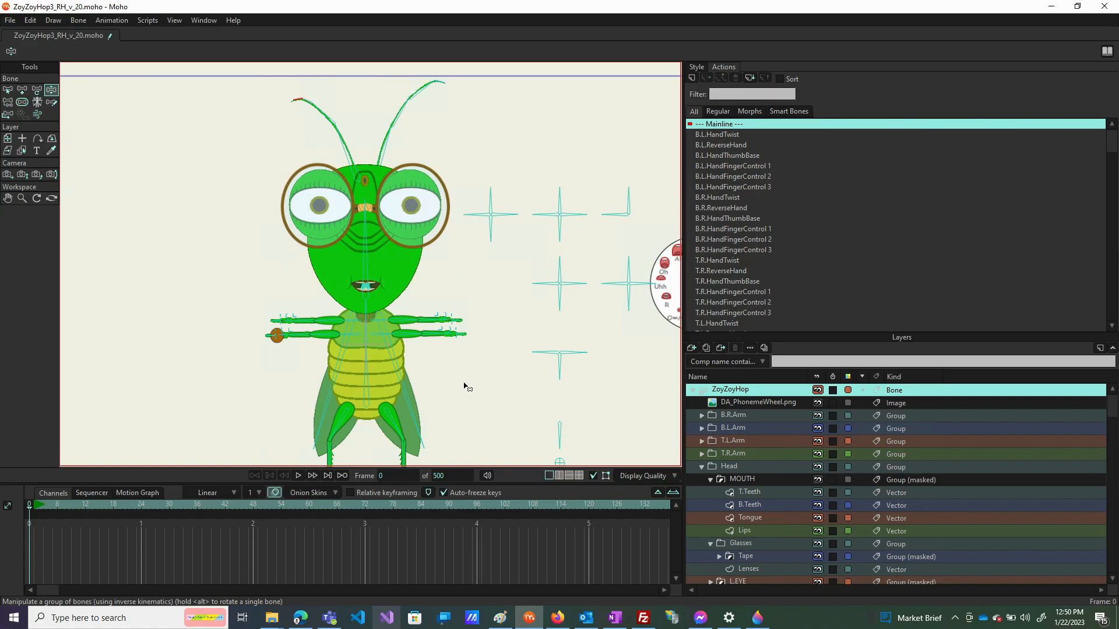
{"action": "left_click_drag", "start_coordinate": [457, 382], "coordinate": [409, 353]}
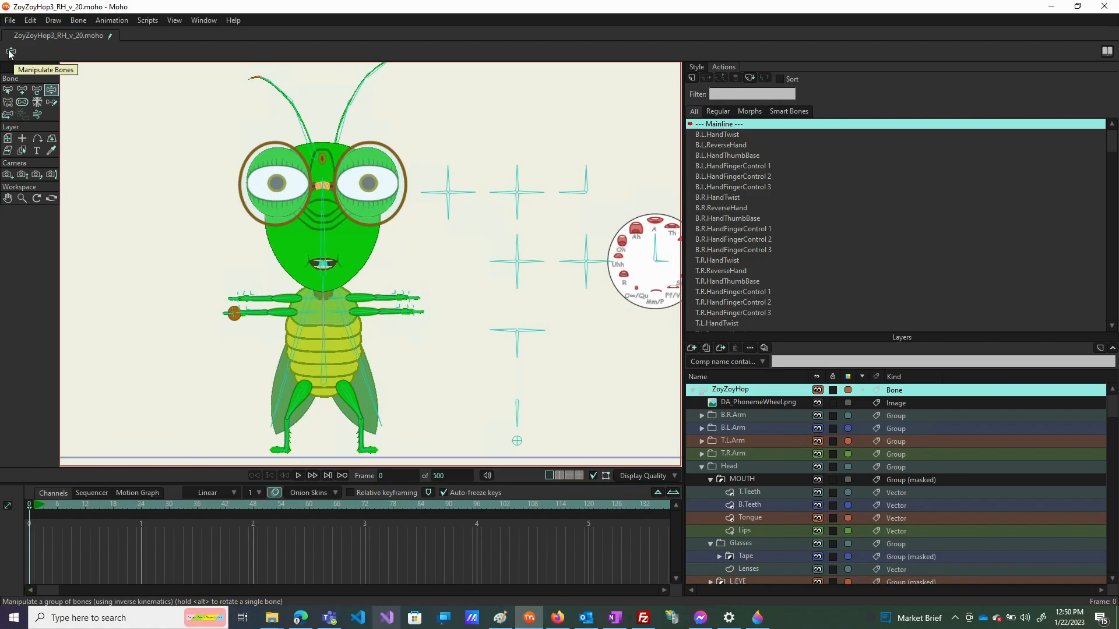
{"action": "left_click", "coordinate": [7, 91]}
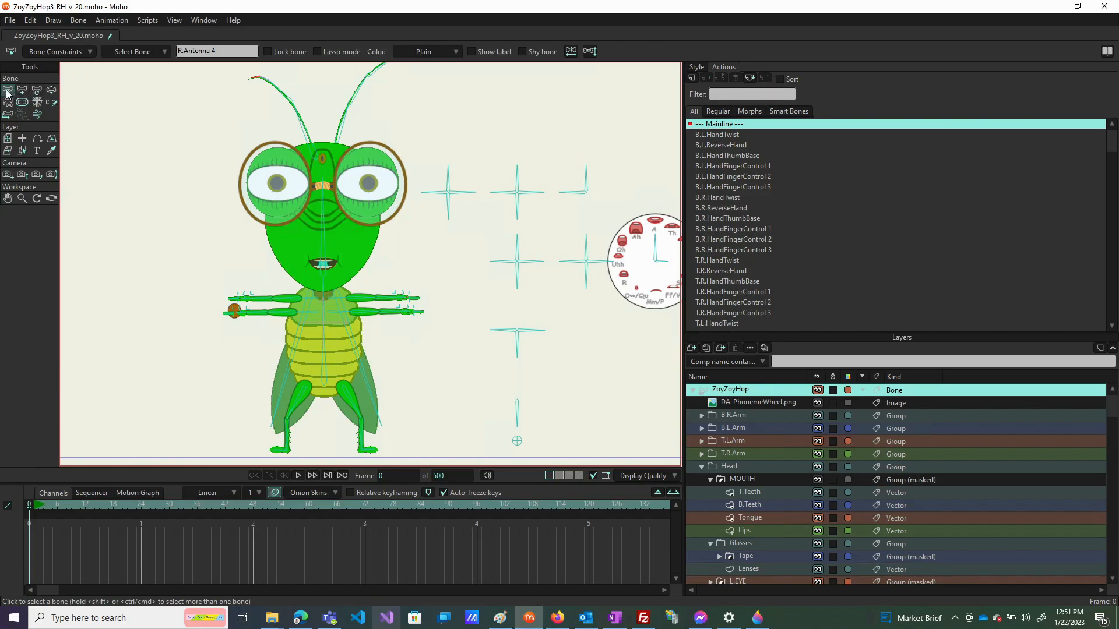
{"action": "left_click", "coordinate": [50, 91]}
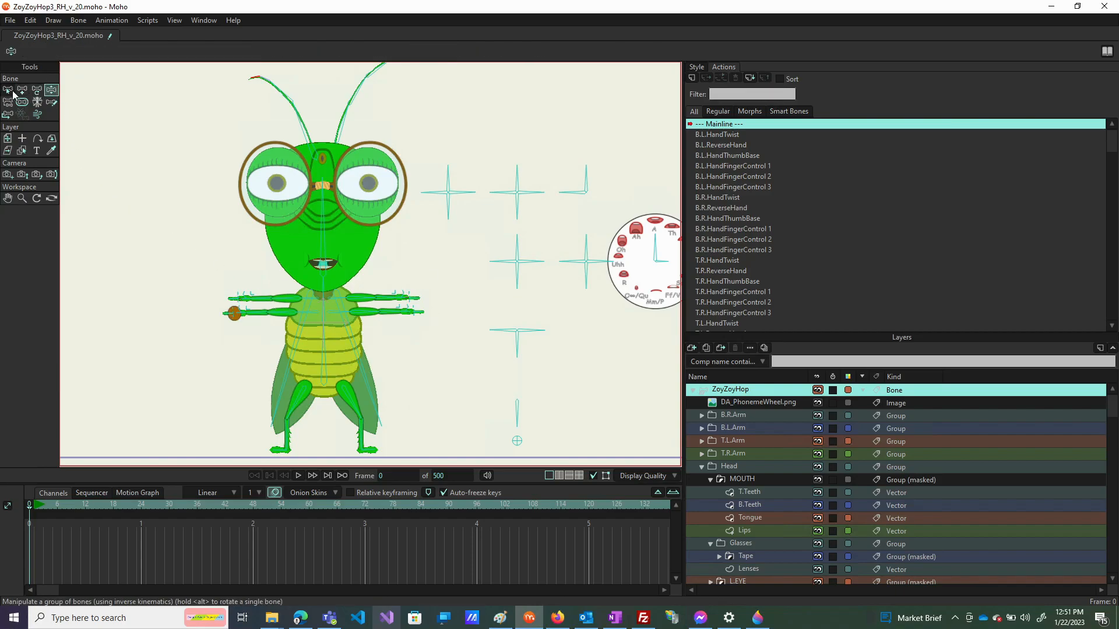
Compare the rest pose between Select Bone and Manipulate Bones, and test rotating the LipsWidth bone at frame 1
{"action": "left_click", "coordinate": [6, 91]}
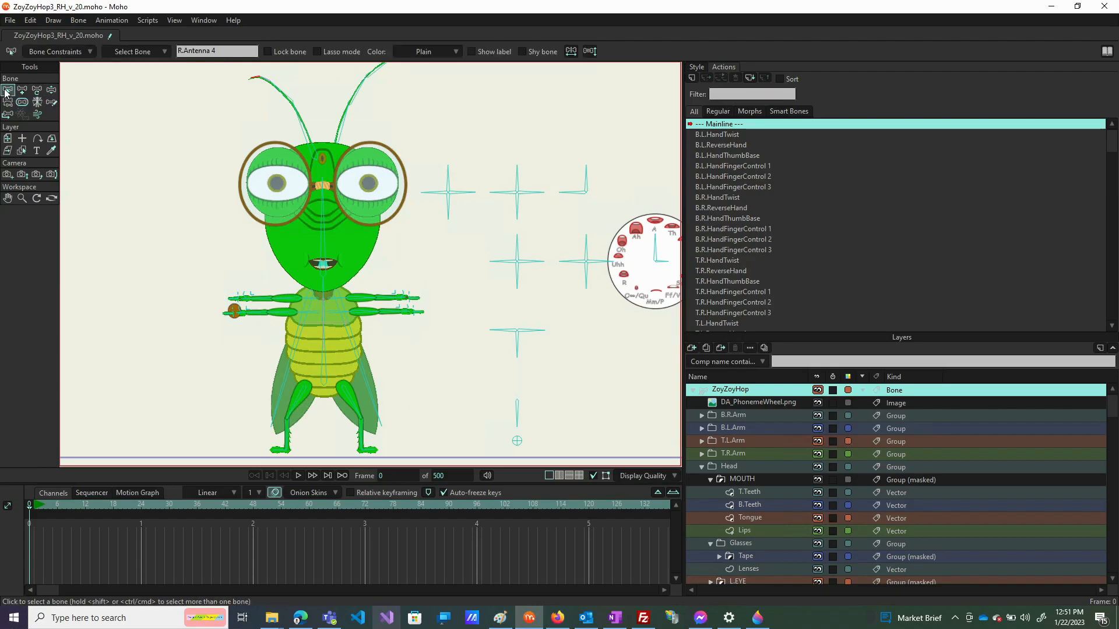
{"action": "left_click", "coordinate": [52, 90]}
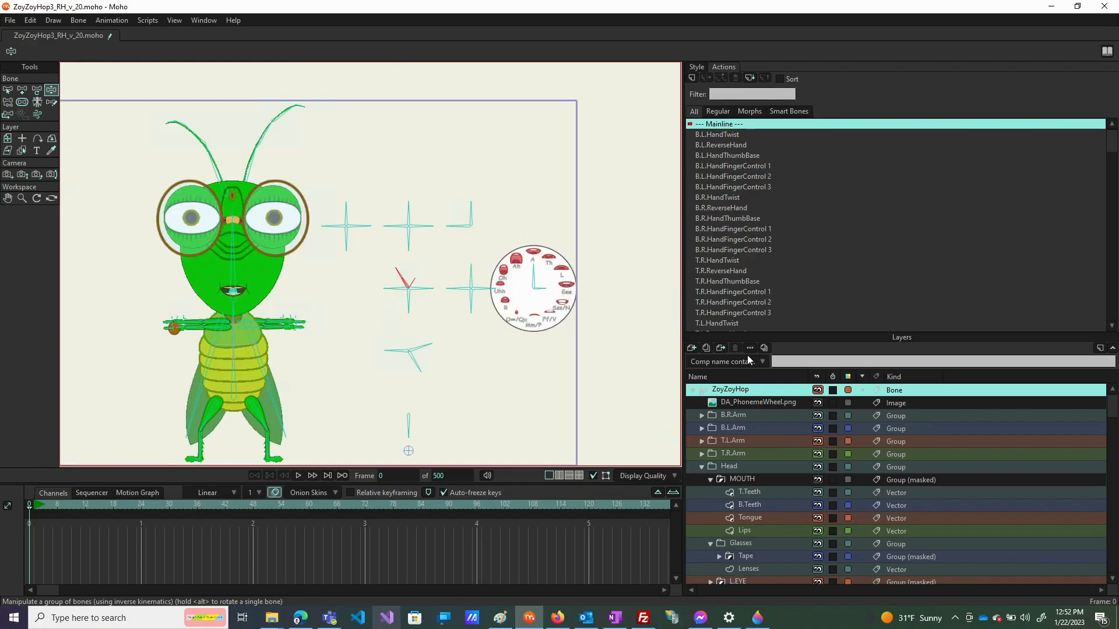
{"action": "left_click", "coordinate": [36, 506]}
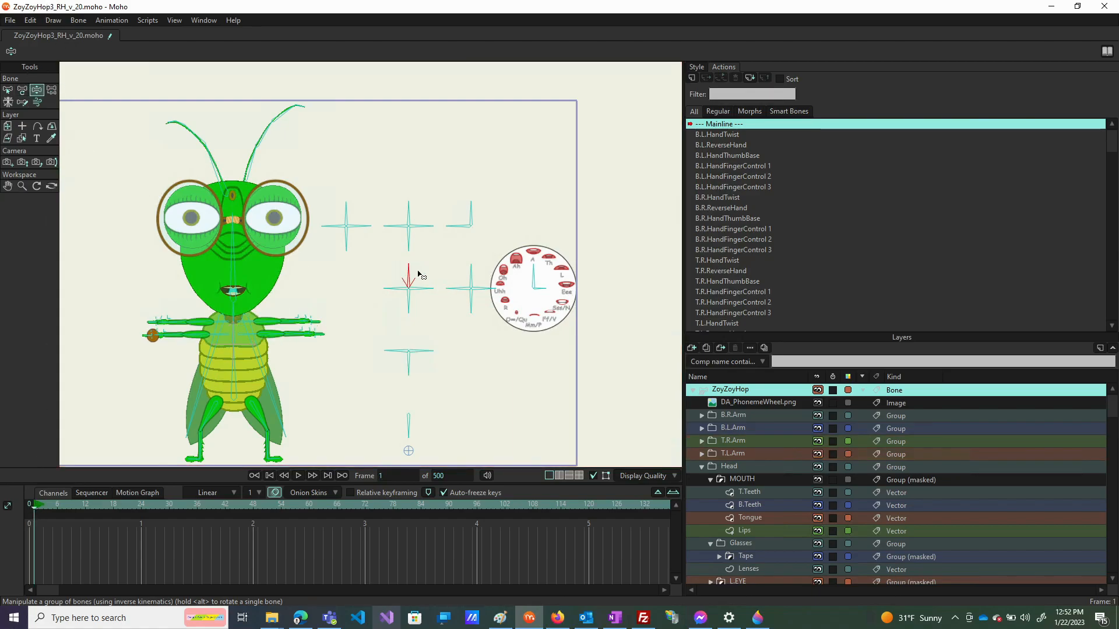
{"action": "left_click_drag", "start_coordinate": [412, 274], "coordinate": [352, 285]}
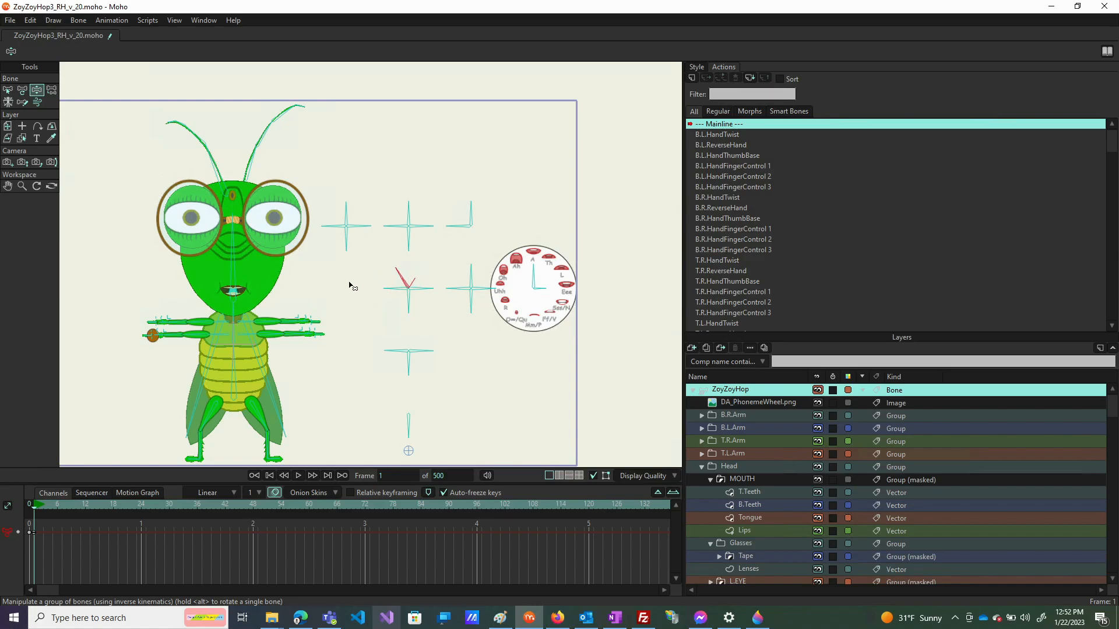
In the LipsWidth action, set the LipsWidth bone's angle to 122 at frame 1 and 58 at frame 64
{"action": "scroll", "coordinate": [775, 270], "scroll_direction": "down", "scroll_amount": 3}
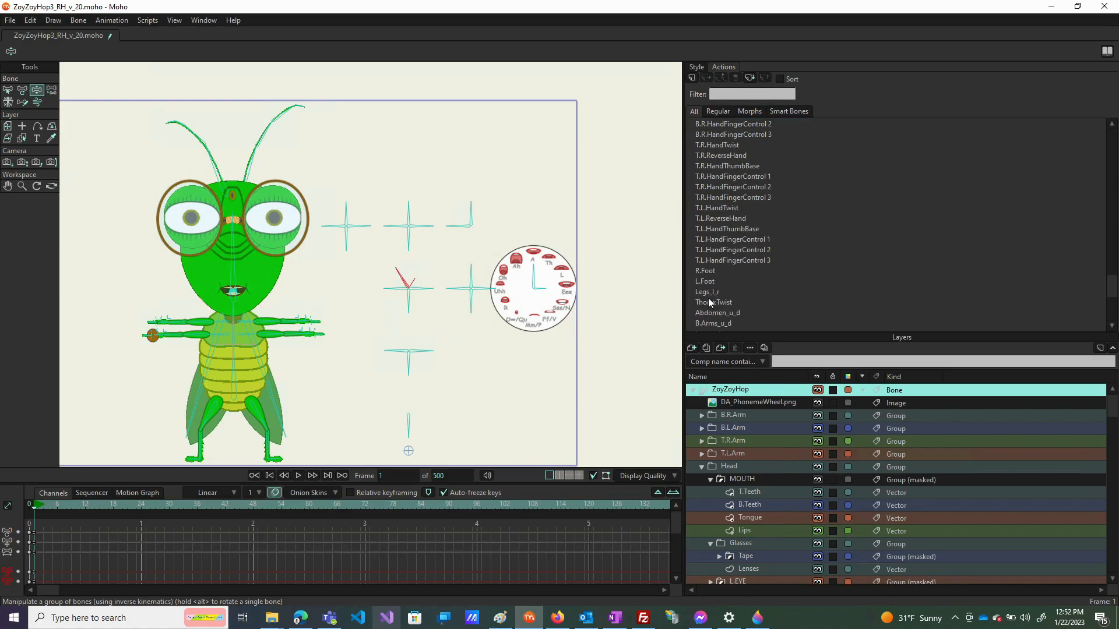
{"action": "scroll", "coordinate": [710, 302], "scroll_direction": "down", "scroll_amount": 2}
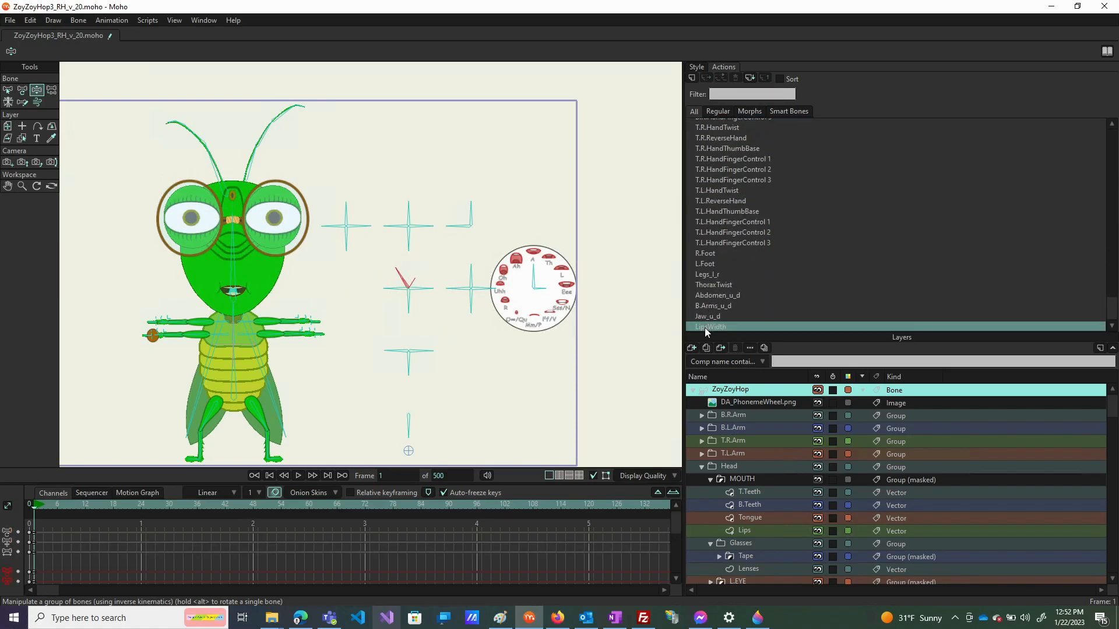
{"action": "double_click", "coordinate": [704, 327]}
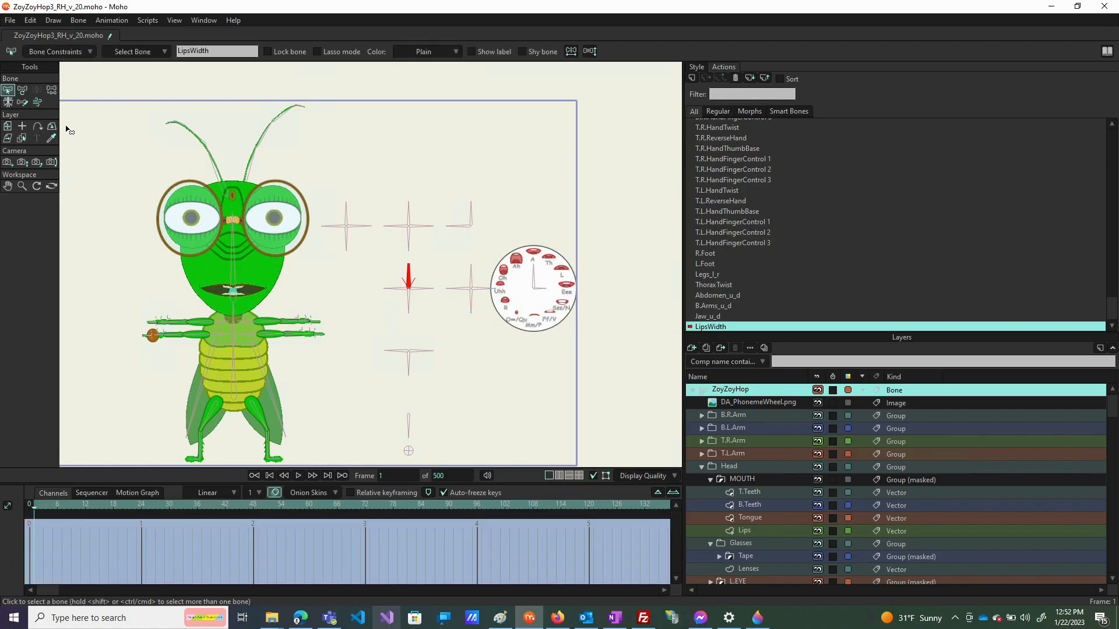
{"action": "left_click", "coordinate": [22, 89]}
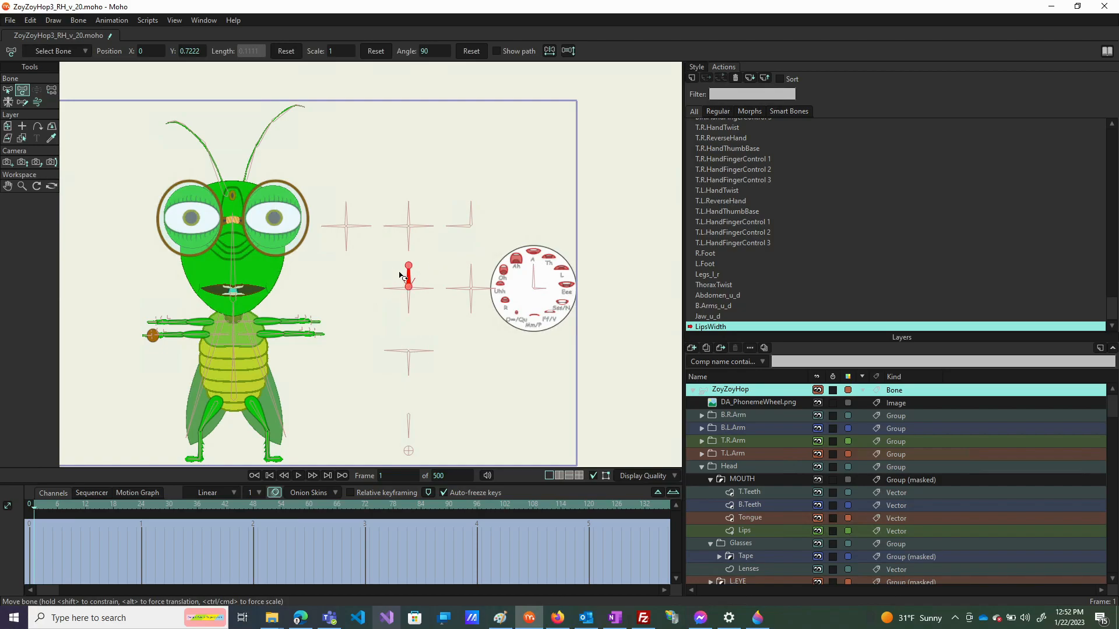
{"action": "left_click_drag", "start_coordinate": [415, 279], "coordinate": [369, 293]}
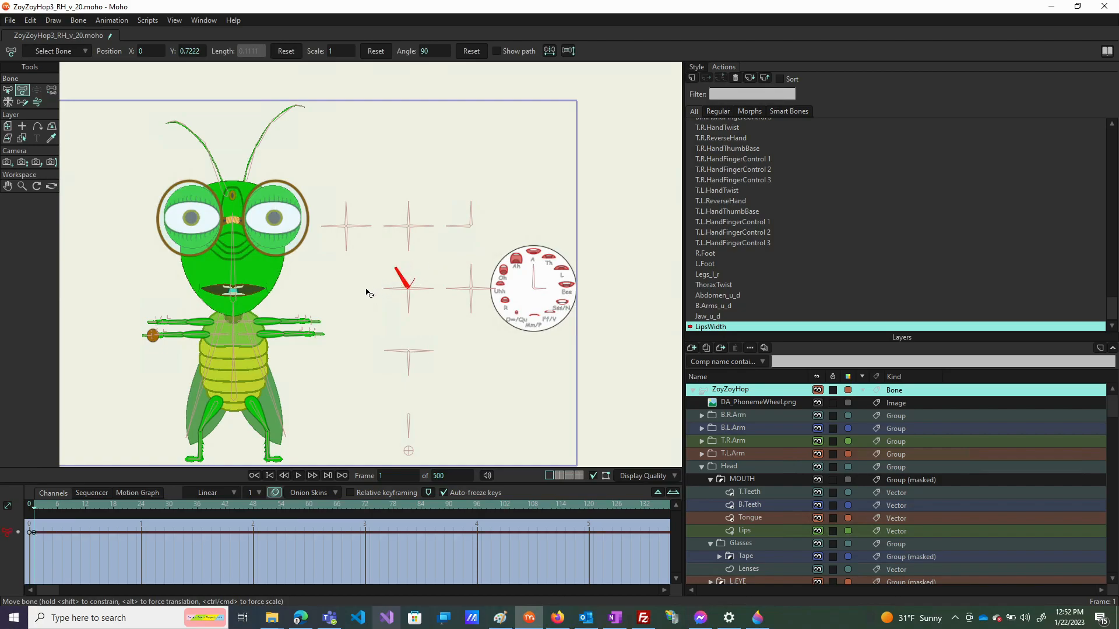
{"action": "left_click_drag", "start_coordinate": [320, 508], "coordinate": [330, 505]}
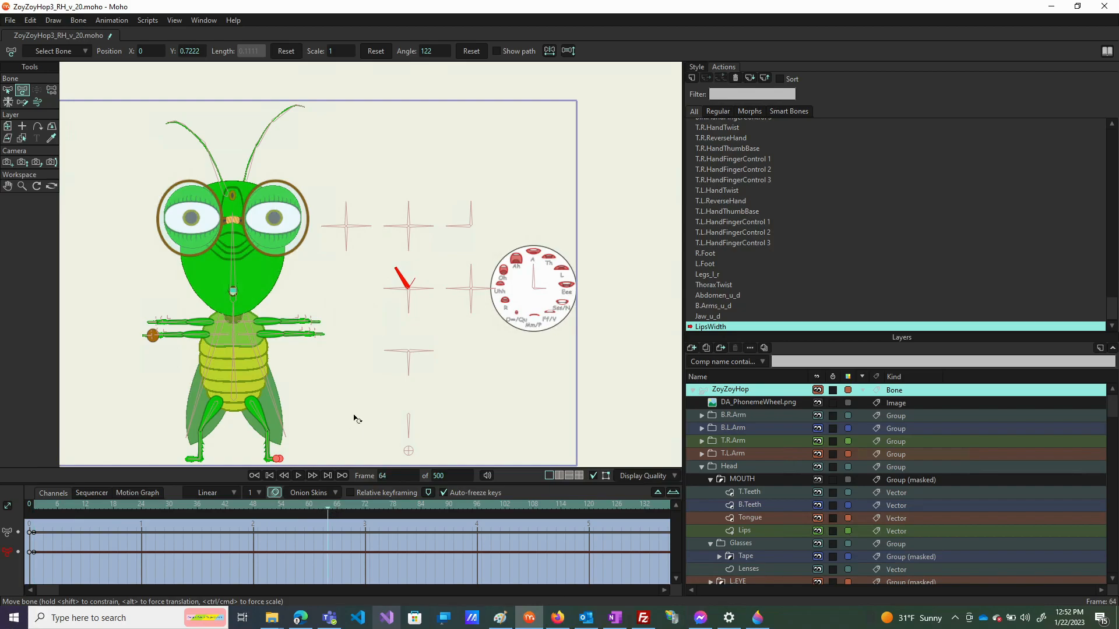
{"action": "left_click_drag", "start_coordinate": [402, 279], "coordinate": [452, 299]}
Return to the Mainline action and test the LipsWidth and Lips_u_d bones with Manipulate Bones at frame 1
{"action": "scroll", "coordinate": [735, 150], "scroll_direction": "up", "scroll_amount": 4}
{"action": "scroll", "coordinate": [731, 145], "scroll_direction": "up", "scroll_amount": 1}
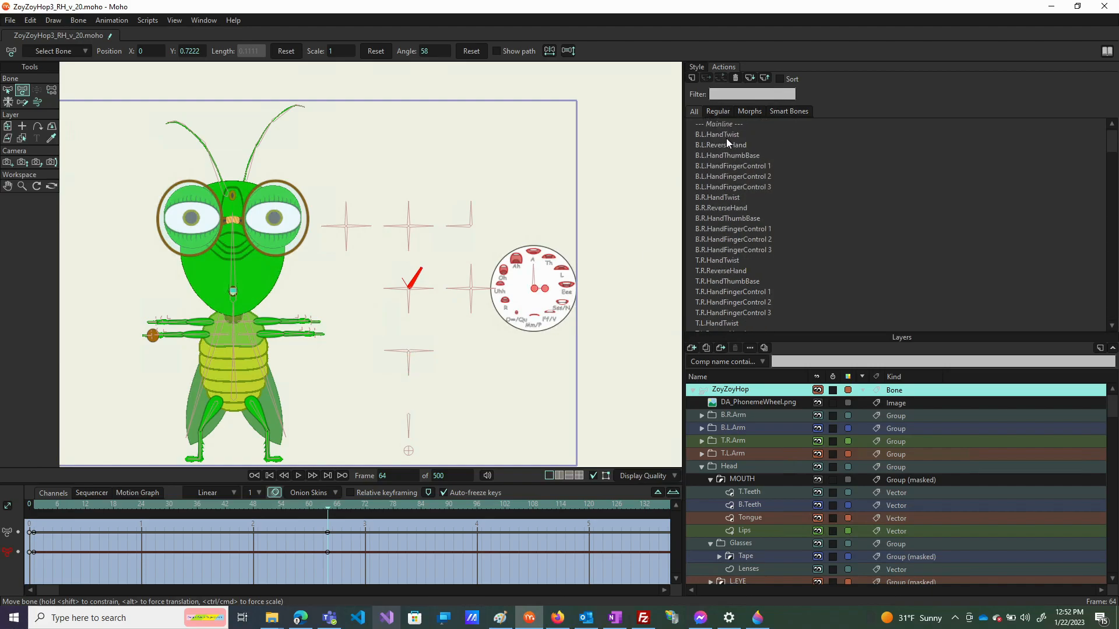
{"action": "left_click", "coordinate": [720, 125]}
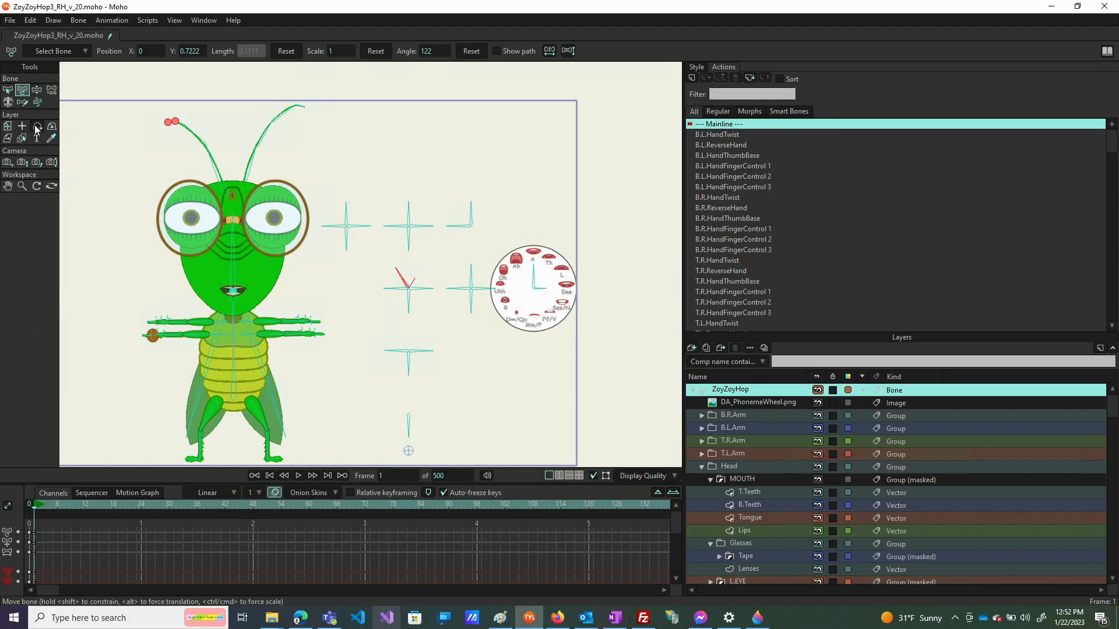
{"action": "left_click", "coordinate": [37, 90]}
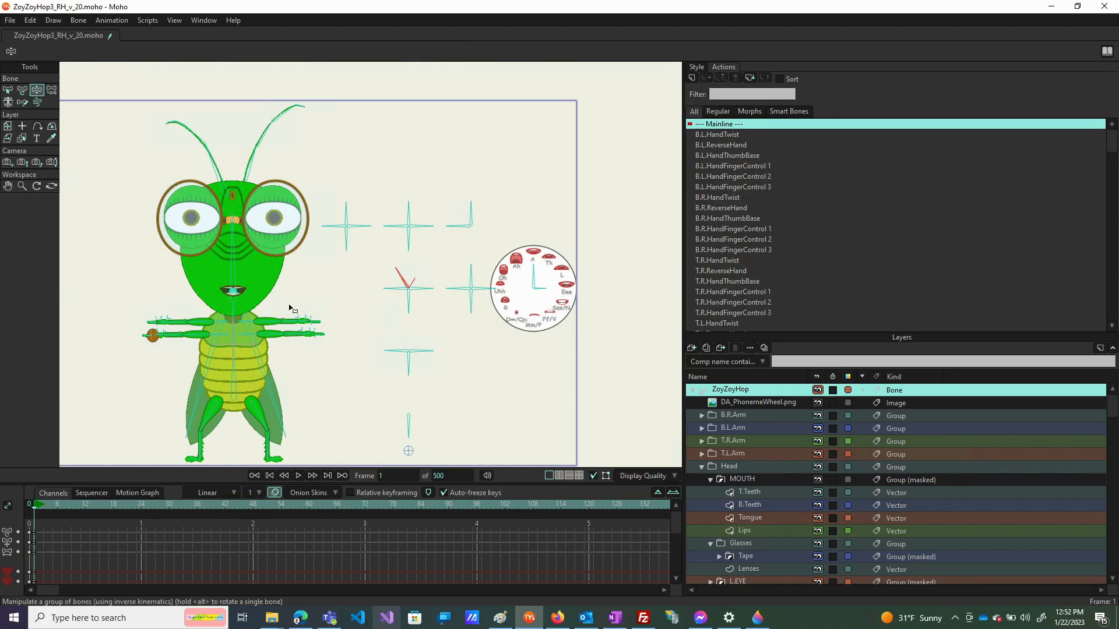
{"action": "mouse_move", "coordinate": [408, 283]}
{"action": "left_mouse_down"}
{"action": "mouse_move", "coordinate": [400, 278]}
{"action": "mouse_move", "coordinate": [445, 274]}
{"action": "mouse_move", "coordinate": [382, 279]}
{"action": "mouse_move", "coordinate": [453, 271]}
{"action": "mouse_move", "coordinate": [376, 274]}
{"action": "mouse_move", "coordinate": [427, 270]}
{"action": "mouse_move", "coordinate": [379, 272]}
{"action": "mouse_move", "coordinate": [393, 305]}
{"action": "mouse_move", "coordinate": [405, 267]}
{"action": "left_mouse_up"}
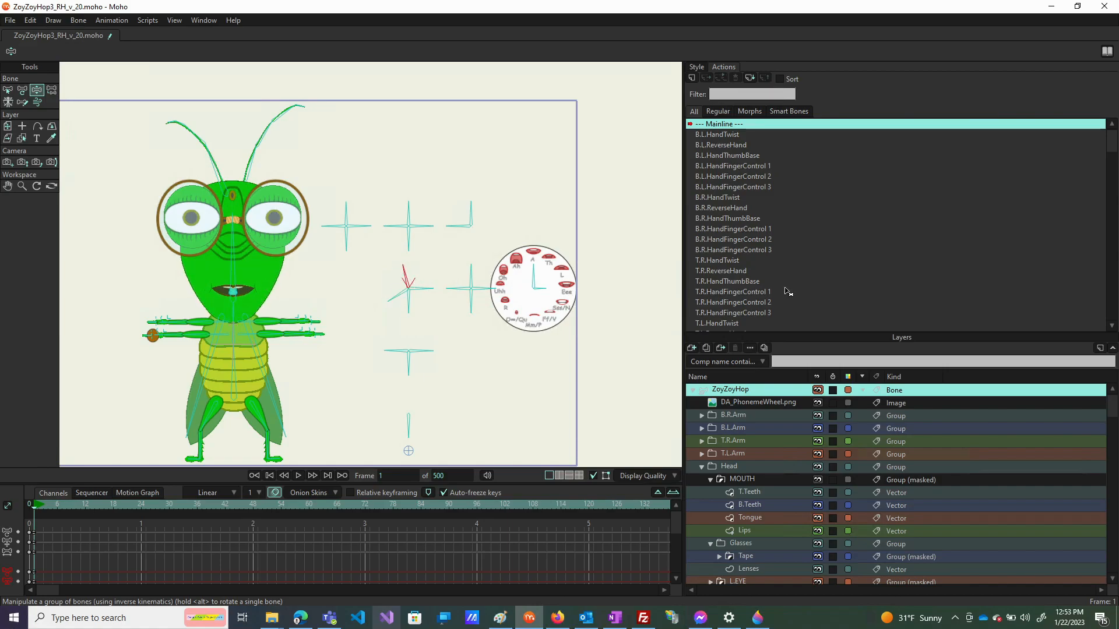
{"action": "left_click_drag", "start_coordinate": [418, 292], "coordinate": [421, 291]}
Create a new smart bone action named Lips_u_d for the Lips_u_d bone
{"action": "left_click", "coordinate": [8, 90]}
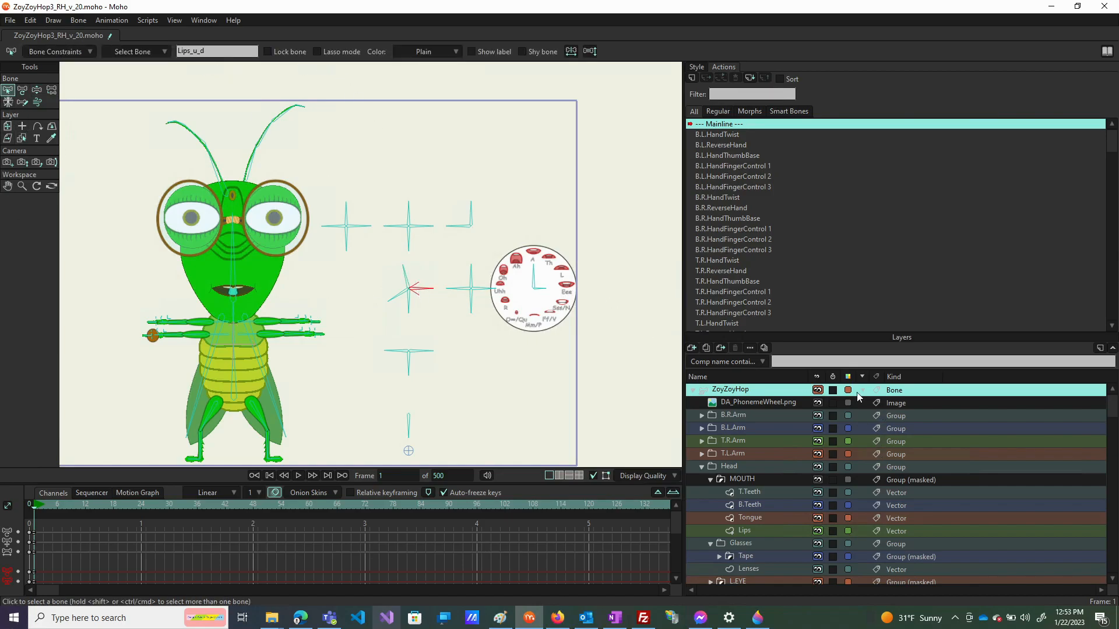
{"action": "scroll", "coordinate": [777, 287], "scroll_direction": "down", "scroll_amount": 2}
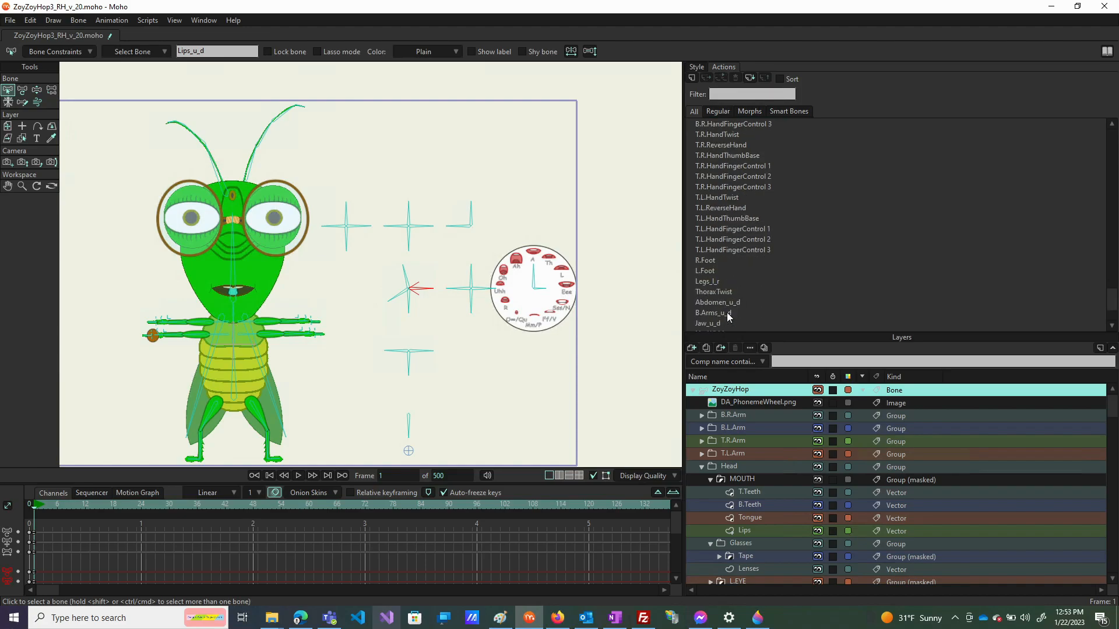
{"action": "scroll", "coordinate": [726, 313], "scroll_direction": "down", "scroll_amount": 4}
{"action": "left_click", "coordinate": [691, 79]}
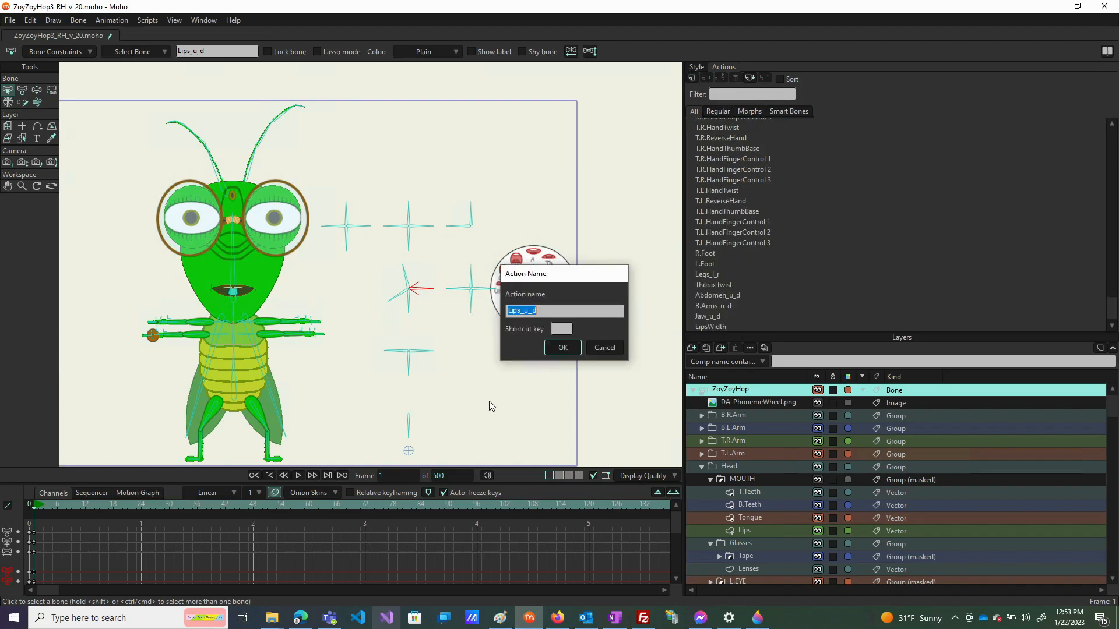
{"action": "left_click", "coordinate": [560, 348]}
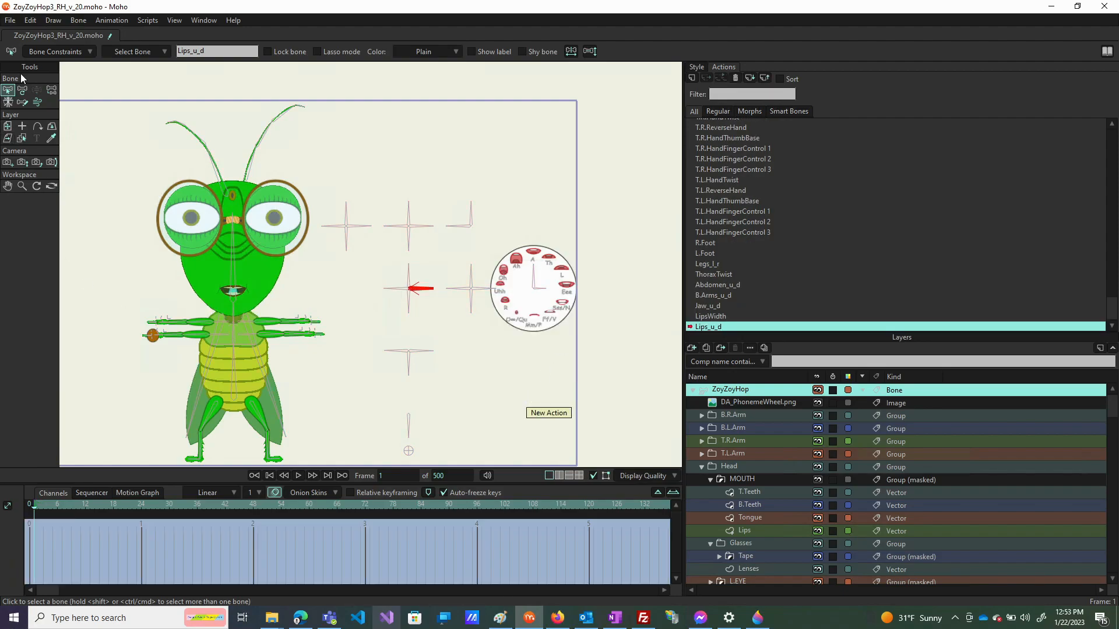
In the Lips_u_d action, rotate the Lips_u_d bone to -32 at frame 1 and 32 at frame 64
{"action": "left_click", "coordinate": [23, 93]}
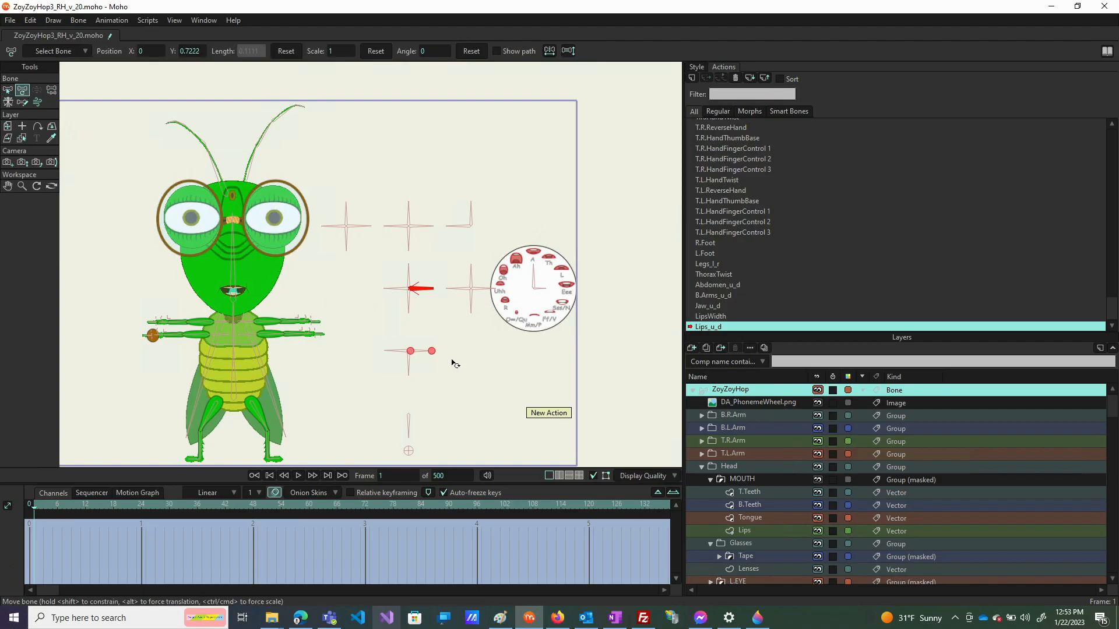
{"action": "left_click_drag", "start_coordinate": [429, 291], "coordinate": [434, 303]}
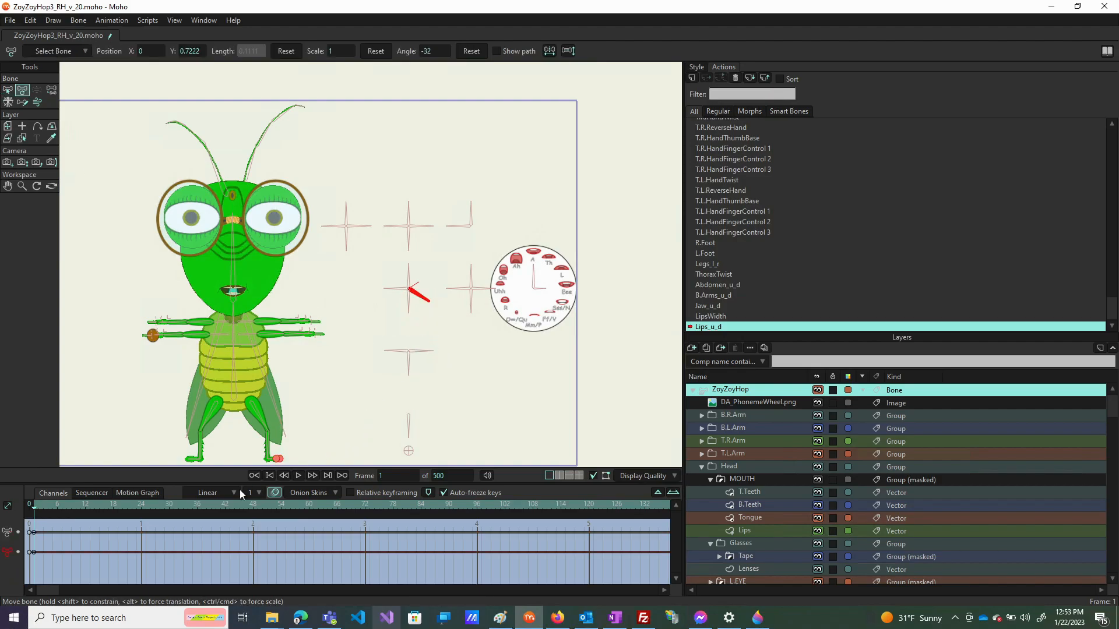
{"action": "left_click", "coordinate": [327, 509]}
{"action": "left_click_drag", "start_coordinate": [424, 301], "coordinate": [437, 269]}
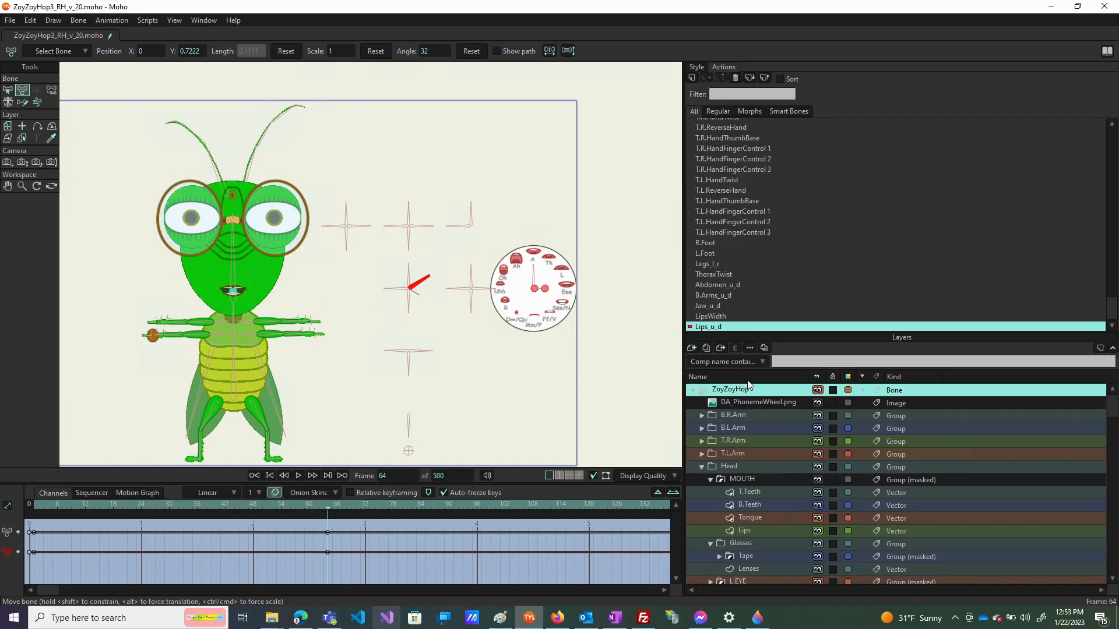
On the Lips layer at frame 64, select the lips' middle points and squash them vertically to close the mouth
{"action": "scroll", "coordinate": [750, 499], "scroll_direction": "down", "scroll_amount": 1}
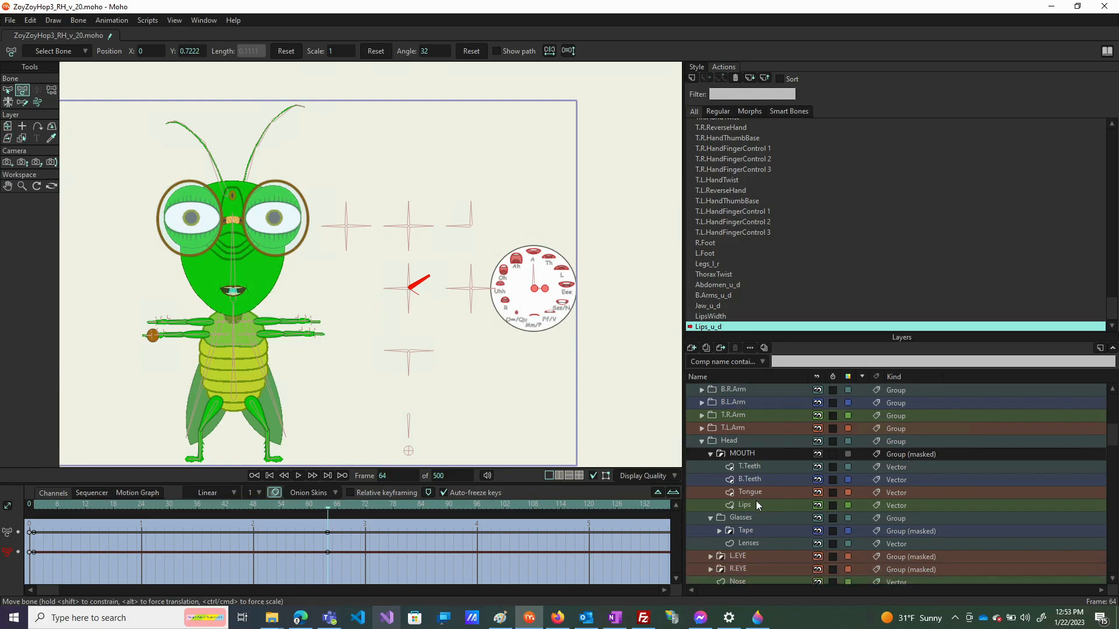
{"action": "left_click", "coordinate": [764, 503]}
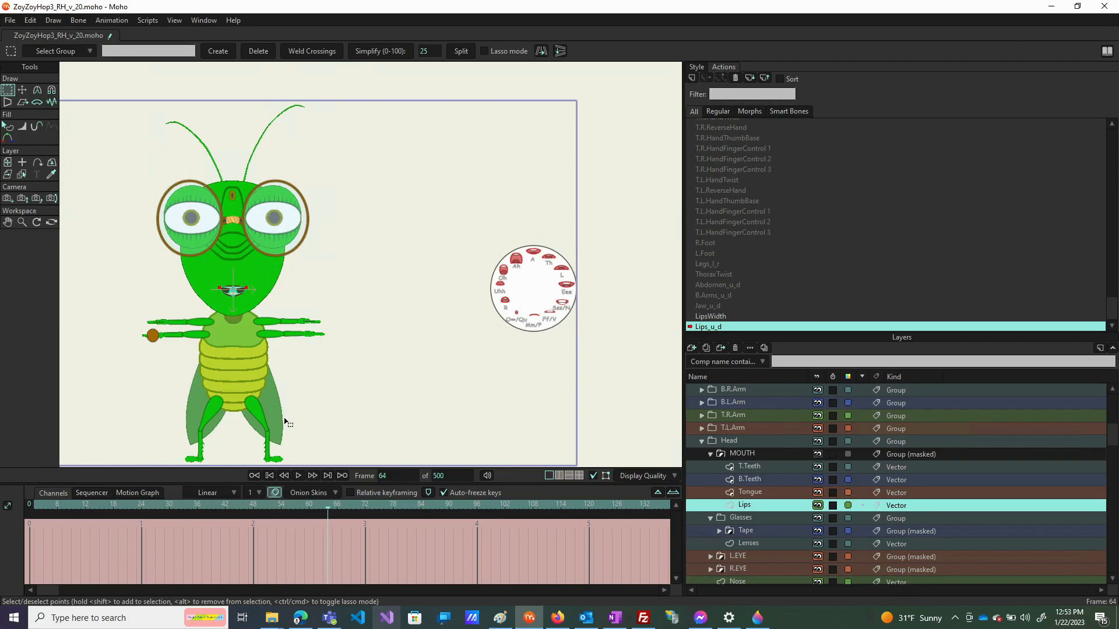
{"action": "left_click", "coordinate": [22, 89]}
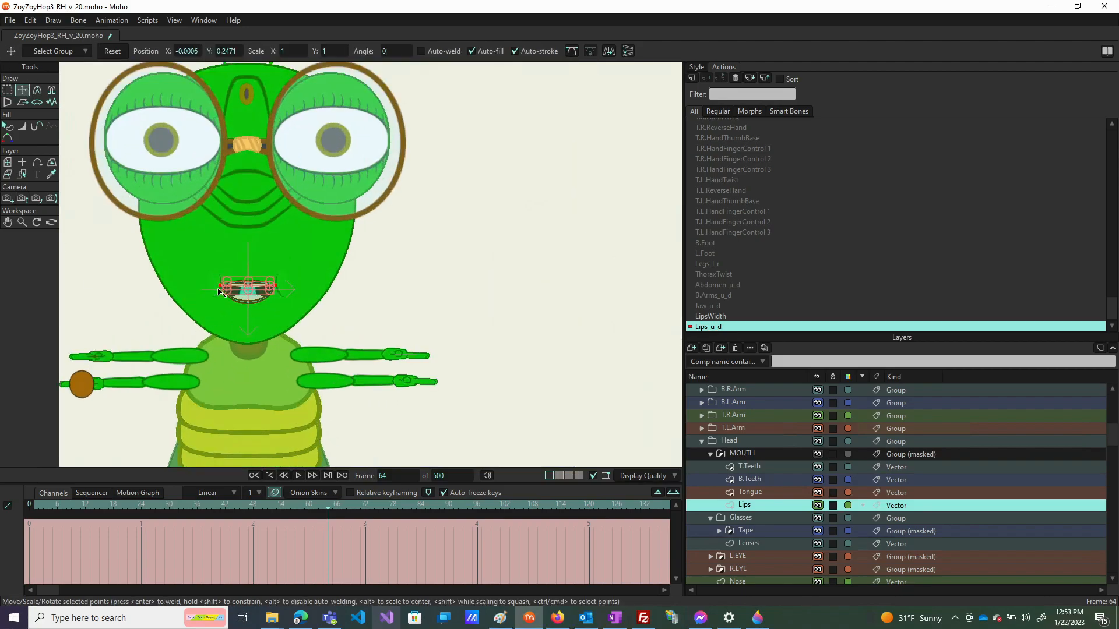
{"action": "scroll", "coordinate": [222, 295], "scroll_direction": "up", "scroll_amount": 3}
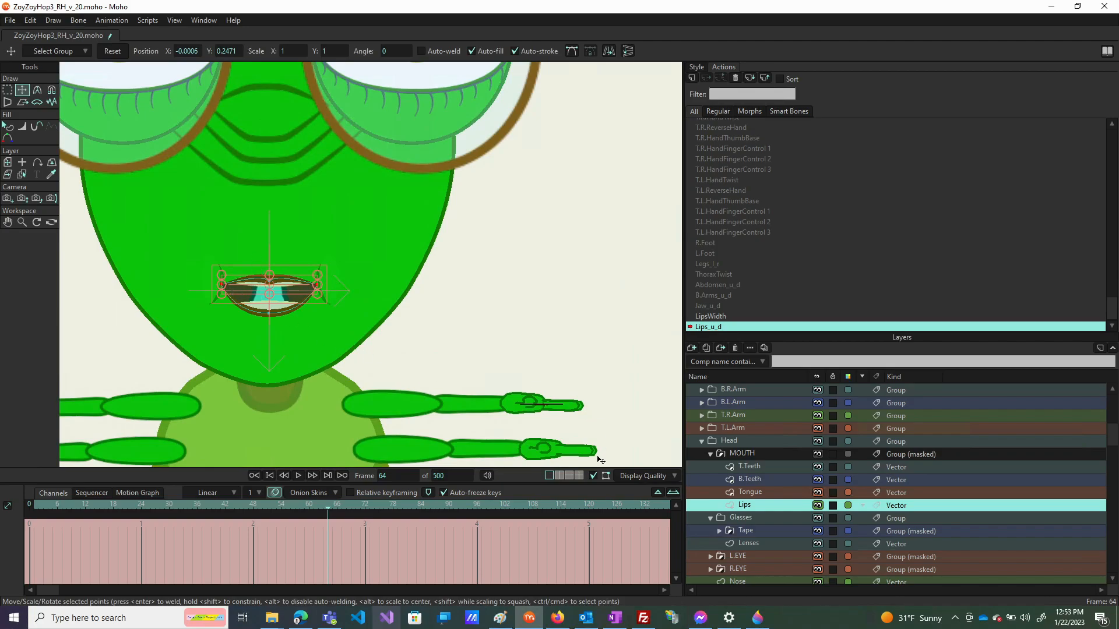
{"action": "scroll", "coordinate": [350, 290], "scroll_direction": "down", "scroll_amount": 3}
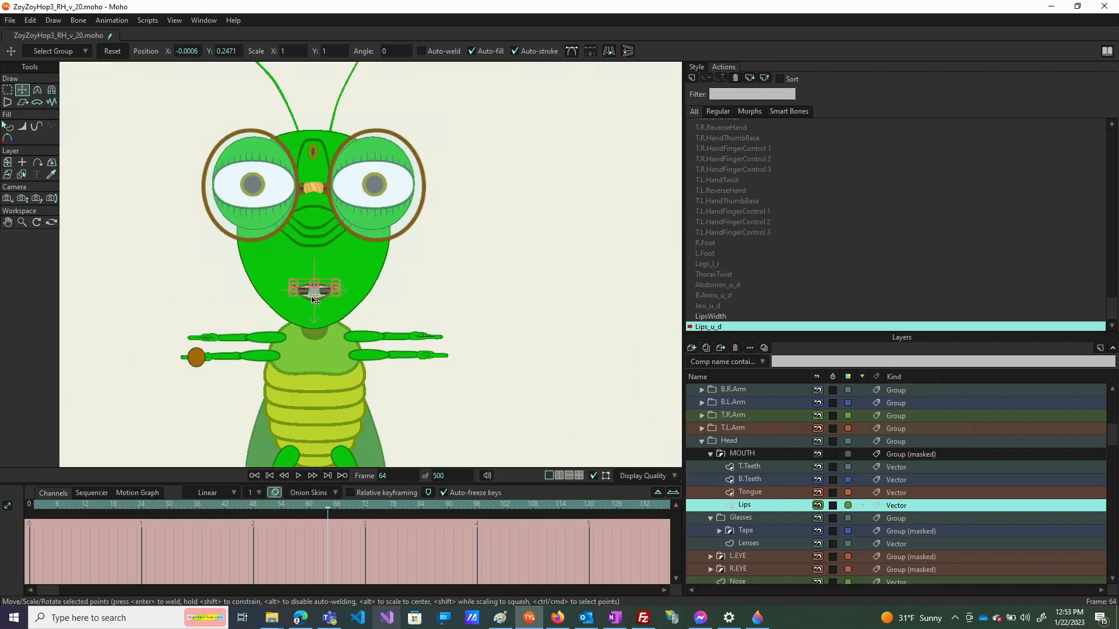
{"action": "scroll", "coordinate": [298, 283], "scroll_direction": "up", "scroll_amount": 3}
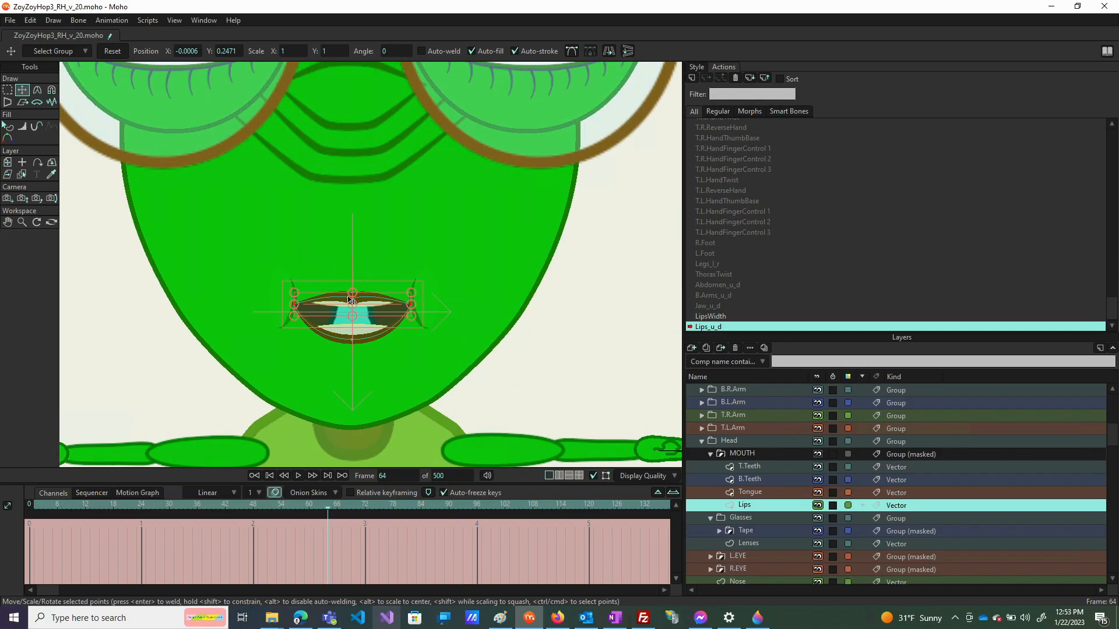
{"action": "key", "text": "g"}
{"action": "left_click_drag", "start_coordinate": [369, 275], "coordinate": [332, 388]}
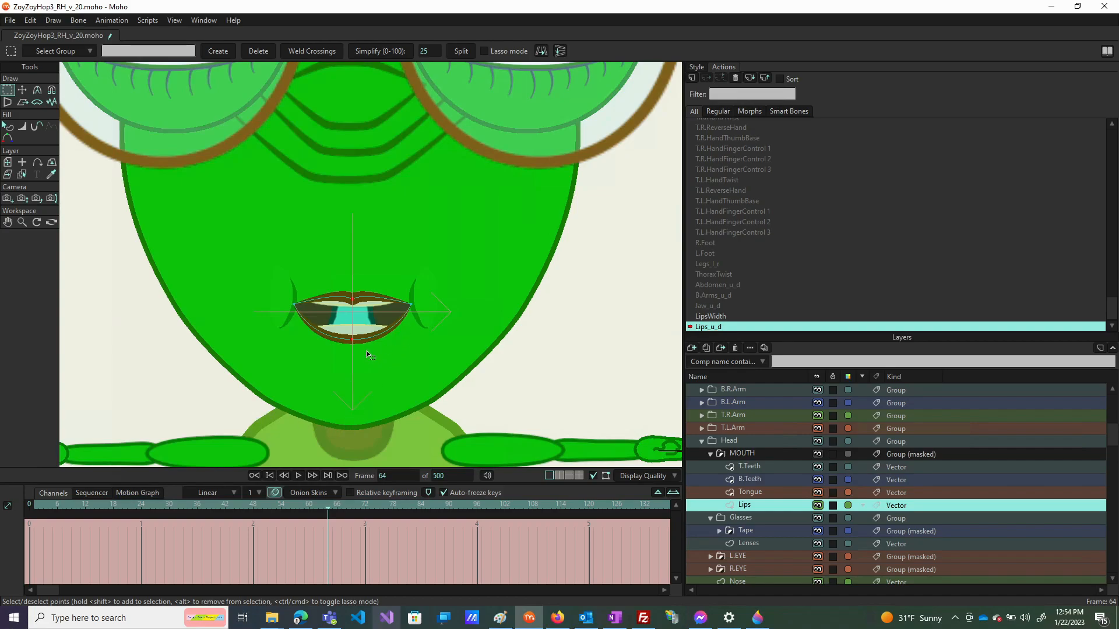
{"action": "key", "text": "t"}
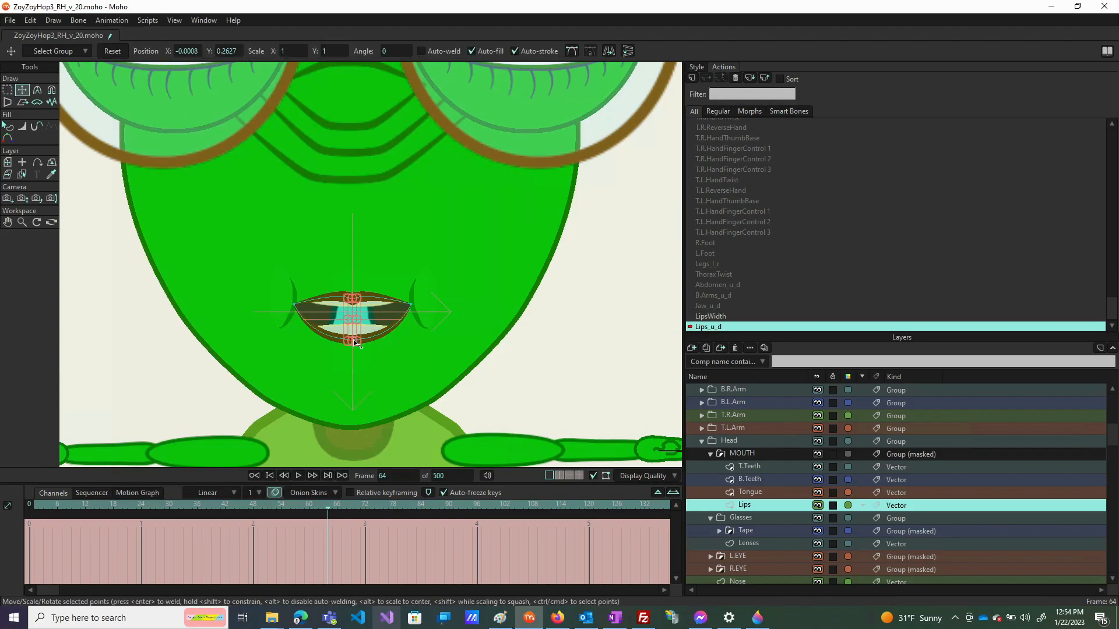
{"action": "left_click_drag", "start_coordinate": [355, 343], "coordinate": [354, 314]}
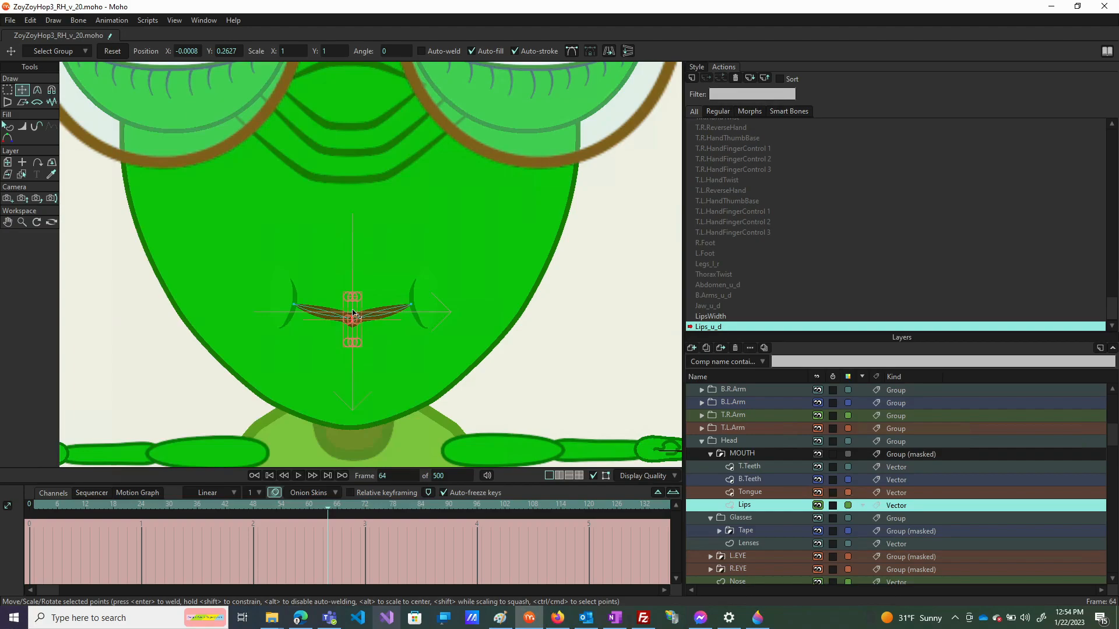
Fine-tune the vertical scale of the lips' middle points at frame 64 so the upper and lower lips meet cleanly
{"action": "scroll", "coordinate": [352, 312], "scroll_direction": "up", "scroll_amount": 5}
{"action": "scroll", "coordinate": [344, 298], "scroll_direction": "up", "scroll_amount": 3}
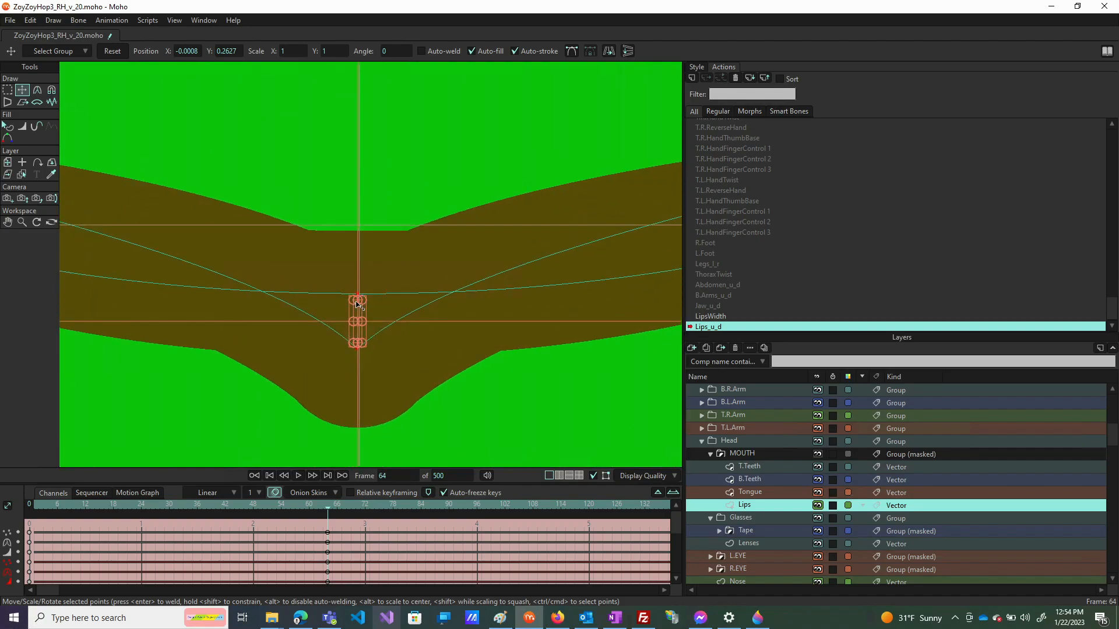
{"action": "left_click_drag", "start_coordinate": [359, 299], "coordinate": [355, 301]}
{"action": "scroll", "coordinate": [354, 306], "scroll_direction": "down", "scroll_amount": 2}
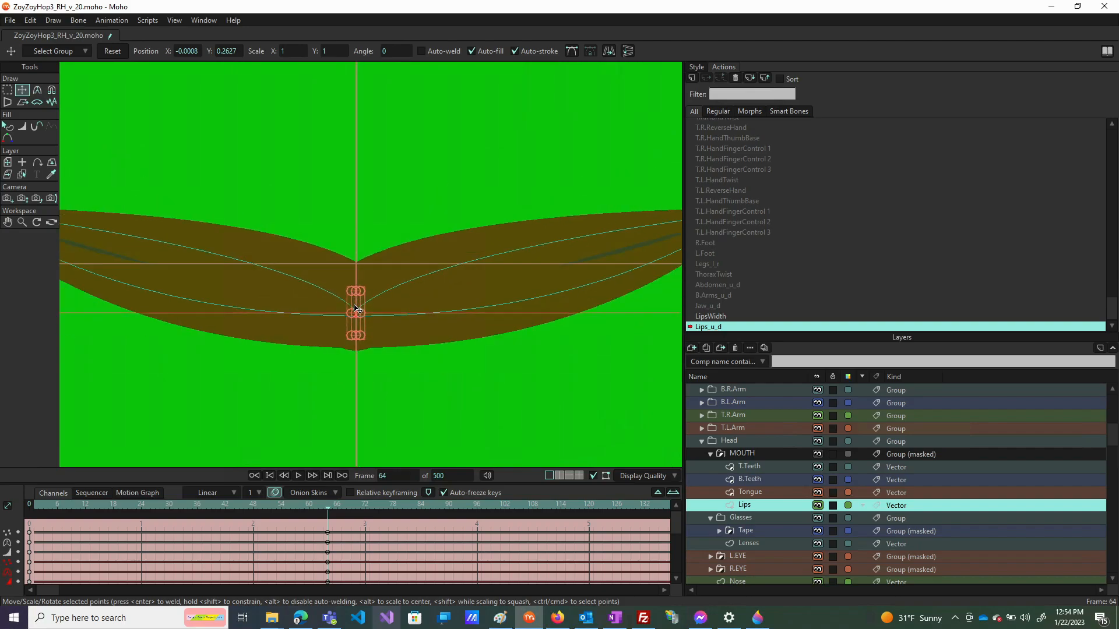
{"action": "scroll", "coordinate": [353, 316], "scroll_direction": "down", "scroll_amount": 3}
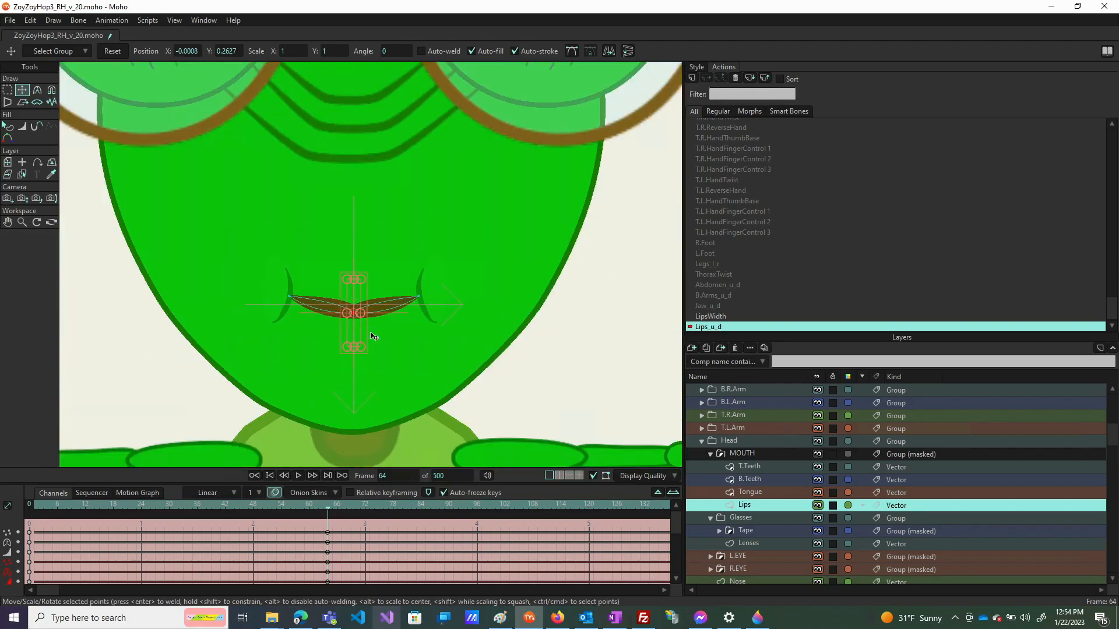
{"action": "scroll", "coordinate": [374, 338], "scroll_direction": "down", "scroll_amount": 1}
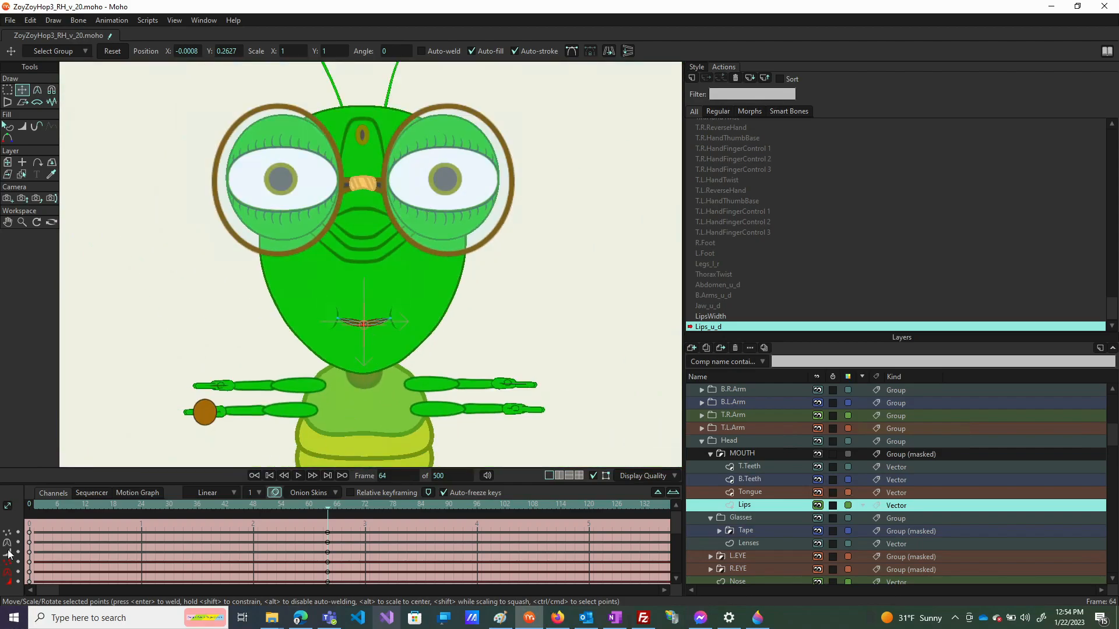
At frame 1 of the Lips_u_d action, stretch the lips' middle points vertically to open the mouth wide
{"action": "left_click", "coordinate": [34, 505]}
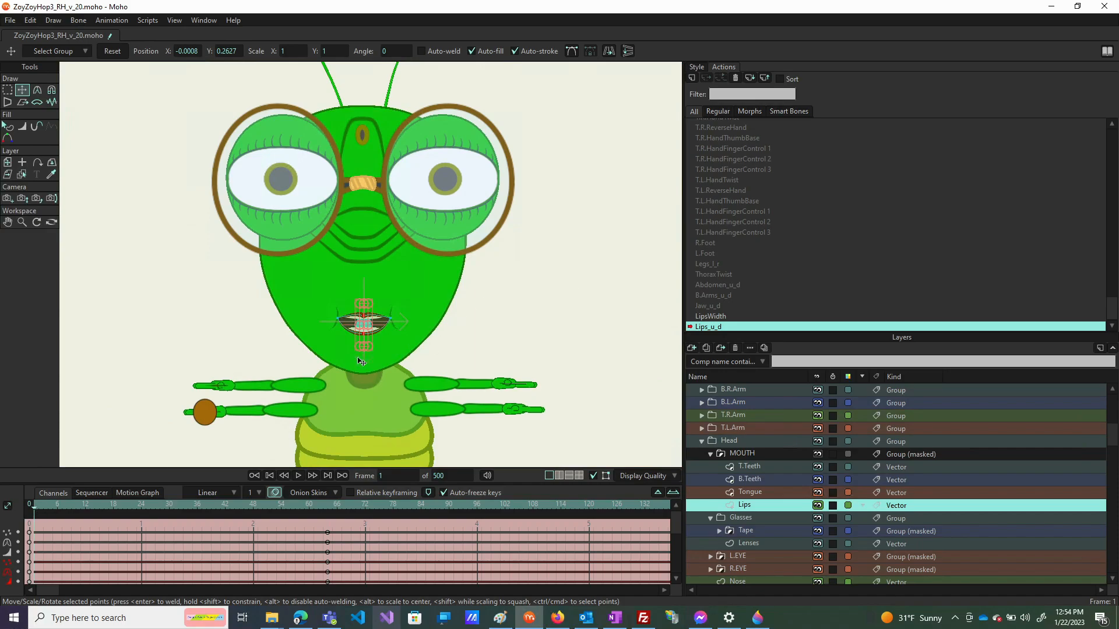
{"action": "scroll", "coordinate": [361, 362], "scroll_direction": "up", "scroll_amount": 2}
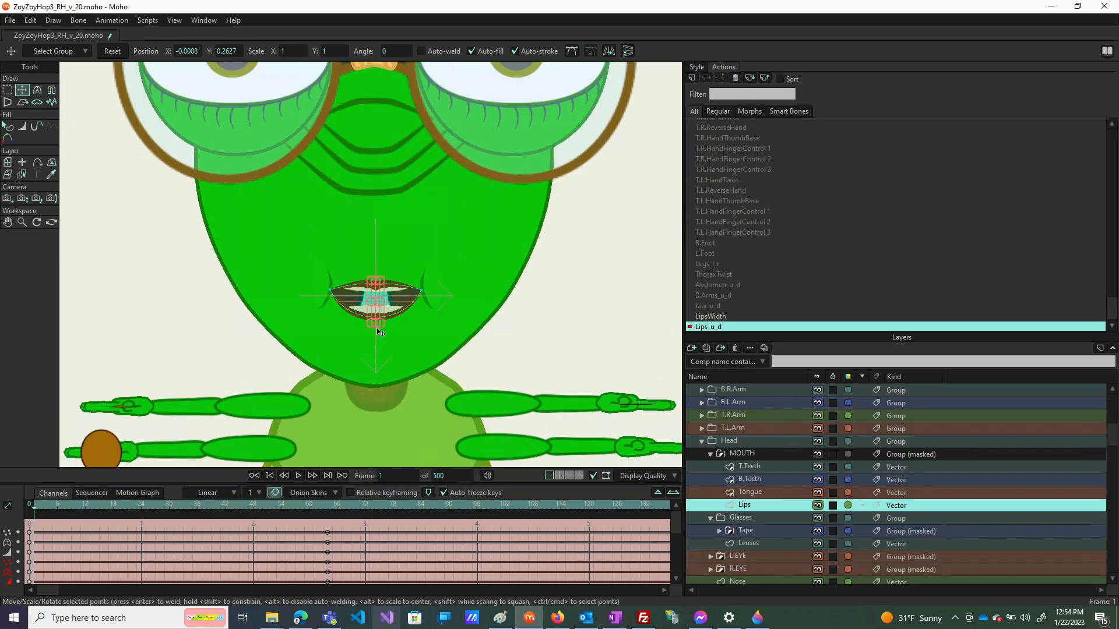
{"action": "left_click_drag", "start_coordinate": [373, 328], "coordinate": [361, 339]}
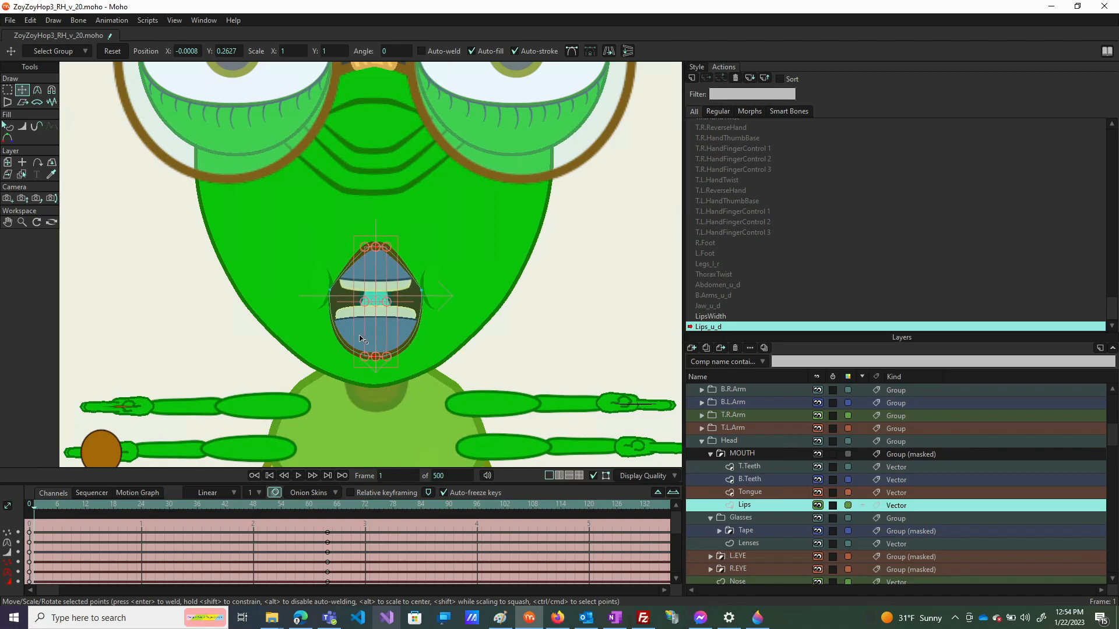
Compare the mouth at frames 0, 1, 32 and 64, and reset the lips' middle points to their rest shape at frame 32
{"action": "left_click", "coordinate": [177, 509]}
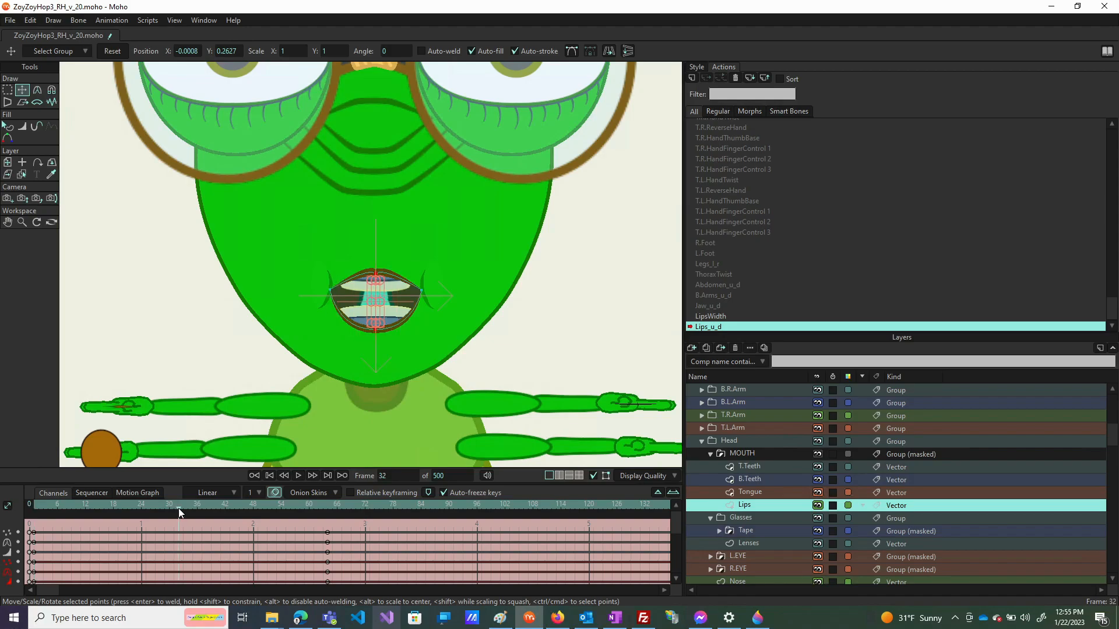
{"action": "left_click", "coordinate": [30, 509]}
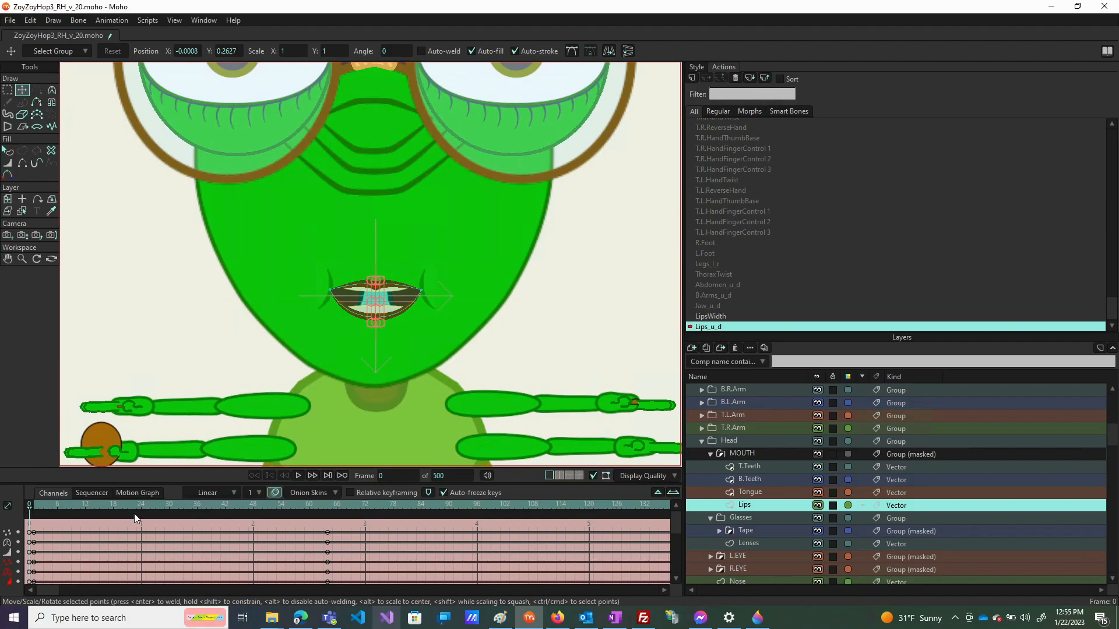
{"action": "left_click", "coordinate": [176, 505]}
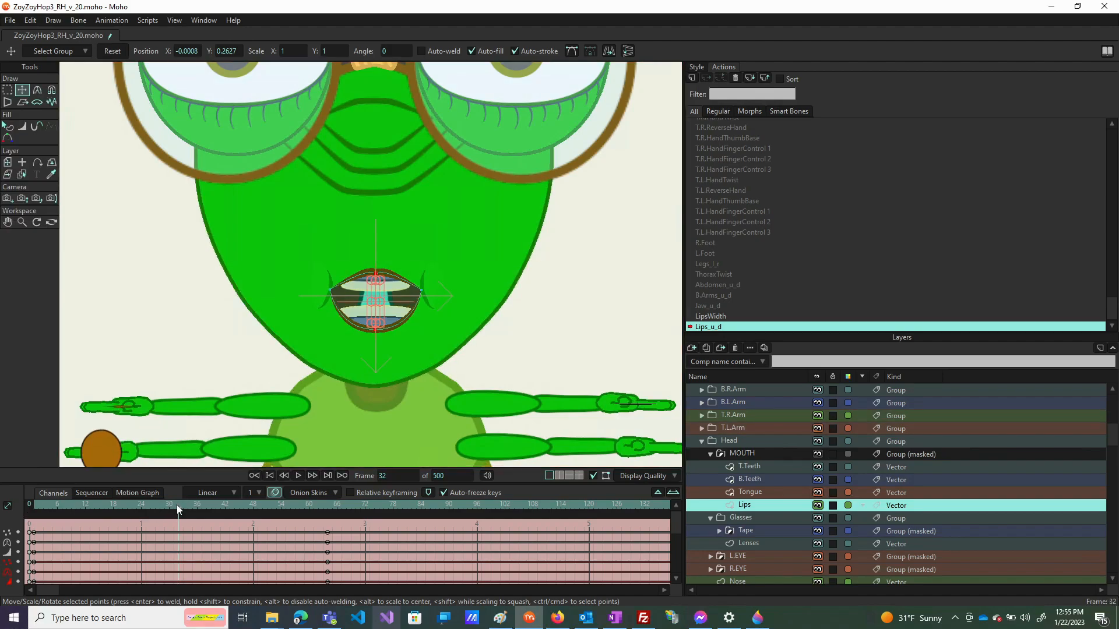
{"action": "left_click", "coordinate": [328, 507]}
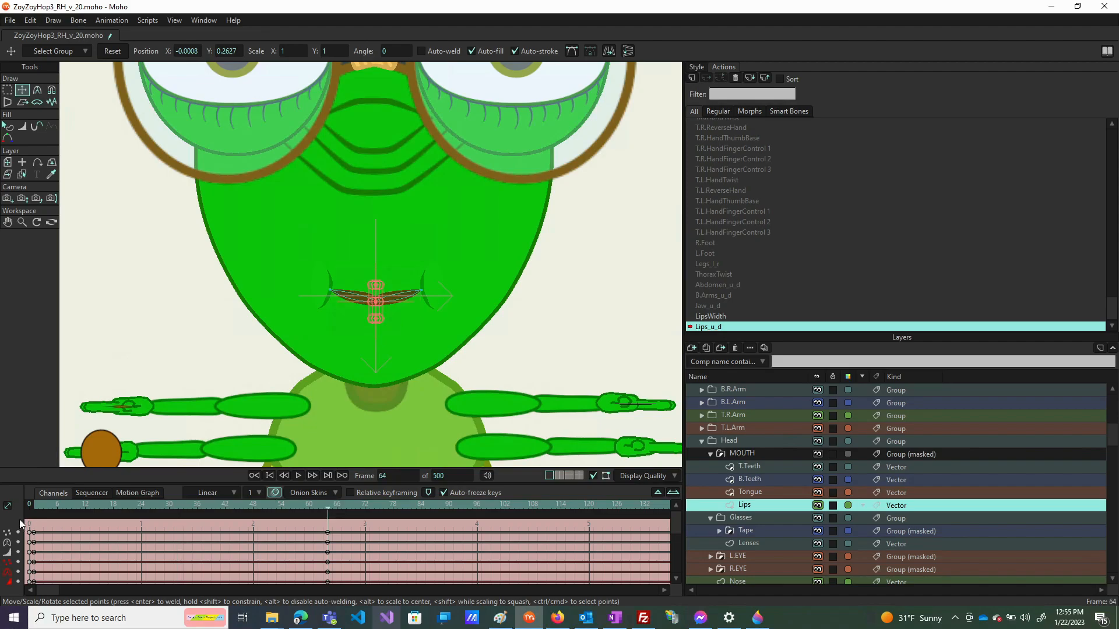
{"action": "left_click", "coordinate": [36, 506]}
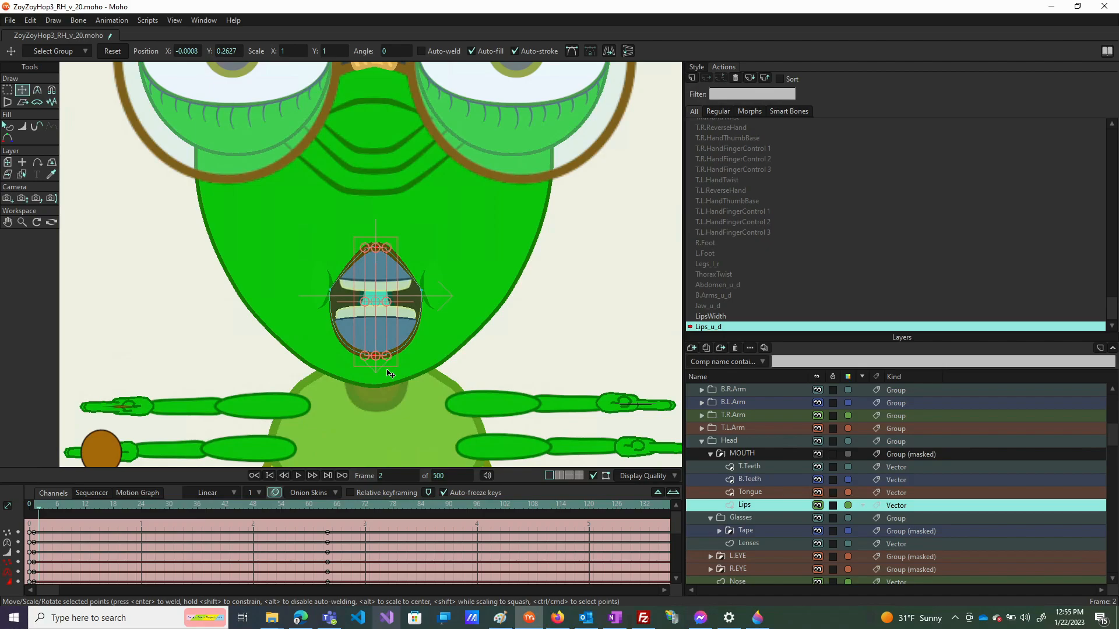
{"action": "left_click", "coordinate": [181, 506]}
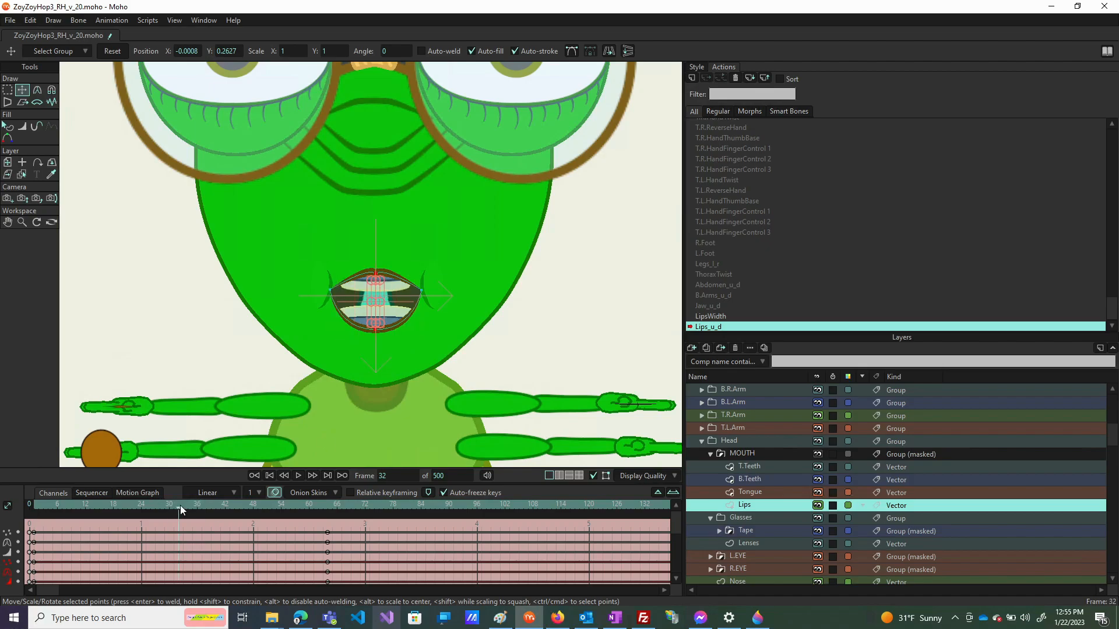
{"action": "left_click", "coordinate": [108, 52]}
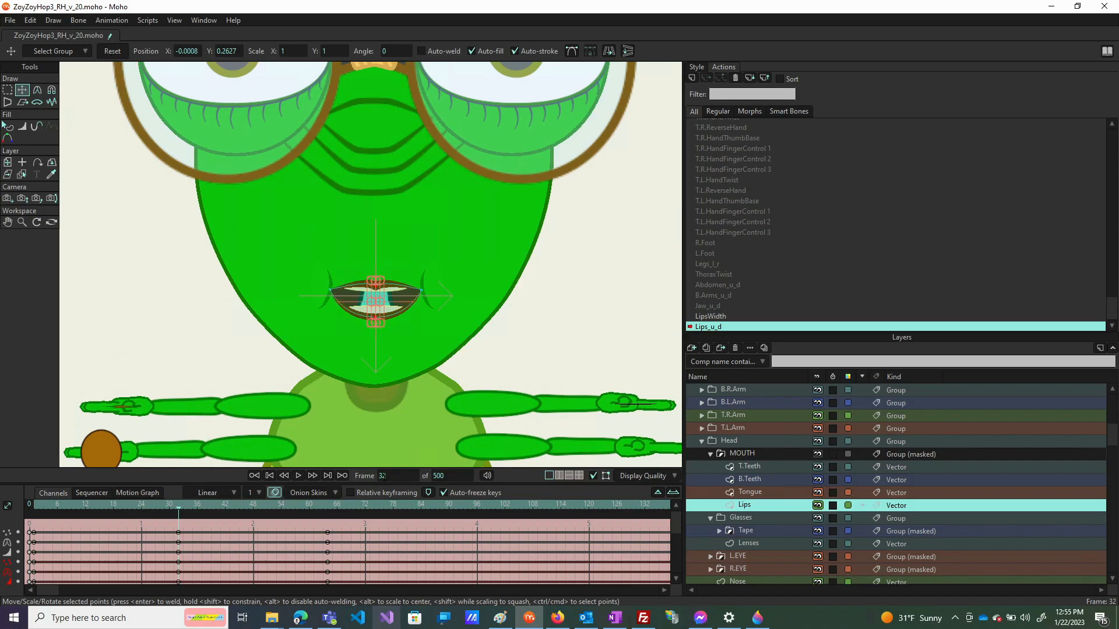
{"action": "left_click", "coordinate": [183, 506]}
{"action": "left_click_drag", "start_coordinate": [189, 513], "coordinate": [173, 554]}
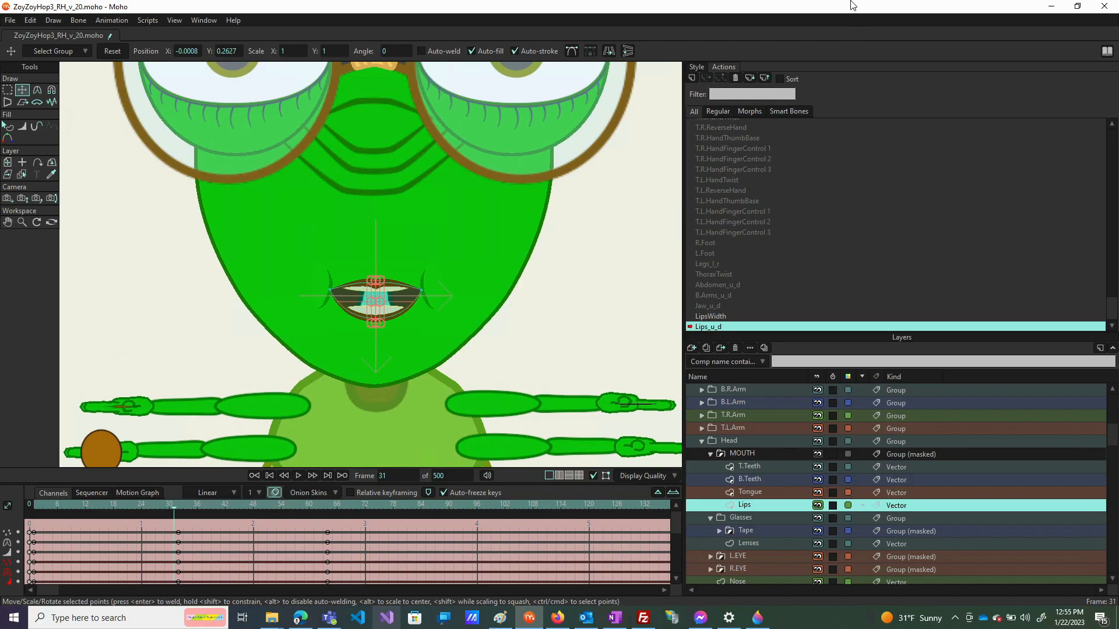
Return to the Mainline and delete the keyframes at frame 1 on the ZoyZoyHop bone layer
{"action": "scroll", "coordinate": [717, 155], "scroll_direction": "up", "scroll_amount": 5}
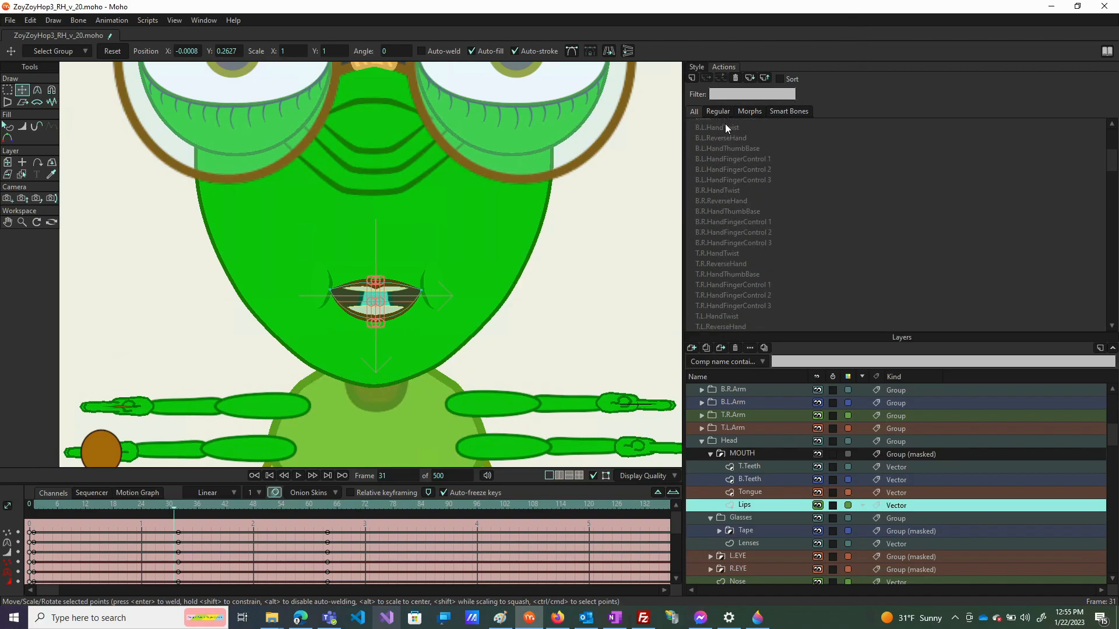
{"action": "double_click", "coordinate": [720, 125]}
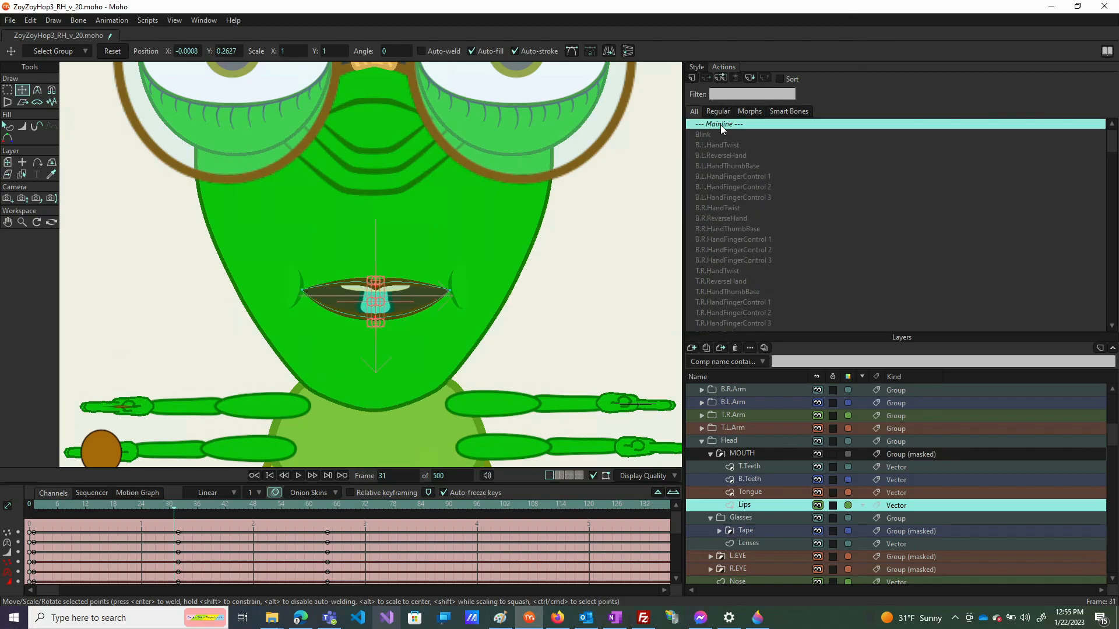
{"action": "scroll", "coordinate": [447, 272], "scroll_direction": "down", "scroll_amount": 3}
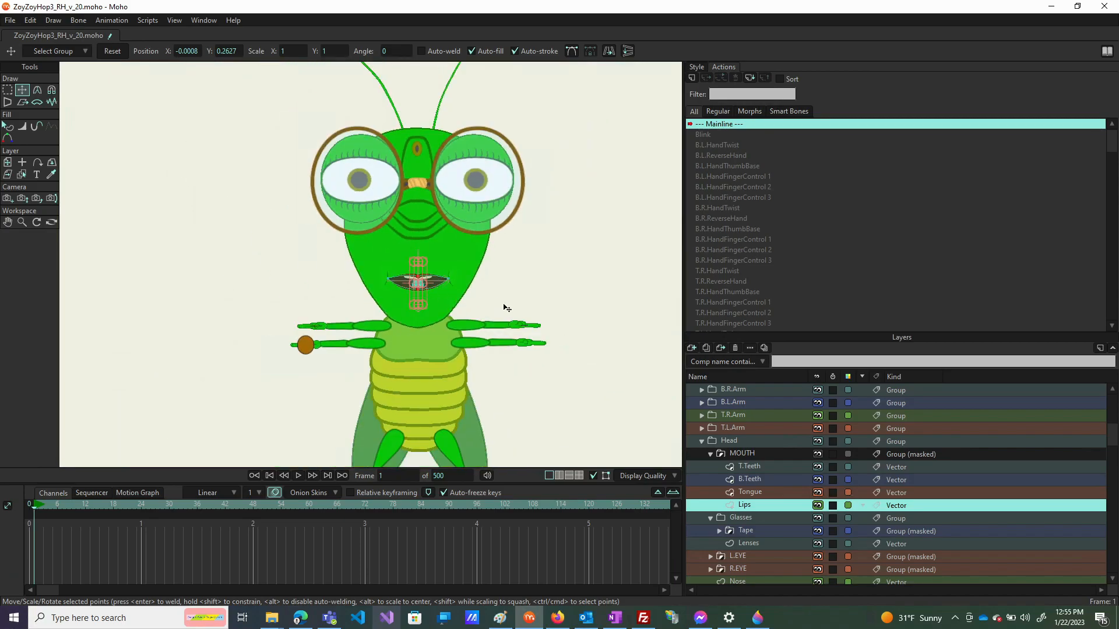
{"action": "scroll", "coordinate": [219, 340], "scroll_direction": "down", "scroll_amount": 2}
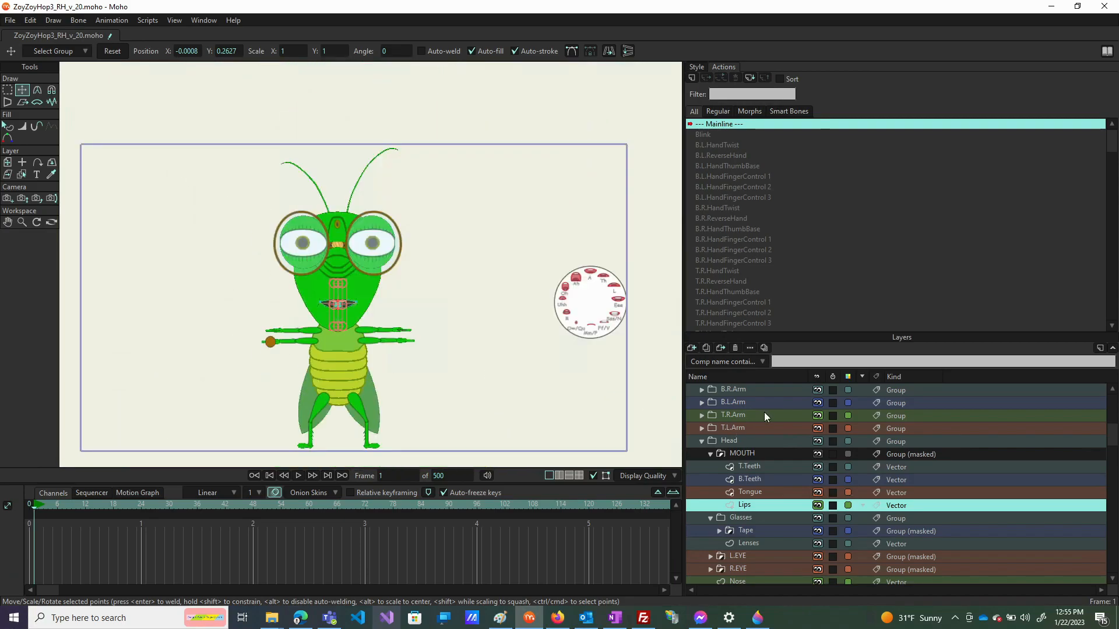
{"action": "scroll", "coordinate": [766, 406], "scroll_direction": "up", "scroll_amount": 1}
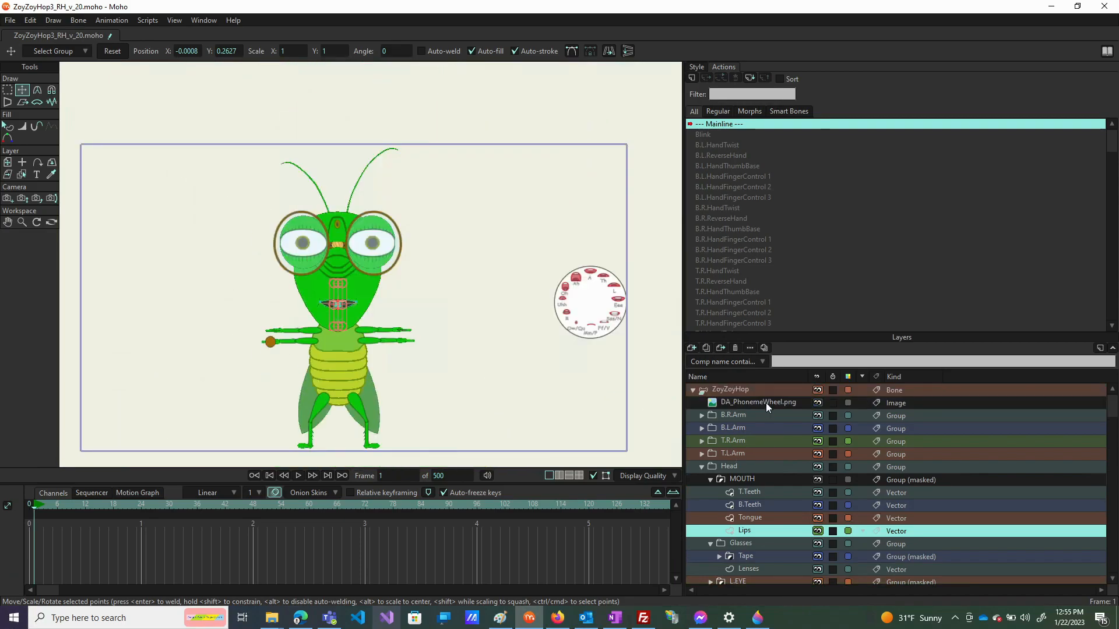
{"action": "left_click", "coordinate": [739, 390]}
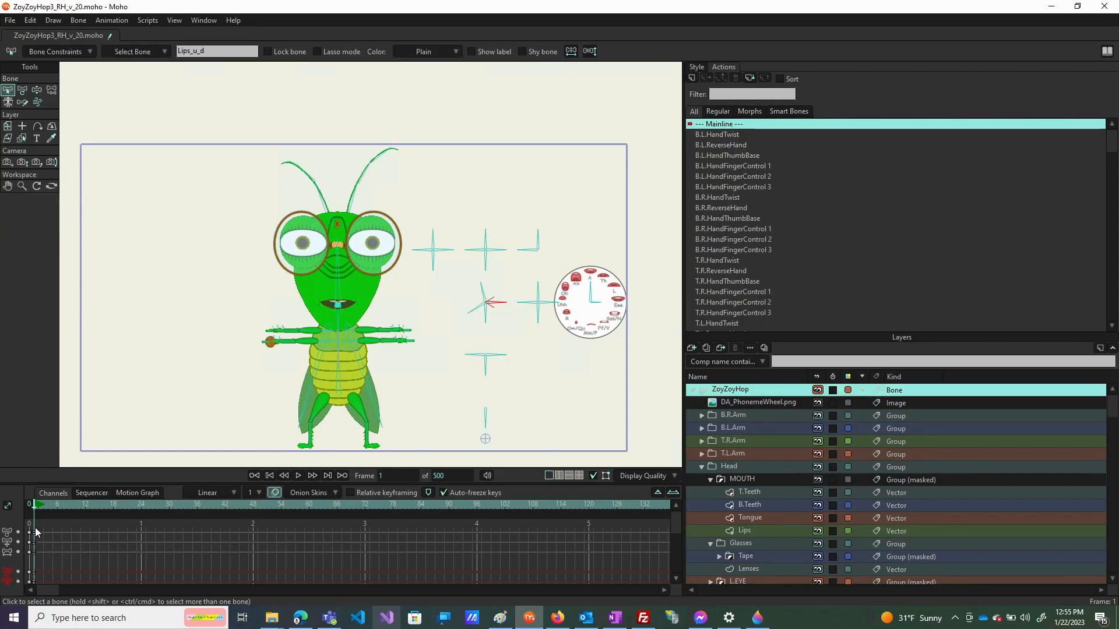
{"action": "left_click_drag", "start_coordinate": [40, 524], "coordinate": [4, 608]}
{"action": "key", "text": "Delete"}
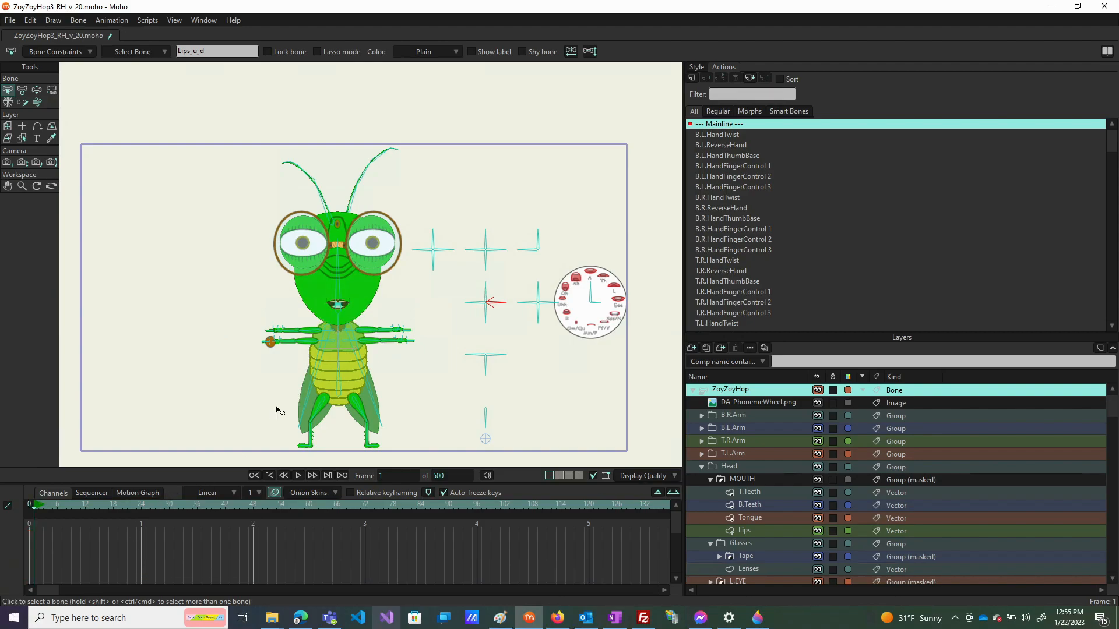
Create a new smart bone action named FrownSmile for the FrownSmile bone
{"action": "left_click", "coordinate": [486, 315]}
{"action": "left_click", "coordinate": [691, 78]}
{"action": "left_click", "coordinate": [562, 348]}
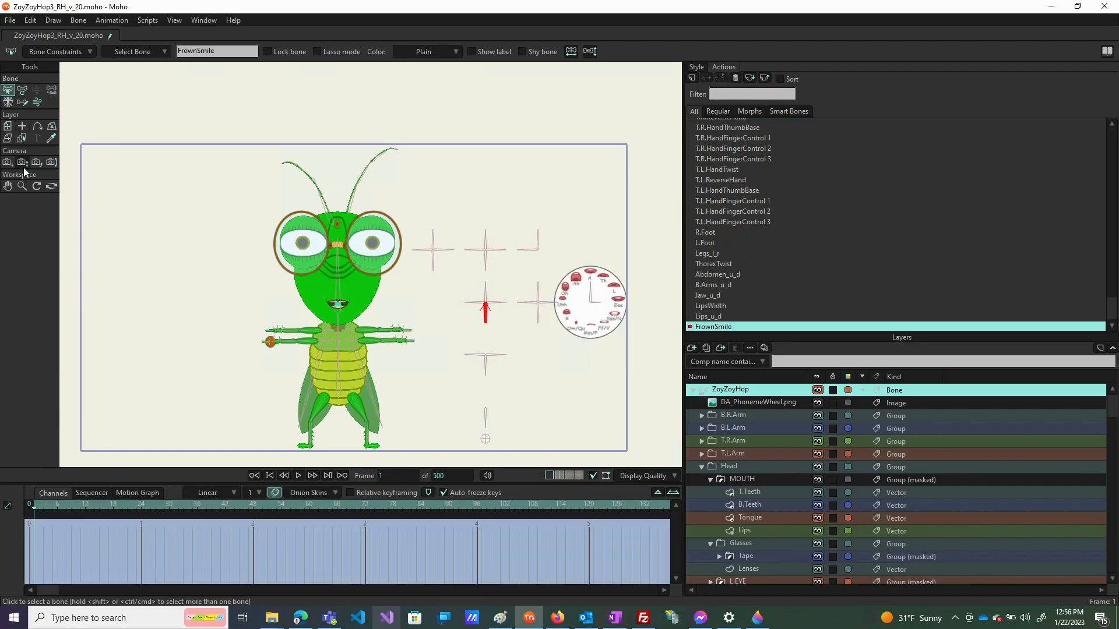
In the FrownSmile action, rotate the FrownSmile bone to 238 at frame 1 and to its opposite limit at frame 64
{"action": "left_click", "coordinate": [22, 90]}
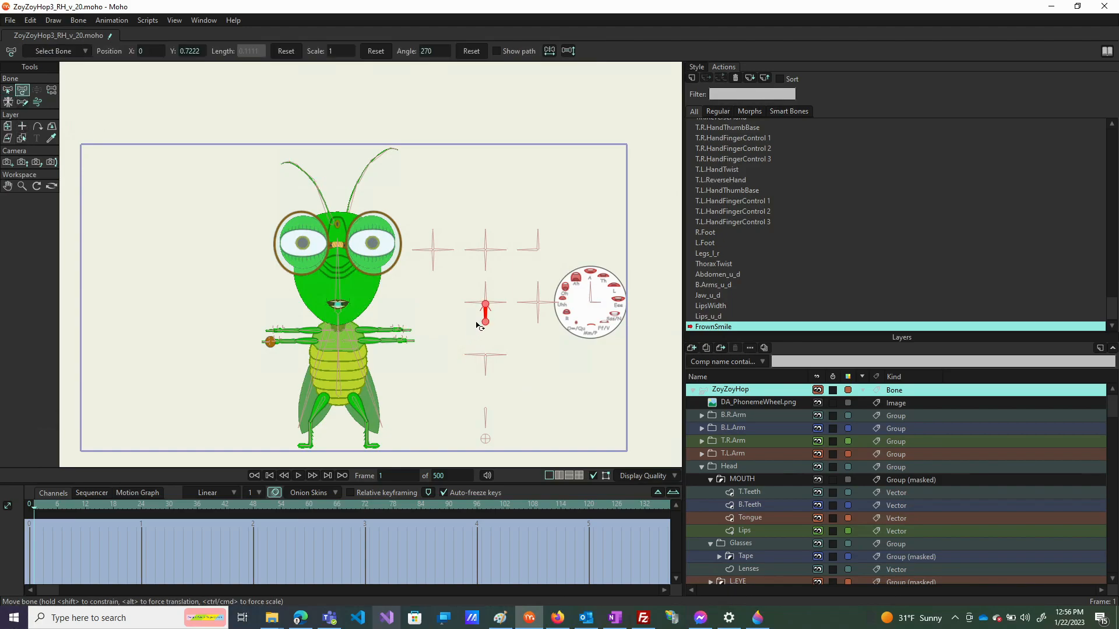
{"action": "left_click_drag", "start_coordinate": [488, 320], "coordinate": [438, 316]}
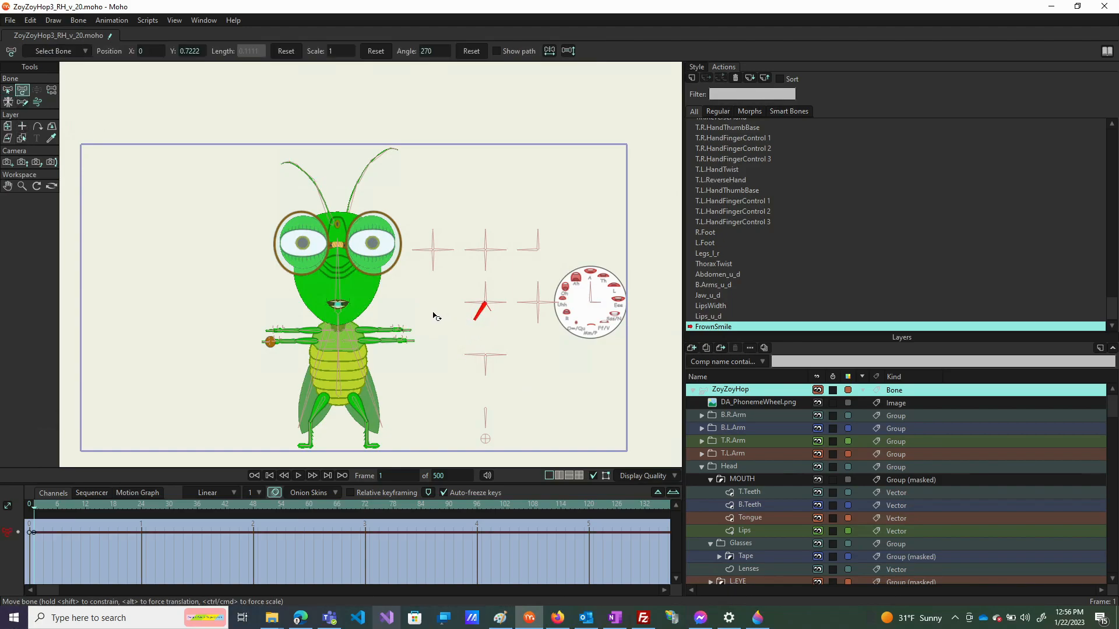
{"action": "left_click", "coordinate": [328, 505]}
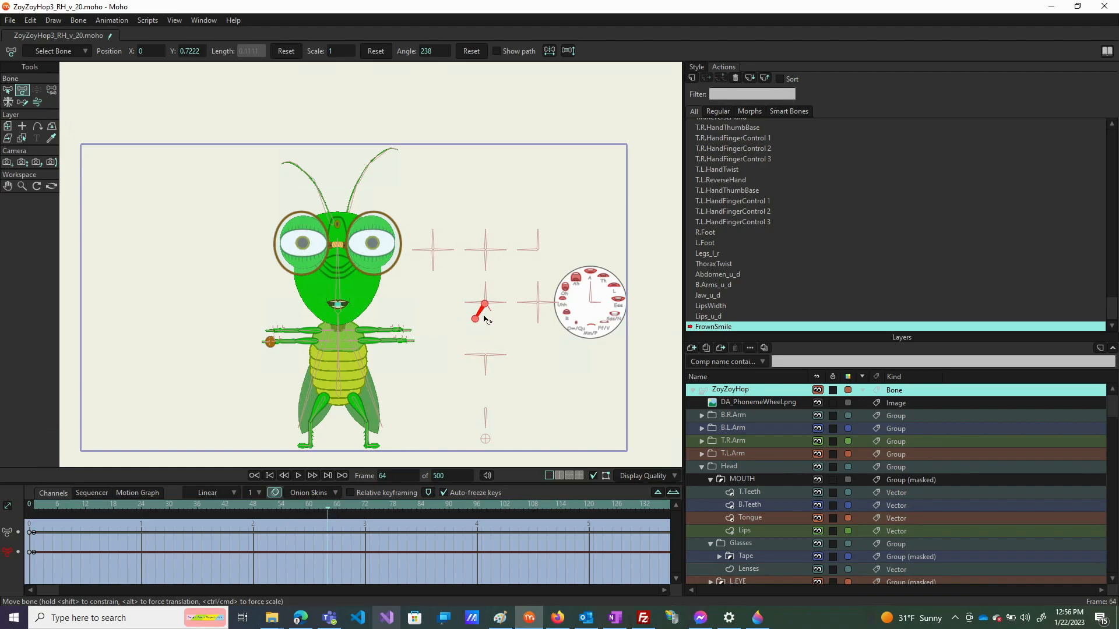
{"action": "left_click_drag", "start_coordinate": [485, 317], "coordinate": [554, 321]}
On the Lips layer at frame 64, select both mouth corner points and move them straight up into a smile, to about Y 0.1608
{"action": "left_click", "coordinate": [763, 530]}
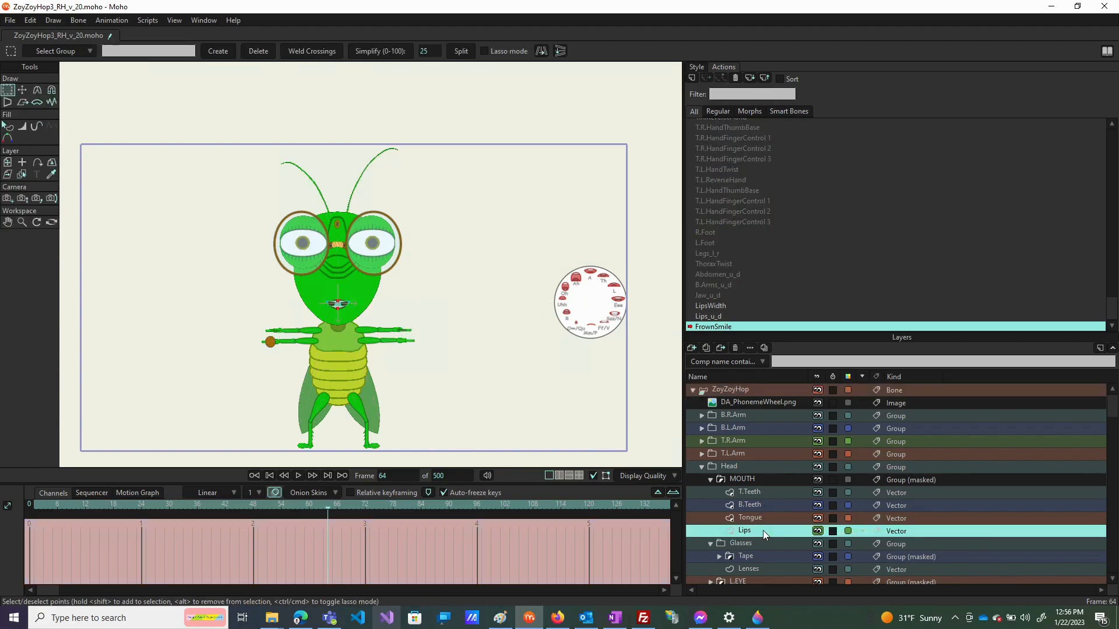
{"action": "scroll", "coordinate": [316, 304], "scroll_direction": "up", "scroll_amount": 5}
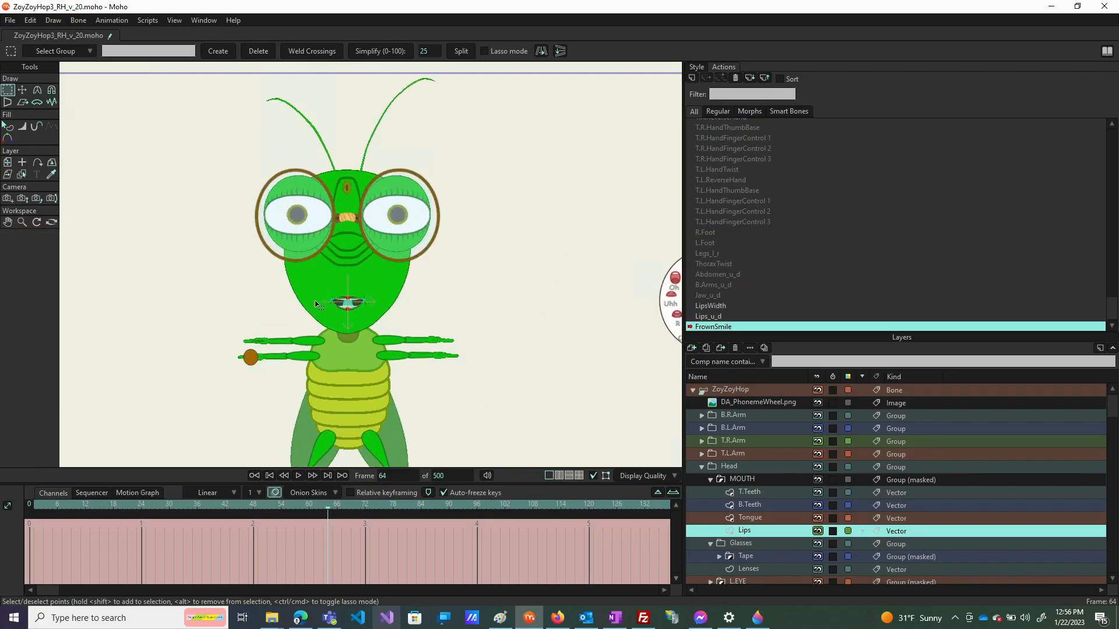
{"action": "scroll", "coordinate": [391, 319], "scroll_direction": "up", "scroll_amount": 3}
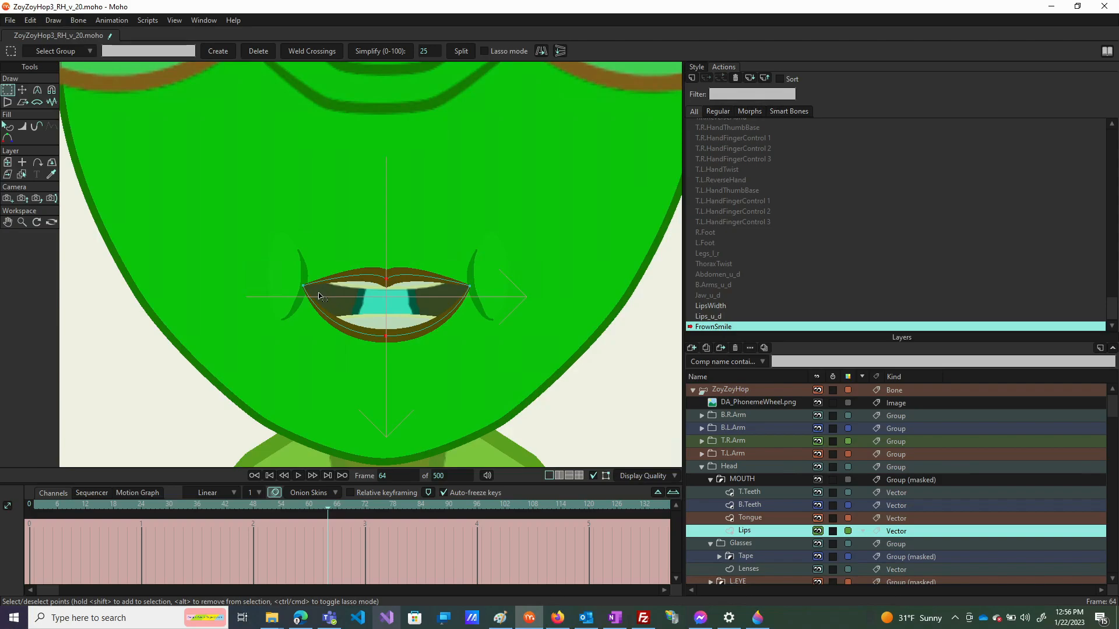
{"action": "left_click_drag", "start_coordinate": [295, 263], "coordinate": [337, 326]}
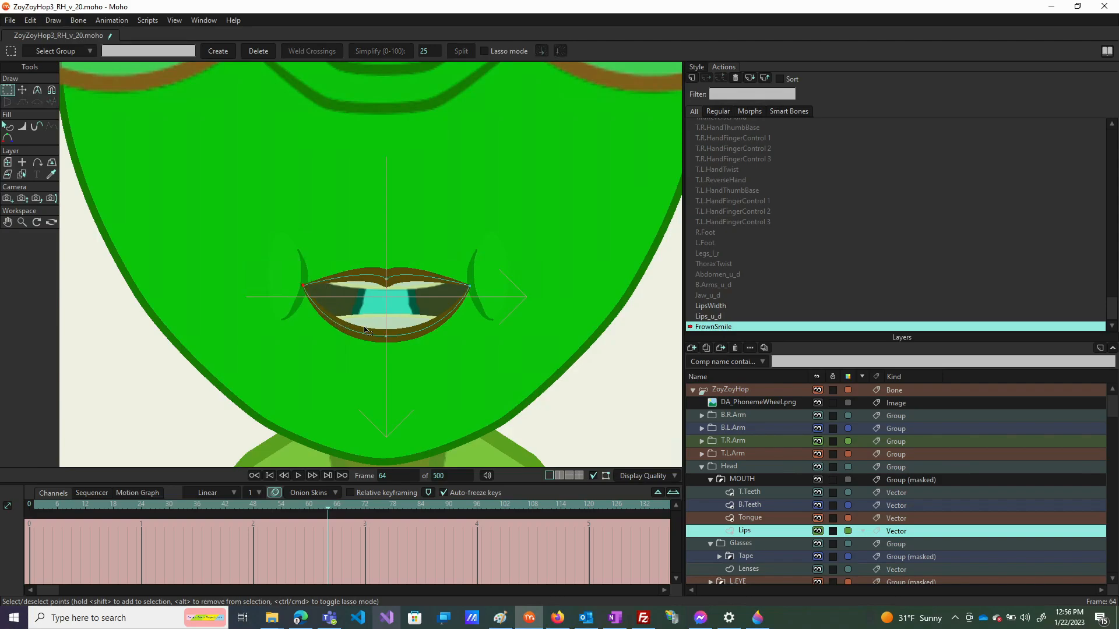
{"action": "left_click_drag", "start_coordinate": [486, 268], "coordinate": [438, 337]}
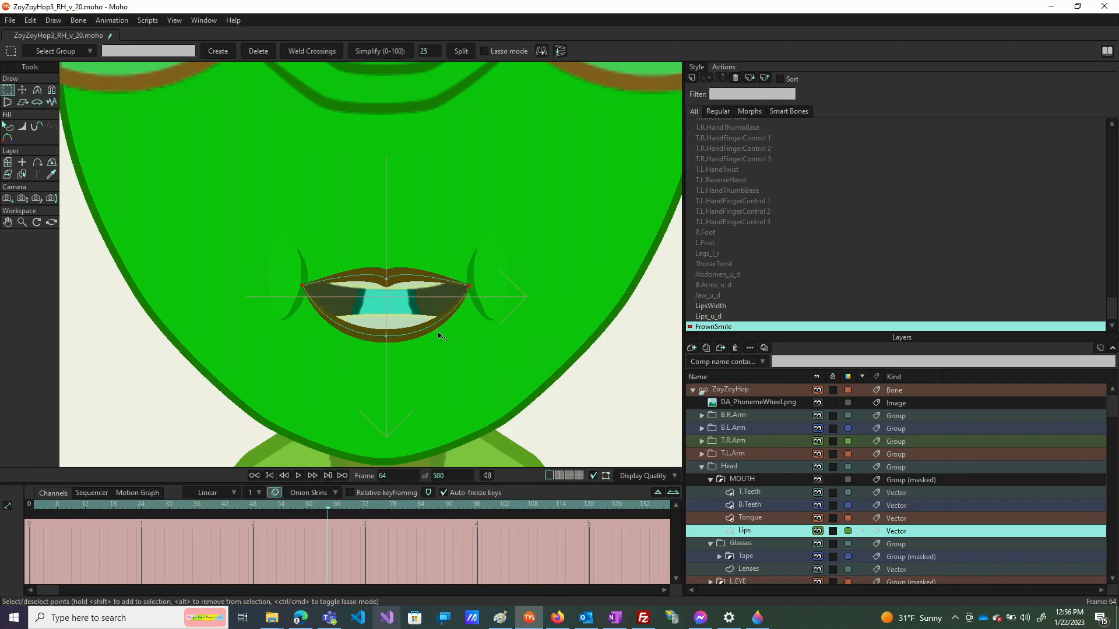
{"action": "key", "text": "t"}
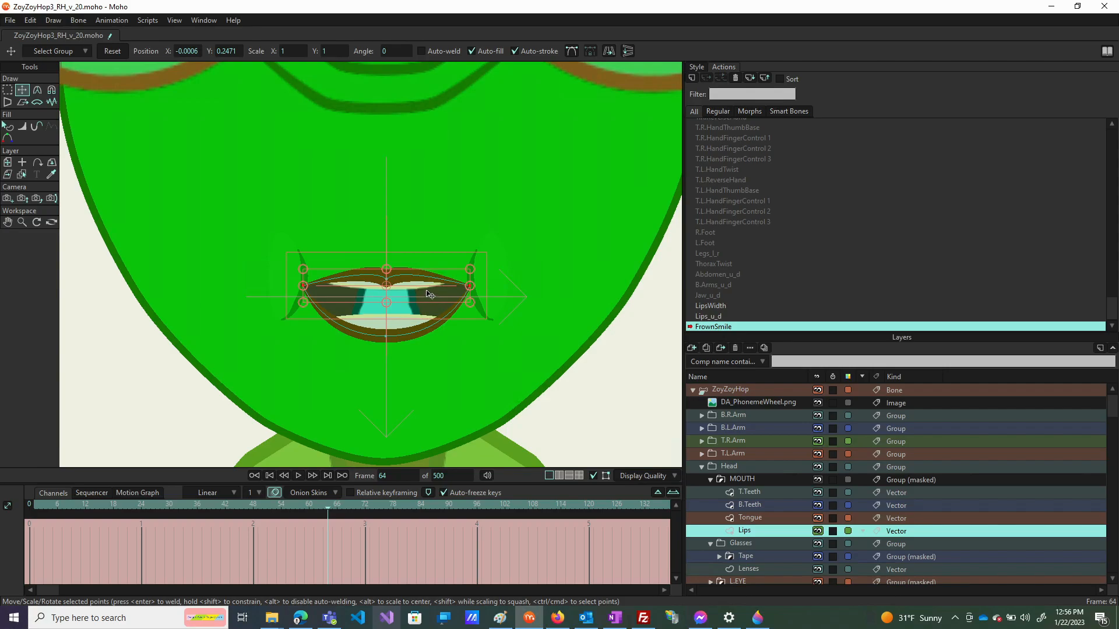
{"action": "left_click_drag", "start_coordinate": [429, 296], "coordinate": [432, 175]}
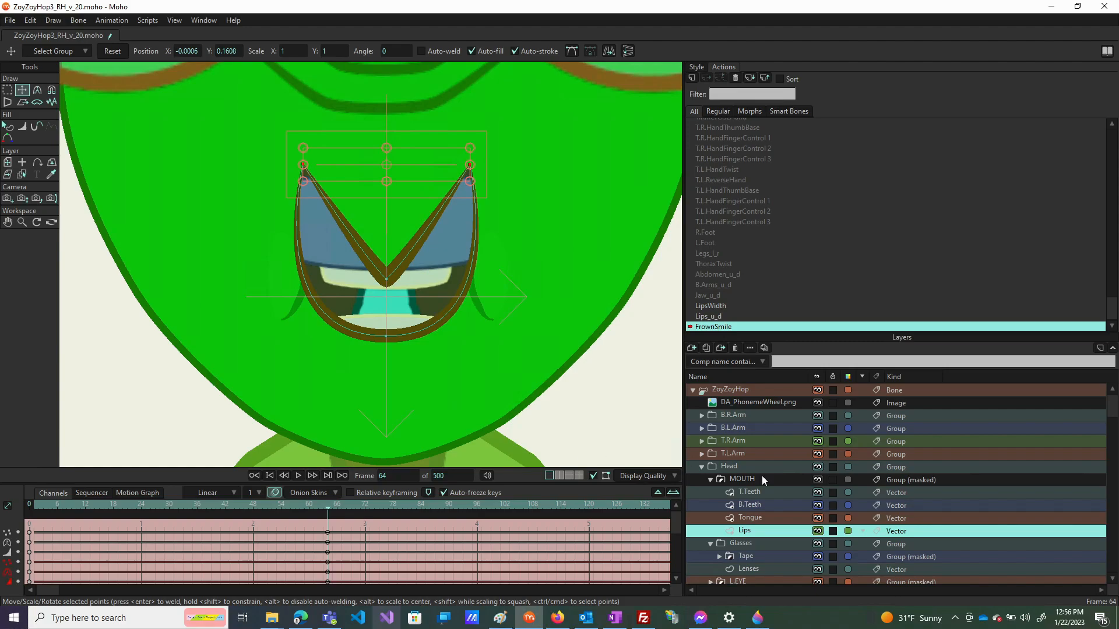
At frame 64, raise the L.Cheek and R.Cheek lines to the lifted mouth corners, at about Y -0.3638
{"action": "scroll", "coordinate": [771, 553], "scroll_direction": "down", "scroll_amount": 4}
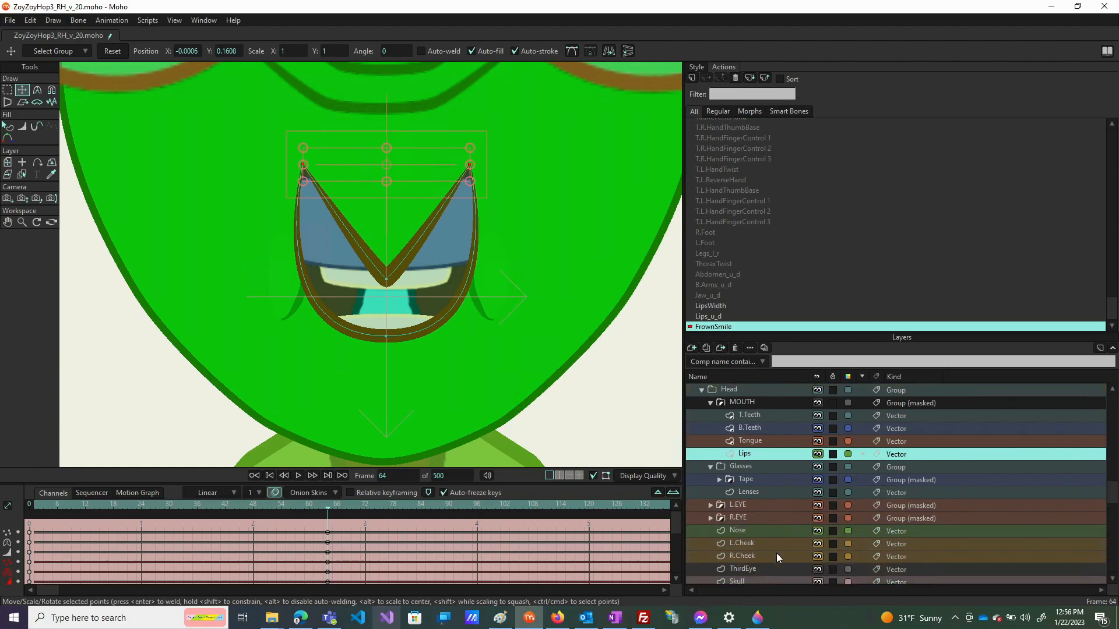
{"action": "left_click", "coordinate": [764, 542]}
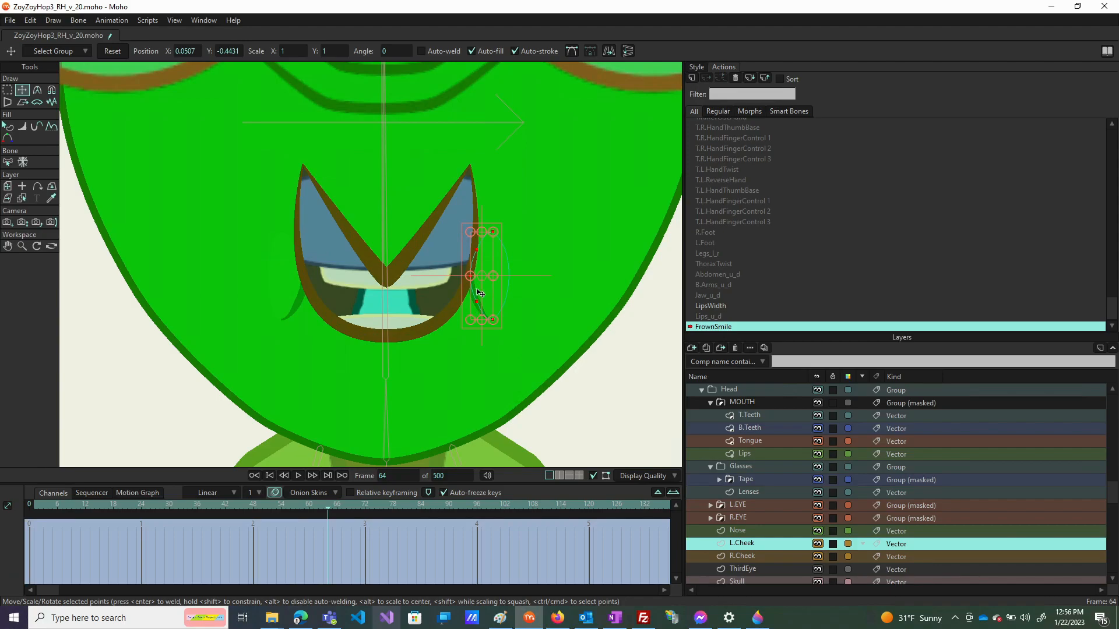
{"action": "left_click_drag", "start_coordinate": [481, 291], "coordinate": [483, 177]}
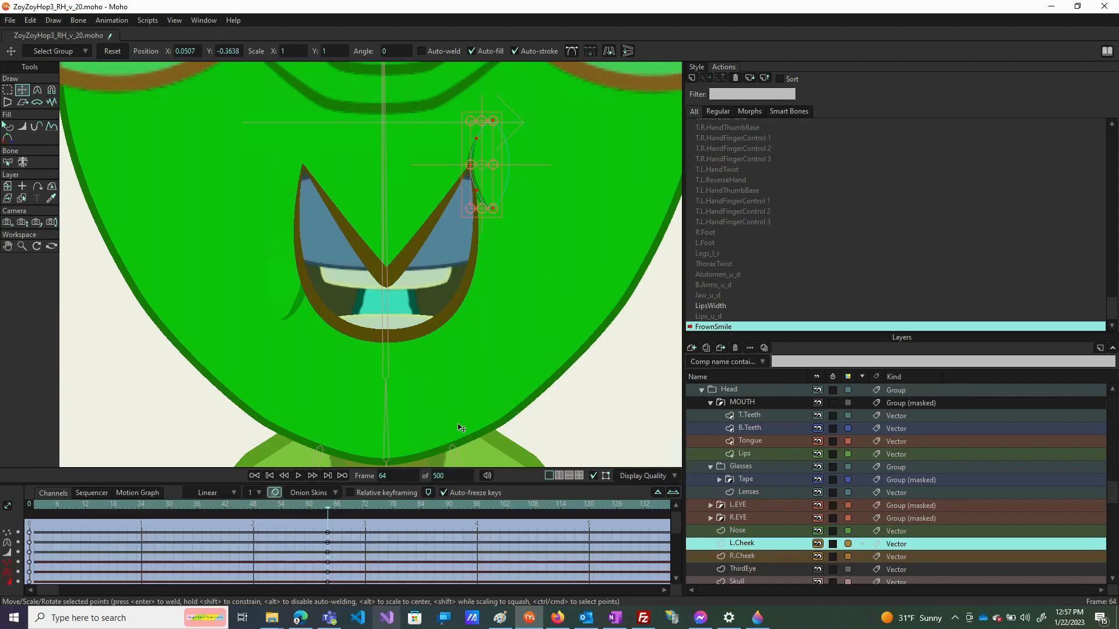
{"action": "left_click", "coordinate": [751, 557]}
{"action": "left_click_drag", "start_coordinate": [286, 289], "coordinate": [290, 184]}
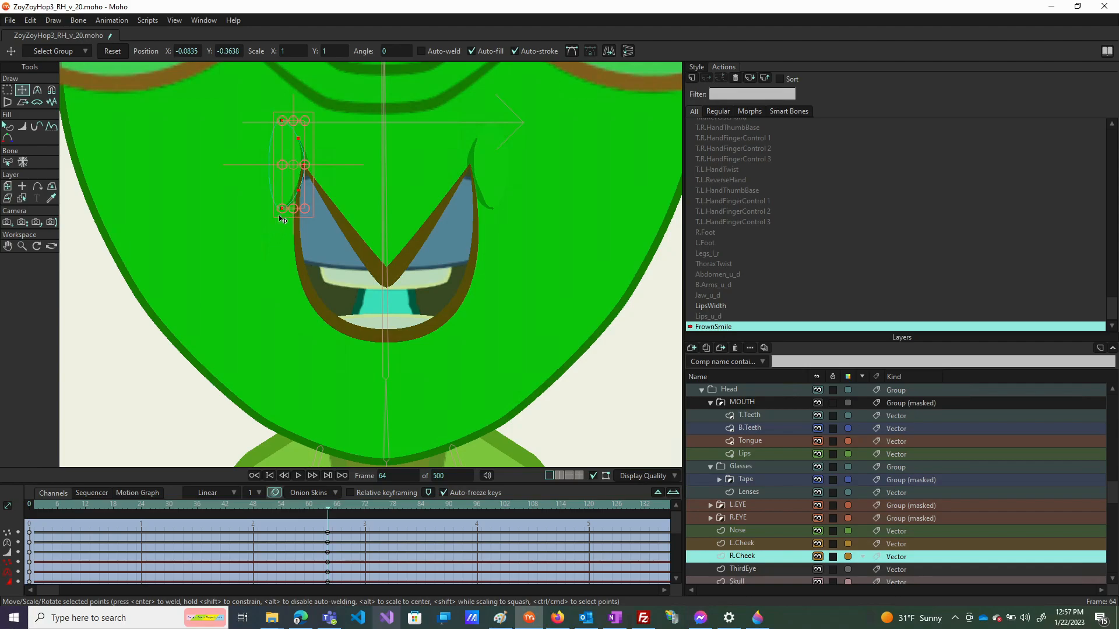
At frame 64, tilt the R.Cheek and L.Cheek lines outward so their lower ends flare away from the raised mouth corners
{"action": "left_click_drag", "start_coordinate": [309, 138], "coordinate": [314, 168]}
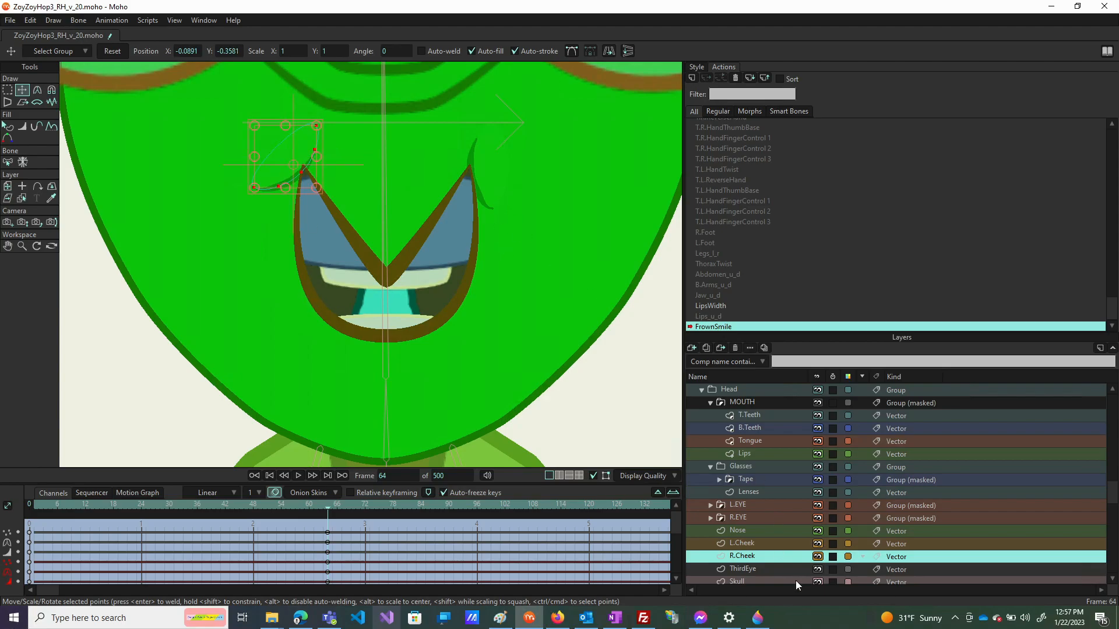
{"action": "left_click", "coordinate": [778, 543]}
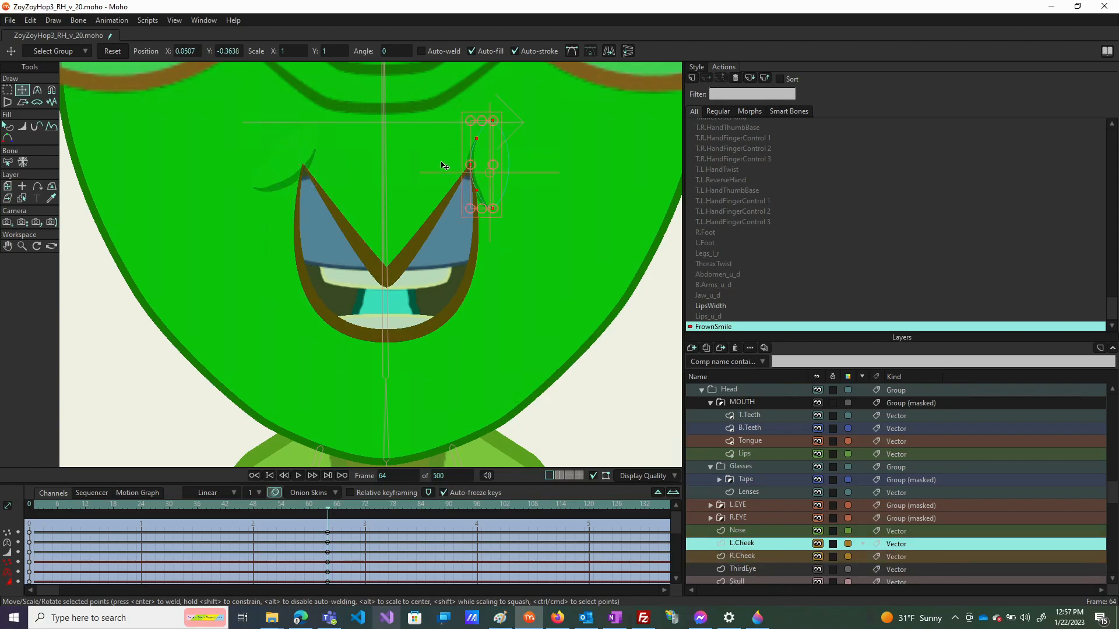
{"action": "left_click_drag", "start_coordinate": [469, 143], "coordinate": [470, 169]}
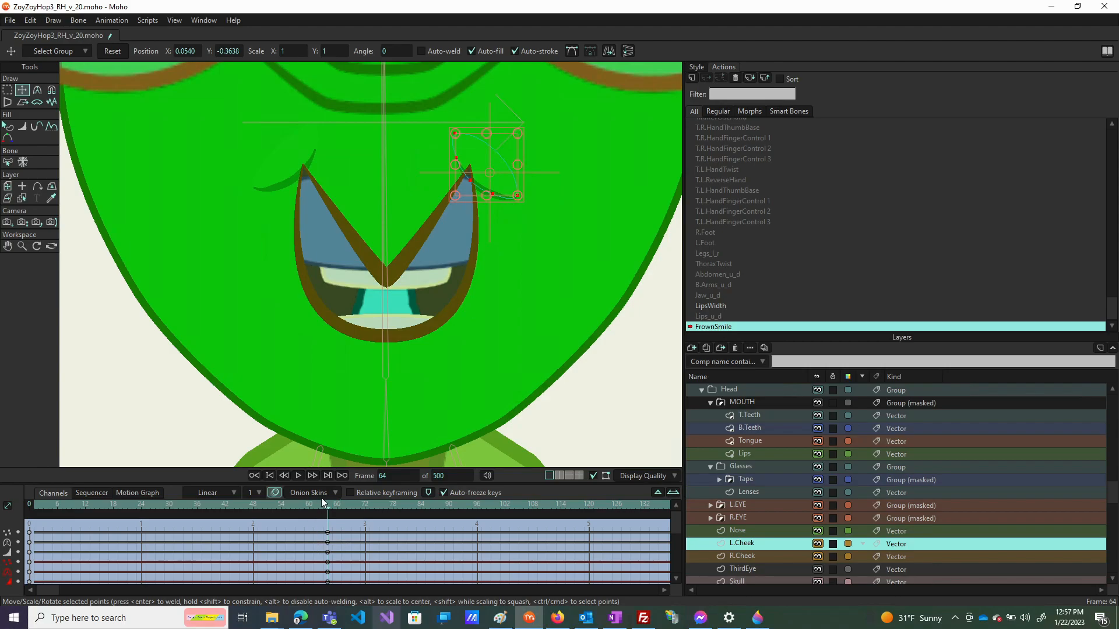
At frame 1 on the Lips layer, move both mouth corner points straight down into a frown, to about Y 0.3197
{"action": "left_click_drag", "start_coordinate": [316, 506], "coordinate": [180, 517]}
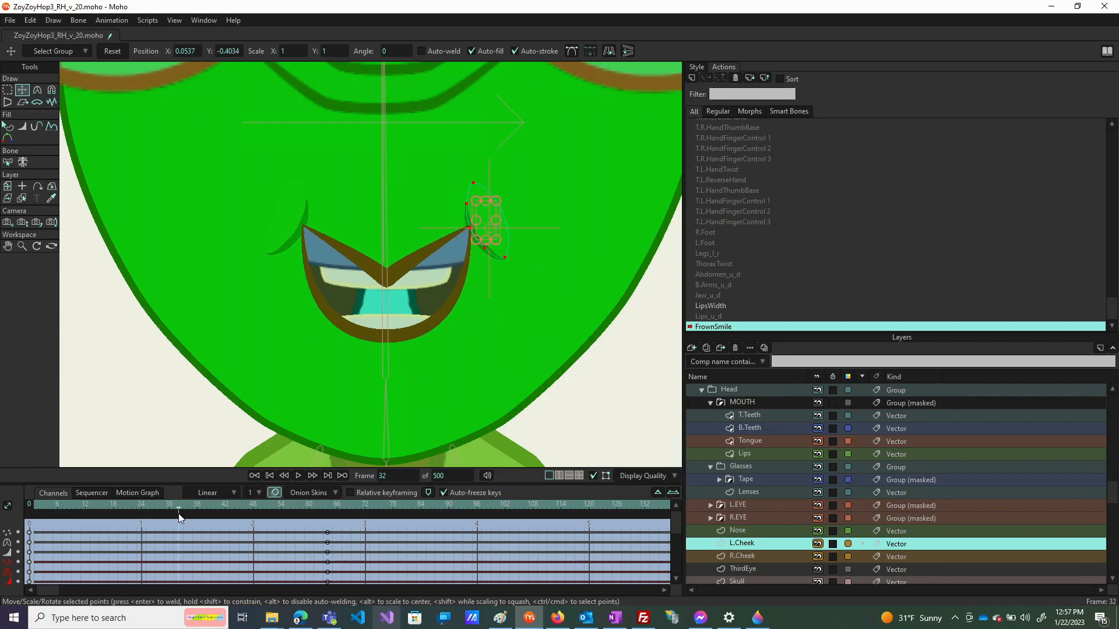
{"action": "left_click_drag", "start_coordinate": [179, 513], "coordinate": [35, 505]}
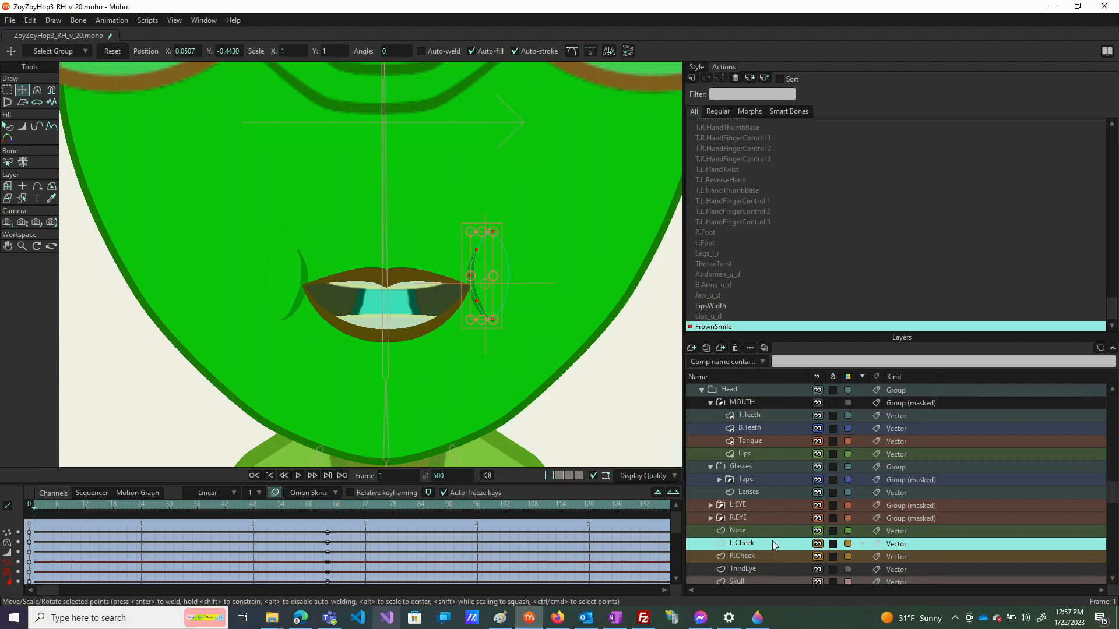
{"action": "left_click", "coordinate": [757, 453]}
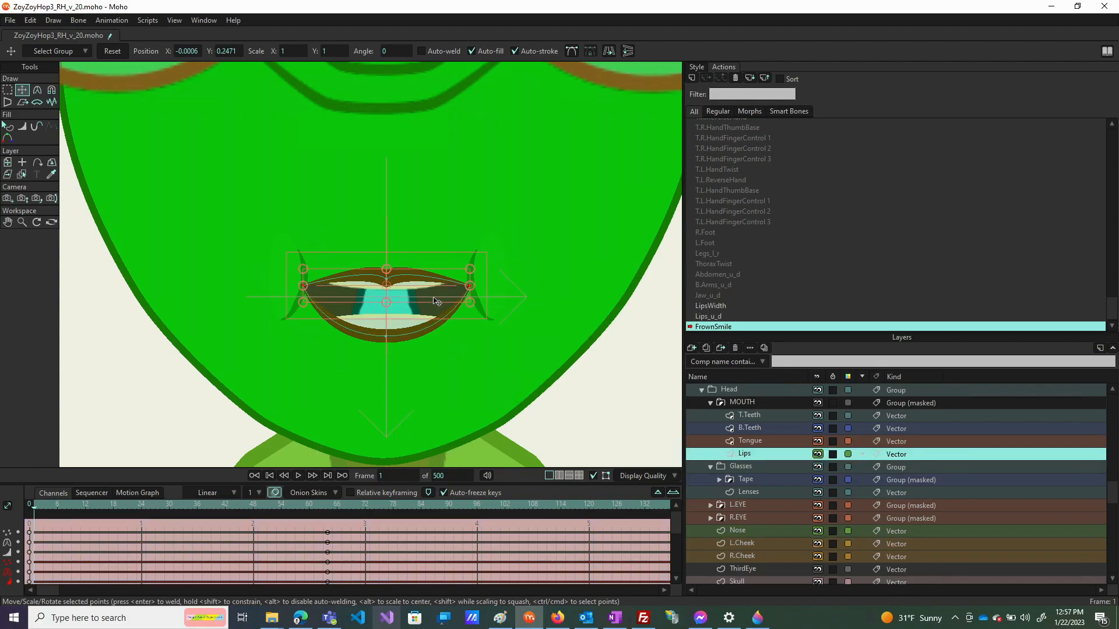
{"action": "left_click_drag", "start_coordinate": [434, 299], "coordinate": [434, 429]}
{"action": "left_click_drag", "start_coordinate": [434, 424], "coordinate": [434, 397]}
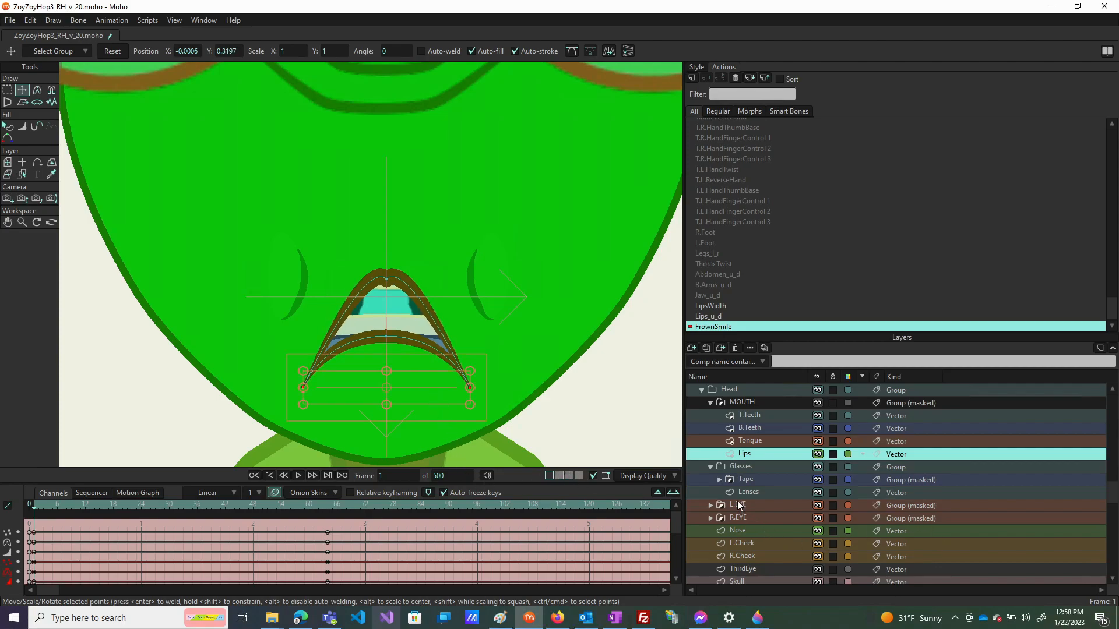
At frame 1, lower the R.Cheek and L.Cheek lines to the frown corners, about Y -0.52, and tilt them to follow the frown
{"action": "left_click", "coordinate": [774, 556]}
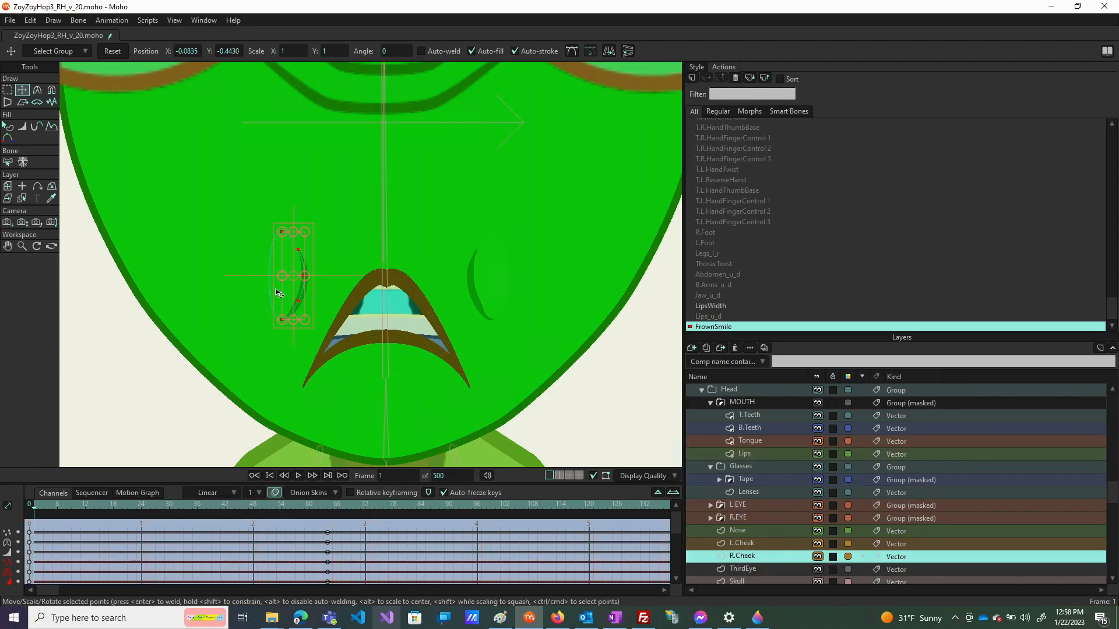
{"action": "left_click_drag", "start_coordinate": [295, 292], "coordinate": [315, 397]}
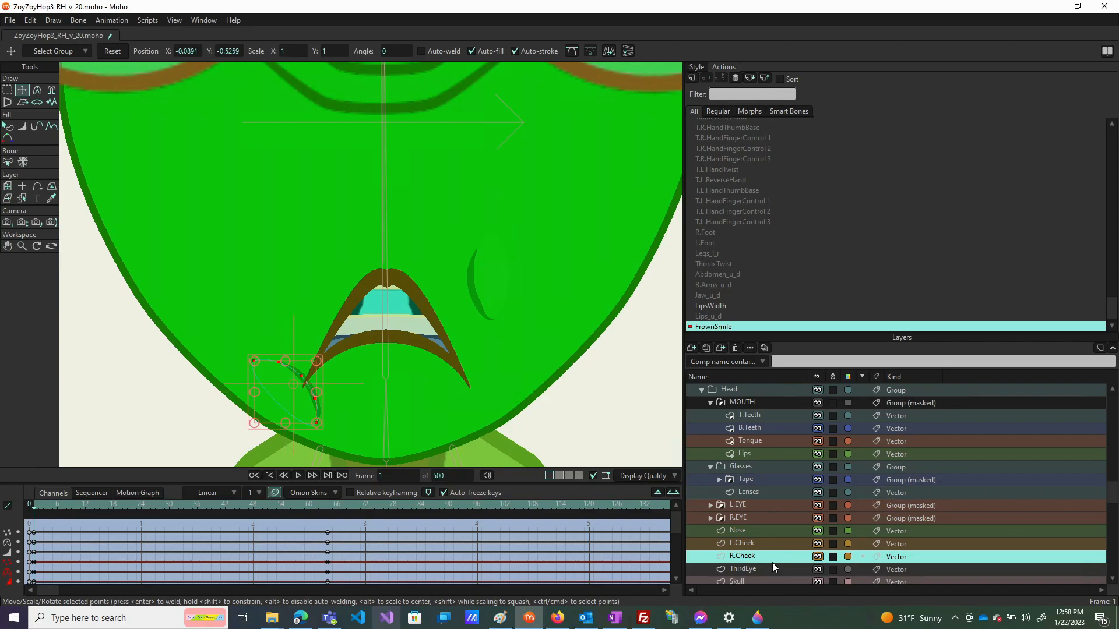
{"action": "left_click", "coordinate": [771, 543]}
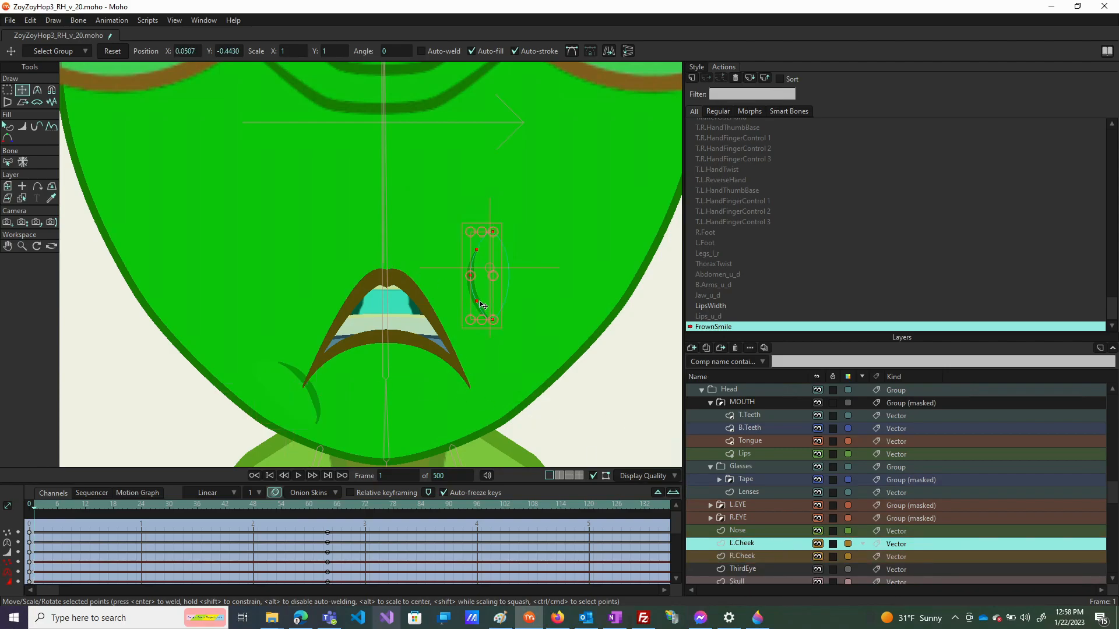
{"action": "left_click_drag", "start_coordinate": [489, 295], "coordinate": [499, 406]}
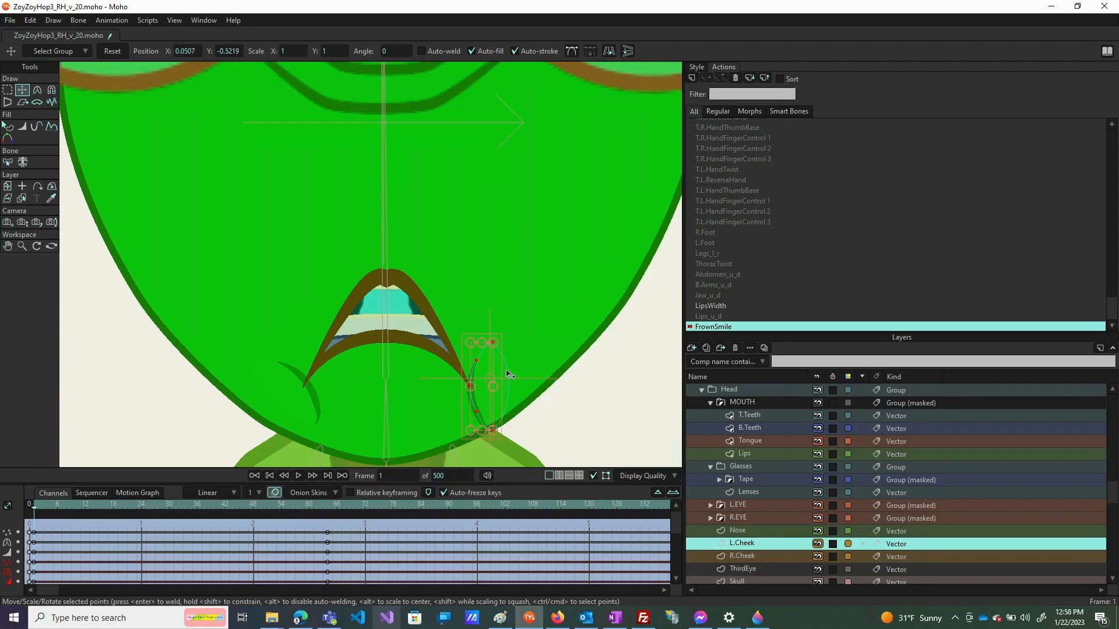
{"action": "left_click_drag", "start_coordinate": [500, 361], "coordinate": [502, 378]}
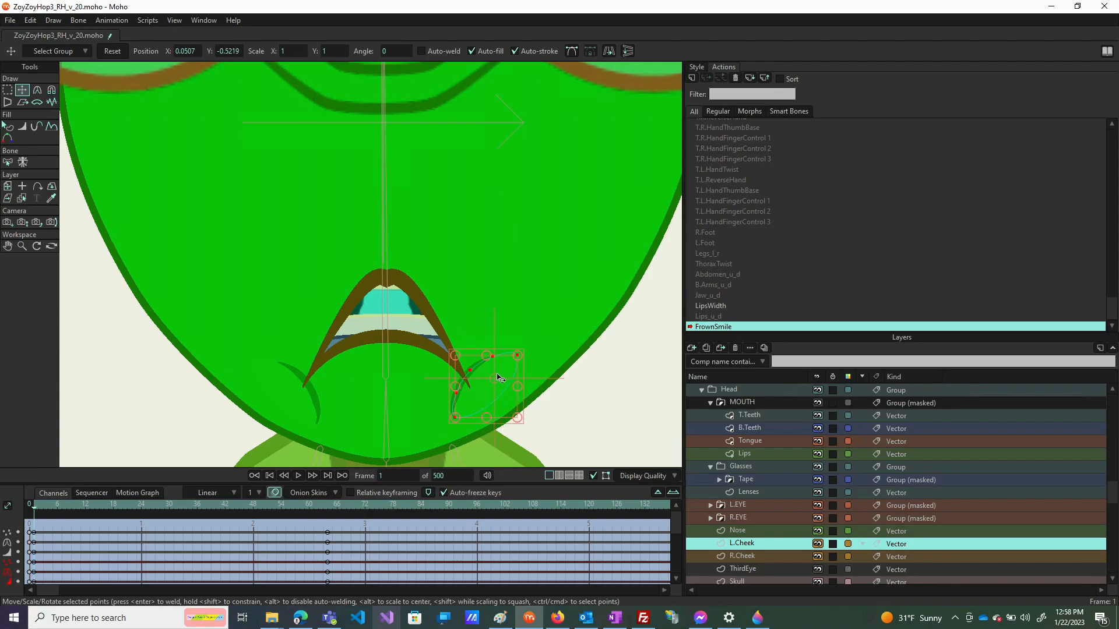
At frame 32, reset the points of the L.Cheek, R.Cheek and Lips layers to their rest shape, and scrub to check the motion
{"action": "left_click", "coordinate": [177, 504]}
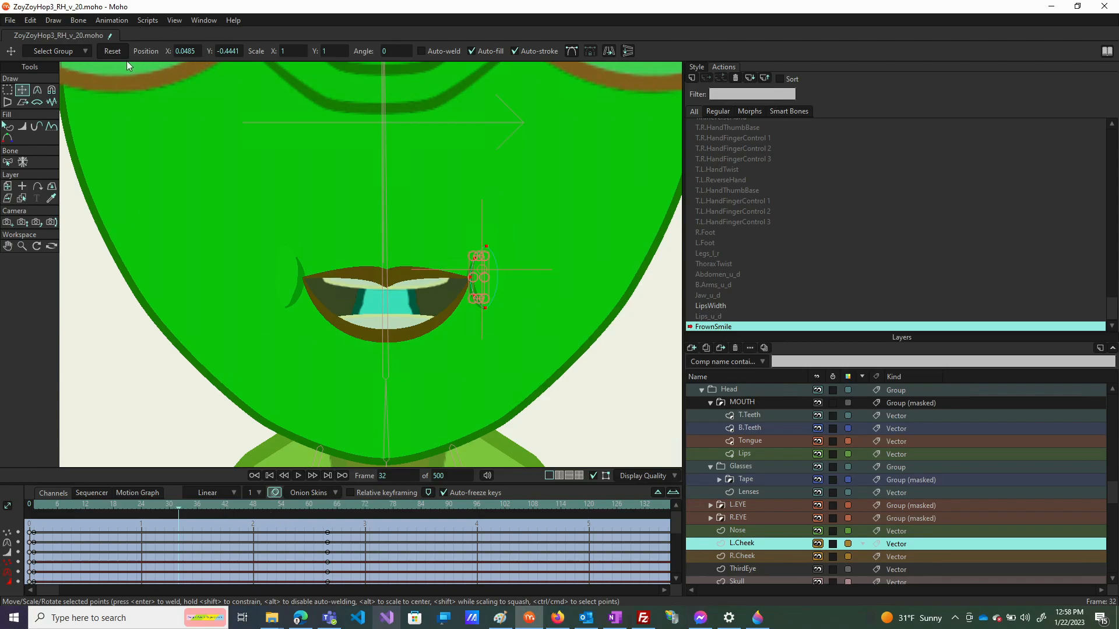
{"action": "left_click", "coordinate": [114, 51]}
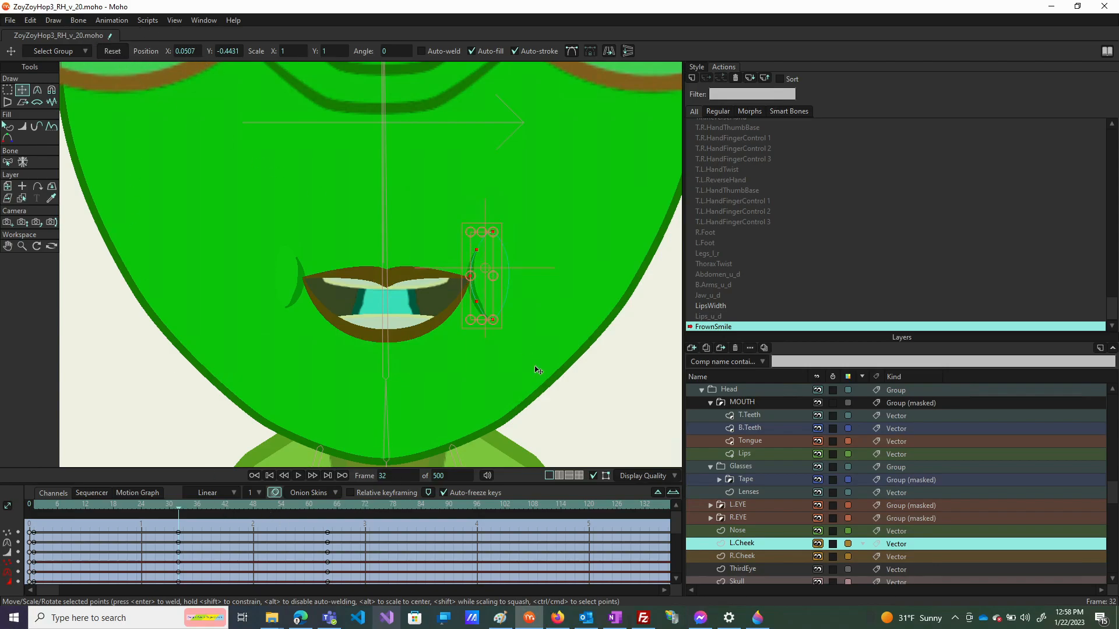
{"action": "left_click", "coordinate": [756, 557]}
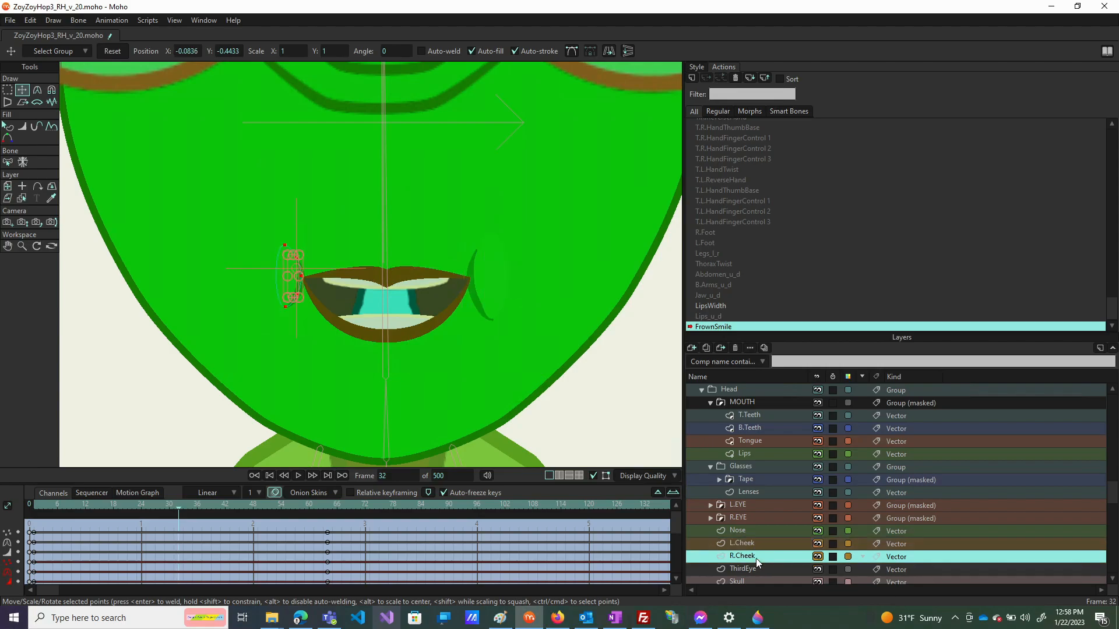
{"action": "left_click", "coordinate": [113, 52]}
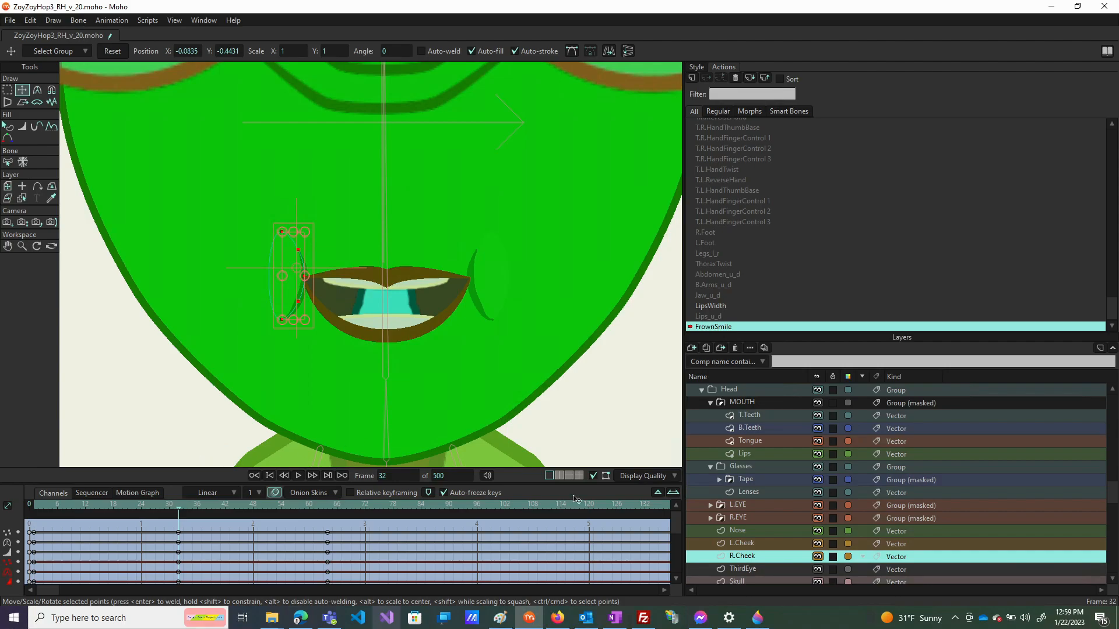
{"action": "left_click", "coordinate": [756, 452]}
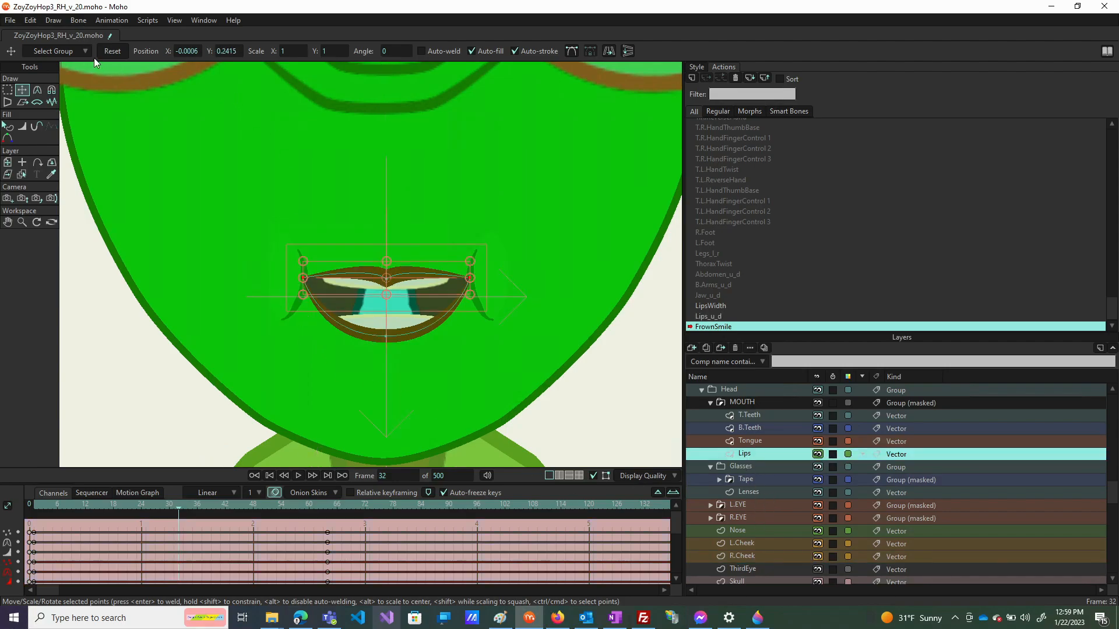
{"action": "left_click", "coordinate": [111, 51]}
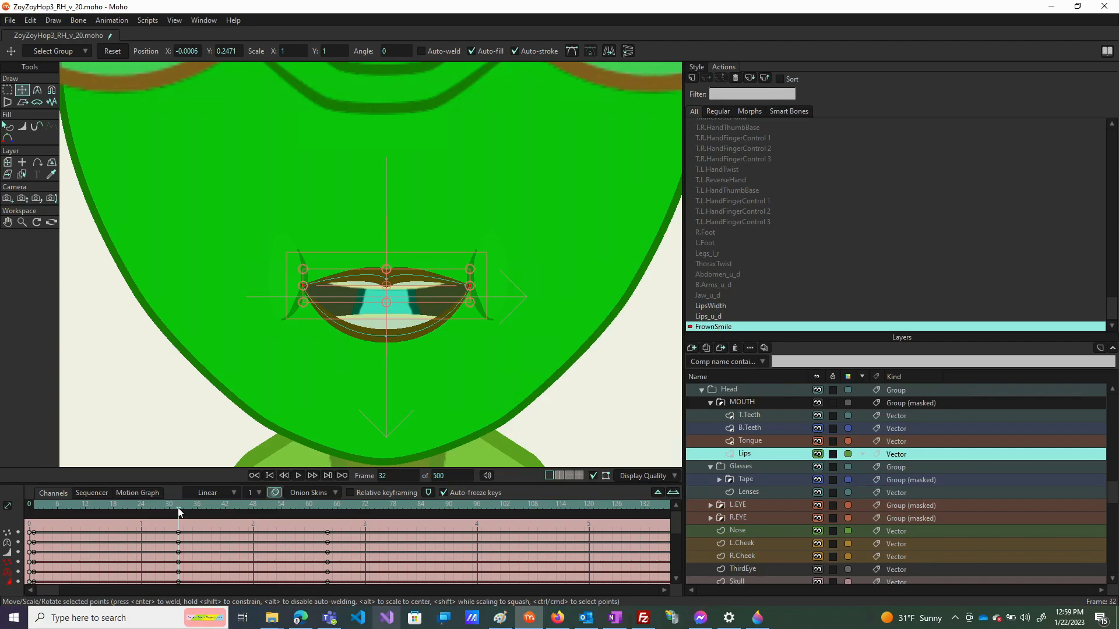
{"action": "mouse_move", "coordinate": [177, 508]}
{"action": "left_mouse_down"}
{"action": "mouse_move", "coordinate": [349, 532]}
{"action": "mouse_move", "coordinate": [30, 501]}
{"action": "mouse_move", "coordinate": [277, 526]}
{"action": "mouse_move", "coordinate": [131, 523]}
{"action": "mouse_move", "coordinate": [270, 541]}
{"action": "mouse_move", "coordinate": [239, 542]}
{"action": "left_mouse_up"}
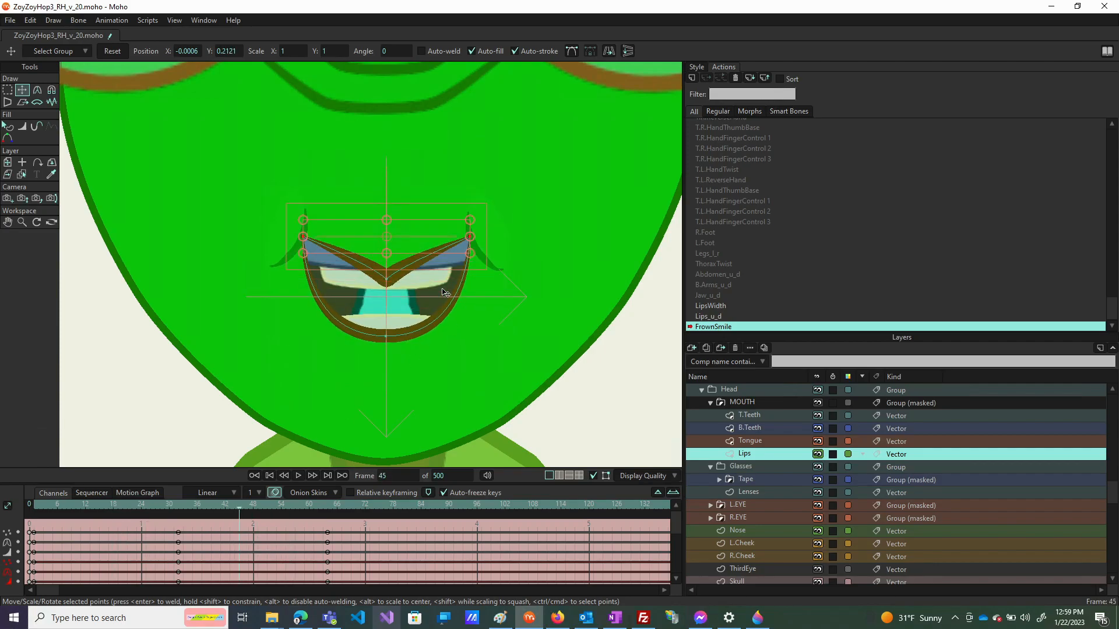
Return to the ZoyZoyHop bone layer and make the Mainline the active action
{"action": "scroll", "coordinate": [446, 292], "scroll_direction": "down", "scroll_amount": 5}
{"action": "scroll", "coordinate": [726, 408], "scroll_direction": "up", "scroll_amount": 3}
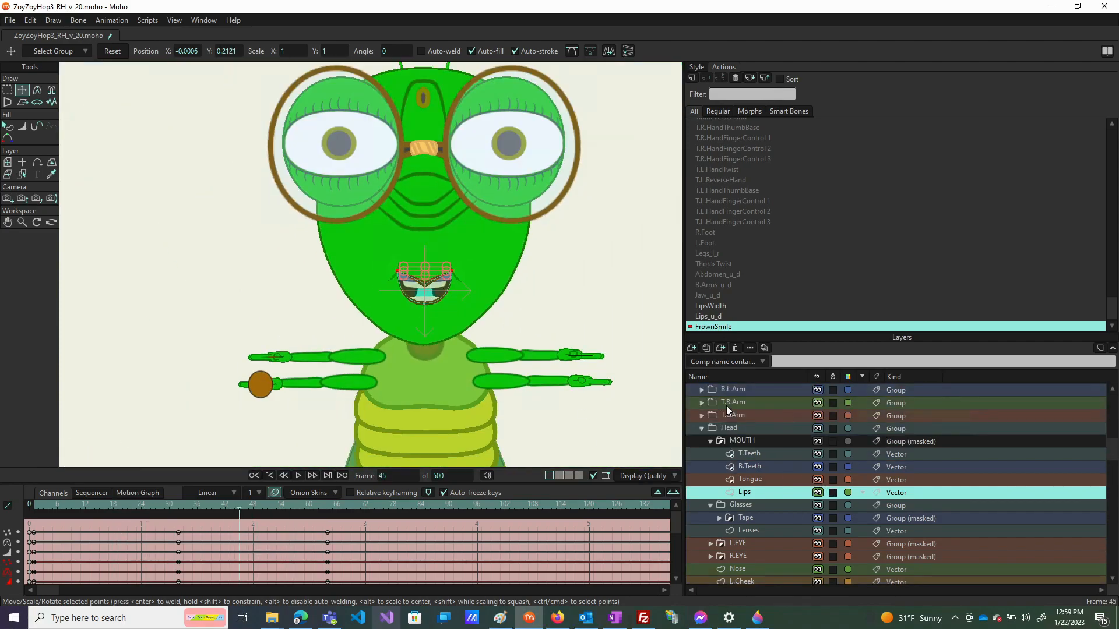
{"action": "scroll", "coordinate": [727, 410], "scroll_direction": "up", "scroll_amount": 3}
{"action": "double_click", "coordinate": [754, 390]}
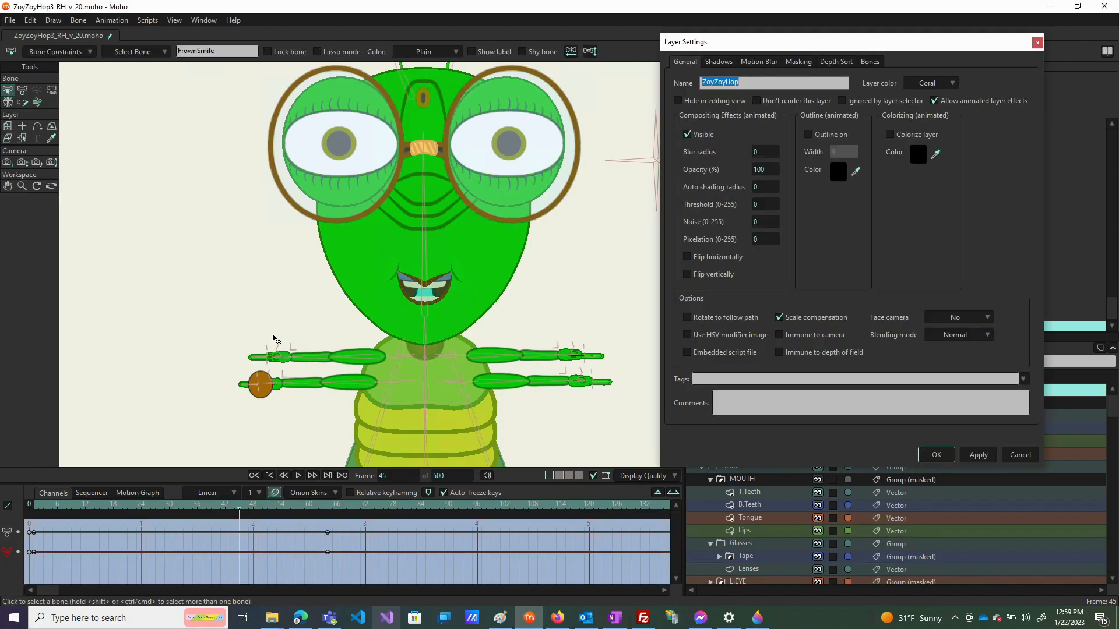
{"action": "left_click", "coordinate": [1037, 43]}
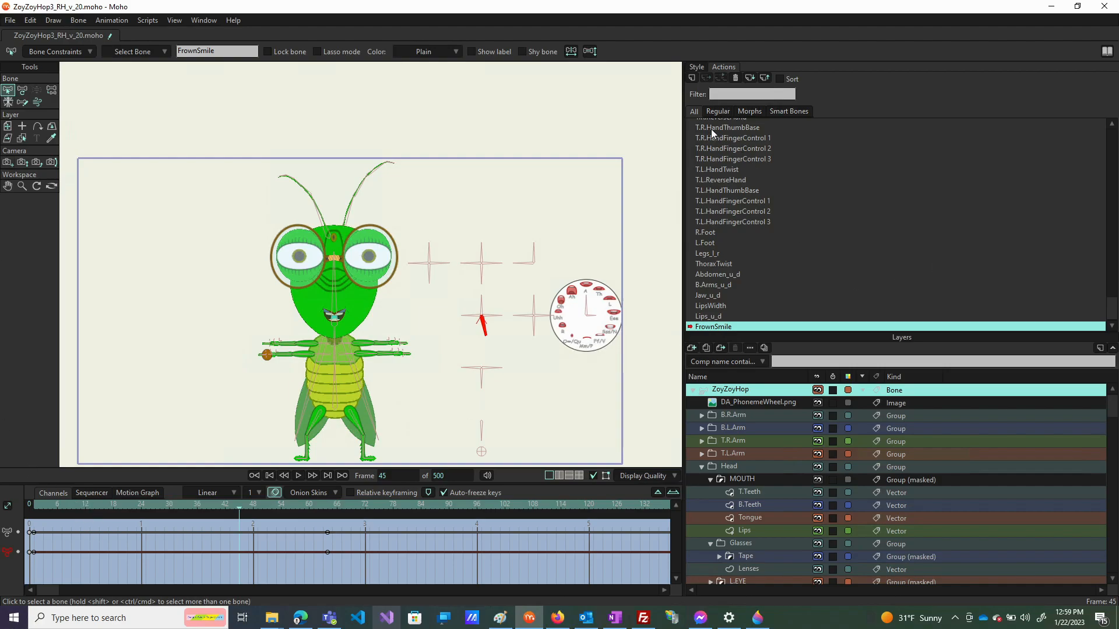
{"action": "scroll", "coordinate": [740, 145], "scroll_direction": "up", "scroll_amount": 5}
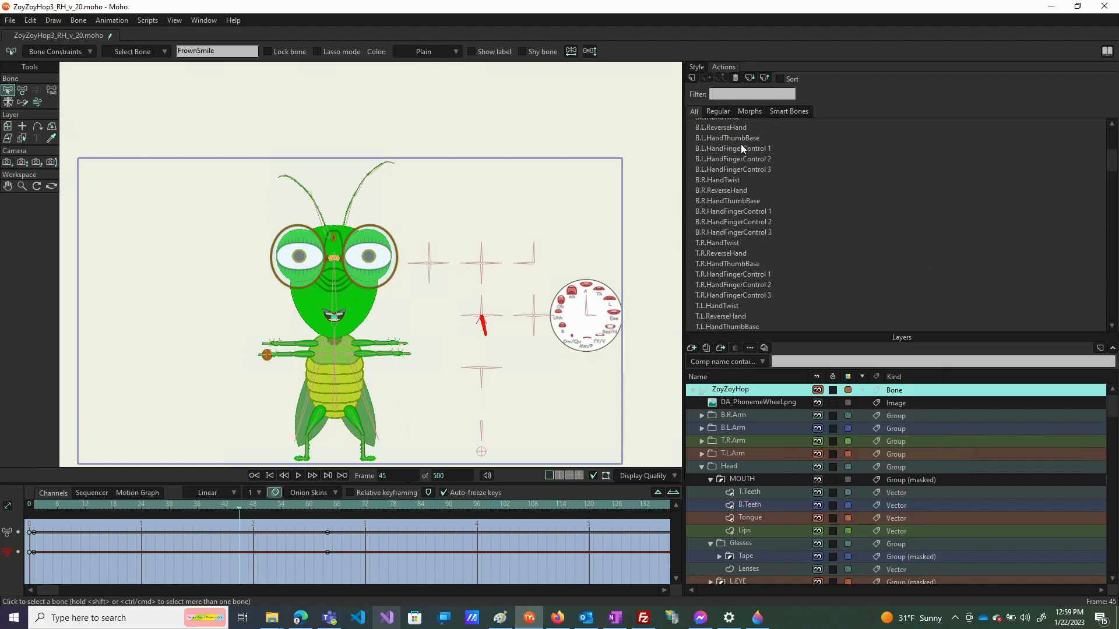
{"action": "scroll", "coordinate": [742, 148], "scroll_direction": "up", "scroll_amount": 1}
{"action": "left_click", "coordinate": [710, 126]}
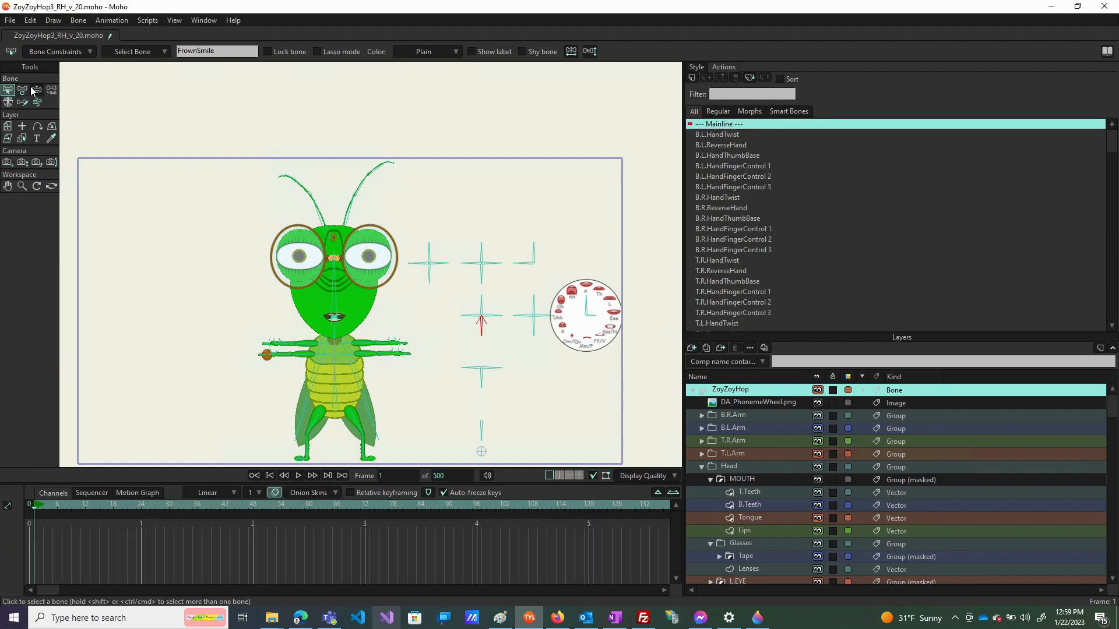
Test the mouth smart bones on the Mainline at frame 1 by rotating FrownSmile and its neighbouring controls in combination
{"action": "left_click", "coordinate": [36, 91]}
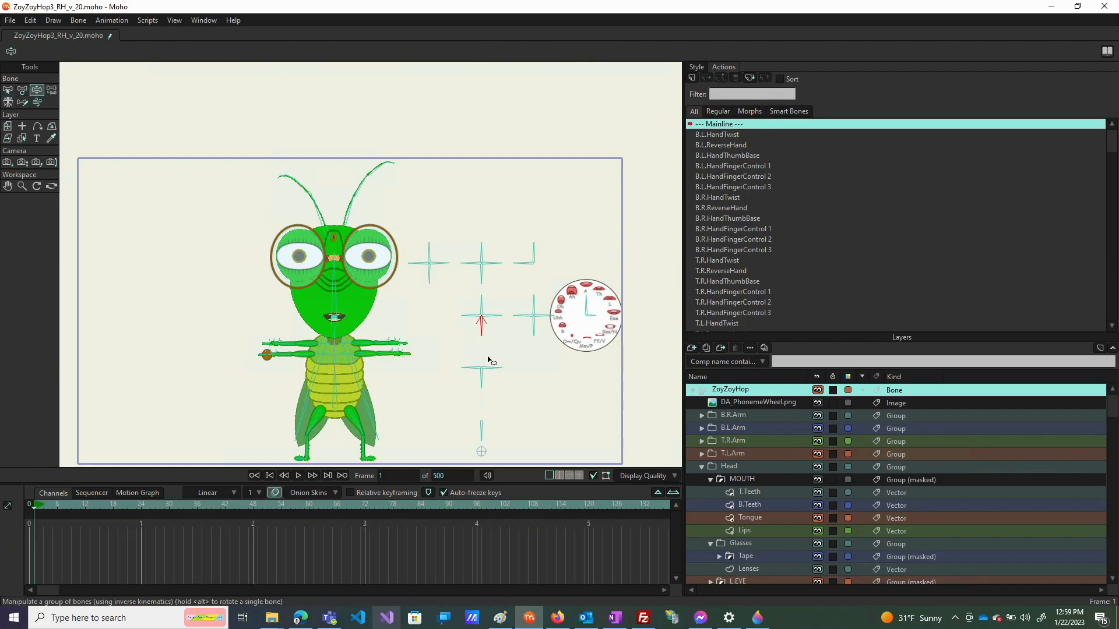
{"action": "left_click_drag", "start_coordinate": [474, 318], "coordinate": [450, 338]}
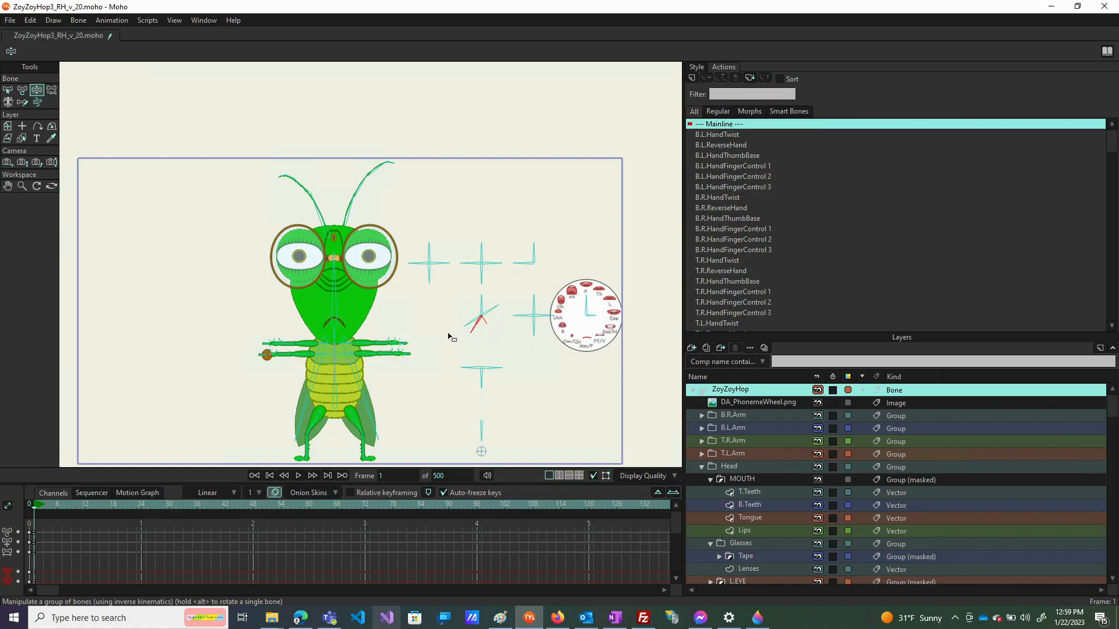
{"action": "left_click_drag", "start_coordinate": [494, 308], "coordinate": [460, 308]}
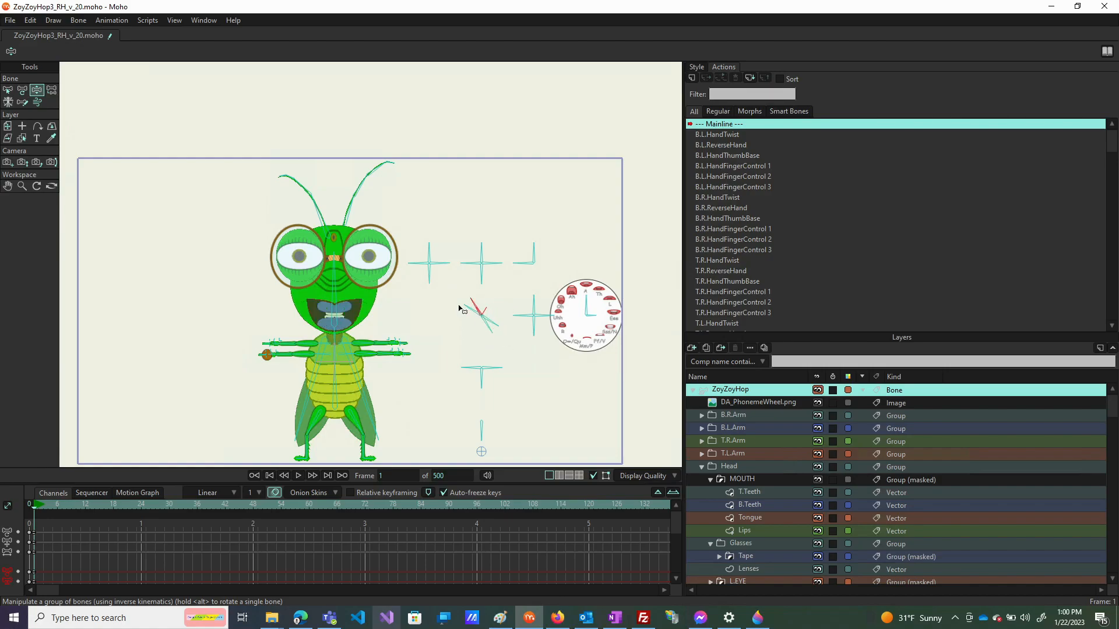
{"action": "left_click_drag", "start_coordinate": [498, 327], "coordinate": [455, 343]}
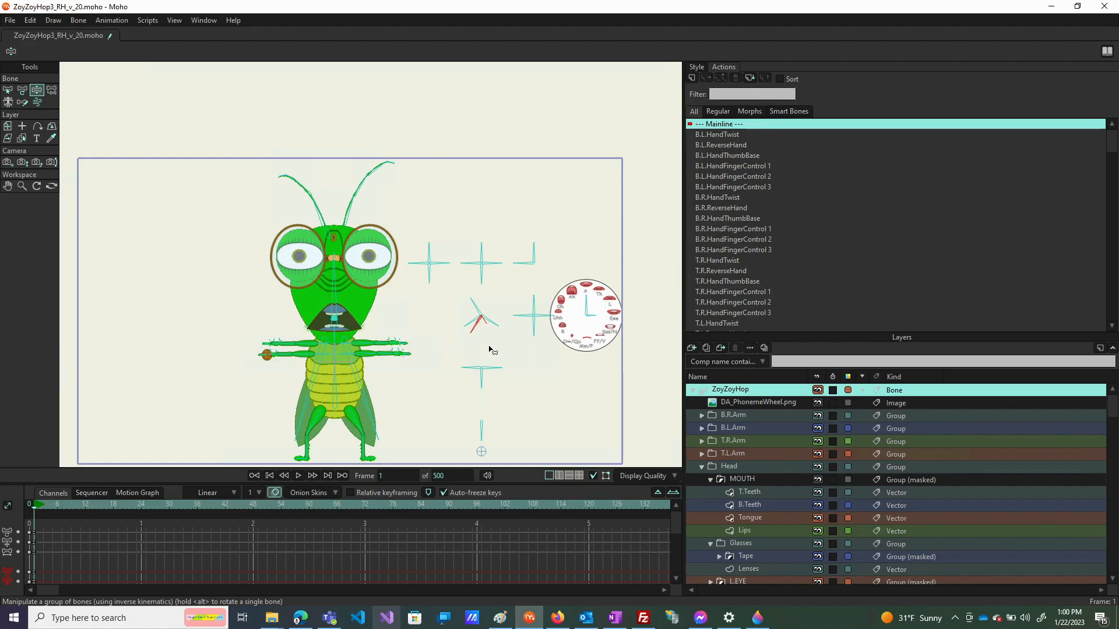
{"action": "mouse_move", "coordinate": [477, 313]}
{"action": "left_mouse_down"}
{"action": "mouse_move", "coordinate": [480, 302]}
{"action": "mouse_move", "coordinate": [499, 320]}
{"action": "mouse_move", "coordinate": [467, 317]}
{"action": "mouse_move", "coordinate": [488, 331]}
{"action": "mouse_move", "coordinate": [490, 302]}
{"action": "mouse_move", "coordinate": [475, 295]}
{"action": "mouse_move", "coordinate": [487, 320]}
{"action": "left_mouse_up"}
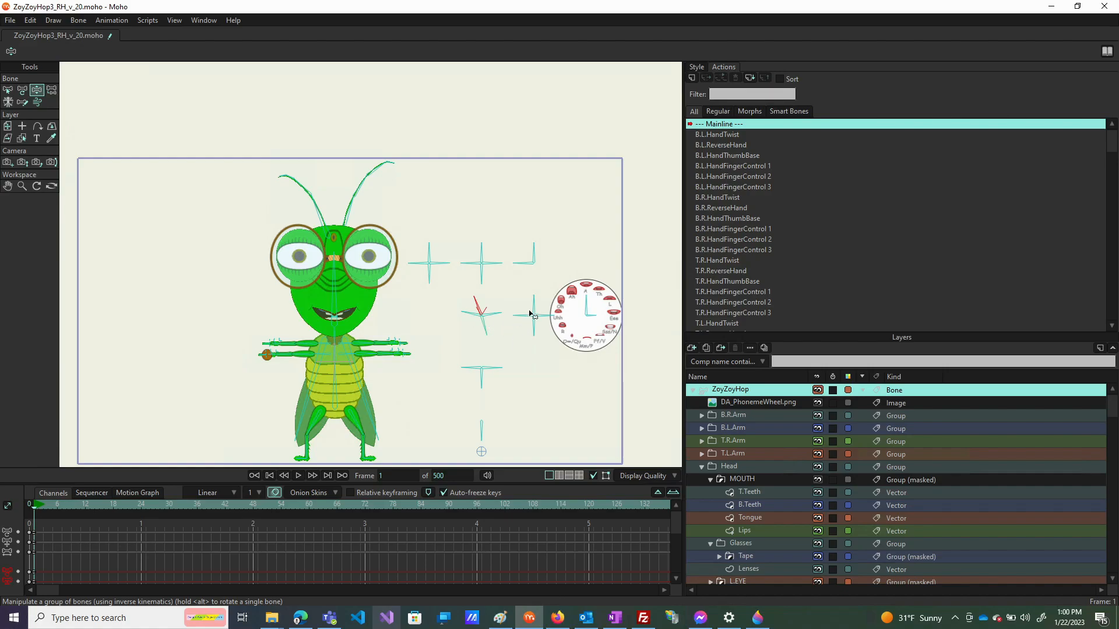
Select the Tongue_l_r bone and delete the test pose keyframes at frame 1 of the Mainline
{"action": "left_click", "coordinate": [532, 304]}
{"action": "left_click", "coordinate": [11, 91]}
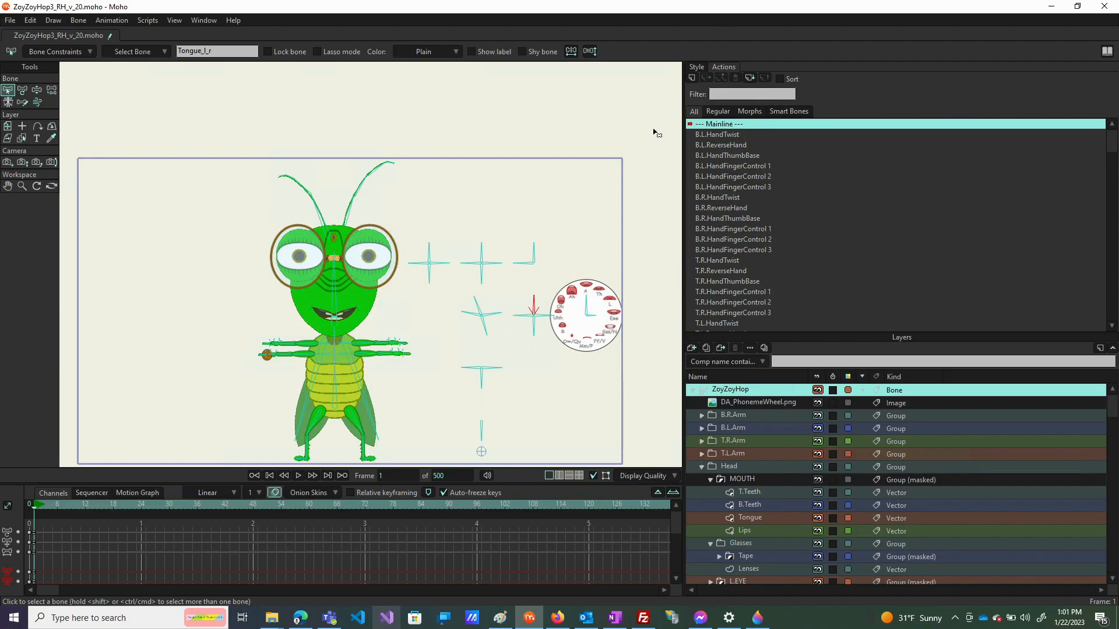
{"action": "left_click_drag", "start_coordinate": [49, 526], "coordinate": [5, 600]}
{"action": "key", "text": "Delete"}
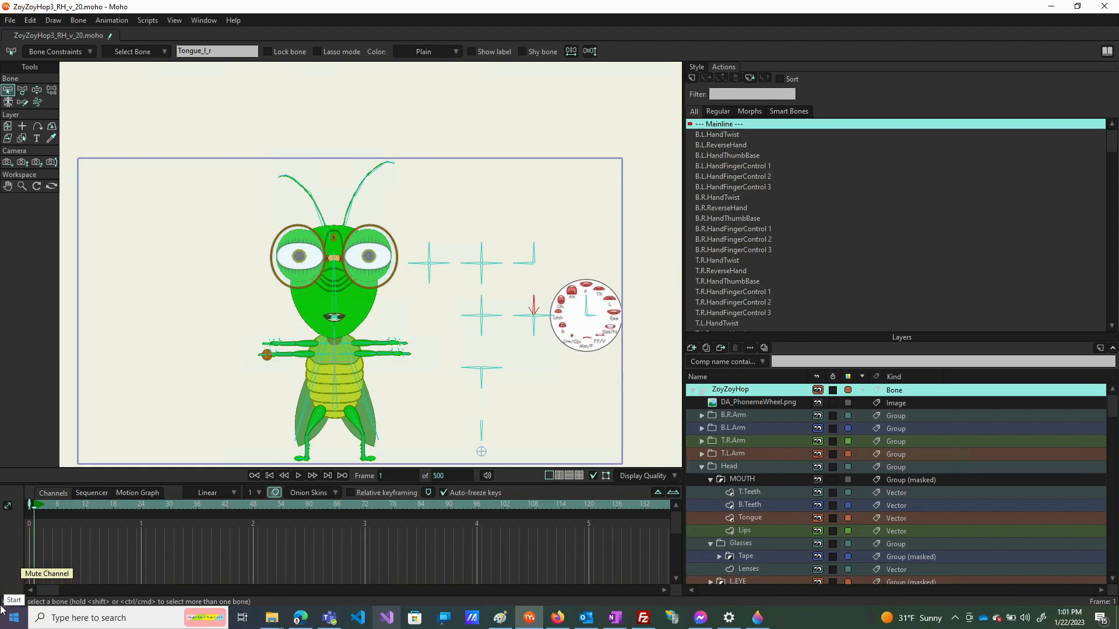
At frame 0, create a new smart bone action named Tongue_l_r for the selected bone
{"action": "left_click", "coordinate": [29, 507]}
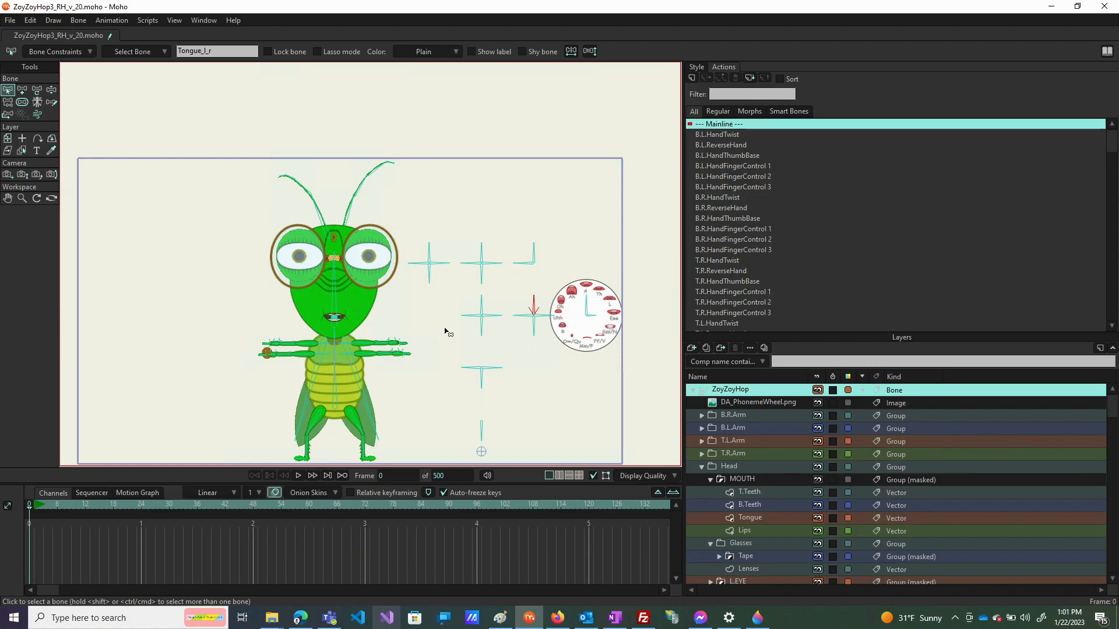
{"action": "left_click", "coordinate": [688, 76]}
{"action": "left_click", "coordinate": [562, 347]}
In the Tongue_l_r action, rotate the Tongue_l_r bone to about 121.92 at frame 1 and about 57.92 at frame 64
{"action": "left_click", "coordinate": [25, 92]}
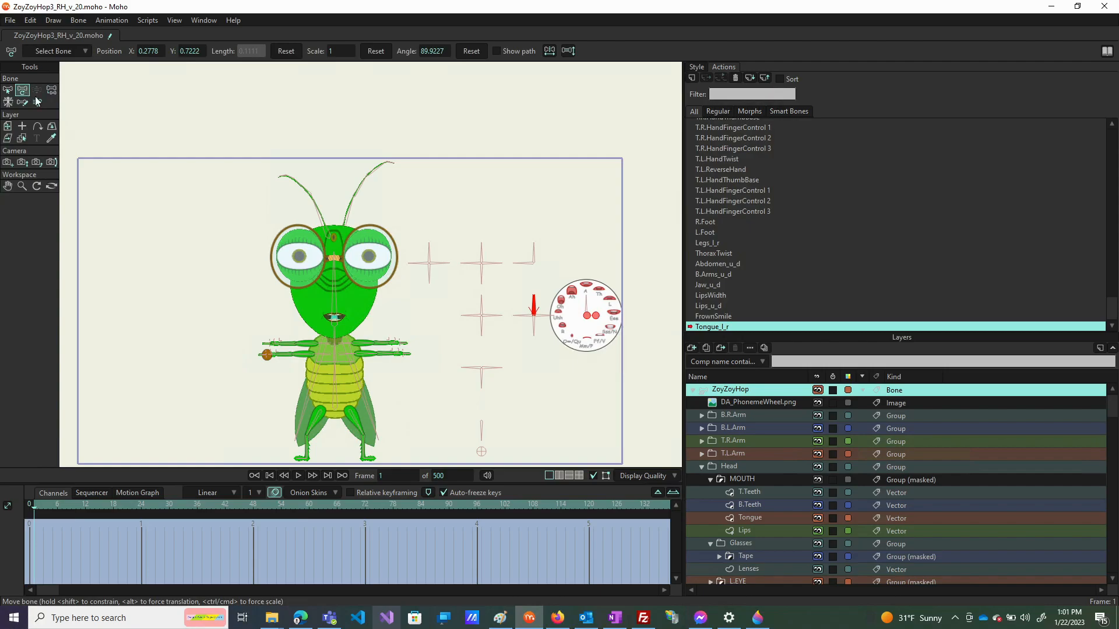
{"action": "left_click_drag", "start_coordinate": [536, 304], "coordinate": [506, 320]}
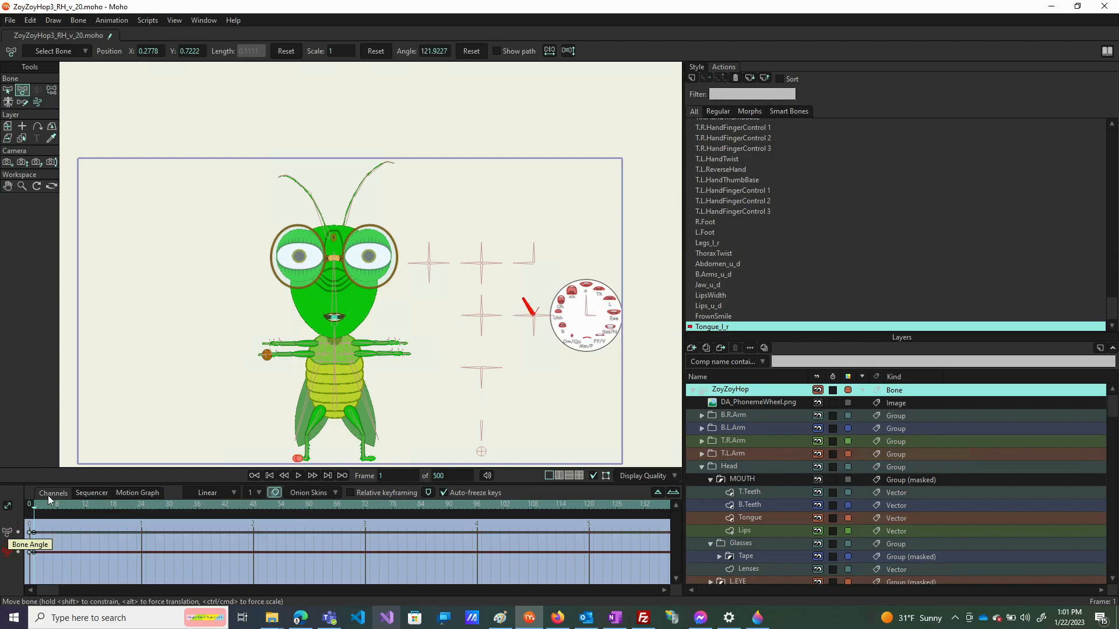
{"action": "left_click", "coordinate": [327, 506]}
{"action": "left_click_drag", "start_coordinate": [523, 298], "coordinate": [583, 368]}
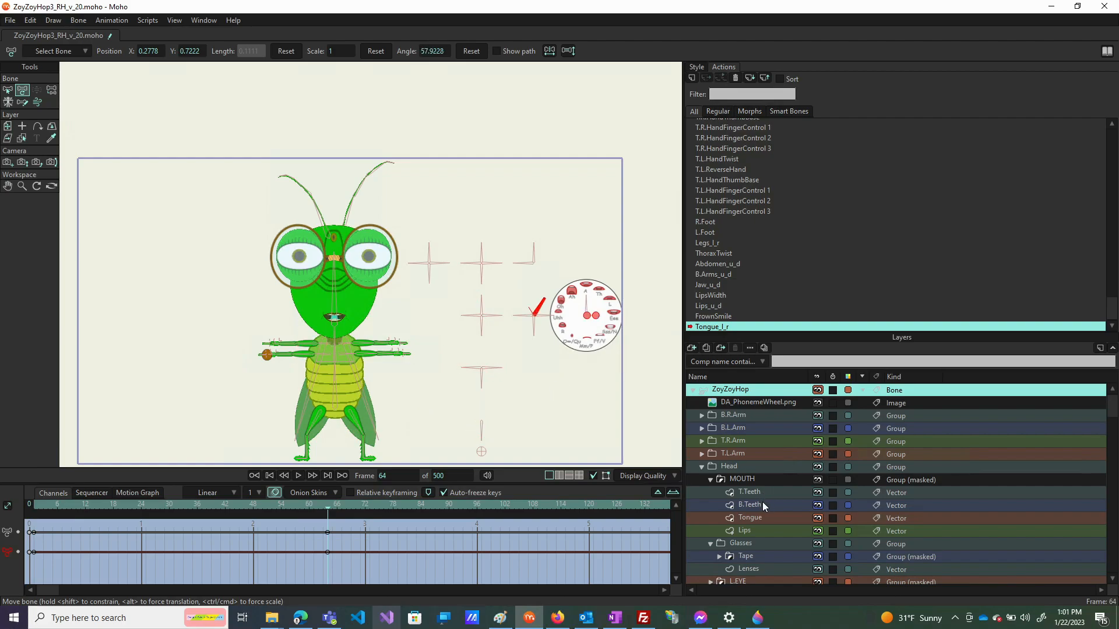
Select the Tongue layer and set its origin to the centre of the tongue shape inside the mouth
{"action": "left_click", "coordinate": [750, 519]}
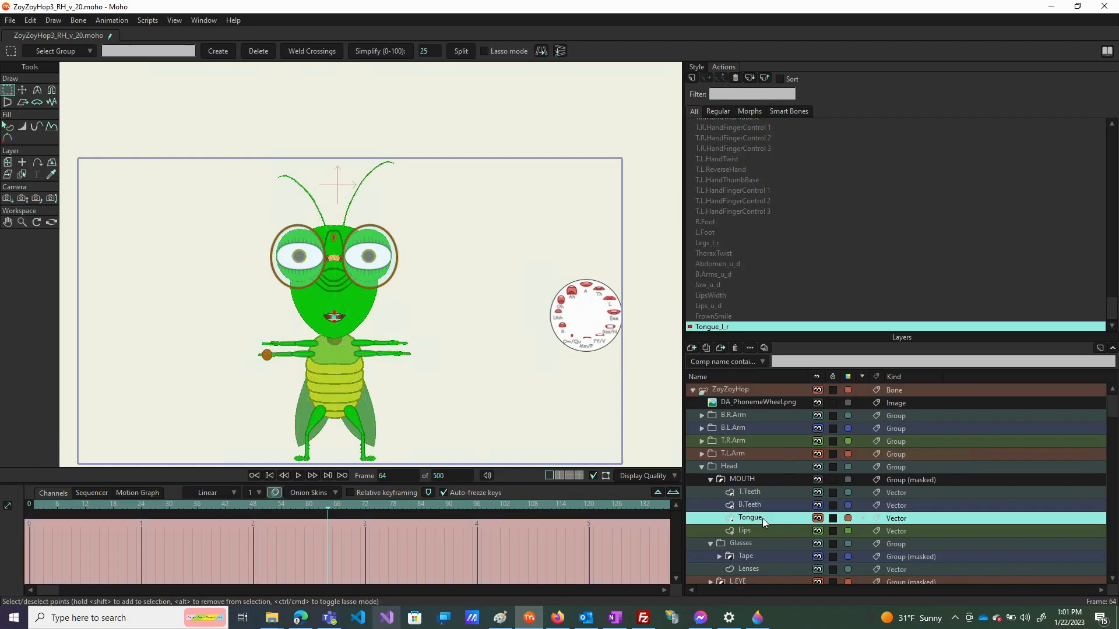
{"action": "left_click", "coordinate": [8, 165]}
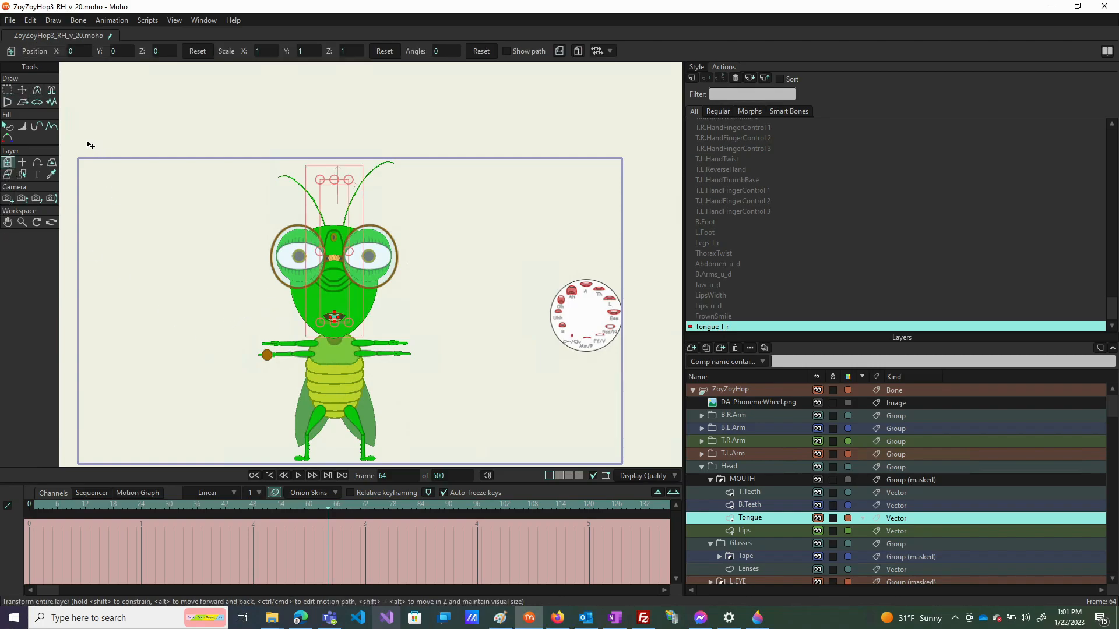
{"action": "left_click", "coordinate": [23, 162]}
{"action": "scroll", "coordinate": [334, 316], "scroll_direction": "up", "scroll_amount": 10}
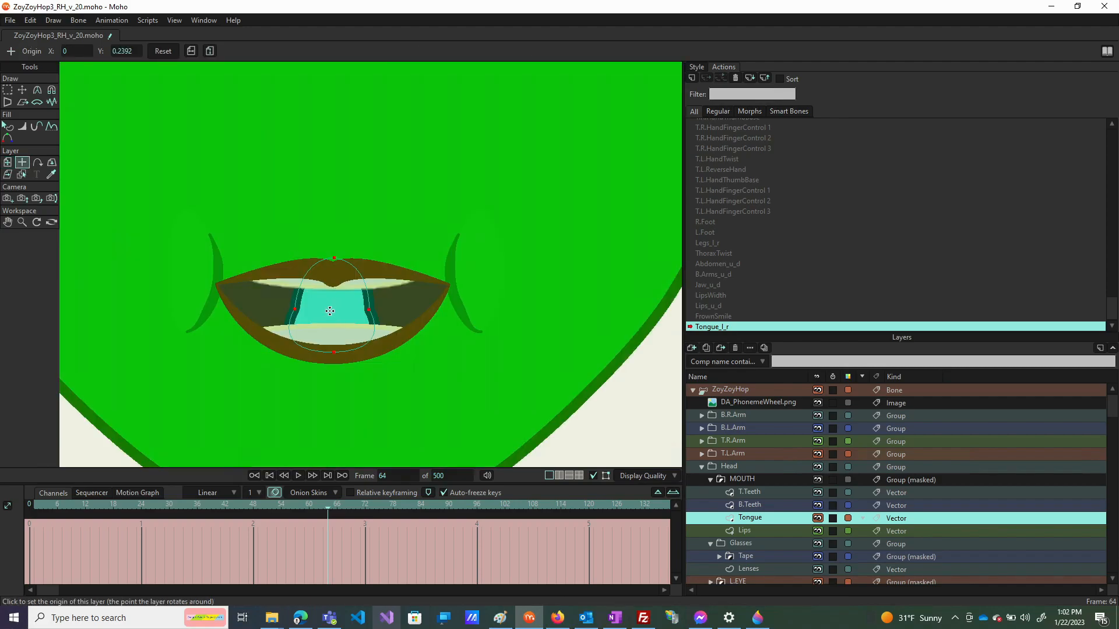
{"action": "left_click_drag", "start_coordinate": [331, 311], "coordinate": [335, 310]}
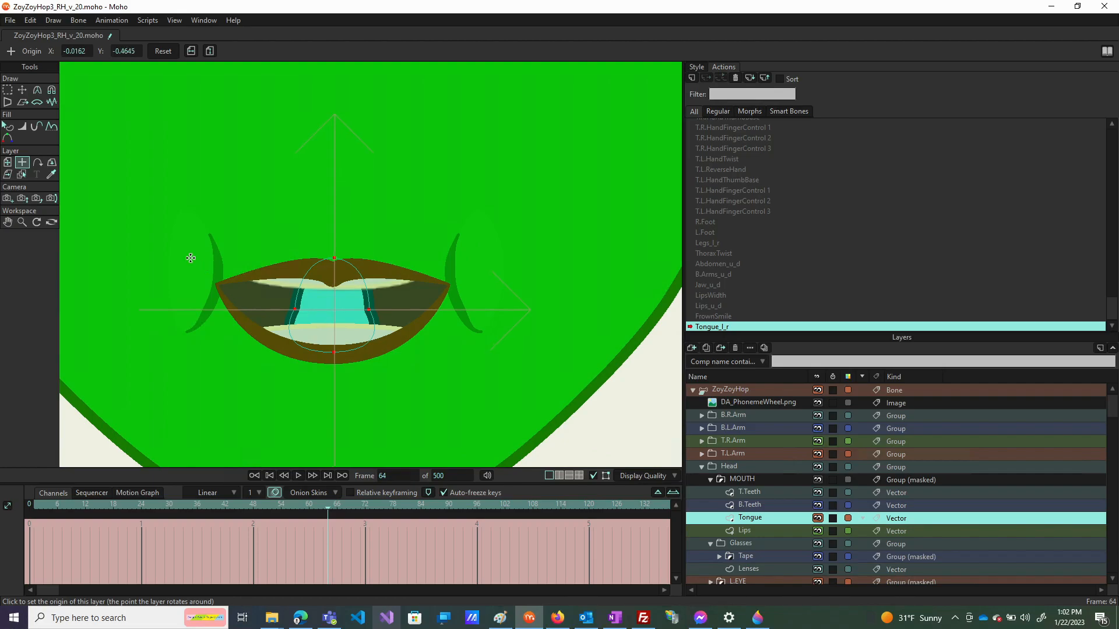
In the Tongue_l_r action, shift the Tongue layer horizontally to X about 0.0994 at frame 64 and about -0.0957 at frame 1
{"action": "left_click", "coordinate": [7, 162]}
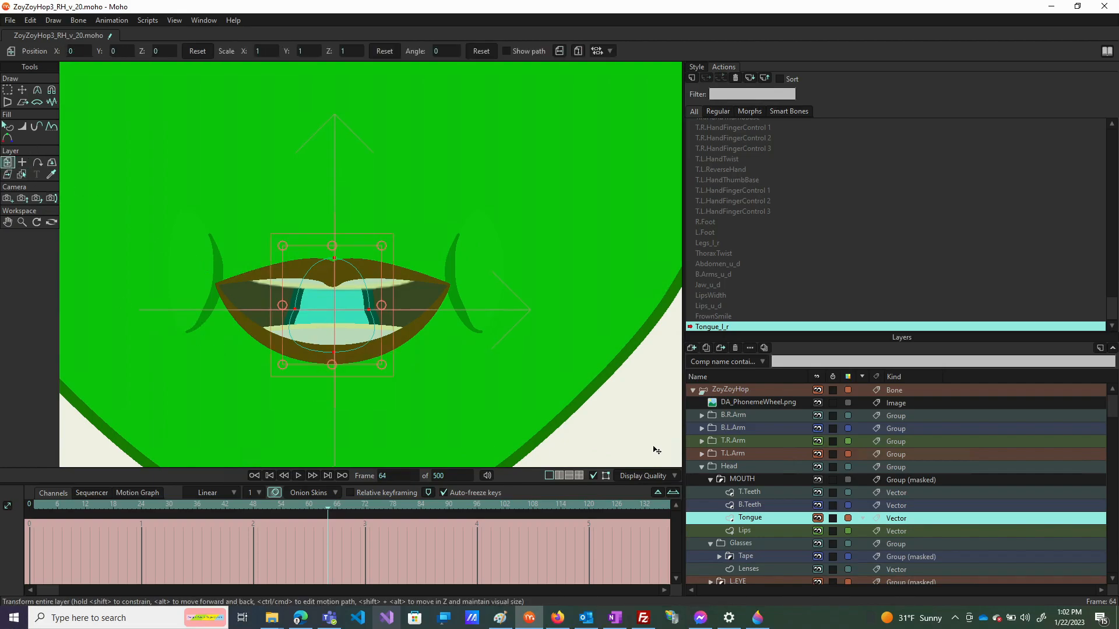
{"action": "scroll", "coordinate": [411, 353], "scroll_direction": "down", "scroll_amount": 5}
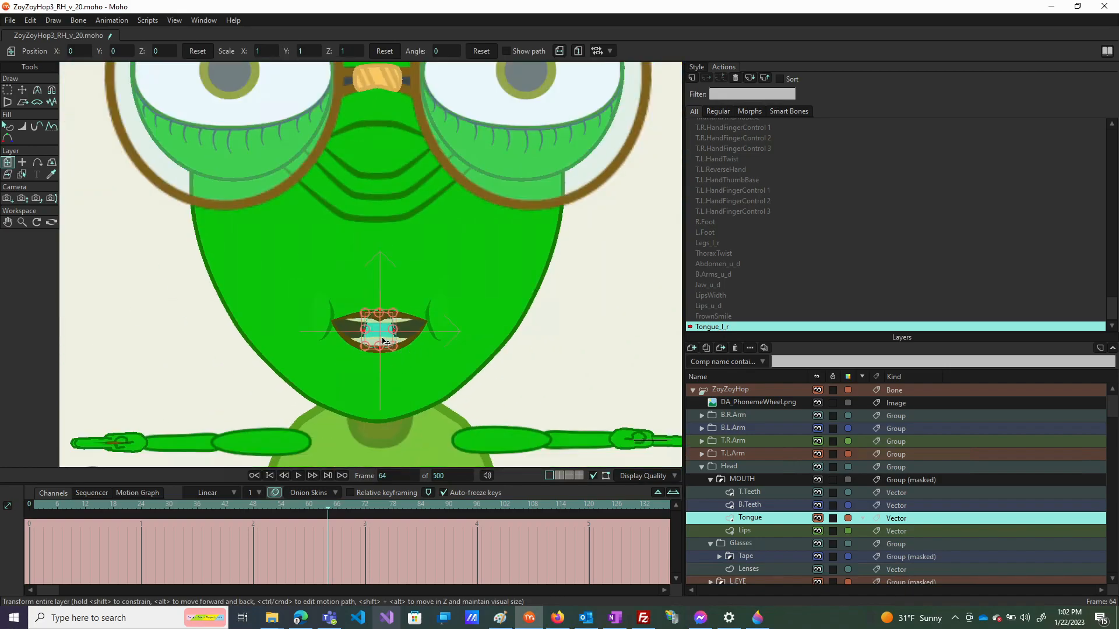
{"action": "left_click_drag", "start_coordinate": [394, 336], "coordinate": [467, 345]}
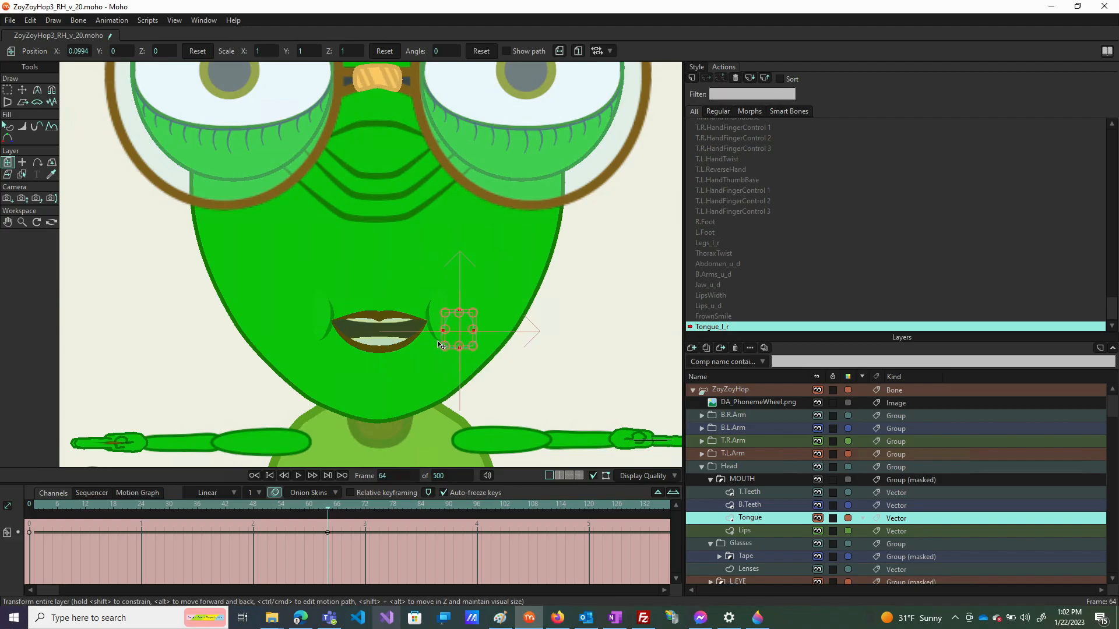
{"action": "left_click", "coordinate": [36, 504]}
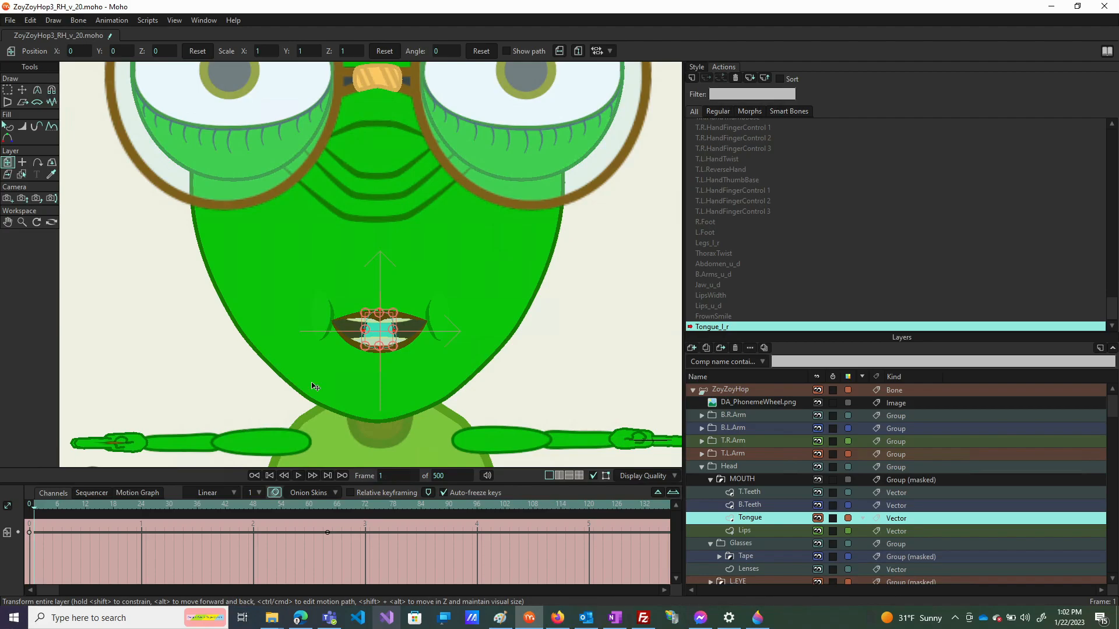
{"action": "left_click_drag", "start_coordinate": [387, 341], "coordinate": [312, 350]}
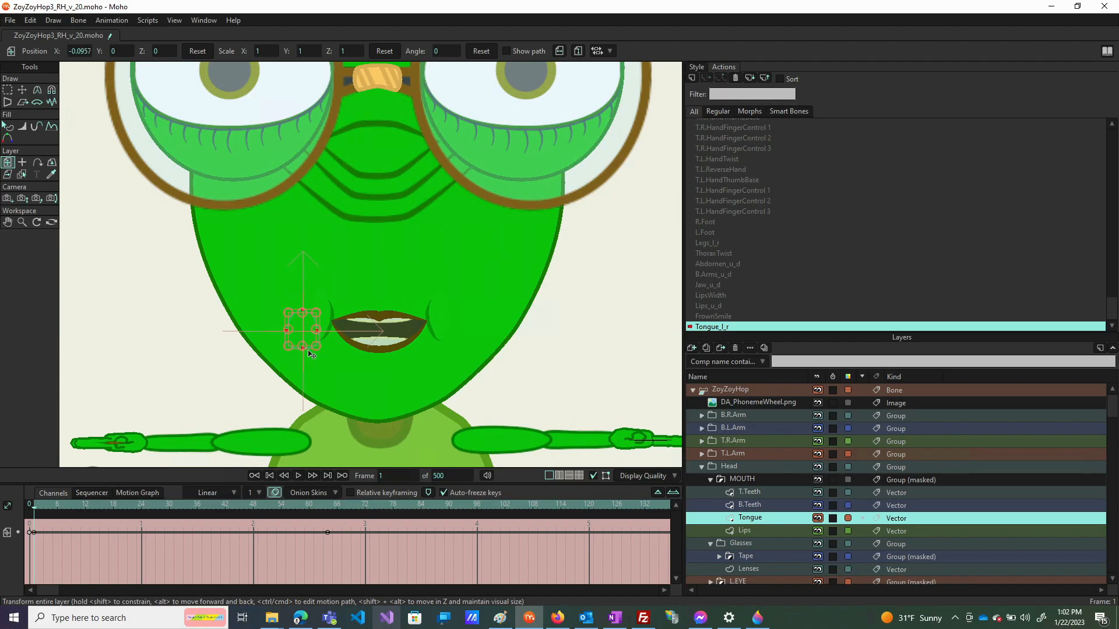
At frame 32 of the Tongue_l_r action, reset the Tongue layer's position, scale and angle to key its neutral pose
{"action": "left_click_drag", "start_coordinate": [41, 508], "coordinate": [179, 507]}
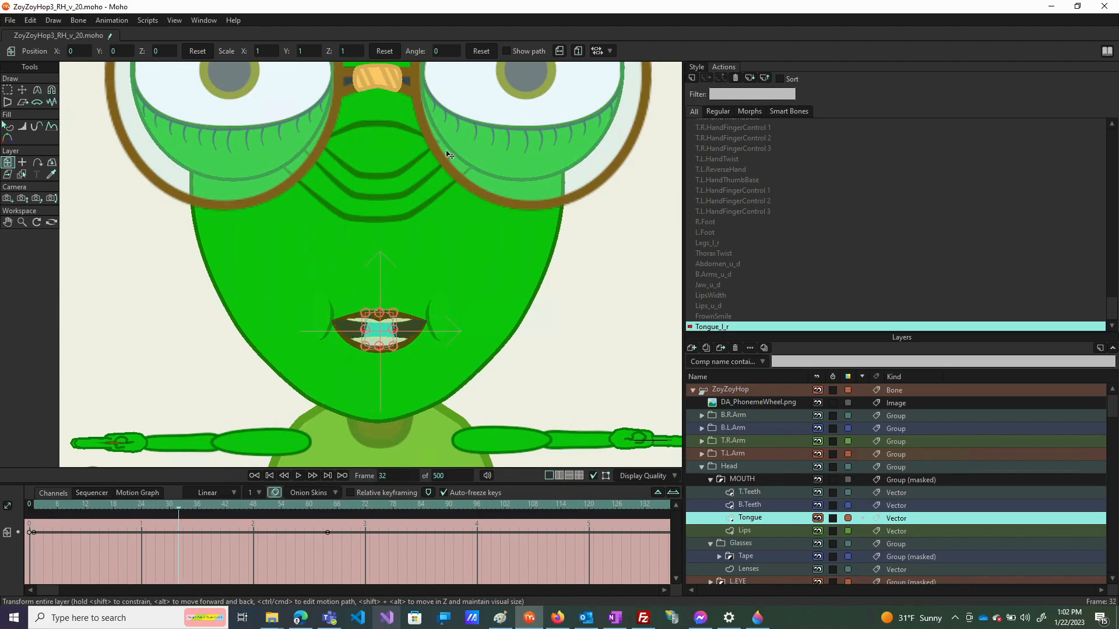
{"action": "left_click", "coordinate": [197, 51]}
{"action": "left_click", "coordinate": [375, 53]}
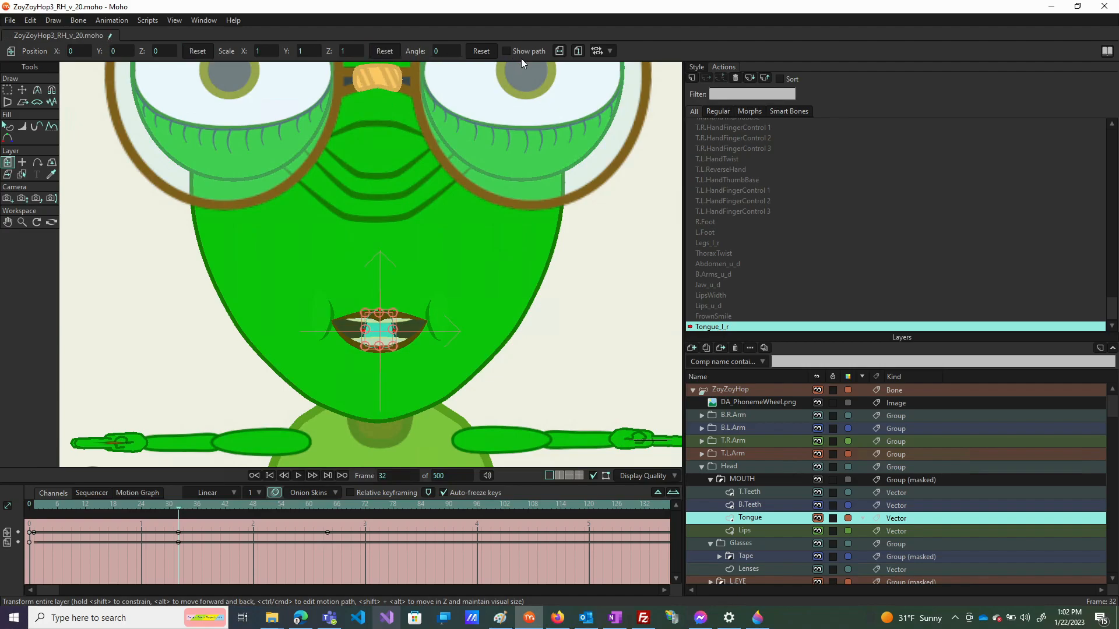
{"action": "left_click", "coordinate": [482, 51]}
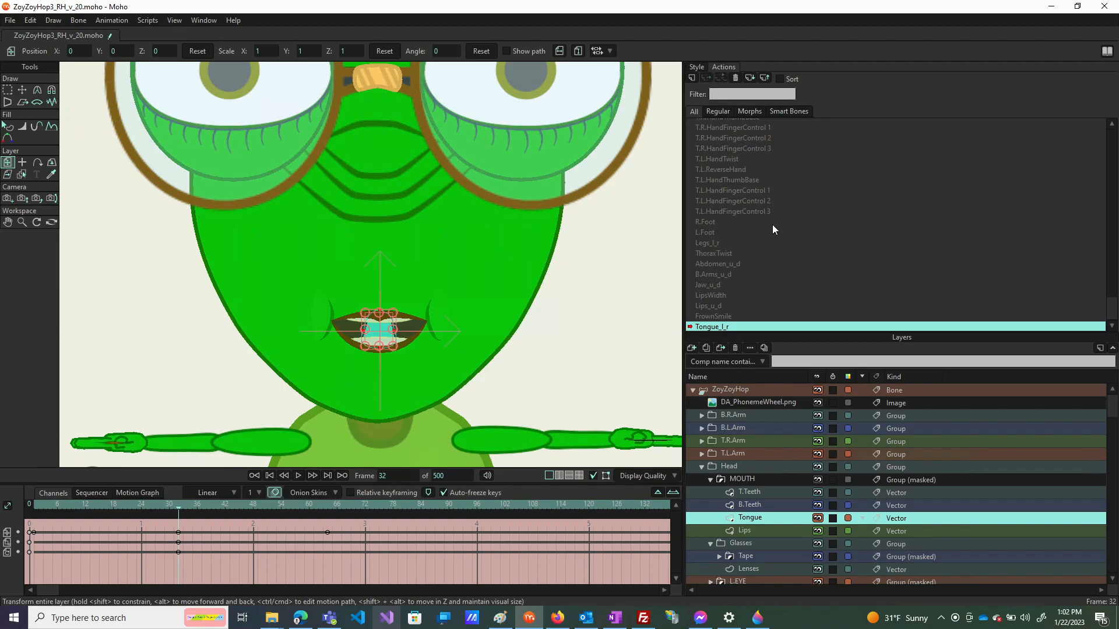
Return to the Mainline, select the Tongue_u_d bone on the ZoyZoyHop layer and create a smart bone action named Tongue_u_d
{"action": "scroll", "coordinate": [772, 225], "scroll_direction": "up", "scroll_amount": 3}
{"action": "scroll", "coordinate": [753, 135], "scroll_direction": "up", "scroll_amount": 2}
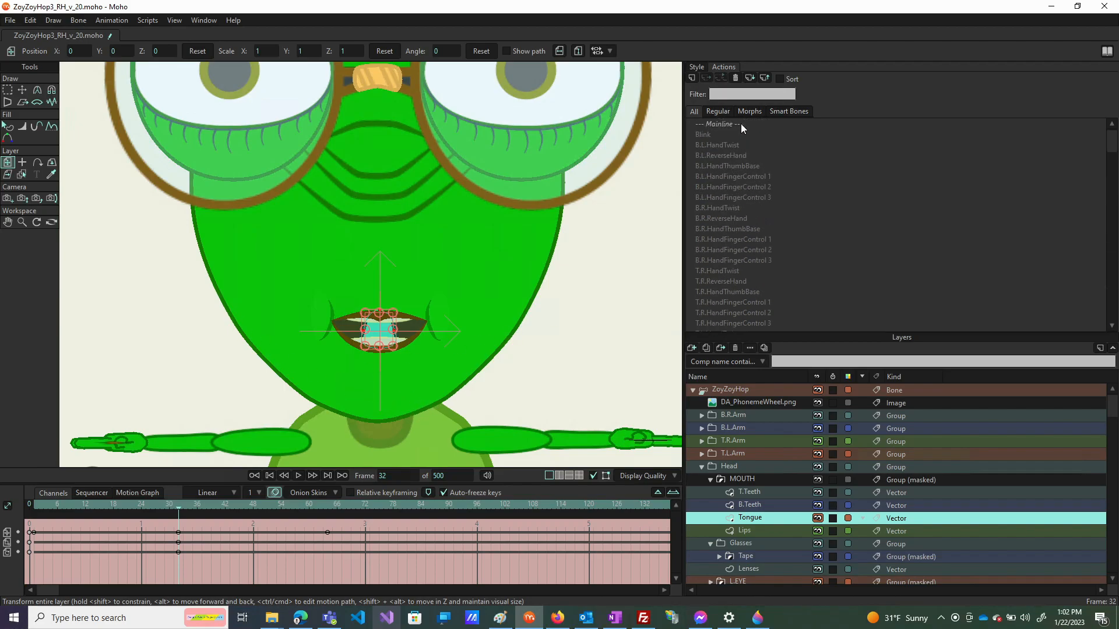
{"action": "double_click", "coordinate": [736, 124]}
{"action": "scroll", "coordinate": [295, 250], "scroll_direction": "down", "scroll_amount": 5}
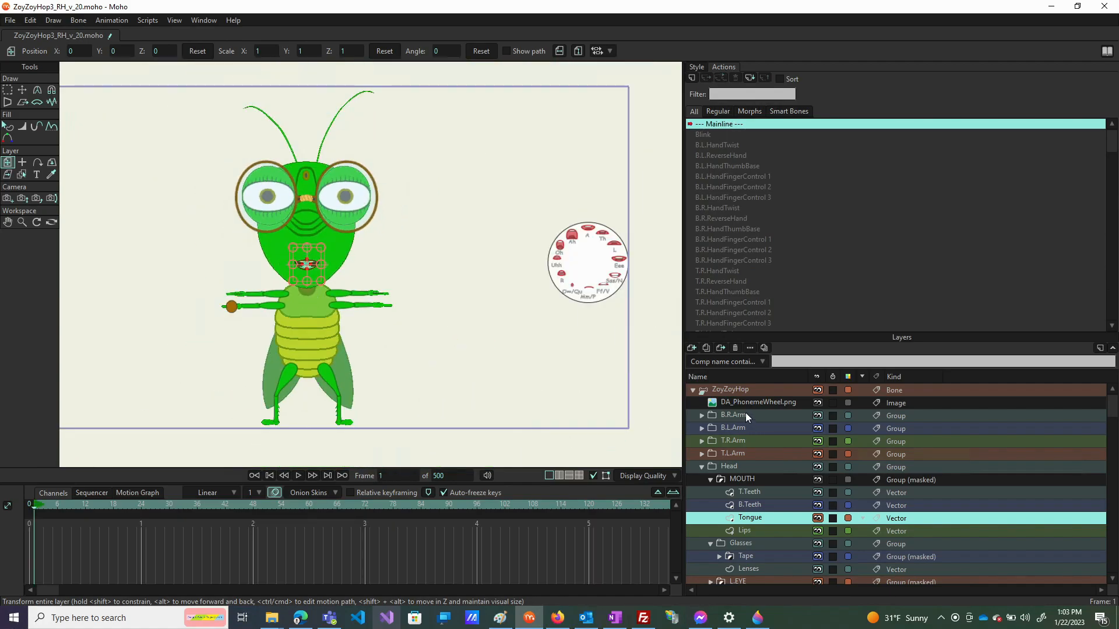
{"action": "left_click", "coordinate": [741, 389]}
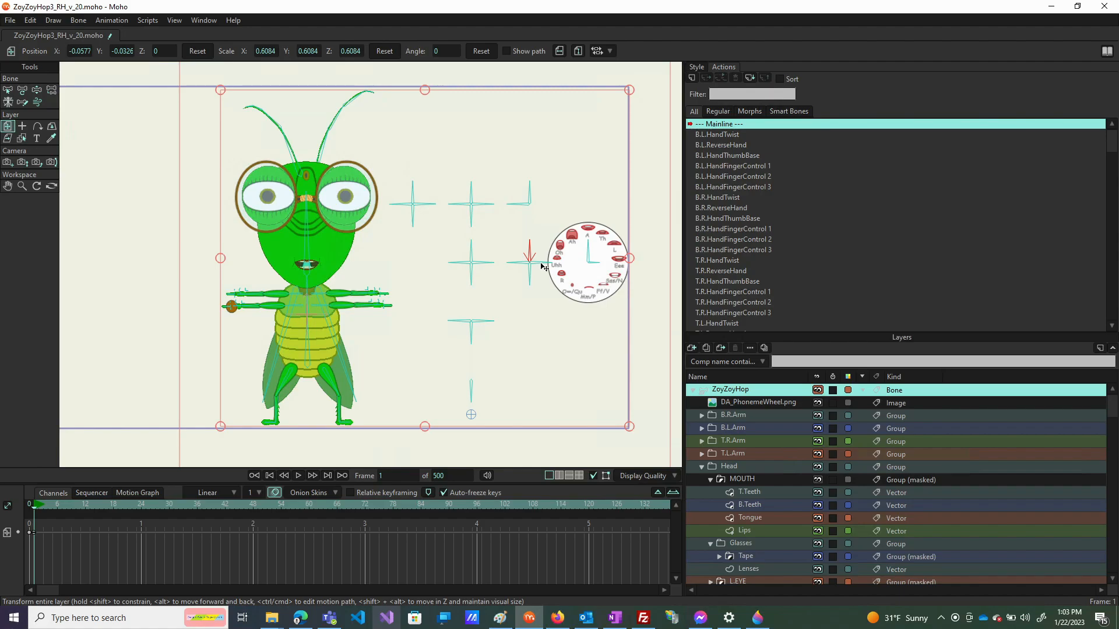
{"action": "key", "text": "b"}
{"action": "left_click", "coordinate": [693, 79]}
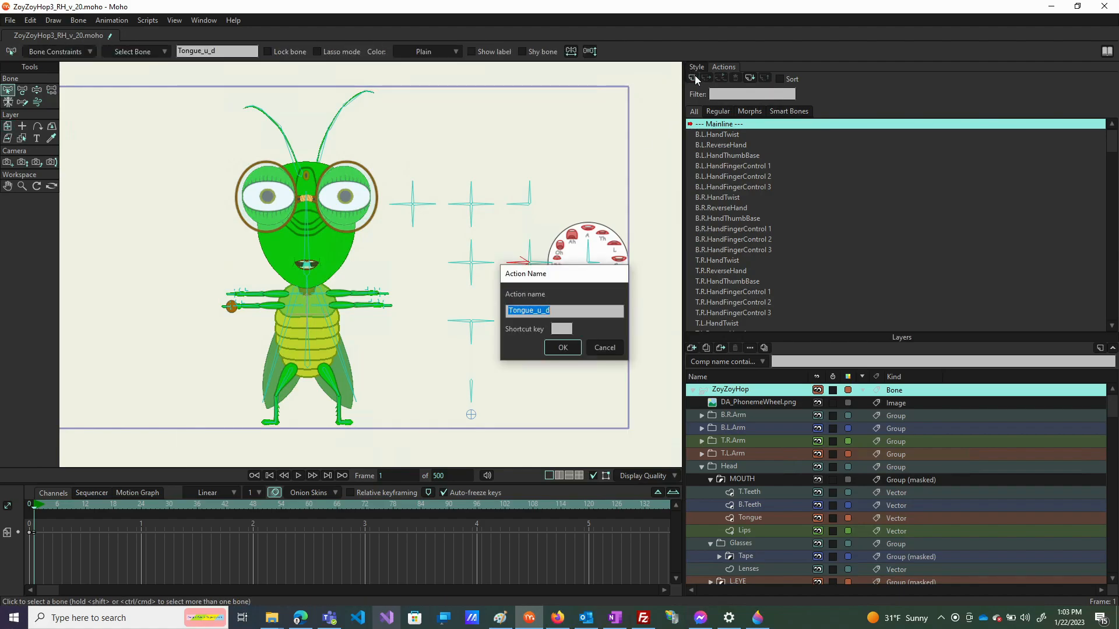
{"action": "left_click", "coordinate": [558, 348]}
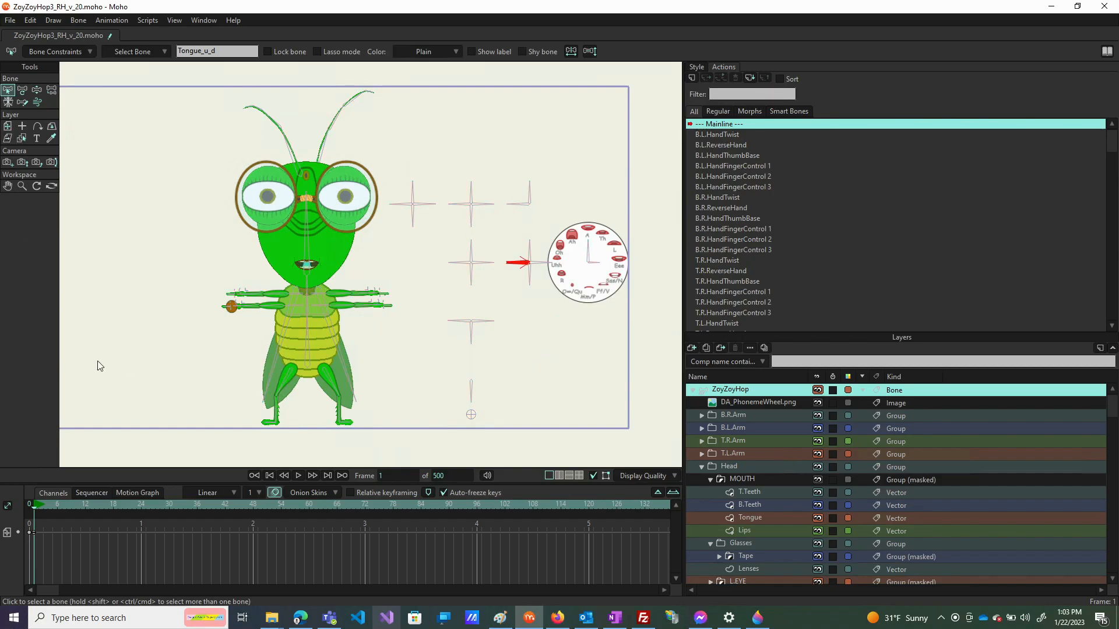
In the Tongue_u_d action, rotate the Tongue_u_d bone to 212 at frame 1 and 148 at frame 64
{"action": "left_click", "coordinate": [21, 91]}
{"action": "left_click_drag", "start_coordinate": [520, 266], "coordinate": [527, 302]}
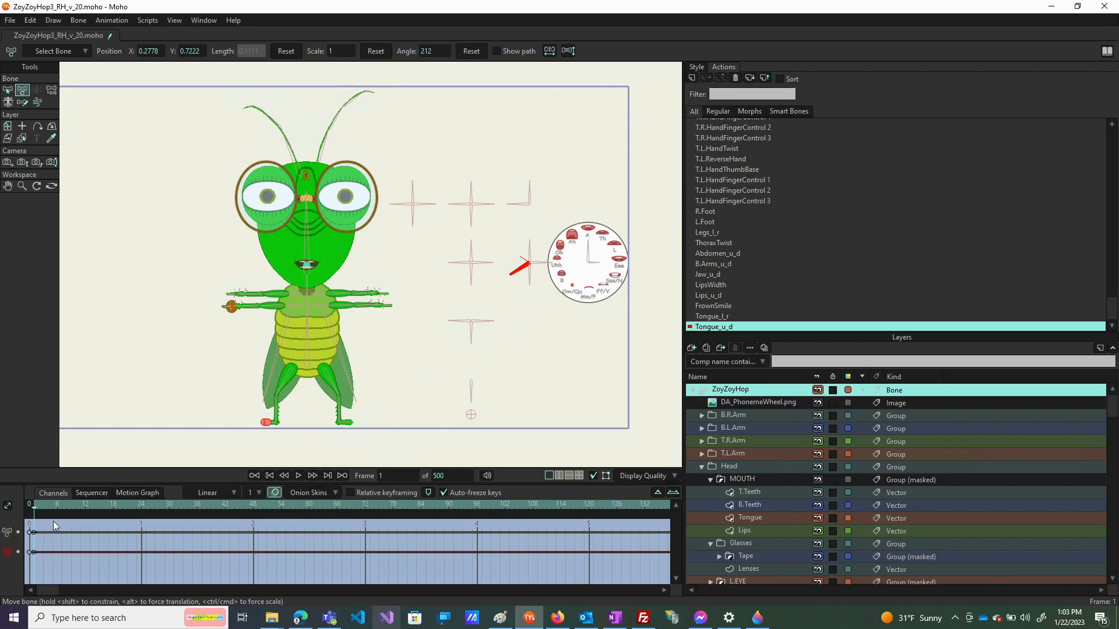
{"action": "left_click", "coordinate": [329, 504]}
{"action": "left_click_drag", "start_coordinate": [523, 280], "coordinate": [526, 234]}
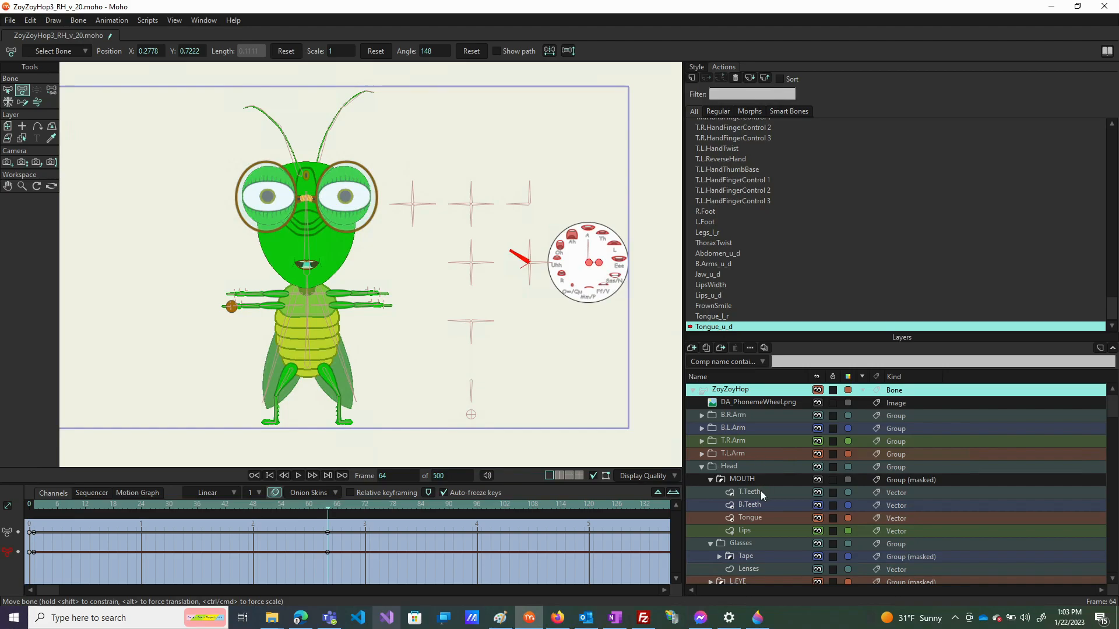
Move the Tongue layer vertically in the Tongue_u_d action to Y about 0.0482 at frame 64 and about -0.0881 at frame 1
{"action": "left_click", "coordinate": [767, 521]}
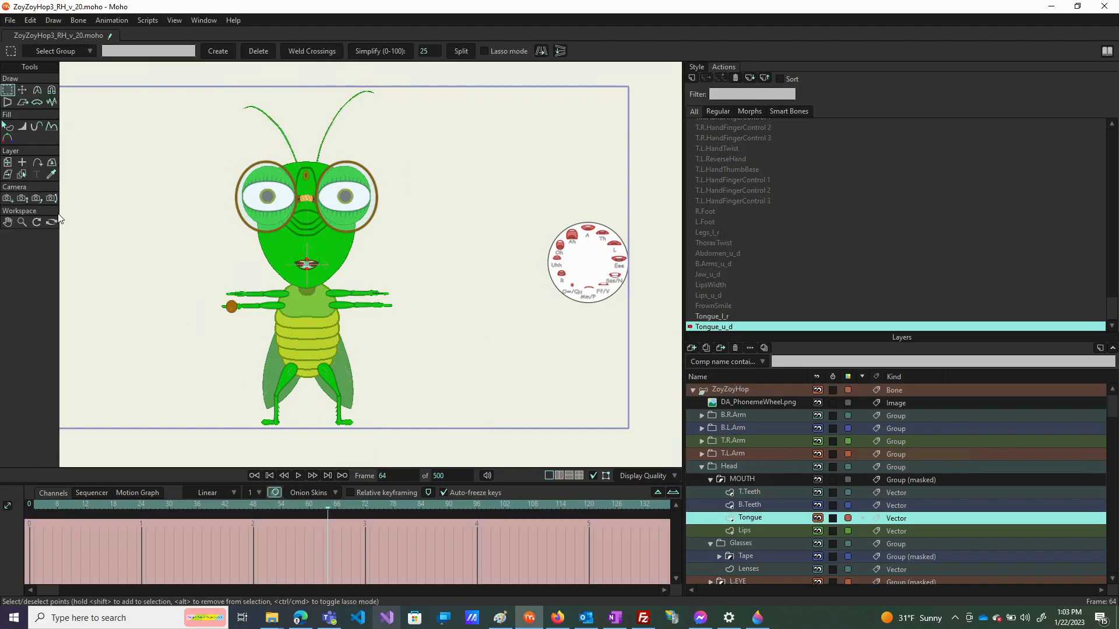
{"action": "left_click", "coordinate": [8, 163]}
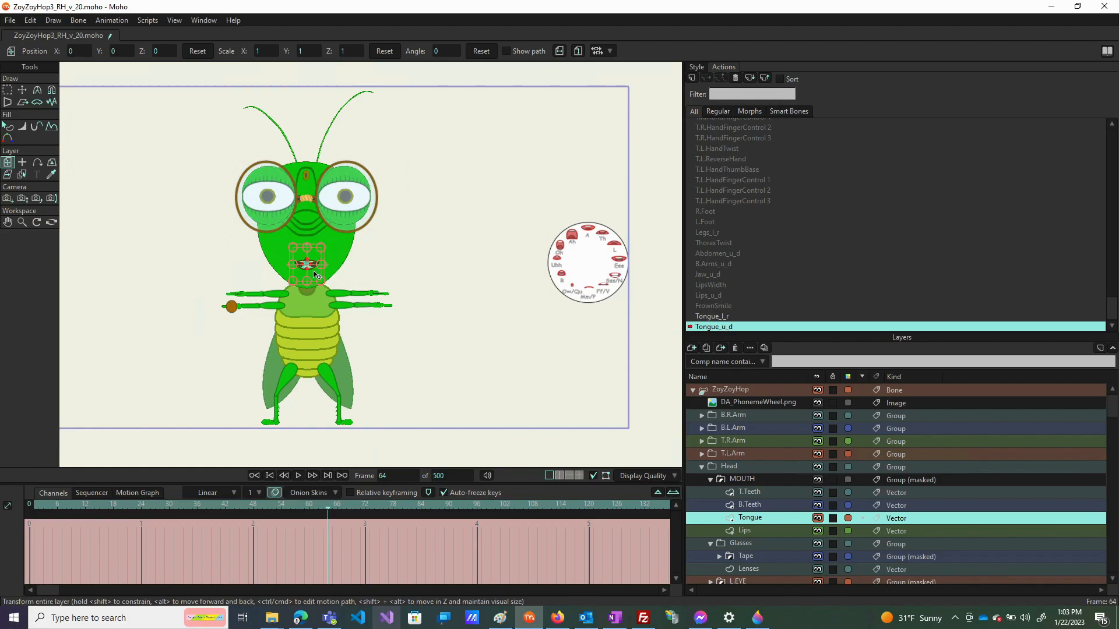
{"action": "scroll", "coordinate": [316, 275], "scroll_direction": "up", "scroll_amount": 5}
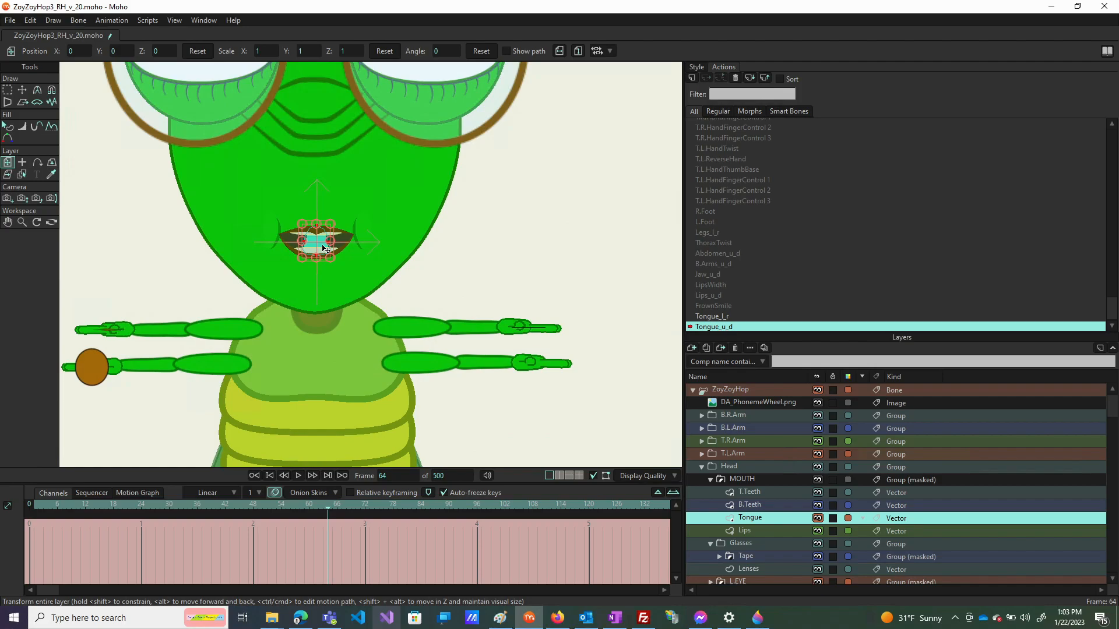
{"action": "left_click_drag", "start_coordinate": [325, 249], "coordinate": [328, 218]}
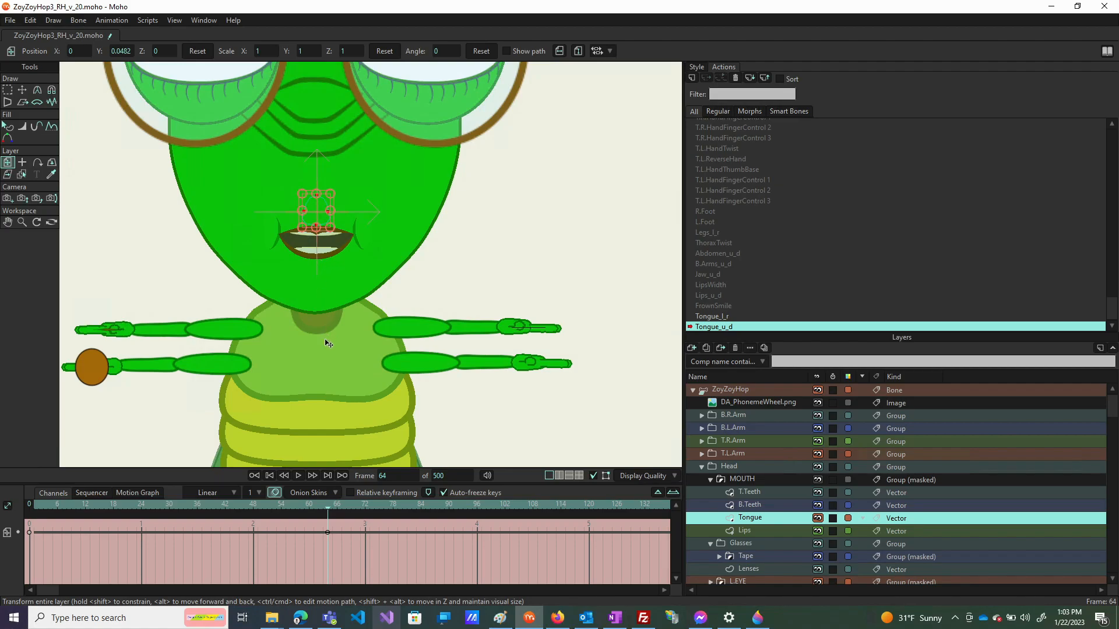
{"action": "left_click", "coordinate": [34, 506]}
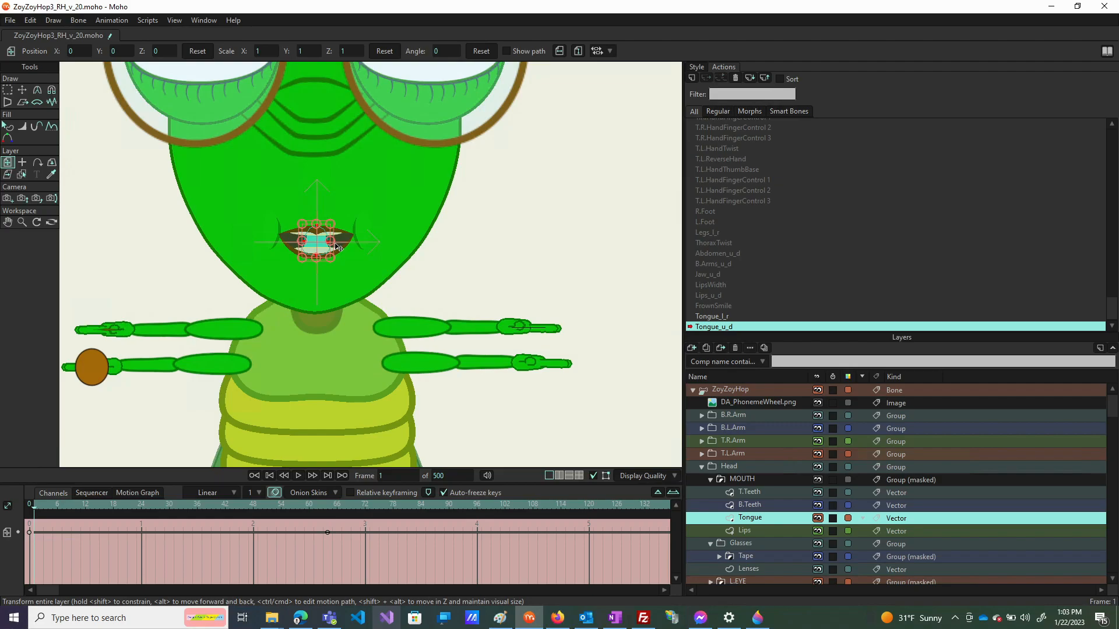
{"action": "left_click_drag", "start_coordinate": [324, 247], "coordinate": [324, 303]}
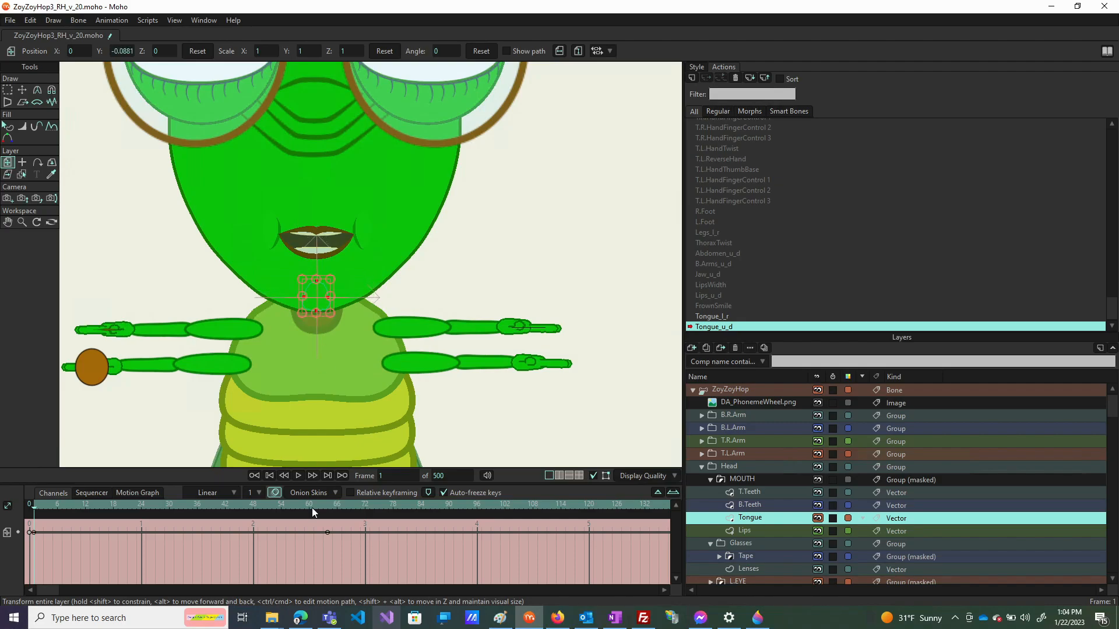
At frame 32 of the Tongue_u_d action, reset the Tongue layer's position, scale and angle to key its neutral pose
{"action": "left_click", "coordinate": [180, 506]}
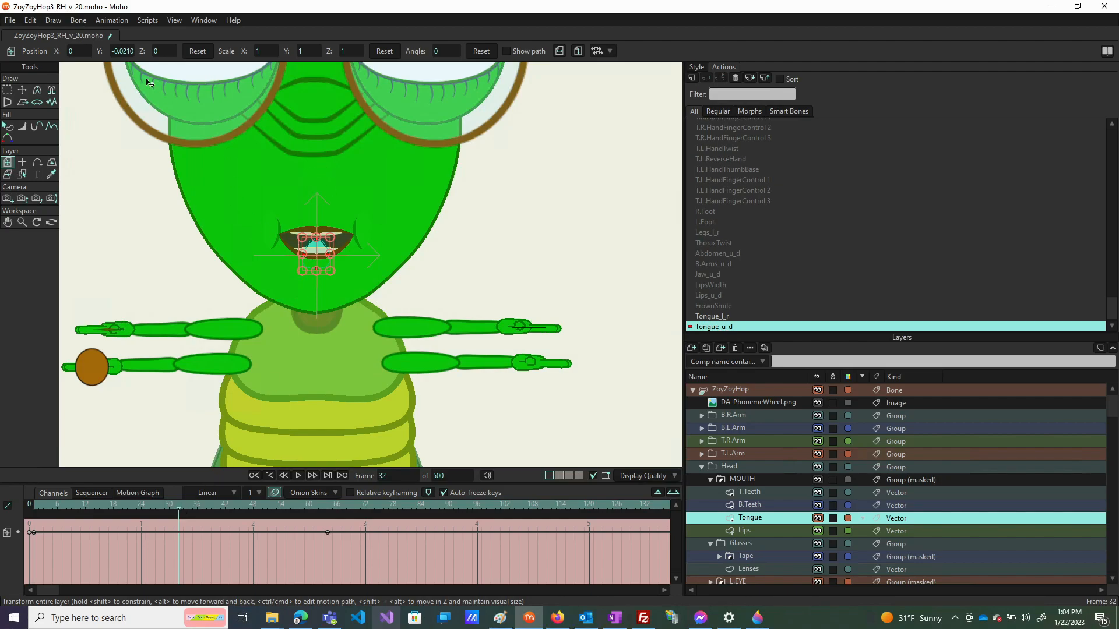
{"action": "left_click", "coordinate": [197, 51]}
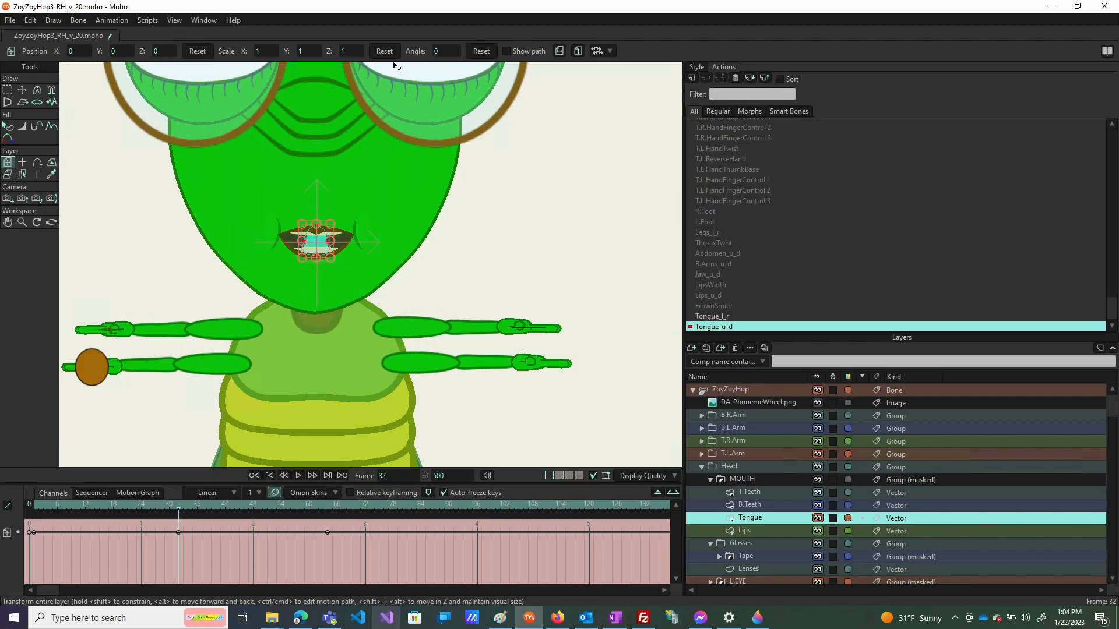
{"action": "left_click", "coordinate": [385, 51]}
{"action": "left_click", "coordinate": [481, 52]}
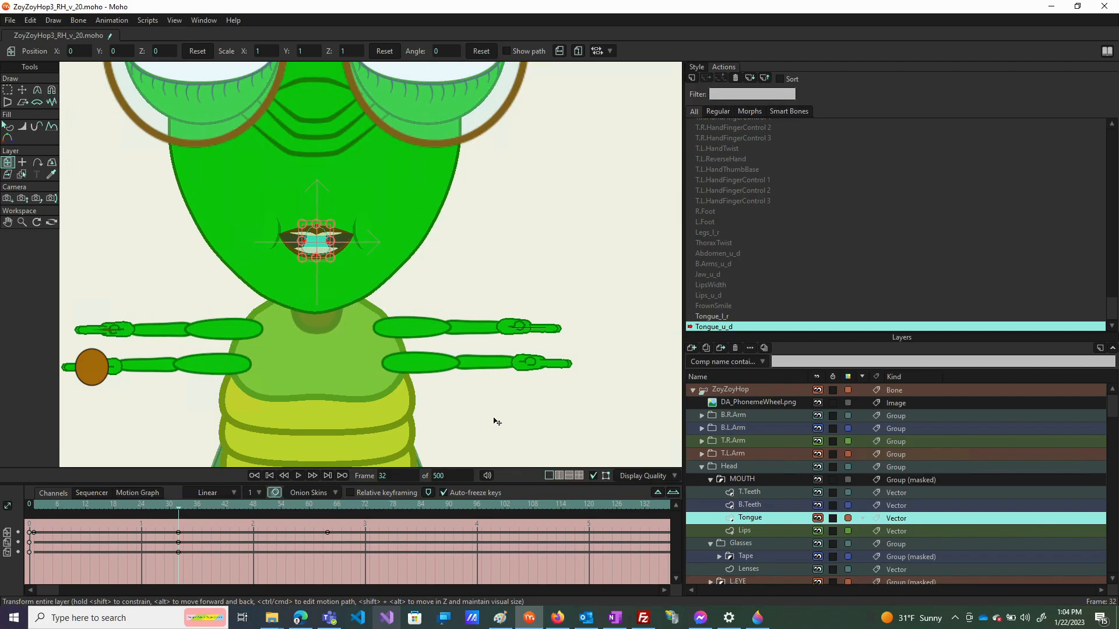
Return to the Mainline and test the Tongue_u_d control at frame 1 by manipulating its bone
{"action": "scroll", "coordinate": [775, 152], "scroll_direction": "up", "scroll_amount": 6}
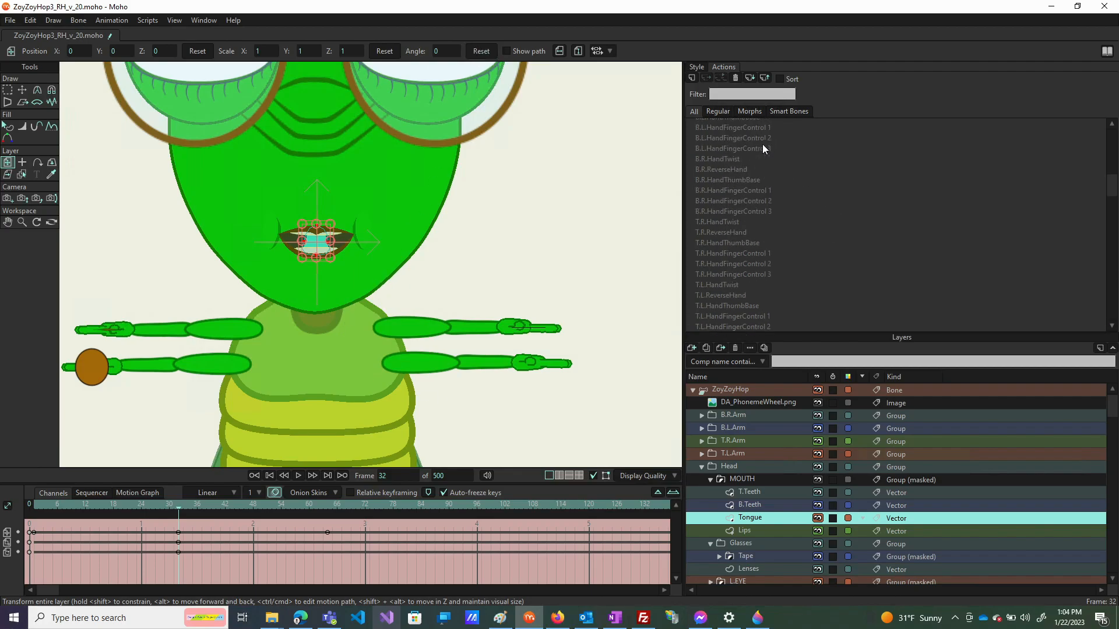
{"action": "double_click", "coordinate": [722, 128]}
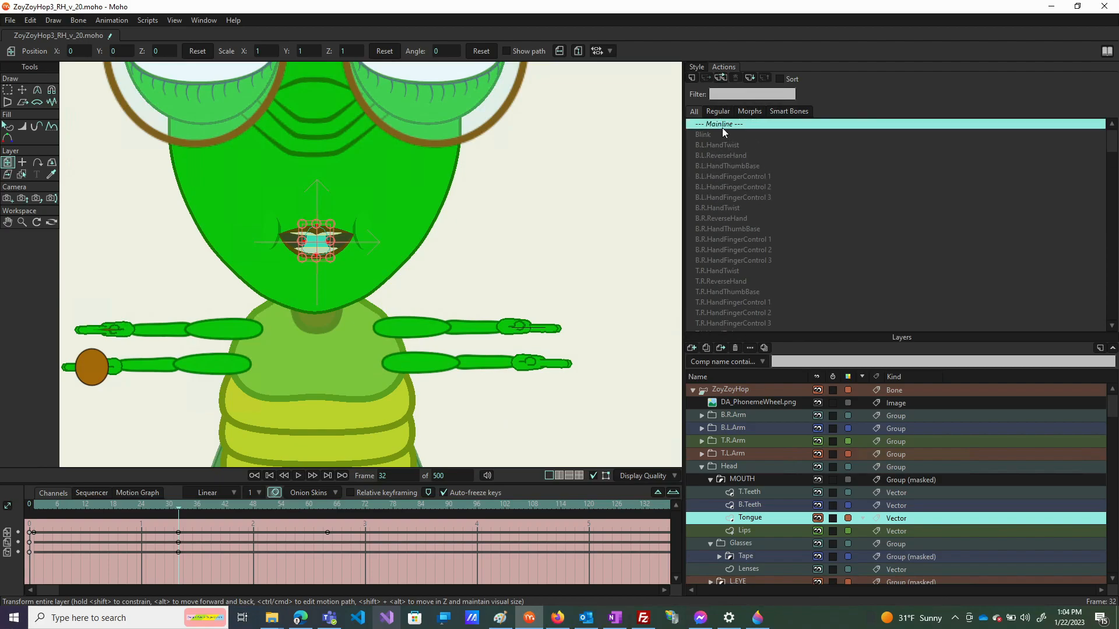
{"action": "scroll", "coordinate": [437, 261], "scroll_direction": "down", "scroll_amount": 5}
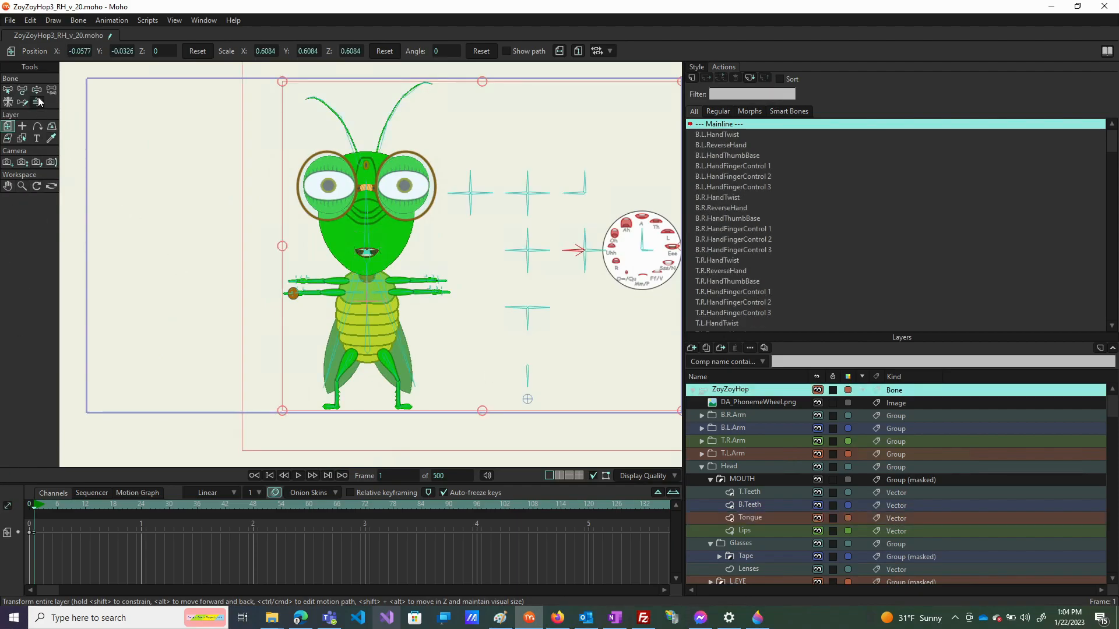
{"action": "left_click", "coordinate": [37, 90]}
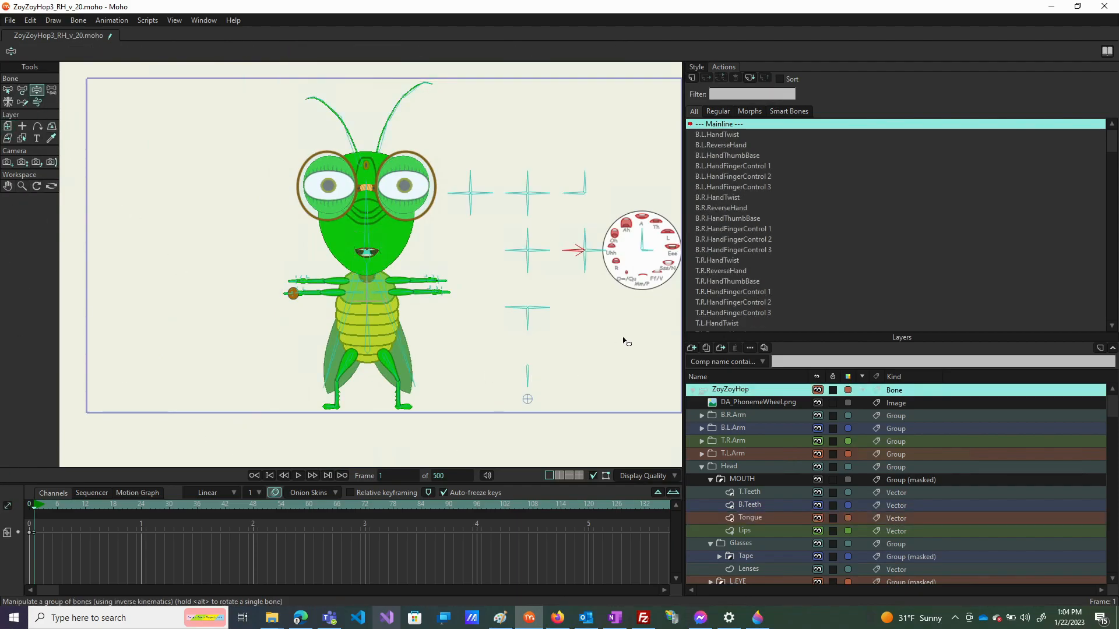
{"action": "left_click_drag", "start_coordinate": [569, 257], "coordinate": [577, 236]}
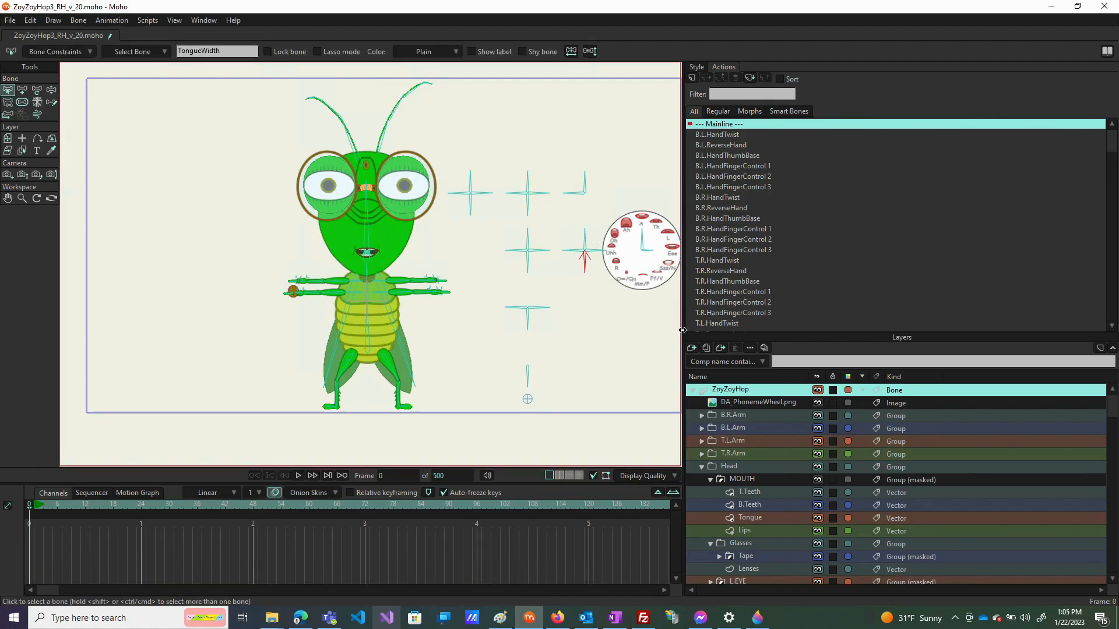
At frame 0, create a new smart bone action named TongueWidth for the selected TongueWidth bone
{"action": "left_click", "coordinate": [695, 78]}
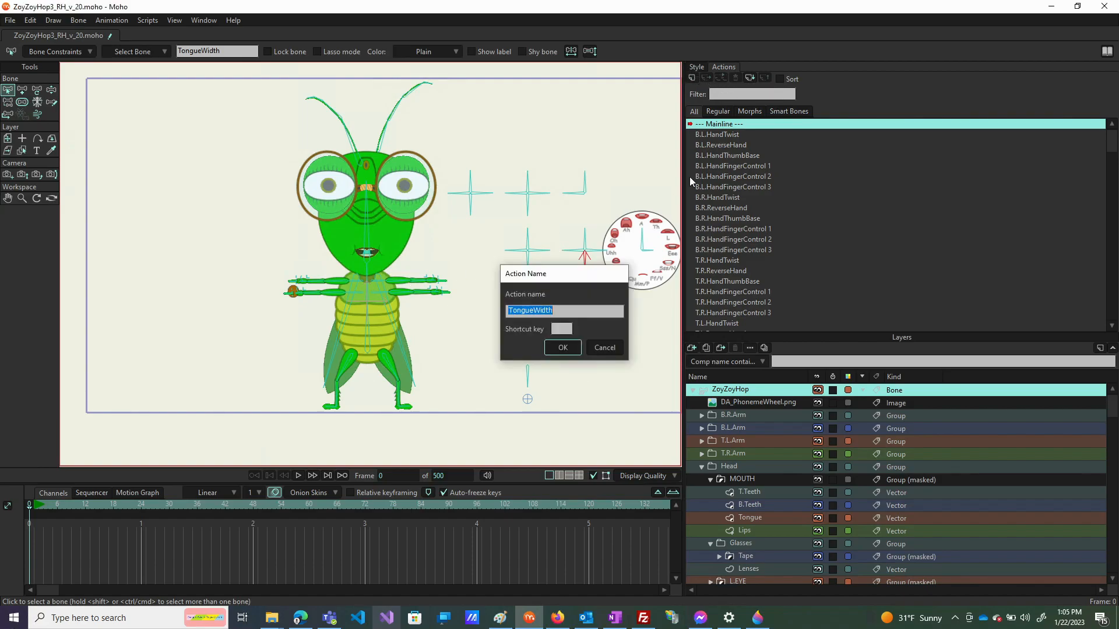
{"action": "left_click", "coordinate": [558, 348]}
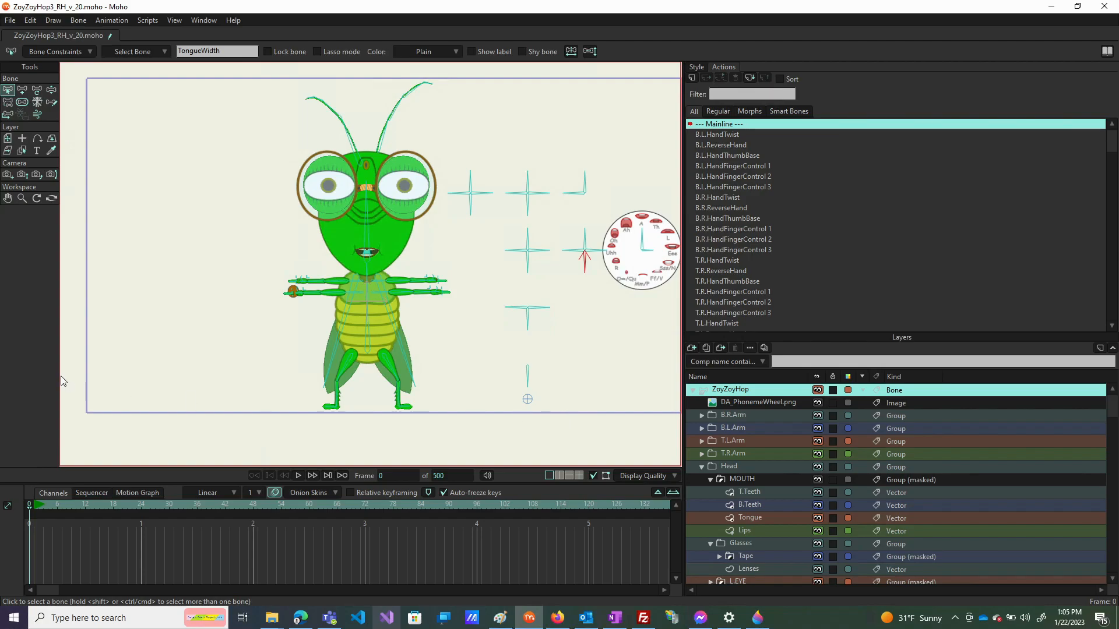
In the TongueWidth action, rotate the TongueWidth bone to 238 degrees at frame 1 and 302 degrees at frame 64
{"action": "left_click", "coordinate": [22, 90]}
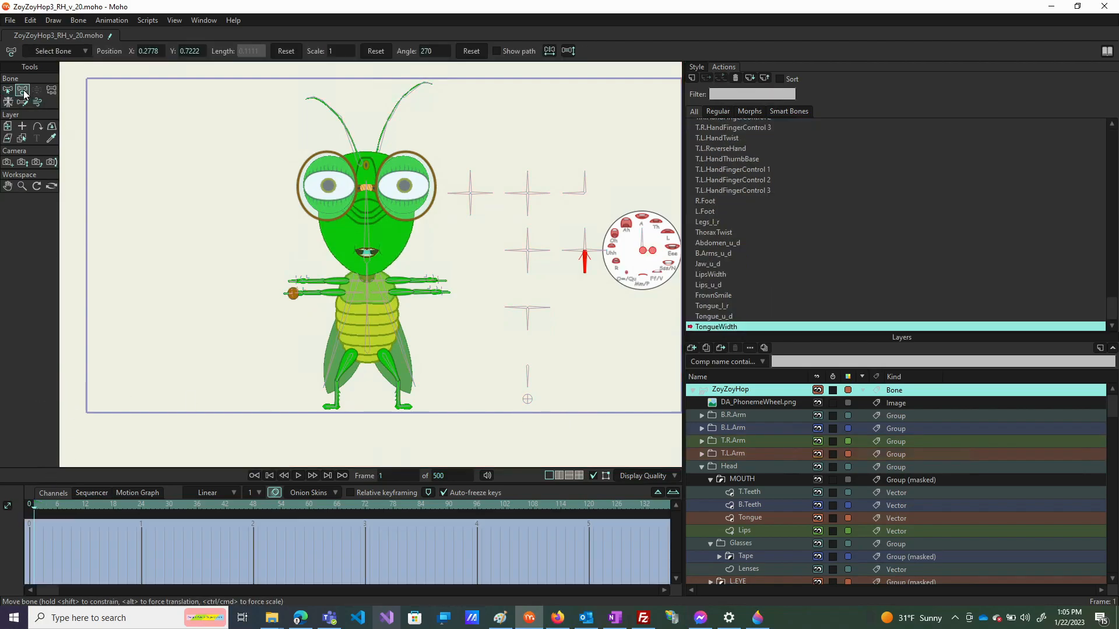
{"action": "left_click_drag", "start_coordinate": [587, 267], "coordinate": [568, 260]}
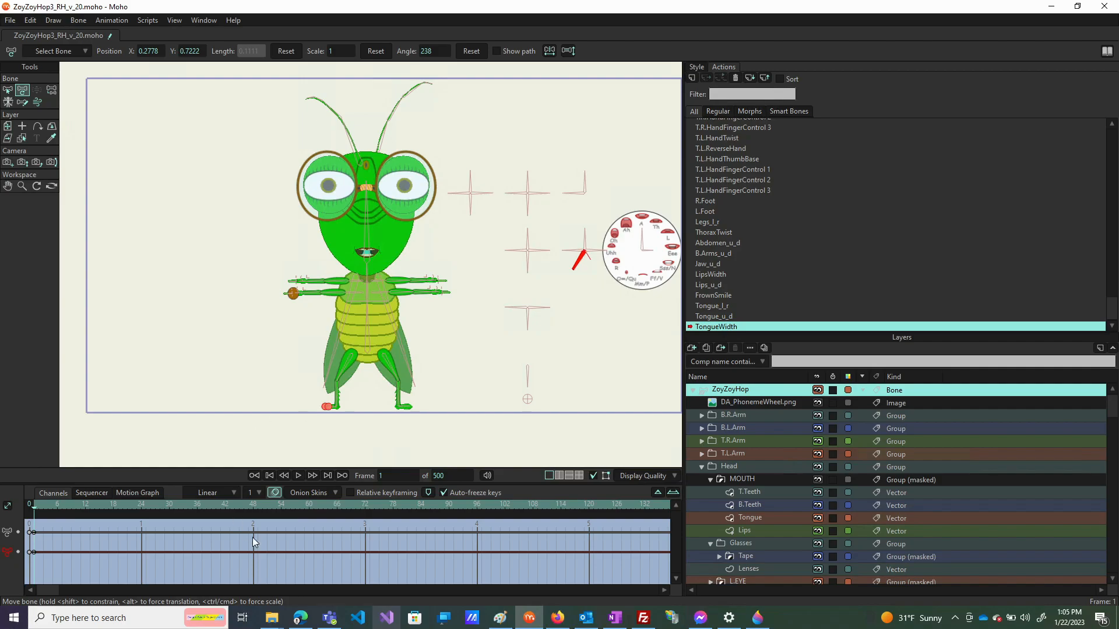
{"action": "left_click", "coordinate": [328, 507]}
{"action": "left_click_drag", "start_coordinate": [582, 263], "coordinate": [637, 268]}
{"action": "left_click", "coordinate": [527, 399]}
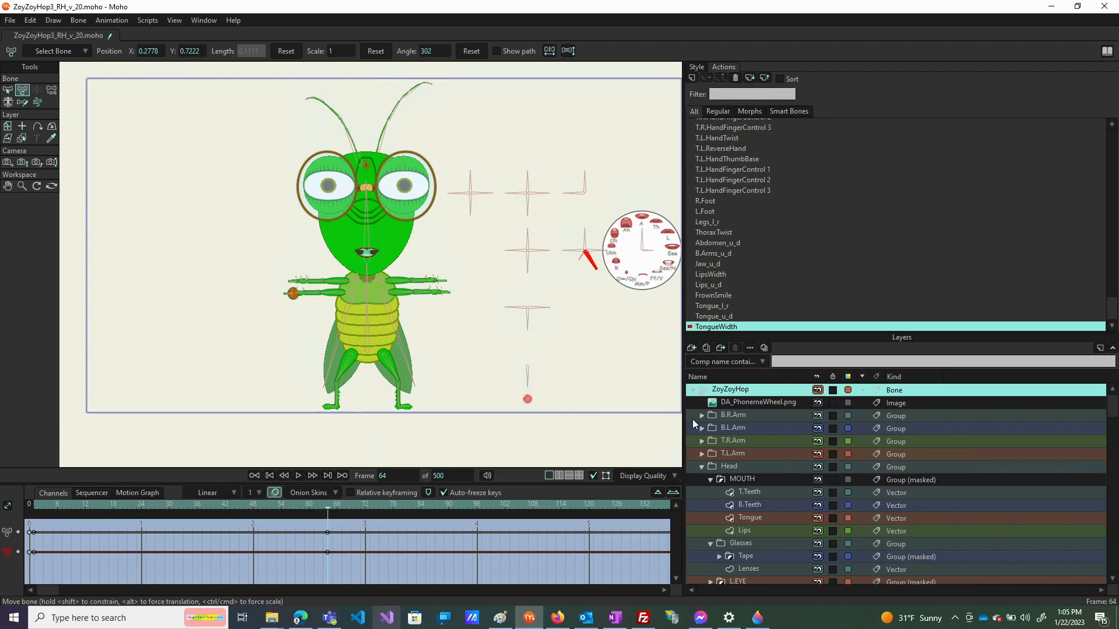
Squeeze the Tongue layer's points narrow at frame 64 of the TongueWidth action and stretch them wide at frame 1
{"action": "left_click", "coordinate": [774, 520]}
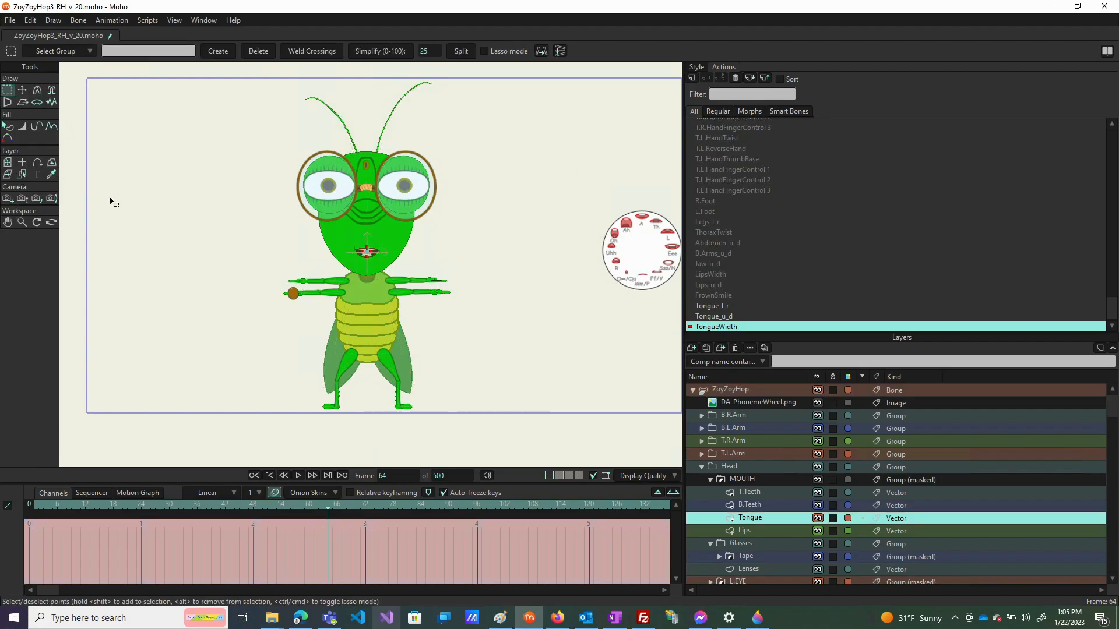
{"action": "left_click", "coordinate": [22, 90]}
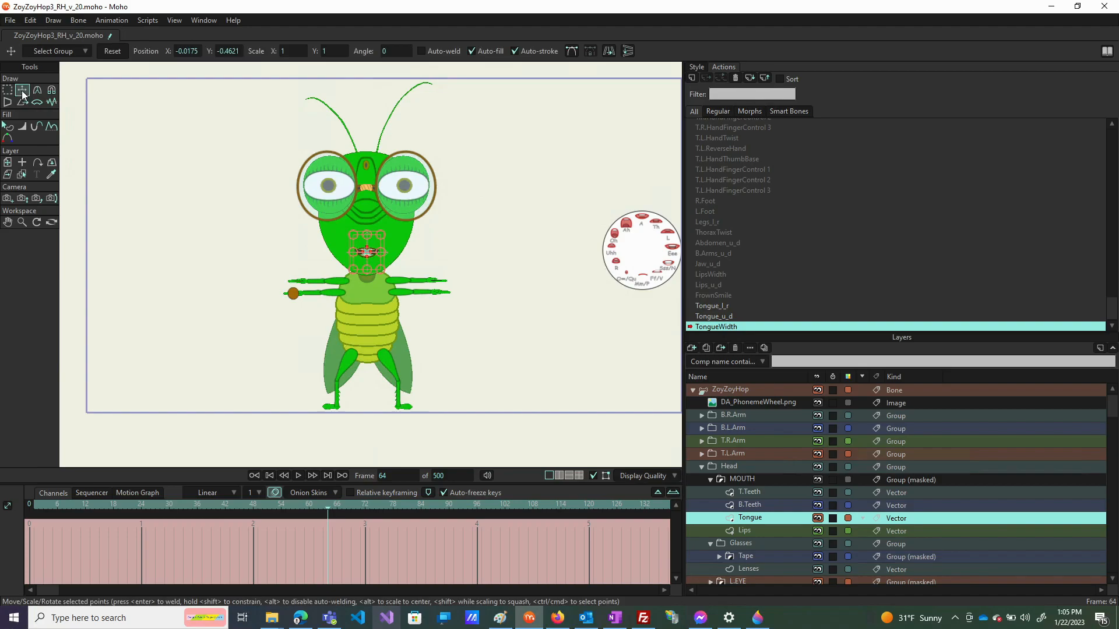
{"action": "scroll", "coordinate": [362, 247], "scroll_direction": "up", "scroll_amount": 5}
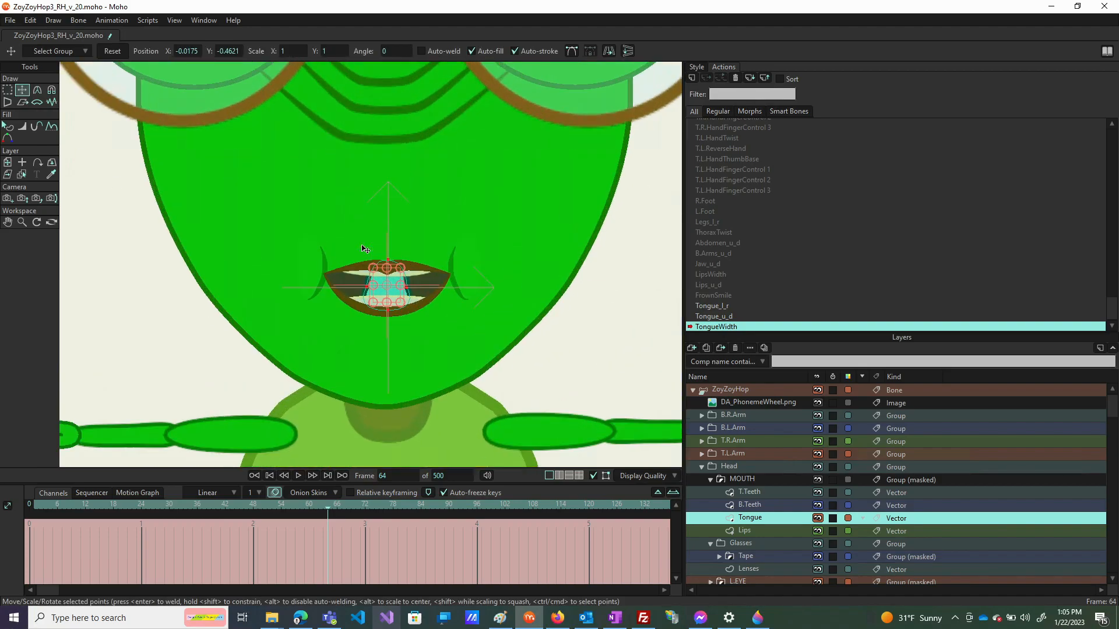
{"action": "scroll", "coordinate": [396, 305], "scroll_direction": "up", "scroll_amount": 1}
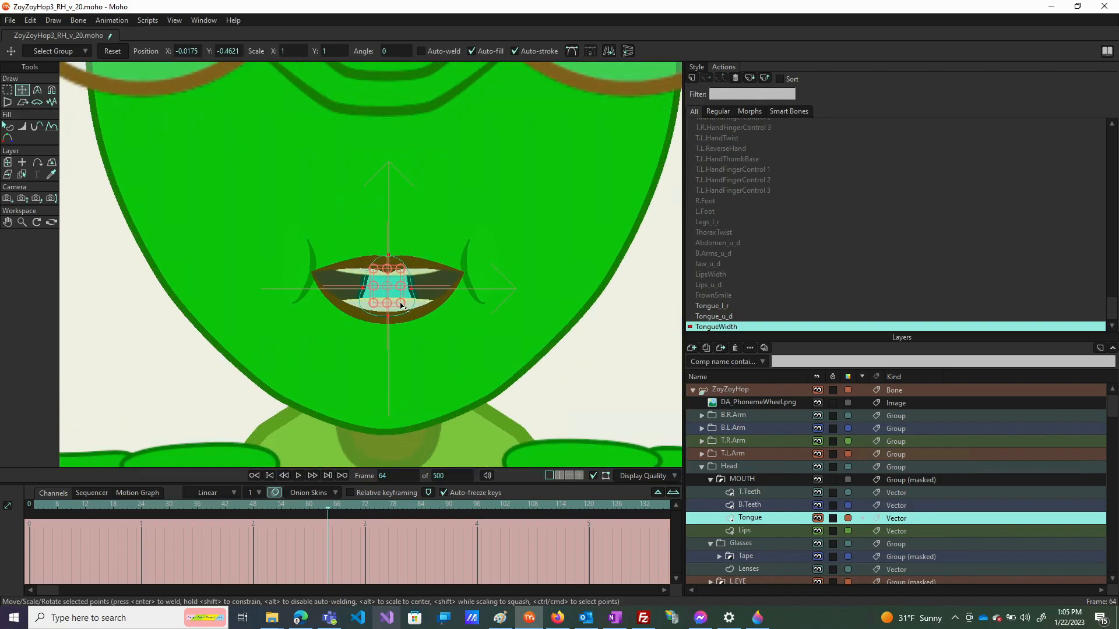
{"action": "left_click_drag", "start_coordinate": [402, 288], "coordinate": [391, 288]}
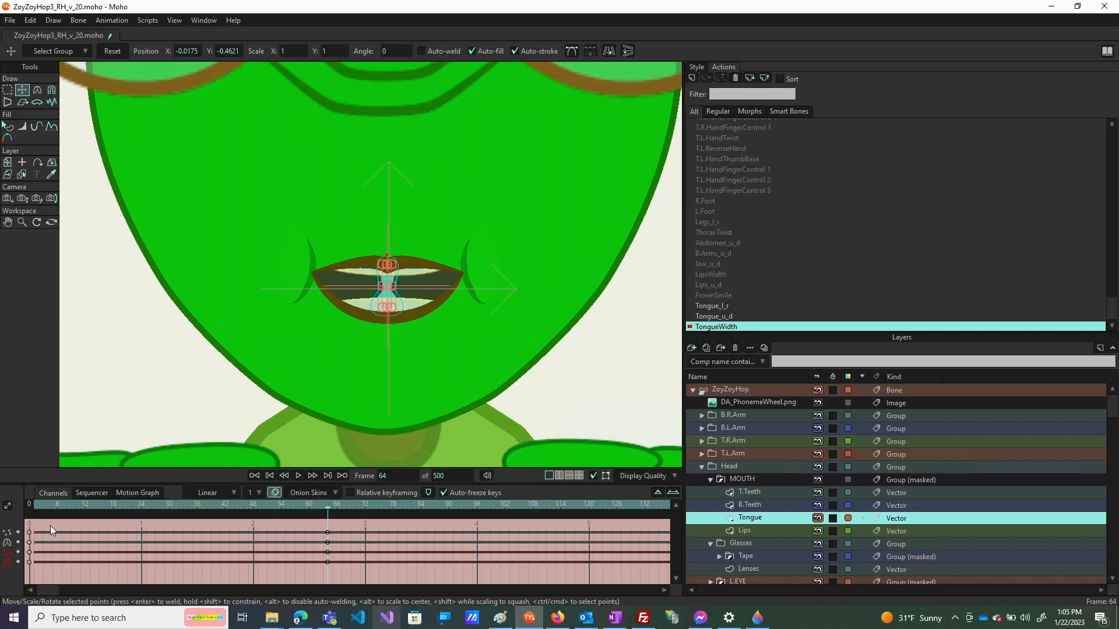
{"action": "left_click", "coordinate": [34, 505]}
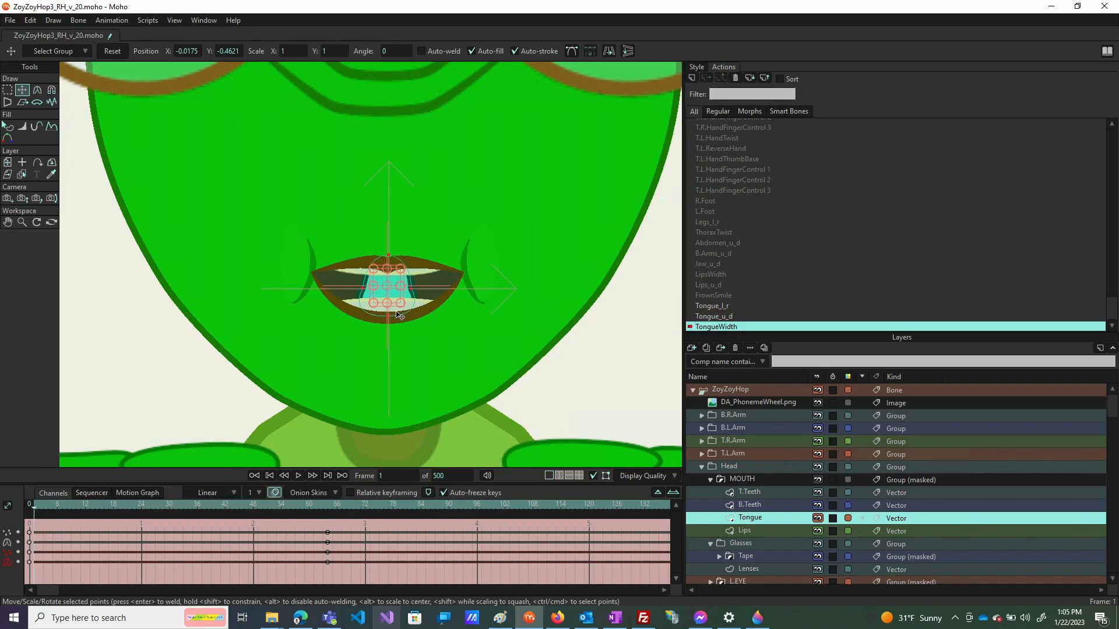
{"action": "left_click_drag", "start_coordinate": [401, 291], "coordinate": [417, 295]}
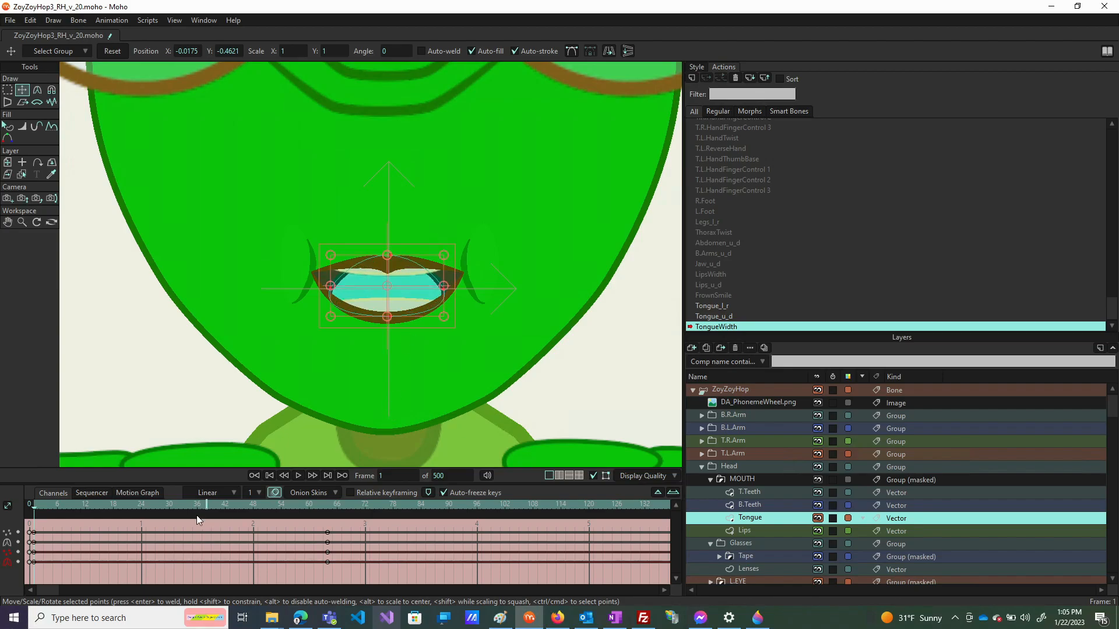
Reset the Tongue's points at frame 32 to key their neutral width, and scrub the TongueWidth action to check it
{"action": "left_click", "coordinate": [179, 504]}
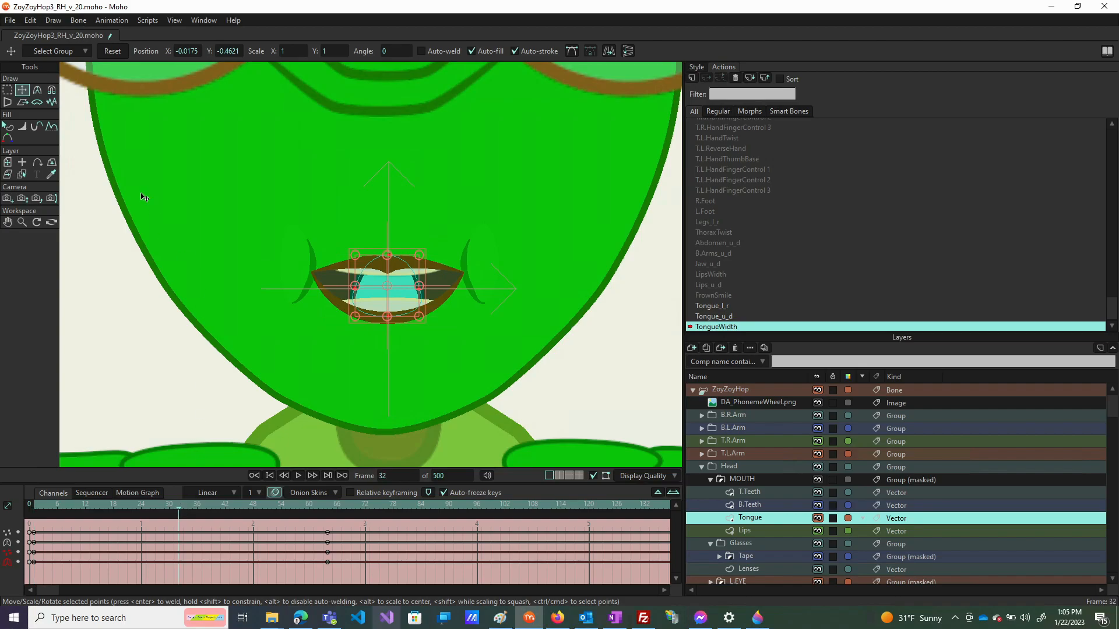
{"action": "left_click", "coordinate": [117, 53]}
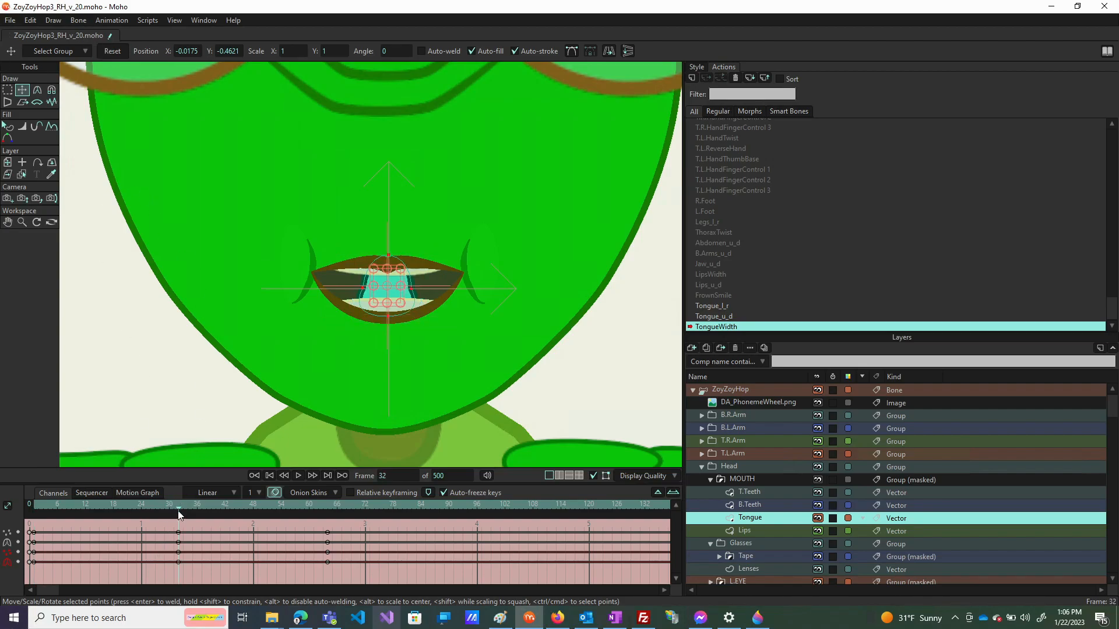
{"action": "left_click_drag", "start_coordinate": [178, 507], "coordinate": [128, 506]}
{"action": "left_click_drag", "start_coordinate": [236, 519], "coordinate": [165, 543]}
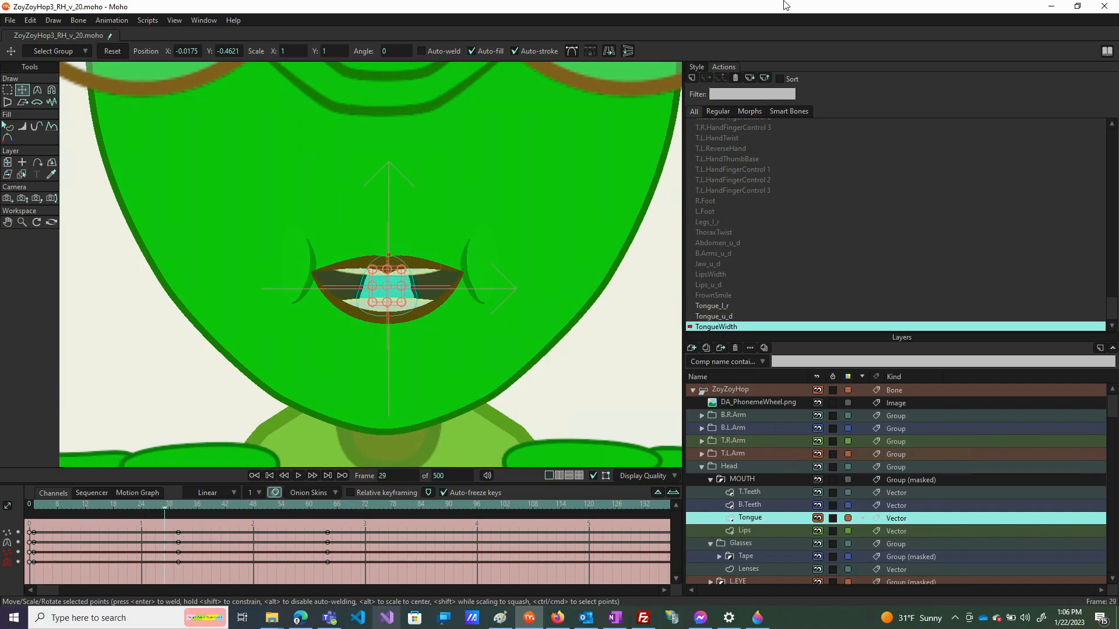
Return to the Mainline, select the TongueTip bone on the ZoyZoyHop layer, and create a new smart bone action named TongueTip
{"action": "scroll", "coordinate": [736, 131], "scroll_direction": "up", "scroll_amount": 6}
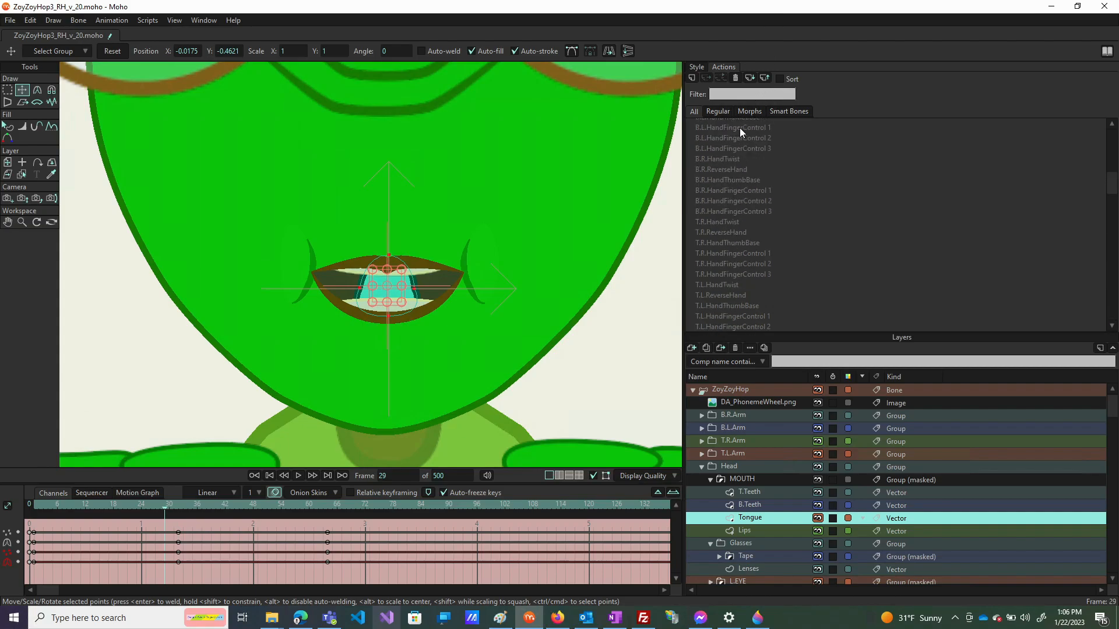
{"action": "double_click", "coordinate": [740, 129]}
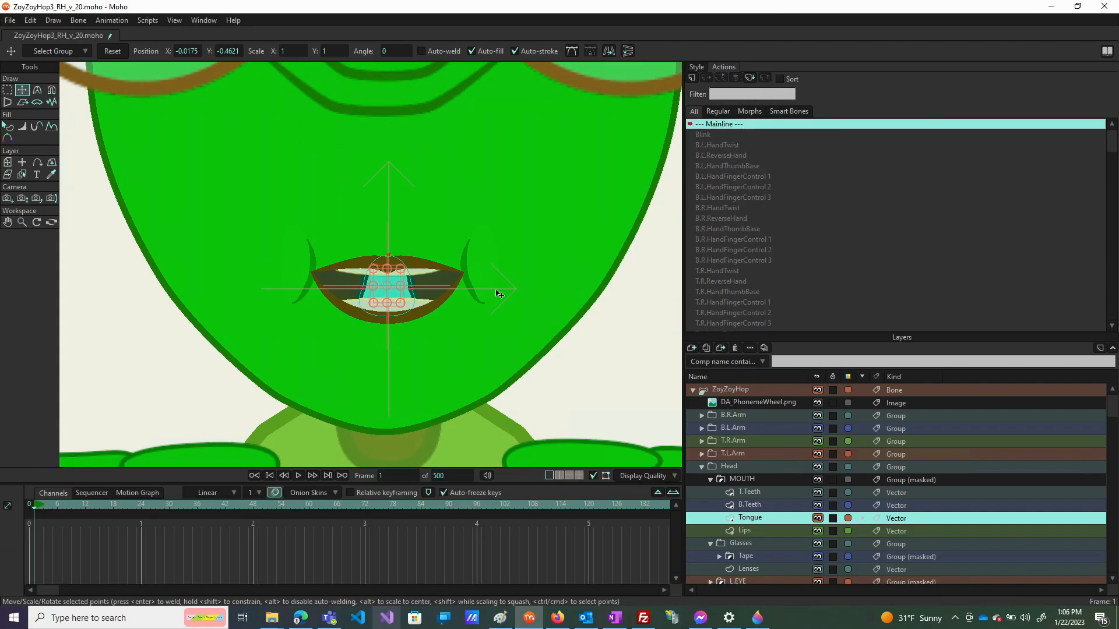
{"action": "scroll", "coordinate": [405, 341], "scroll_direction": "down", "scroll_amount": 2}
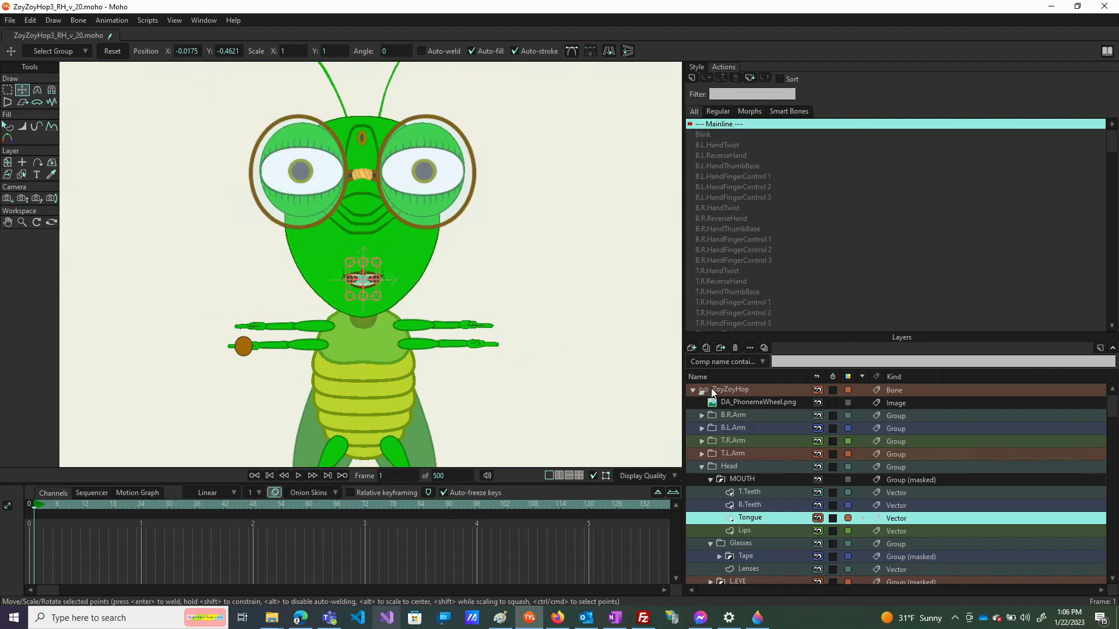
{"action": "left_click", "coordinate": [747, 387]}
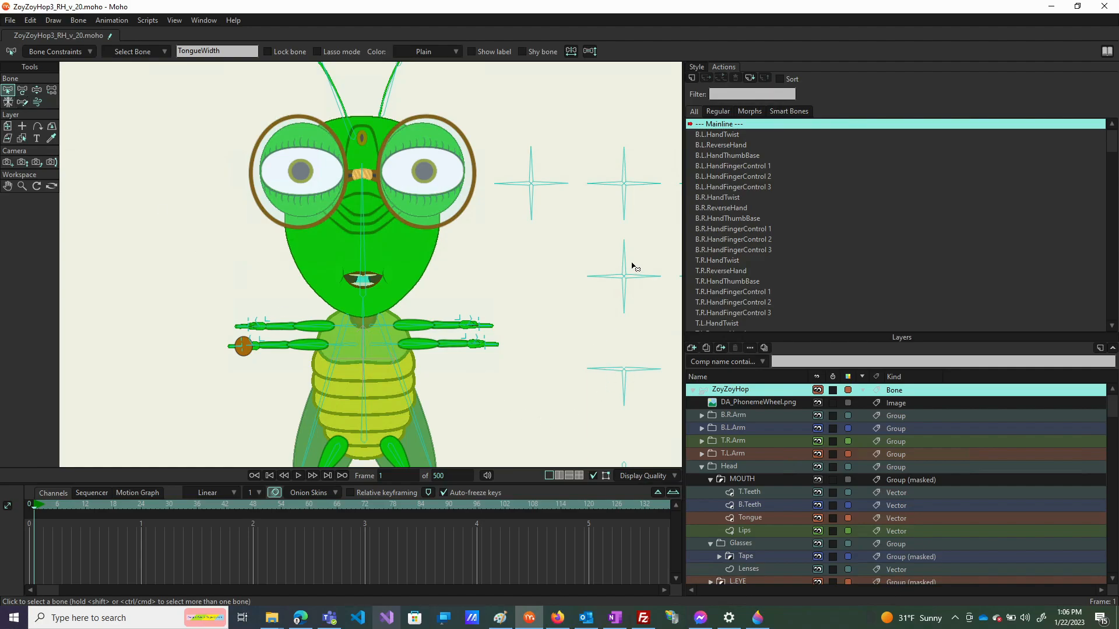
{"action": "scroll", "coordinate": [634, 270], "scroll_direction": "down", "scroll_amount": 2}
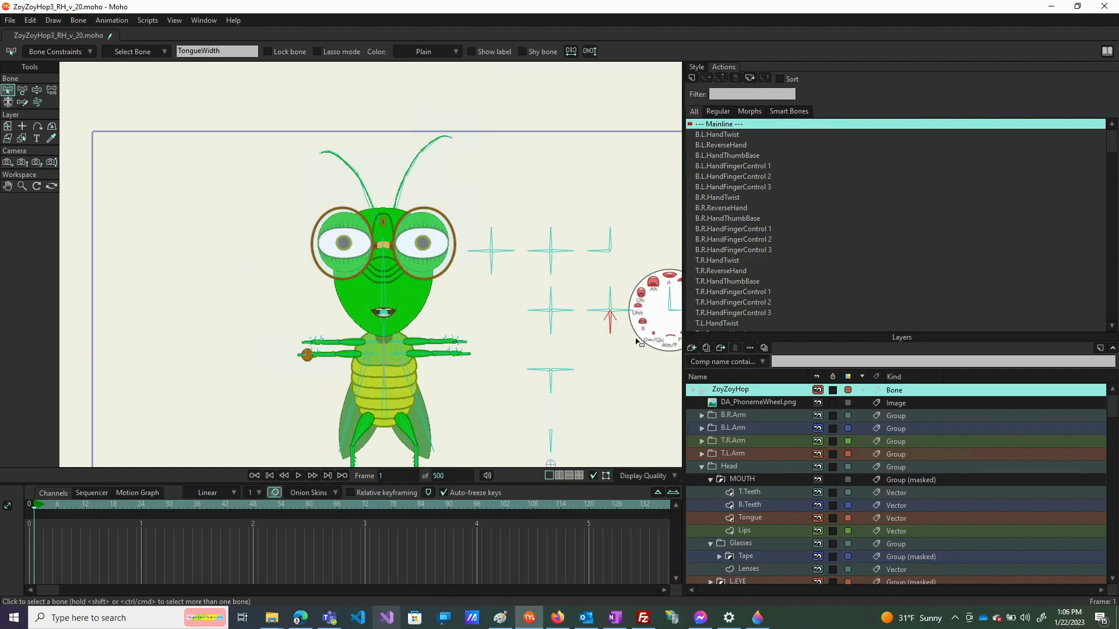
{"action": "left_click", "coordinate": [609, 304]}
{"action": "left_click", "coordinate": [692, 79]}
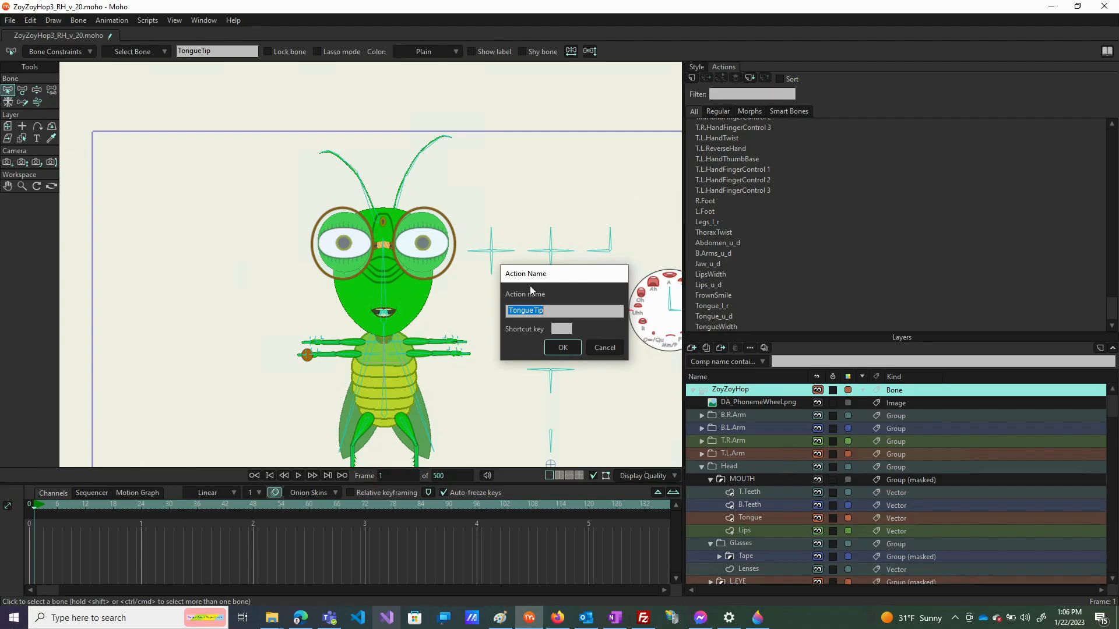
{"action": "left_click", "coordinate": [574, 347]}
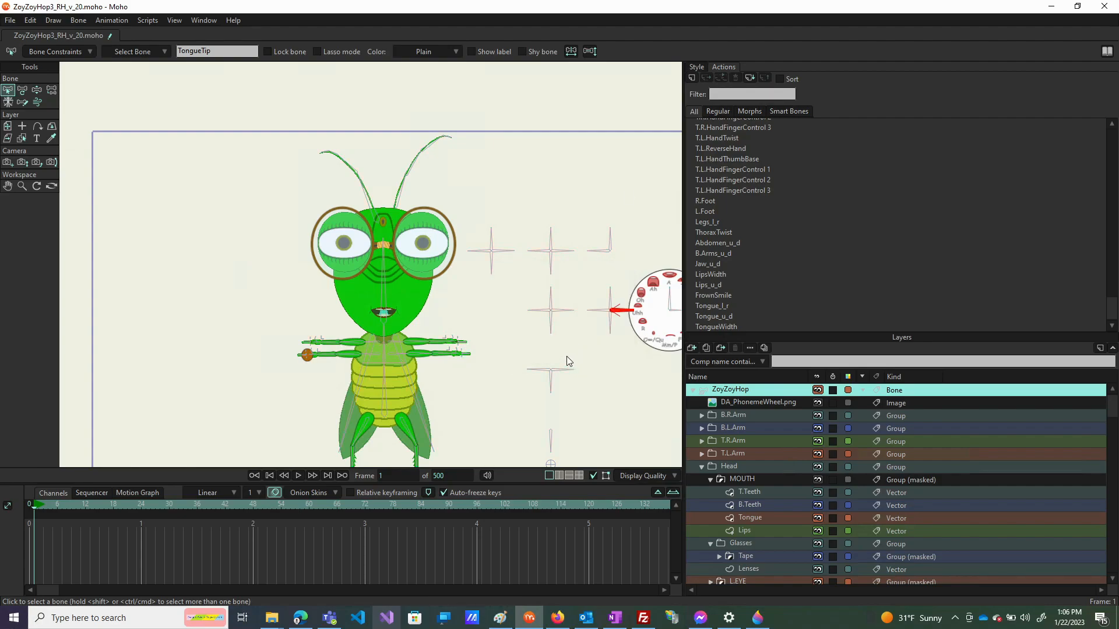
In the TongueTip action, rotate the TongueTip bone to -32 degrees at frame 1 and 32 degrees at frame 64
{"action": "left_click", "coordinate": [22, 89]}
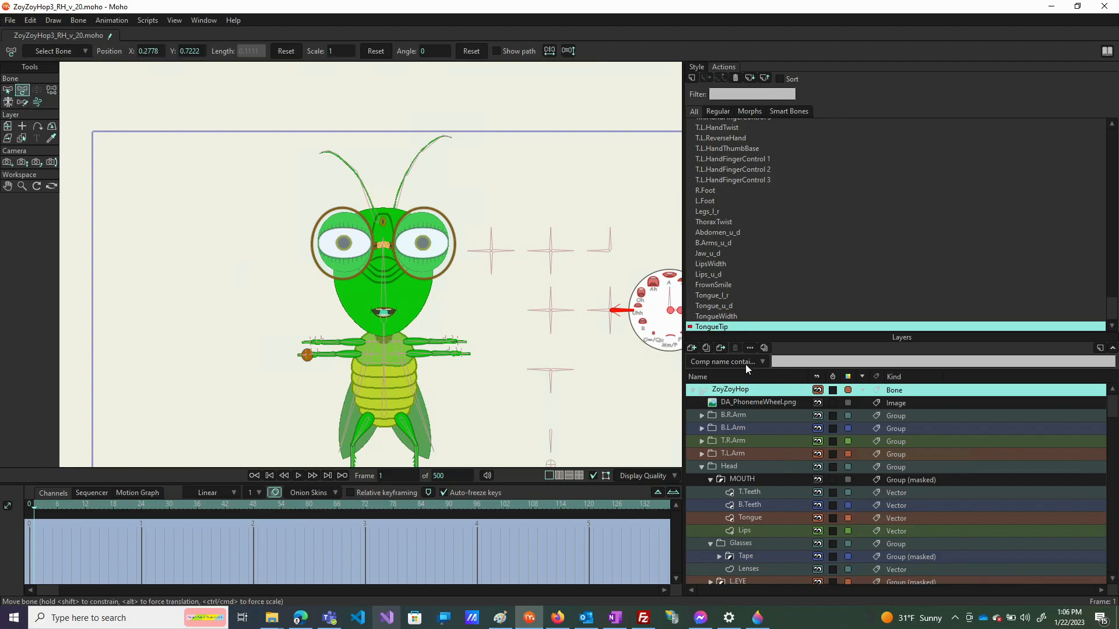
{"action": "left_click_drag", "start_coordinate": [625, 314], "coordinate": [617, 342]}
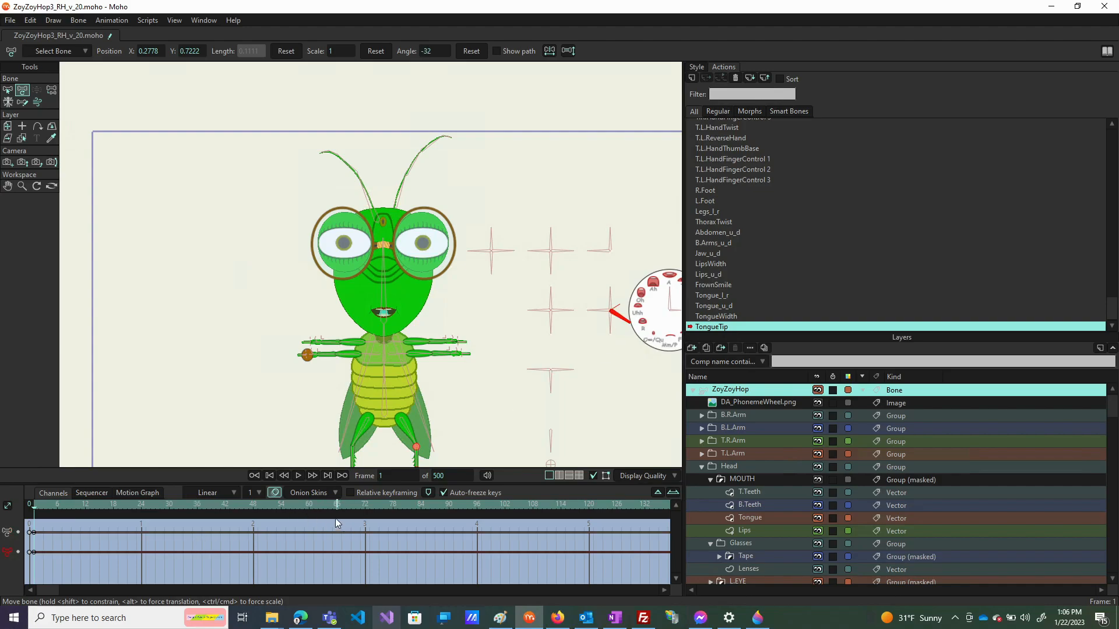
{"action": "left_click", "coordinate": [327, 506]}
{"action": "left_click_drag", "start_coordinate": [626, 322], "coordinate": [615, 280]}
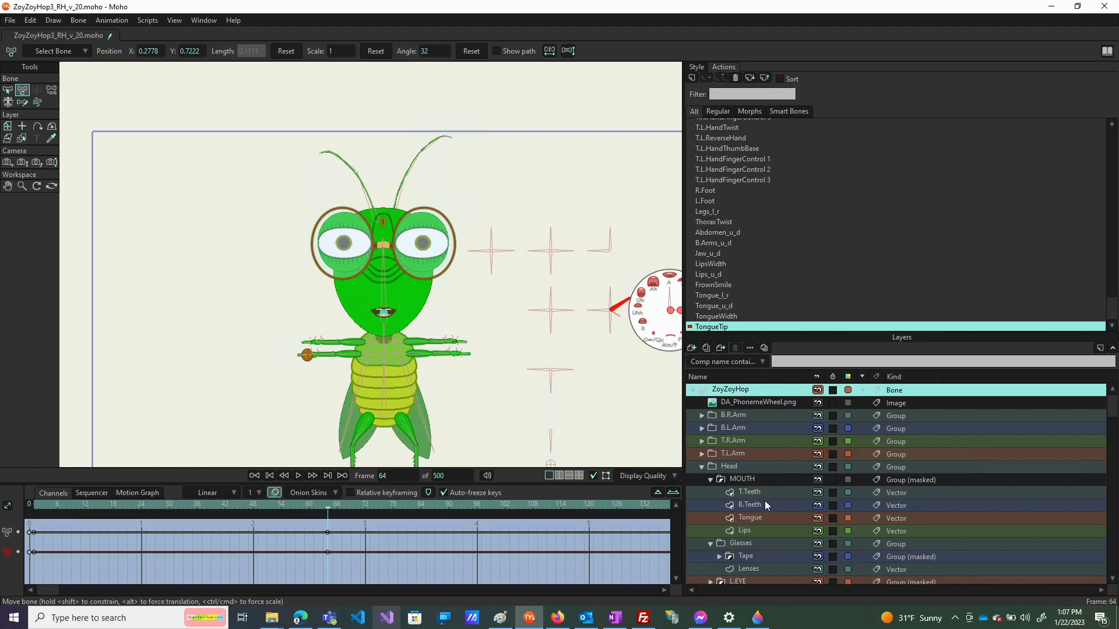
Select the Tongue layer's upper and lower middle points and key their curvature at frame 64 of the TongueTip action
{"action": "left_click", "coordinate": [752, 518]}
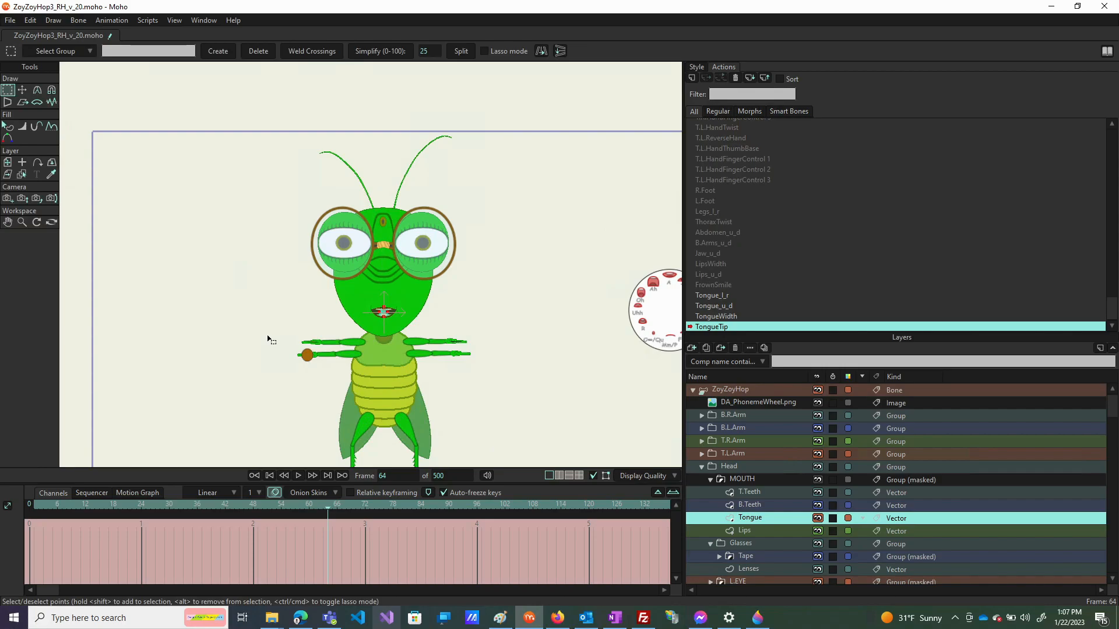
{"action": "left_click", "coordinate": [24, 91]}
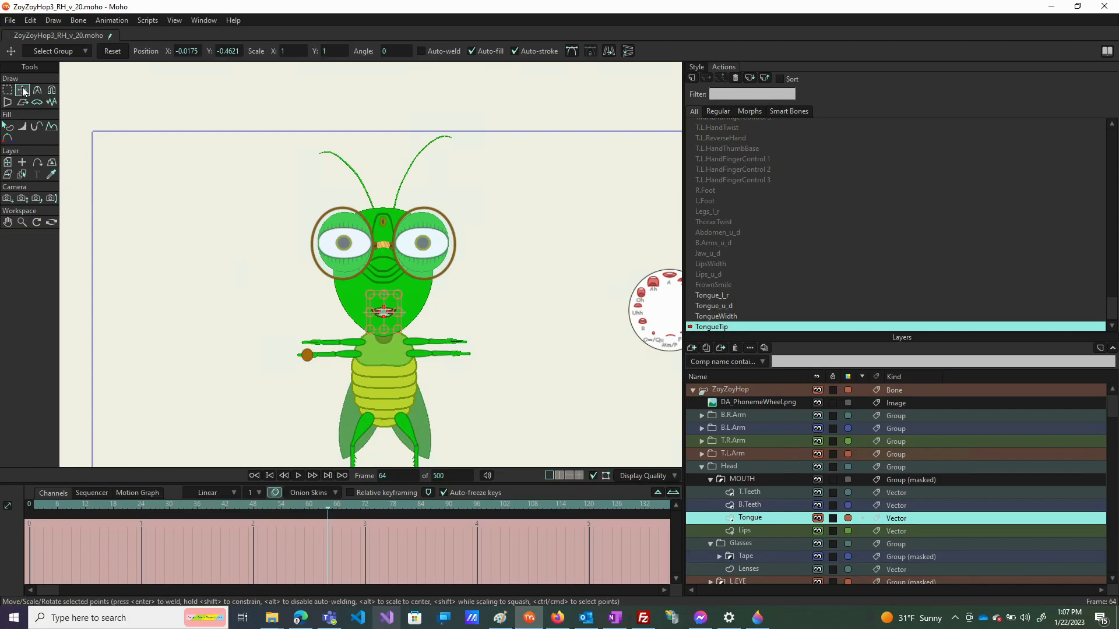
{"action": "scroll", "coordinate": [389, 338], "scroll_direction": "up", "scroll_amount": 6}
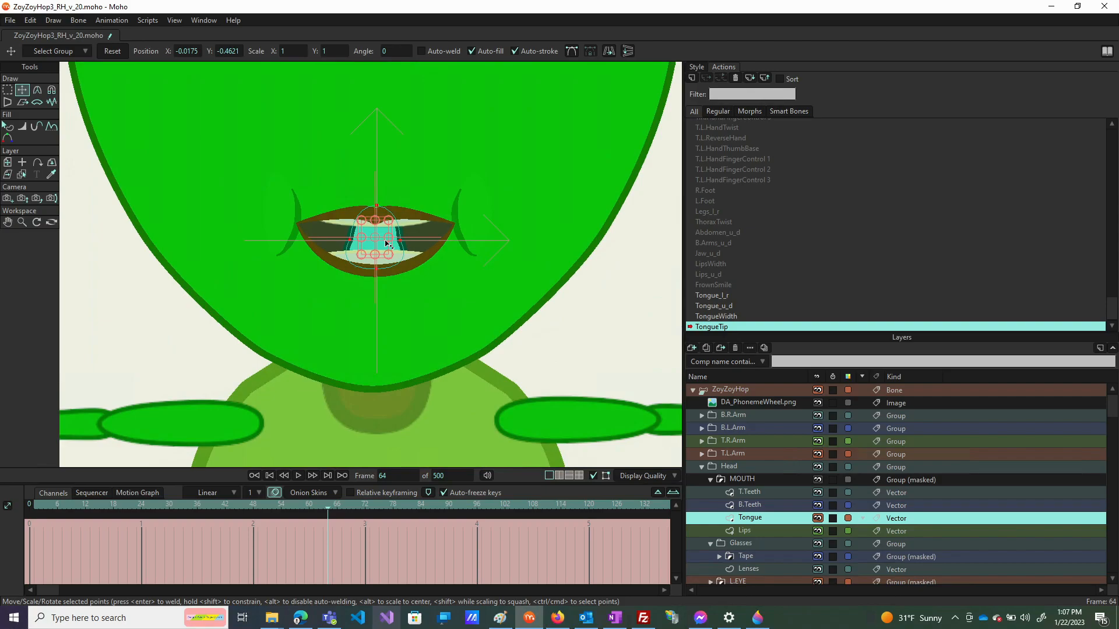
{"action": "key", "text": "g"}
{"action": "left_click_drag", "start_coordinate": [388, 183], "coordinate": [360, 309]}
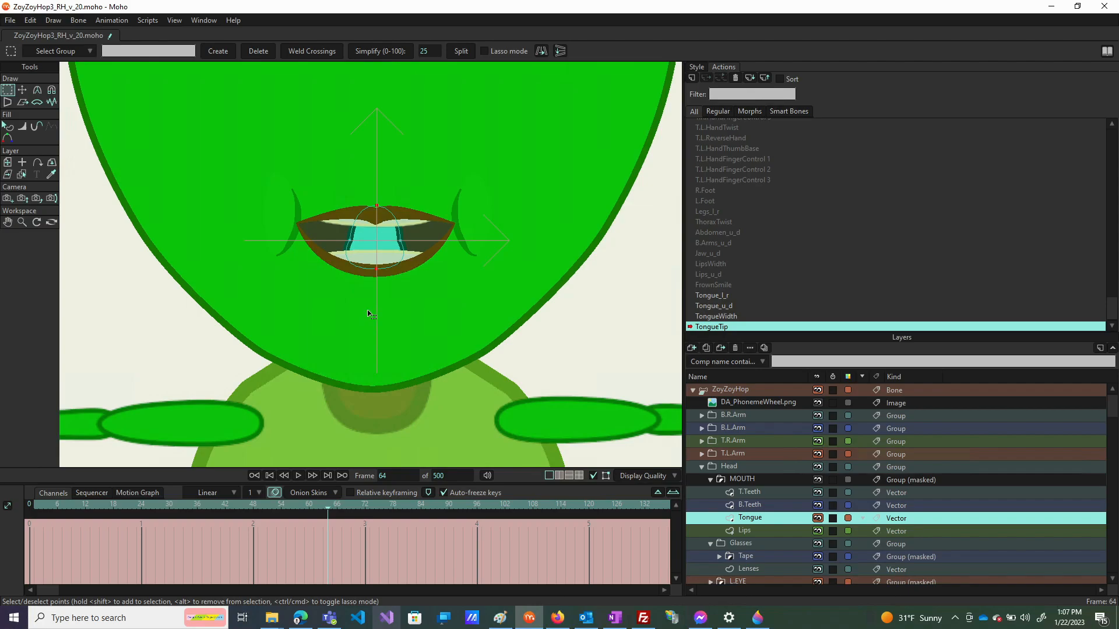
{"action": "scroll", "coordinate": [369, 319], "scroll_direction": "down", "scroll_amount": 4}
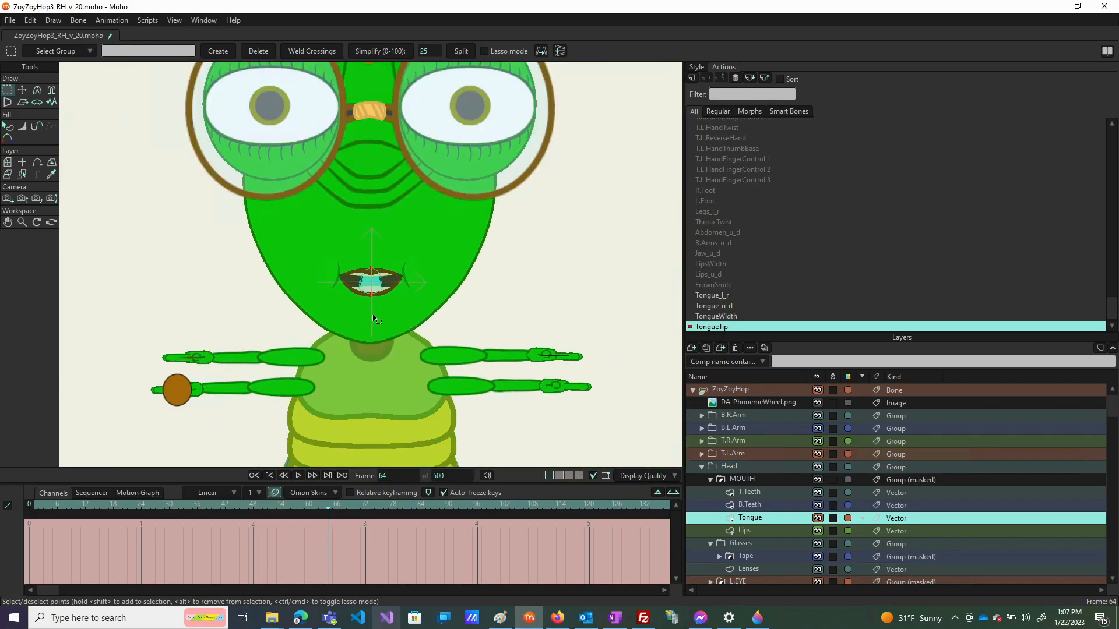
{"action": "key", "text": "c"}
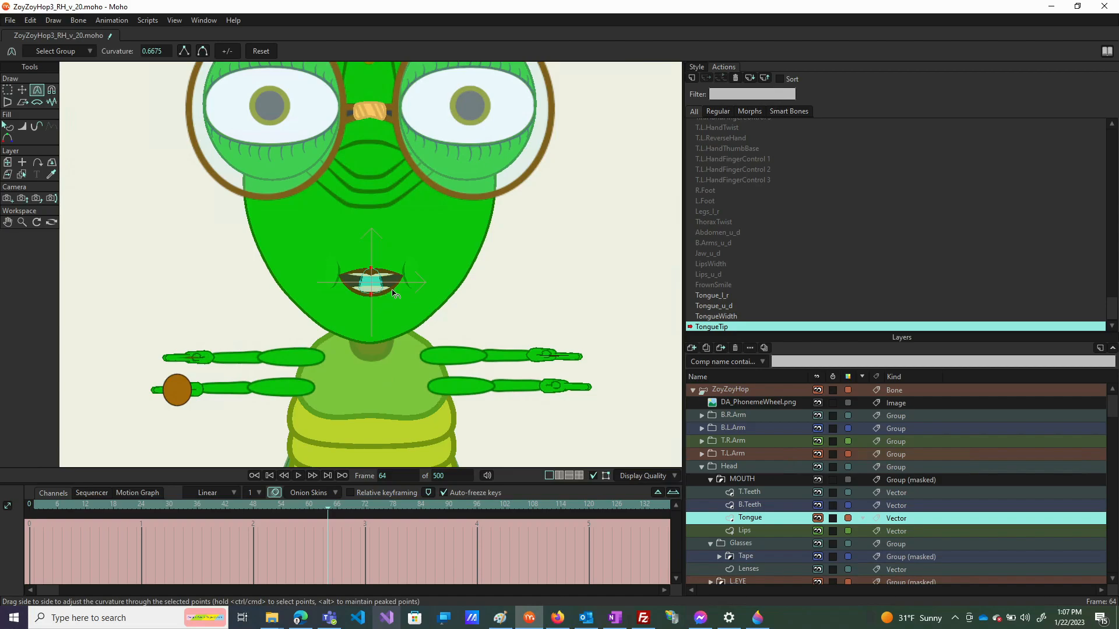
{"action": "key", "text": "ctrl+f"}
At frame 1 of the TongueTip action, reduce the curvature of the selected Tongue points to about 0.1361
{"action": "left_click", "coordinate": [35, 504]}
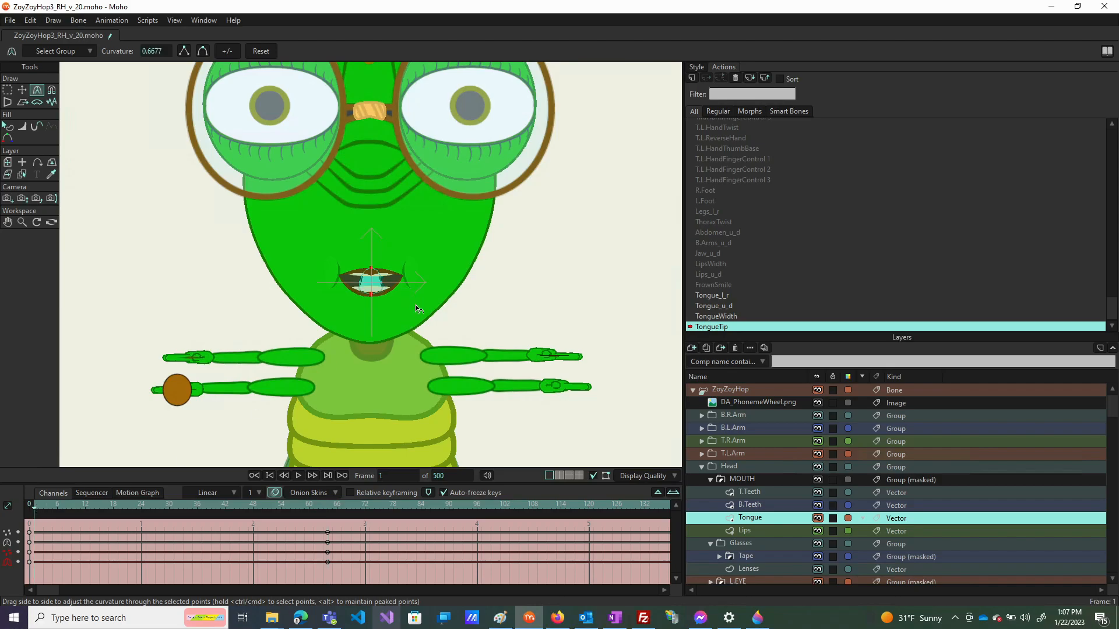
{"action": "left_click_drag", "start_coordinate": [308, 314], "coordinate": [1, 180]}
{"action": "scroll", "coordinate": [314, 329], "scroll_direction": "down", "scroll_amount": 1}
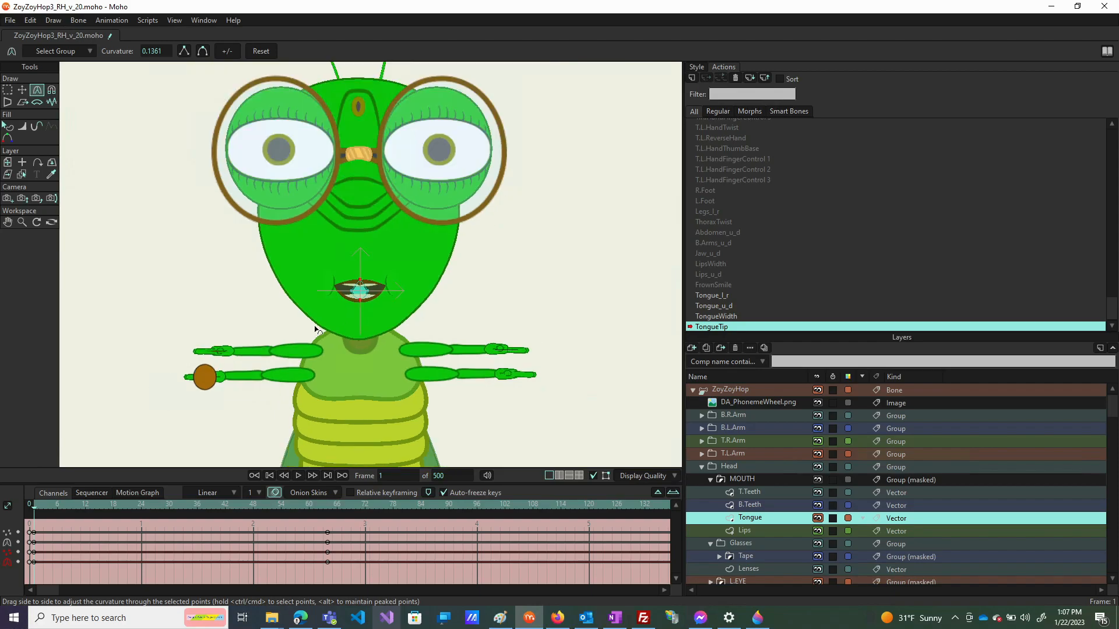
Return to the Mainline, select the ZoyZoyHop bone layer and activate Manipulate Bones
{"action": "scroll", "coordinate": [743, 136], "scroll_direction": "up", "scroll_amount": 7}
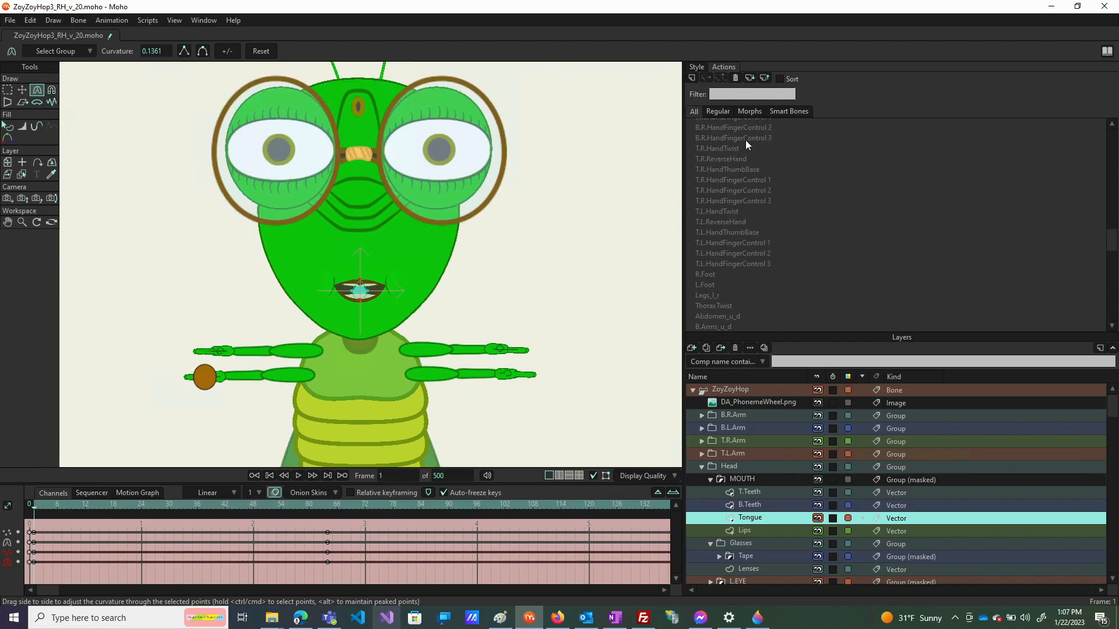
{"action": "left_click", "coordinate": [725, 125]}
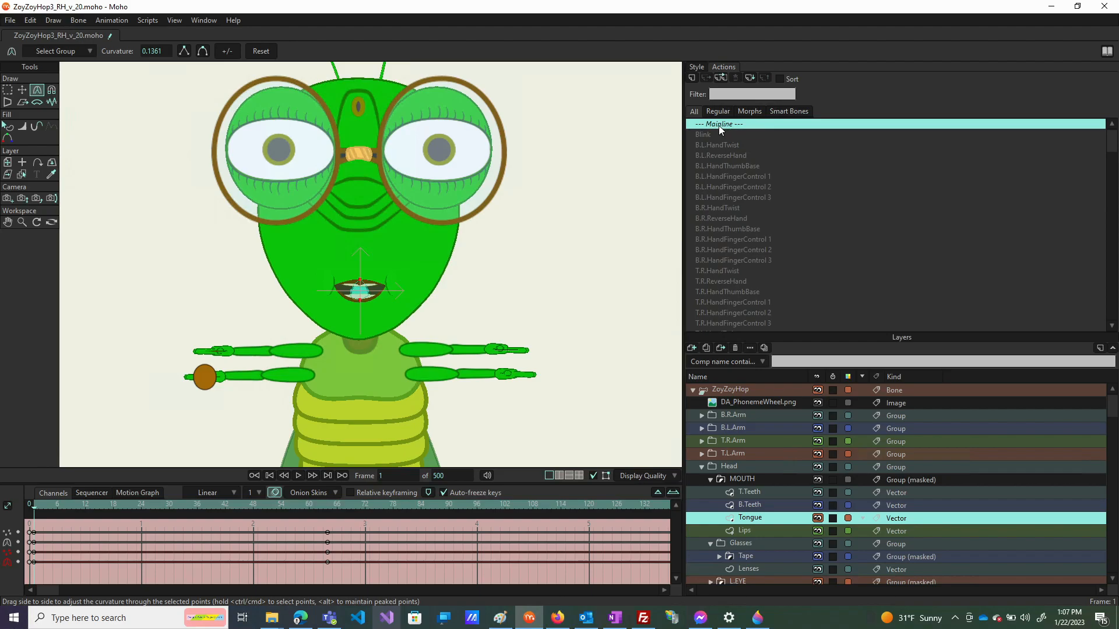
{"action": "double_click", "coordinate": [719, 125]}
{"action": "scroll", "coordinate": [183, 452], "scroll_direction": "down", "scroll_amount": 4}
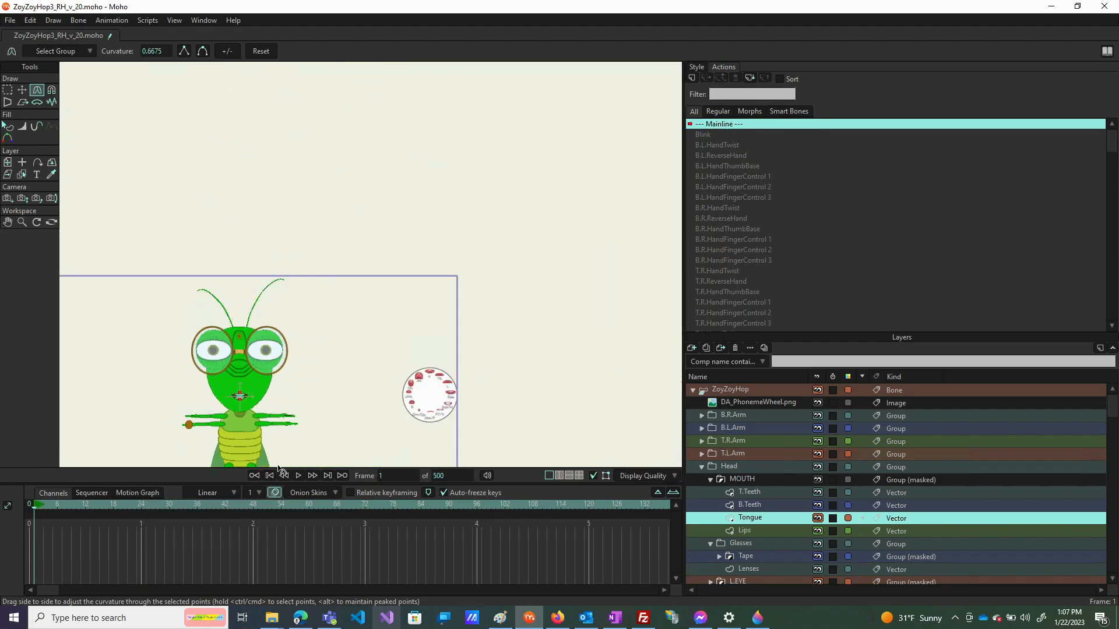
{"action": "scroll", "coordinate": [192, 458], "scroll_direction": "up", "scroll_amount": 3}
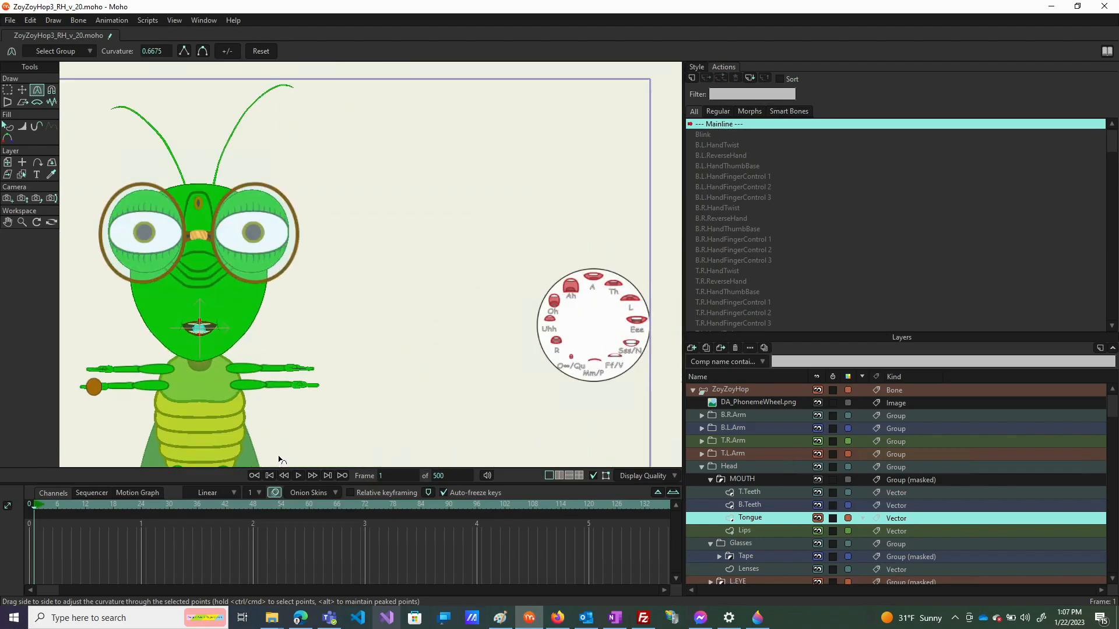
{"action": "left_click", "coordinate": [736, 394]}
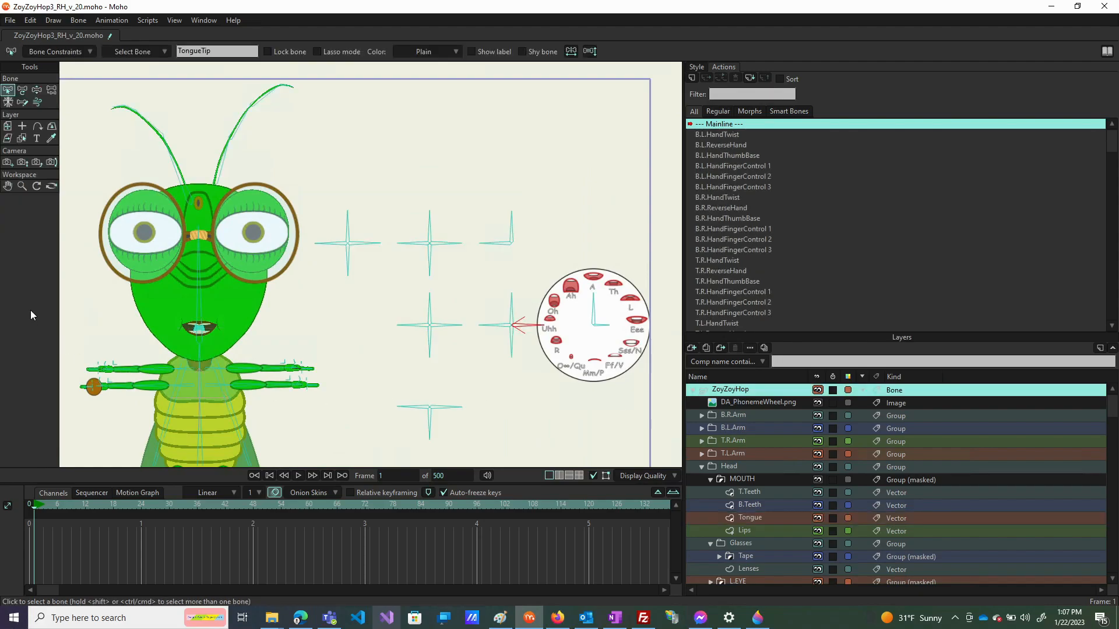
{"action": "left_click", "coordinate": [36, 94]}
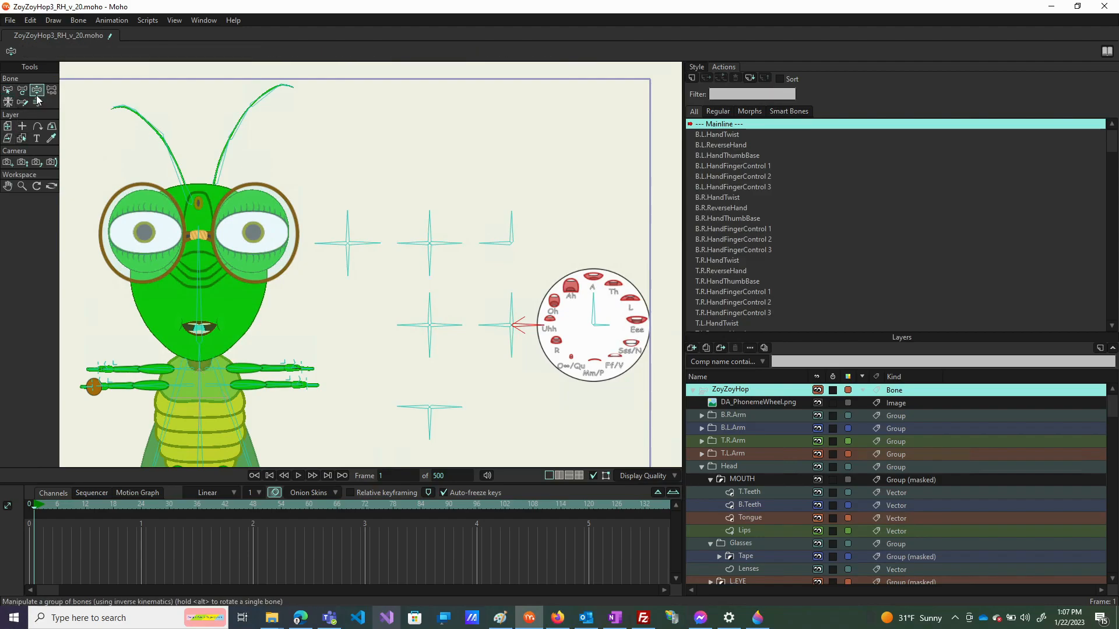
Test the mouth opening and tongue movement at frame 1 by rotating the mouth and tongue control bones beside the grasshopper
{"action": "left_click_drag", "start_coordinate": [465, 330], "coordinate": [462, 387]}
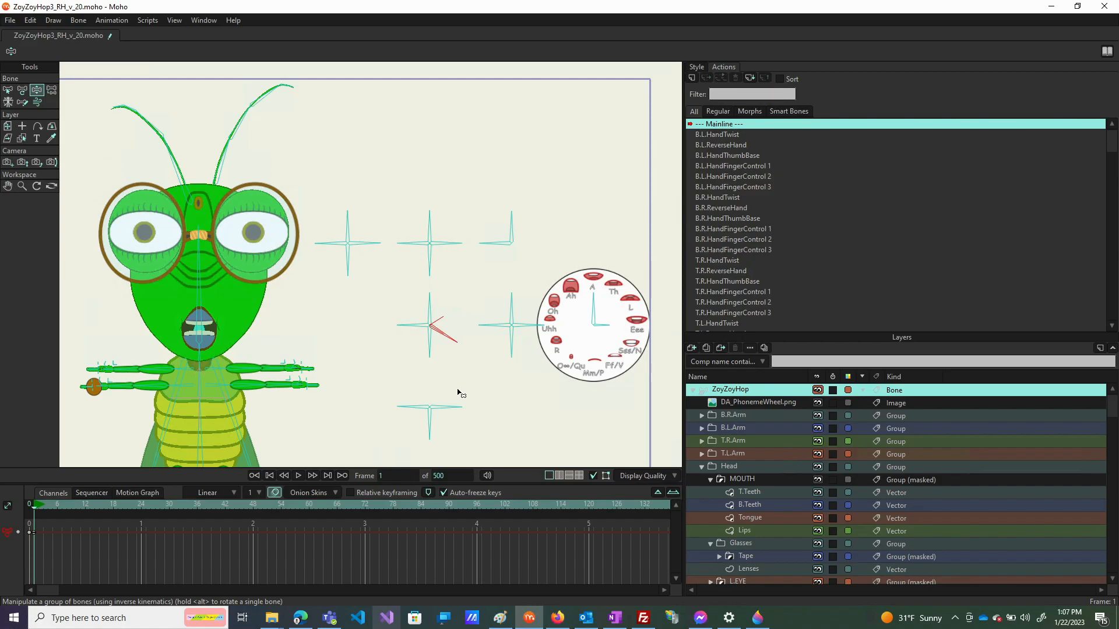
{"action": "left_click_drag", "start_coordinate": [408, 324], "coordinate": [408, 355]}
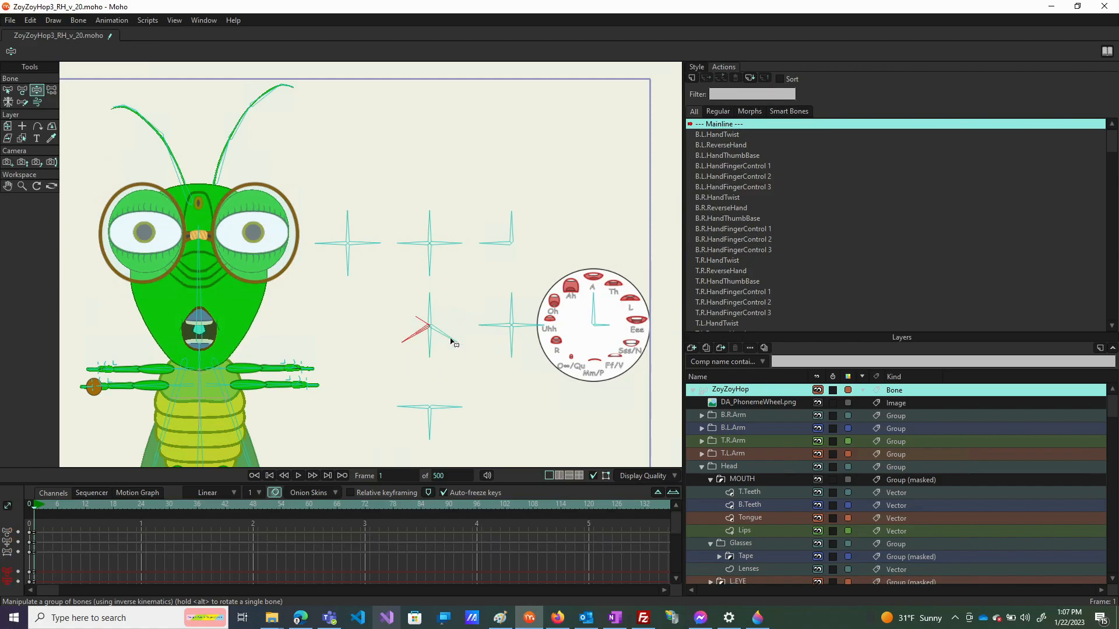
{"action": "mouse_move", "coordinate": [515, 315]}
{"action": "left_mouse_down"}
{"action": "mouse_move", "coordinate": [518, 305]}
{"action": "mouse_move", "coordinate": [491, 305]}
{"action": "mouse_move", "coordinate": [529, 323]}
{"action": "mouse_move", "coordinate": [490, 333]}
{"action": "mouse_move", "coordinate": [493, 322]}
{"action": "mouse_move", "coordinate": [498, 345]}
{"action": "mouse_move", "coordinate": [536, 312]}
{"action": "left_mouse_up"}
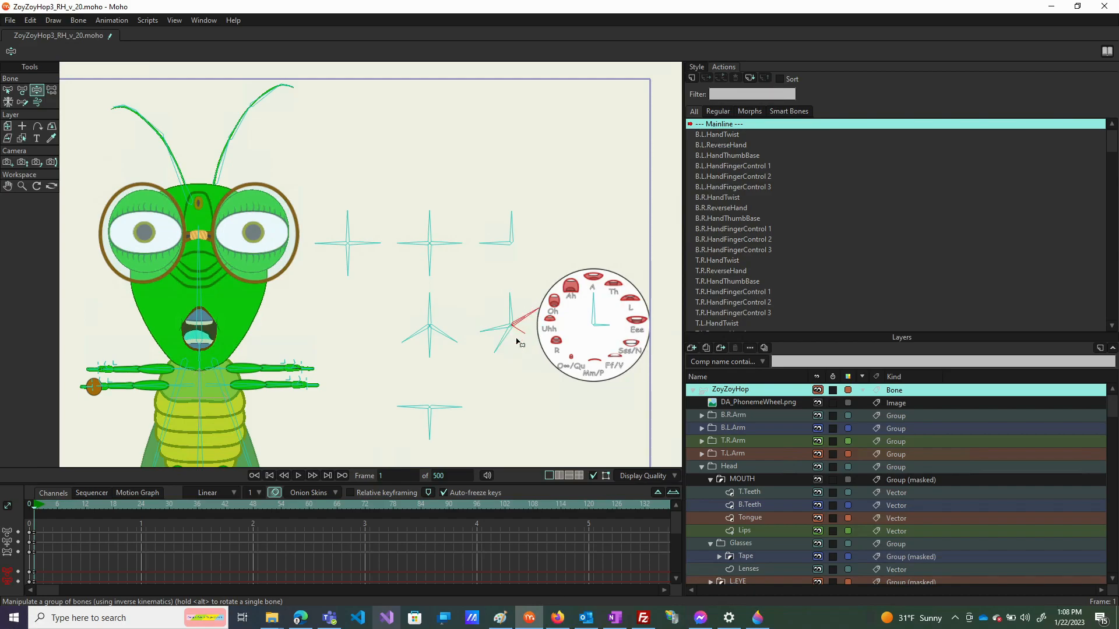
{"action": "left_click_drag", "start_coordinate": [495, 344], "coordinate": [541, 364]}
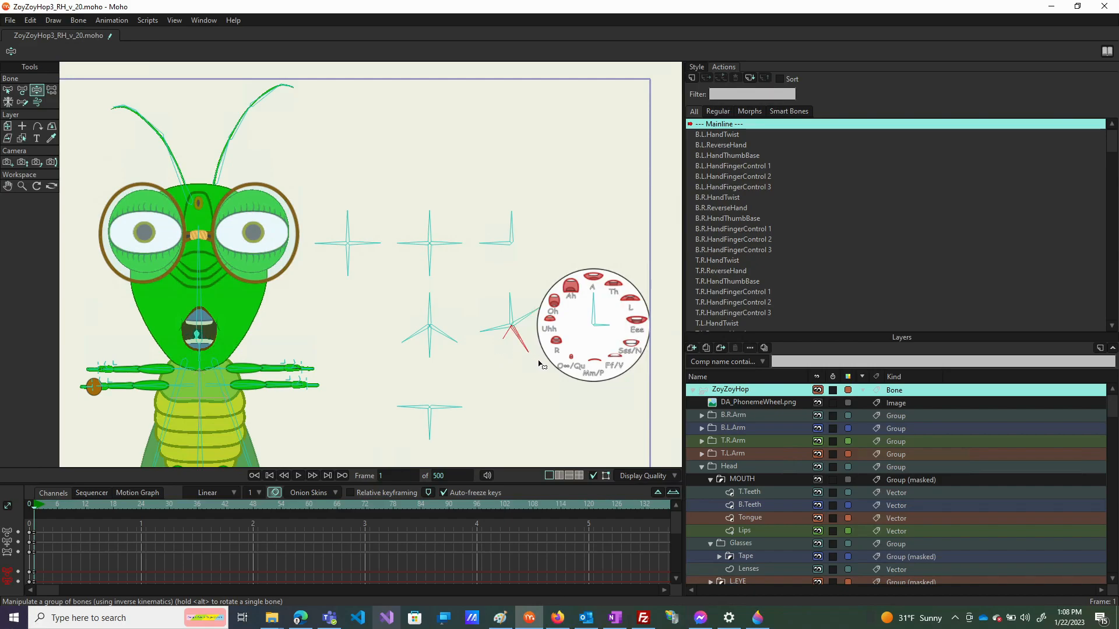
{"action": "left_click_drag", "start_coordinate": [539, 316], "coordinate": [528, 373]}
{"action": "scroll", "coordinate": [182, 355], "scroll_direction": "up", "scroll_amount": 5}
{"action": "scroll", "coordinate": [205, 355], "scroll_direction": "down", "scroll_amount": 3}
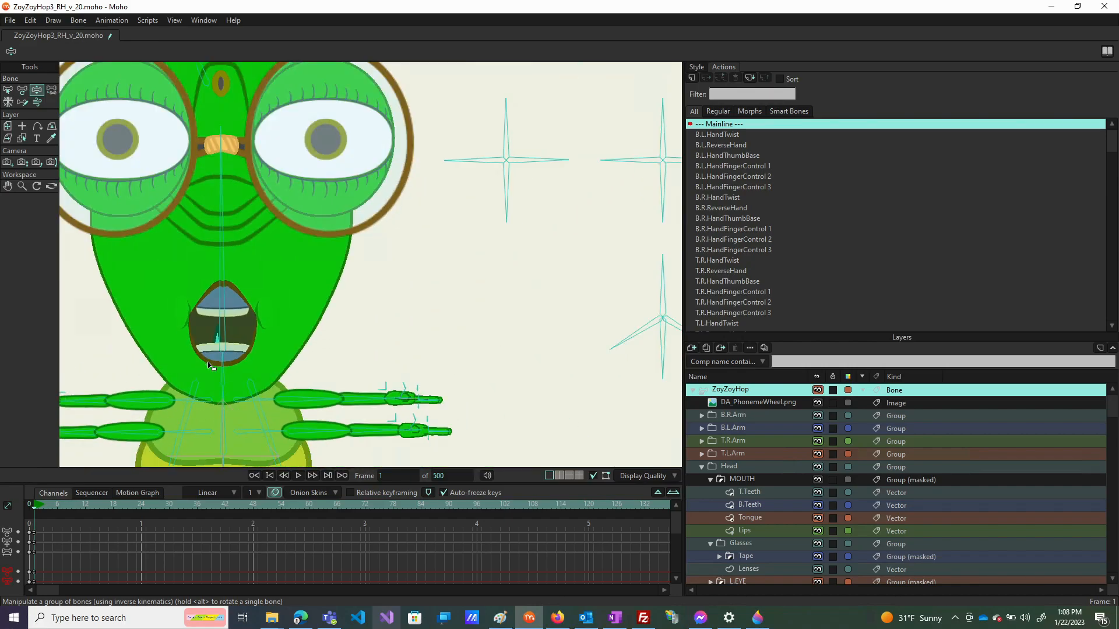
{"action": "left_click_drag", "start_coordinate": [628, 343], "coordinate": [629, 382]}
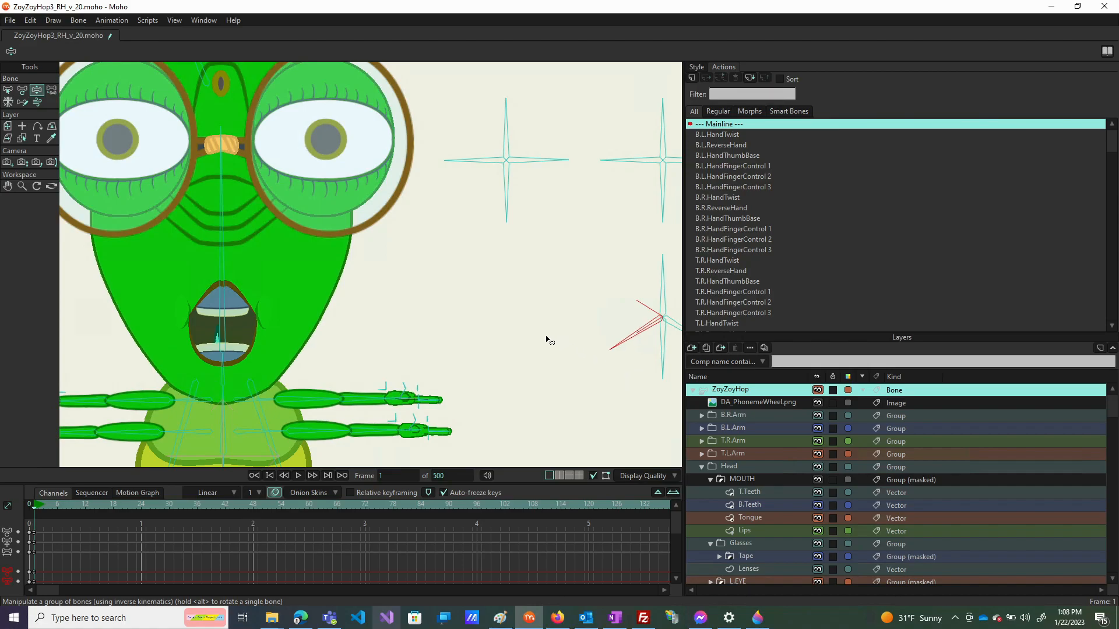
{"action": "scroll", "coordinate": [548, 341], "scroll_direction": "down", "scroll_amount": 4}
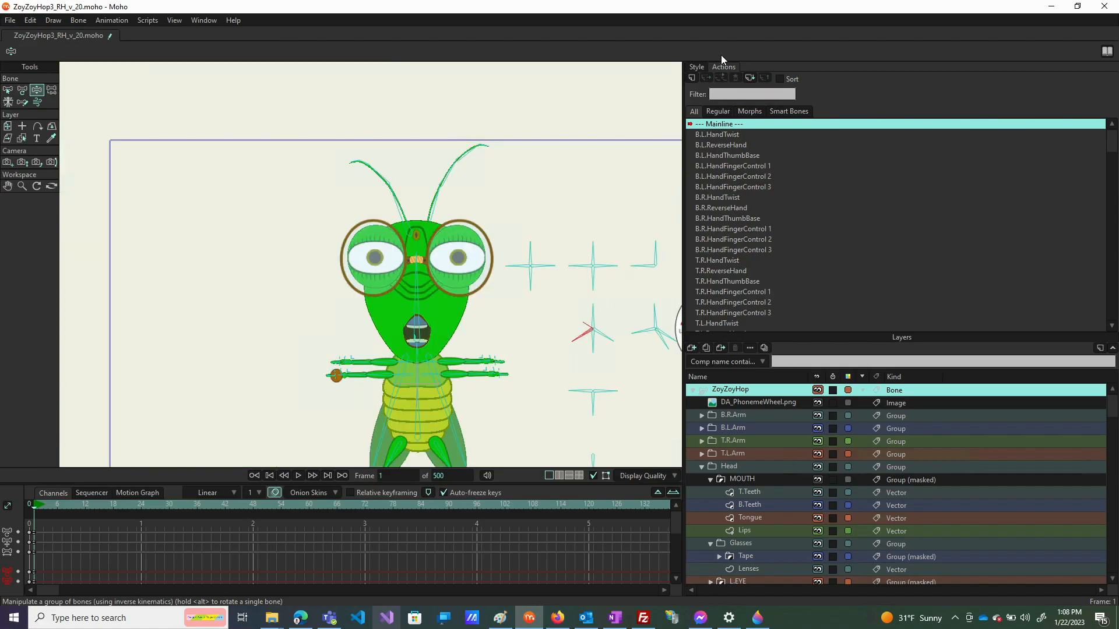
Return to frame 0 and set the ZoyzTongue style's stroke colour to #1E9E78
{"action": "left_click", "coordinate": [696, 67]}
{"action": "key", "text": "shift+ctrl+Left"}
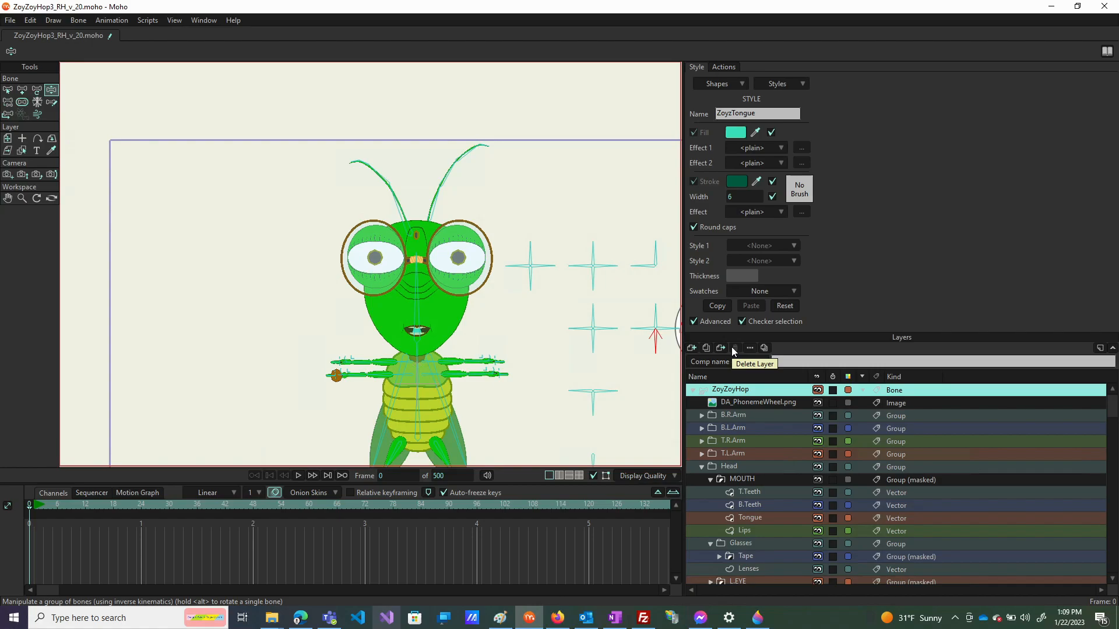
{"action": "left_click", "coordinate": [737, 182]}
{"action": "left_click", "coordinate": [805, 298]}
{"action": "left_click_drag", "start_coordinate": [802, 297], "coordinate": [799, 294]}
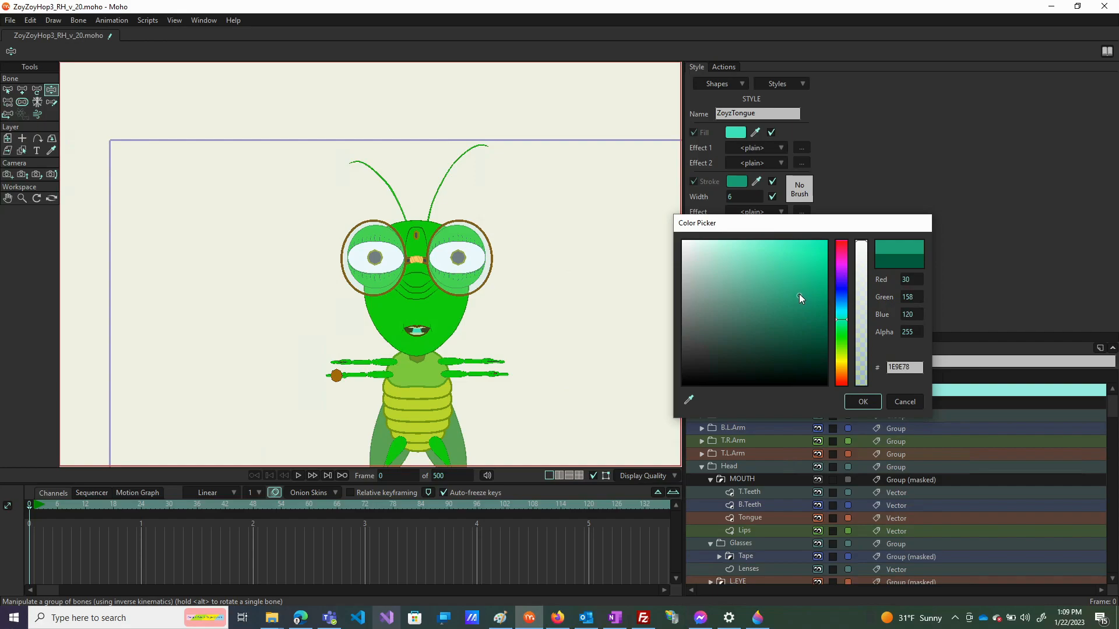
{"action": "left_click", "coordinate": [865, 402]}
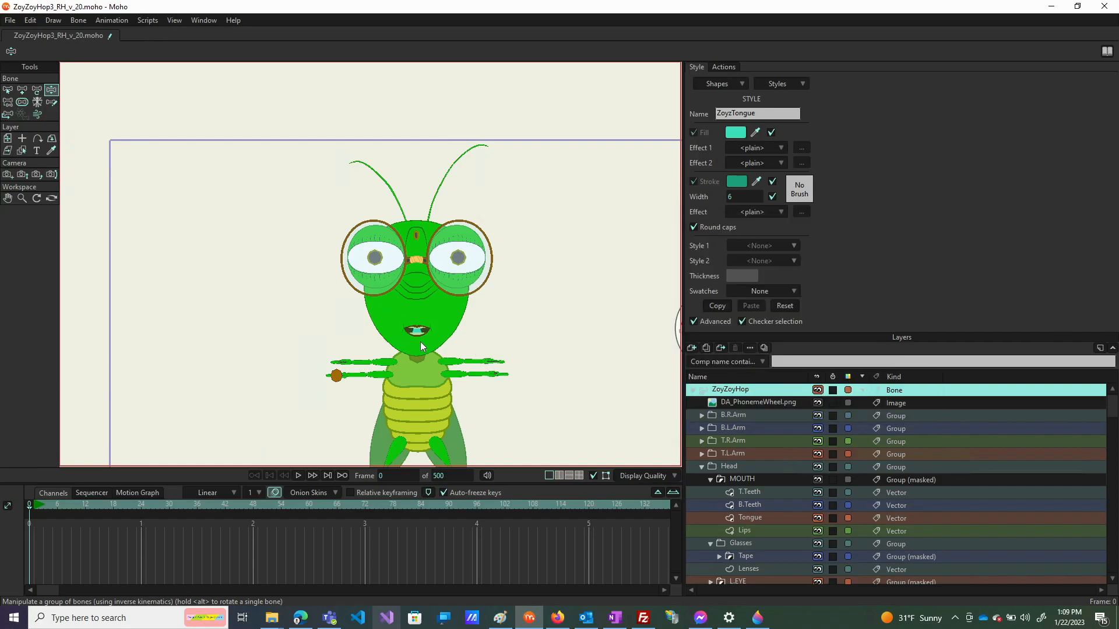
Examine the tongue's outline inside the mouth and the mouth shapes on the phoneme wheel
{"action": "scroll", "coordinate": [507, 341], "scroll_direction": "up", "scroll_amount": 5}
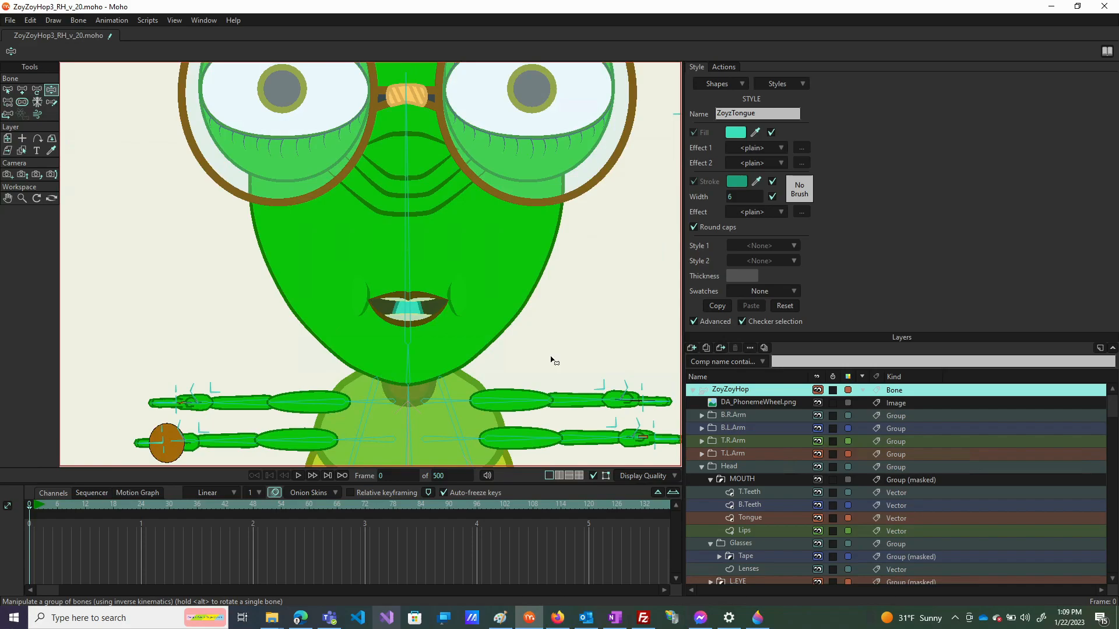
{"action": "scroll", "coordinate": [410, 302], "scroll_direction": "up", "scroll_amount": 3}
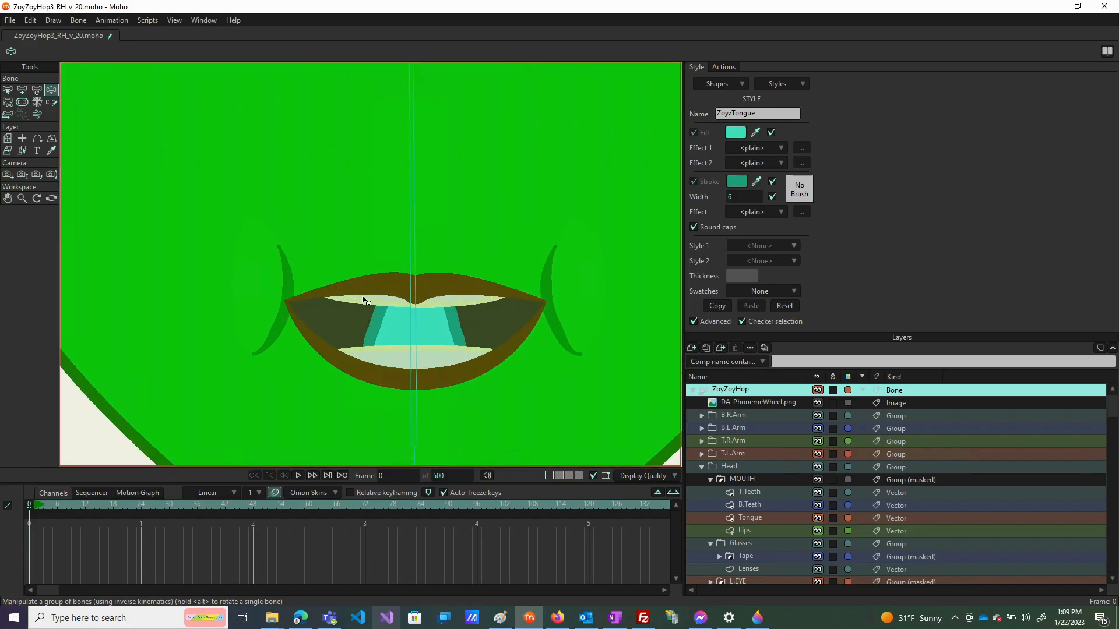
{"action": "scroll", "coordinate": [319, 302], "scroll_direction": "down", "scroll_amount": 8}
{"action": "scroll", "coordinate": [318, 302], "scroll_direction": "down", "scroll_amount": 3}
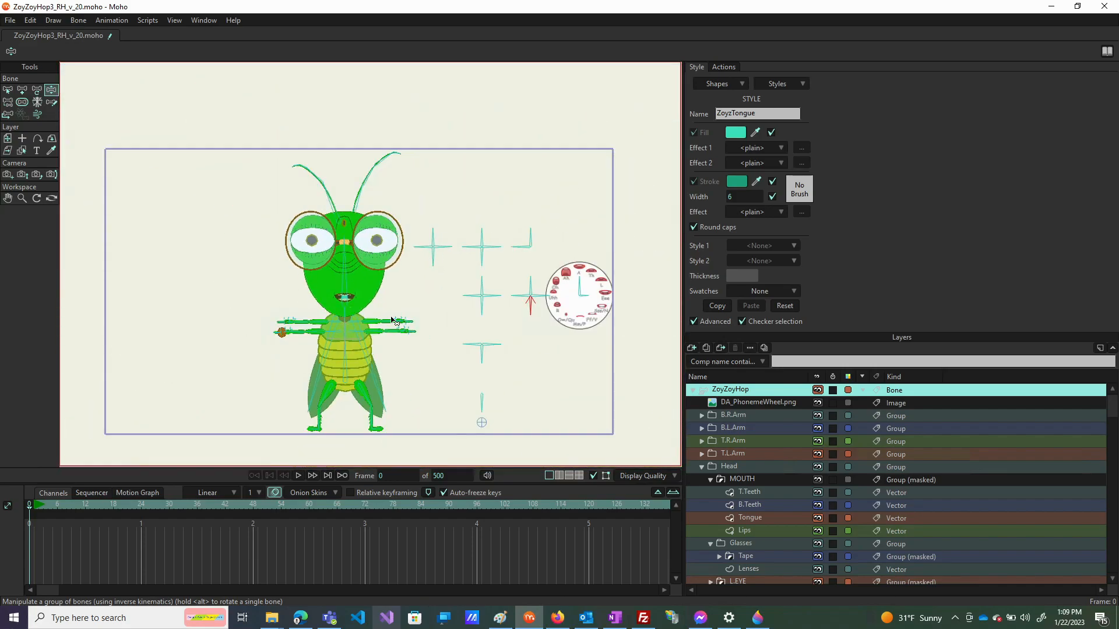
{"action": "scroll", "coordinate": [286, 304], "scroll_direction": "up", "scroll_amount": 2}
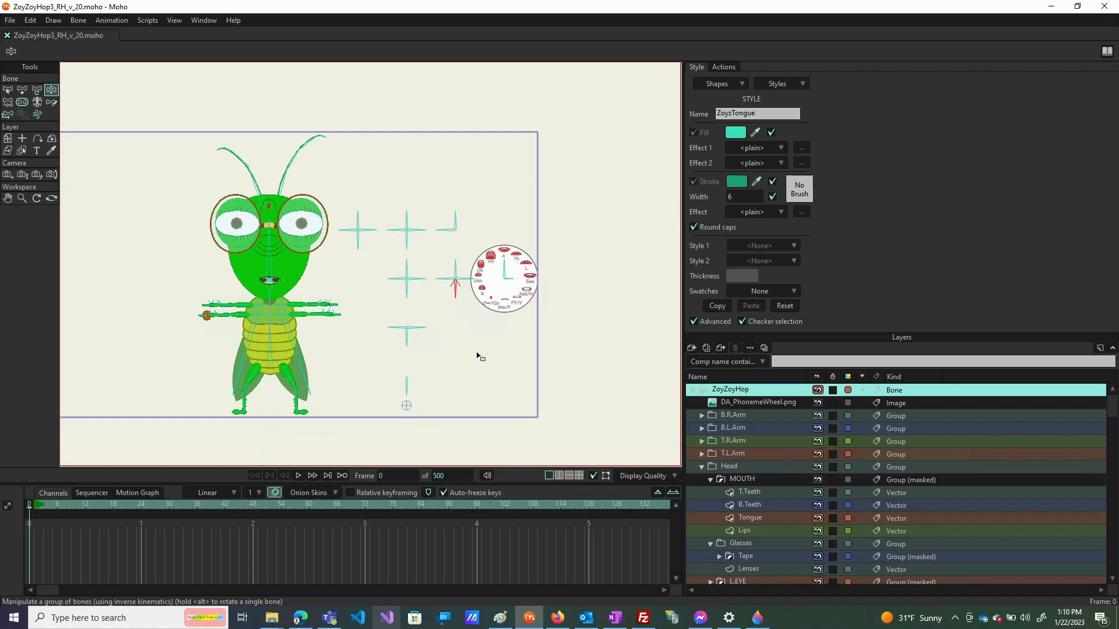
{"action": "scroll", "coordinate": [542, 292], "scroll_direction": "up", "scroll_amount": 4}
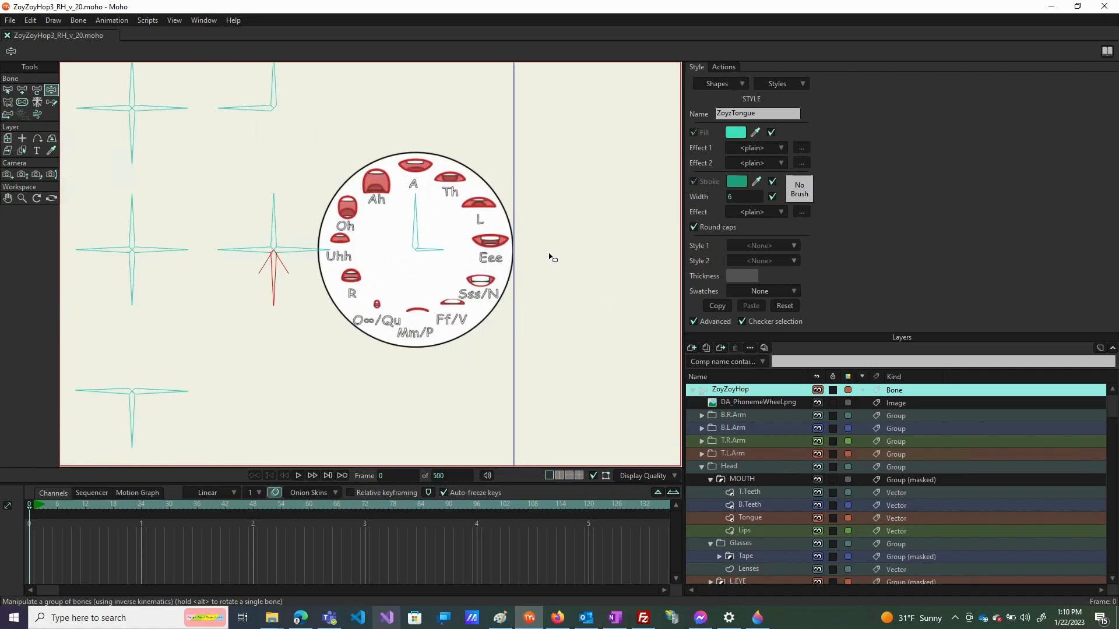
{"action": "scroll", "coordinate": [549, 257], "scroll_direction": "up", "scroll_amount": 2}
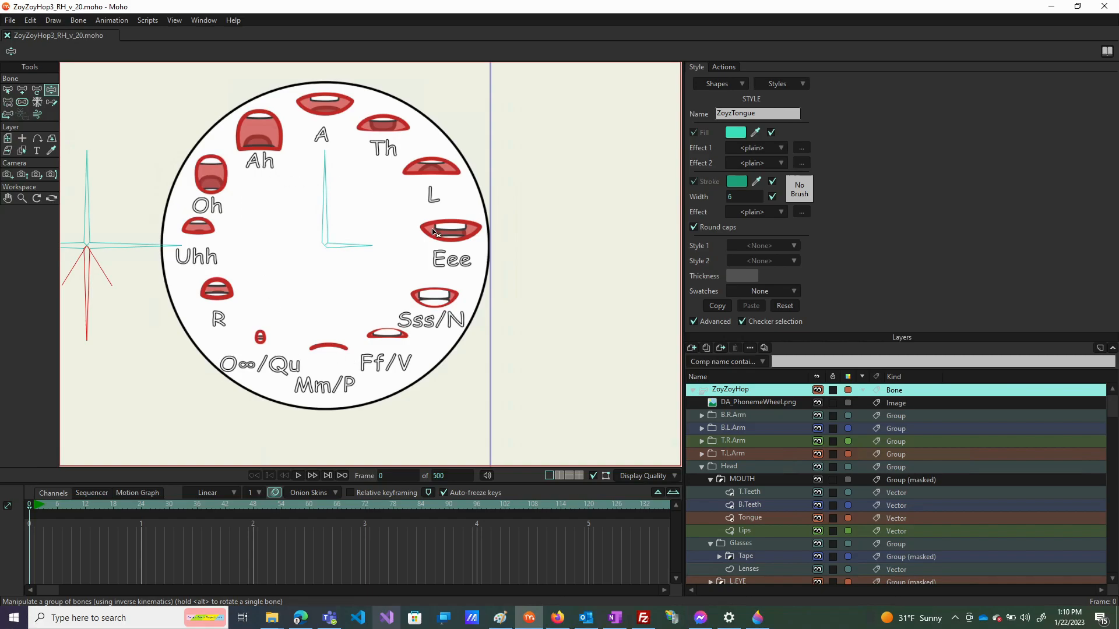
{"action": "scroll", "coordinate": [430, 227], "scroll_direction": "down", "scroll_amount": 5}
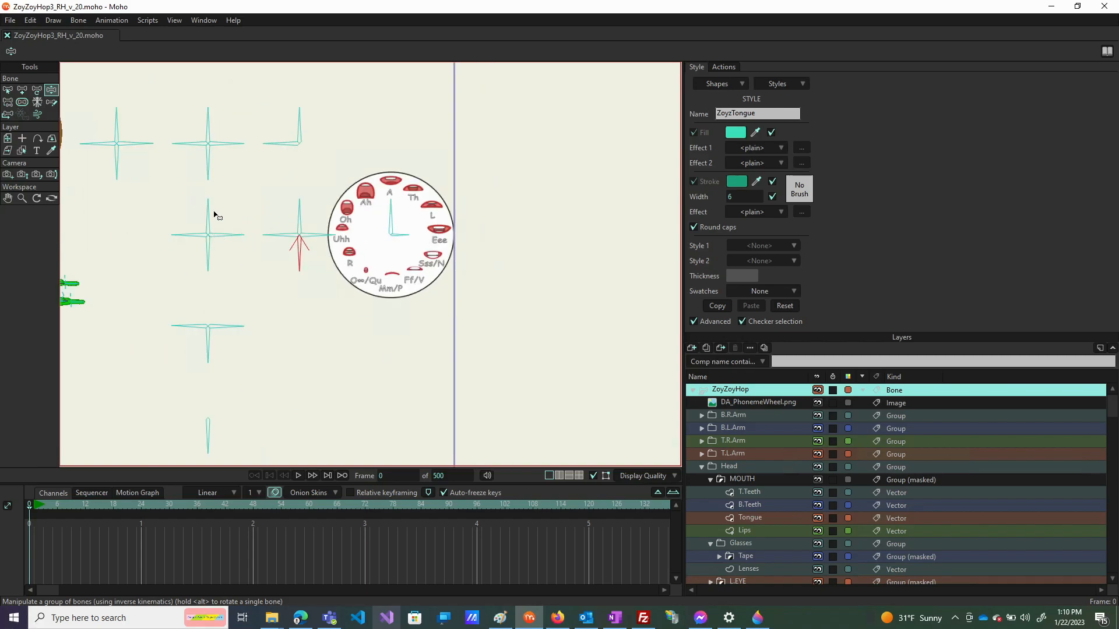
{"action": "scroll", "coordinate": [401, 251], "scroll_direction": "down", "scroll_amount": 3}
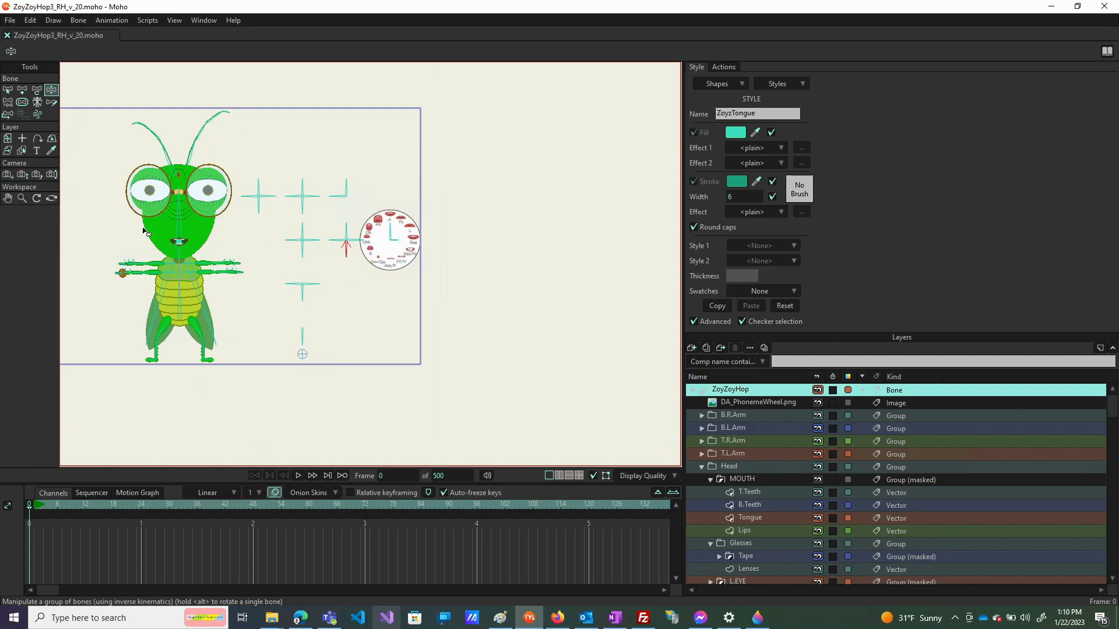
{"action": "scroll", "coordinate": [195, 241], "scroll_direction": "up", "scroll_amount": 3}
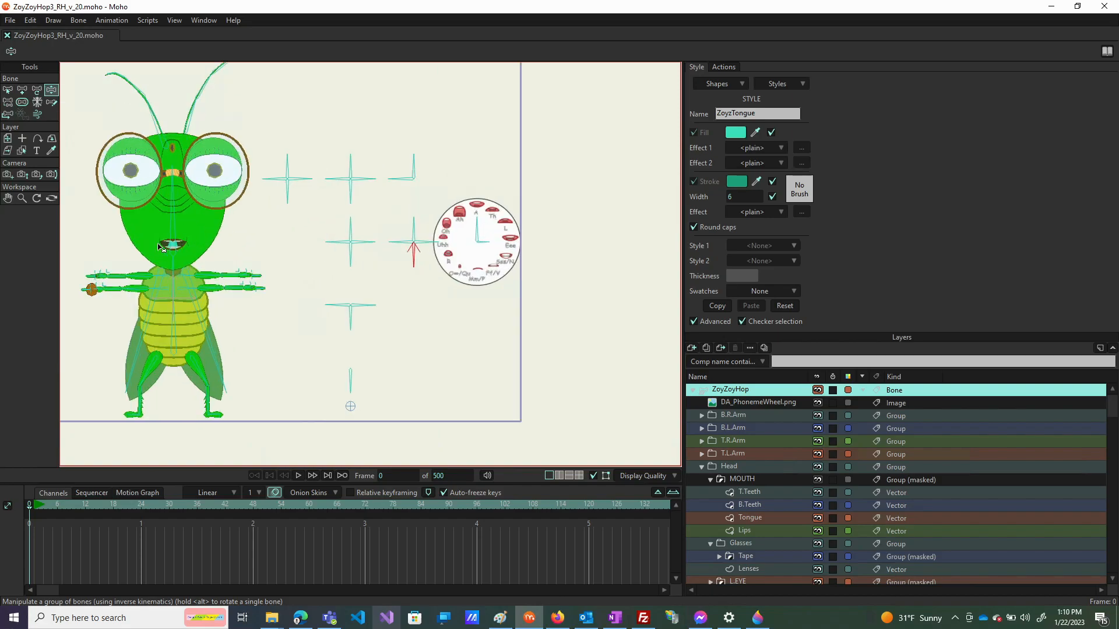
{"action": "scroll", "coordinate": [175, 245], "scroll_direction": "up", "scroll_amount": 1}
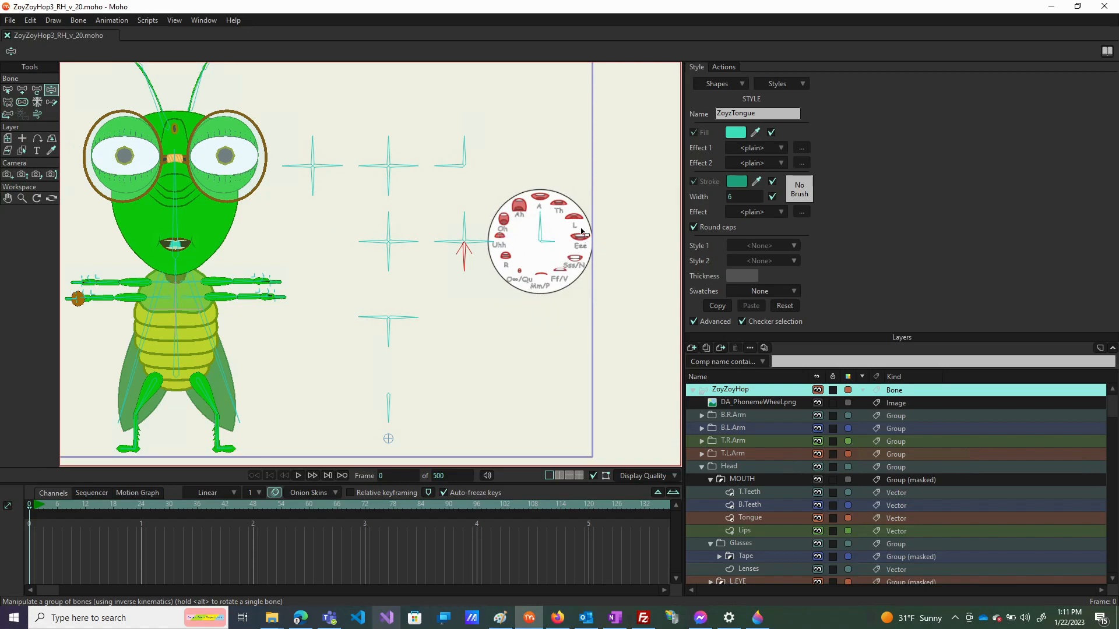
Select the small horizontal bone at the centre of the phoneme wheel and create a smart bone action named Phoneme_OffOn
{"action": "left_click", "coordinate": [549, 241]}
{"action": "left_click", "coordinate": [722, 67]}
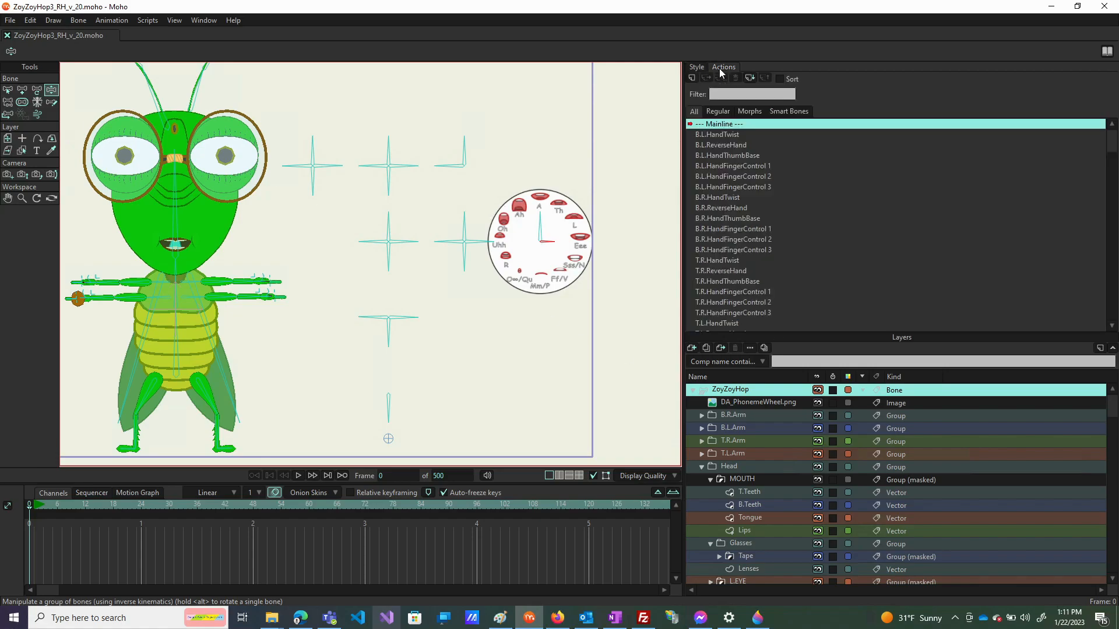
{"action": "left_click", "coordinate": [691, 78]}
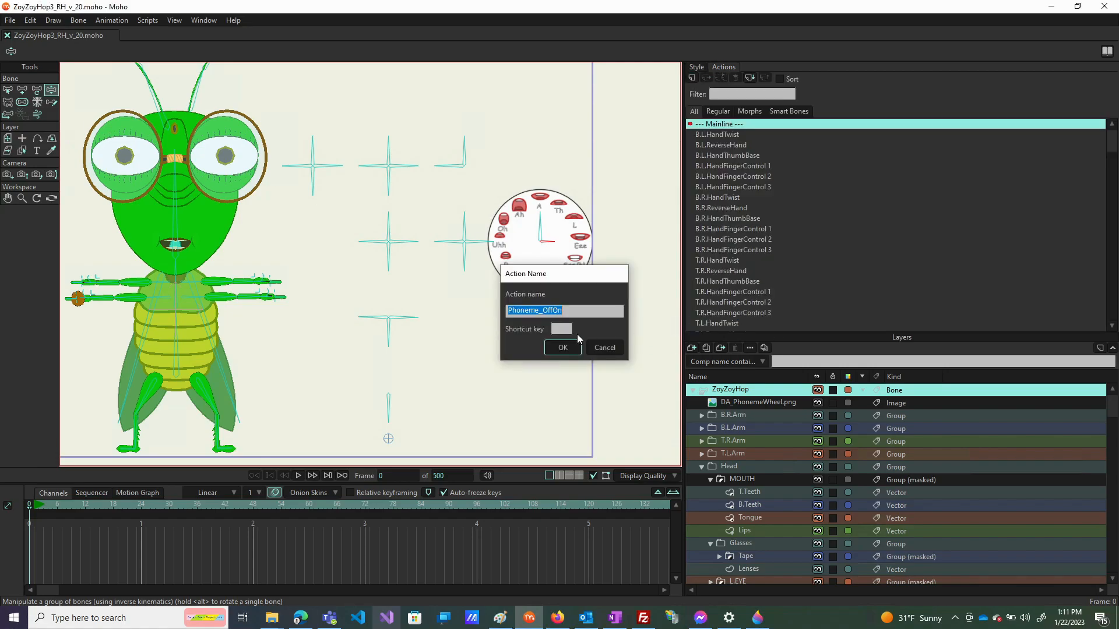
{"action": "left_click", "coordinate": [569, 348]}
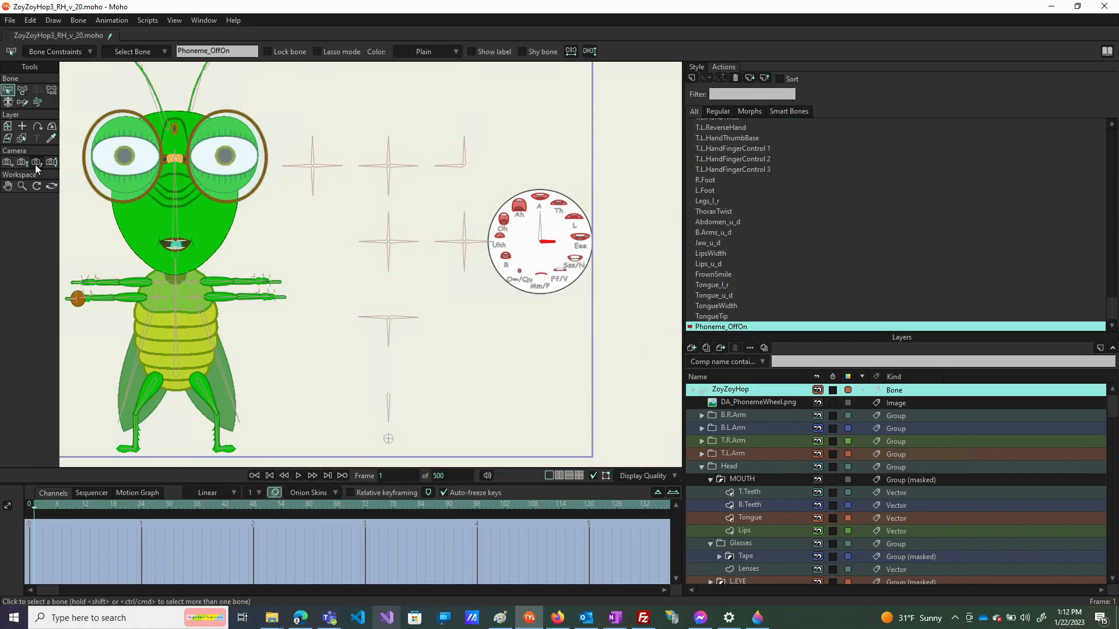
In the Phoneme_OffOn action, rotate its bone to -7 degrees at frame 1 and up to its opposite limit at frame 6, and go to frame 3
{"action": "left_click", "coordinate": [23, 89]}
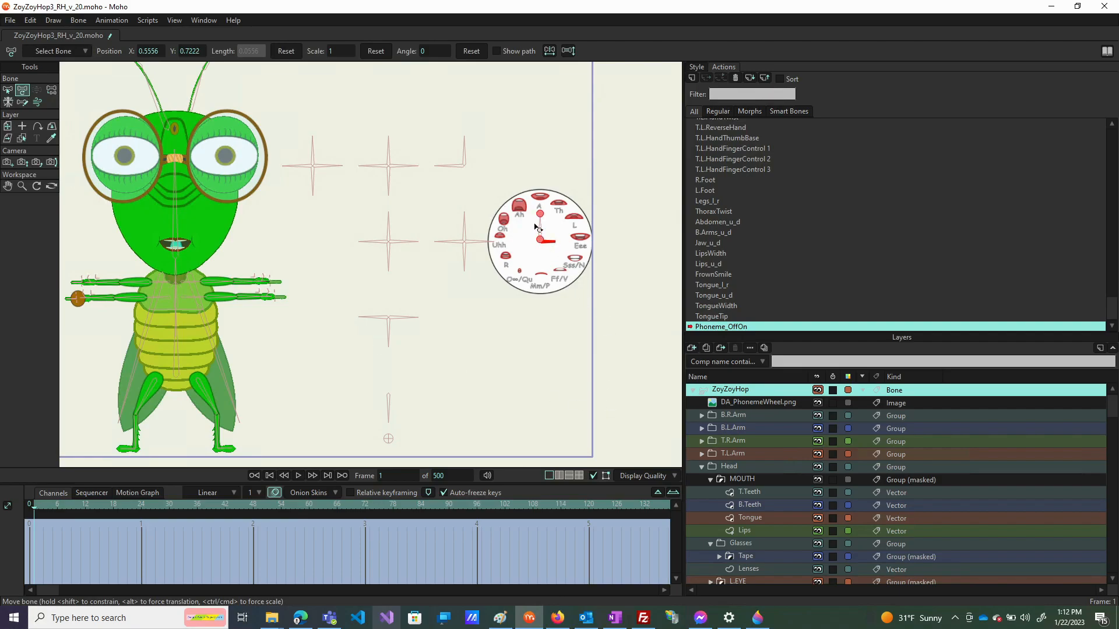
{"action": "scroll", "coordinate": [563, 229], "scroll_direction": "up", "scroll_amount": 5}
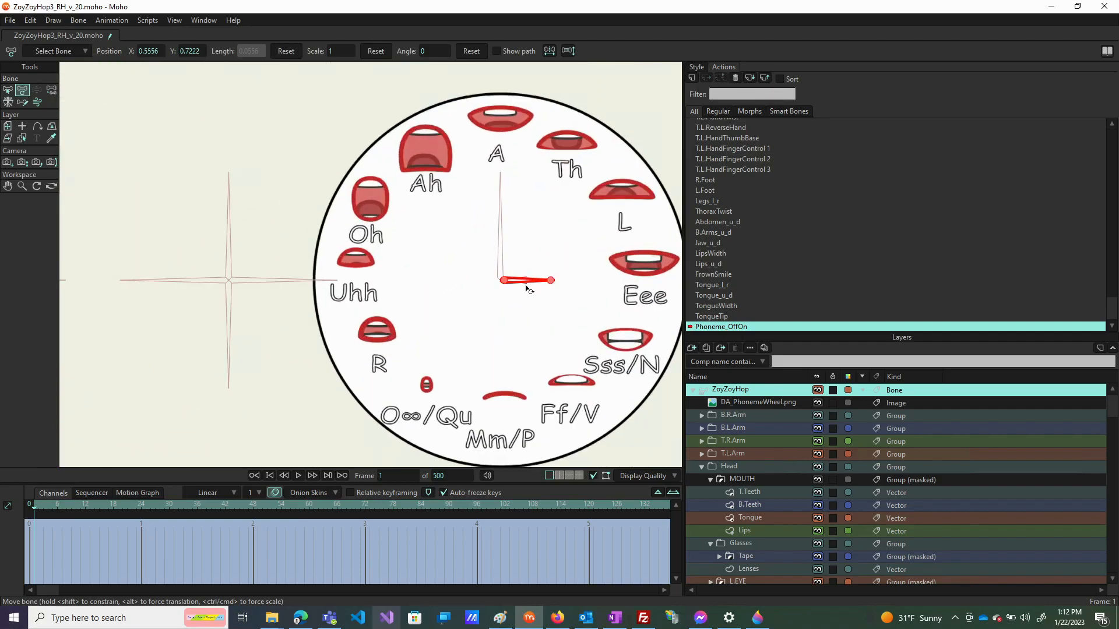
{"action": "left_click_drag", "start_coordinate": [535, 283], "coordinate": [517, 313]}
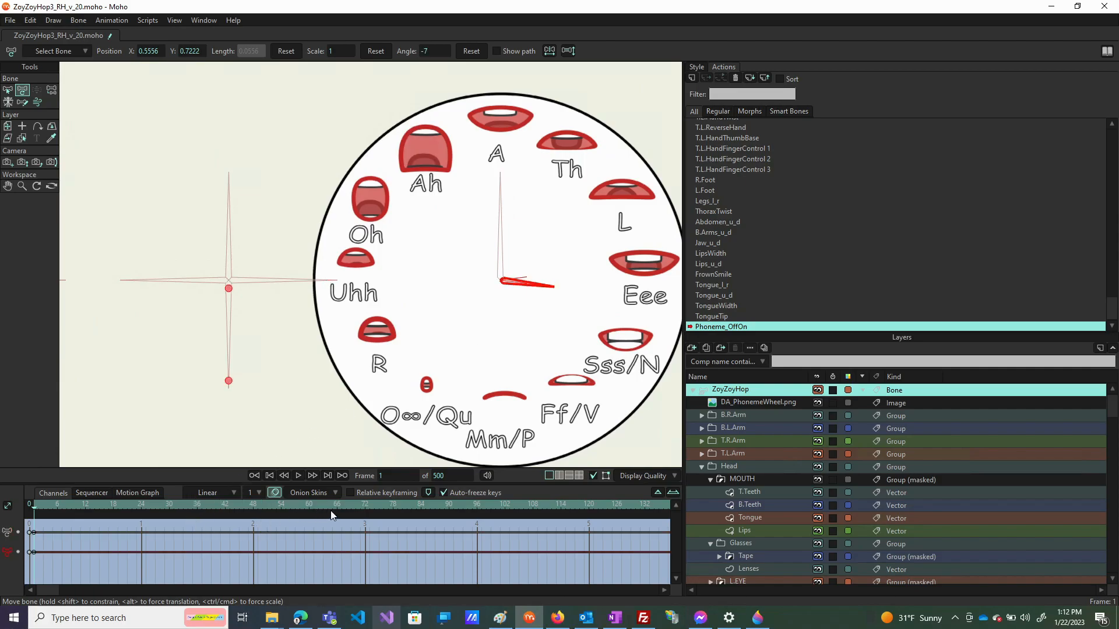
{"action": "left_click_drag", "start_coordinate": [61, 505], "coordinate": [58, 503]}
{"action": "left_click_drag", "start_coordinate": [532, 289], "coordinate": [518, 252]}
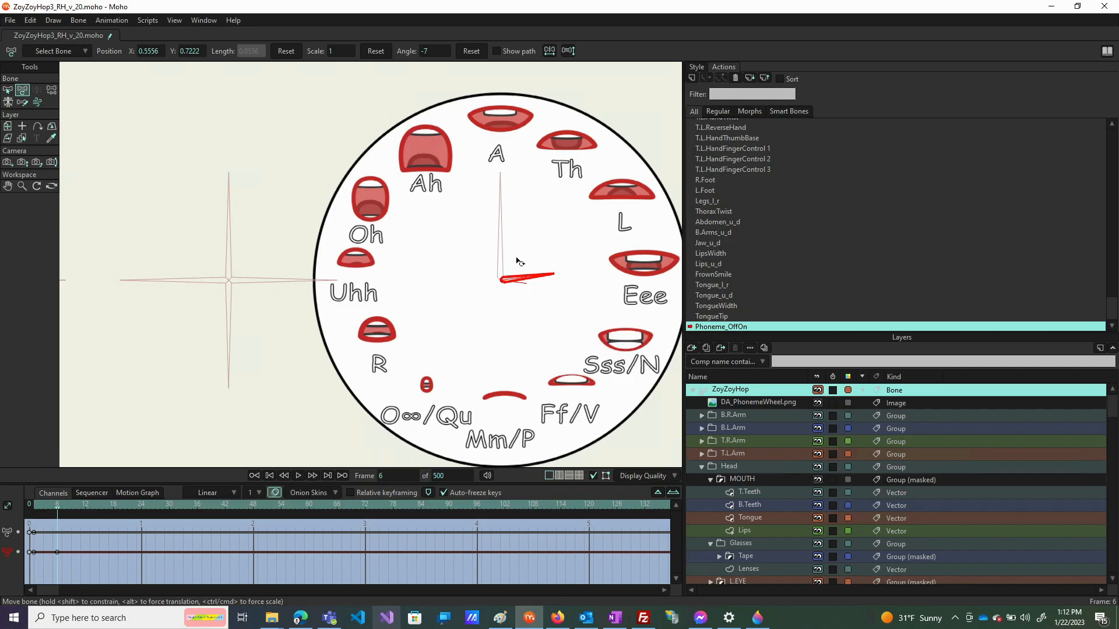
{"action": "left_click", "coordinate": [48, 504]}
{"action": "left_click", "coordinate": [43, 506]}
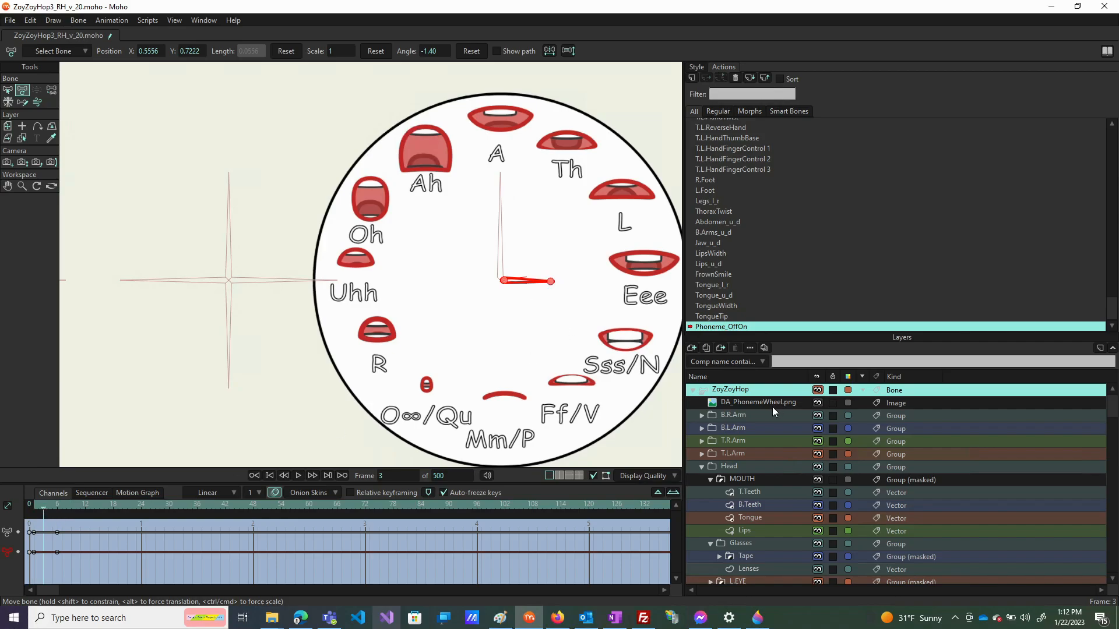
{"action": "scroll", "coordinate": [330, 294], "scroll_direction": "down", "scroll_amount": 4}
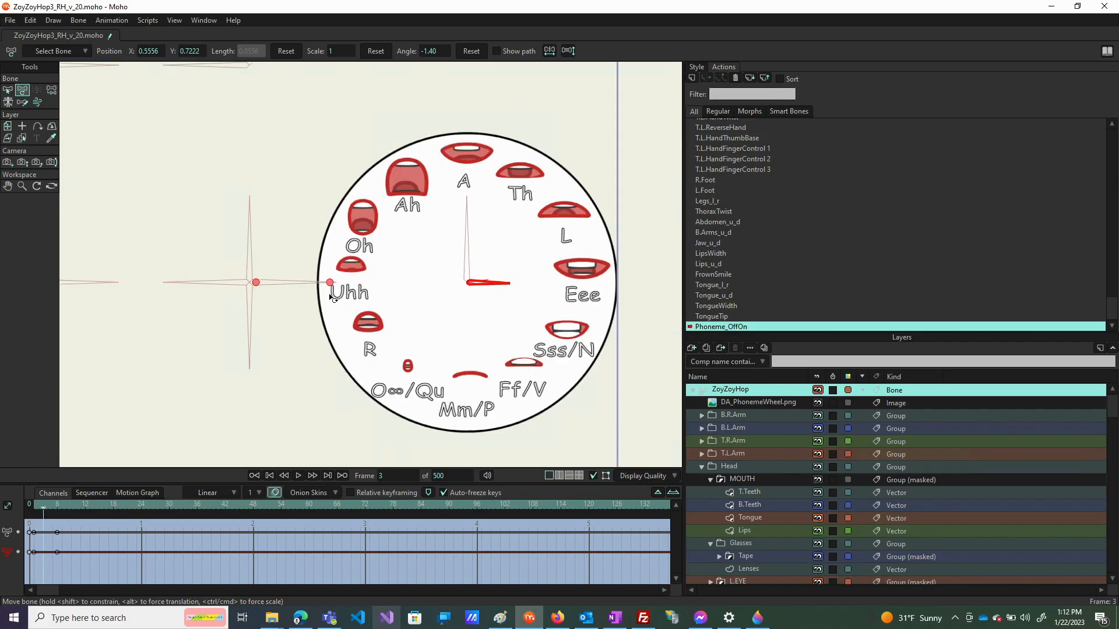
Allow animated layer effects on the DA_PhonemeWheel.png layer and set its opacity to 100 at frame 1
{"action": "left_click", "coordinate": [756, 403]}
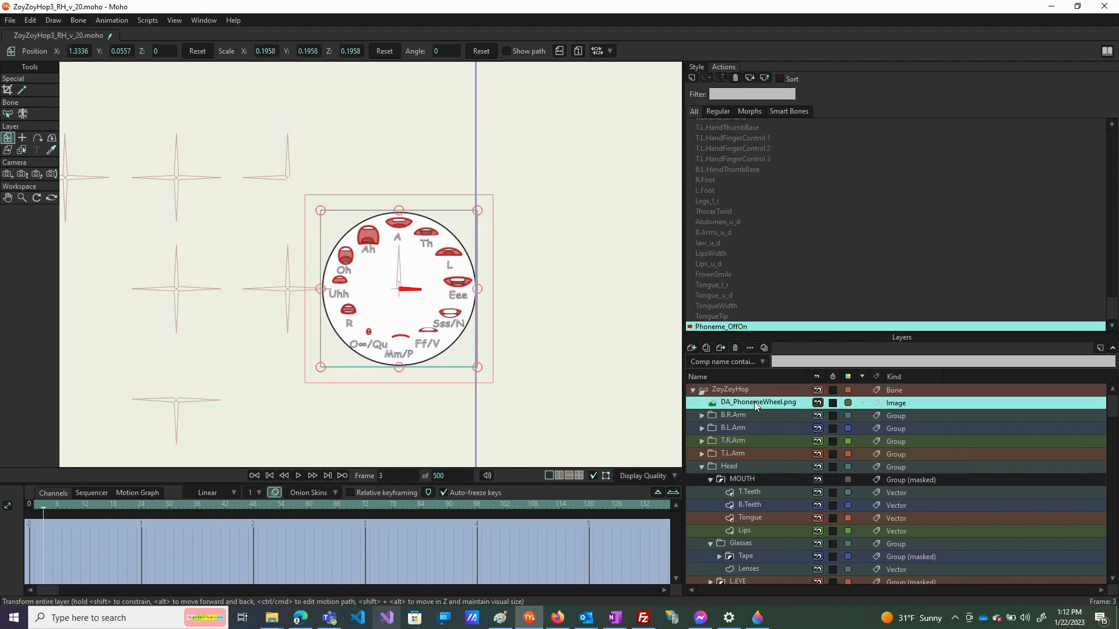
{"action": "double_click", "coordinate": [754, 401]}
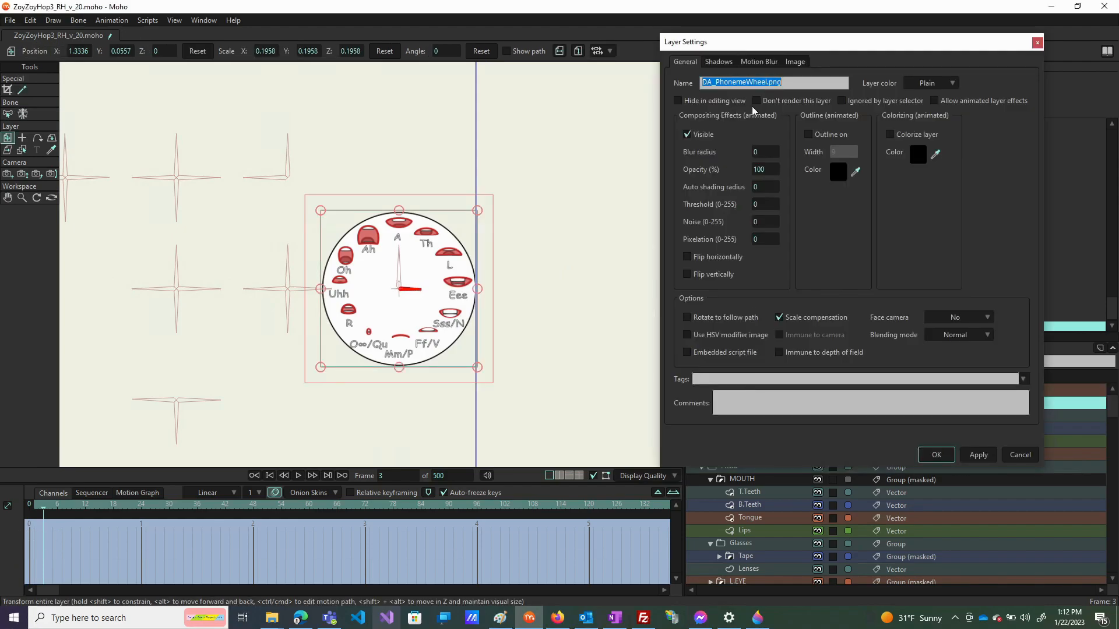
{"action": "left_click", "coordinate": [942, 103]}
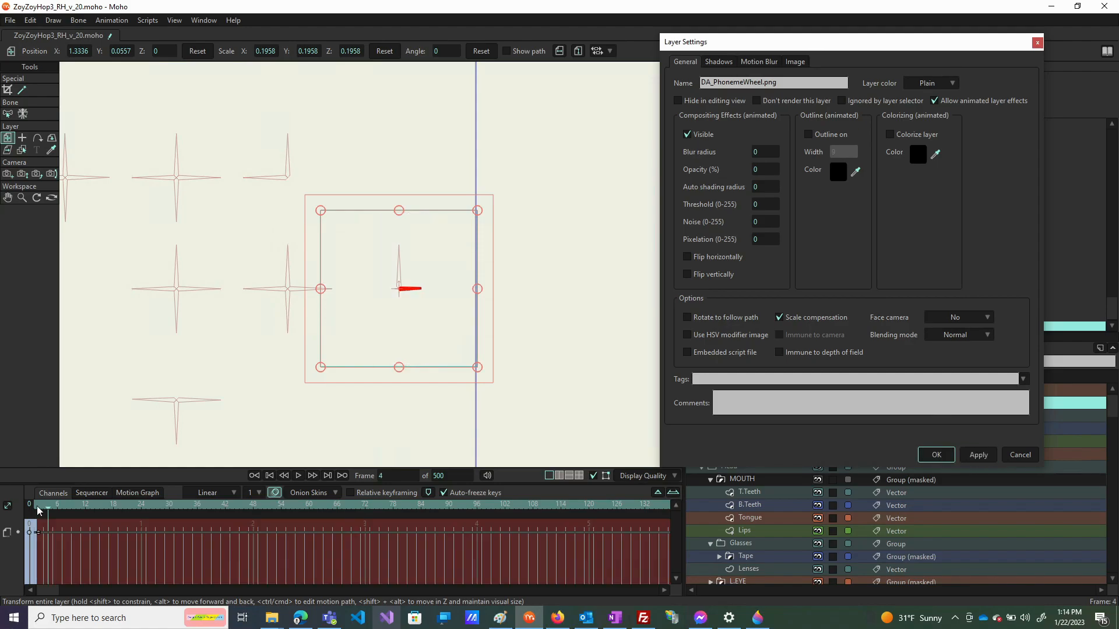
{"action": "left_click_drag", "start_coordinate": [48, 511], "coordinate": [35, 511]}
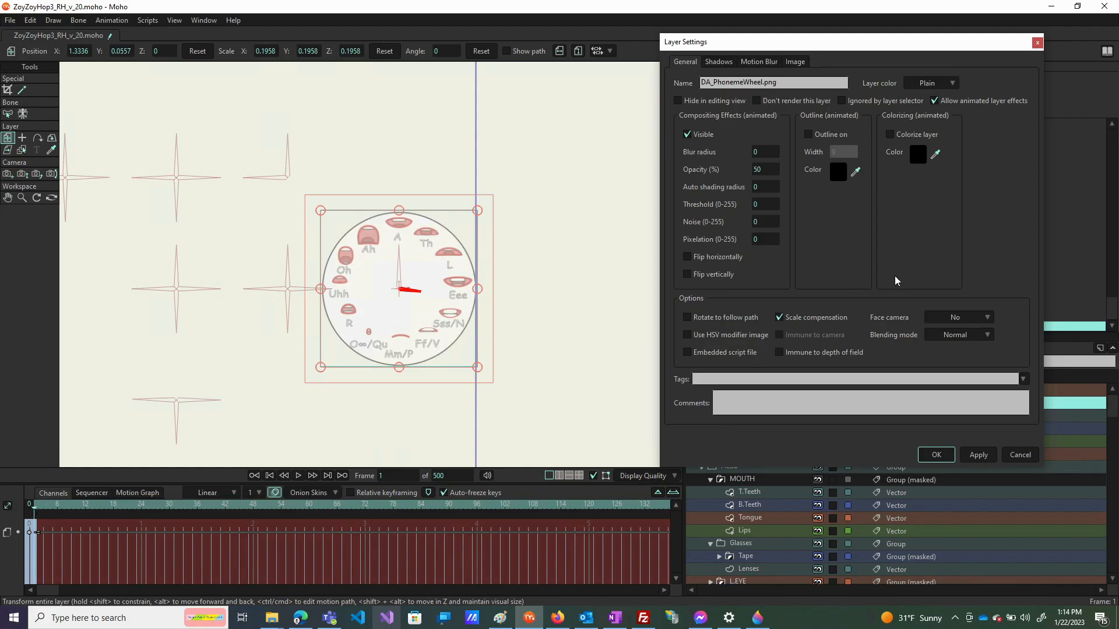
{"action": "left_click", "coordinate": [761, 169]}
{"action": "left_click", "coordinate": [976, 455]}
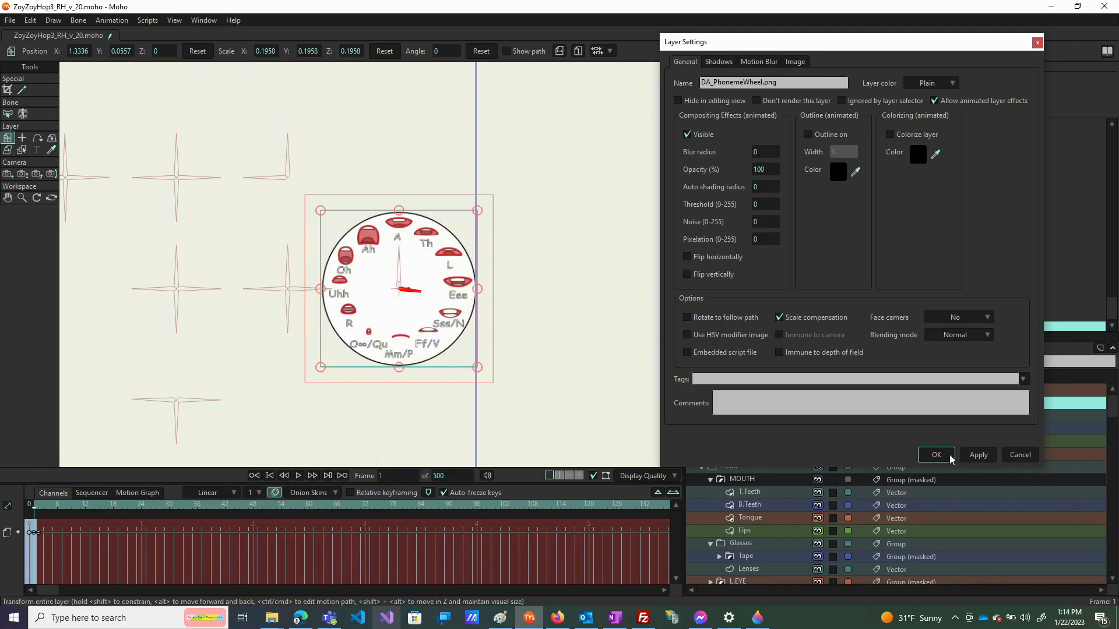
{"action": "left_click", "coordinate": [949, 457]}
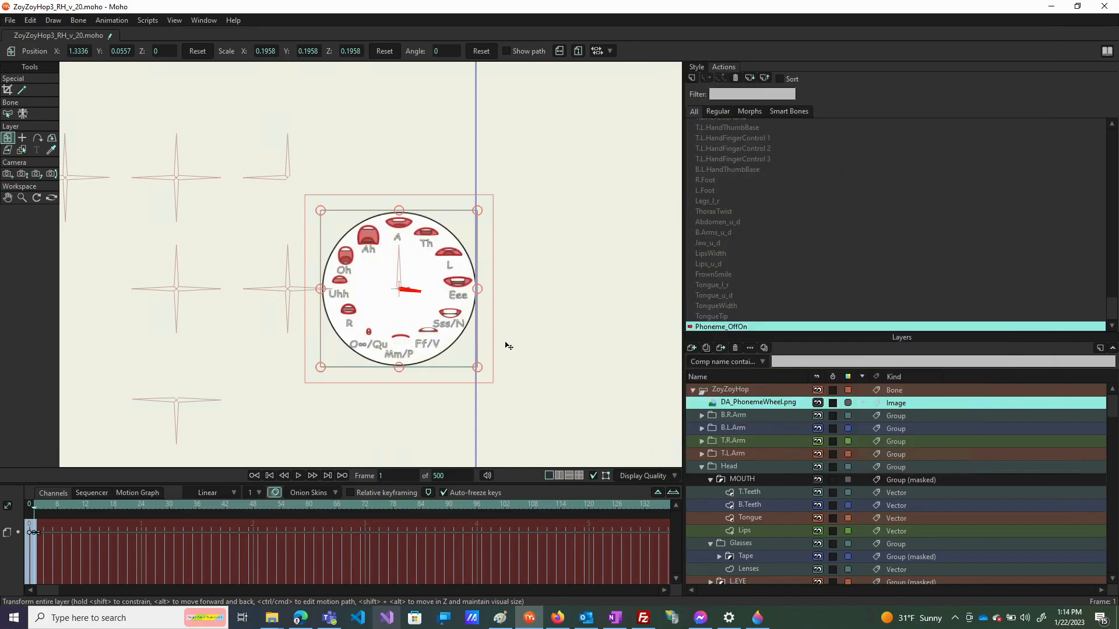
Return to the Mainline and create a smart bone action named PhoneticMouth for the vertical bone at the phoneme wheel's centre
{"action": "scroll", "coordinate": [415, 344], "scroll_direction": "down", "scroll_amount": 1}
{"action": "scroll", "coordinate": [776, 154], "scroll_direction": "up", "scroll_amount": 3}
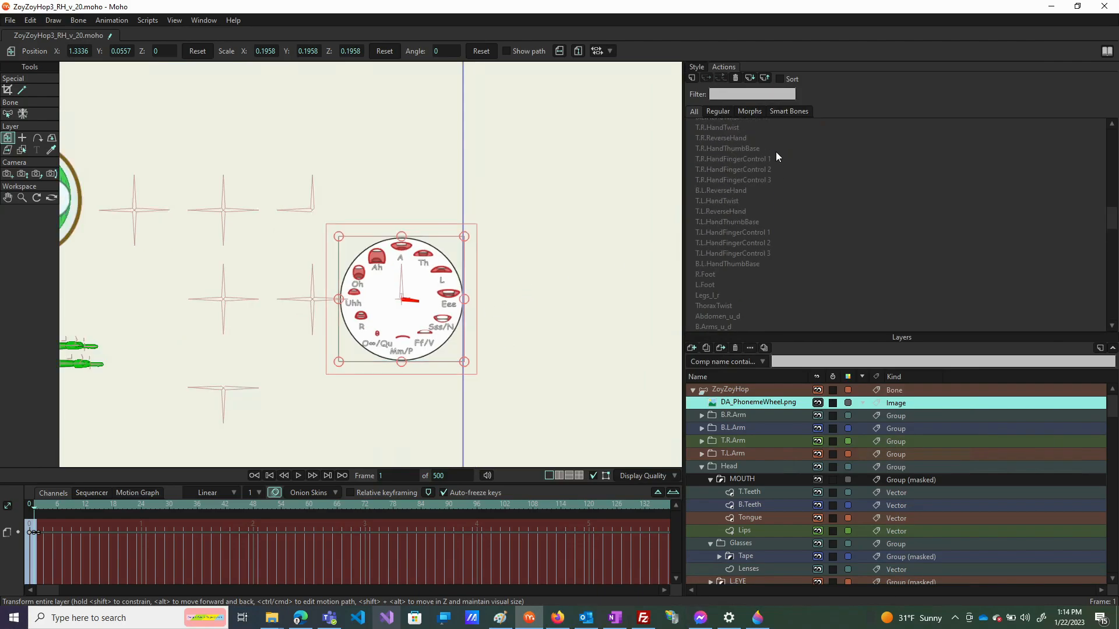
{"action": "scroll", "coordinate": [727, 141], "scroll_direction": "up", "scroll_amount": 3}
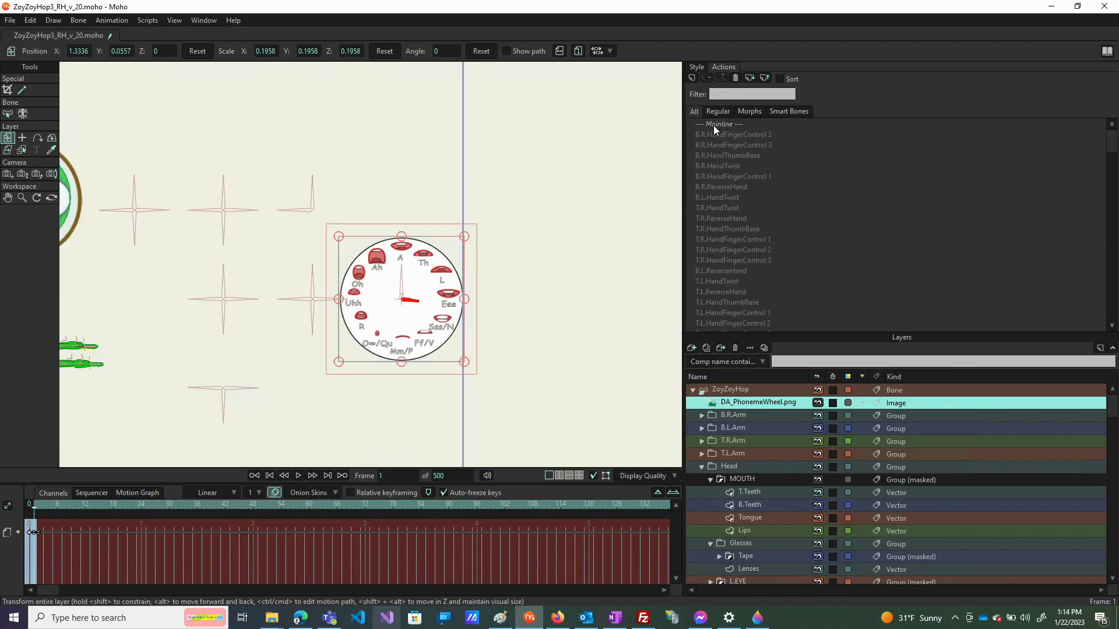
{"action": "double_click", "coordinate": [713, 125]}
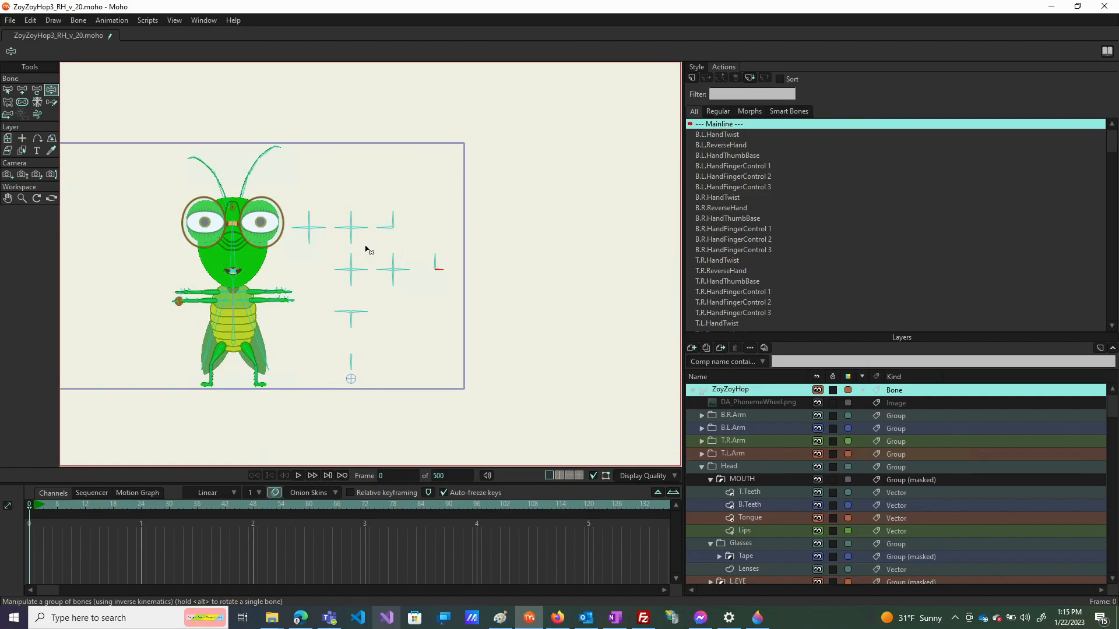
{"action": "left_click", "coordinate": [8, 89]}
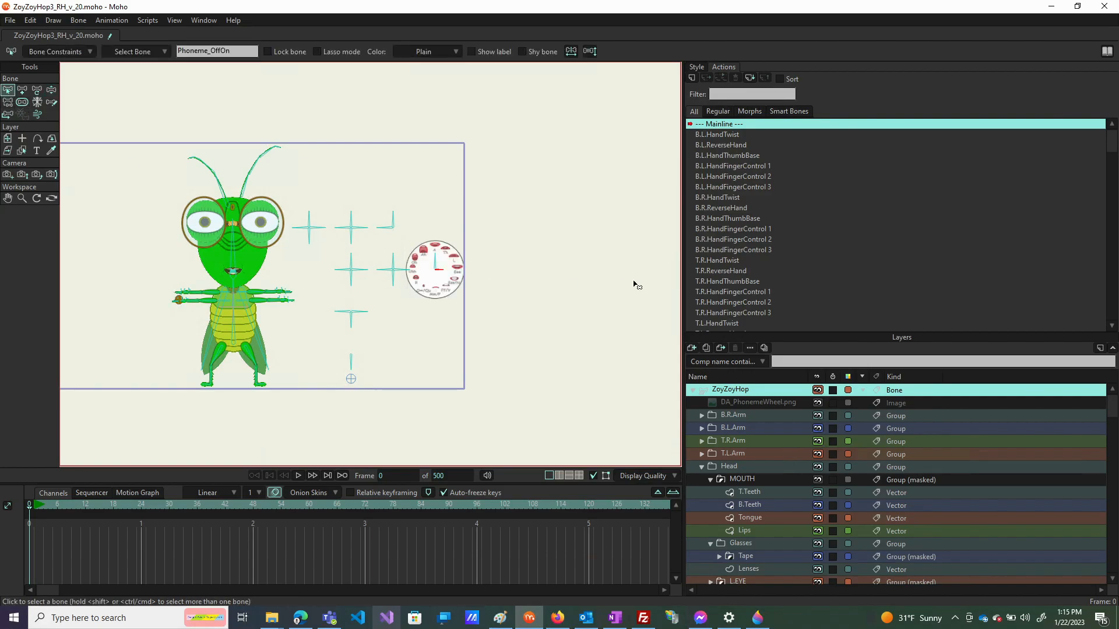
{"action": "left_click", "coordinate": [435, 261]}
{"action": "left_click", "coordinate": [686, 78]}
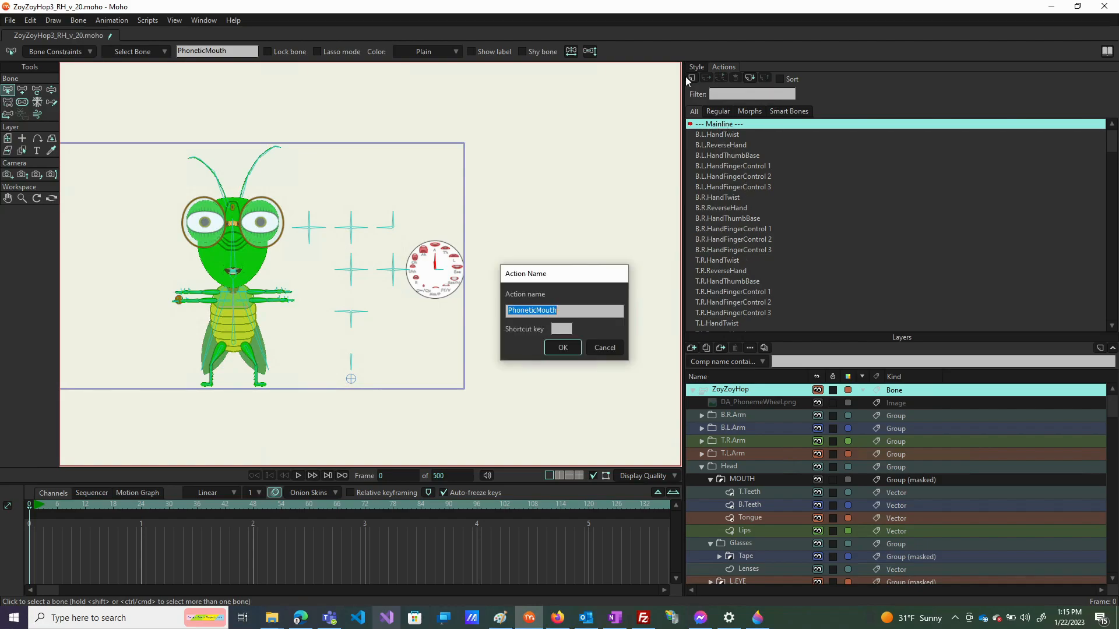
{"action": "left_click", "coordinate": [563, 348]}
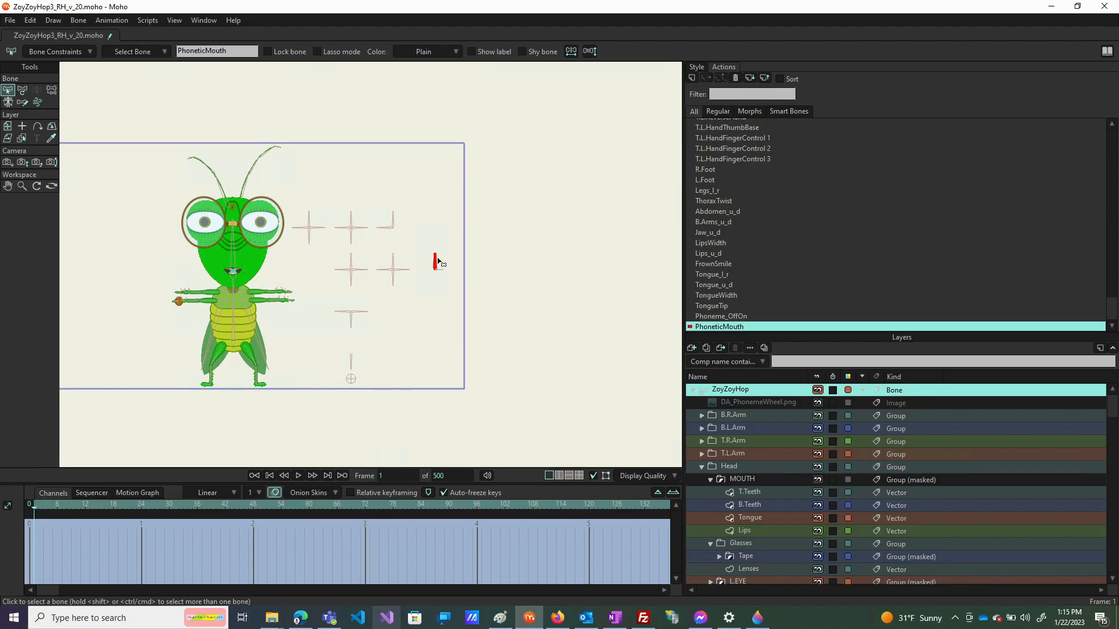
In the PhoneticMouth action, rotate its bone clockwise around the wheel to -260 degrees at frame 64
{"action": "scroll", "coordinate": [437, 262], "scroll_direction": "up", "scroll_amount": 5}
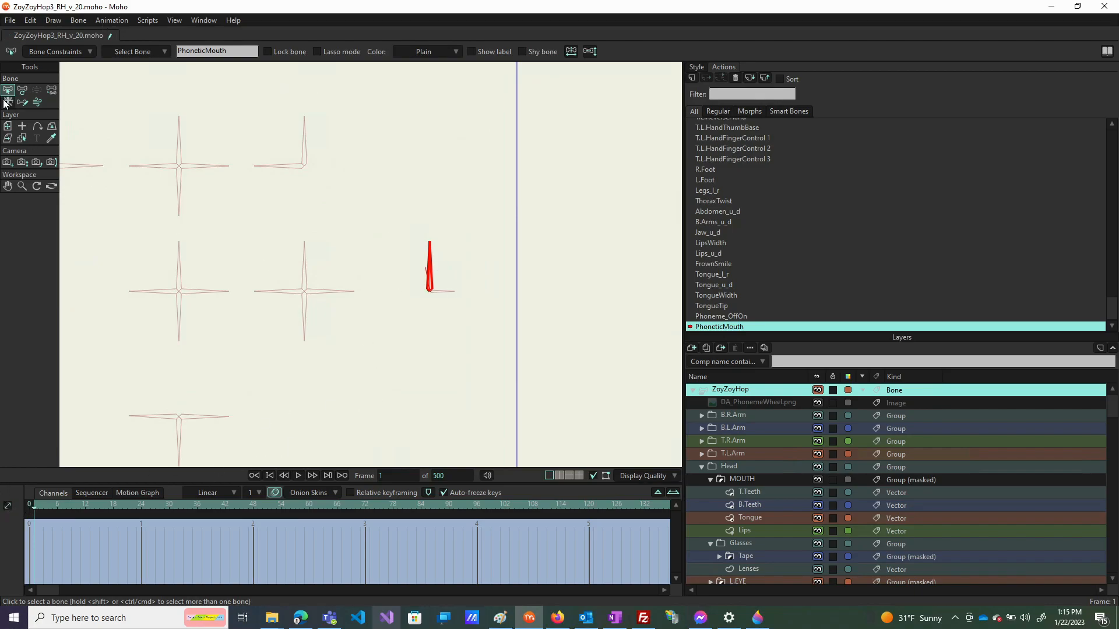
{"action": "left_click", "coordinate": [23, 90]}
{"action": "left_click", "coordinate": [427, 260]}
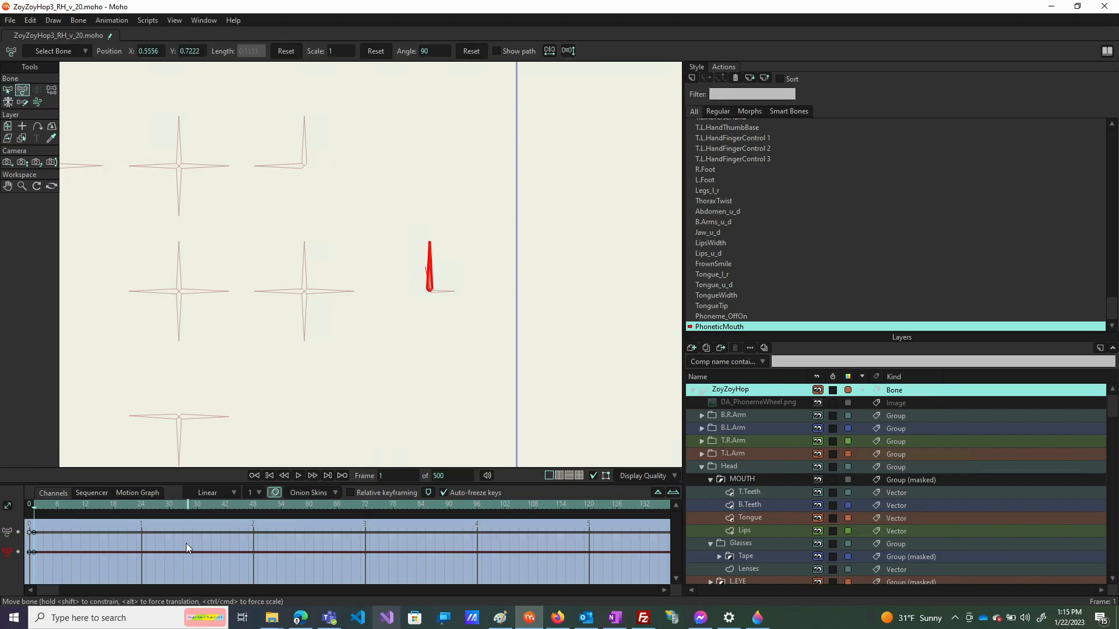
{"action": "left_click", "coordinate": [327, 505]}
{"action": "left_click_drag", "start_coordinate": [422, 260], "coordinate": [565, 248]}
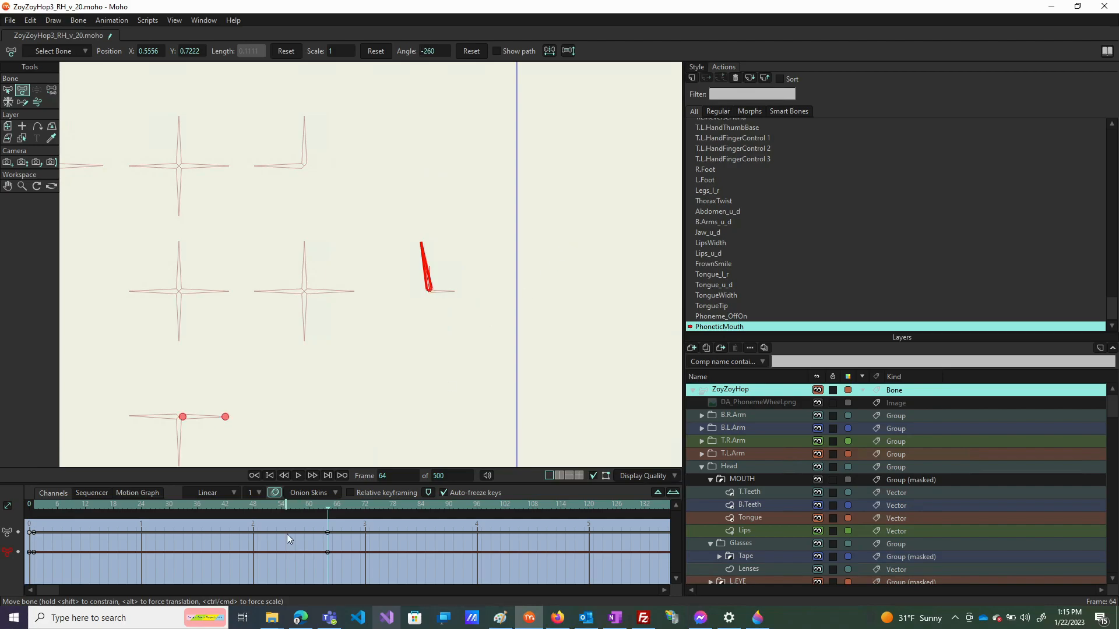
At frame 1 of PhoneticMouth, rotate the Phoneme_OffOn bone to -7 degrees and reset its position
{"action": "left_click_drag", "start_coordinate": [331, 504], "coordinate": [36, 512]}
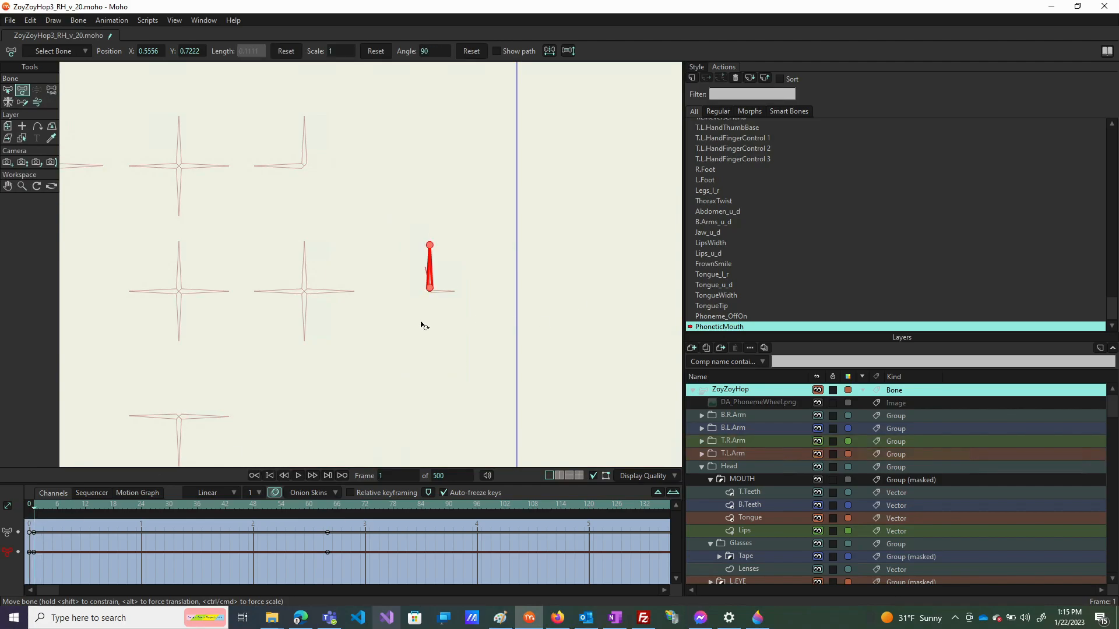
{"action": "left_click", "coordinate": [444, 292]}
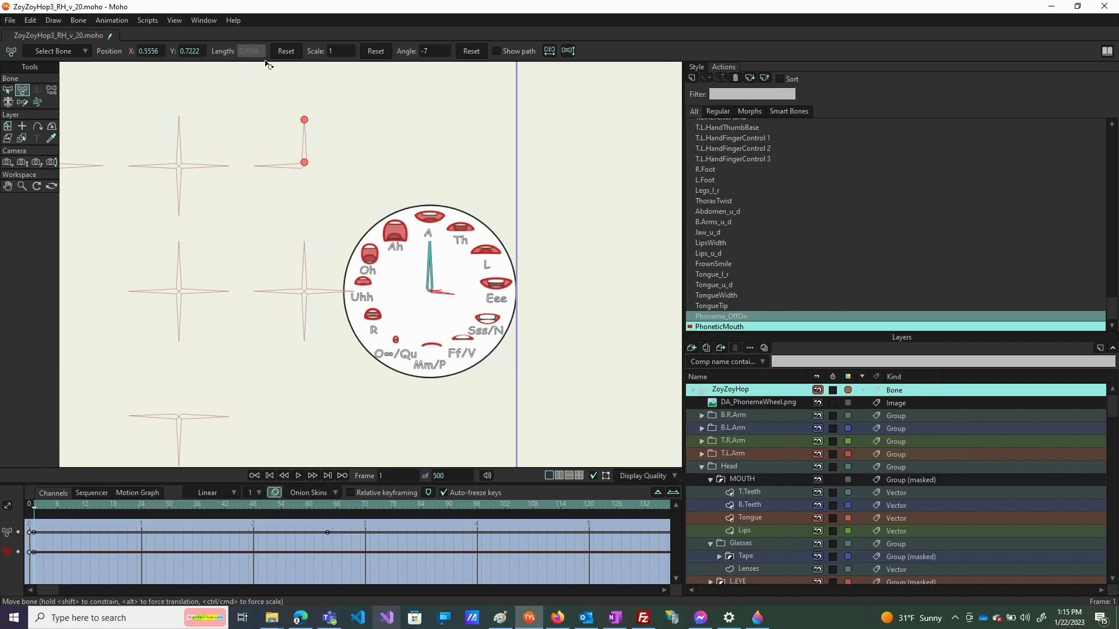
{"action": "left_click", "coordinate": [284, 52]}
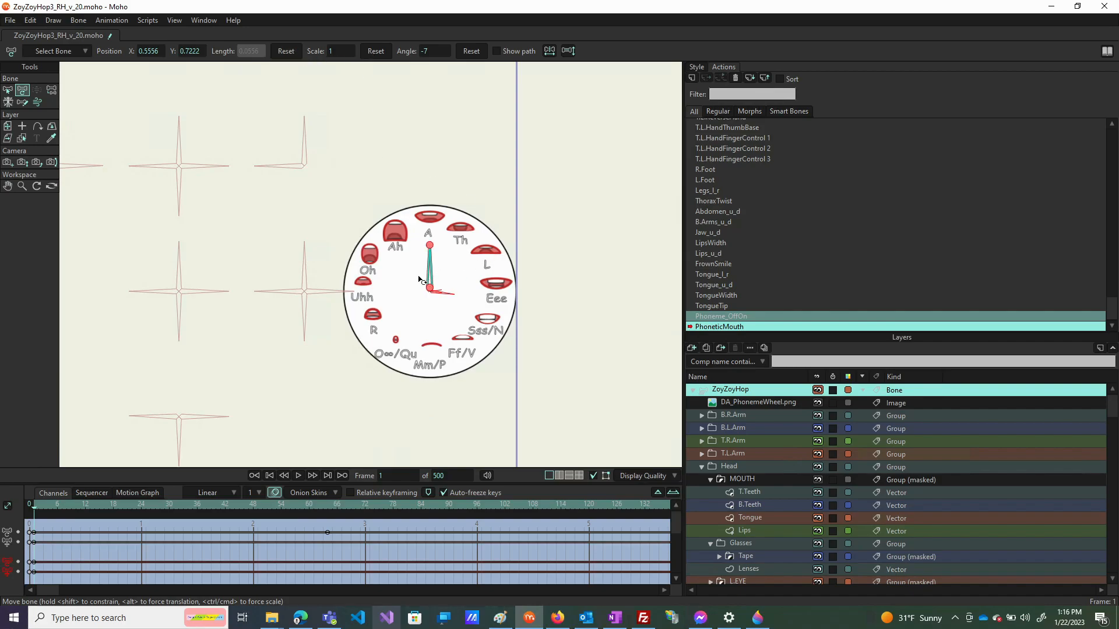
Select the PhoneticMouth bone and reset its position and scale at frame 1
{"action": "key", "text": "b"}
{"action": "left_click", "coordinate": [437, 264]}
{"action": "left_click", "coordinate": [429, 260]}
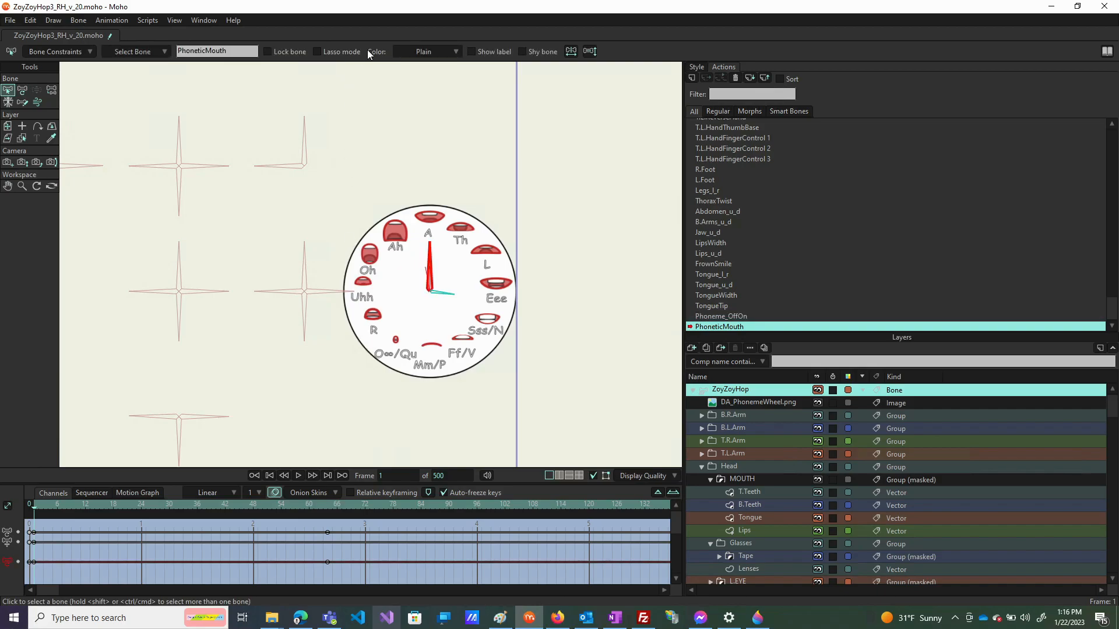
{"action": "left_click", "coordinate": [22, 89]}
{"action": "left_click", "coordinate": [202, 118]}
{"action": "left_click", "coordinate": [304, 137]}
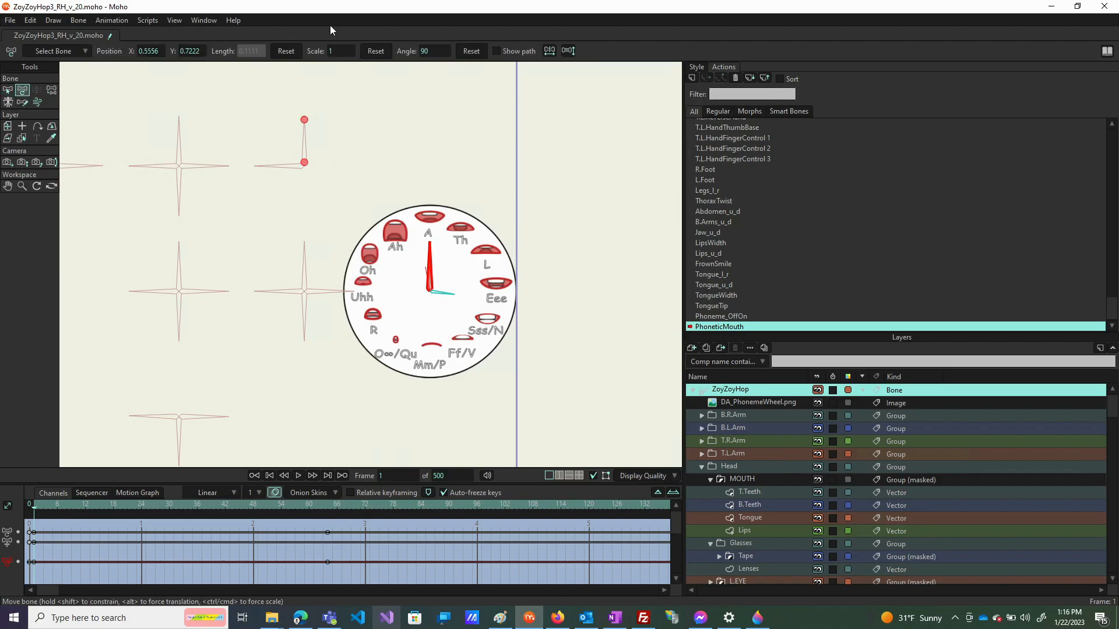
{"action": "left_click", "coordinate": [287, 52]}
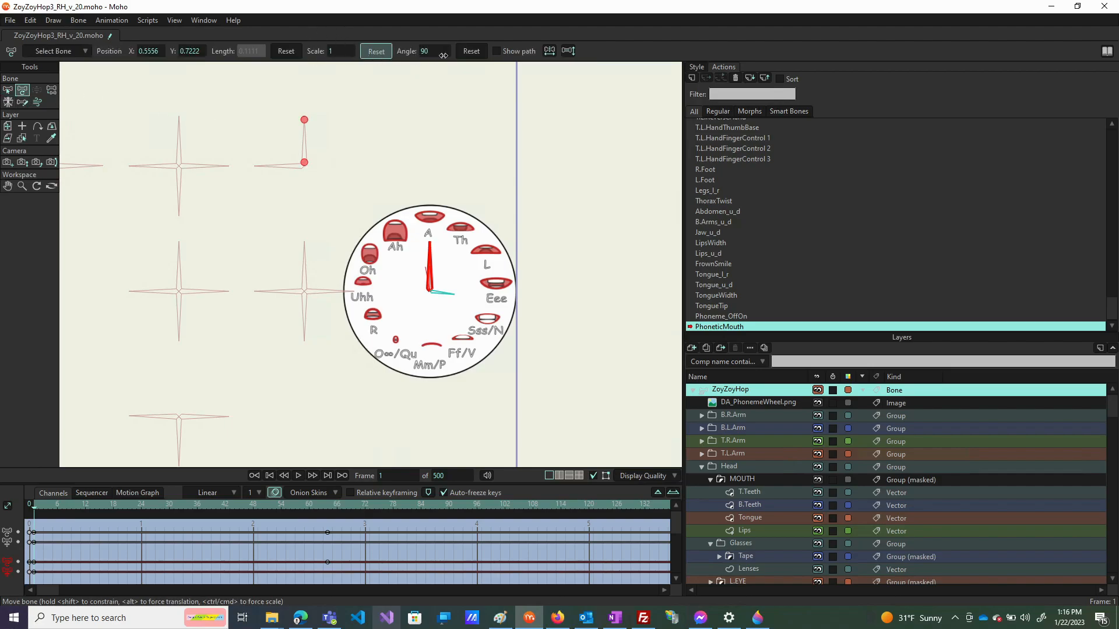
{"action": "left_click", "coordinate": [70, 420]}
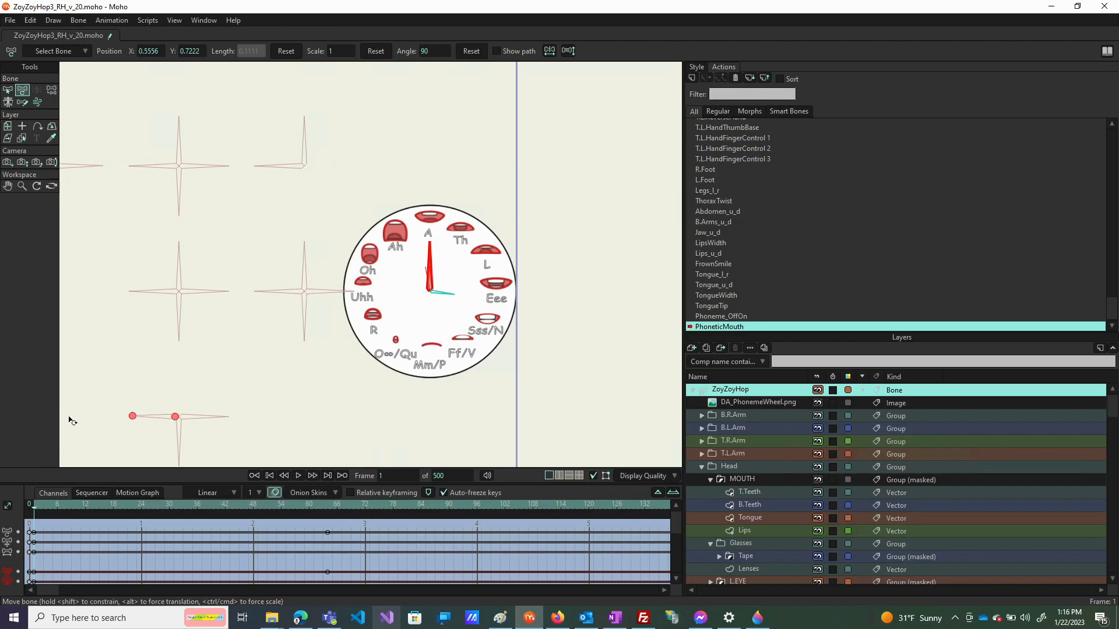
At frame 2, rotate the Jaw_u_d bone to about 200.43 degrees to open the grasshopper's mouth
{"action": "left_click", "coordinate": [37, 506]}
{"action": "scroll", "coordinate": [566, 208], "scroll_direction": "down", "scroll_amount": 2}
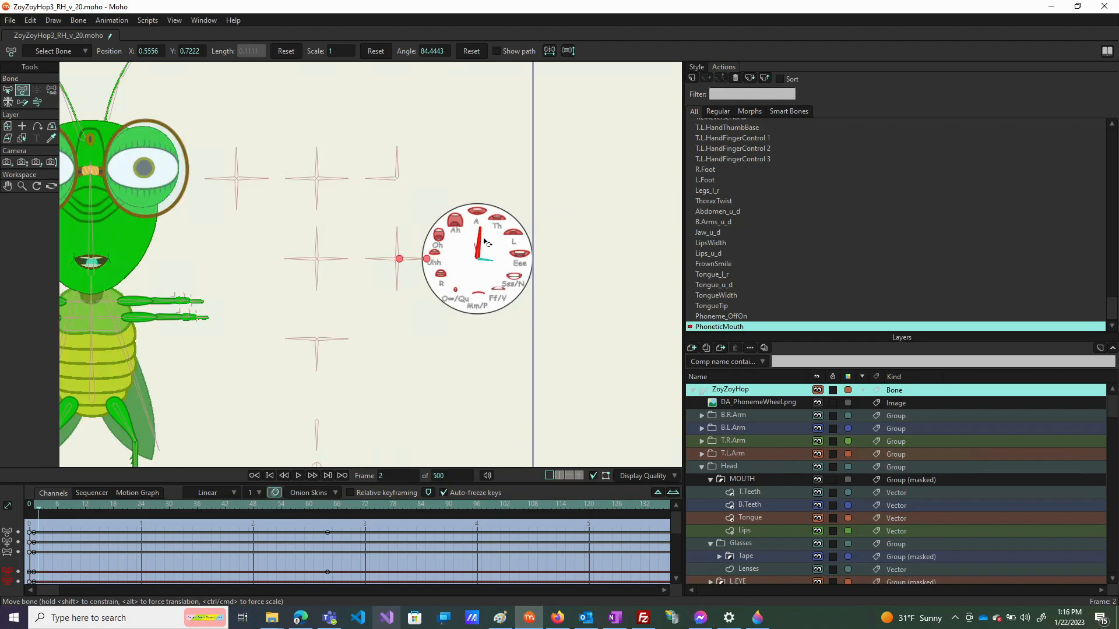
{"action": "left_click_drag", "start_coordinate": [294, 310], "coordinate": [392, 292]}
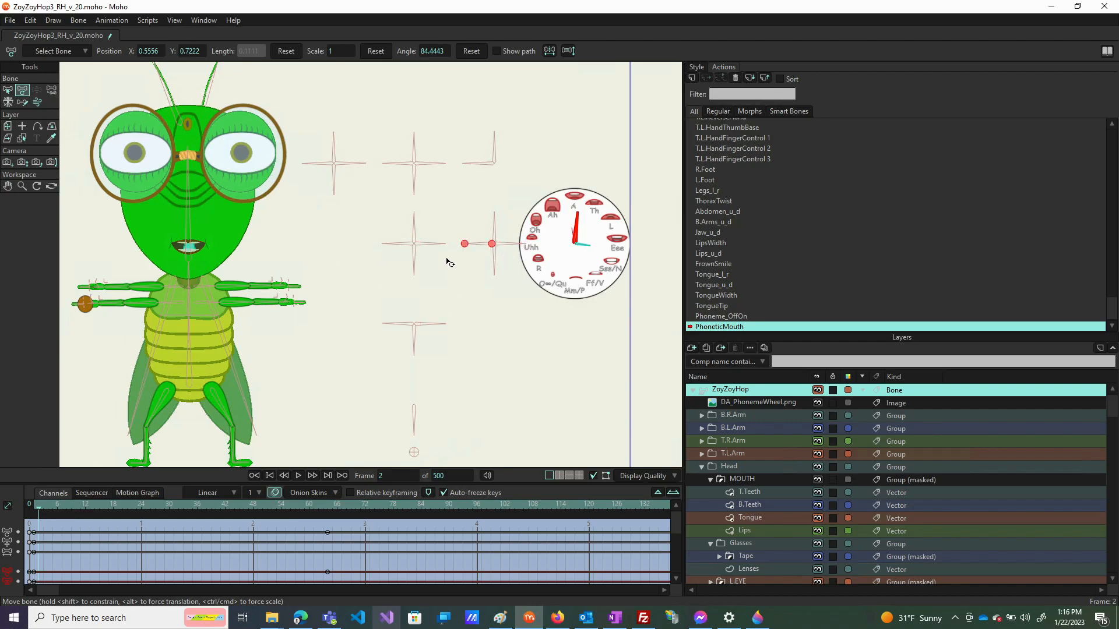
{"action": "left_click", "coordinate": [397, 247]}
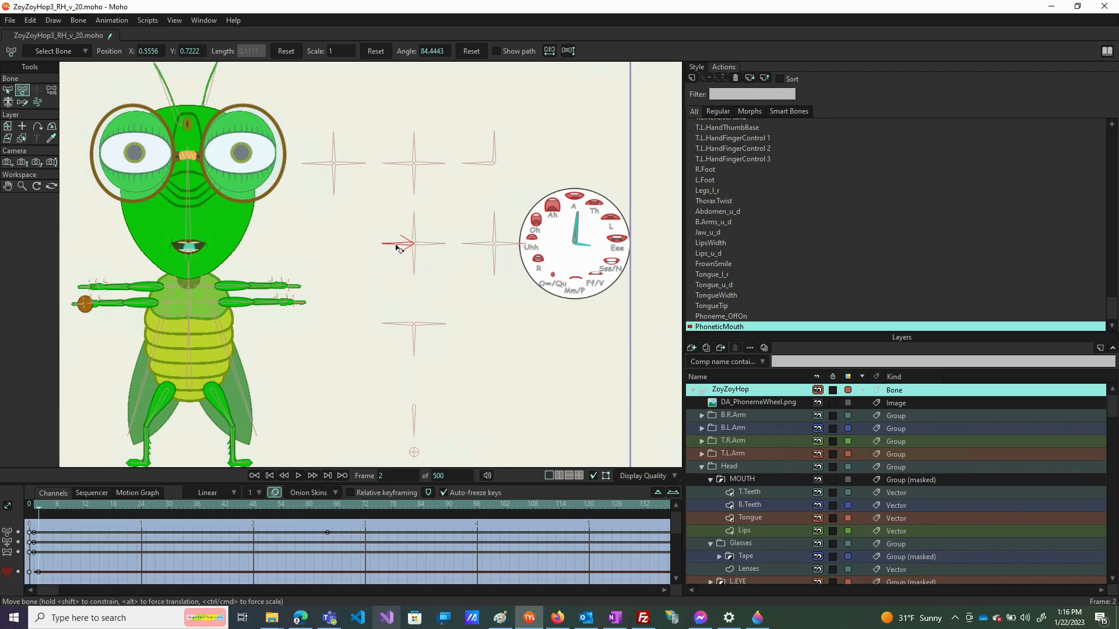
{"action": "left_click_drag", "start_coordinate": [397, 247], "coordinate": [397, 254]}
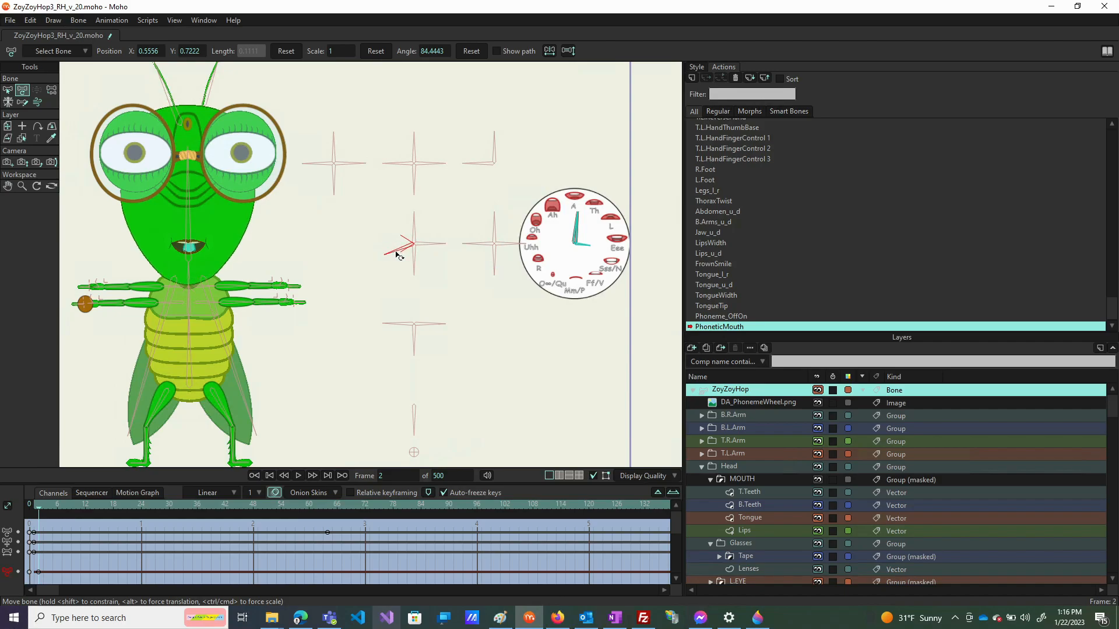
Rotate the Tongue_u_d bone to about 191.73 degrees at frame 2 and try a slight turn of the Tongue_l_r bone
{"action": "left_click", "coordinate": [477, 246]}
{"action": "left_click_drag", "start_coordinate": [476, 248], "coordinate": [477, 253]}
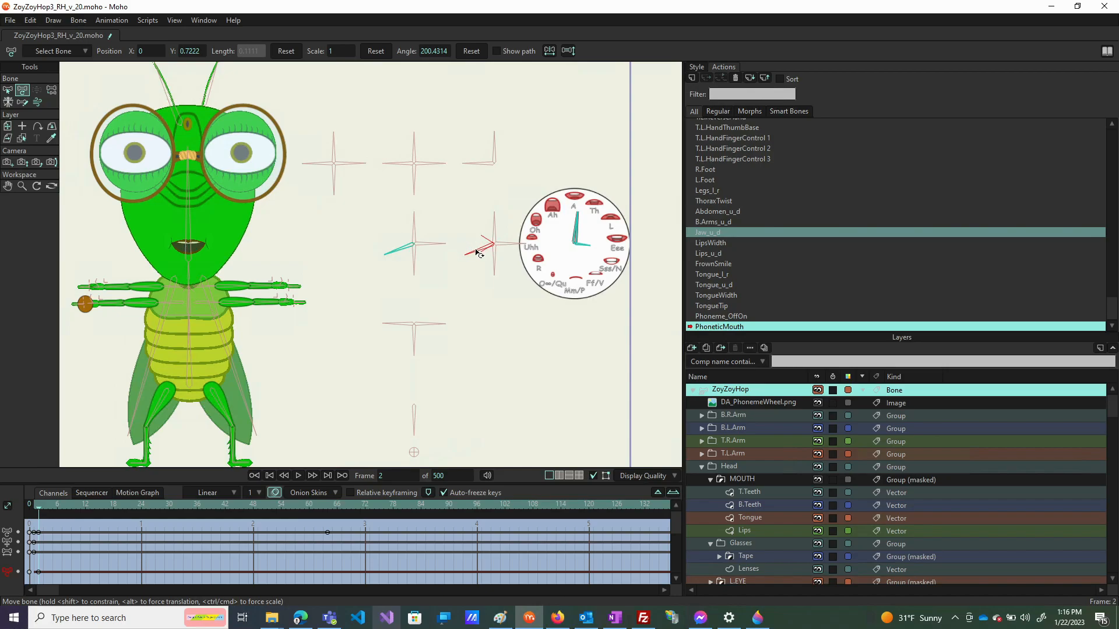
{"action": "left_click_drag", "start_coordinate": [476, 251], "coordinate": [466, 250]}
{"action": "left_click", "coordinate": [506, 226]}
{"action": "left_click", "coordinate": [497, 222]}
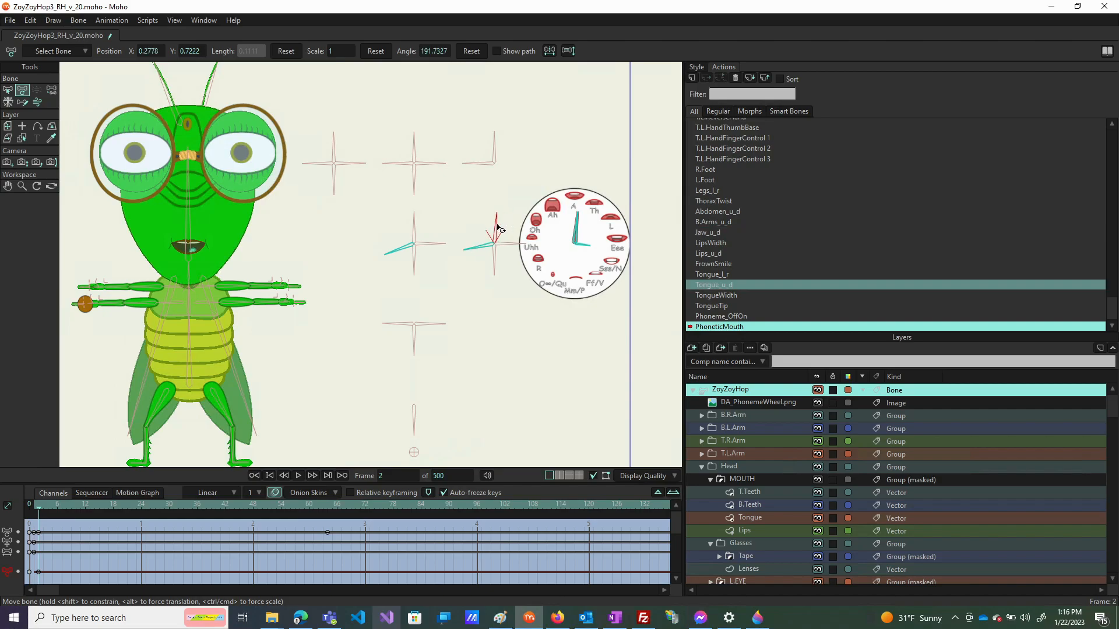
At frame 2, swing the tongue cross's right-pointing bone upward and rotate the TongueWidth bone to 238 degrees
{"action": "left_click", "coordinate": [506, 243]}
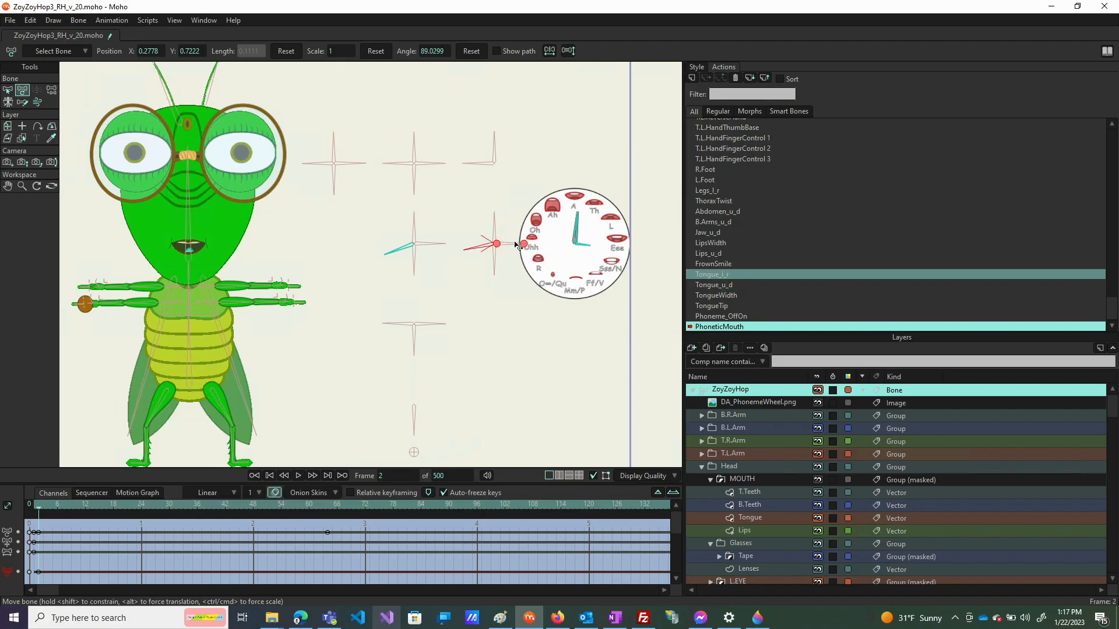
{"action": "left_click", "coordinate": [517, 236]}
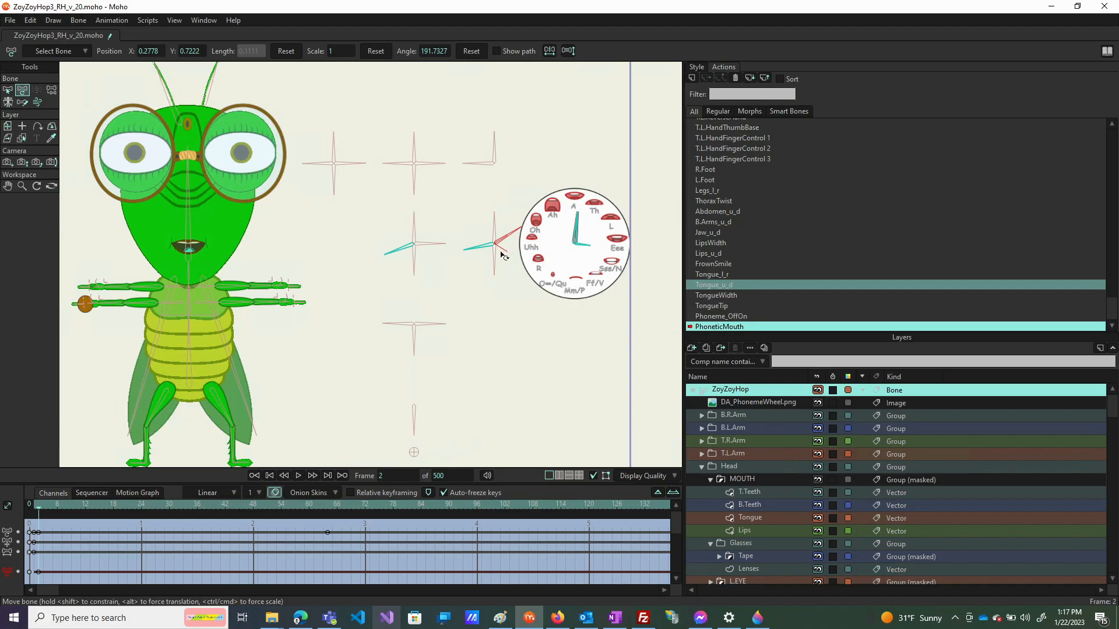
{"action": "left_click", "coordinate": [495, 271]}
{"action": "left_click_drag", "start_coordinate": [495, 271], "coordinate": [465, 260]}
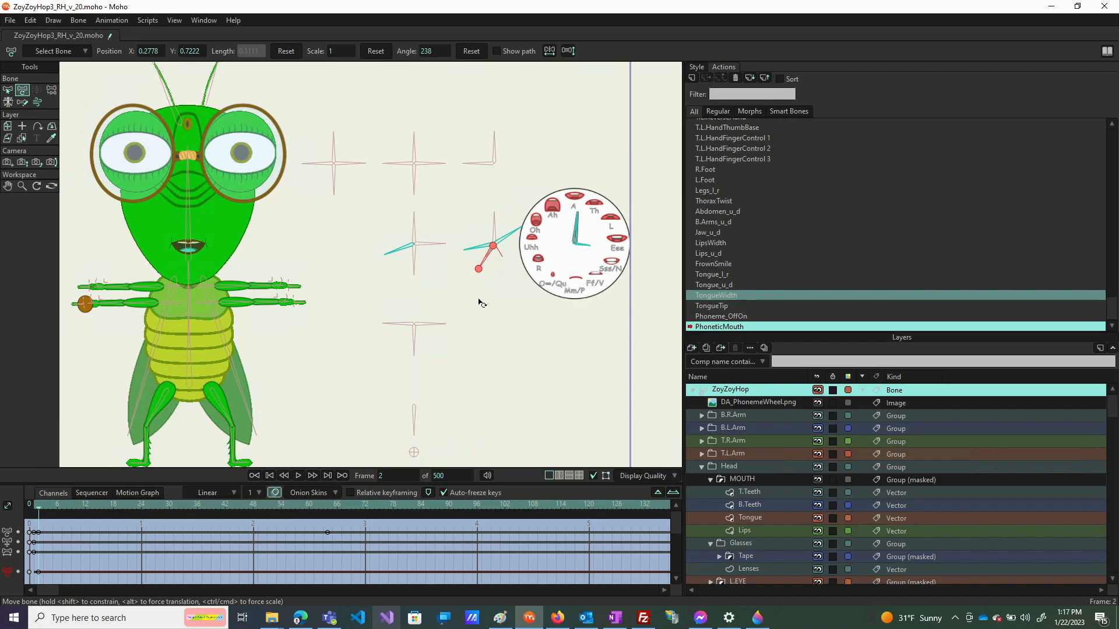
Rotate the Lips_u_d bone to about -1.05 degrees at frame 2
{"action": "left_click", "coordinate": [436, 245]}
{"action": "left_click_drag", "start_coordinate": [435, 240], "coordinate": [435, 246]}
{"action": "left_click", "coordinate": [405, 329]}
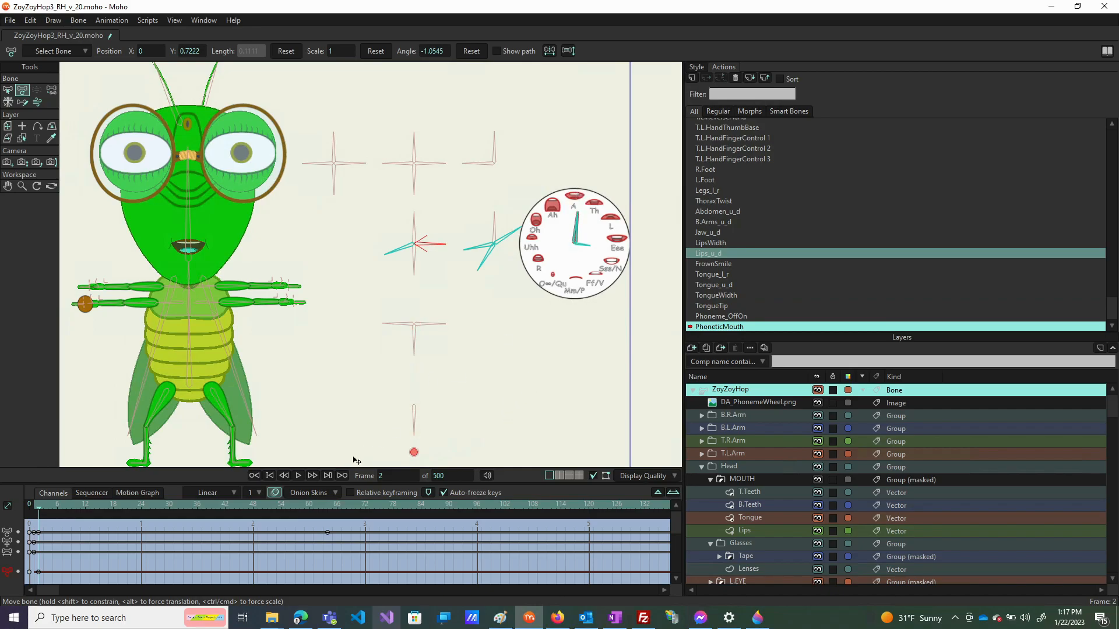
At frame 4, key the existing angles of the Lips_u_d, Jaw_u_d, Tongue_u_d, TongueWidth and TongueTip bones to hold the mouth pose
{"action": "left_click", "coordinate": [48, 509]}
{"action": "mouse_move", "coordinate": [415, 248]}
{"action": "left_mouse_down"}
{"action": "mouse_move", "coordinate": [401, 259]}
{"action": "mouse_move", "coordinate": [397, 250]}
{"action": "left_mouse_up"}
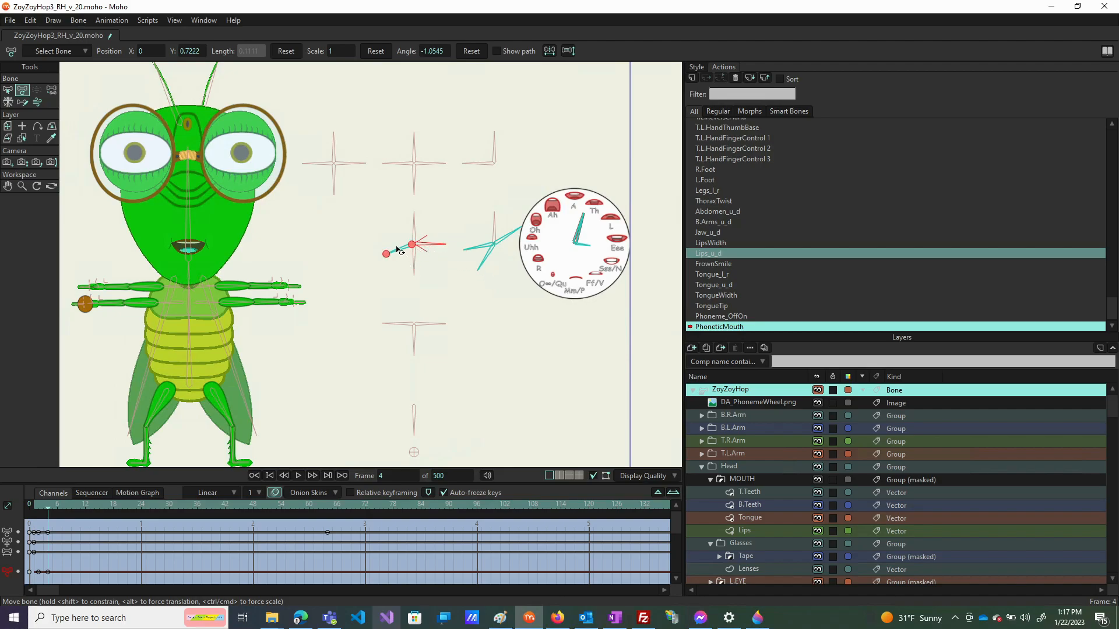
{"action": "left_click", "coordinate": [396, 248]}
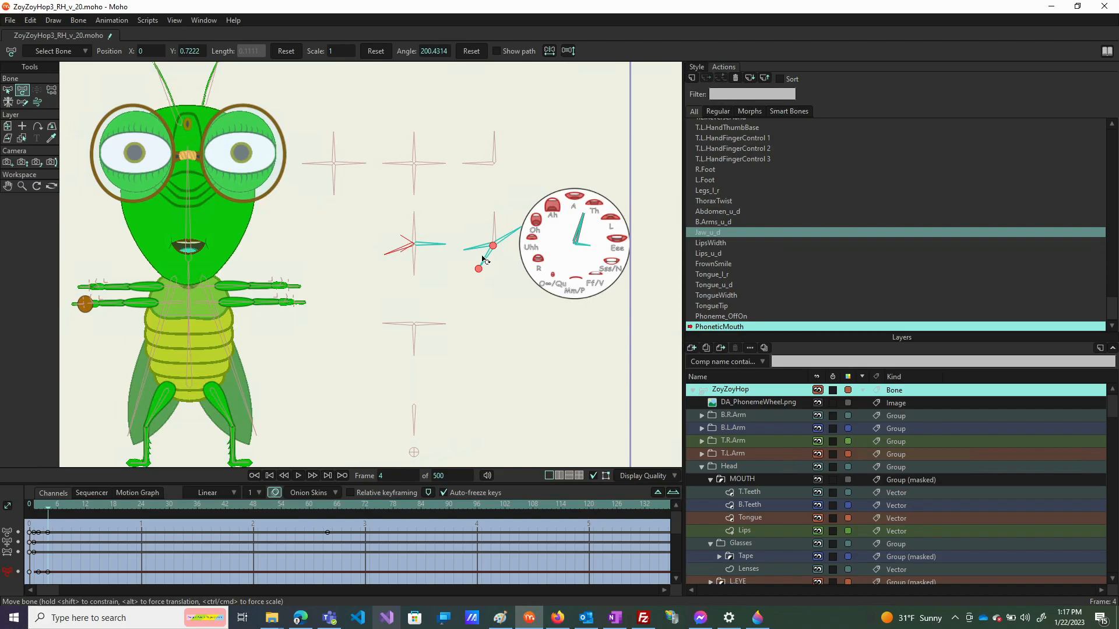
{"action": "left_click", "coordinate": [478, 250]}
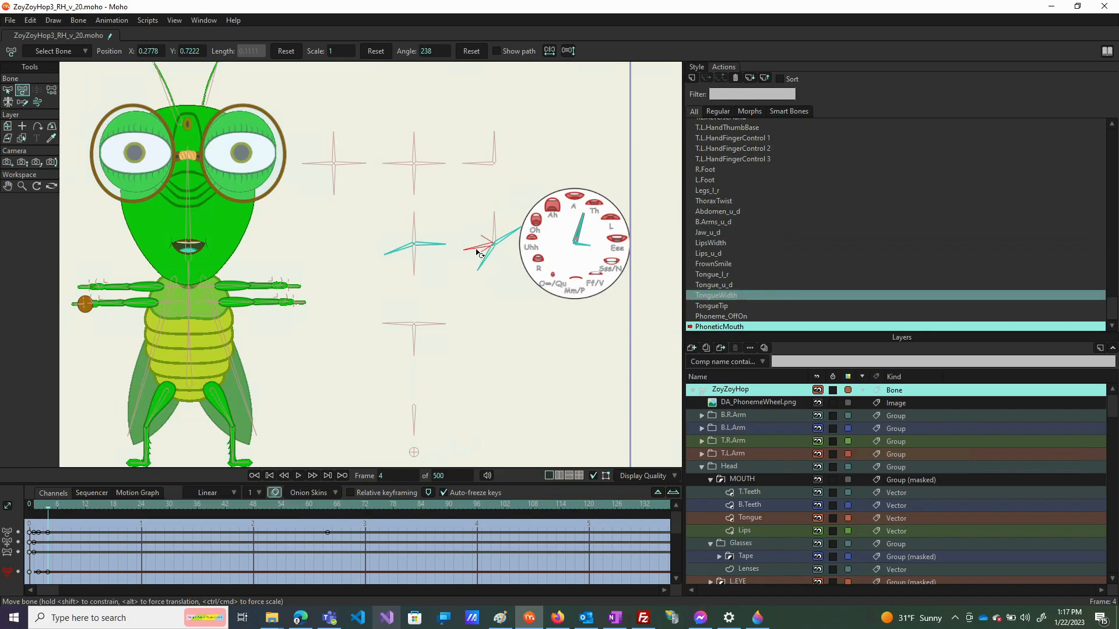
{"action": "left_click", "coordinate": [507, 236]}
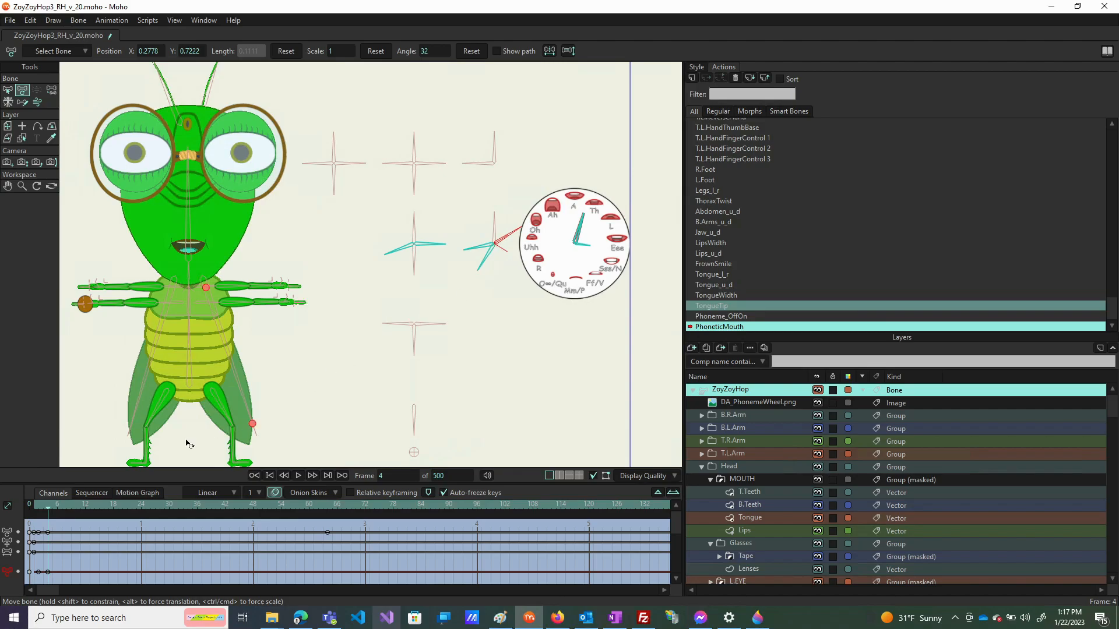
At frame 5, rotate the Lips_u_d bone to about 7.07 degrees
{"action": "left_click", "coordinate": [55, 511]}
{"action": "left_click_drag", "start_coordinate": [431, 248], "coordinate": [434, 245]}
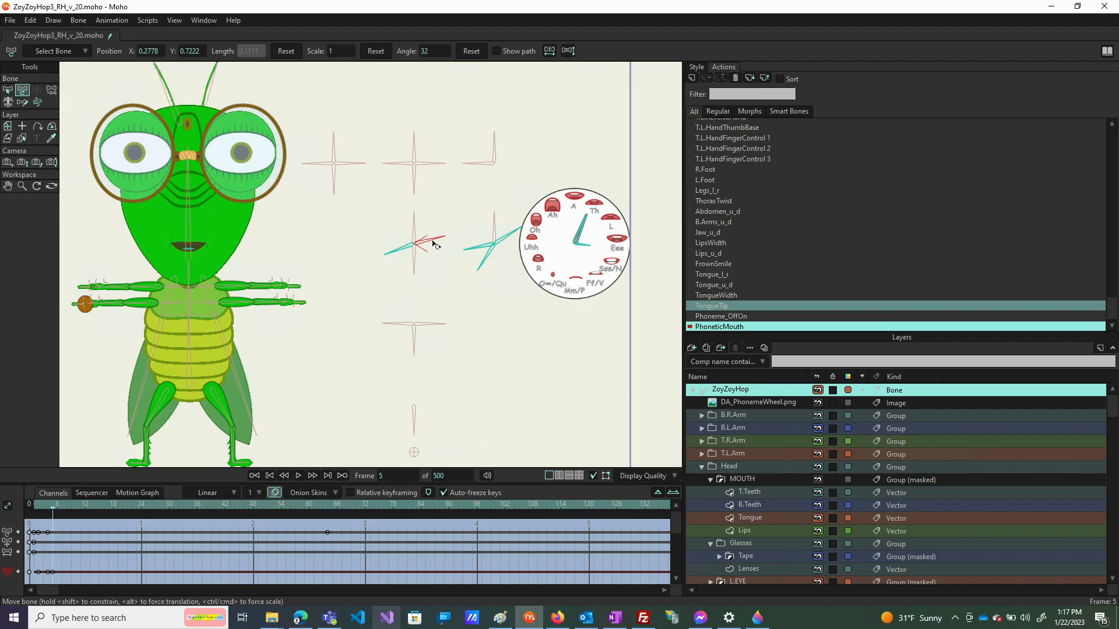
{"action": "left_click_drag", "start_coordinate": [435, 245], "coordinate": [443, 245]}
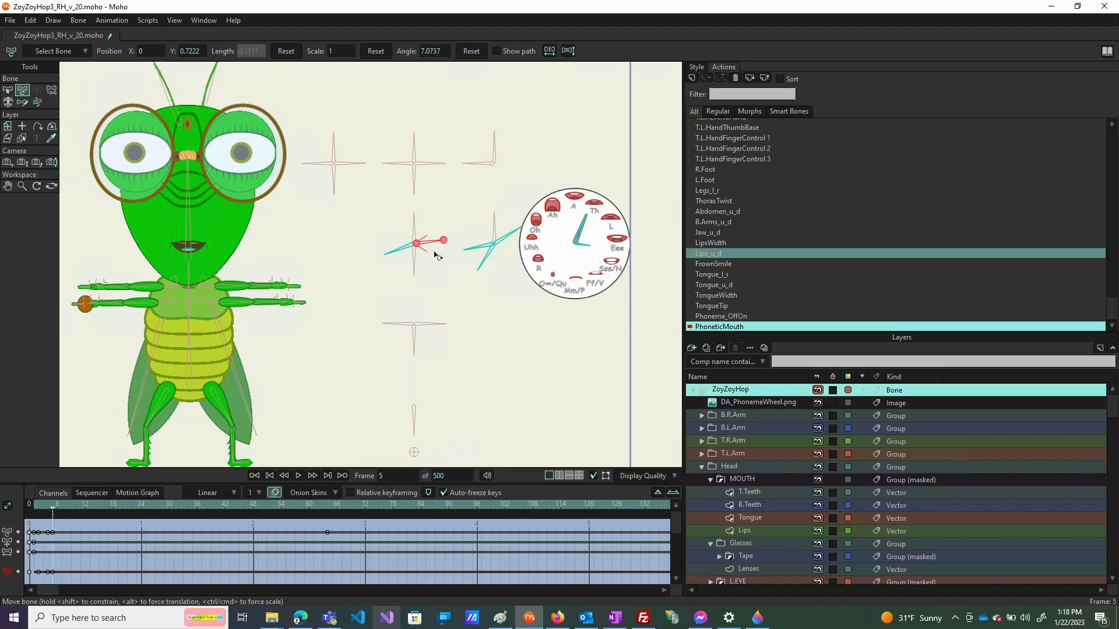
At frame 5, rotate the TongueWidth bone to about 265.68 degrees and the Tongue_u_d bone to about 167.39 degrees
{"action": "left_click", "coordinate": [477, 248]}
{"action": "left_click_drag", "start_coordinate": [478, 247], "coordinate": [476, 240]}
{"action": "left_click", "coordinate": [485, 269]}
{"action": "left_click_drag", "start_coordinate": [484, 261], "coordinate": [481, 241]}
{"action": "left_click", "coordinate": [483, 239]}
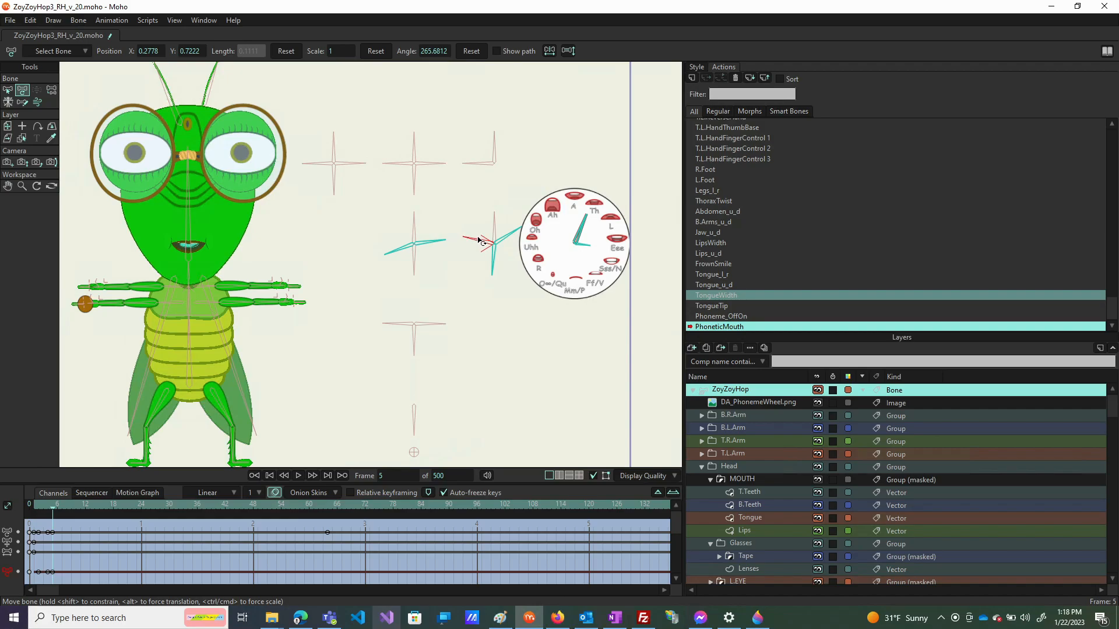
{"action": "left_click_drag", "start_coordinate": [479, 239], "coordinate": [377, 248]}
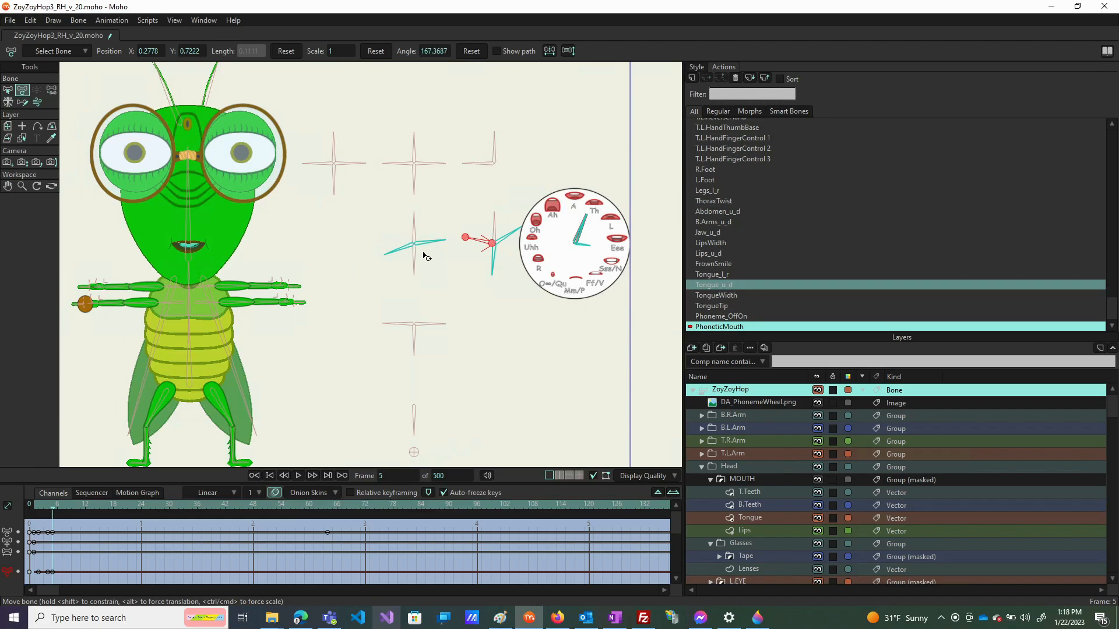
At frame 5, try rotating the Jaw_u_d bone to about 179.13 degrees and the Lips_u_d bone to about 15.47 degrees
{"action": "left_click_drag", "start_coordinate": [401, 255], "coordinate": [394, 246]}
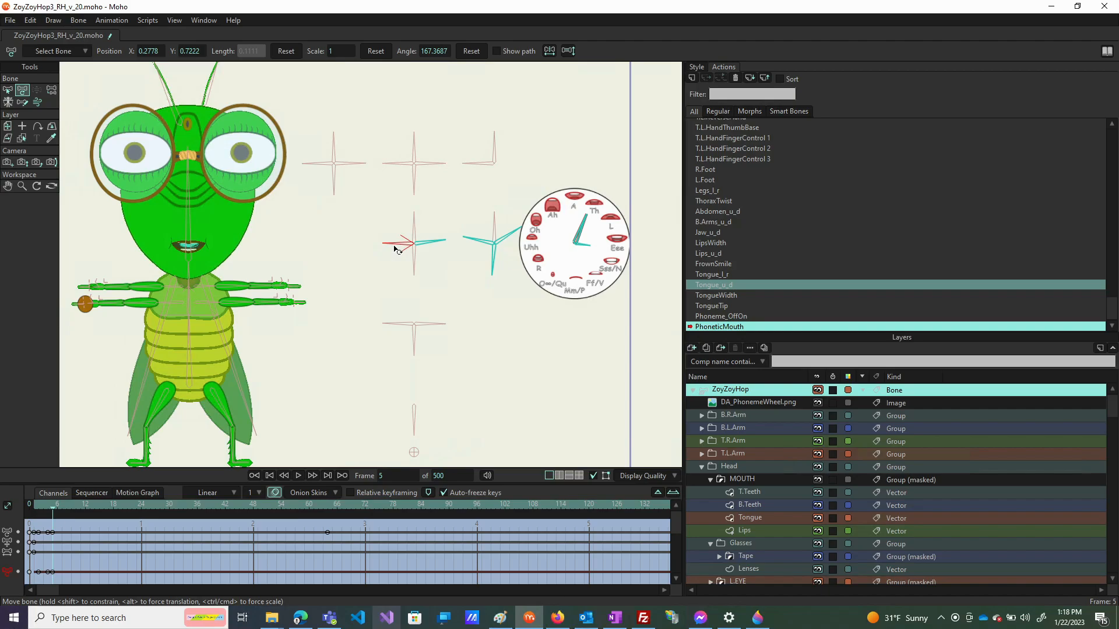
{"action": "left_click", "coordinate": [412, 244]}
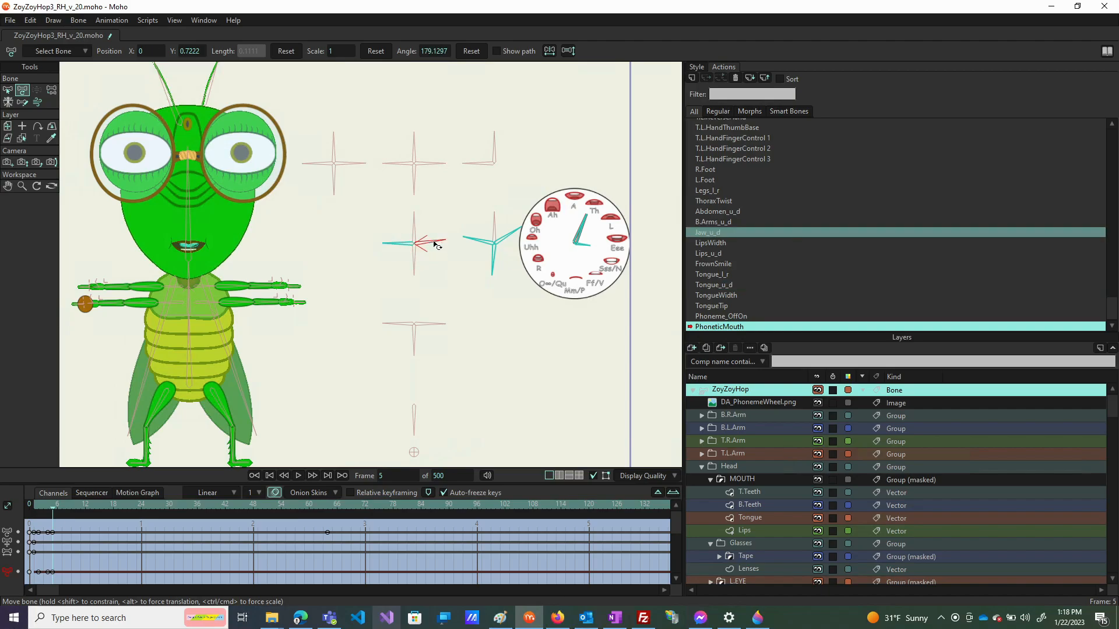
{"action": "left_click_drag", "start_coordinate": [434, 242], "coordinate": [434, 239]}
At frame 5, rotate the FrownSmile bone to about 260.82 degrees and the Lips_u_d bone to about 6.50 degrees
{"action": "left_click", "coordinate": [417, 266]}
{"action": "left_click_drag", "start_coordinate": [413, 265], "coordinate": [413, 280]}
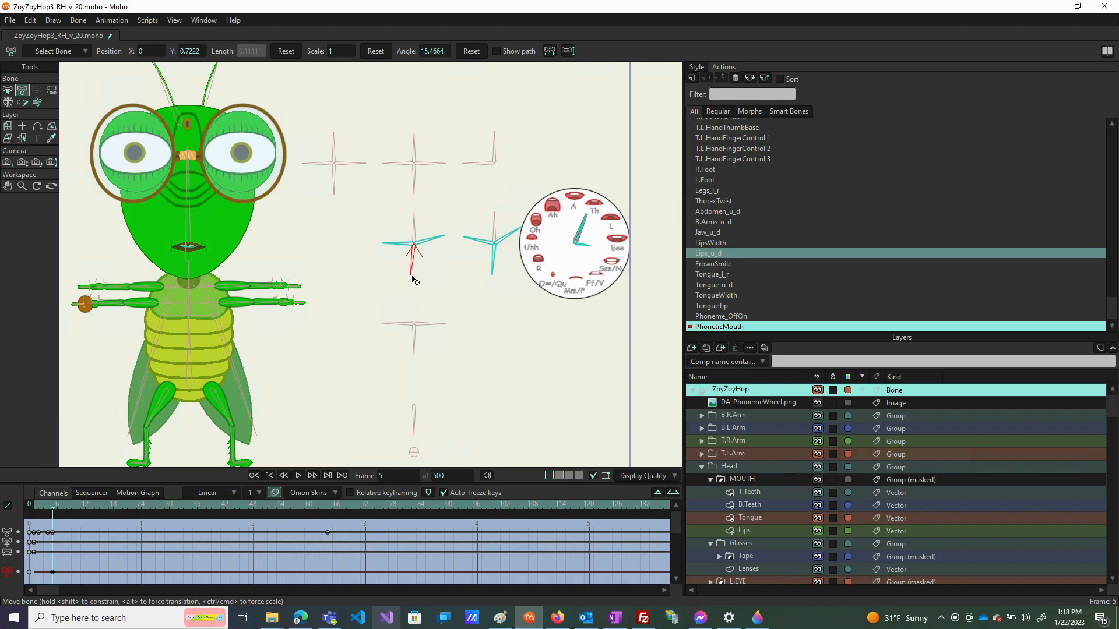
{"action": "left_click_drag", "start_coordinate": [413, 279], "coordinate": [411, 280]}
{"action": "left_click", "coordinate": [432, 240]}
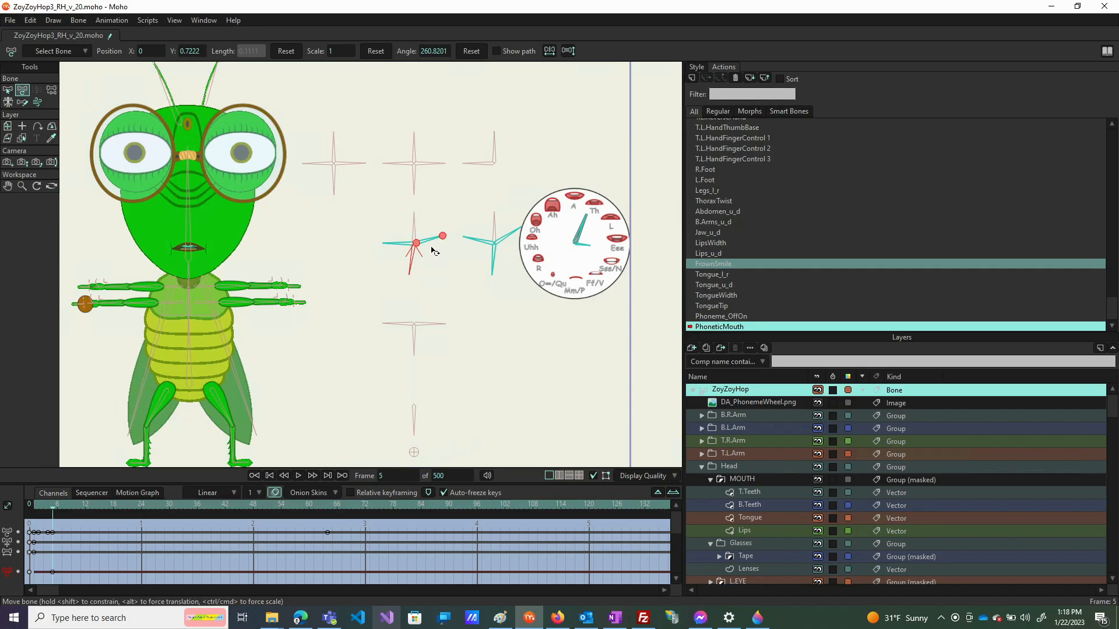
{"action": "left_click_drag", "start_coordinate": [432, 244], "coordinate": [436, 249]}
{"action": "left_click", "coordinate": [436, 248]}
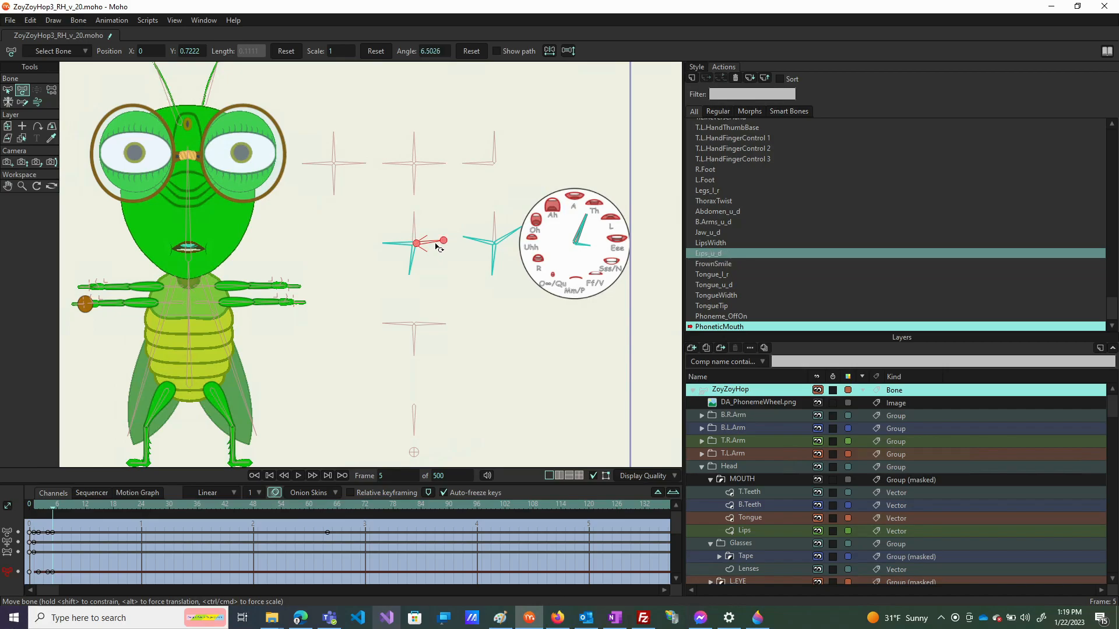
Refine frame 5 by rotating Lips_u_d to about -2.81, Jaw_u_d to about 192.70 and Tongue_u_d to about 173.08 degrees
{"action": "left_click_drag", "start_coordinate": [435, 245], "coordinate": [399, 247]}
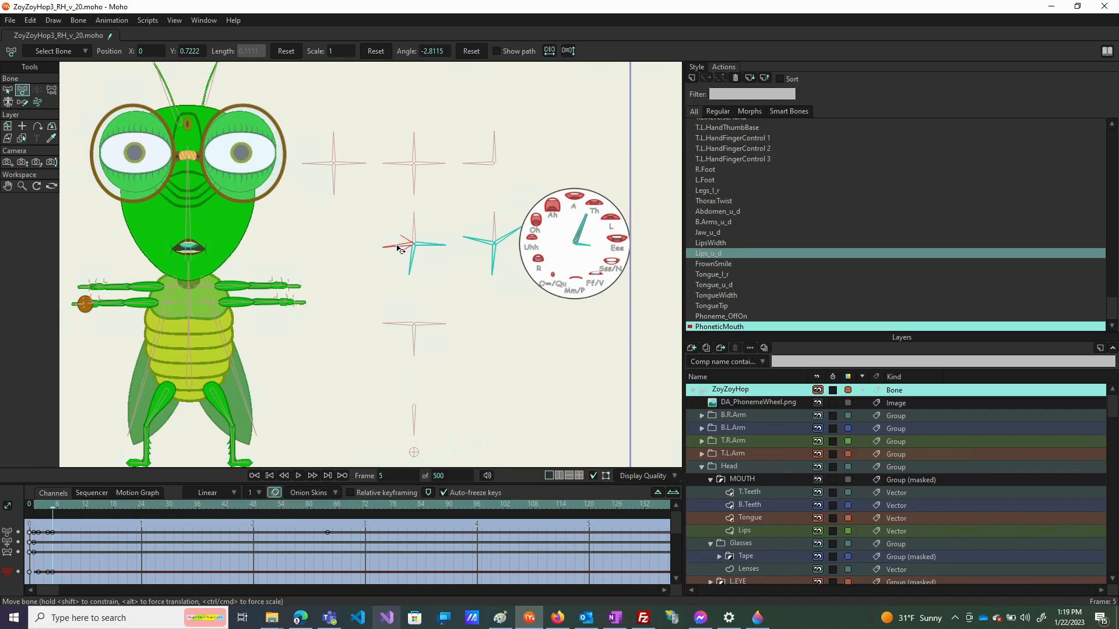
{"action": "left_click", "coordinate": [465, 239]}
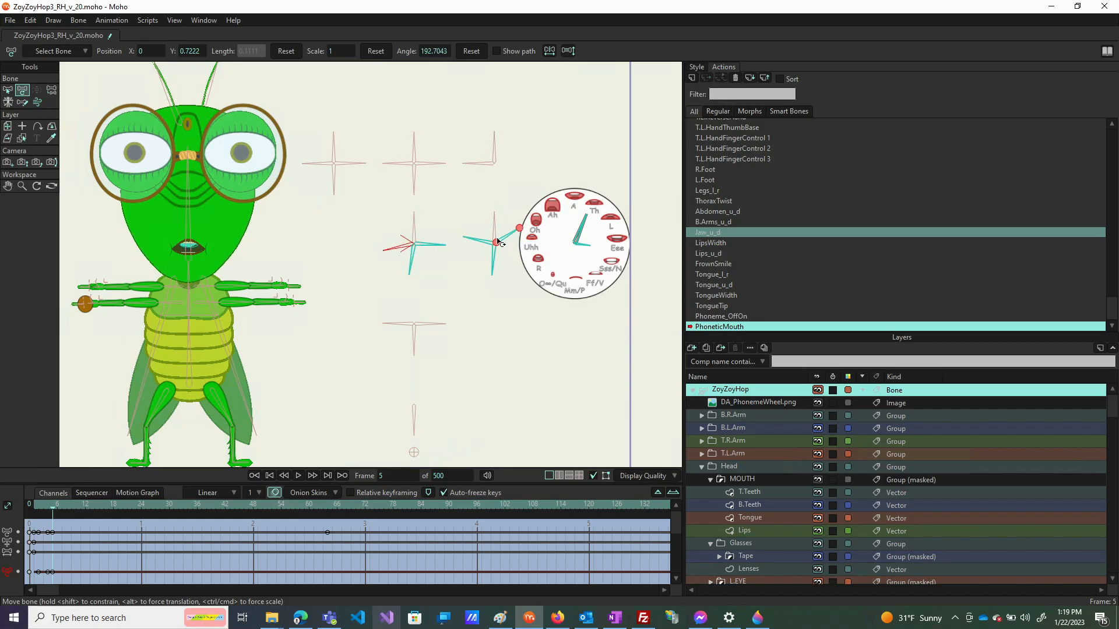
{"action": "left_click", "coordinate": [473, 246]}
{"action": "left_click_drag", "start_coordinate": [473, 247], "coordinate": [472, 246]}
{"action": "left_click", "coordinate": [493, 265]}
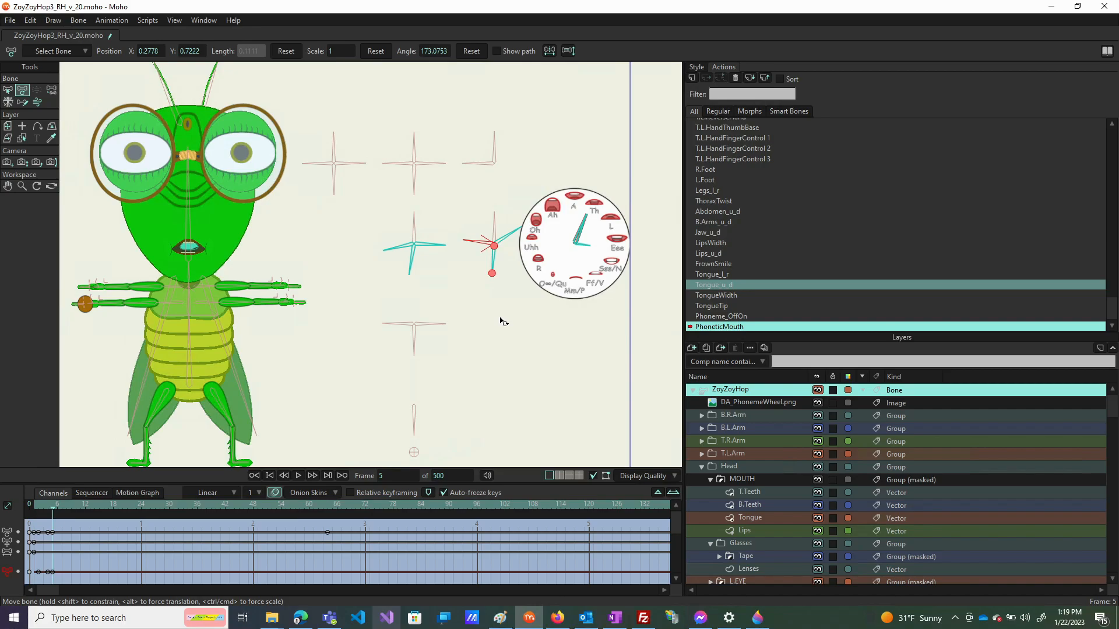
At frame 9, key the existing angles of the Jaw_u_d, FrownSmile, Lips_u_d, Tongue_u_d, TongueTip and TongueWidth bones
{"action": "left_click", "coordinate": [434, 329]}
{"action": "left_click_drag", "start_coordinate": [53, 507], "coordinate": [72, 512]}
{"action": "left_click_drag", "start_coordinate": [404, 245], "coordinate": [412, 265]}
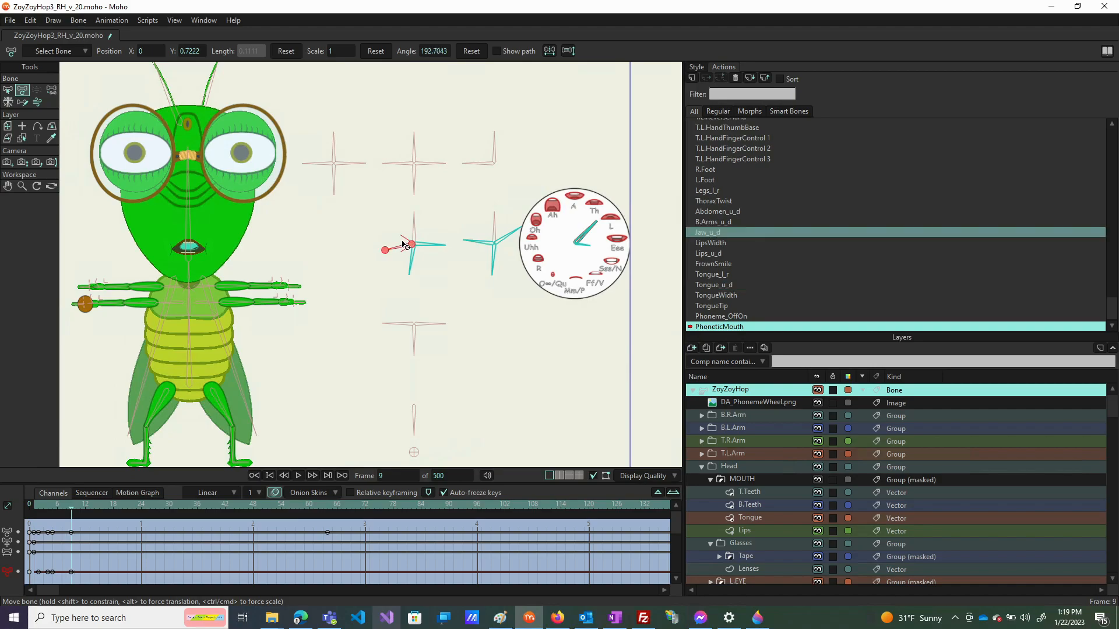
{"action": "left_click", "coordinate": [411, 261]}
{"action": "left_click", "coordinate": [430, 245]}
{"action": "left_click", "coordinate": [489, 242]}
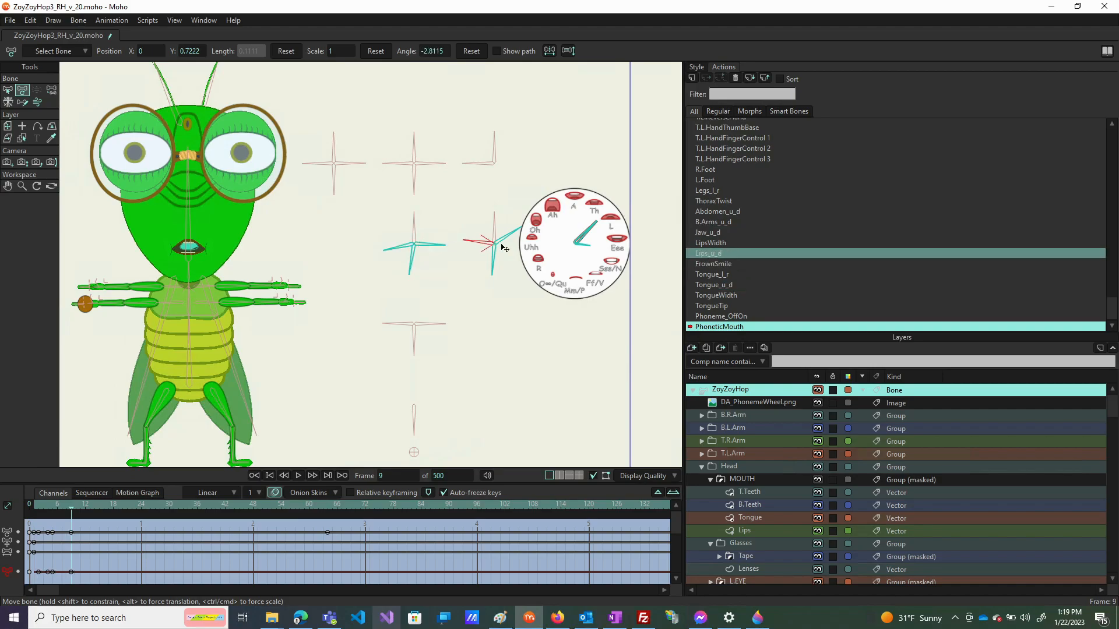
{"action": "left_click", "coordinate": [505, 266]}
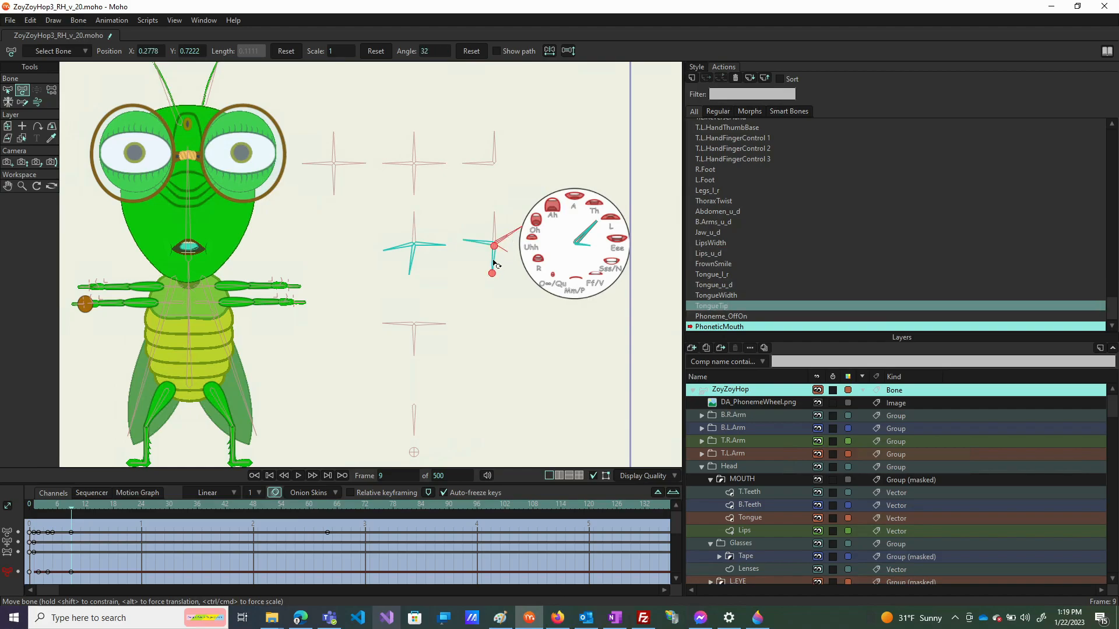
{"action": "left_click", "coordinate": [495, 258]}
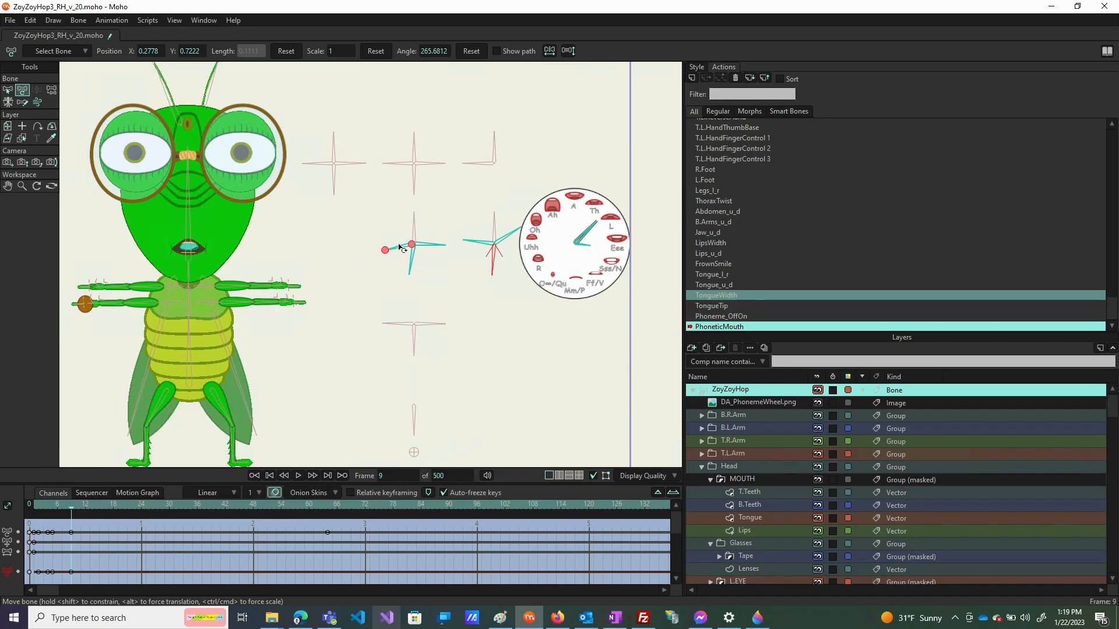
At frame 9, rotate the Jaw_u_d bone to about 179.40 degrees and the Tongue_u_d bone to about 189.79 degrees
{"action": "left_click_drag", "start_coordinate": [400, 246], "coordinate": [400, 243]}
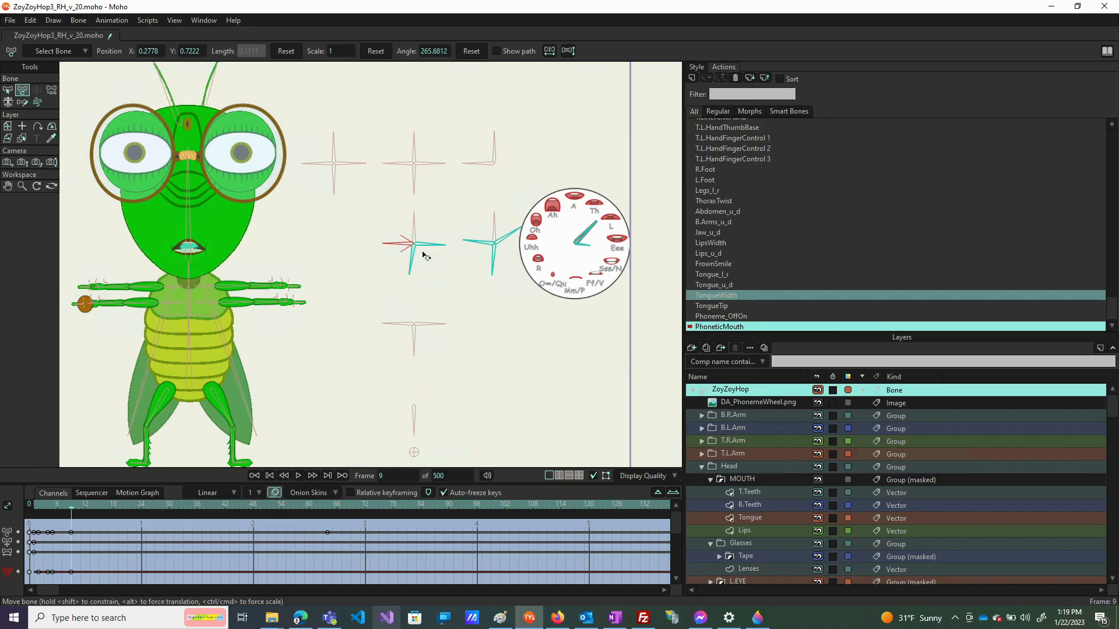
{"action": "left_click", "coordinate": [467, 242]}
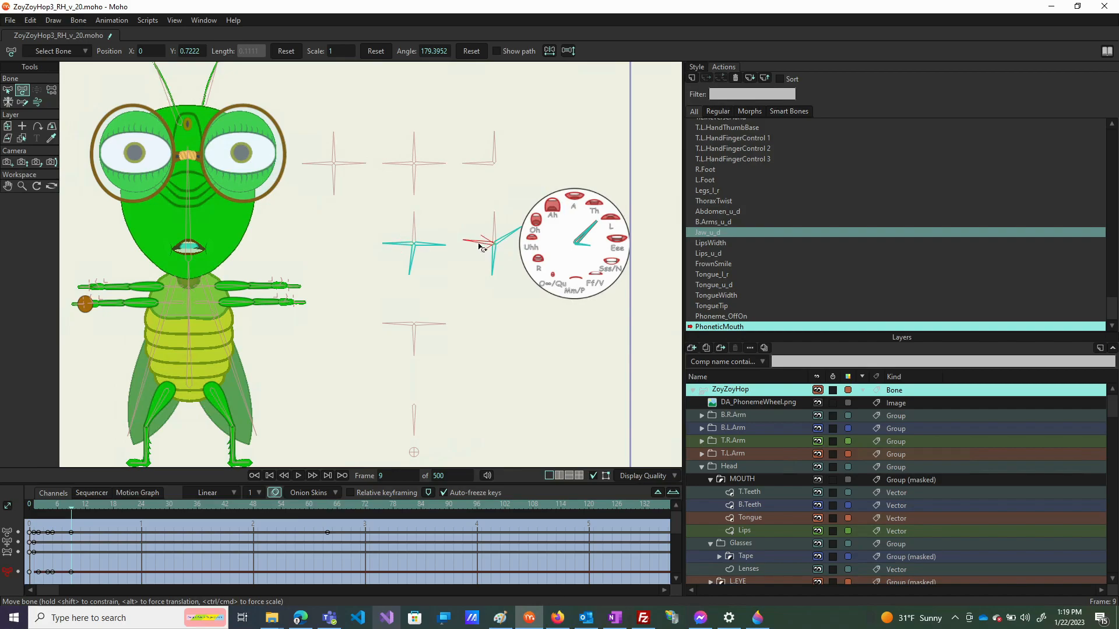
{"action": "left_click_drag", "start_coordinate": [479, 249], "coordinate": [480, 251]}
{"action": "left_click_drag", "start_coordinate": [479, 248], "coordinate": [479, 249]}
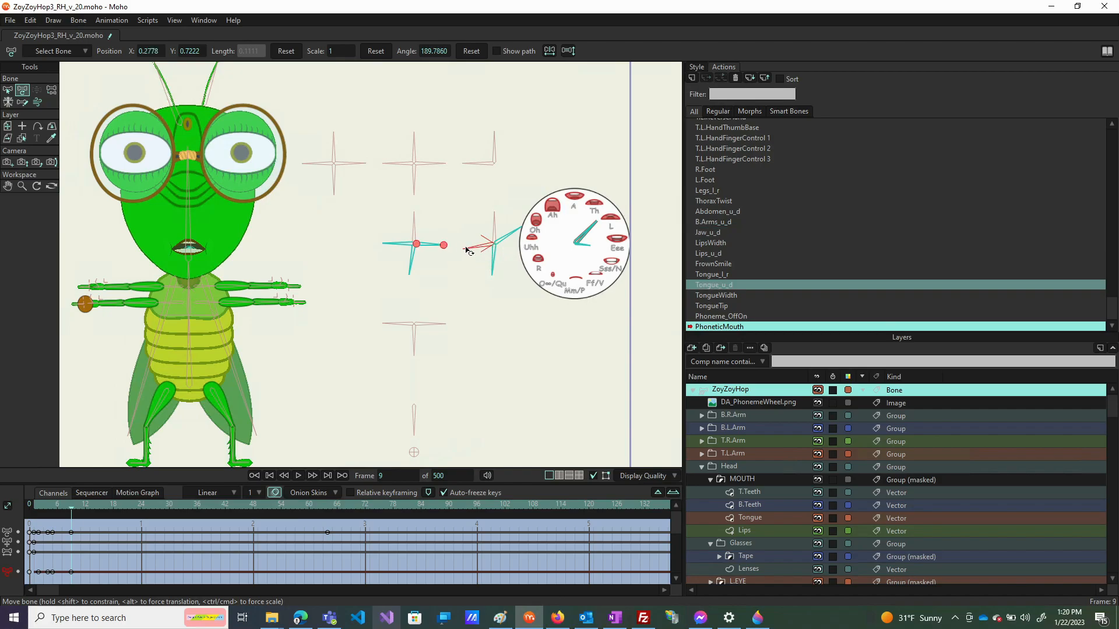
At frame 9, rotate the Lips_u_d bone to about 7.38 degrees and the FrownSmile bone to about 262.80 degrees
{"action": "left_click_drag", "start_coordinate": [433, 249], "coordinate": [433, 244]}
{"action": "left_click_drag", "start_coordinate": [434, 242], "coordinate": [438, 245]}
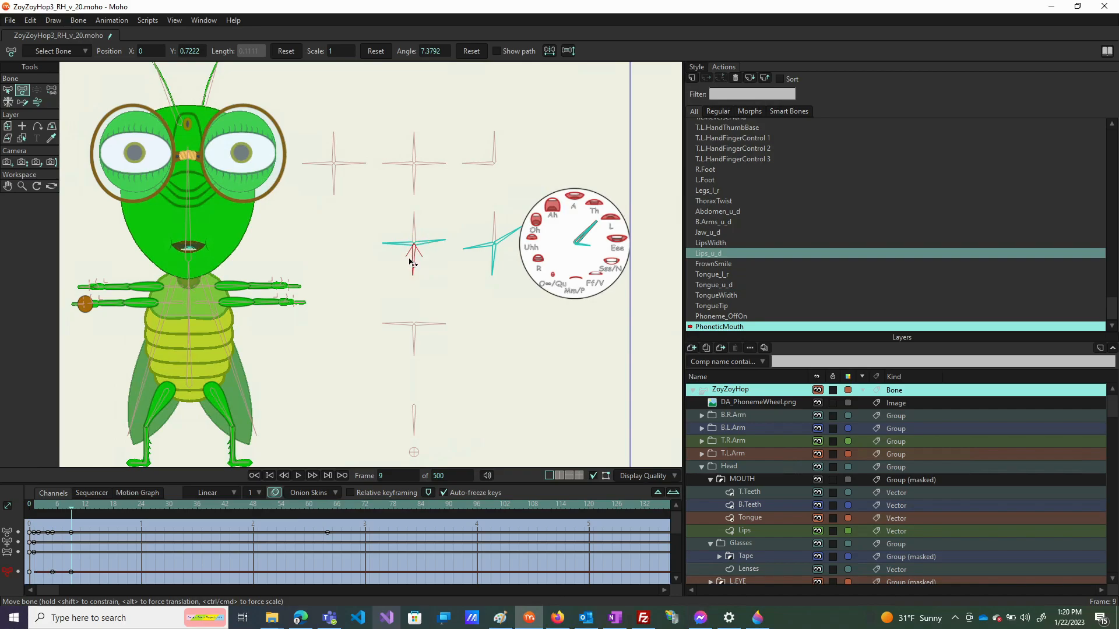
{"action": "left_click", "coordinate": [479, 290]}
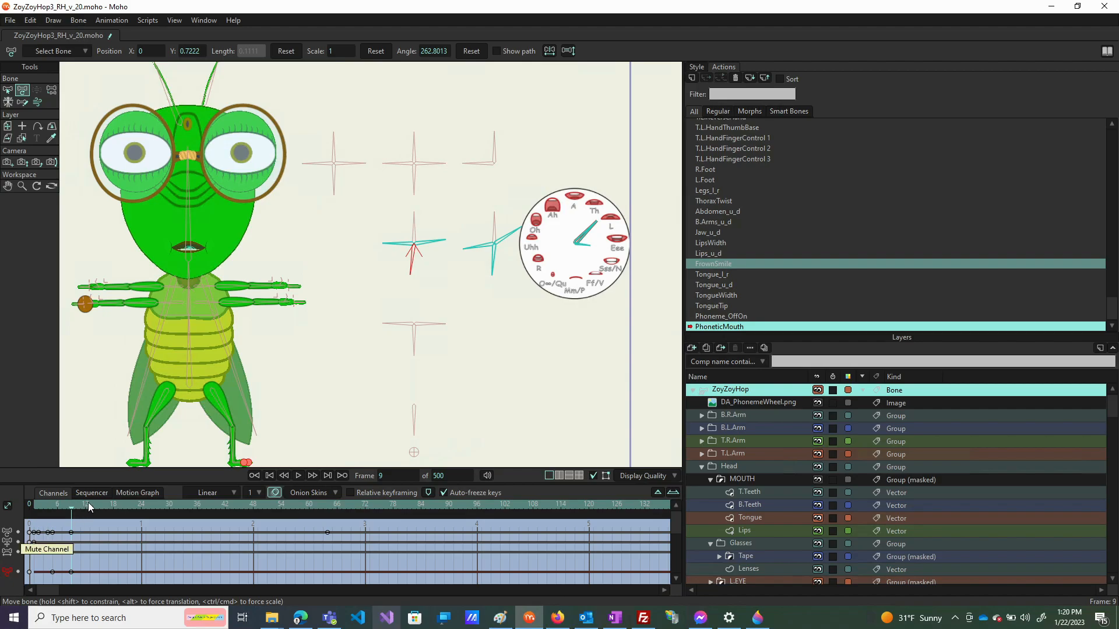
At frame 14, key the existing angles of the FrownSmile, Lips_u_d, Tongue_u_d, TongueWidth and TongueTip bones to hold the pose
{"action": "left_click_drag", "start_coordinate": [88, 502], "coordinate": [95, 508]}
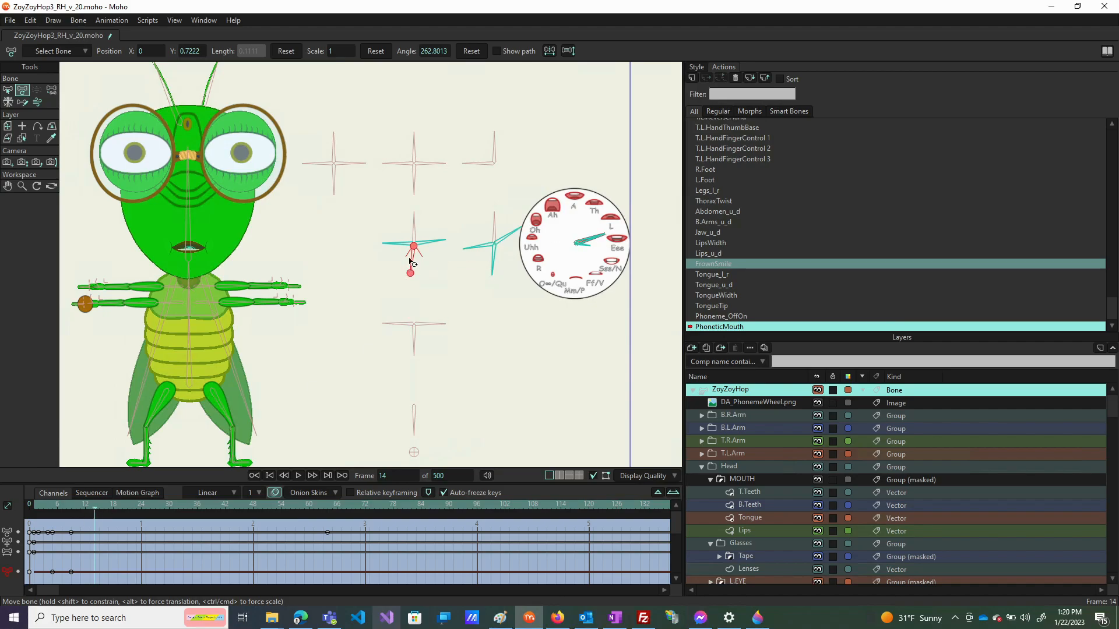
{"action": "mouse_move", "coordinate": [410, 261]}
{"action": "left_mouse_down"}
{"action": "mouse_move", "coordinate": [400, 243]}
{"action": "mouse_move", "coordinate": [427, 249]}
{"action": "left_mouse_up"}
{"action": "left_click", "coordinate": [435, 243]}
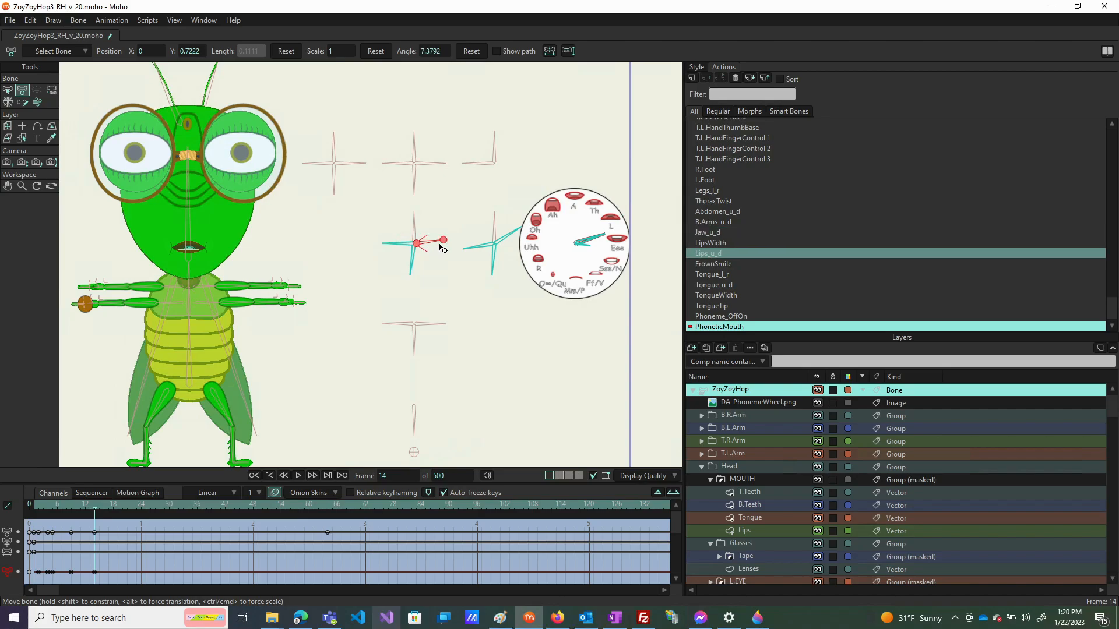
{"action": "left_click", "coordinate": [489, 247]}
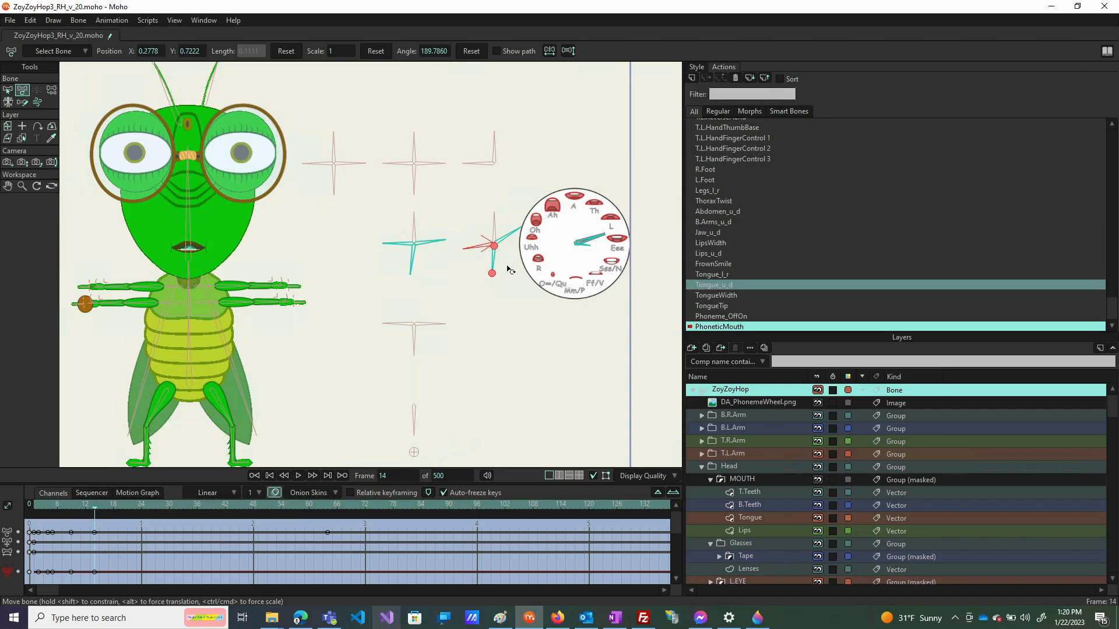
{"action": "left_click", "coordinate": [493, 244]}
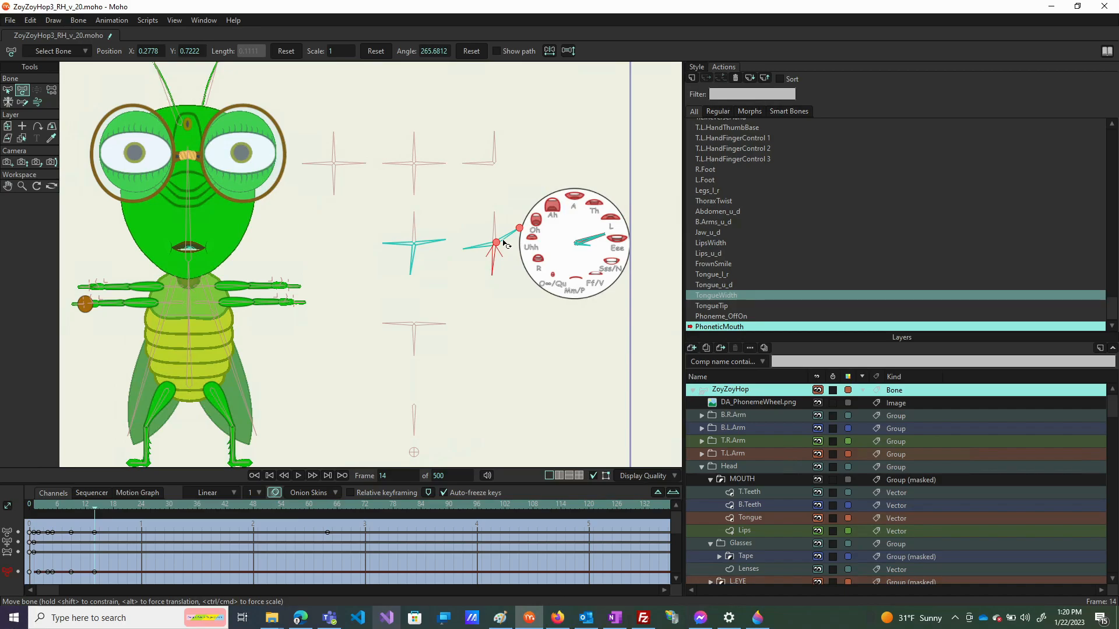
{"action": "left_click", "coordinate": [501, 240]}
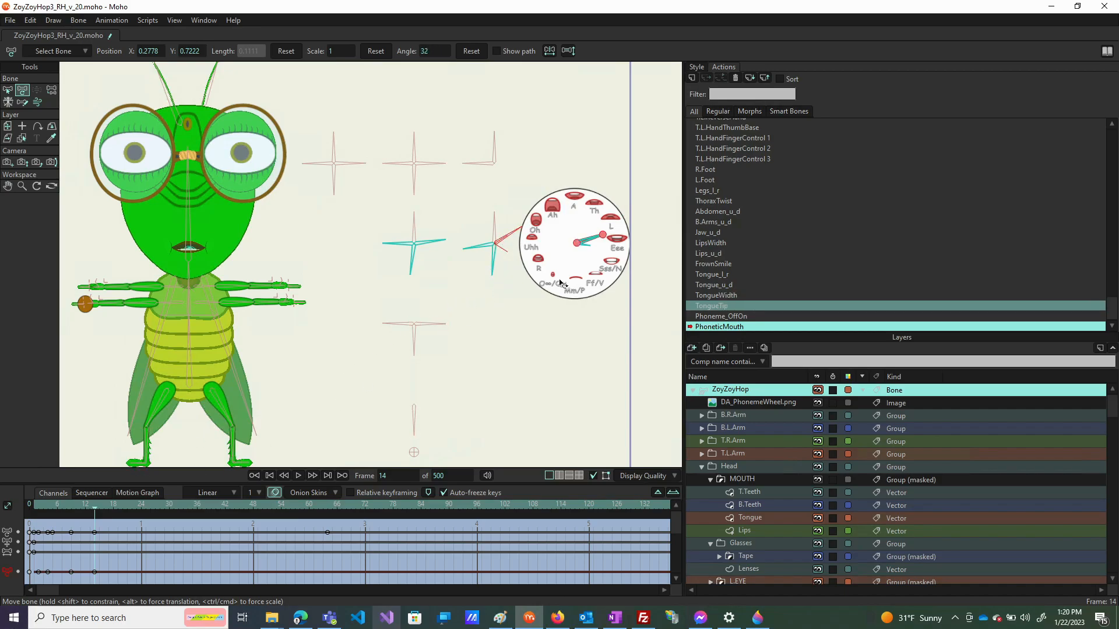
At frame 15, rotate LipsWidth to about 98.68, Lips_u_d to about -3.46 and Jaw_u_d to about 190.45 degrees
{"action": "left_click", "coordinate": [98, 506]}
{"action": "left_click", "coordinate": [417, 227]}
{"action": "left_click_drag", "start_coordinate": [416, 224], "coordinate": [434, 248]}
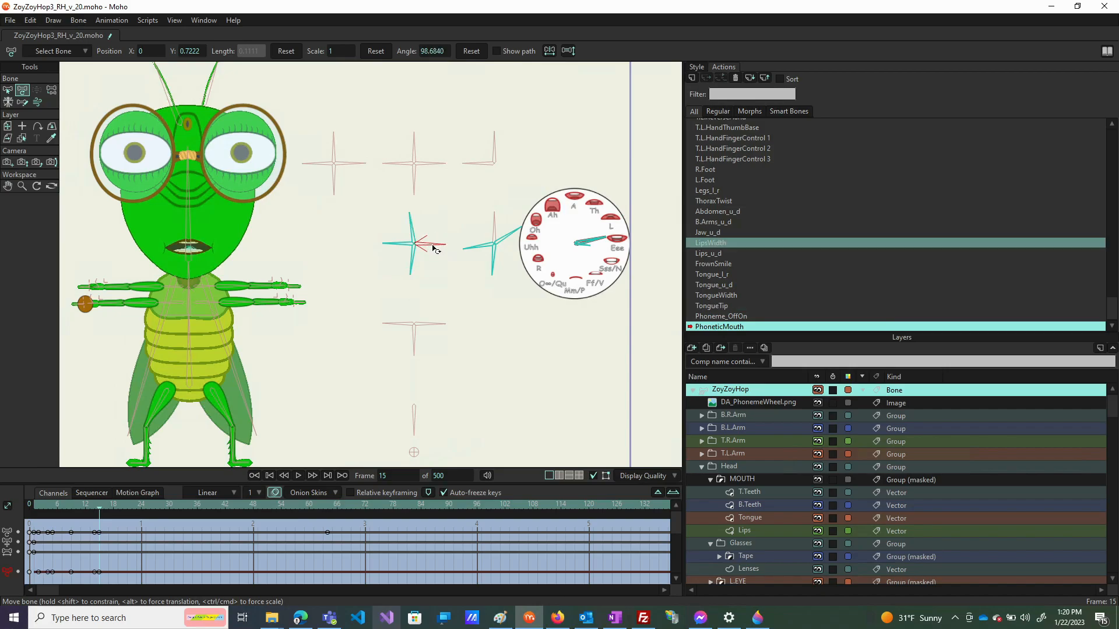
{"action": "left_click", "coordinate": [409, 244]}
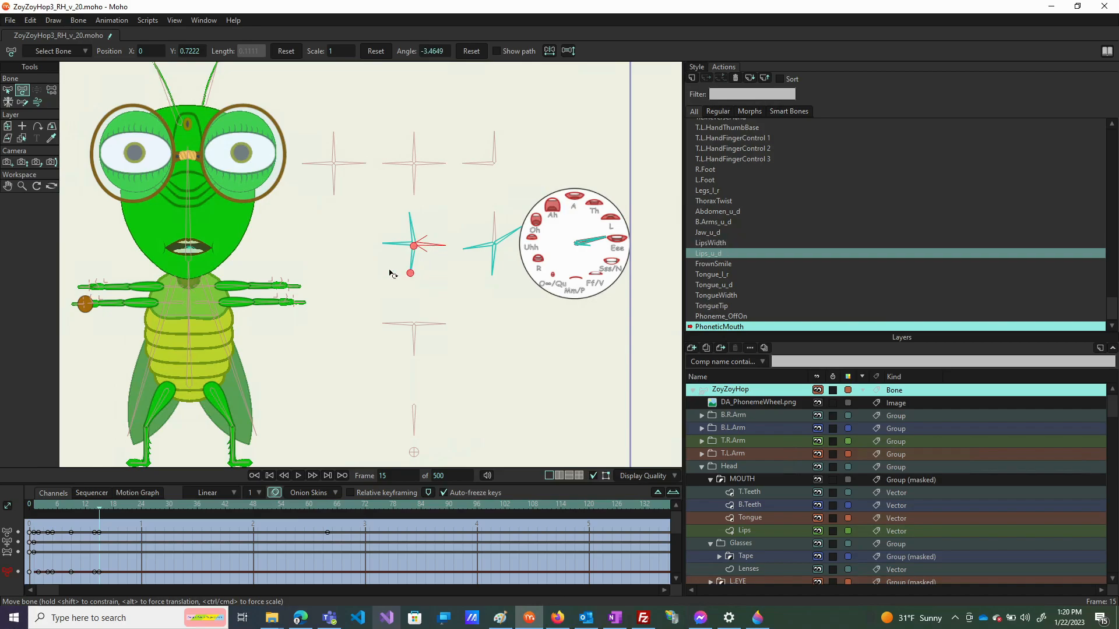
{"action": "left_click_drag", "start_coordinate": [407, 245], "coordinate": [401, 251]}
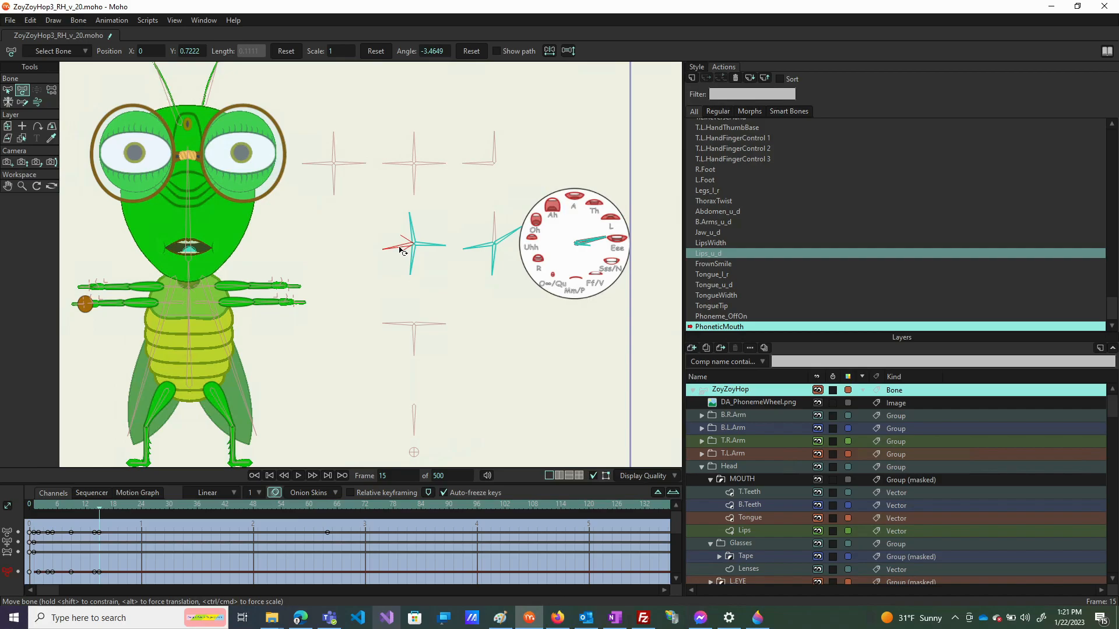
{"action": "left_click", "coordinate": [406, 248]}
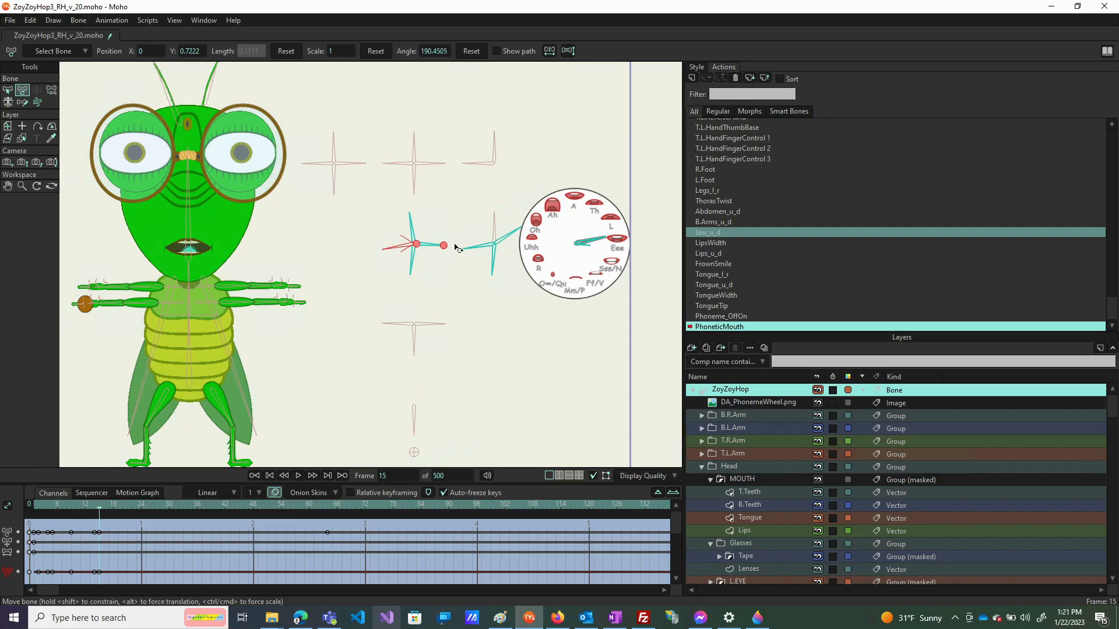
At frame 15, rotate the Tongue_u_d bone to about 181.44 degrees and swing the TongueTip bone down to nearly horizontal
{"action": "left_click", "coordinate": [475, 250]}
{"action": "left_click_drag", "start_coordinate": [475, 250], "coordinate": [478, 249]}
{"action": "left_click", "coordinate": [498, 263]}
{"action": "left_click_drag", "start_coordinate": [498, 259], "coordinate": [508, 243]}
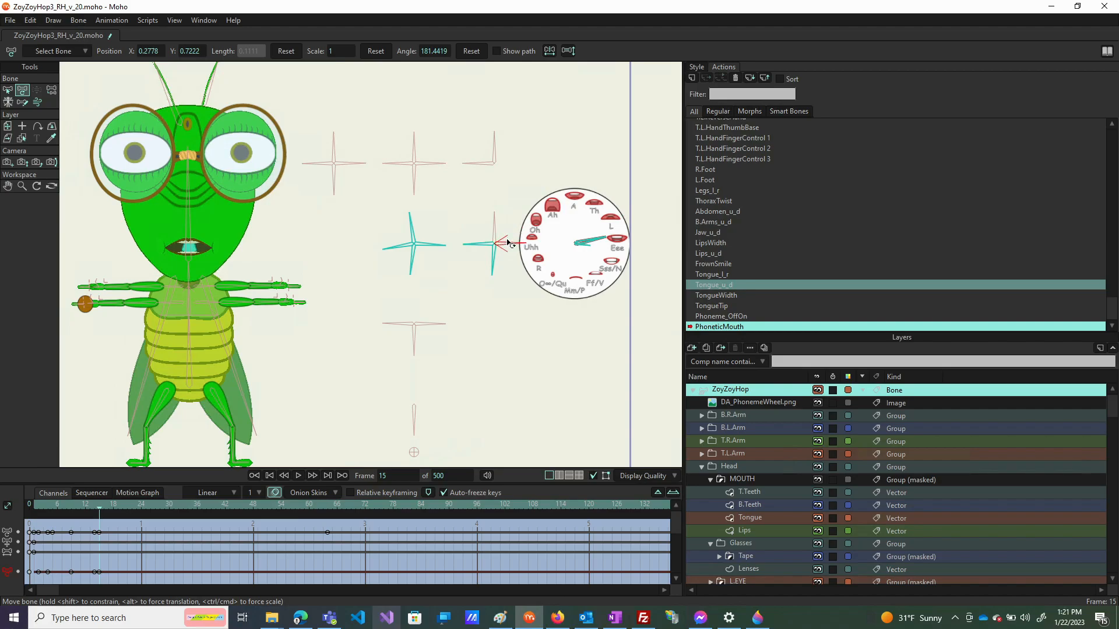
At frame 15, rotate the TongueTip bone to about 1.28, Tongue_l_r to about 91.68 and TongueWidth to about 254.60 degrees
{"action": "left_click", "coordinate": [493, 256]}
{"action": "left_click_drag", "start_coordinate": [495, 247], "coordinate": [494, 213]}
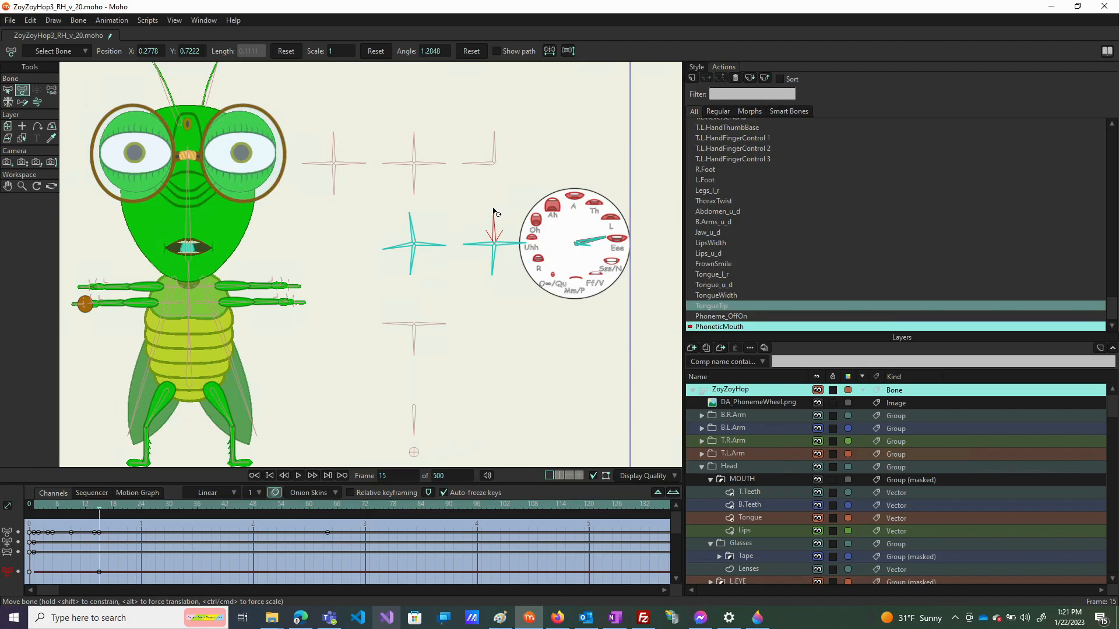
{"action": "left_click", "coordinate": [495, 263]}
{"action": "left_click_drag", "start_coordinate": [495, 263], "coordinate": [486, 261]}
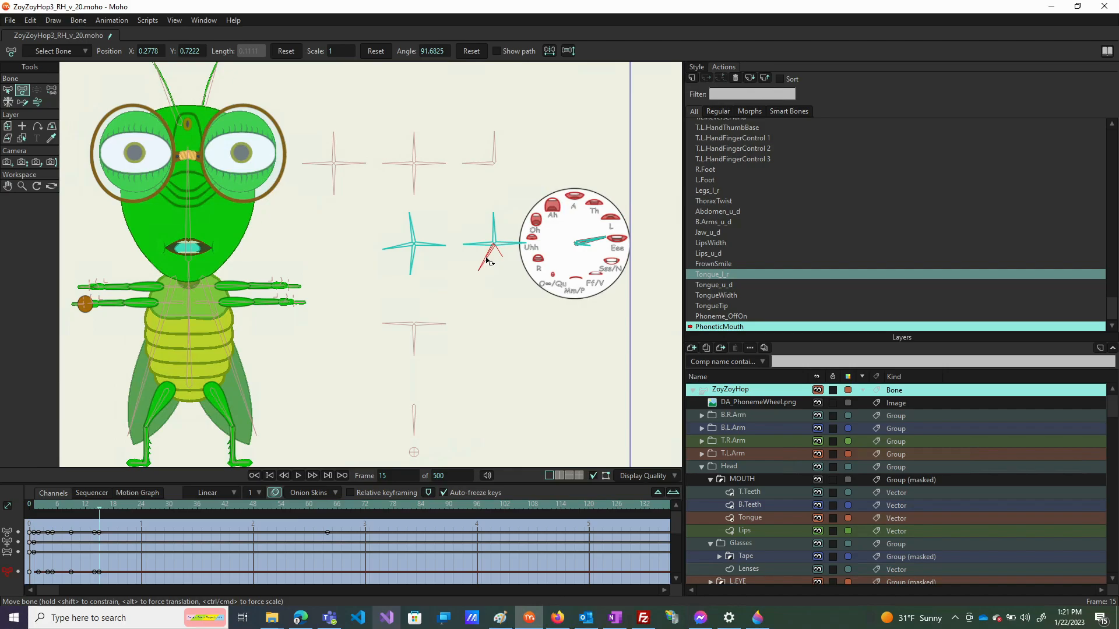
{"action": "left_click_drag", "start_coordinate": [486, 259], "coordinate": [487, 273]}
{"action": "left_click", "coordinate": [481, 318]}
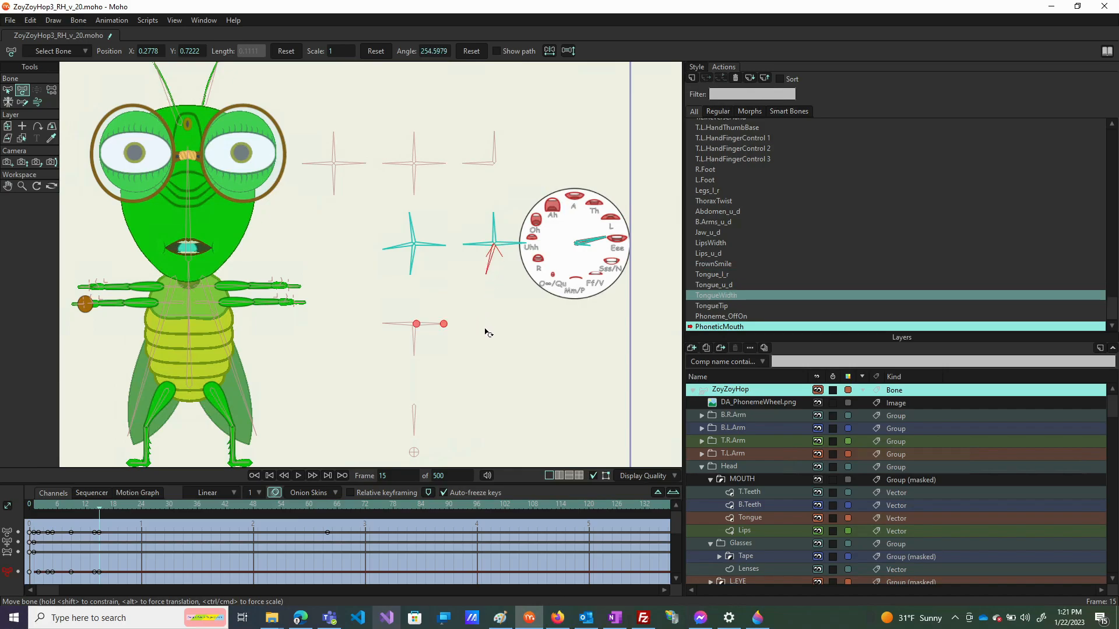
At frame 15, rotate the FrownSmile bone to about 269.91, Jaw_u_d to about 182.37 and Lips_u_d to about 1.55 degrees
{"action": "left_click_drag", "start_coordinate": [482, 314], "coordinate": [416, 258]}
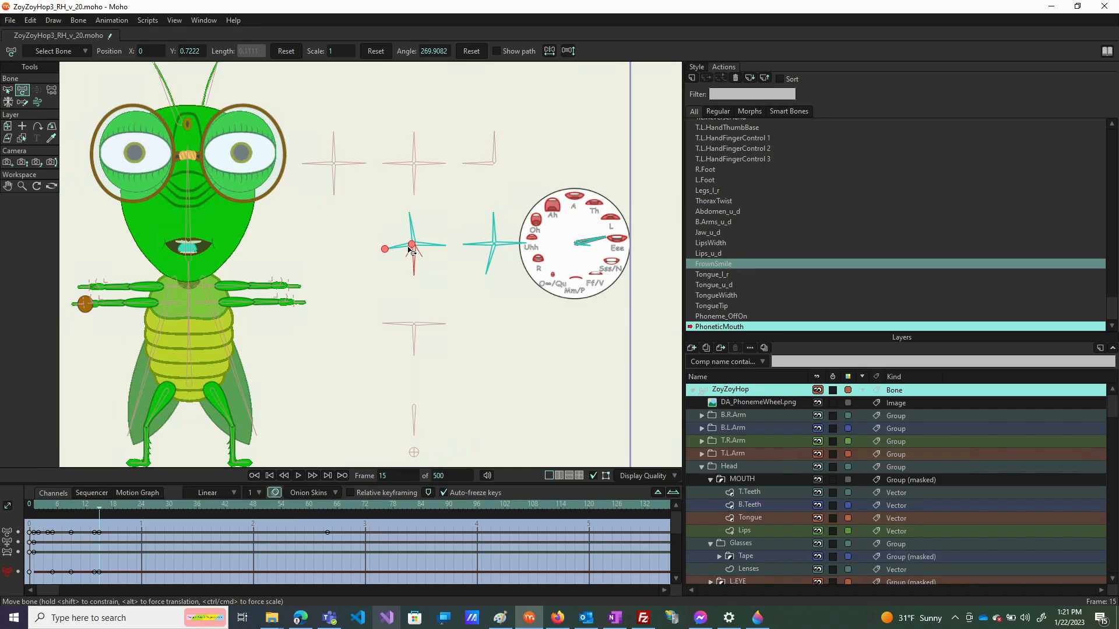
{"action": "left_click_drag", "start_coordinate": [397, 250], "coordinate": [433, 247]}
{"action": "left_click", "coordinate": [446, 265]}
{"action": "left_click", "coordinate": [436, 323]}
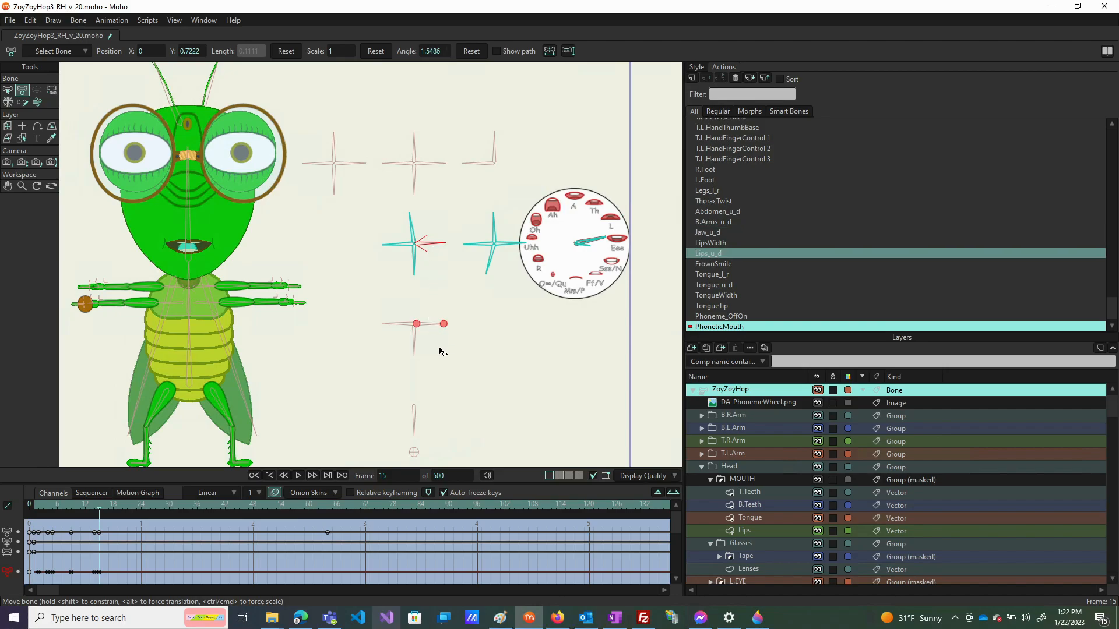
At frame 20, key the existing angles of the LipsWidth, Jaw_u_d, FrownSmile and Lips_u_d bones to hold the pose
{"action": "left_click", "coordinate": [126, 508]}
{"action": "left_click", "coordinate": [122, 508]}
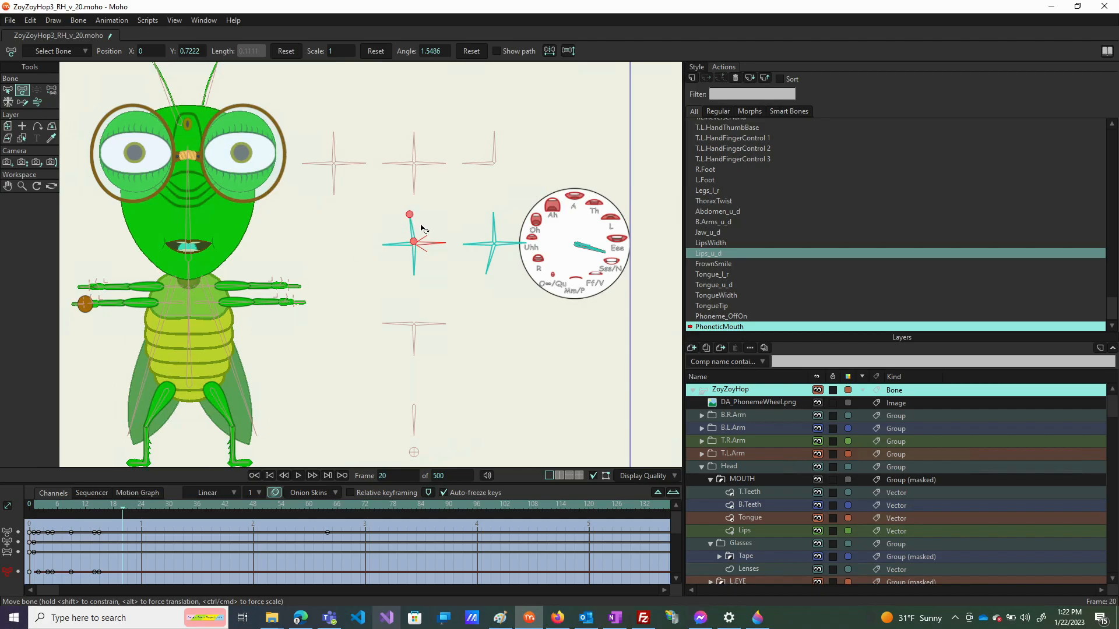
{"action": "left_click_drag", "start_coordinate": [412, 232], "coordinate": [402, 246]}
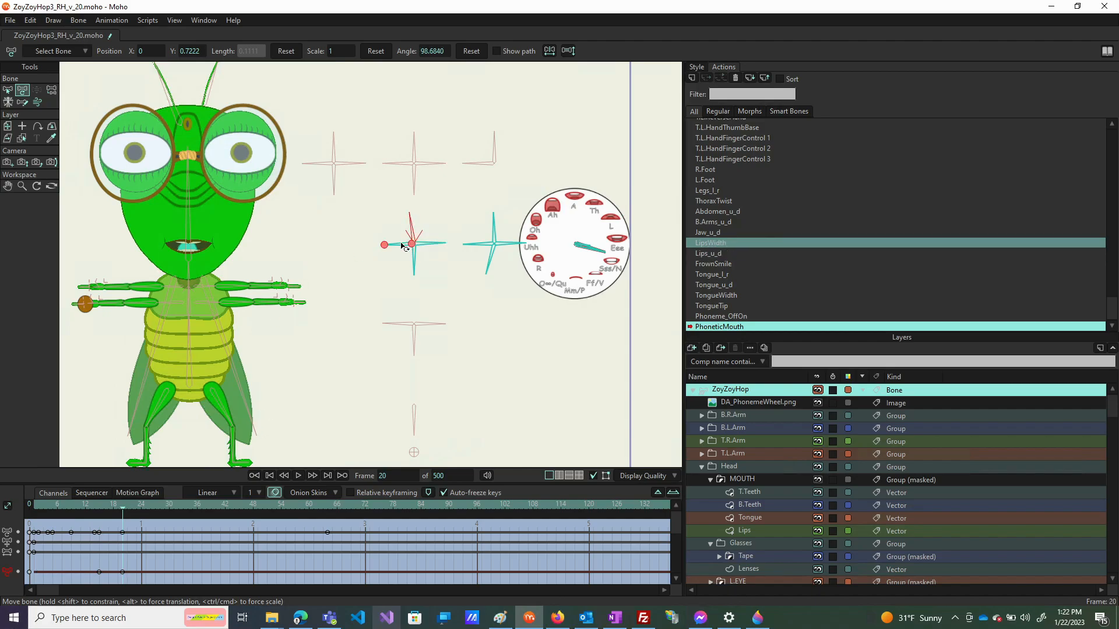
{"action": "left_click", "coordinate": [405, 242]}
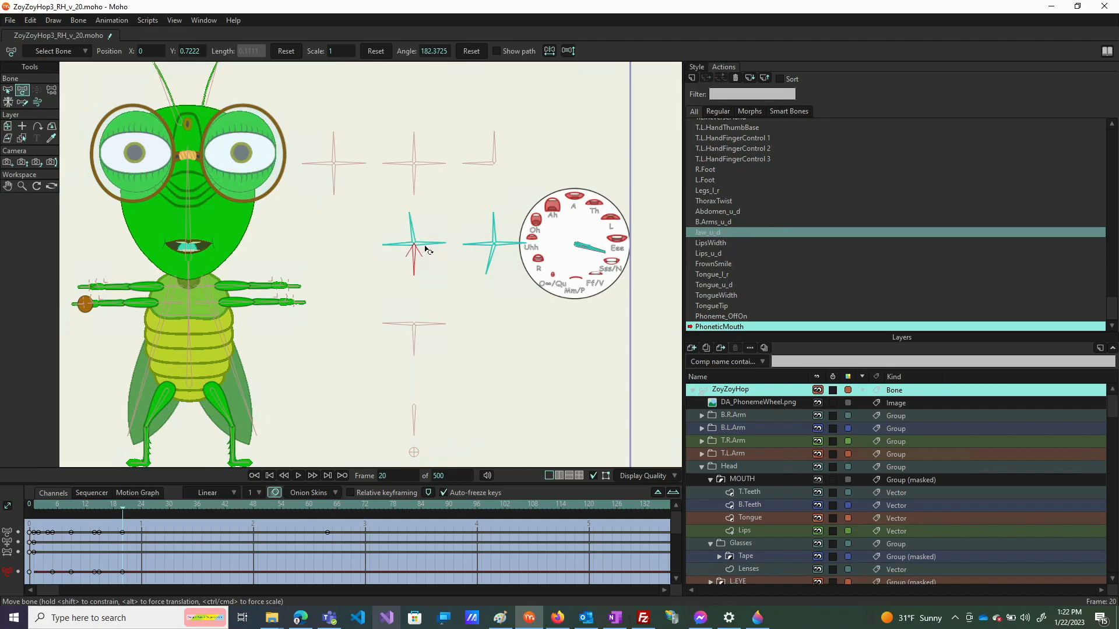
{"action": "left_click", "coordinate": [426, 247]}
At frame 20, key the existing angles of the TongueWidth, Tongue_u_d, Tongue_l_r and TongueTip bones to hold the tongue pose
{"action": "left_click", "coordinate": [486, 261]}
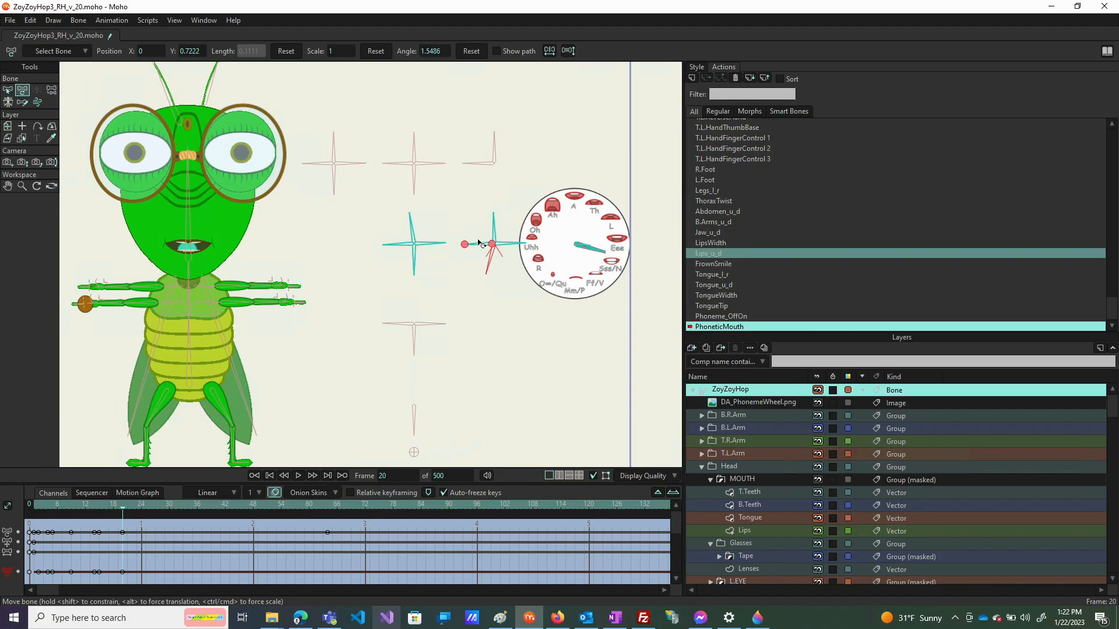
{"action": "left_click", "coordinate": [479, 245]}
{"action": "left_click", "coordinate": [489, 236]}
{"action": "left_click", "coordinate": [491, 233]}
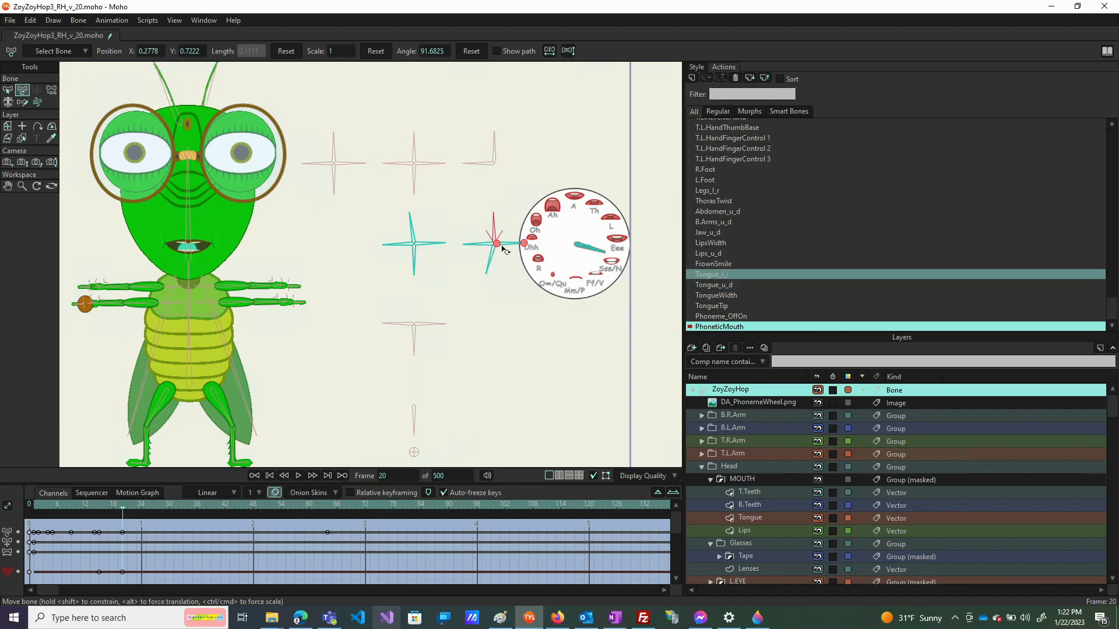
{"action": "left_click", "coordinate": [508, 245]}
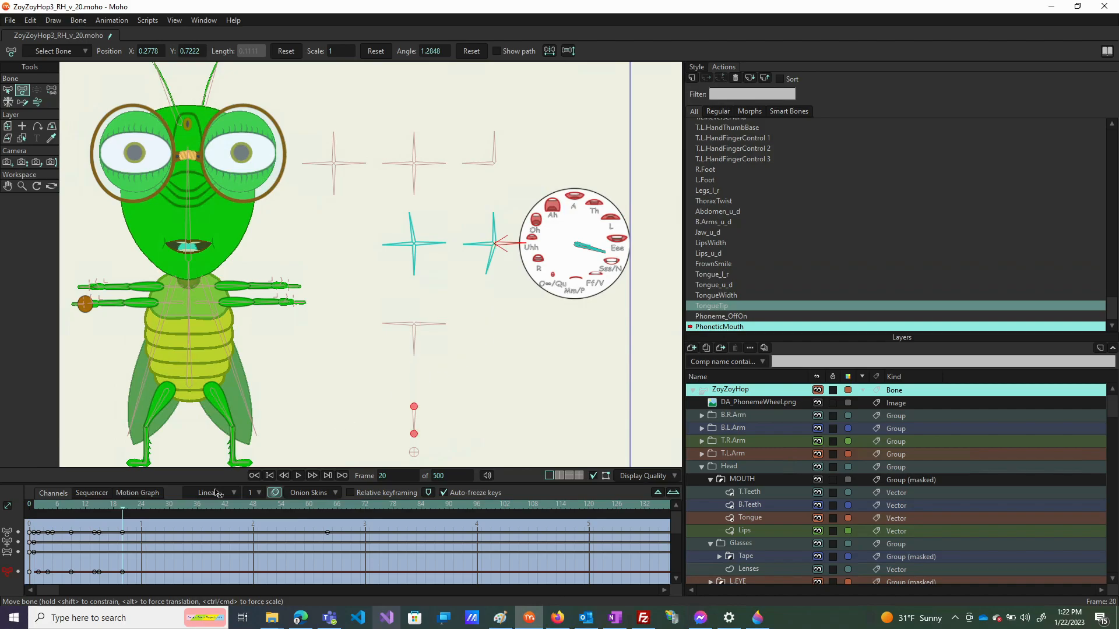
At frame 21, swing the Jaw_u_d bone upward and rotate Lips_u_d to about -0.04 and LipsWidth to about 92.57 degrees
{"action": "left_click", "coordinate": [130, 513]}
{"action": "left_click_drag", "start_coordinate": [399, 249], "coordinate": [413, 224]}
{"action": "left_click", "coordinate": [433, 248]}
{"action": "left_click", "coordinate": [412, 228]}
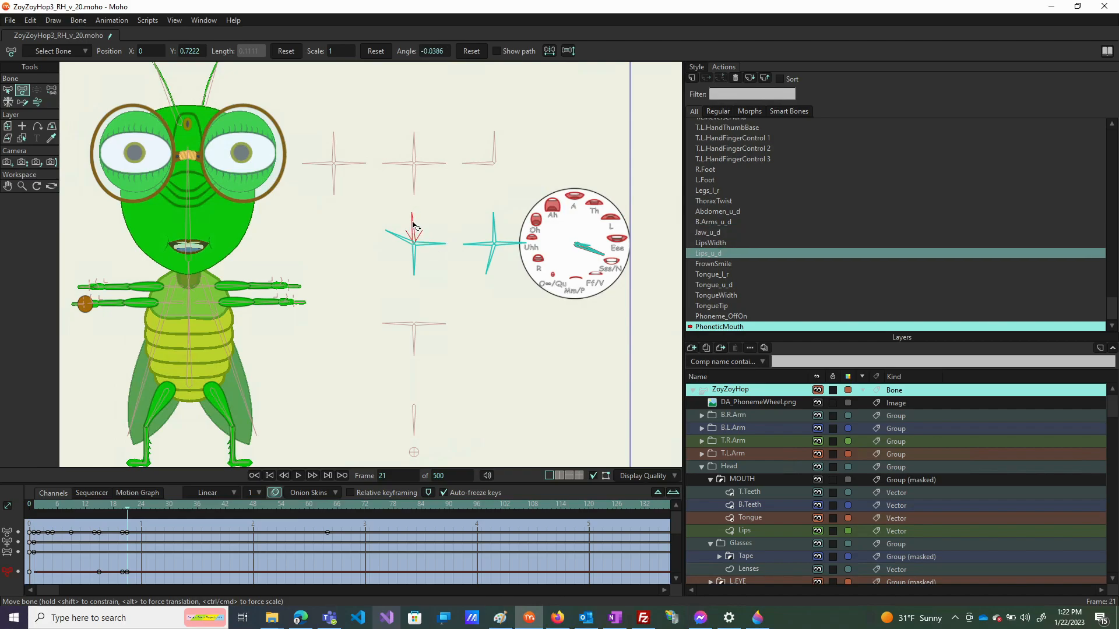
At frame 21, rotate the FrownSmile bone to about 272.69 degrees and fine-tune Jaw_u_d to about 159.92 degrees
{"action": "left_click", "coordinate": [413, 265]}
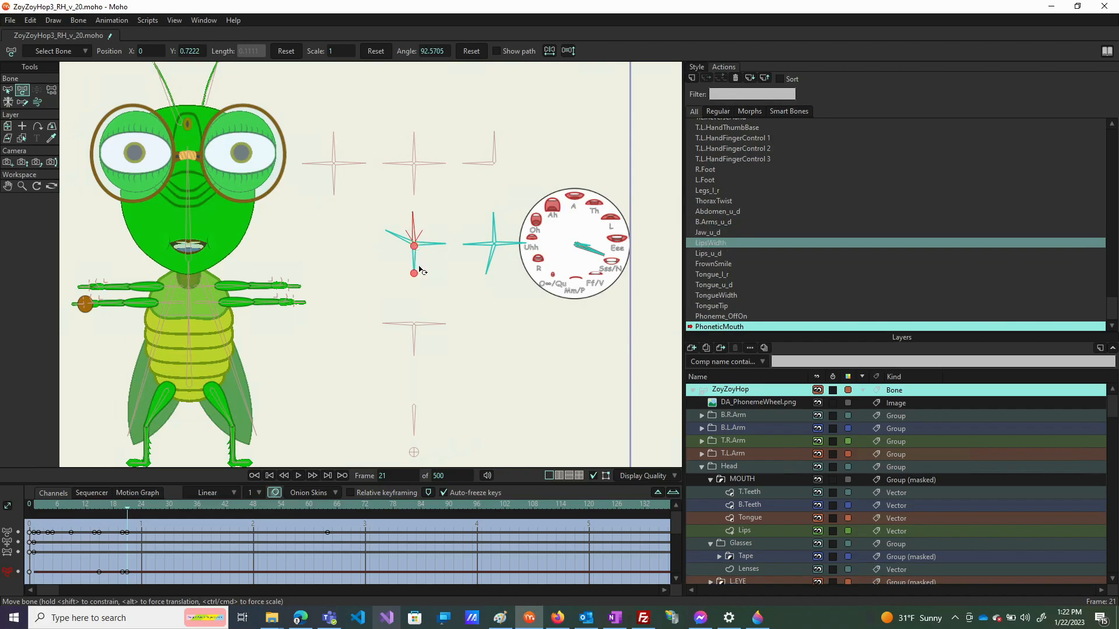
{"action": "left_click_drag", "start_coordinate": [420, 268], "coordinate": [422, 266]}
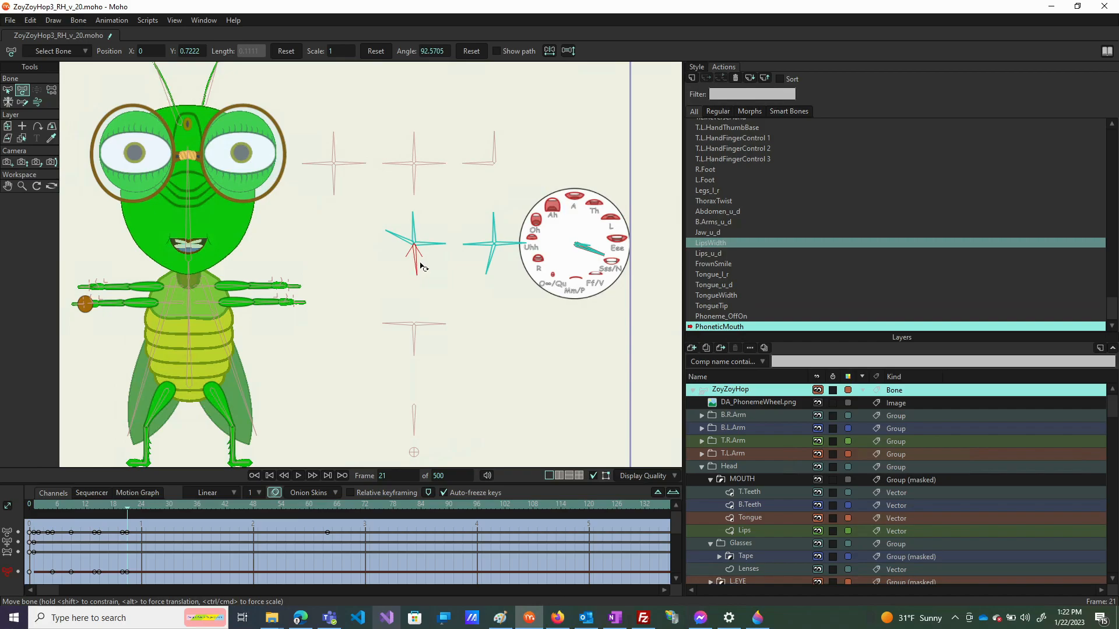
{"action": "left_click_drag", "start_coordinate": [422, 266], "coordinate": [421, 270]}
{"action": "left_click_drag", "start_coordinate": [421, 269], "coordinate": [423, 270]}
{"action": "left_click", "coordinate": [443, 322]}
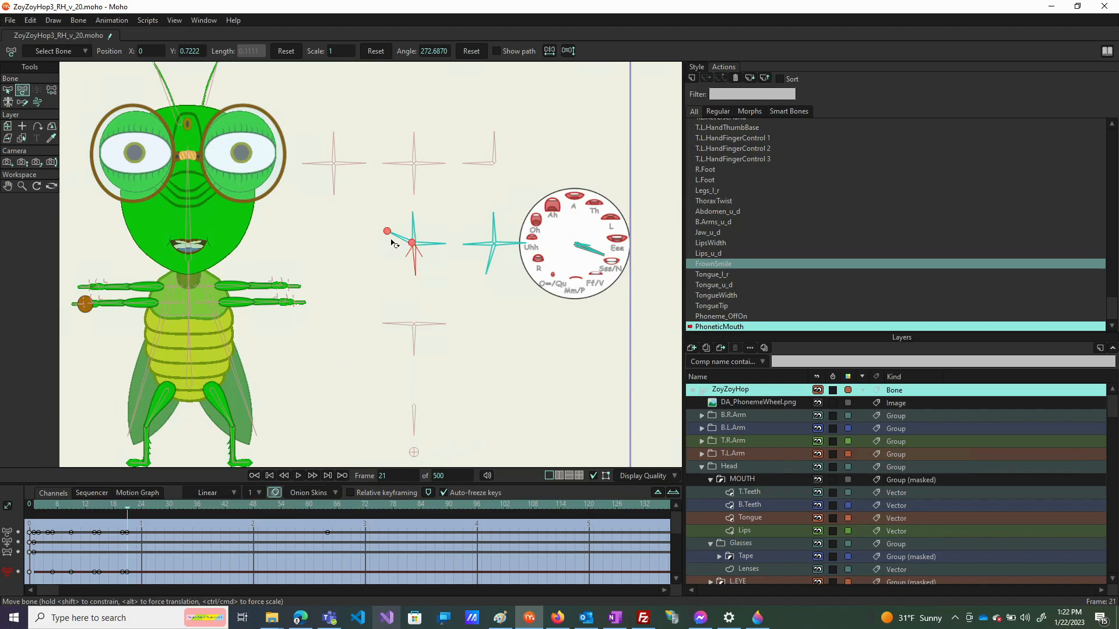
{"action": "left_click", "coordinate": [396, 240]}
{"action": "left_click_drag", "start_coordinate": [396, 239], "coordinate": [395, 240]}
{"action": "left_click", "coordinate": [380, 403]}
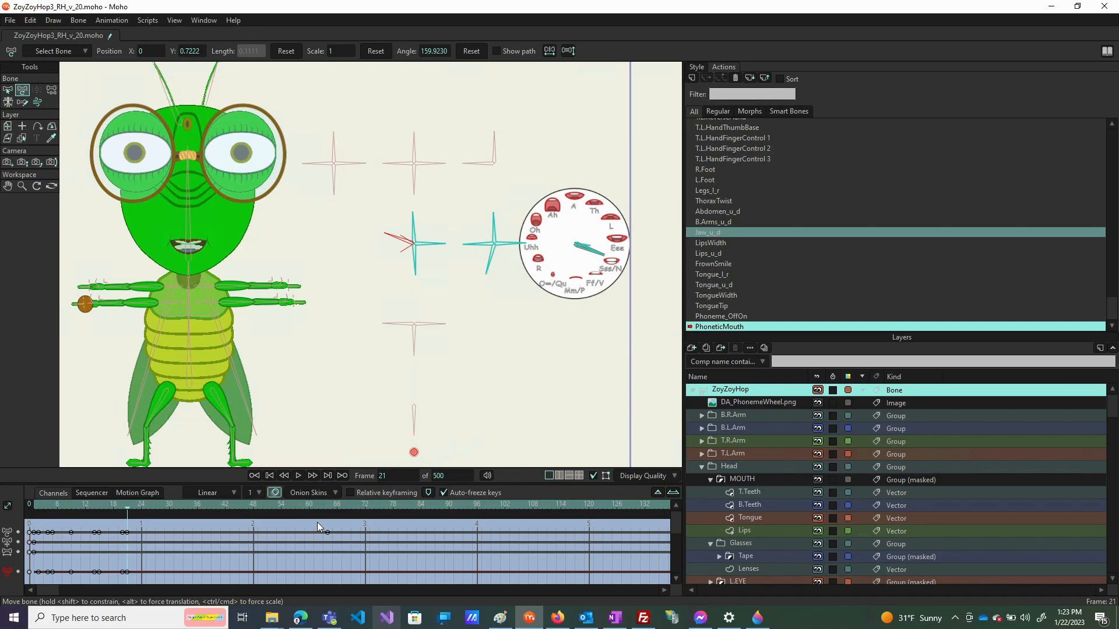
At frame 25, key the existing angles of the LipsWidth and Jaw_u_d bones to hold the pose
{"action": "left_click_drag", "start_coordinate": [127, 506], "coordinate": [146, 514]}
{"action": "left_click_drag", "start_coordinate": [398, 242], "coordinate": [402, 239]}
{"action": "left_click", "coordinate": [402, 242]}
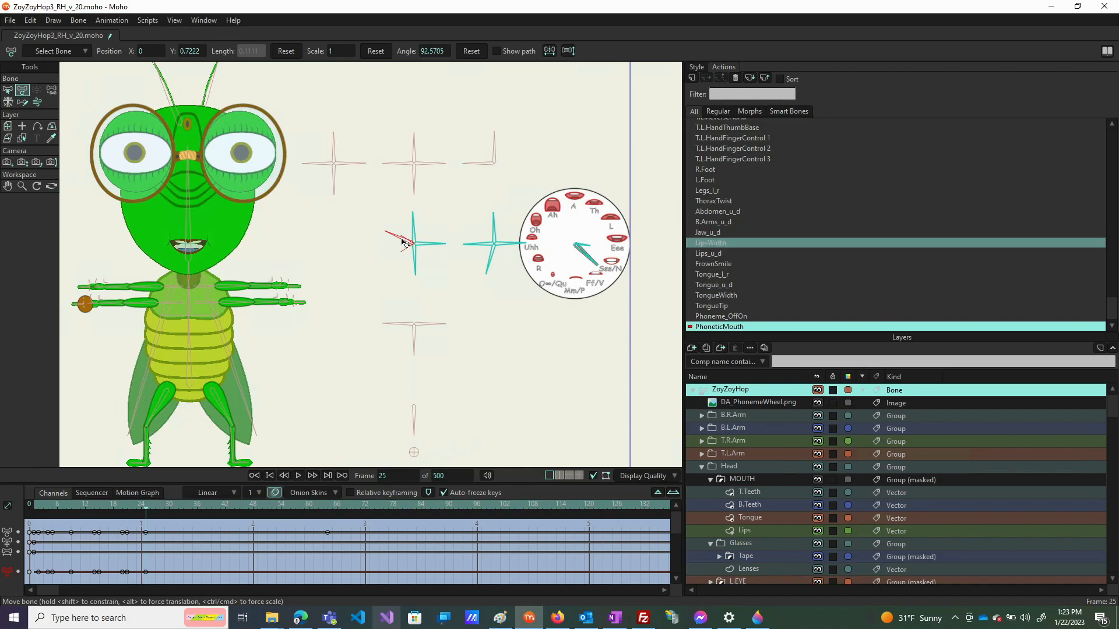
Key the jaw, lip, smile and tongue control bones in their current pose at frame 25
{"action": "left_click", "coordinate": [436, 245]}
{"action": "left_click", "coordinate": [432, 244]}
{"action": "left_click", "coordinate": [414, 258]}
{"action": "left_click", "coordinate": [493, 259]}
{"action": "left_click", "coordinate": [475, 244]}
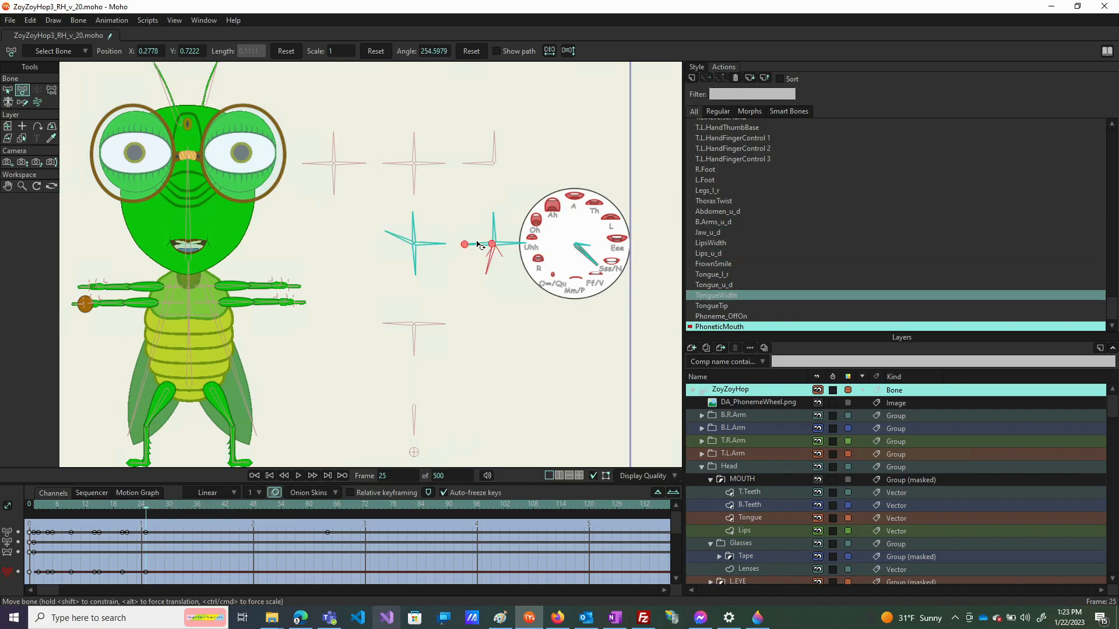
{"action": "left_click", "coordinate": [495, 233]}
{"action": "left_click", "coordinate": [506, 243]}
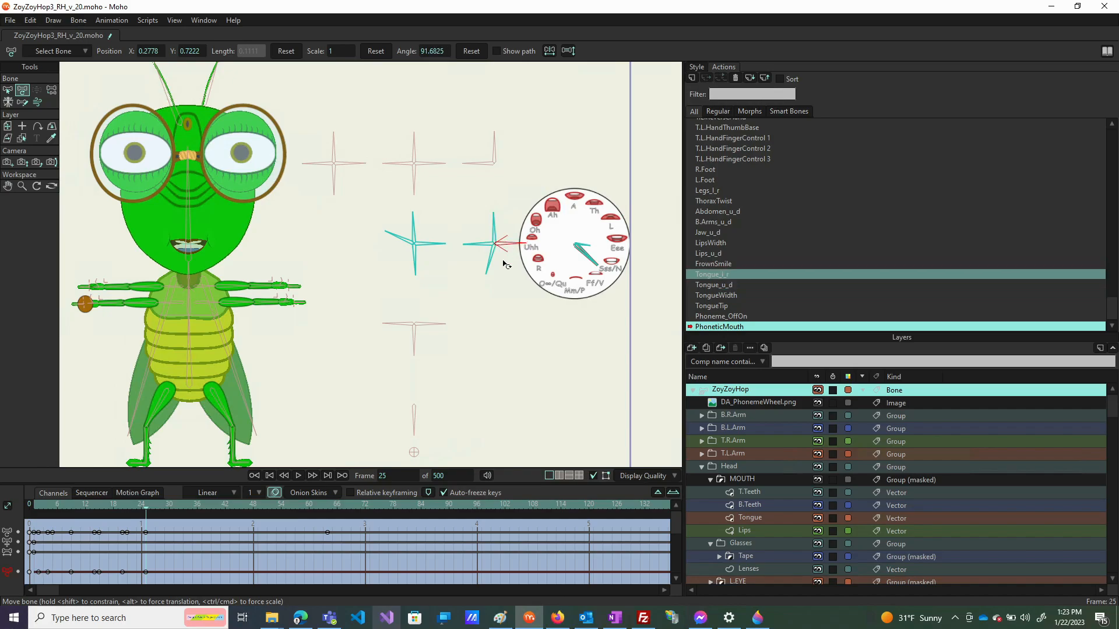
At frame 26, rotate the Lips_u_d control bone to about 14.6° and the Jaw_u_d control bone to about 188°
{"action": "left_click", "coordinate": [156, 508]}
{"action": "left_click", "coordinate": [152, 506]}
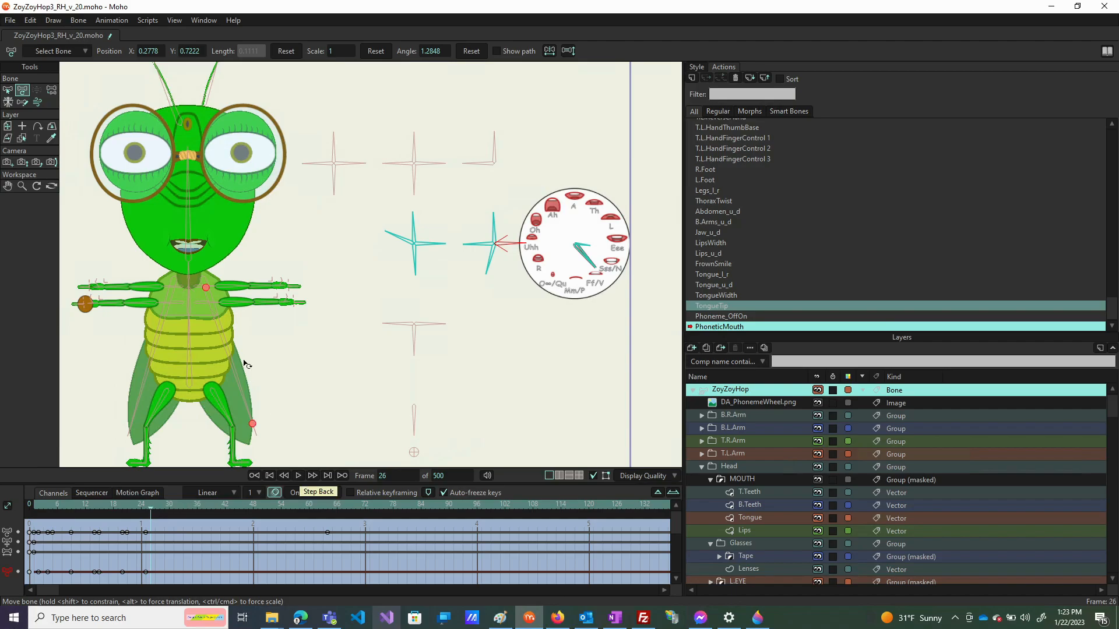
{"action": "left_click_drag", "start_coordinate": [438, 261], "coordinate": [436, 246]}
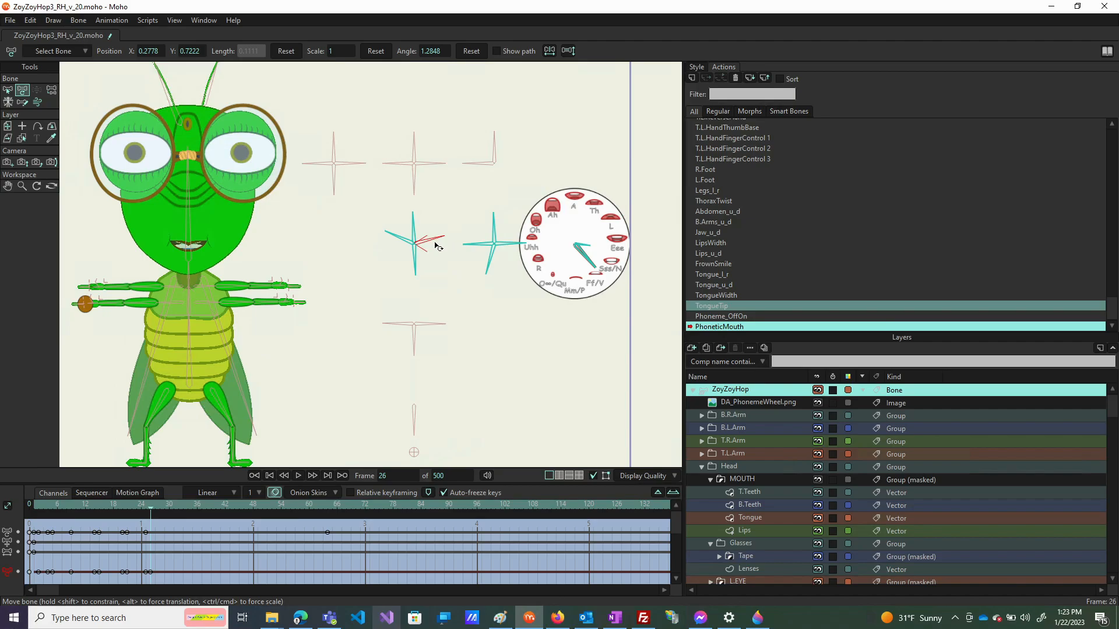
{"action": "left_click", "coordinate": [406, 240]}
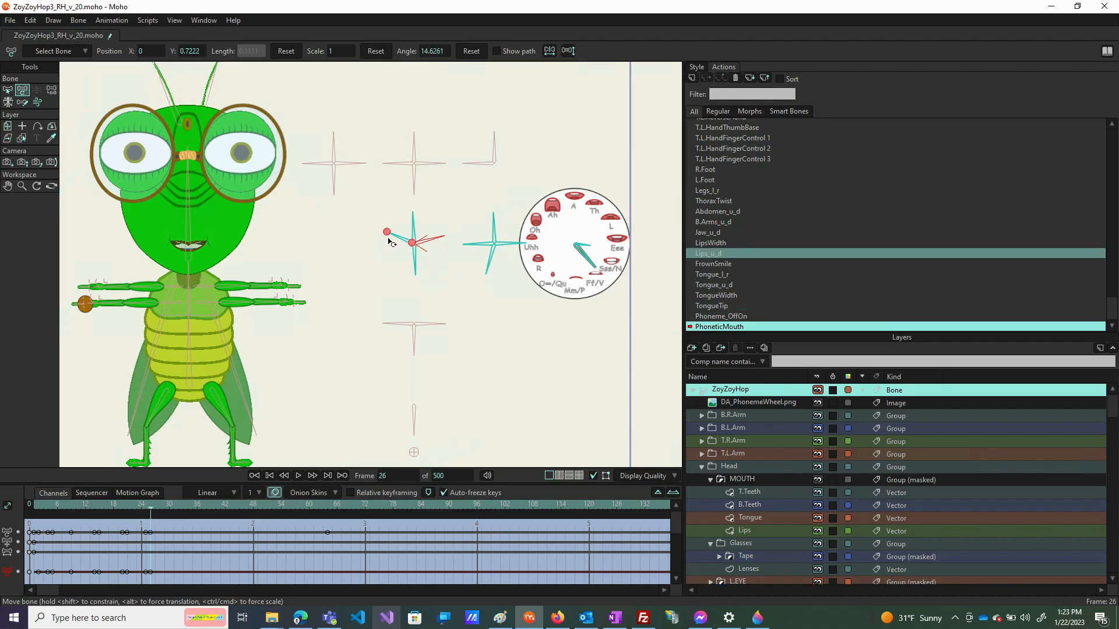
{"action": "left_click_drag", "start_coordinate": [397, 241], "coordinate": [397, 247]}
{"action": "left_click", "coordinate": [443, 274]}
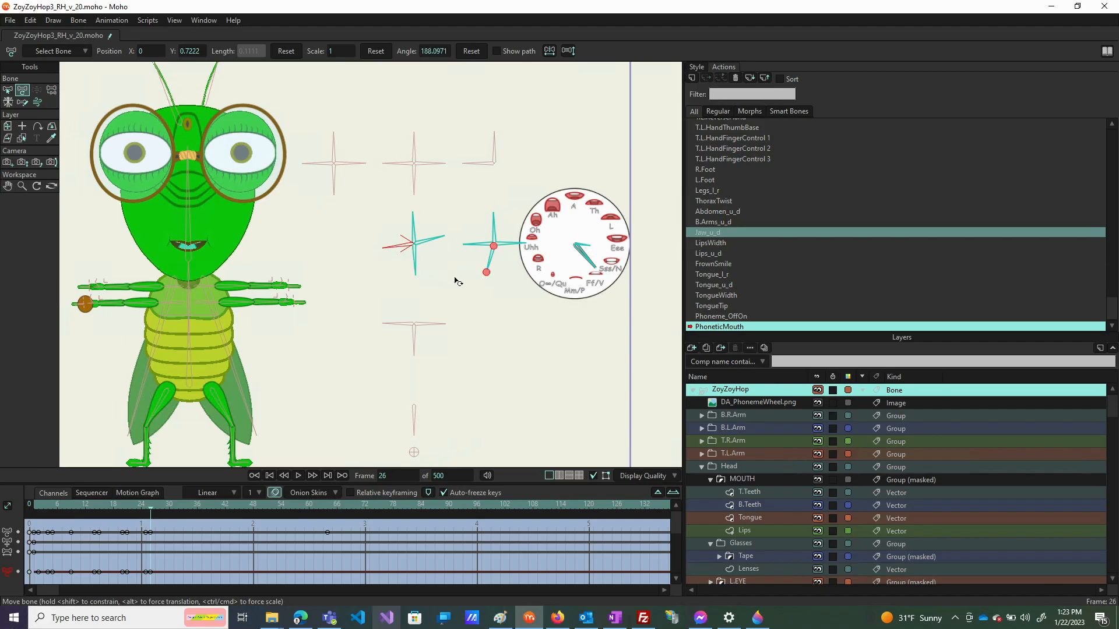
At frame 26, rotate Lips_u_d to about 1.7° and FrownSmile to about 258°, and swing the Jaw_u_d bone upward to close the jaw
{"action": "left_click", "coordinate": [438, 238]}
{"action": "left_click", "coordinate": [415, 267]}
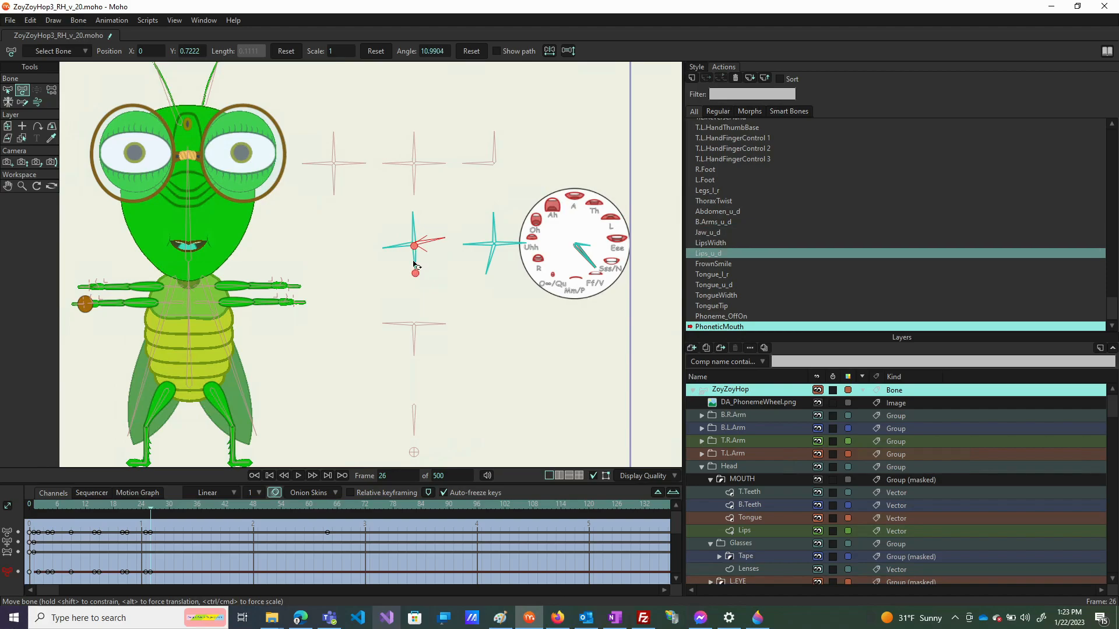
{"action": "left_click_drag", "start_coordinate": [414, 264], "coordinate": [435, 248]}
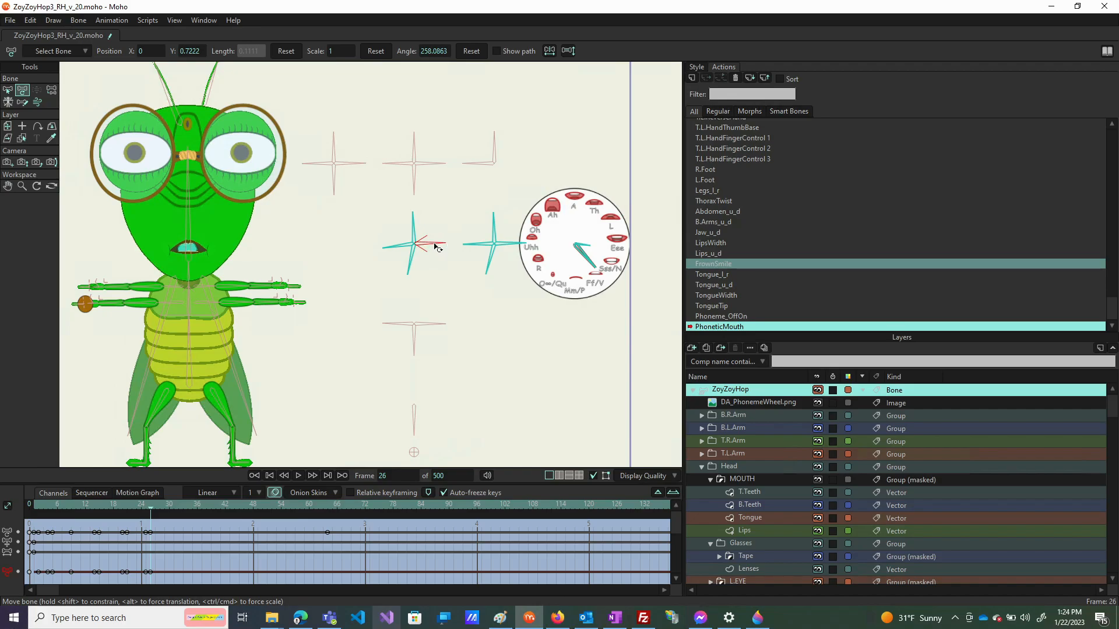
{"action": "left_click", "coordinate": [426, 252]}
{"action": "left_click_drag", "start_coordinate": [427, 263], "coordinate": [398, 236]}
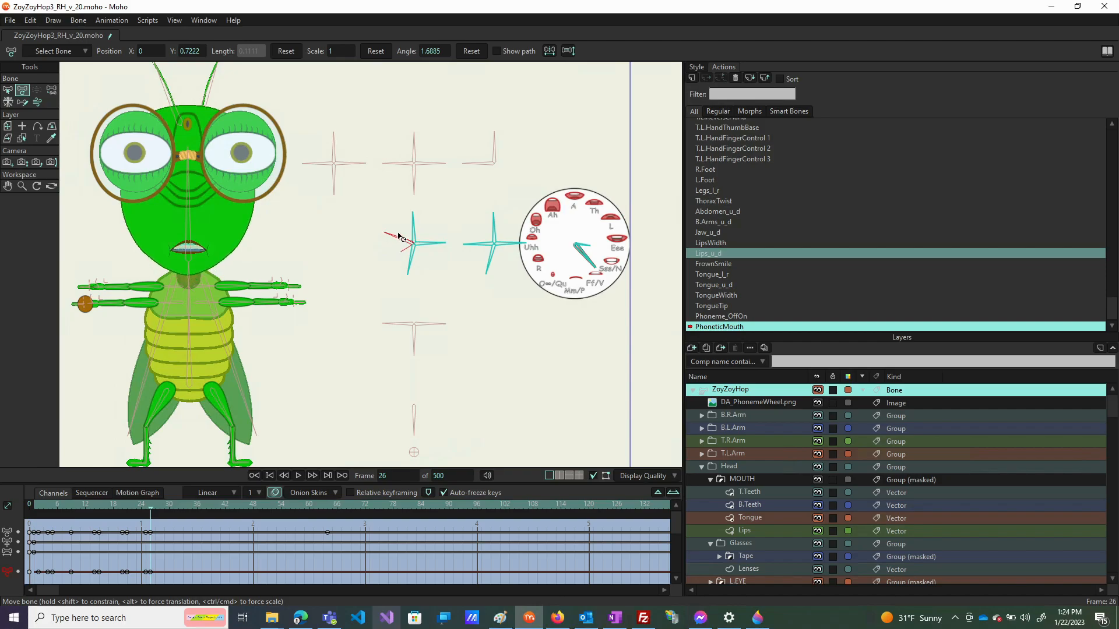
Refine the frame 26 mouth shape by adjusting Lips_u_d and rotating Jaw_u_d to about 162° and FrownSmile to about 260°
{"action": "left_click", "coordinate": [432, 243]}
{"action": "left_click_drag", "start_coordinate": [431, 243], "coordinate": [440, 244]}
{"action": "left_click", "coordinate": [392, 238]}
{"action": "left_click_drag", "start_coordinate": [392, 238], "coordinate": [412, 262]}
{"action": "left_click", "coordinate": [412, 254]}
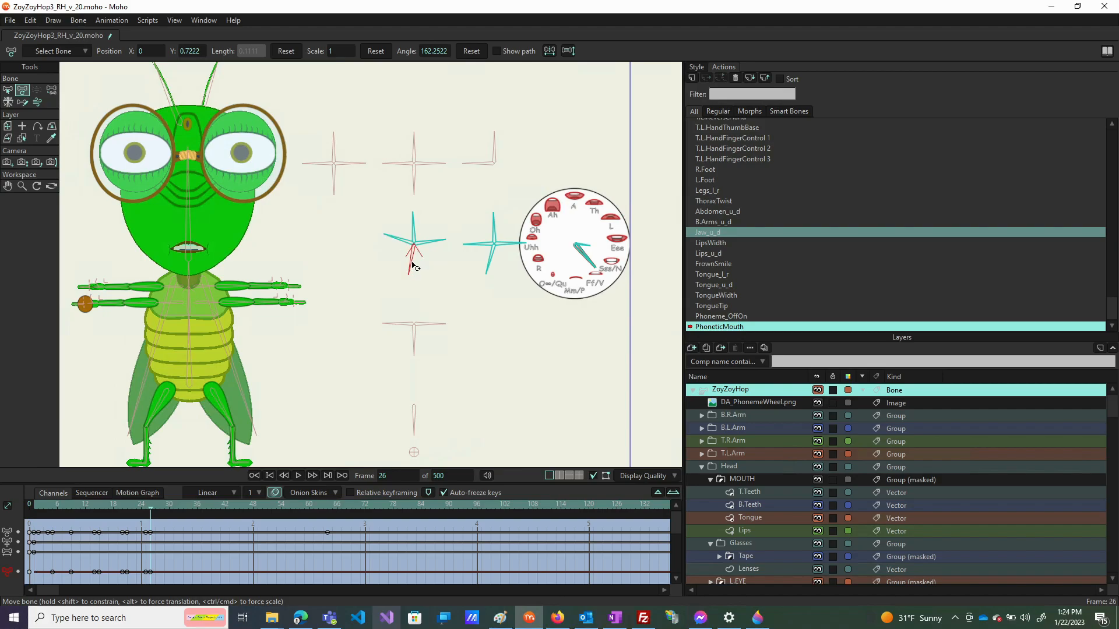
{"action": "left_click", "coordinate": [446, 320]}
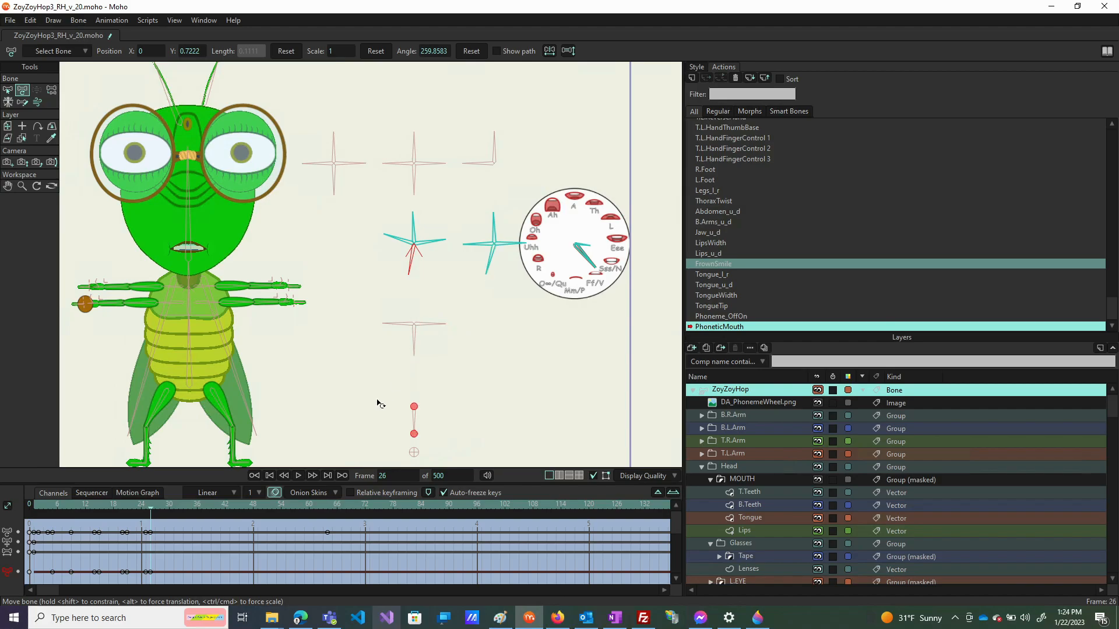
Hold the mouth shape by keying the jaw, lip, smile and tongue control bones in their current pose at frame 30
{"action": "left_click", "coordinate": [166, 505]}
{"action": "left_click_drag", "start_coordinate": [165, 505], "coordinate": [171, 506]}
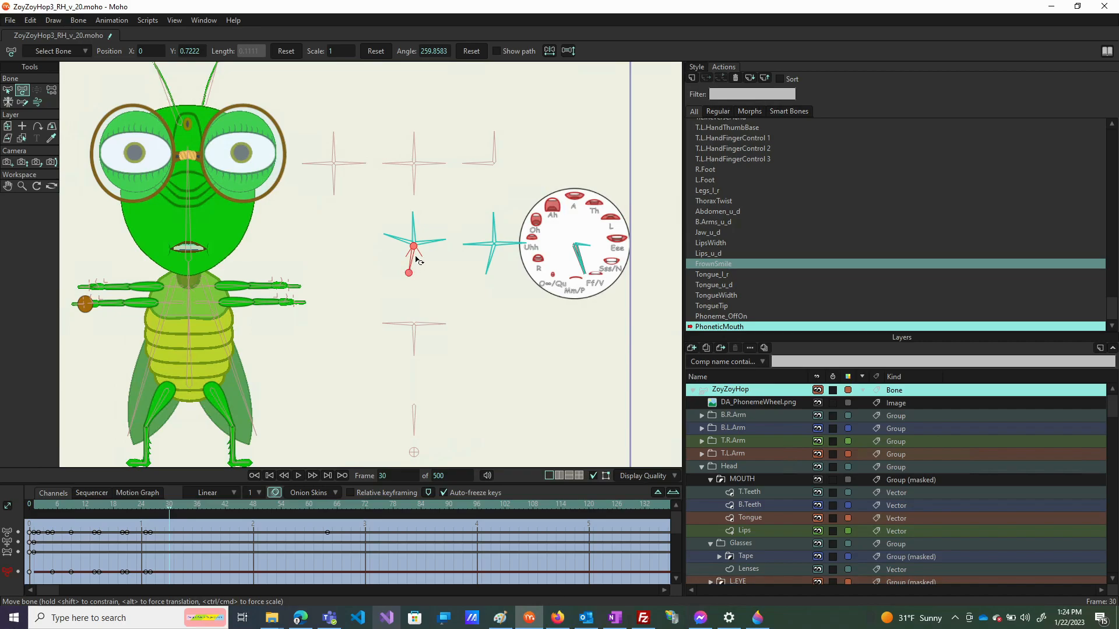
{"action": "left_click_drag", "start_coordinate": [416, 260], "coordinate": [415, 227]}
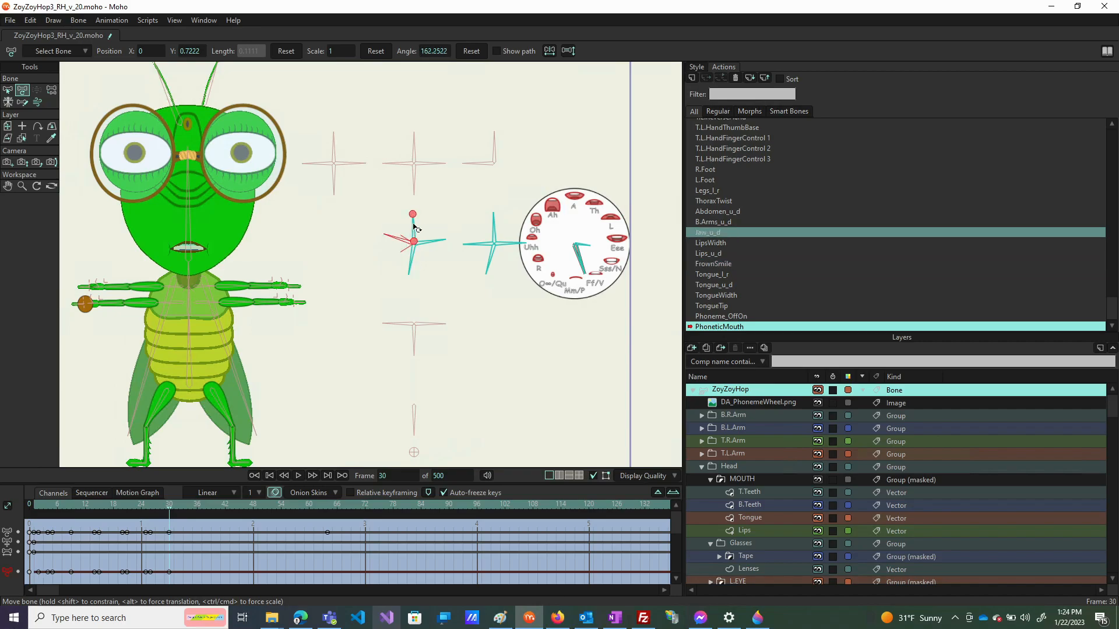
{"action": "left_click", "coordinate": [425, 241]}
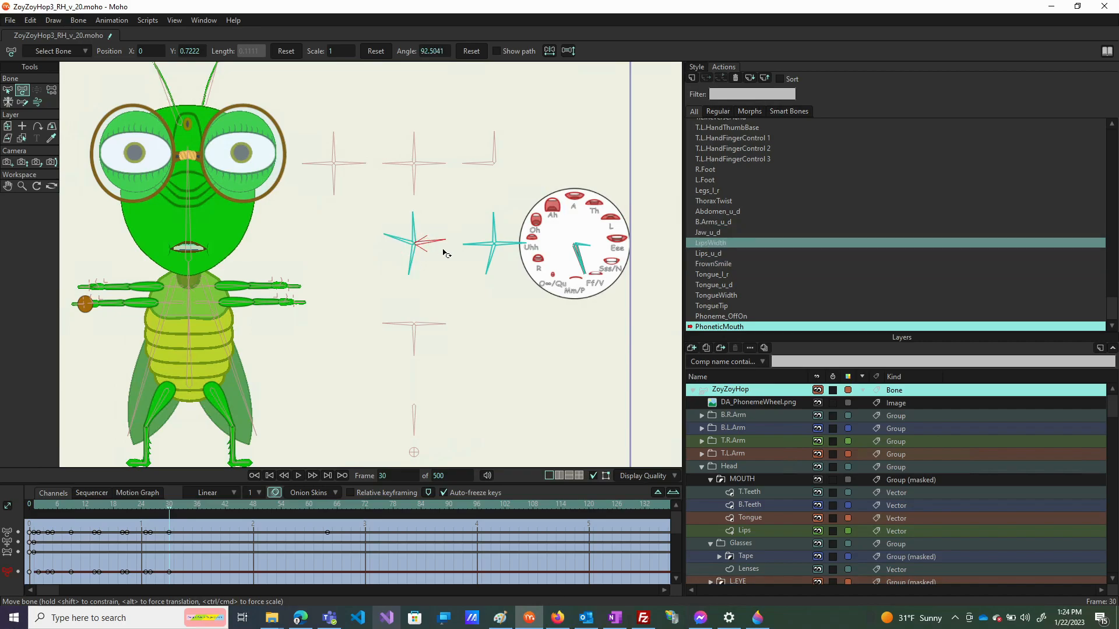
{"action": "left_click", "coordinate": [476, 248]}
{"action": "left_click", "coordinate": [492, 234]}
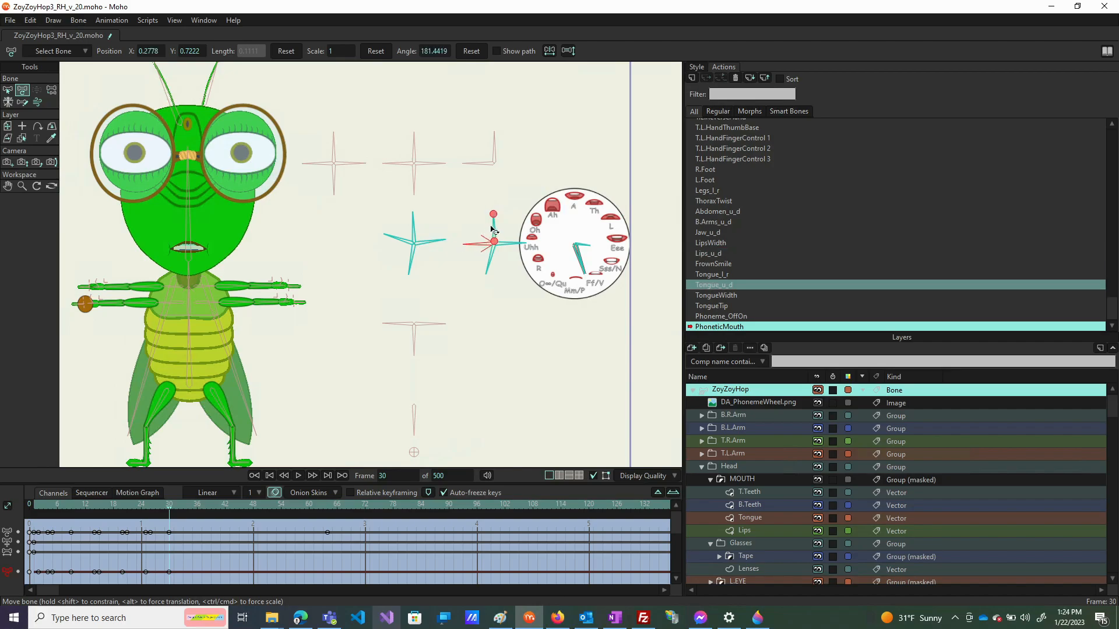
{"action": "left_click", "coordinate": [493, 233]}
{"action": "left_click", "coordinate": [491, 262]}
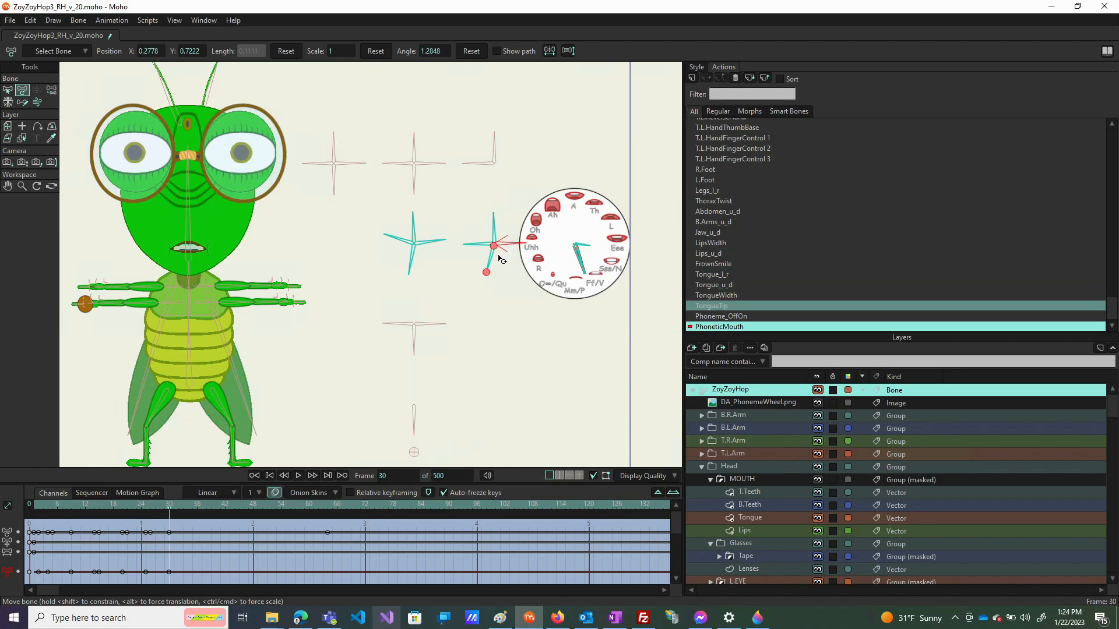
{"action": "left_click", "coordinate": [490, 262]}
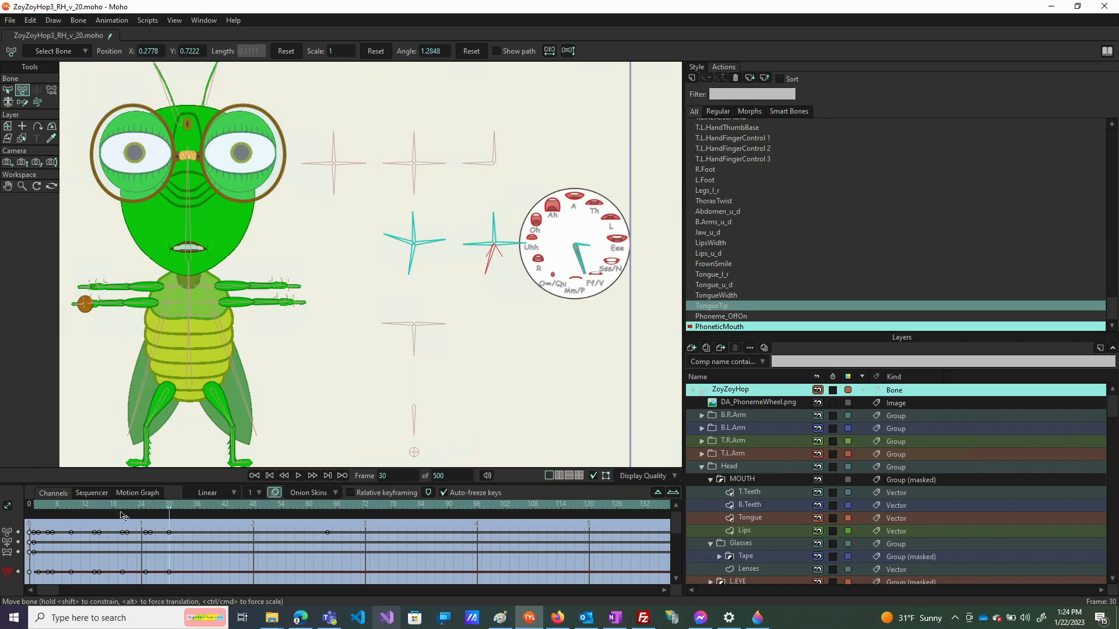
At frame 31, close the lips for the Mm/P phoneme by rotating Lips_u_d to 32° and FrownSmile to about 259°
{"action": "left_click", "coordinate": [175, 506]}
{"action": "left_click_drag", "start_coordinate": [491, 251], "coordinate": [404, 287]}
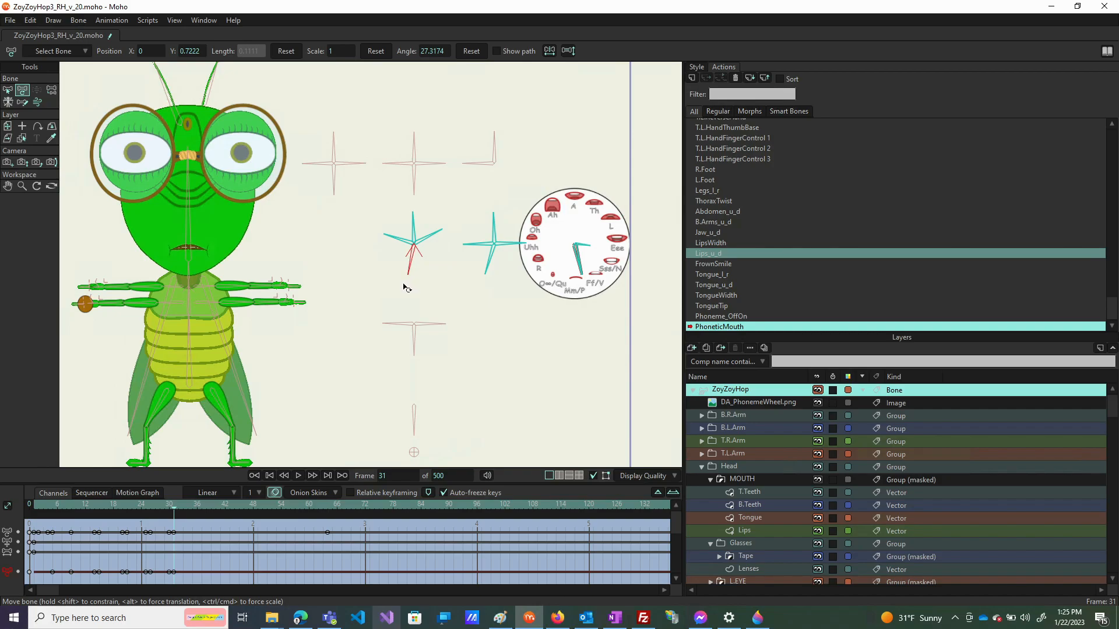
{"action": "left_click_drag", "start_coordinate": [433, 238], "coordinate": [423, 225]}
Hold the closed-lip shape by keying all jaw, lip, smile and tongue control bones unchanged at frame 36
{"action": "left_click_drag", "start_coordinate": [190, 505], "coordinate": [197, 507]}
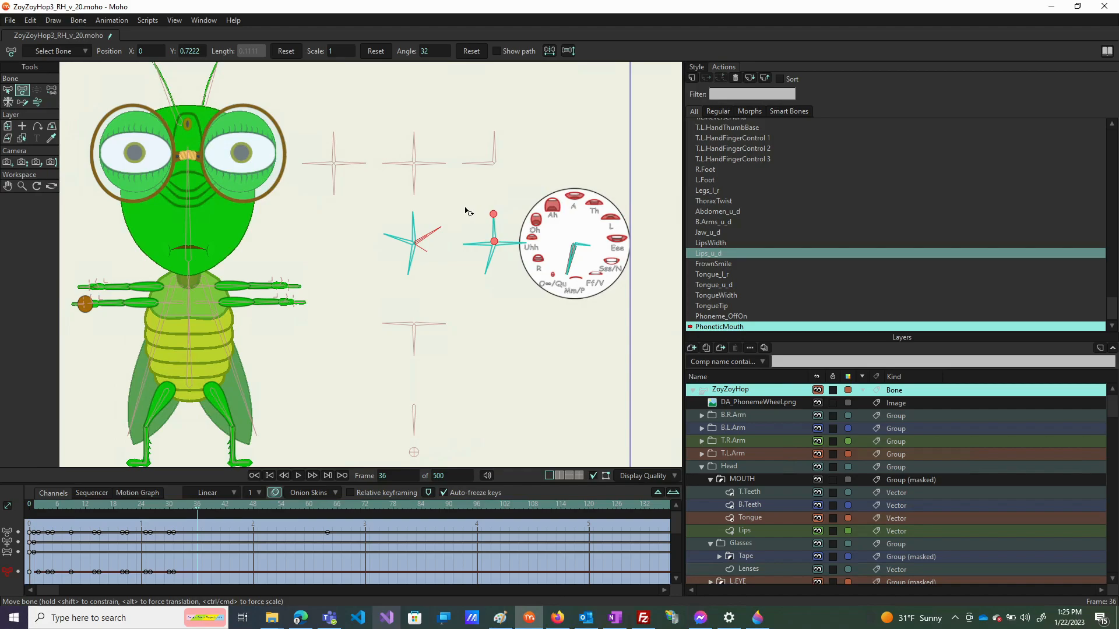
{"action": "left_click_drag", "start_coordinate": [429, 240], "coordinate": [412, 234]}
{"action": "left_click", "coordinate": [399, 238]}
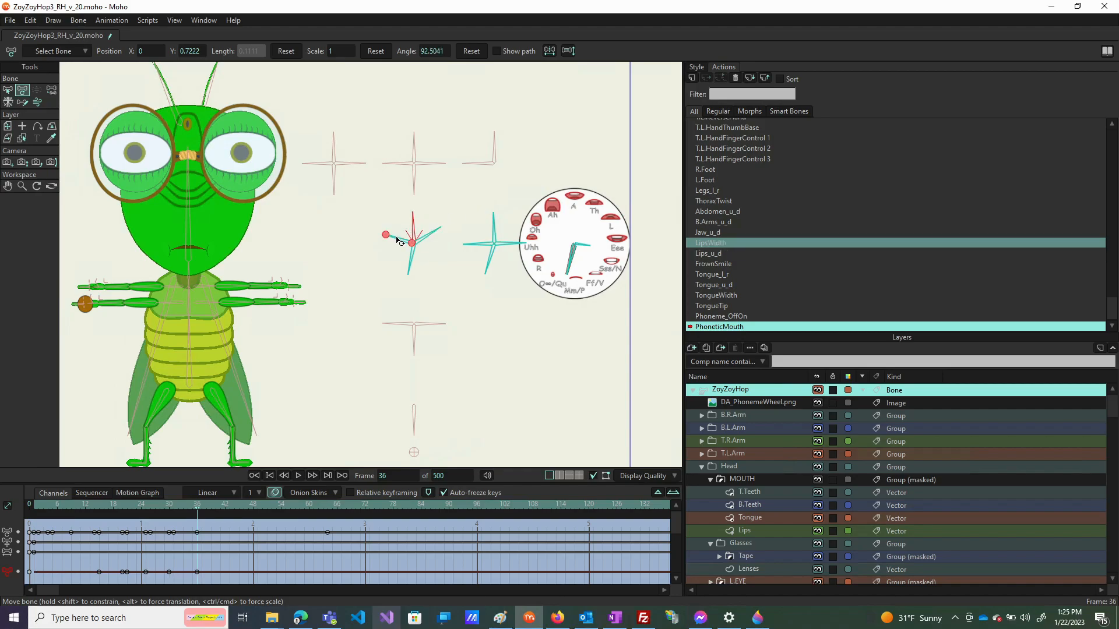
{"action": "left_click", "coordinate": [409, 267]}
{"action": "left_click", "coordinate": [426, 239]}
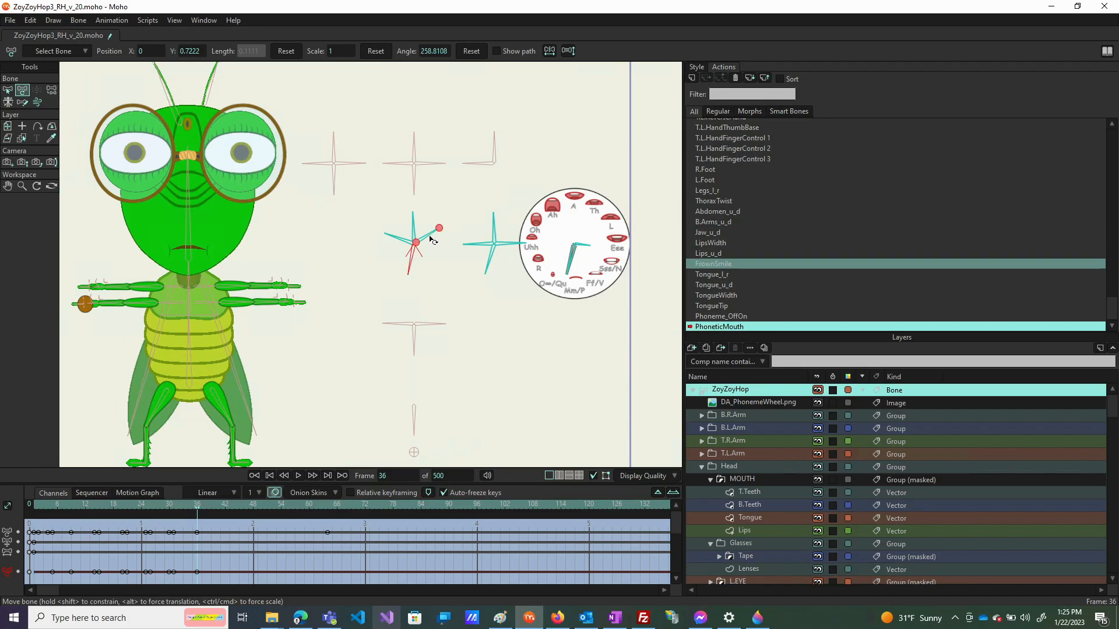
{"action": "left_click", "coordinate": [495, 234]}
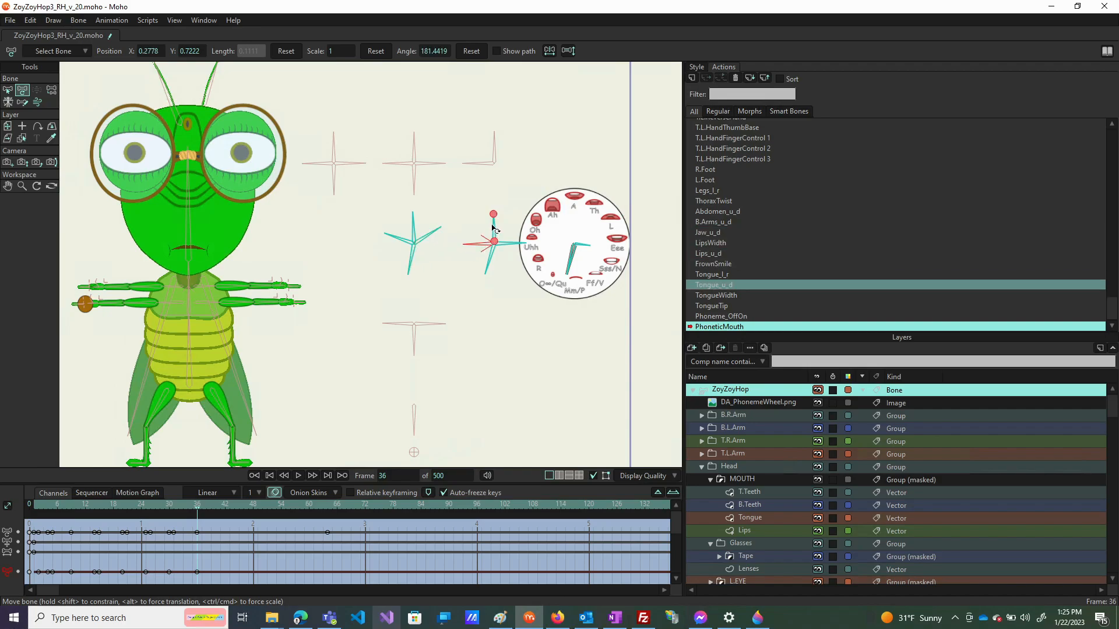
{"action": "left_click", "coordinate": [492, 257]}
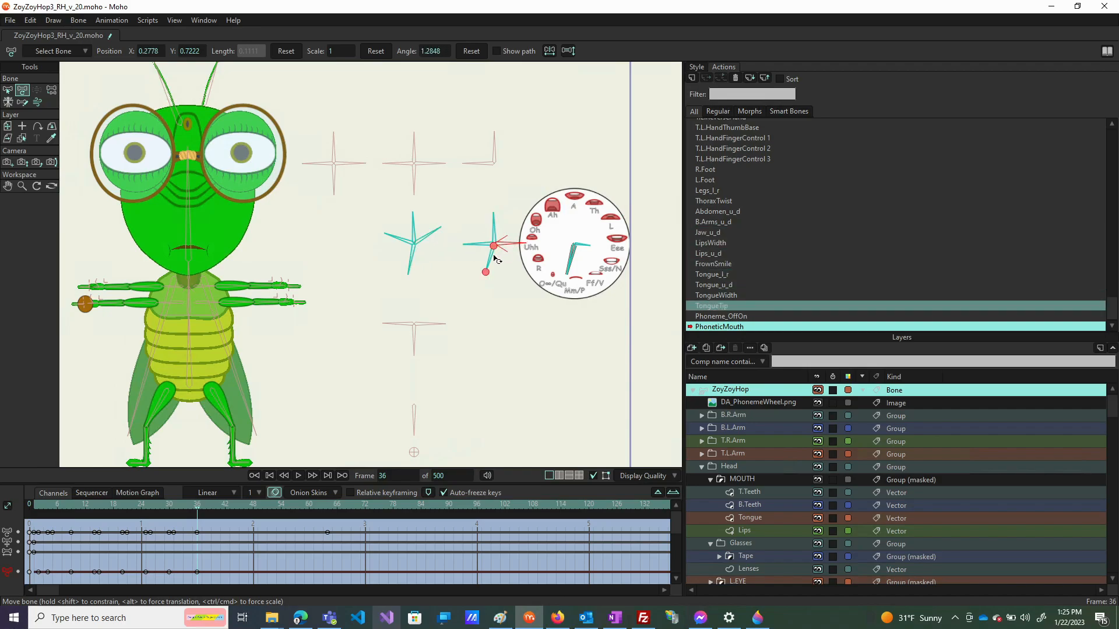
{"action": "left_click", "coordinate": [495, 262]}
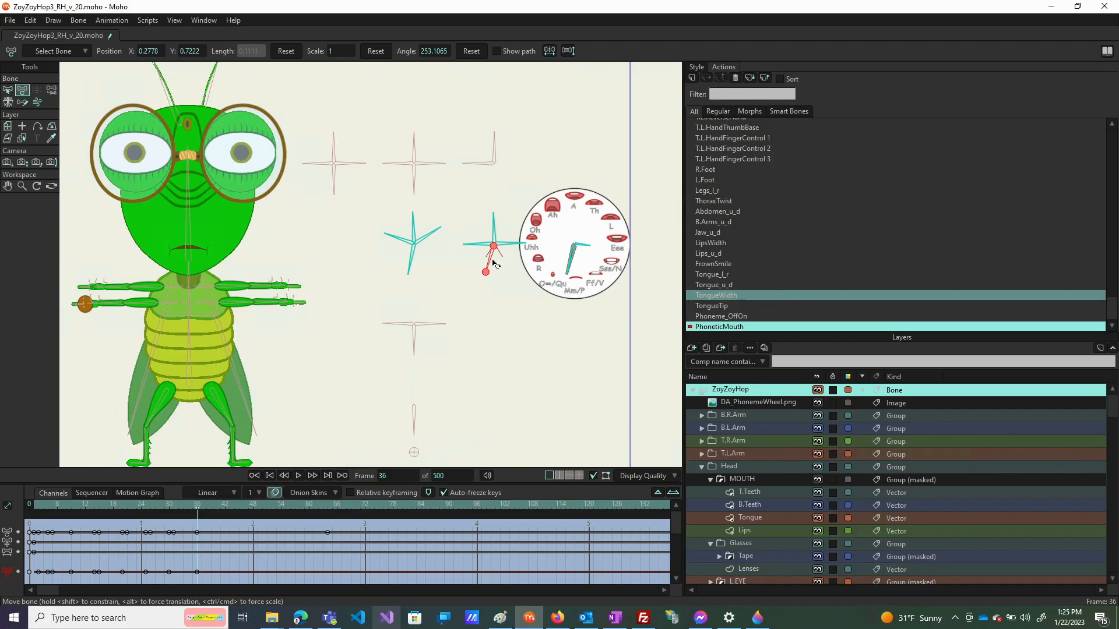
At frame 37, shape the narrow Oo/Qu mouth by rotating Jaw_u_d to about 197°, LipsWidth to about 68° and Lips_u_d to about -10°
{"action": "left_click", "coordinate": [202, 511]}
{"action": "left_click_drag", "start_coordinate": [430, 237], "coordinate": [397, 256]}
{"action": "left_click", "coordinate": [417, 221]}
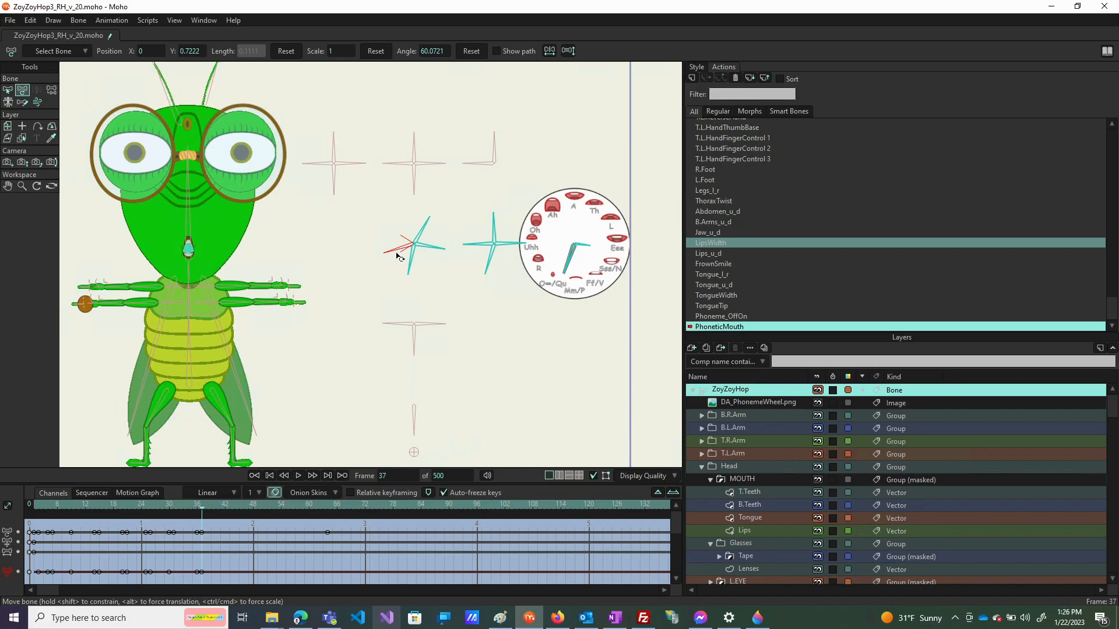
{"action": "left_click", "coordinate": [401, 260]}
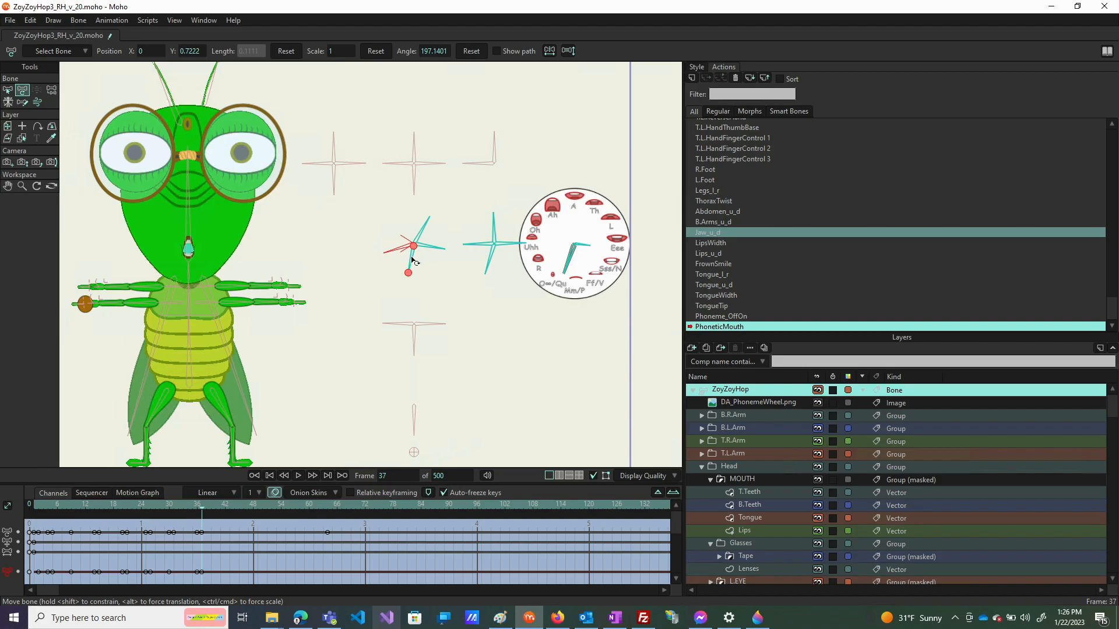
{"action": "left_click_drag", "start_coordinate": [412, 259], "coordinate": [420, 229]}
Pose the tongue at frame 37 by rotating Tongue_u_d to about 195° and TongueTip to 32°
{"action": "left_click_drag", "start_coordinate": [490, 242], "coordinate": [485, 246]}
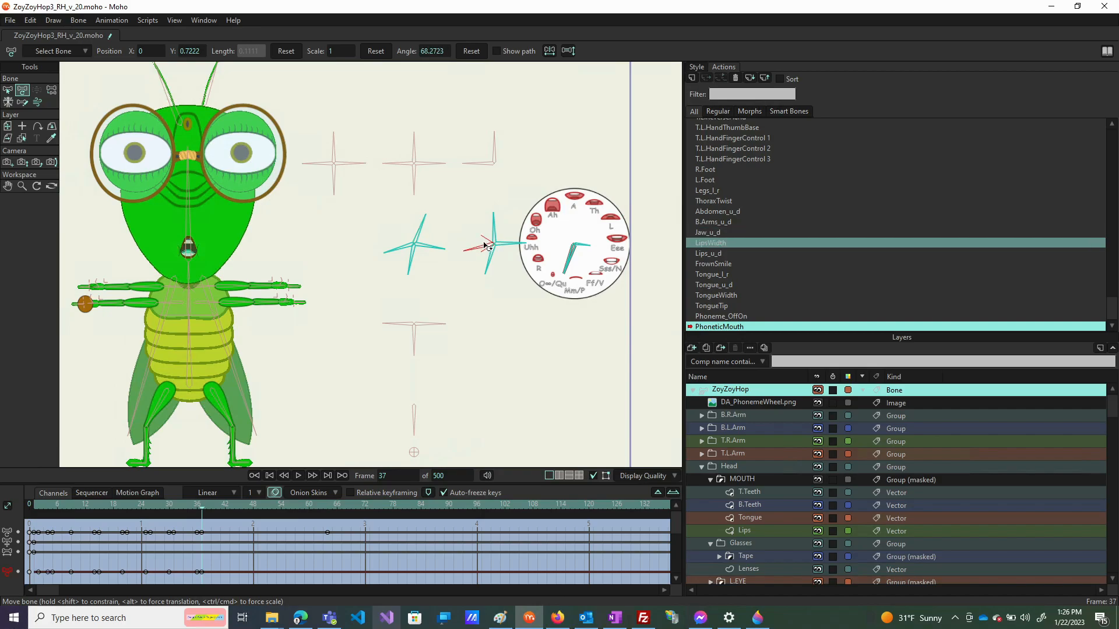
{"action": "left_click", "coordinate": [503, 246]}
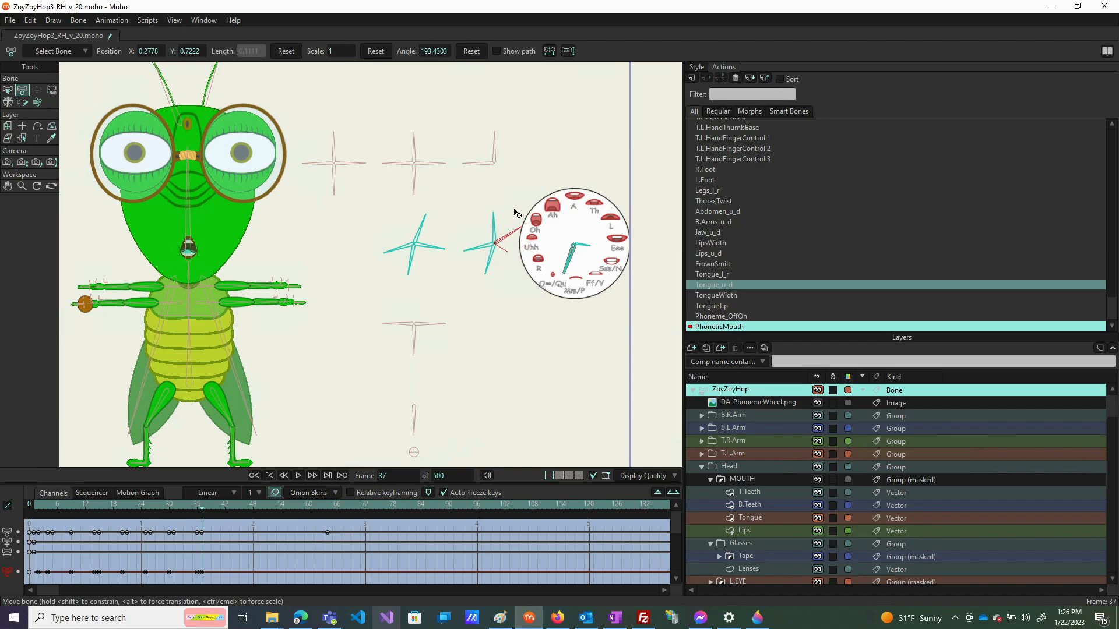
{"action": "left_click", "coordinate": [489, 261]}
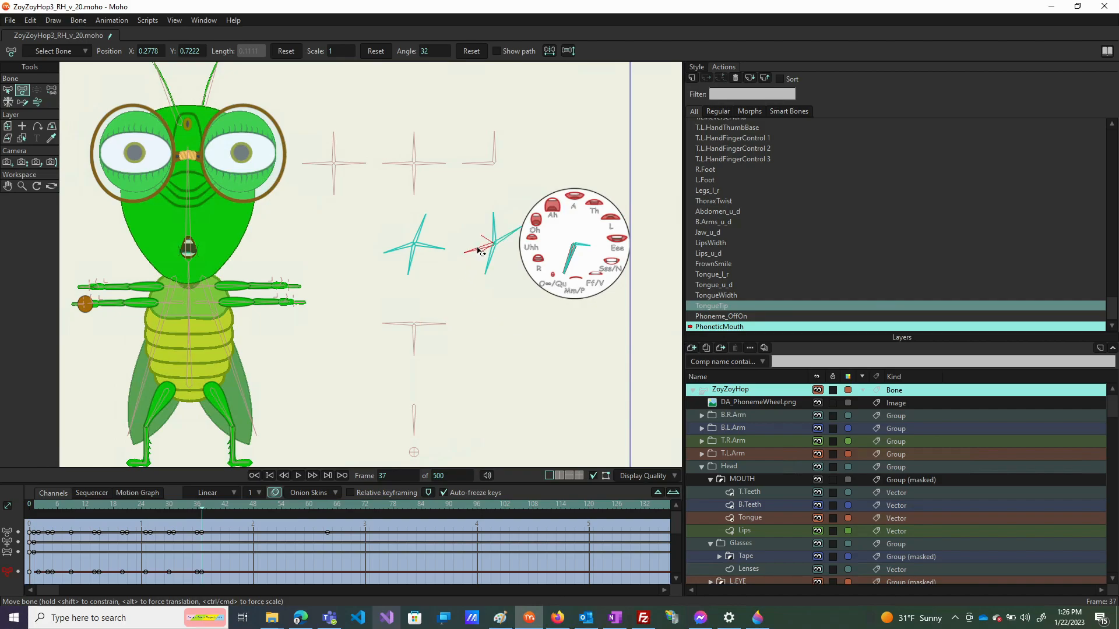
{"action": "left_click_drag", "start_coordinate": [477, 248], "coordinate": [478, 250]}
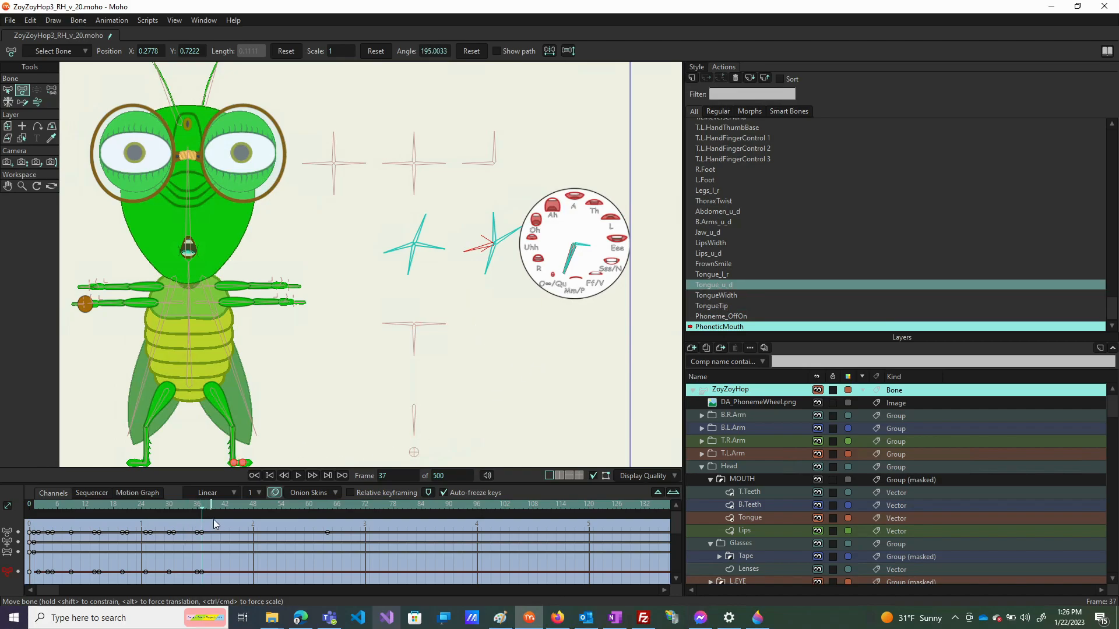
Hold the Oo/Qu shape by keying the jaw, lip, smile and tongue control bones in their current pose at frame 42
{"action": "left_click_drag", "start_coordinate": [223, 511], "coordinate": [228, 510]}
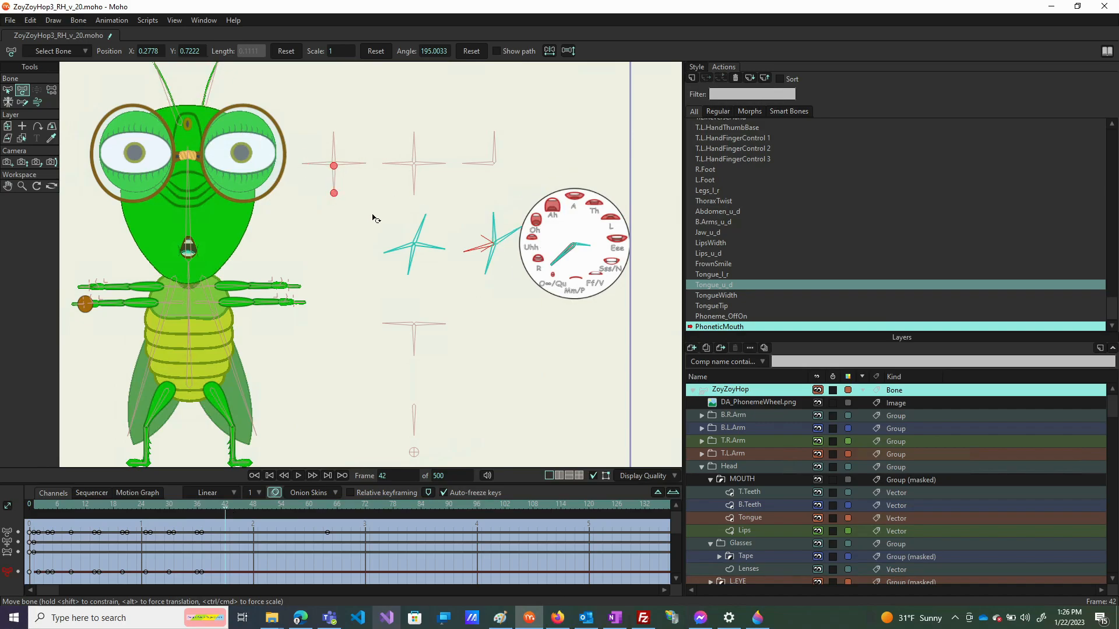
{"action": "left_click", "coordinate": [417, 227]}
{"action": "left_click", "coordinate": [401, 252]}
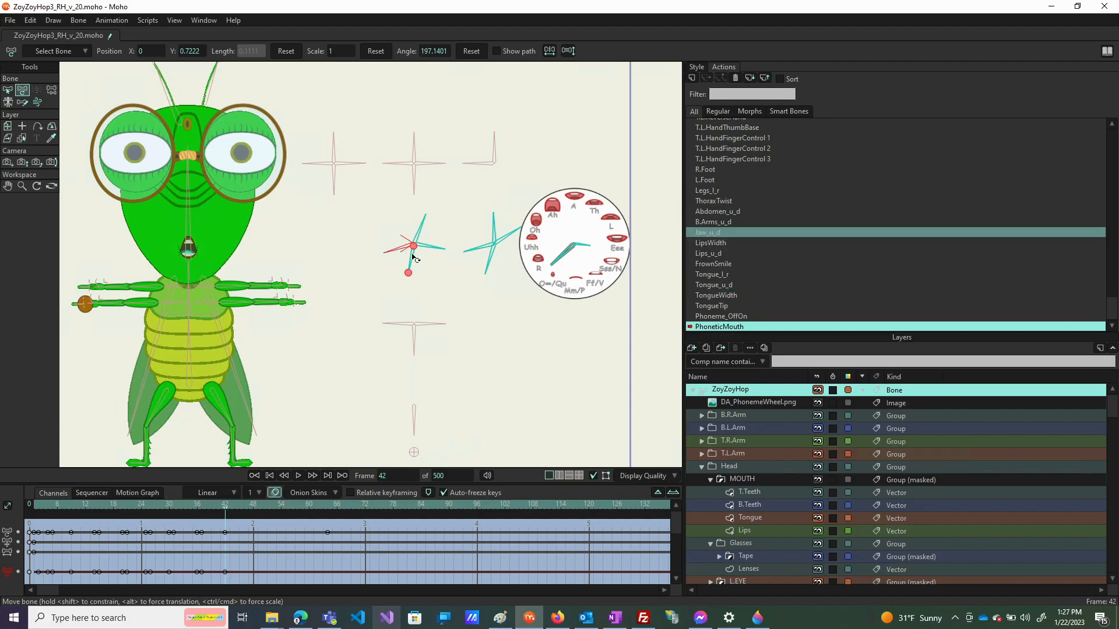
{"action": "left_click", "coordinate": [410, 261]}
{"action": "left_click", "coordinate": [475, 249]}
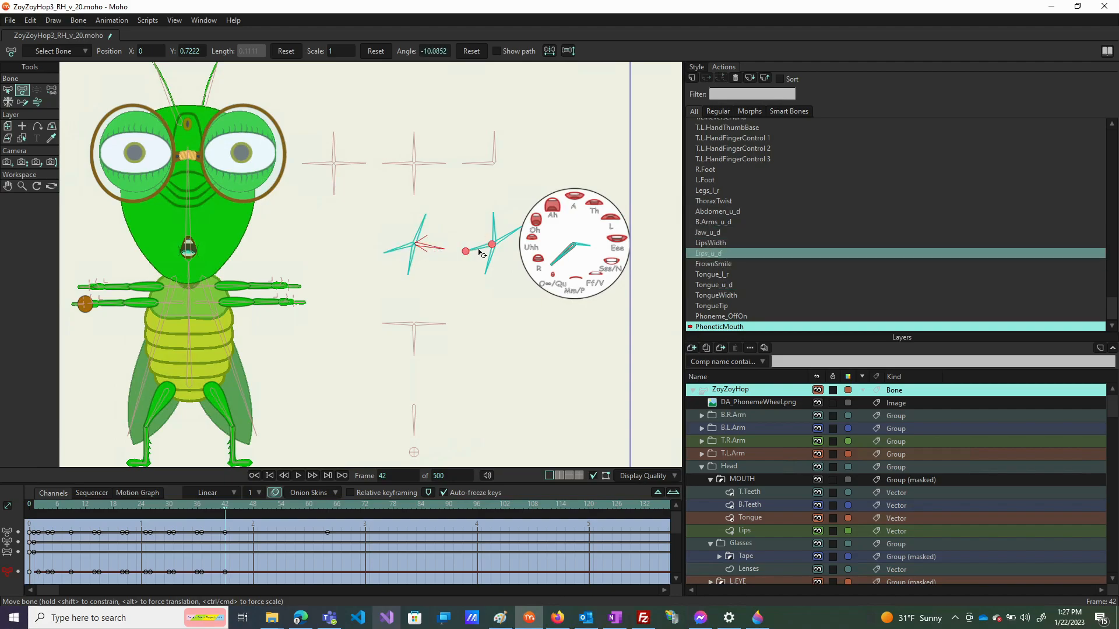
{"action": "left_click", "coordinate": [489, 261]}
{"action": "left_click", "coordinate": [499, 239]}
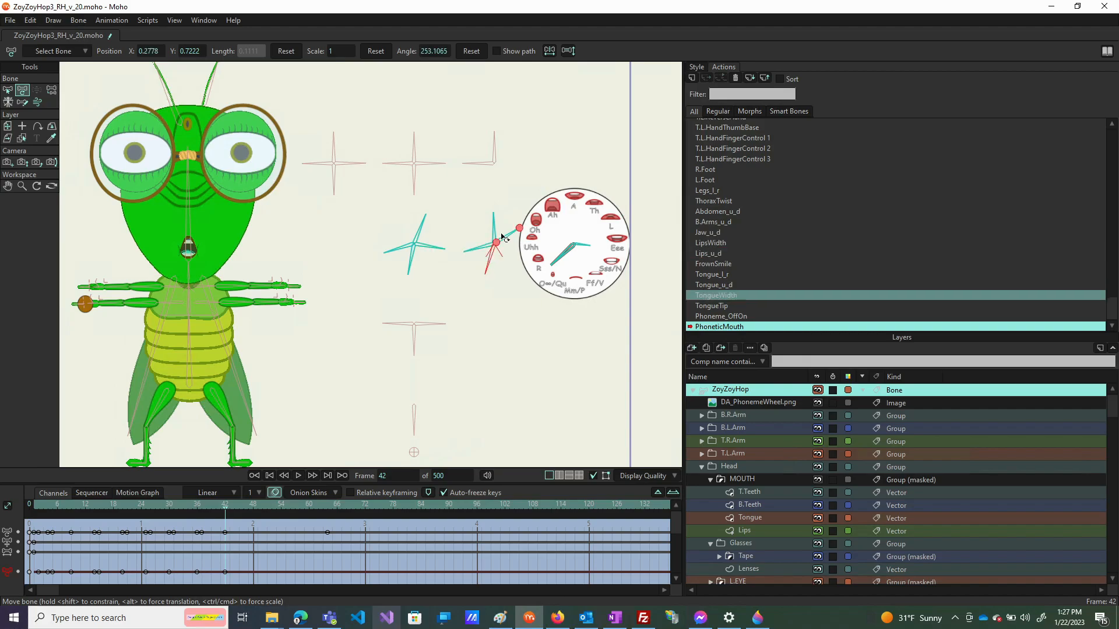
{"action": "left_click", "coordinate": [493, 228]}
{"action": "left_click", "coordinate": [488, 264]}
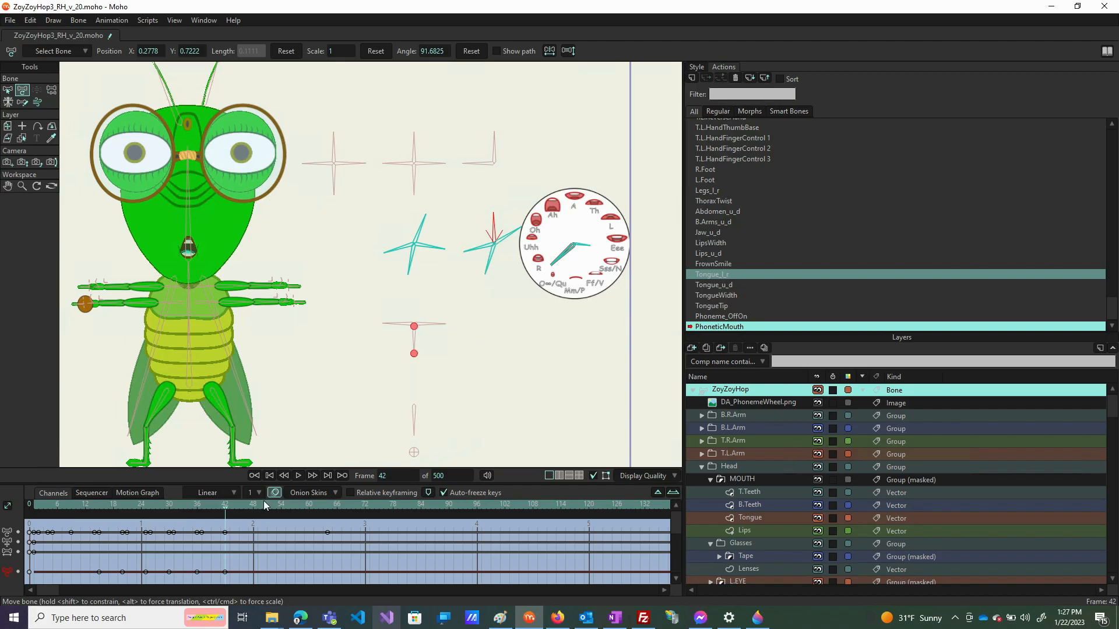
At frame 43, shape the R mouth by rotating LipsWidth to about 92°, Lips_u_d to about -14° and TongueWidth to 238°
{"action": "left_click", "coordinate": [232, 512]}
{"action": "left_click", "coordinate": [414, 230]}
{"action": "left_click_drag", "start_coordinate": [412, 228], "coordinate": [413, 229]}
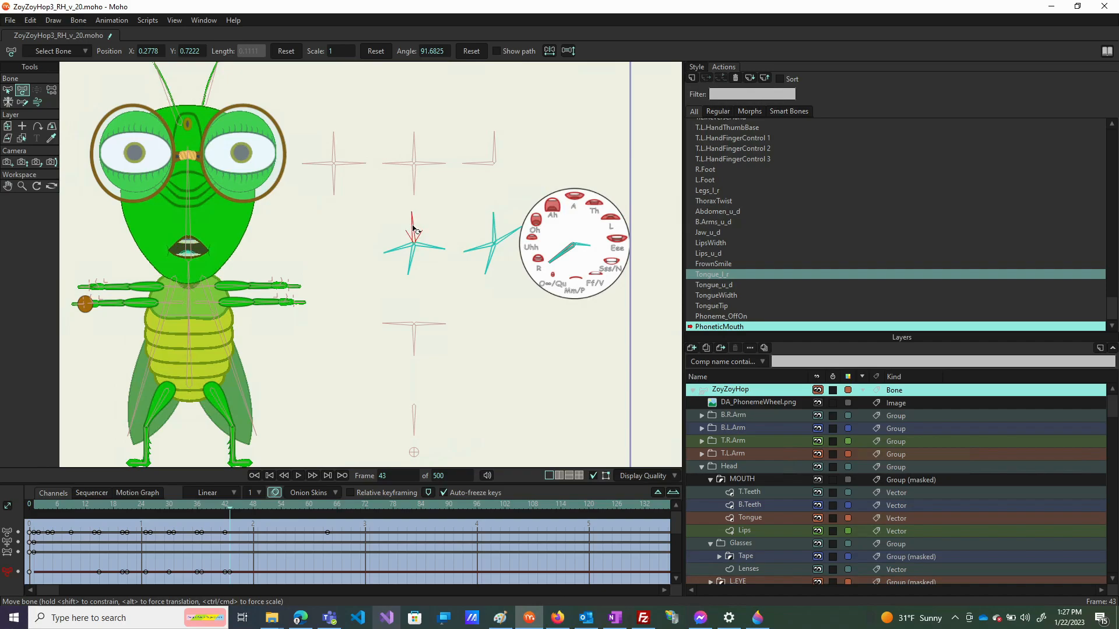
{"action": "left_click_drag", "start_coordinate": [415, 230], "coordinate": [414, 232]}
{"action": "left_click", "coordinate": [432, 322]}
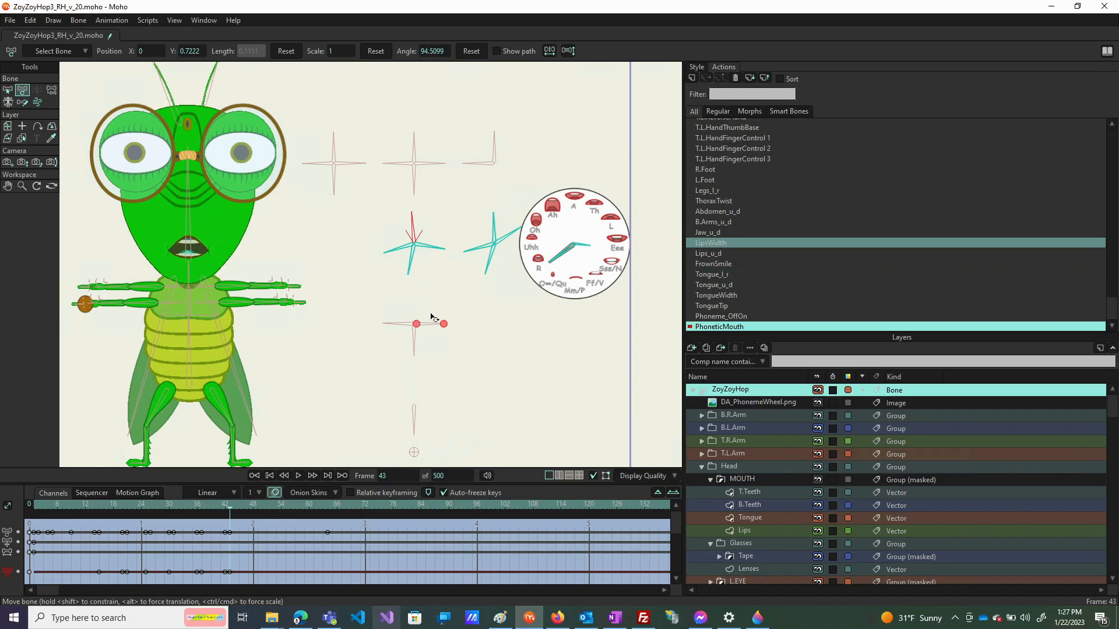
{"action": "left_click_drag", "start_coordinate": [431, 317], "coordinate": [482, 250]}
{"action": "left_click", "coordinate": [484, 252]}
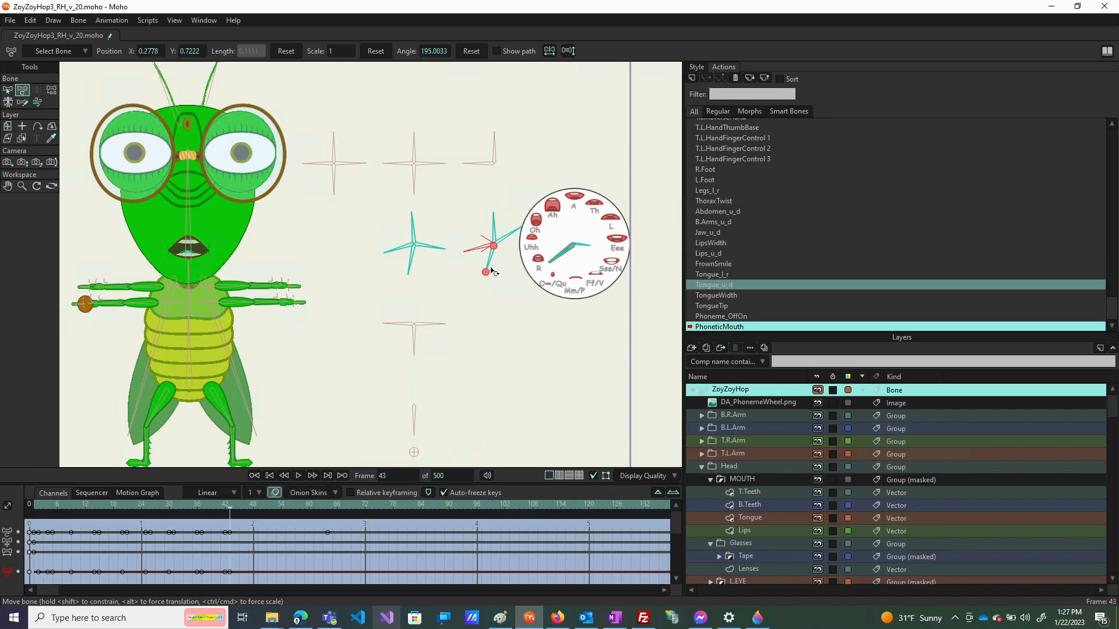
{"action": "left_click", "coordinate": [463, 338]}
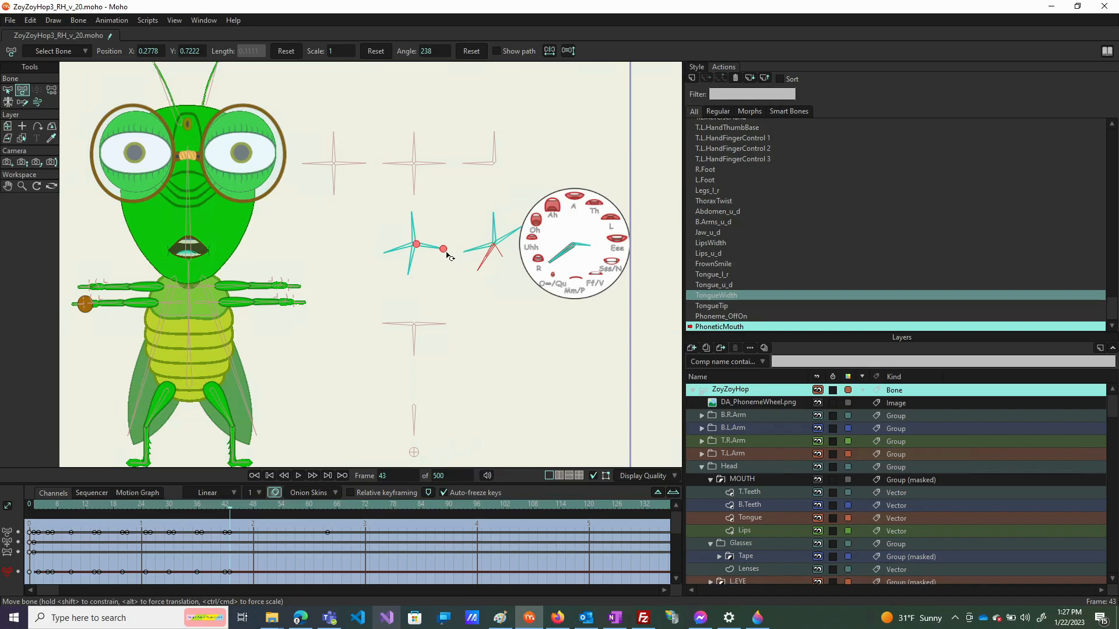
{"action": "left_click_drag", "start_coordinate": [435, 251], "coordinate": [436, 251]}
{"action": "left_click", "coordinate": [415, 234]}
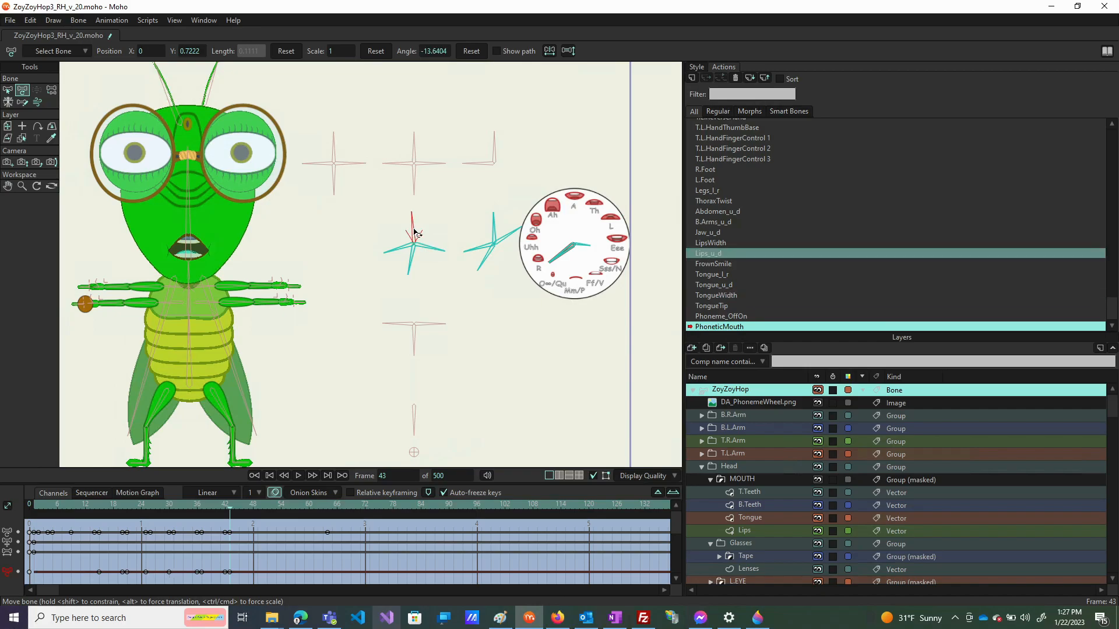
{"action": "left_click_drag", "start_coordinate": [415, 232], "coordinate": [416, 231]}
{"action": "left_click", "coordinate": [416, 324]}
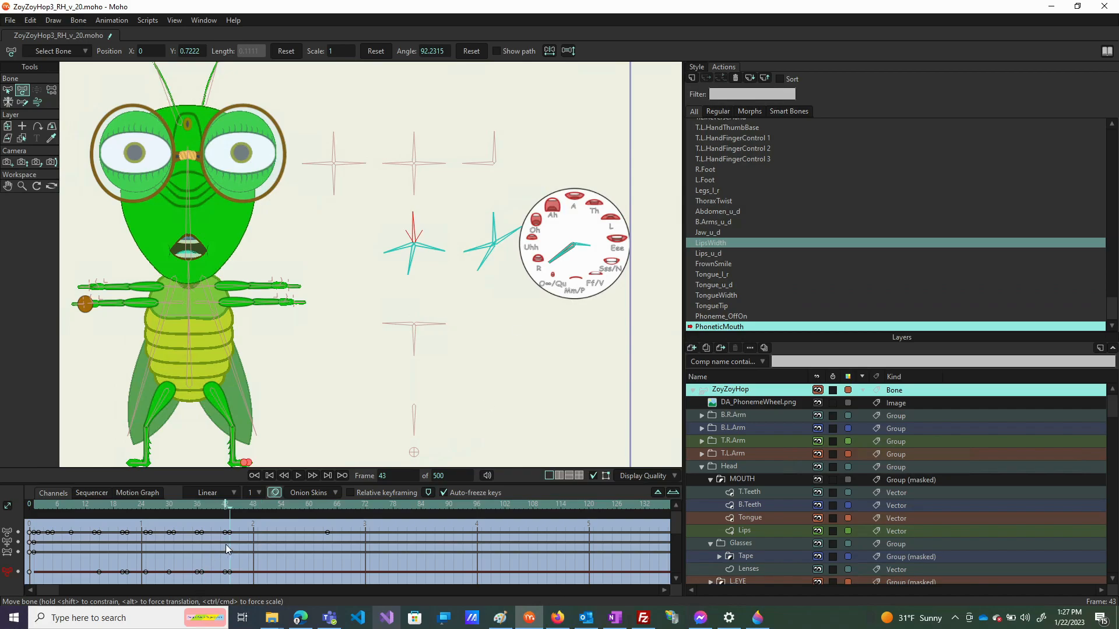
Hold the R shape by keying the jaw, lip, smile and tongue control bones in their current pose at frame 48
{"action": "left_click", "coordinate": [256, 504]}
{"action": "left_click_drag", "start_coordinate": [257, 504], "coordinate": [253, 503]}
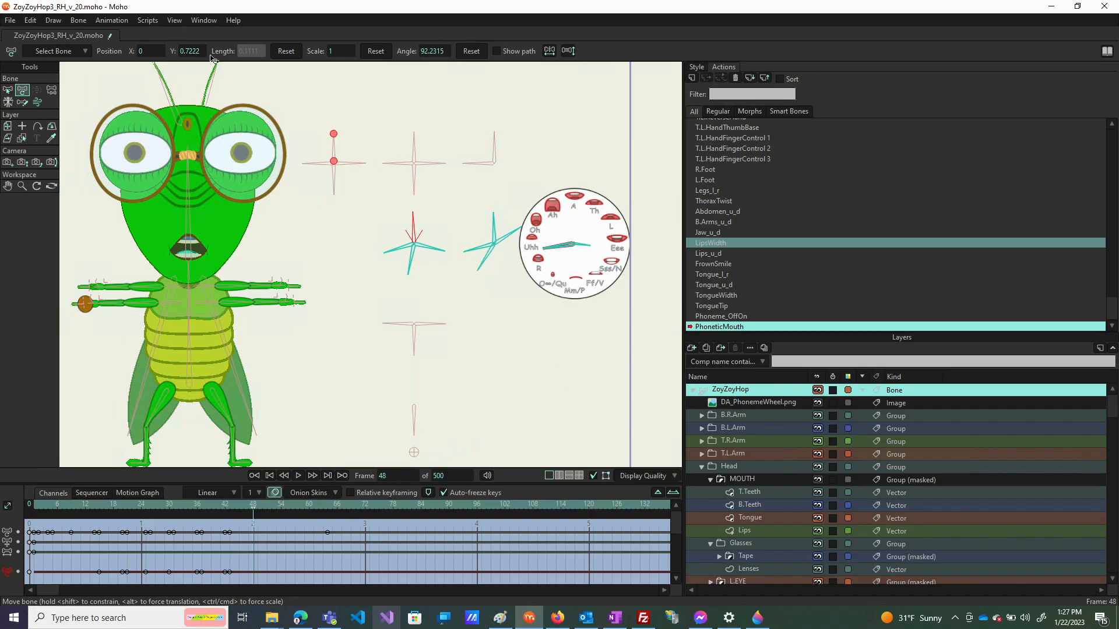
{"action": "left_click", "coordinate": [401, 243]}
{"action": "left_click", "coordinate": [429, 239]}
{"action": "left_click", "coordinate": [415, 265]}
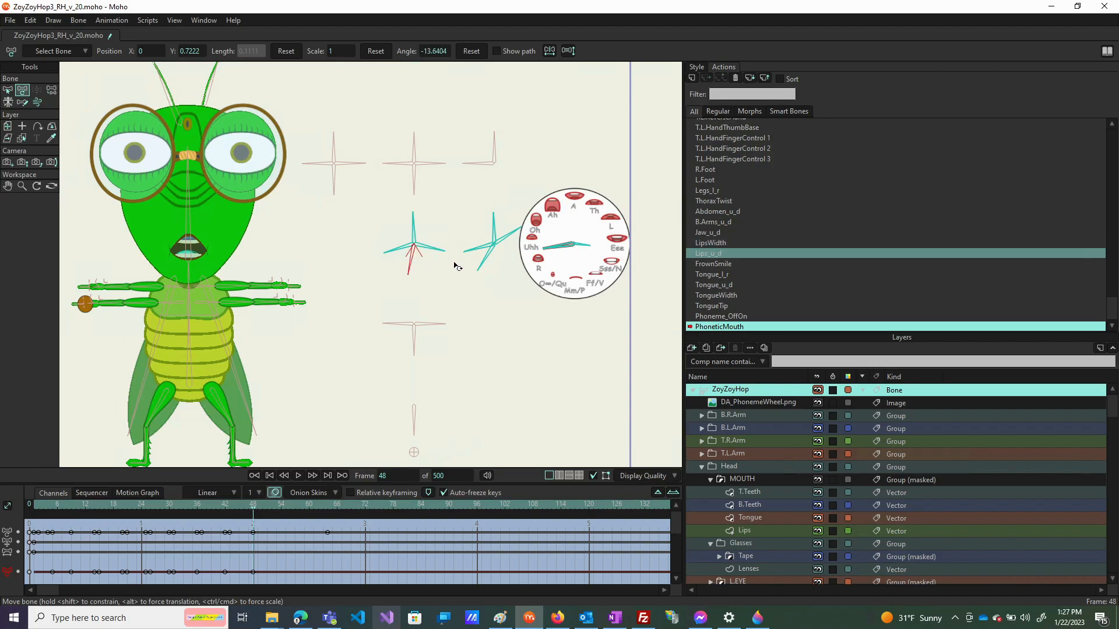
{"action": "left_click", "coordinate": [477, 265]}
{"action": "left_click", "coordinate": [478, 252]}
{"action": "left_click", "coordinate": [490, 237]}
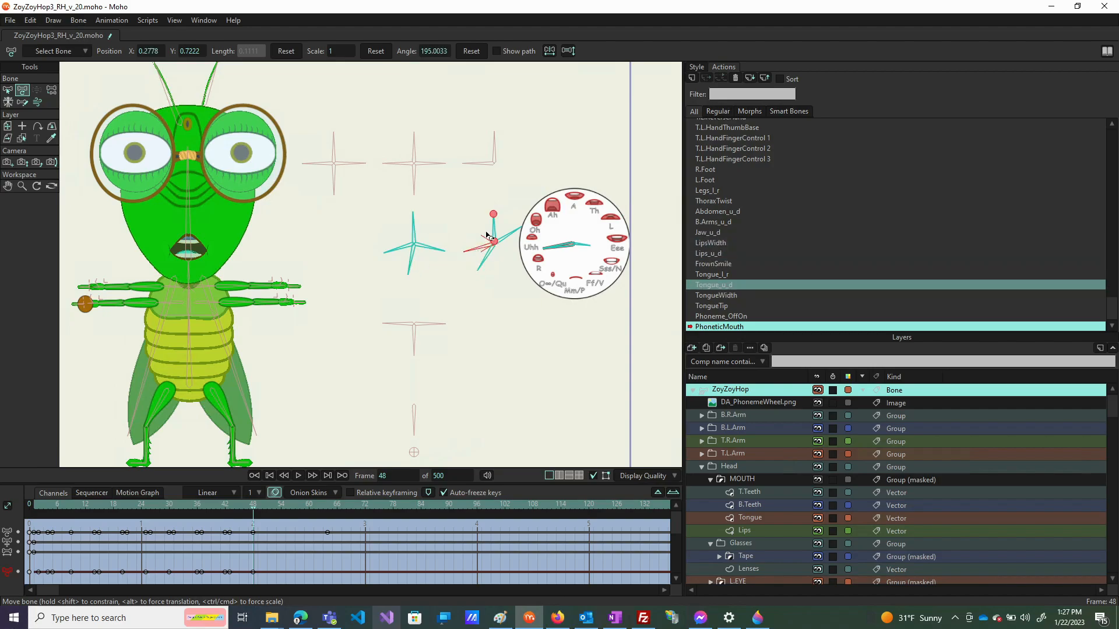
{"action": "left_click", "coordinate": [500, 238]}
{"action": "left_click", "coordinate": [410, 260]}
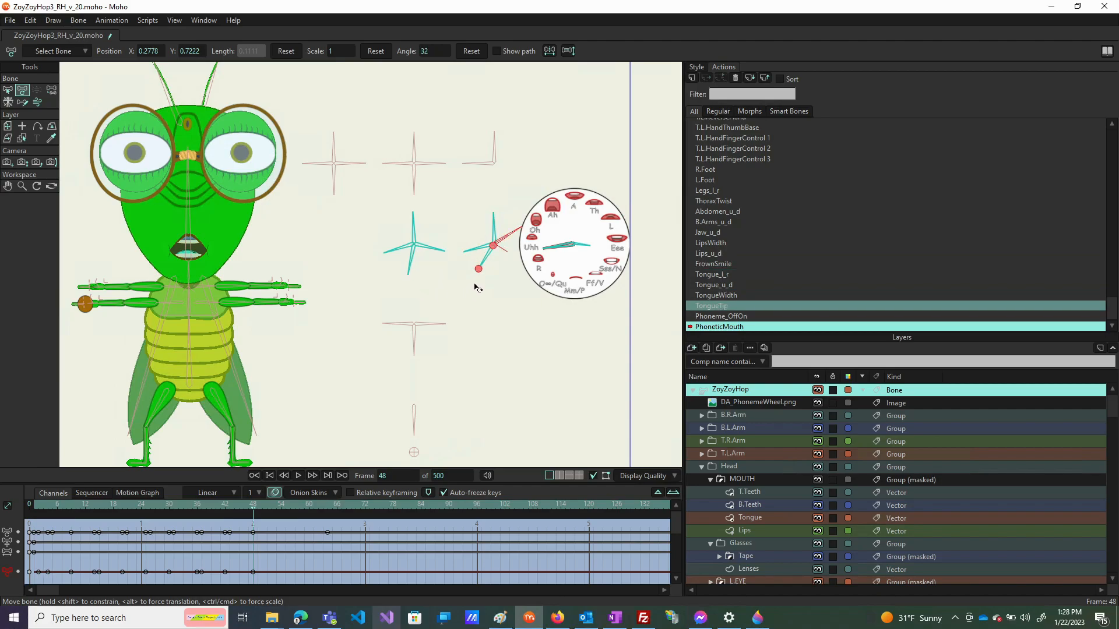
At frame 49, shape the Uhh mouth by rotating Jaw_u_d to about 195°, FrownSmile to about 272° and Tongue_u_d to about 193°
{"action": "left_click", "coordinate": [259, 510]}
{"action": "left_click_drag", "start_coordinate": [395, 251], "coordinate": [396, 243]}
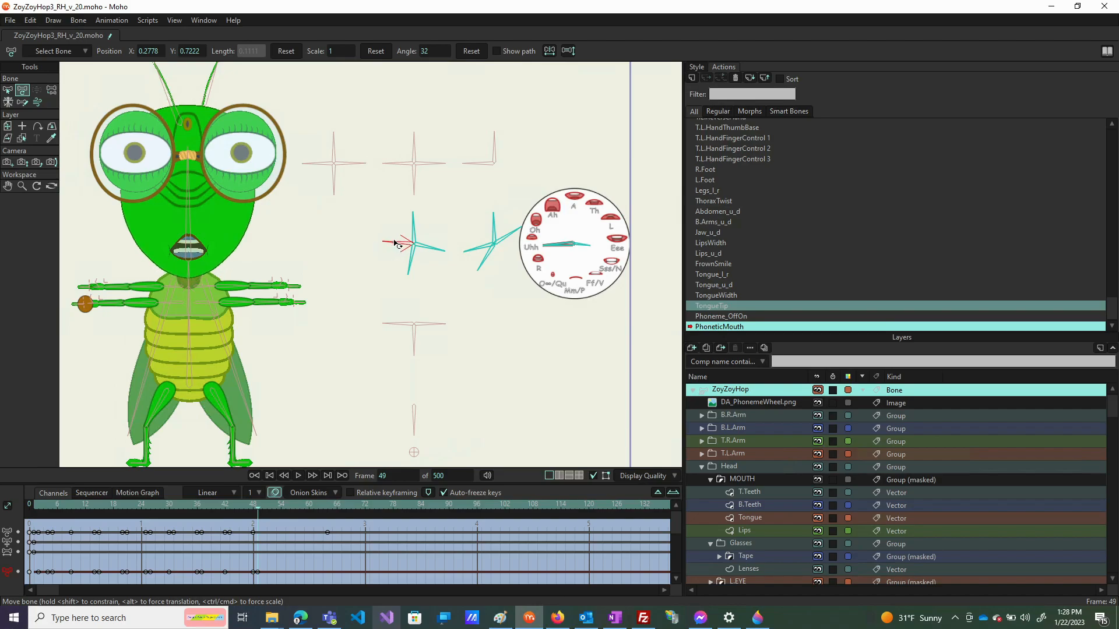
{"action": "left_click", "coordinate": [428, 248]}
{"action": "left_click_drag", "start_coordinate": [434, 252], "coordinate": [414, 262]}
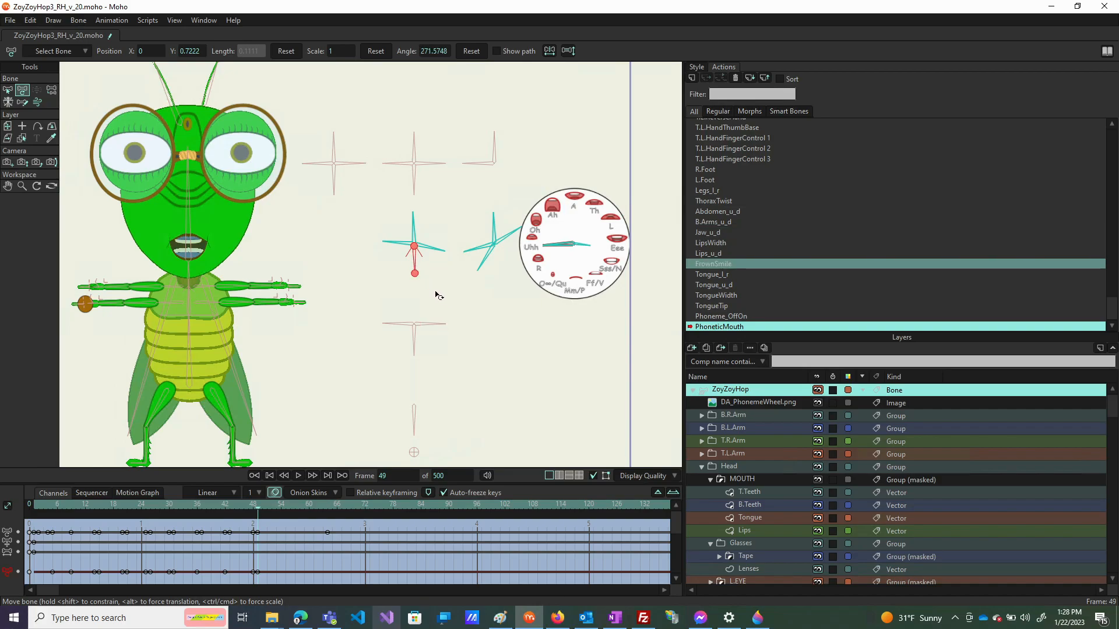
{"action": "left_click_drag", "start_coordinate": [475, 247], "coordinate": [476, 249]}
{"action": "mouse_move", "coordinate": [476, 248]}
{"action": "left_mouse_down"}
{"action": "mouse_move", "coordinate": [396, 250]}
{"action": "mouse_move", "coordinate": [474, 265]}
{"action": "left_mouse_up"}
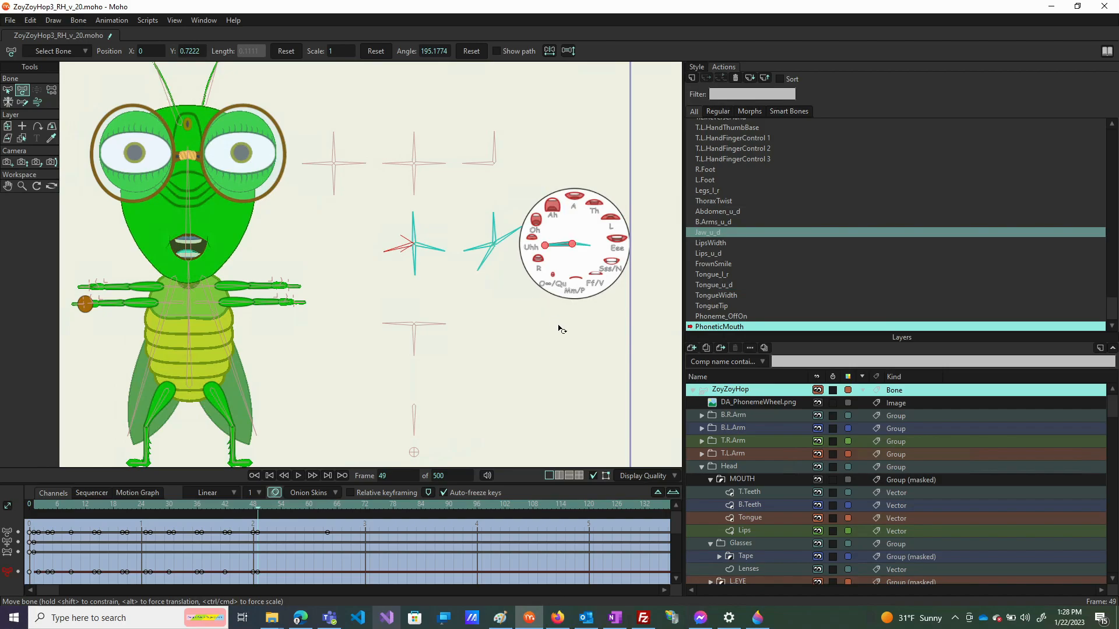
Hold the Uhh shape by keying the jaw, lip, smile and tongue control bones unchanged at frame 53
{"action": "left_click_drag", "start_coordinate": [270, 507], "coordinate": [278, 507]}
{"action": "left_click_drag", "start_coordinate": [400, 250], "coordinate": [411, 230]}
{"action": "left_click", "coordinate": [414, 265]}
{"action": "left_click_drag", "start_coordinate": [415, 269], "coordinate": [450, 248]}
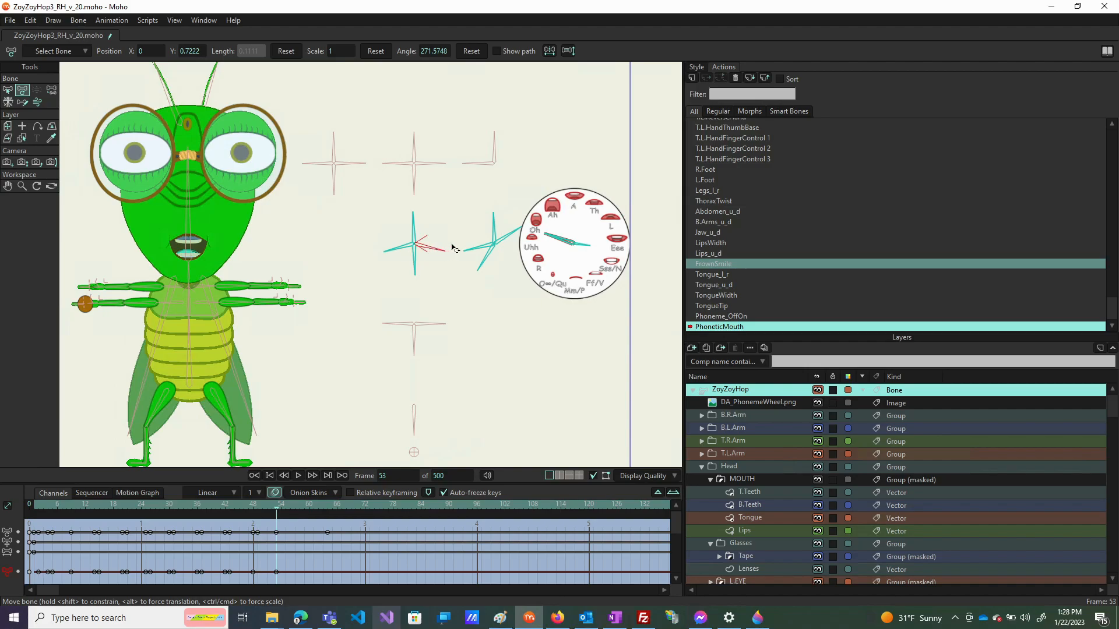
{"action": "left_click", "coordinate": [461, 246]}
{"action": "left_click", "coordinate": [490, 250]}
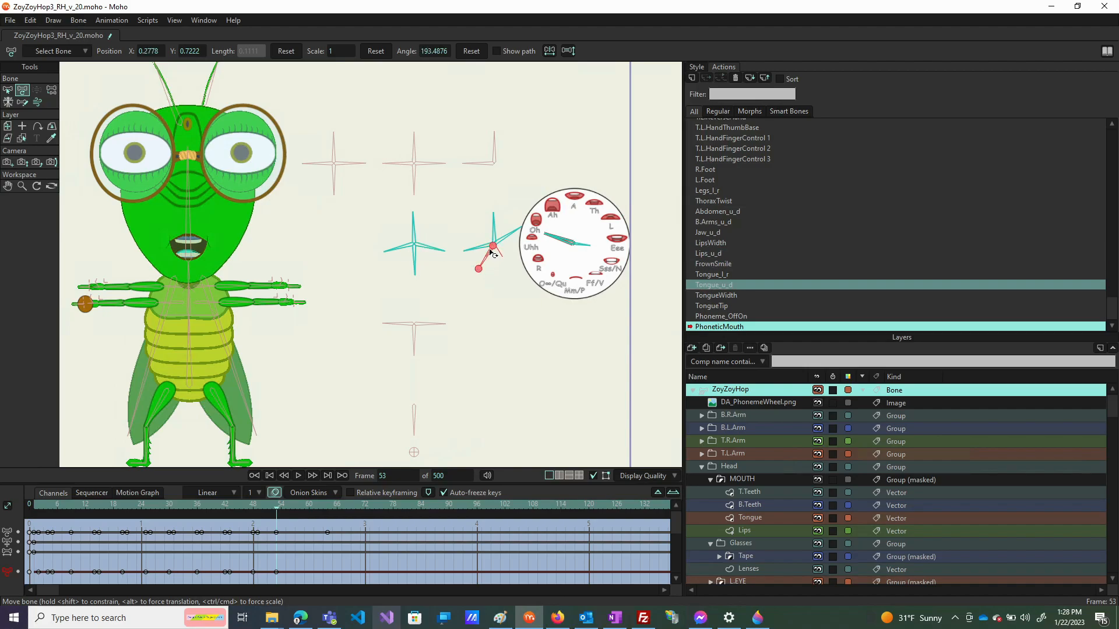
{"action": "left_click", "coordinate": [491, 250]}
{"action": "left_click", "coordinate": [494, 230]}
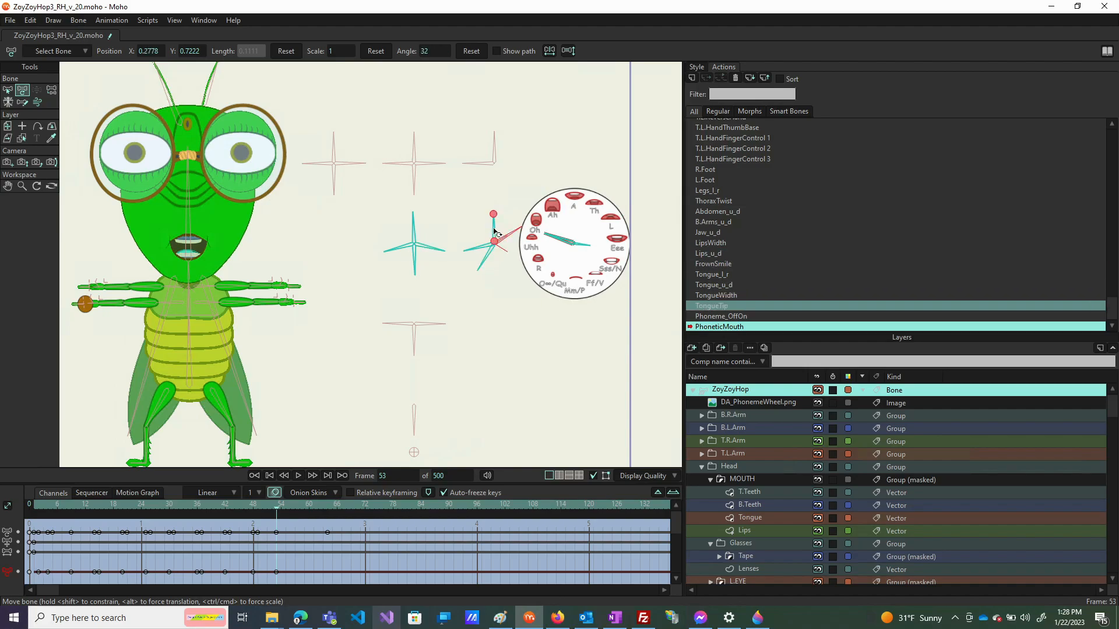
{"action": "left_click", "coordinate": [494, 220]}
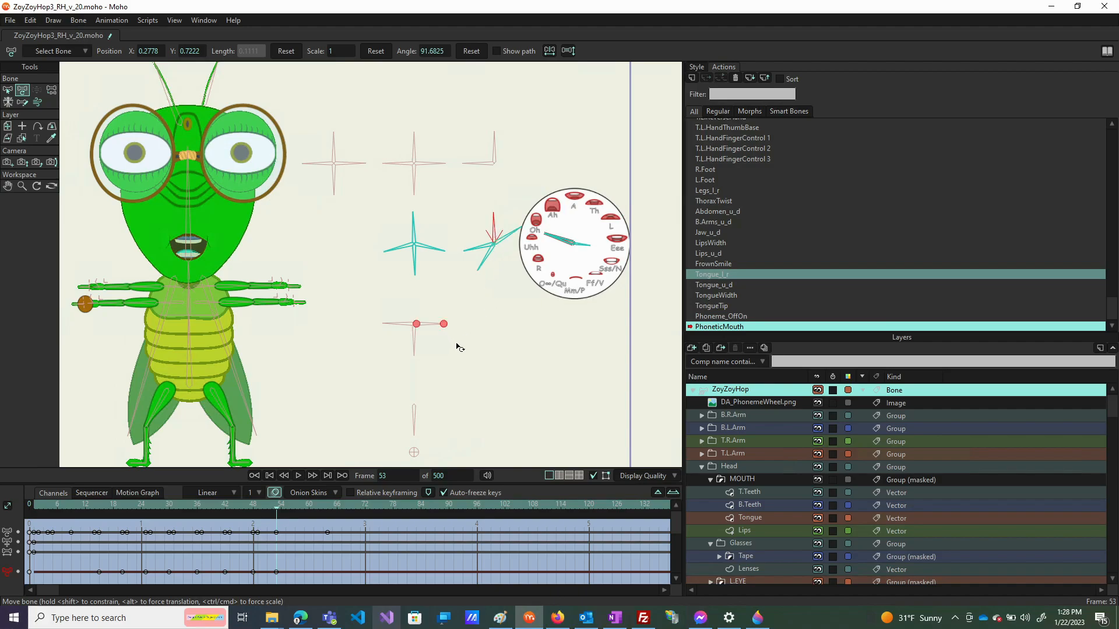
At frame 54, shape the round Oh mouth by rotating LipsWidth to about 67° and Jaw_u_d to about 211°
{"action": "left_click", "coordinate": [282, 512]}
{"action": "left_click_drag", "start_coordinate": [416, 231], "coordinate": [399, 257]}
{"action": "left_click", "coordinate": [409, 247]}
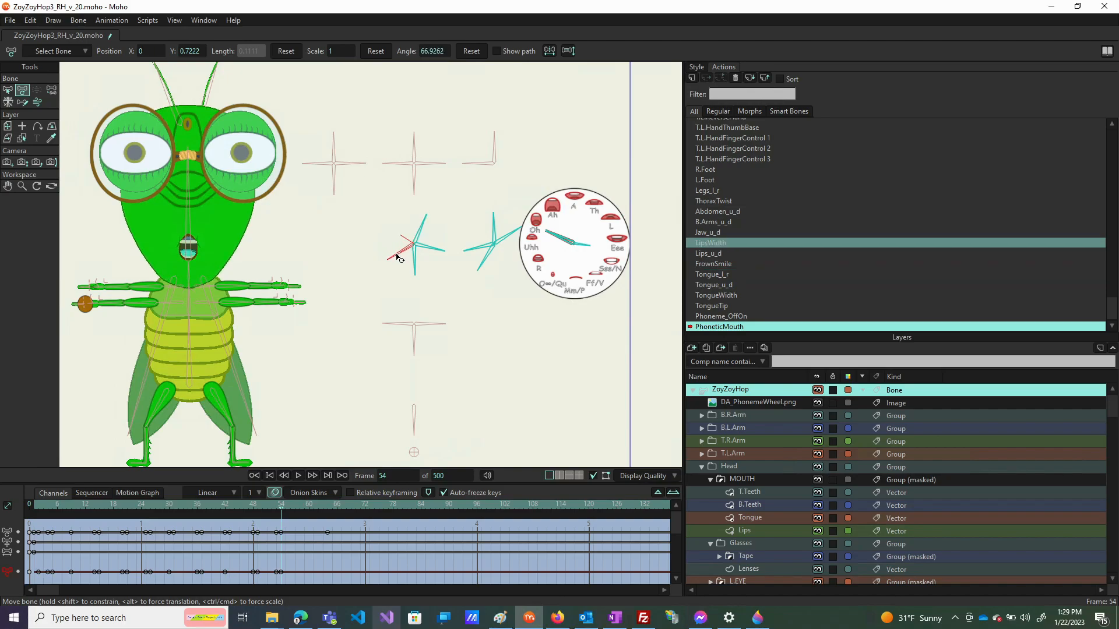
Pose the tongue at frame 54 by rotating Tongue_u_d to about 199° and TongueWidth to about 272°, and resetting Tongue_l_r's angle
{"action": "left_click", "coordinate": [492, 233]}
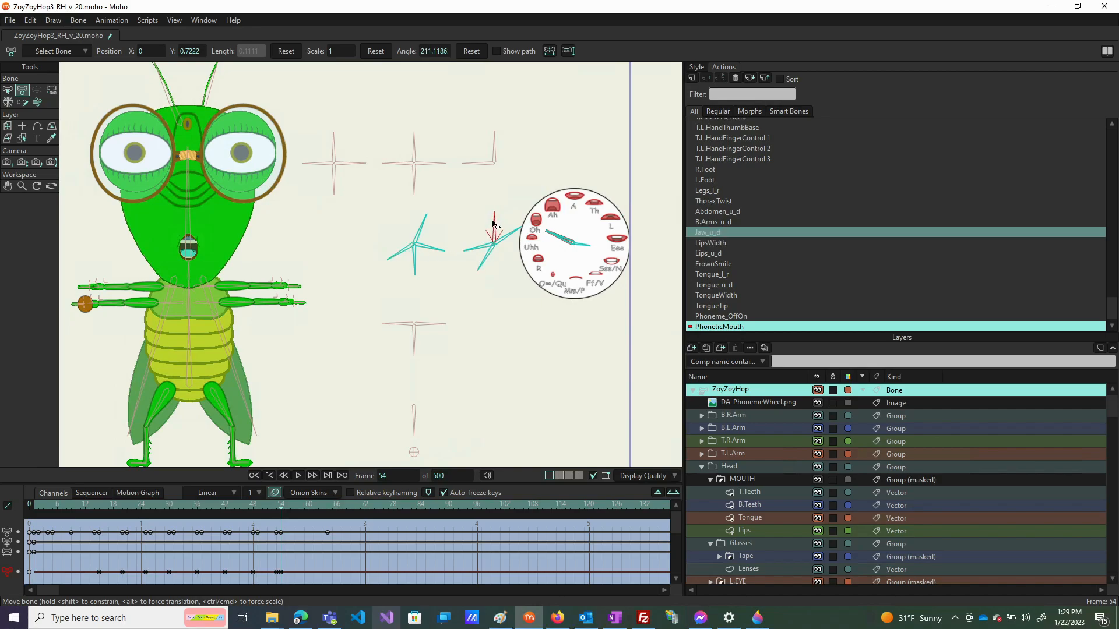
{"action": "left_click", "coordinate": [495, 336]}
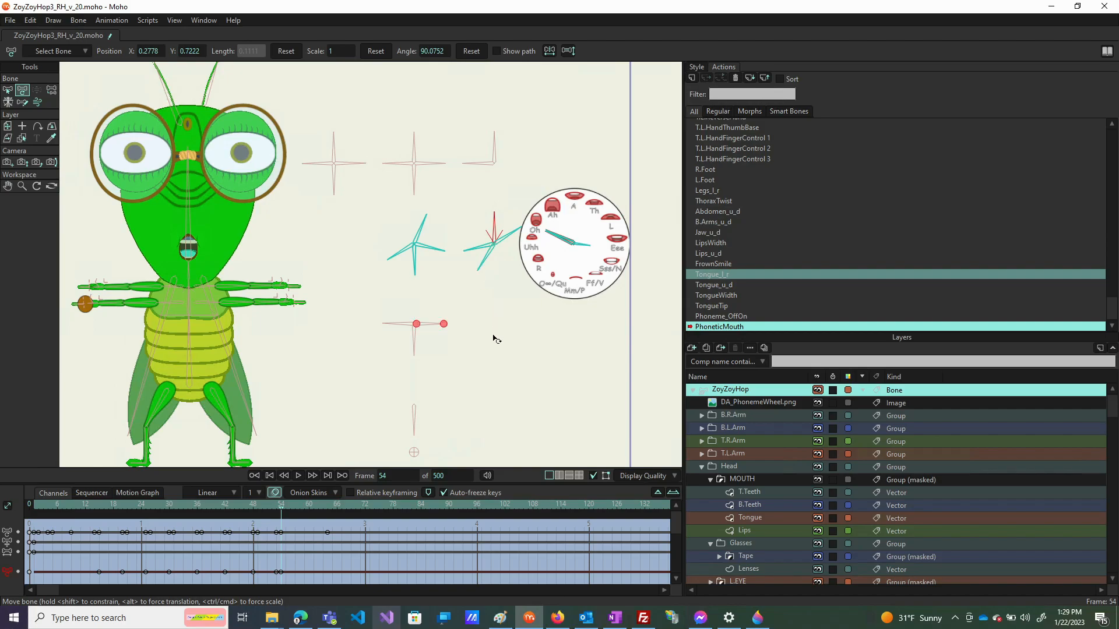
{"action": "left_click", "coordinate": [474, 255]}
{"action": "left_click_drag", "start_coordinate": [473, 257], "coordinate": [474, 258]}
{"action": "left_click_drag", "start_coordinate": [474, 258], "coordinate": [473, 255]}
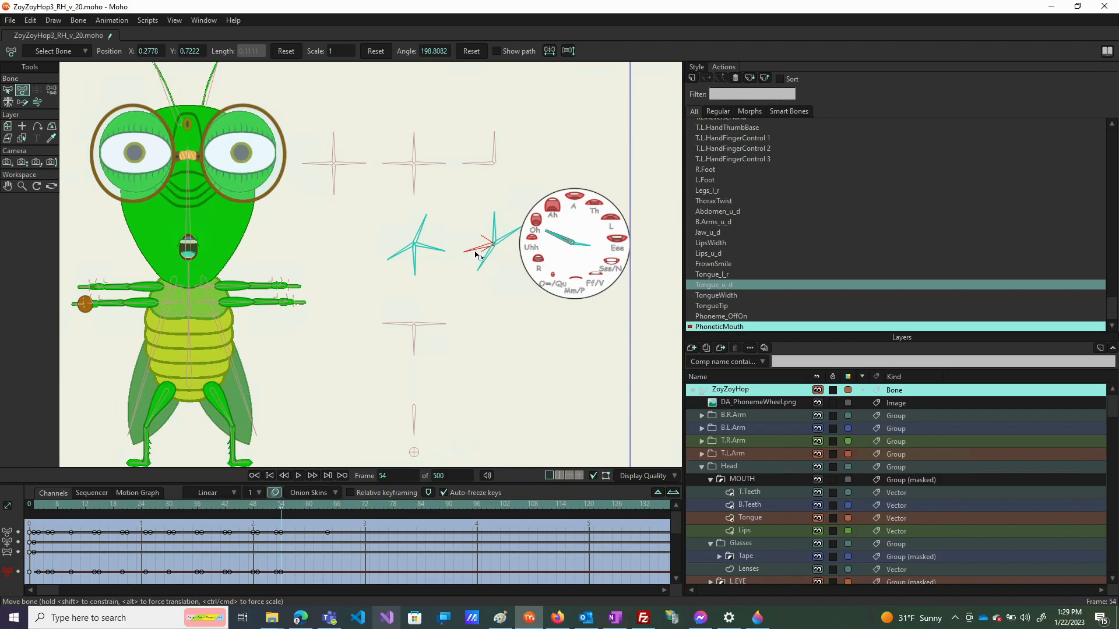
{"action": "left_click_drag", "start_coordinate": [491, 257], "coordinate": [497, 206]}
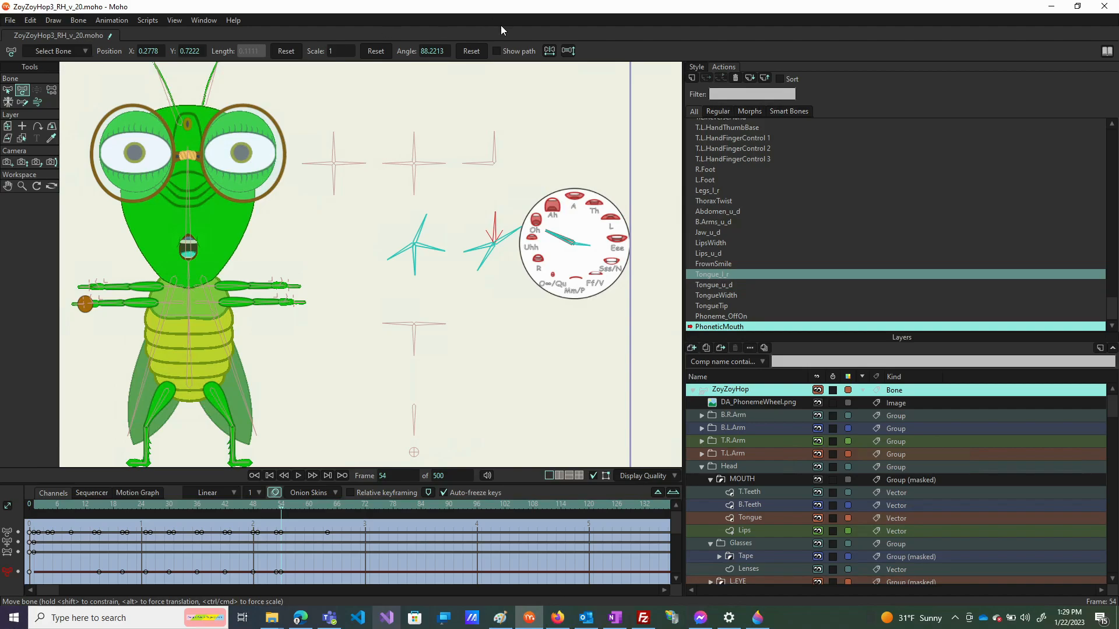
{"action": "left_click", "coordinate": [471, 51]}
{"action": "left_click_drag", "start_coordinate": [485, 260], "coordinate": [496, 269]}
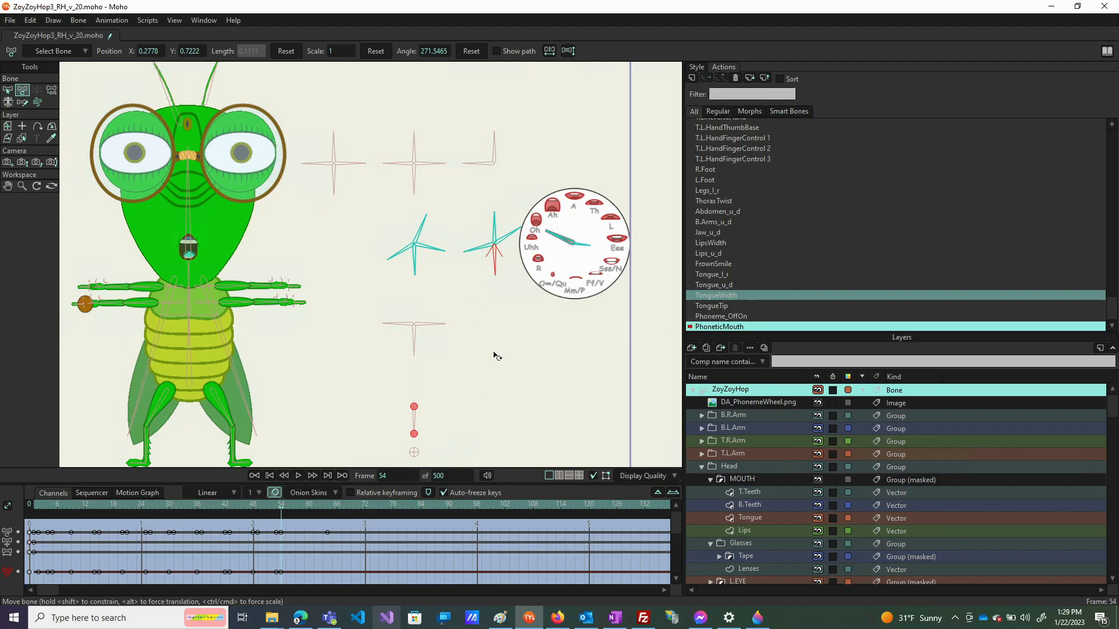
Hold the Oh shape by keying the jaw, lip, smile and tongue control bones in their current pose at frame 57
{"action": "left_click", "coordinate": [295, 505]}
{"action": "left_click", "coordinate": [414, 256]}
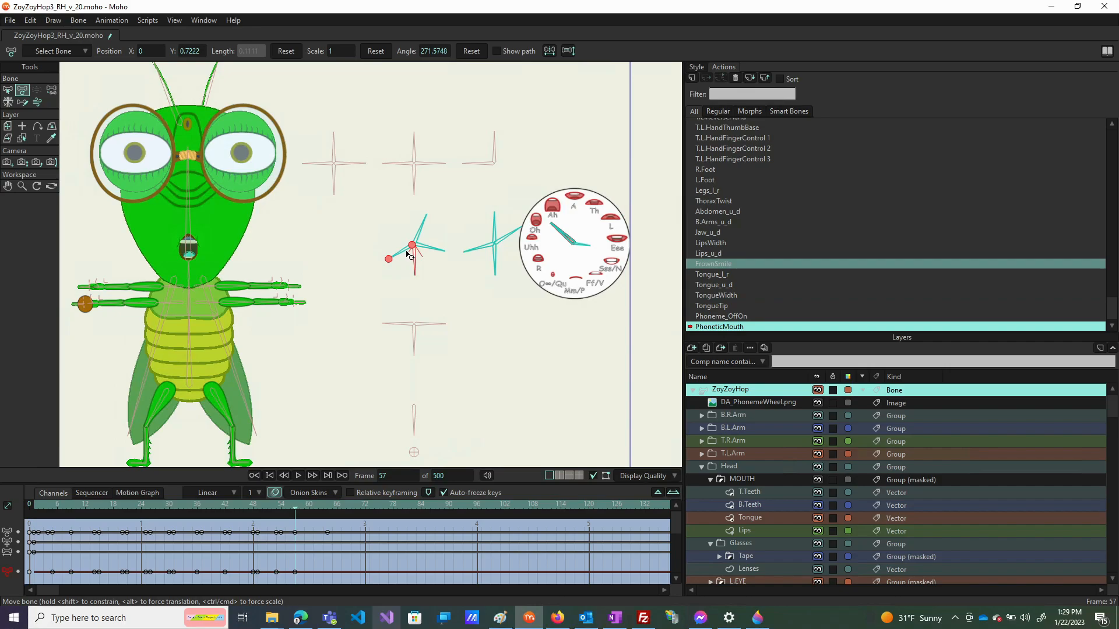
{"action": "left_click", "coordinate": [420, 232]}
{"action": "left_click", "coordinate": [434, 250]}
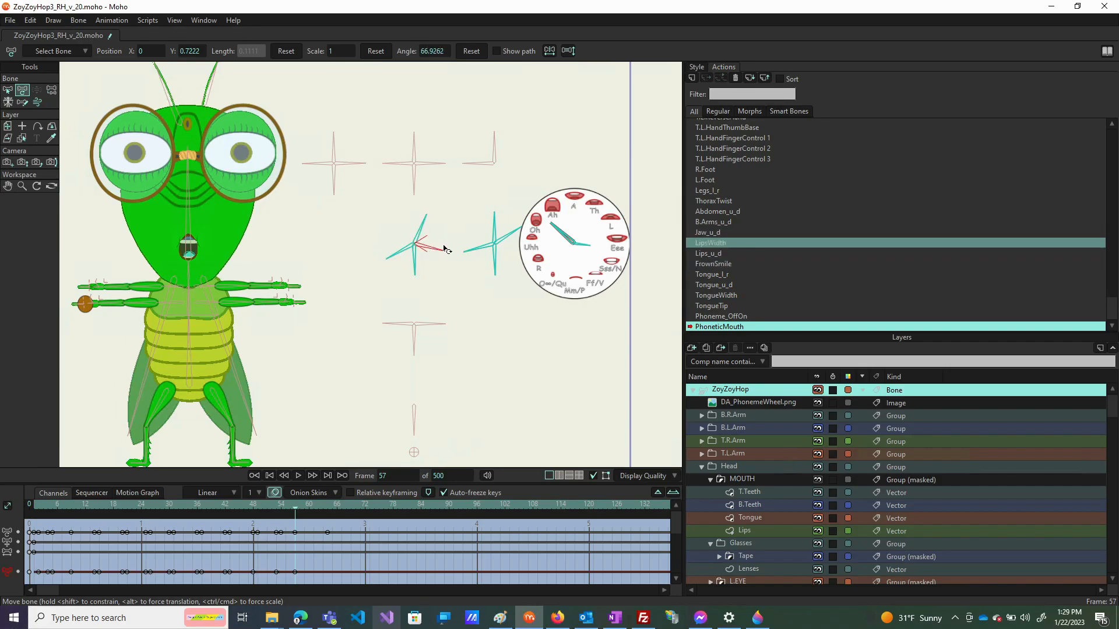
{"action": "left_click", "coordinate": [484, 250]}
{"action": "left_click", "coordinate": [496, 262]}
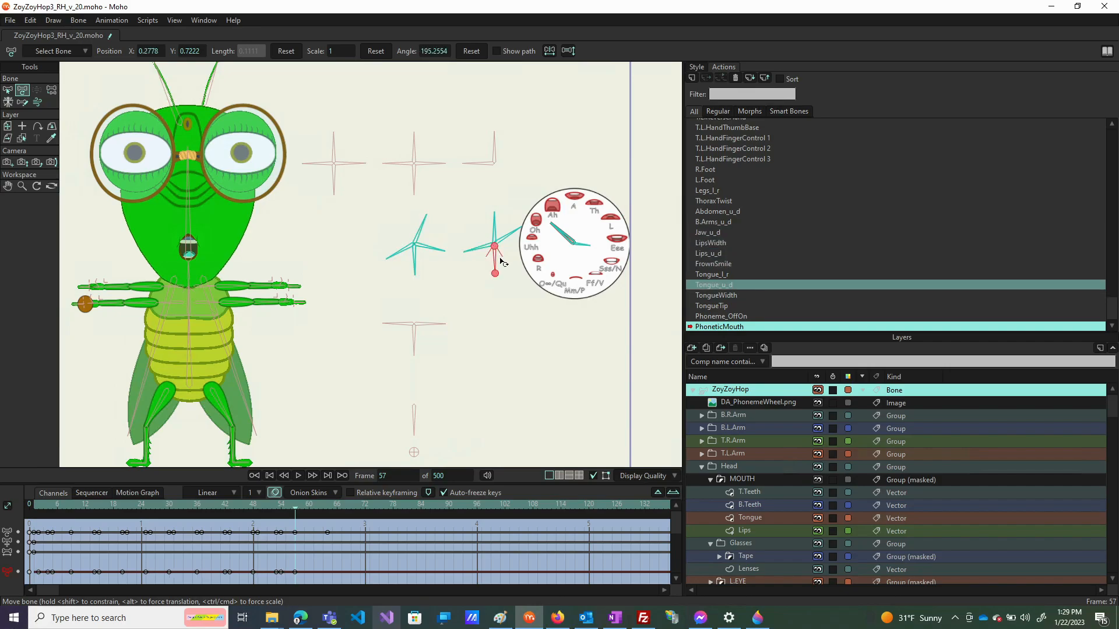
{"action": "left_click", "coordinate": [500, 241]}
{"action": "left_click", "coordinate": [498, 228]}
{"action": "left_click", "coordinate": [499, 228]}
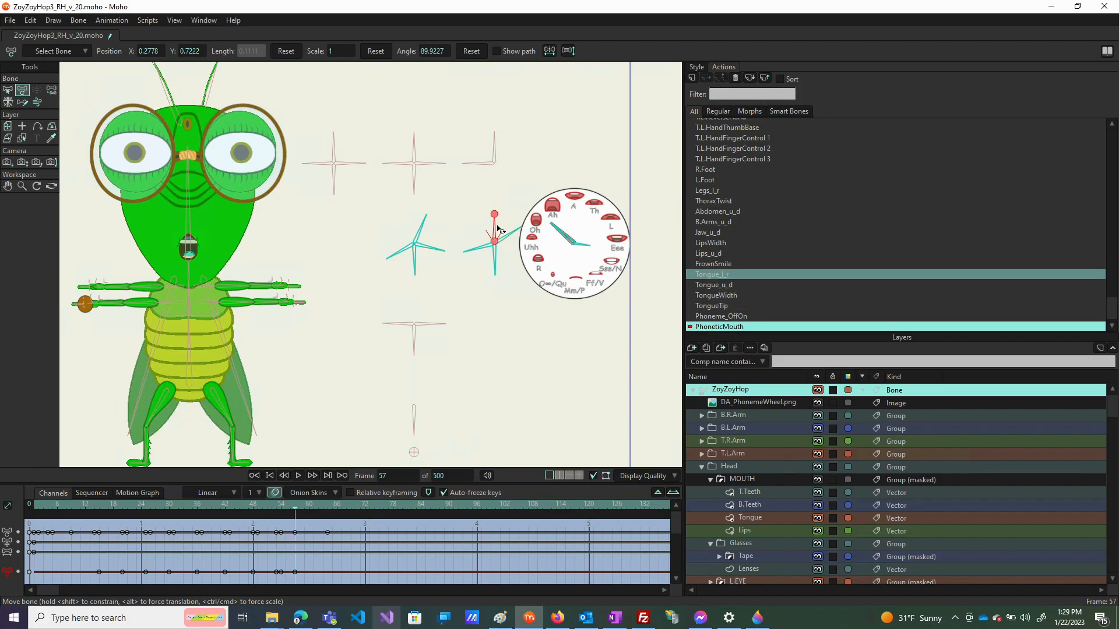
At frame 58, shape the open Ah mouth by rotating LipsWidth to about 94°, Lips_u_d to about -15° and FrownSmile to about 252°
{"action": "left_click_drag", "start_coordinate": [298, 513], "coordinate": [299, 512]}
{"action": "left_click_drag", "start_coordinate": [427, 228], "coordinate": [419, 228]}
{"action": "left_click", "coordinate": [430, 247]}
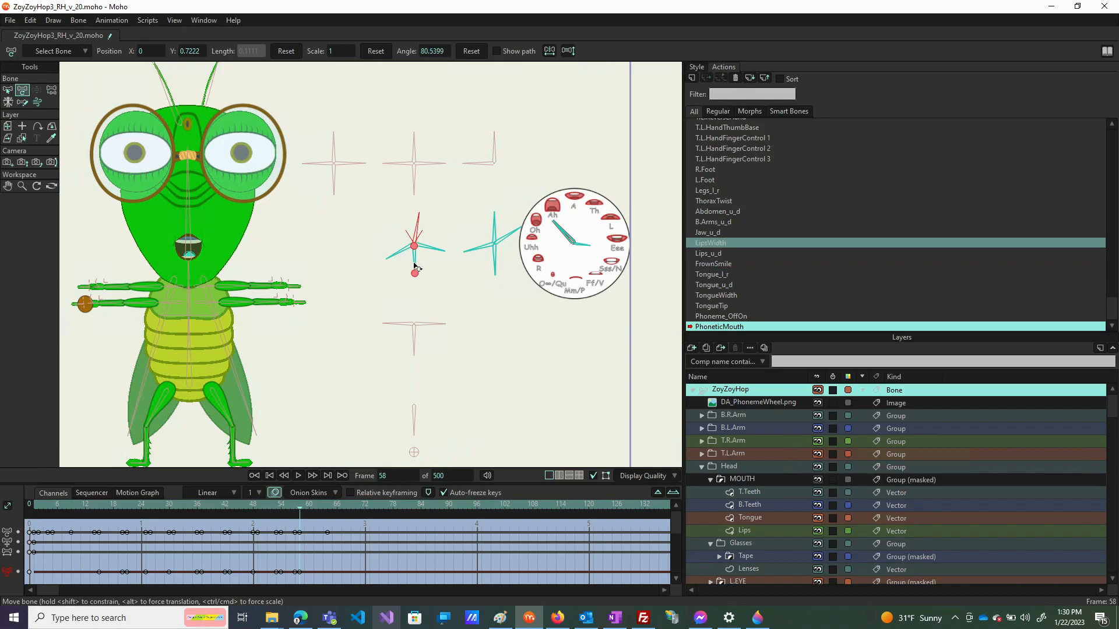
{"action": "left_click_drag", "start_coordinate": [433, 246], "coordinate": [445, 252]}
{"action": "left_click", "coordinate": [414, 264]}
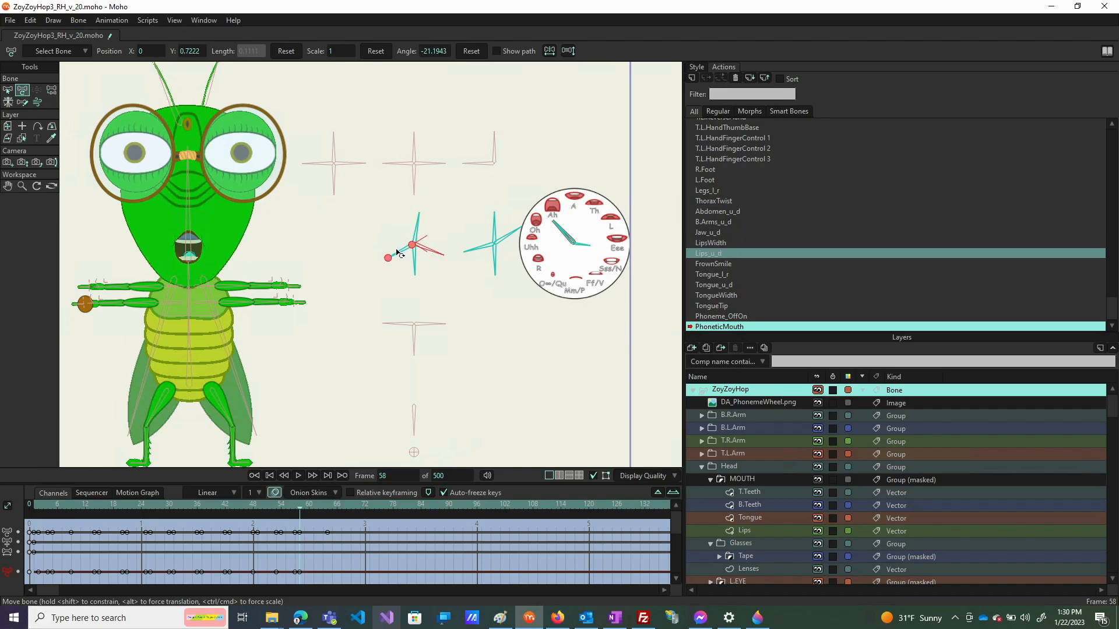
{"action": "left_click_drag", "start_coordinate": [412, 269], "coordinate": [416, 232]}
{"action": "left_click", "coordinate": [424, 234]}
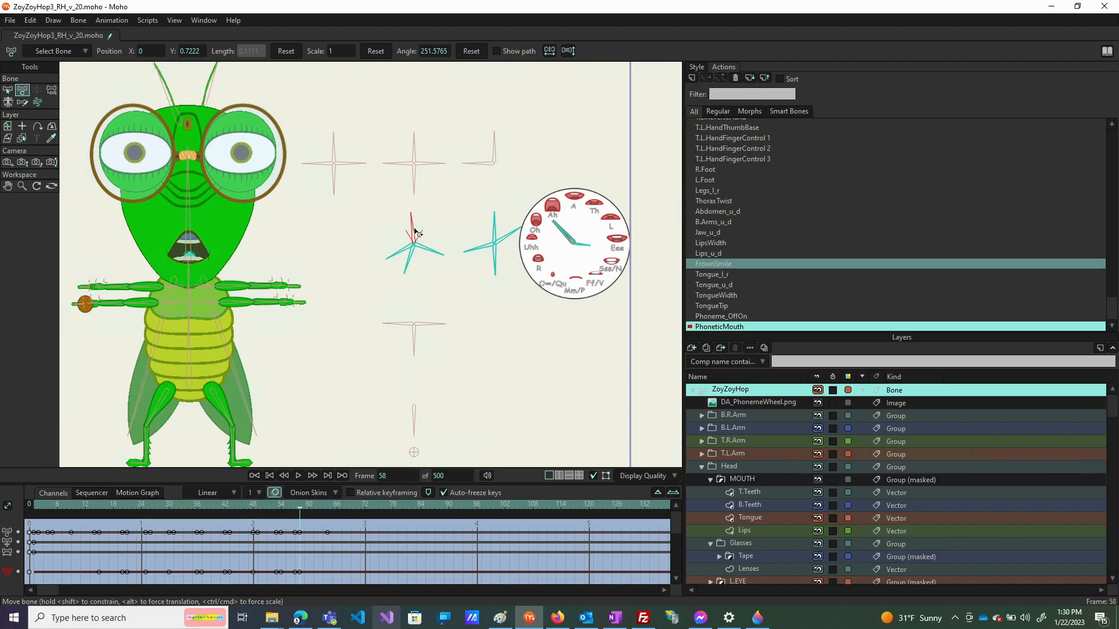
{"action": "left_click", "coordinate": [424, 252]}
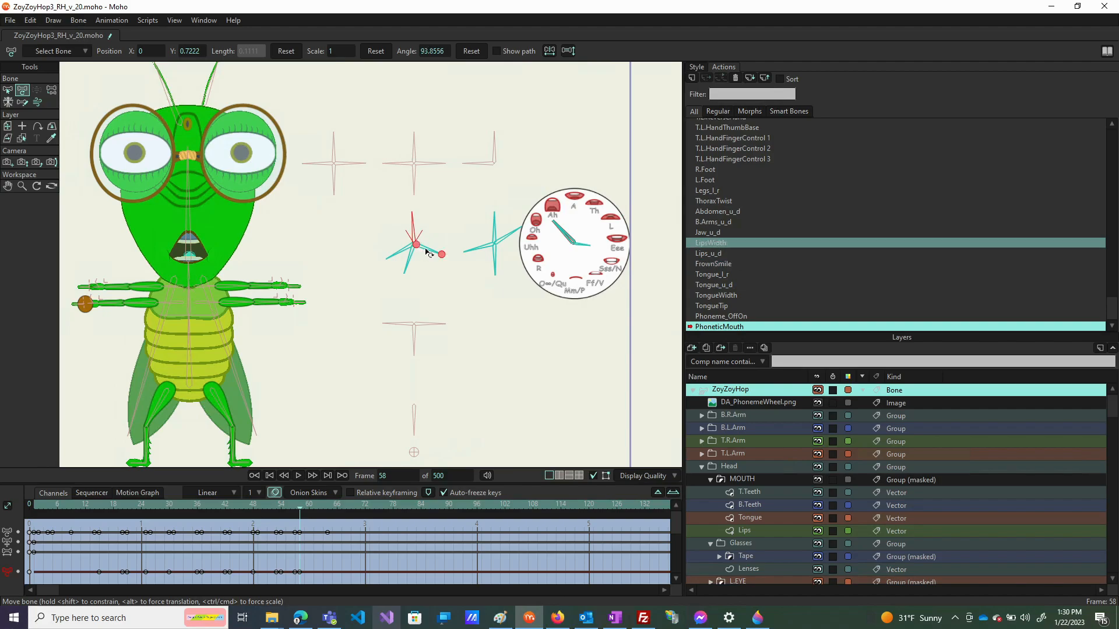
{"action": "left_click", "coordinate": [429, 252]}
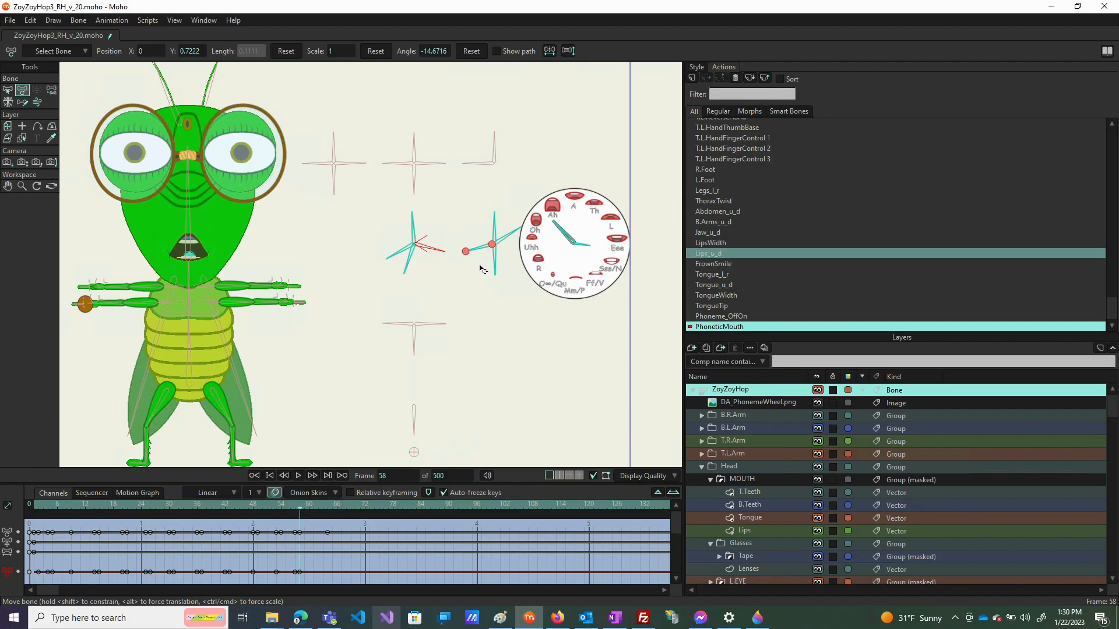
Pose the tongue at frame 58 by rotating TongueWidth to 238° and Tongue_u_d to about 197°, and return the timeline to frame 0
{"action": "left_click", "coordinate": [500, 263]}
{"action": "left_click_drag", "start_coordinate": [497, 260], "coordinate": [412, 275]}
{"action": "left_click", "coordinate": [479, 248]}
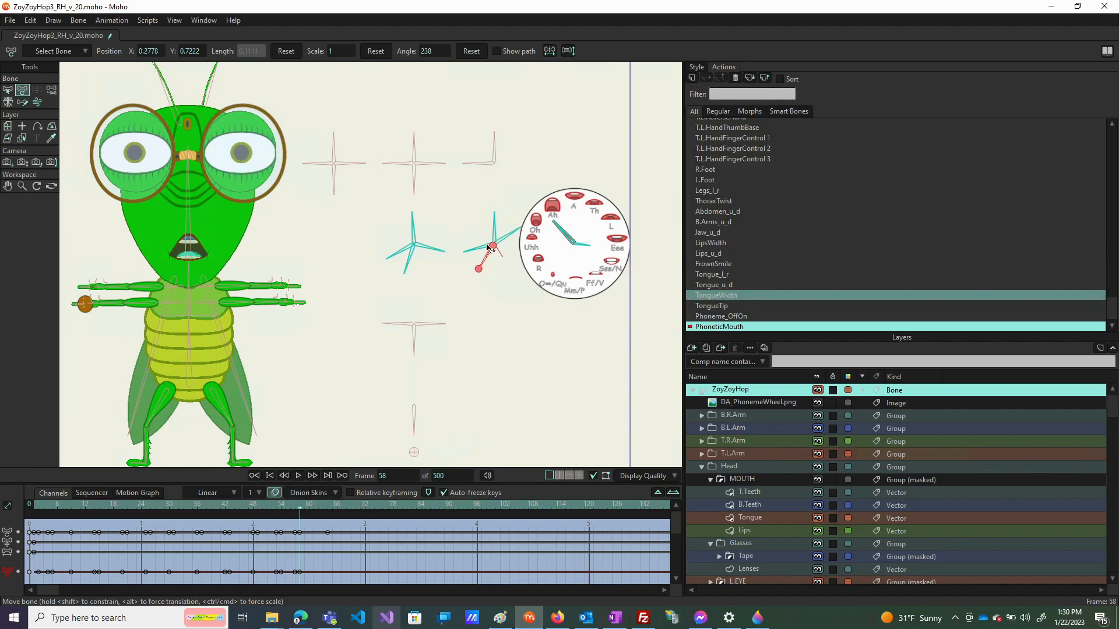
{"action": "left_click_drag", "start_coordinate": [477, 253], "coordinate": [471, 258]}
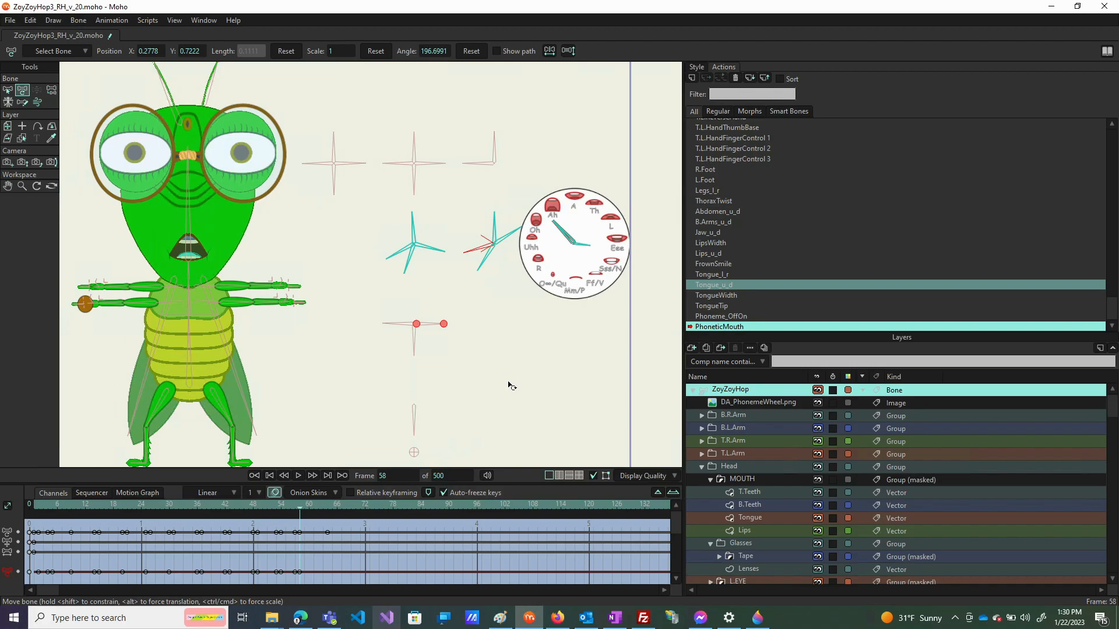
{"action": "left_click_drag", "start_coordinate": [307, 504], "coordinate": [1, 522]}
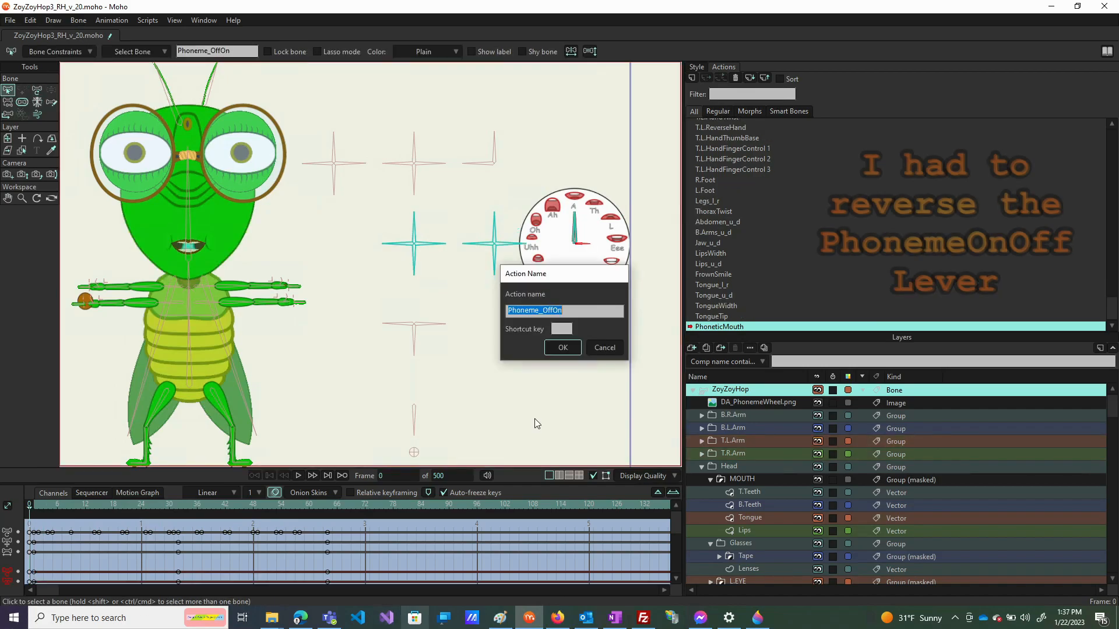
Create the Phoneme_OffOn smart bone action, and at frame 1 scale the lever bone to about 0.85 and rotate it to about 352°
{"action": "left_click", "coordinate": [563, 348]}
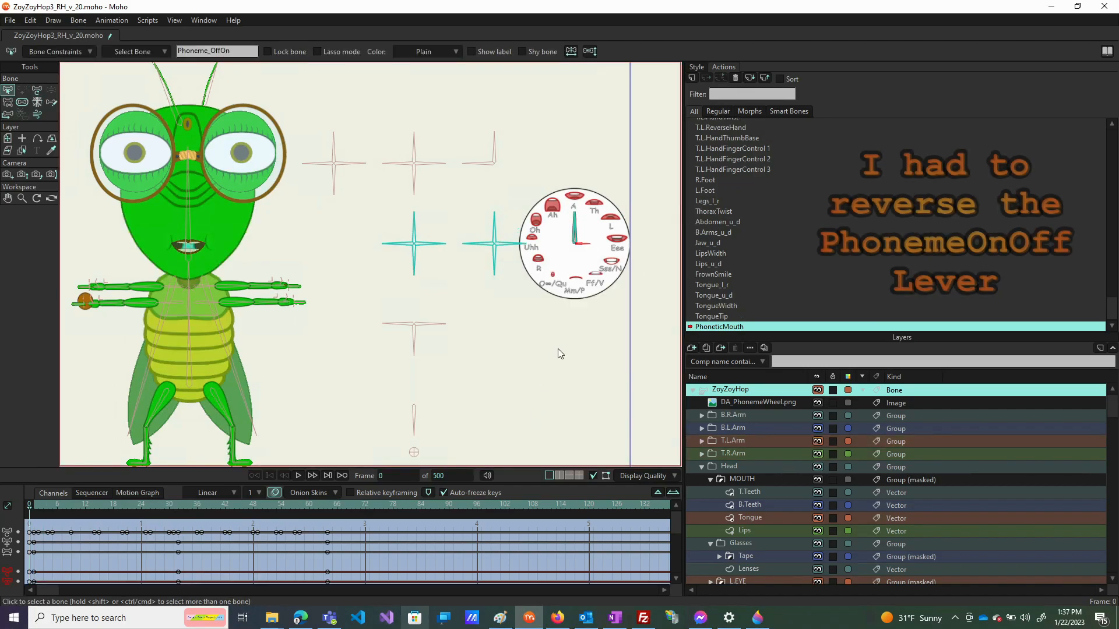
{"action": "left_click", "coordinate": [392, 415]}
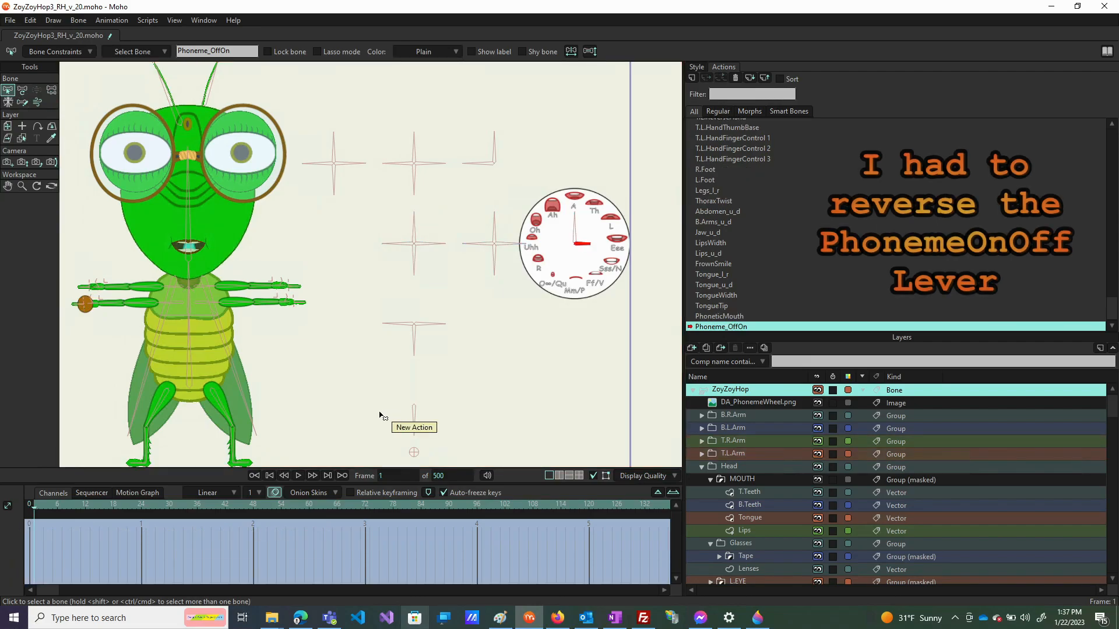
{"action": "left_click", "coordinate": [23, 91]}
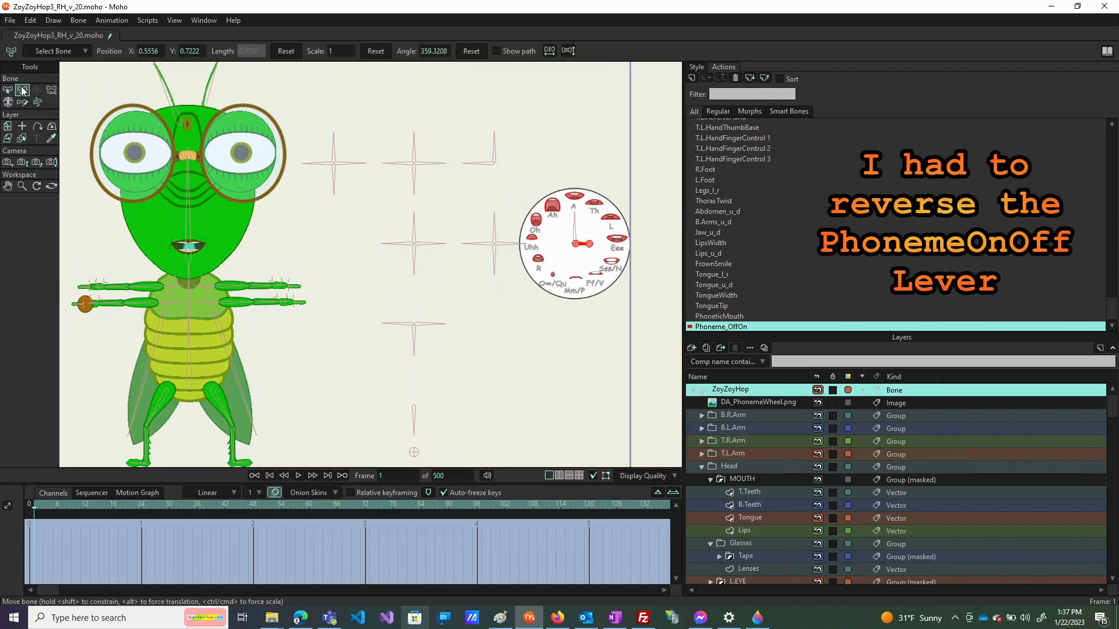
{"action": "left_click", "coordinate": [587, 257]}
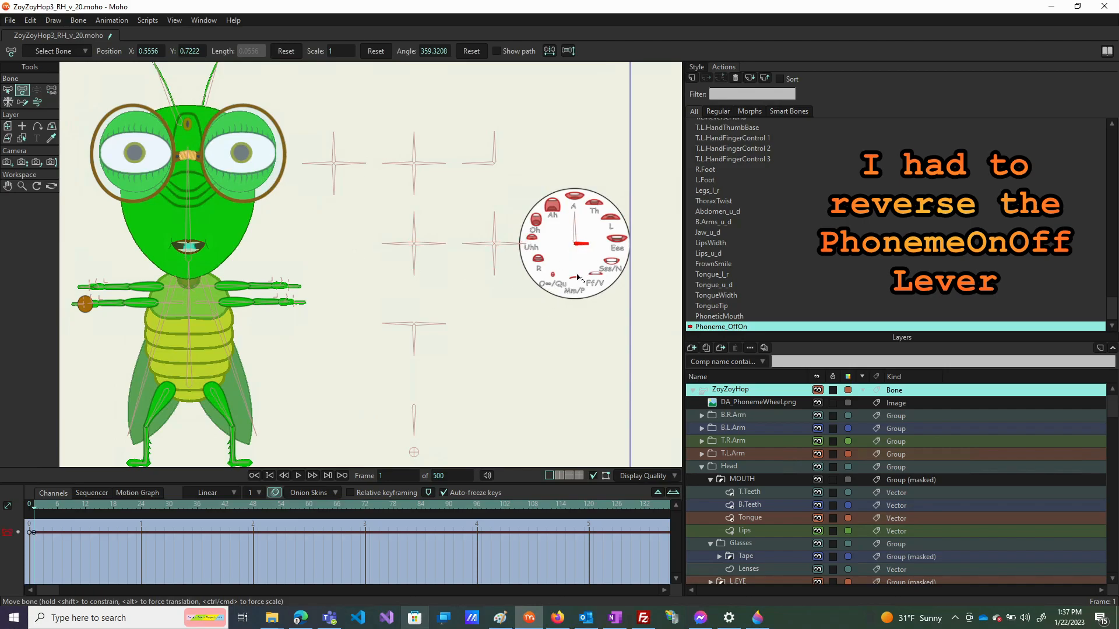
{"action": "left_click_drag", "start_coordinate": [582, 254], "coordinate": [604, 251]}
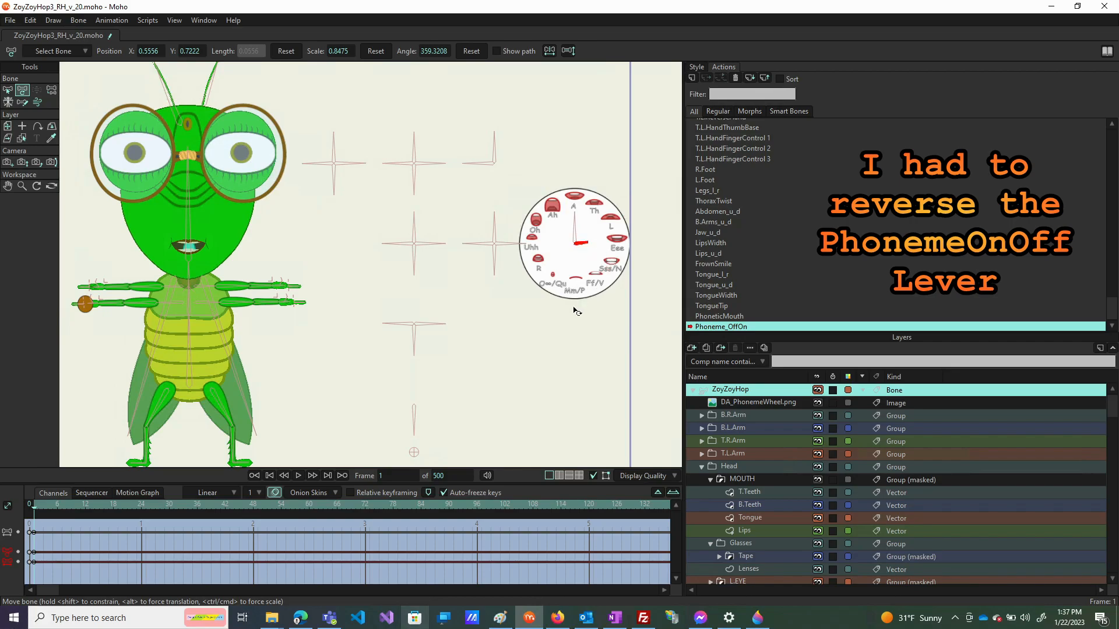
{"action": "left_click_drag", "start_coordinate": [548, 352], "coordinate": [547, 352]}
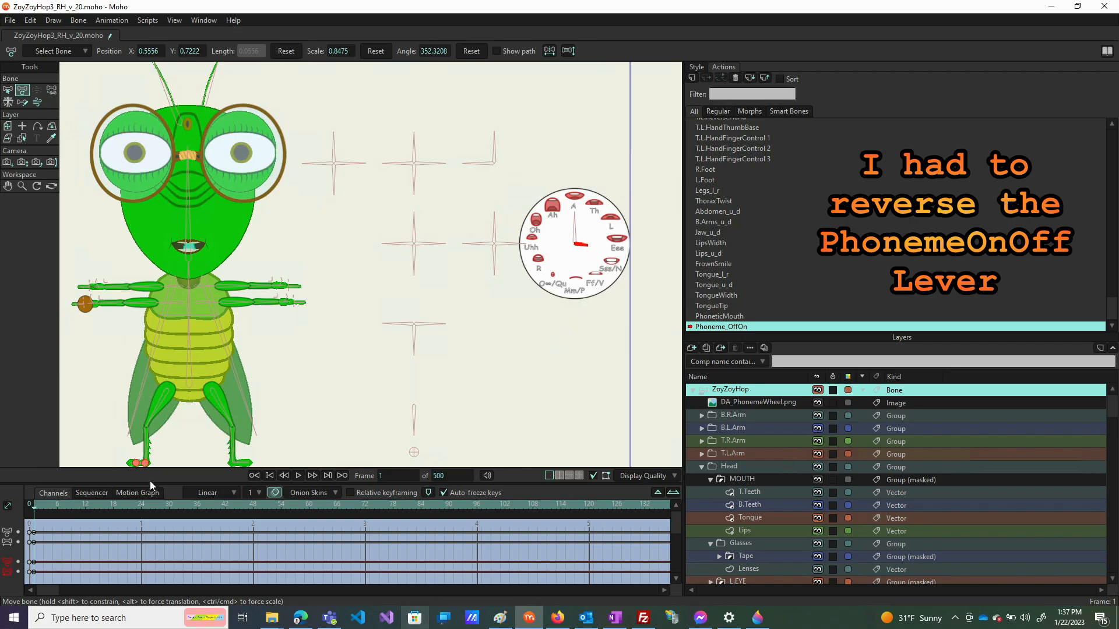
At frame 6 of the Phoneme_OffOn action, rotate the lever bone upward to about 366°
{"action": "left_click", "coordinate": [58, 507]}
{"action": "left_click_drag", "start_coordinate": [585, 254], "coordinate": [574, 213]}
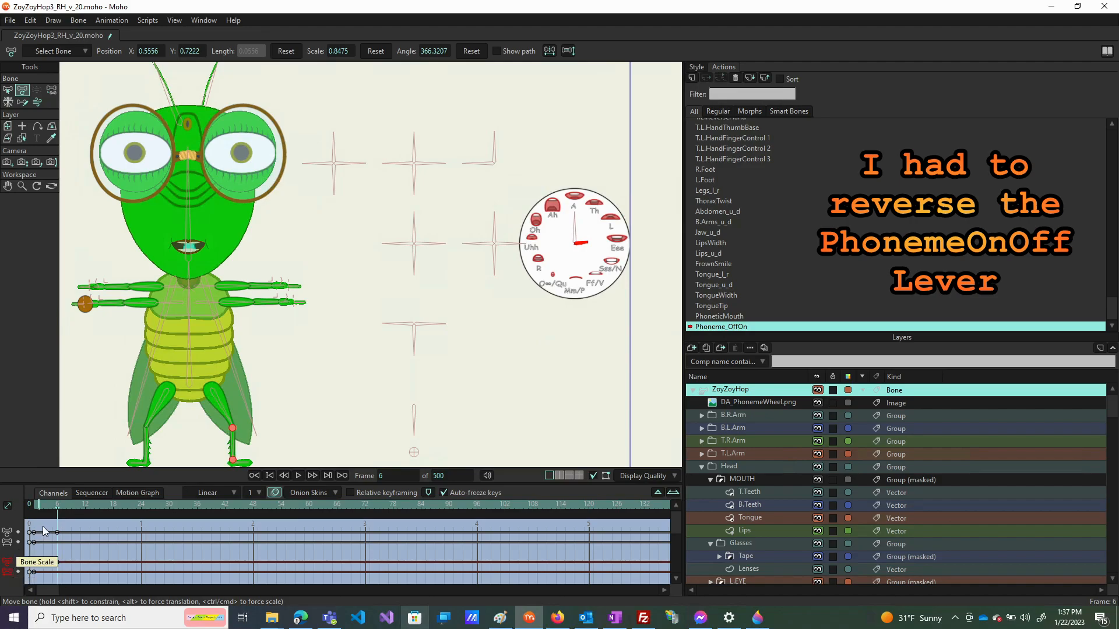
At frame 4, set the opacity of the DA_PhonemeWheel.png layer to 0 and apply it
{"action": "left_click", "coordinate": [51, 507]}
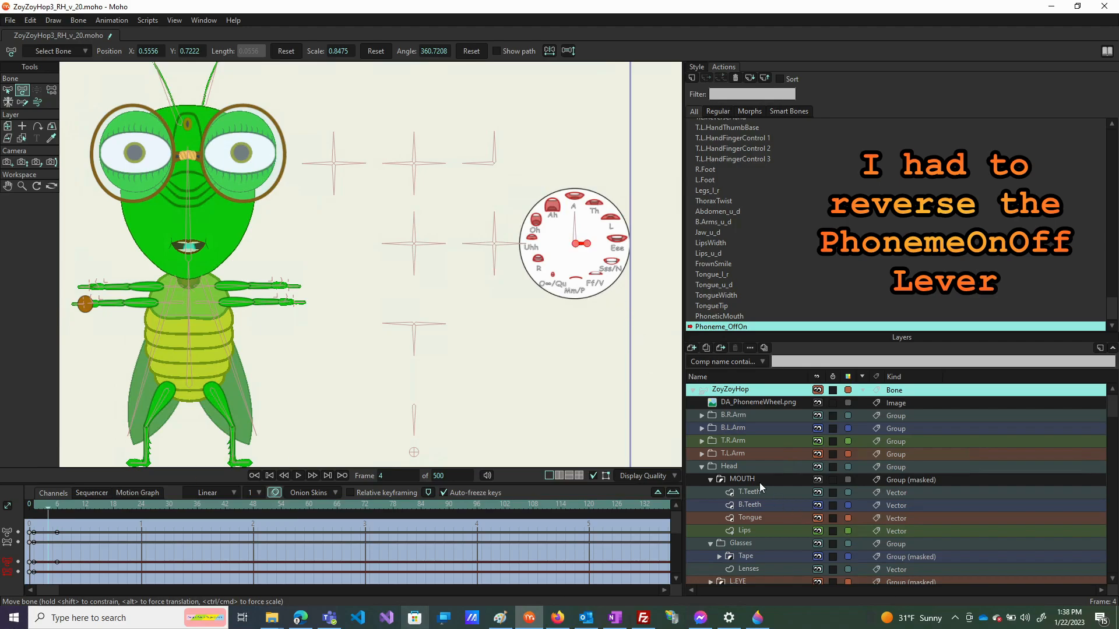
{"action": "scroll", "coordinate": [755, 507], "scroll_direction": "down", "scroll_amount": 3}
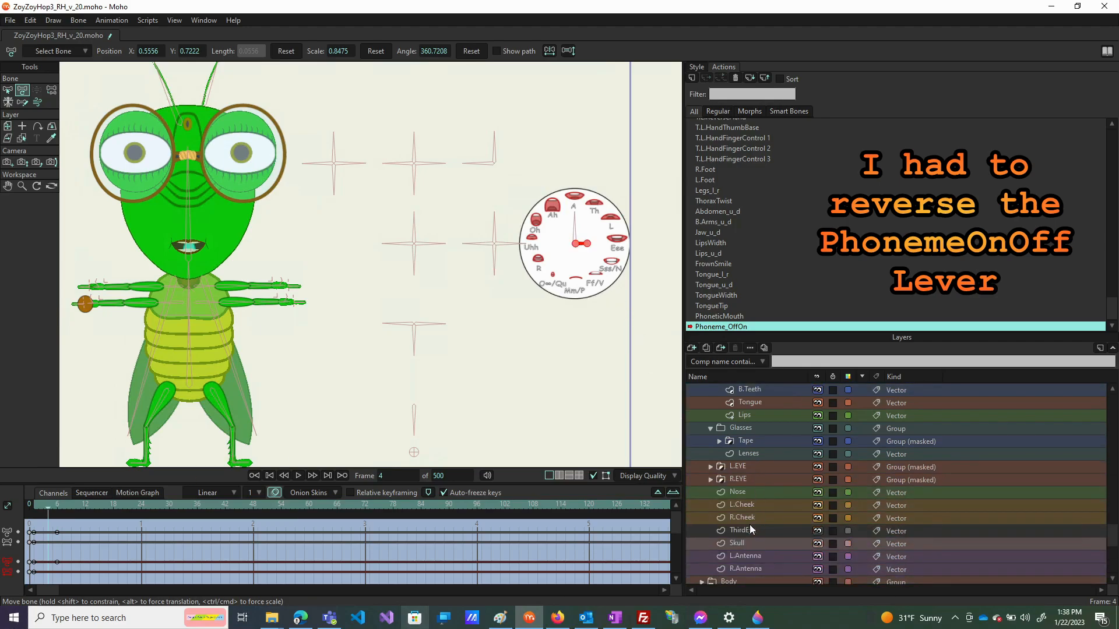
{"action": "scroll", "coordinate": [753, 466], "scroll_direction": "up", "scroll_amount": 4}
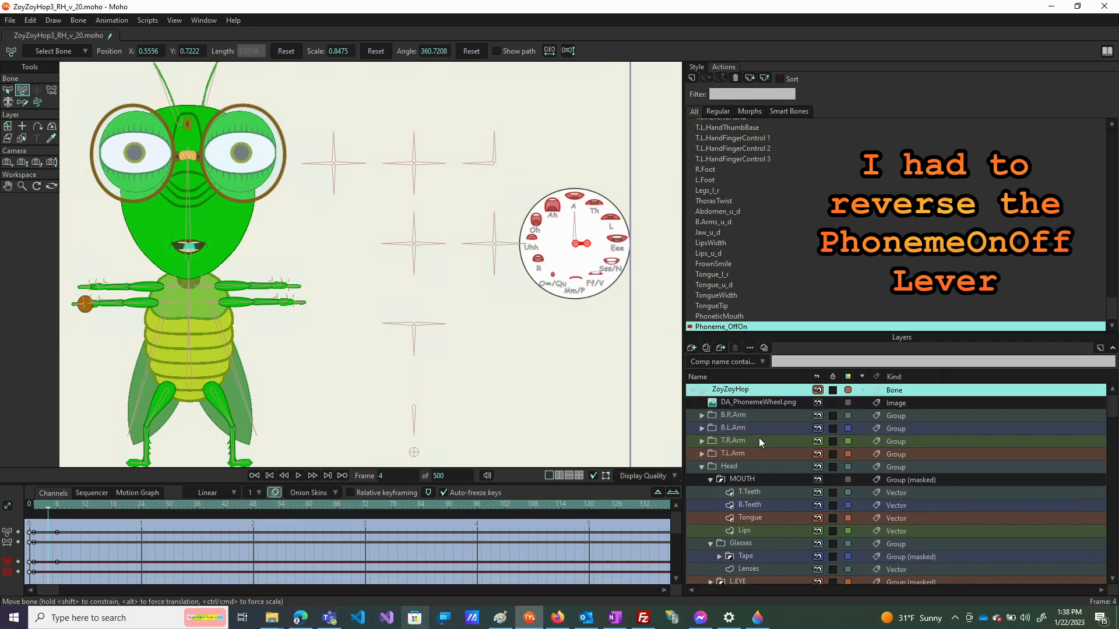
{"action": "double_click", "coordinate": [754, 404]}
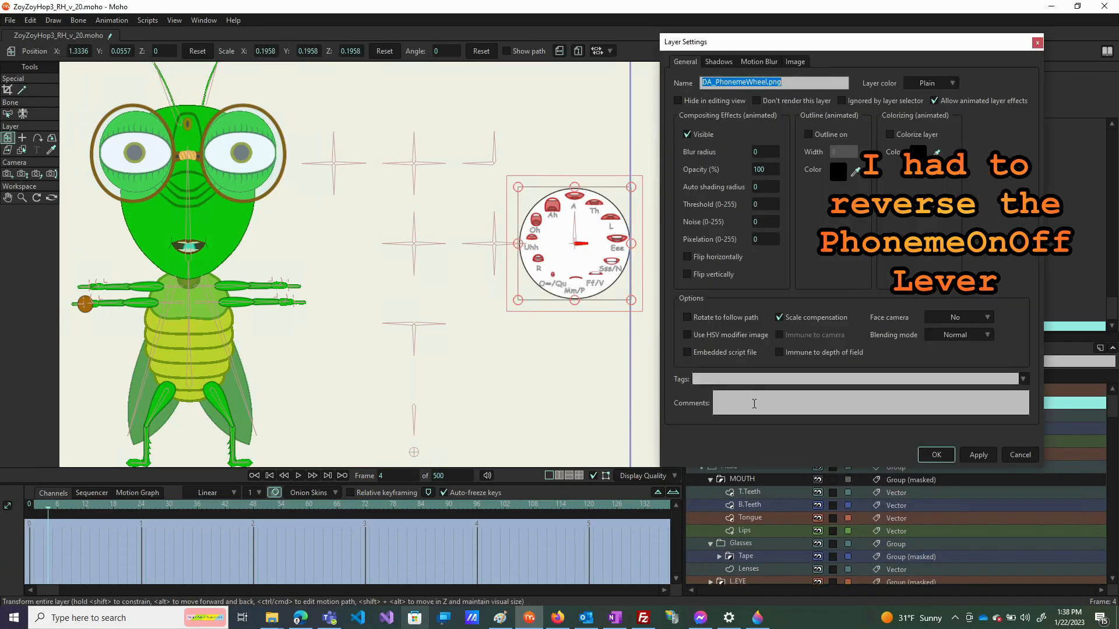
{"action": "left_click", "coordinate": [761, 169]}
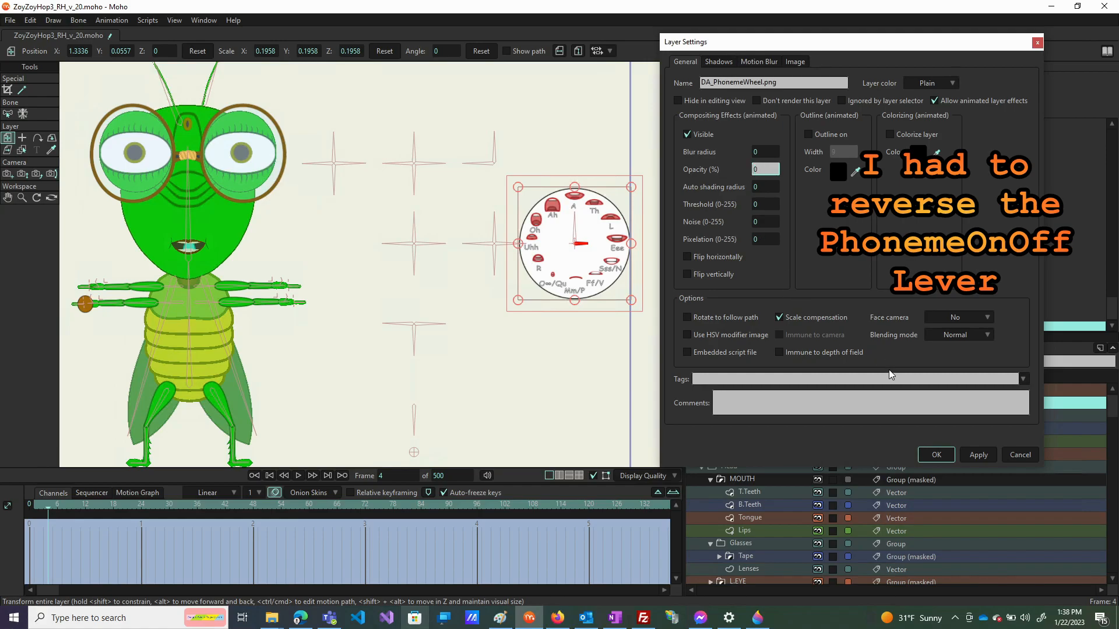
{"action": "left_click", "coordinate": [963, 460]}
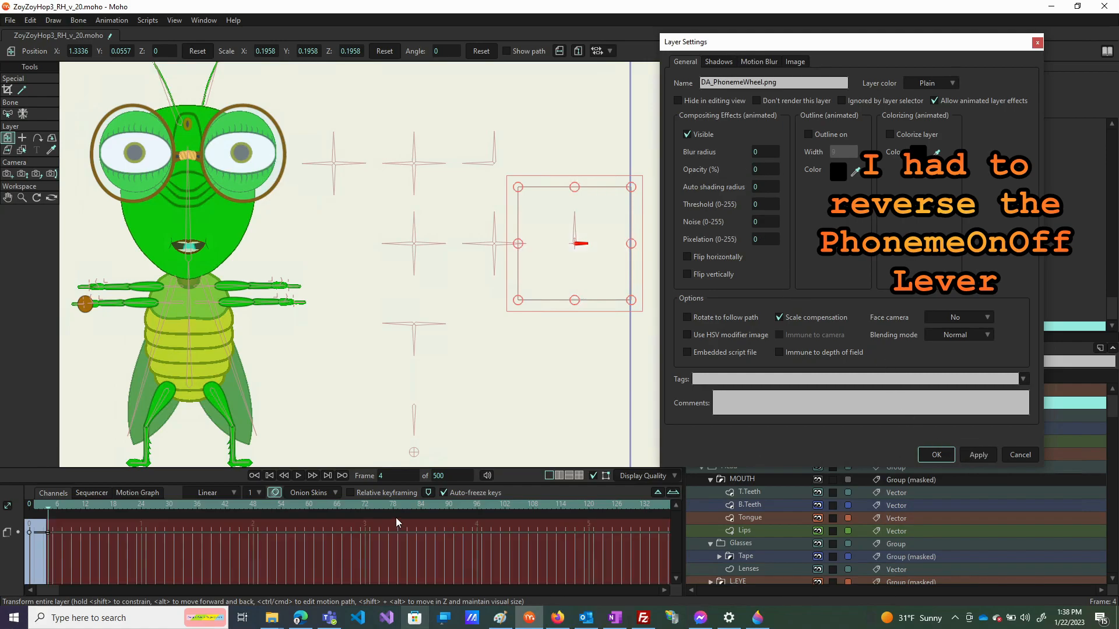
At frame 6, set the DA_PhonemeWheel.png layer's opacity to 100 and apply it
{"action": "left_click", "coordinate": [55, 511]}
{"action": "left_click", "coordinate": [764, 170]}
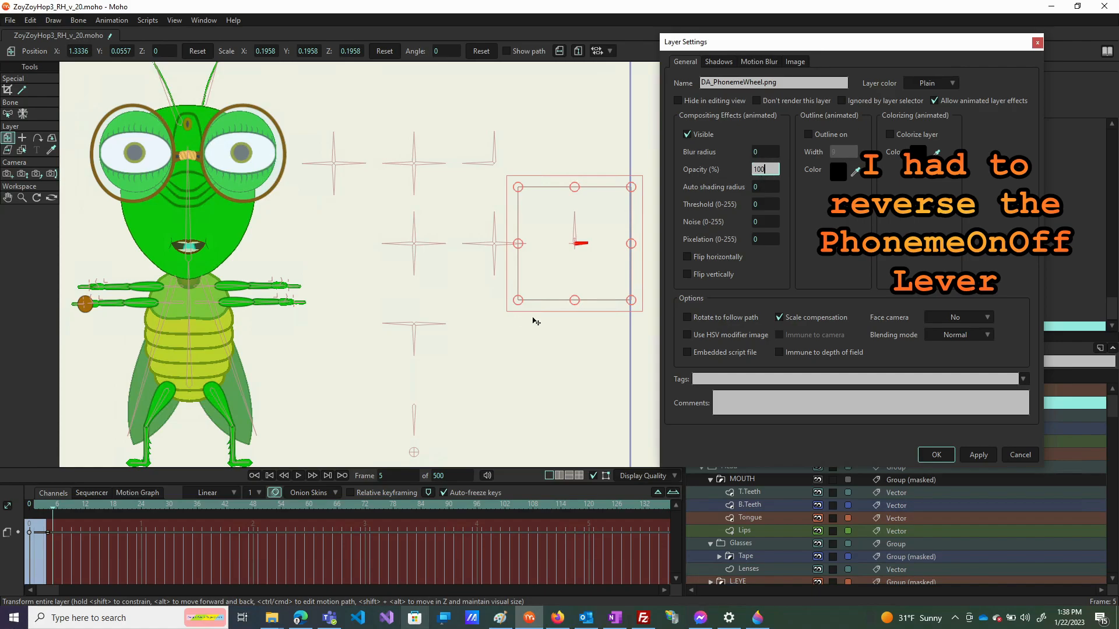
{"action": "left_click", "coordinate": [57, 507]}
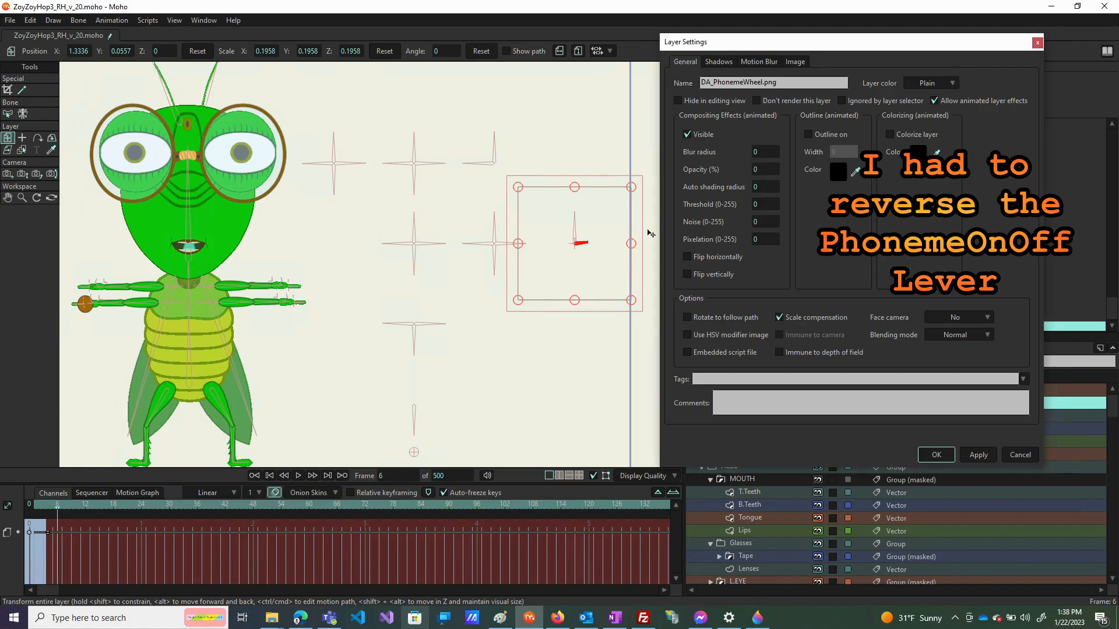
{"action": "left_click", "coordinate": [767, 170]}
{"action": "type", "text": "100"}
{"action": "left_click", "coordinate": [986, 460]}
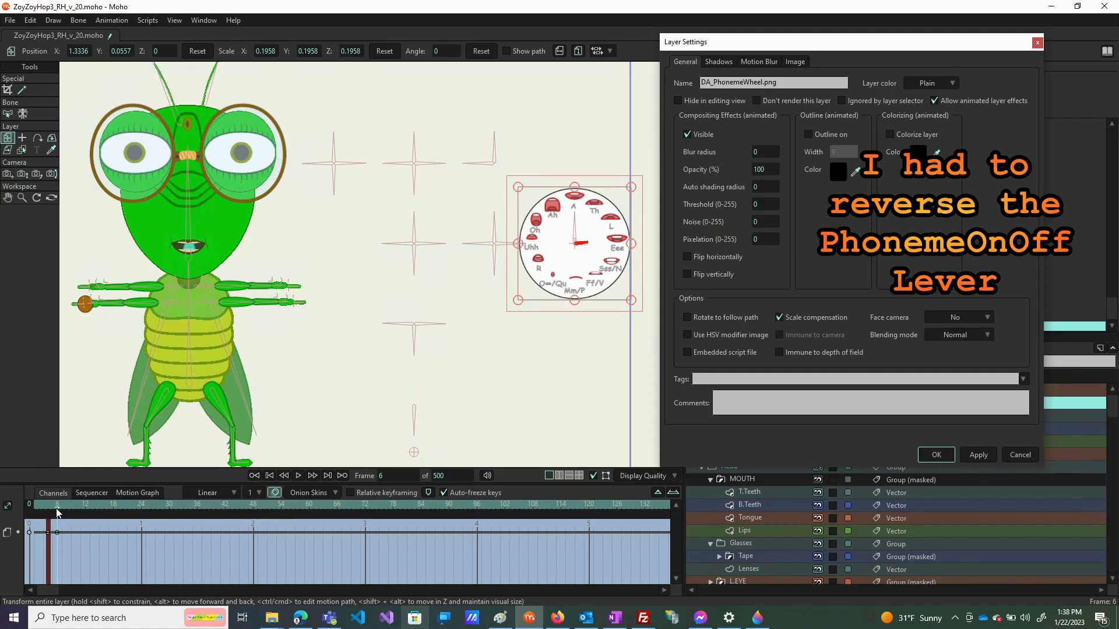
At frame 1, set the phoneme wheel layer's opacity to 0, close its settings and scrub the first frames to check it
{"action": "left_click", "coordinate": [27, 512]}
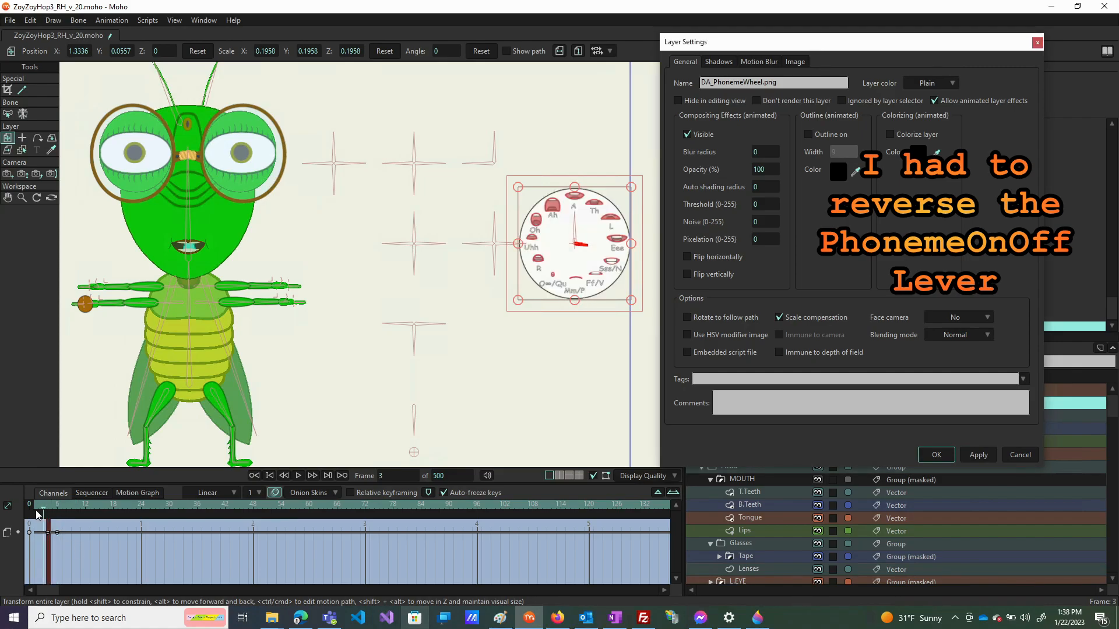
{"action": "left_click", "coordinate": [35, 511]}
{"action": "double_click", "coordinate": [760, 170]}
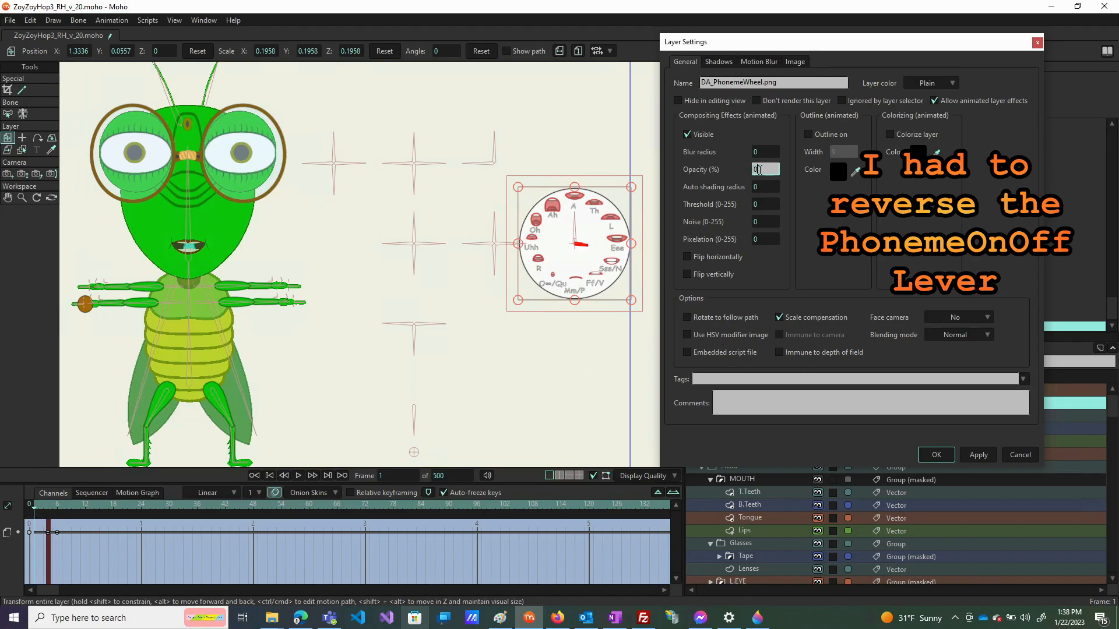
{"action": "type", "text": "0"}
{"action": "key", "text": "Return"}
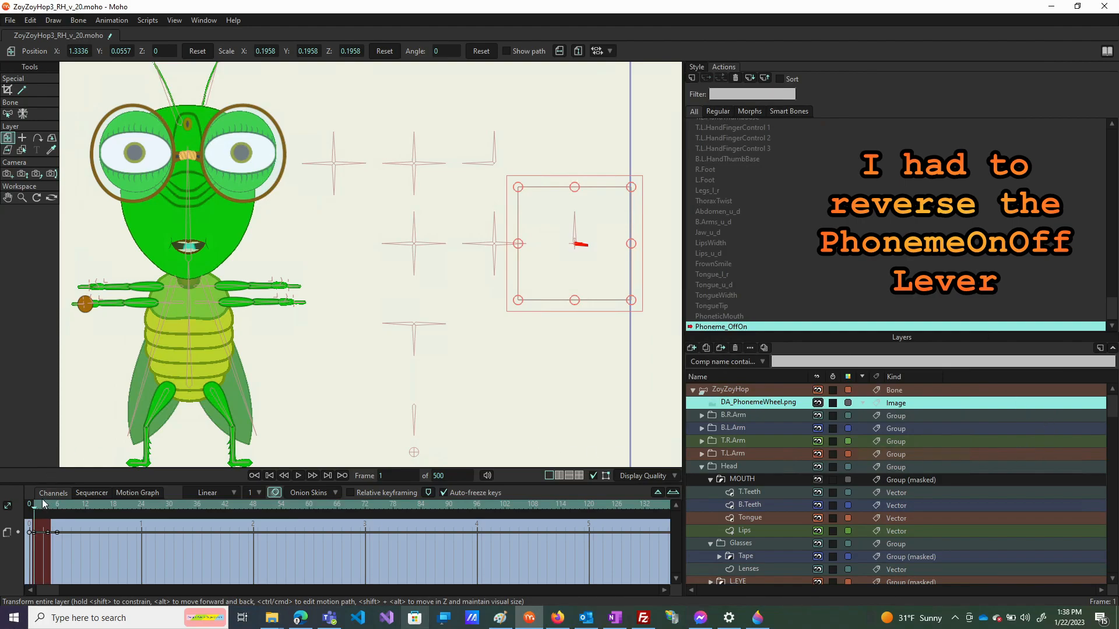
{"action": "mouse_move", "coordinate": [33, 512]}
{"action": "left_mouse_down"}
{"action": "mouse_move", "coordinate": [74, 519]}
{"action": "mouse_move", "coordinate": [39, 518]}
{"action": "left_mouse_up"}
Reselect the ZoyZoyHop bone layer and switch from the Phoneme_OffOn action back to the Mainline timeline
{"action": "double_click", "coordinate": [733, 396]}
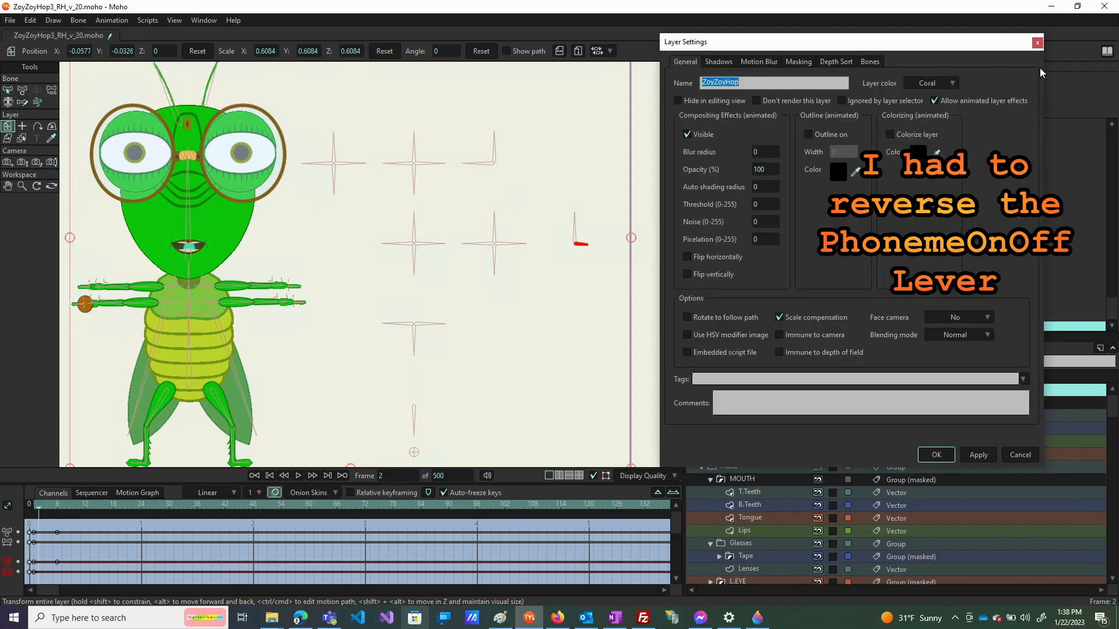
{"action": "left_click", "coordinate": [1037, 43]}
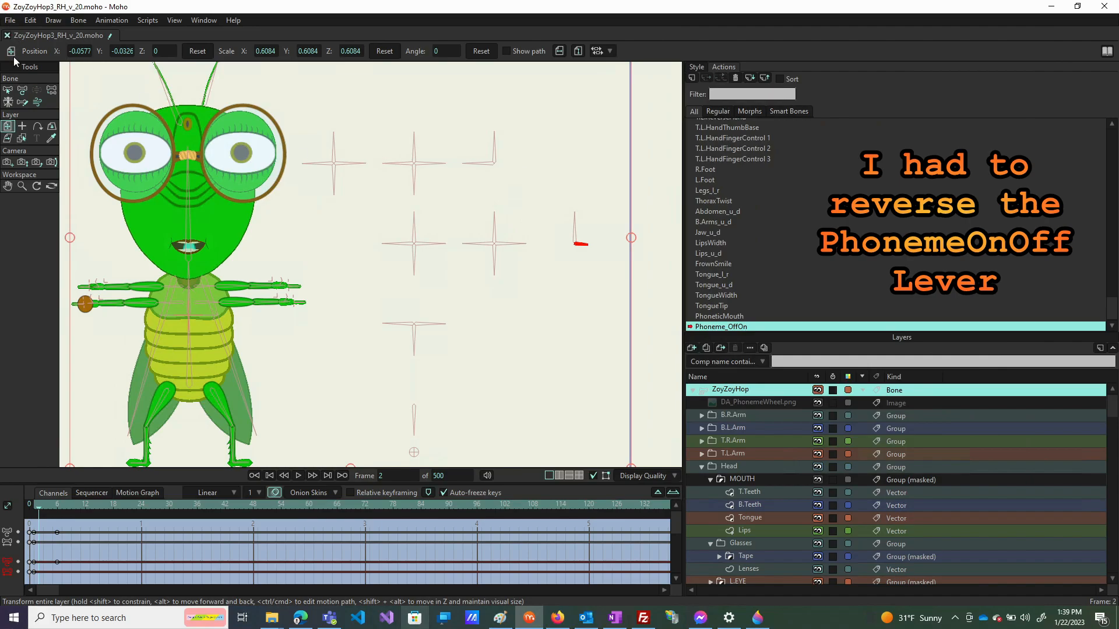
{"action": "left_click", "coordinate": [754, 414]}
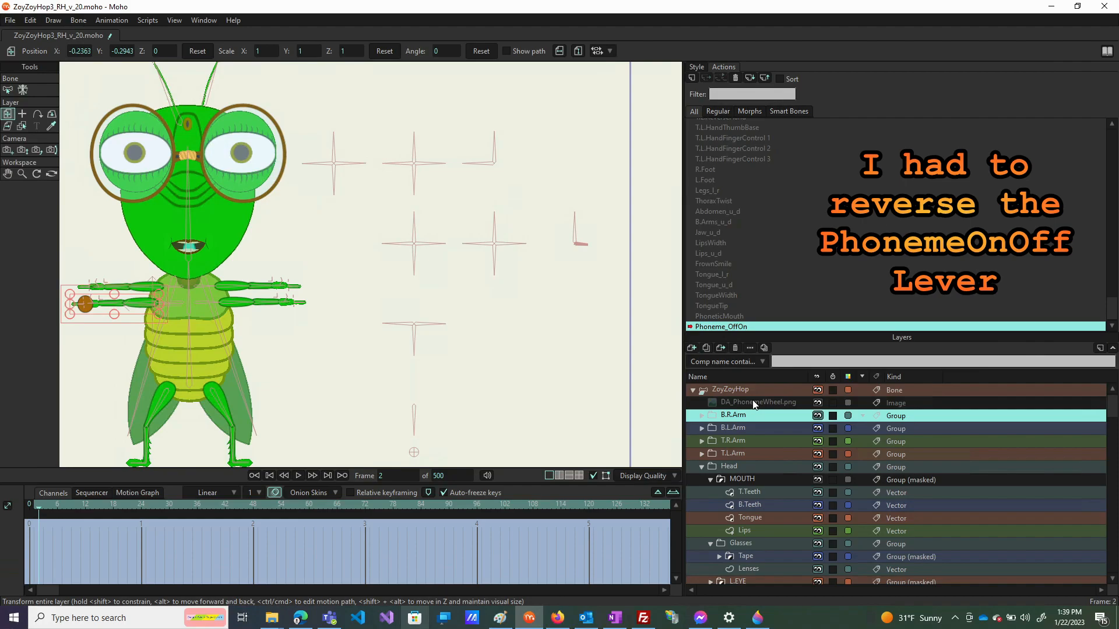
{"action": "left_click", "coordinate": [750, 387]}
{"action": "scroll", "coordinate": [741, 152], "scroll_direction": "up", "scroll_amount": 1}
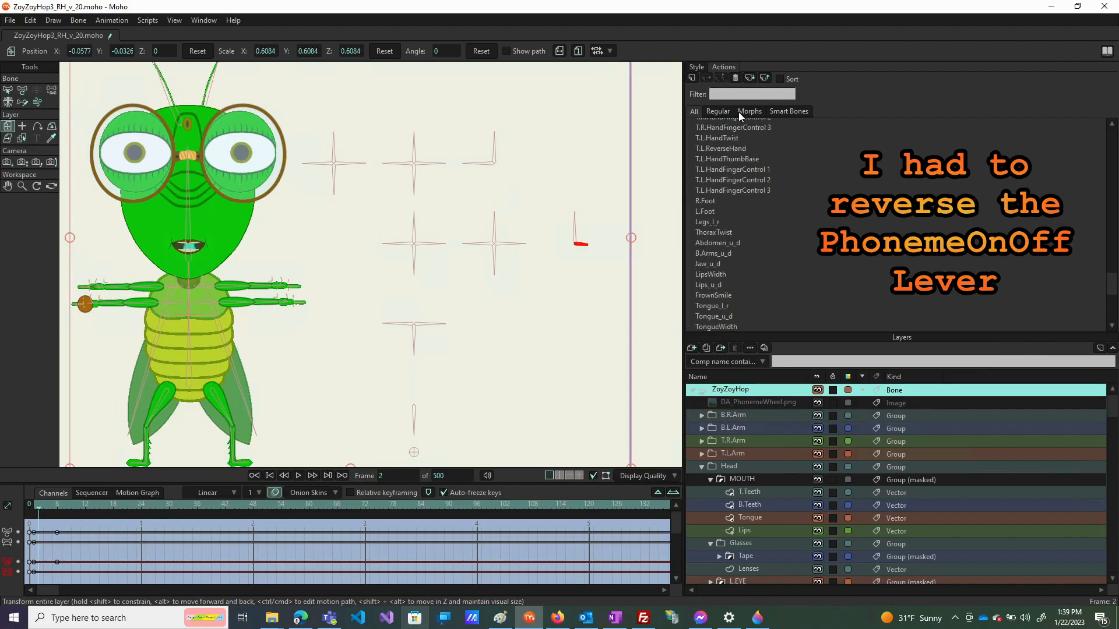
{"action": "scroll", "coordinate": [733, 133], "scroll_direction": "up", "scroll_amount": 4}
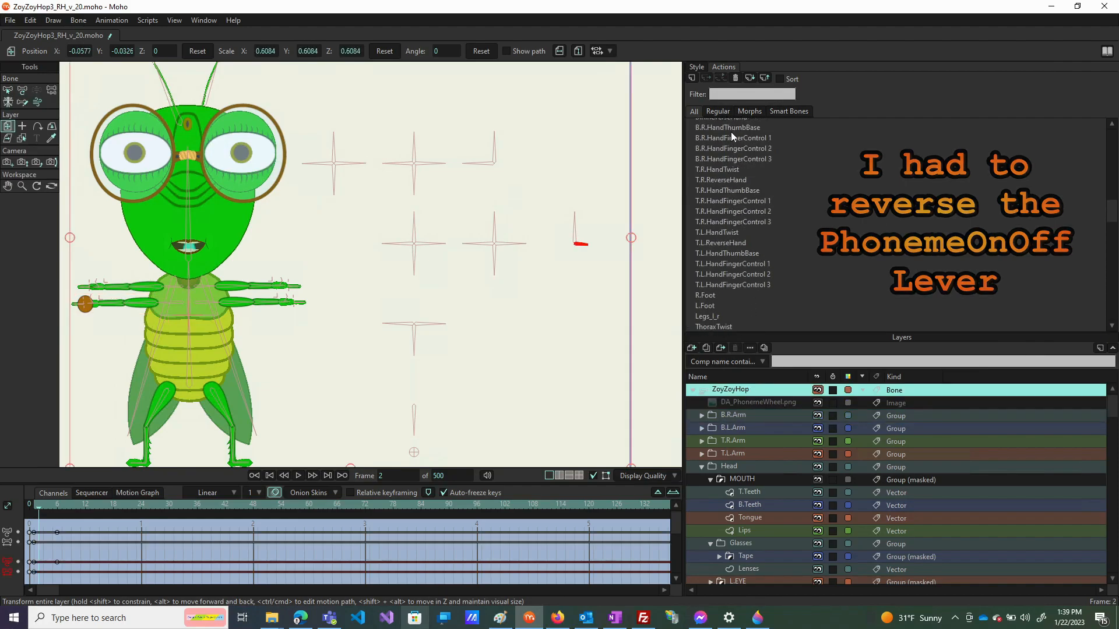
{"action": "scroll", "coordinate": [731, 131], "scroll_direction": "up", "scroll_amount": 2}
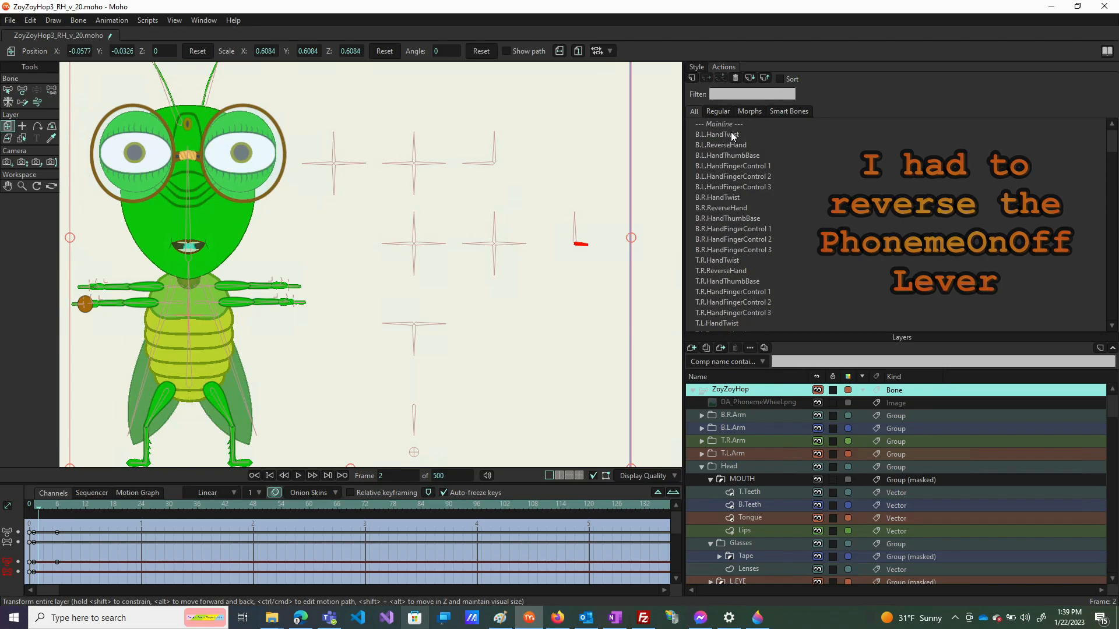
{"action": "left_click", "coordinate": [716, 126]}
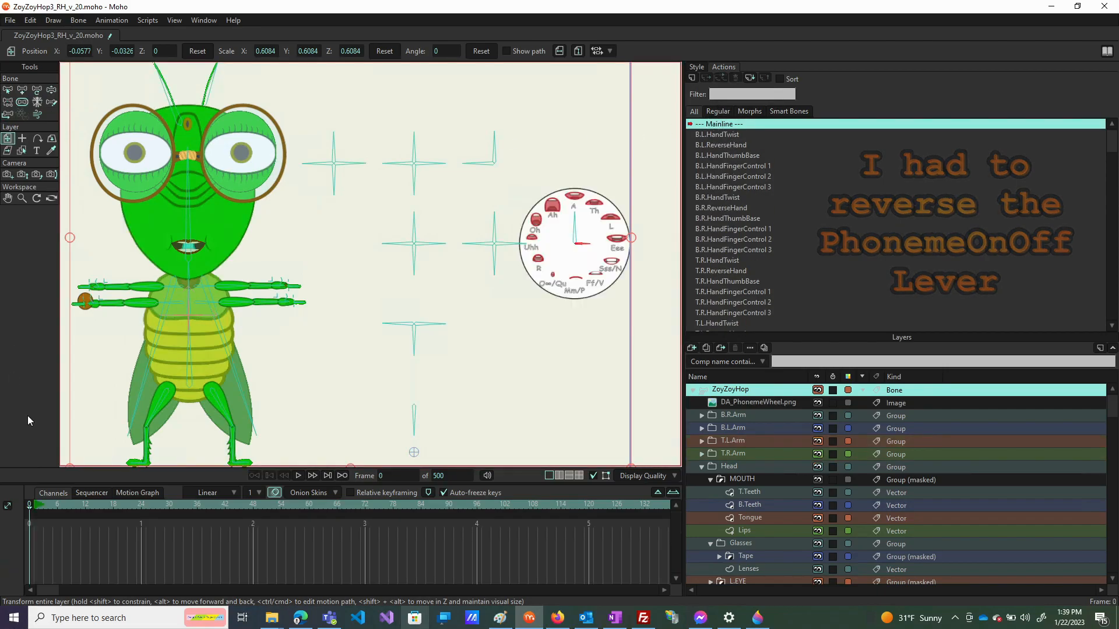
Test the Phoneme_OffOn lever on the main timeline by swinging it up at frame 6 and down at frame 19
{"action": "left_click", "coordinate": [51, 91]}
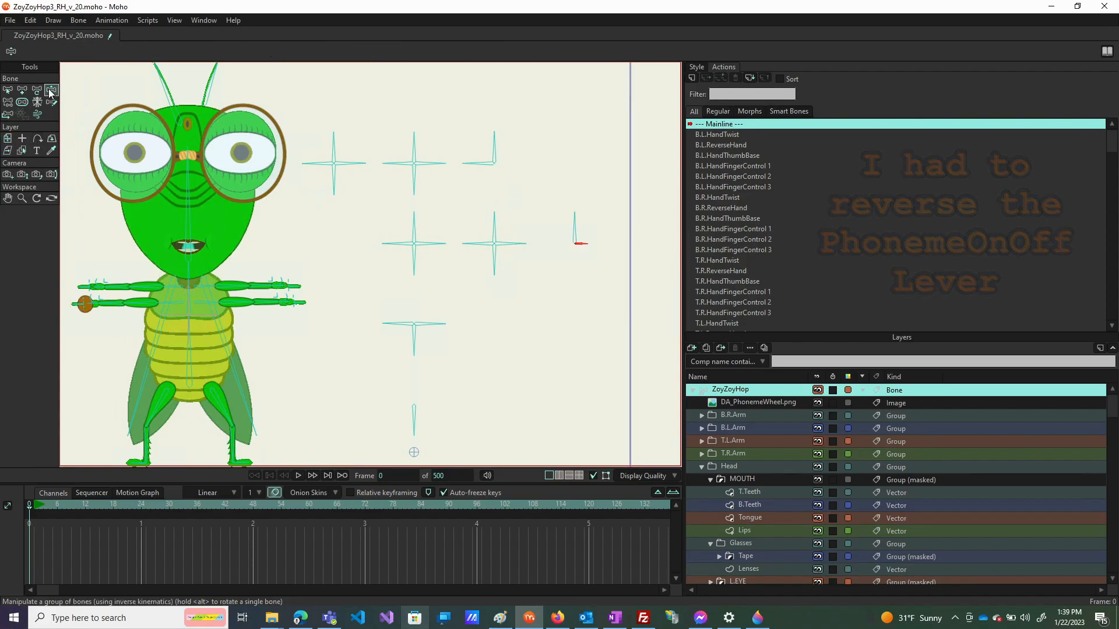
{"action": "left_click", "coordinate": [35, 507]}
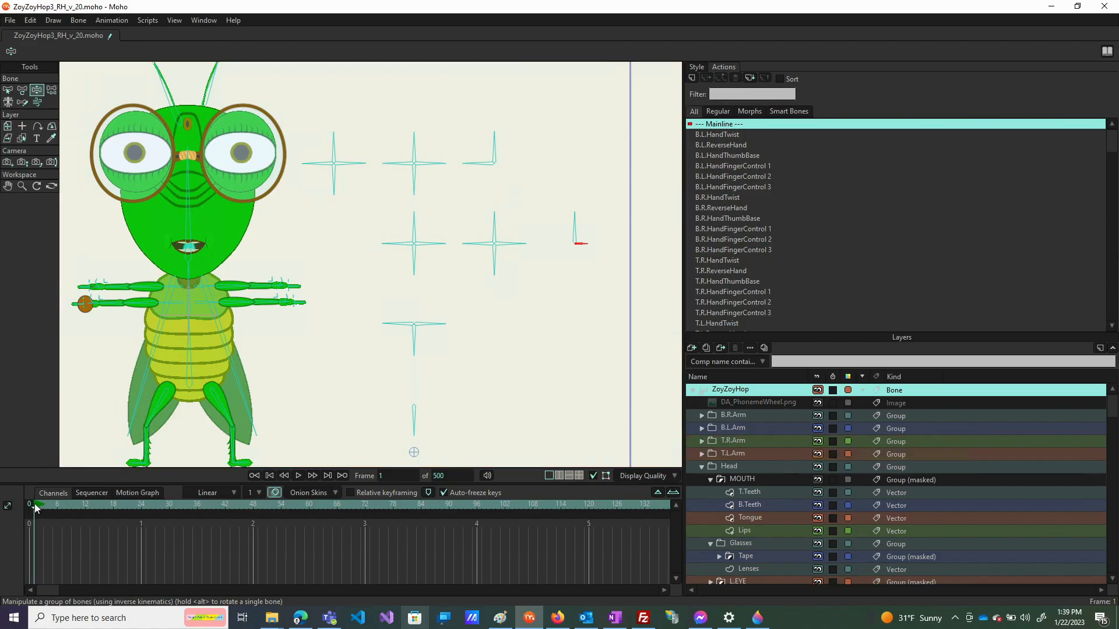
{"action": "mouse_move", "coordinate": [57, 505]}
{"action": "left_mouse_down"}
{"action": "mouse_move", "coordinate": [213, 516]}
{"action": "mouse_move", "coordinate": [59, 509]}
{"action": "left_mouse_up"}
{"action": "left_click", "coordinate": [583, 241]}
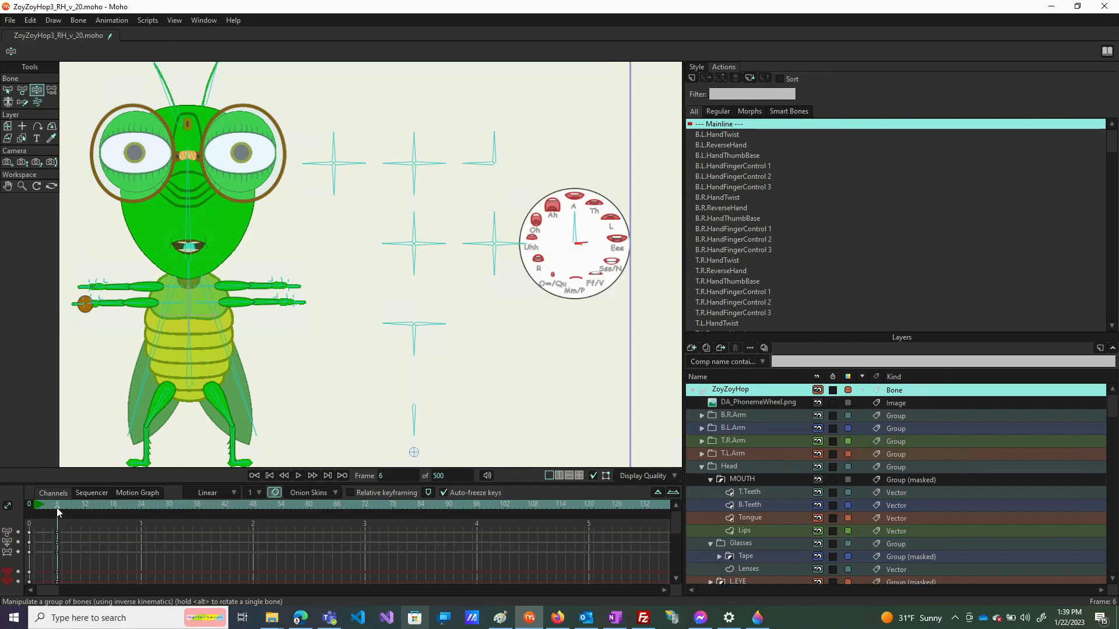
{"action": "left_click_drag", "start_coordinate": [109, 510], "coordinate": [120, 512]}
{"action": "left_click_drag", "start_coordinate": [587, 246], "coordinate": [579, 273]}
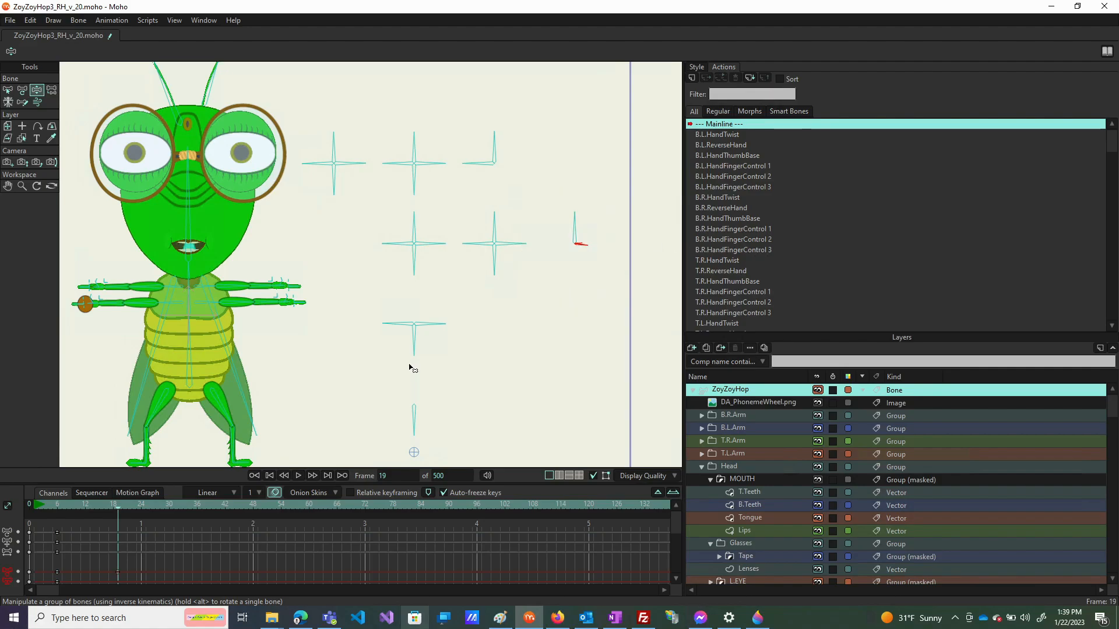
Recheck the wheel's visibility between frames 1 and 6, and swing the lever down at frame 6 to hide the wheel
{"action": "mouse_move", "coordinate": [41, 502]}
{"action": "left_mouse_down"}
{"action": "mouse_move", "coordinate": [155, 516]}
{"action": "mouse_move", "coordinate": [34, 505]}
{"action": "left_mouse_up"}
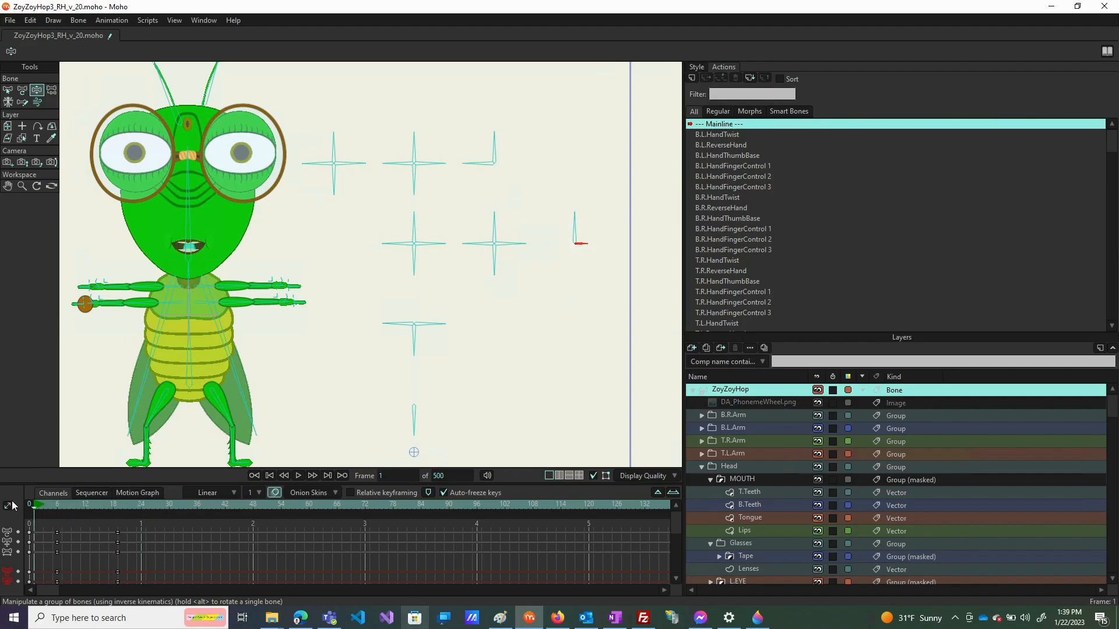
{"action": "left_click", "coordinate": [53, 509]}
{"action": "left_click", "coordinate": [58, 509]}
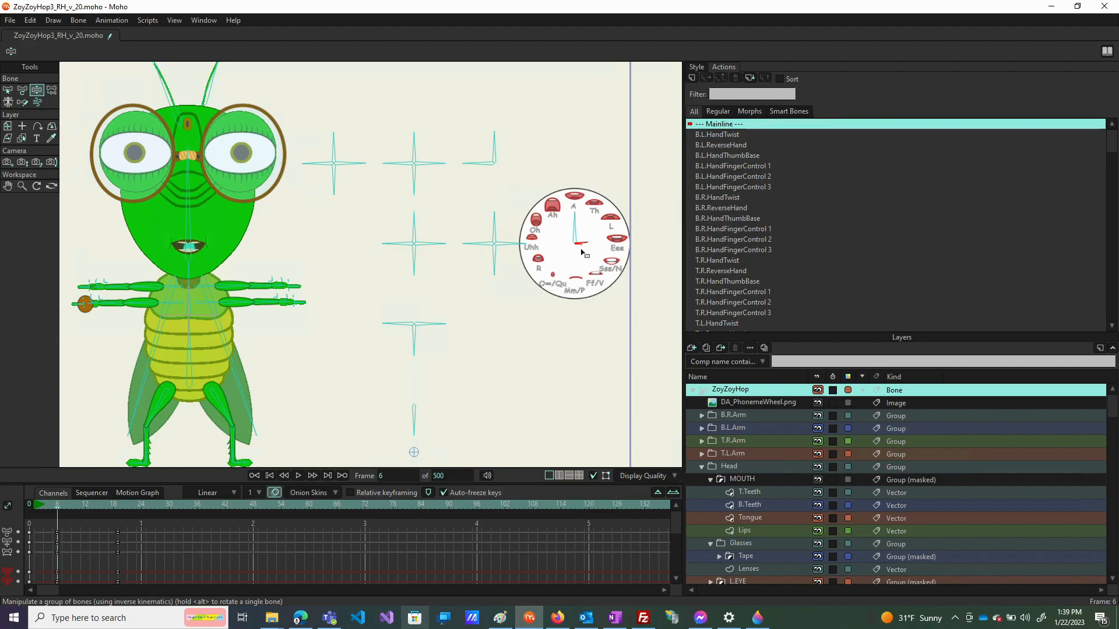
{"action": "left_click_drag", "start_coordinate": [589, 250], "coordinate": [586, 255]}
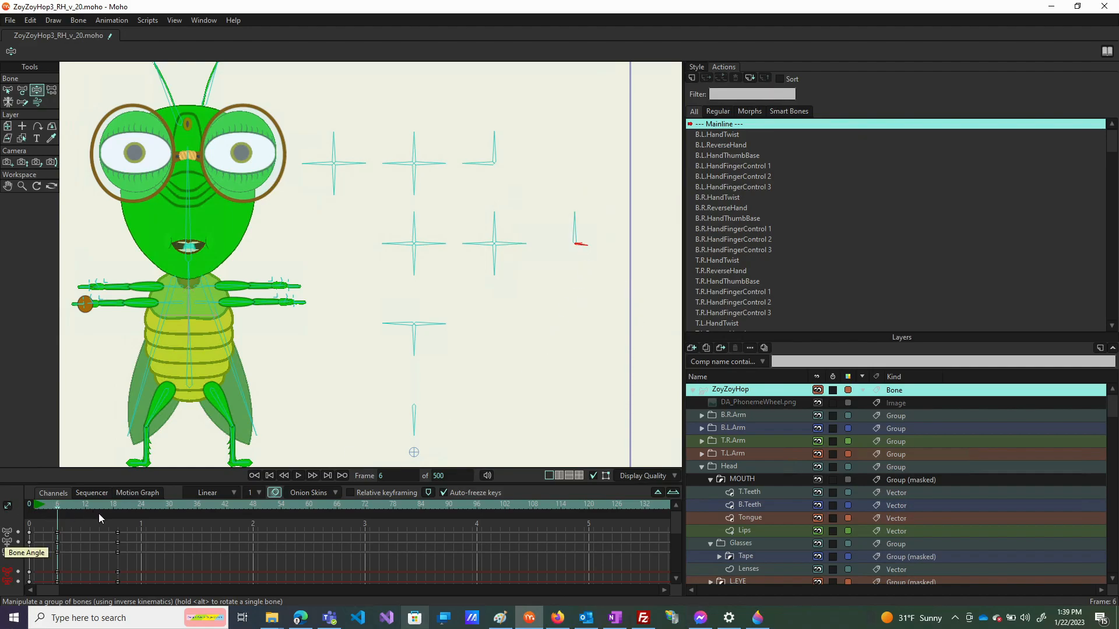
Delete all the test keyframes at frames 6 and 19 from the main timeline and return to frame 0
{"action": "left_click", "coordinate": [122, 510]}
{"action": "left_click", "coordinate": [118, 507]}
{"action": "left_click_drag", "start_coordinate": [118, 507], "coordinate": [4, 519]}
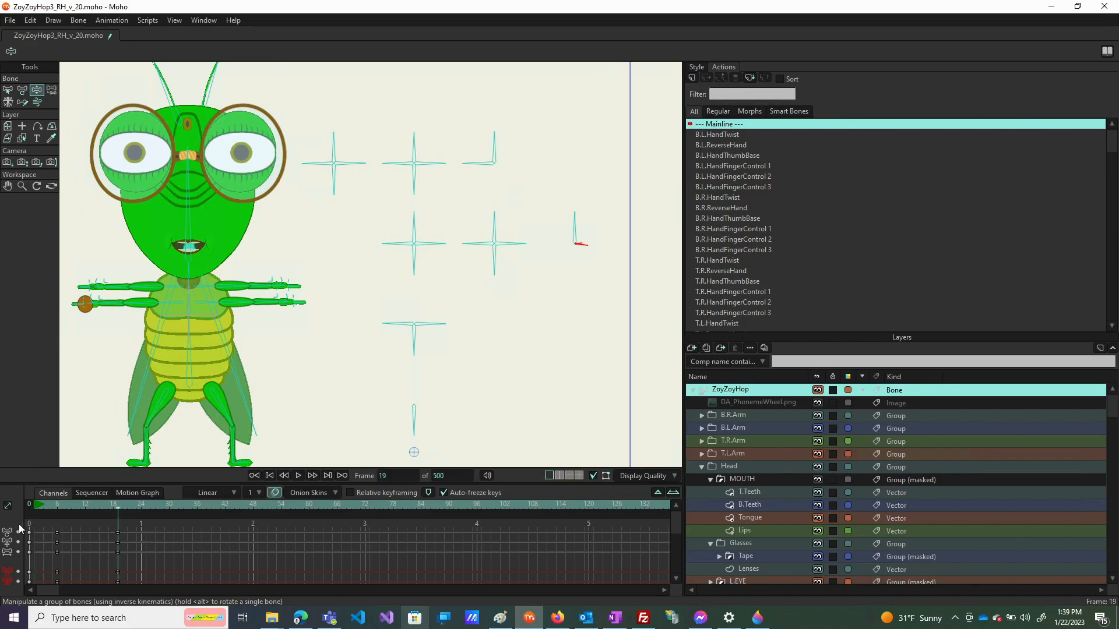
{"action": "left_click_drag", "start_coordinate": [134, 520], "coordinate": [5, 594]}
{"action": "key", "text": "Delete"}
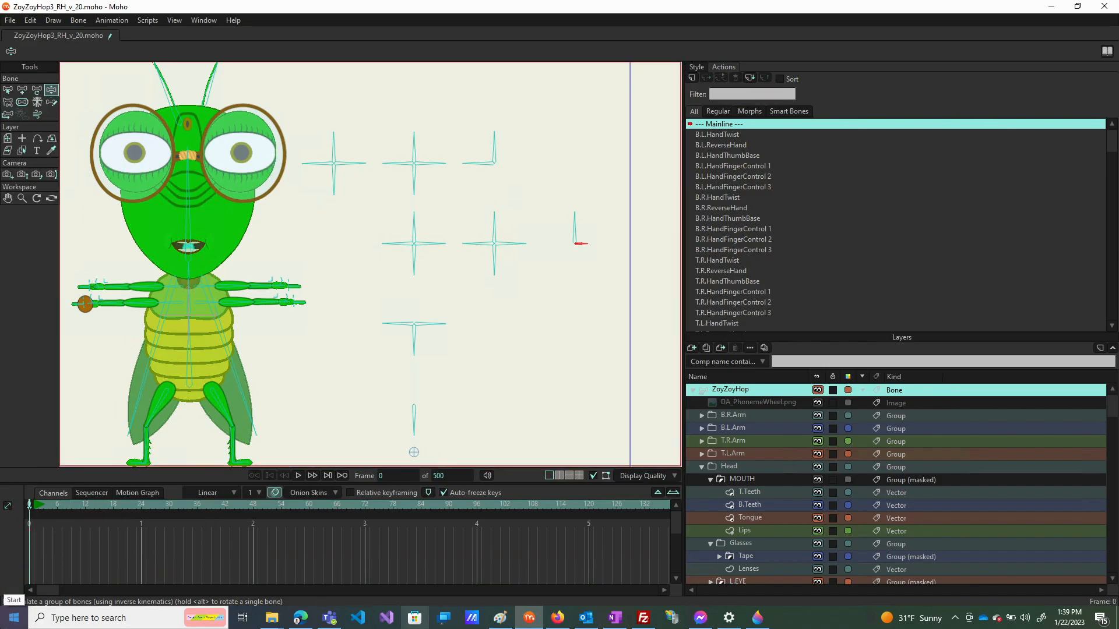
Save the project and create a smart bone action named R.Eyelids_u_d for the right eyelid control bone
{"action": "left_click", "coordinate": [11, 20]}
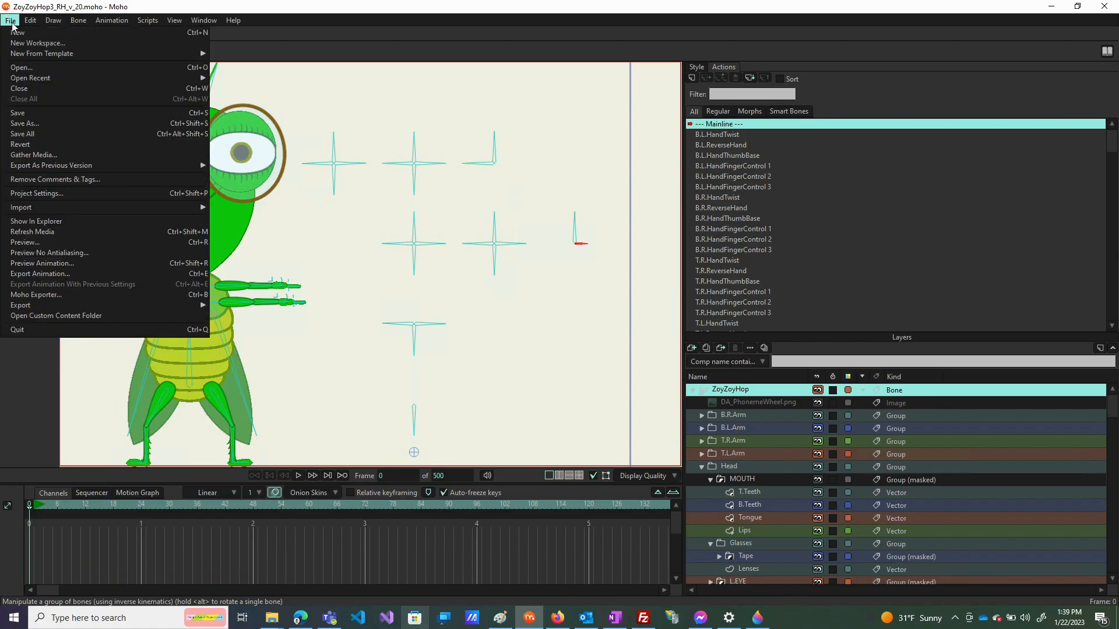
{"action": "left_click", "coordinate": [14, 115]}
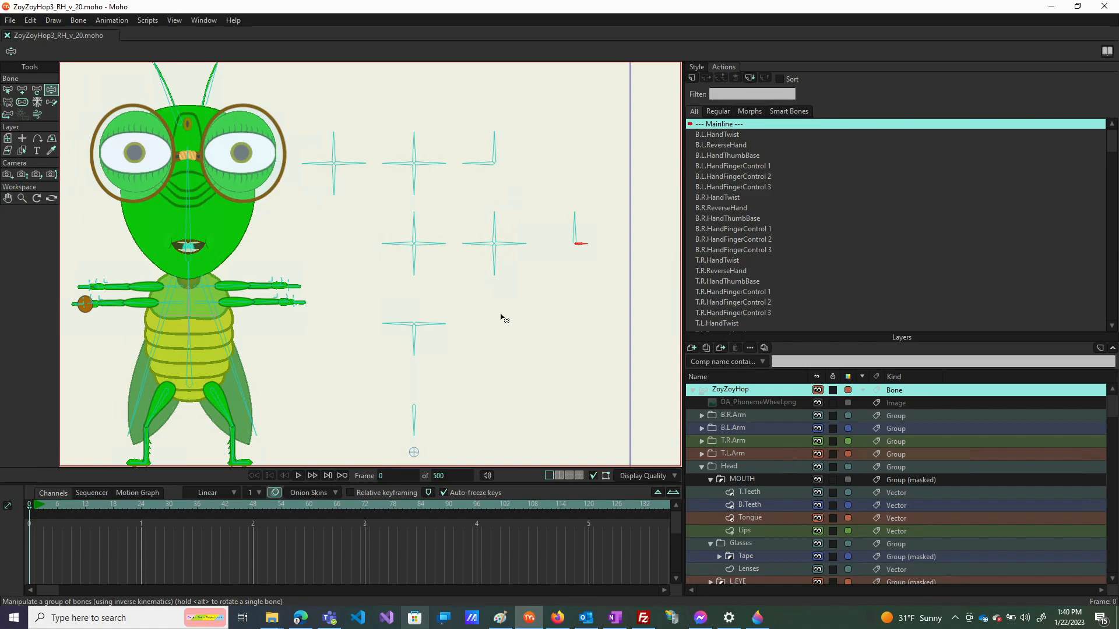
{"action": "left_click", "coordinate": [318, 173]}
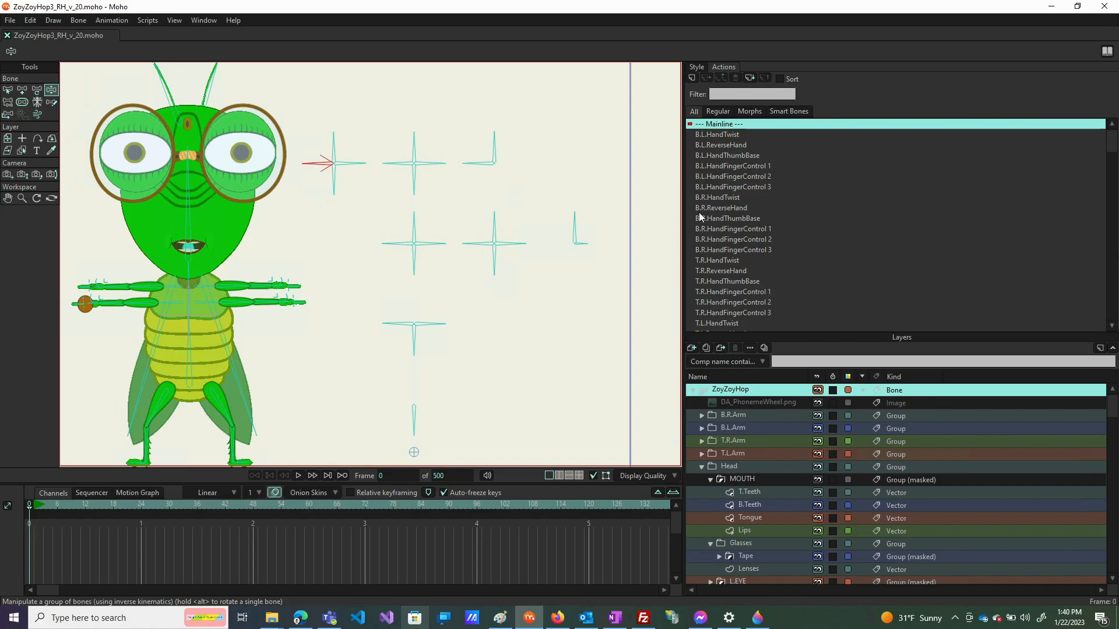
{"action": "left_click", "coordinate": [7, 91]}
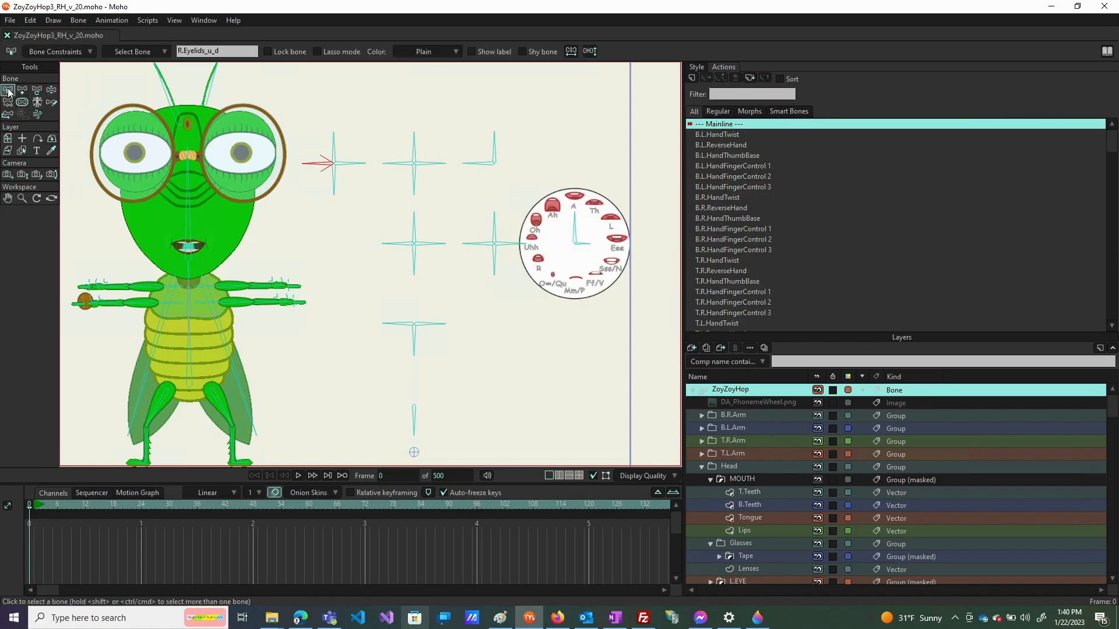
{"action": "left_click", "coordinate": [690, 79]}
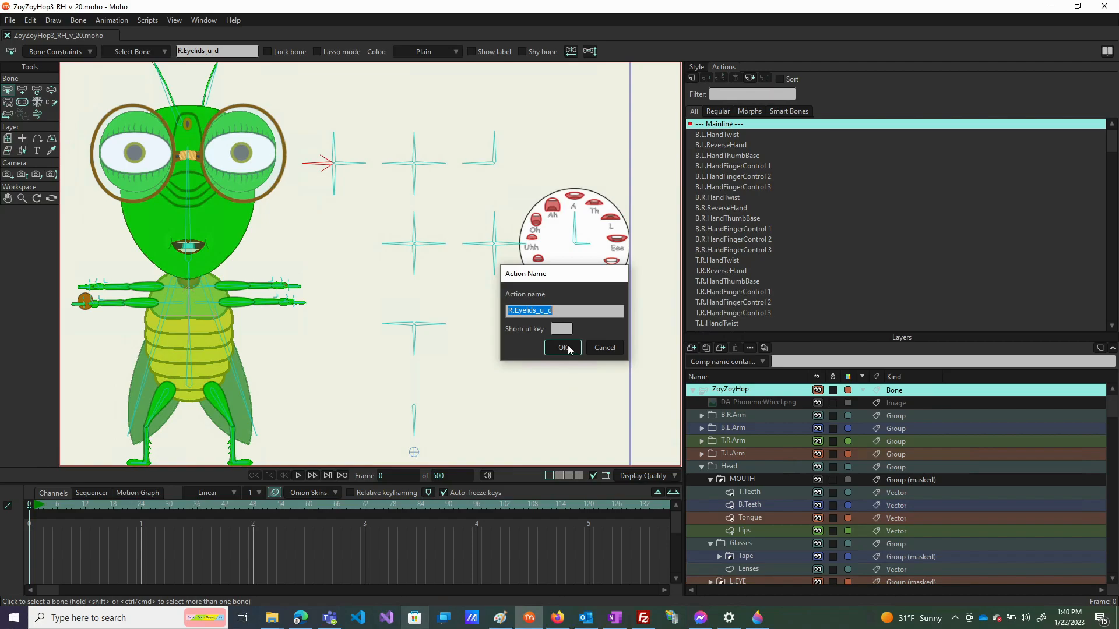
{"action": "left_click", "coordinate": [563, 348]}
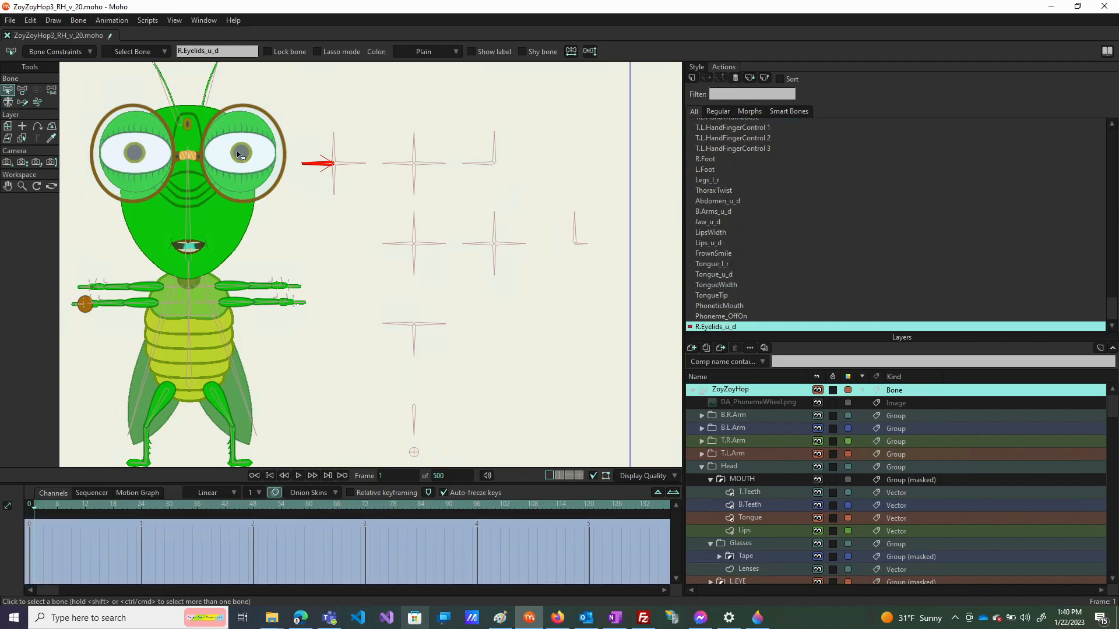
Key the R.Eyelids_u_d bone rotated down to about 212.37° at frame 1 and up to about 148.37° at frame 64
{"action": "left_click", "coordinate": [22, 91]}
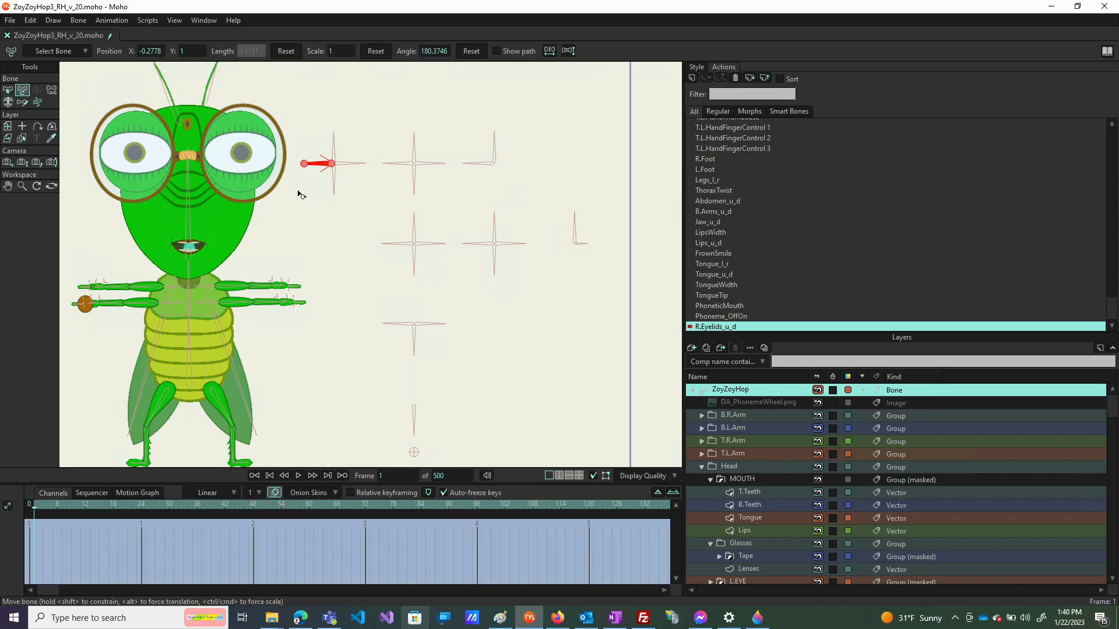
{"action": "left_click_drag", "start_coordinate": [320, 161], "coordinate": [328, 194]}
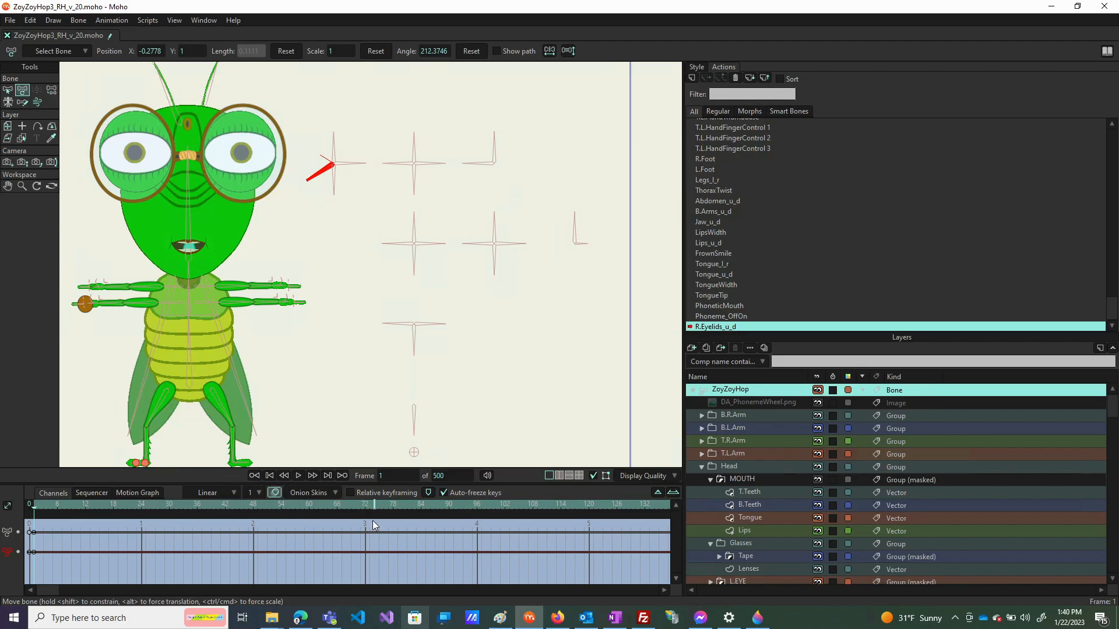
{"action": "left_click", "coordinate": [330, 502]}
{"action": "left_click_drag", "start_coordinate": [317, 163], "coordinate": [322, 128]}
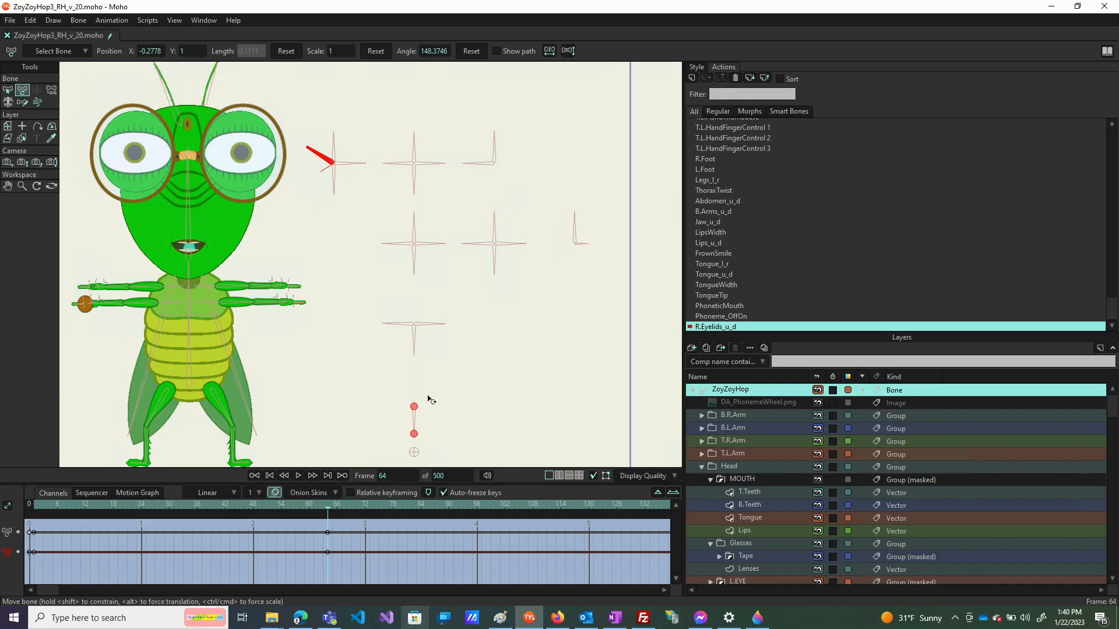
In the R.EYE group at frame 64, raise the T.Eyelid layer's lid-edge centre point to the top of the eyeball
{"action": "scroll", "coordinate": [761, 505], "scroll_direction": "down", "scroll_amount": 3}
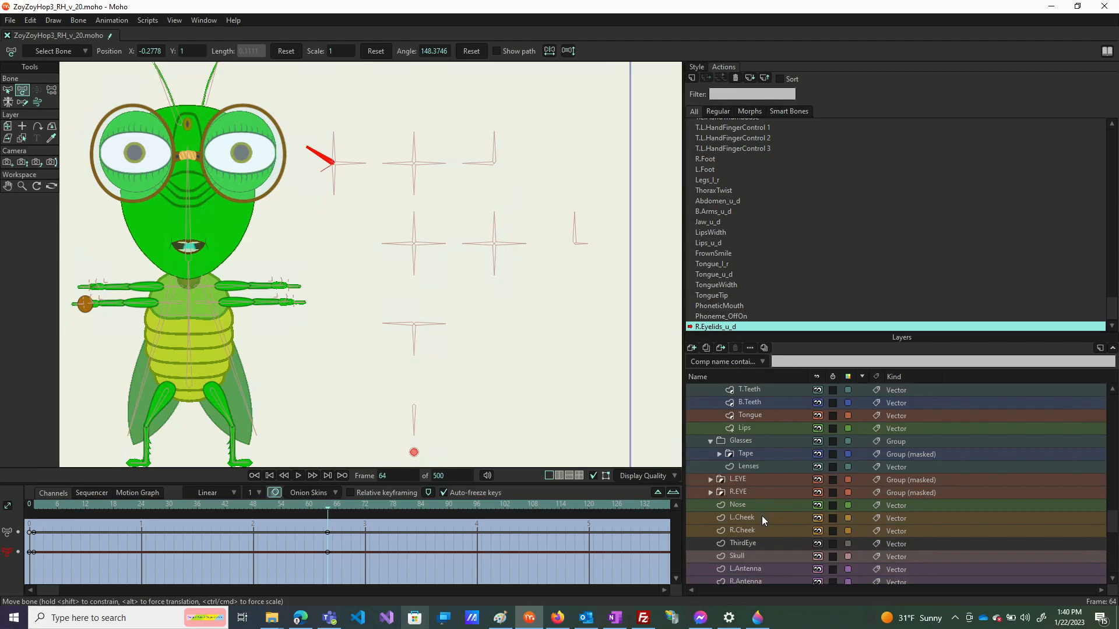
{"action": "left_click", "coordinate": [710, 493]}
{"action": "scroll", "coordinate": [773, 516], "scroll_direction": "down", "scroll_amount": 2}
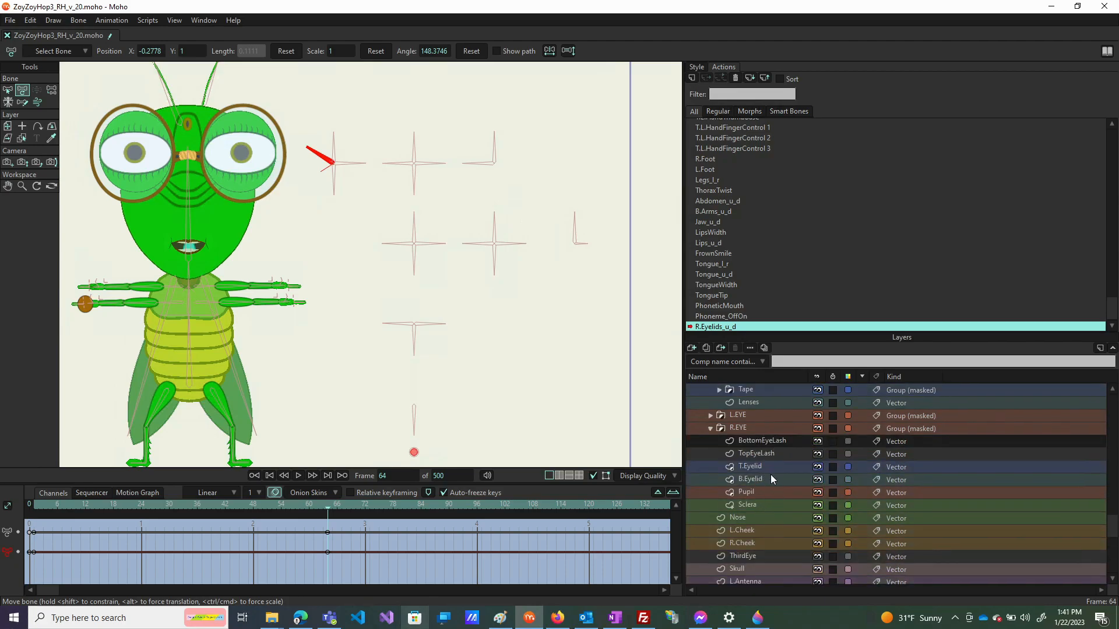
{"action": "left_click", "coordinate": [771, 476]}
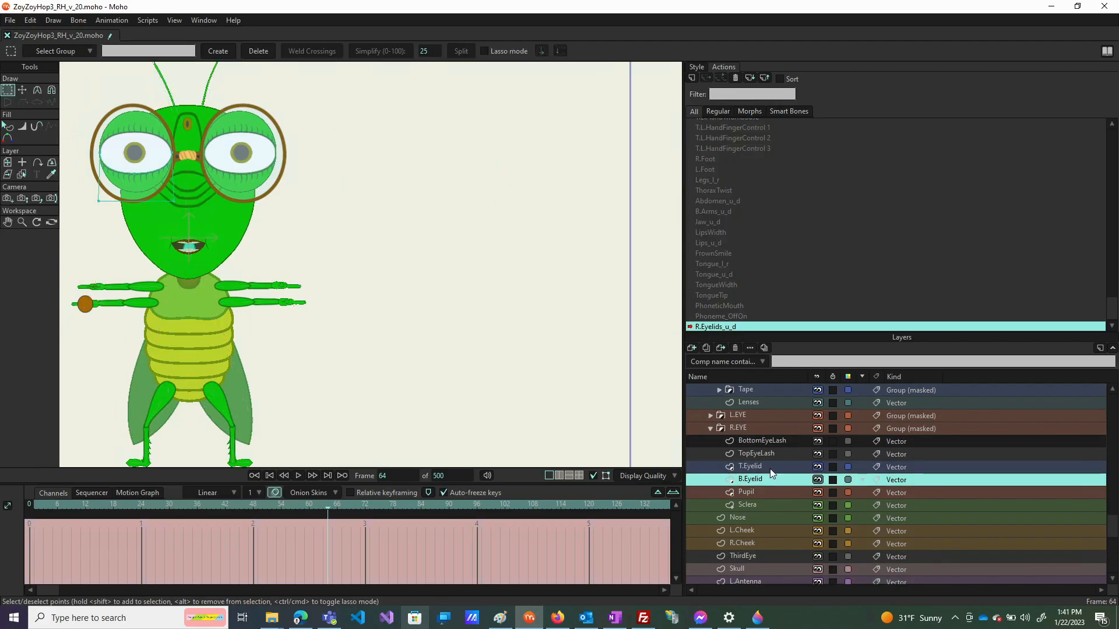
{"action": "left_click", "coordinate": [768, 467]}
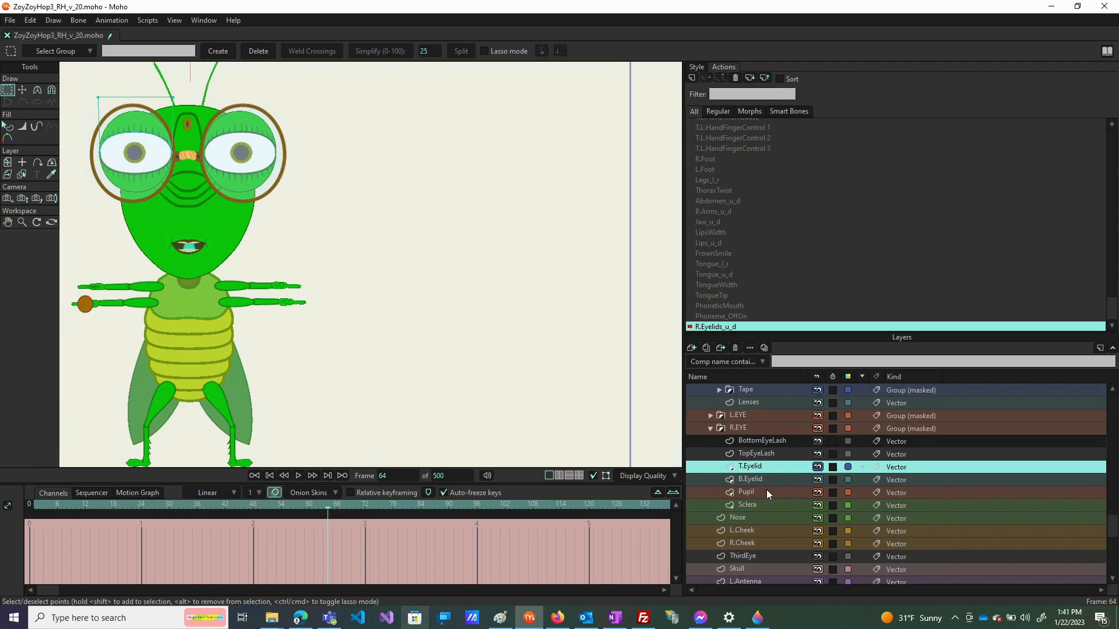
{"action": "left_click", "coordinate": [761, 456]}
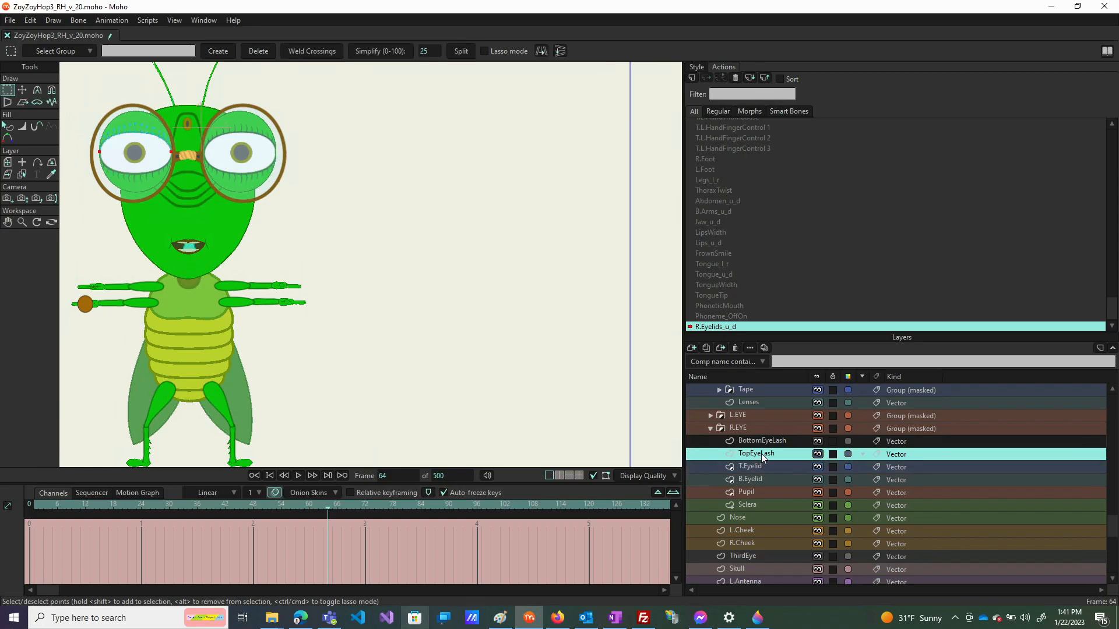
{"action": "left_click", "coordinate": [761, 465]}
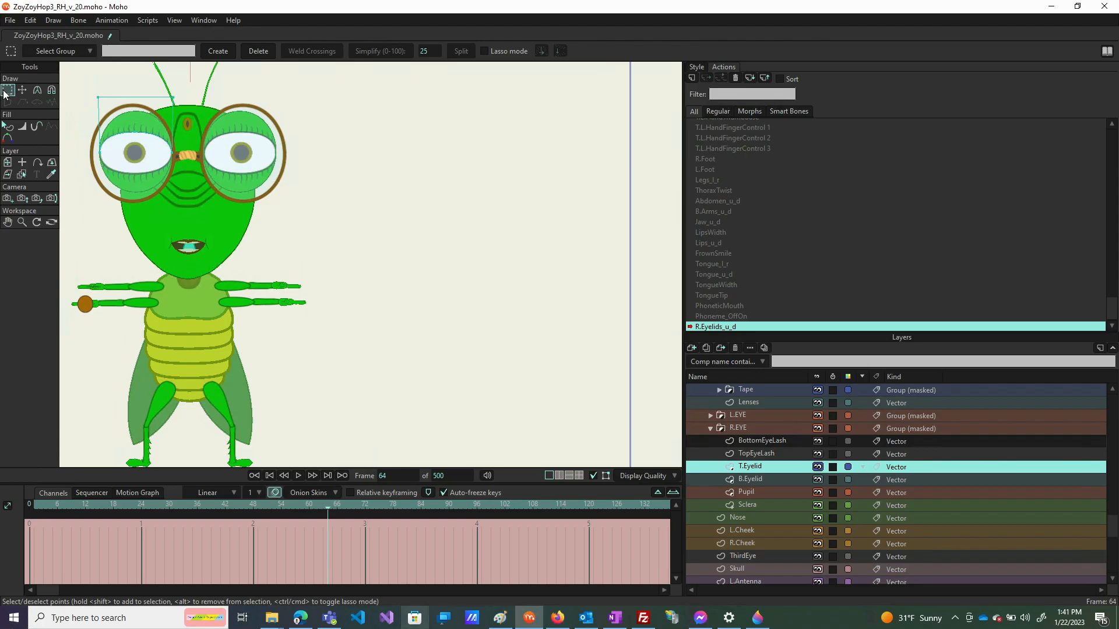
{"action": "scroll", "coordinate": [72, 121], "scroll_direction": "up", "scroll_amount": 5}
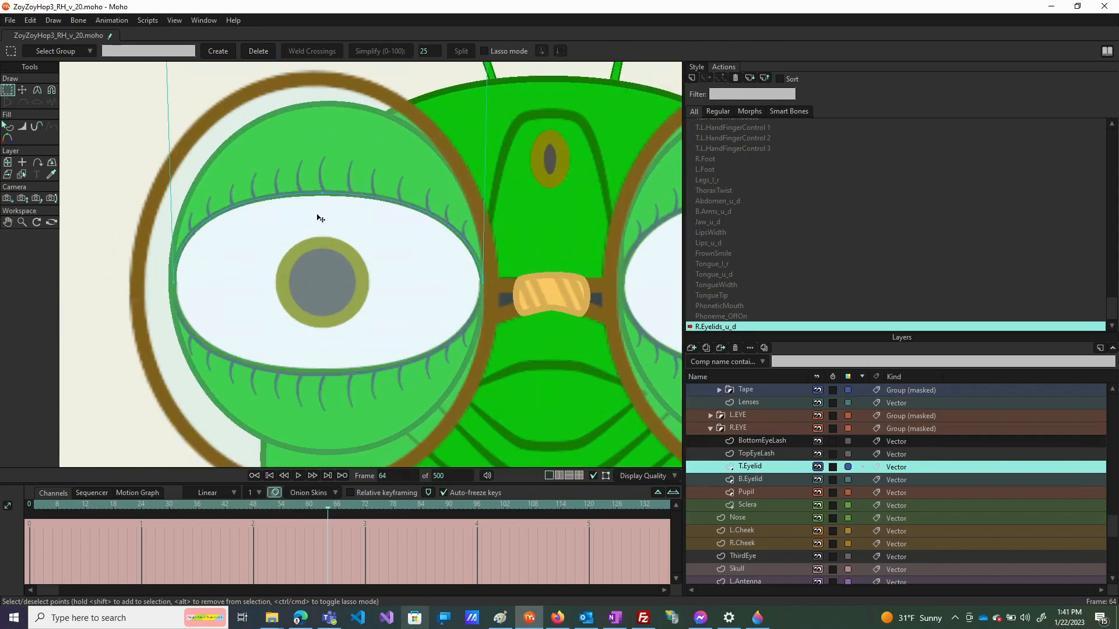
{"action": "key", "text": "t"}
{"action": "left_click_drag", "start_coordinate": [328, 196], "coordinate": [330, 108]}
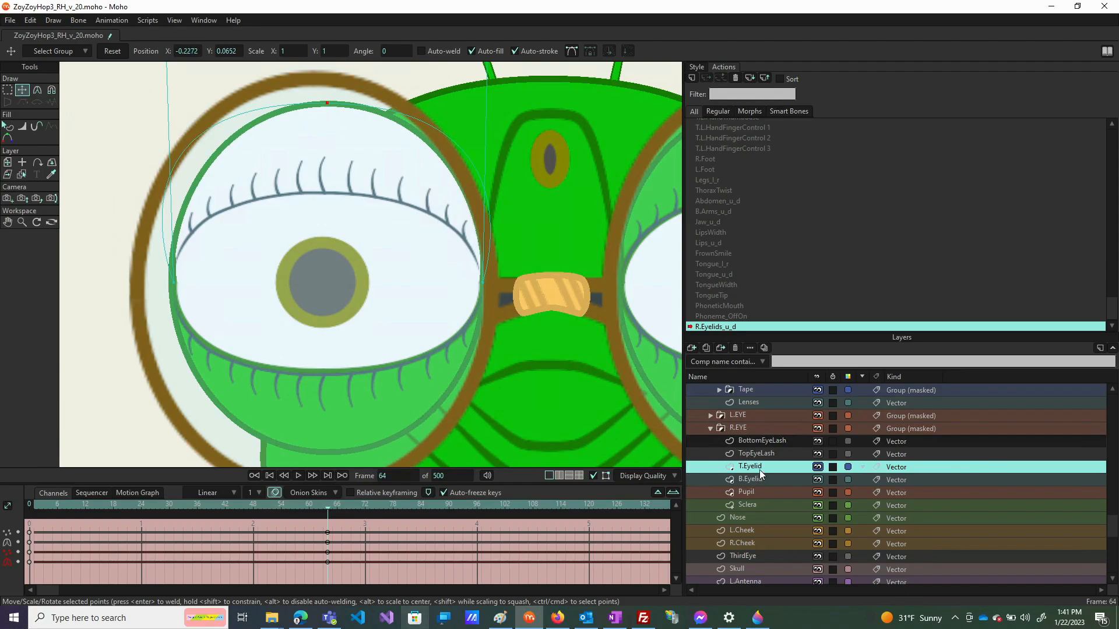
Stretch and move all TopEyeLash points up to the raised lid edge at frame 64, and nudge a stray lash root into line
{"action": "left_click", "coordinate": [756, 453]}
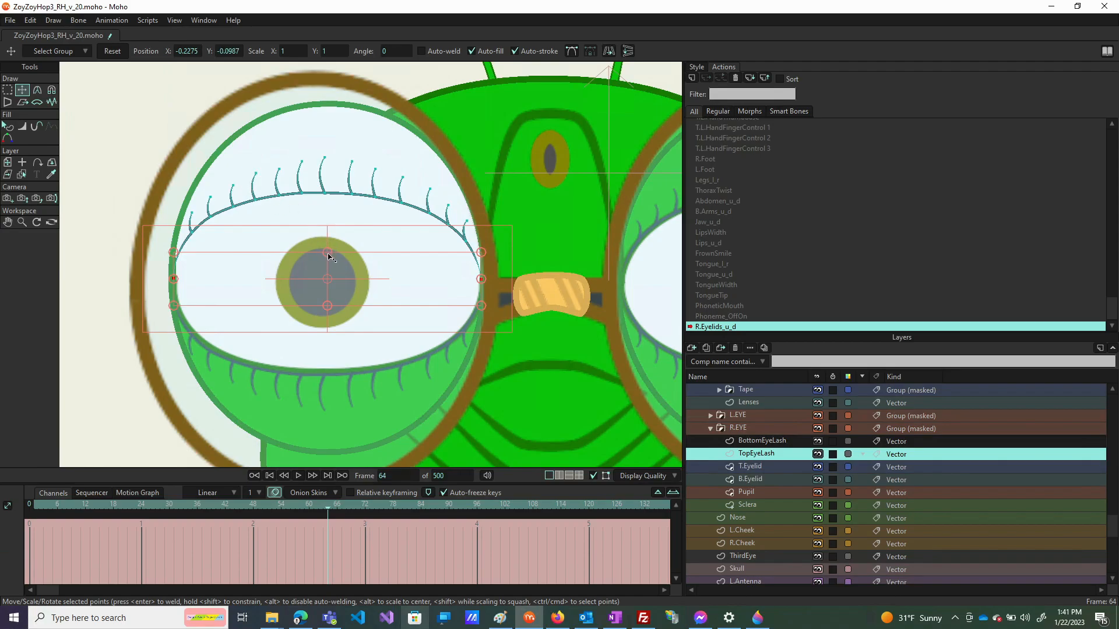
{"action": "mouse_move", "coordinate": [328, 254]}
{"action": "left_mouse_down"}
{"action": "mouse_move", "coordinate": [332, 208]}
{"action": "mouse_move", "coordinate": [324, 248]}
{"action": "left_mouse_up"}
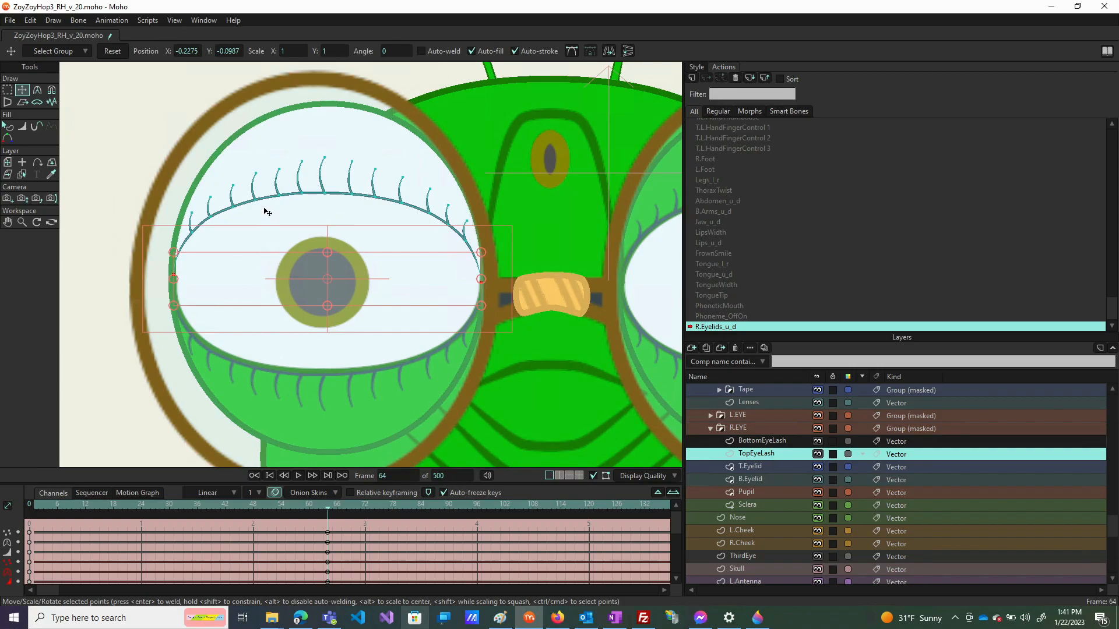
{"action": "key", "text": "g"}
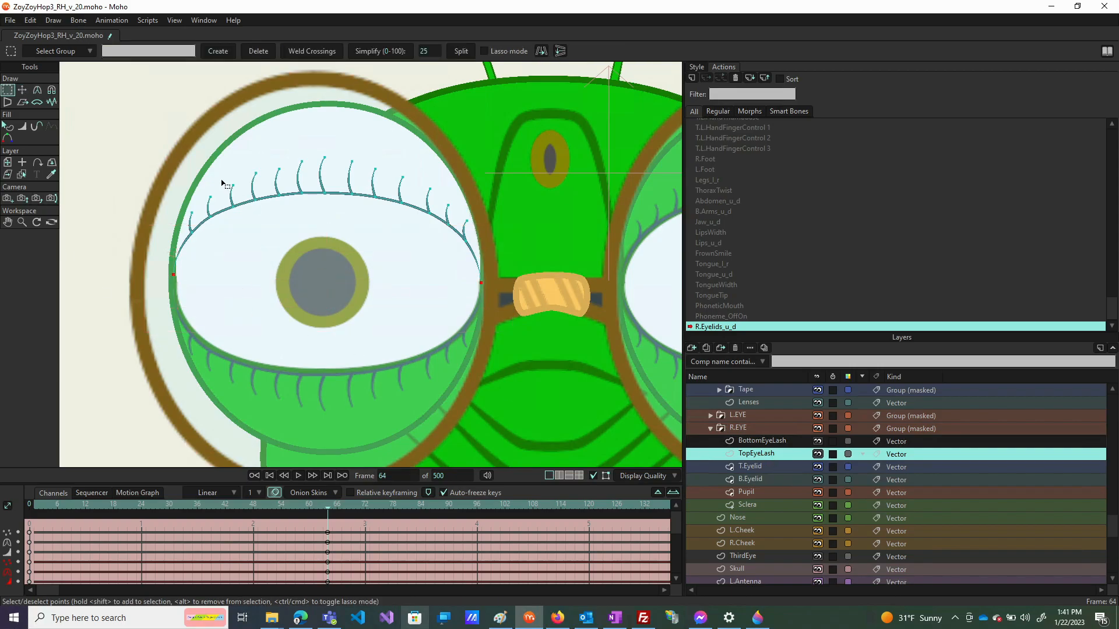
{"action": "left_click_drag", "start_coordinate": [129, 138], "coordinate": [675, 458]}
{"action": "key", "text": "t"}
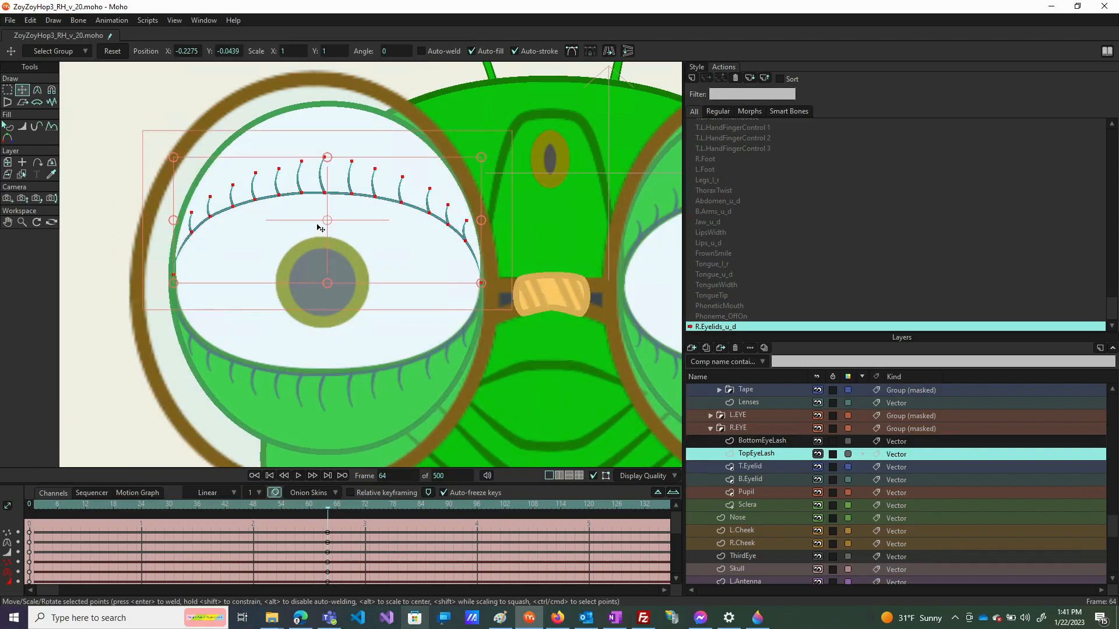
{"action": "left_click_drag", "start_coordinate": [327, 157], "coordinate": [331, 99]}
{"action": "left_click_drag", "start_coordinate": [402, 250], "coordinate": [401, 190]}
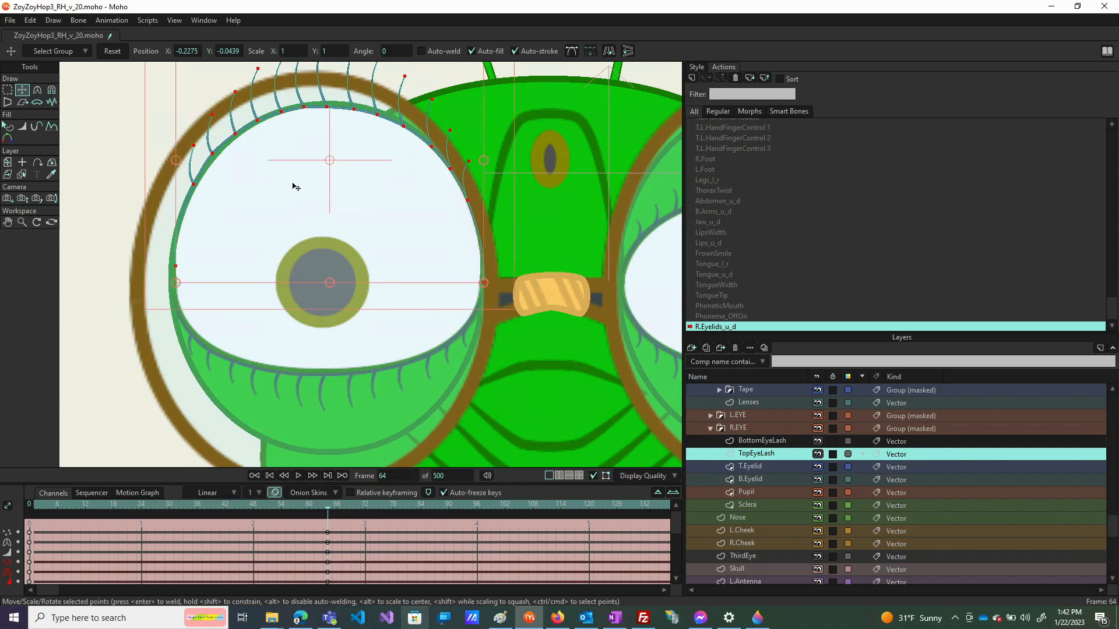
{"action": "left_click", "coordinate": [217, 156]}
{"action": "left_click_drag", "start_coordinate": [217, 158], "coordinate": [214, 155]}
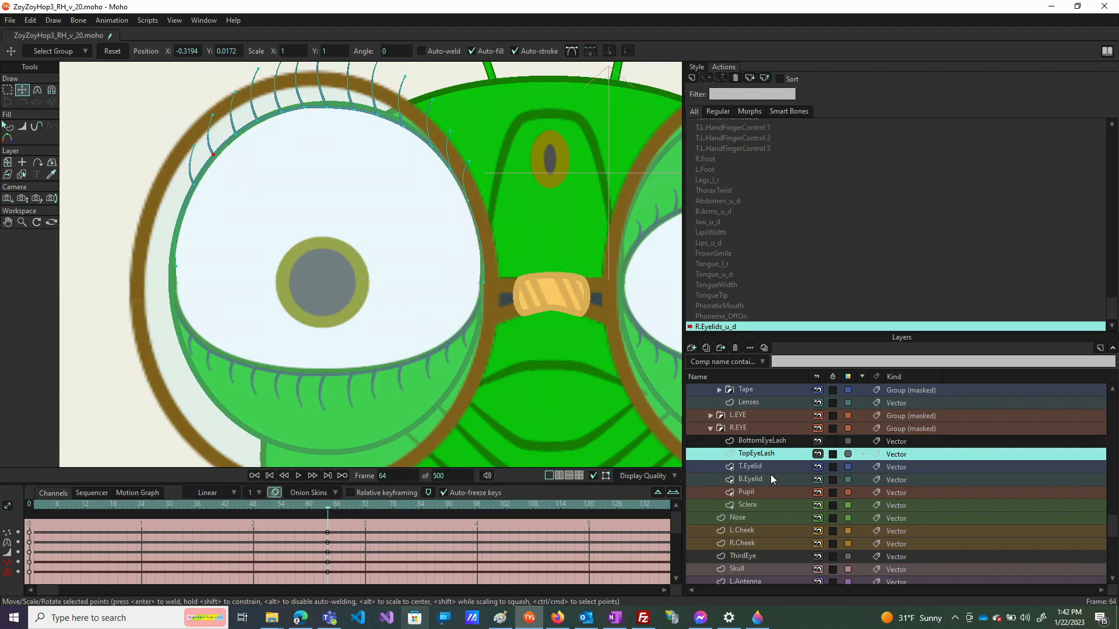
Lower the B.Eyelid centre point to the eyeball's bottom at frame 64, and stretch and move the BottomEyeLash points down to match
{"action": "left_click", "coordinate": [750, 479]}
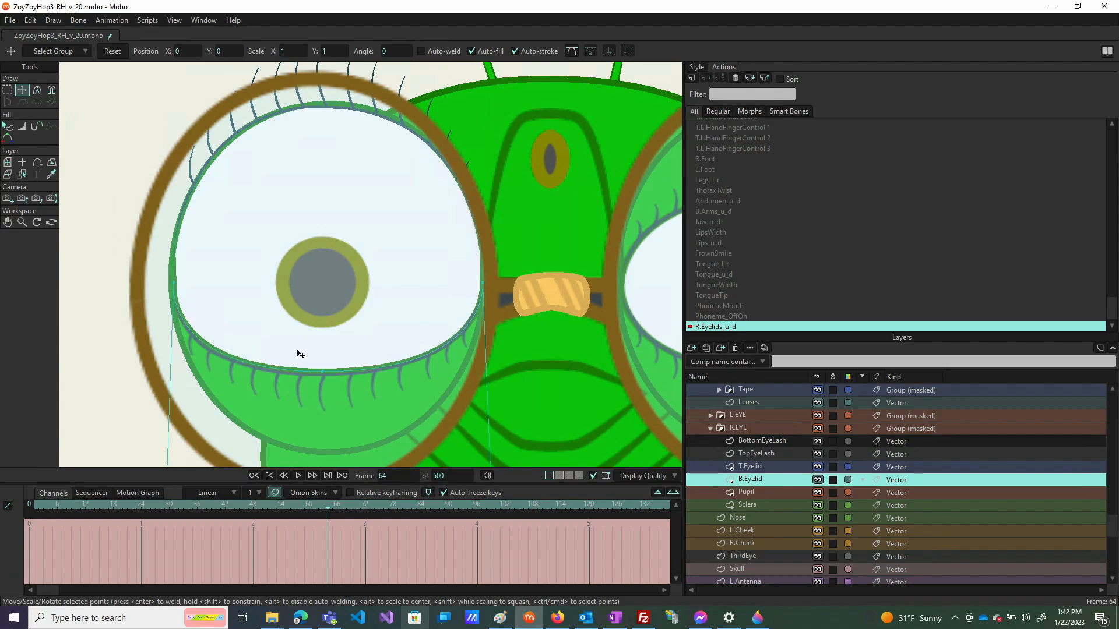
{"action": "left_click_drag", "start_coordinate": [326, 377], "coordinate": [340, 459]}
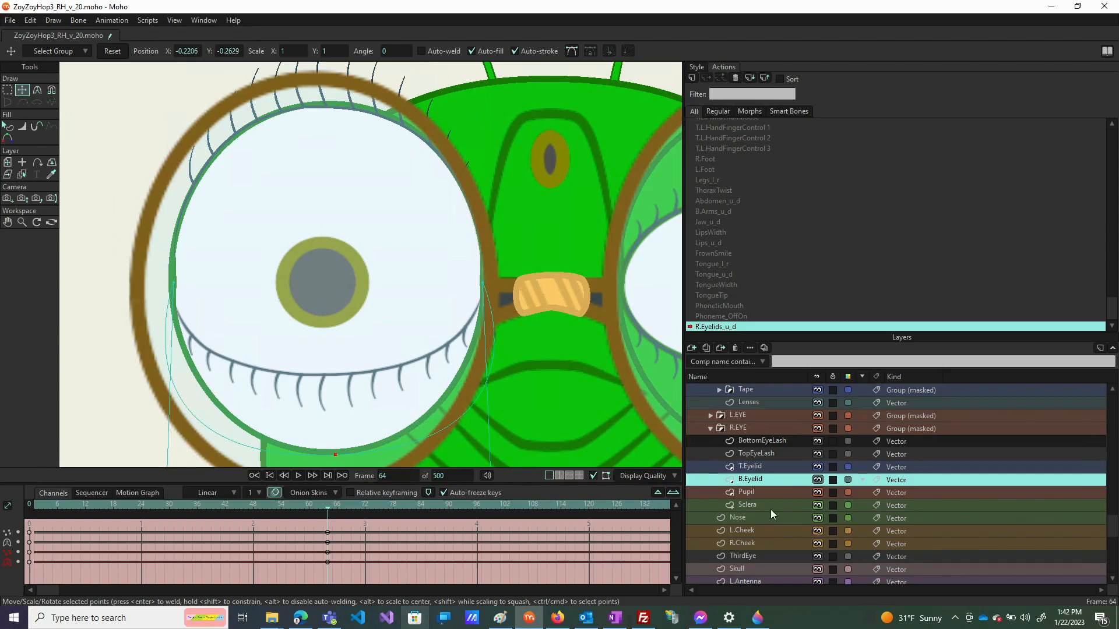
{"action": "left_click", "coordinate": [757, 441]}
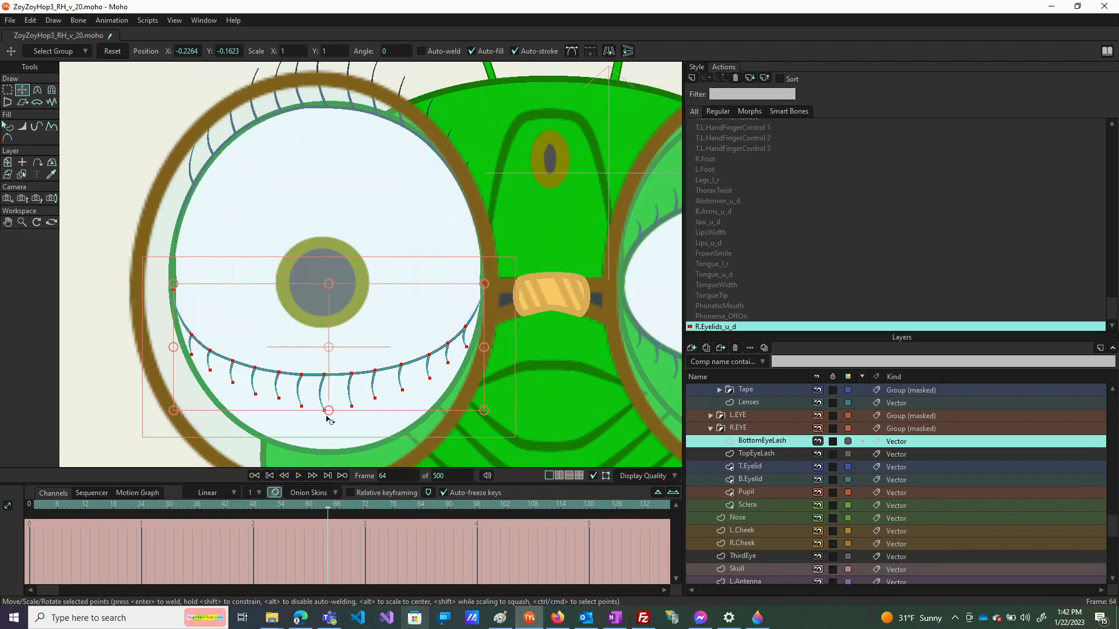
{"action": "left_click_drag", "start_coordinate": [329, 412], "coordinate": [333, 462]}
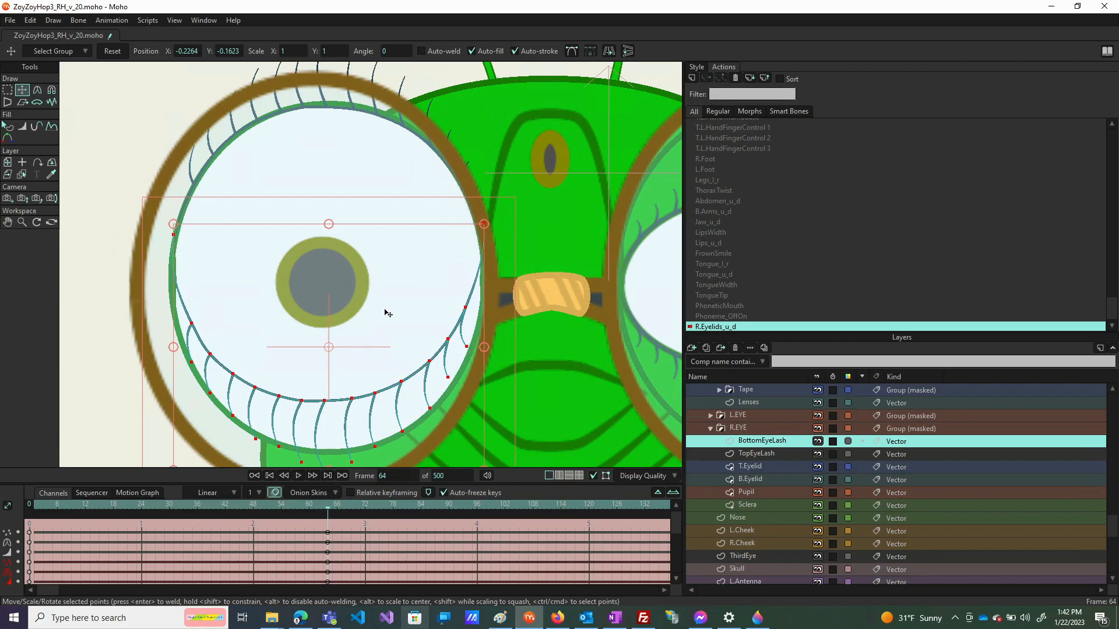
{"action": "left_click_drag", "start_coordinate": [390, 296], "coordinate": [391, 347]}
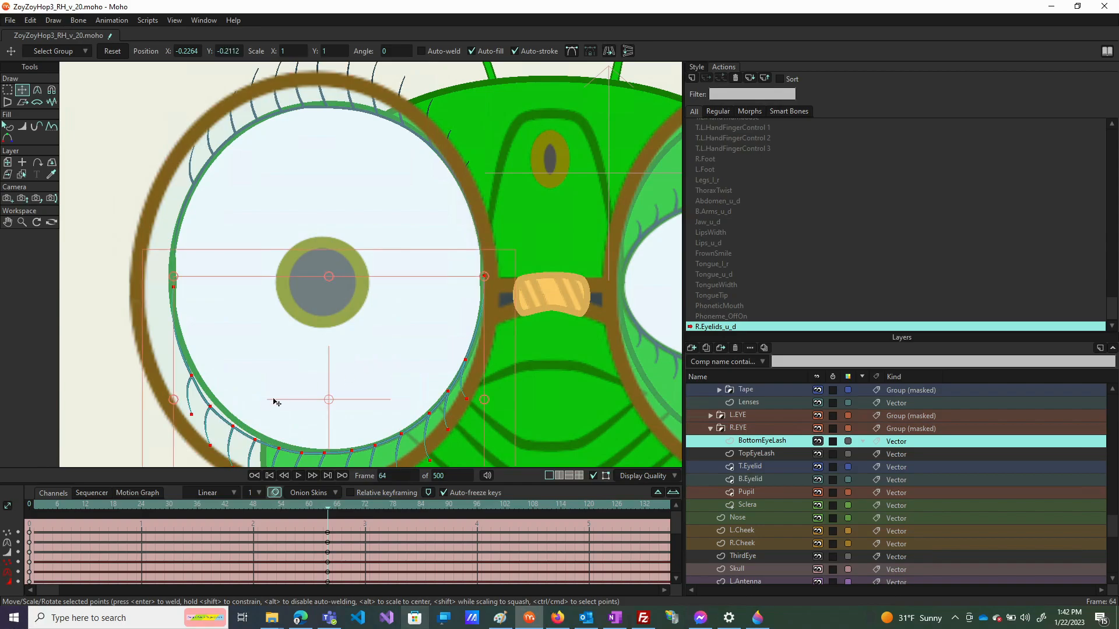
Nudge the individual BottomEyeLash root points along the outer side onto the lowered lid's curve at frame 64
{"action": "left_click", "coordinate": [214, 410]}
{"action": "left_click_drag", "start_coordinate": [213, 411], "coordinate": [238, 426]}
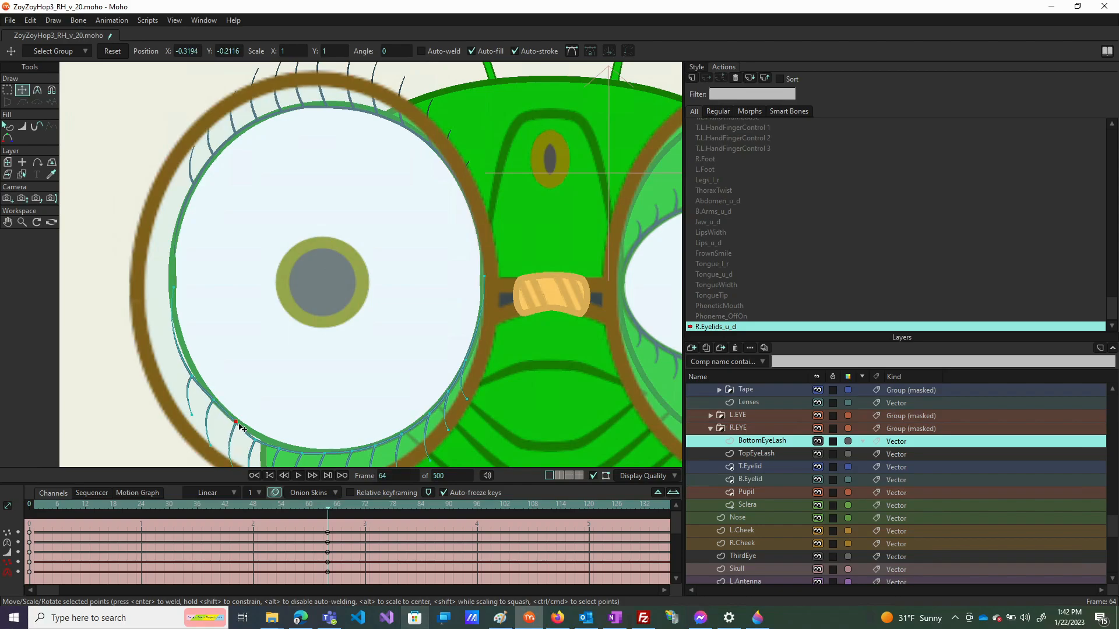
{"action": "left_click", "coordinate": [262, 446]}
{"action": "left_click", "coordinate": [279, 449]}
{"action": "left_click", "coordinate": [193, 376]}
{"action": "left_click_drag", "start_coordinate": [197, 380], "coordinate": [199, 376]}
{"action": "left_click", "coordinate": [193, 371]}
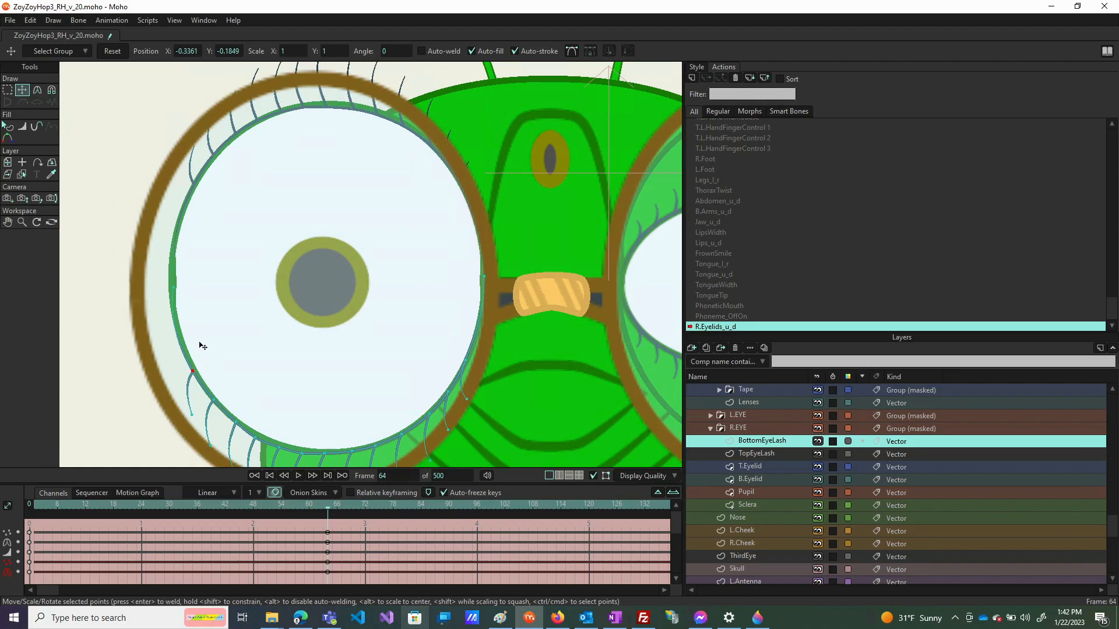
Adjust the lid-edge curvature at frame 64 to about 0.62 on B.Eyelid and 0.60 on T.Eyelid, and check the motion
{"action": "scroll", "coordinate": [202, 347], "scroll_direction": "down", "scroll_amount": 3}
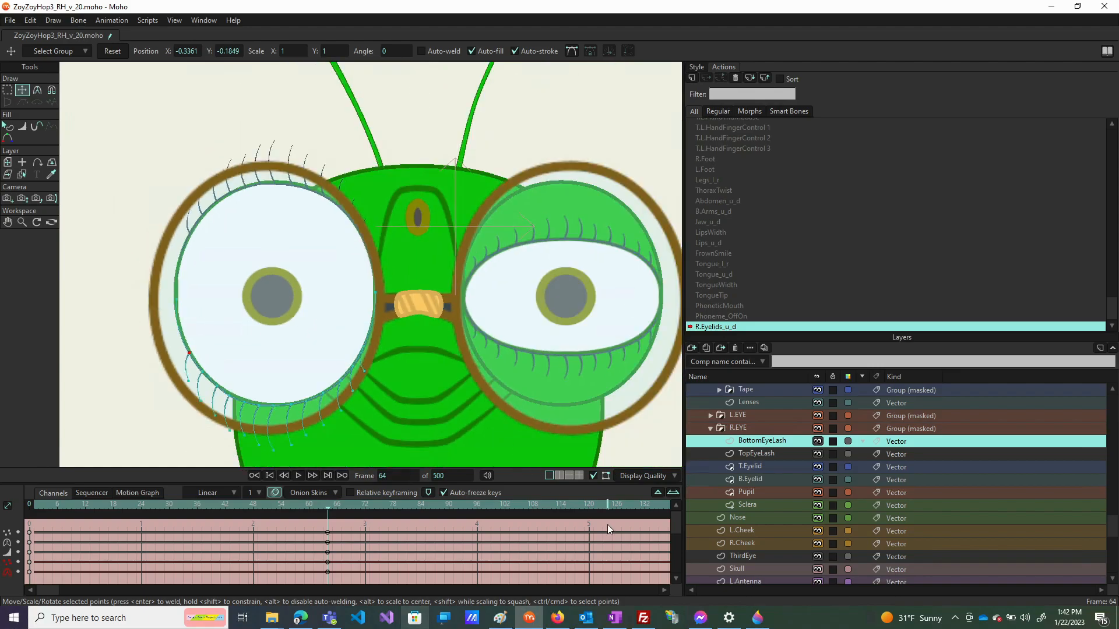
{"action": "left_click_drag", "start_coordinate": [33, 504], "coordinate": [375, 520]}
{"action": "left_click_drag", "start_coordinate": [238, 536], "coordinate": [329, 521]}
{"action": "left_click", "coordinate": [769, 479]}
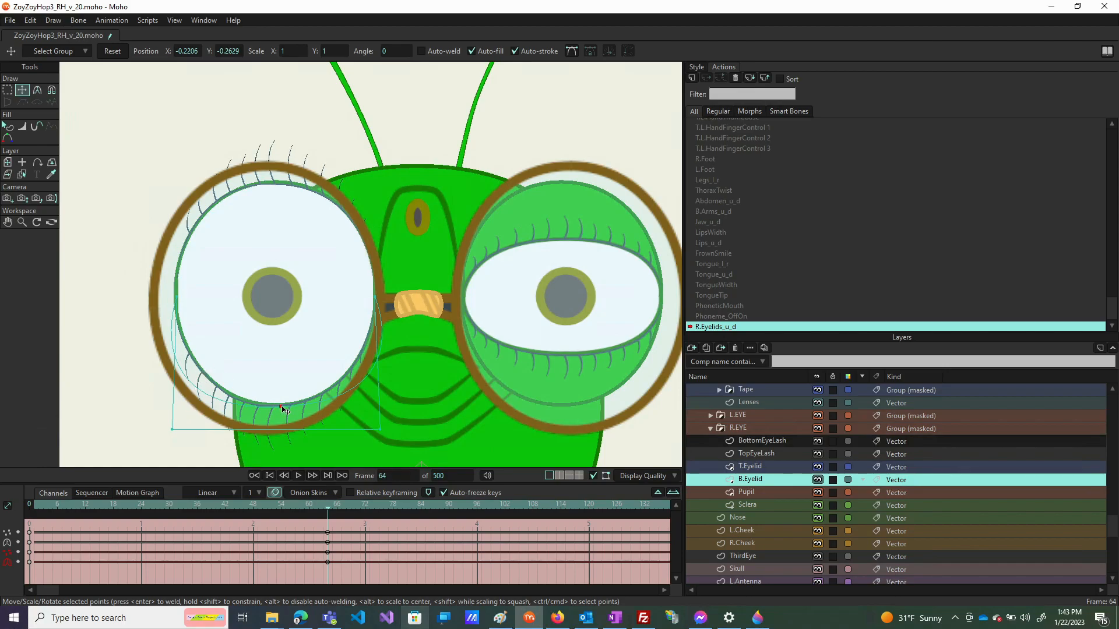
{"action": "key", "text": "c"}
{"action": "left_click_drag", "start_coordinate": [288, 408], "coordinate": [120, 373]}
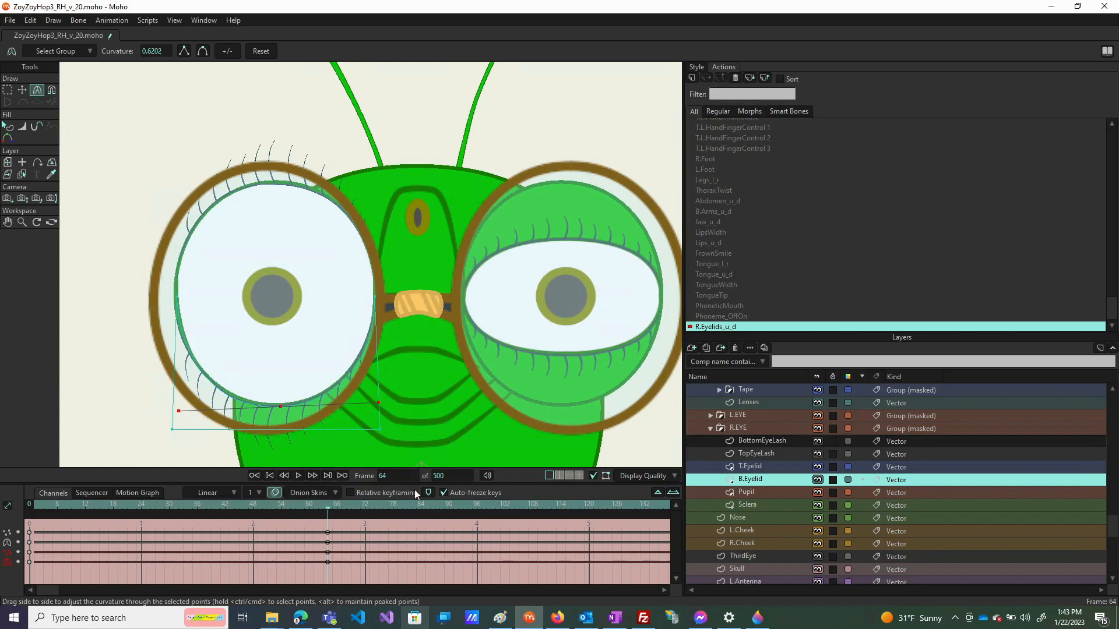
{"action": "left_click", "coordinate": [748, 467]}
{"action": "left_click_drag", "start_coordinate": [276, 182], "coordinate": [125, 172]}
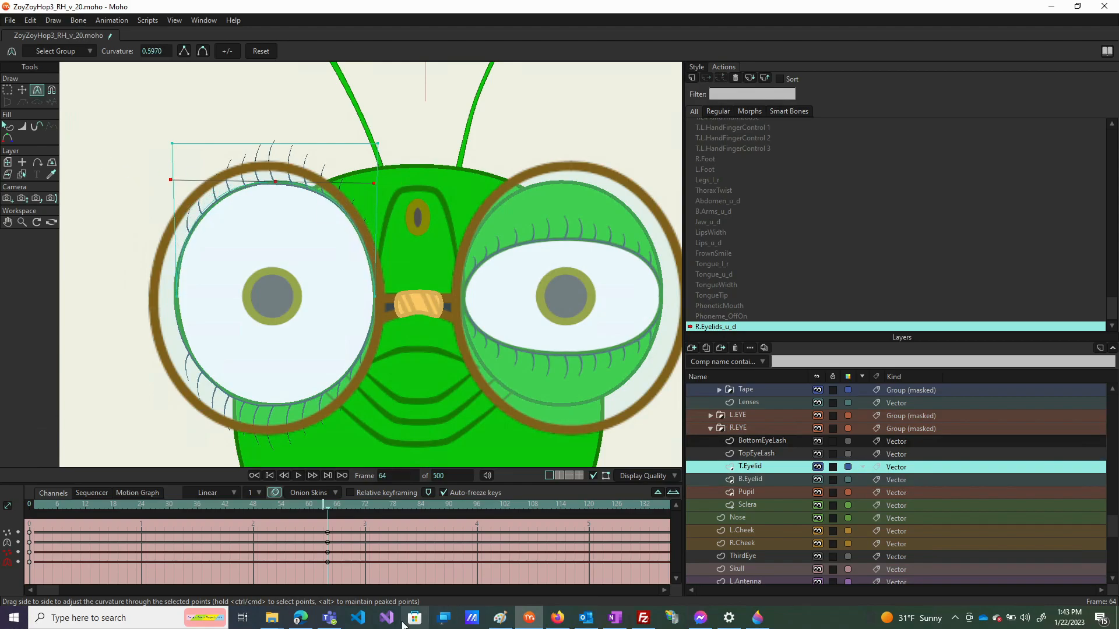
{"action": "left_click_drag", "start_coordinate": [327, 510], "coordinate": [180, 510]}
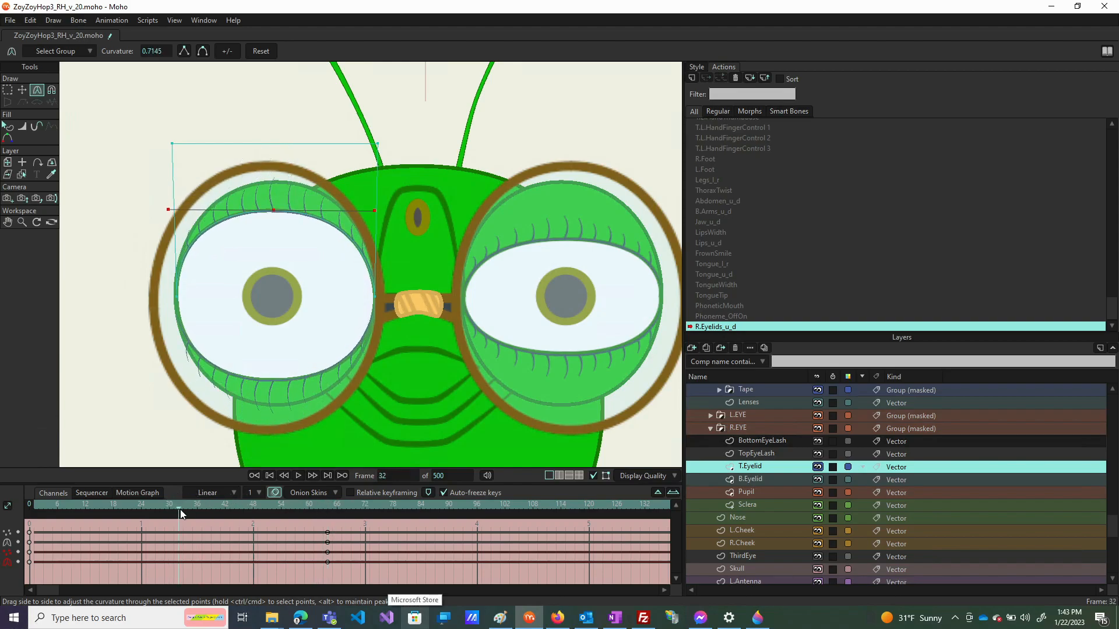
Reset the curvature of the lid-edge centre points on T.Eyelid and B.Eyelid at frame 32
{"action": "left_click", "coordinate": [261, 51]}
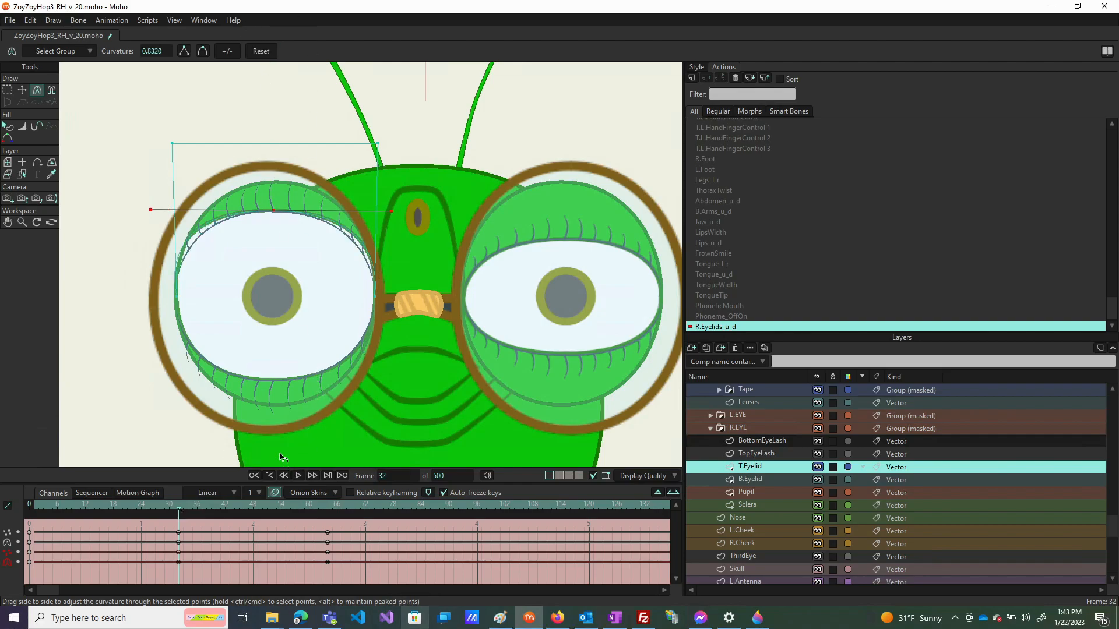
{"action": "left_click", "coordinate": [750, 478]}
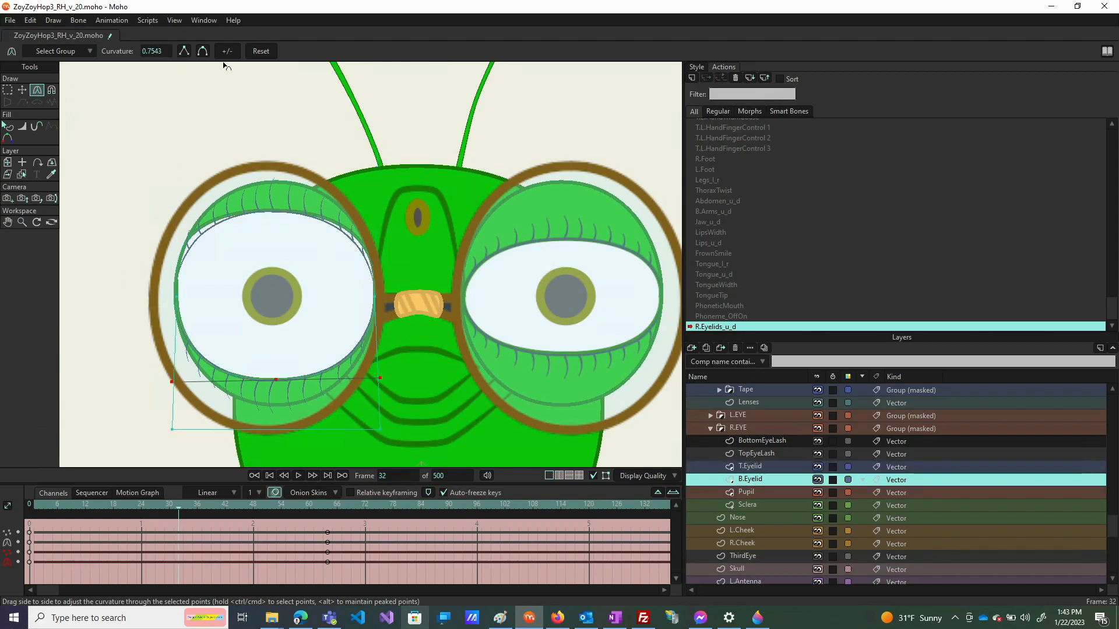
{"action": "left_click", "coordinate": [261, 53]}
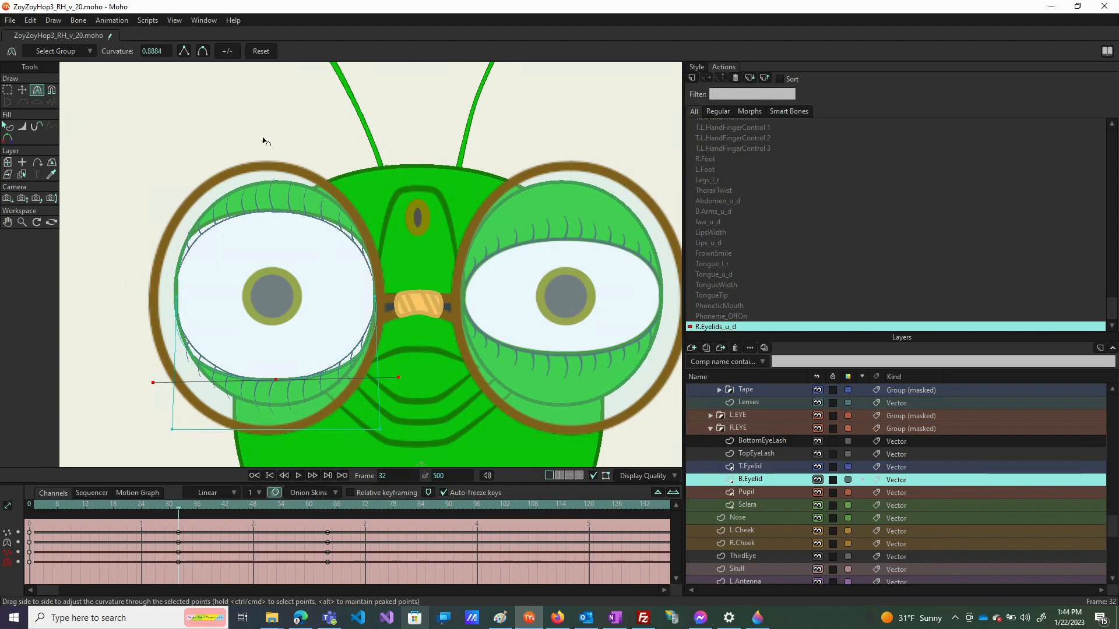
Reset all TopEyeLash points of the right eye to their original positions at frame 32
{"action": "left_click", "coordinate": [777, 458]}
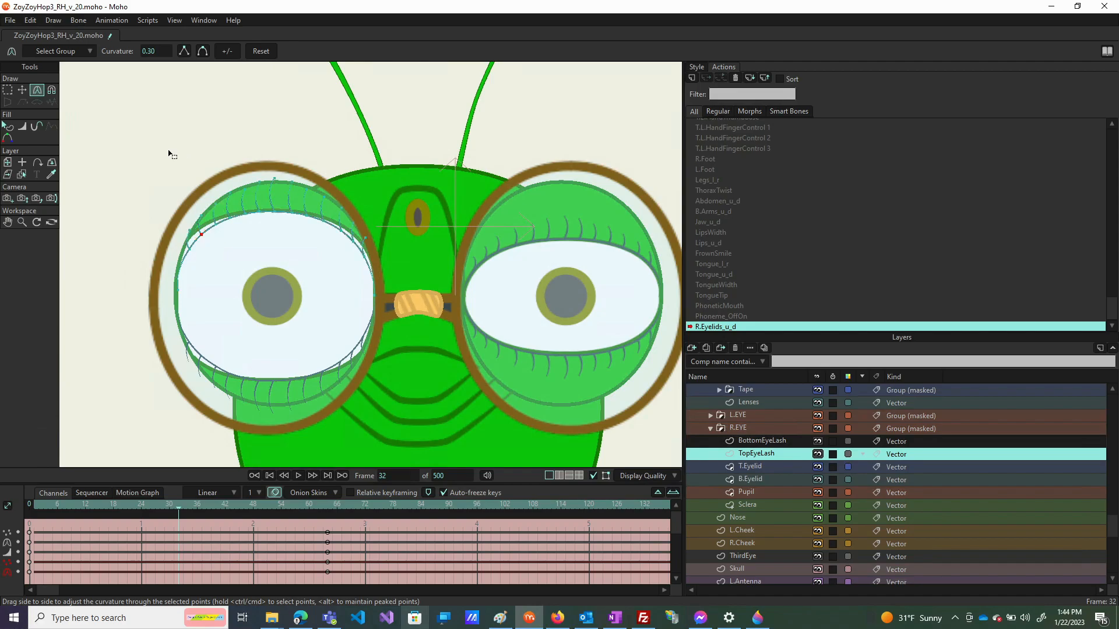
{"action": "key", "text": "g"}
{"action": "left_click_drag", "start_coordinate": [146, 147], "coordinate": [562, 342]}
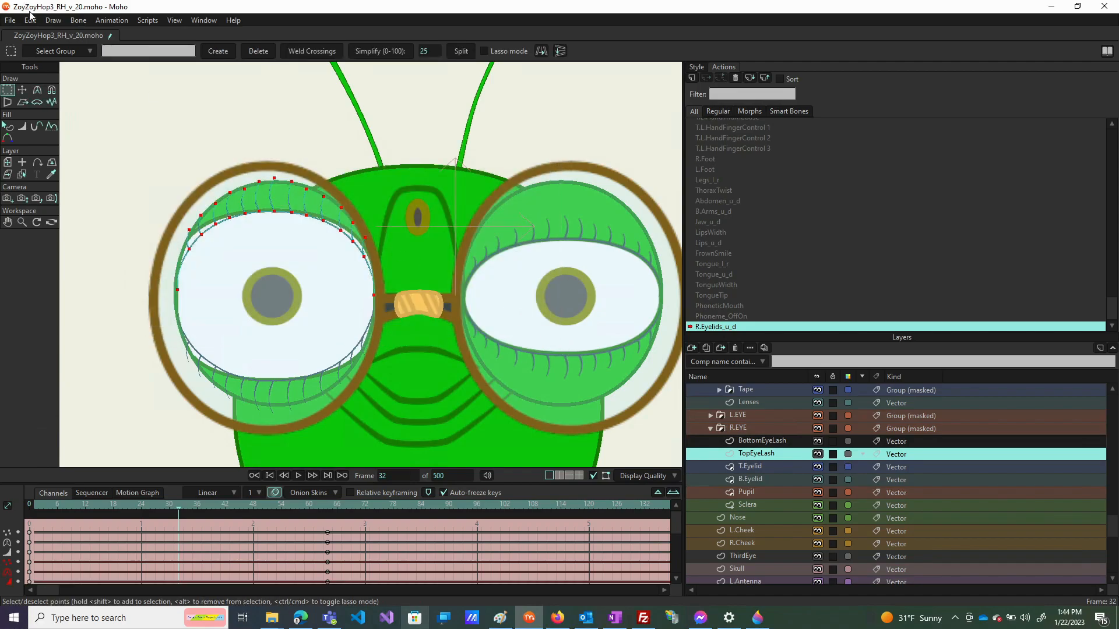
{"action": "left_click", "coordinate": [23, 91]}
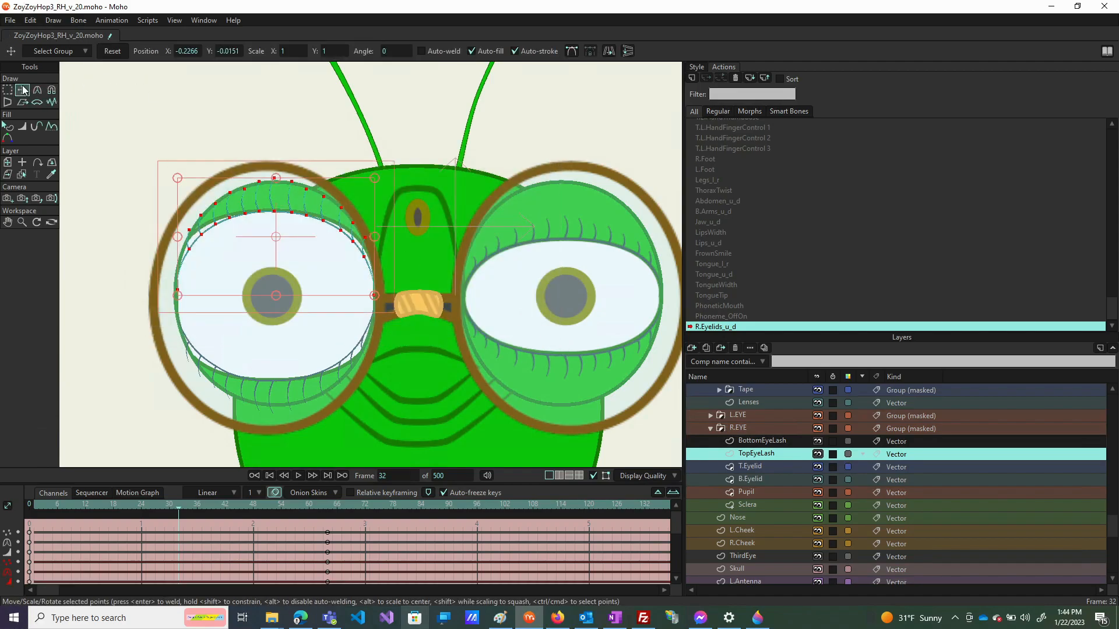
{"action": "left_click", "coordinate": [123, 50]}
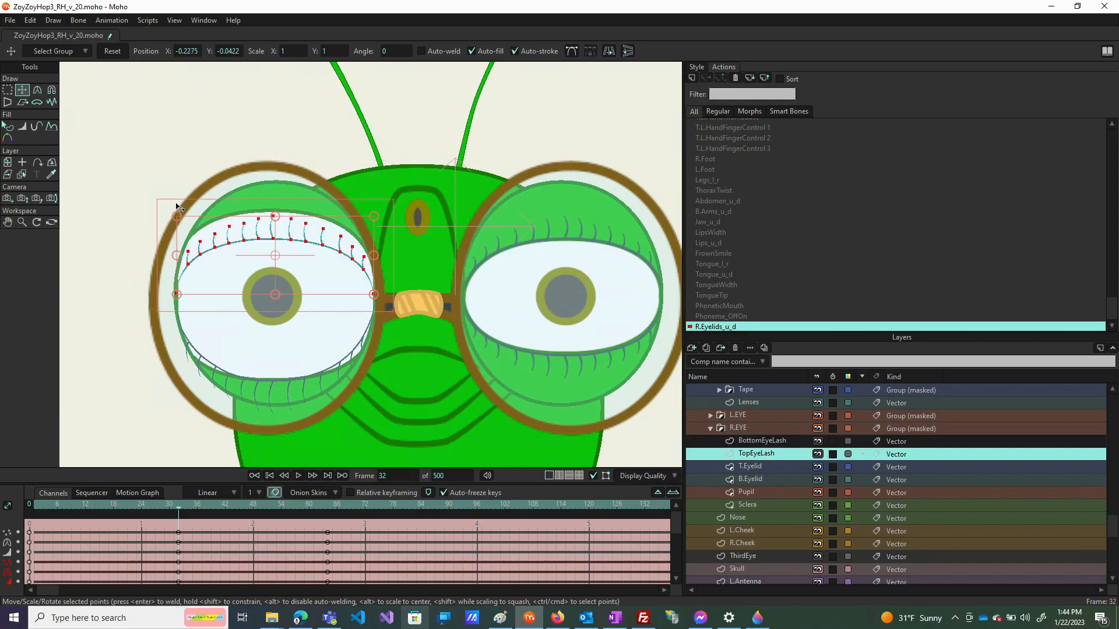
Reset the centre points of T.Eyelid and B.Eyelid to their original positions at frame 32
{"action": "left_click", "coordinate": [781, 467]}
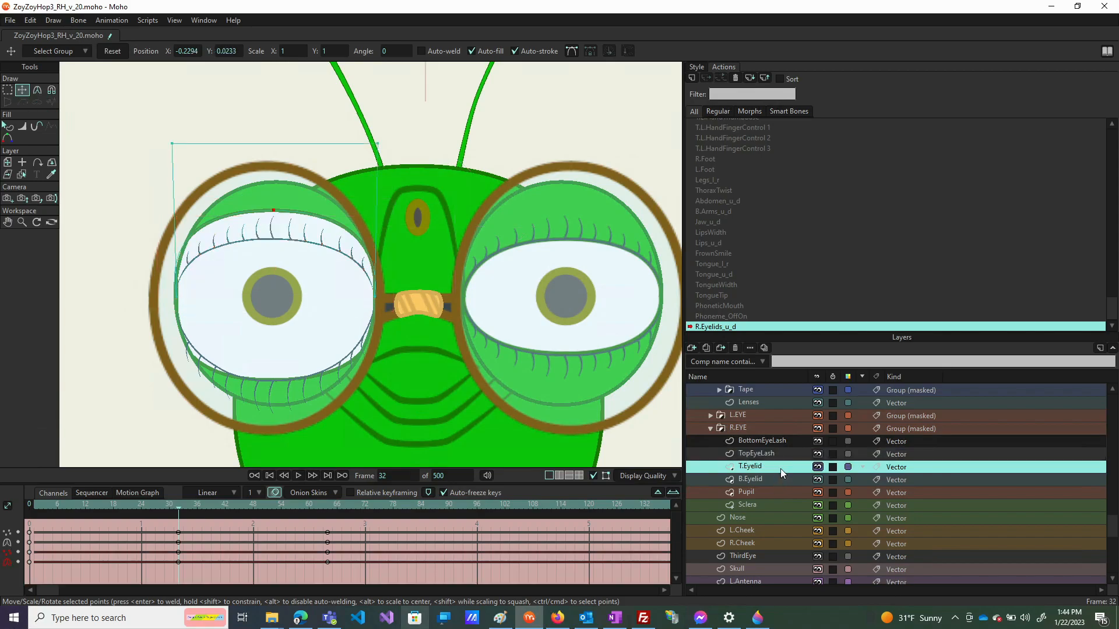
{"action": "left_click", "coordinate": [112, 51]}
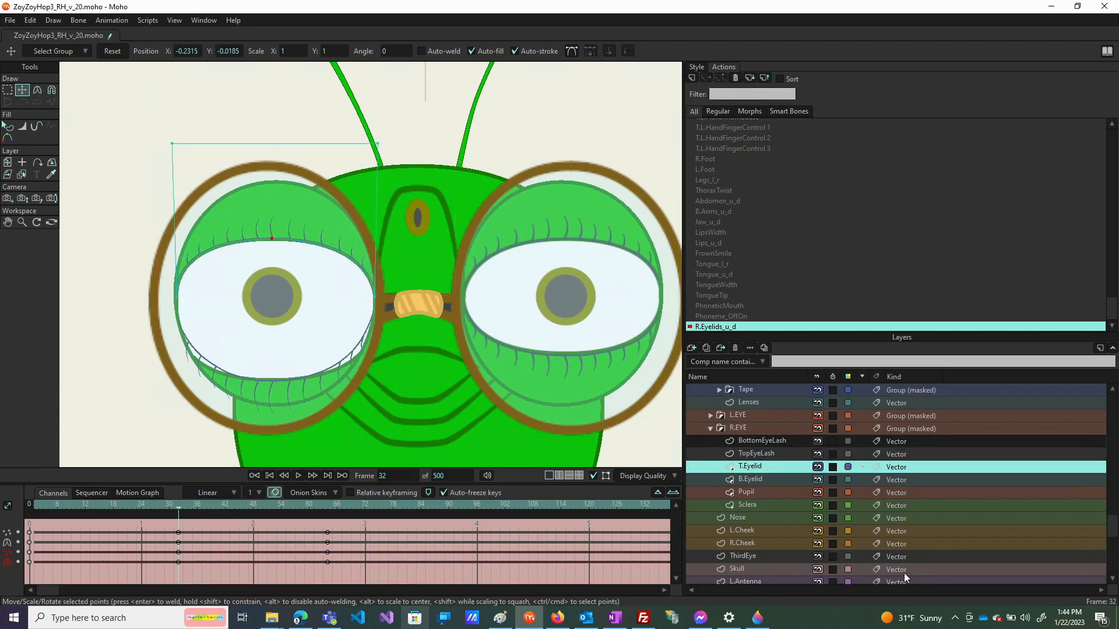
{"action": "left_click", "coordinate": [756, 481]}
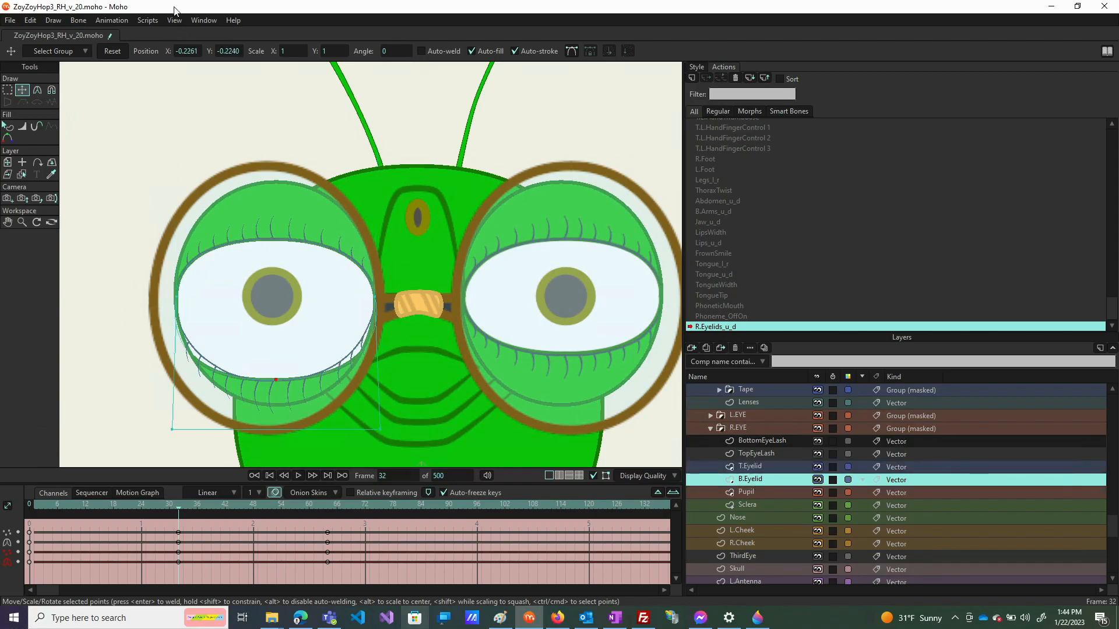
{"action": "left_click", "coordinate": [115, 49]}
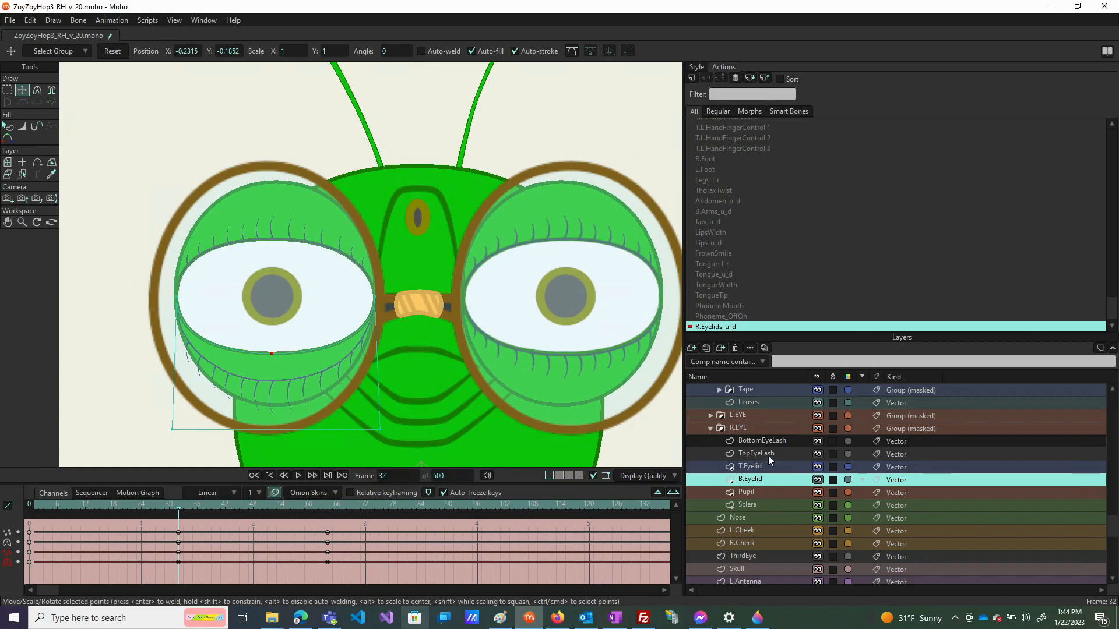
Reset all BottomEyeLash points of the right eye to their original positions at frame 32
{"action": "left_click", "coordinate": [769, 440]}
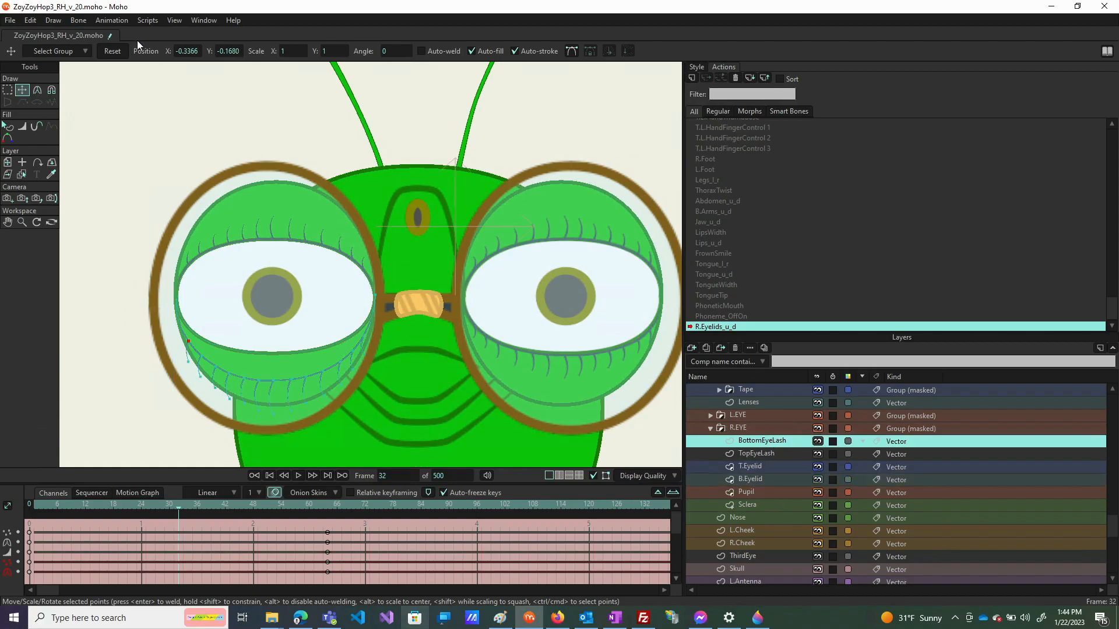
{"action": "left_click", "coordinate": [107, 53]}
{"action": "key", "text": "g"}
{"action": "left_click_drag", "start_coordinate": [135, 251], "coordinate": [514, 522]}
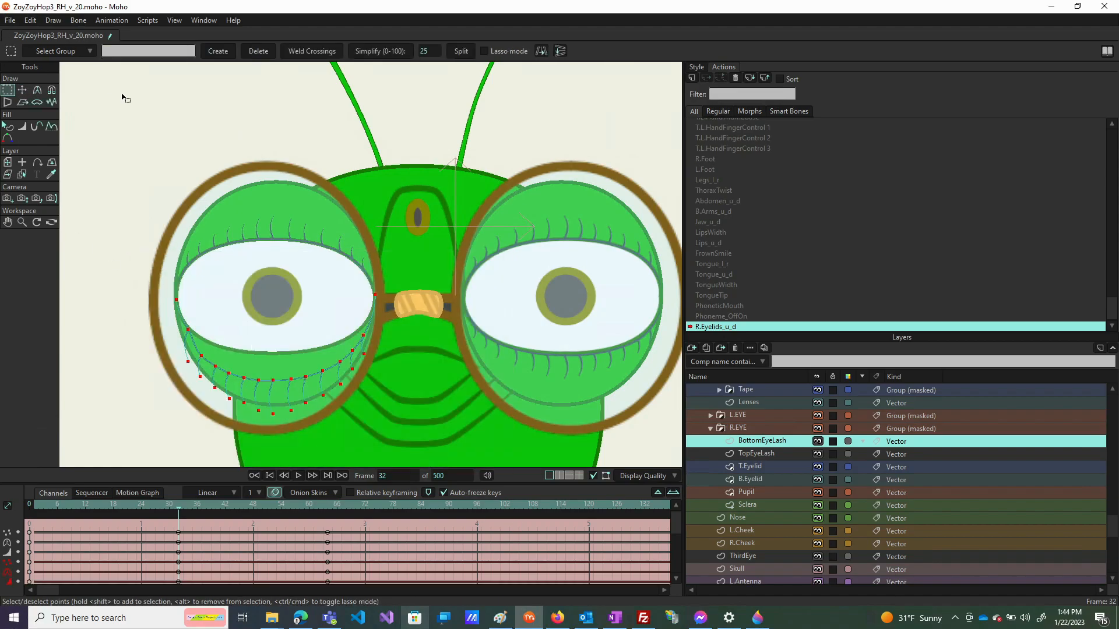
{"action": "key", "text": "t"}
{"action": "left_click", "coordinate": [112, 52]}
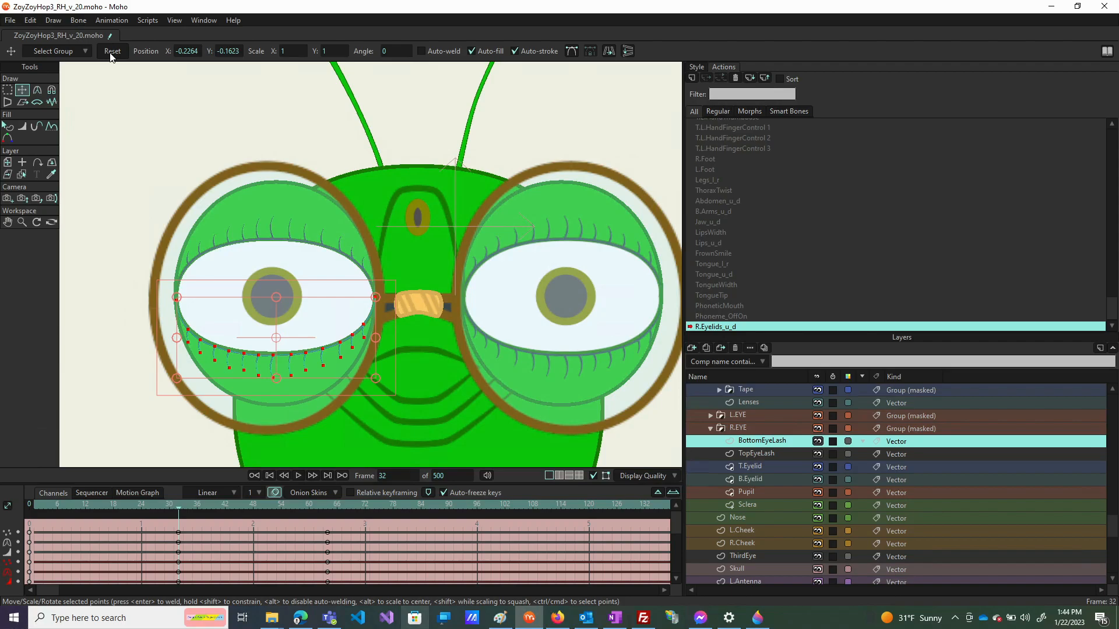
Close the right eye at frame 1 by moving the B.Eyelid and T.Eyelid centre points to the eye's horizontal midline
{"action": "left_click", "coordinate": [33, 505]}
{"action": "left_click", "coordinate": [761, 478]}
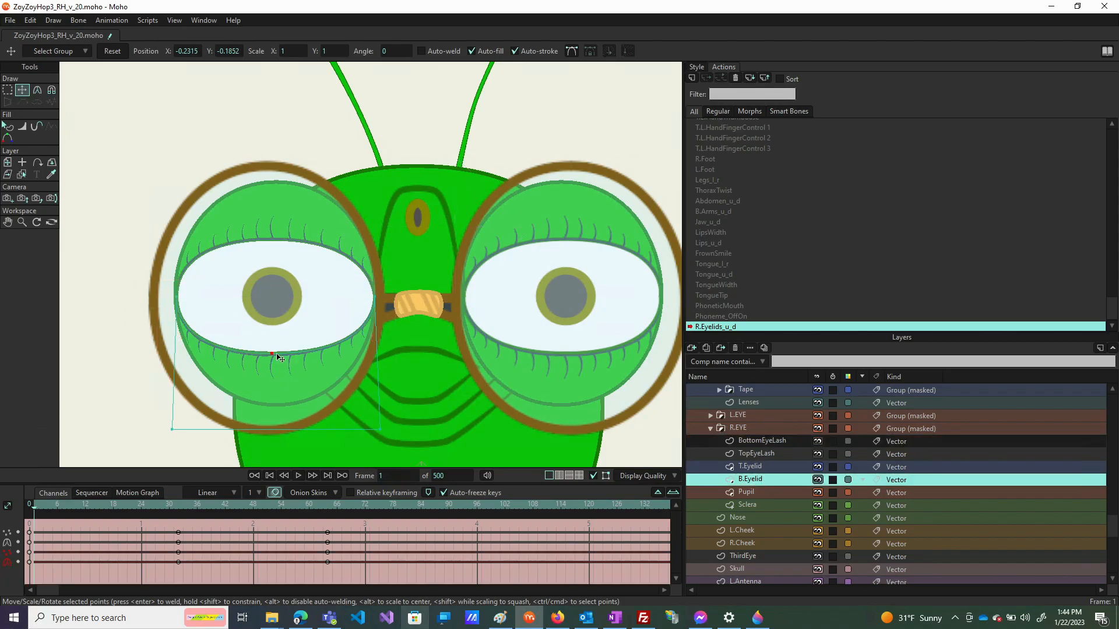
{"action": "left_click_drag", "start_coordinate": [277, 357], "coordinate": [273, 299]}
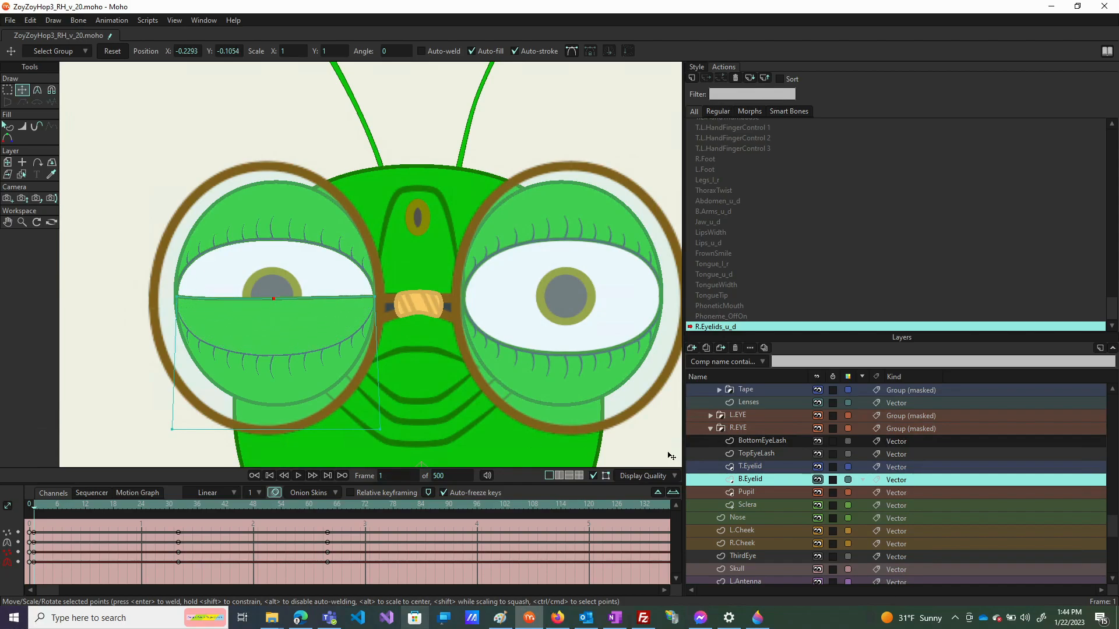
{"action": "left_click", "coordinate": [758, 469]}
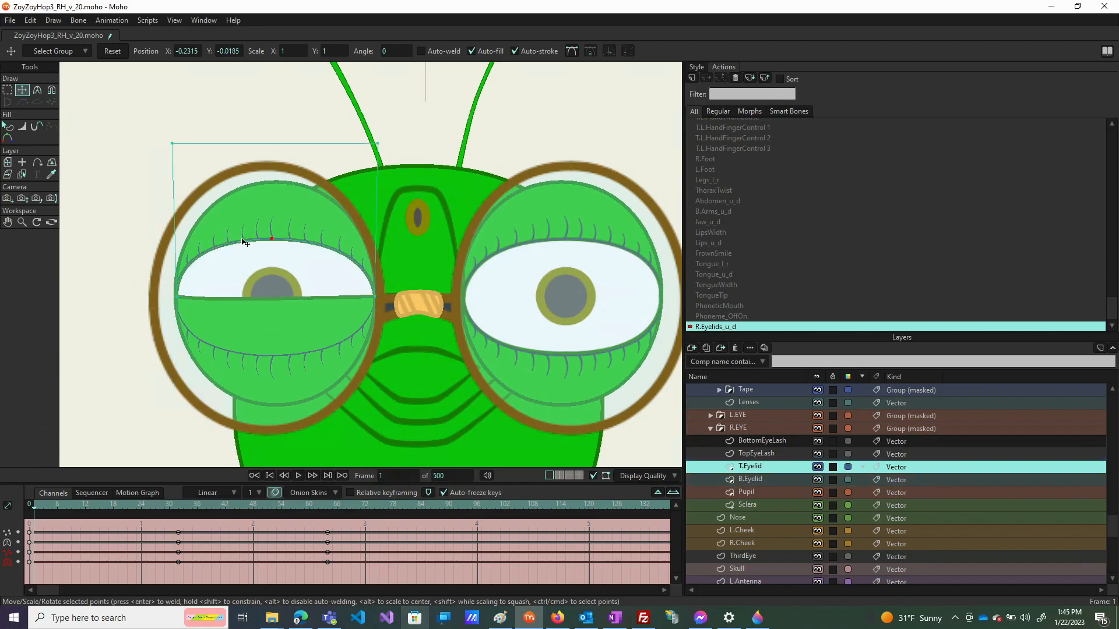
{"action": "left_click_drag", "start_coordinate": [274, 240], "coordinate": [273, 299]}
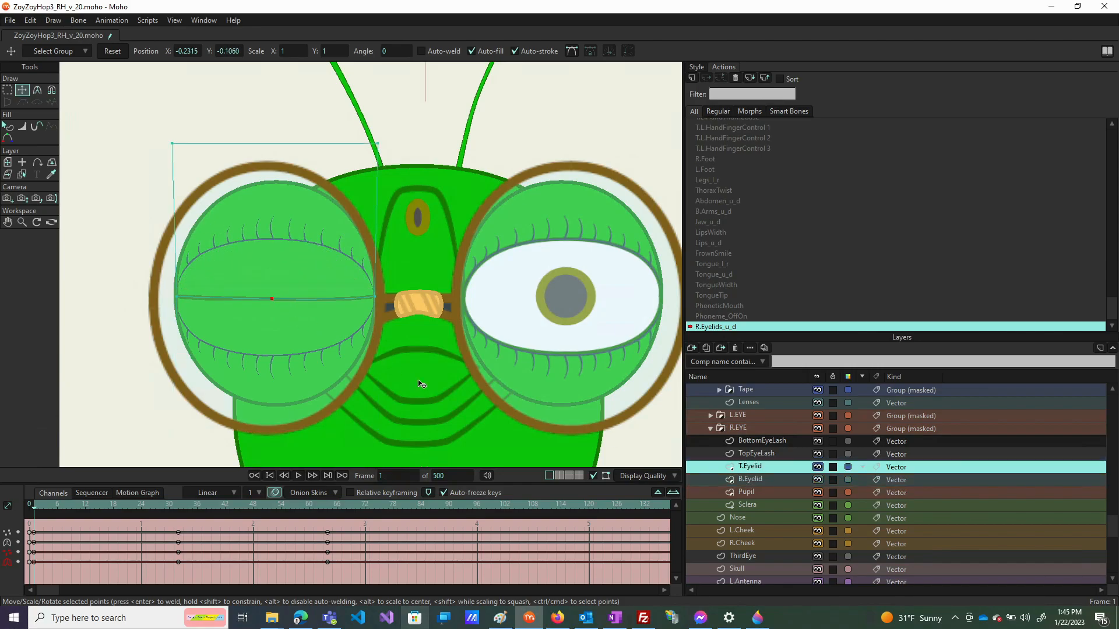
Flatten all TopEyeLash points at frame 1 and move them onto the closed lid line
{"action": "left_click", "coordinate": [774, 455]}
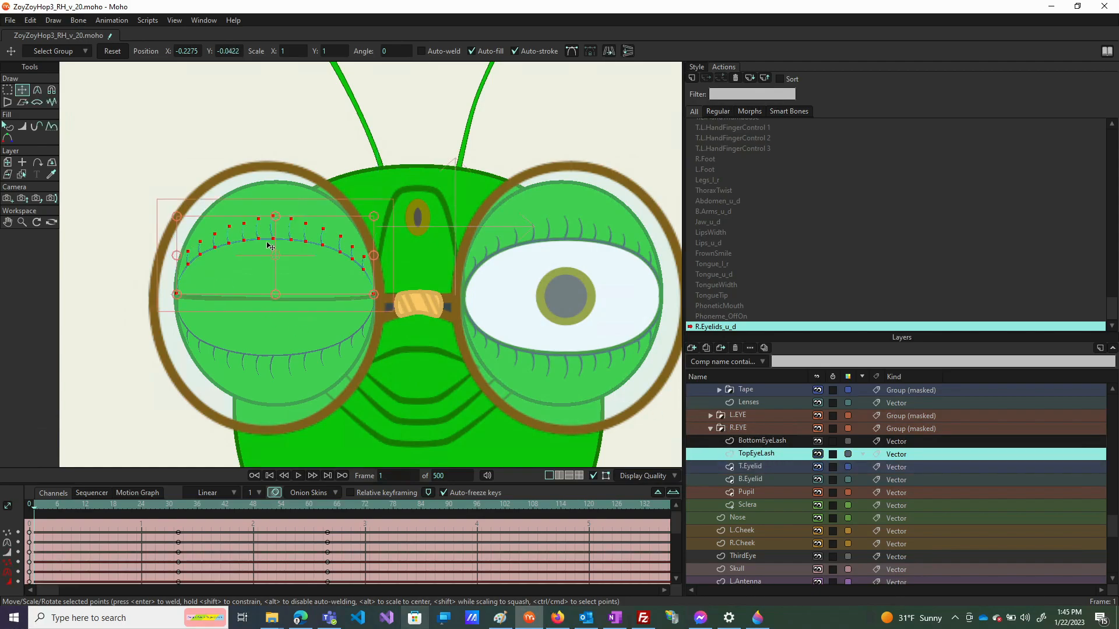
{"action": "left_click_drag", "start_coordinate": [275, 215], "coordinate": [293, 303]}
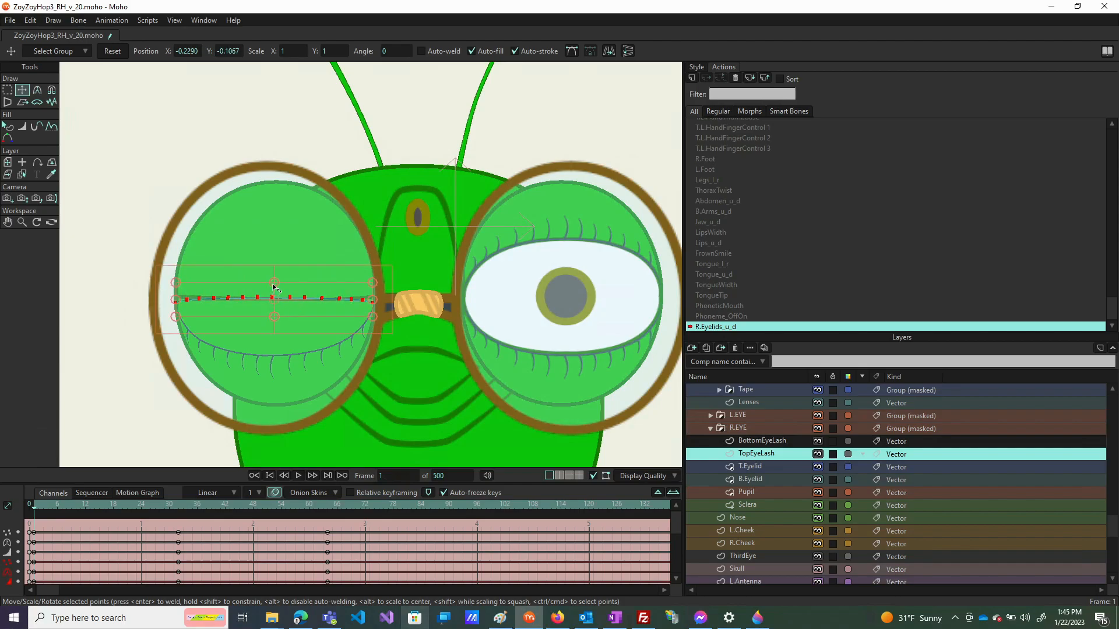
{"action": "left_click_drag", "start_coordinate": [273, 284], "coordinate": [285, 314]}
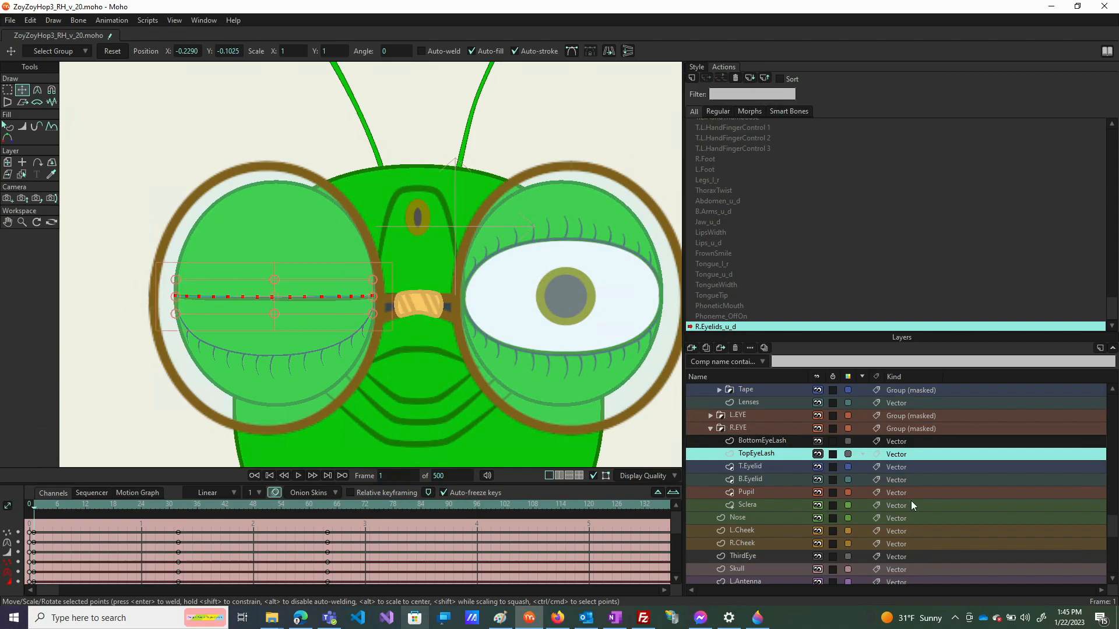
Flatten the BottomEyeLash points onto the closed lid line at frame 1, and check the eyelid motion through the action
{"action": "left_click", "coordinate": [766, 441]}
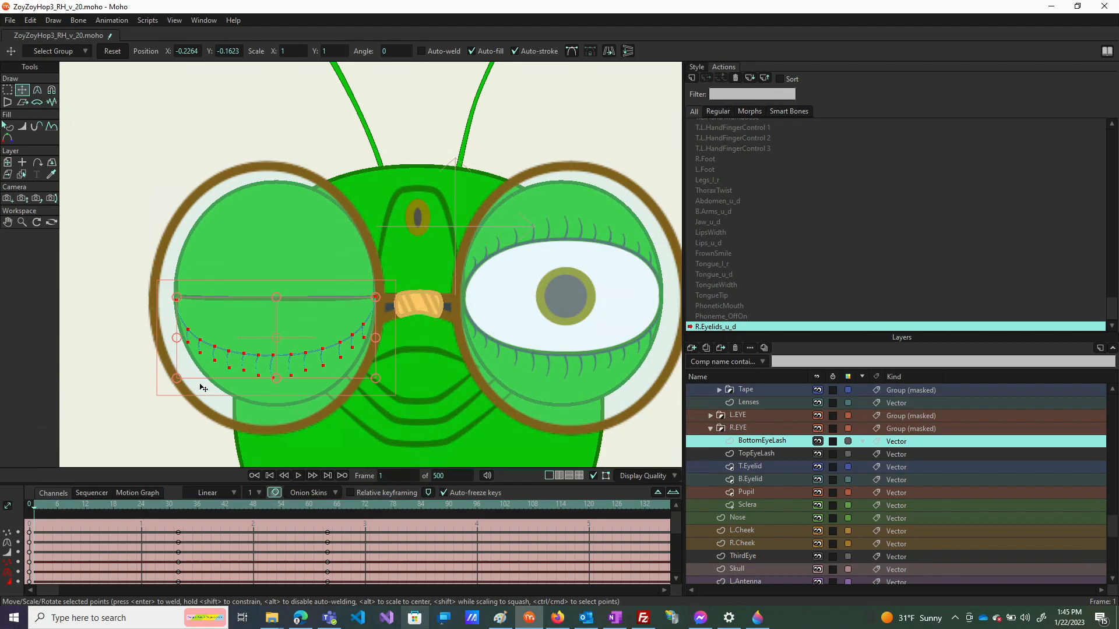
{"action": "left_click_drag", "start_coordinate": [276, 380], "coordinate": [291, 312]}
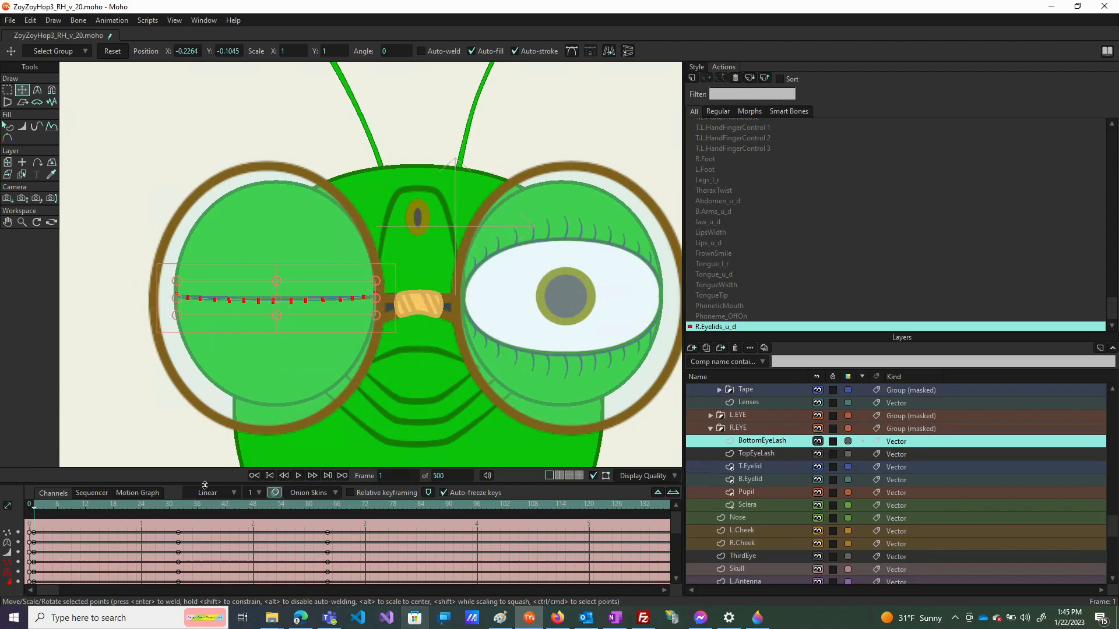
{"action": "left_click_drag", "start_coordinate": [36, 505], "coordinate": [316, 505]}
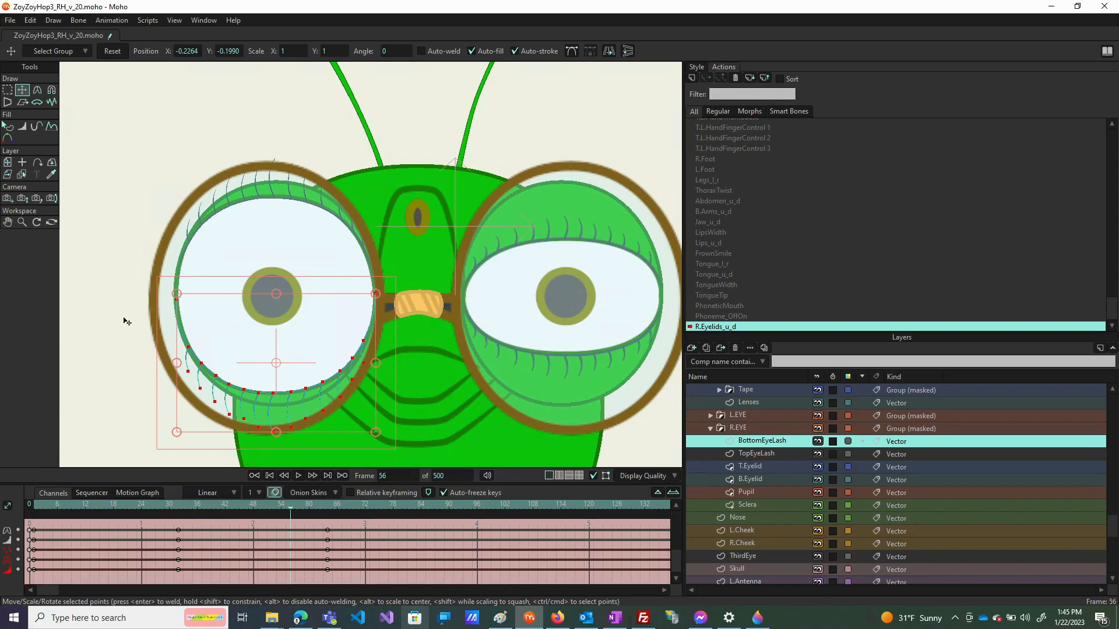
Create a smart bone action named R.PupilSize for the R.PupilSize bone on the ZoyZoyHop layer
{"action": "scroll", "coordinate": [188, 251], "scroll_direction": "down", "scroll_amount": 3}
{"action": "scroll", "coordinate": [199, 259], "scroll_direction": "down", "scroll_amount": 2}
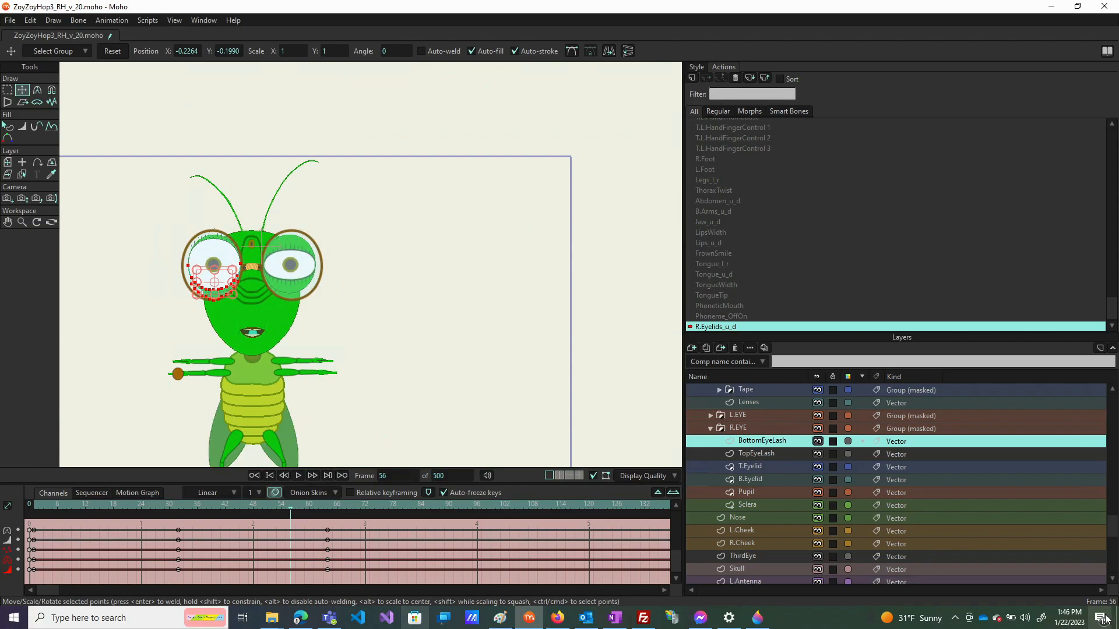
{"action": "scroll", "coordinate": [840, 466], "scroll_direction": "up", "scroll_amount": 2}
{"action": "scroll", "coordinate": [841, 465], "scroll_direction": "up", "scroll_amount": 5}
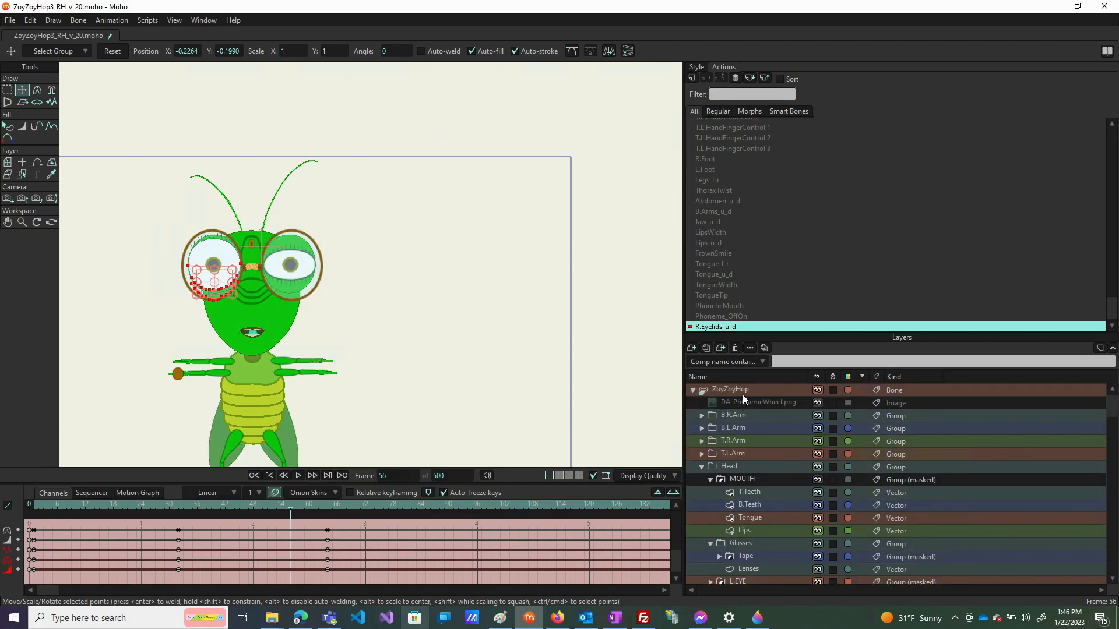
{"action": "left_click", "coordinate": [742, 394]}
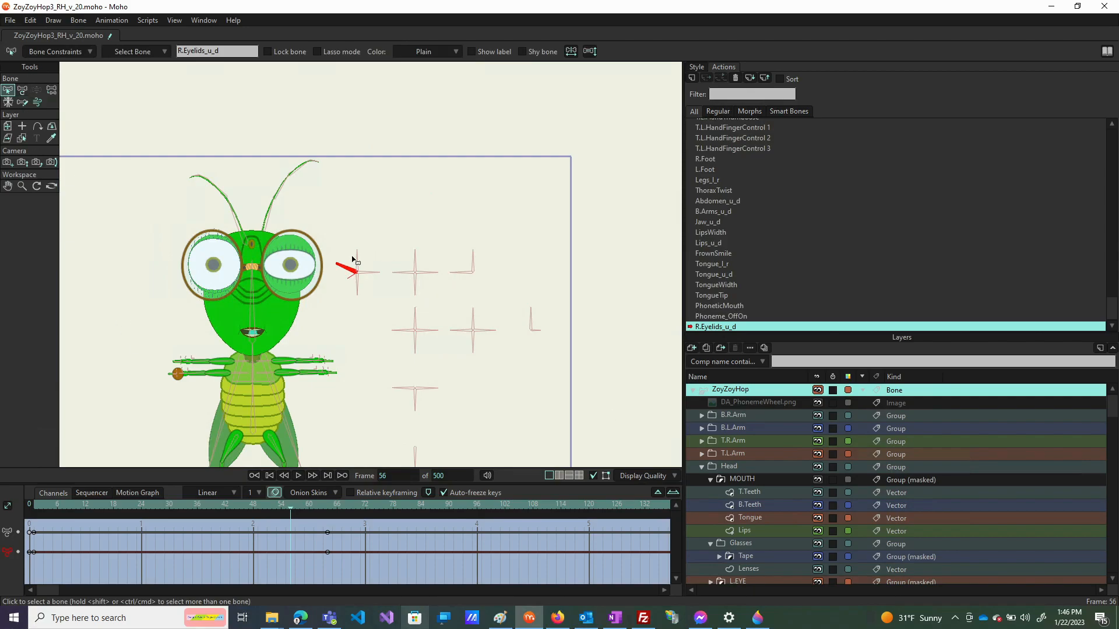
{"action": "left_click", "coordinate": [358, 296]}
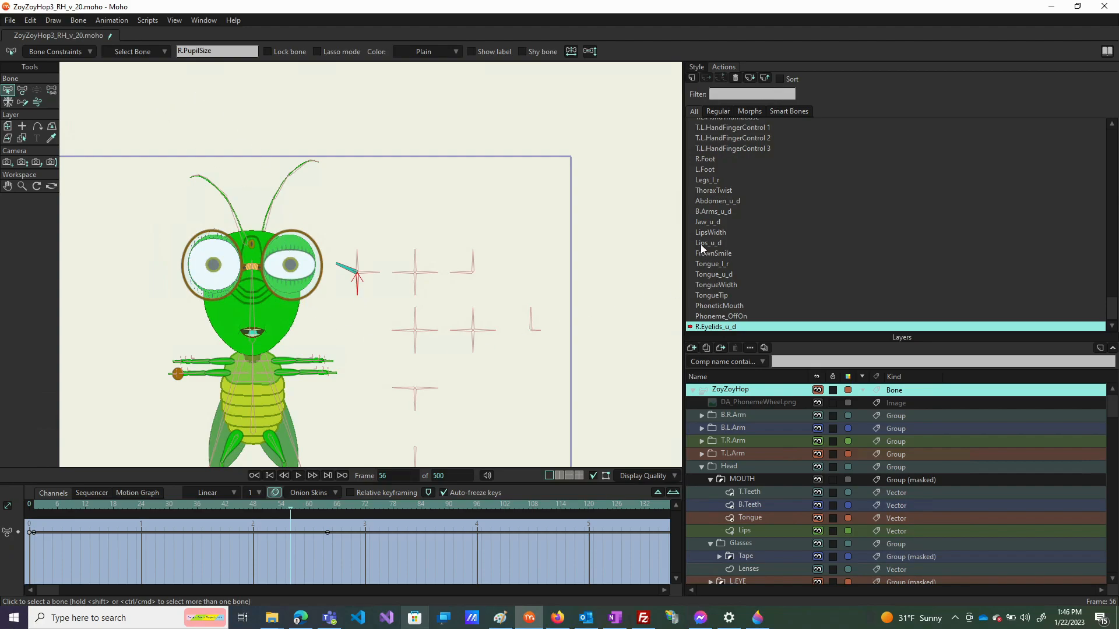
{"action": "left_click", "coordinate": [691, 78]}
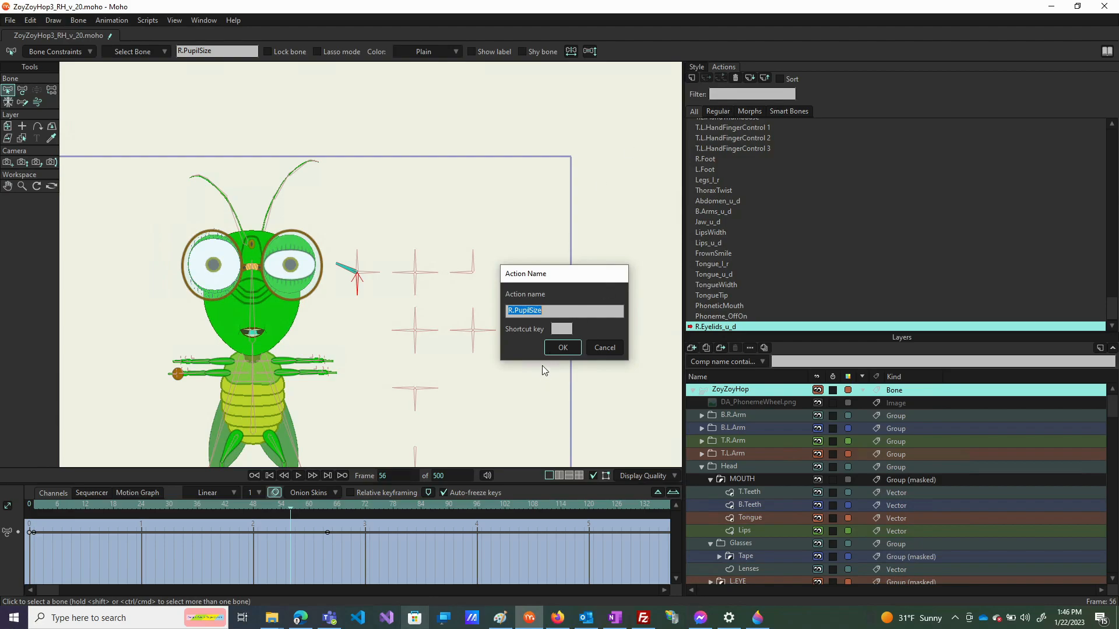
{"action": "left_click", "coordinate": [562, 352]}
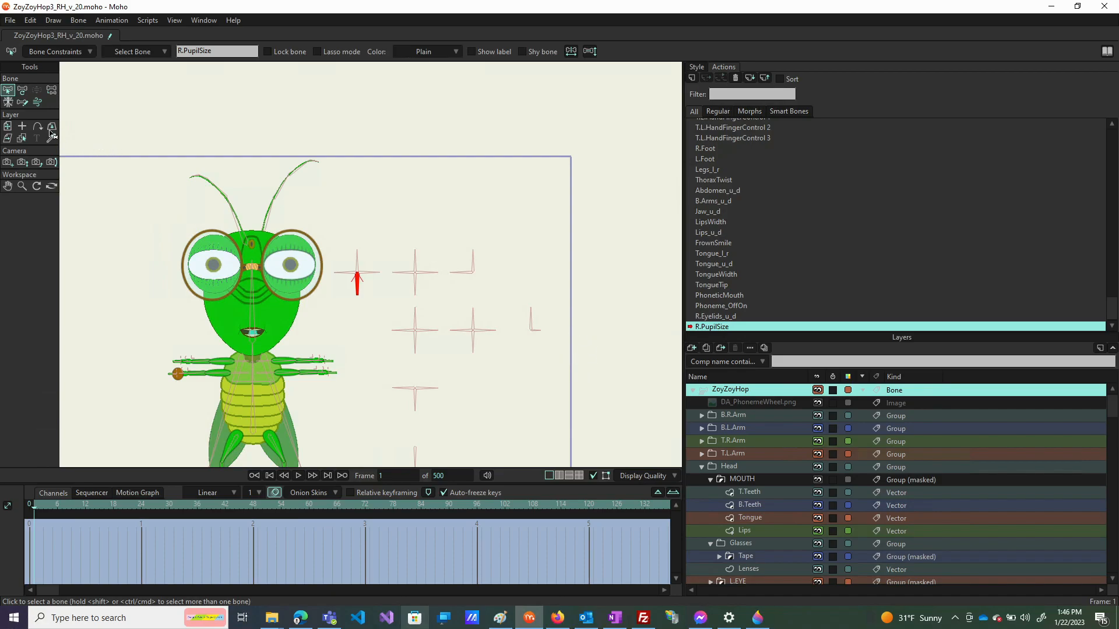
Rotate the R.PupilSize bone to about 238.37° at frame 1 and about 302.37° at frame 64
{"action": "left_click", "coordinate": [23, 90]}
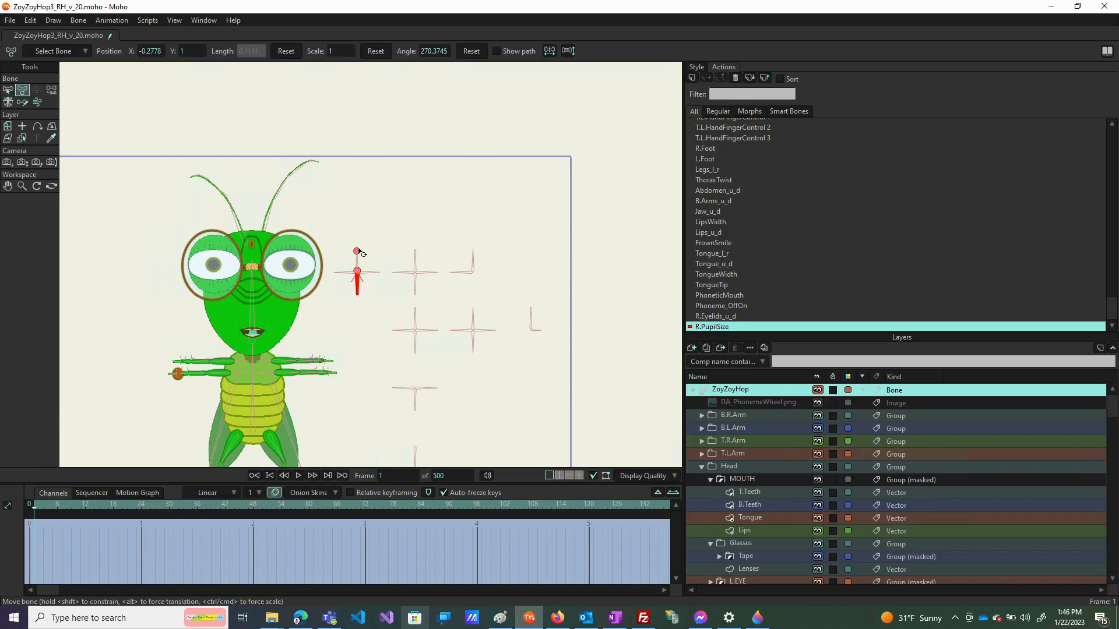
{"action": "left_click", "coordinate": [359, 295]}
{"action": "left_click_drag", "start_coordinate": [358, 294], "coordinate": [347, 292]}
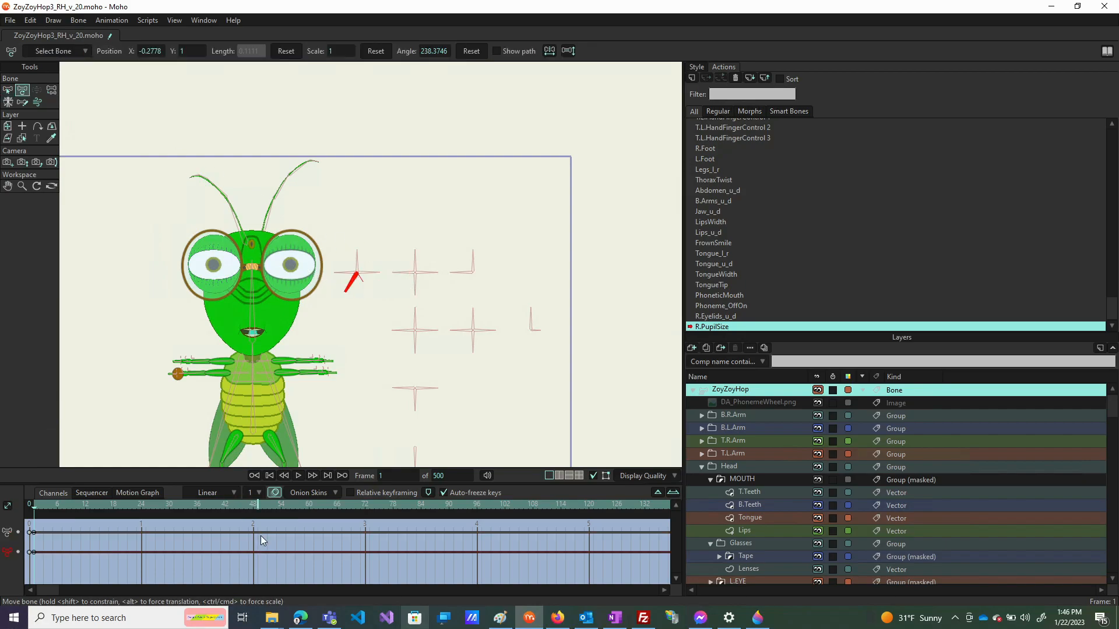
{"action": "left_click", "coordinate": [327, 506]}
{"action": "left_click_drag", "start_coordinate": [349, 285], "coordinate": [367, 292]}
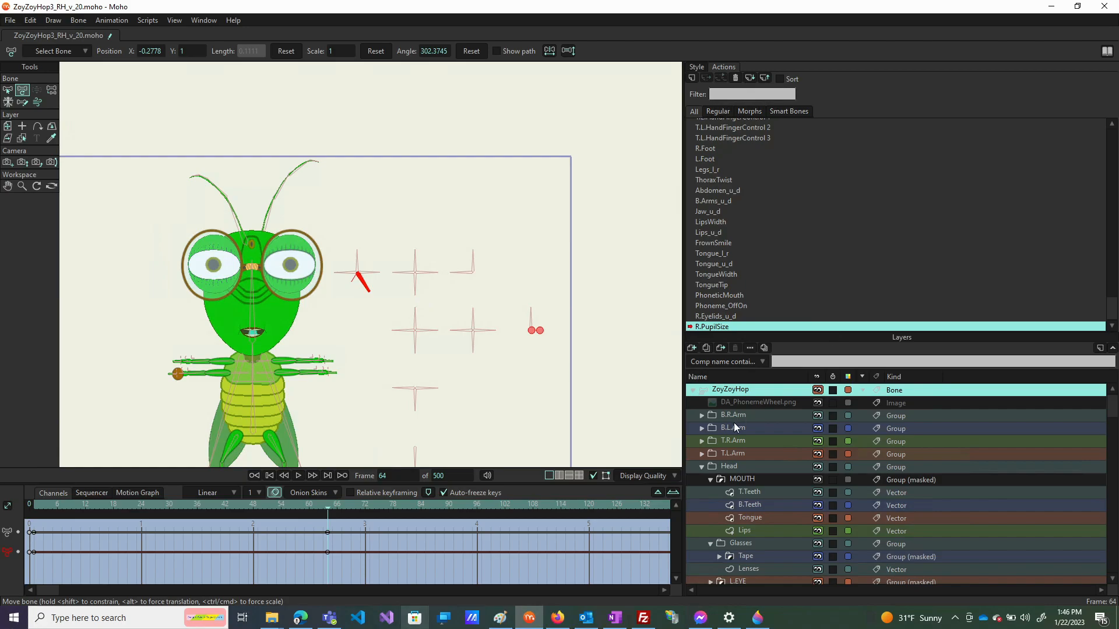
Set the X and Y scale of the Pupil layer in the R.EYE group to 1.50 at frame 64
{"action": "scroll", "coordinate": [733, 422], "scroll_direction": "down", "scroll_amount": 5}
{"action": "scroll", "coordinate": [753, 470], "scroll_direction": "up", "scroll_amount": 4}
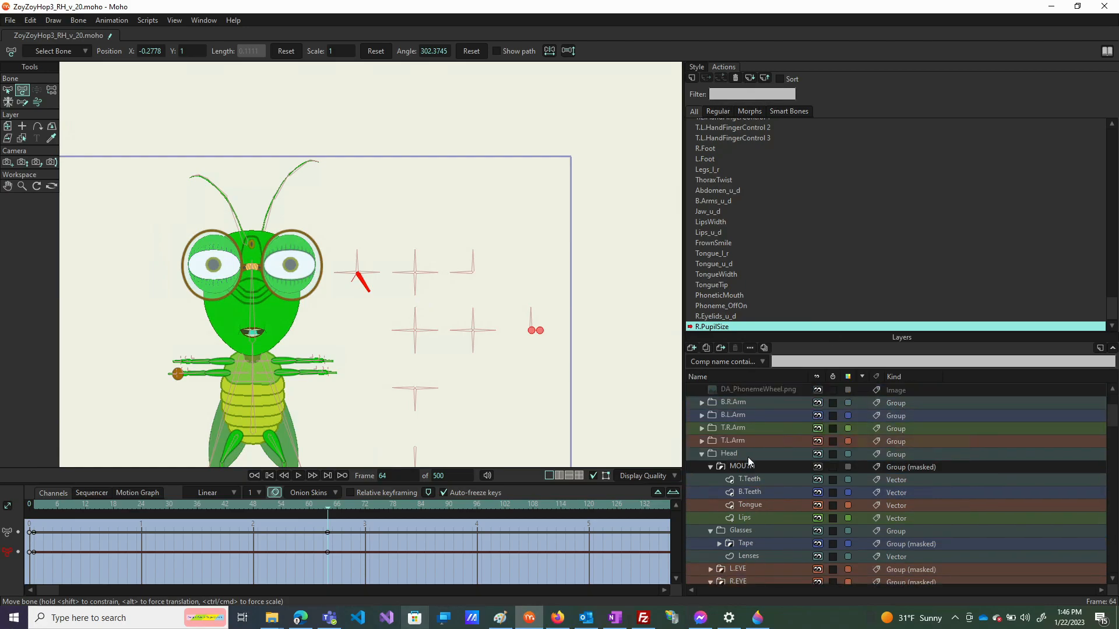
{"action": "scroll", "coordinate": [750, 462], "scroll_direction": "down", "scroll_amount": 3}
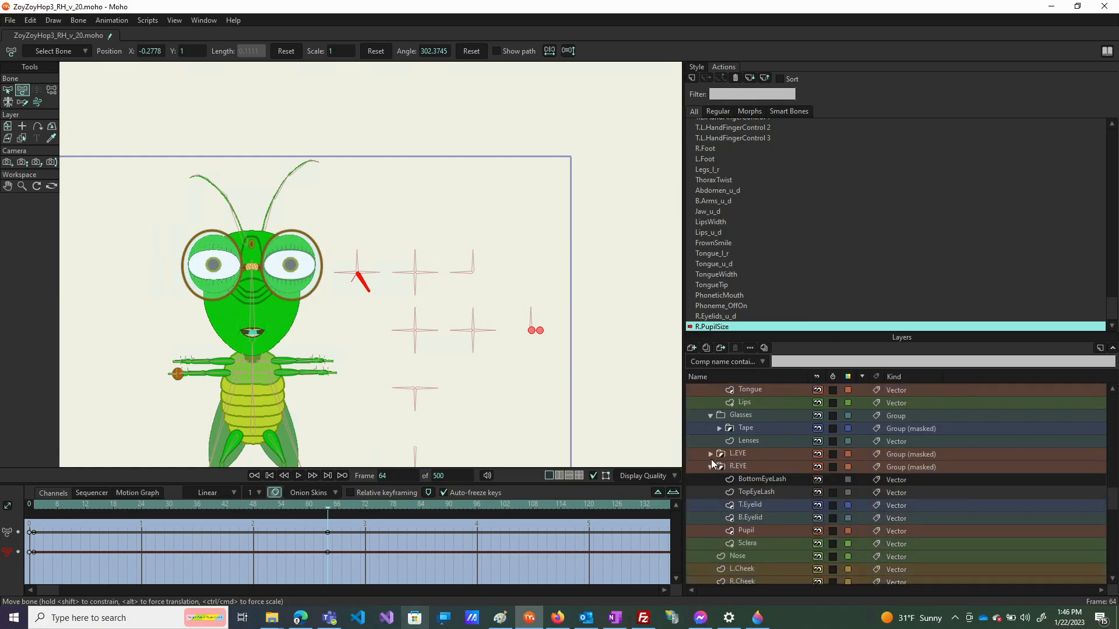
{"action": "left_click", "coordinate": [764, 530]}
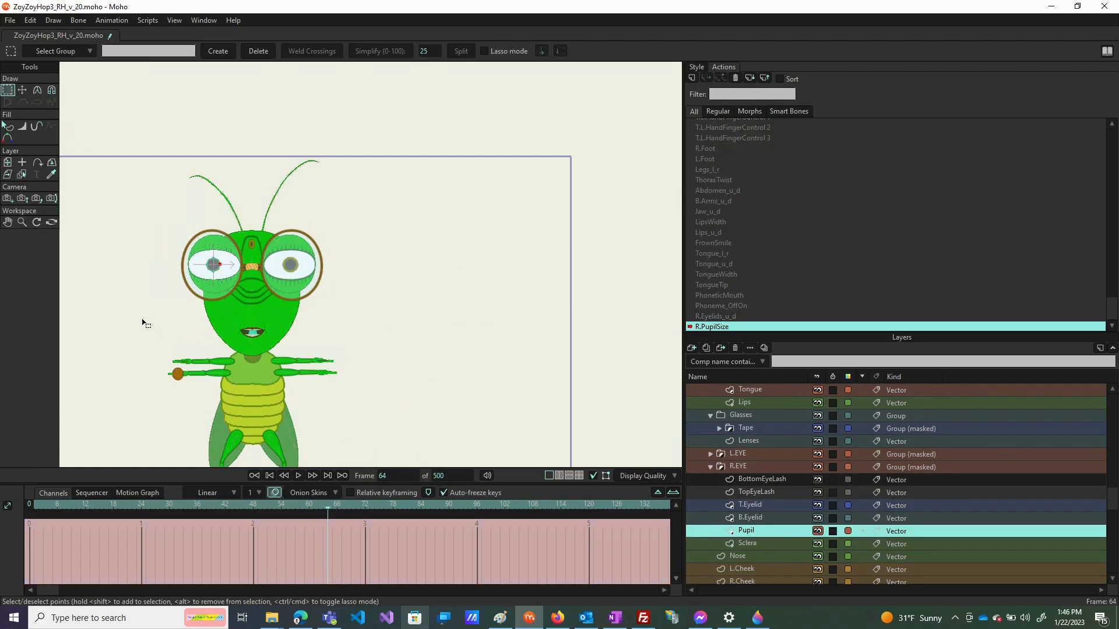
{"action": "left_click", "coordinate": [8, 163]}
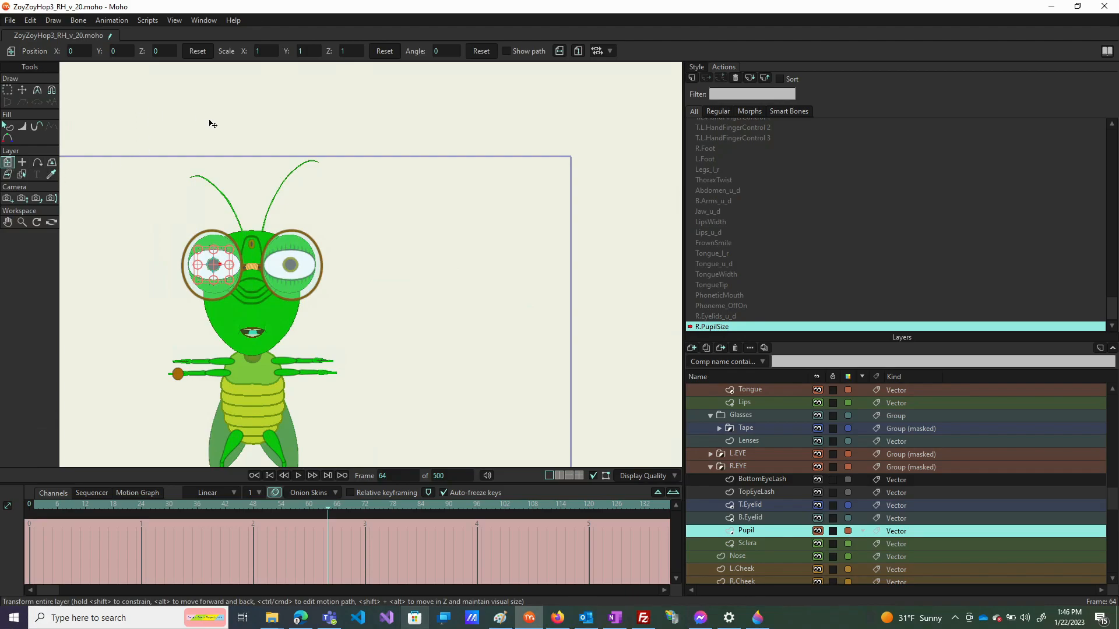
{"action": "left_click", "coordinate": [265, 52]}
{"action": "type", "text": "1.50"}
{"action": "key", "text": "Return"}
{"action": "left_click", "coordinate": [313, 50]}
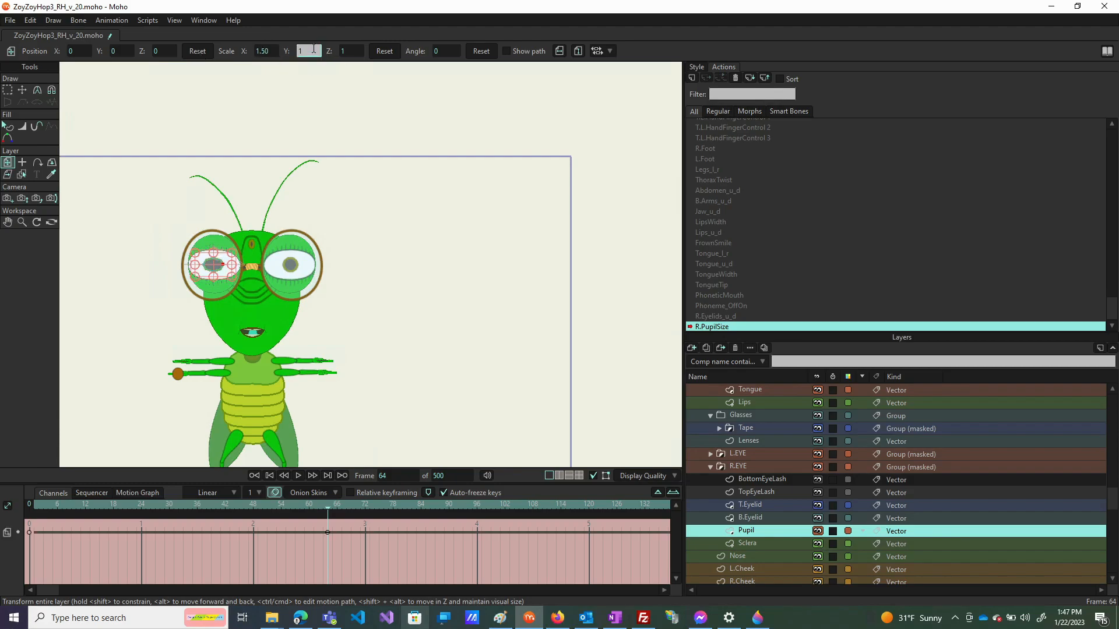
{"action": "type", "text": "1.50"}
{"action": "left_click", "coordinate": [350, 51]}
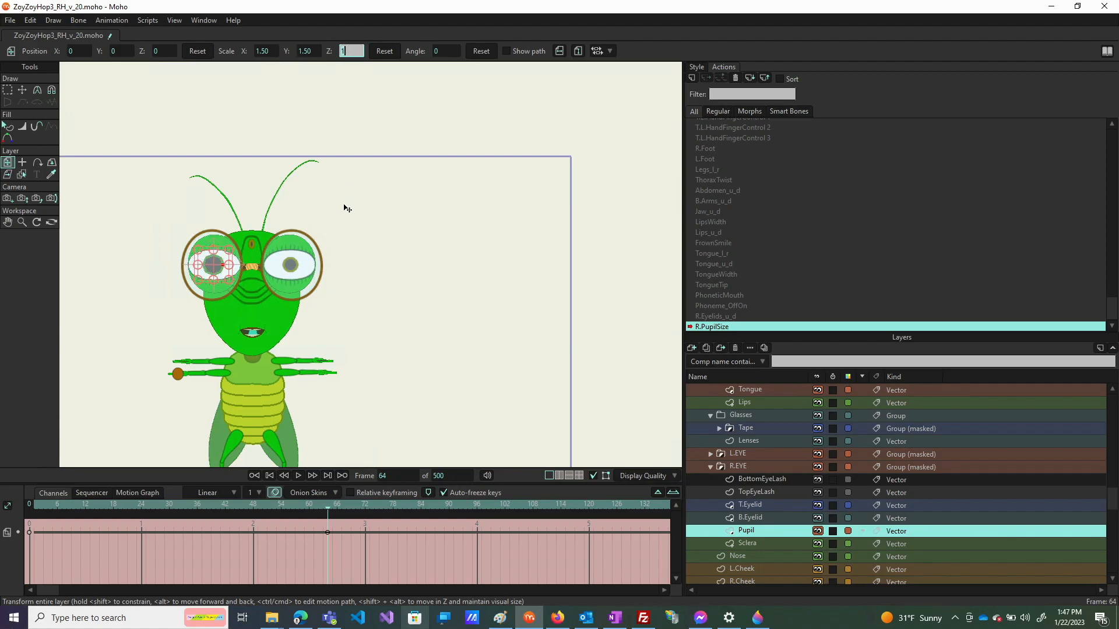
Set the right eye's Pupil layer to 0.50 X and Y scale at frame 1
{"action": "left_click", "coordinate": [31, 505]}
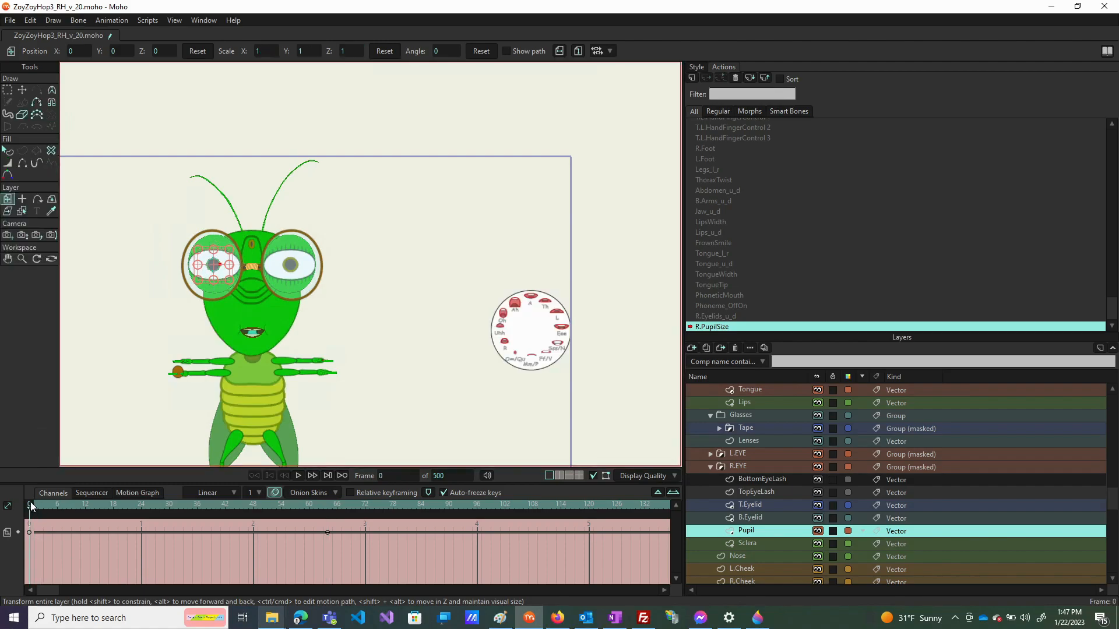
{"action": "left_click", "coordinate": [33, 505]}
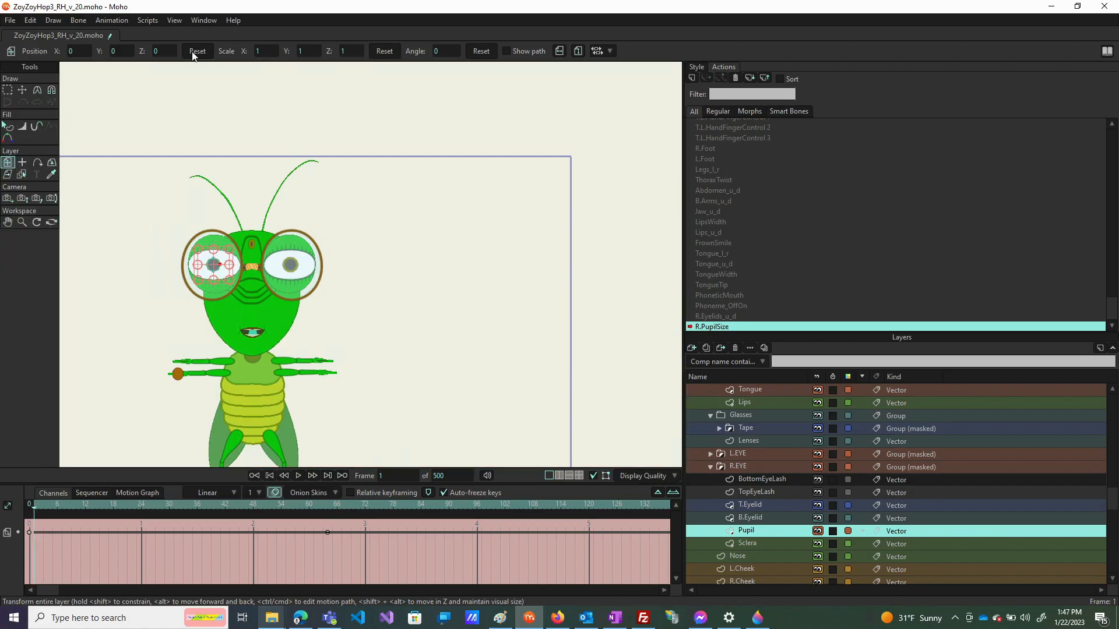
{"action": "left_click", "coordinate": [266, 51]}
{"action": "type", "text": "0.5"}
{"action": "left_click", "coordinate": [301, 50]}
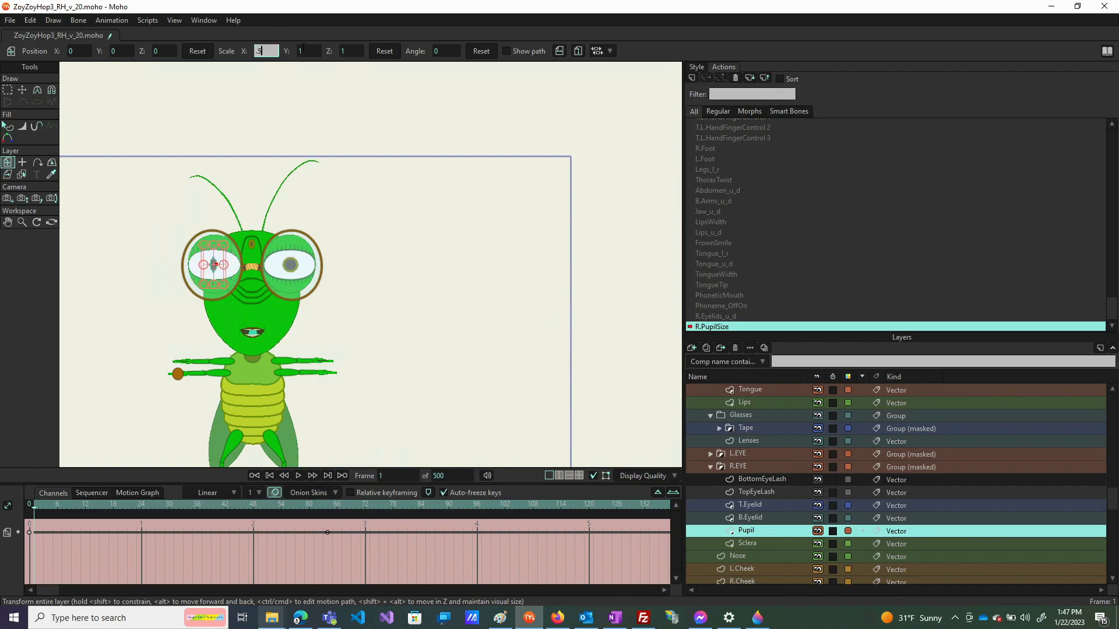
{"action": "type", "text": ".5"}
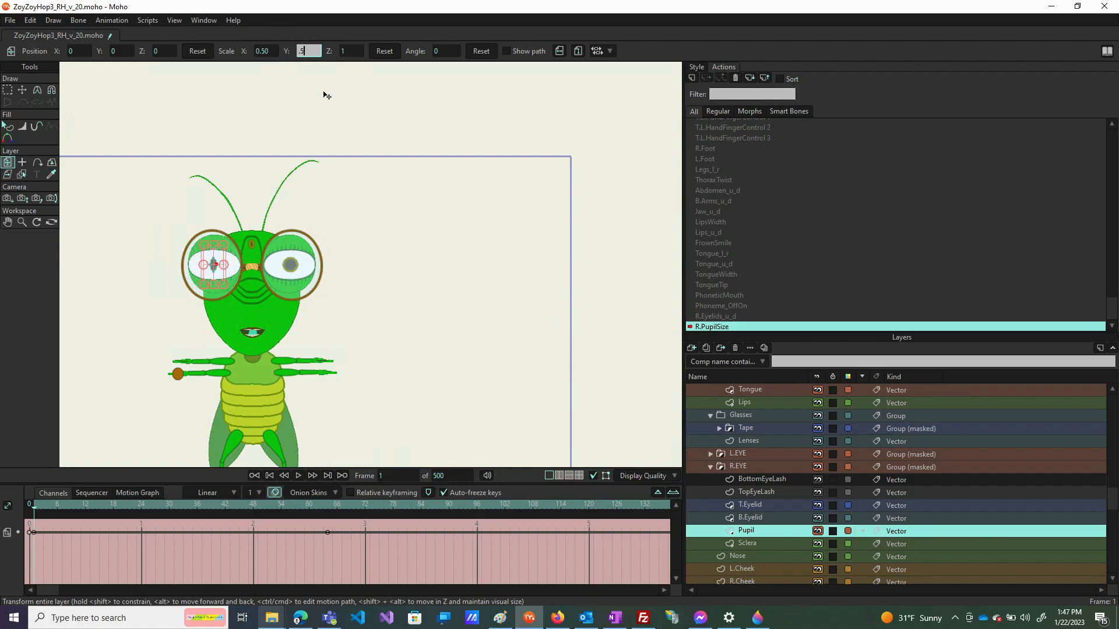
{"action": "left_click", "coordinate": [352, 51]}
{"action": "key", "text": "Return"}
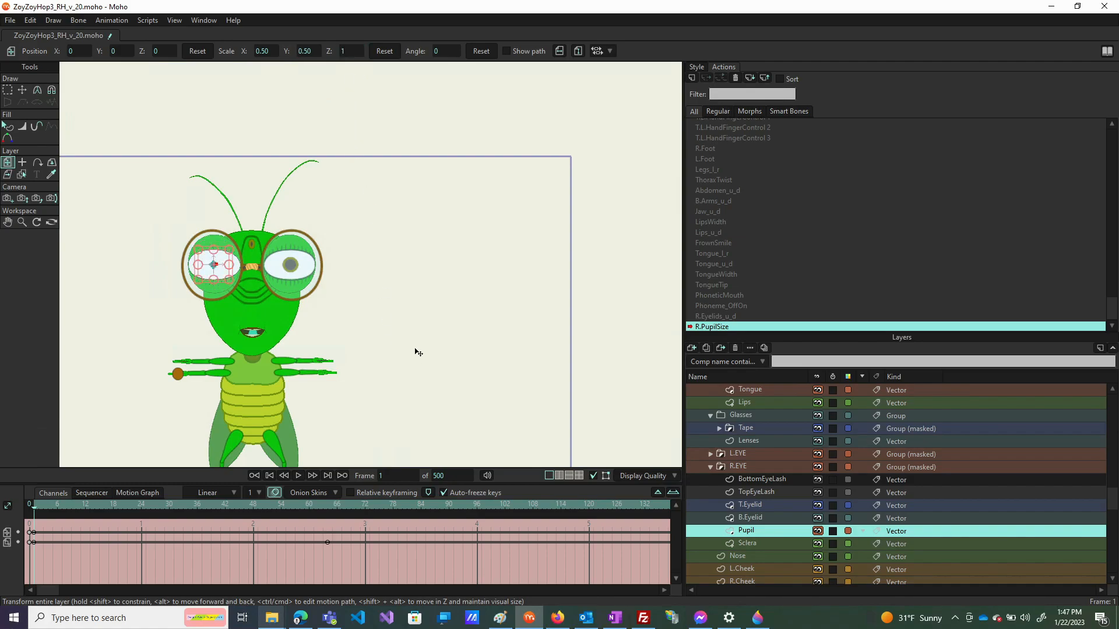
Create a smart bone action named R.Pupil_u_d for the R.Pupil_u_d bone on the ZoyZoyHop layer
{"action": "scroll", "coordinate": [758, 401], "scroll_direction": "up", "scroll_amount": 5}
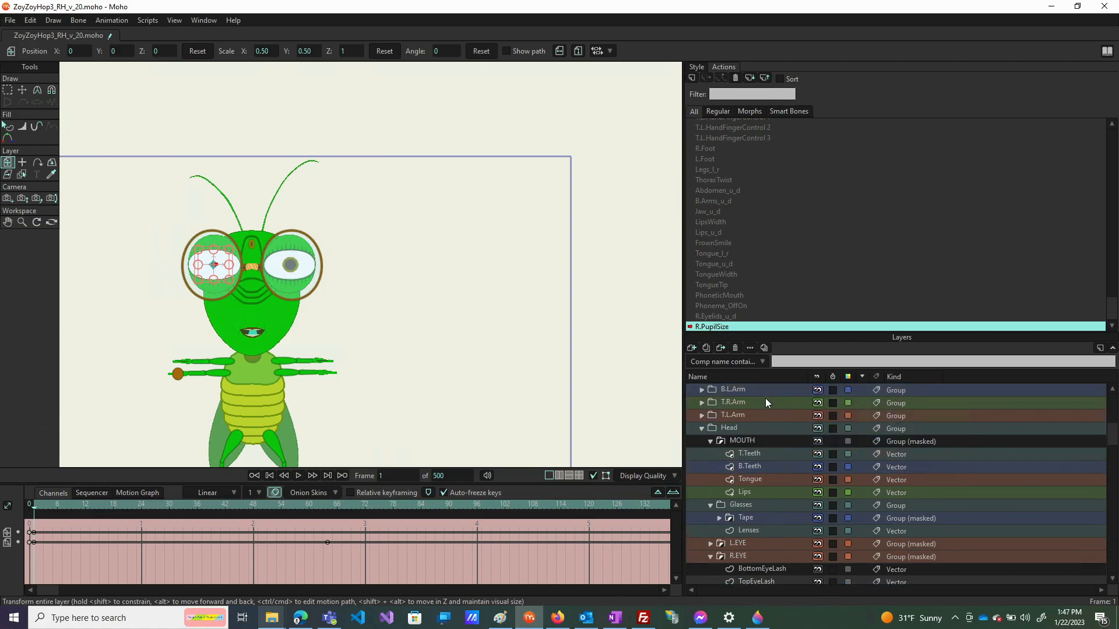
{"action": "double_click", "coordinate": [758, 391]}
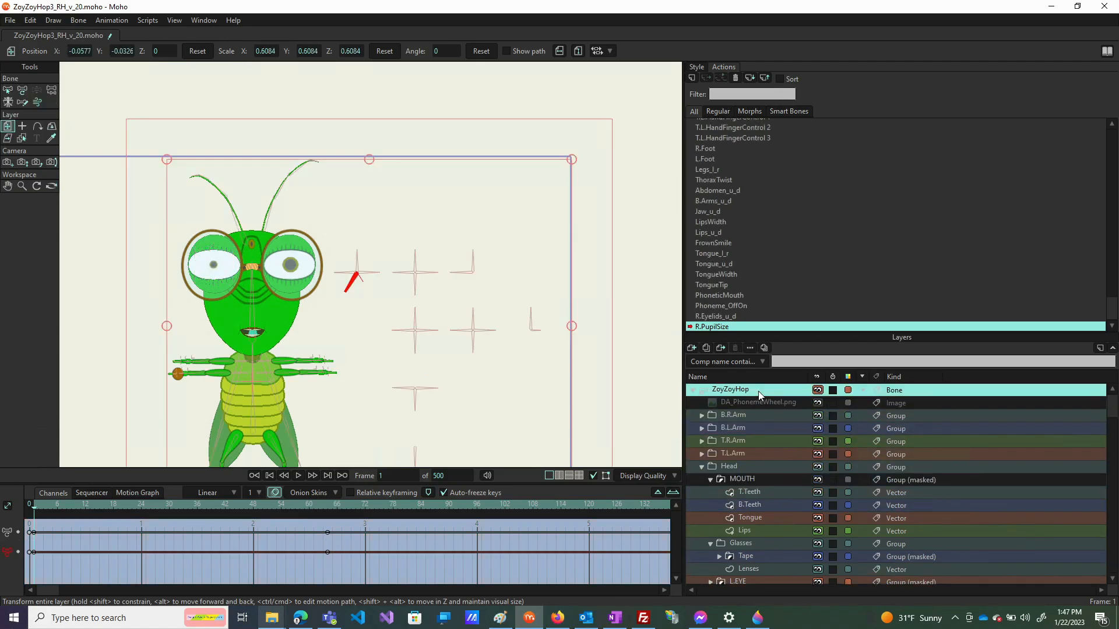
{"action": "left_click", "coordinate": [7, 91]}
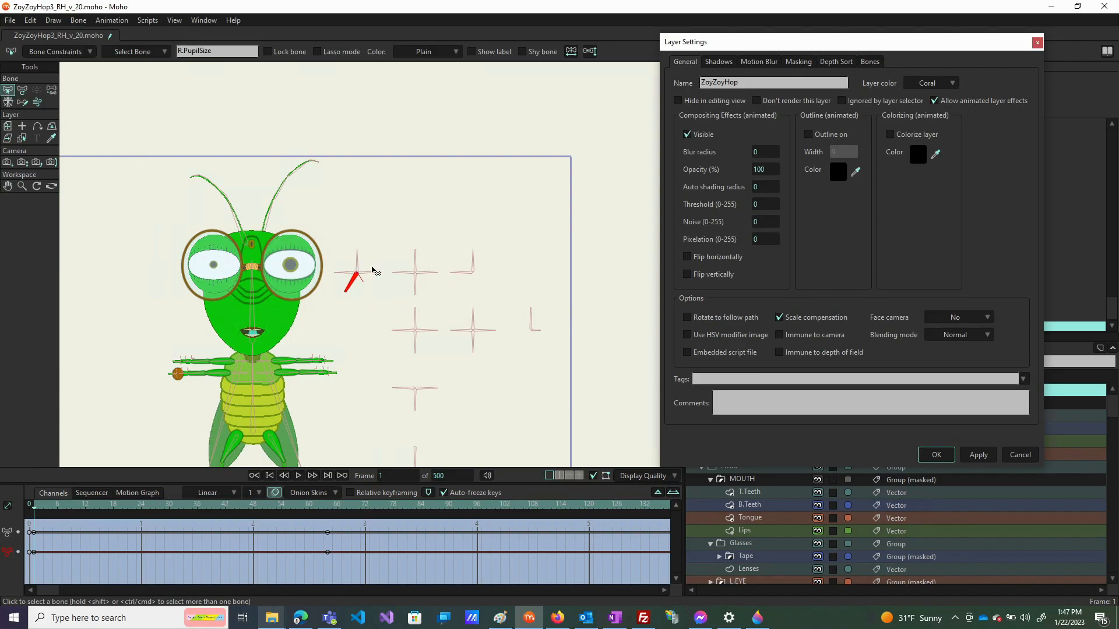
{"action": "left_click", "coordinate": [371, 270]}
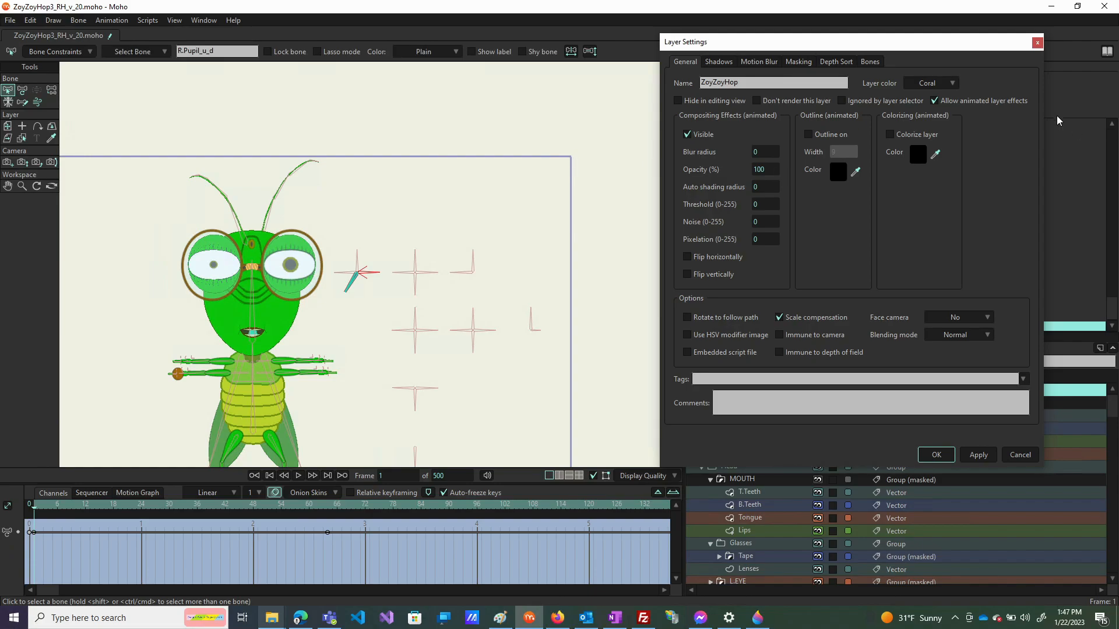
{"action": "left_click", "coordinate": [1036, 42]}
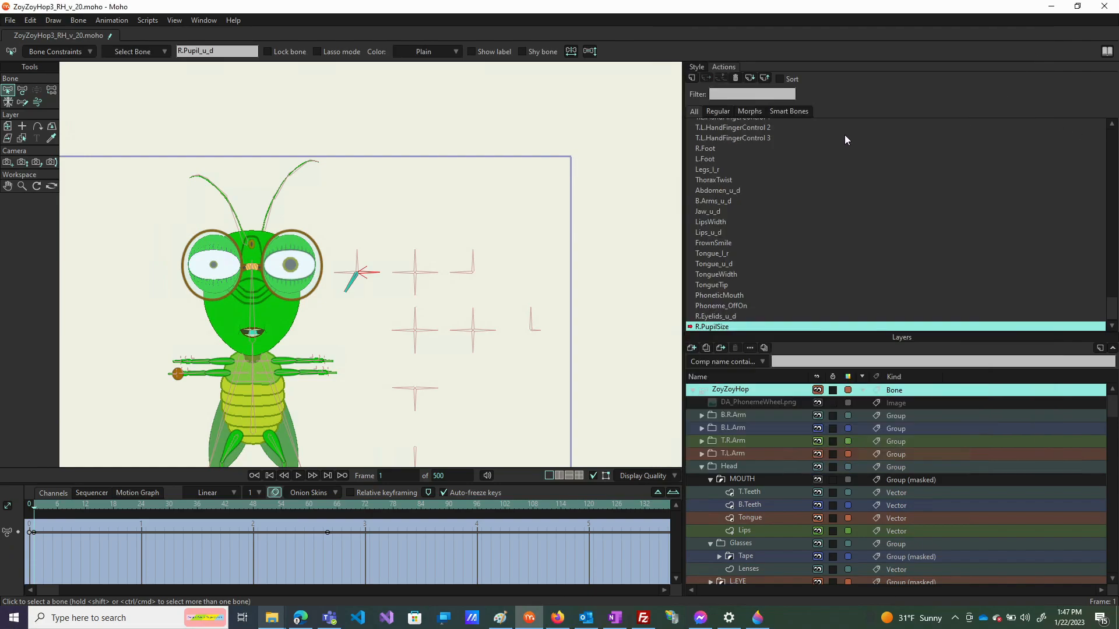
{"action": "left_click", "coordinate": [693, 78]}
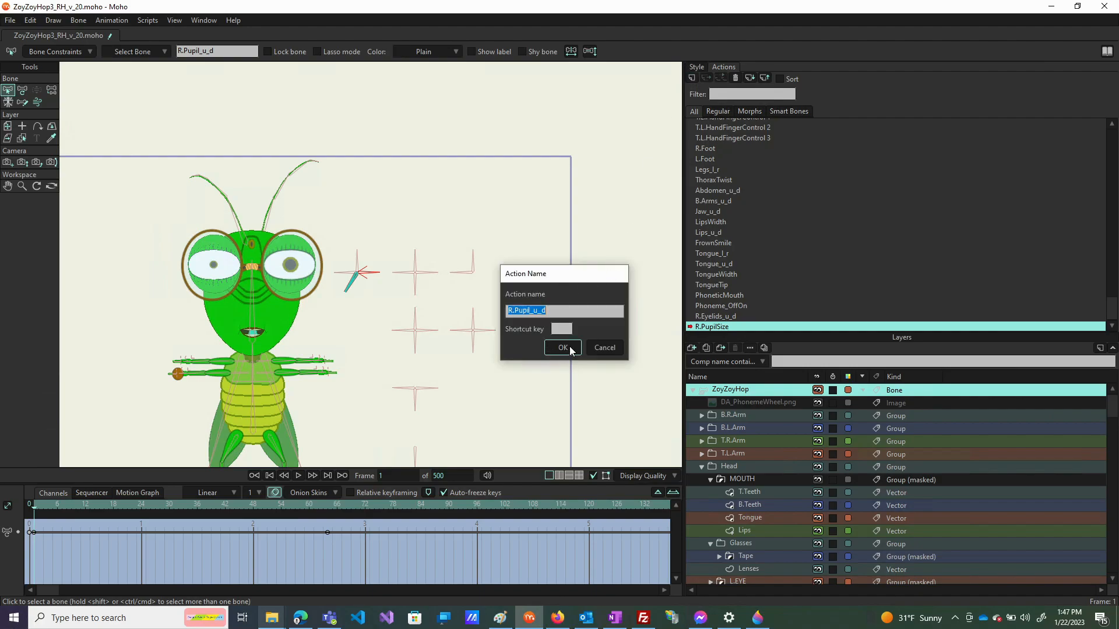
{"action": "left_click", "coordinate": [570, 349]}
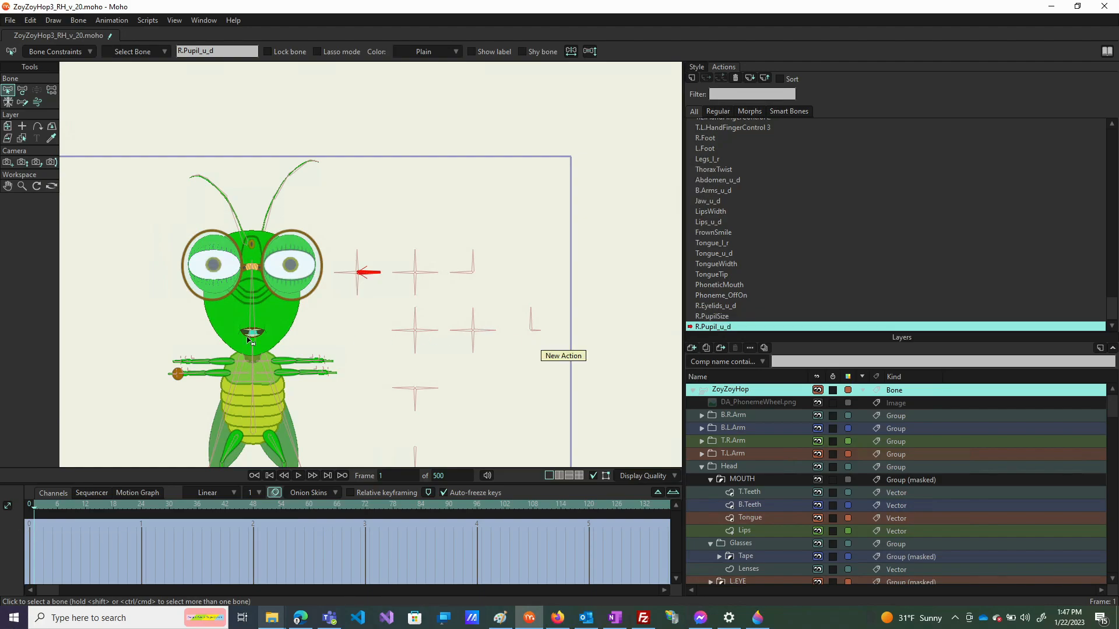
Rotate the R.Pupil_u_d bone to about -31.63° at frame 1 and about 32.37° at frame 64
{"action": "left_click", "coordinate": [7, 125]}
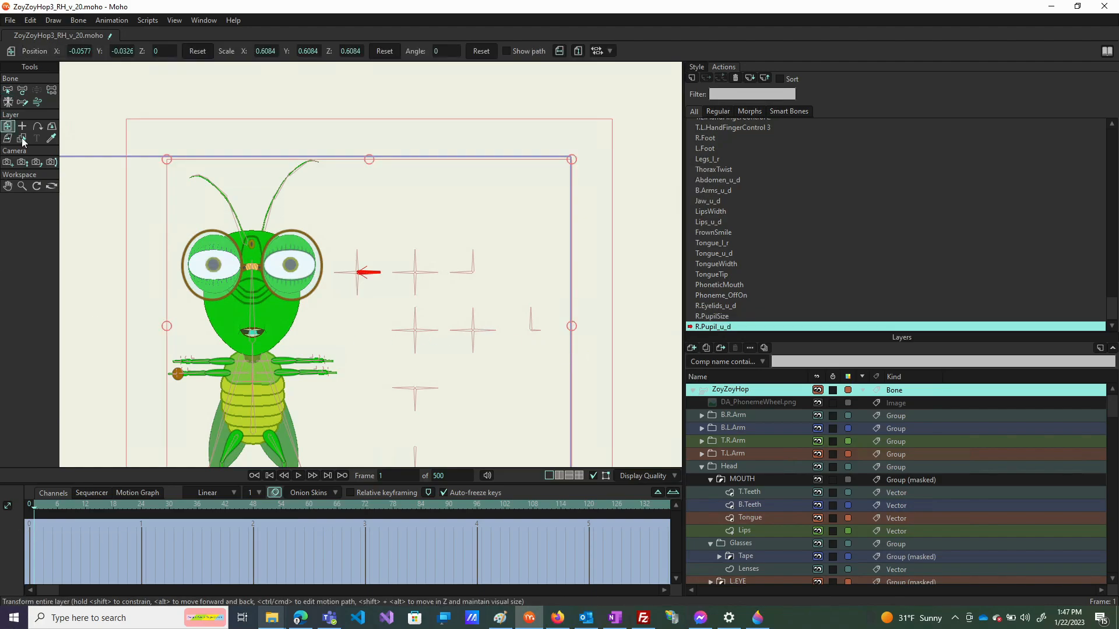
{"action": "left_click", "coordinate": [23, 90]}
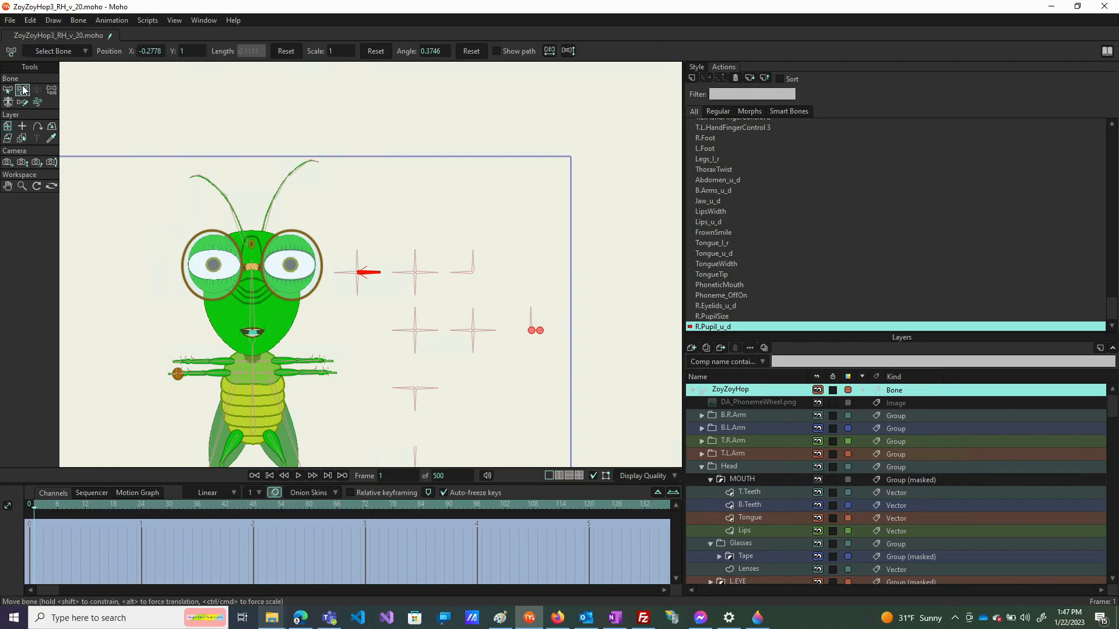
{"action": "left_click", "coordinate": [398, 328]}
{"action": "left_click_drag", "start_coordinate": [367, 275], "coordinate": [333, 464]}
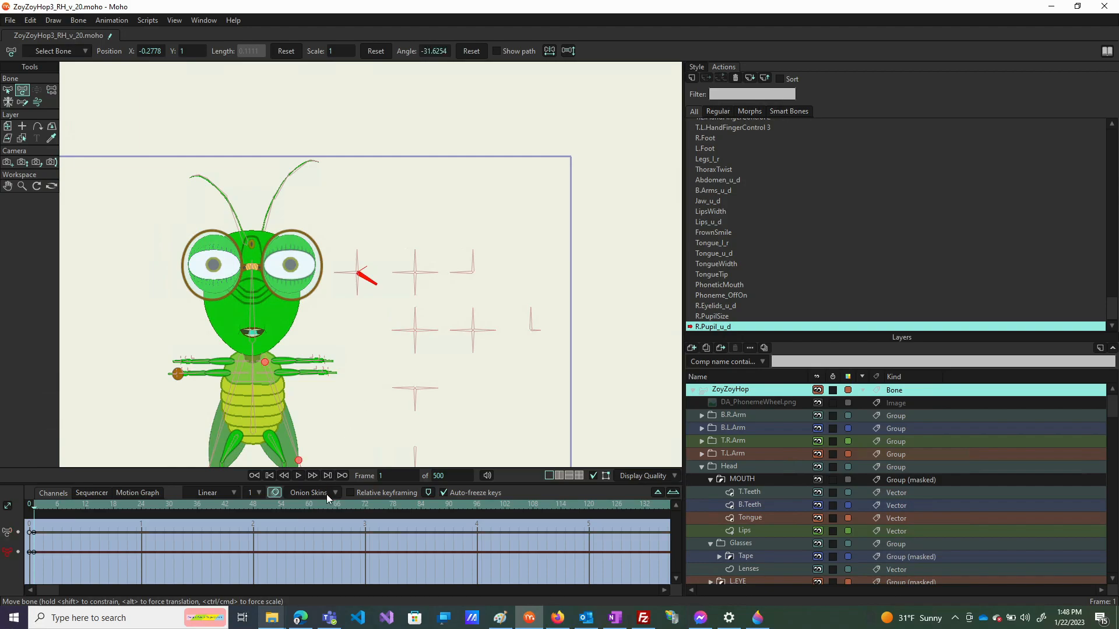
{"action": "left_click", "coordinate": [328, 505]}
{"action": "left_click_drag", "start_coordinate": [371, 286], "coordinate": [367, 267]}
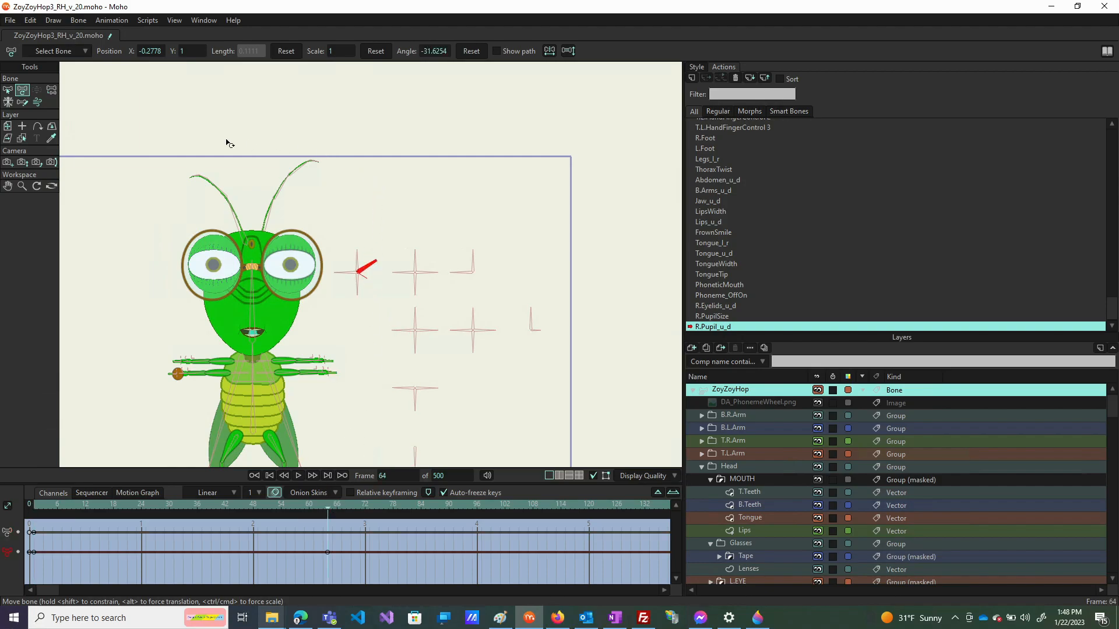
{"action": "left_click_drag", "start_coordinate": [93, 148], "coordinate": [175, 213]}
Move the R.EYE group's Pupil layer straight up out of the eye opening at frame 64, to a Y position of about 0.162
{"action": "scroll", "coordinate": [759, 493], "scroll_direction": "down", "scroll_amount": 3}
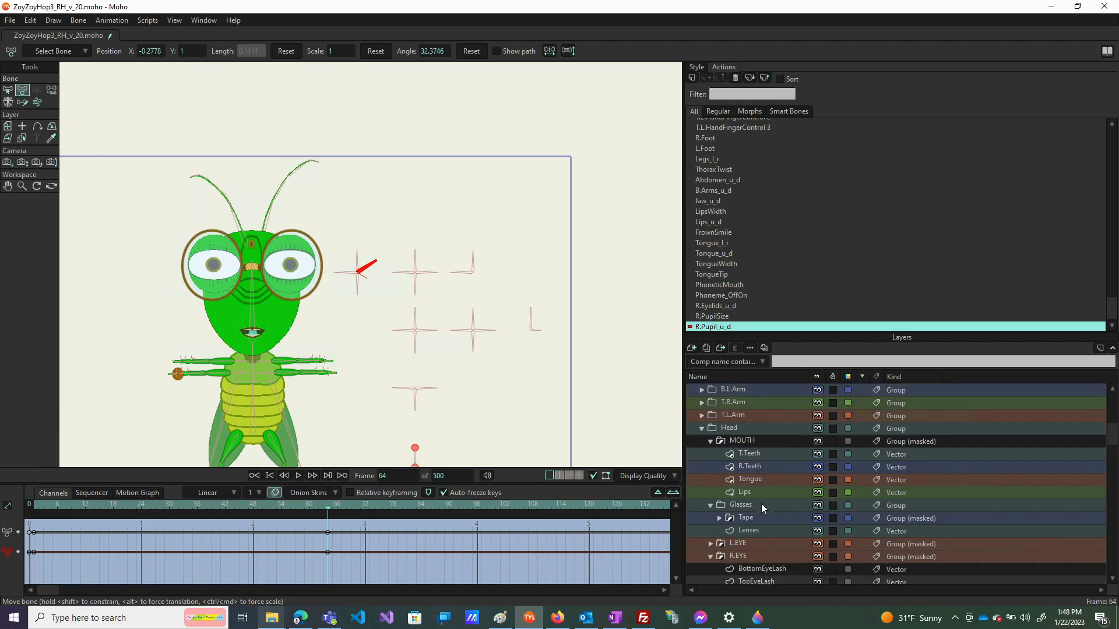
{"action": "scroll", "coordinate": [737, 551], "scroll_direction": "down", "scroll_amount": 3}
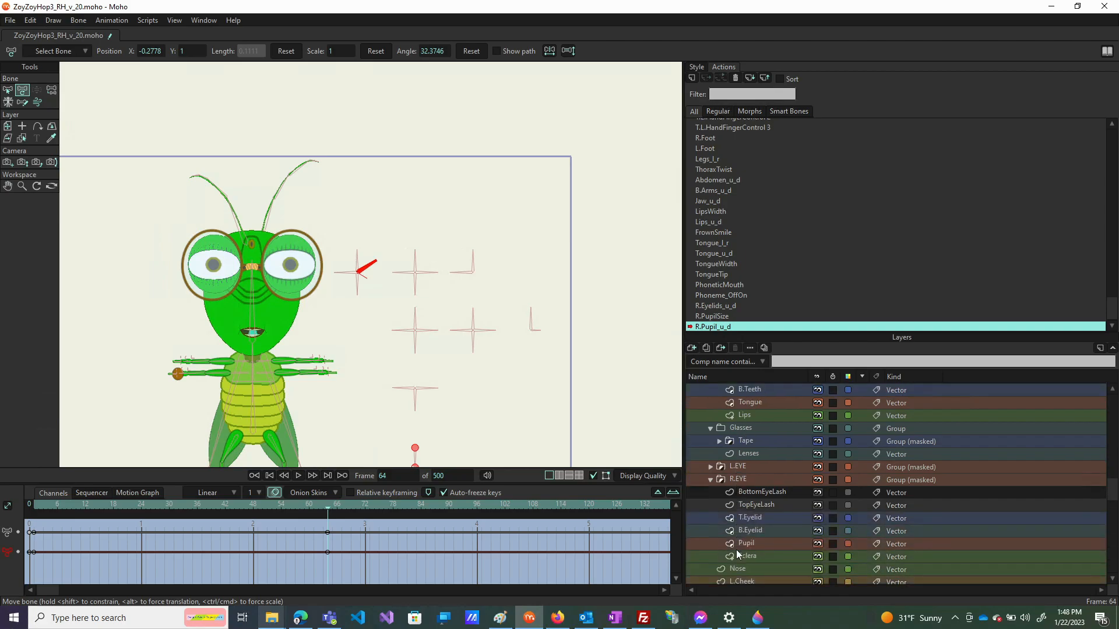
{"action": "left_click", "coordinate": [763, 503]}
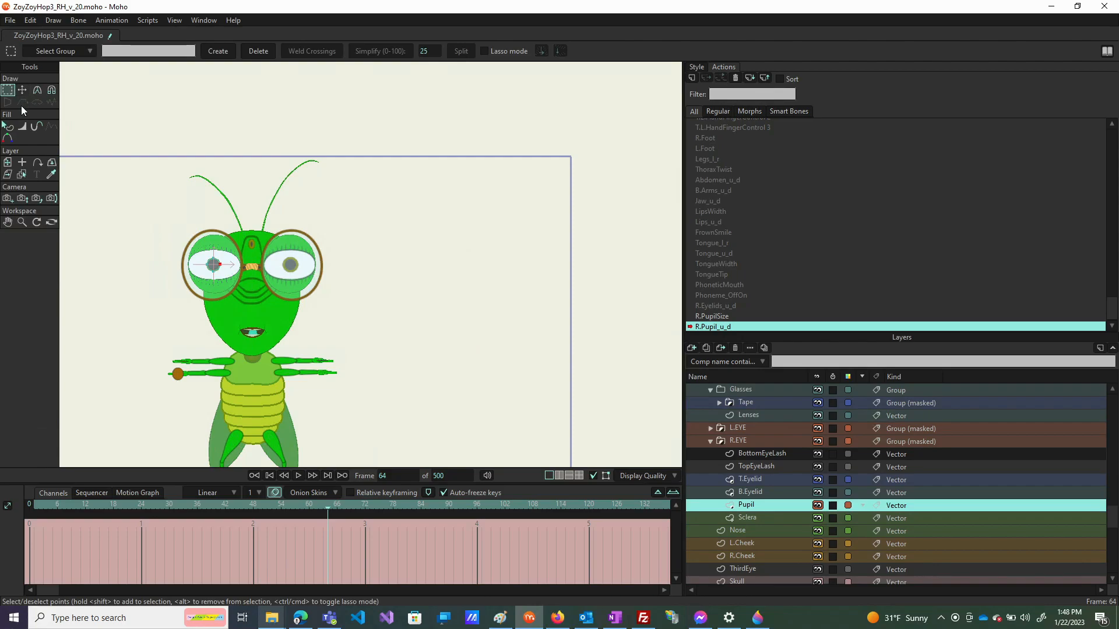
{"action": "left_click", "coordinate": [7, 162]}
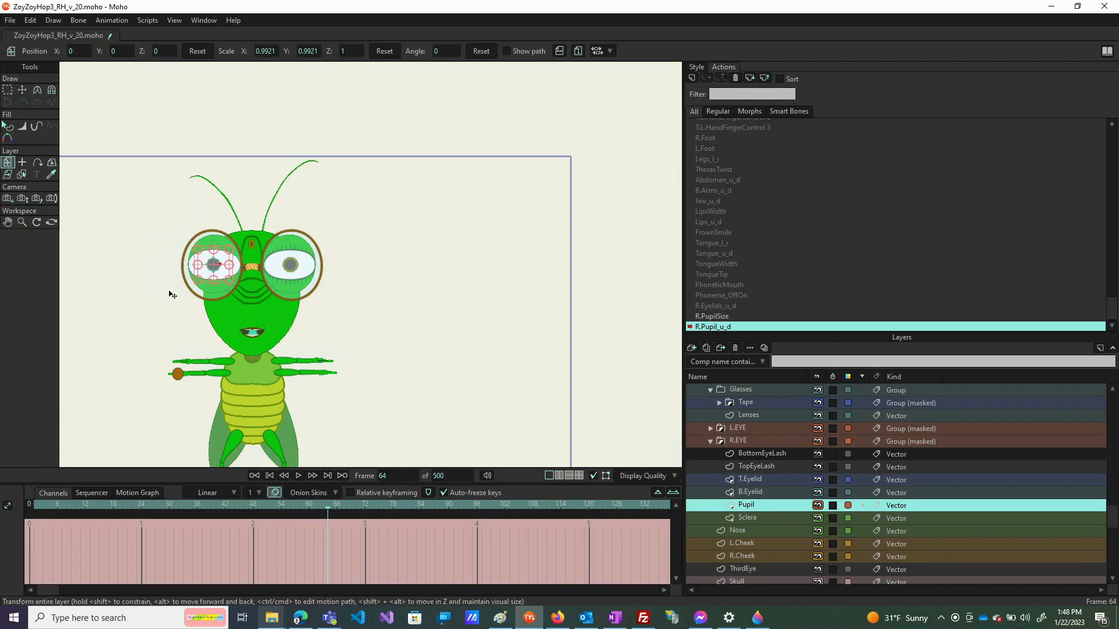
{"action": "left_click_drag", "start_coordinate": [222, 275], "coordinate": [225, 245]}
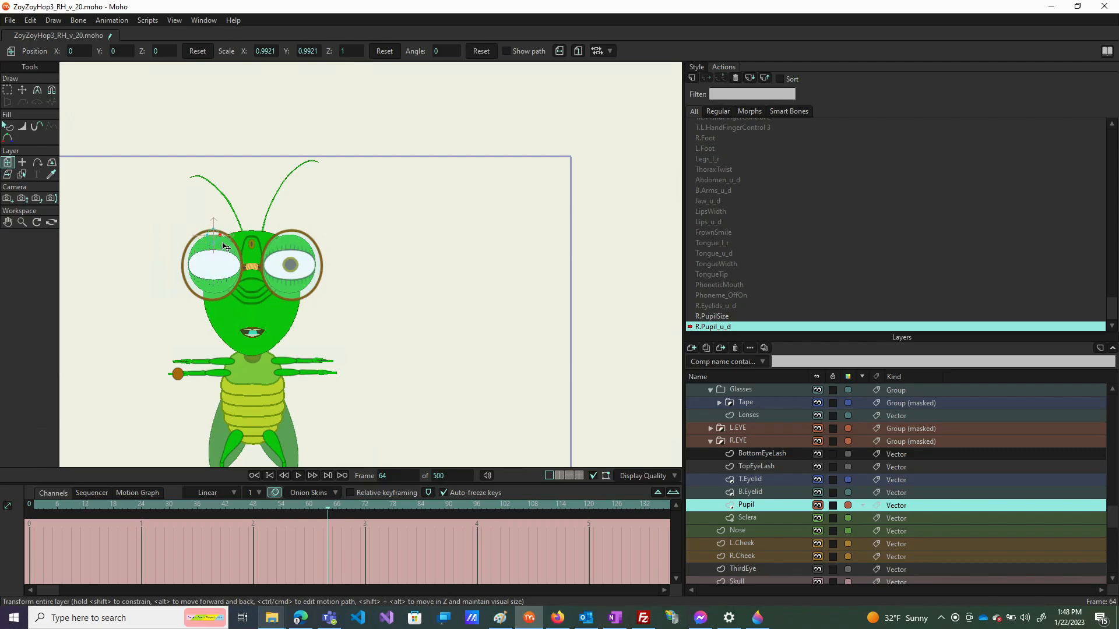
{"action": "left_click_drag", "start_coordinate": [226, 246], "coordinate": [226, 245]}
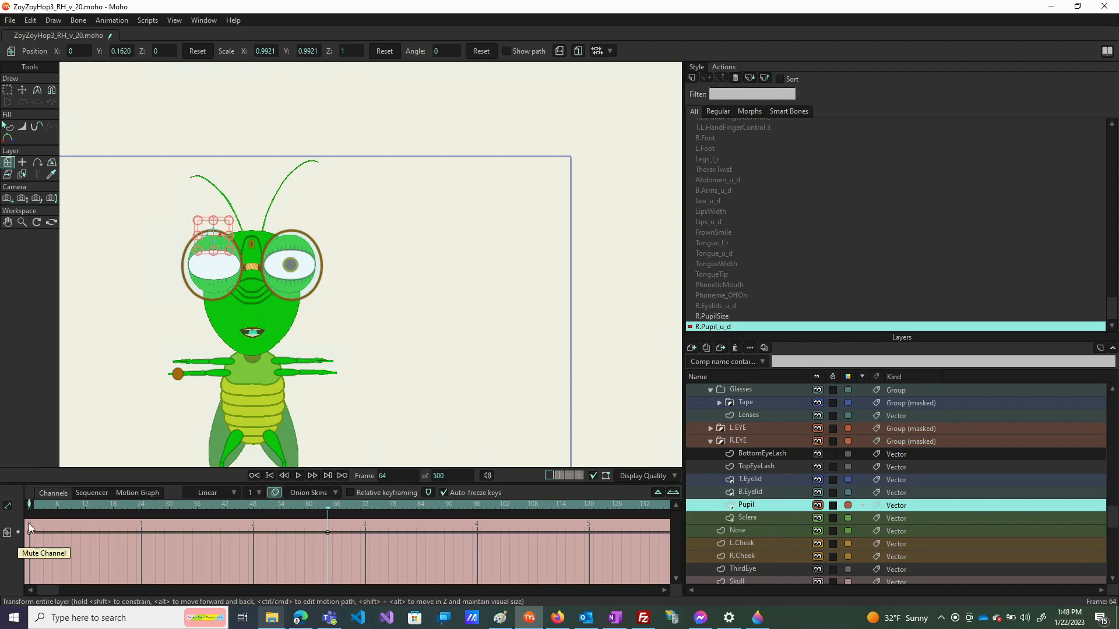
Try to move the Pupil layer straight down below the right eye's opening at frame 0
{"action": "left_click", "coordinate": [32, 505]}
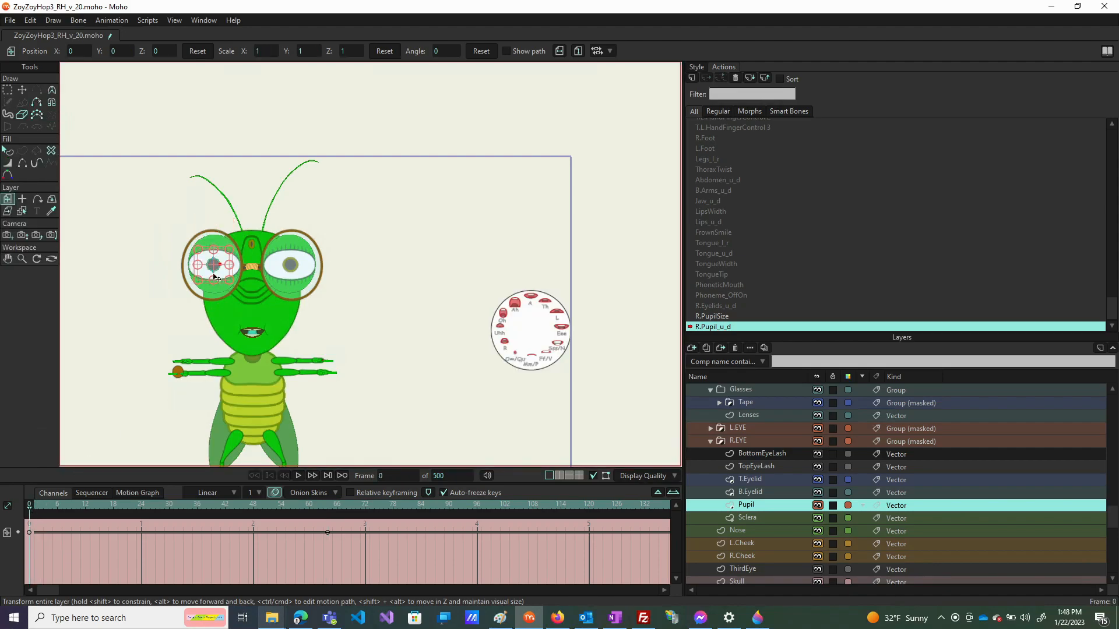
{"action": "left_click_drag", "start_coordinate": [217, 274], "coordinate": [219, 299]}
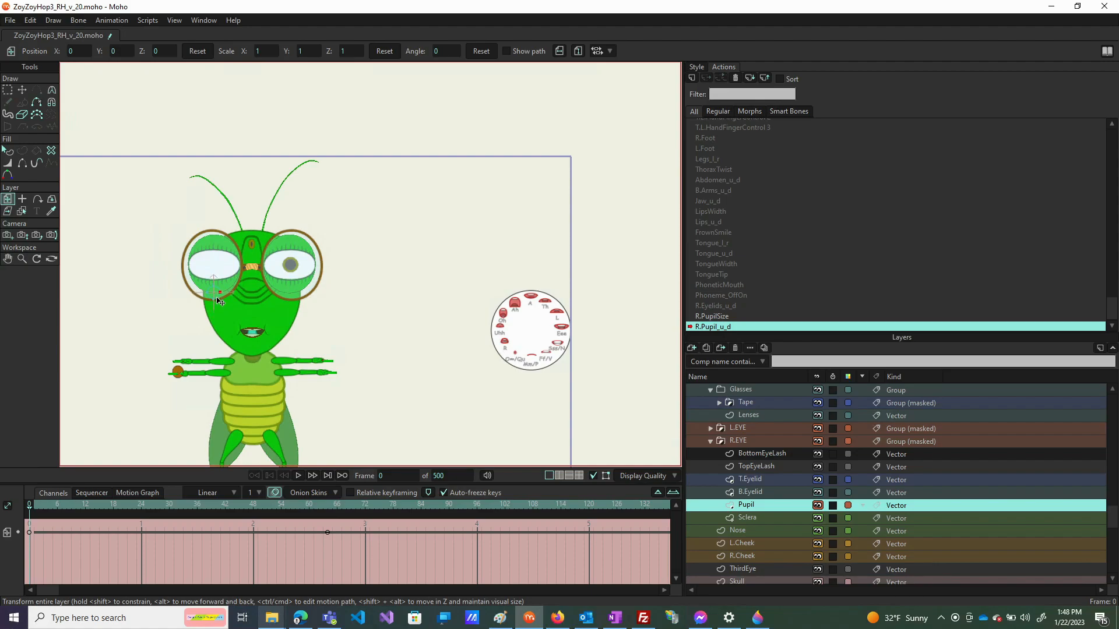
{"action": "left_click_drag", "start_coordinate": [217, 297], "coordinate": [217, 299]}
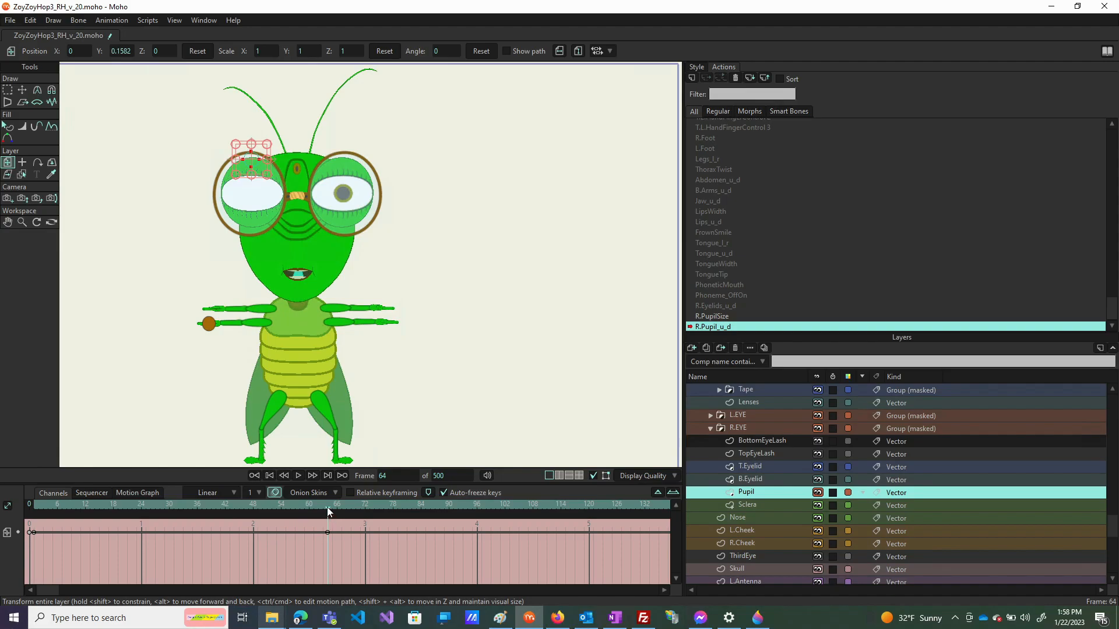
Reset the Pupil layer's position, scale and angle at frame 32 of the R.Pupil_u_d action
{"action": "left_click_drag", "start_coordinate": [327, 507], "coordinate": [188, 504]}
{"action": "left_click_drag", "start_coordinate": [271, 500], "coordinate": [180, 510]}
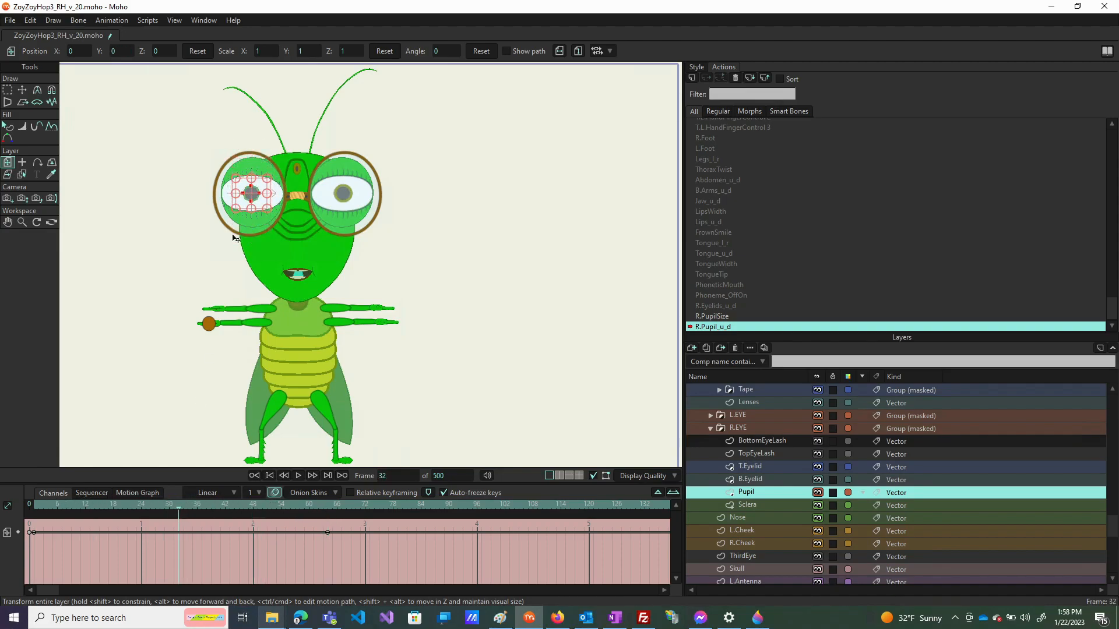
{"action": "left_click", "coordinate": [201, 52]}
{"action": "left_click", "coordinate": [383, 51]}
{"action": "left_click", "coordinate": [476, 53]}
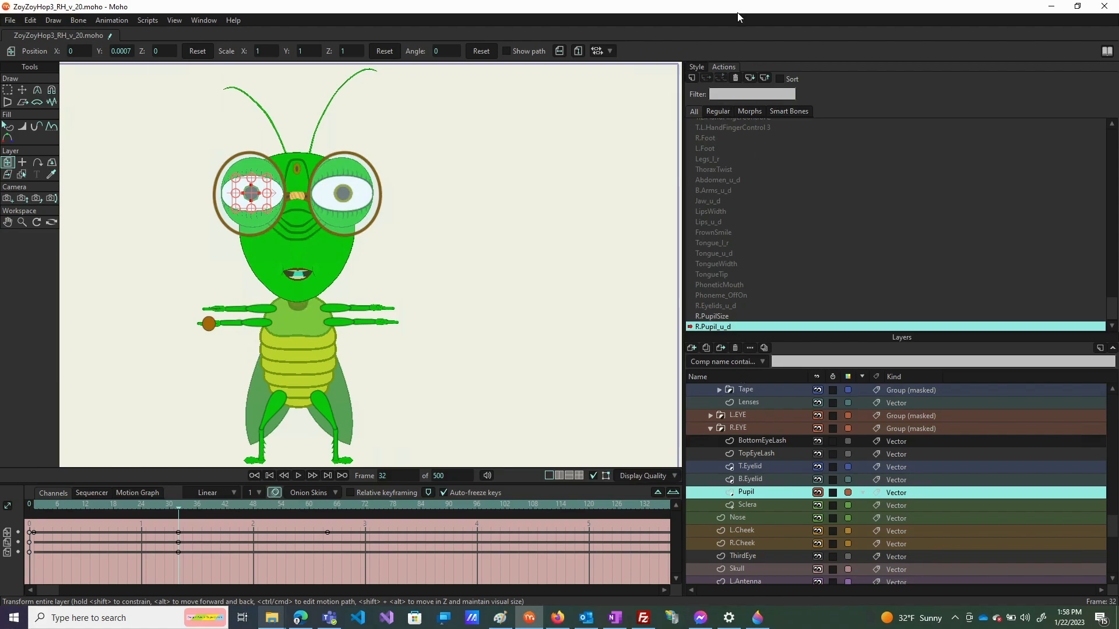
Leave the R.Pupil_u_d action and return to the Mainline
{"action": "scroll", "coordinate": [753, 146], "scroll_direction": "up", "scroll_amount": 5}
{"action": "scroll", "coordinate": [742, 135], "scroll_direction": "up", "scroll_amount": 3}
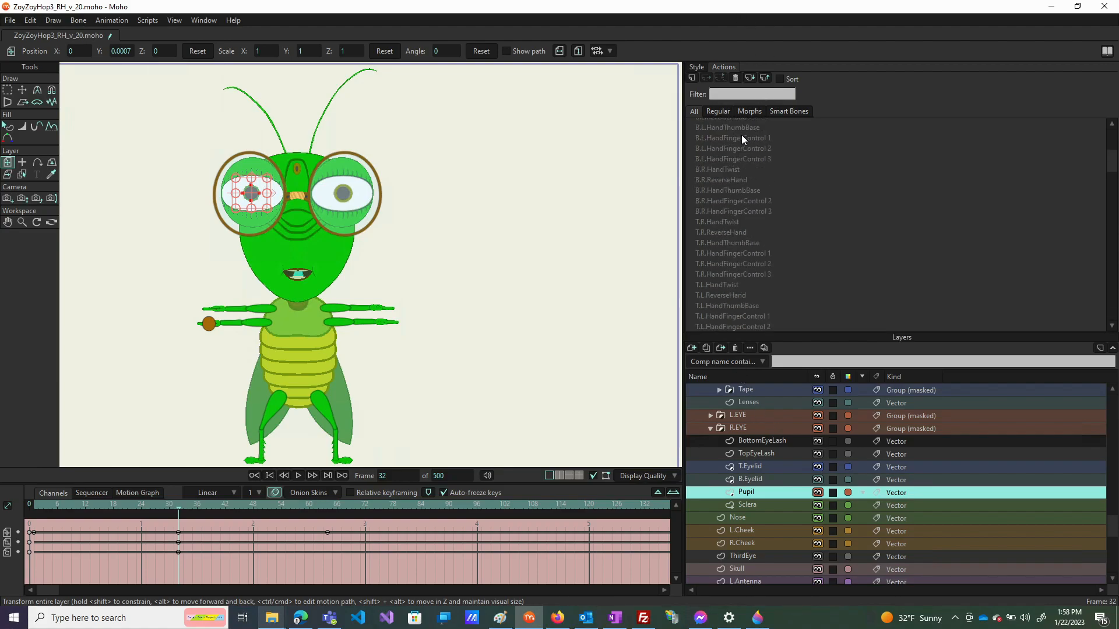
{"action": "left_click", "coordinate": [724, 125]}
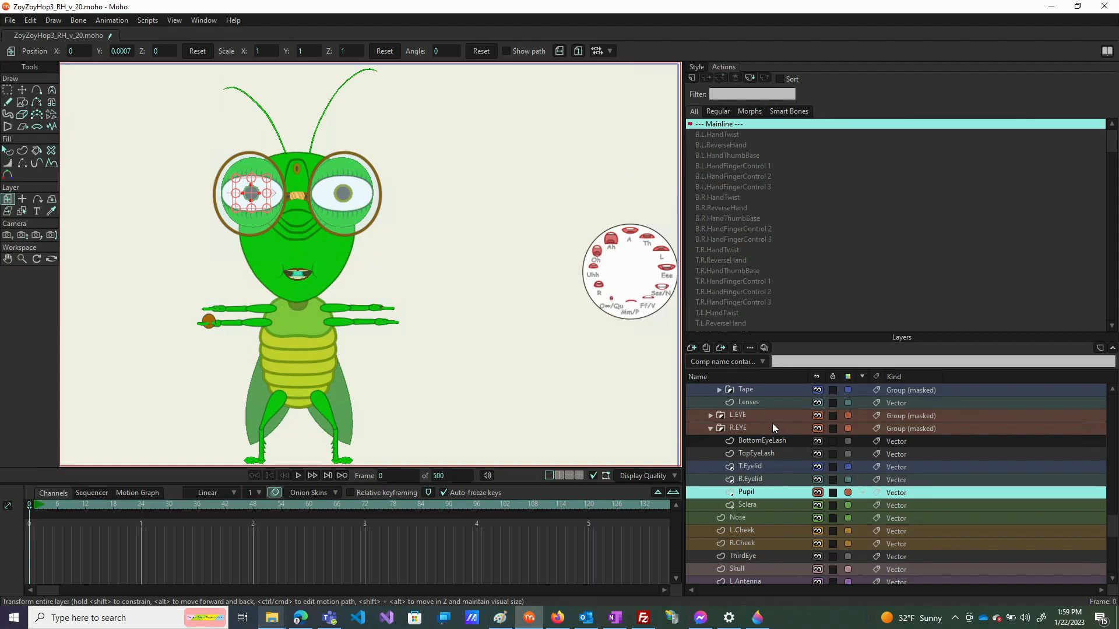
Select the R.Pupil_l_r bone in the ZoyZoyHop layer and create a smart bone action named R.Pupil_l_r
{"action": "scroll", "coordinate": [772, 423], "scroll_direction": "up", "scroll_amount": 5}
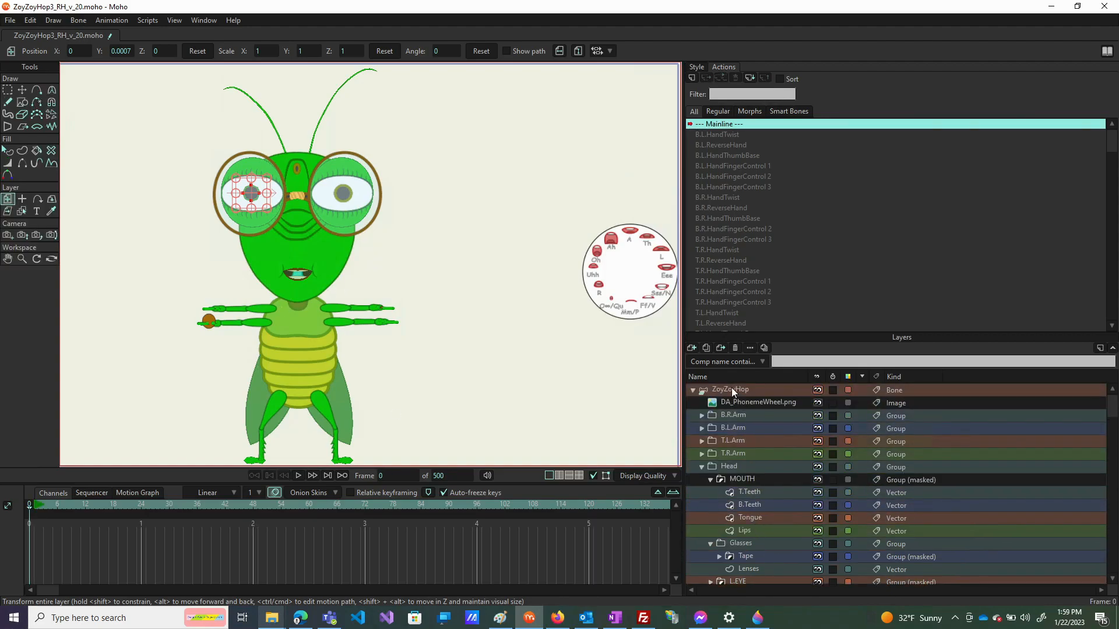
{"action": "left_click", "coordinate": [732, 389]}
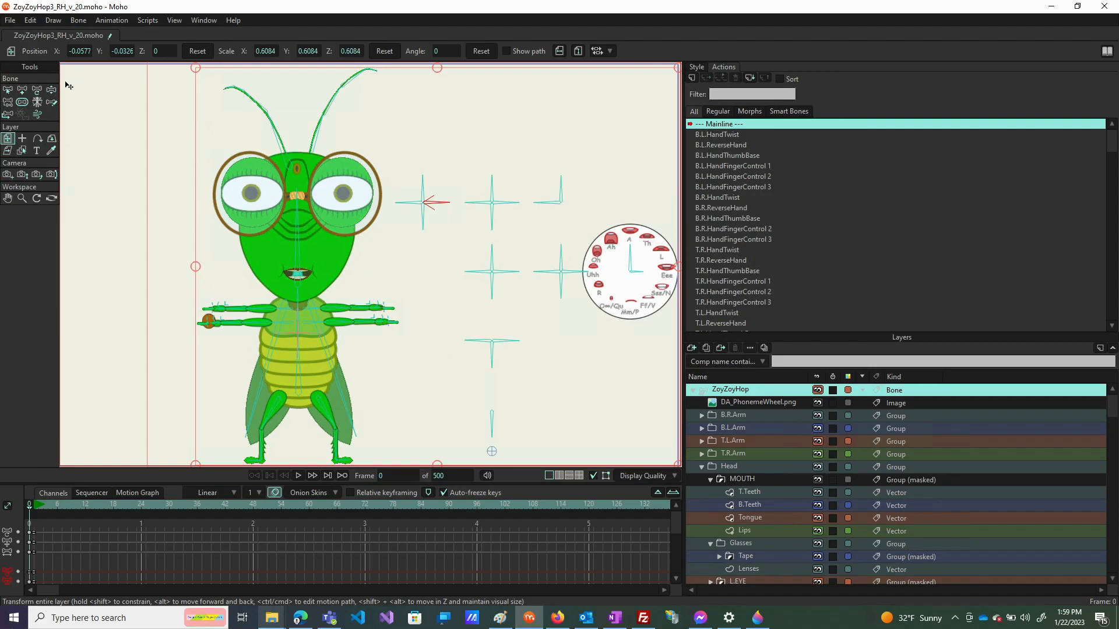
{"action": "left_click", "coordinate": [51, 89]}
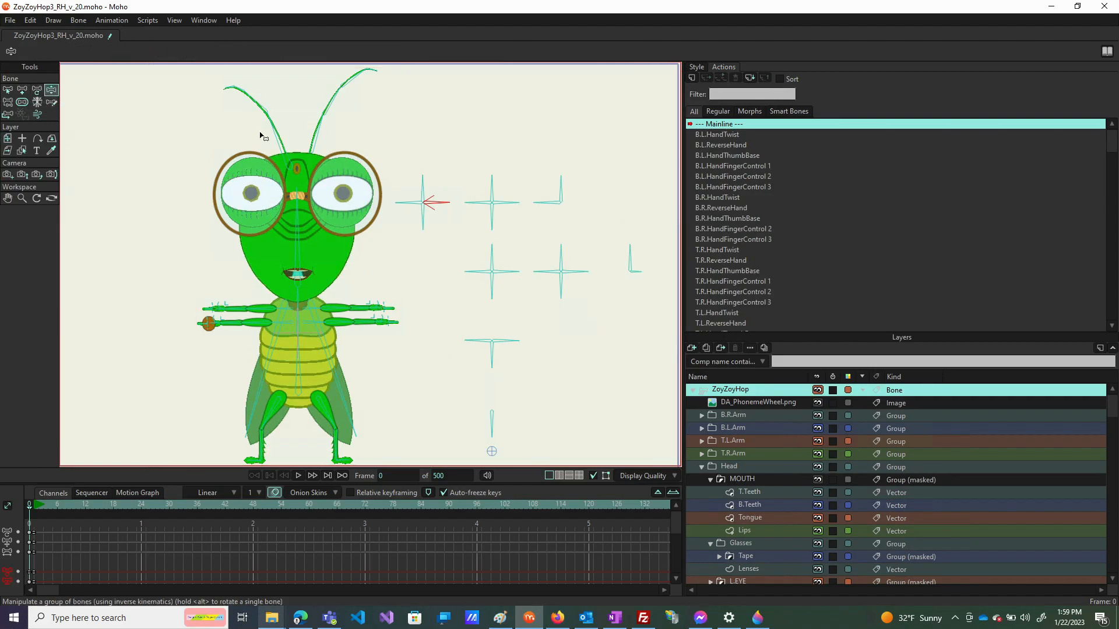
{"action": "left_click_drag", "start_coordinate": [420, 187], "coordinate": [422, 190]}
{"action": "left_click", "coordinate": [692, 79]}
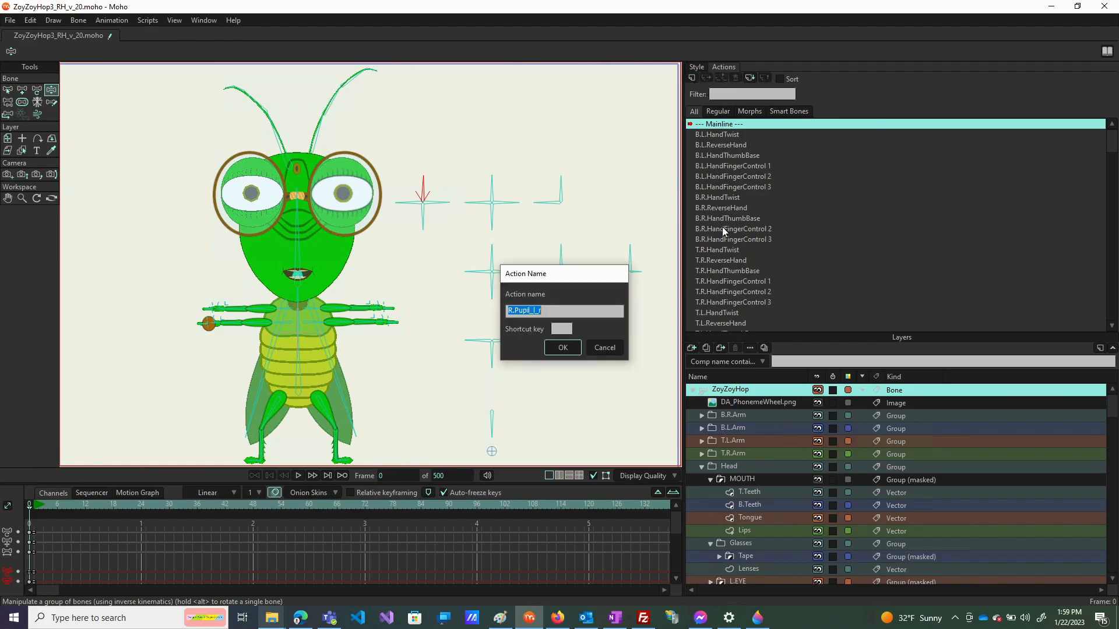
{"action": "left_click", "coordinate": [560, 348]}
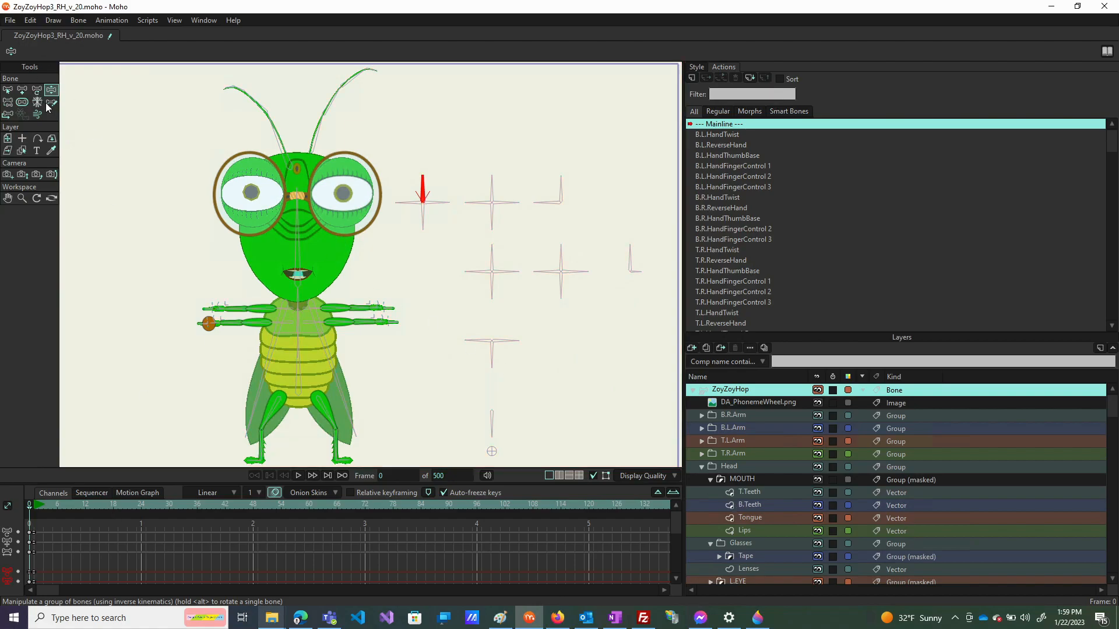
Rotate the R.Pupil_l_r bone to about 122.37° at frame 1 and about 58.37° at frame 64
{"action": "left_click", "coordinate": [23, 90]}
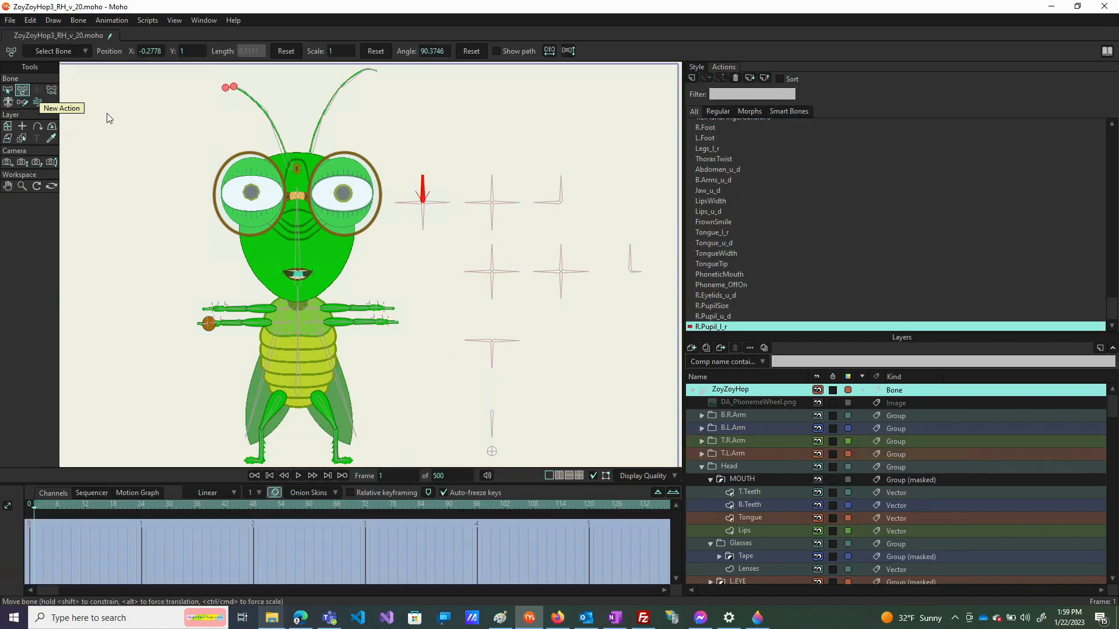
{"action": "left_click_drag", "start_coordinate": [422, 190], "coordinate": [410, 182]}
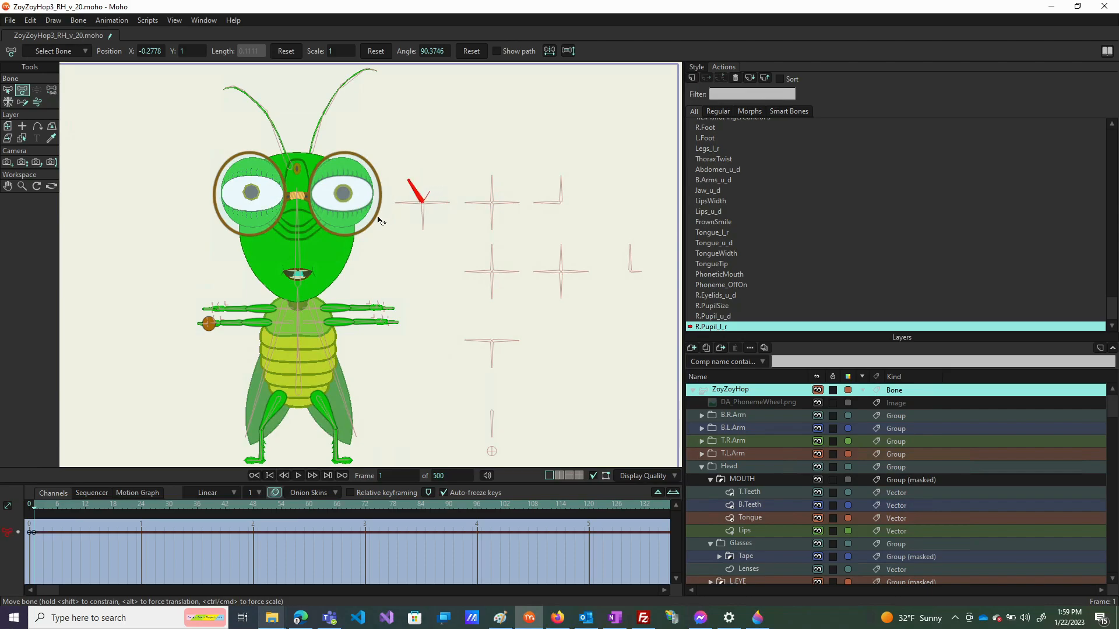
{"action": "left_click", "coordinate": [327, 506]}
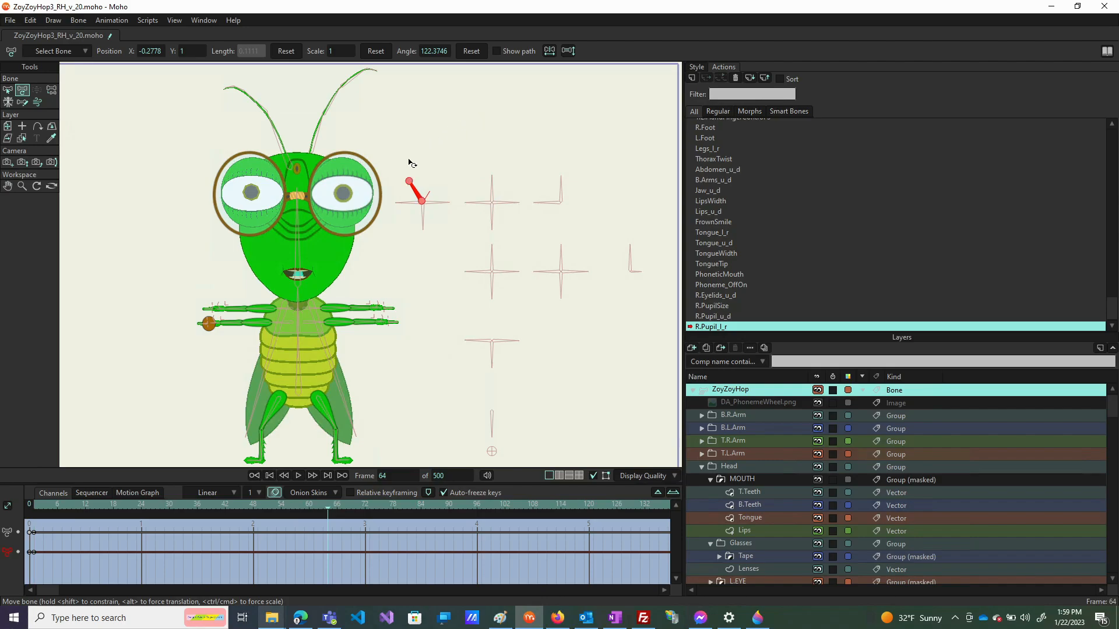
{"action": "left_click_drag", "start_coordinate": [423, 197], "coordinate": [472, 212]}
{"action": "left_click", "coordinate": [492, 436]}
Move the R.EYE group's Pupil layer horizontally to X about 0.132 at frame 64 and X about -0.113 at frame 1
{"action": "scroll", "coordinate": [745, 531], "scroll_direction": "down", "scroll_amount": 3}
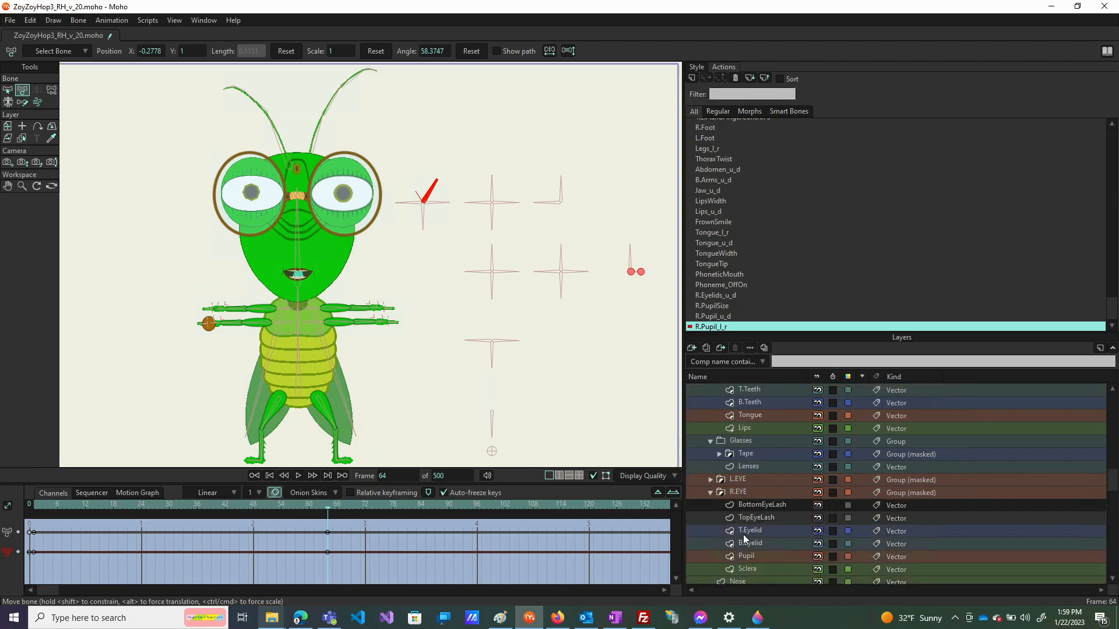
{"action": "left_click", "coordinate": [757, 555]}
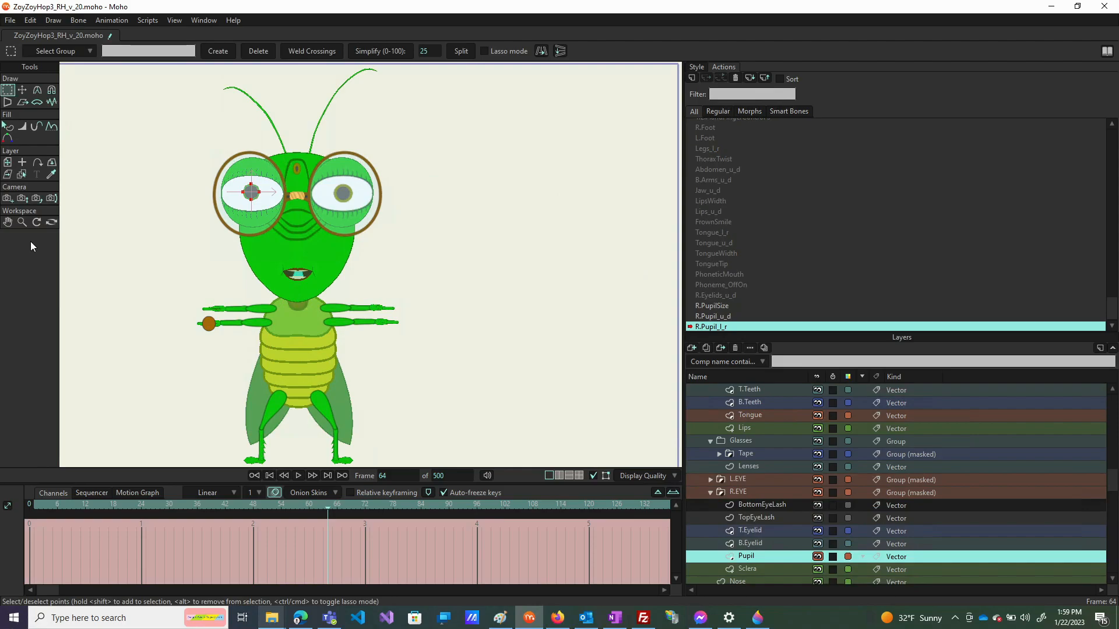
{"action": "left_click", "coordinate": [7, 162]}
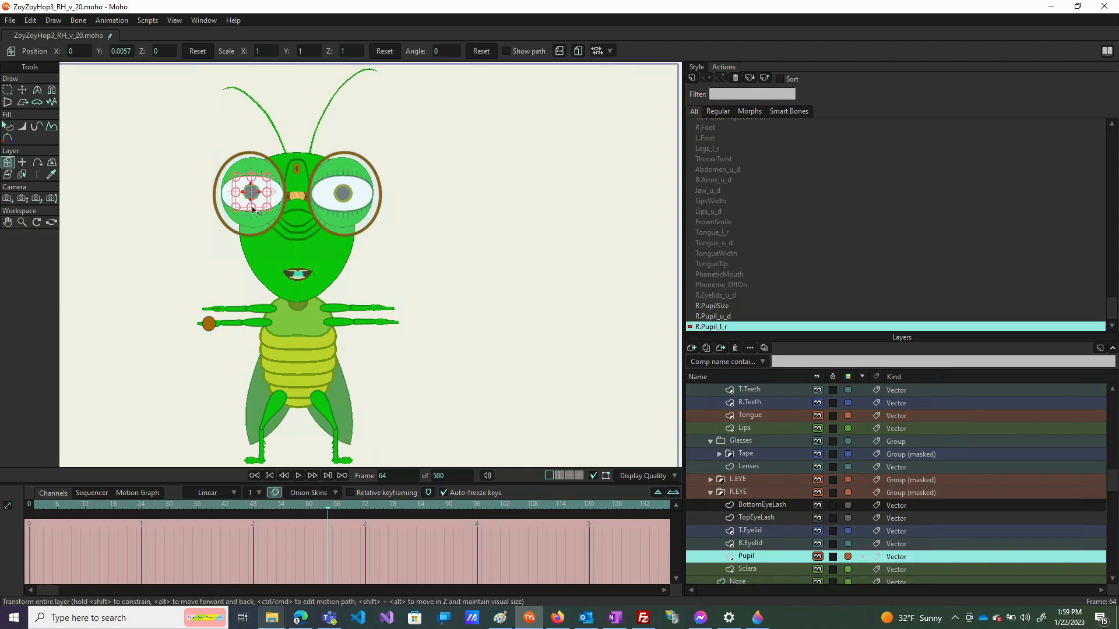
{"action": "left_click_drag", "start_coordinate": [256, 205], "coordinate": [289, 207]}
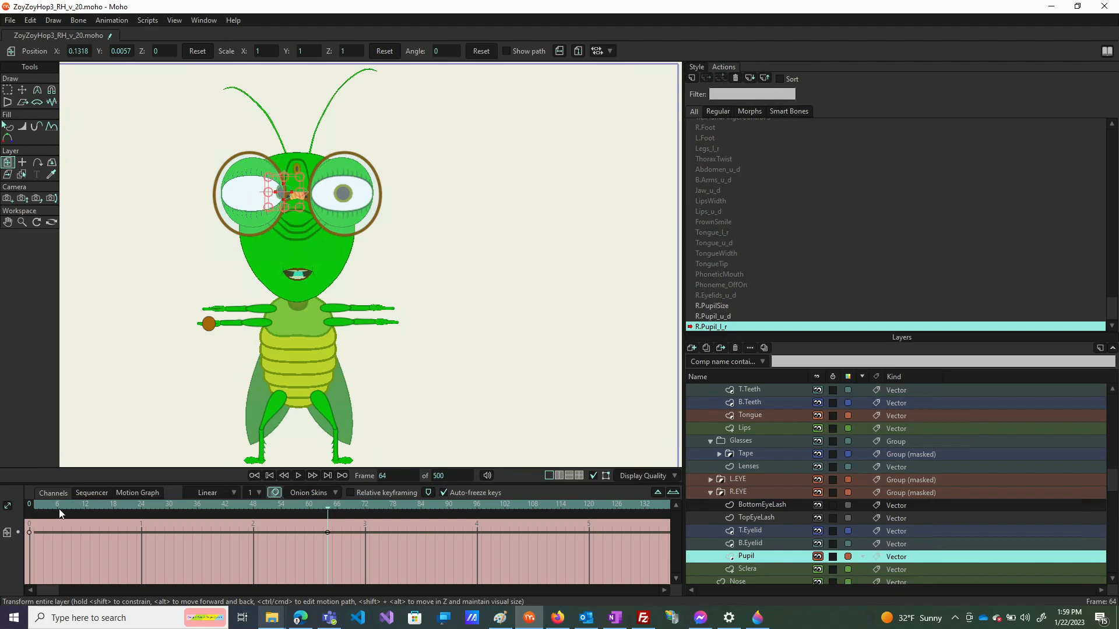
{"action": "left_click", "coordinate": [38, 505]}
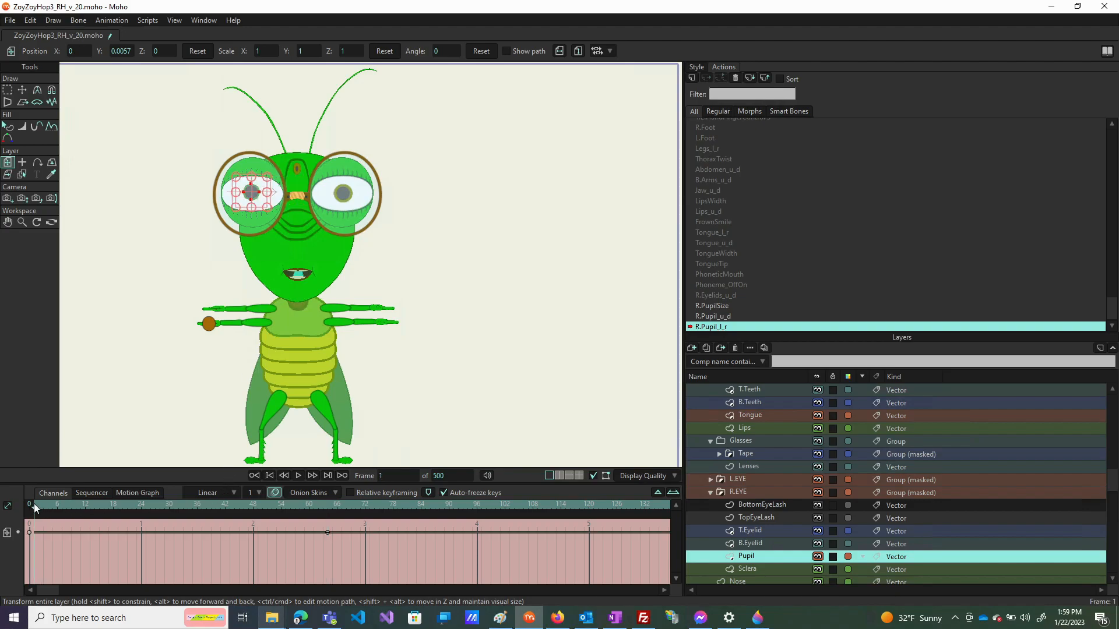
{"action": "left_click_drag", "start_coordinate": [254, 200], "coordinate": [227, 197]}
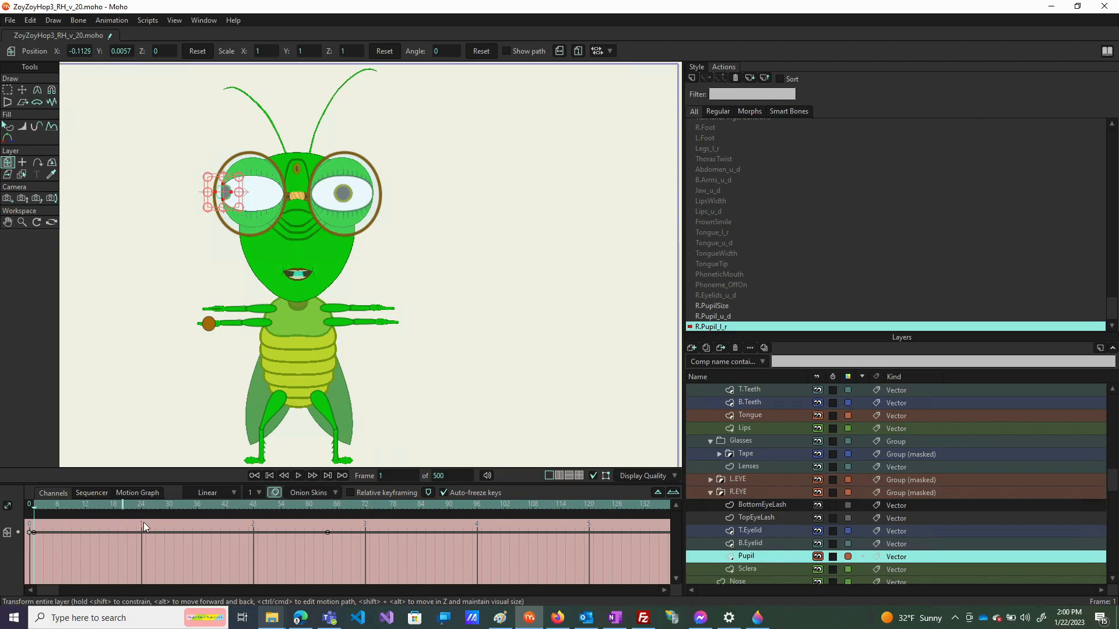
Reset the Pupil layer's position, scale and angle at frame 32 of the R.Pupil_l_r action
{"action": "left_click", "coordinate": [179, 505]}
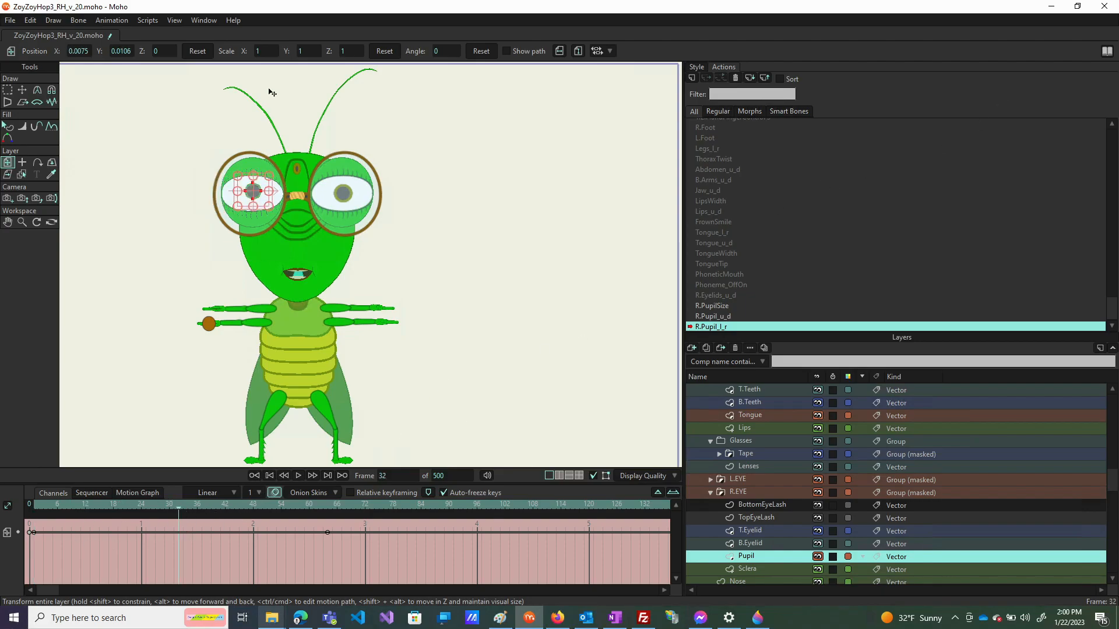
{"action": "left_click", "coordinate": [198, 51]}
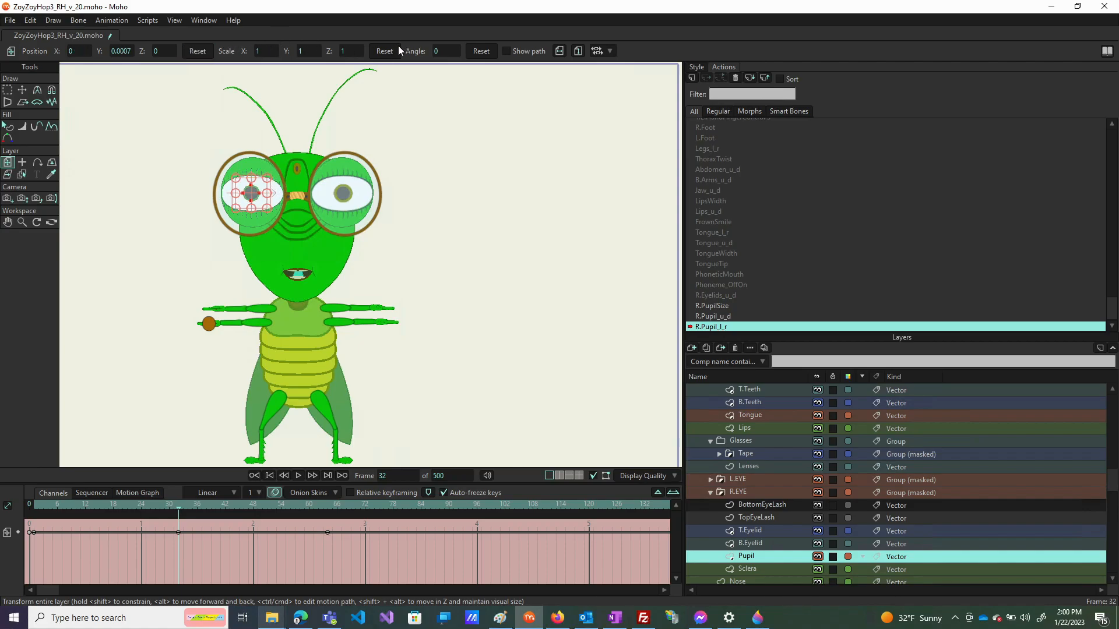
{"action": "left_click", "coordinate": [385, 51]}
{"action": "left_click", "coordinate": [482, 50]}
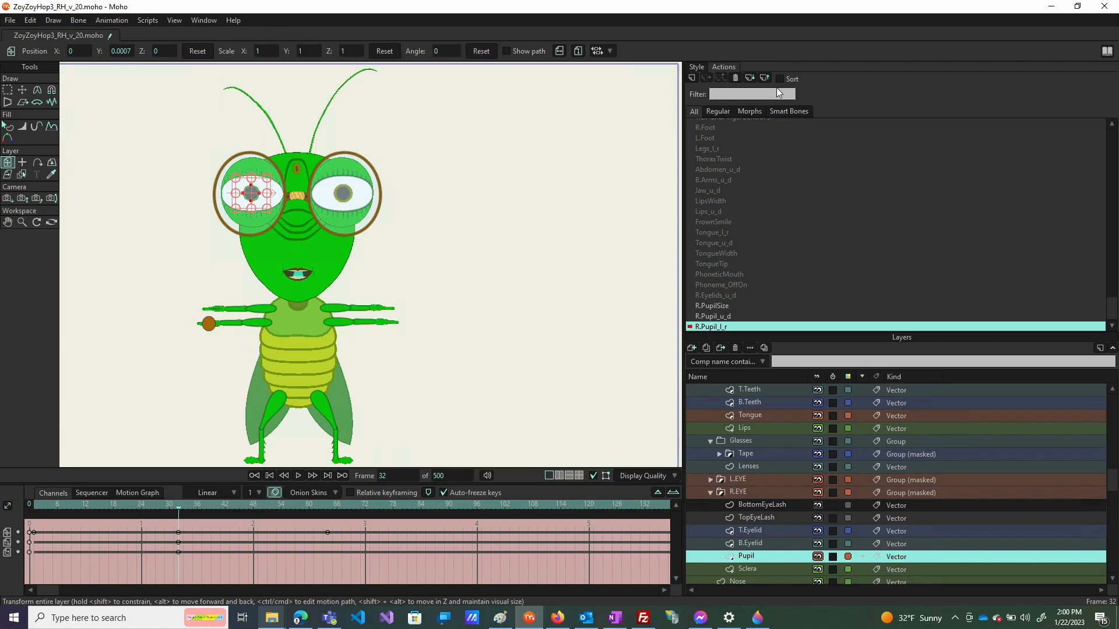
Return to the Mainline on the ZoyZoyHop layer and clear all animation from the document
{"action": "scroll", "coordinate": [795, 460], "scroll_direction": "up", "scroll_amount": 3}
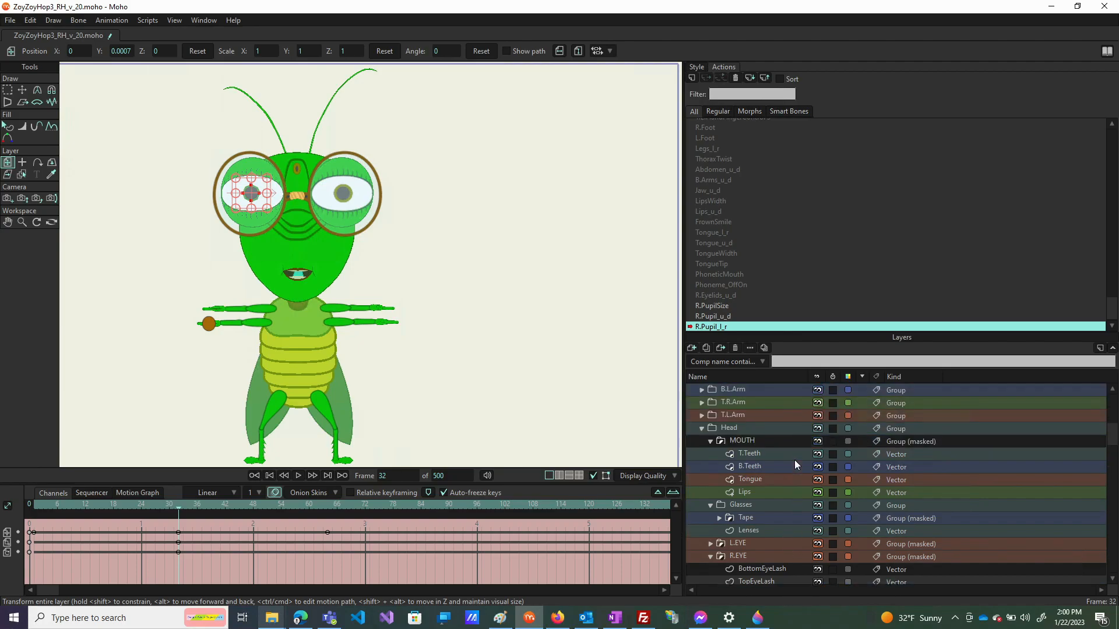
{"action": "left_click", "coordinate": [722, 389]}
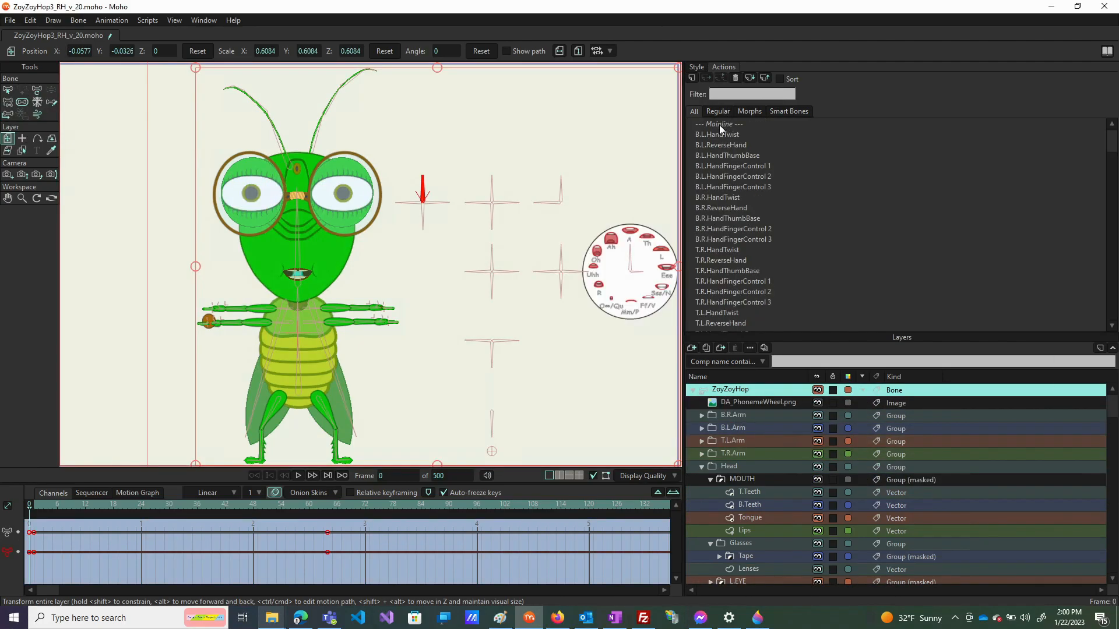
{"action": "left_click", "coordinate": [719, 124]}
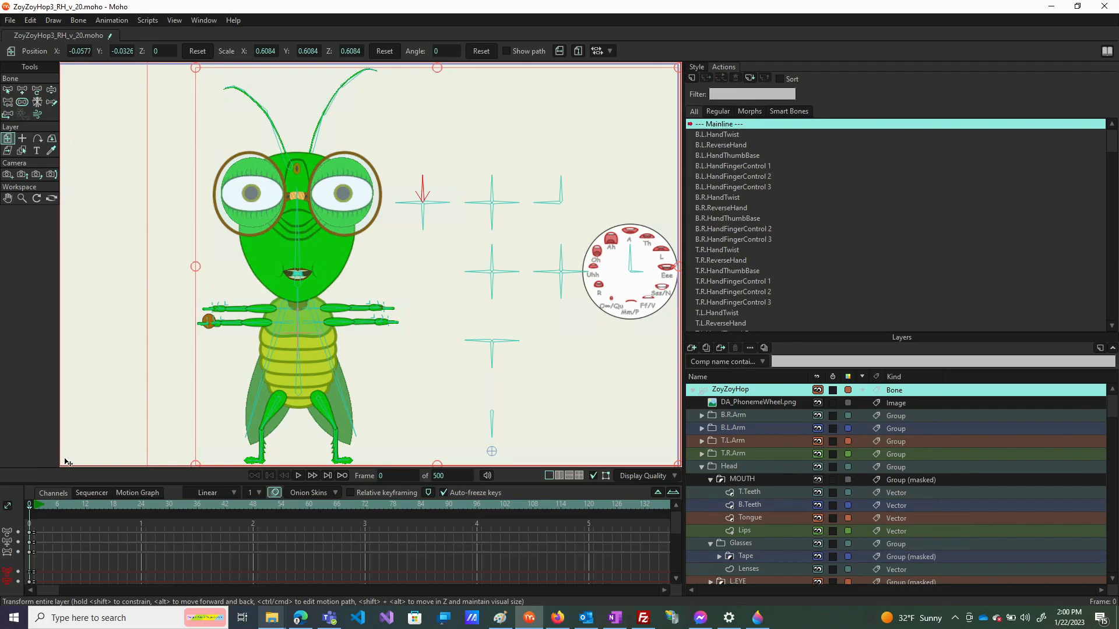
{"action": "left_click", "coordinate": [110, 21]}
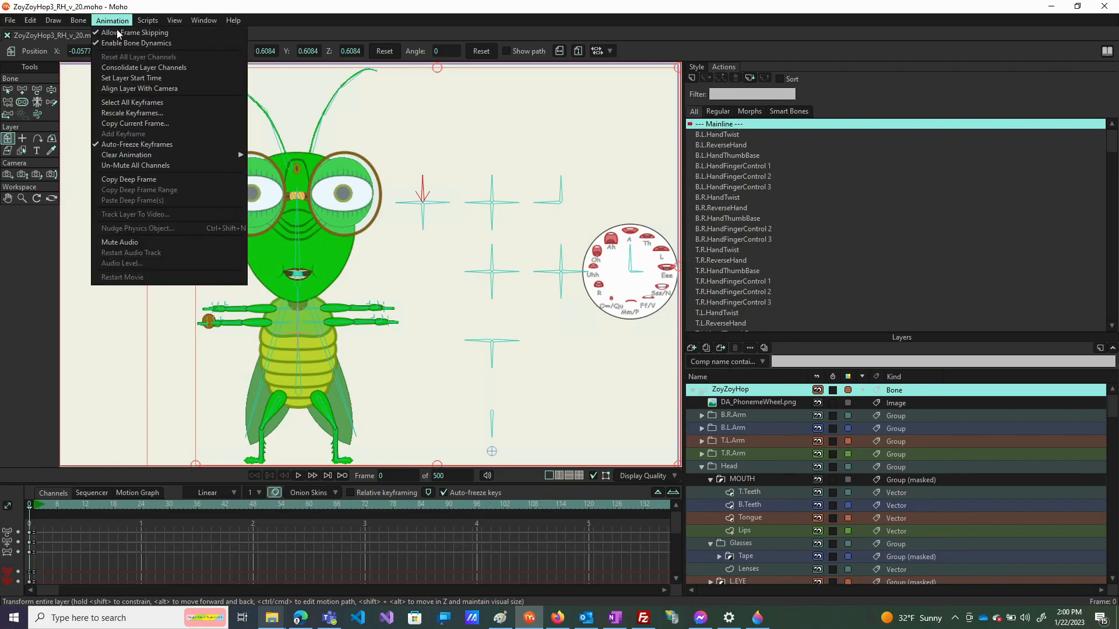
{"action": "mouse_move", "coordinate": [239, 159]}
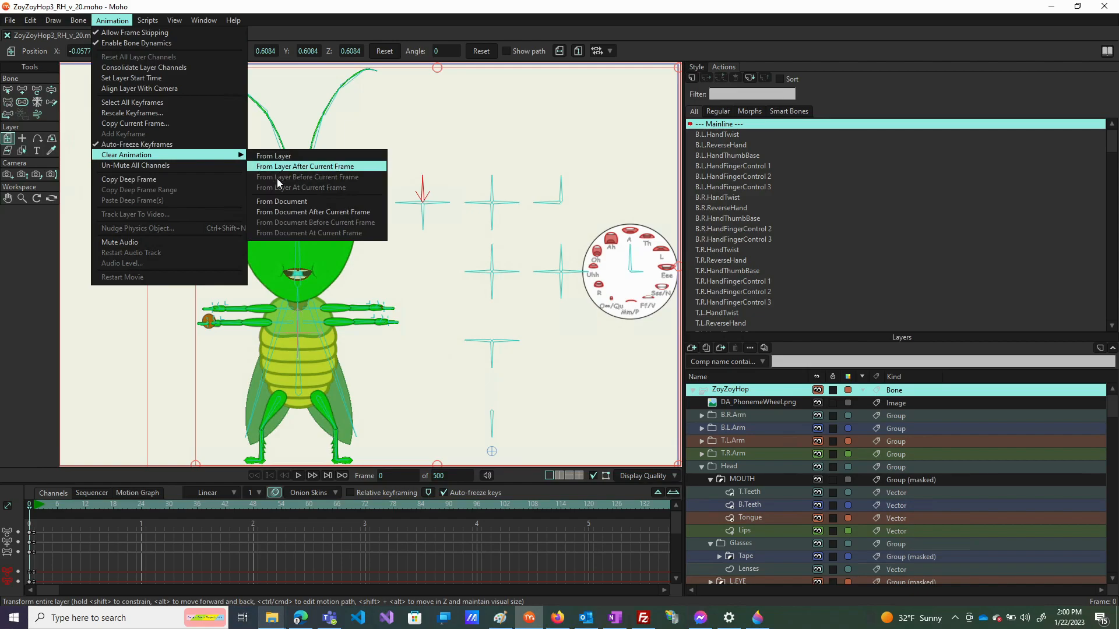
{"action": "left_click", "coordinate": [281, 201]}
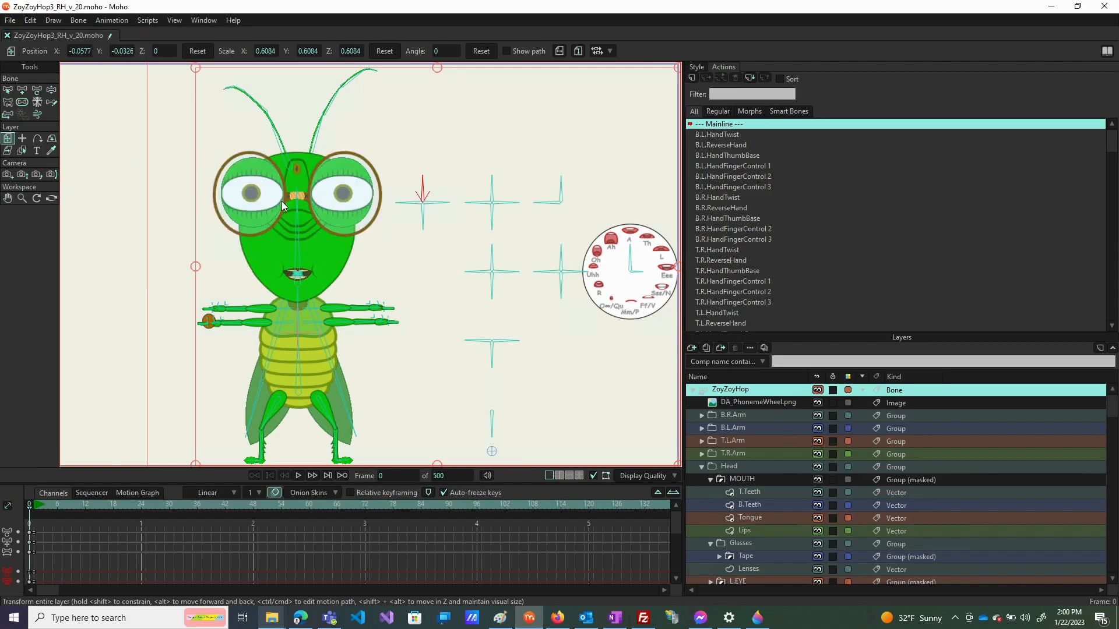
Test the right-eye control bones at frame 1 of the Mainline by opening the eyelids wide, shrinking the pupil and shifting it off-centre
{"action": "left_click", "coordinate": [51, 91]}
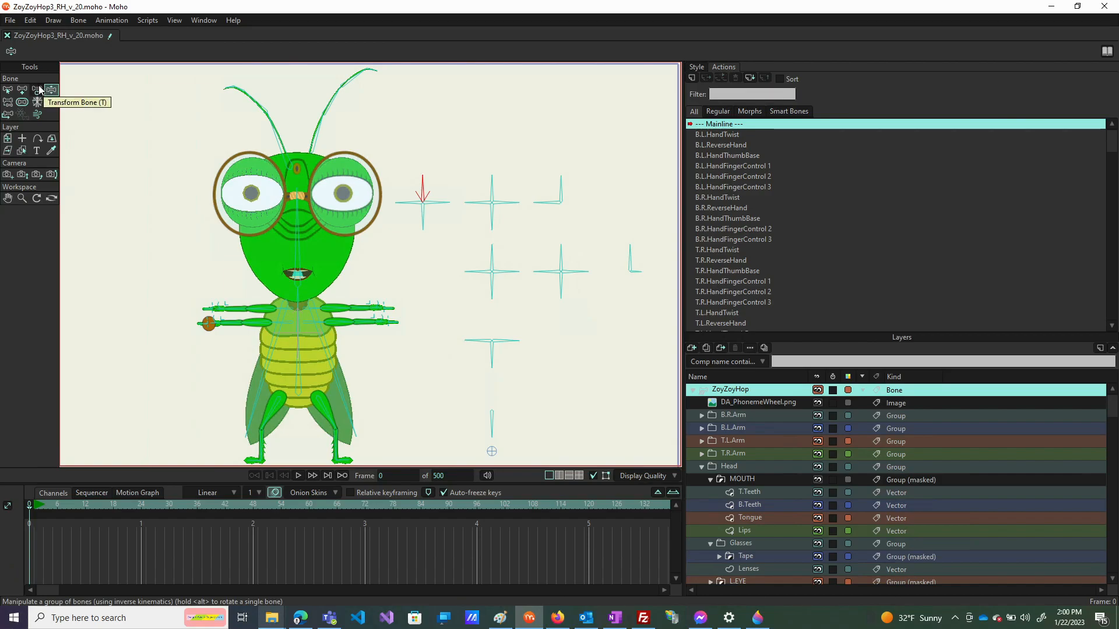
{"action": "left_click", "coordinate": [8, 91]}
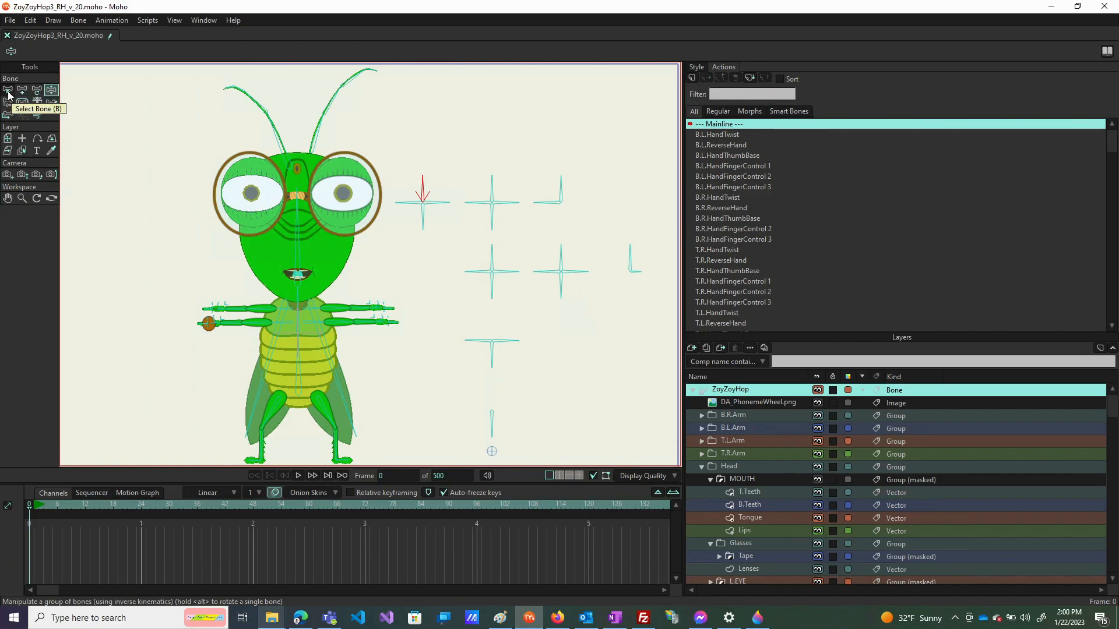
{"action": "left_click", "coordinate": [50, 92]}
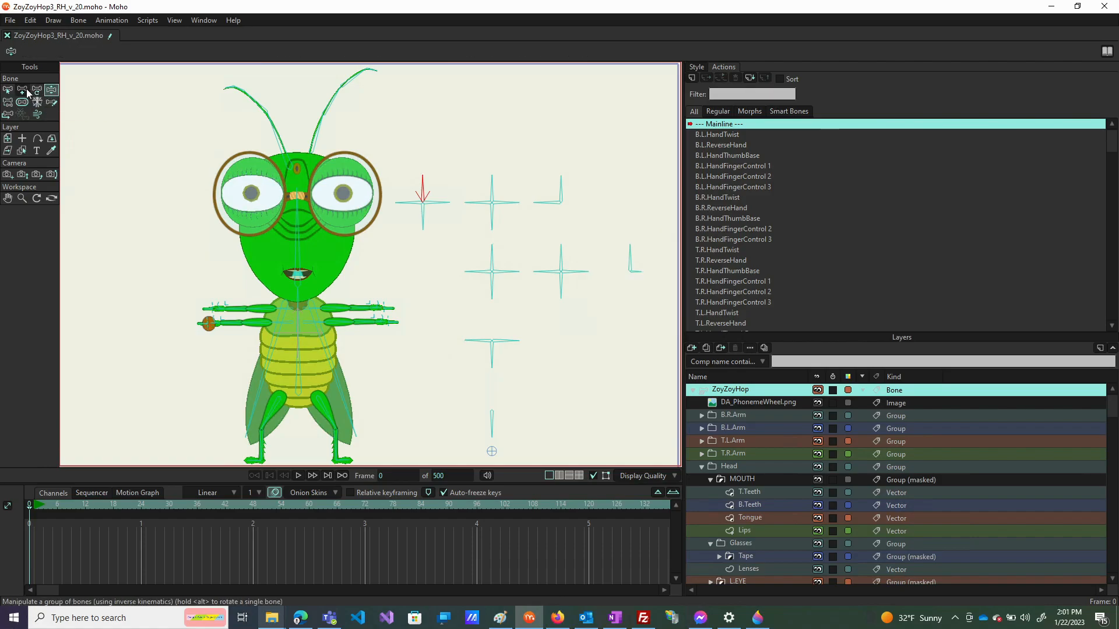
{"action": "left_click", "coordinate": [8, 91]}
{"action": "left_click", "coordinate": [51, 91]}
{"action": "mouse_move", "coordinate": [411, 186]}
{"action": "left_mouse_down"}
{"action": "mouse_move", "coordinate": [450, 182]}
{"action": "mouse_move", "coordinate": [413, 187]}
{"action": "left_mouse_up"}
{"action": "left_click", "coordinate": [40, 506]}
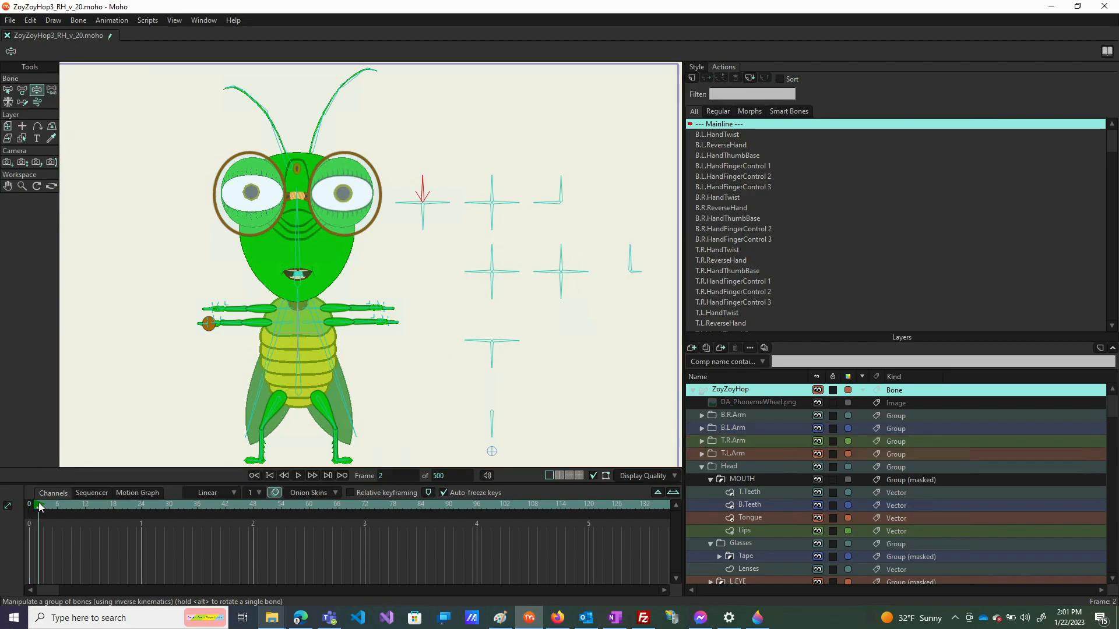
{"action": "left_click", "coordinate": [36, 507]}
{"action": "left_click_drag", "start_coordinate": [422, 183], "coordinate": [385, 196]}
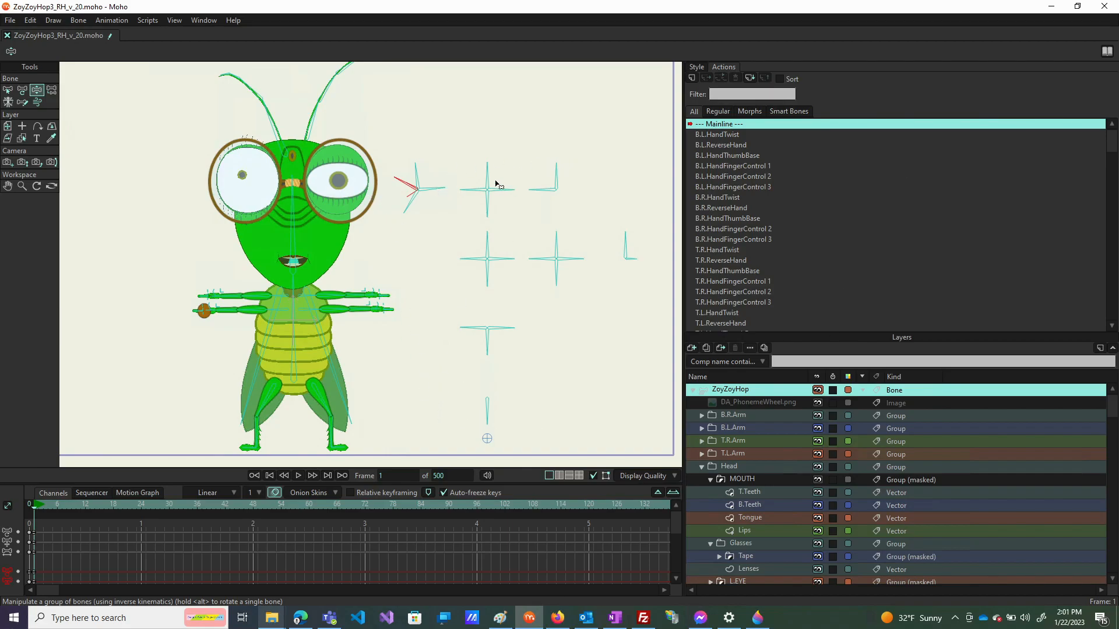
Select the L.PupilSize bone and create a smart bone action named L.PupilSize for it
{"action": "scroll", "coordinate": [450, 208], "scroll_direction": "down", "scroll_amount": 2}
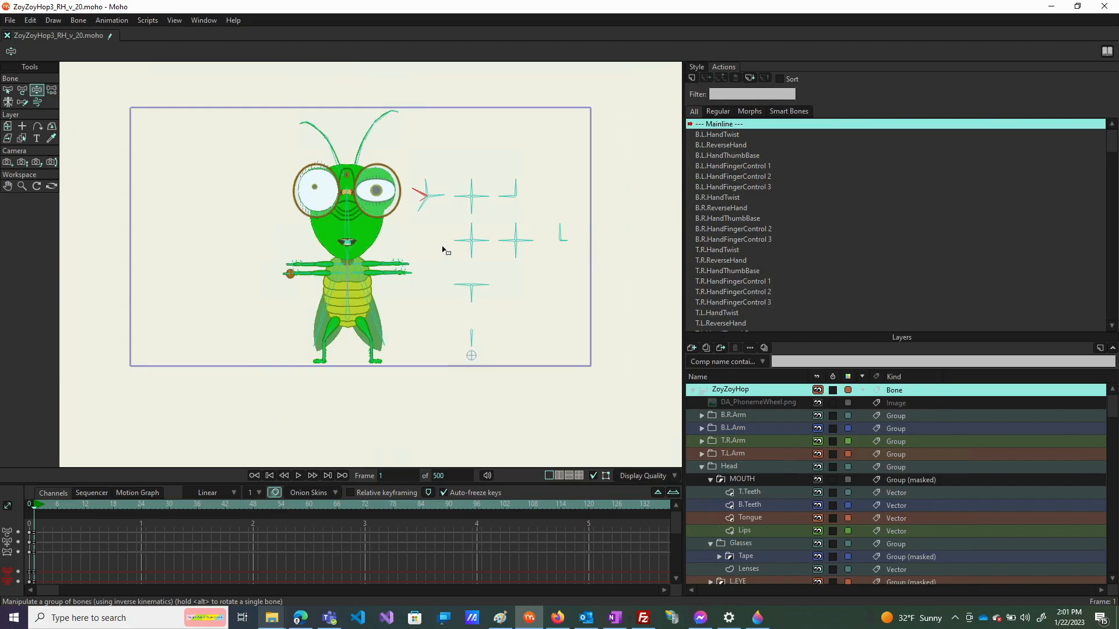
{"action": "scroll", "coordinate": [466, 198], "scroll_direction": "up", "scroll_amount": 2}
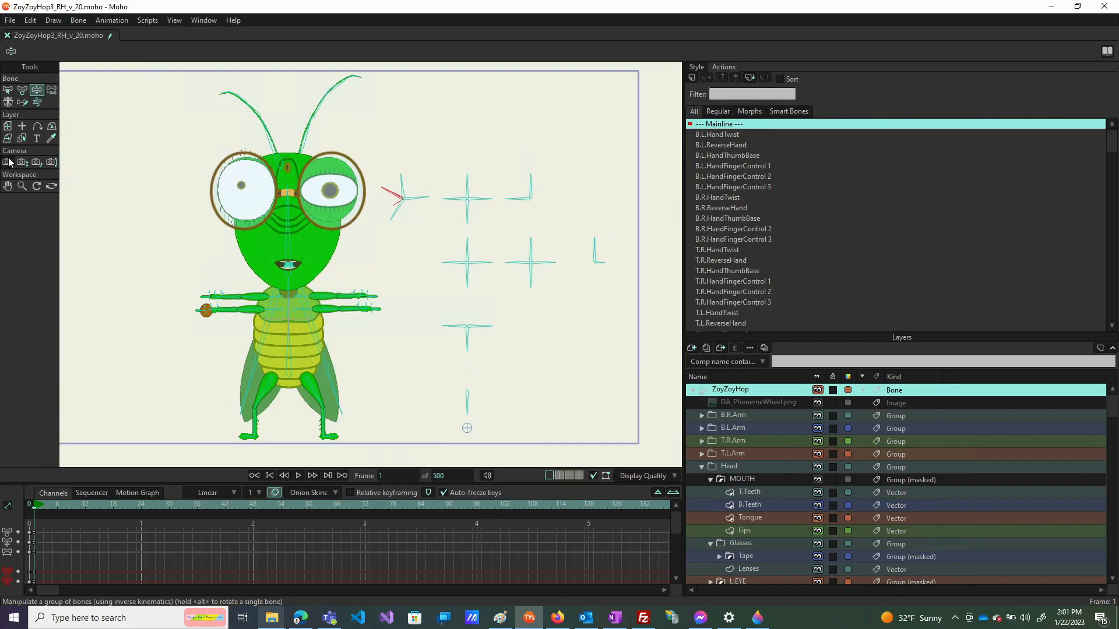
{"action": "left_click", "coordinate": [8, 92]}
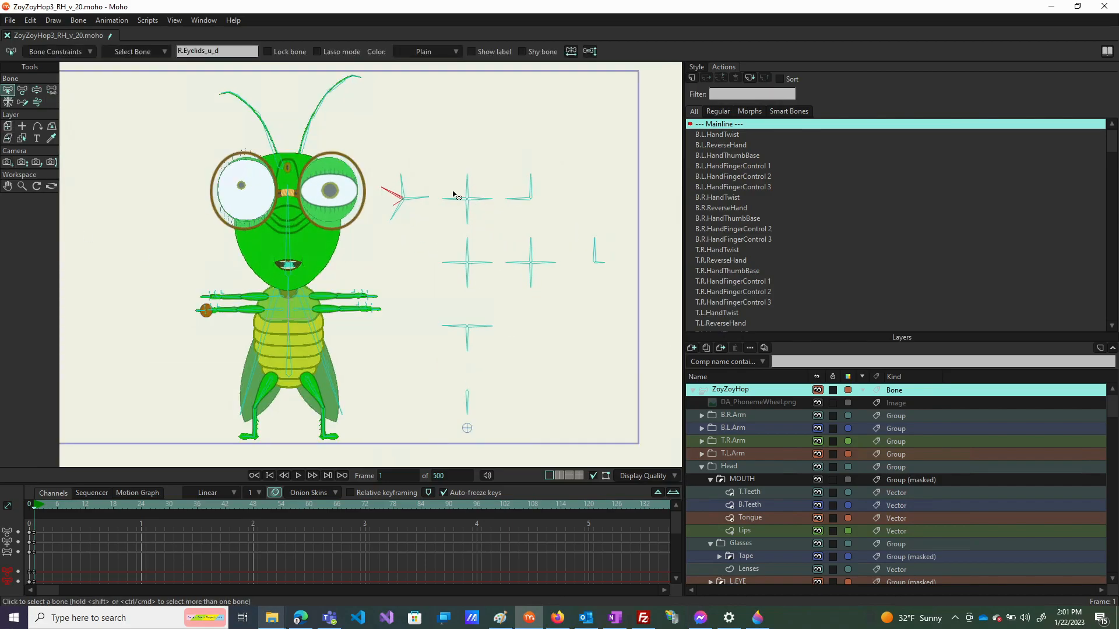
{"action": "left_click", "coordinate": [467, 211]}
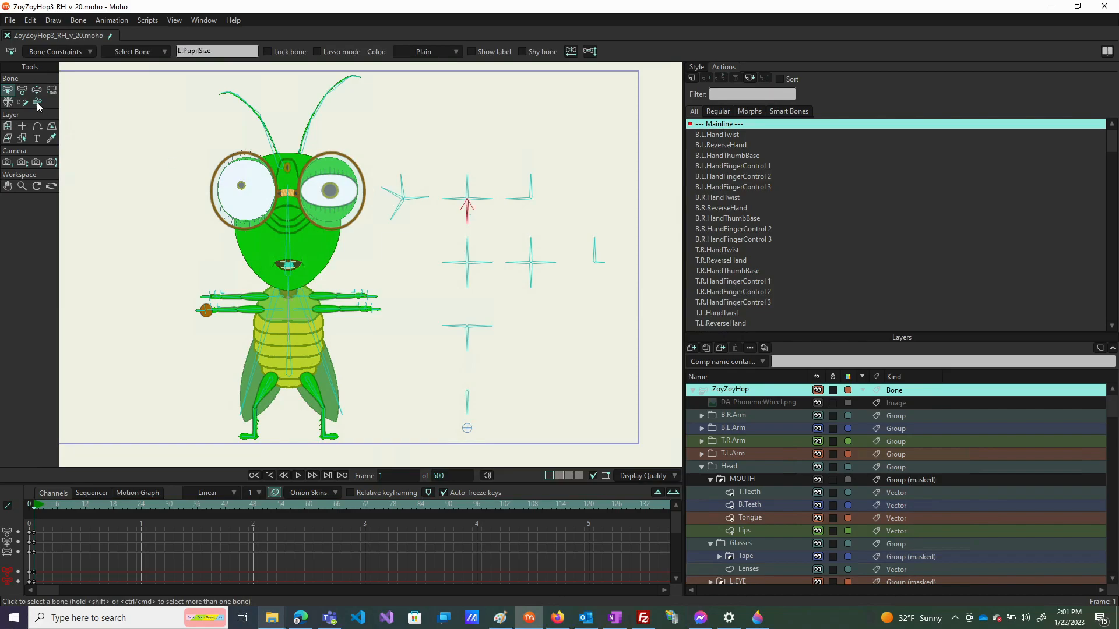
{"action": "left_click", "coordinate": [691, 78]}
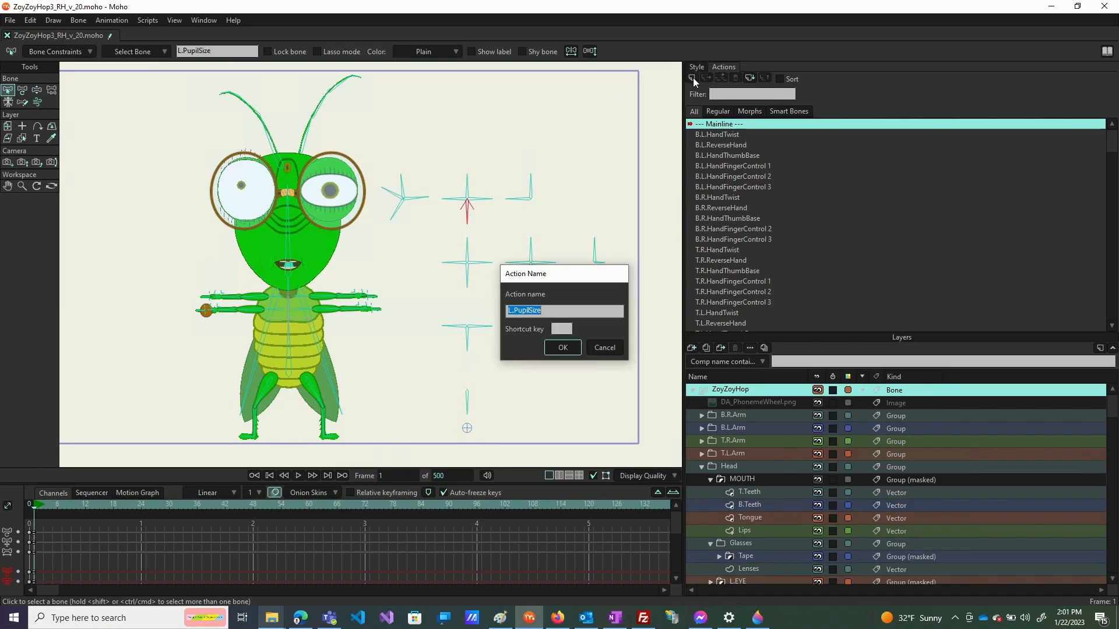
{"action": "left_click", "coordinate": [563, 347]}
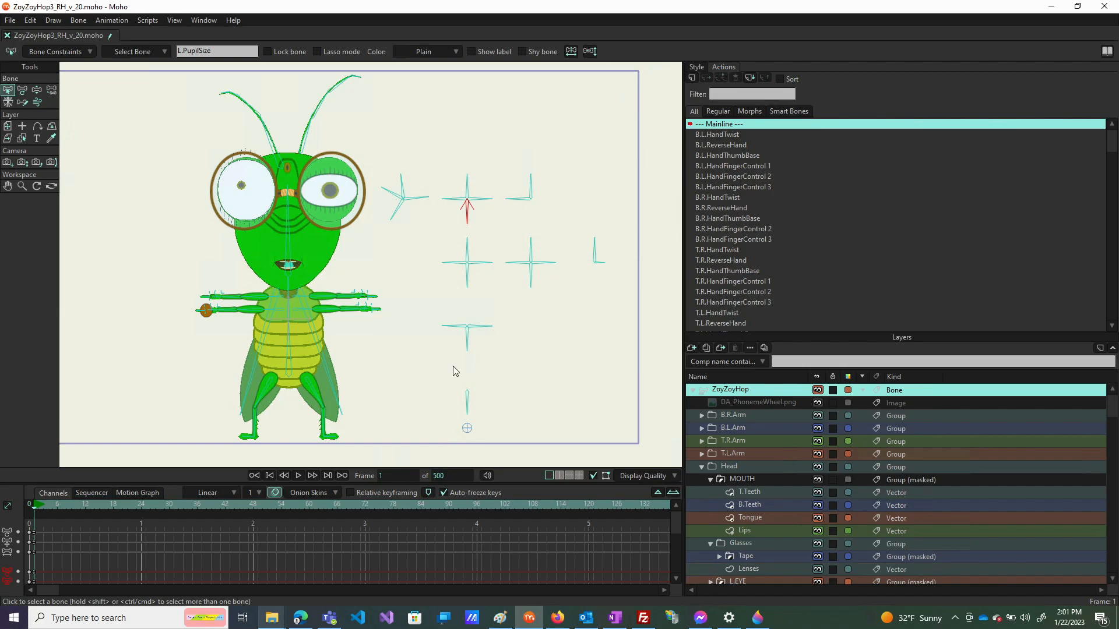
Rotate the L.PupilSize control bone to 238° at frame 1 and to 302° at frame 64 of its action
{"action": "left_click", "coordinate": [22, 91]}
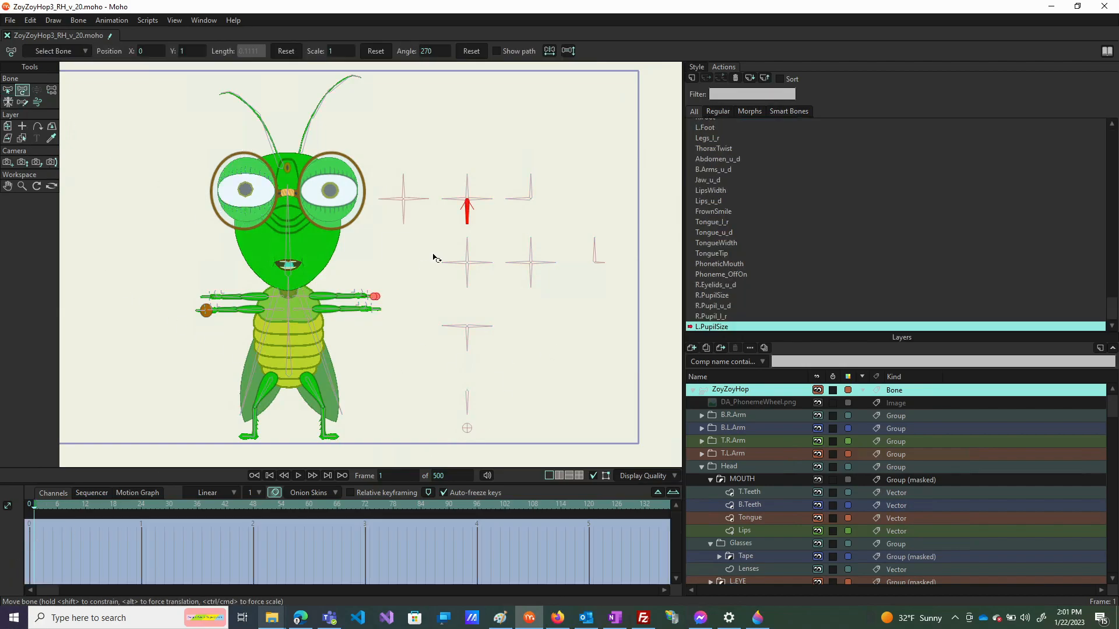
{"action": "left_click_drag", "start_coordinate": [469, 216], "coordinate": [451, 223]}
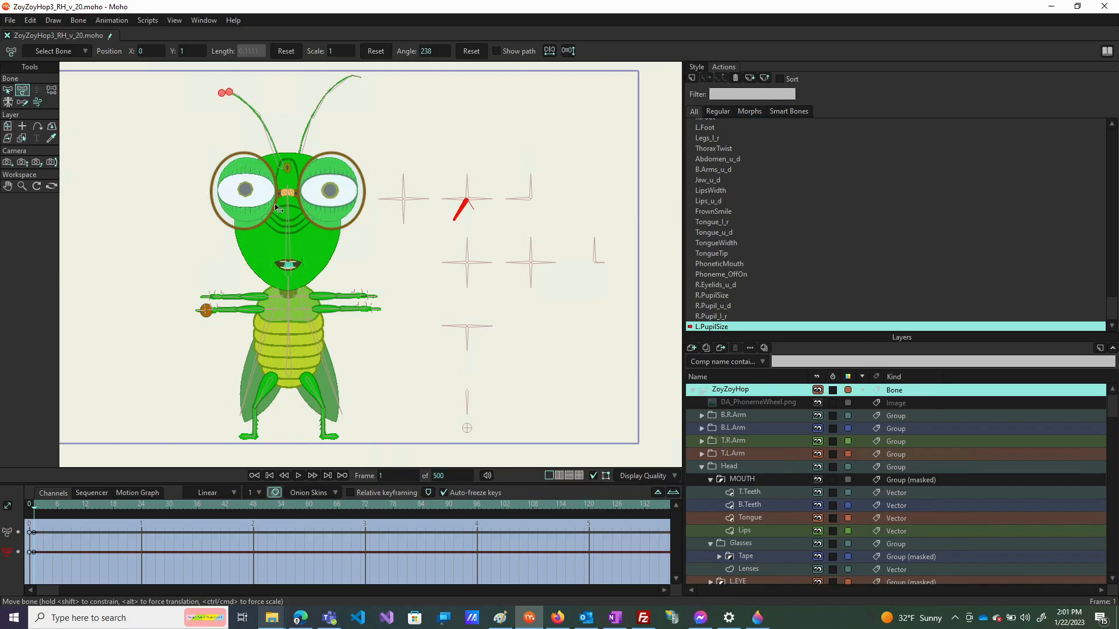
{"action": "left_click", "coordinate": [333, 503]}
{"action": "left_click", "coordinate": [330, 503]}
{"action": "left_click_drag", "start_coordinate": [457, 211], "coordinate": [524, 199]}
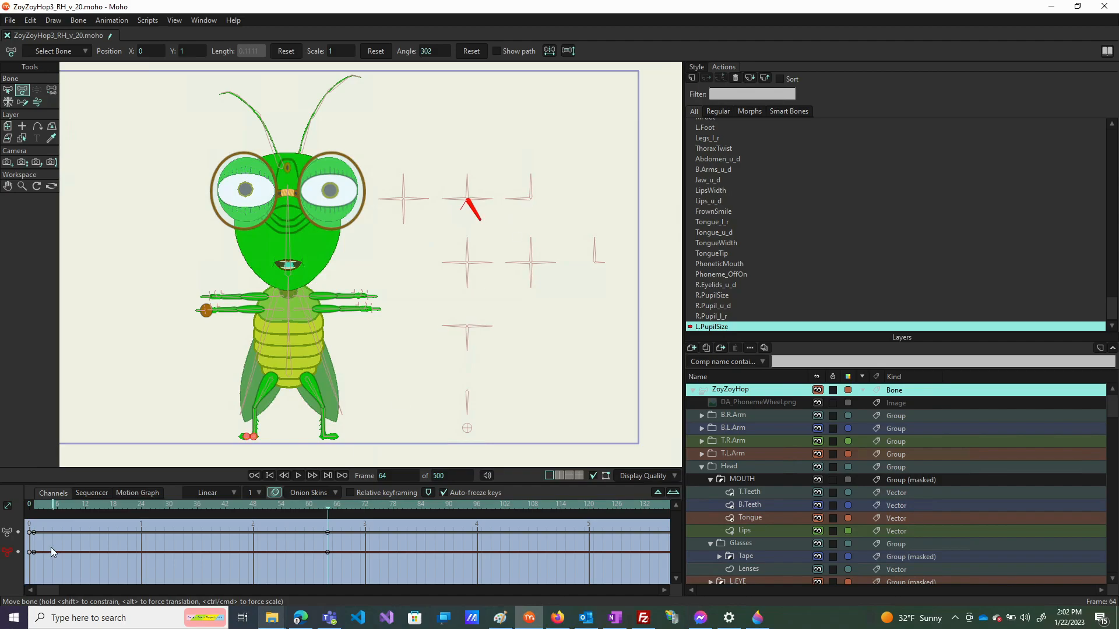
At frame 1, shrink the Pupil layer inside L.EYE by setting its layer scale to 0.50 in X and Y
{"action": "left_click_drag", "start_coordinate": [42, 505], "coordinate": [35, 505]}
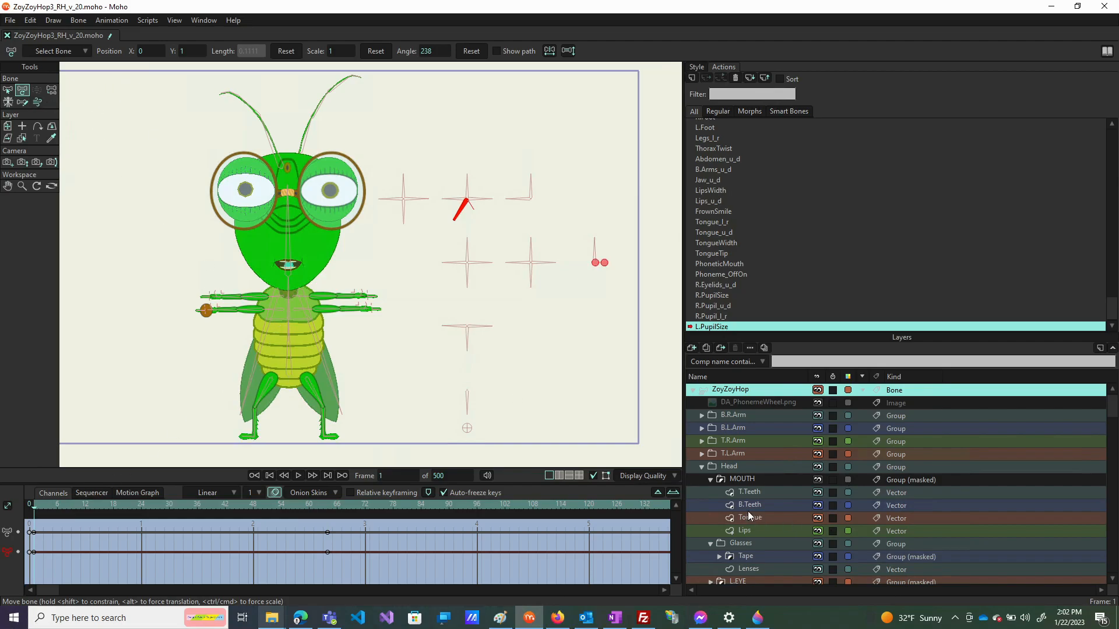
{"action": "scroll", "coordinate": [748, 511], "scroll_direction": "down", "scroll_amount": 2}
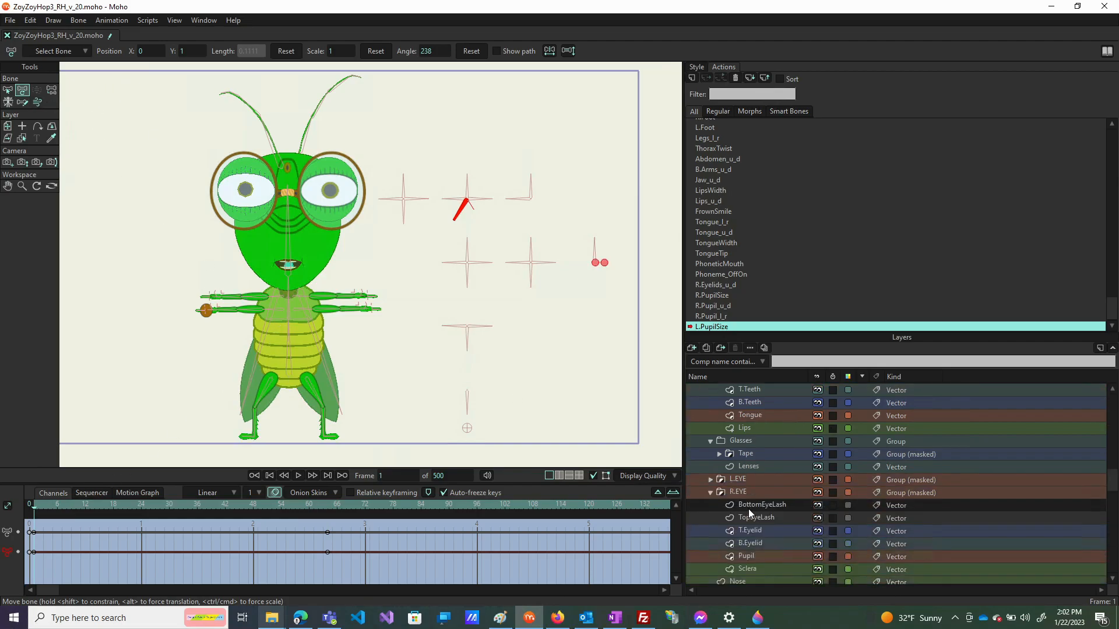
{"action": "left_click", "coordinate": [711, 479]}
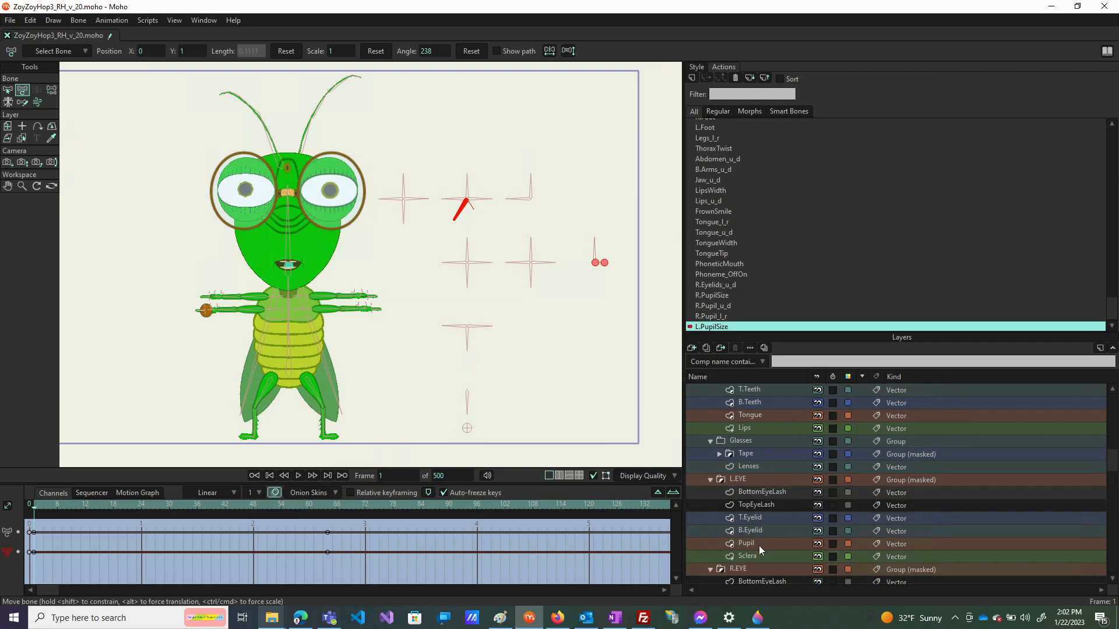
{"action": "left_click", "coordinate": [759, 545]}
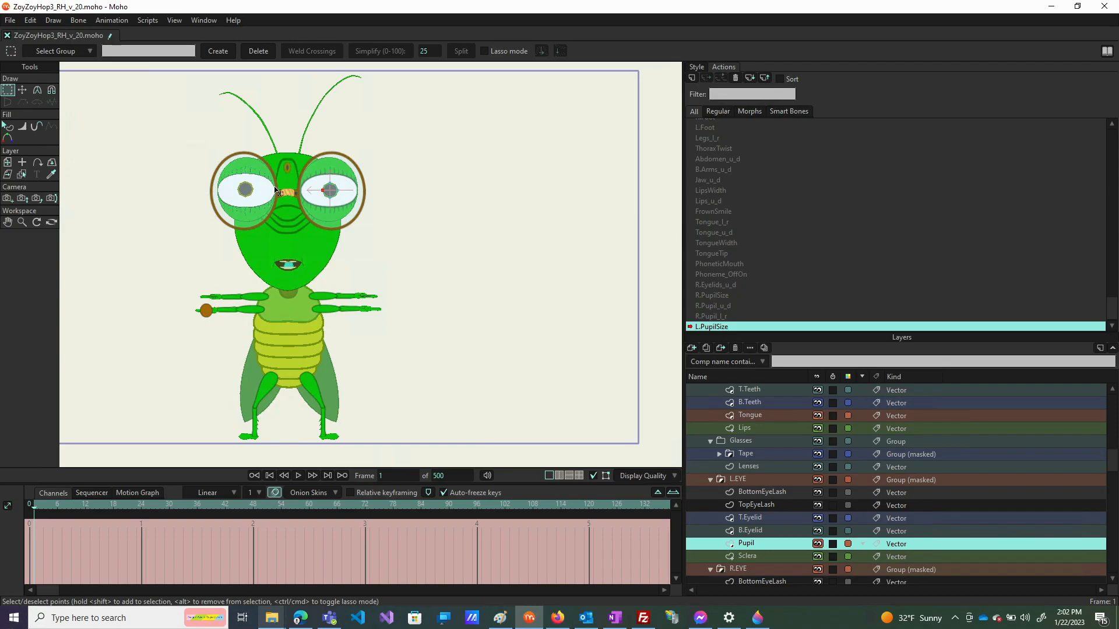
{"action": "key", "text": "t"}
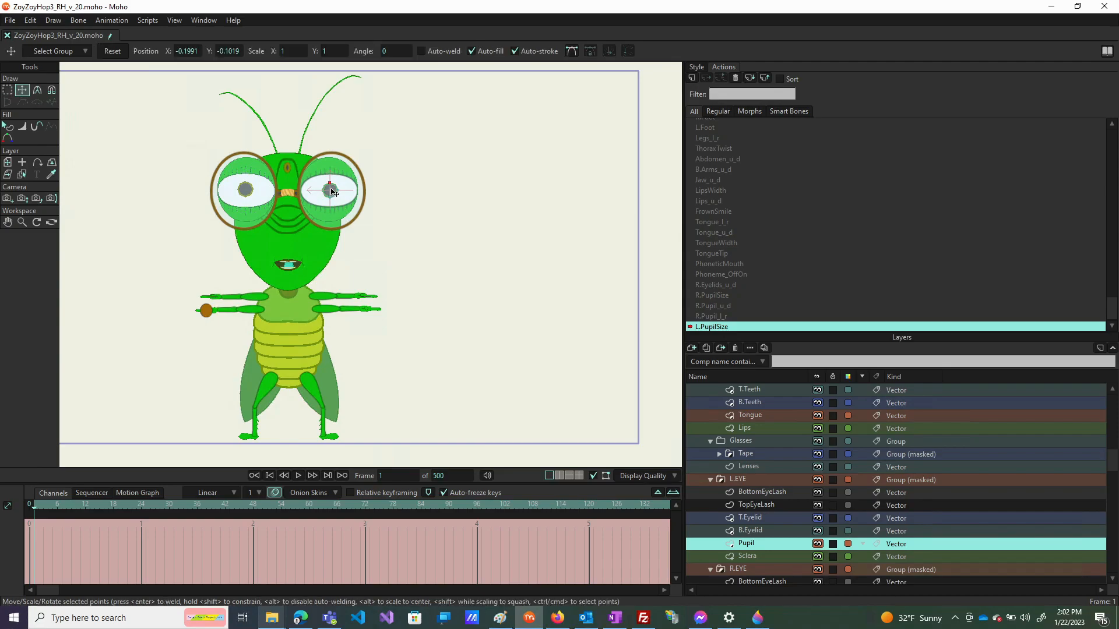
{"action": "key", "text": "ctrl+a"}
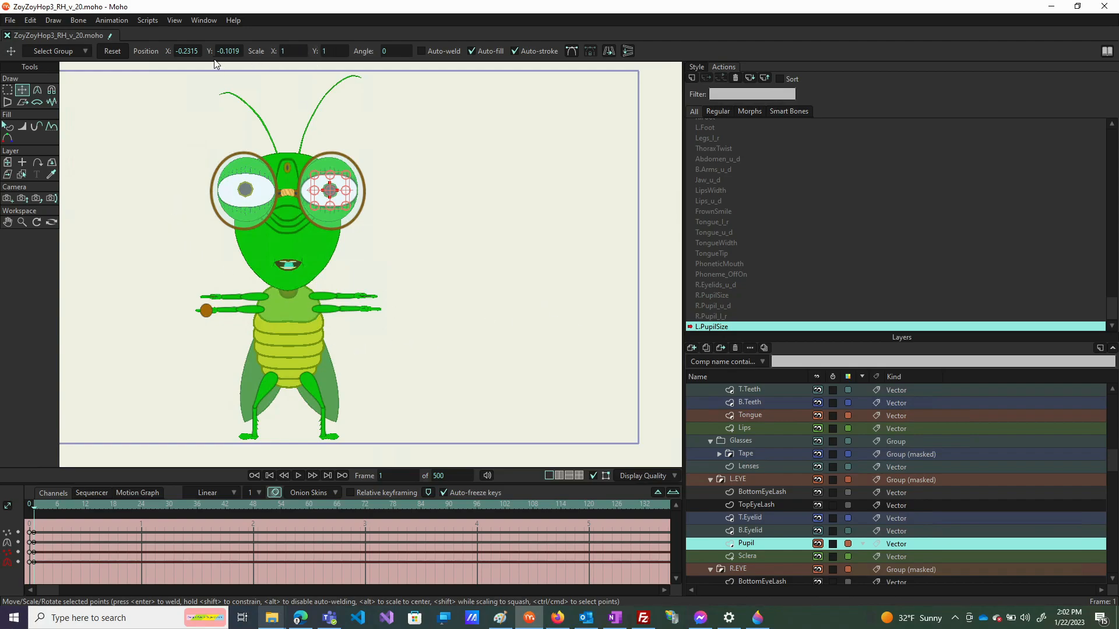
{"action": "left_click", "coordinate": [9, 164]}
{"action": "left_click", "coordinate": [271, 50]}
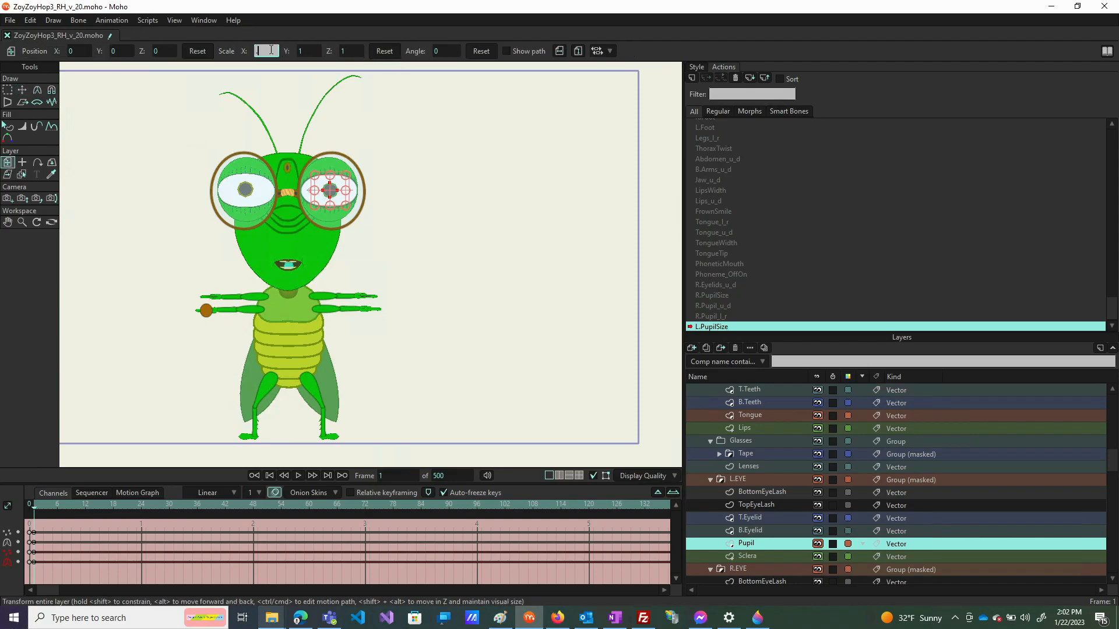
{"action": "type", "text": ".5"}
{"action": "left_click", "coordinate": [307, 51]}
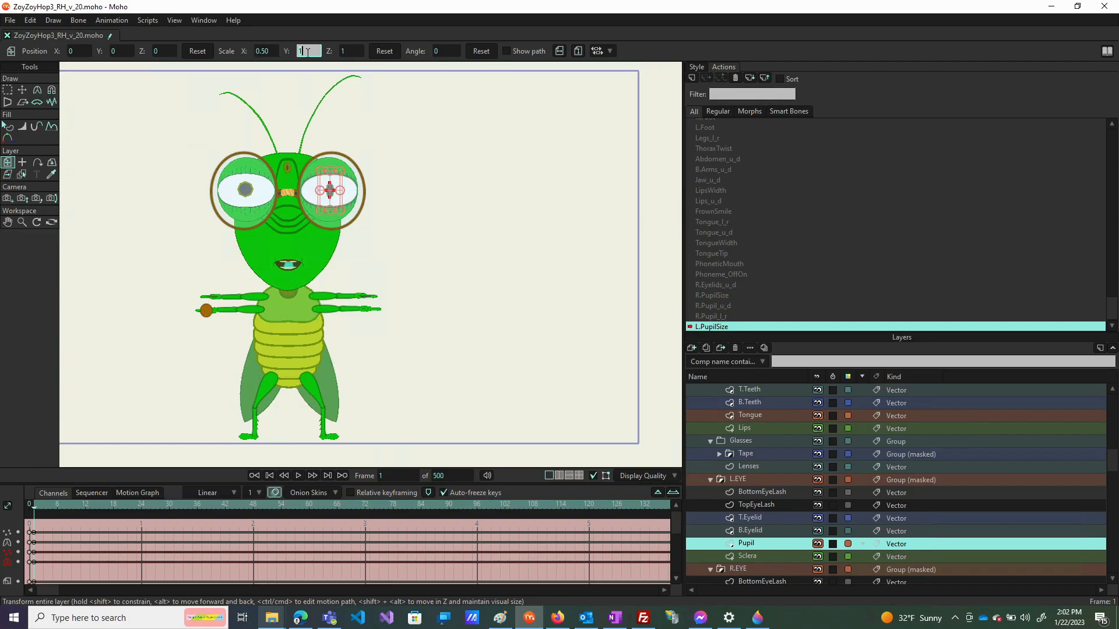
{"action": "left_click", "coordinate": [265, 51]}
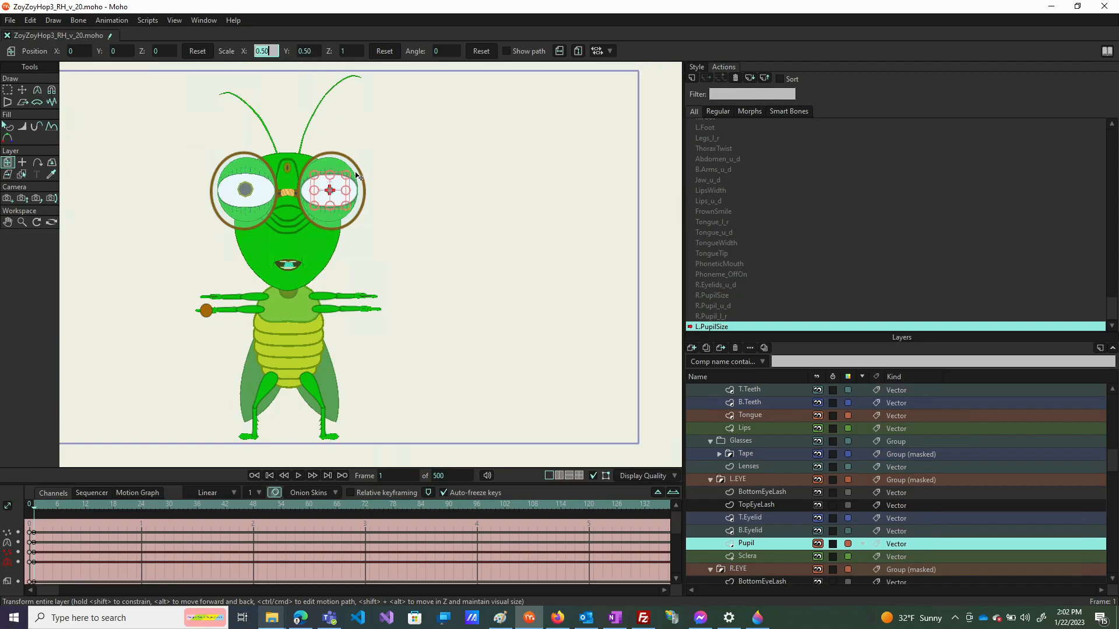
At frame 64, enlarge the left Pupil layer by setting its layer scale to 1.50 in X and Y
{"action": "left_click", "coordinate": [328, 505]}
{"action": "left_click", "coordinate": [256, 52]}
{"action": "left_click", "coordinate": [257, 52]}
{"action": "type", "text": "1"}
{"action": "left_click", "coordinate": [309, 51]}
{"action": "left_click", "coordinate": [299, 52]}
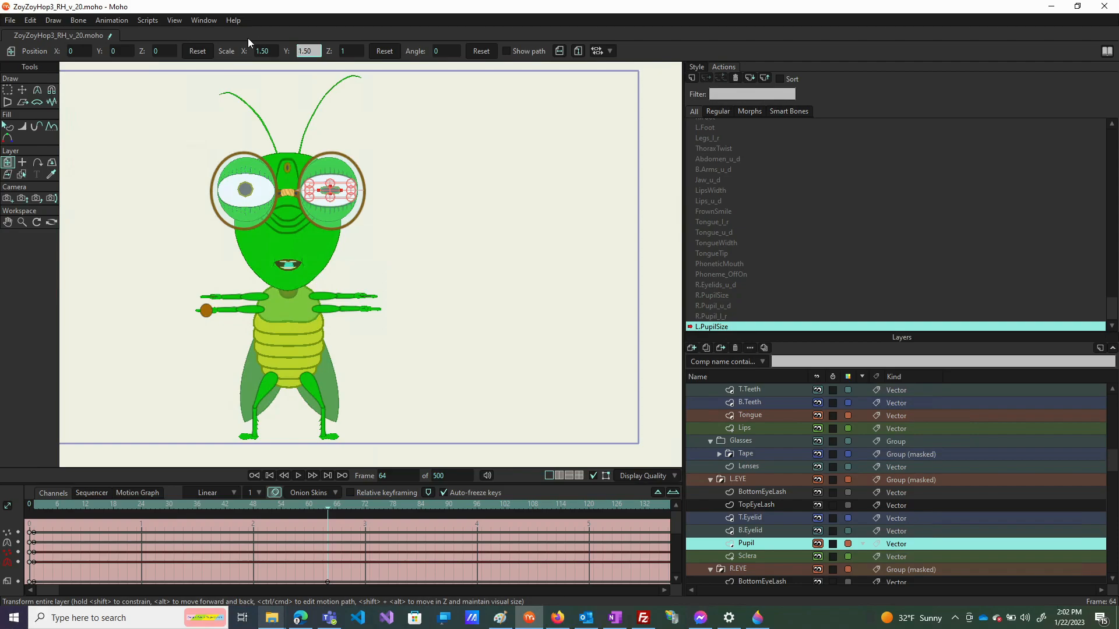
{"action": "left_click", "coordinate": [262, 51]}
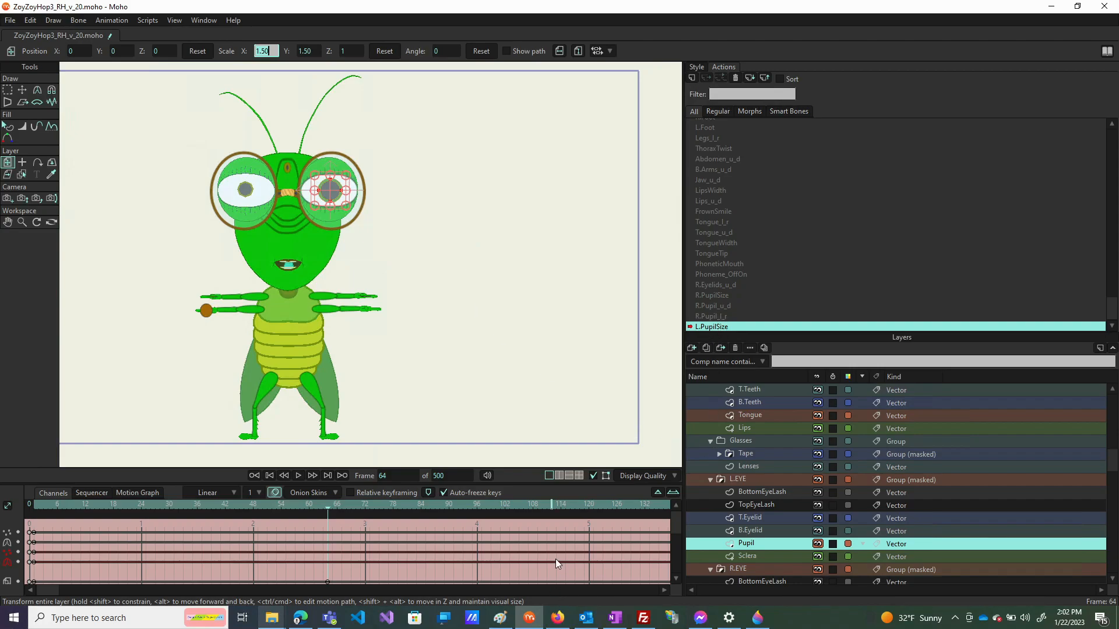
Reset the left Pupil layer's scale at frame 32 of the L.PupilSize action
{"action": "left_click", "coordinate": [174, 506]}
{"action": "left_click", "coordinate": [180, 509]}
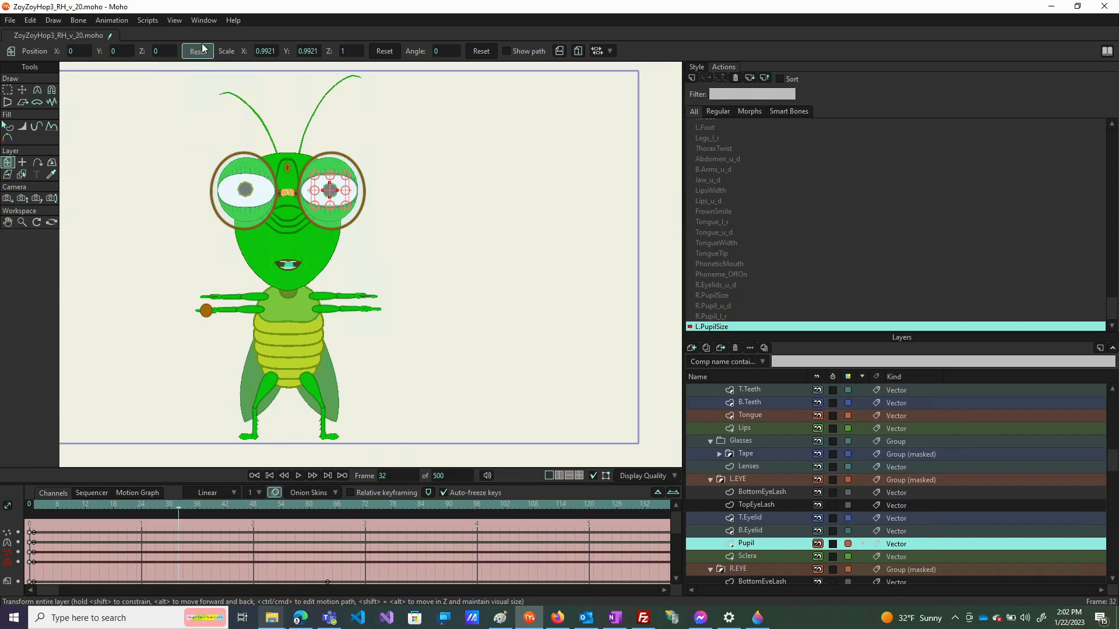
{"action": "left_click", "coordinate": [385, 50]}
Return to the Mainline, select the L.Eyelids_u_d bone on the ZoyZoyHop layer and create a smart bone action for it
{"action": "scroll", "coordinate": [808, 198], "scroll_direction": "up", "scroll_amount": 15}
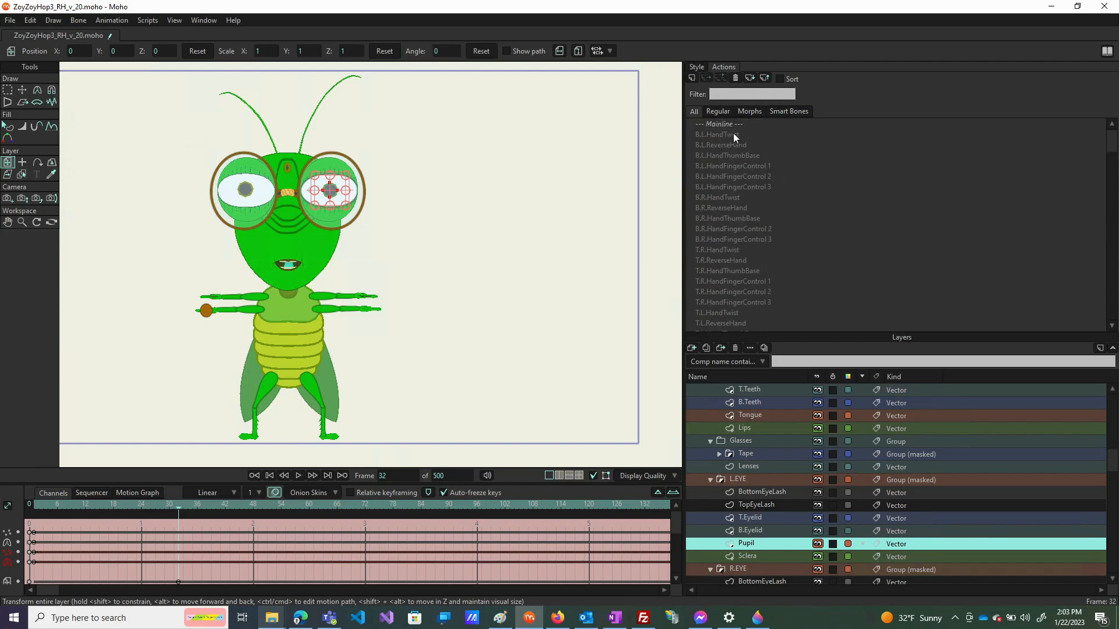
{"action": "left_click", "coordinate": [732, 127]}
{"action": "double_click", "coordinate": [732, 127]}
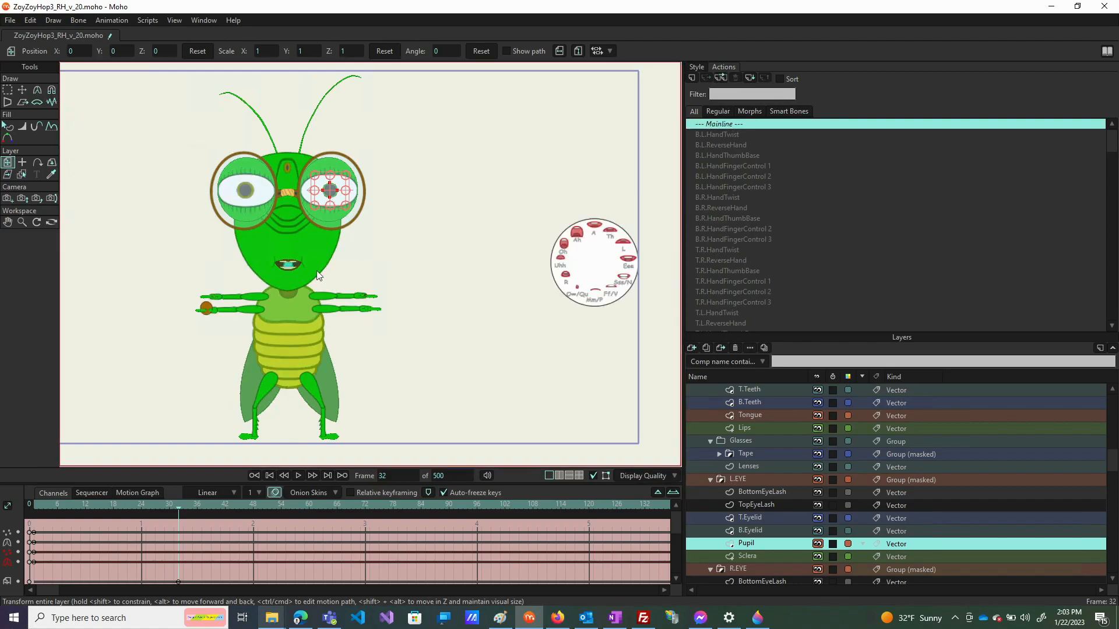
{"action": "scroll", "coordinate": [829, 444], "scroll_direction": "up", "scroll_amount": 4}
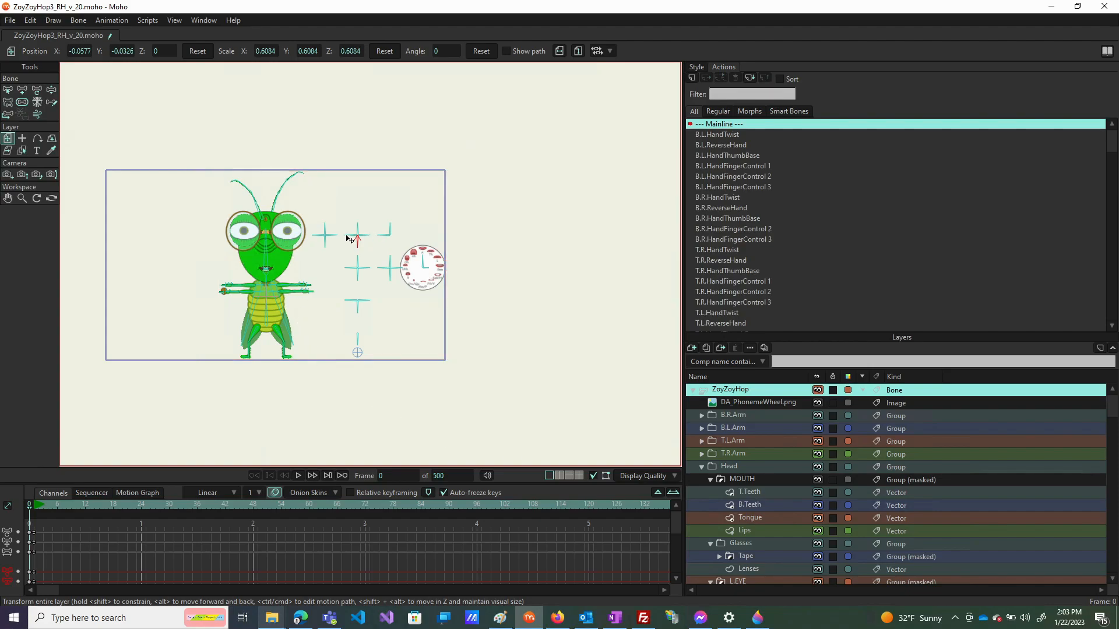
{"action": "left_click", "coordinate": [12, 90]}
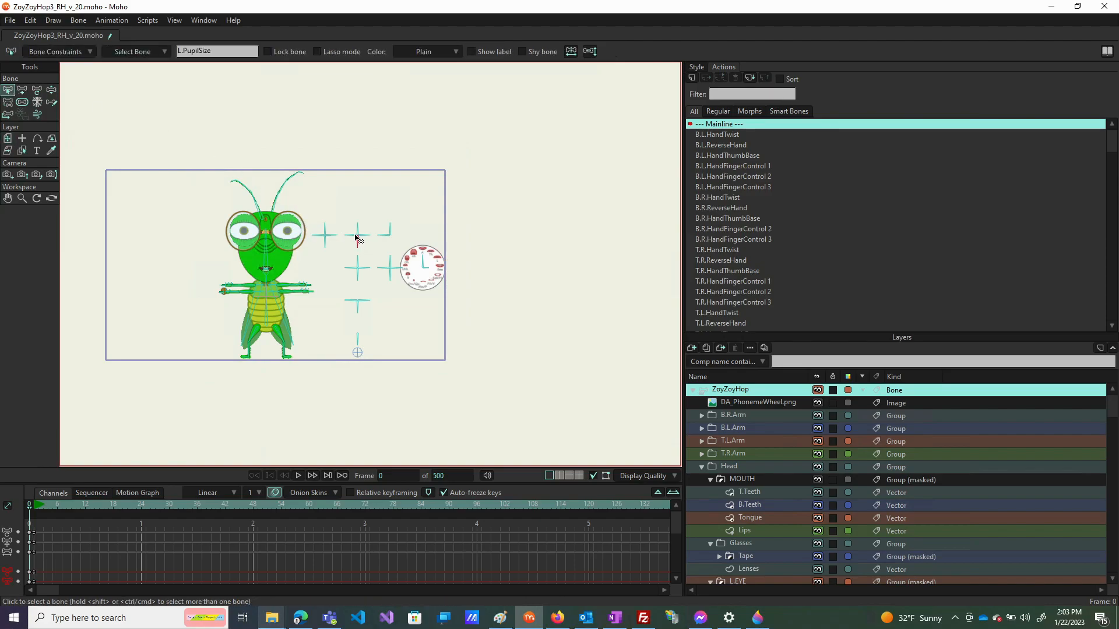
{"action": "left_click", "coordinate": [348, 239]}
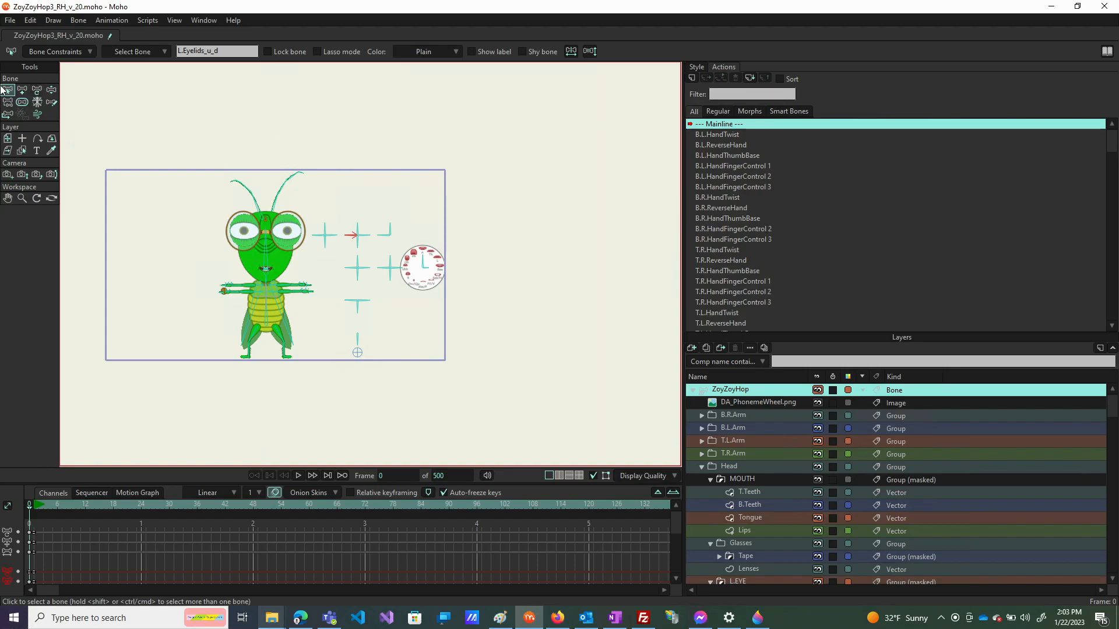
{"action": "left_click", "coordinate": [692, 78]}
{"action": "left_click", "coordinate": [560, 347]}
Rotate the L.Eyelids_u_d control bone to 212° at frame 1 and to 148° at frame 64 of its action
{"action": "left_click", "coordinate": [46, 94]}
{"action": "left_click", "coordinate": [22, 89]}
{"action": "left_click", "coordinate": [352, 237]}
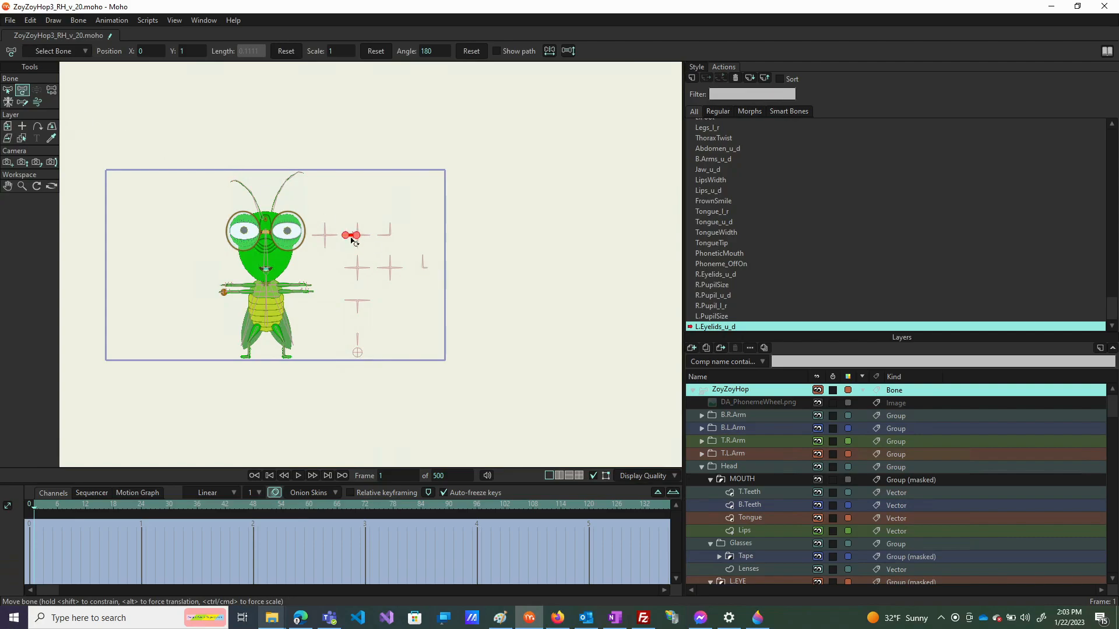
{"action": "left_click_drag", "start_coordinate": [354, 240], "coordinate": [362, 311]}
{"action": "left_click", "coordinate": [328, 509]}
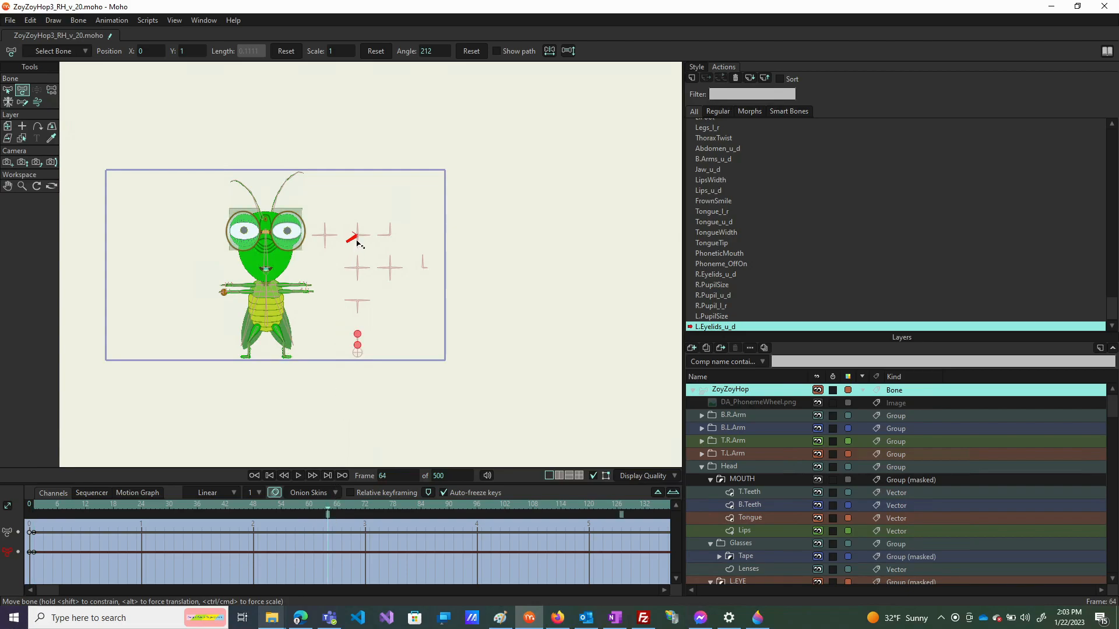
{"action": "left_click_drag", "start_coordinate": [357, 244], "coordinate": [357, 217]}
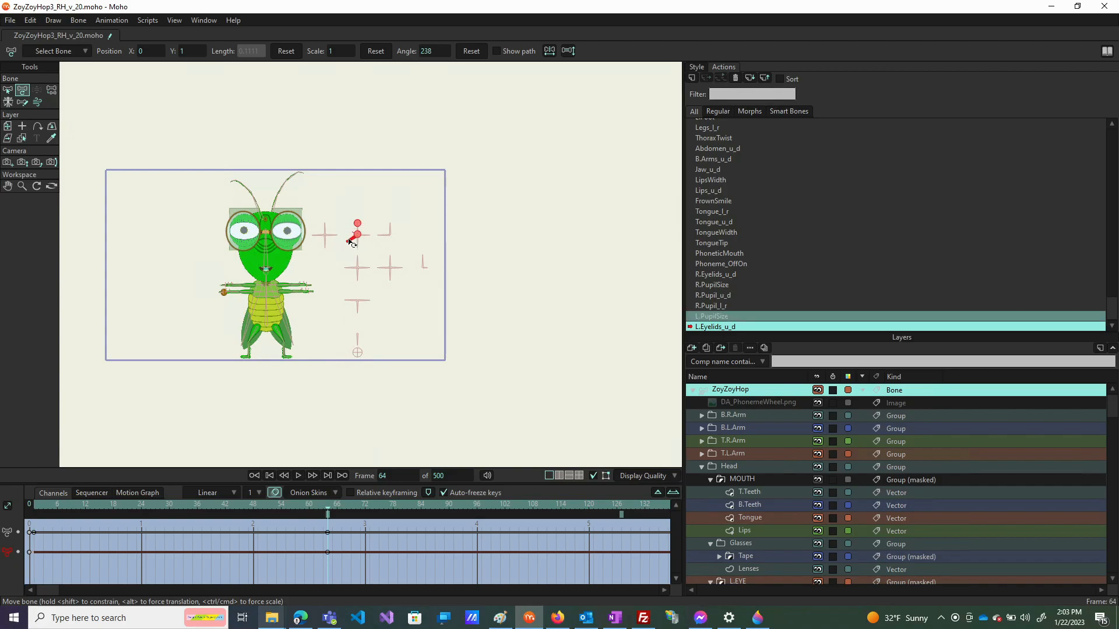
{"action": "key", "text": "ctrl+z"}
{"action": "scroll", "coordinate": [352, 233], "scroll_direction": "up", "scroll_amount": 5}
{"action": "left_click_drag", "start_coordinate": [367, 278], "coordinate": [413, 150]}
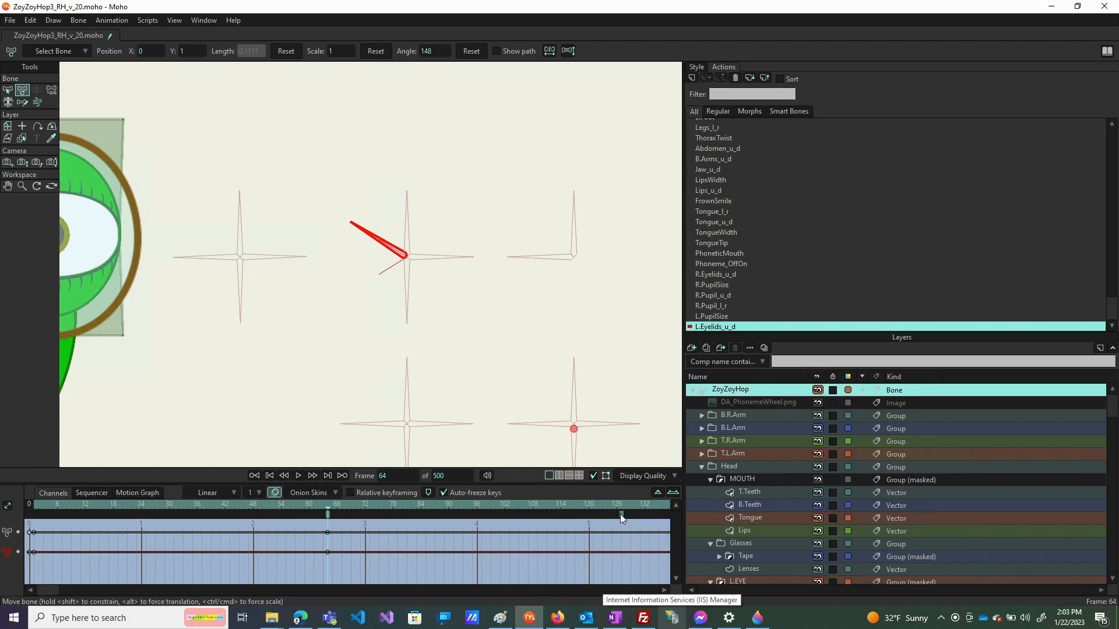
At frame 64, raise the L.EYE T.Eyelid edge to the eyeball's upper rim and increase its curvature to about 0.83
{"action": "scroll", "coordinate": [502, 382], "scroll_direction": "down", "scroll_amount": 3}
{"action": "scroll", "coordinate": [437, 432], "scroll_direction": "up", "scroll_amount": 3}
{"action": "scroll", "coordinate": [304, 214], "scroll_direction": "up", "scroll_amount": 4}
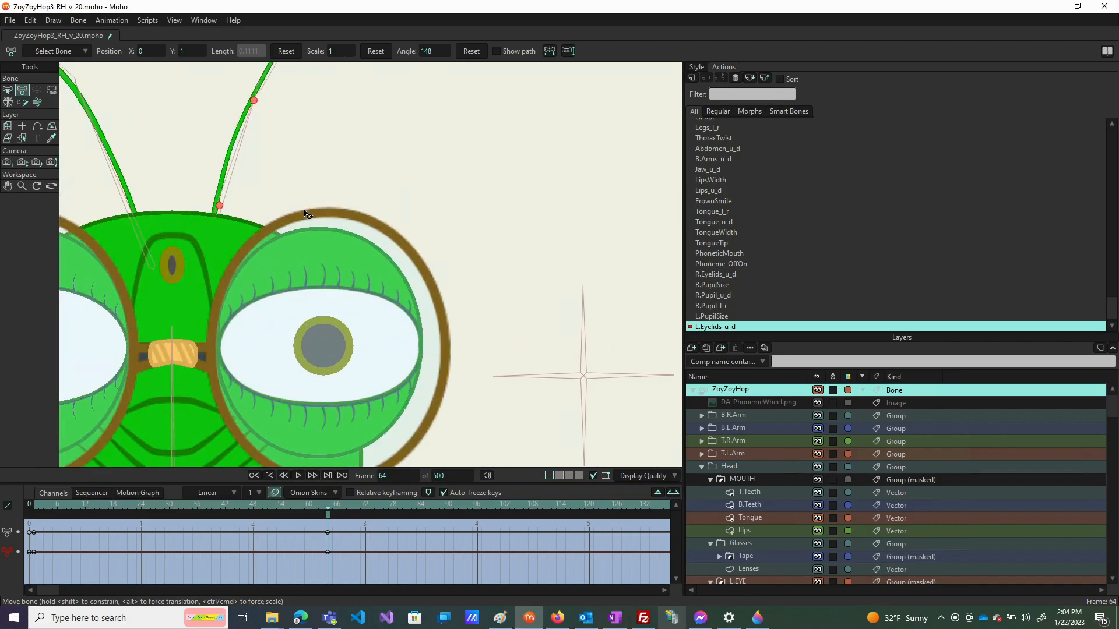
{"action": "scroll", "coordinate": [757, 526], "scroll_direction": "down", "scroll_amount": 3}
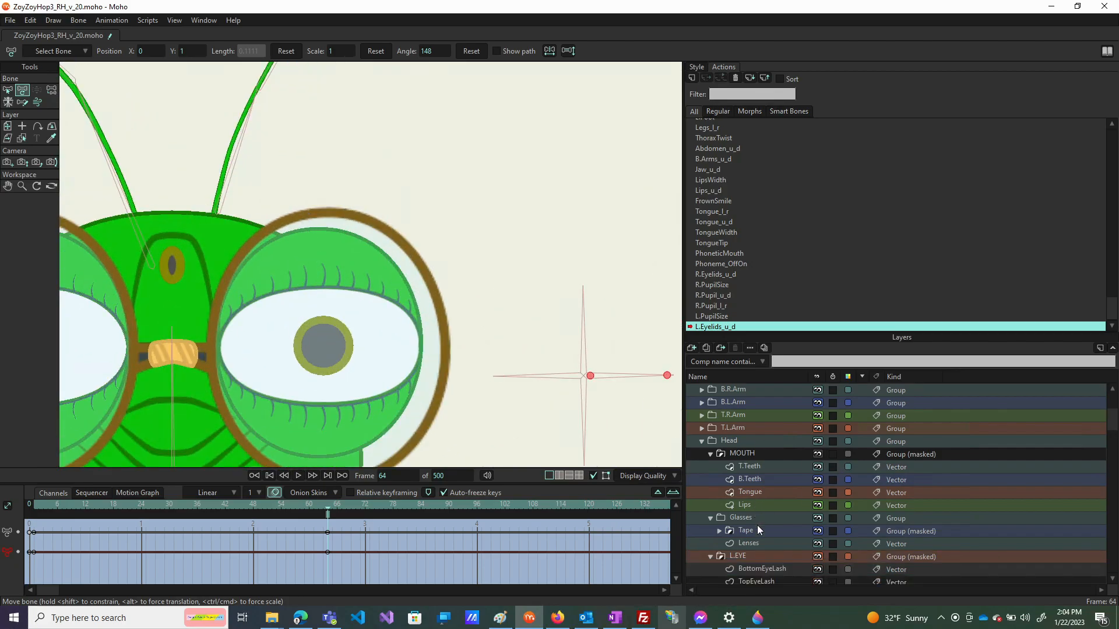
{"action": "left_click", "coordinate": [767, 520]}
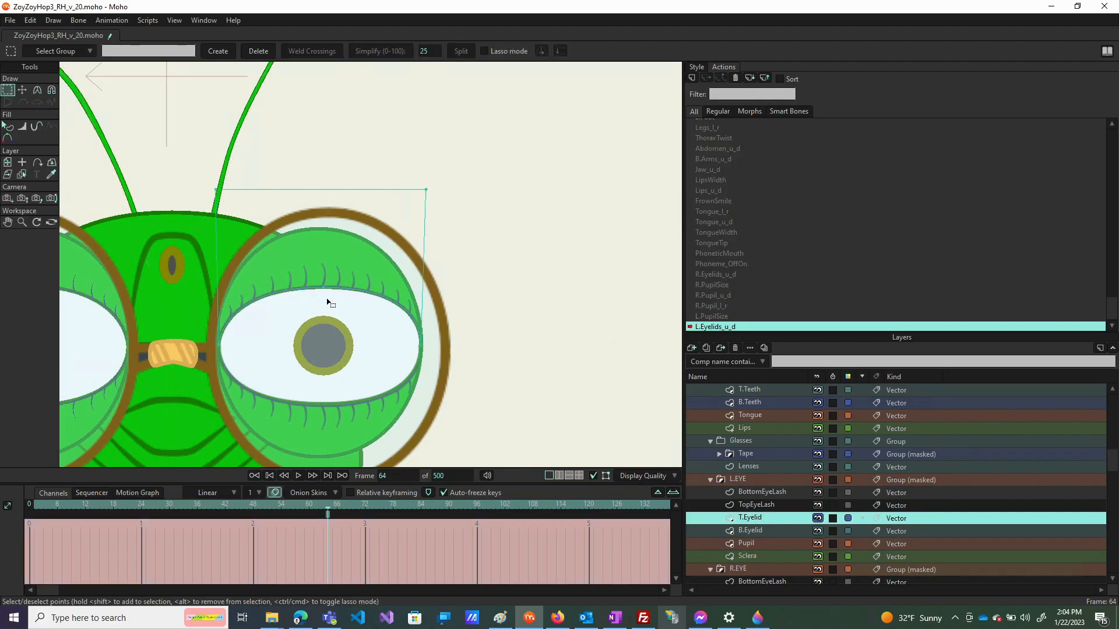
{"action": "key", "text": "t"}
{"action": "left_click_drag", "start_coordinate": [324, 289], "coordinate": [324, 230]}
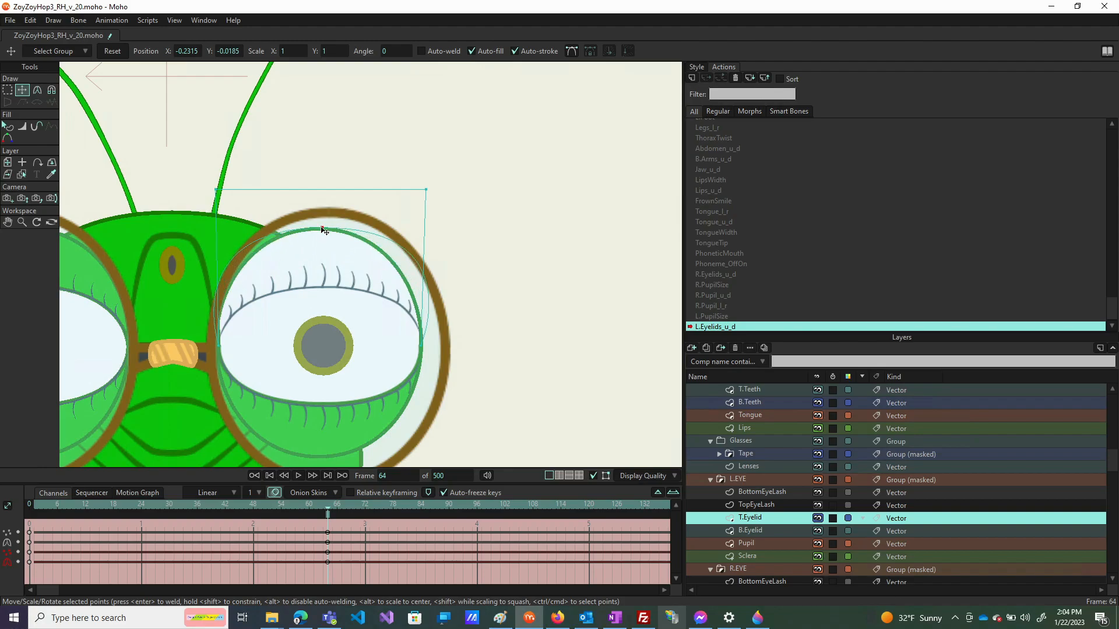
{"action": "key", "text": "c"}
{"action": "left_click_drag", "start_coordinate": [146, 258], "coordinate": [165, 261]}
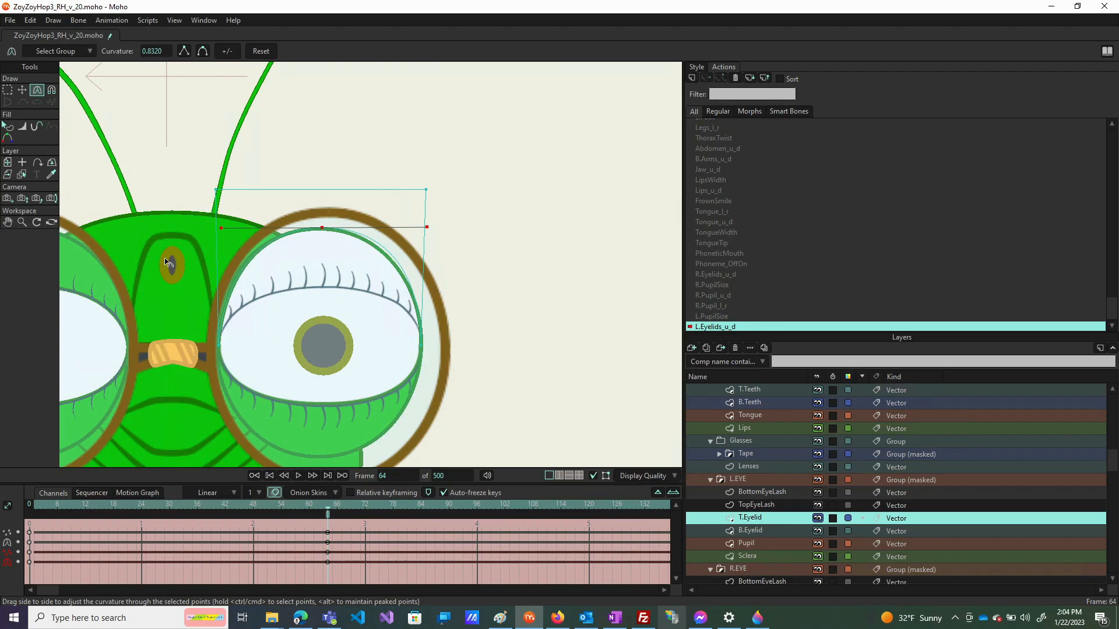
At frame 64, lower the L.EYE B.Eyelid edge to the eyeball's lower rim and adjust its curvature to about 0.59
{"action": "left_click", "coordinate": [764, 505]}
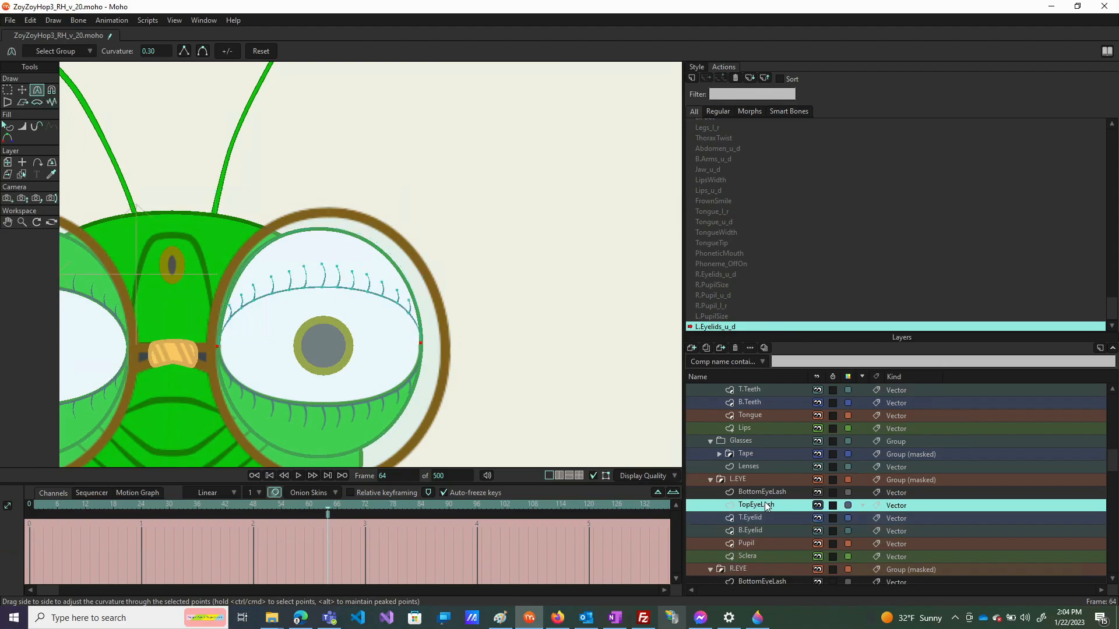
{"action": "left_click", "coordinate": [766, 492]}
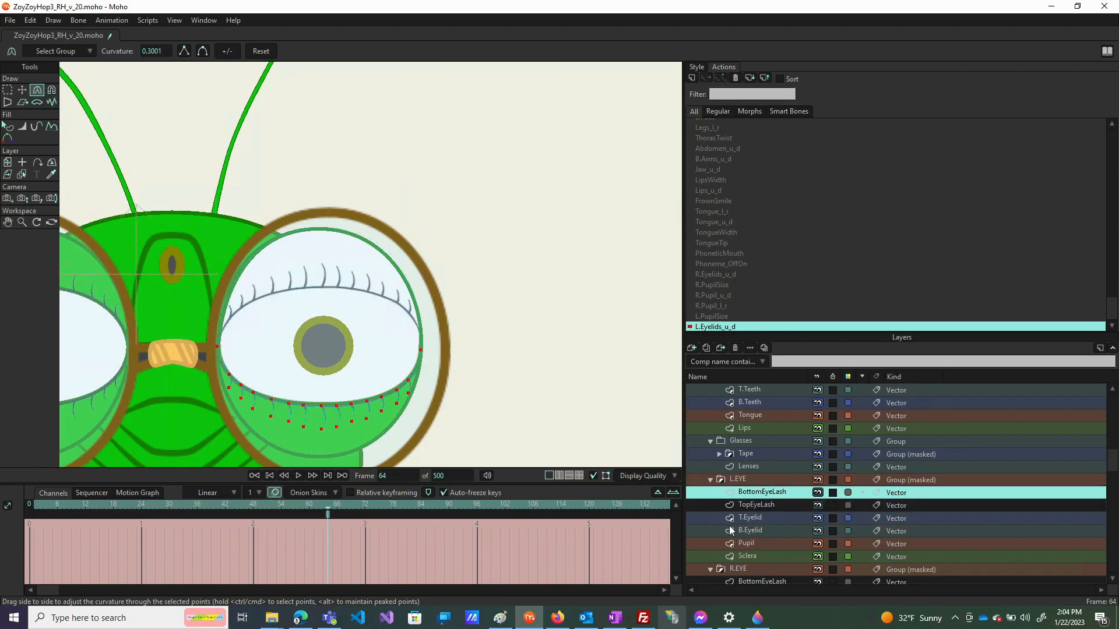
{"action": "left_click", "coordinate": [771, 529]}
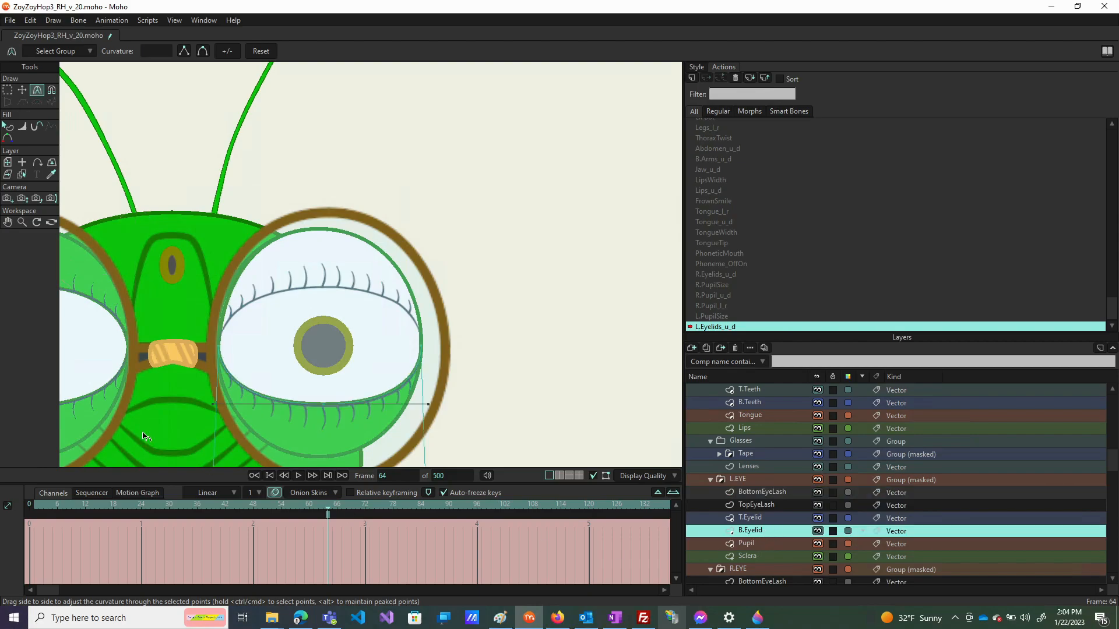
{"action": "scroll", "coordinate": [278, 92], "scroll_direction": "down", "scroll_amount": 2}
{"action": "left_click_drag", "start_coordinate": [275, 90], "coordinate": [250, 82]}
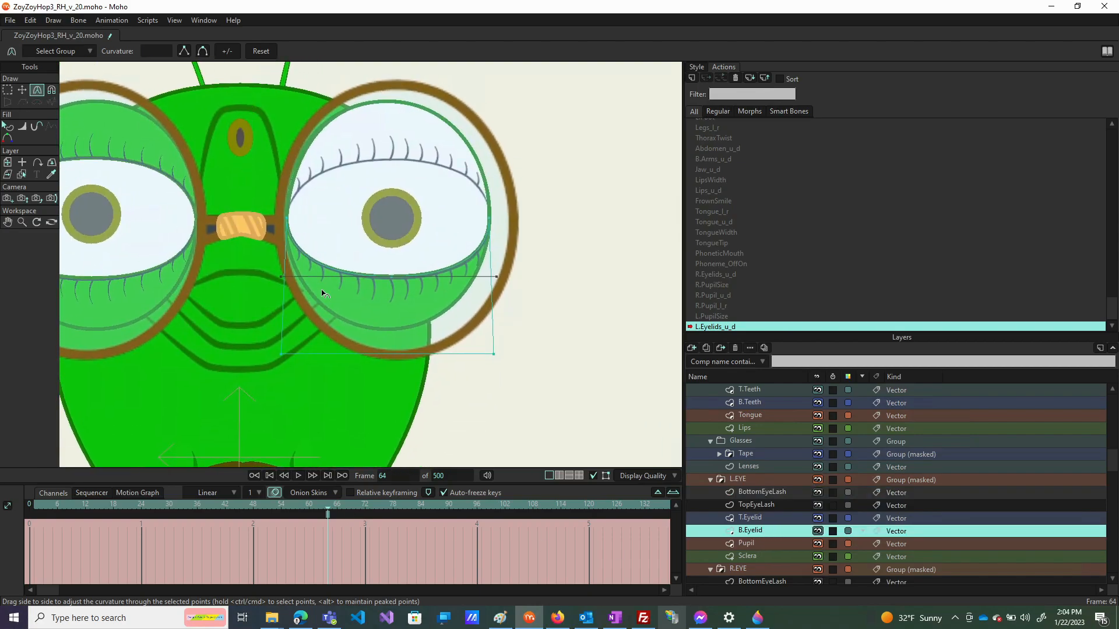
{"action": "key", "text": "t"}
{"action": "left_click_drag", "start_coordinate": [395, 279], "coordinate": [201, 309]}
{"action": "key", "text": "c"}
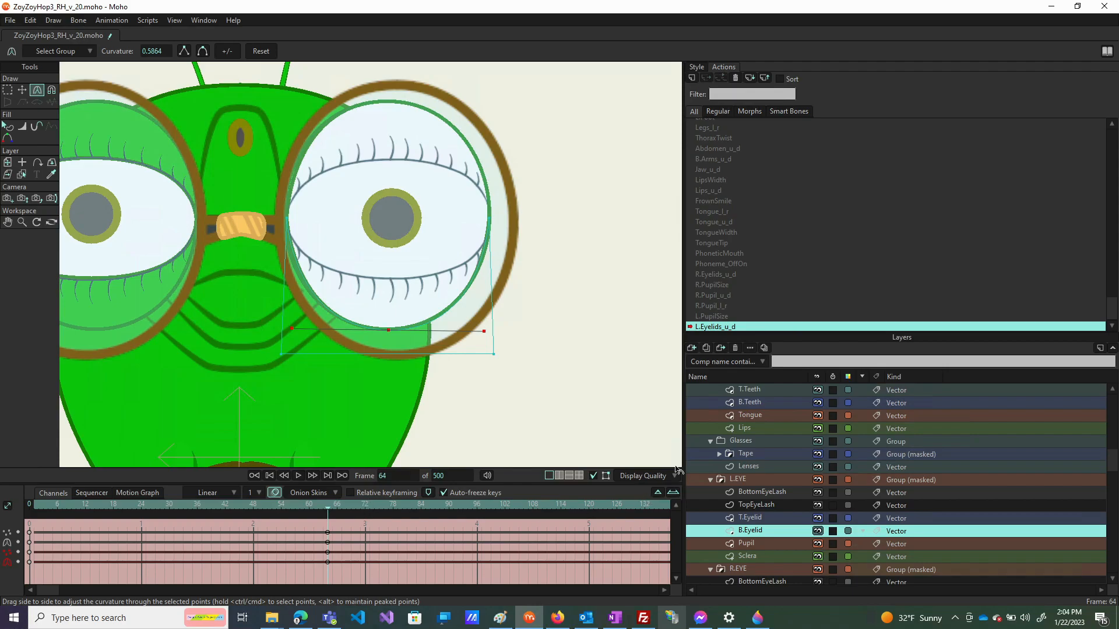
At frame 64, select all L.EYE TopEyeLash points, stretch them vertically and raise them to follow the eyeball's upper rim
{"action": "left_click", "coordinate": [763, 505]}
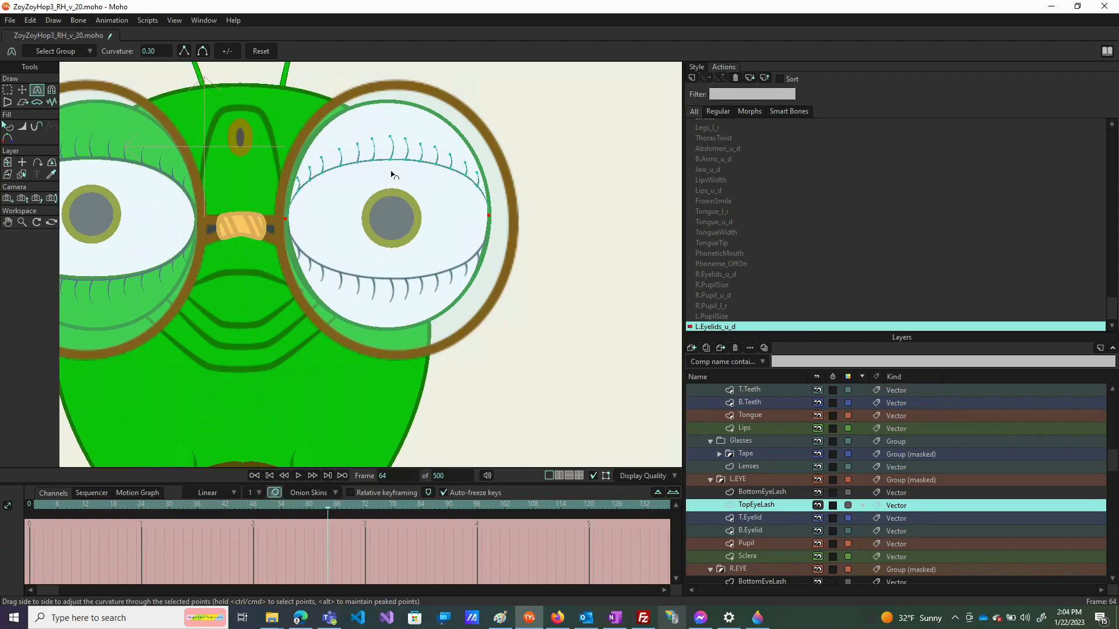
{"action": "key", "text": "g"}
{"action": "left_click_drag", "start_coordinate": [232, 103], "coordinate": [579, 234]}
{"action": "key", "text": "t"}
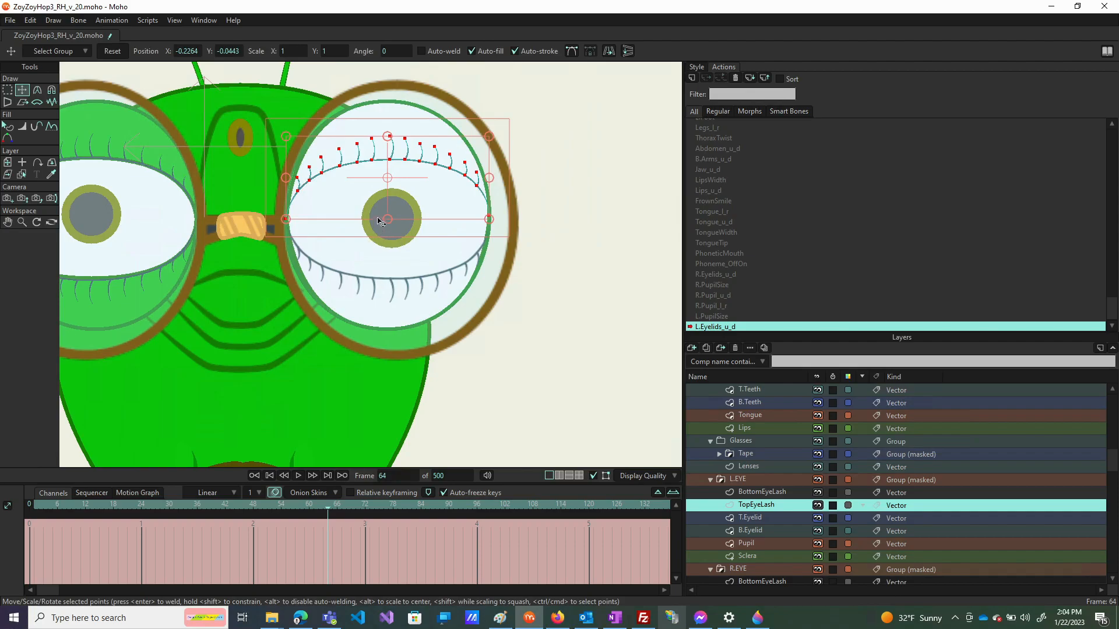
{"action": "left_click_drag", "start_coordinate": [387, 136], "coordinate": [387, 109]}
{"action": "left_click_drag", "start_coordinate": [422, 171], "coordinate": [419, 138]}
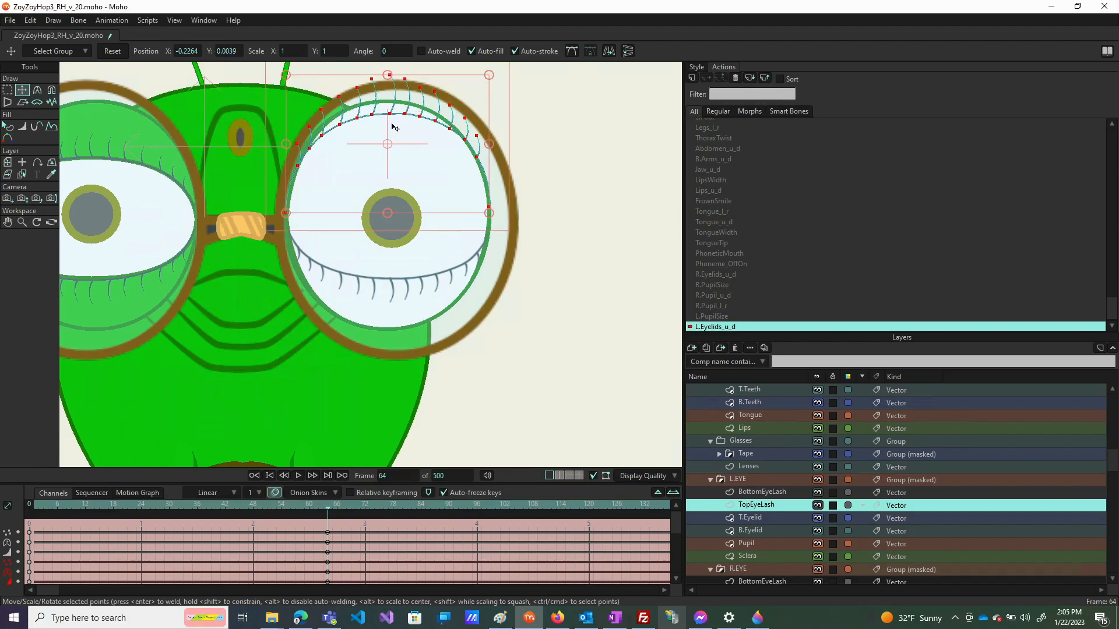
{"action": "left_click_drag", "start_coordinate": [387, 76], "coordinate": [377, 49]}
{"action": "left_click_drag", "start_coordinate": [434, 174], "coordinate": [436, 176]}
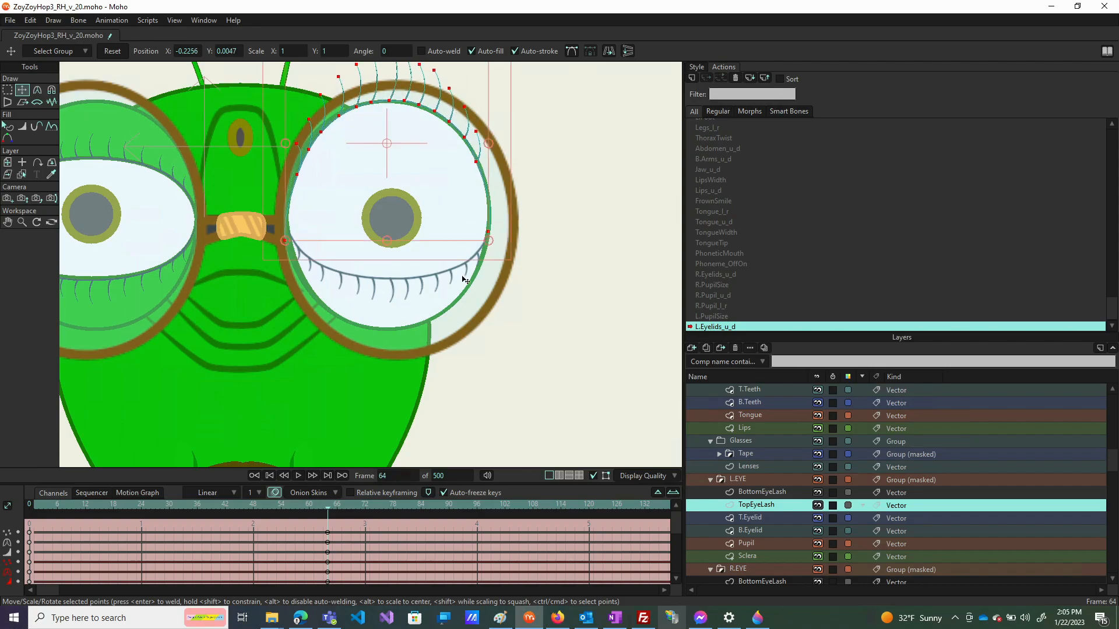
At frame 64, stretch the L.EYE BottomEyeLash points vertically and lower them to the eyeball's lower rim, nudging one lash point into line
{"action": "left_click", "coordinate": [763, 493]}
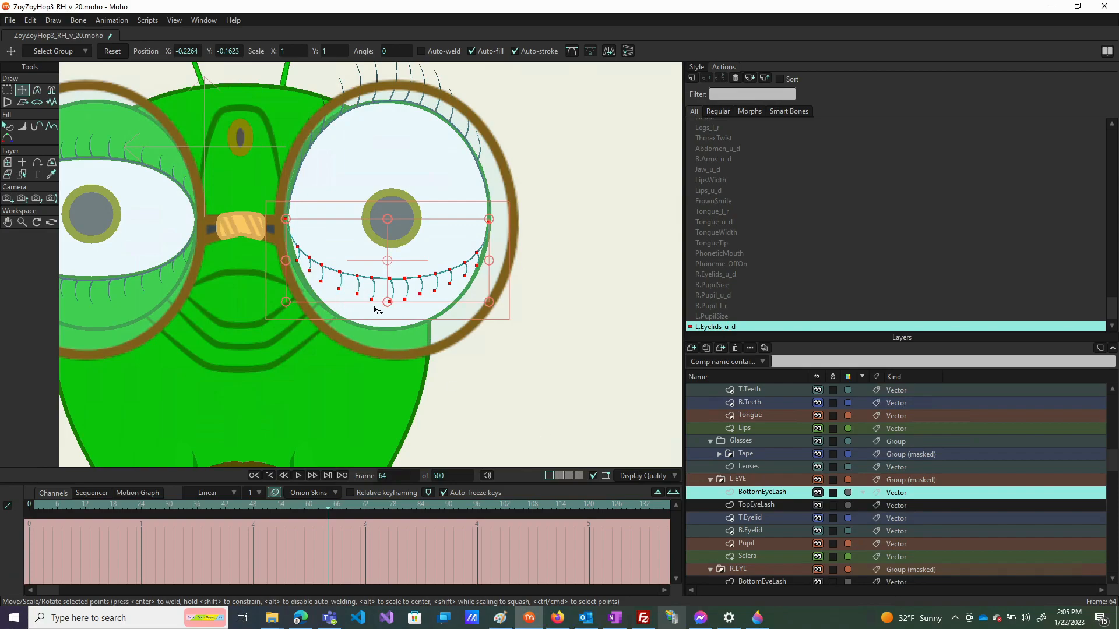
{"action": "left_click_drag", "start_coordinate": [387, 304], "coordinate": [390, 365]}
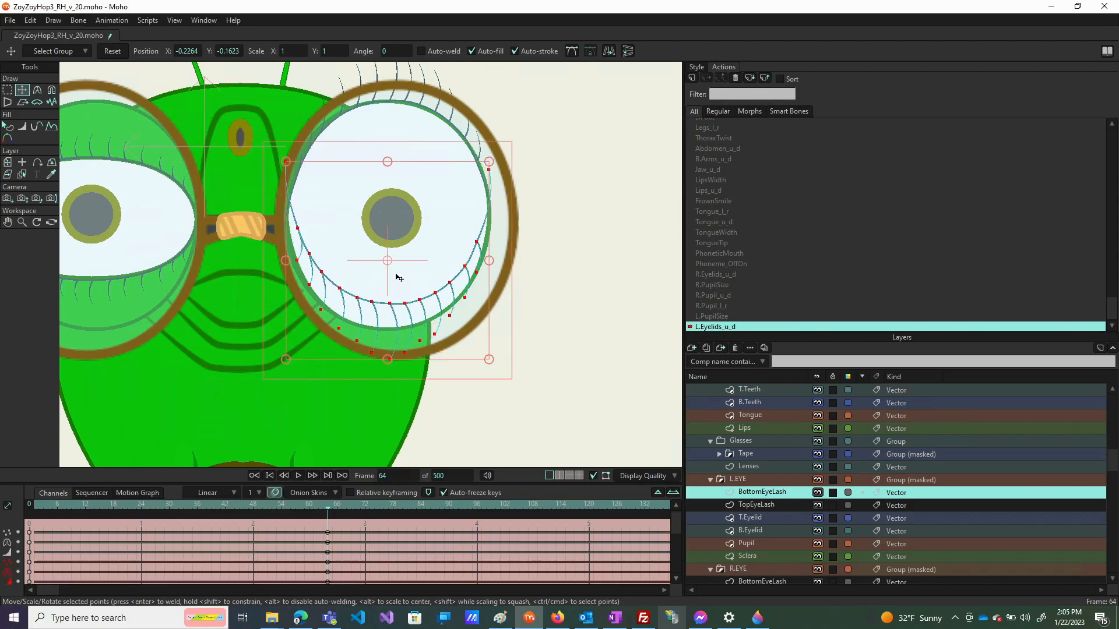
{"action": "left_click_drag", "start_coordinate": [399, 274], "coordinate": [389, 301]}
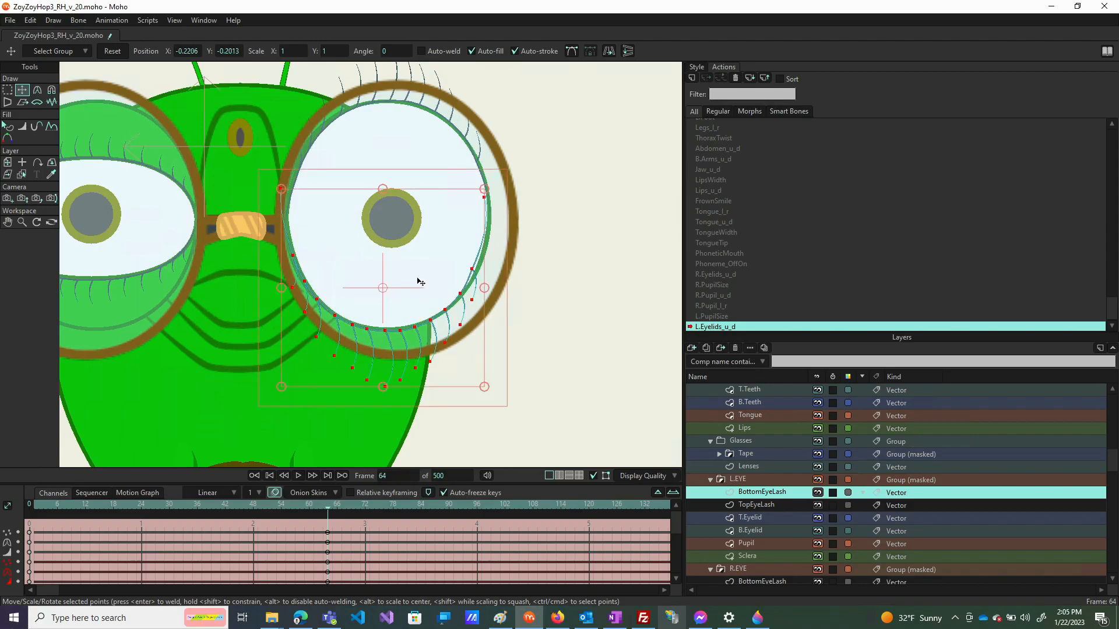
{"action": "left_click", "coordinate": [472, 269]}
{"action": "left_click_drag", "start_coordinate": [476, 270], "coordinate": [478, 274]}
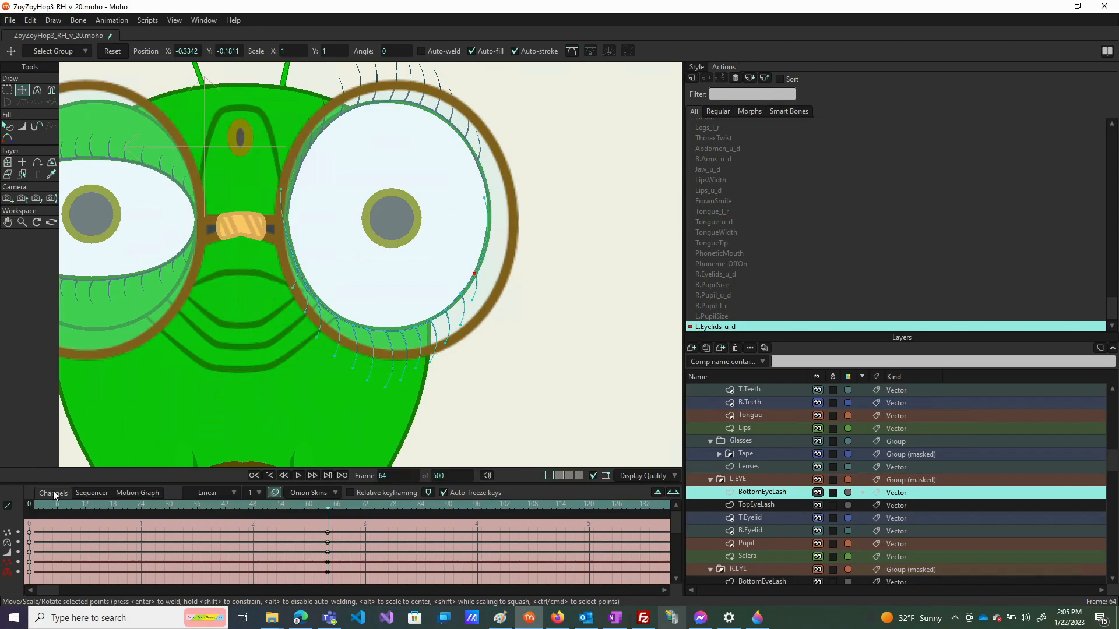
At frame 1, flatten the L.EYE BottomEyeLash and TopEyeLash points into a horizontal line across the middle of the eye
{"action": "left_click", "coordinate": [39, 506]}
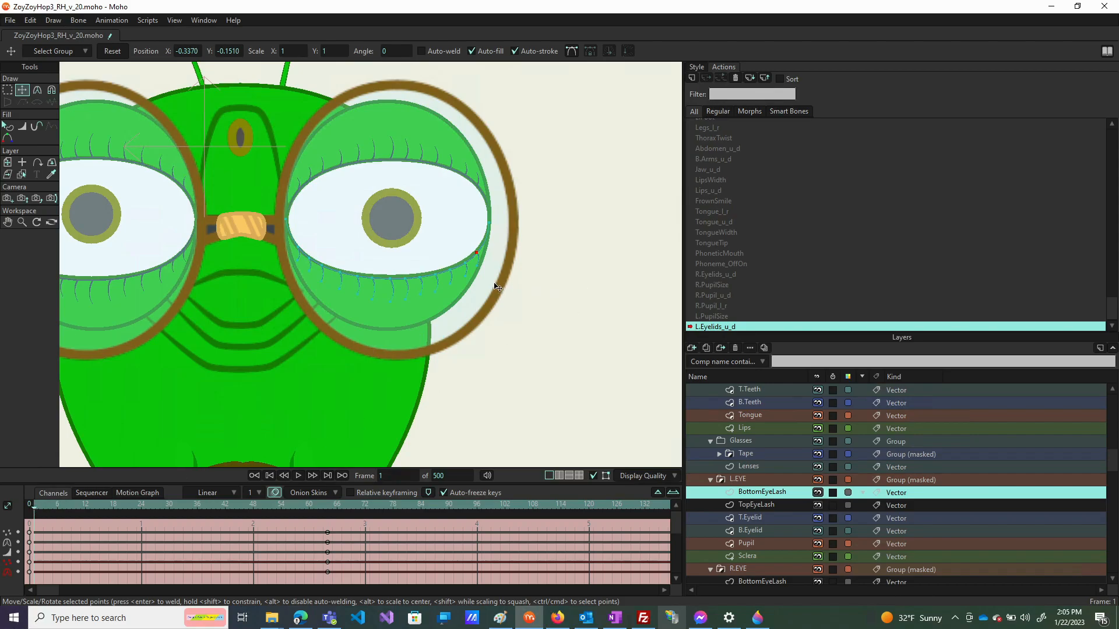
{"action": "key", "text": "g"}
{"action": "left_click_drag", "start_coordinate": [572, 200], "coordinate": [27, 413]}
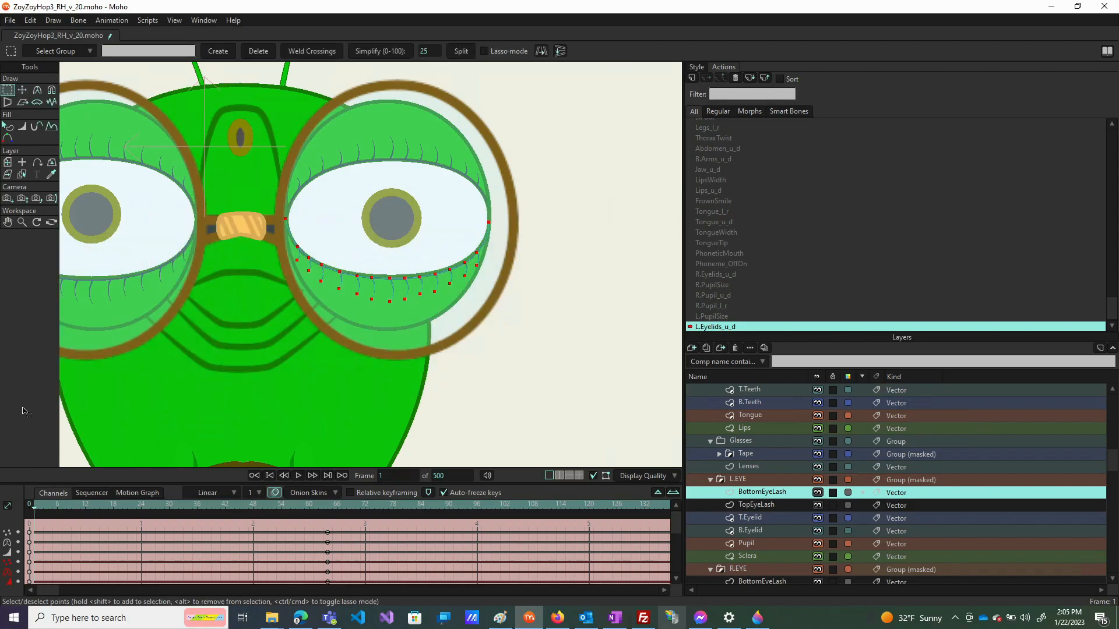
{"action": "key", "text": "t"}
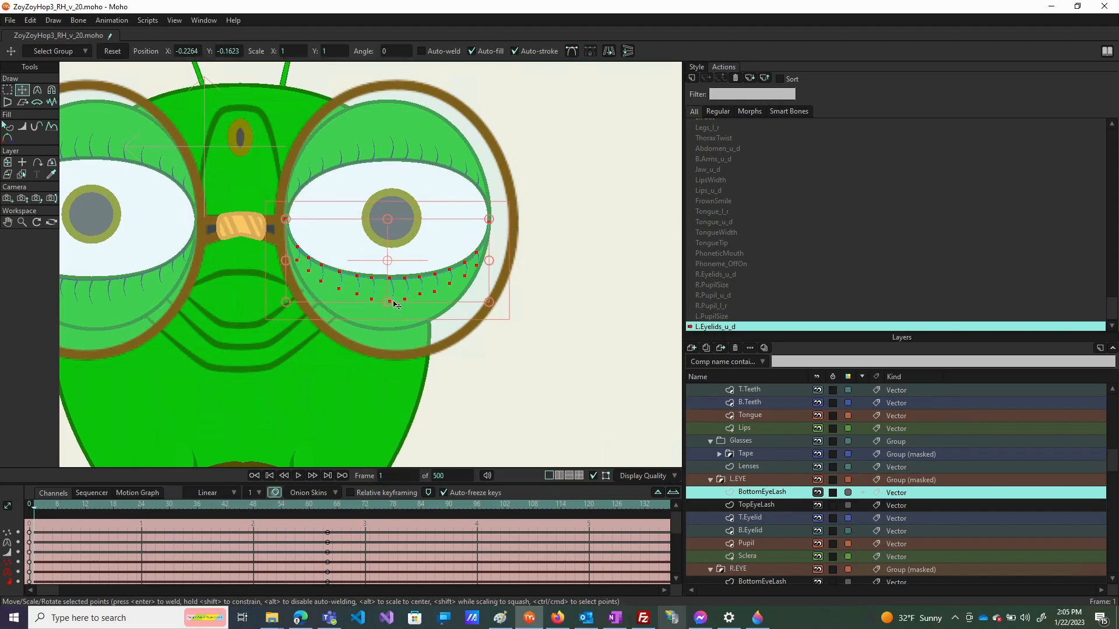
{"action": "left_click_drag", "start_coordinate": [388, 302], "coordinate": [417, 221]}
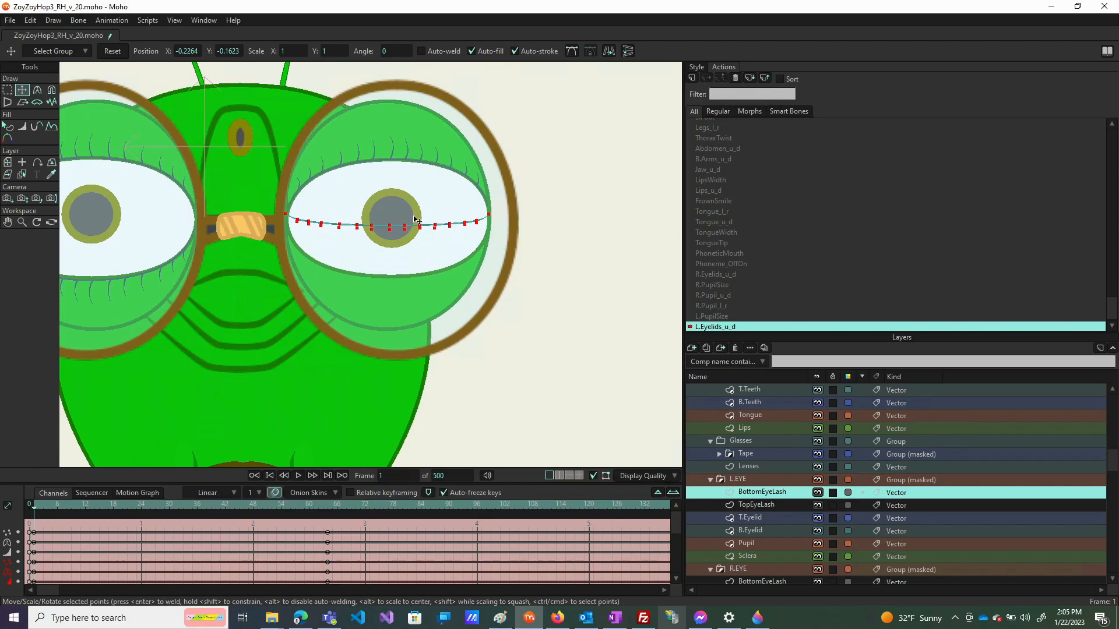
{"action": "left_click_drag", "start_coordinate": [388, 241], "coordinate": [418, 235]}
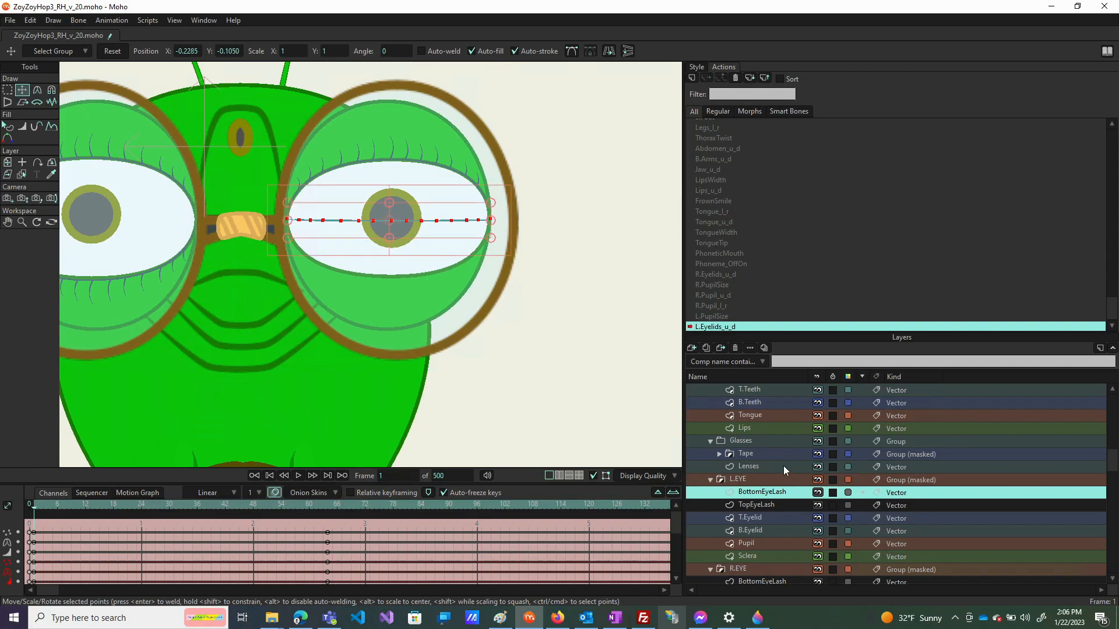
{"action": "left_click", "coordinate": [778, 506]}
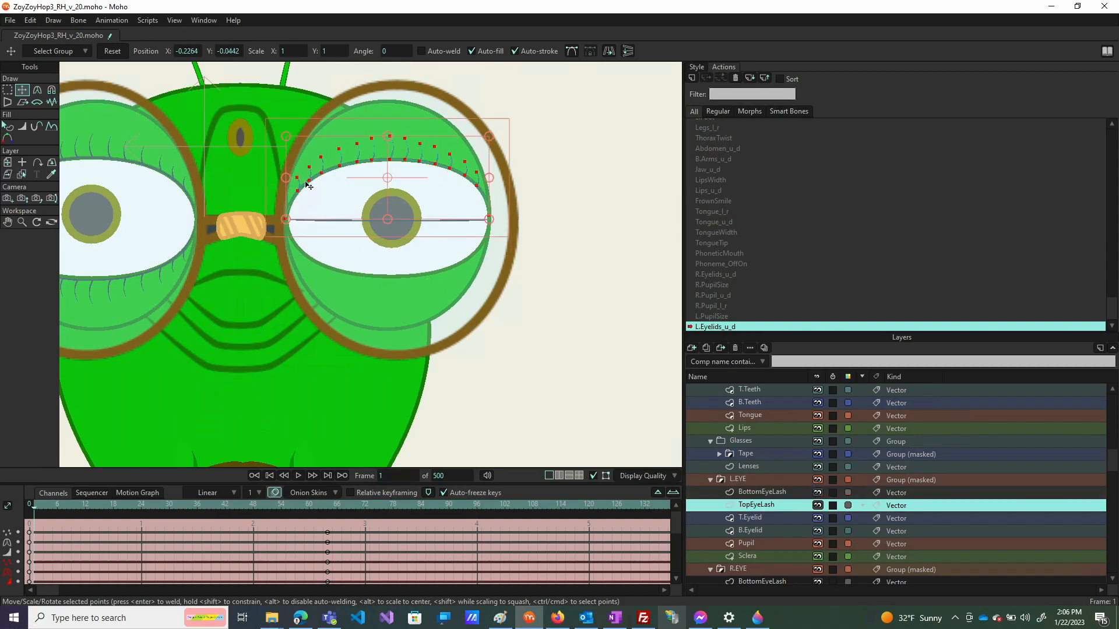
{"action": "left_click_drag", "start_coordinate": [389, 136], "coordinate": [374, 234]}
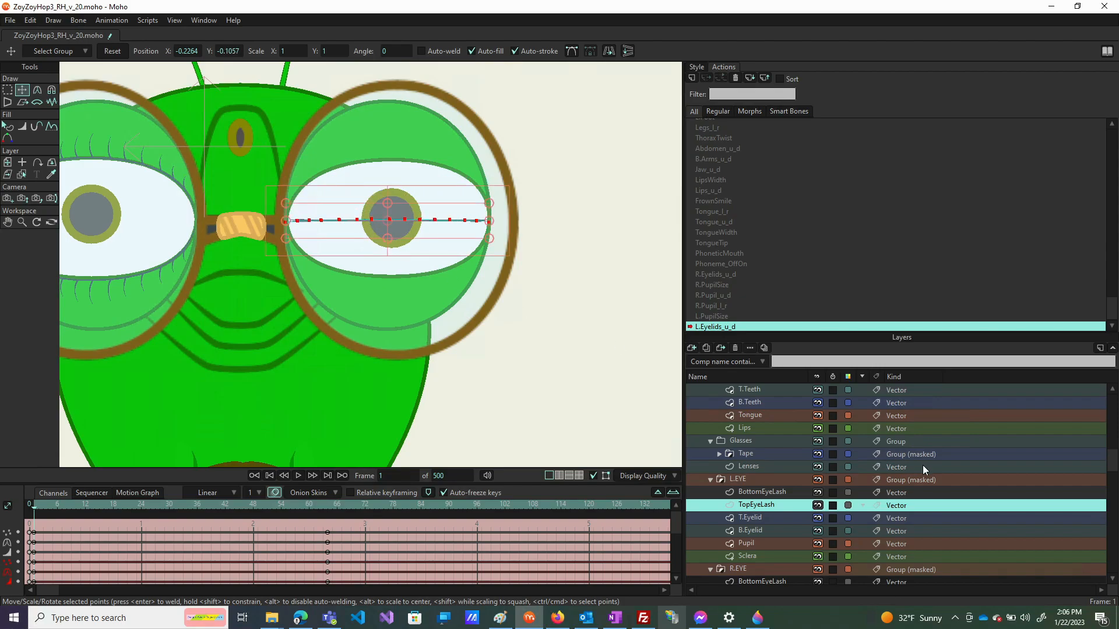
At frame 1, close the left eye by moving the T.Eyelid edge down and the B.Eyelid edge up to the lash line
{"action": "left_click", "coordinate": [774, 522]}
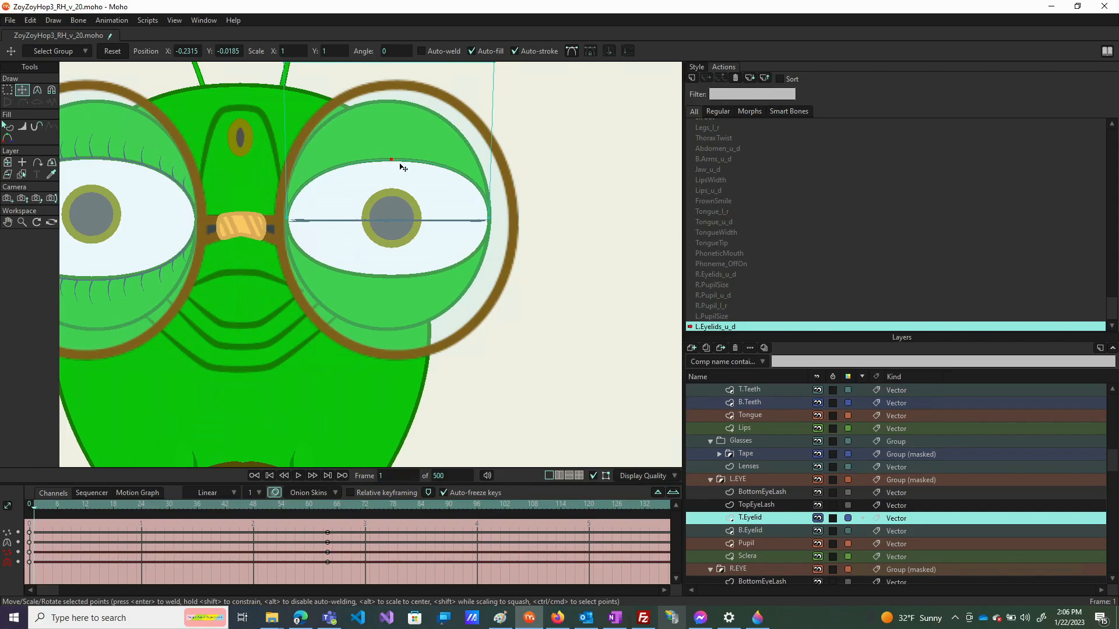
{"action": "left_click_drag", "start_coordinate": [392, 161], "coordinate": [392, 223]}
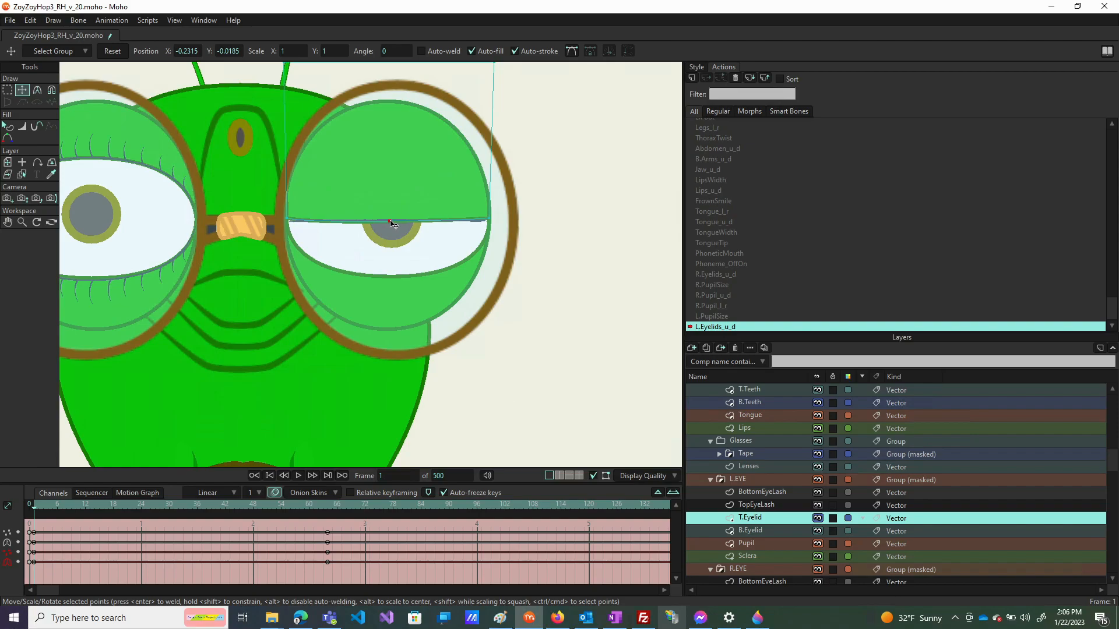
{"action": "left_click", "coordinate": [754, 531]}
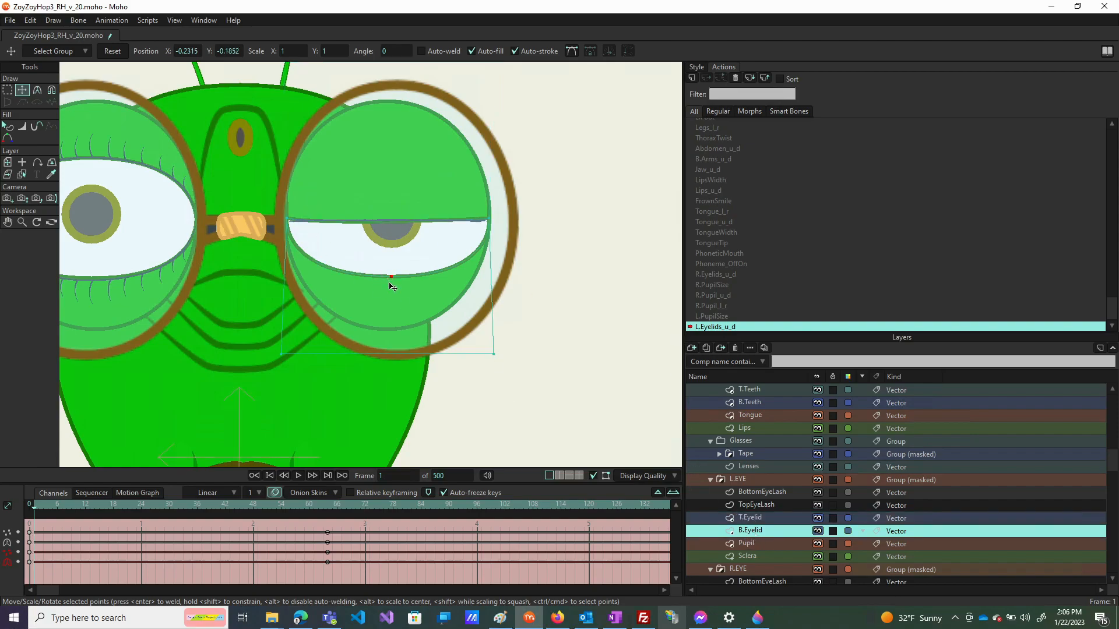
{"action": "left_click_drag", "start_coordinate": [391, 278], "coordinate": [384, 219]}
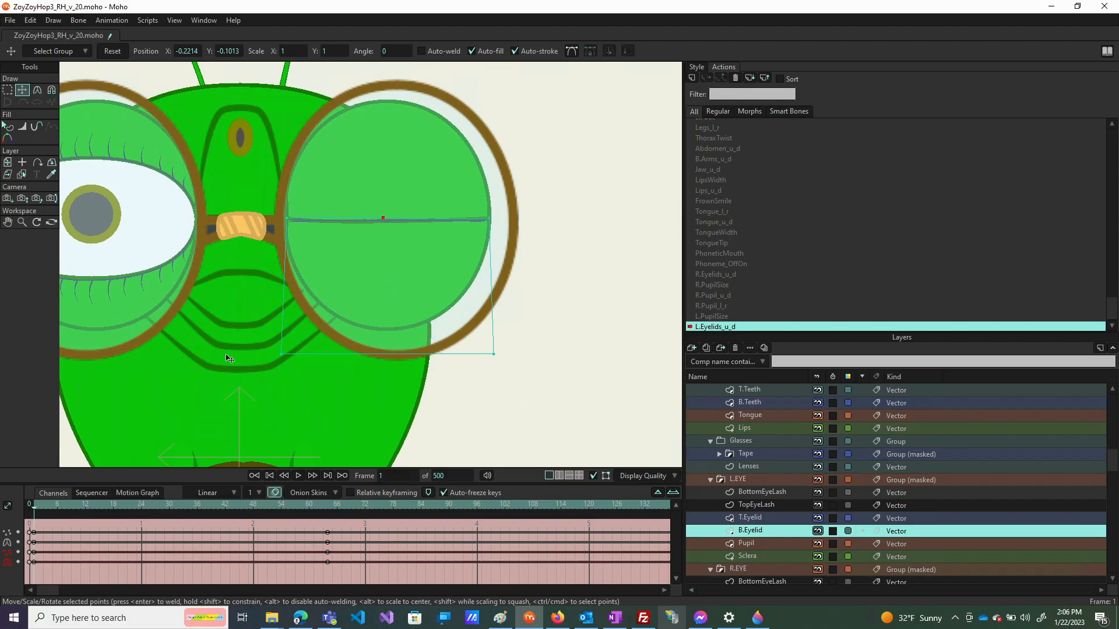
Select the ZoyZoyHop bone layer and switch from the L.Eyelids_u_d action back to the Mainline
{"action": "scroll", "coordinate": [229, 358], "scroll_direction": "down", "scroll_amount": 3}
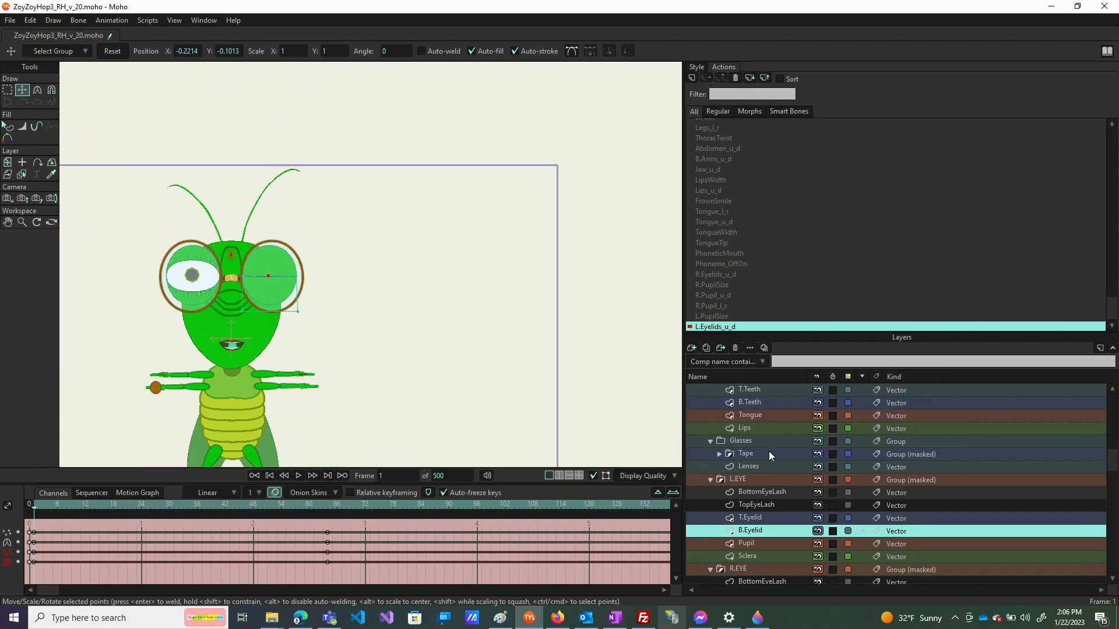
{"action": "scroll", "coordinate": [768, 451], "scroll_direction": "up", "scroll_amount": 3}
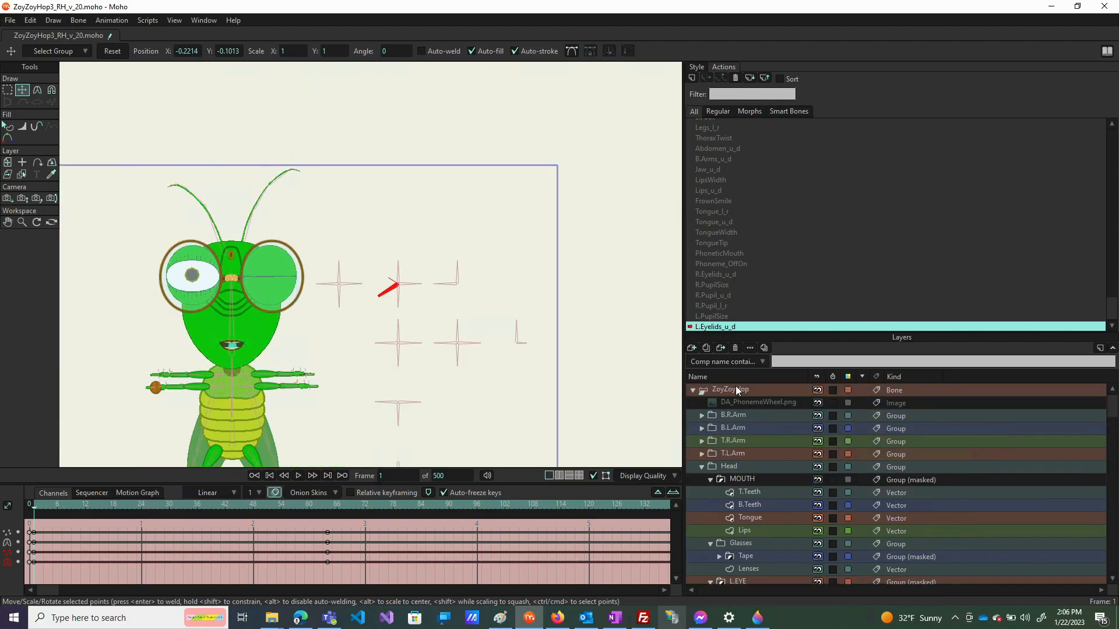
{"action": "double_click", "coordinate": [738, 391]}
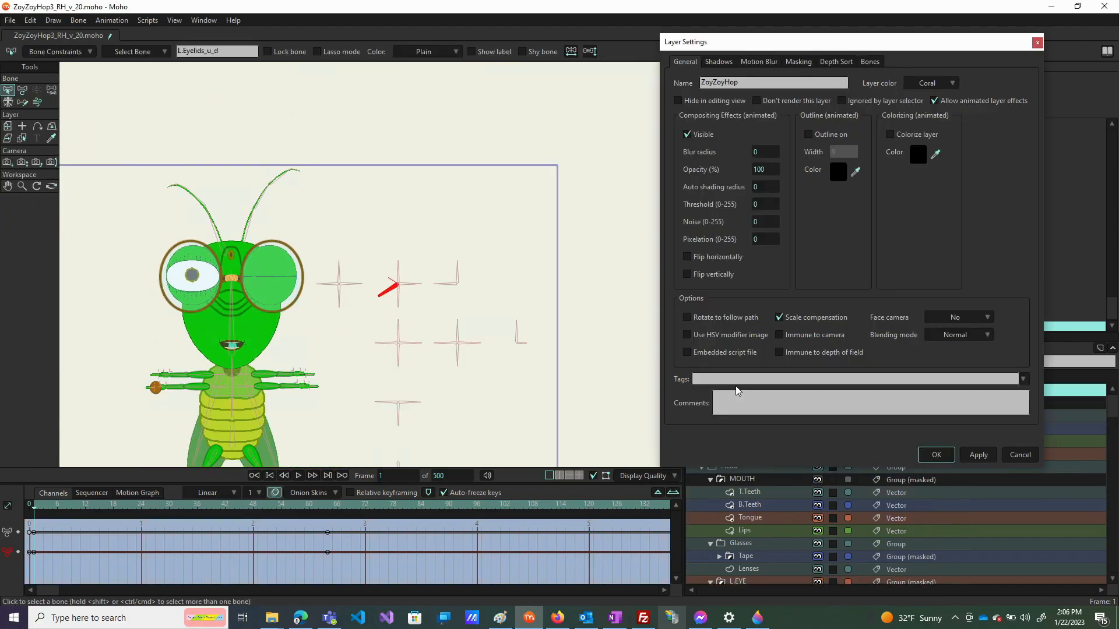
{"action": "left_click", "coordinate": [1037, 43]}
{"action": "scroll", "coordinate": [728, 127], "scroll_direction": "up", "scroll_amount": 8}
{"action": "left_click", "coordinate": [727, 127]}
{"action": "scroll", "coordinate": [728, 127], "scroll_direction": "up", "scroll_amount": 4}
{"action": "scroll", "coordinate": [726, 126], "scroll_direction": "up", "scroll_amount": 5}
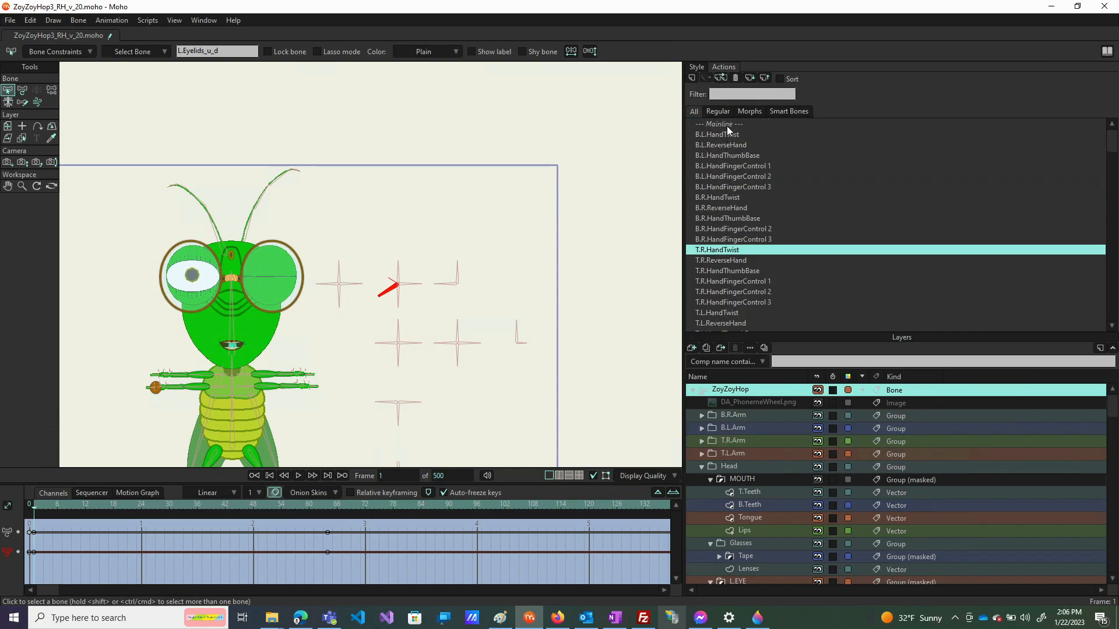
{"action": "left_click", "coordinate": [726, 124]}
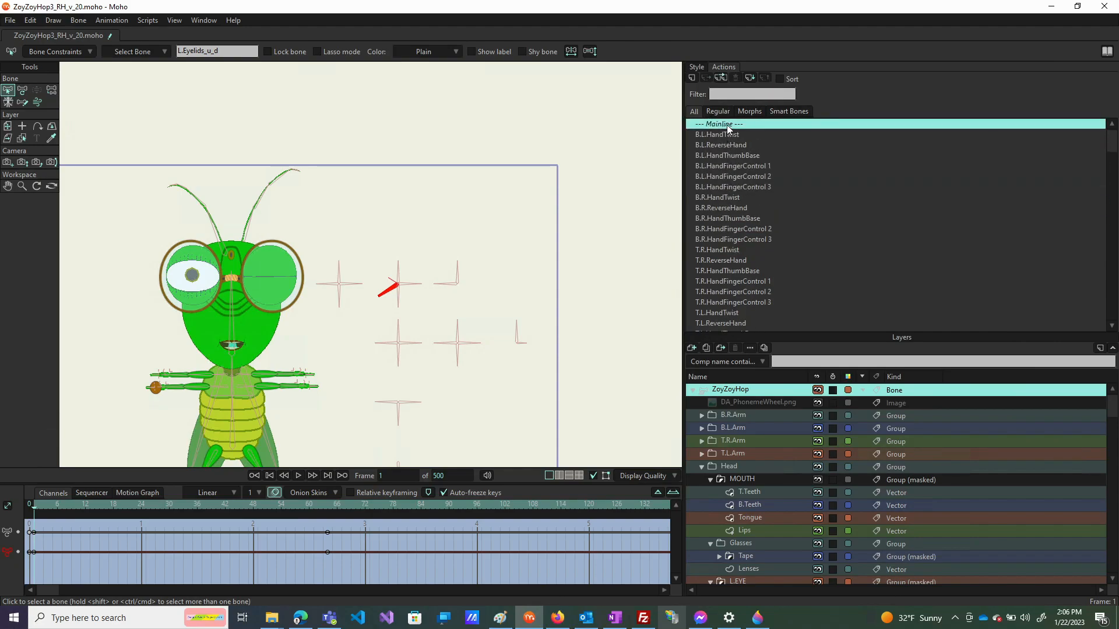
{"action": "double_click", "coordinate": [726, 125]}
Test the eyelid and pupil control bones on the Mainline at frames 0 and 1 with Manipulate Bones
{"action": "left_click", "coordinate": [51, 91]}
{"action": "left_click_drag", "start_coordinate": [383, 282], "coordinate": [388, 304]}
{"action": "key", "text": "ctrl+z"}
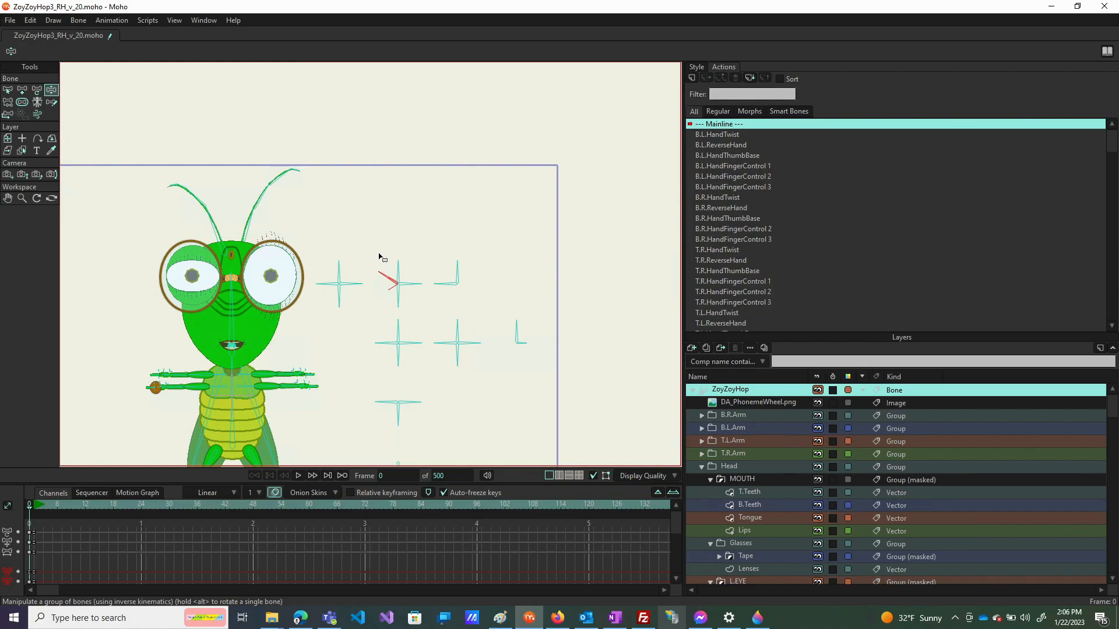
{"action": "key", "text": "ctrl+shift+z"}
{"action": "left_click_drag", "start_coordinate": [371, 298], "coordinate": [327, 253]}
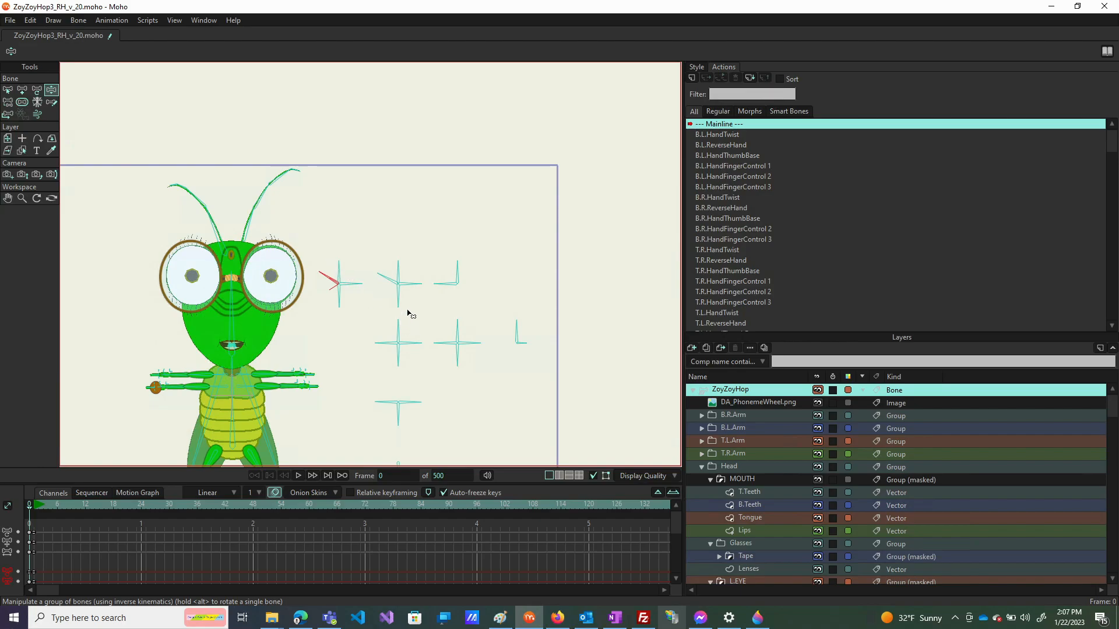
{"action": "left_click_drag", "start_coordinate": [399, 317], "coordinate": [427, 312]}
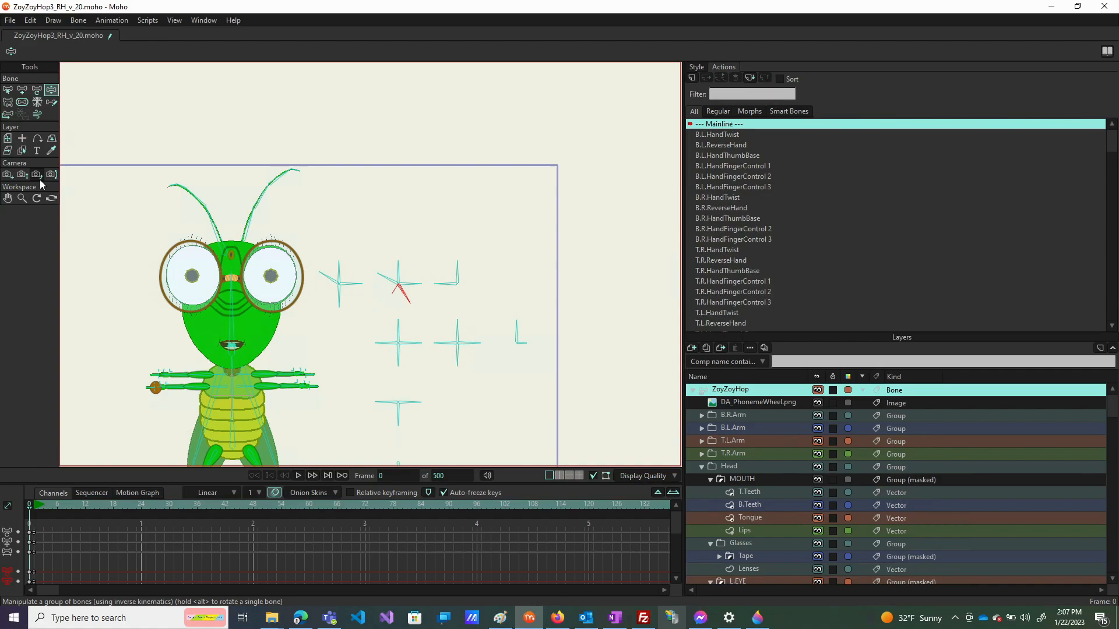
{"action": "left_click", "coordinate": [30, 506]}
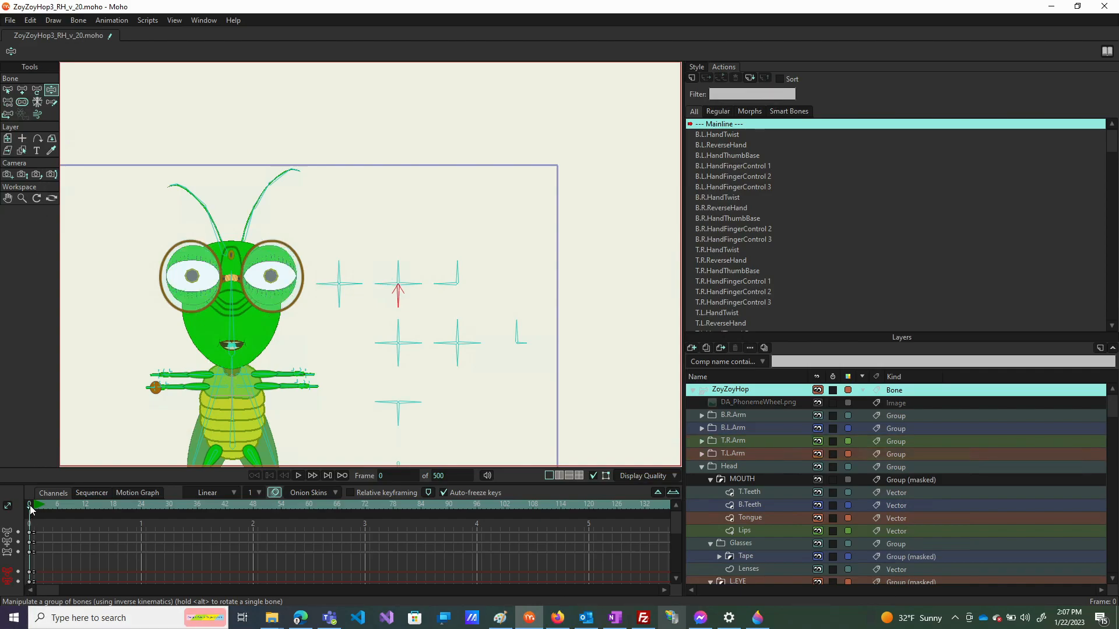
{"action": "left_click", "coordinate": [35, 509]}
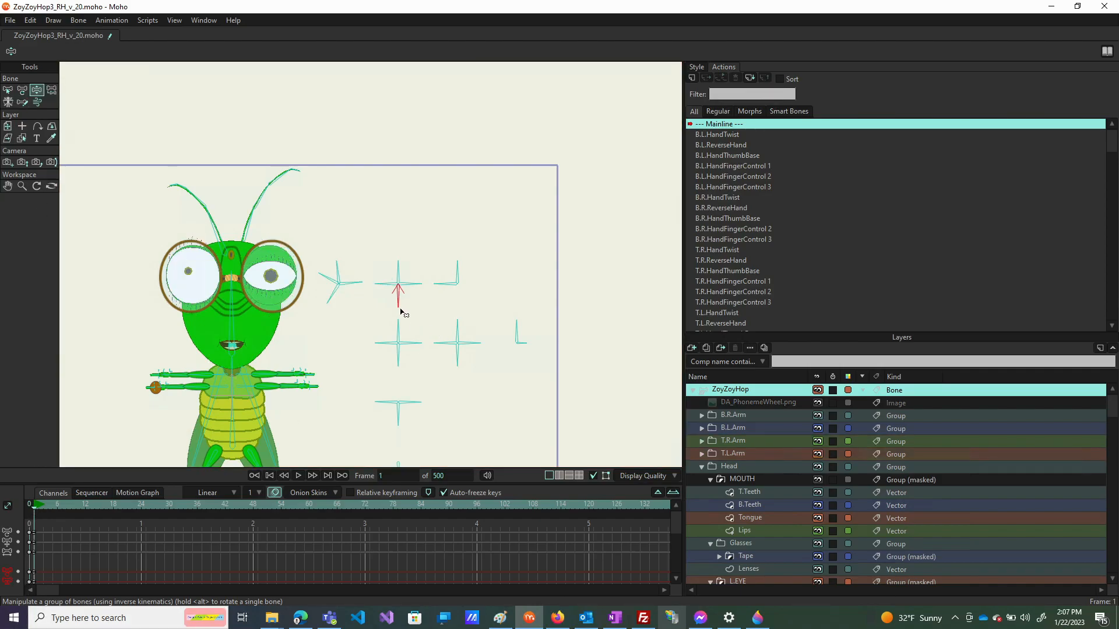
{"action": "left_click_drag", "start_coordinate": [398, 303], "coordinate": [340, 315]}
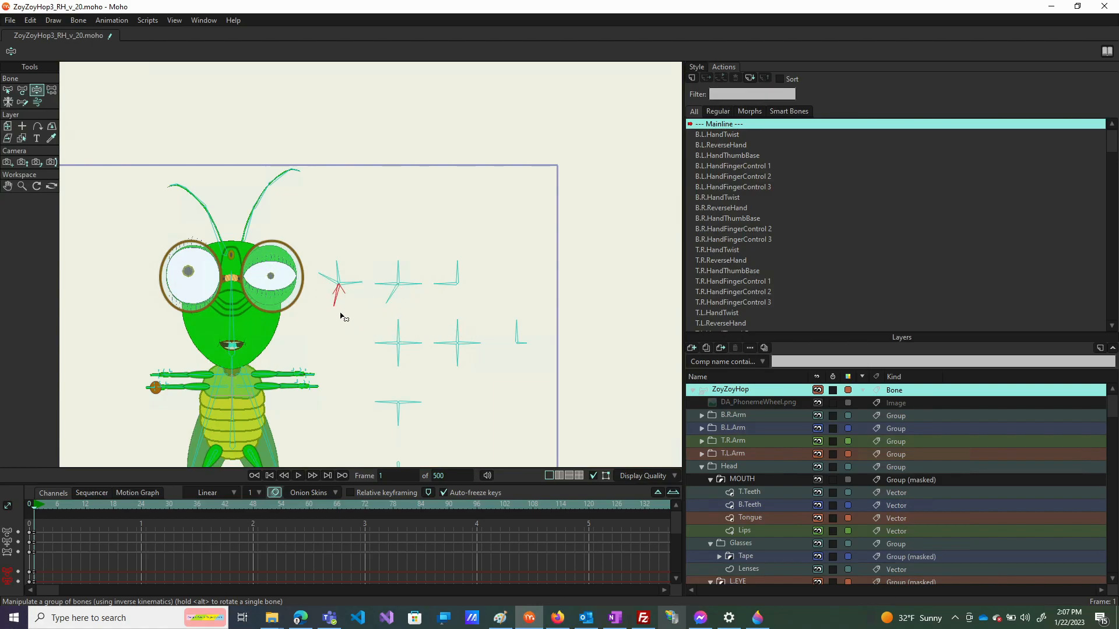
{"action": "left_click_drag", "start_coordinate": [406, 313], "coordinate": [408, 314]}
Delete the ZoyZoyHop layer's Mainline keyframes at frame 1 and return to frame 0
{"action": "left_click_drag", "start_coordinate": [50, 536], "coordinate": [2, 612]}
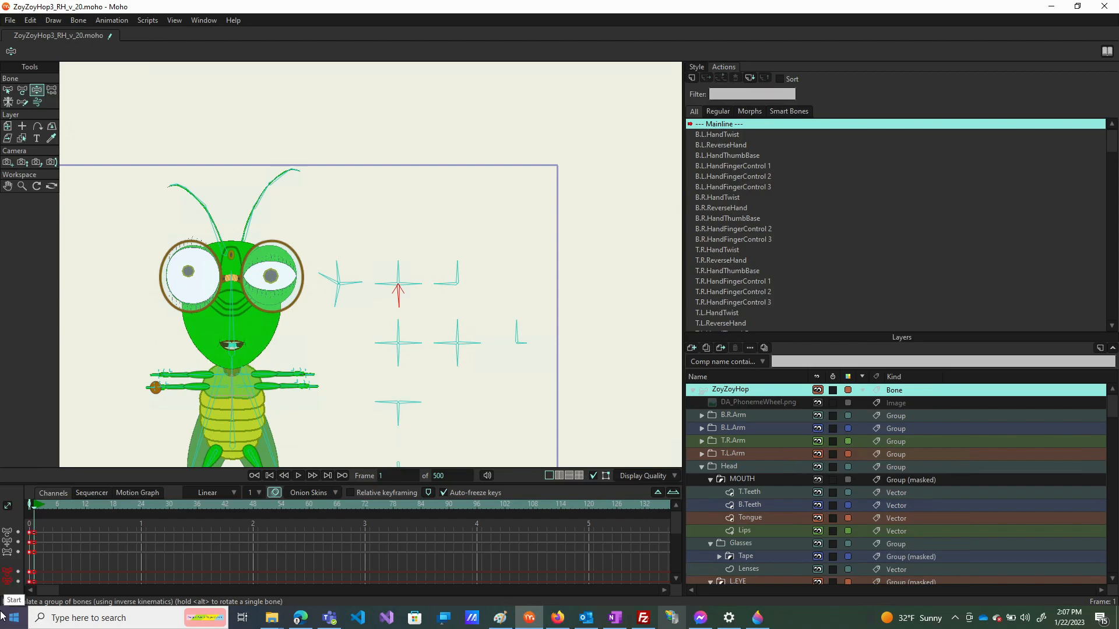
{"action": "key", "text": "Delete"}
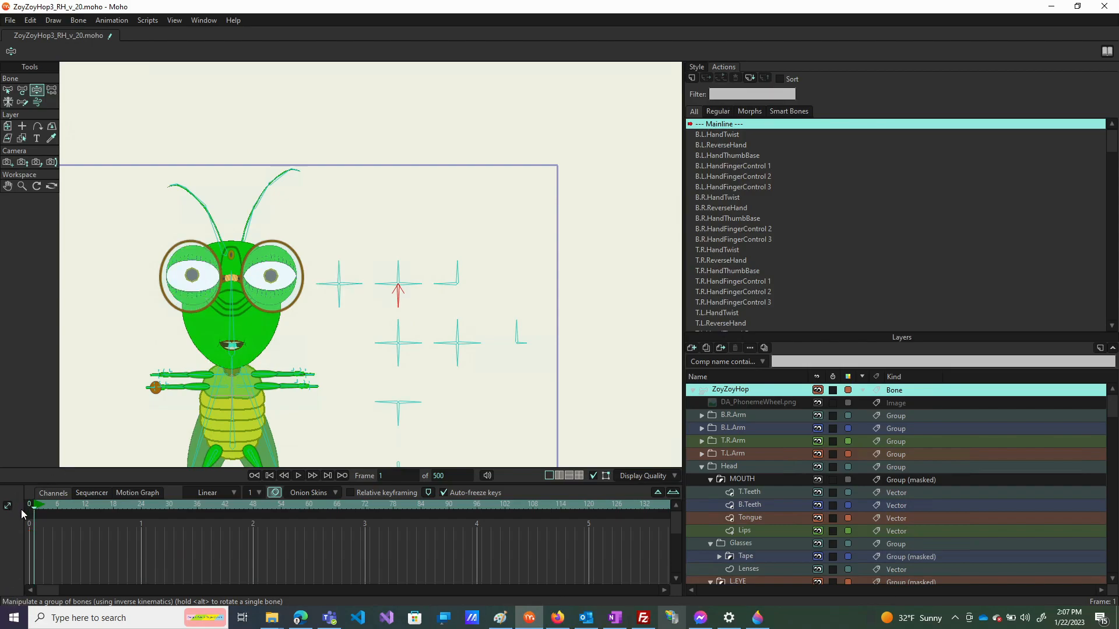
{"action": "left_click", "coordinate": [26, 508]}
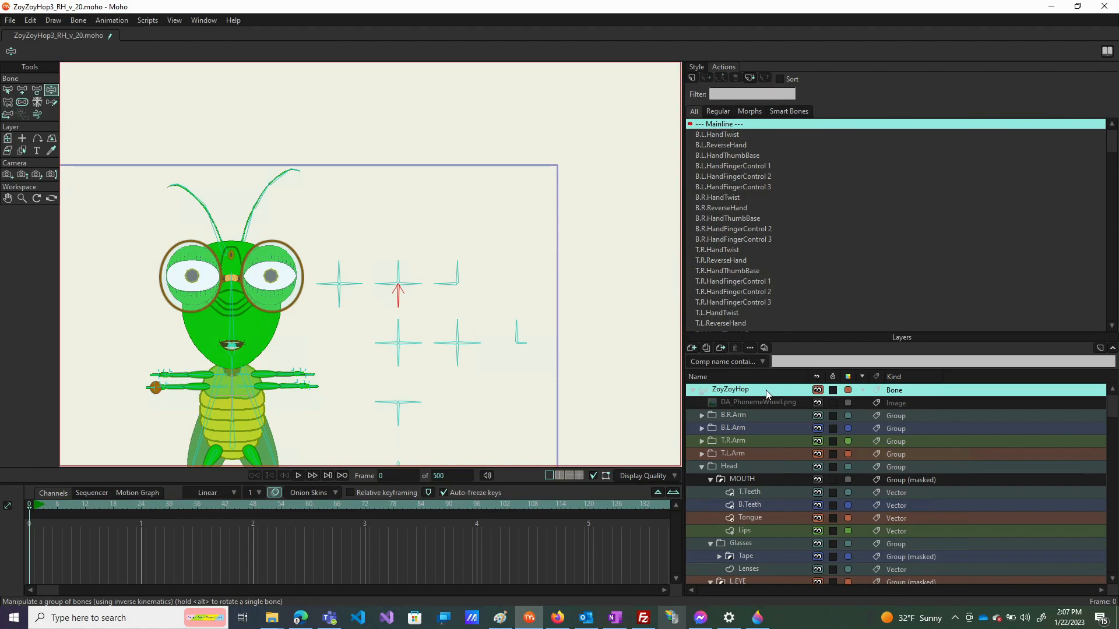
Select the L.Pupil_u_d bone and create a smart bone action of the same name for it
{"action": "left_click", "coordinate": [13, 92]}
{"action": "left_click", "coordinate": [414, 286]}
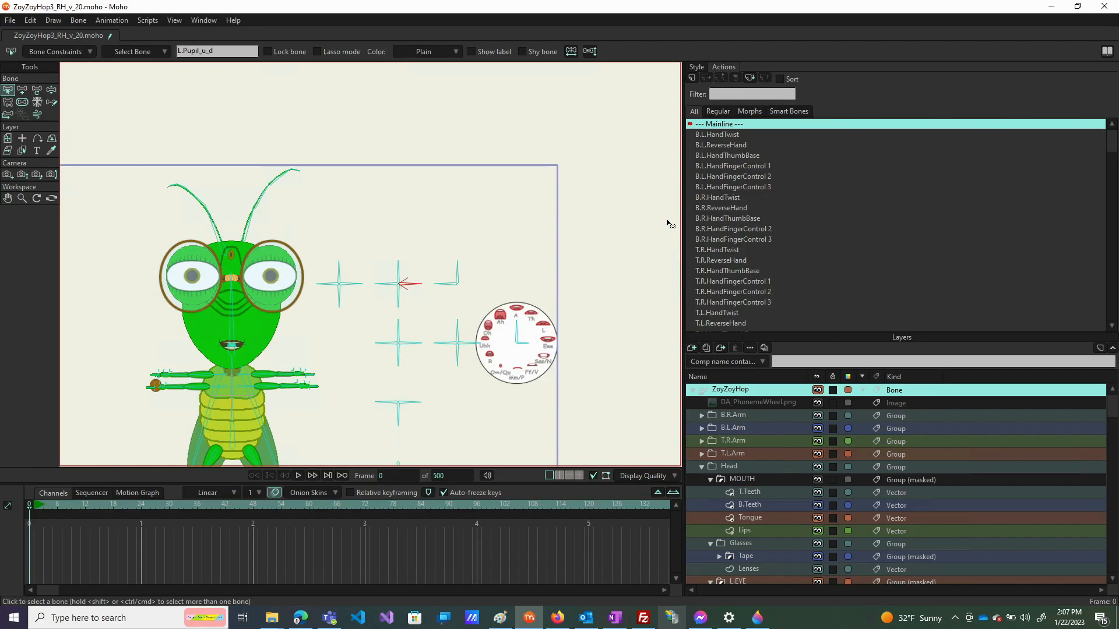
{"action": "left_click", "coordinate": [690, 78]}
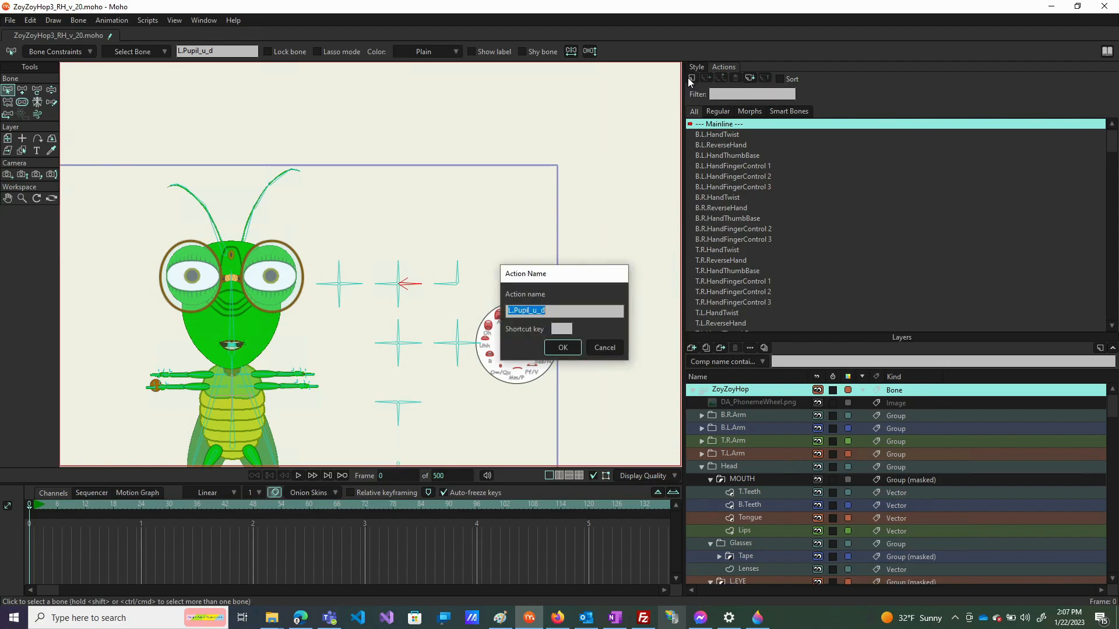
{"action": "left_click", "coordinate": [560, 347]}
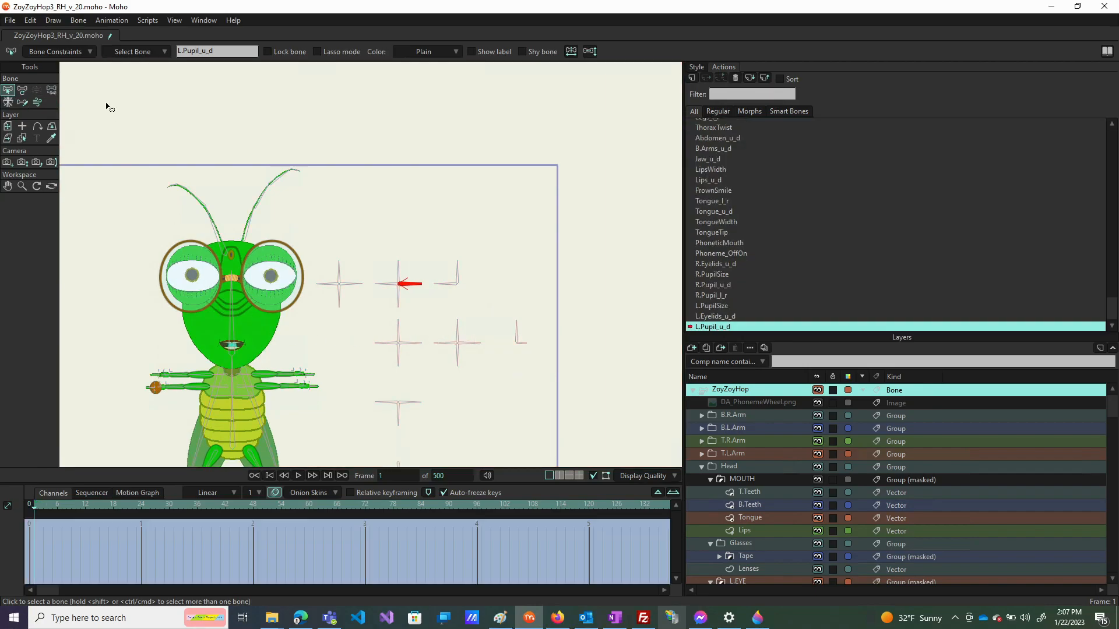
Rotate the L.Pupil_u_d control bone to its lower limit of -32 at frame 1 and its upper limit of 32 at frame 64
{"action": "left_click", "coordinate": [23, 91]}
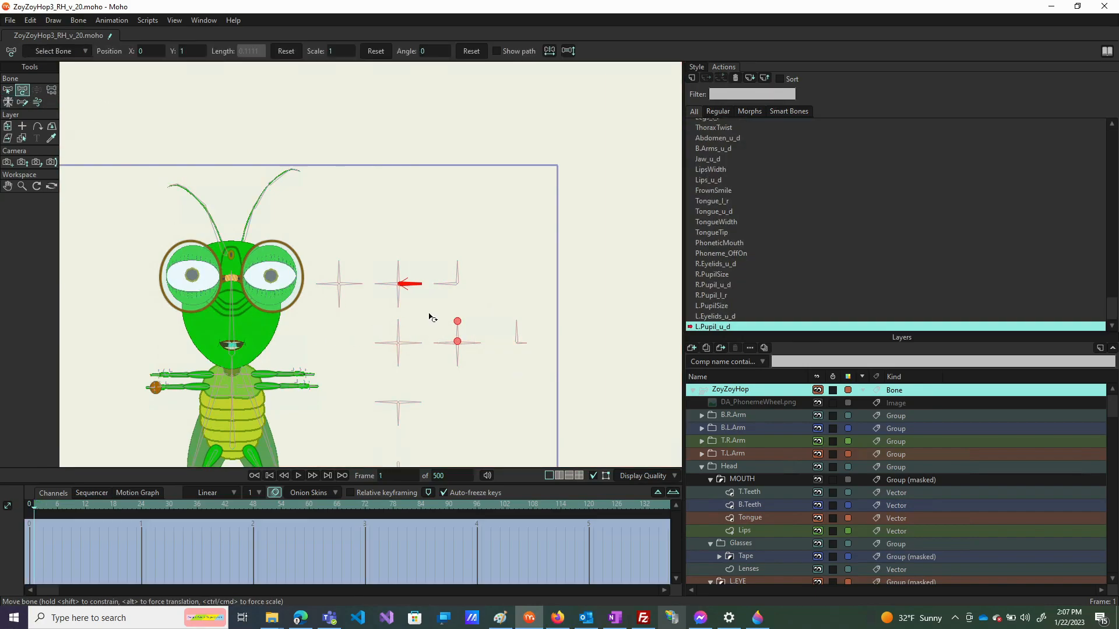
{"action": "left_click_drag", "start_coordinate": [413, 305], "coordinate": [408, 318]}
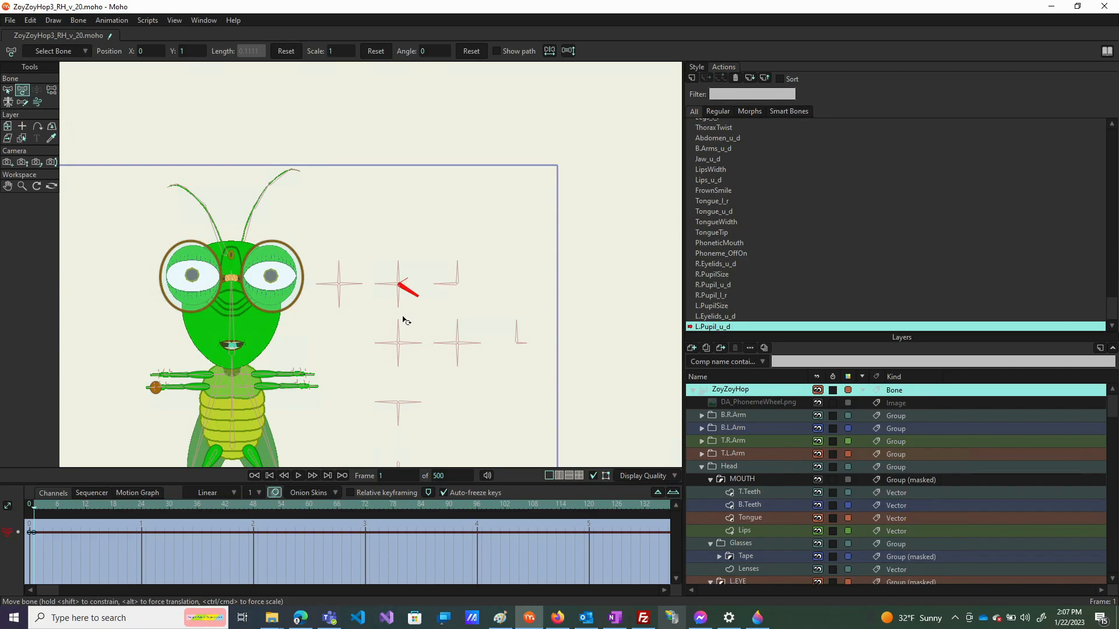
{"action": "left_click", "coordinate": [326, 508]}
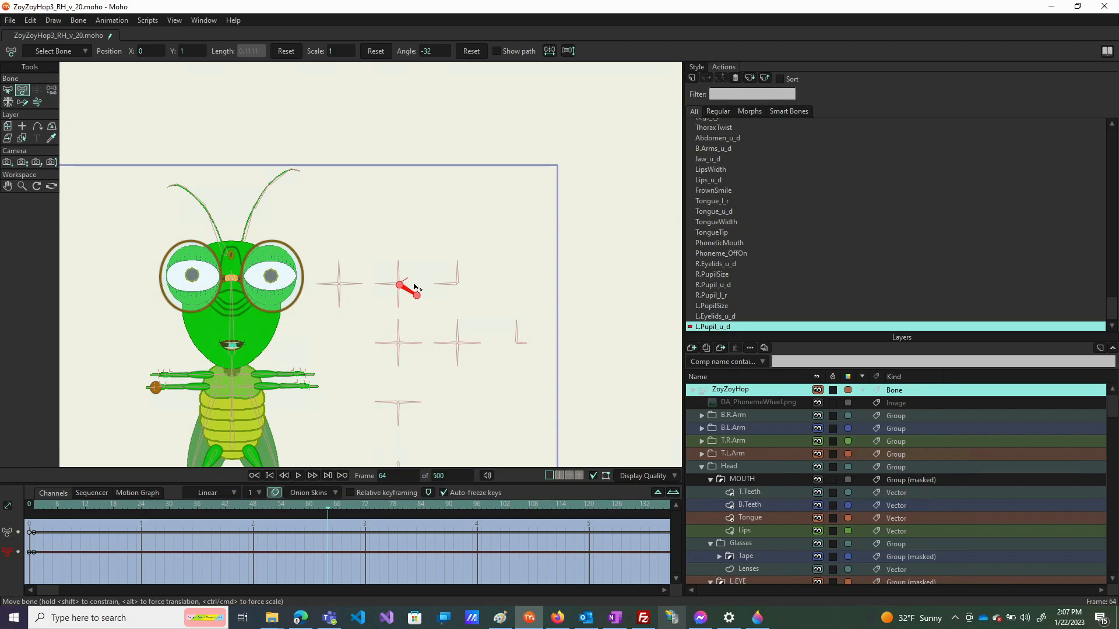
{"action": "left_click_drag", "start_coordinate": [411, 294], "coordinate": [419, 271]}
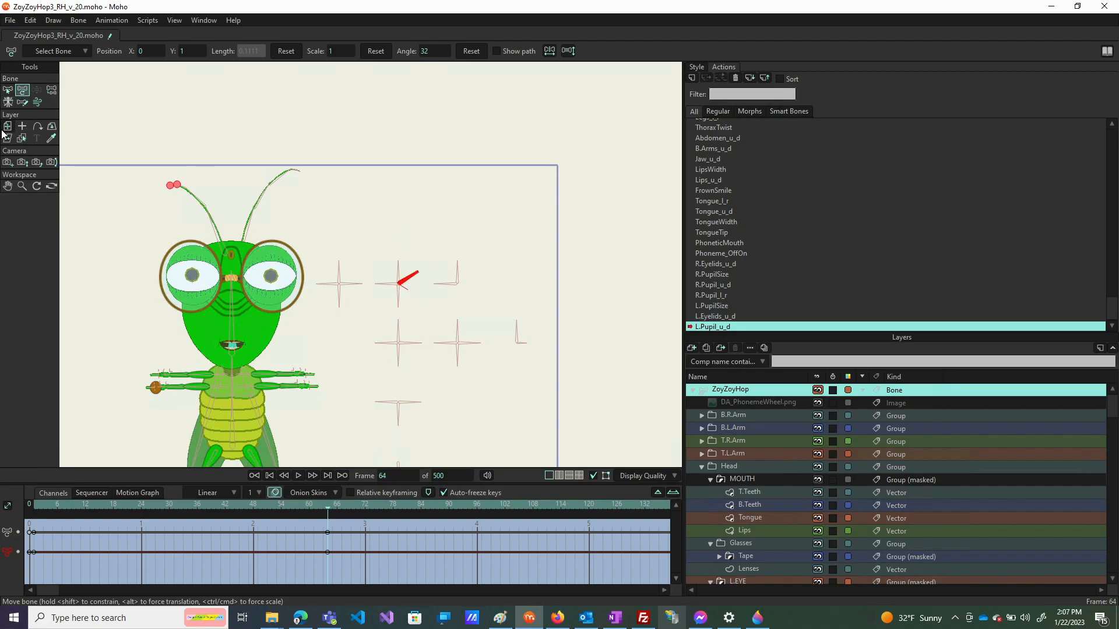
At frame 64, move the L.EYE group's Pupil layer straight up out of the eye opening, to about Y 0.1616
{"action": "left_click", "coordinate": [7, 125]}
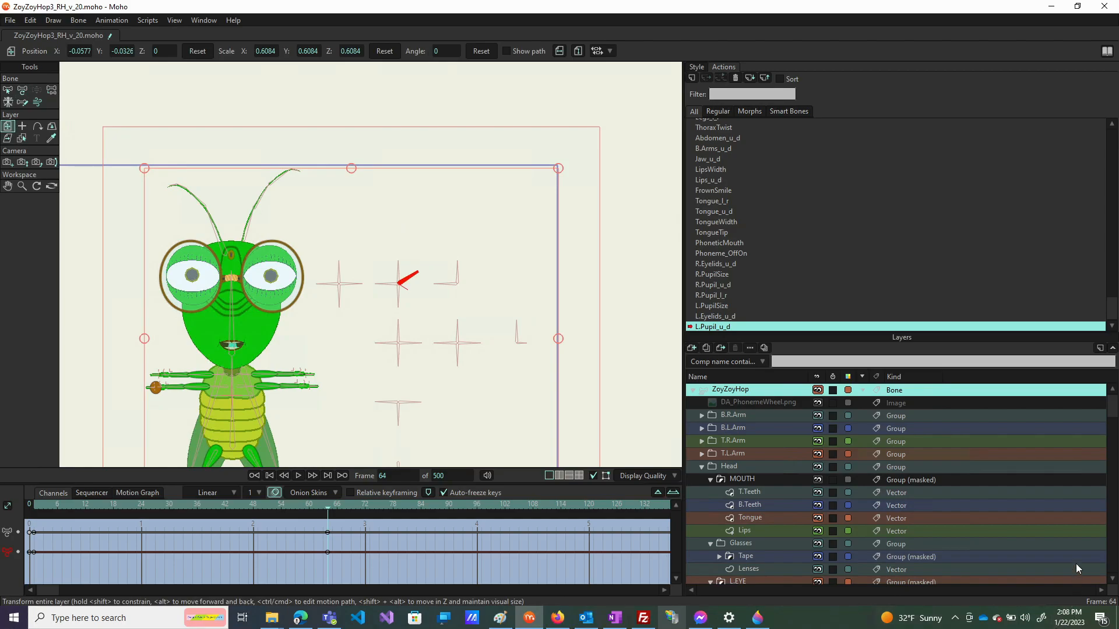
{"action": "scroll", "coordinate": [743, 548], "scroll_direction": "down", "scroll_amount": 4}
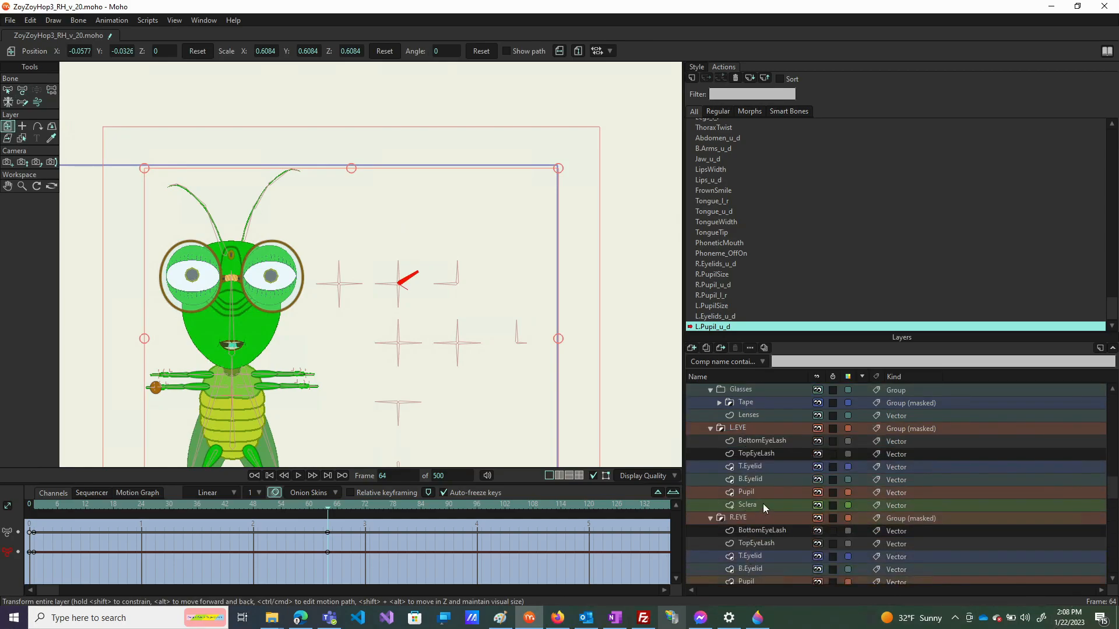
{"action": "left_click", "coordinate": [766, 494]}
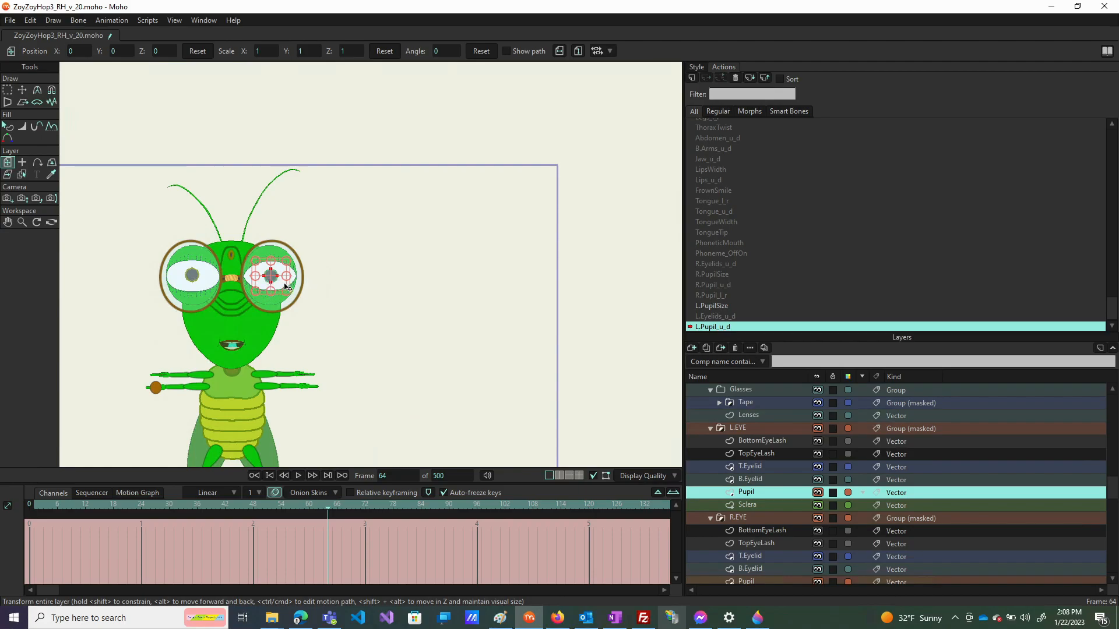
{"action": "left_click_drag", "start_coordinate": [278, 284], "coordinate": [278, 255]}
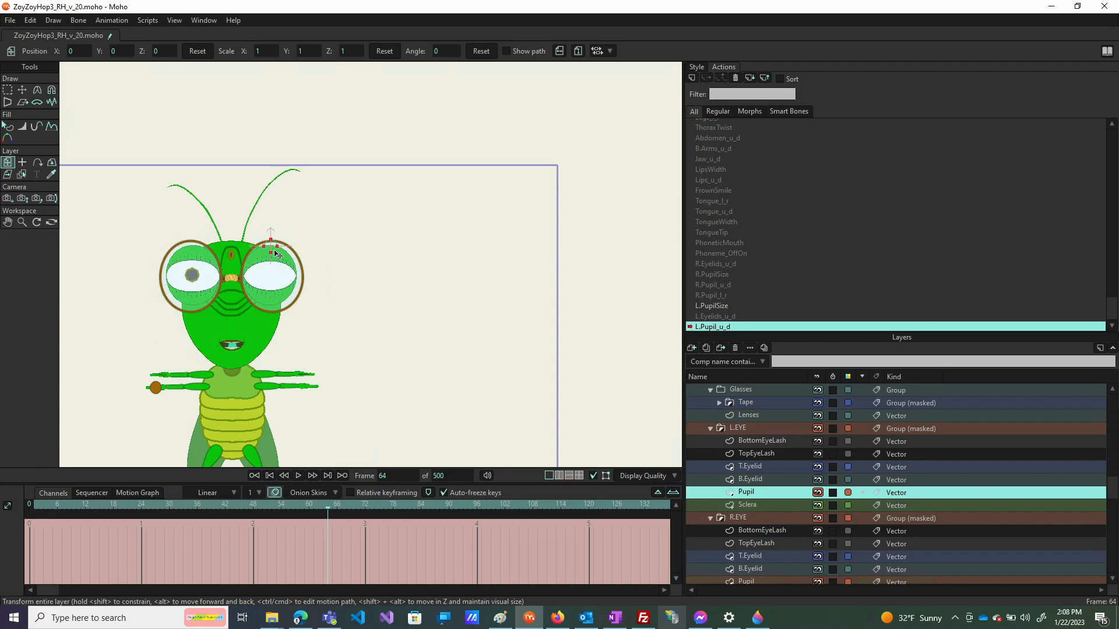
{"action": "left_click_drag", "start_coordinate": [278, 255], "coordinate": [278, 255]}
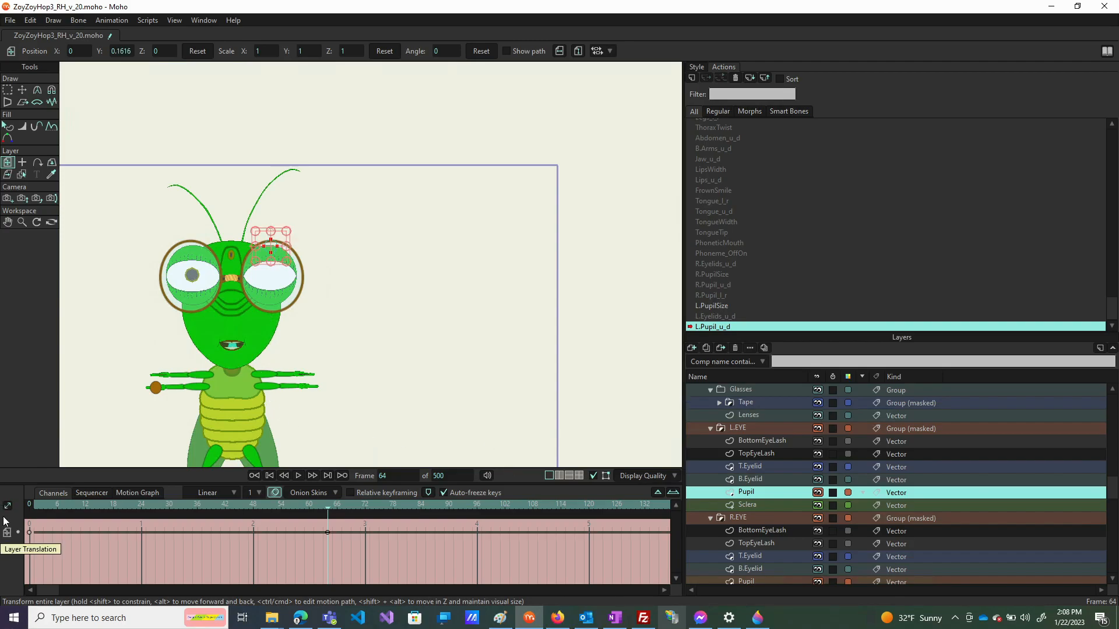
At frame 1, move the left Pupil layer straight down below the eye opening, to about Y -0.1552
{"action": "left_click", "coordinate": [35, 506]}
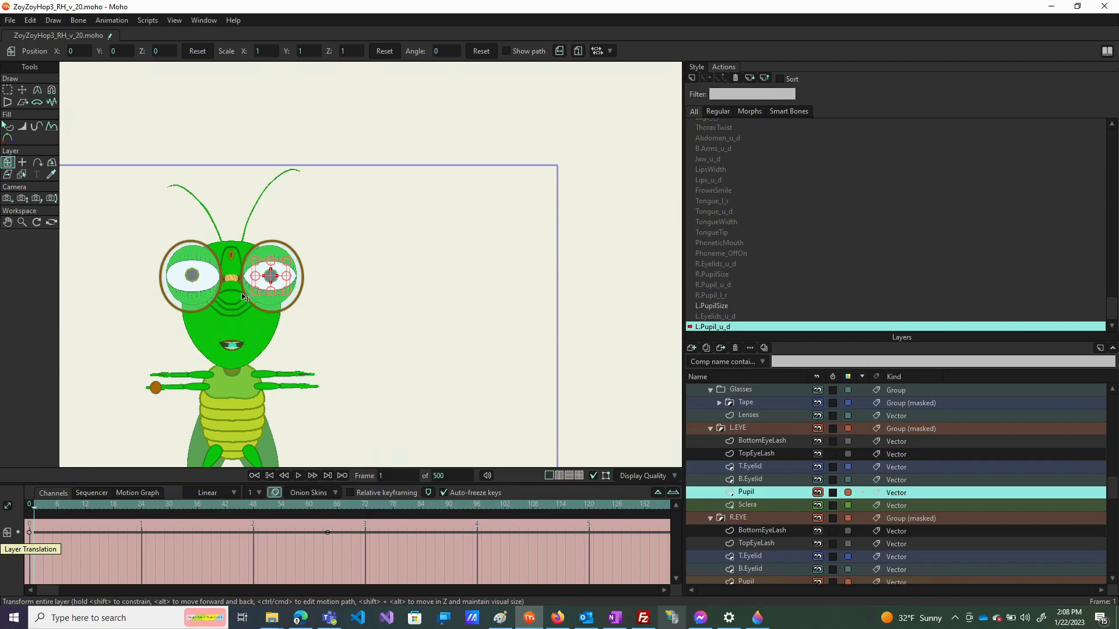
{"action": "left_click_drag", "start_coordinate": [285, 287], "coordinate": [281, 316]}
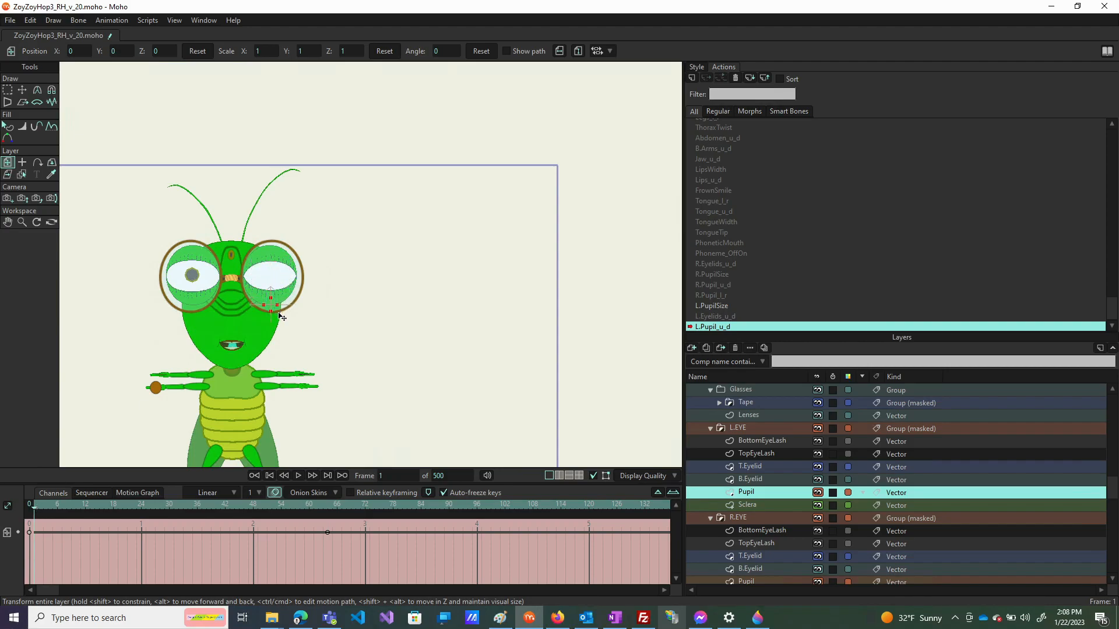
{"action": "left_click_drag", "start_coordinate": [281, 315], "coordinate": [282, 305]}
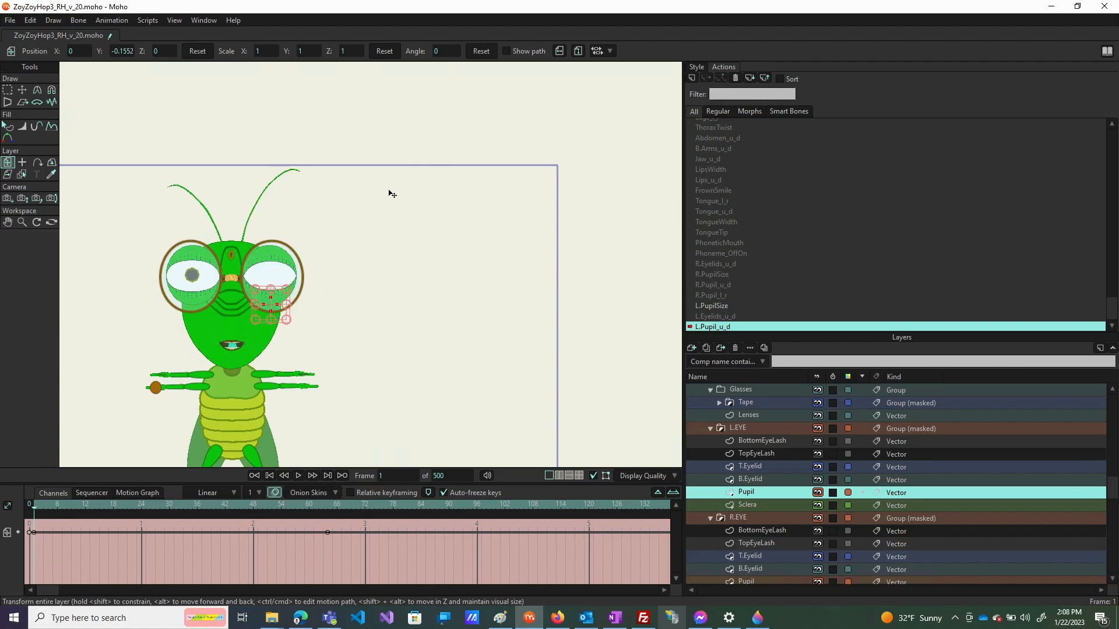
Key the left Pupil layer's neutral pose at frame 32 by resetting its position, scale and angle
{"action": "scroll", "coordinate": [790, 408], "scroll_direction": "up", "scroll_amount": 4}
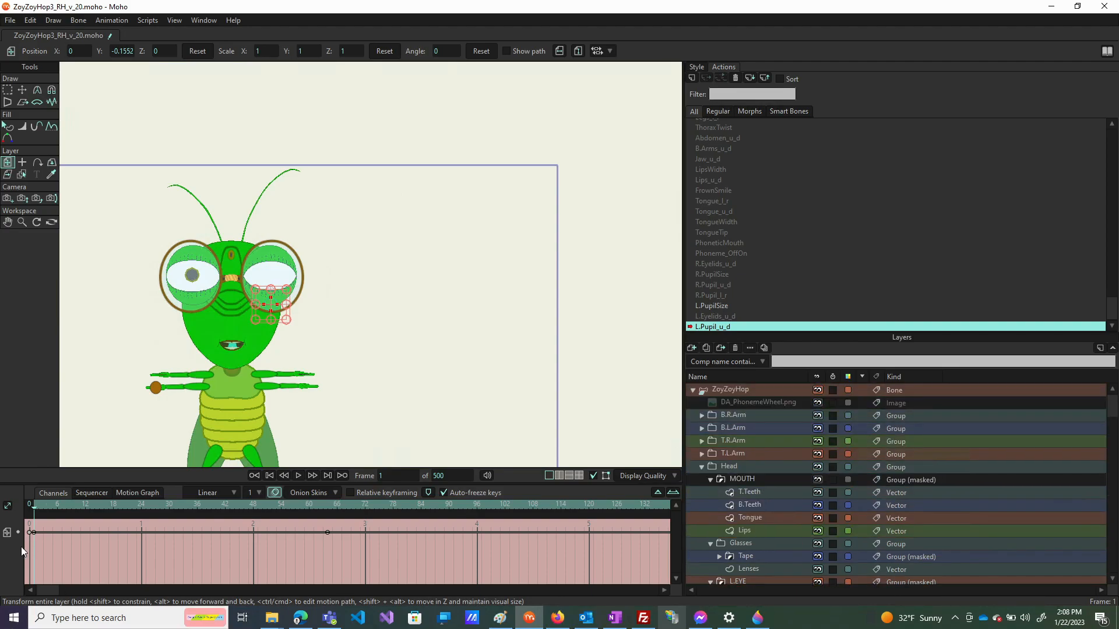
{"action": "left_click", "coordinate": [180, 505]}
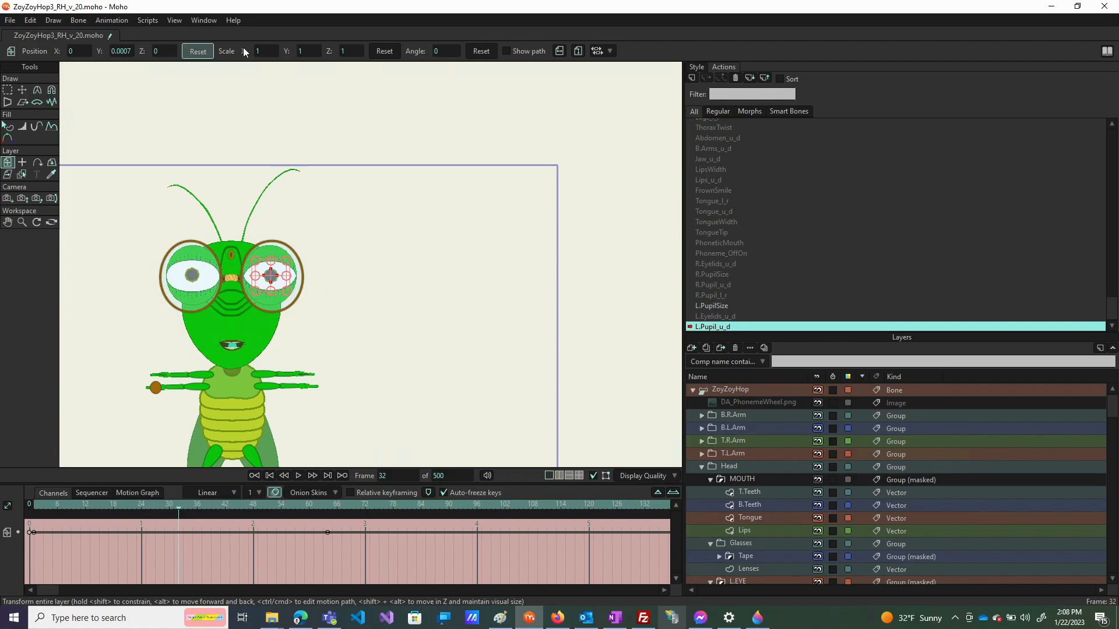
{"action": "left_click", "coordinate": [379, 51]}
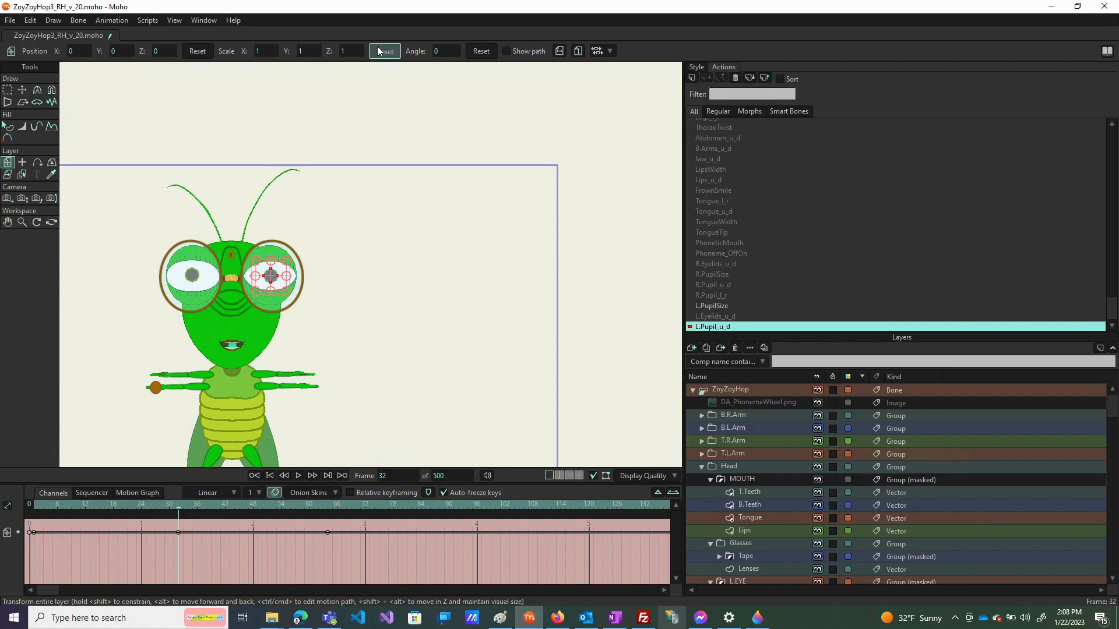
{"action": "left_click", "coordinate": [488, 52]}
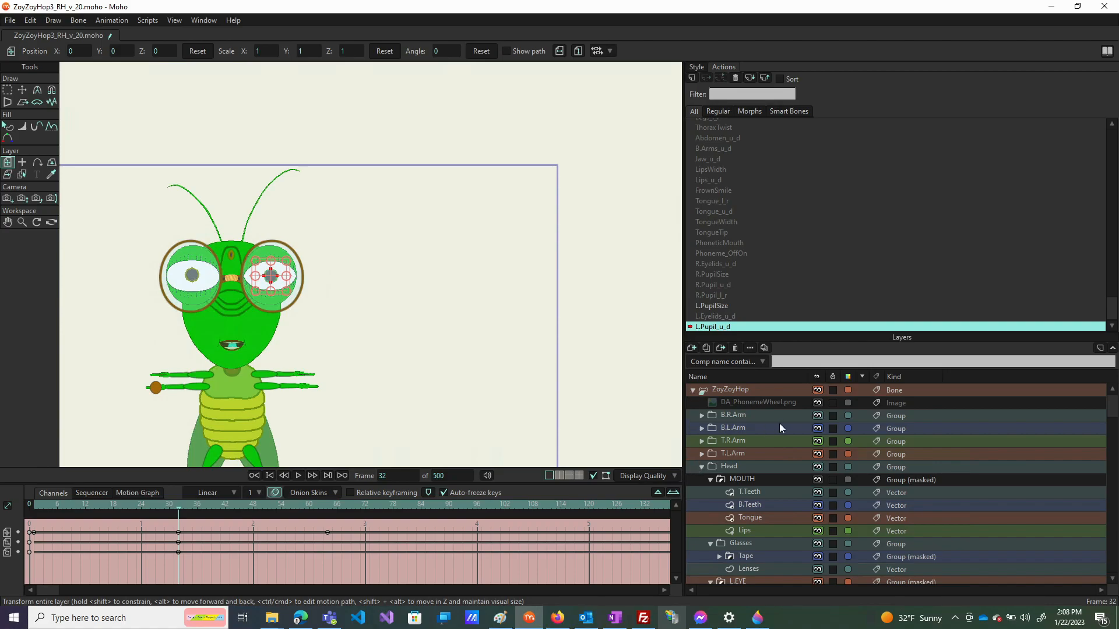
On the ZoyZoyHop bone layer, select the L.Pupil_l_r bone and create a smart bone action of the same name
{"action": "double_click", "coordinate": [754, 390]}
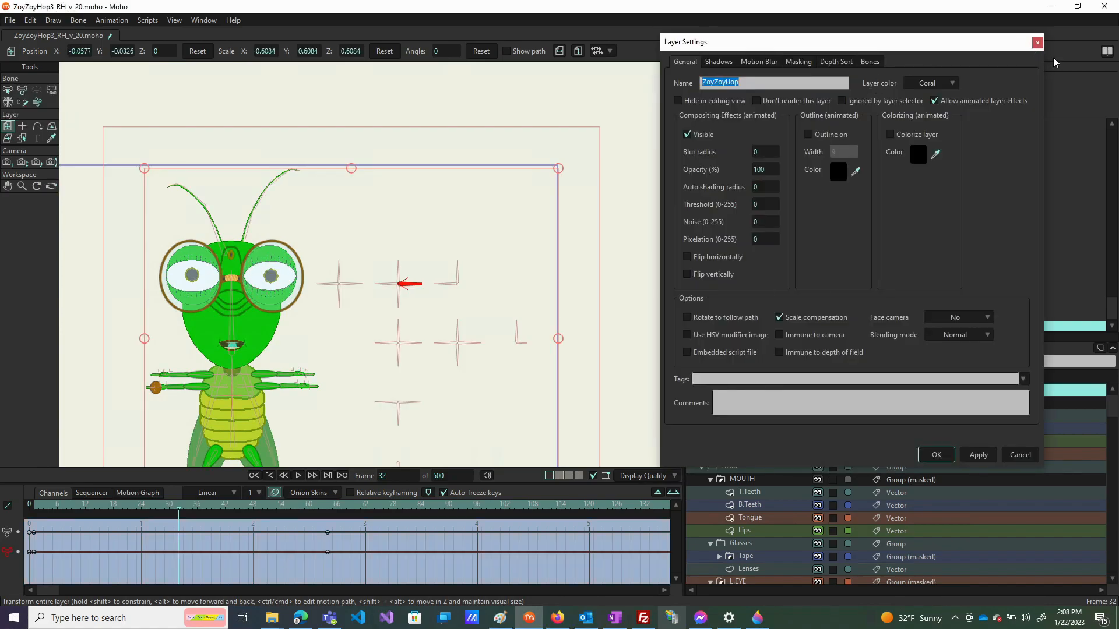
{"action": "left_click", "coordinate": [1037, 42]}
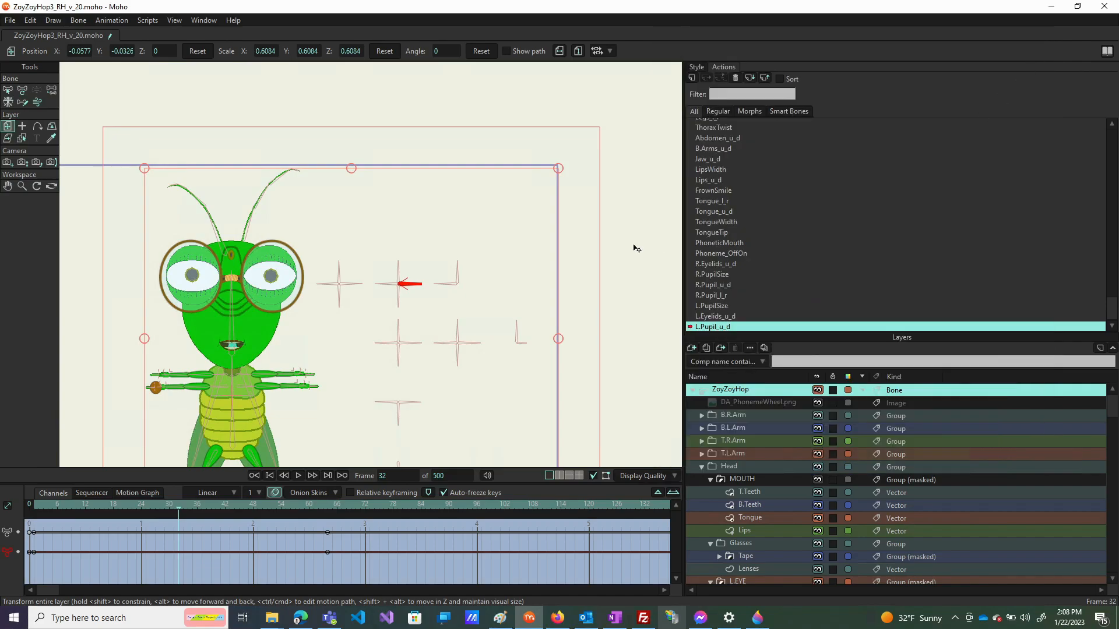
{"action": "left_click", "coordinate": [401, 276]}
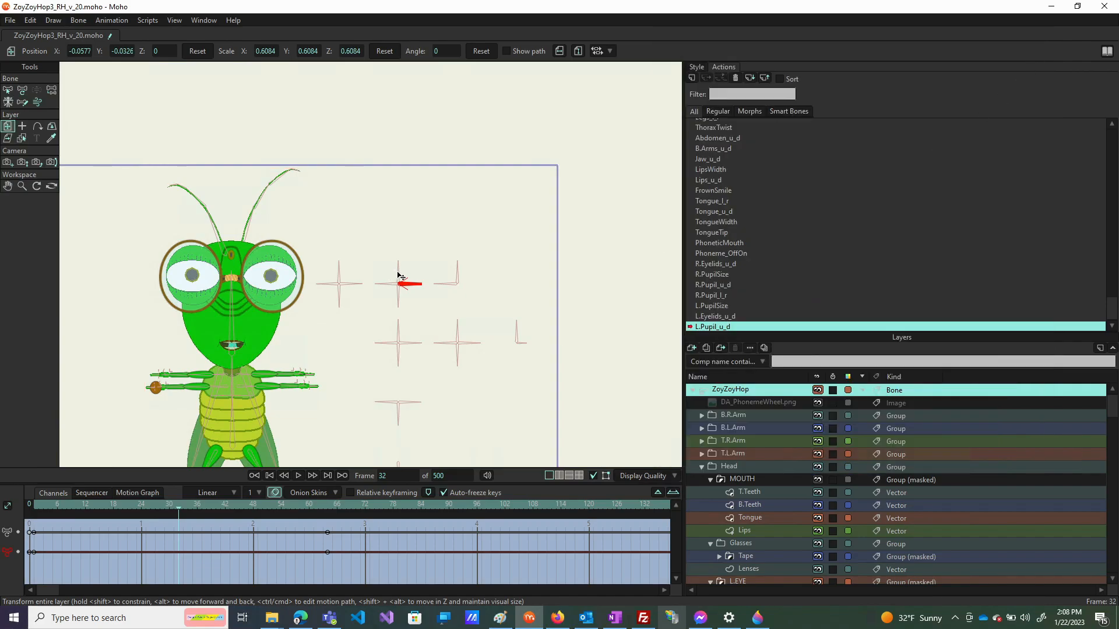
{"action": "left_click", "coordinate": [8, 90]}
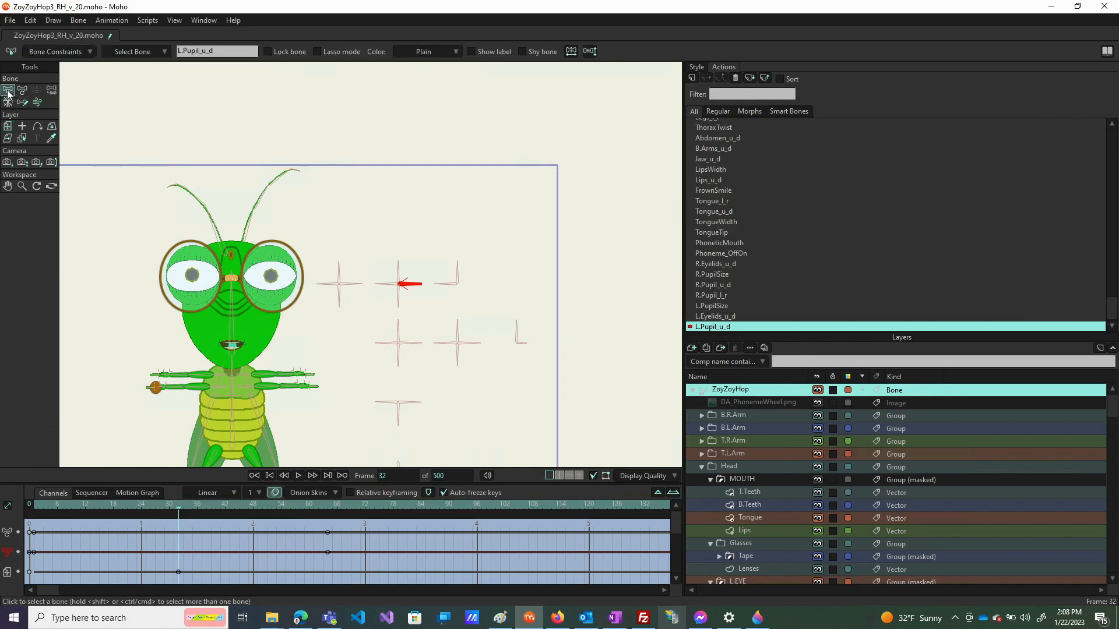
{"action": "left_click", "coordinate": [401, 272]}
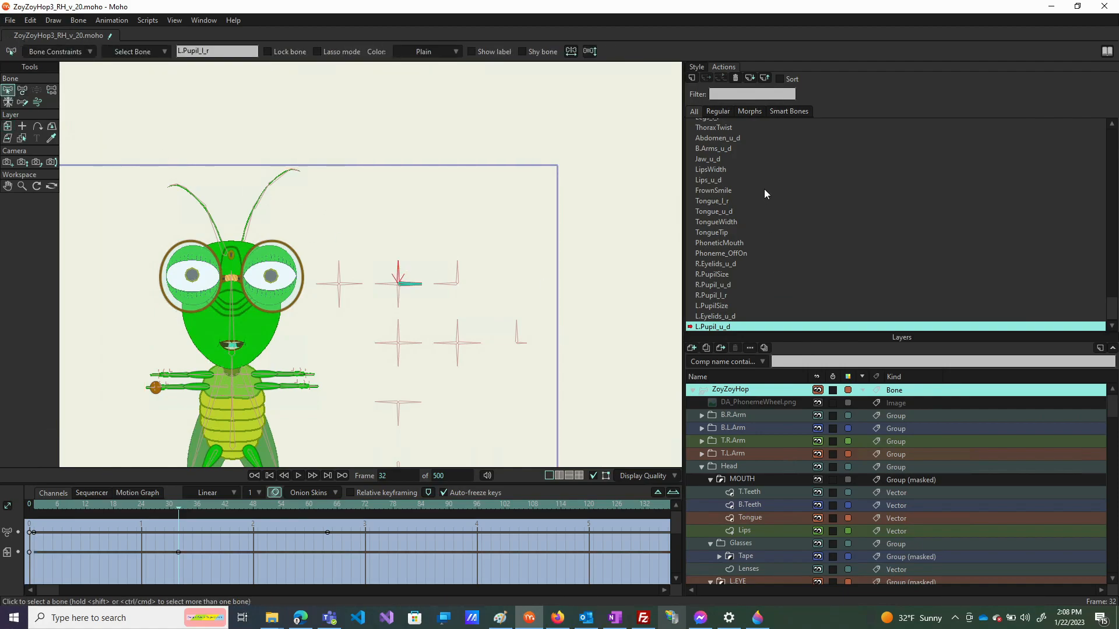
{"action": "scroll", "coordinate": [758, 174], "scroll_direction": "up", "scroll_amount": 1}
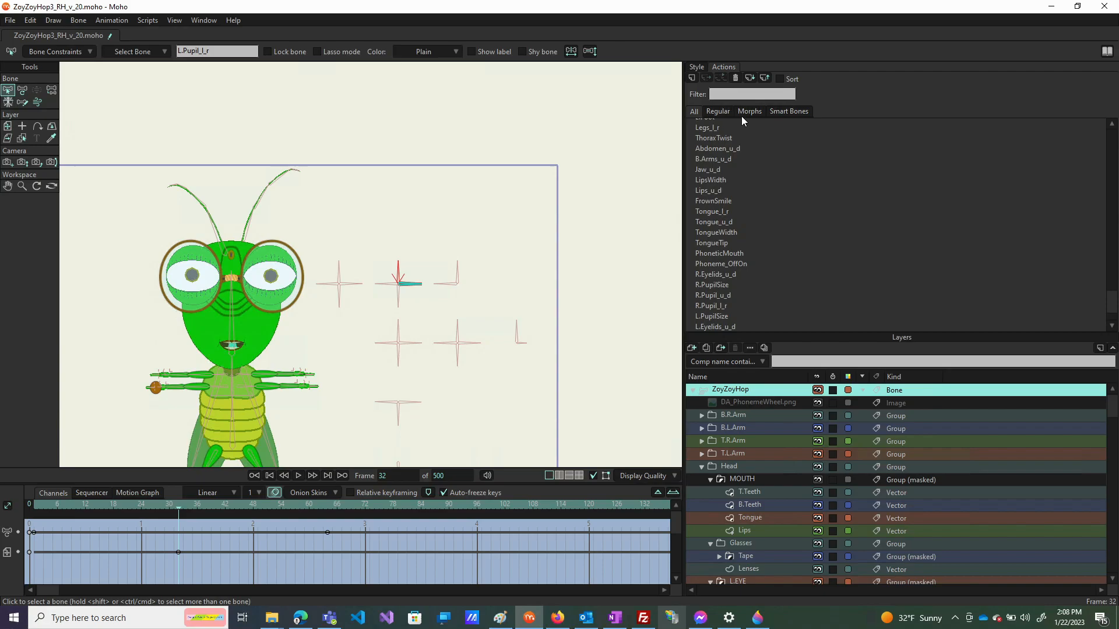
{"action": "left_click", "coordinate": [691, 78]}
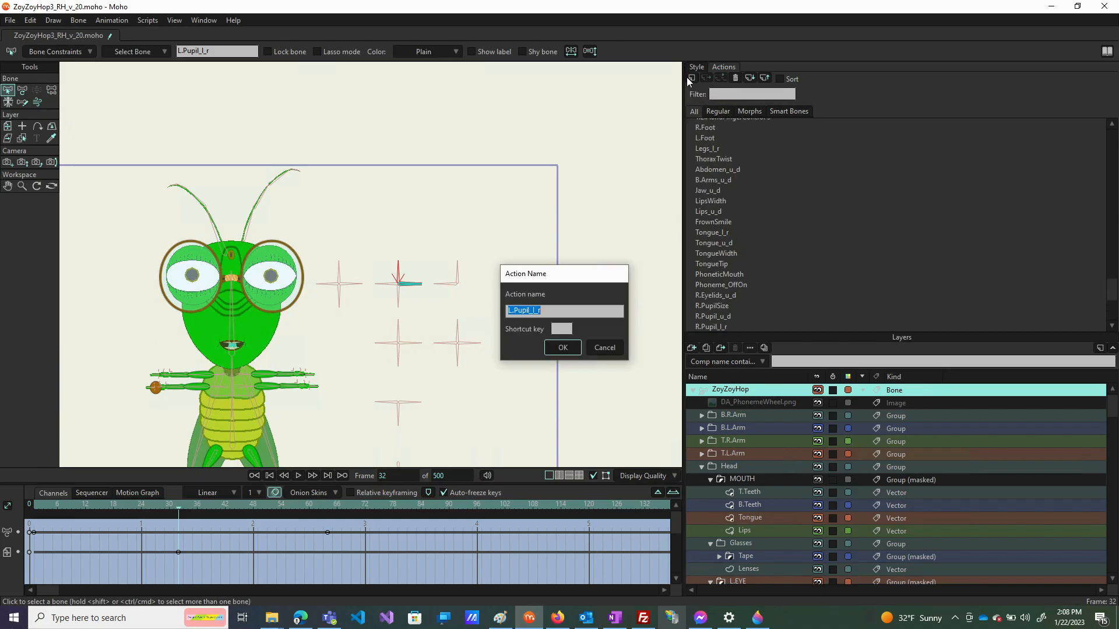
{"action": "left_click", "coordinate": [563, 349]}
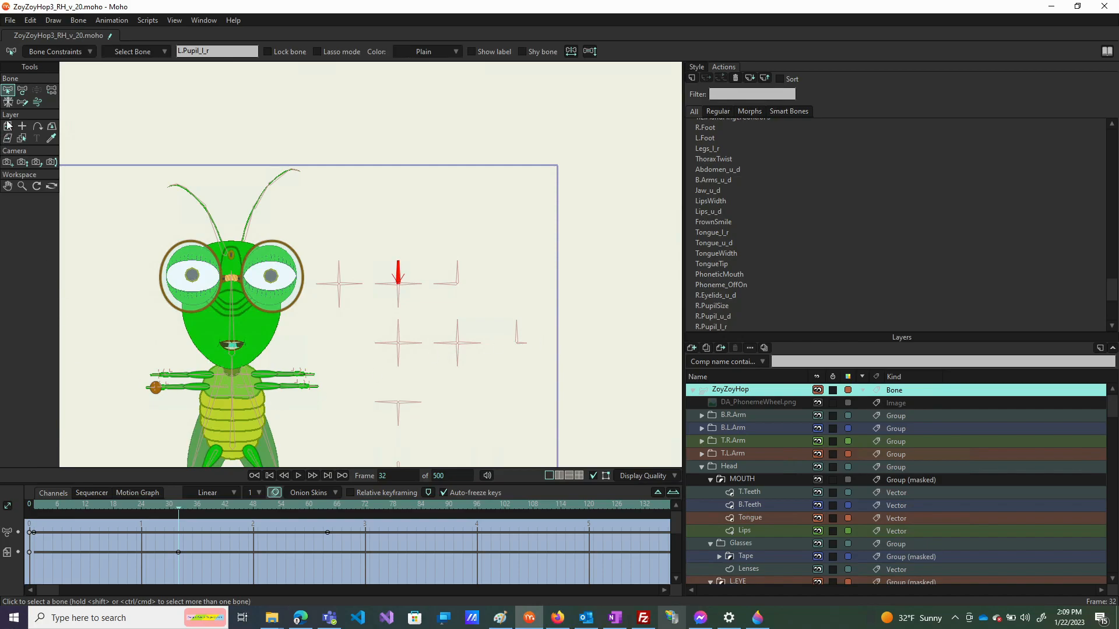
Rotate the L.Pupil_l_r control bone to its angle limits of 122 at frame 1 and 58 at frame 64
{"action": "left_click", "coordinate": [22, 91]}
{"action": "left_click_drag", "start_coordinate": [400, 267], "coordinate": [299, 536]}
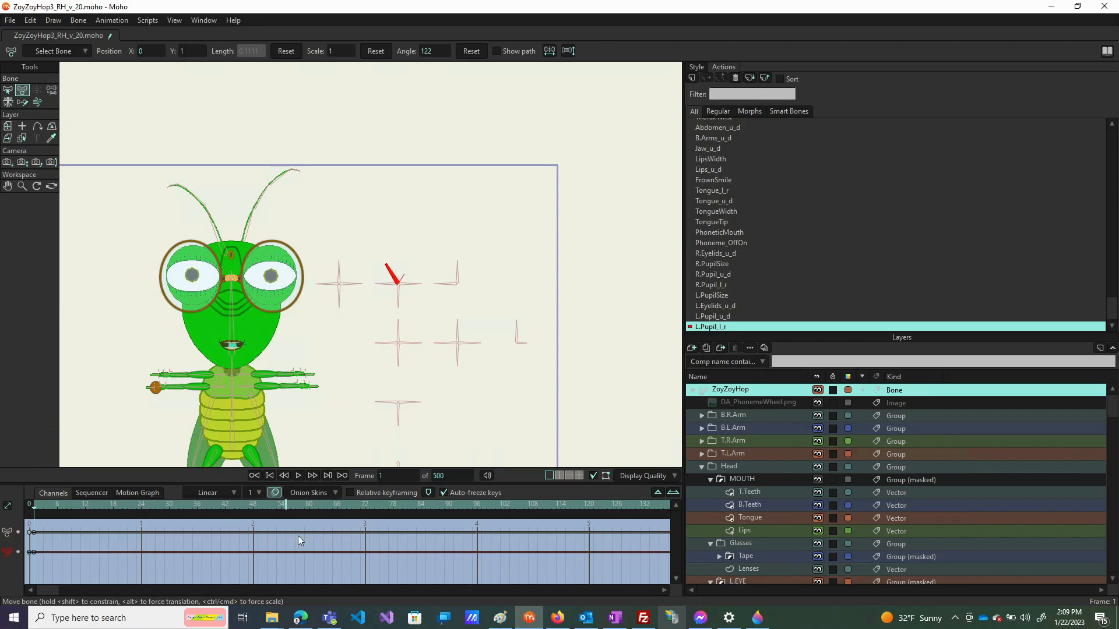
{"action": "left_click", "coordinate": [331, 502]}
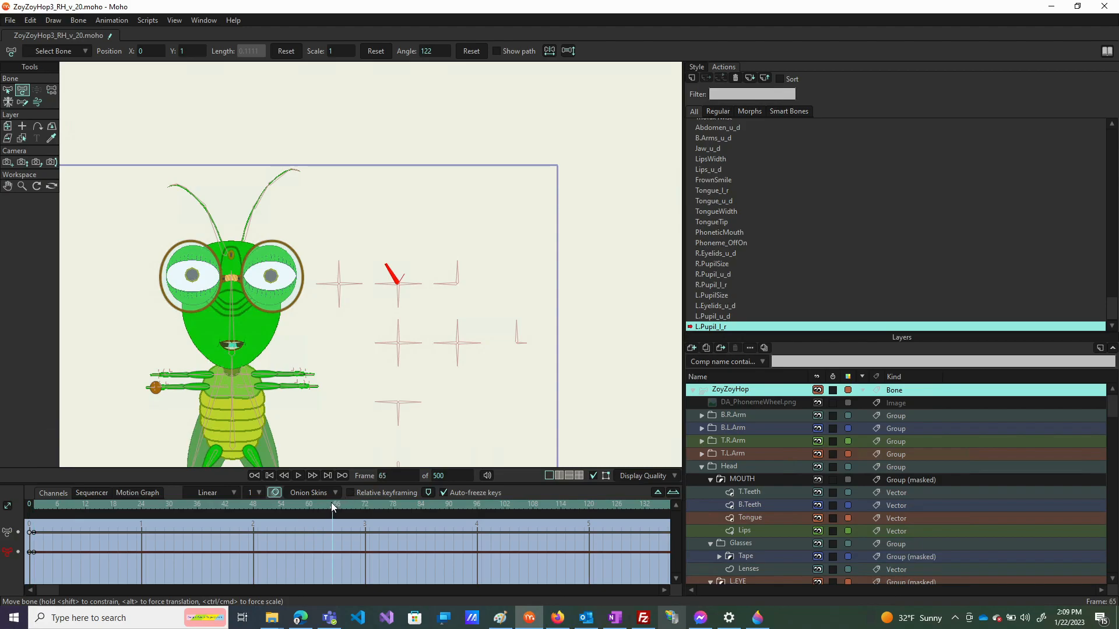
{"action": "left_click", "coordinate": [329, 501]}
{"action": "left_click_drag", "start_coordinate": [384, 274], "coordinate": [470, 322]}
{"action": "left_click", "coordinate": [390, 277]}
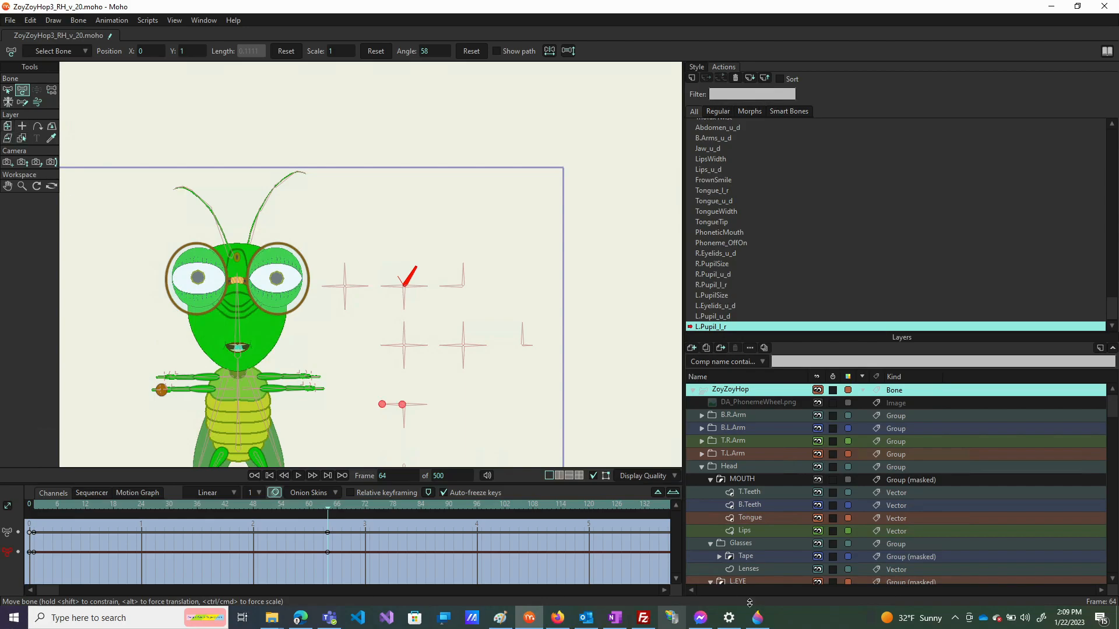
At frame 64, move the L.EYE group's Pupil layer sideways to the eye's outer corner, at about X -0.1182, and return to the timeline start
{"action": "scroll", "coordinate": [756, 543], "scroll_direction": "down", "scroll_amount": 2}
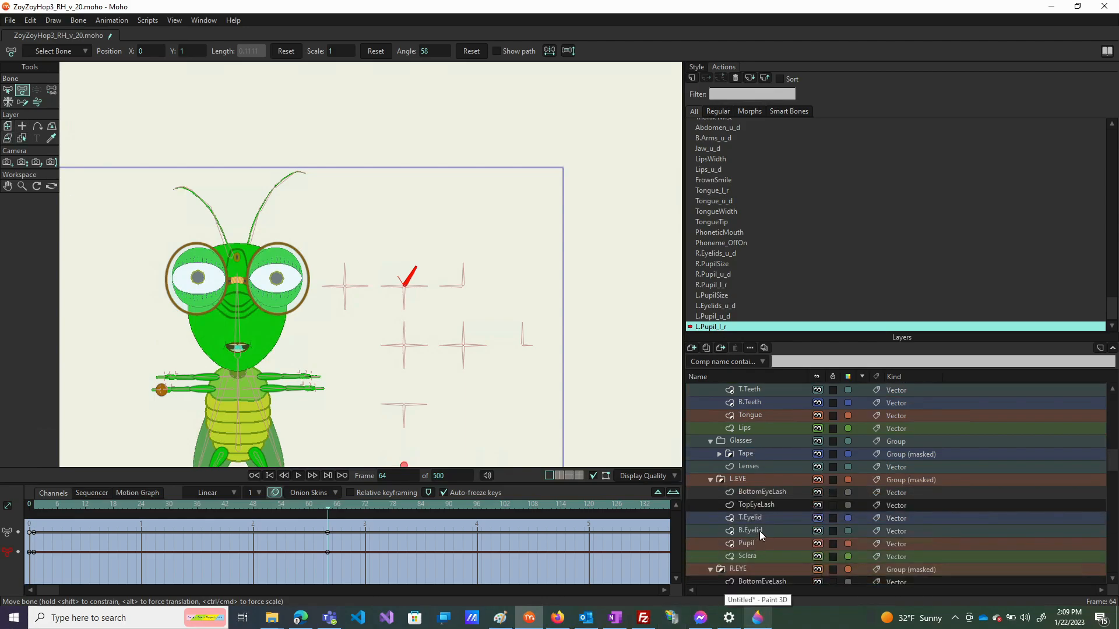
{"action": "left_click", "coordinate": [760, 543]}
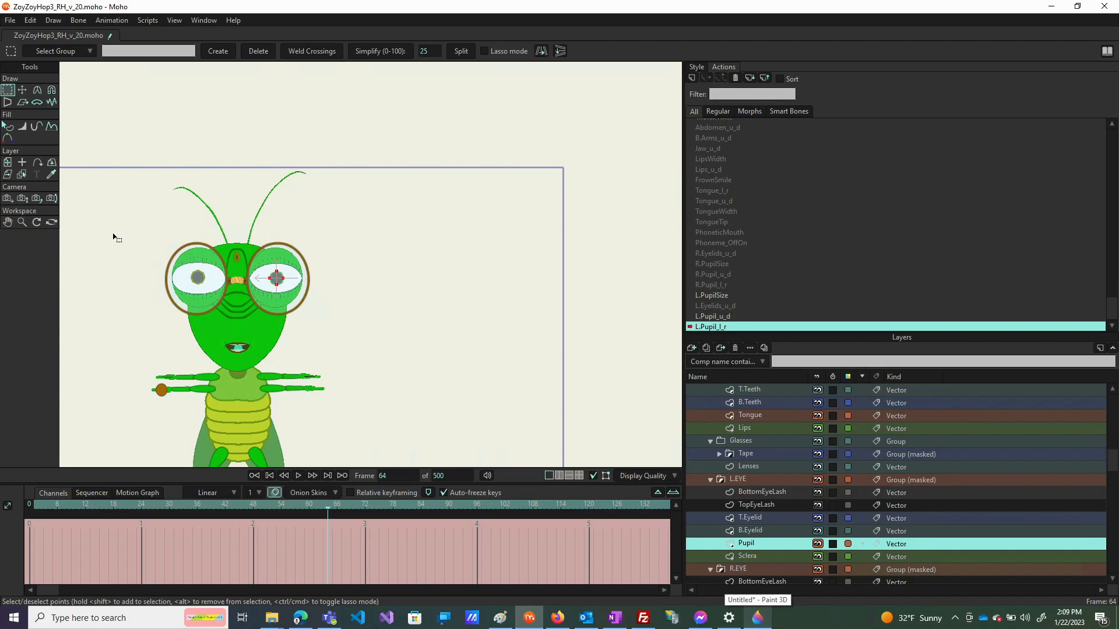
{"action": "left_click", "coordinate": [8, 162]}
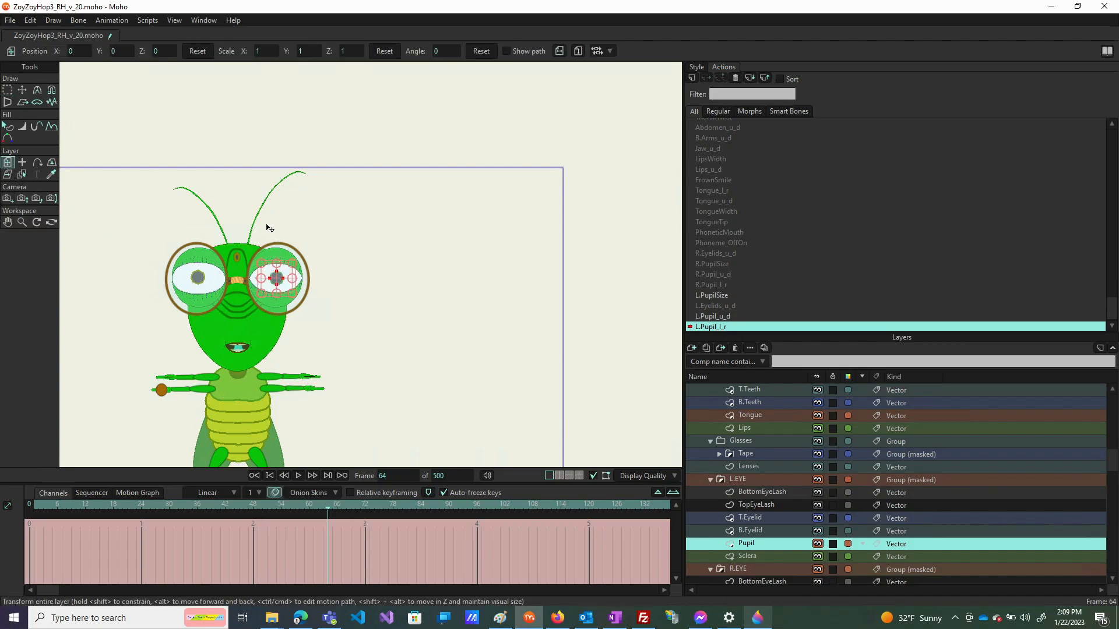
{"action": "left_click_drag", "start_coordinate": [288, 288], "coordinate": [311, 291]}
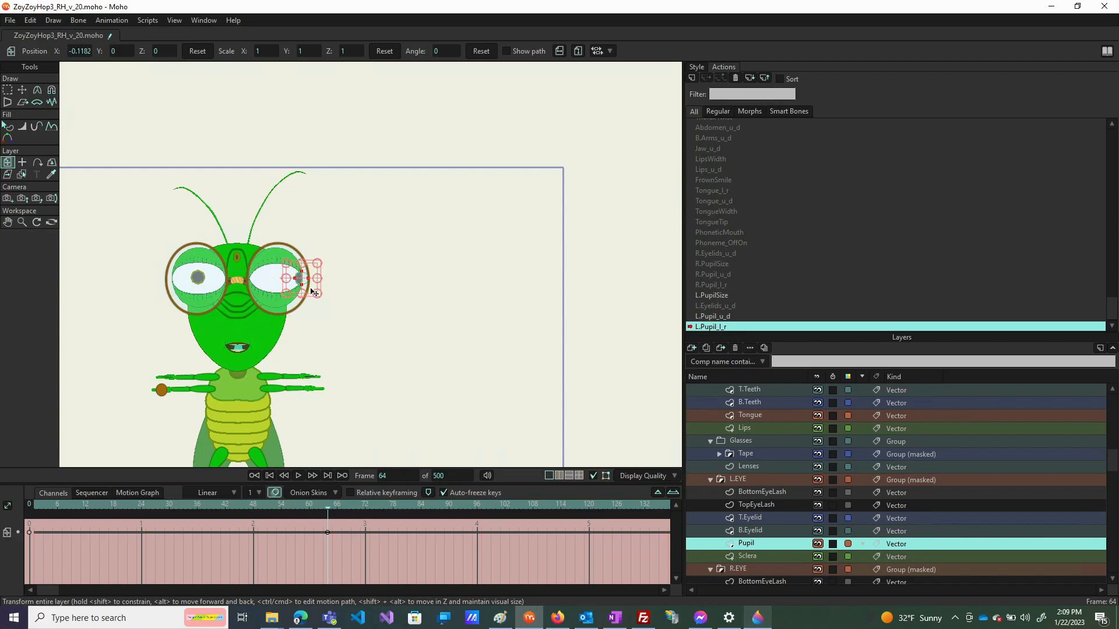
{"action": "left_click", "coordinate": [29, 507]}
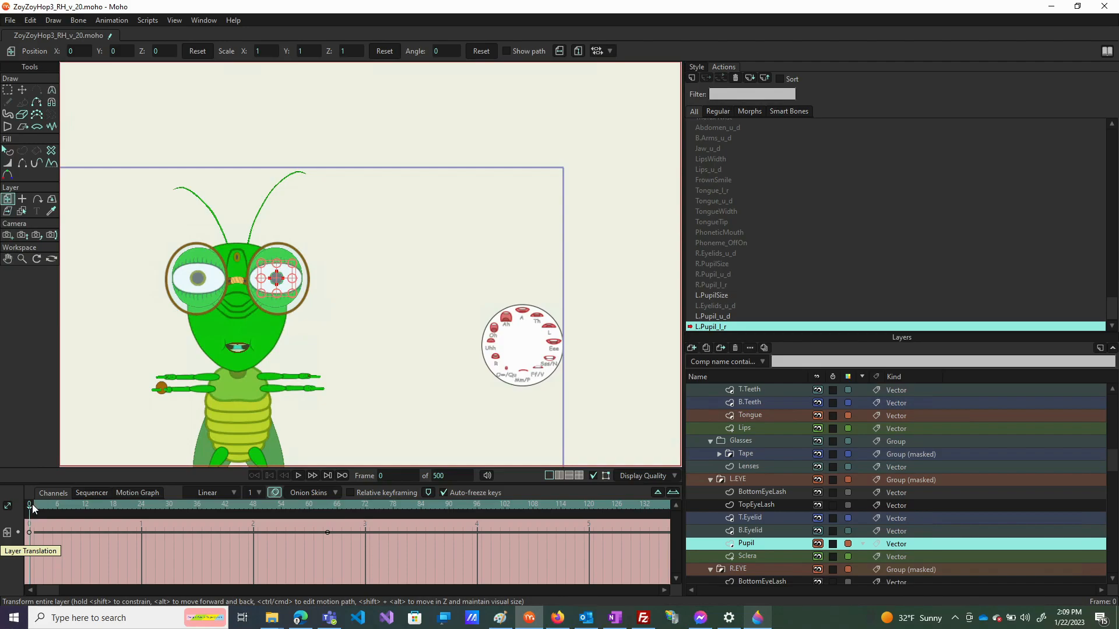
At frame 1, move the L.EYE group's Pupil layer sideways to the eye's inner corner, at about X 0.1291
{"action": "left_click", "coordinate": [33, 507]}
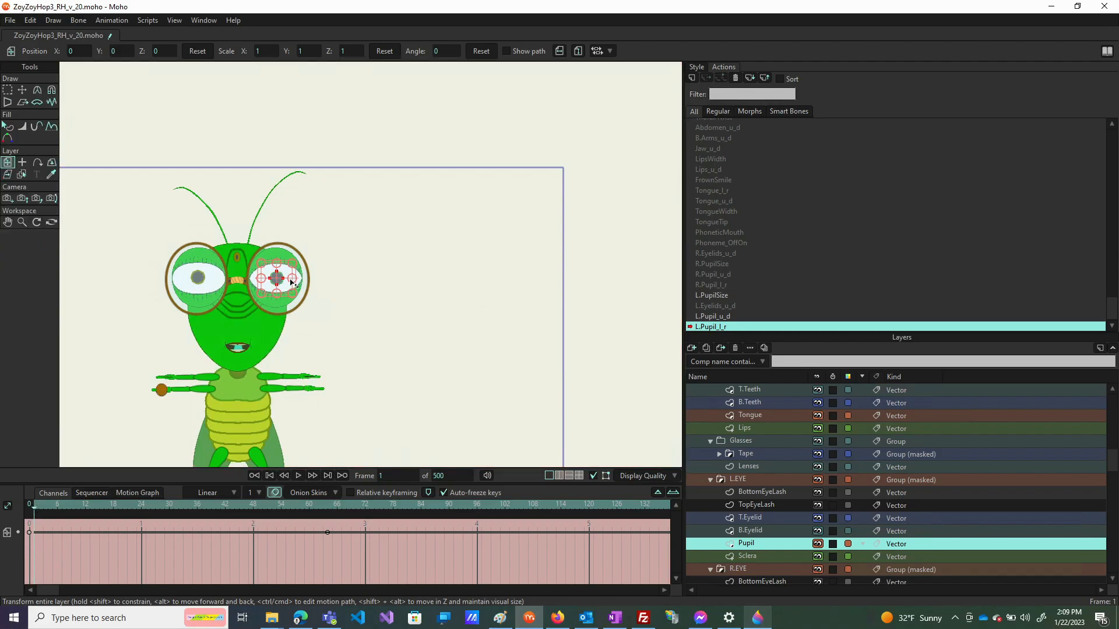
{"action": "left_click_drag", "start_coordinate": [290, 284], "coordinate": [272, 280]}
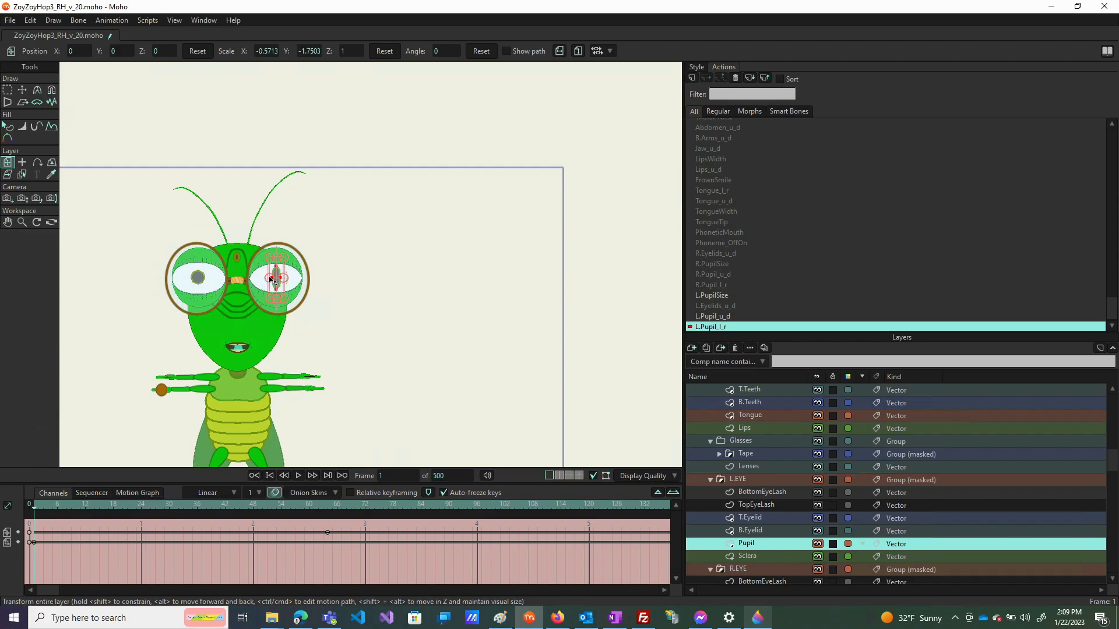
{"action": "key", "text": "ctrl+z"}
{"action": "left_click_drag", "start_coordinate": [277, 289], "coordinate": [259, 290]}
{"action": "left_click_drag", "start_coordinate": [257, 289], "coordinate": [255, 287]}
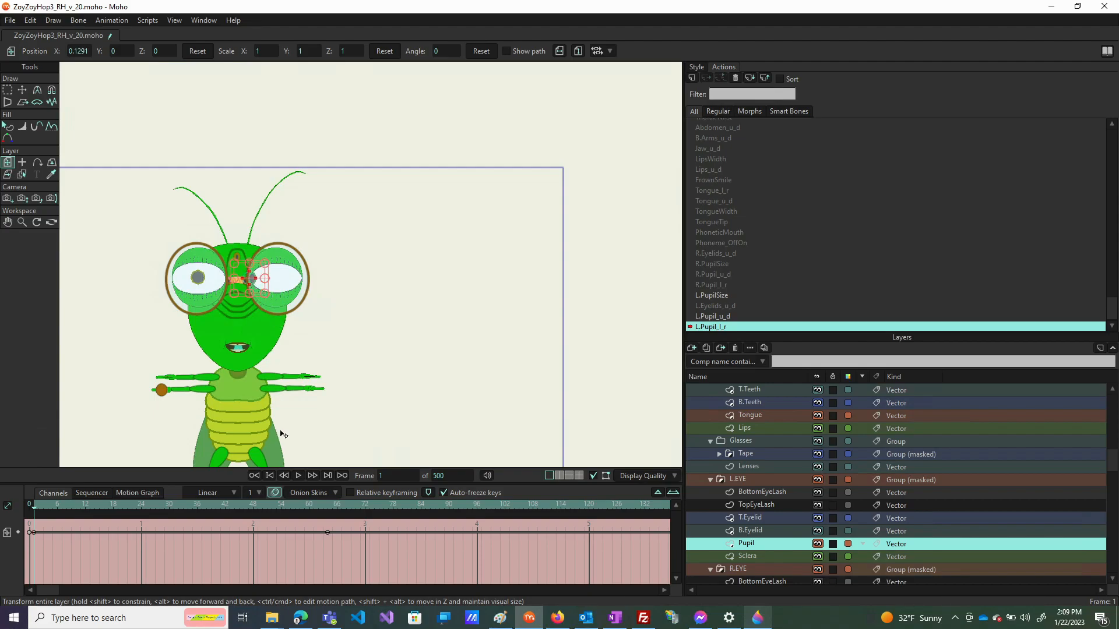
Leave the L.Pupil_l_r action by activating Mainline, and select the ZoyZoyHop bone layer
{"action": "scroll", "coordinate": [739, 134], "scroll_direction": "up", "scroll_amount": 10}
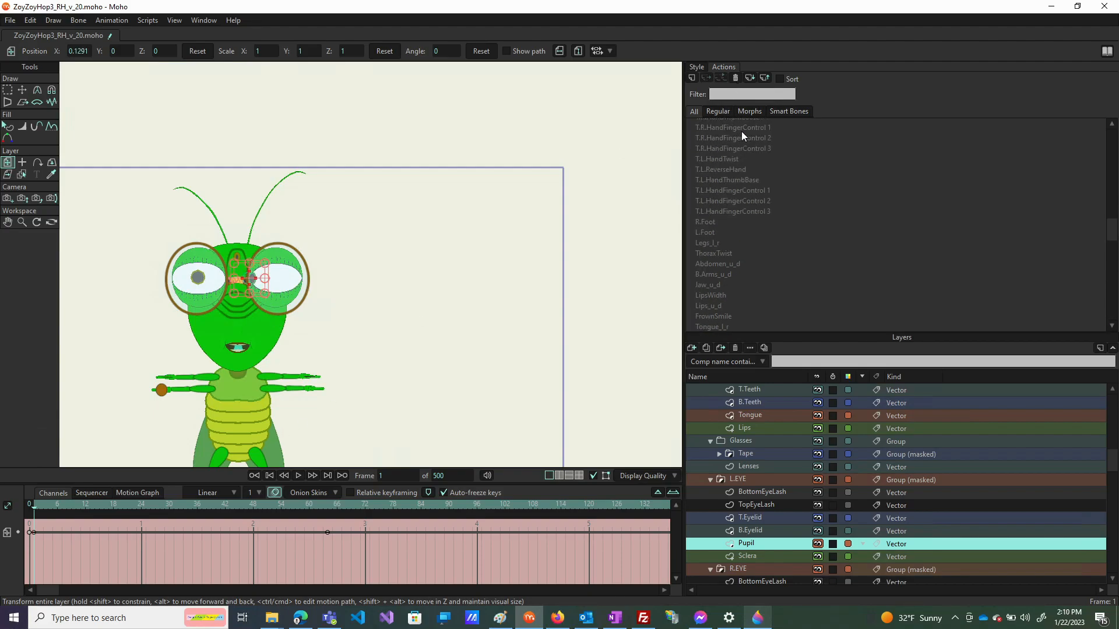
{"action": "scroll", "coordinate": [714, 127], "scroll_direction": "up", "scroll_amount": 2}
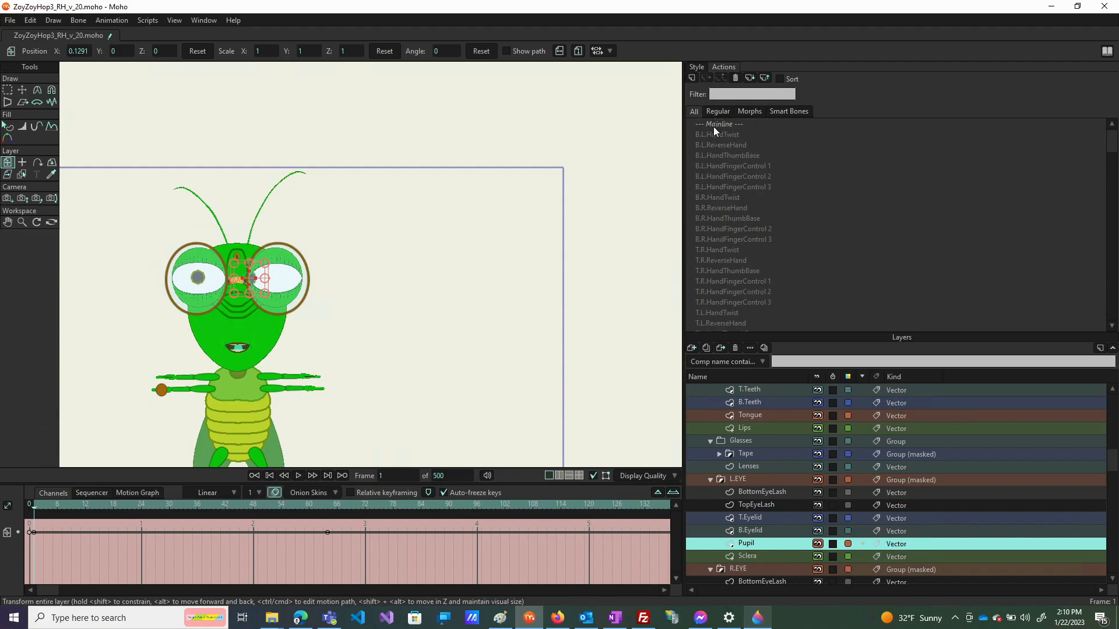
{"action": "left_click", "coordinate": [714, 127]}
{"action": "left_click", "coordinate": [689, 124]}
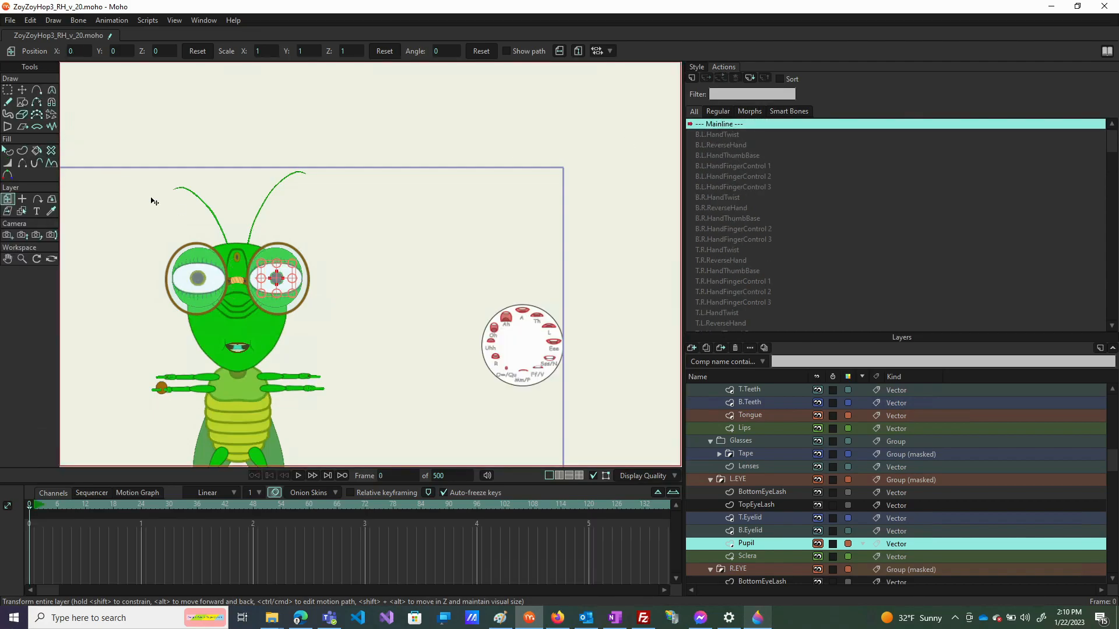
{"action": "scroll", "coordinate": [751, 445], "scroll_direction": "up", "scroll_amount": 3}
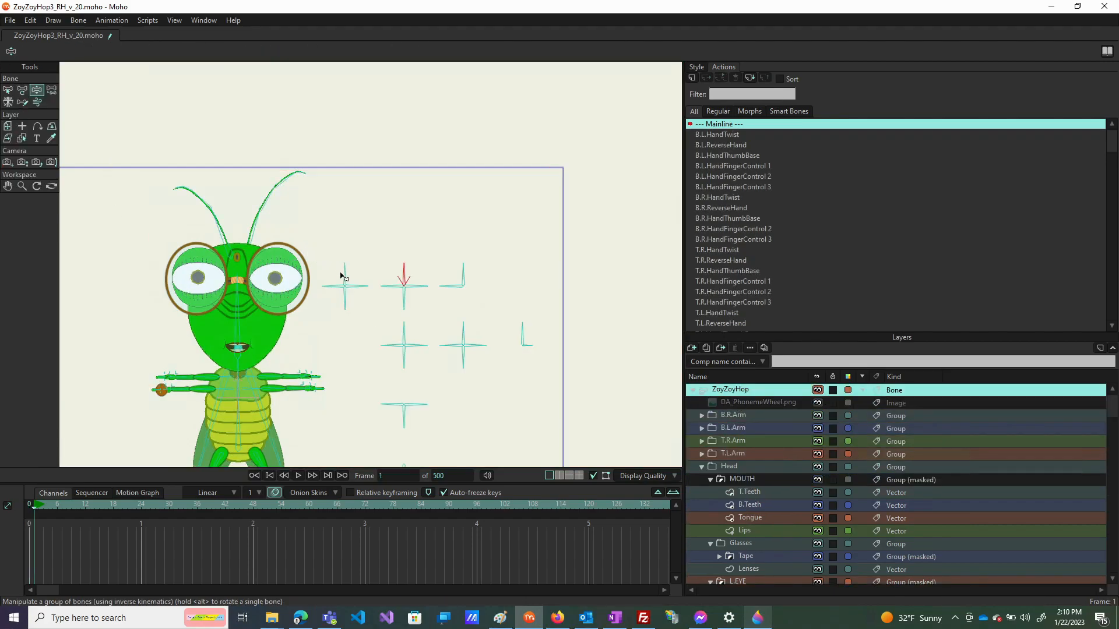
Test-rotate the control bones of both eyes at frame 1 and reset their angles
{"action": "left_click_drag", "start_coordinate": [346, 276], "coordinate": [332, 274]}
{"action": "left_click_drag", "start_coordinate": [404, 269], "coordinate": [457, 270]}
{"action": "left_click_drag", "start_coordinate": [335, 276], "coordinate": [370, 253]}
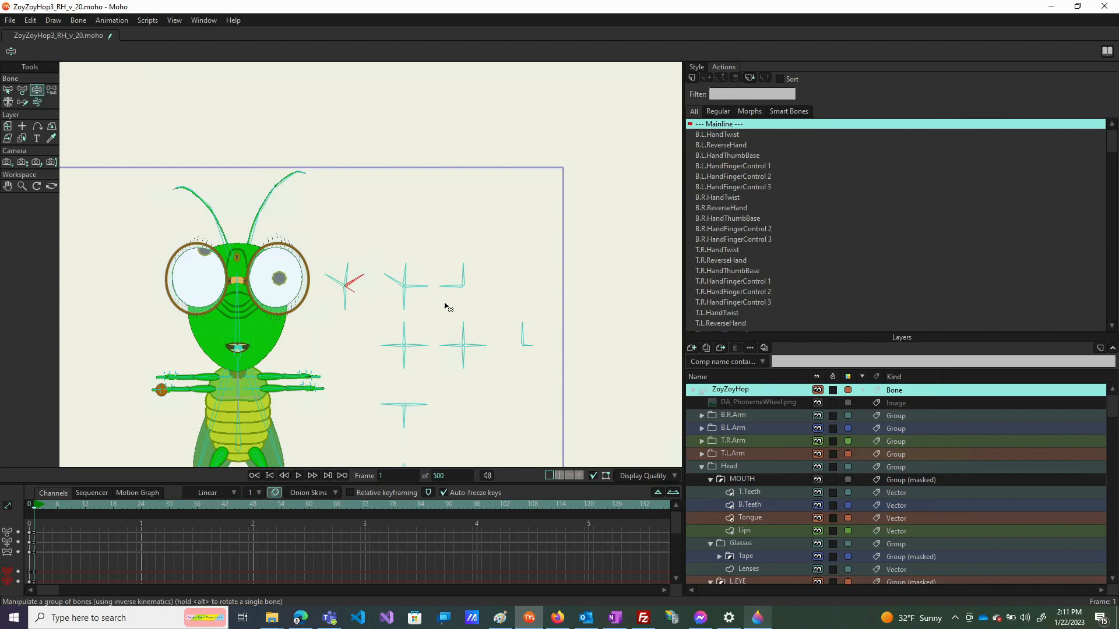
{"action": "left_click_drag", "start_coordinate": [439, 302], "coordinate": [437, 242]}
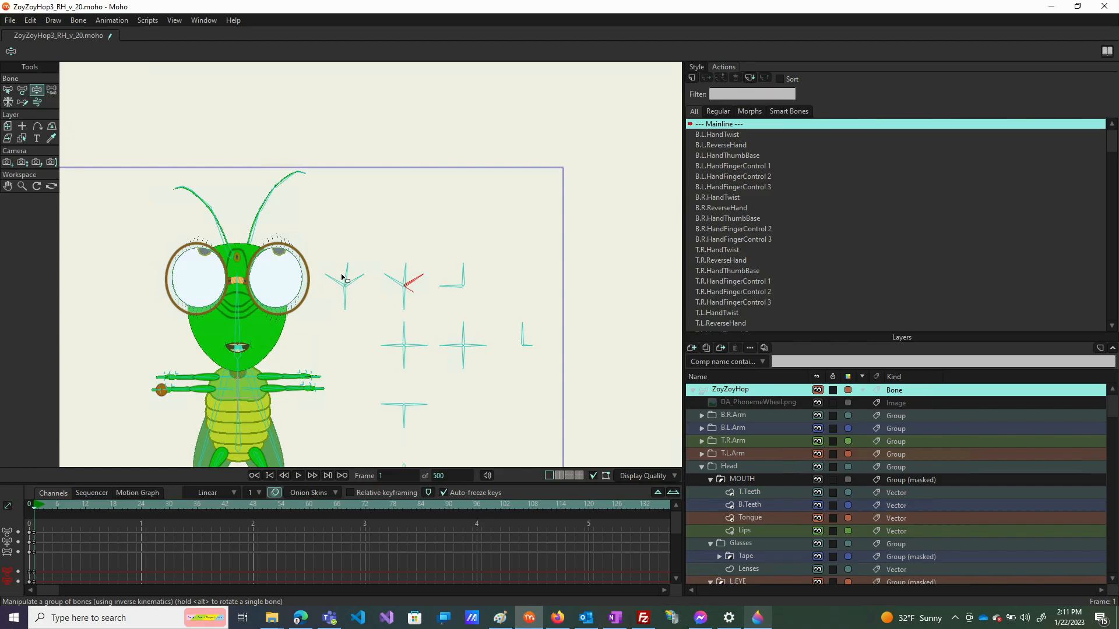
{"action": "left_click_drag", "start_coordinate": [340, 303], "coordinate": [502, 272]}
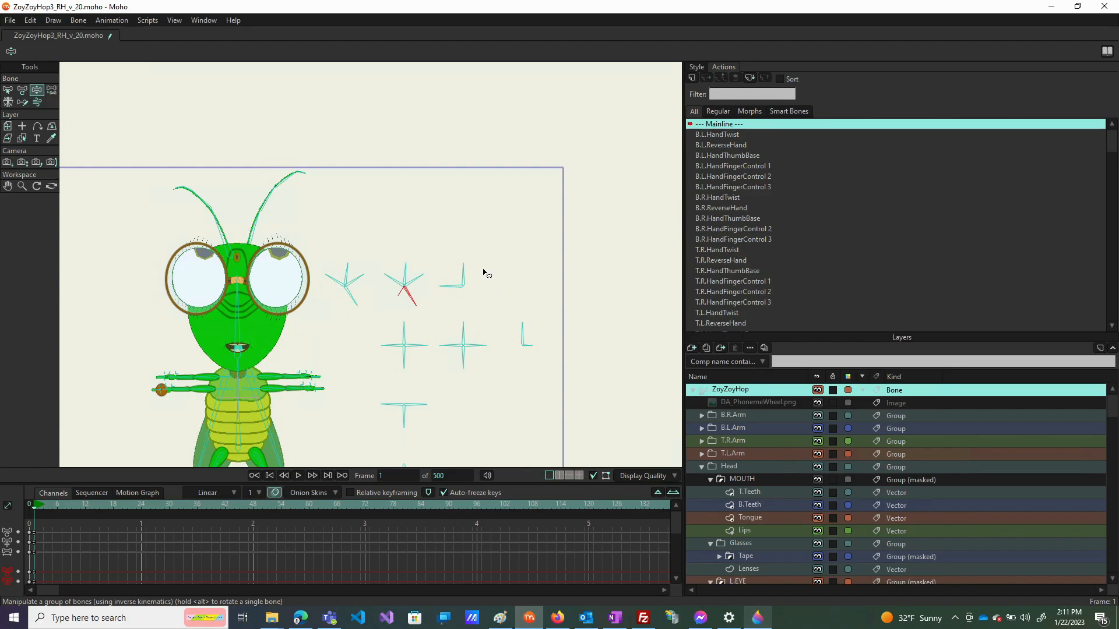
{"action": "key", "text": "t"}
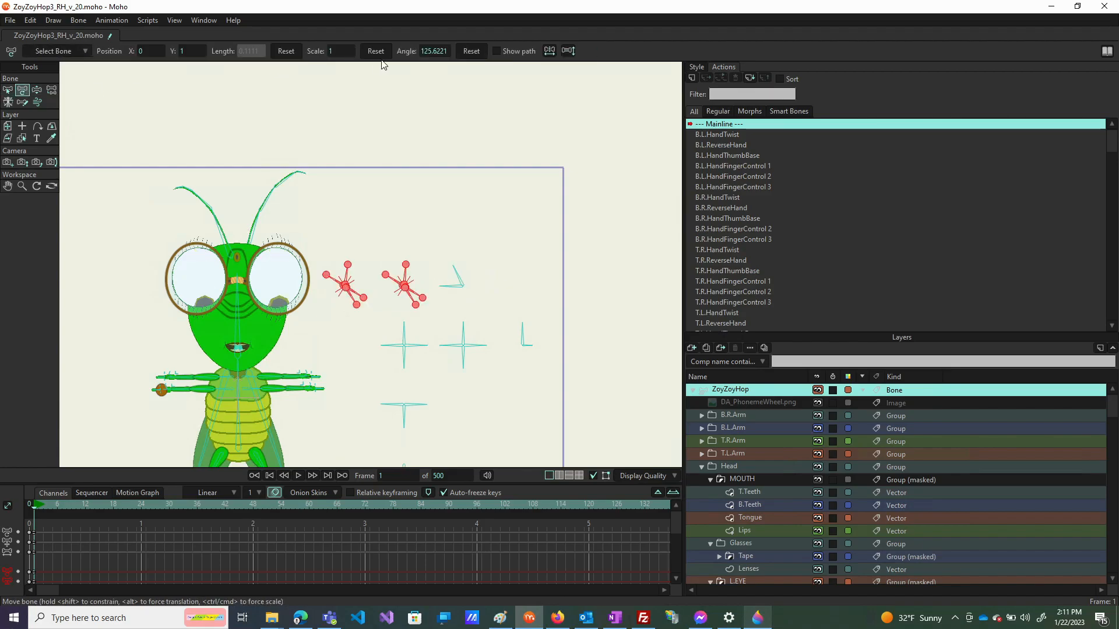
{"action": "left_click", "coordinate": [470, 51]}
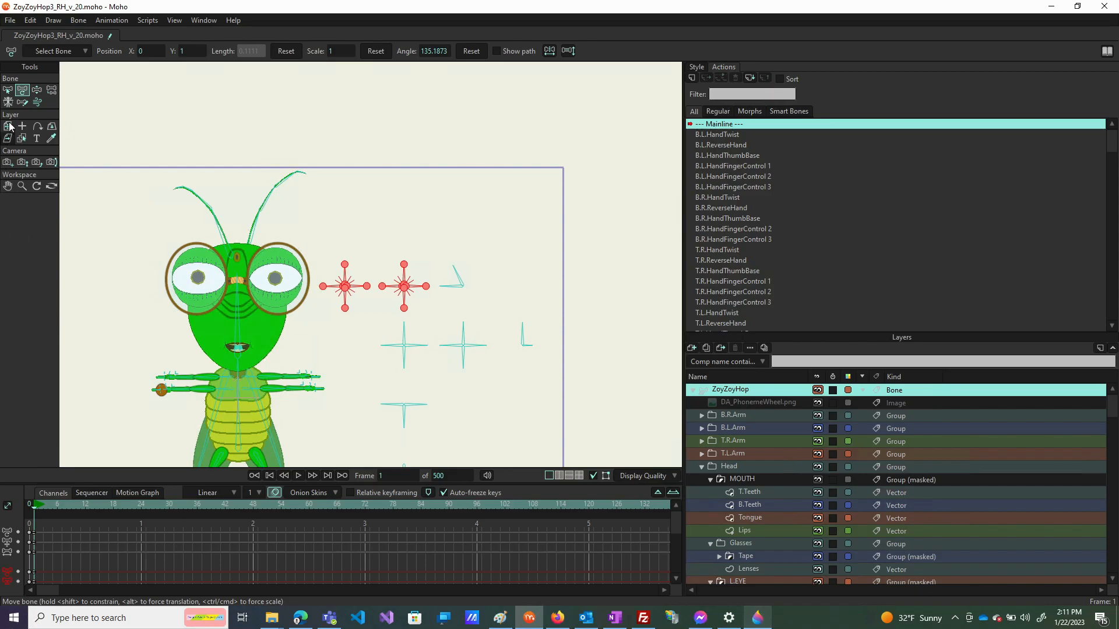
In the bone constraints, set L.Pupil_l_r as the angle control bone for R.Pupil_l_r
{"action": "left_click", "coordinate": [8, 91]}
{"action": "left_click", "coordinate": [538, 176]}
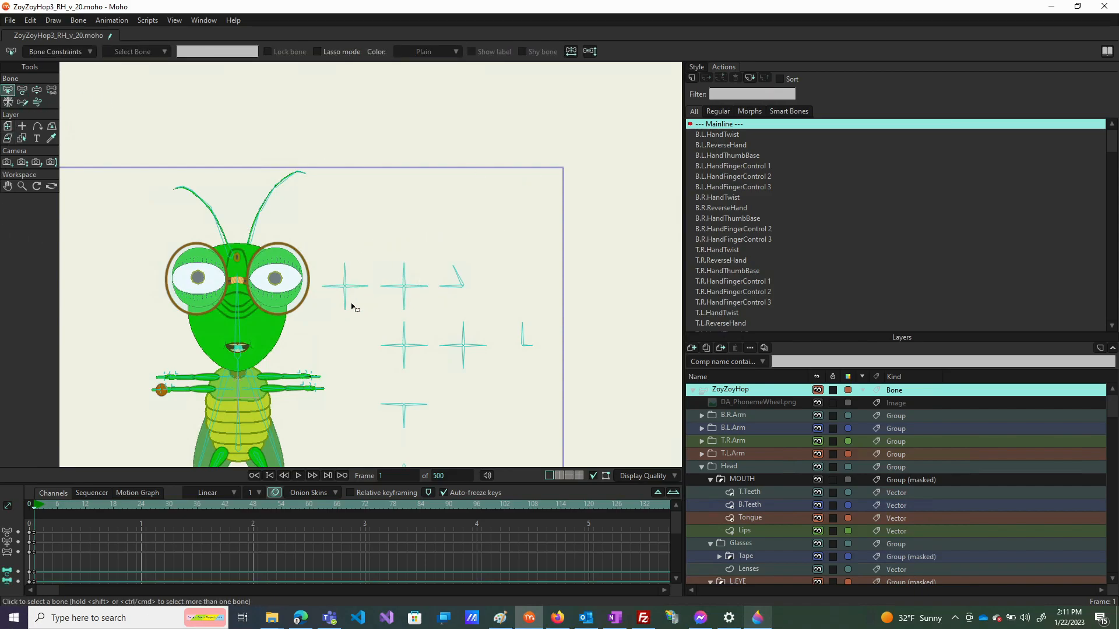
{"action": "left_click", "coordinate": [402, 271]}
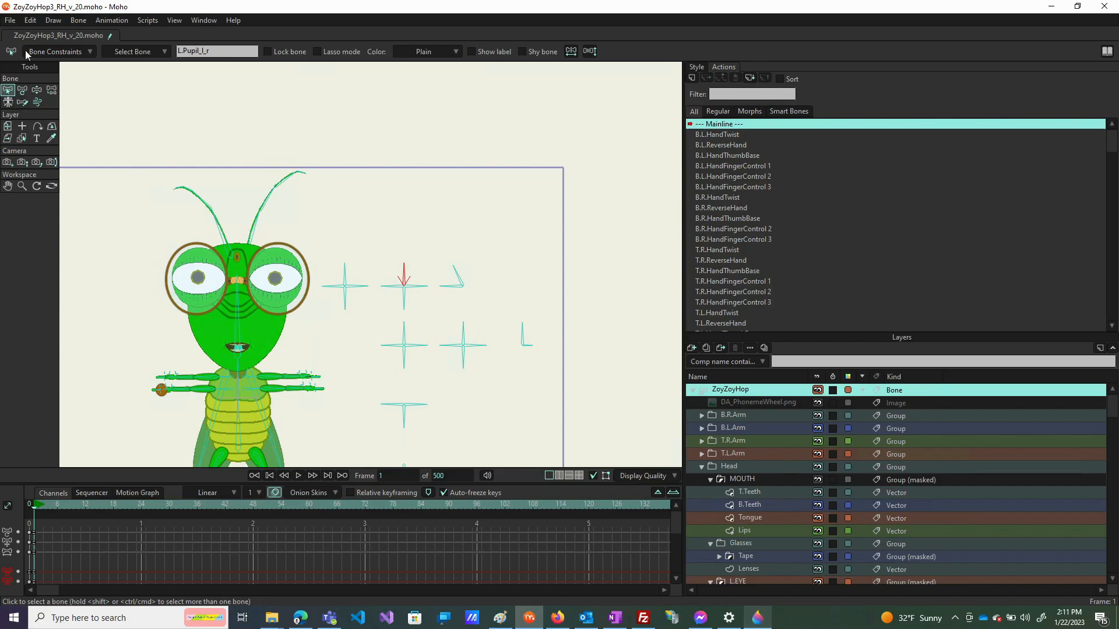
{"action": "left_click", "coordinate": [57, 52]}
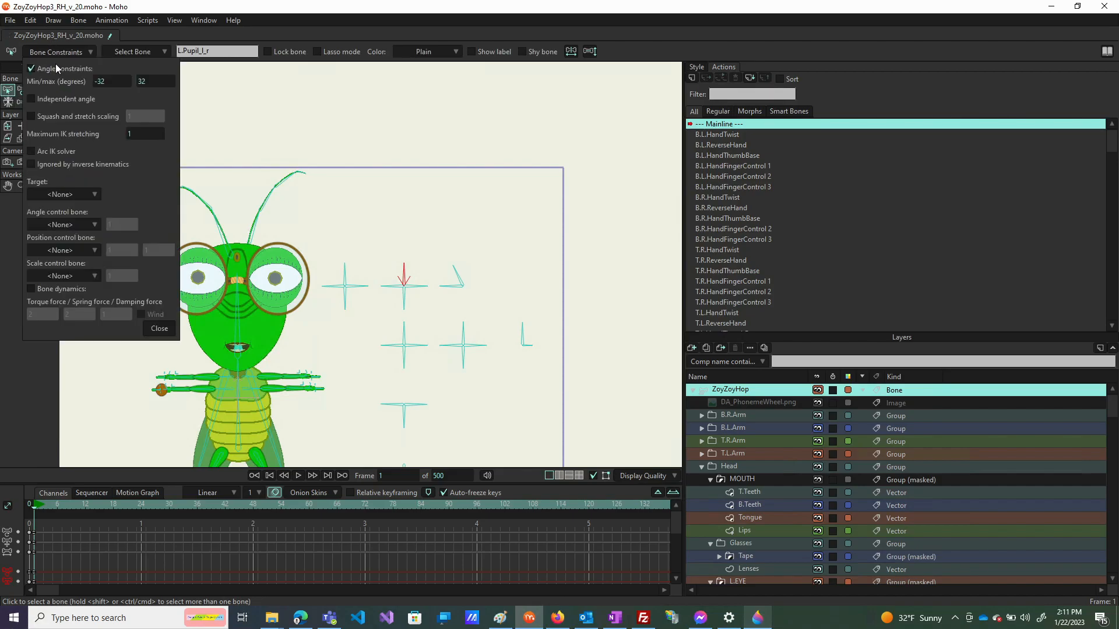
{"action": "left_click", "coordinate": [96, 227]}
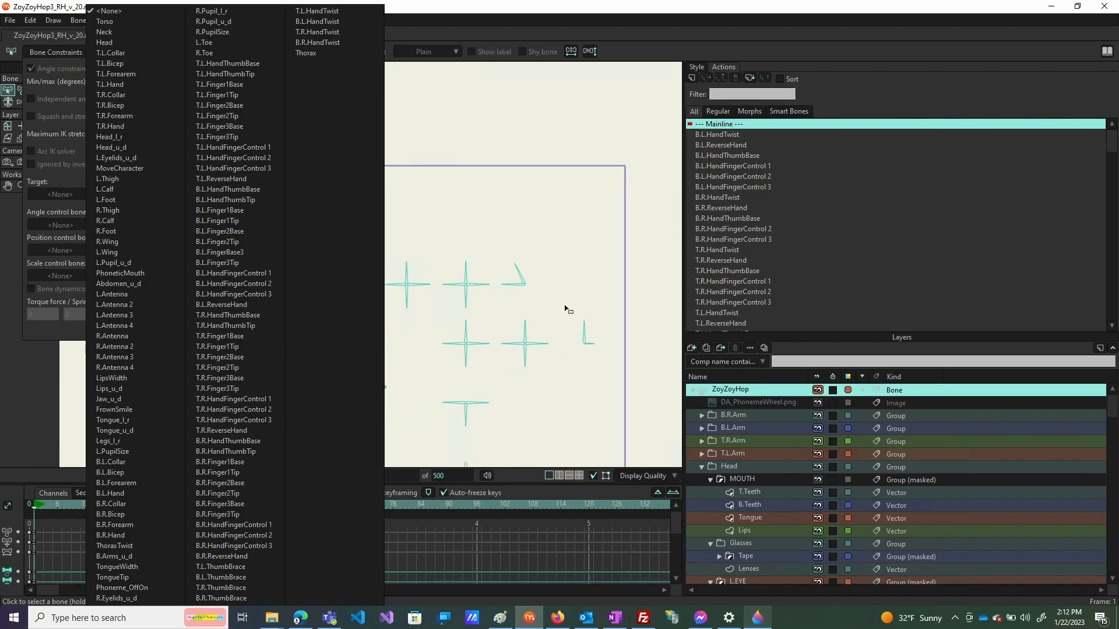
{"action": "left_click", "coordinate": [407, 271]}
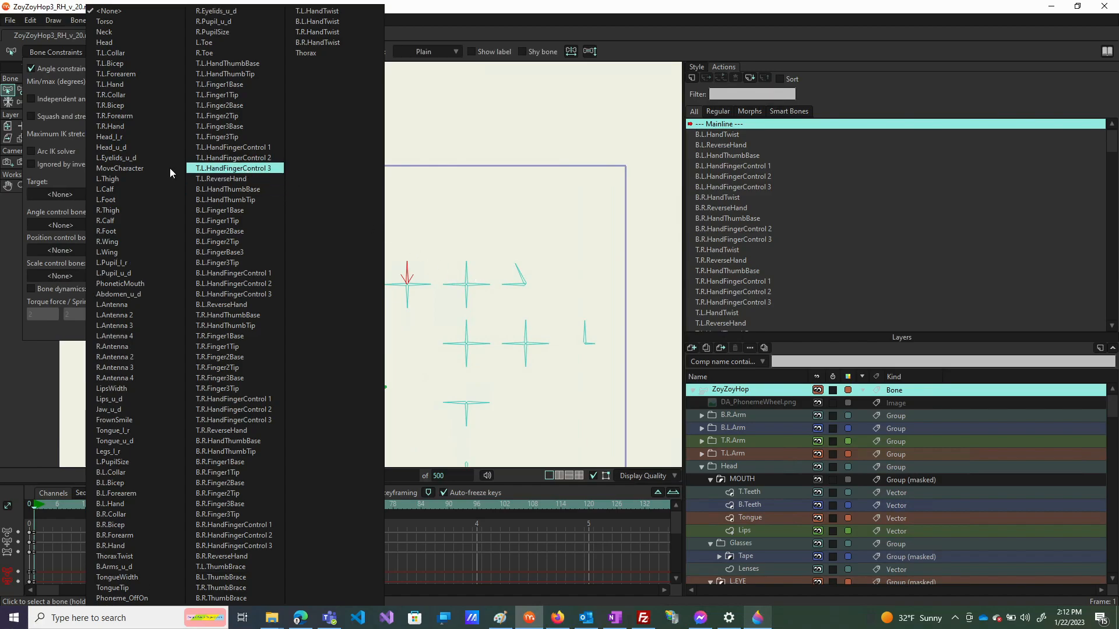
{"action": "left_click", "coordinate": [55, 173]}
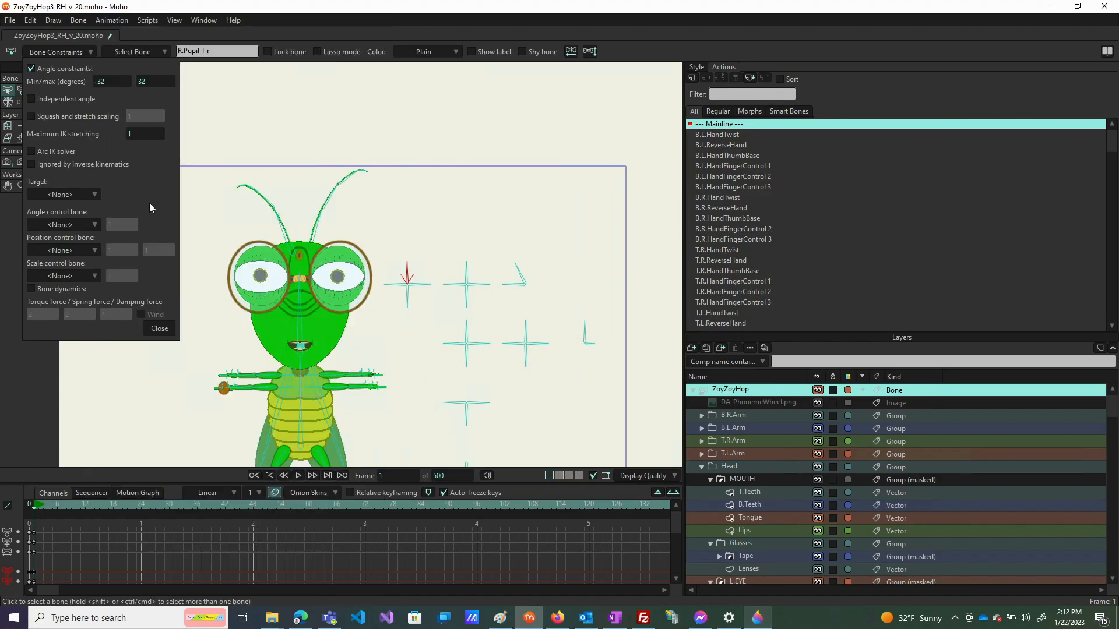
{"action": "left_click", "coordinate": [96, 224]}
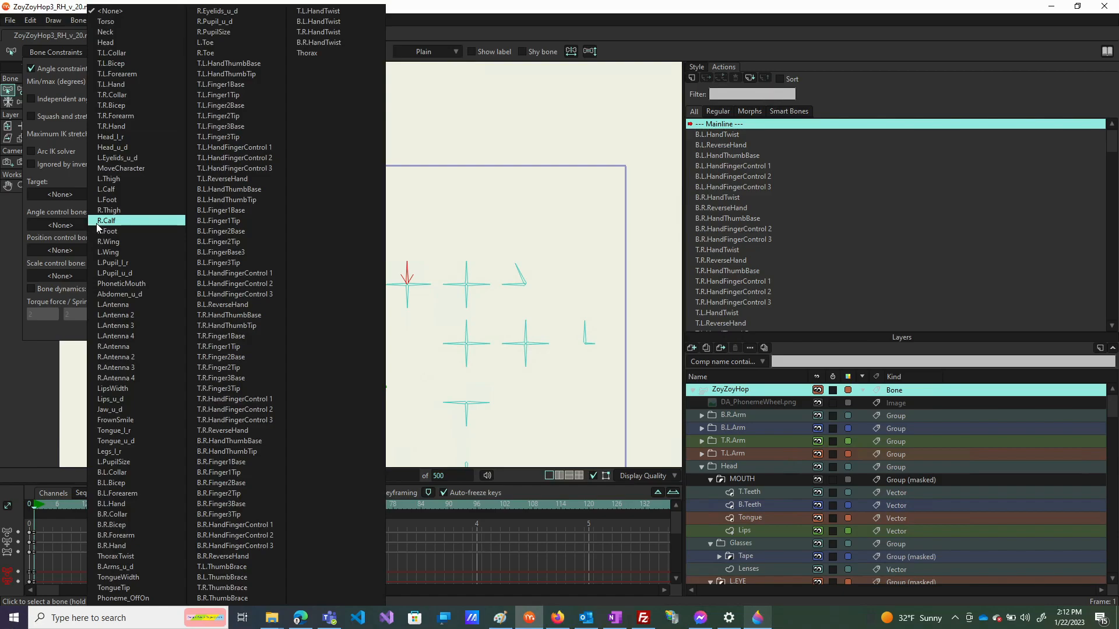
{"action": "left_click", "coordinate": [69, 227]}
{"action": "left_click", "coordinate": [95, 224]}
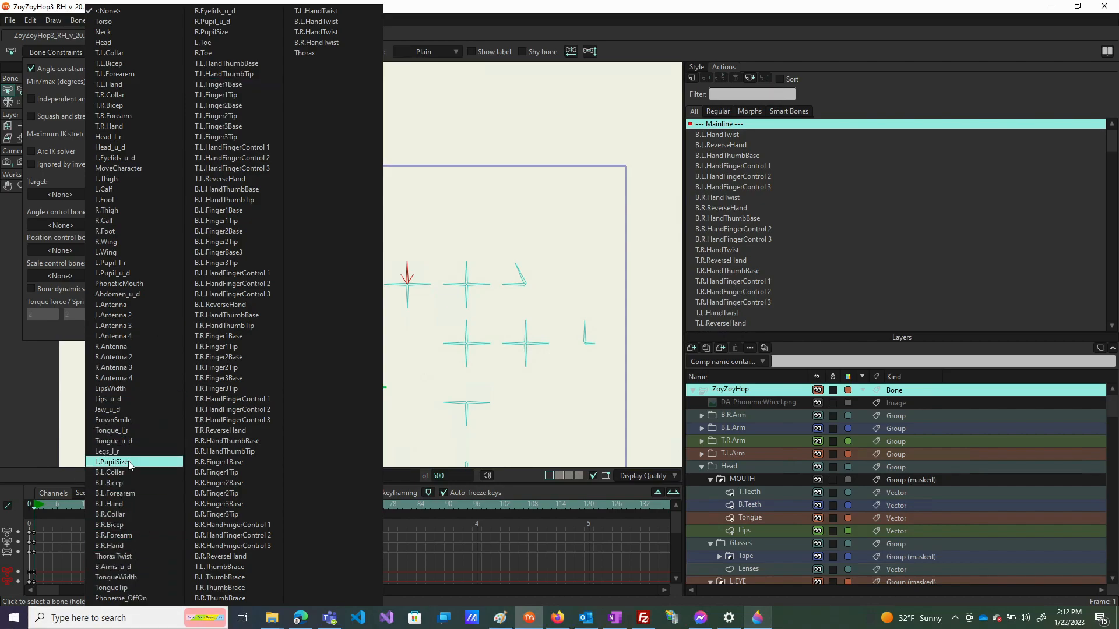
{"action": "left_click", "coordinate": [119, 262]}
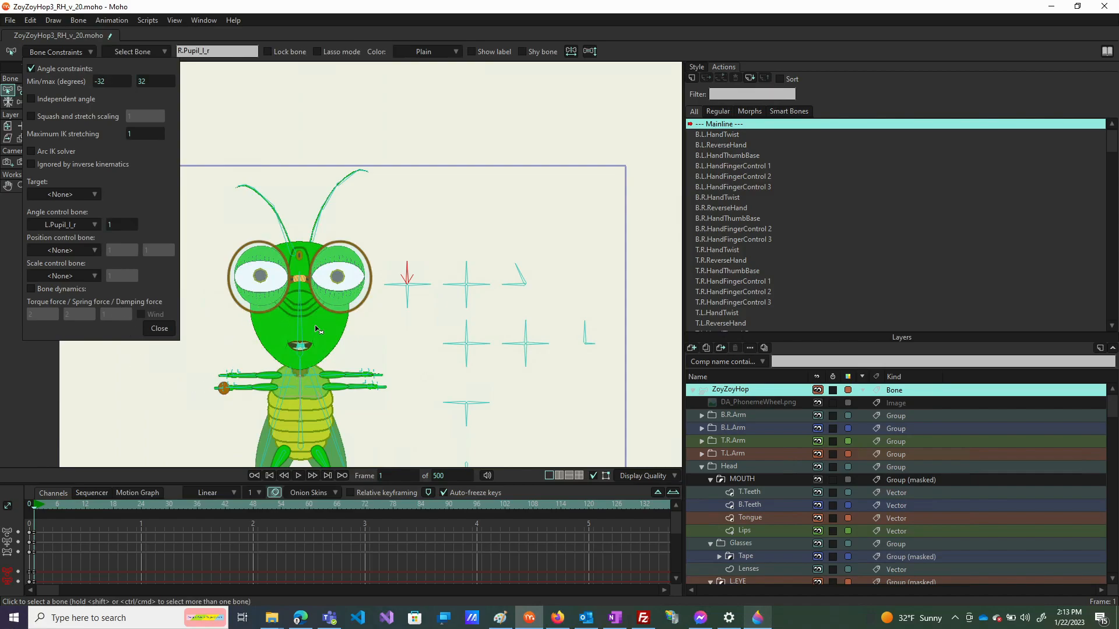
Set L.Eyelids_u_d as the angle control bone for R.Eyelids_u_d
{"action": "left_click", "coordinate": [399, 284]}
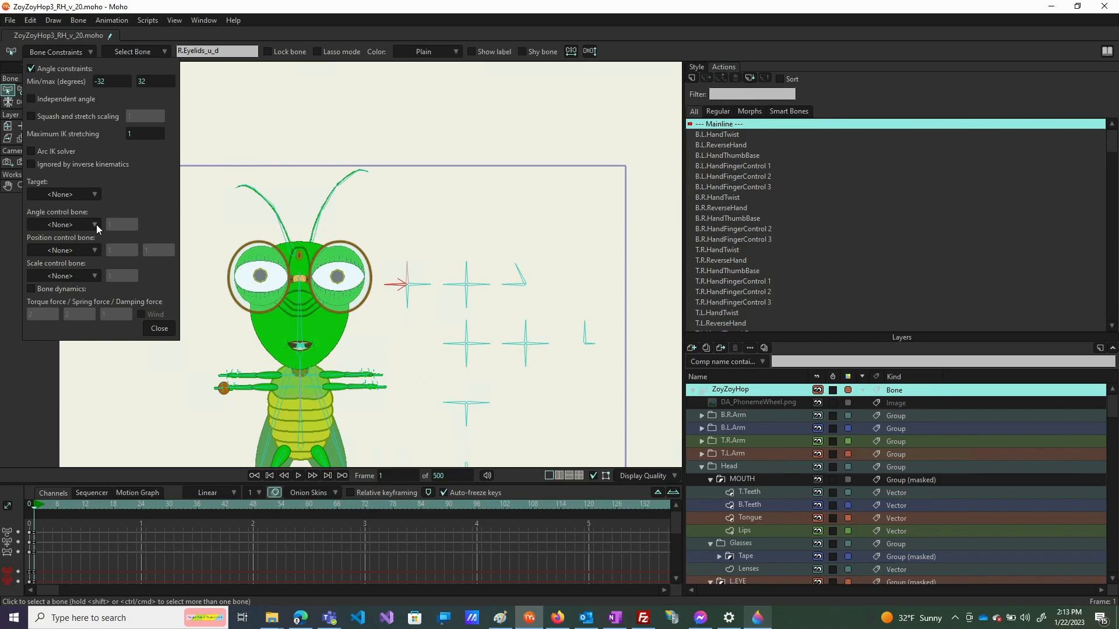
{"action": "left_click", "coordinate": [96, 224]}
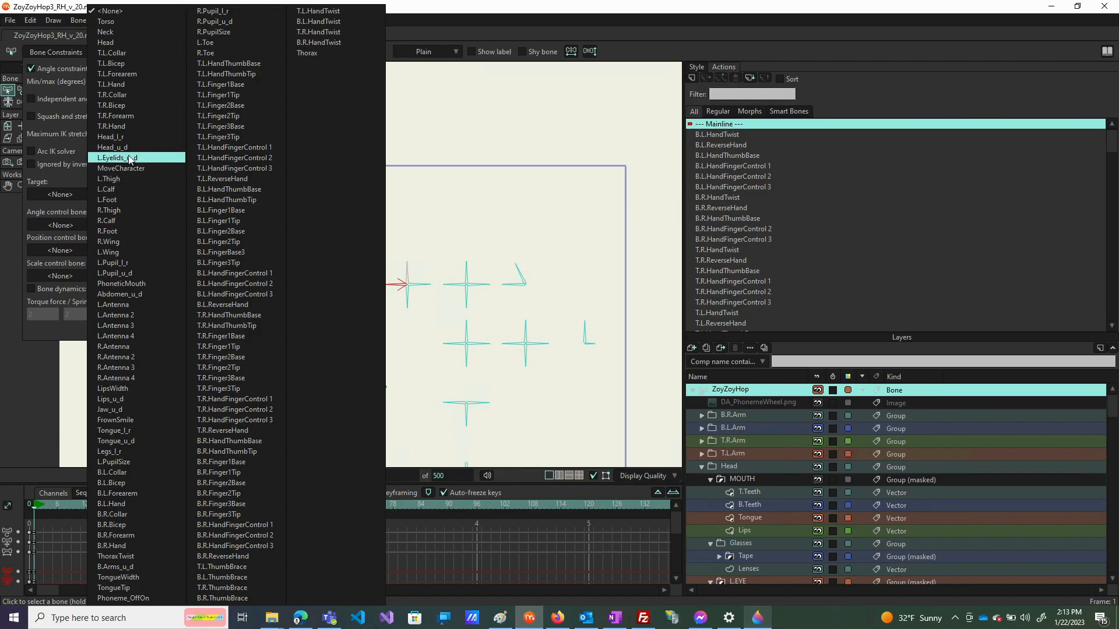
{"action": "left_click", "coordinate": [129, 157]}
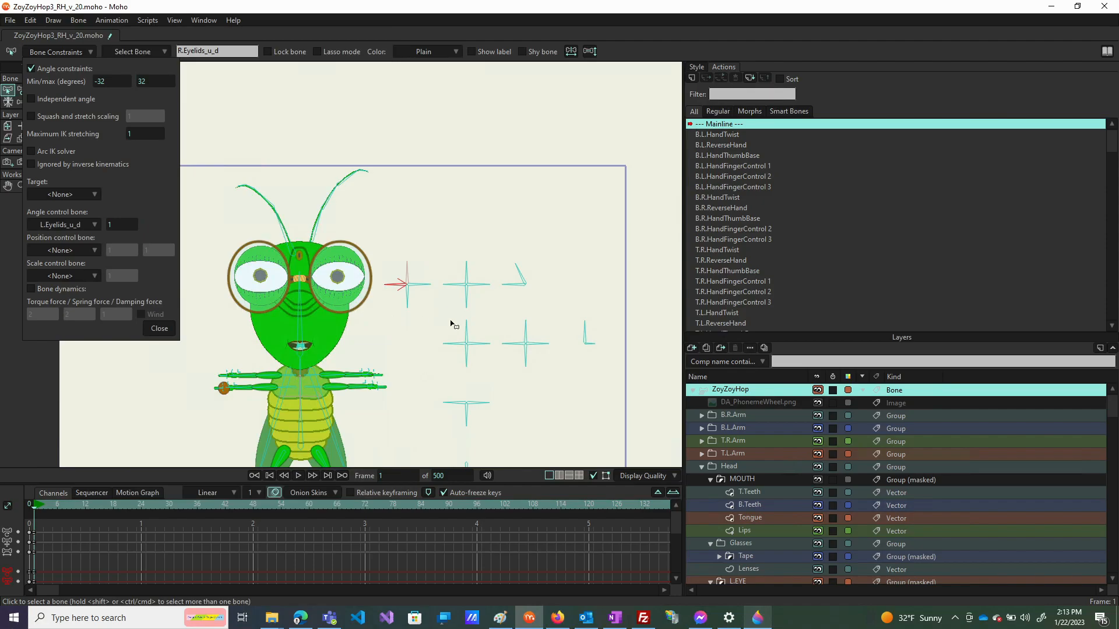
Set L.PupilSize as the angle control bone for R.PupilSize
{"action": "left_click", "coordinate": [408, 299]}
{"action": "left_click", "coordinate": [74, 225]}
{"action": "left_click", "coordinate": [124, 463]}
Set L.Pupil_u_d as the angle control bone for R.Pupil_u_d and close the bone constraints
{"action": "left_click", "coordinate": [425, 286]}
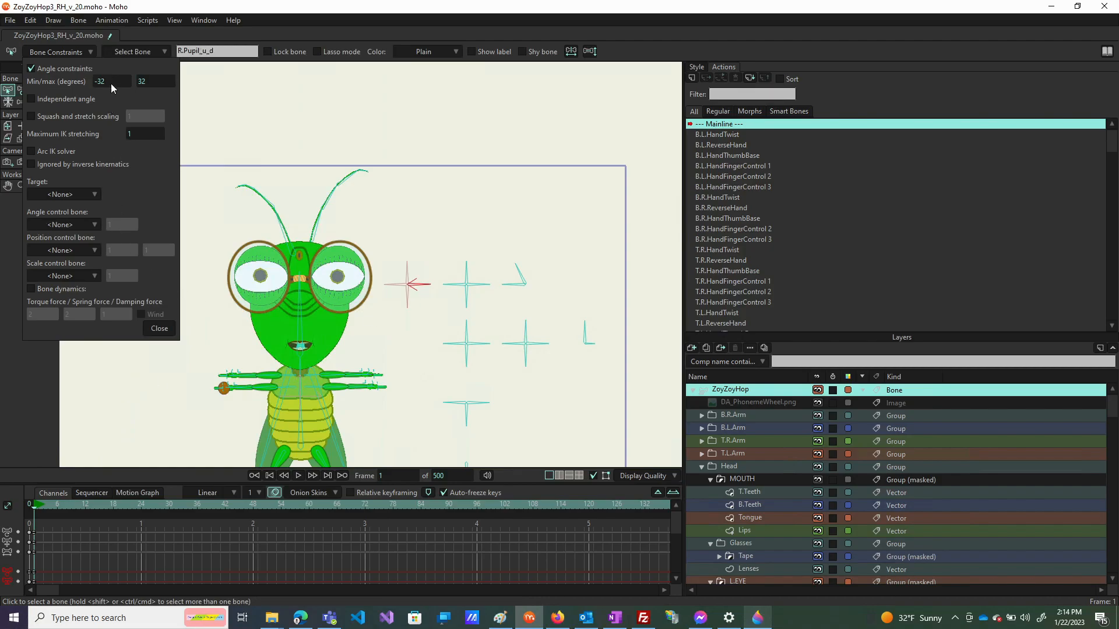
{"action": "left_click", "coordinate": [86, 223]}
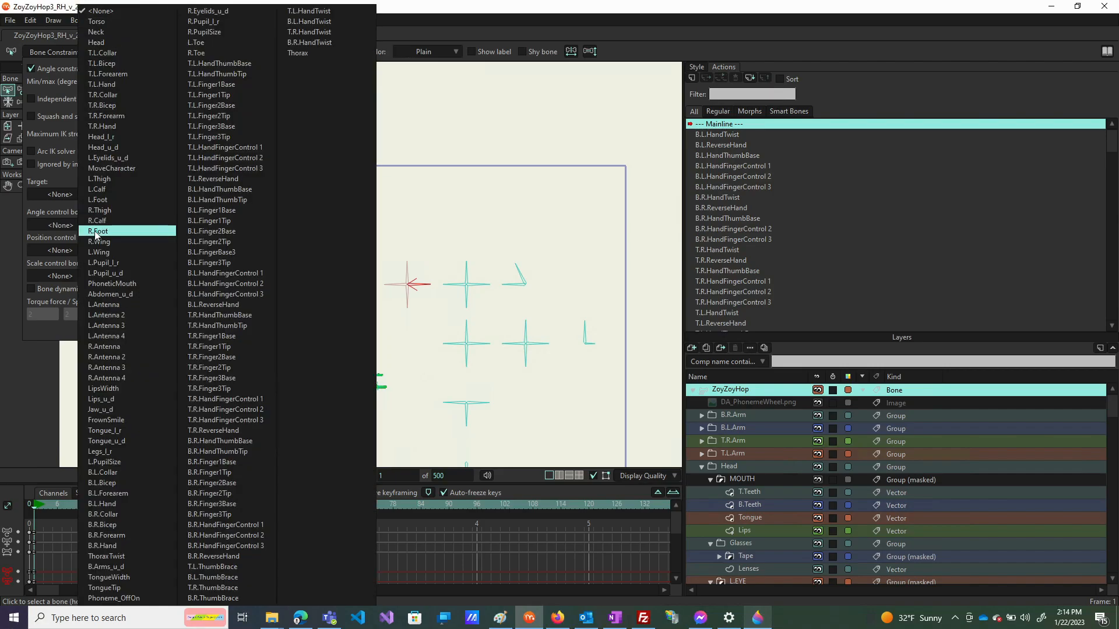
{"action": "left_click", "coordinate": [116, 273]}
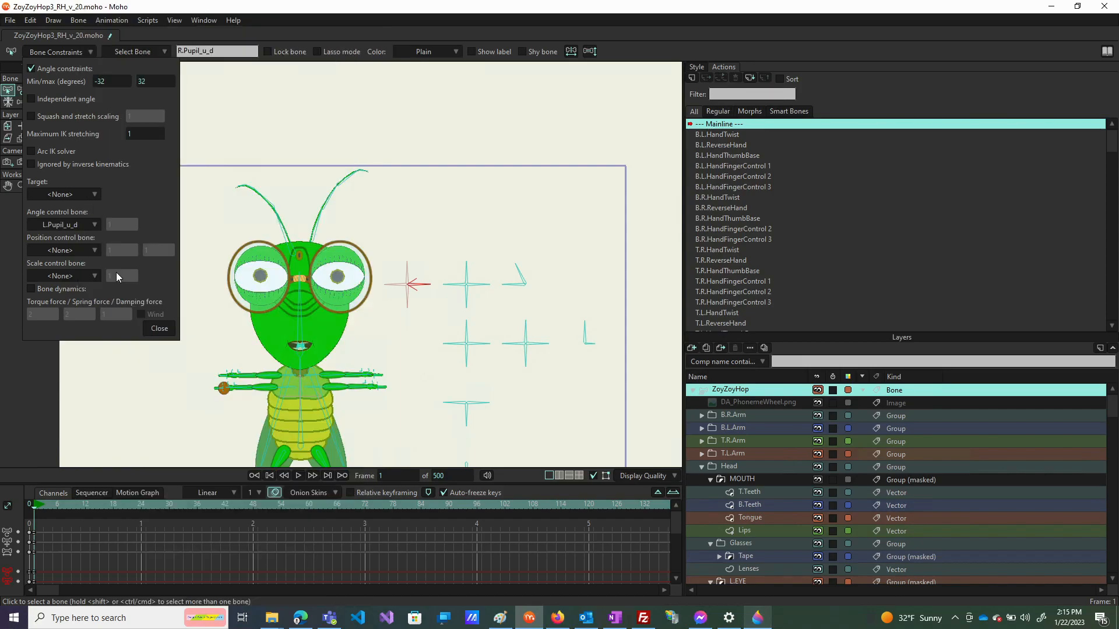
{"action": "left_click", "coordinate": [153, 329]}
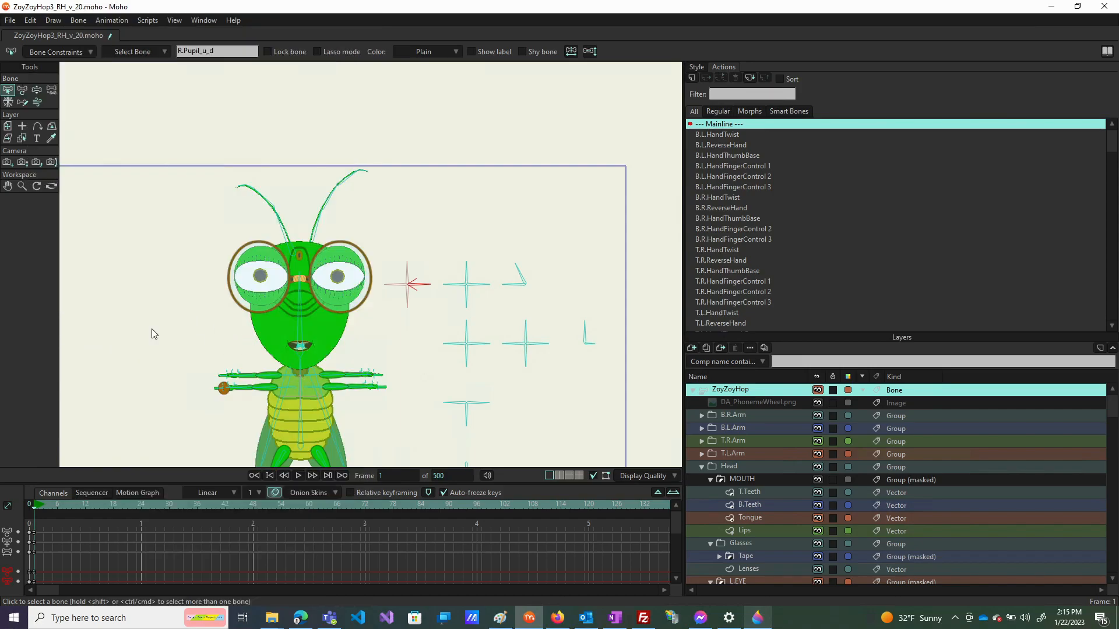
Rotate the left-eye control bones at frame 1 to pose both eyes together
{"action": "left_click", "coordinate": [36, 91]}
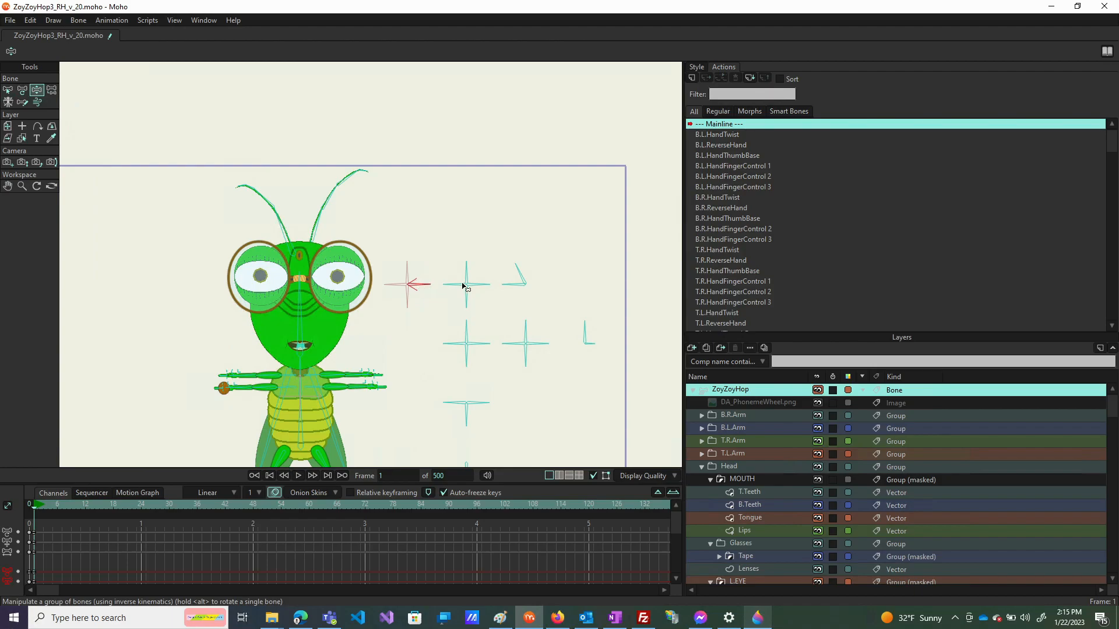
{"action": "left_click_drag", "start_coordinate": [481, 286], "coordinate": [471, 257]}
{"action": "left_click", "coordinate": [444, 276]}
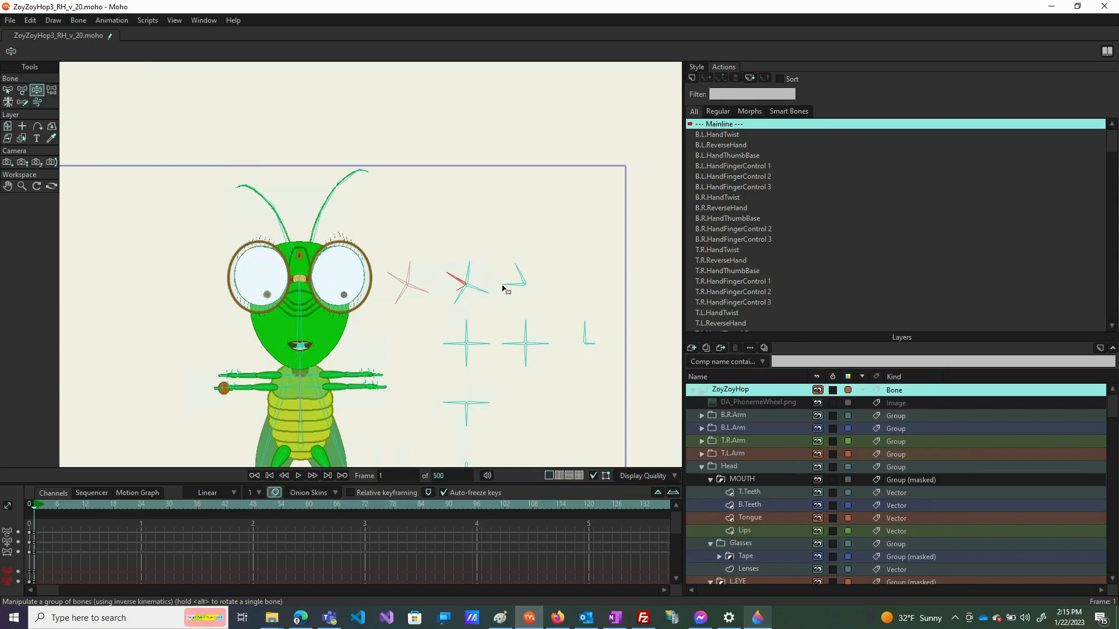
Rotate the other facial control bones beside and below the eye controls at frame 1 to pose the open mouth and remaining features
{"action": "left_click_drag", "start_coordinate": [504, 292], "coordinate": [539, 262]}
{"action": "scroll", "coordinate": [341, 321], "scroll_direction": "down", "scroll_amount": 4}
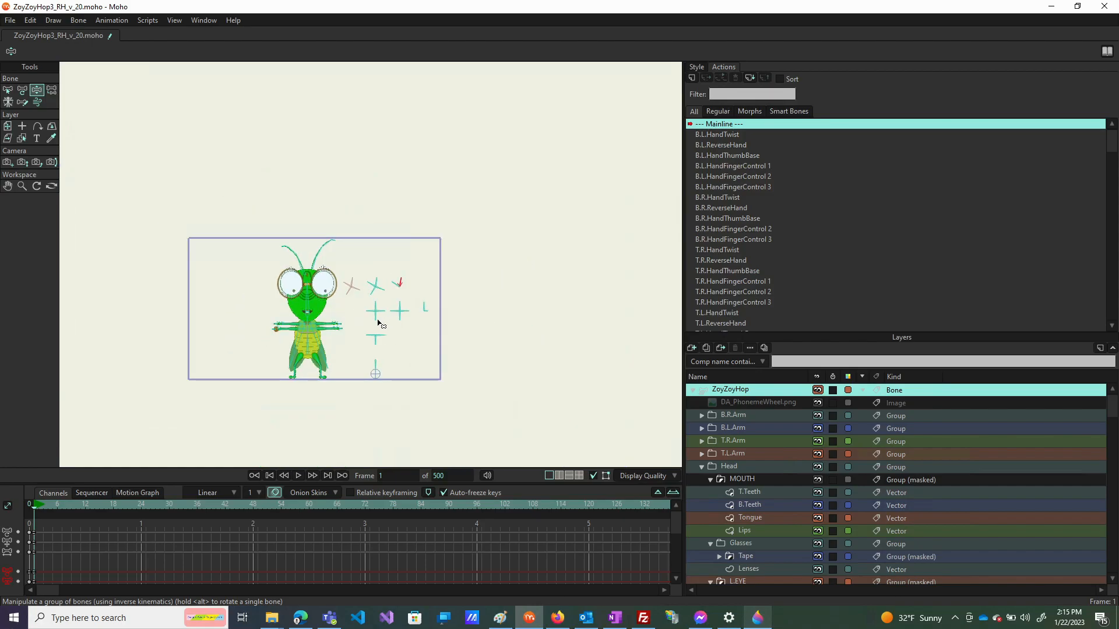
{"action": "scroll", "coordinate": [375, 325], "scroll_direction": "up", "scroll_amount": 3}
{"action": "scroll", "coordinate": [324, 316], "scroll_direction": "up", "scroll_amount": 1}
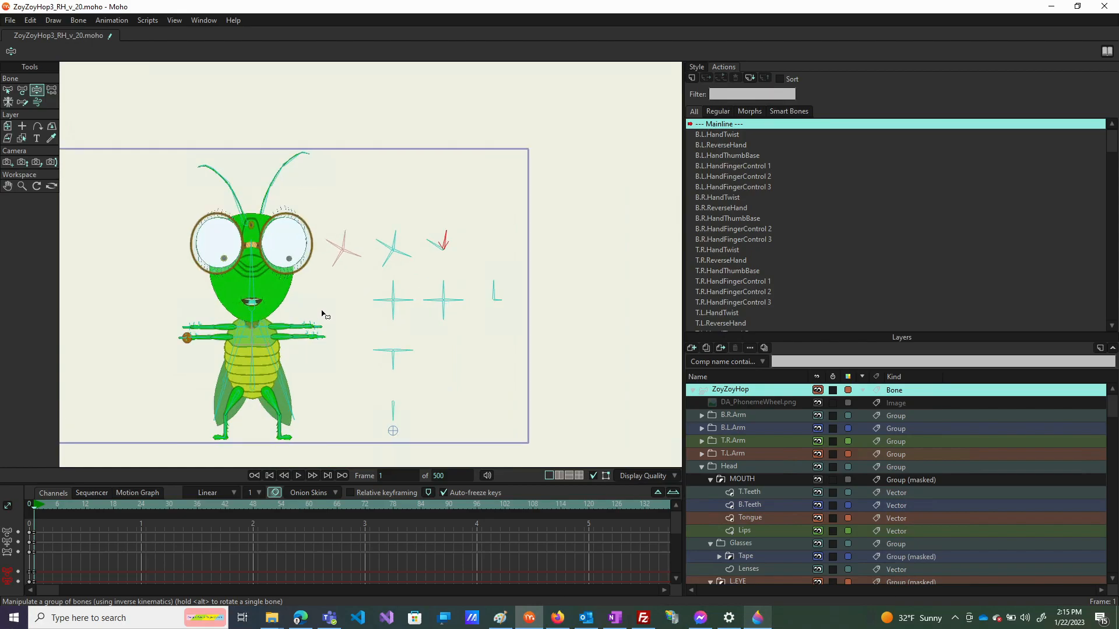
{"action": "left_click_drag", "start_coordinate": [394, 289], "coordinate": [411, 320]}
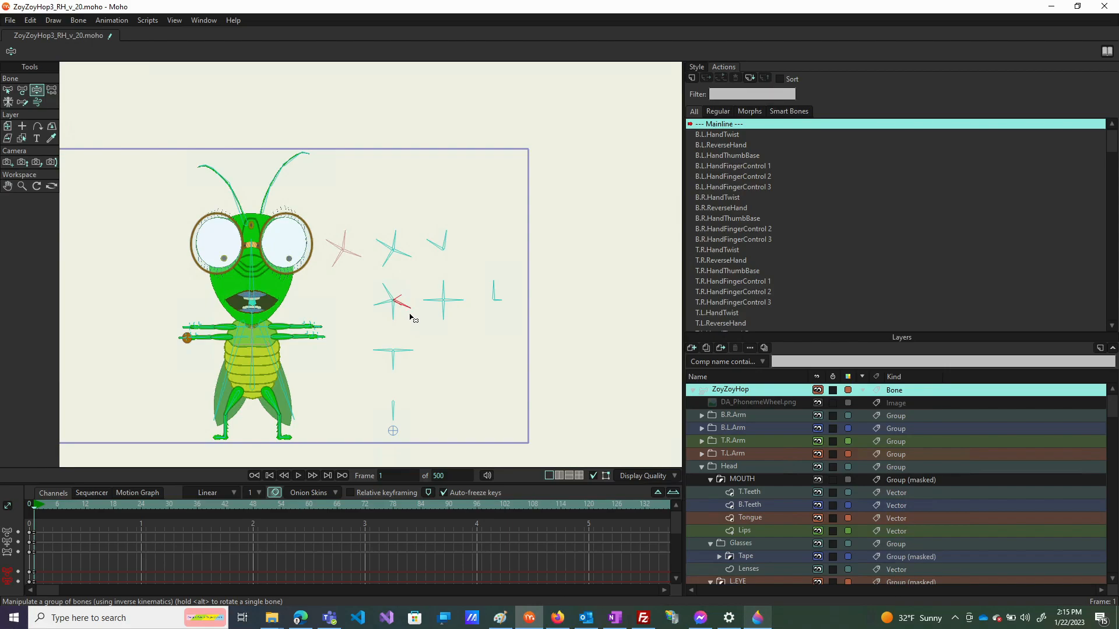
{"action": "left_click_drag", "start_coordinate": [494, 290], "coordinate": [399, 262]}
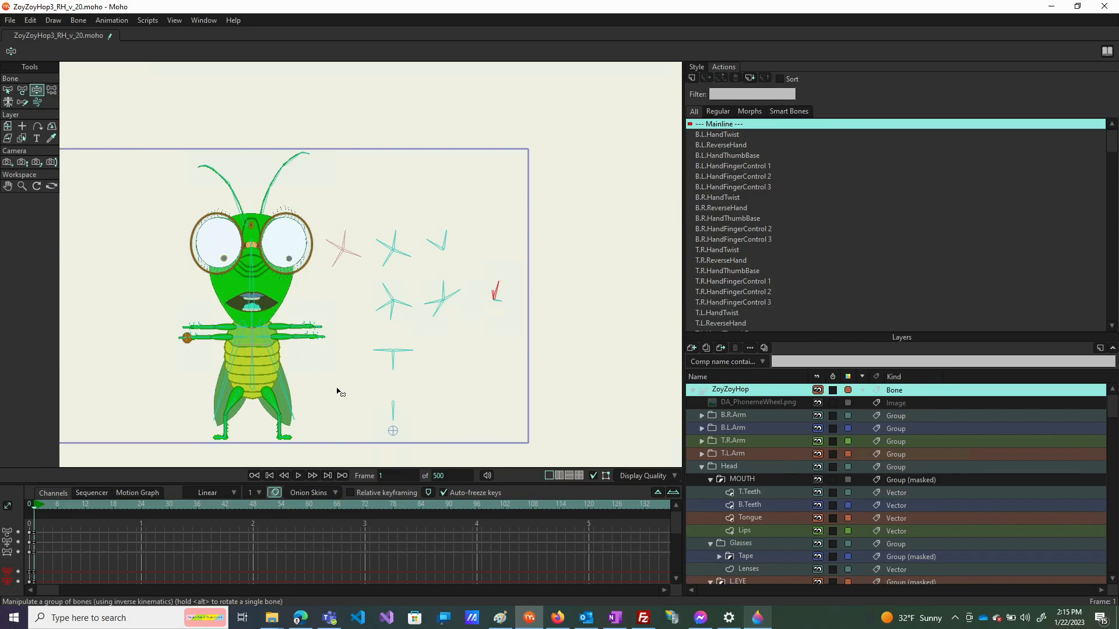
Save the posed project and clear the test animation from the entire document
{"action": "left_click", "coordinate": [11, 20]}
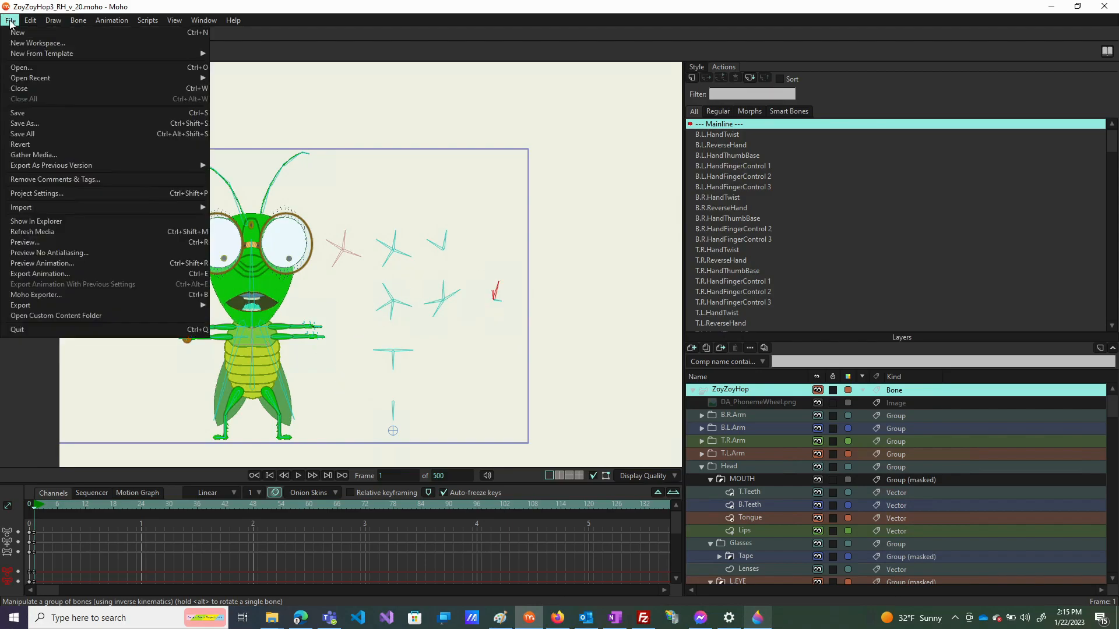
{"action": "left_click", "coordinate": [17, 118]}
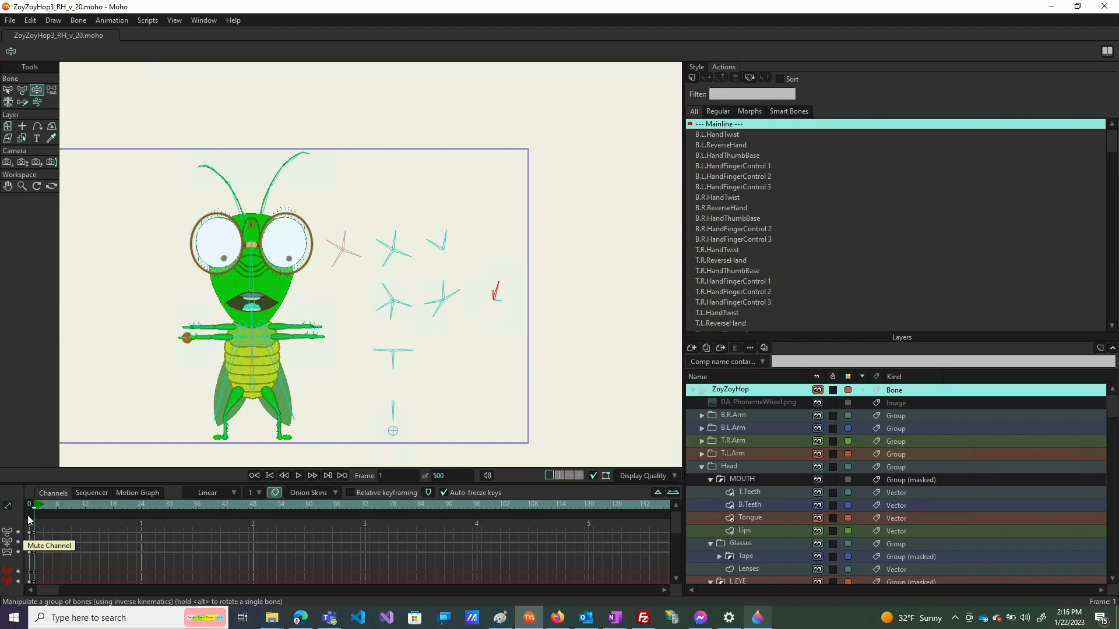
{"action": "left_click", "coordinate": [98, 21]}
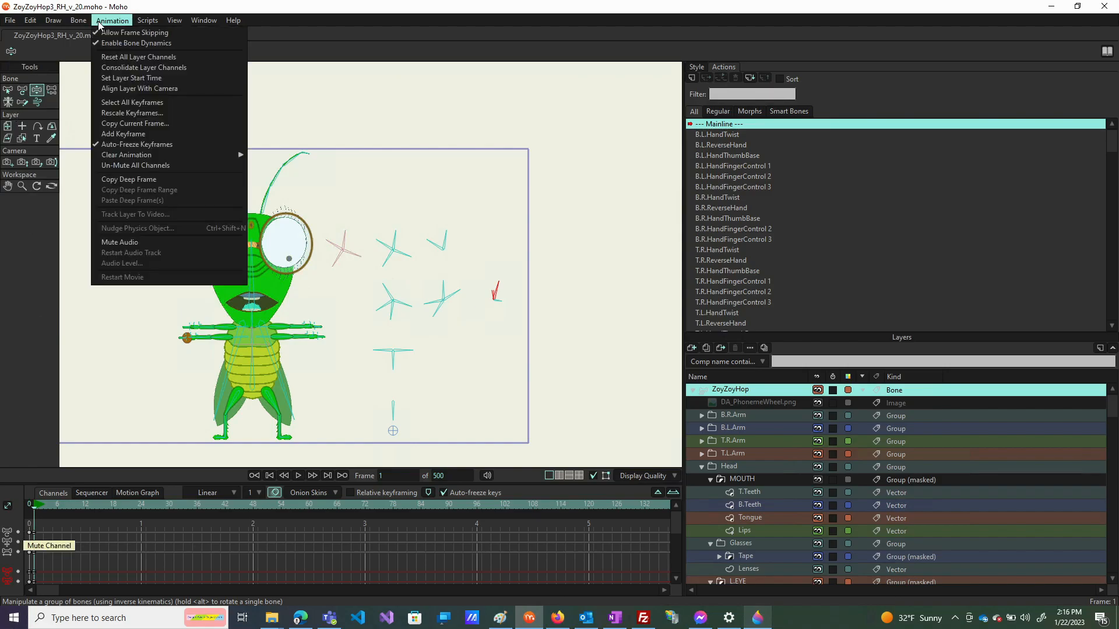
{"action": "mouse_move", "coordinate": [115, 157]}
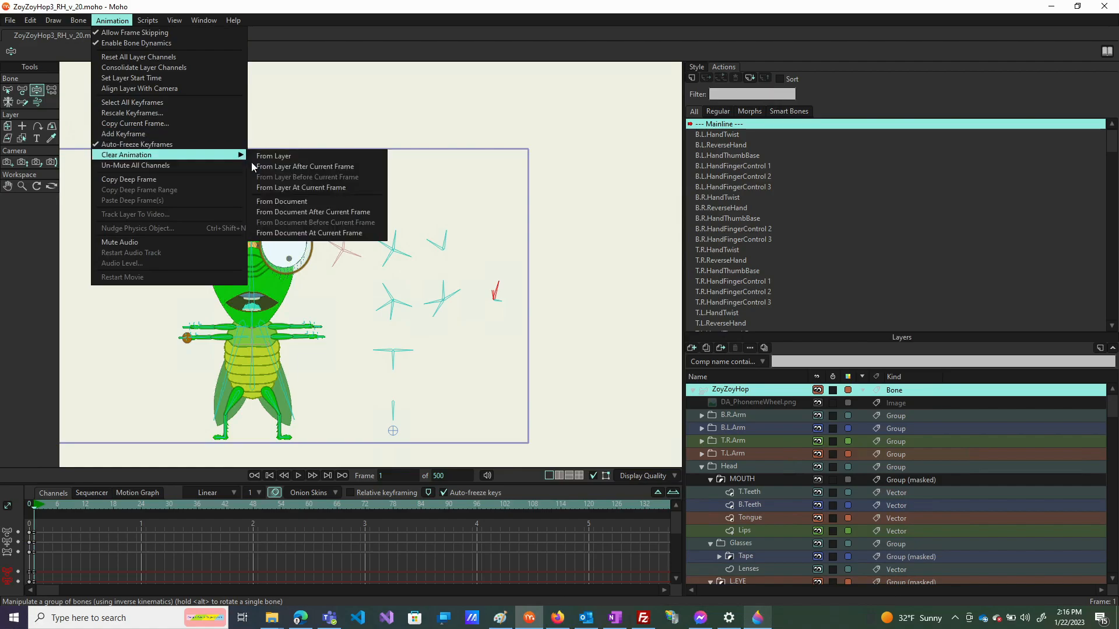
{"action": "left_click", "coordinate": [278, 202]}
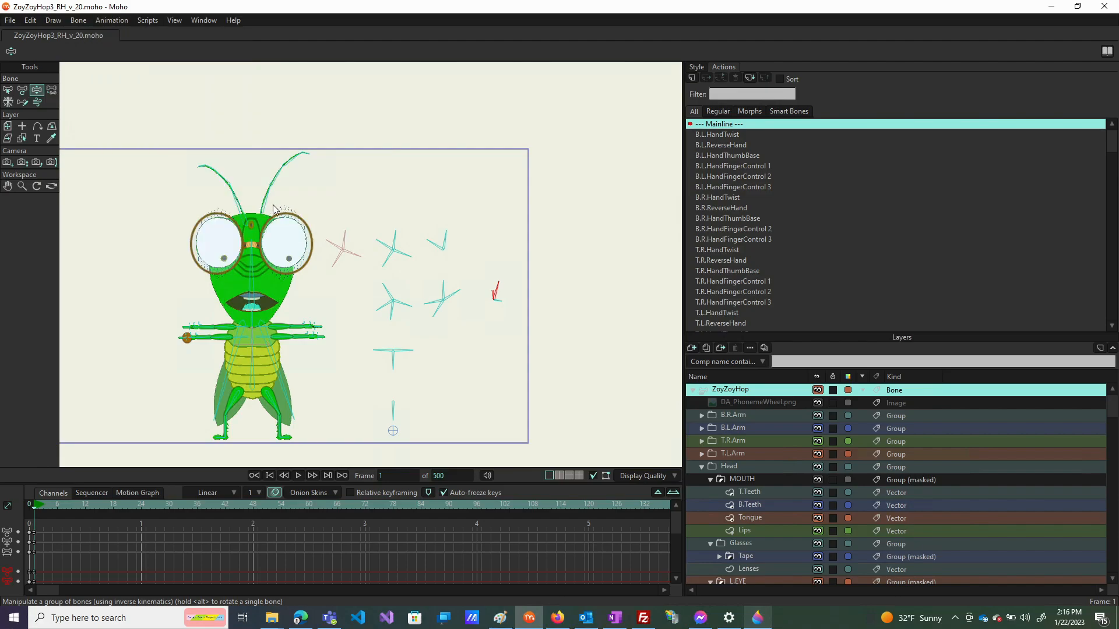
Activate the Select Bone tool and save the project with its animation cleared
{"action": "left_click", "coordinate": [7, 91]}
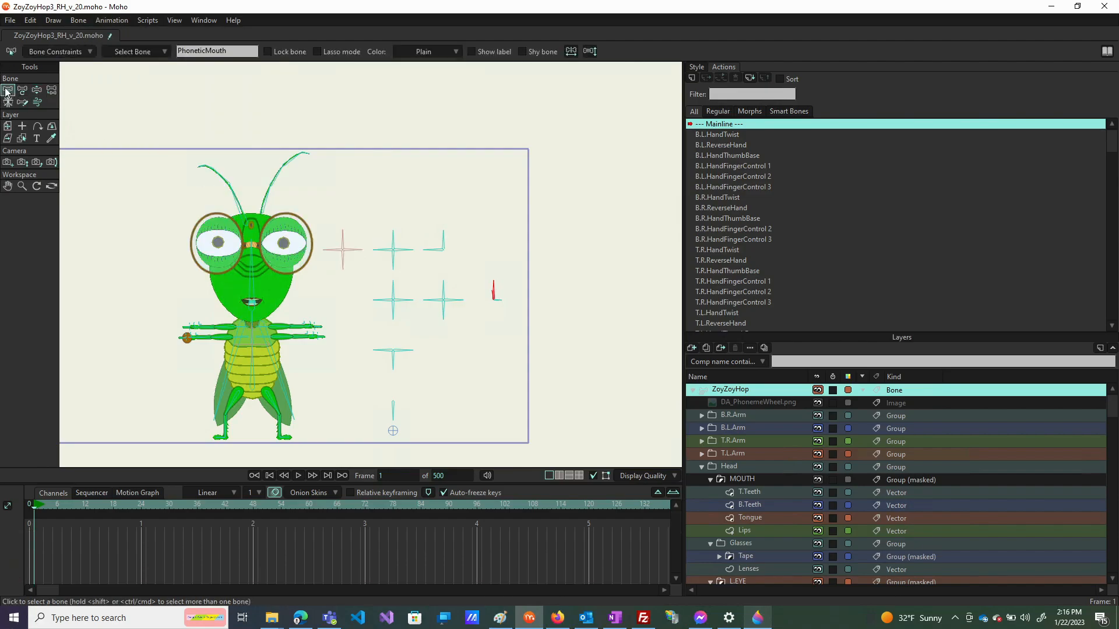
{"action": "left_click", "coordinate": [9, 19]}
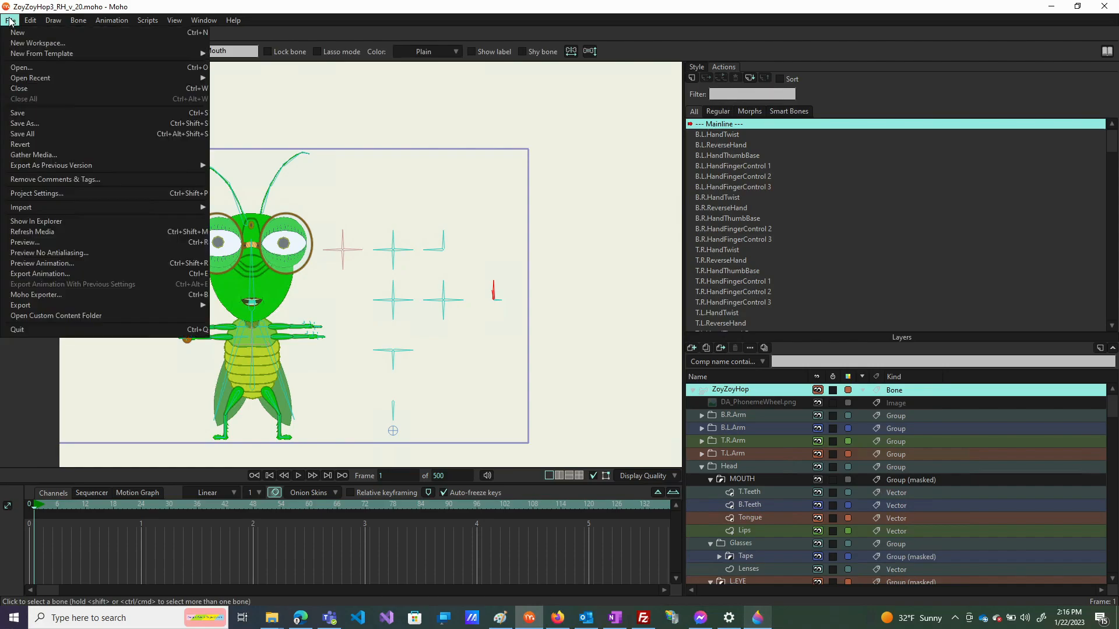
{"action": "left_click", "coordinate": [19, 115]}
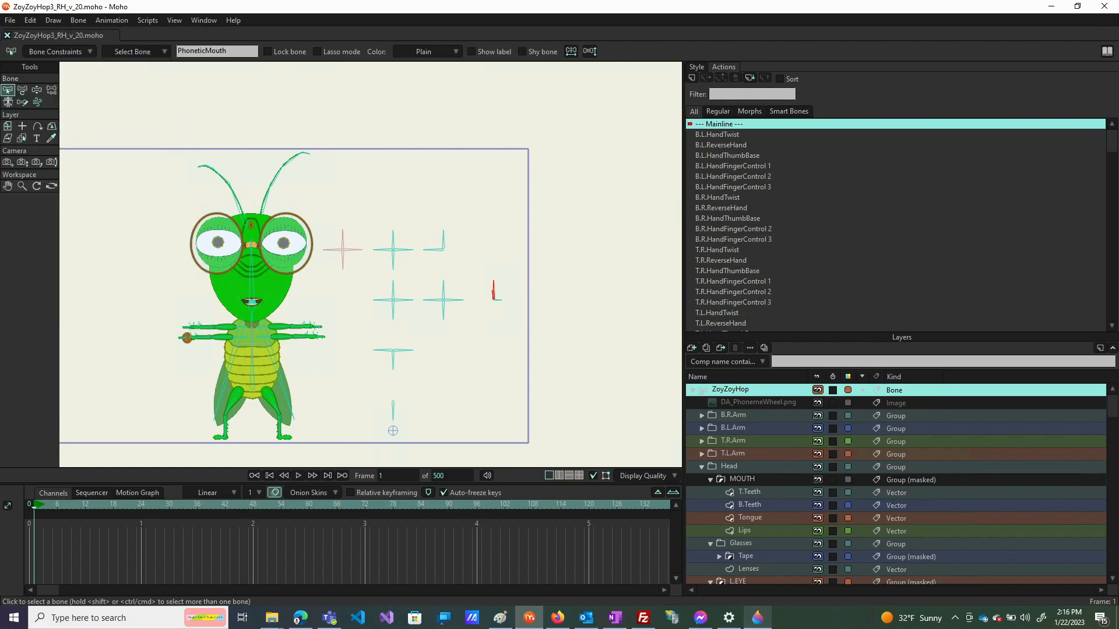